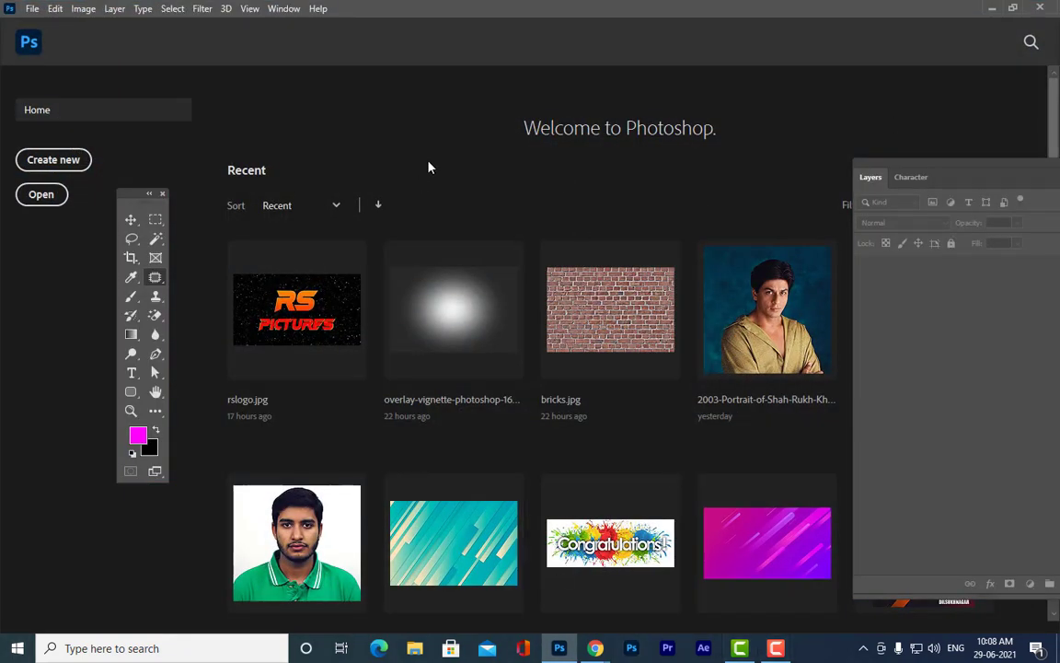
Browse to the photoshop ref images folder on New Volume (D:) for an image to open
key(ctrl+o)
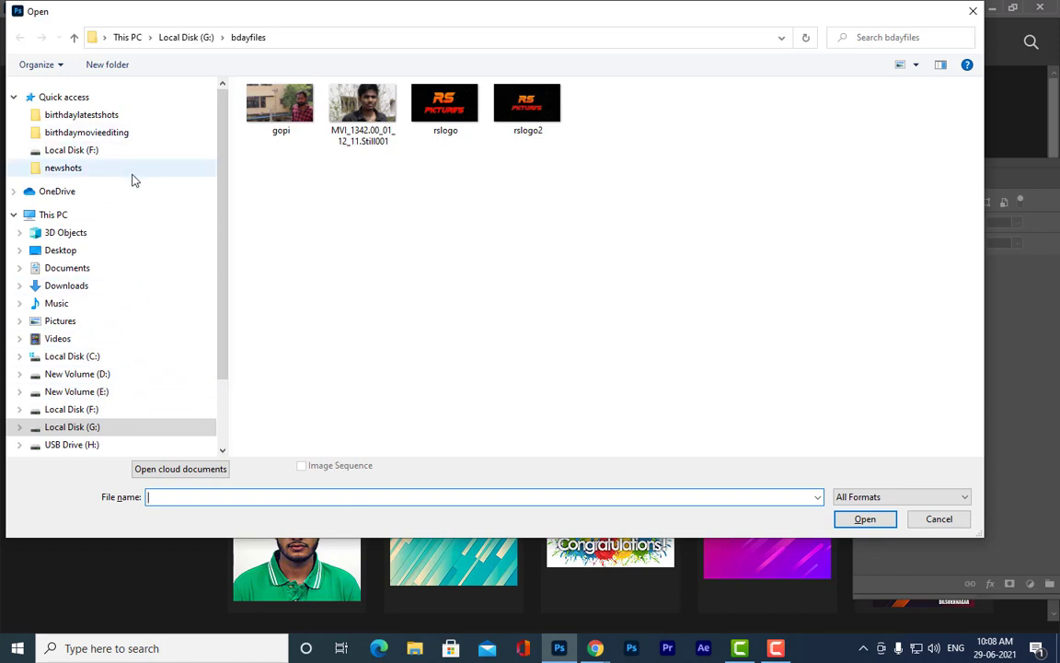
scroll(133, 179, down, 2)
click(99, 292)
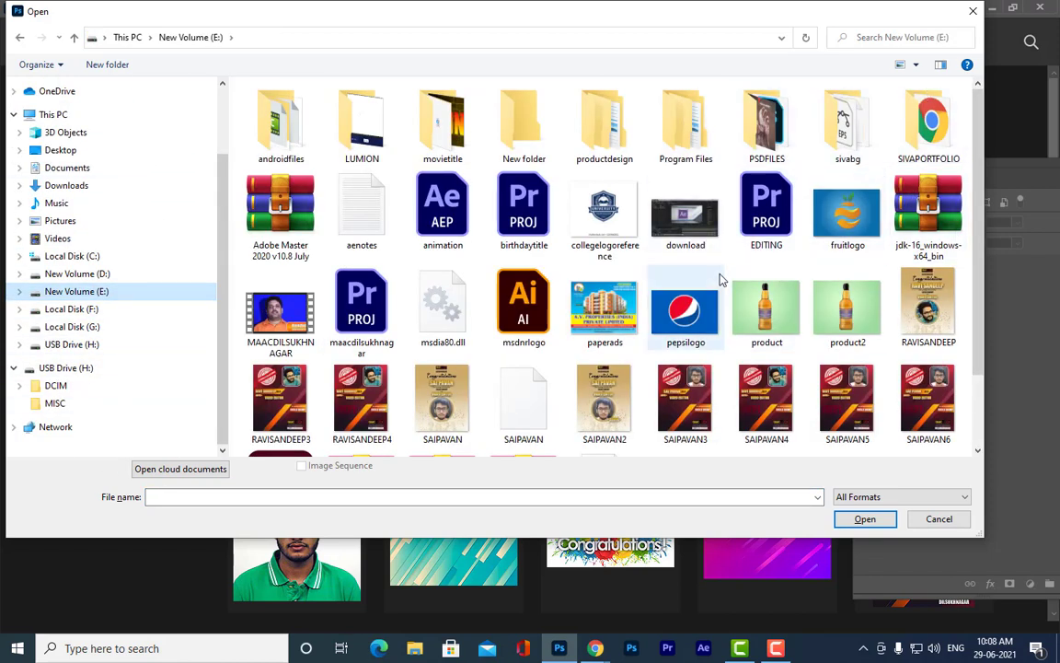
scroll(745, 294, down, 1)
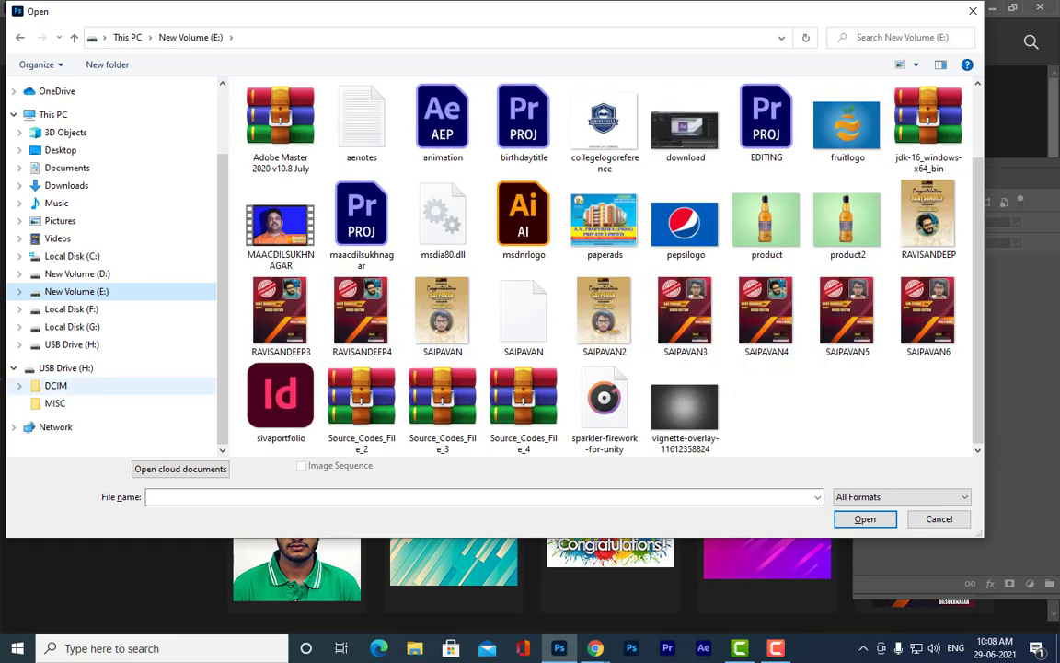
click(88, 270)
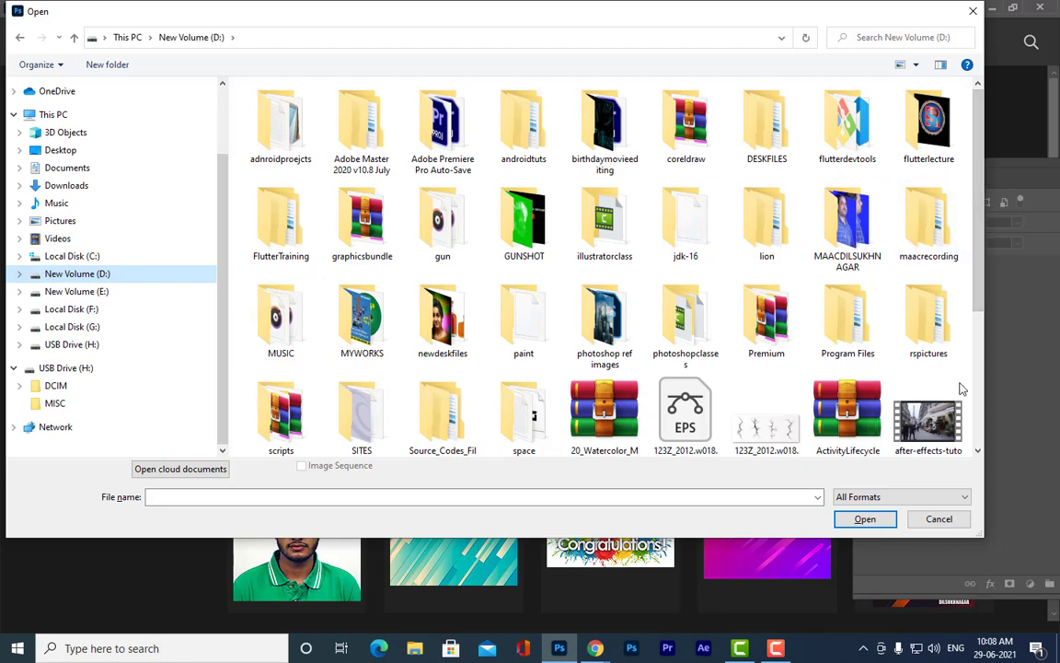
double_click(598, 318)
Open the blue saree image from the photoshop ref images folder
scroll(596, 317, down, 5)
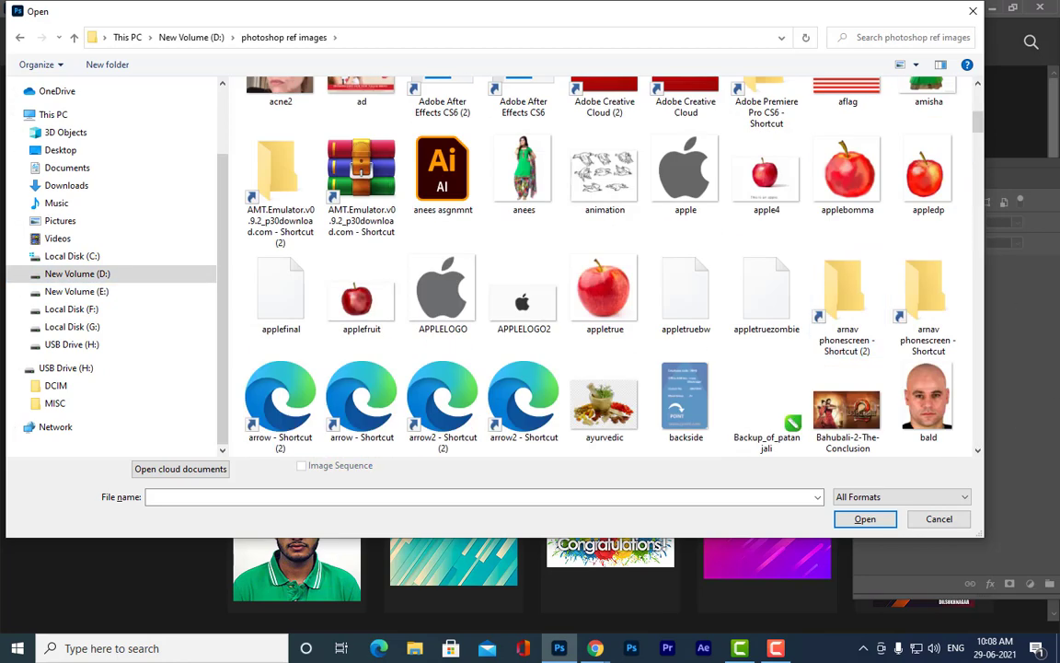
scroll(445, 206, down, 15)
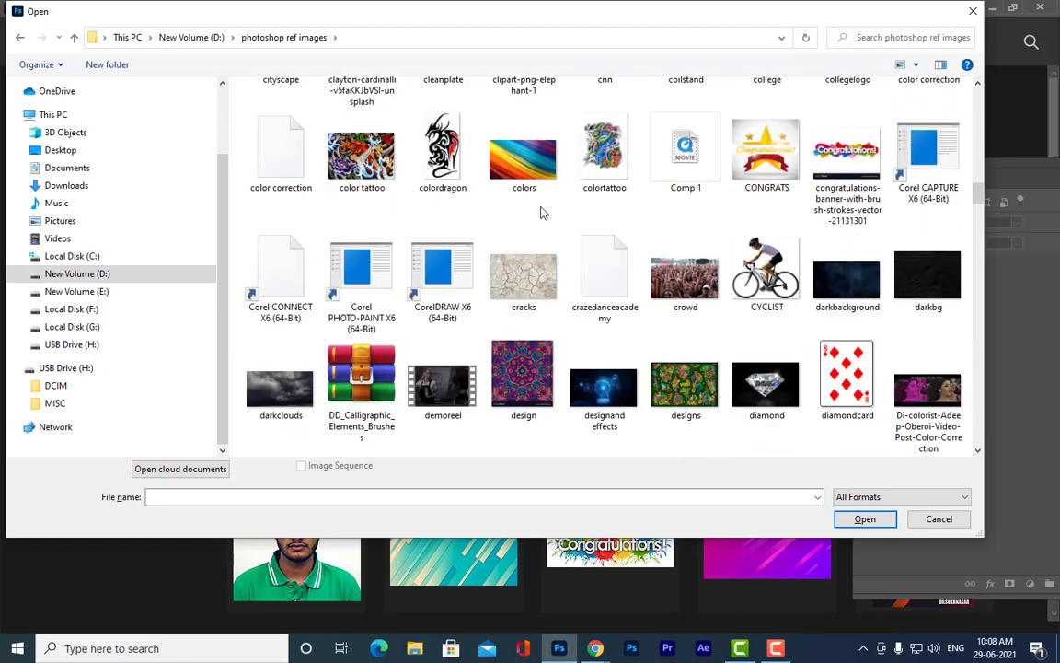
scroll(541, 213, up, 5)
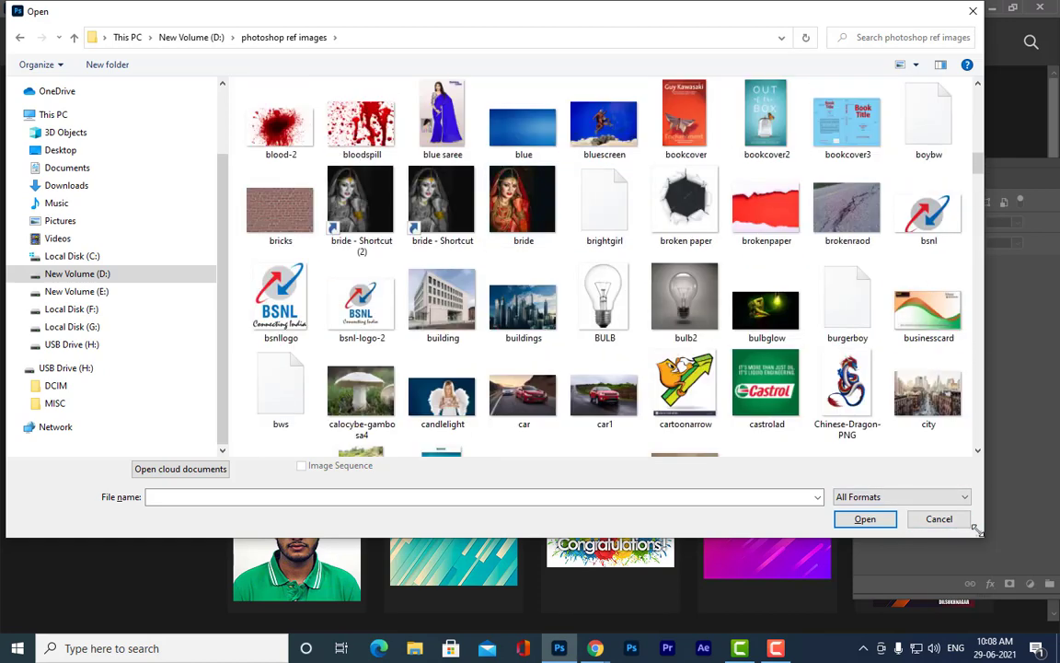
drag(977, 529, 1010, 597)
click(448, 115)
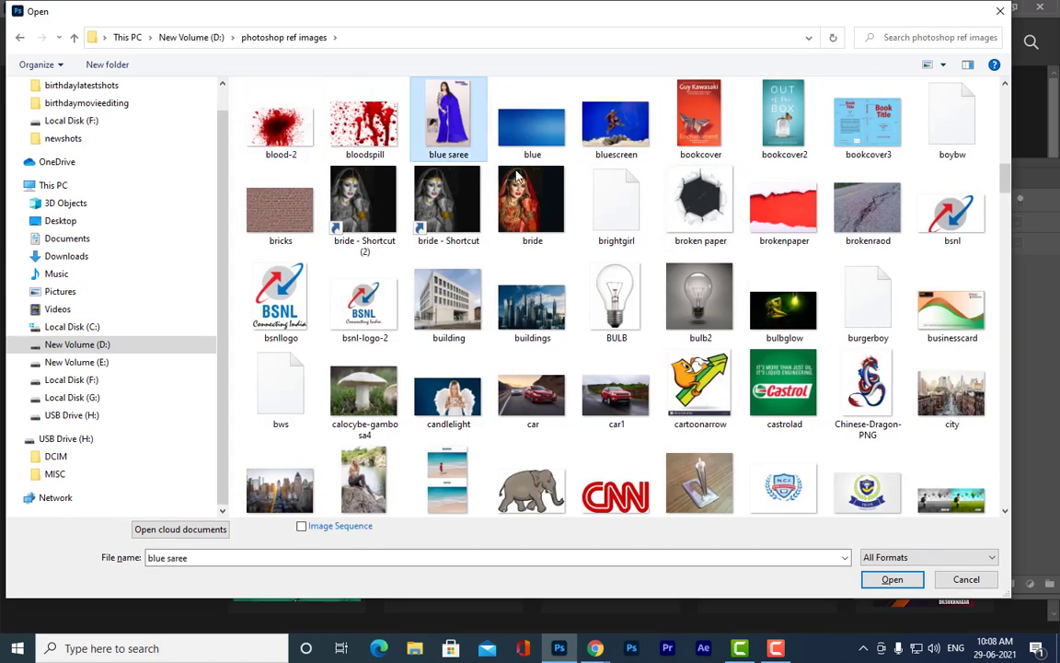
click(892, 579)
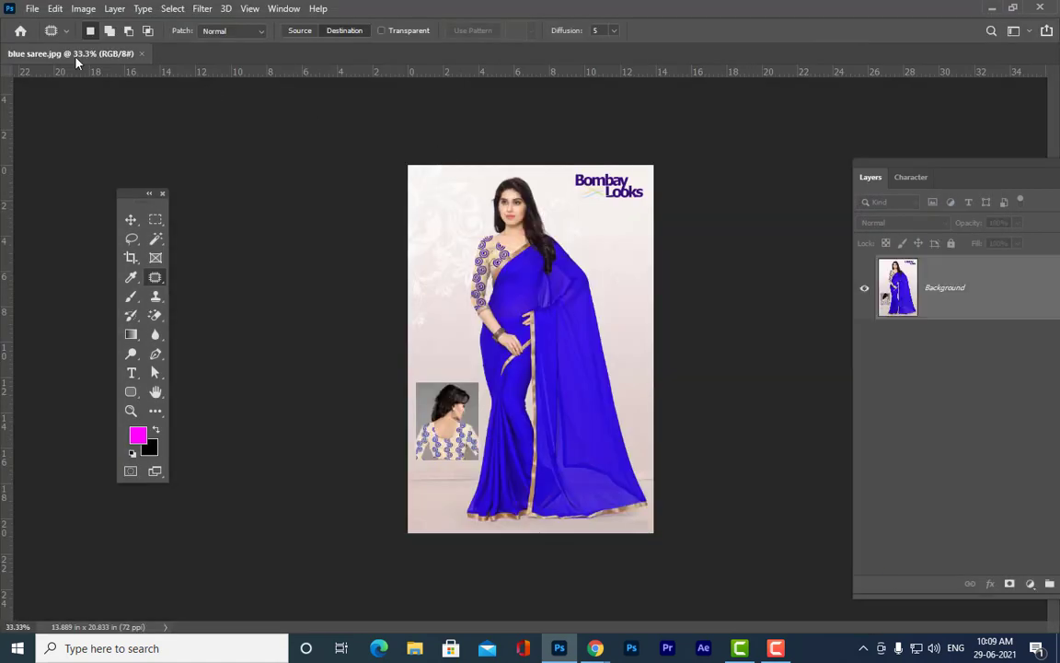
Float the blue saree document in its own enlarged window and place the Layers panel beside it
drag(117, 60, 466, 89)
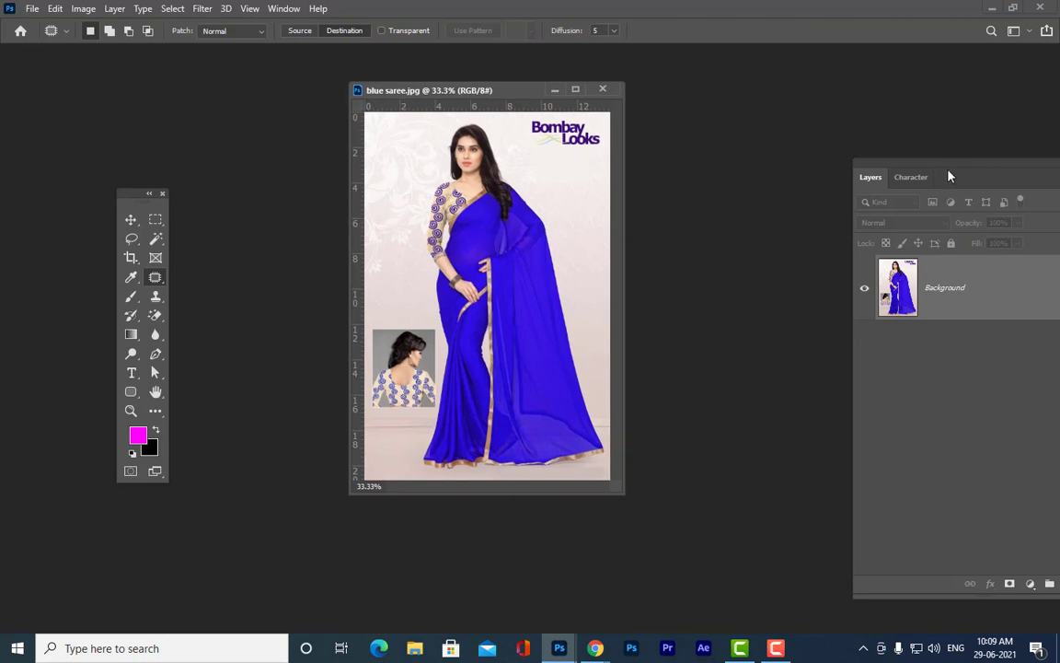
drag(949, 173, 816, 99)
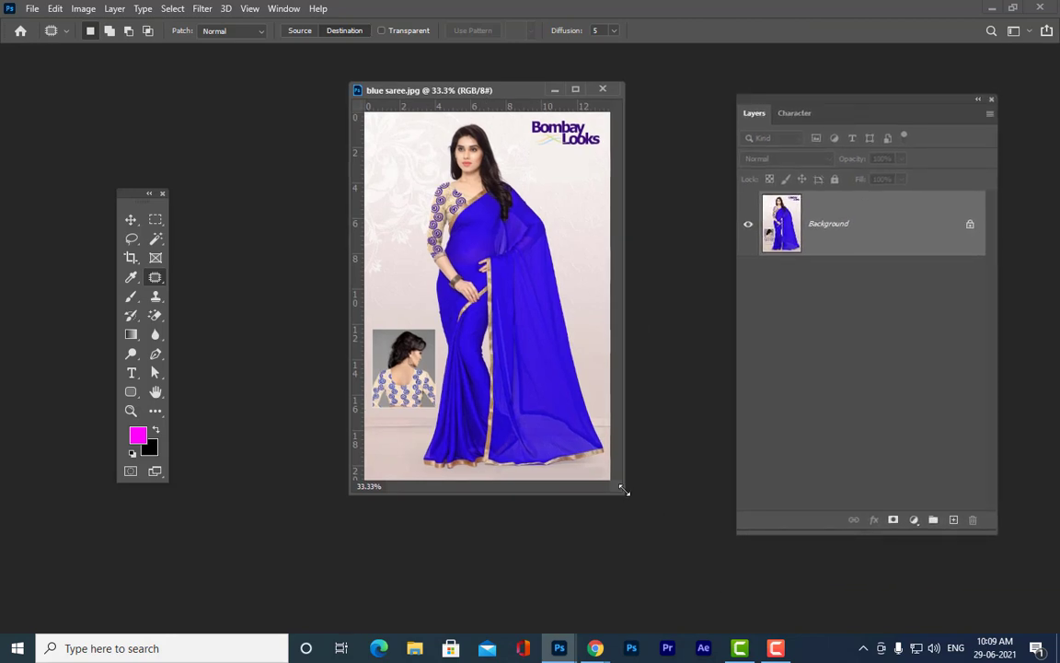
drag(617, 487, 641, 568)
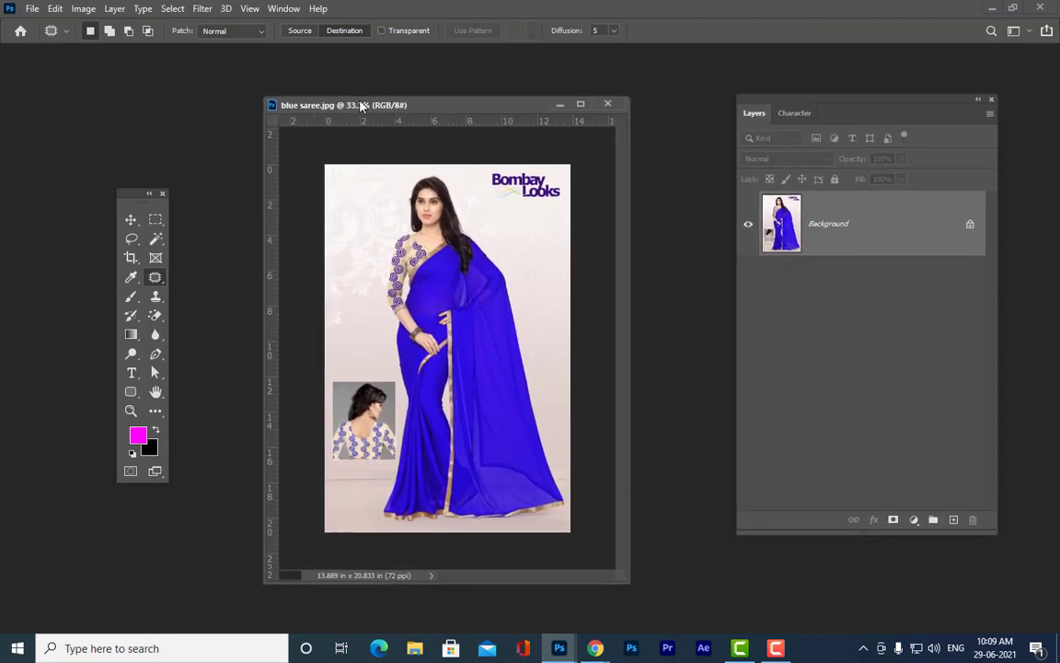
Search the photoshop ref images folder for girlinforest and open that image
double_click(716, 211)
scroll(785, 311, down, 3)
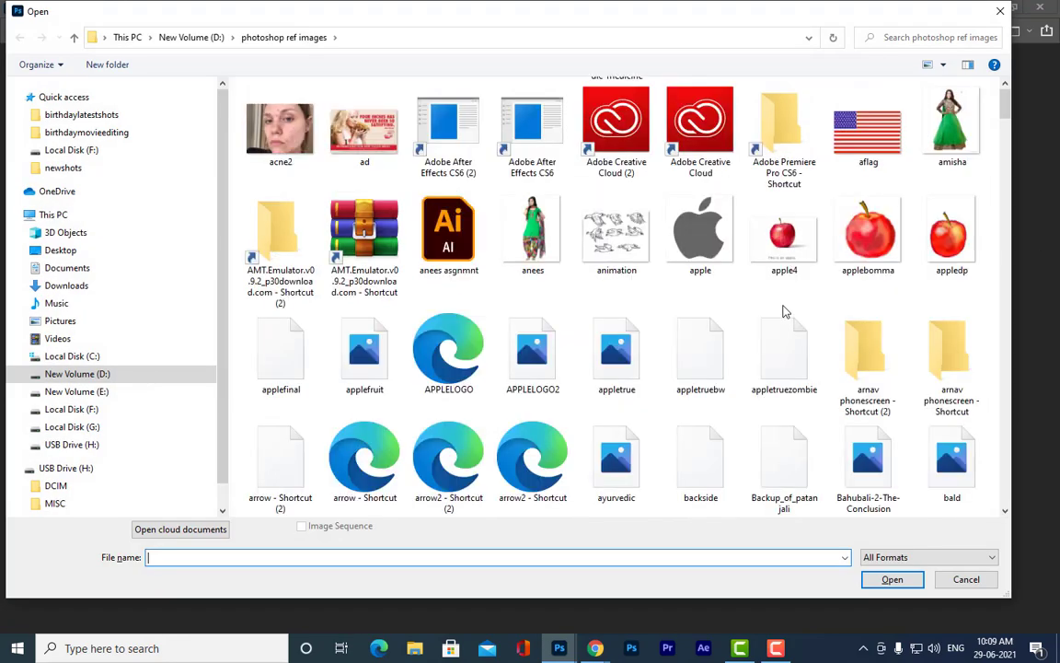
scroll(785, 311, down, 4)
scroll(819, 261, up, 4)
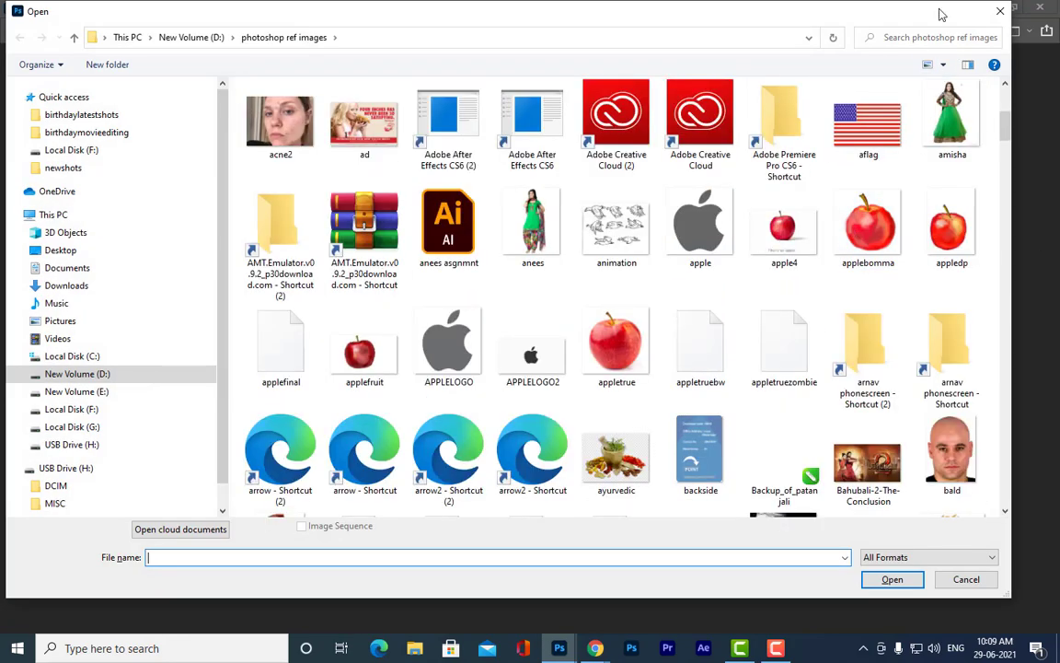
click(923, 38)
text(g)
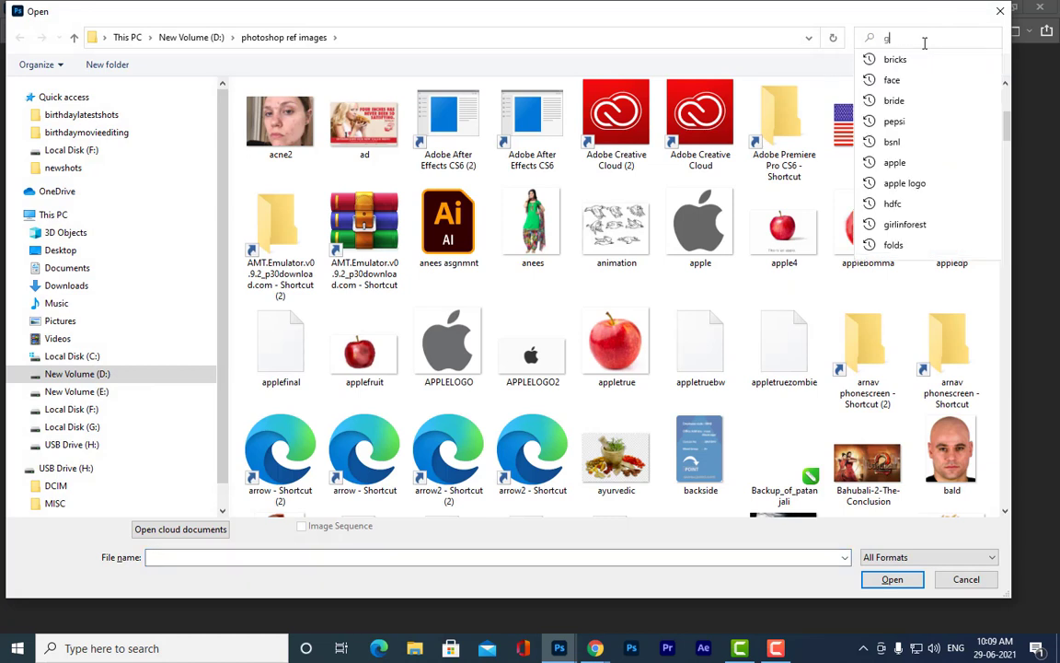
text(iorl)
key(BackSpace)
key(BackSpace)
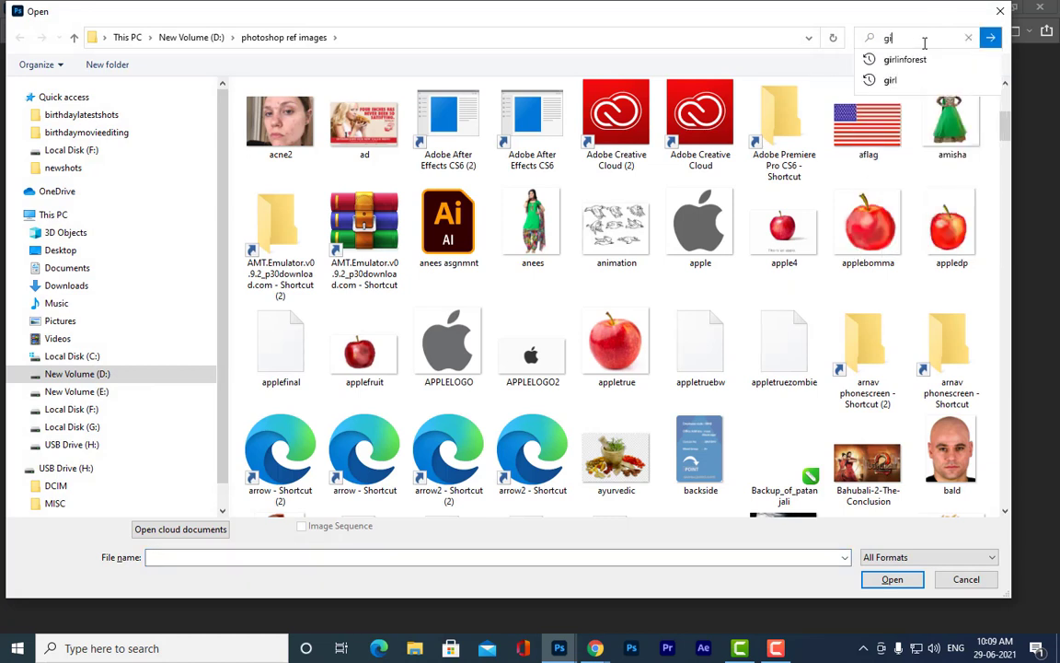
text(rlinforest)
key(Return)
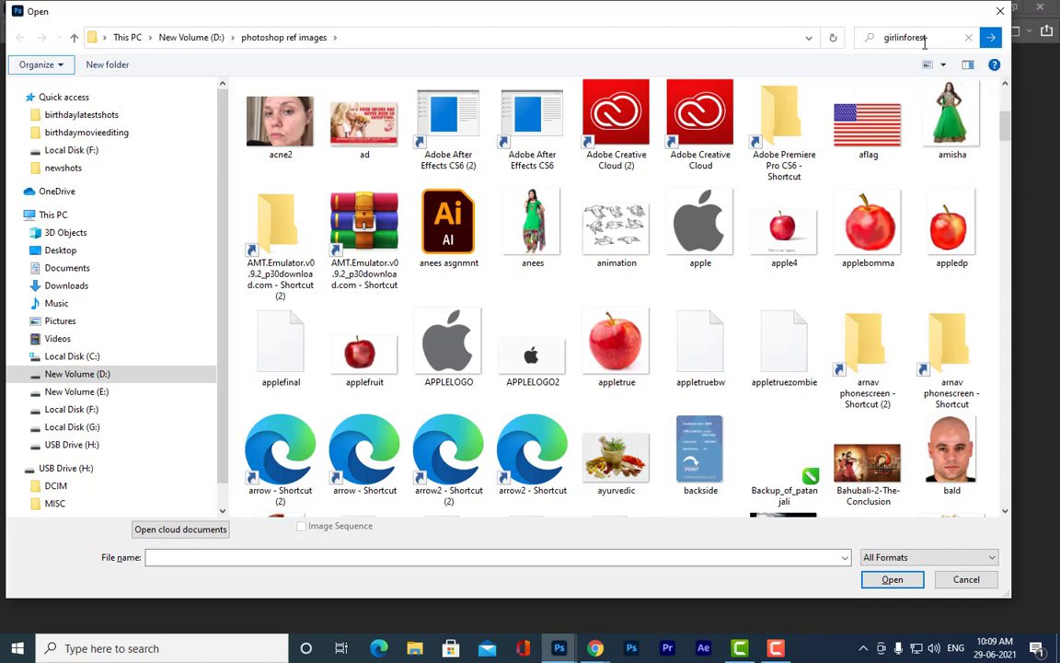
click(260, 108)
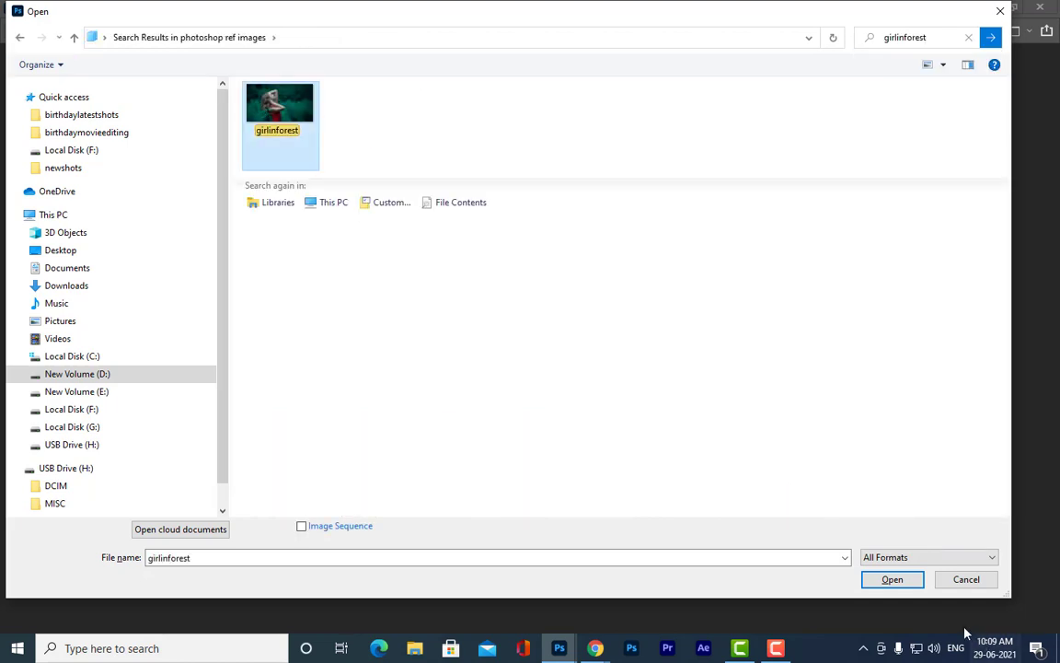
click(891, 580)
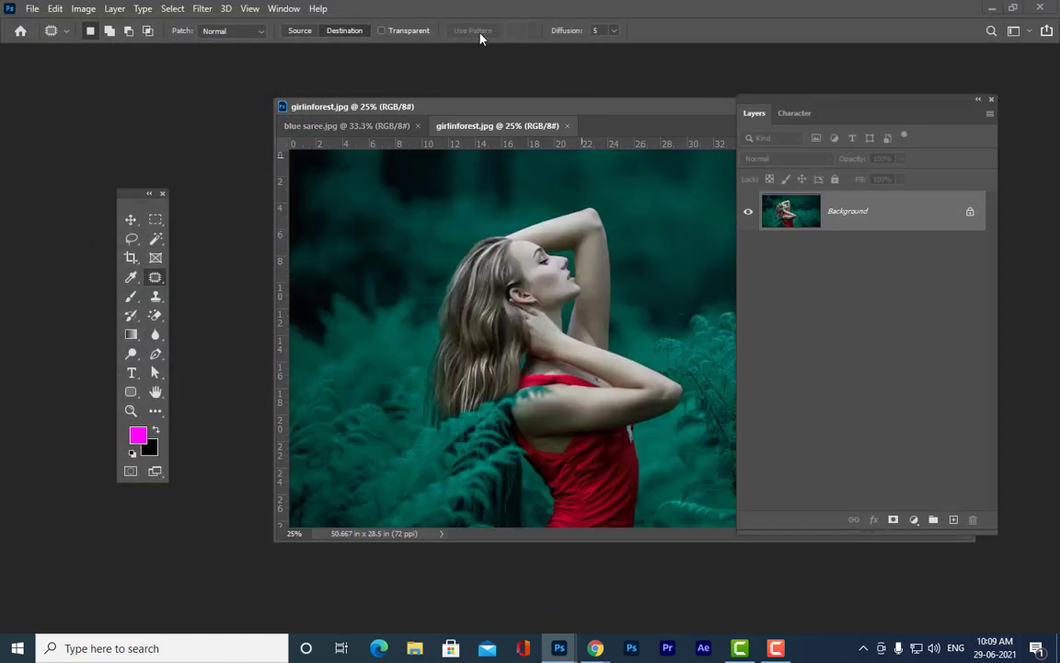
Switch to the blue saree document and rearrange its window, the toolbox and the Layers panel around the image
click(347, 125)
drag(405, 107, 278, 59)
drag(775, 114, 953, 106)
drag(596, 53, 677, 151)
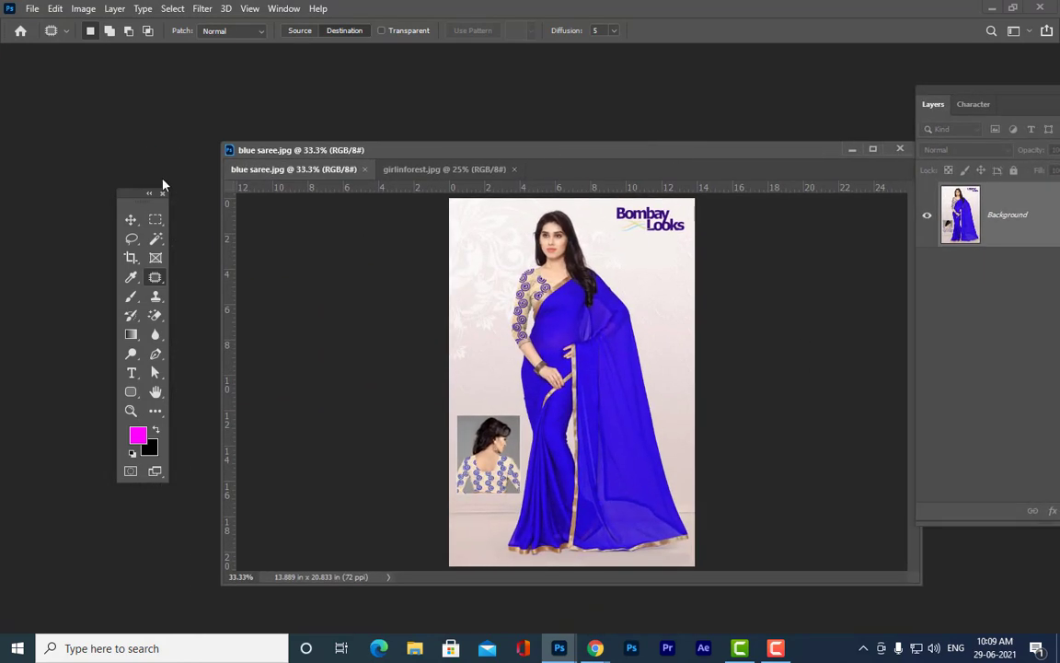
drag(133, 196, 63, 136)
drag(921, 94, 834, 82)
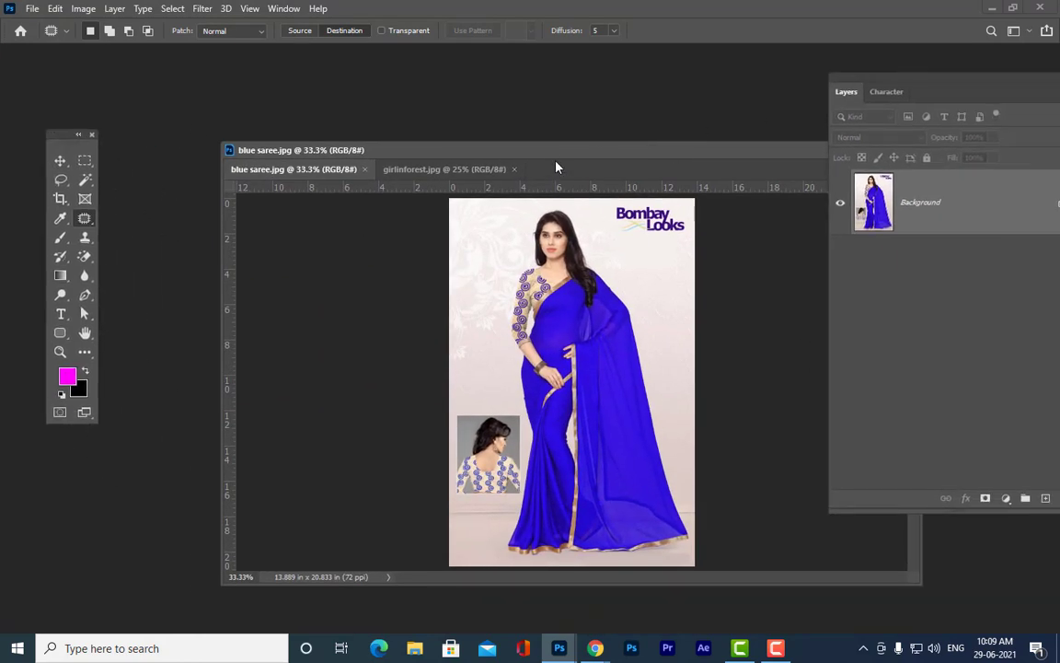
drag(553, 157, 462, 129)
Remove the Bombay Looks logo with a Content-Aware fill of a rectangular selection about 4.8 by 2.3 in, then deselect
click(84, 160)
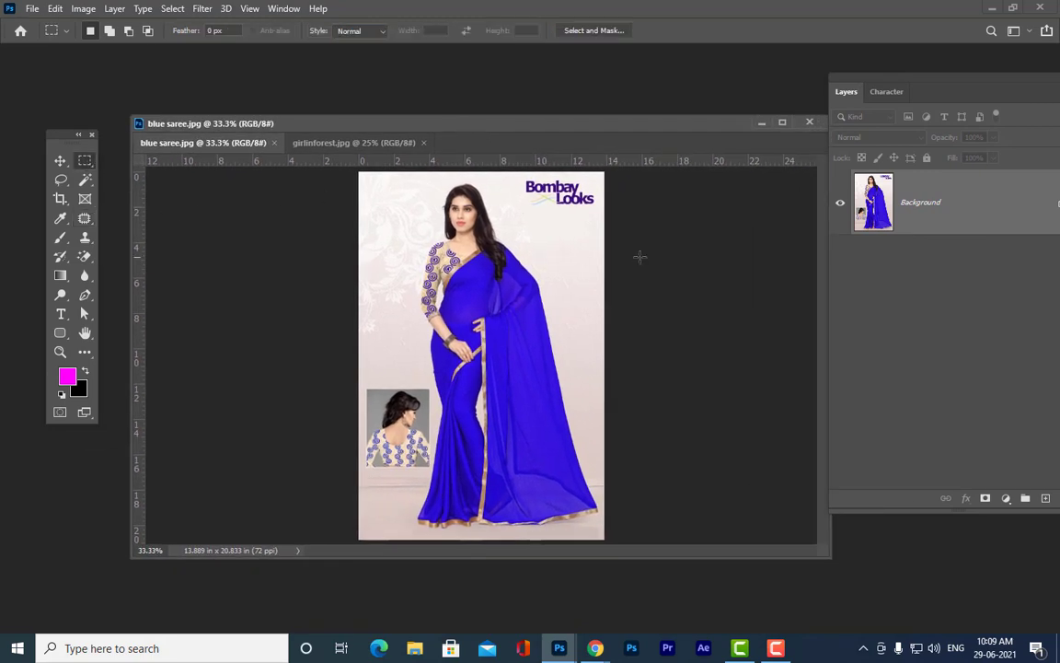
drag(513, 173, 600, 215)
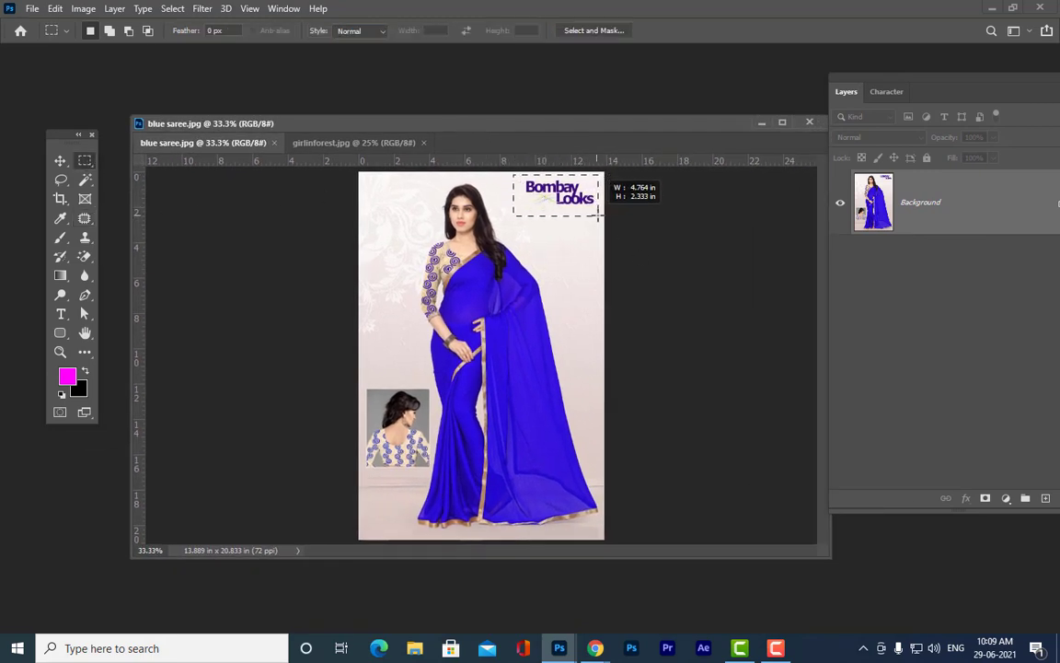
right_click(581, 208)
click(631, 383)
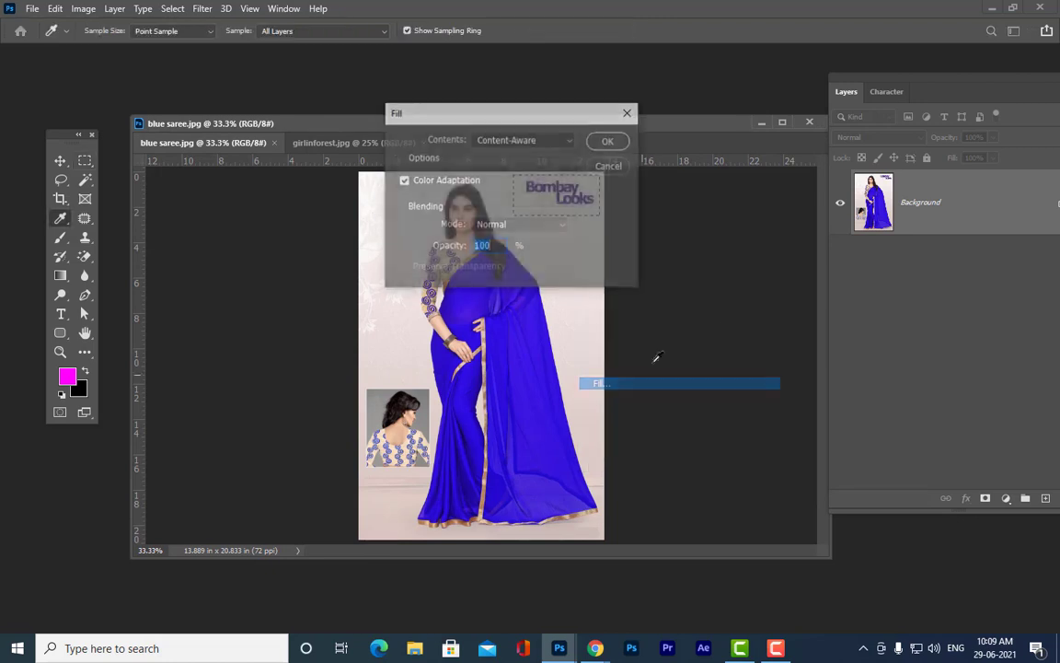
click(608, 141)
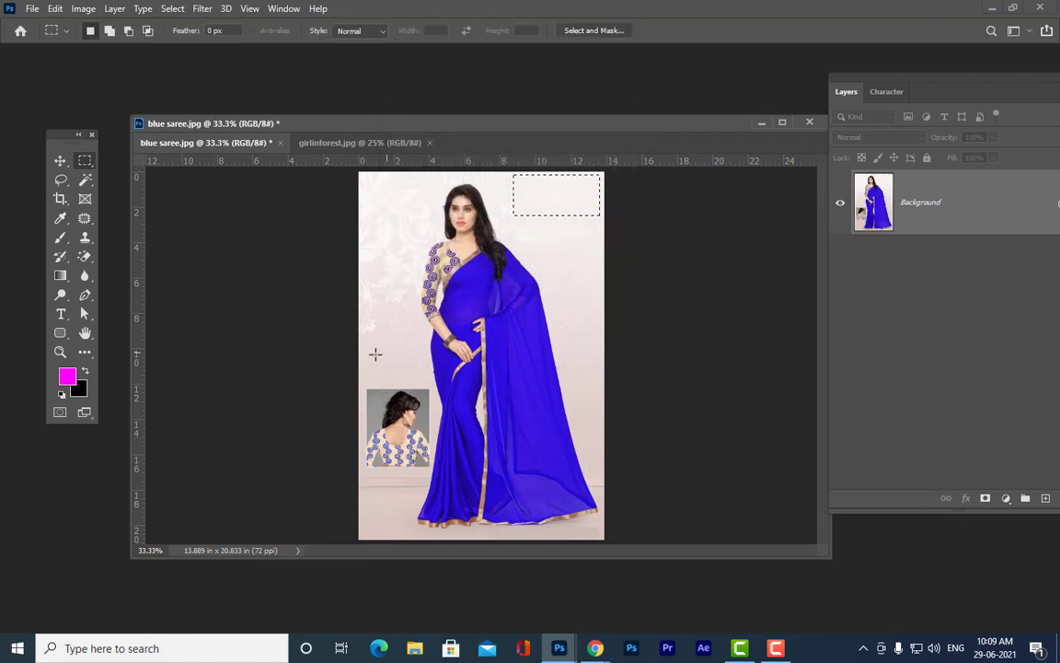
key(ctrl+d)
Remove the small inset photo of the blouse back with a Content-Aware fill of a rectangular selection, and clear the selection
drag(360, 370, 430, 471)
right_click(364, 438)
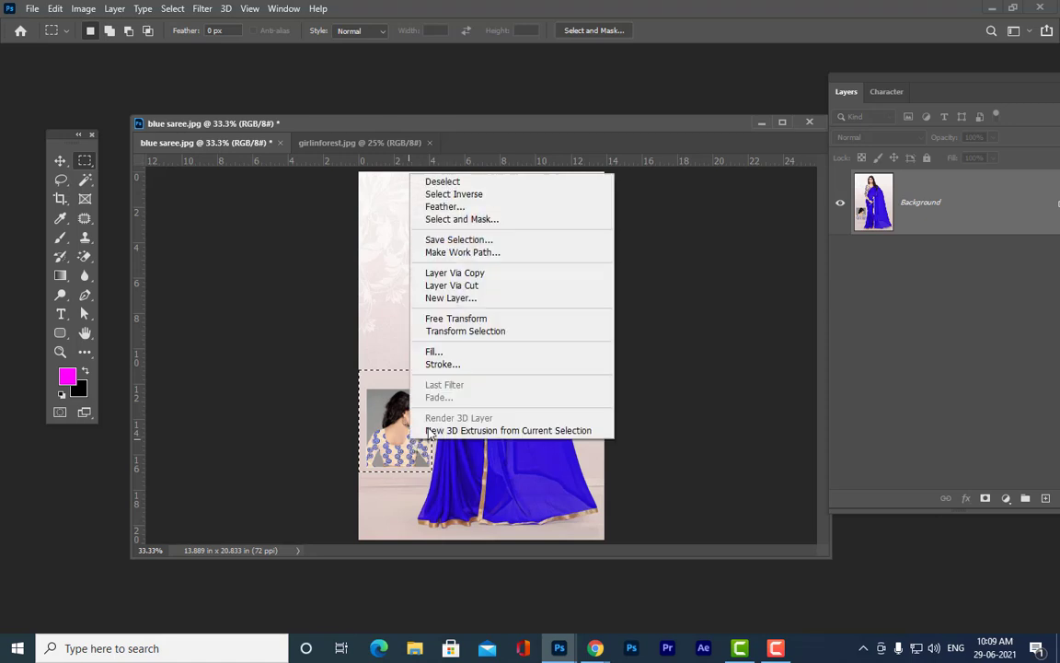
click(467, 352)
click(610, 139)
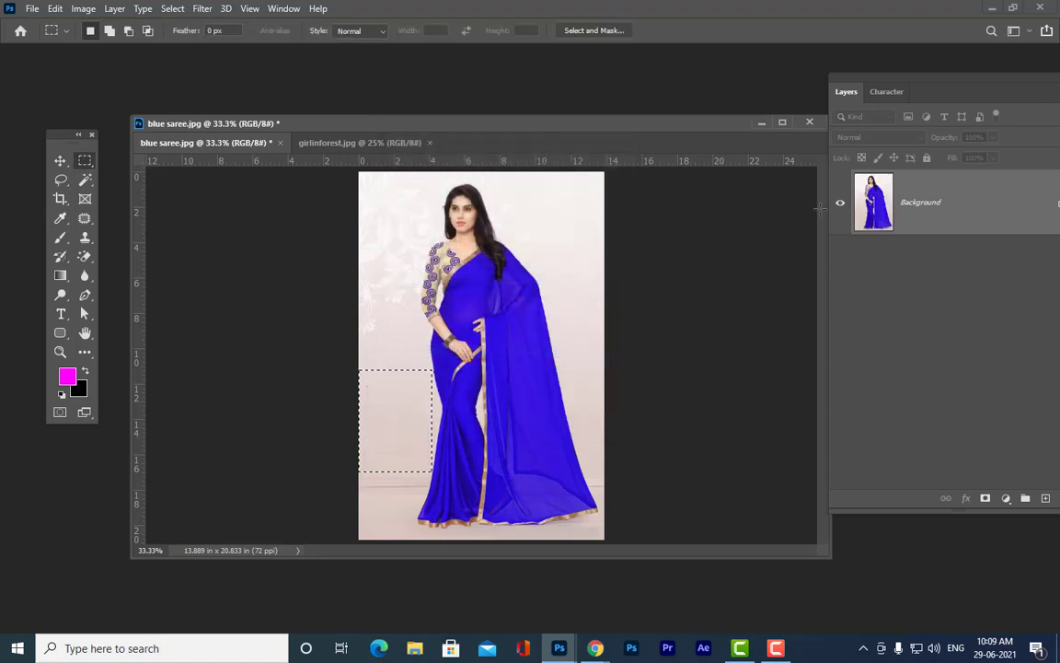
drag(928, 76, 839, 109)
key(ctrl+d)
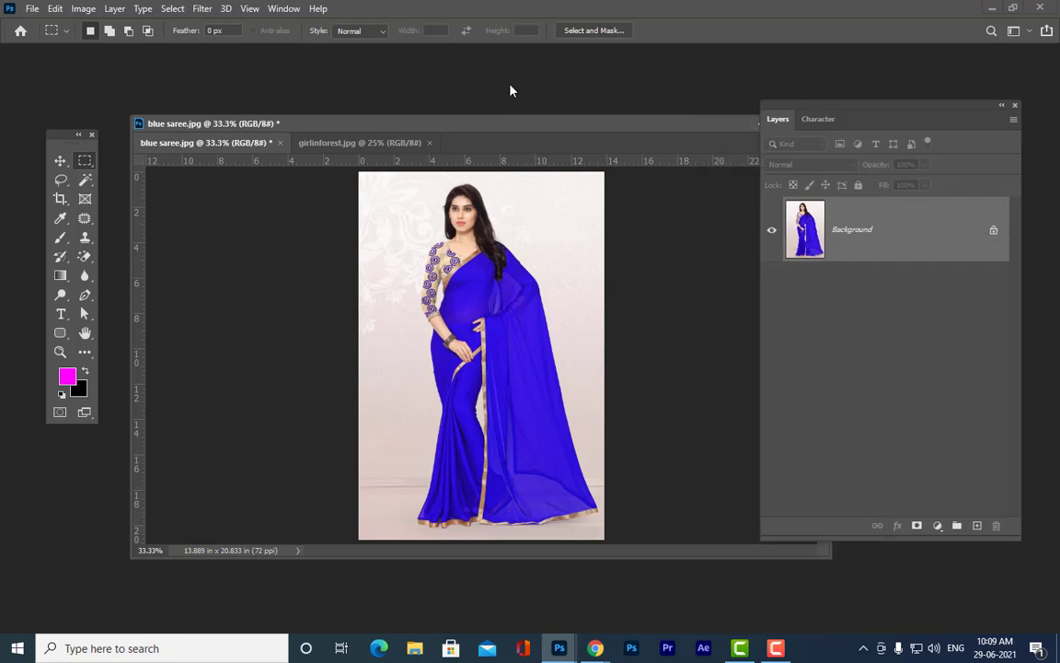
Open the Hue/Saturation adjustment for the blue saree image and place its dialog beside the woman
click(83, 8)
mouse_move(92, 48)
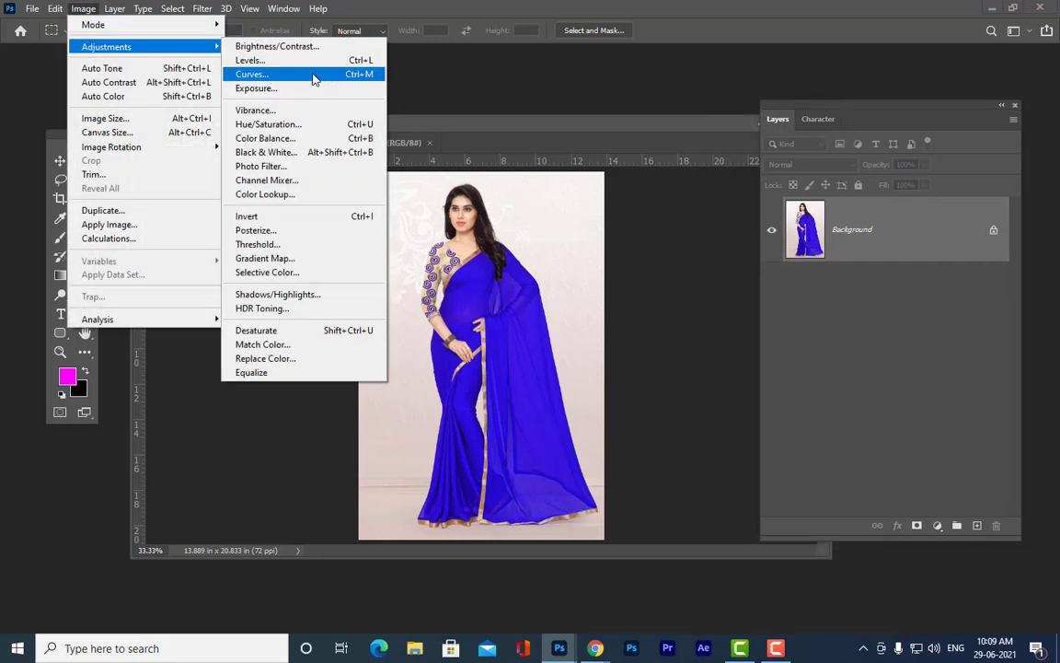
click(253, 131)
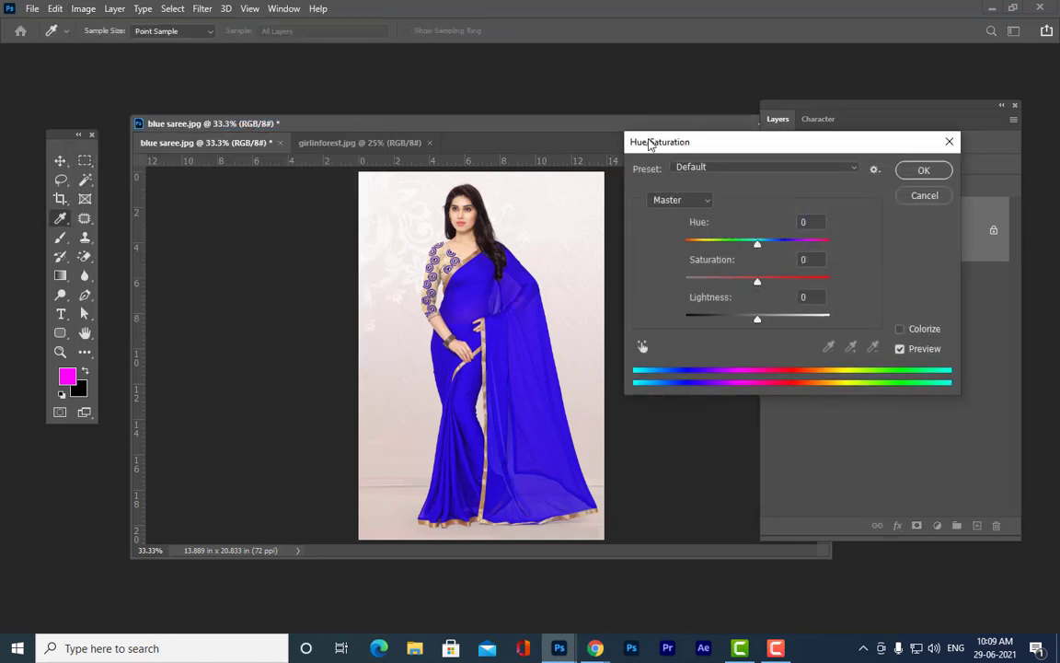
drag(653, 143, 637, 157)
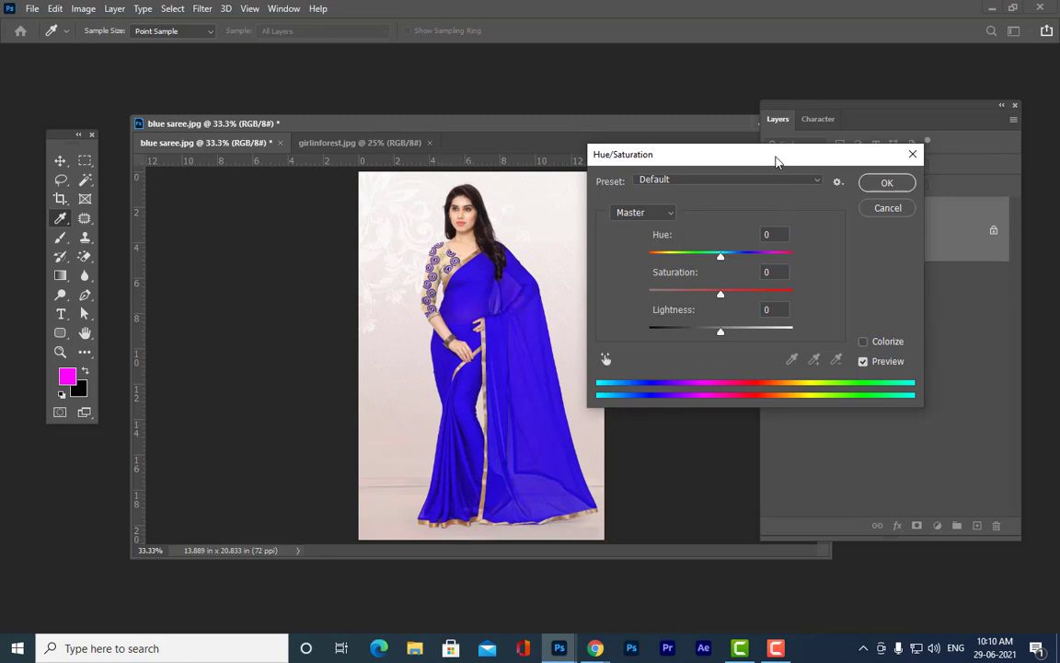
drag(770, 156, 768, 153)
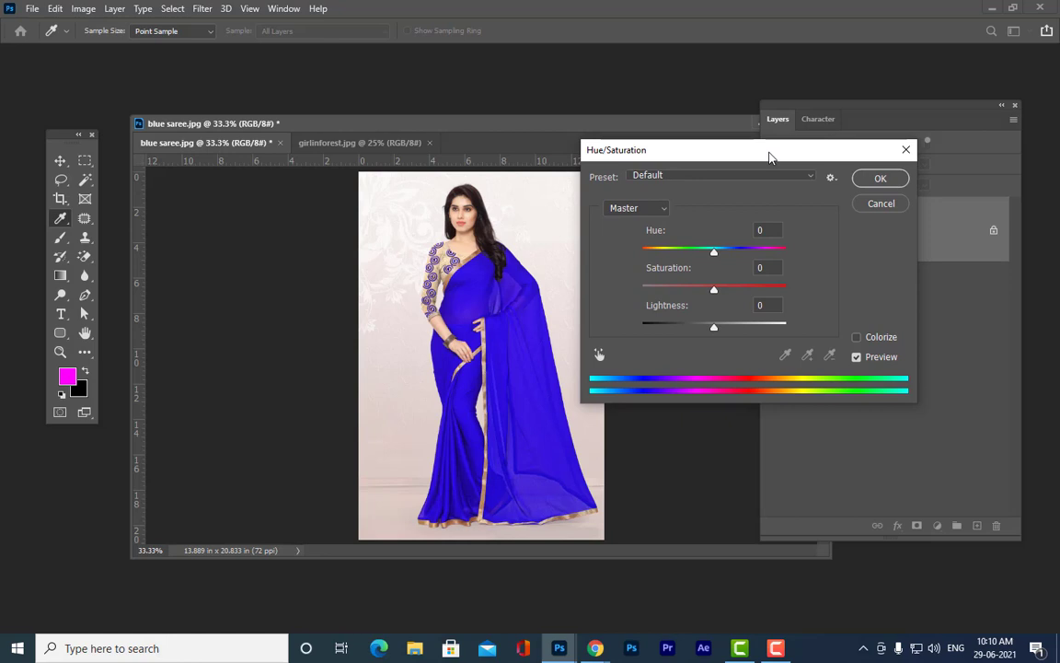
Review the available color ranges in Hue/Saturation, choose Master, and reposition the dialog slightly lower
click(644, 208)
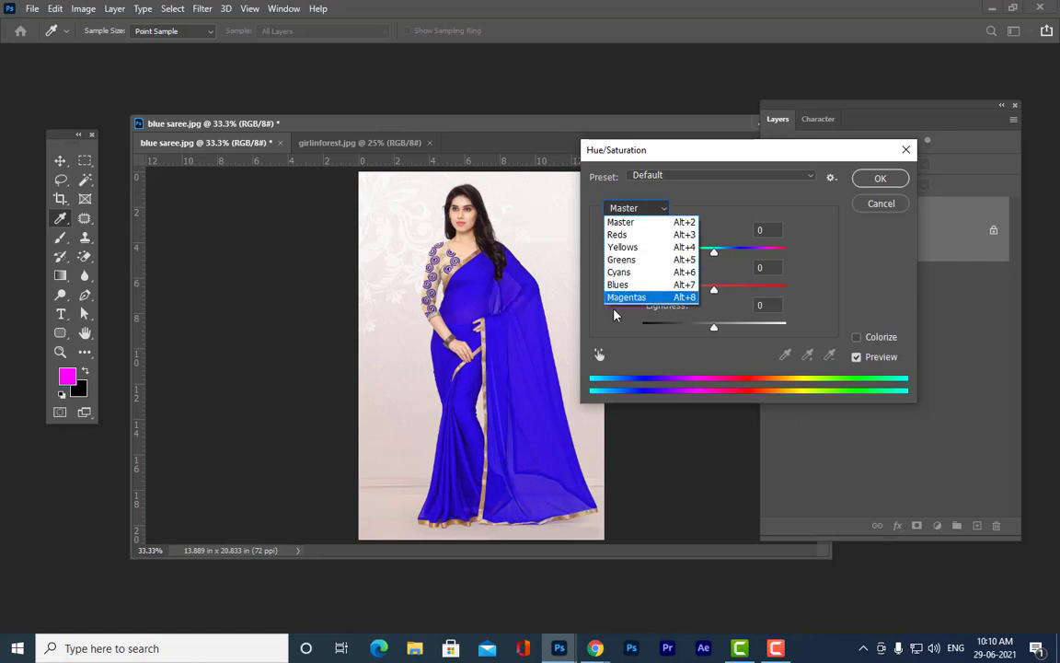
click(625, 224)
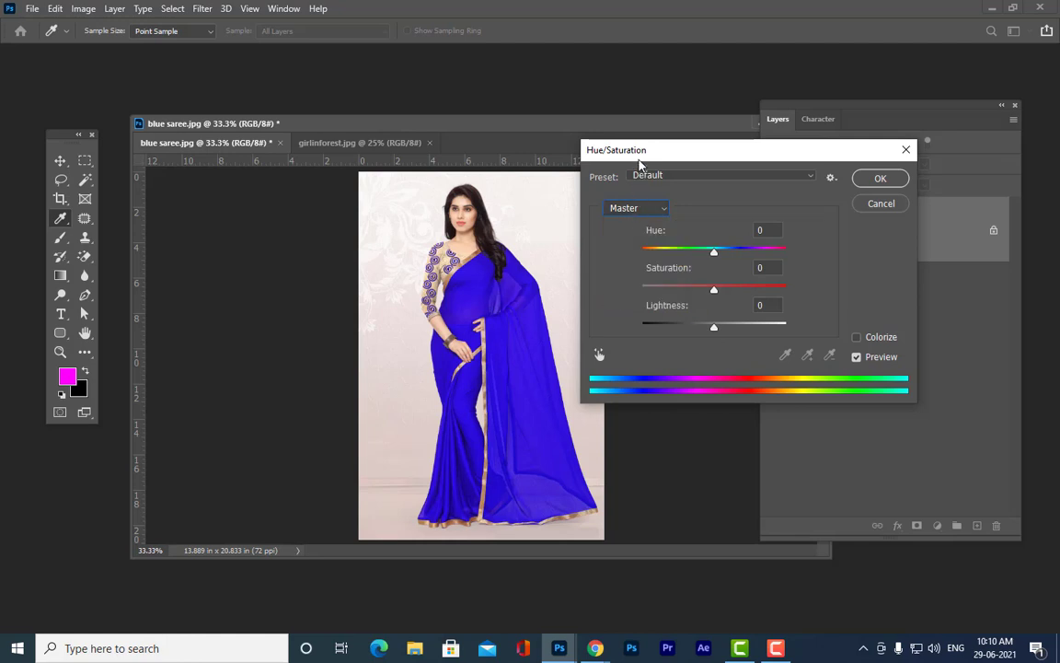
drag(638, 152, 628, 177)
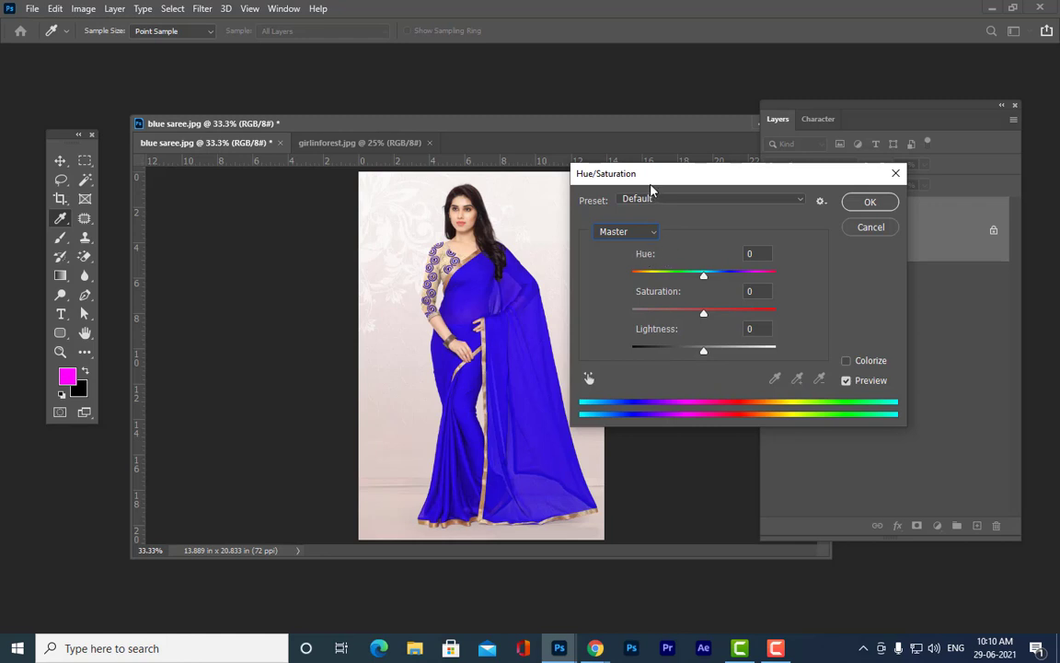
Try out the Master Lightness, return it to 0, and reposition the Hue/Saturation dialog beside the woman
drag(650, 183, 685, 175)
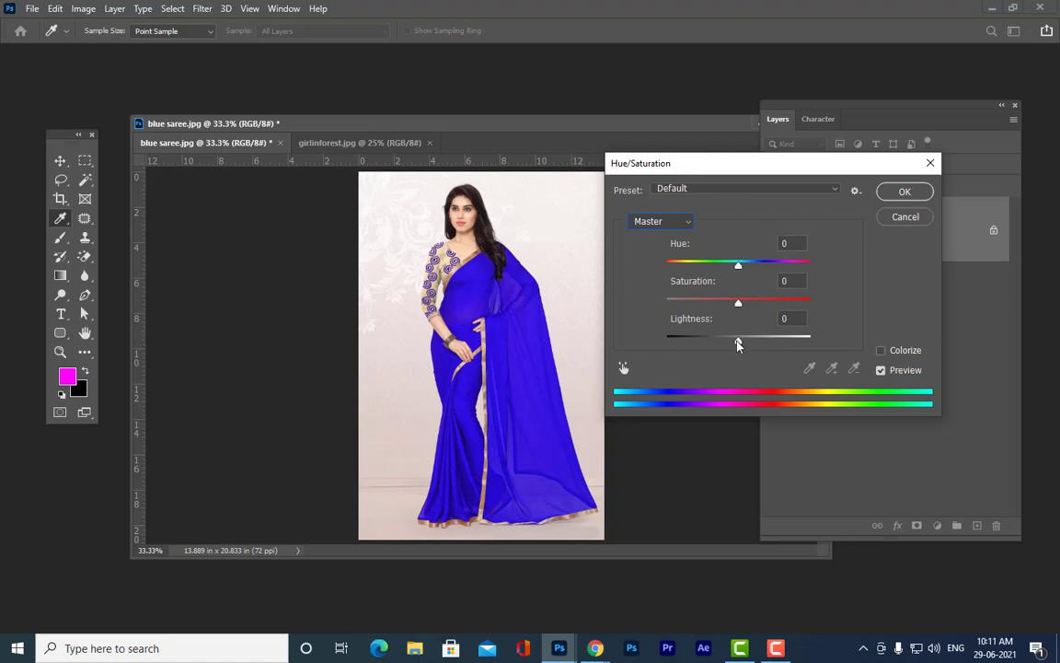
mouse_move(738, 344)
mouse_down()
mouse_move(631, 342)
mouse_move(927, 366)
mouse_move(729, 349)
mouse_move(741, 345)
mouse_move(744, 357)
mouse_up()
drag(673, 319, 667, 318)
drag(644, 159, 845, 191)
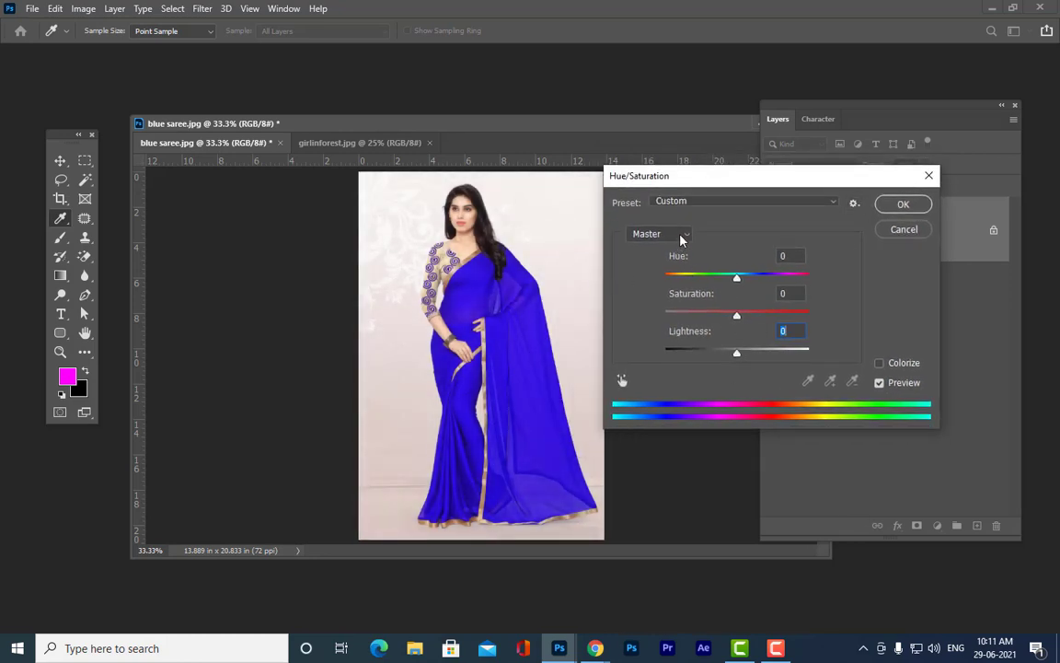
Target the Reds in Hue/Saturation and try their Hue at -95 and +38, ending at +34
click(649, 234)
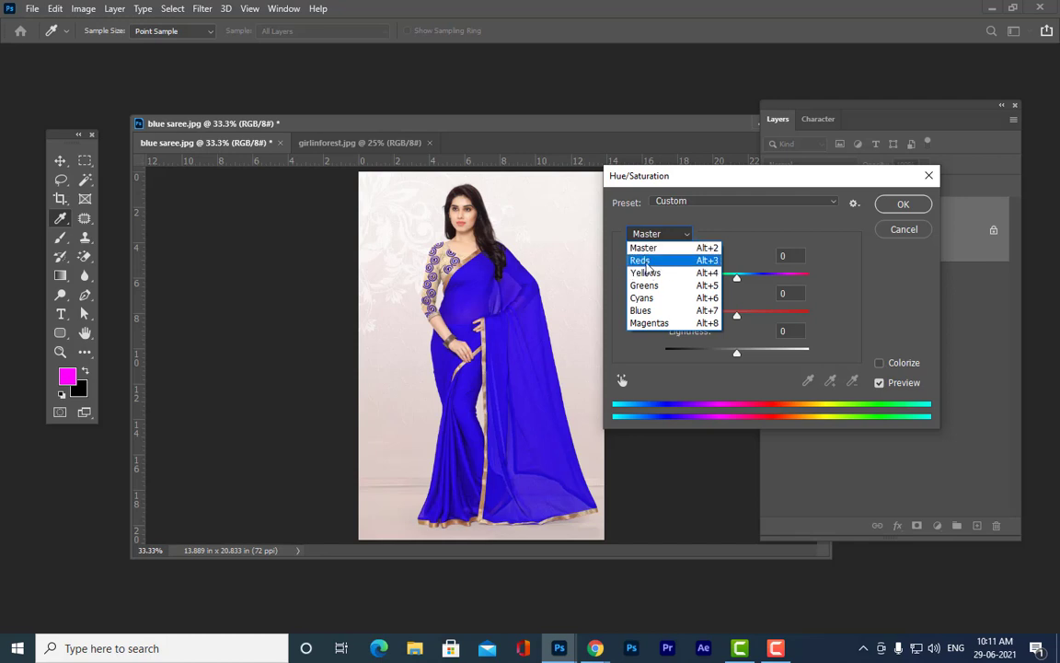
click(649, 261)
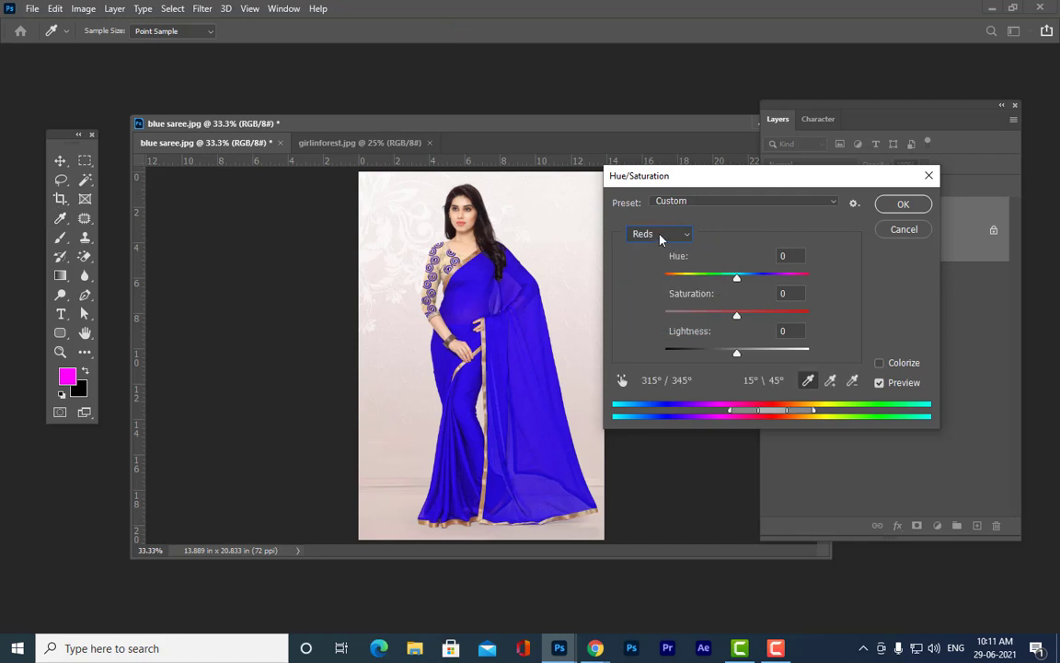
drag(737, 278, 690, 280)
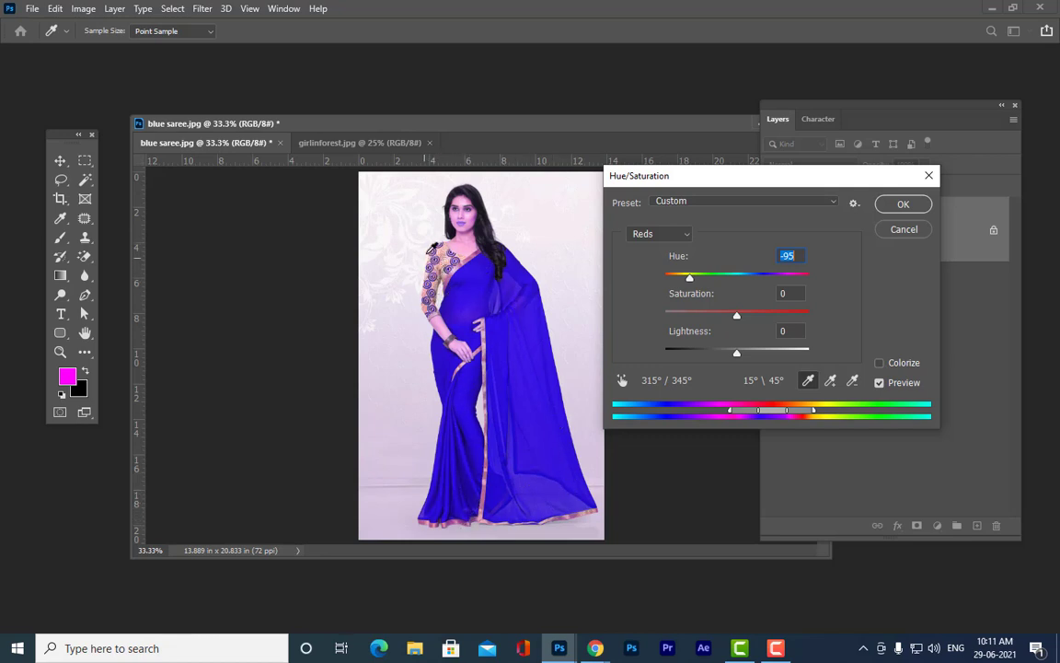
drag(688, 277, 767, 295)
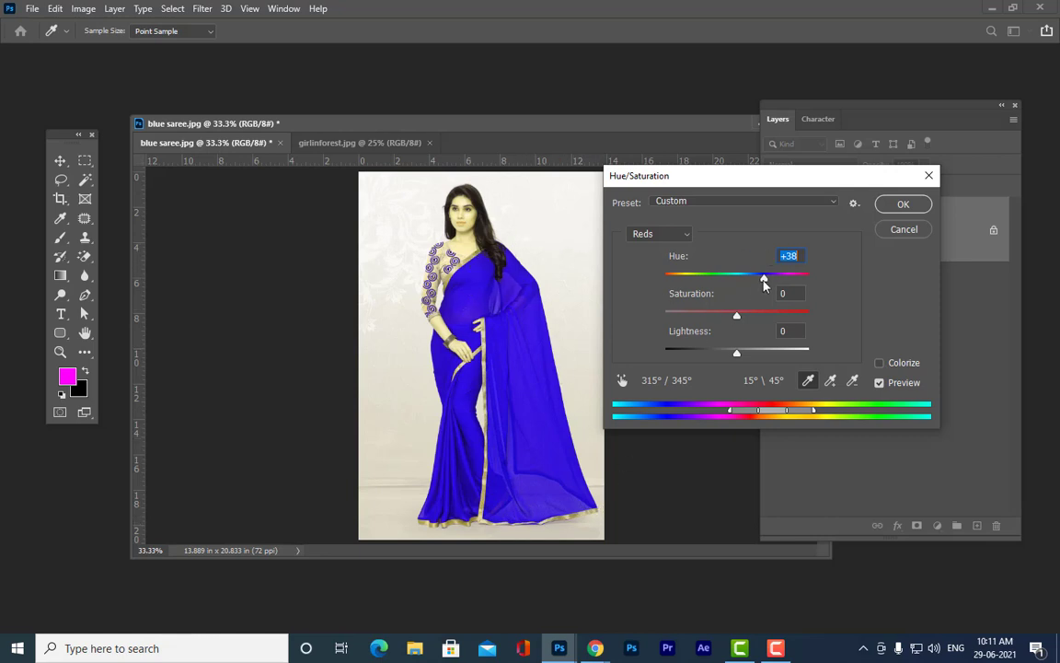
mouse_move(763, 277)
mouse_down()
mouse_move(666, 278)
mouse_move(761, 277)
mouse_up()
Target the Blues and shift the saree's Hue to +22, ending at +13
click(664, 234)
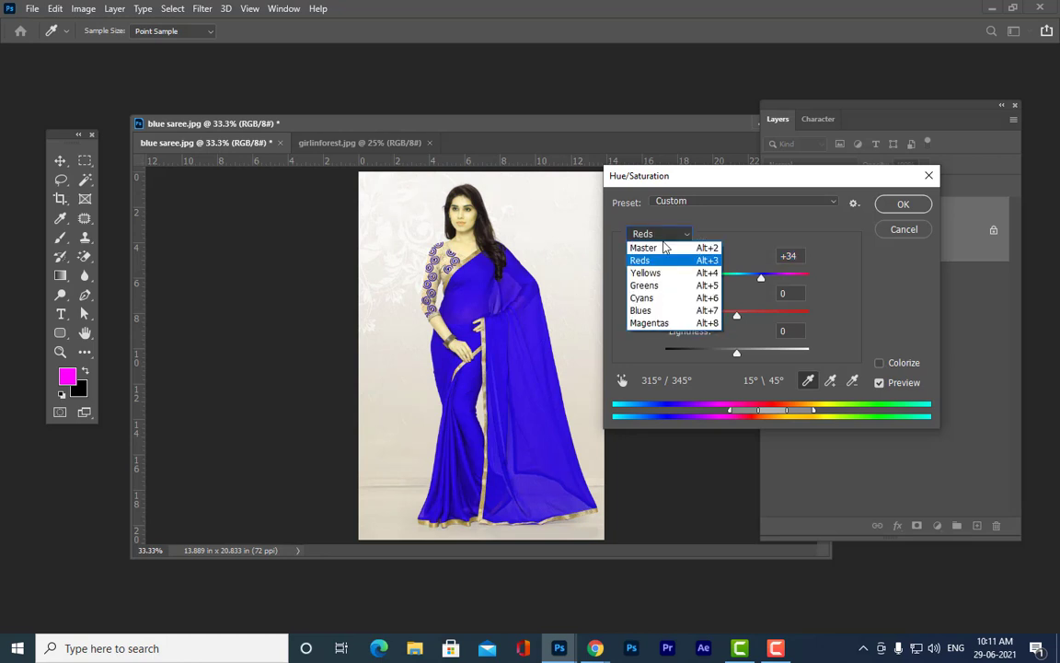
click(662, 311)
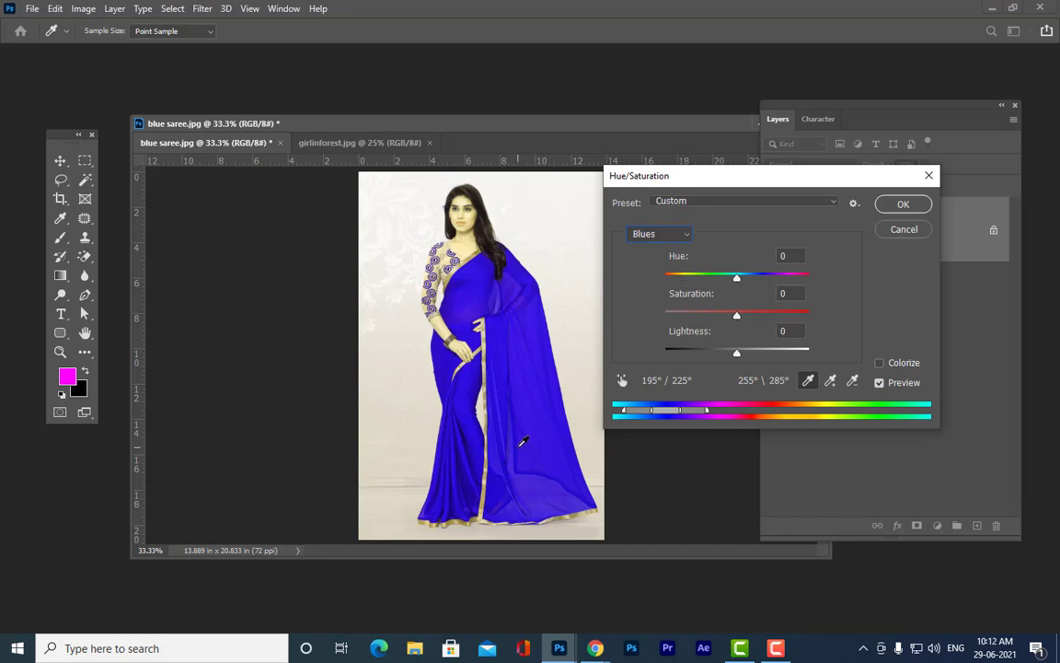
mouse_move(736, 277)
mouse_down()
mouse_move(681, 279)
mouse_move(753, 278)
mouse_up()
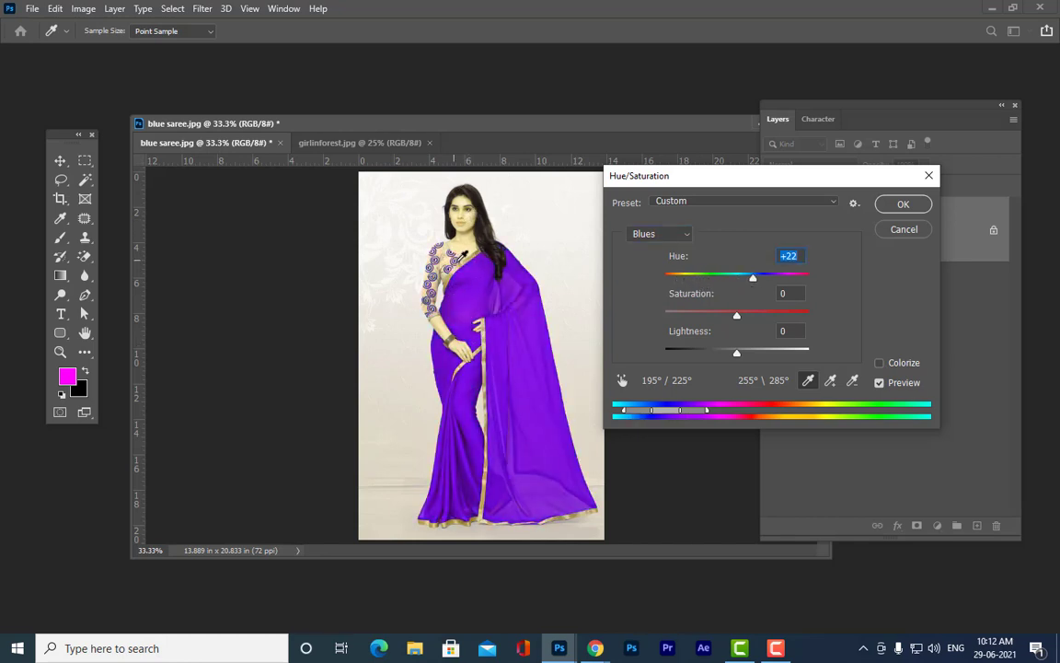
mouse_move(755, 283)
mouse_down()
mouse_move(807, 279)
mouse_move(648, 283)
mouse_move(766, 281)
mouse_move(748, 296)
mouse_up()
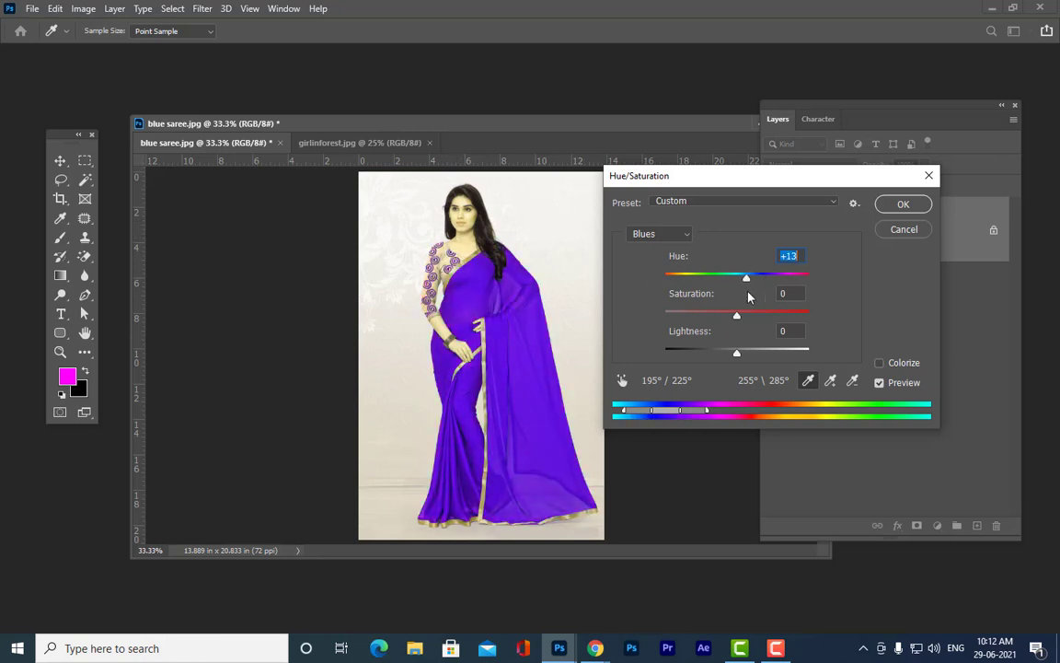
Return the color range to Master, shift the dialog slightly, and cancel the Hue/Saturation adjustment
click(664, 234)
click(666, 243)
mouse_move(697, 190)
mouse_down()
mouse_move(674, 194)
mouse_move(711, 204)
mouse_up()
click(916, 243)
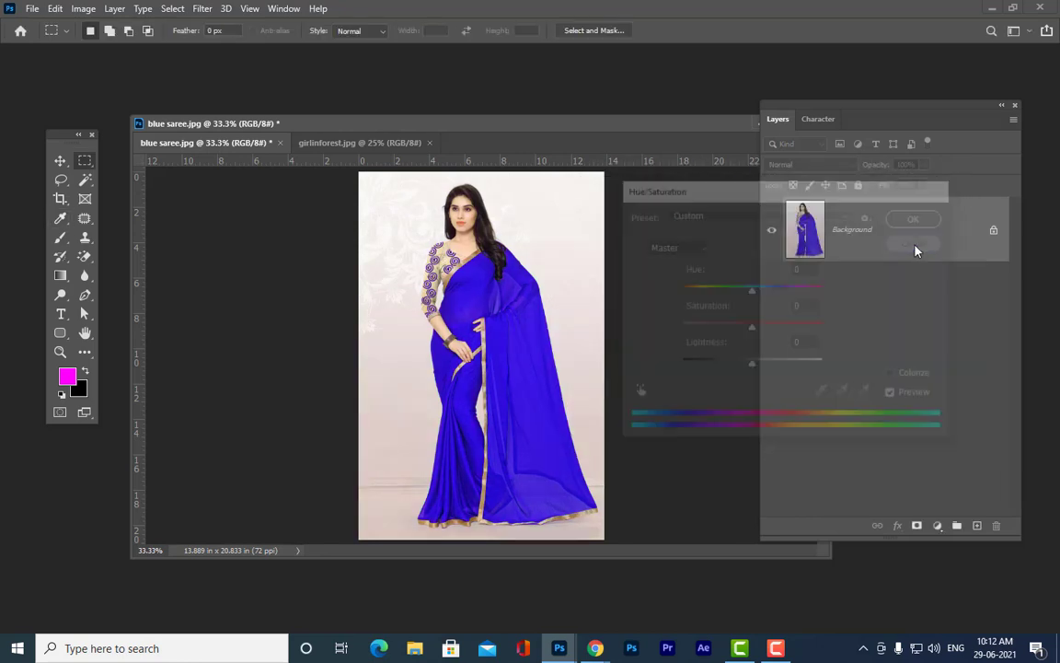
Turn on the CMYK color proof and reopen Hue/Saturation with its dialog moved higher beside the woman
key(ctrl+u)
key(ctrl+y)
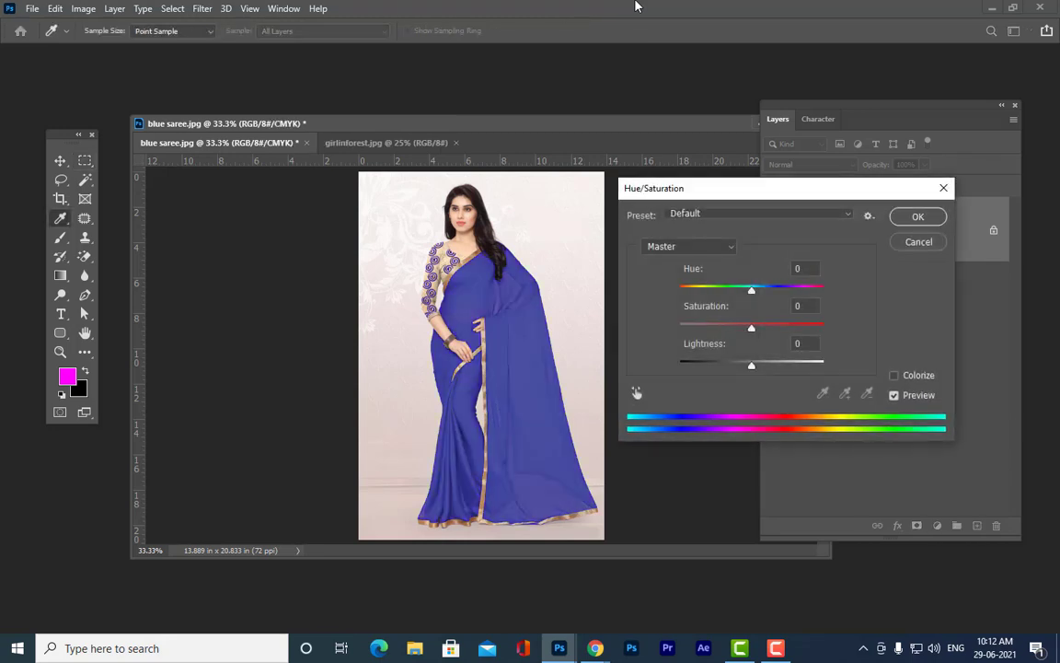
click(919, 241)
key(ctrl+u)
drag(695, 188, 691, 116)
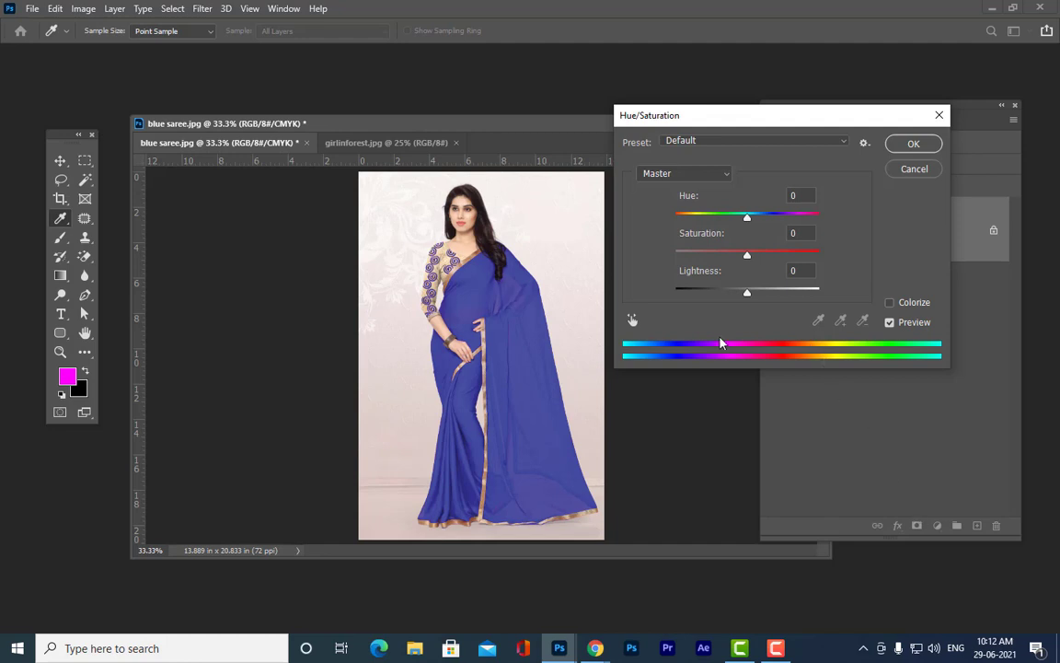
Use the on-image adjustment tool on the saree to target the Blues and raise their Saturation to +27
click(633, 321)
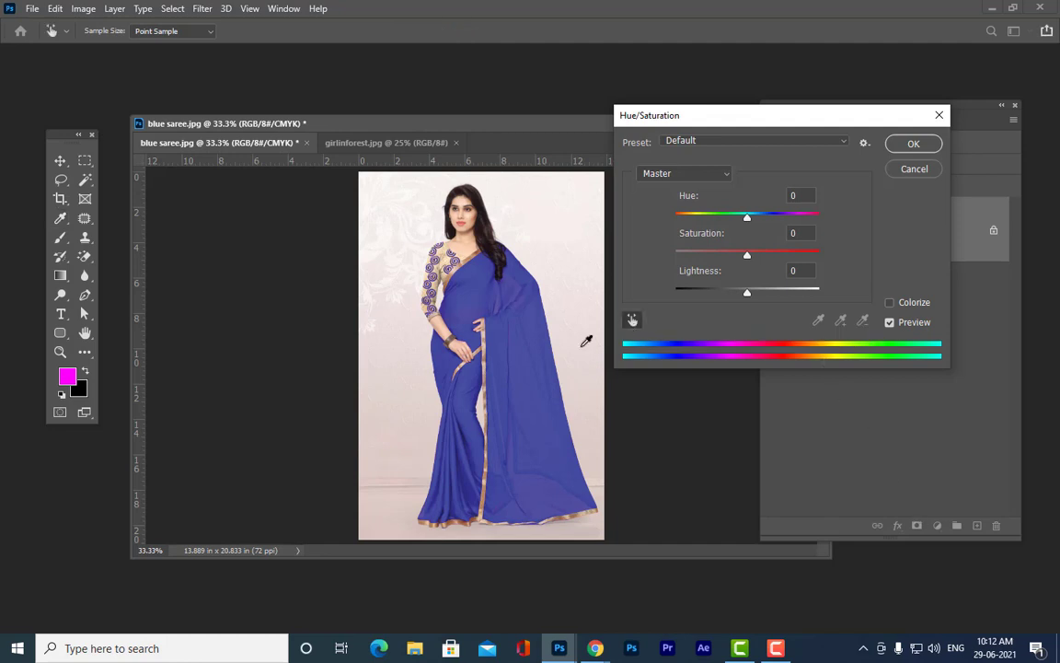
click(534, 444)
drag(536, 444, 542, 497)
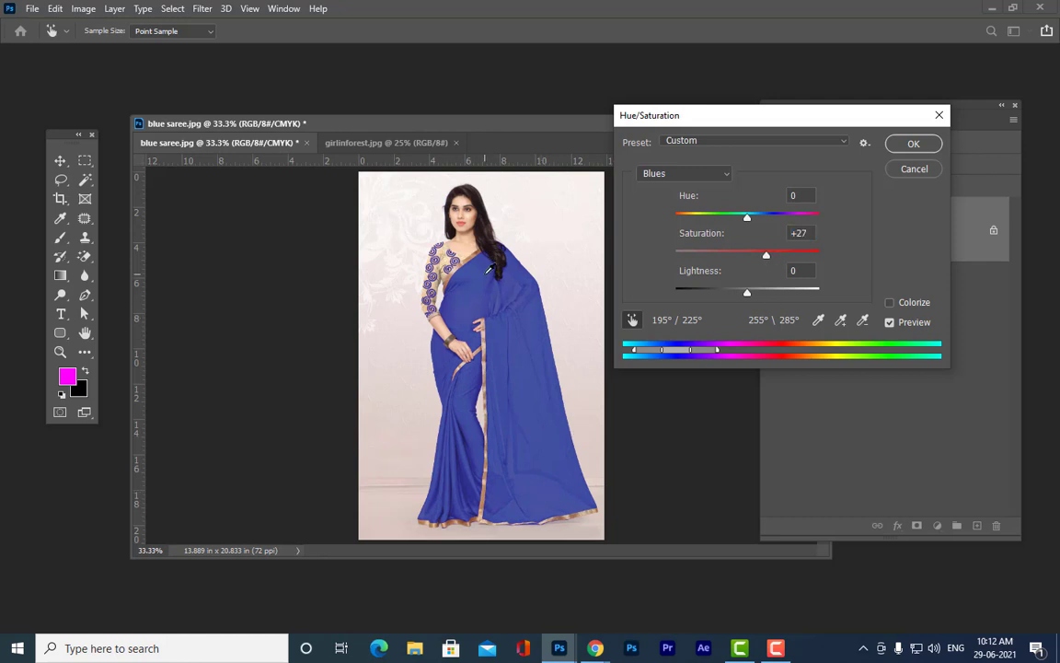
click(441, 246)
Try the Blues at Saturation -100 with Lightness +100, ending at Hue +4, Saturation -8 and Lightness -5
drag(794, 261, 675, 260)
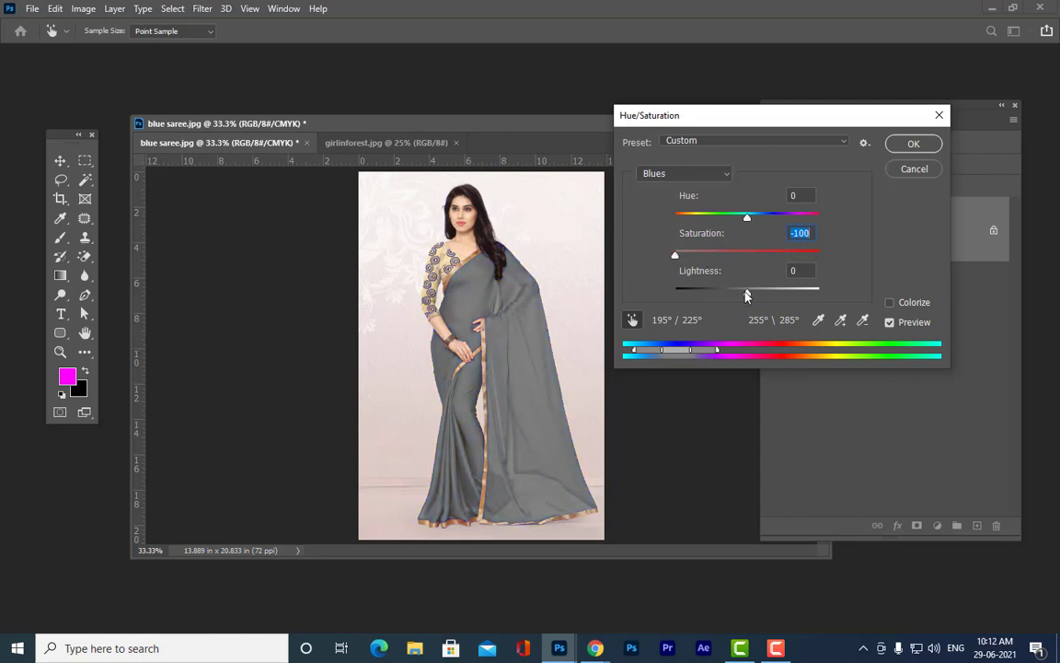
drag(733, 296, 893, 299)
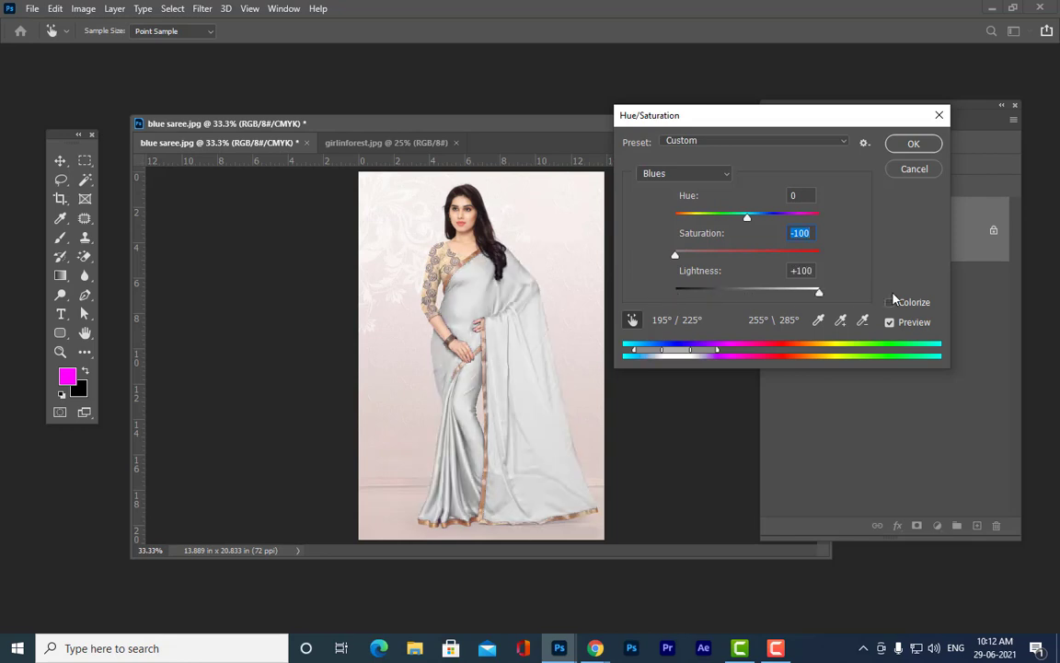
drag(819, 292, 743, 293)
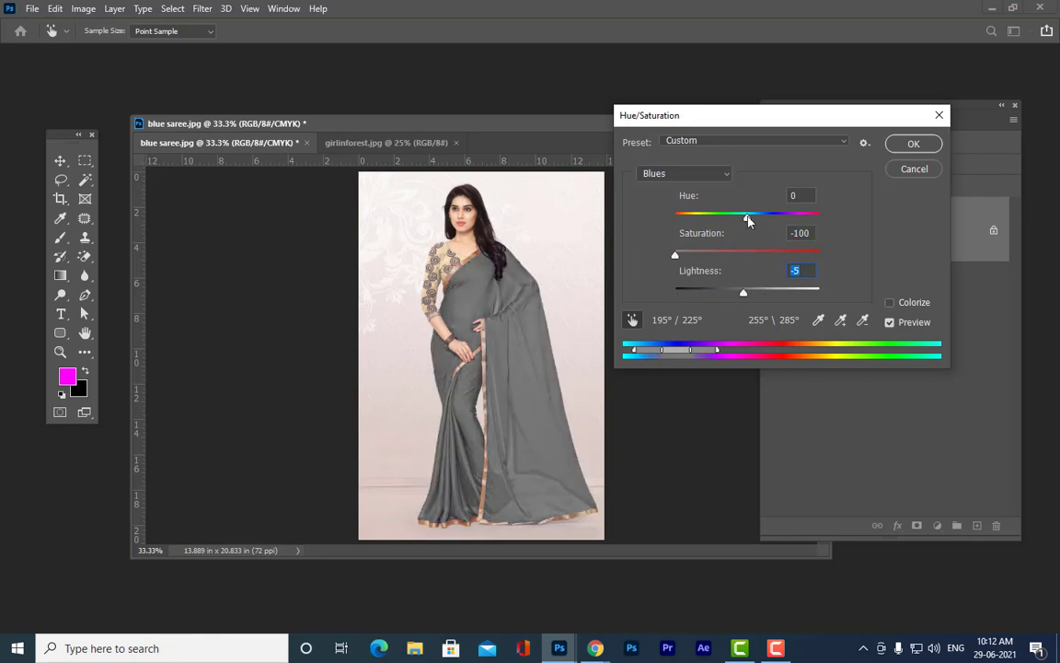
drag(749, 221, 742, 267)
drag(718, 217, 740, 246)
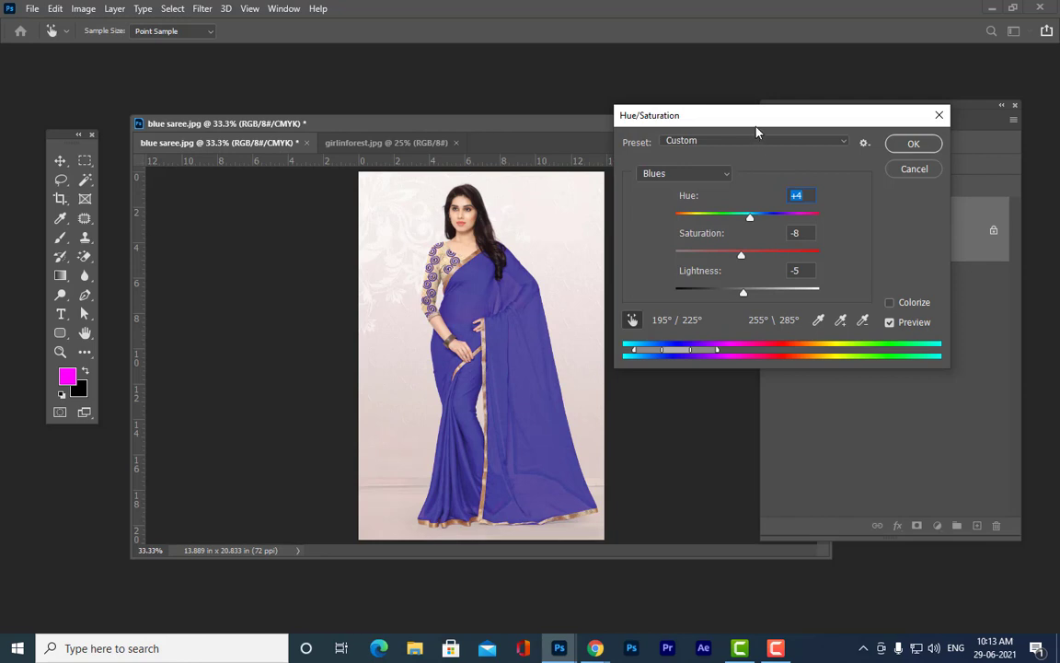
Move the Hue/Saturation dialog around the saree photo and cancel the Blues adjustment
drag(756, 134, 692, 160)
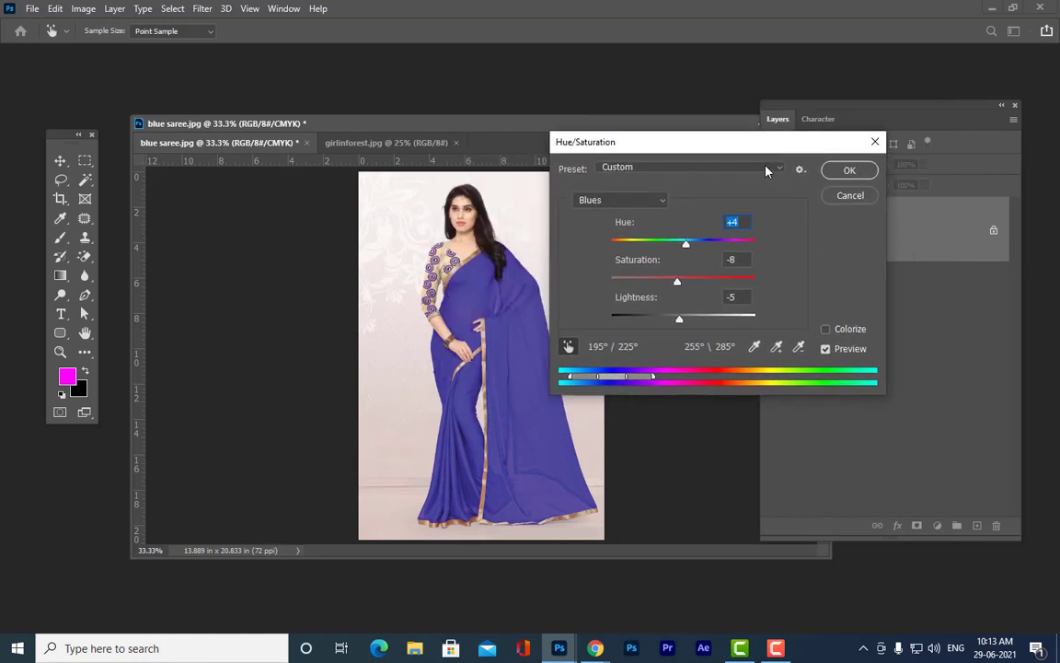
drag(766, 171, 727, 159)
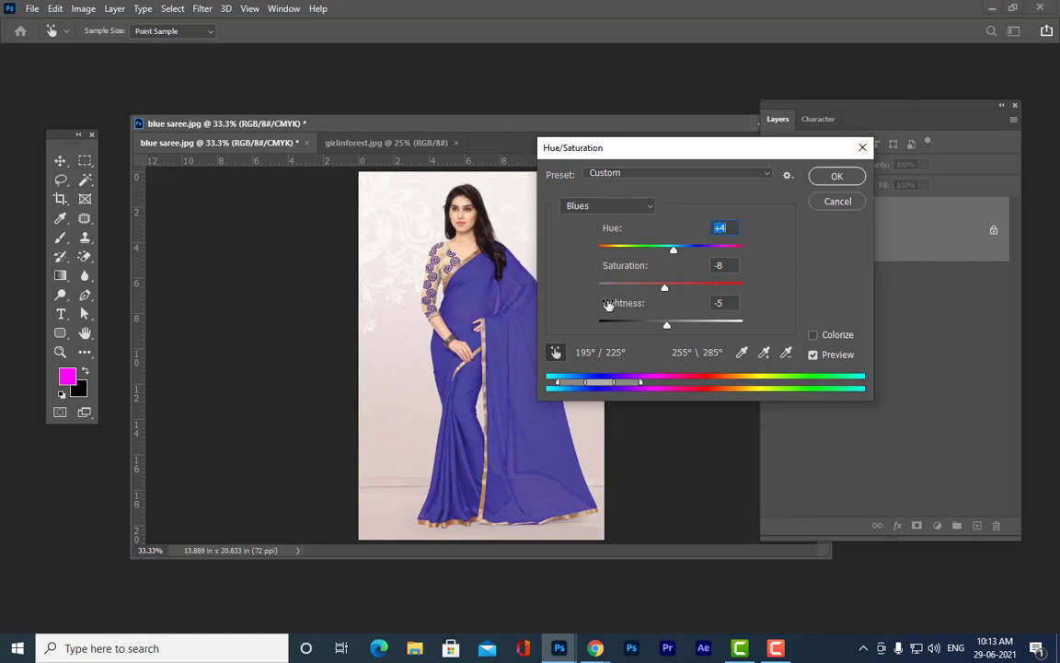
drag(618, 150, 647, 104)
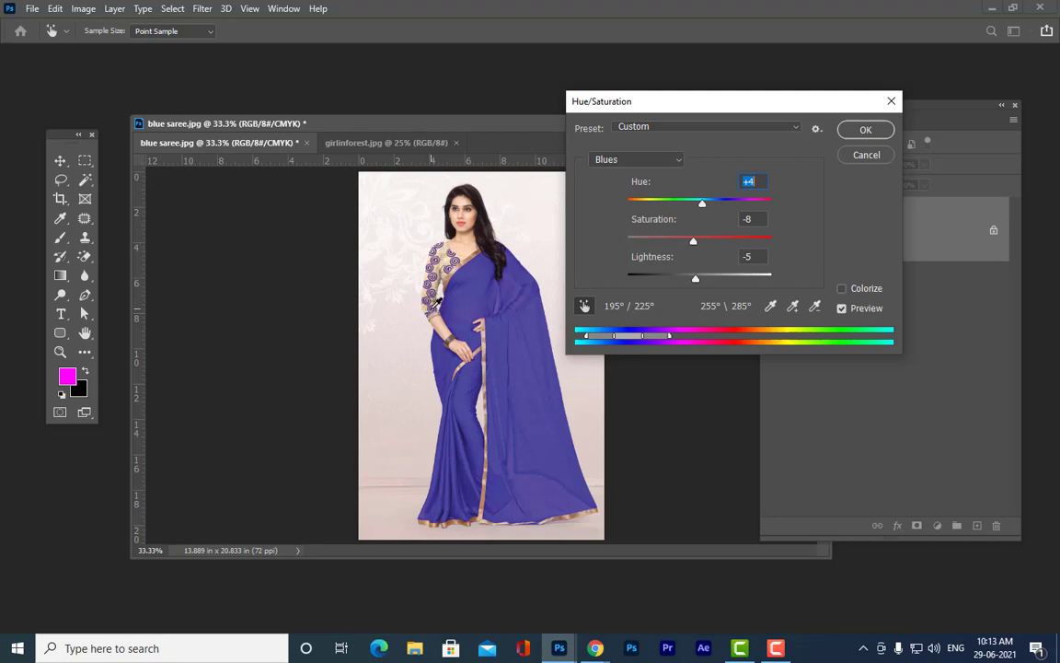
click(855, 157)
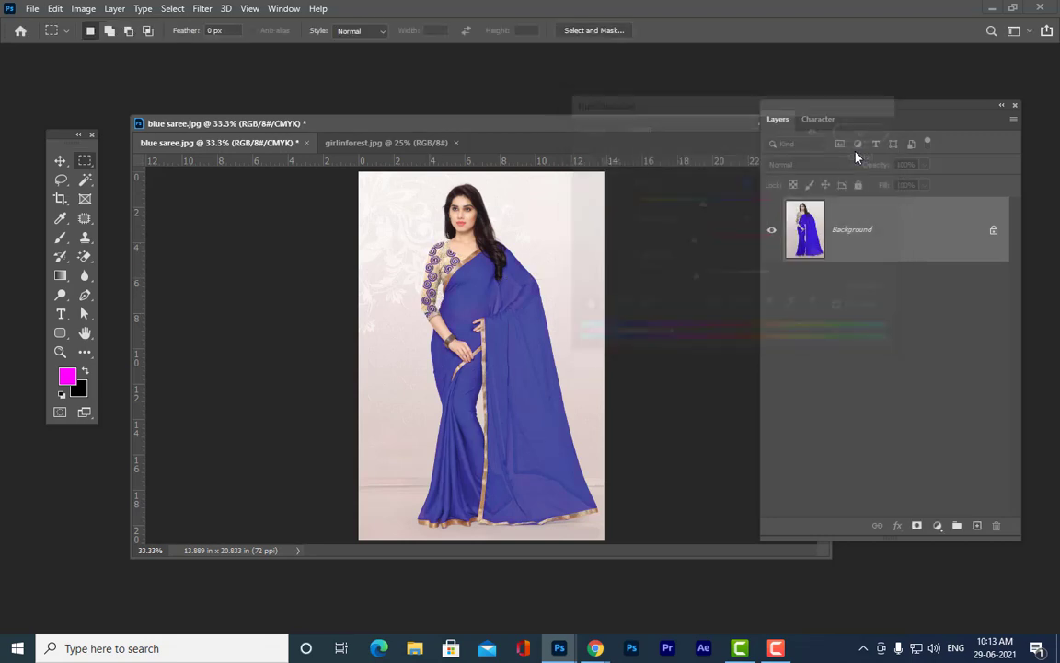
Move the Layers panel closer to the photo and convert the Background into a regular layer
drag(803, 105, 729, 86)
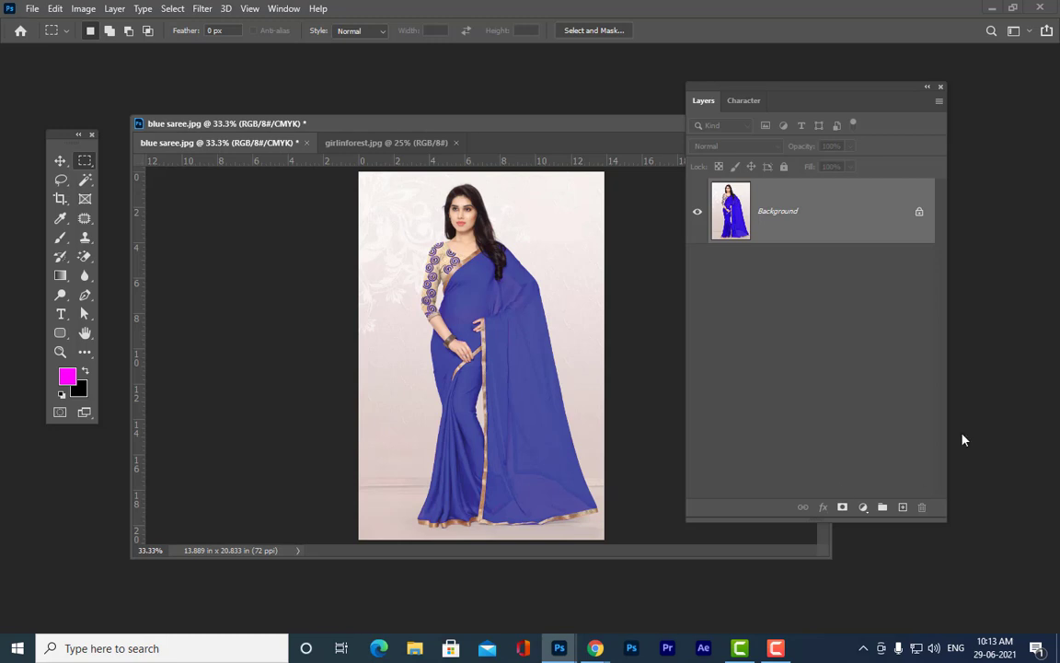
double_click(836, 226)
click(679, 101)
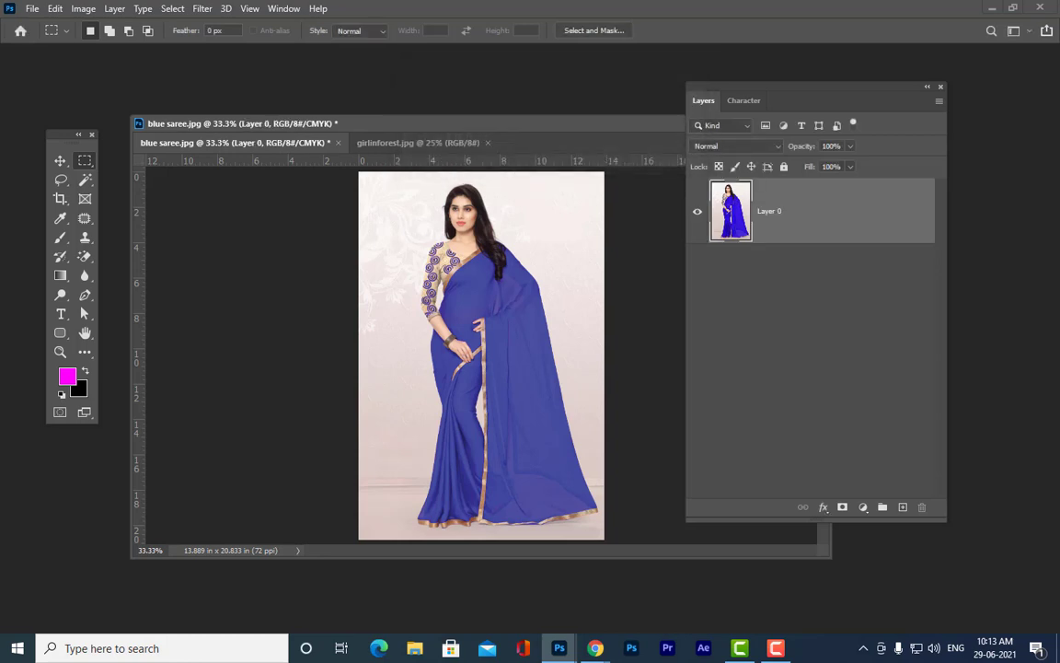
Undo the layer conversion and the logo and inset removals, and check the image's color mode
key(ctrl+z)
key(ctrl+z)
key(ctrl+z)
key(ctrl+z)
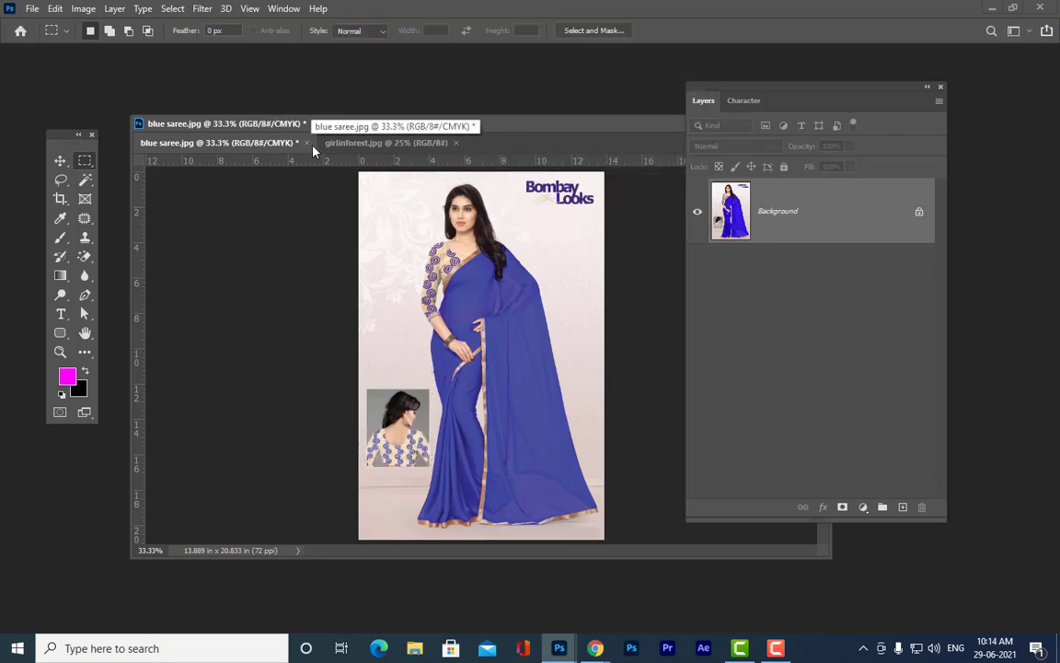
click(82, 10)
mouse_move(92, 25)
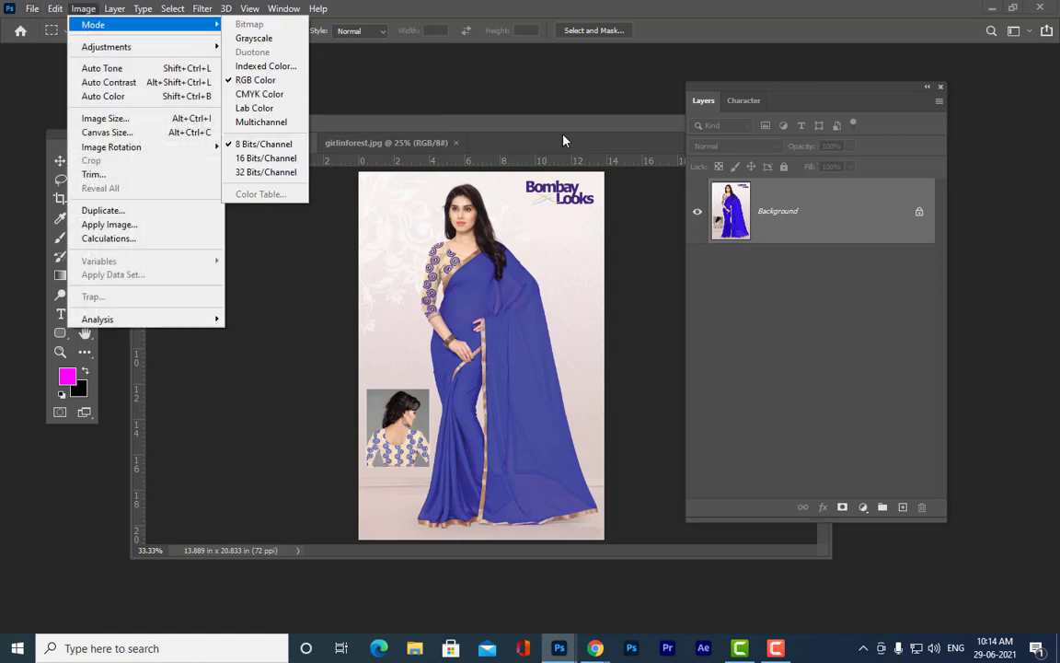
Close the document window without saving blue saree.jpg and reopen that file from the recent files
drag(632, 128, 411, 184)
click(588, 180)
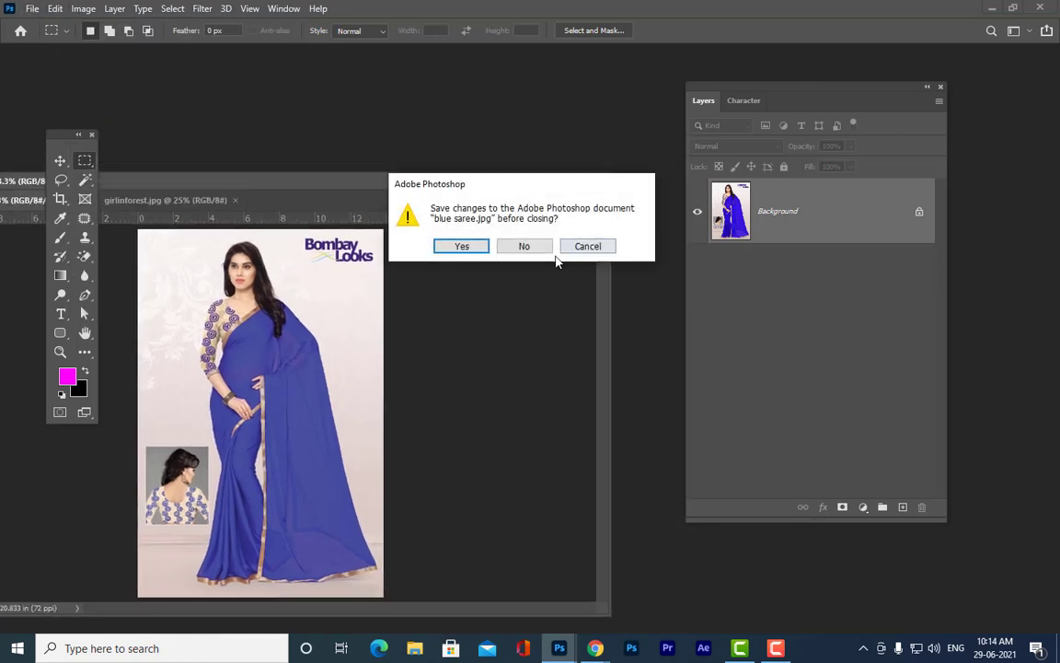
click(524, 245)
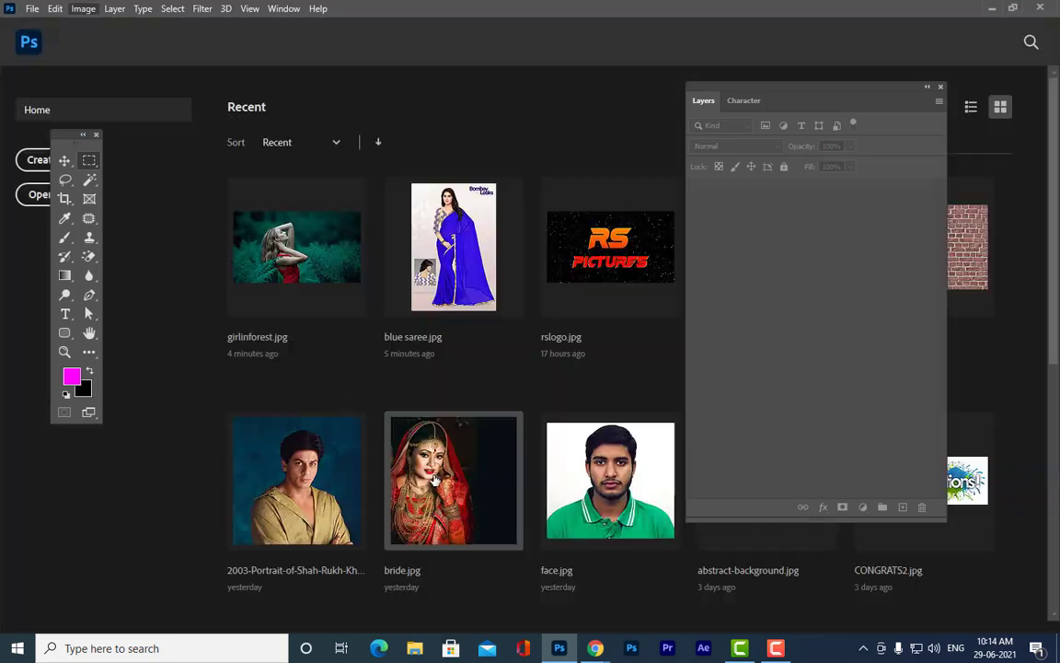
click(452, 234)
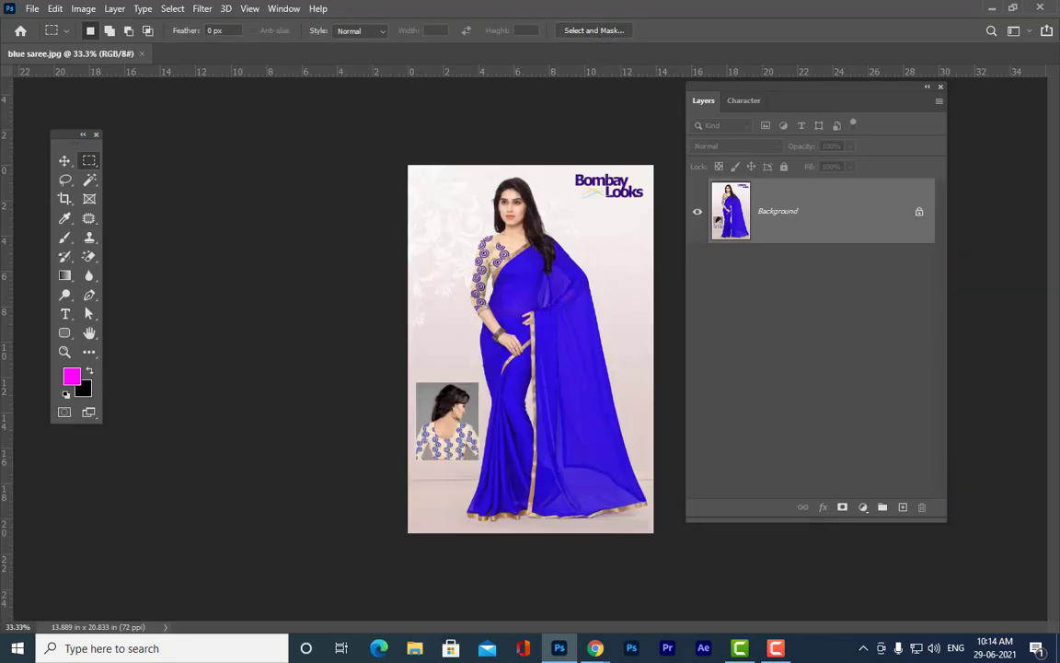
Convert the Background to a regular layer and remove the Bombay Looks logo with a Content-Aware fill of a rectangular selection about 4.6 by 2.4 in
drag(570, 171, 648, 211)
right_click(640, 199)
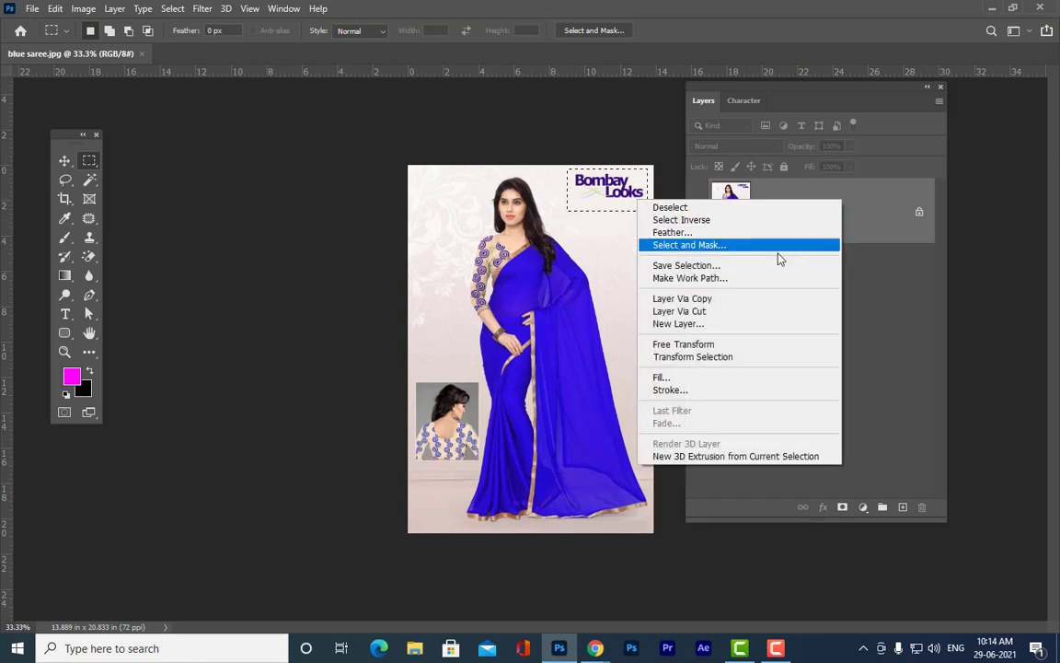
click(877, 211)
double_click(877, 211)
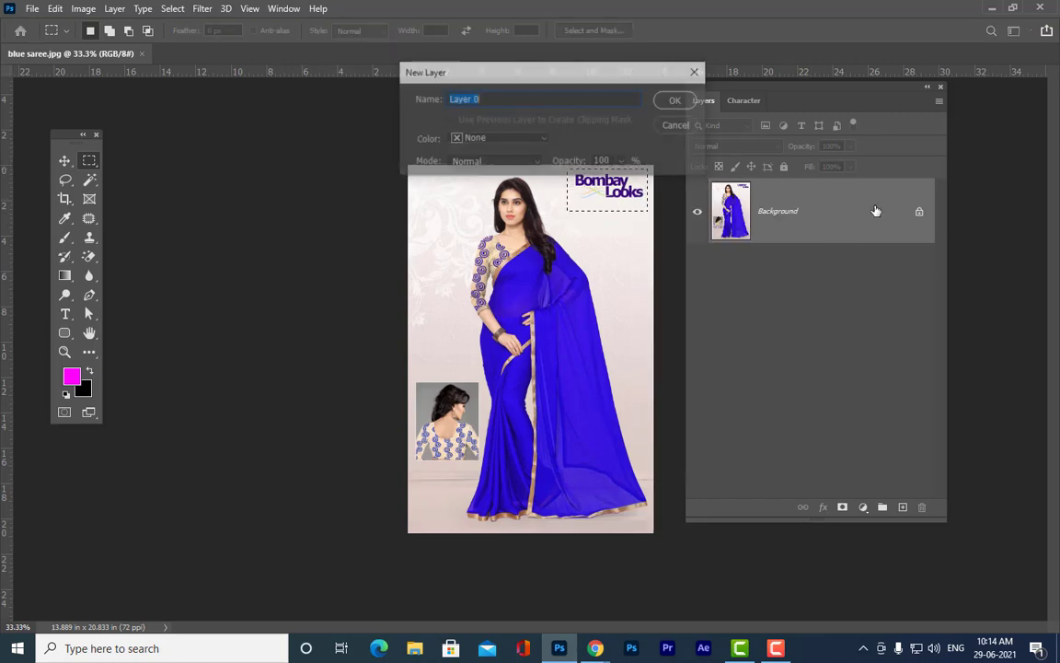
click(681, 102)
right_click(641, 182)
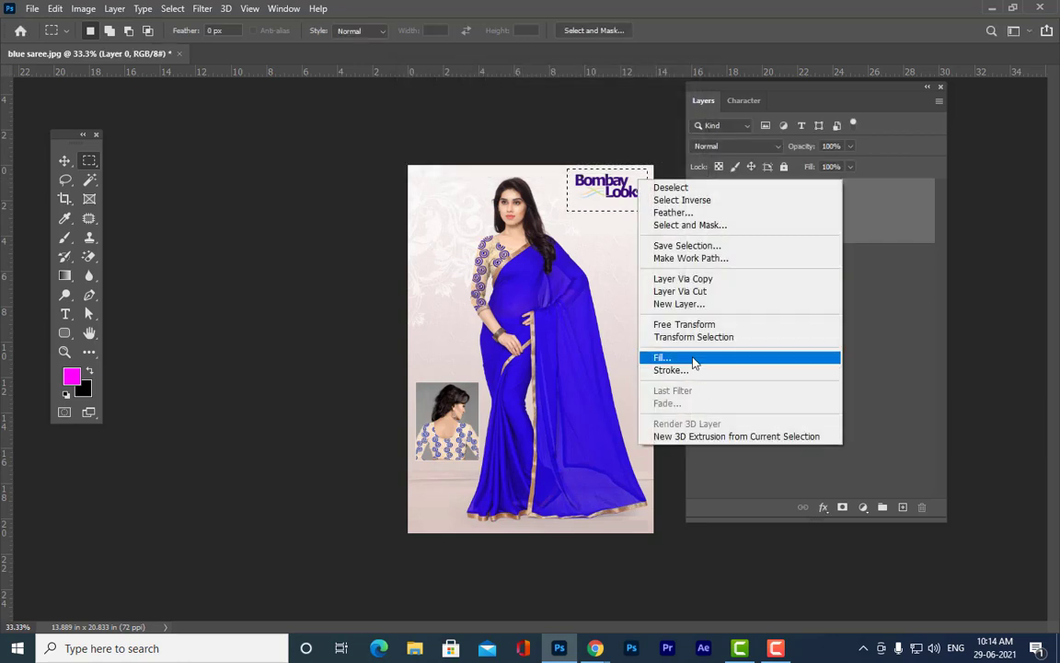
click(693, 361)
key(Return)
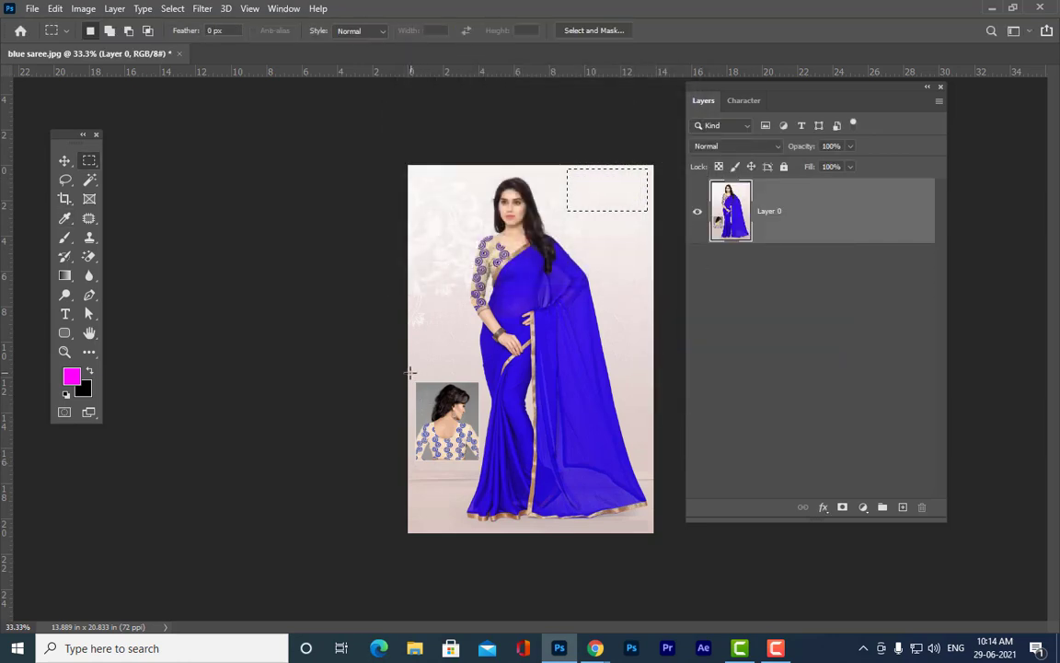
Remove the inset back-view photo with a Content-Aware fill of a rectangular selection about 4.2 by 5 in
drag(408, 373, 481, 462)
right_click(459, 435)
click(505, 352)
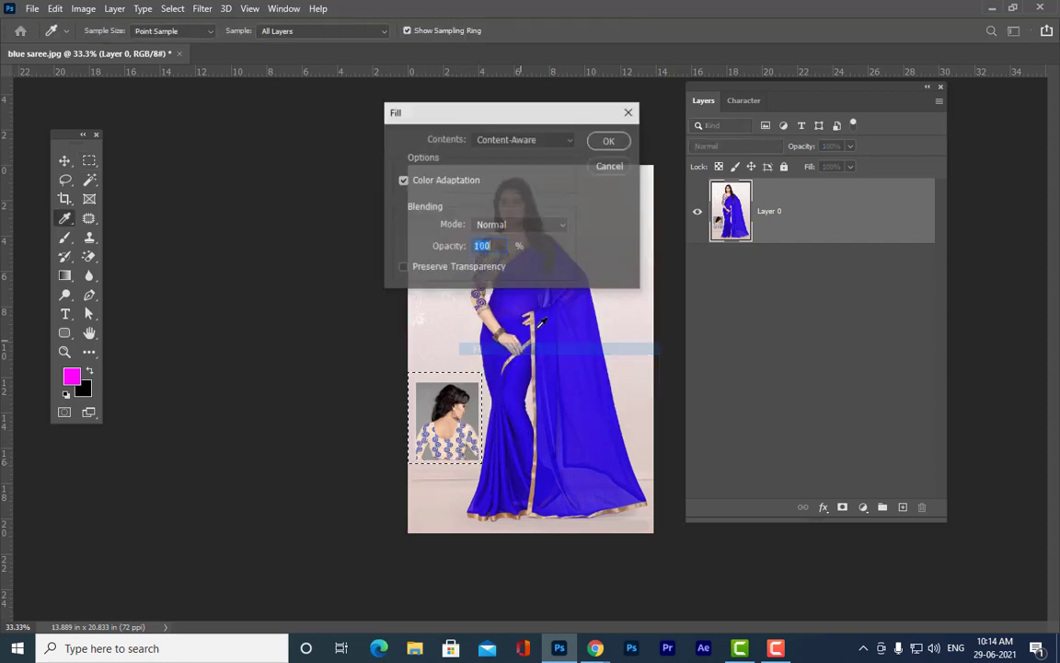
click(612, 139)
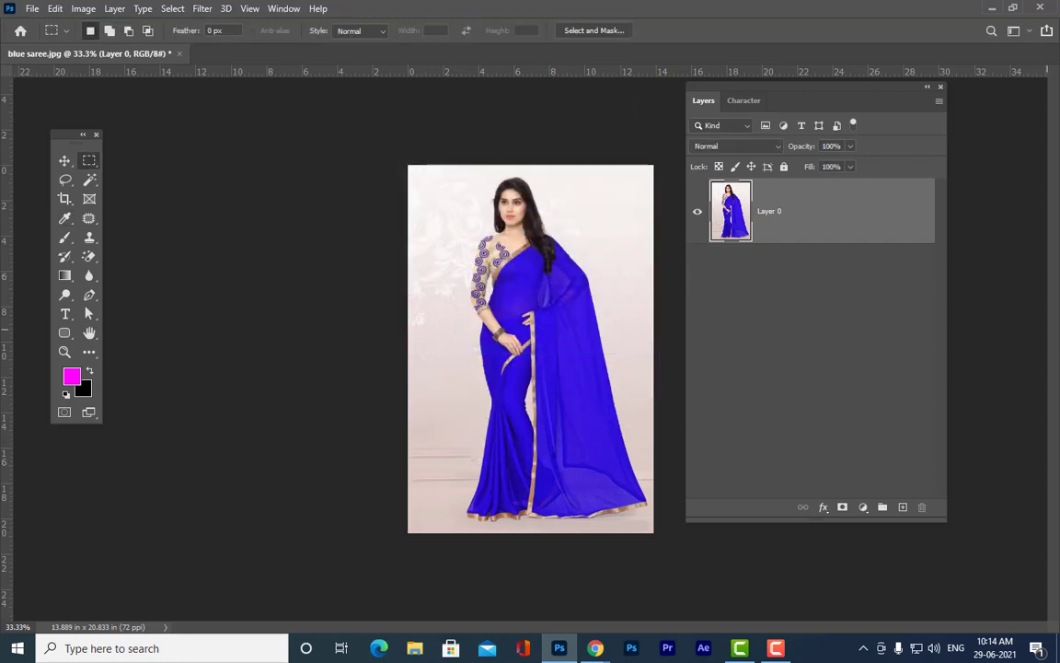
Float the blue saree.jpg document in its own window, enlarge the window and place it beside the Layers panel
drag(57, 52, 352, 87)
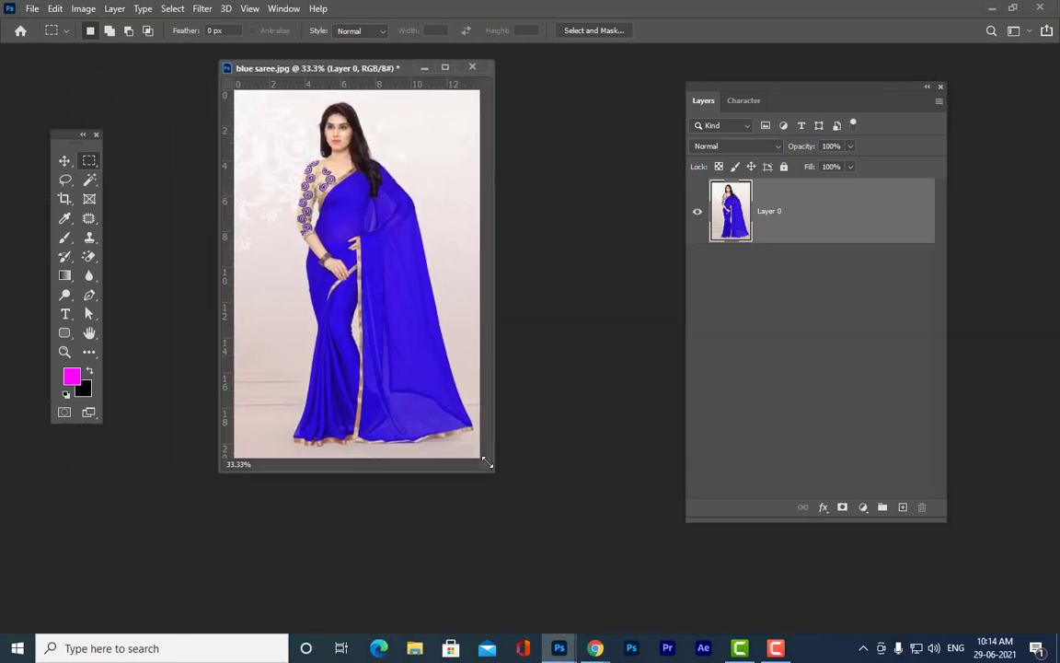
drag(488, 463, 714, 631)
key(ctrl+plus)
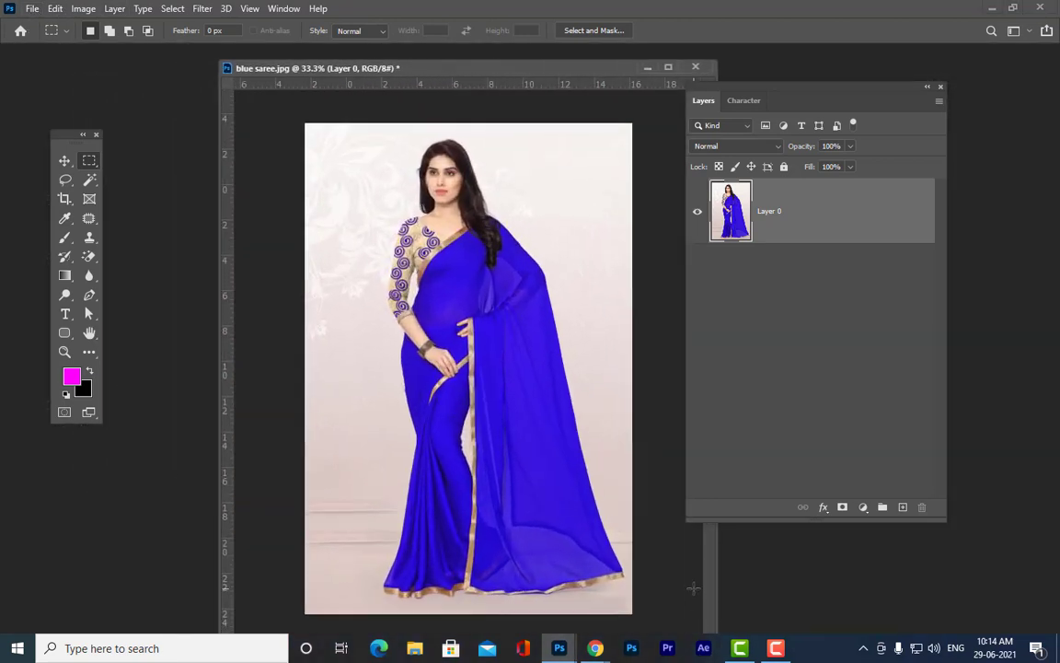
key(ctrl+minus)
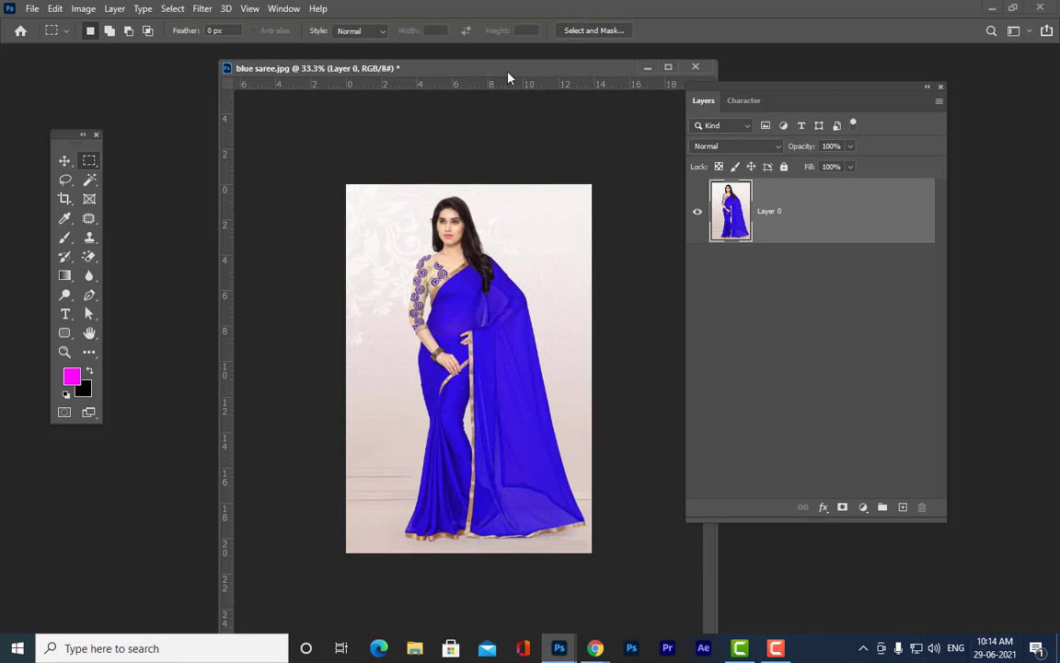
drag(456, 65, 419, 60)
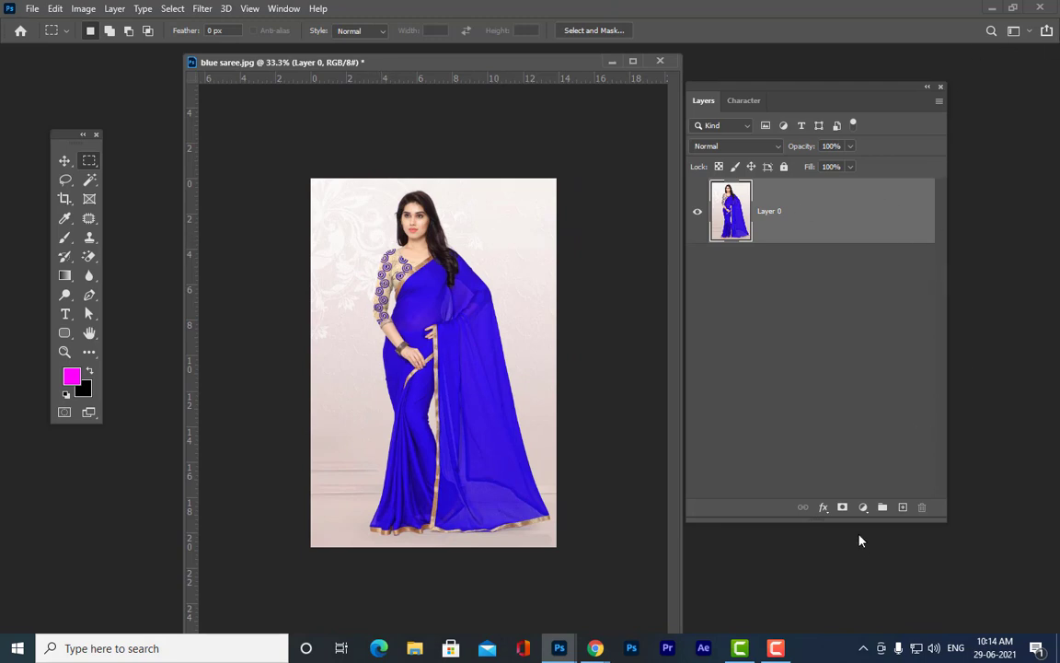
Add a Hue/Saturation adjustment layer clipped to Layer 0 and move its Properties panel clear of the photo
click(862, 507)
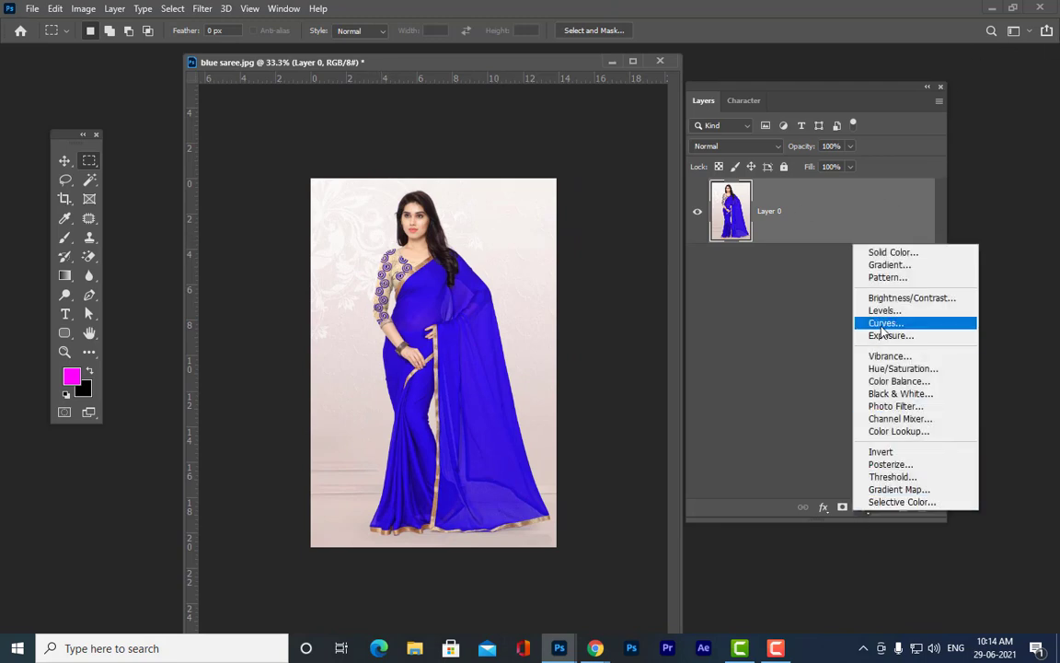
click(918, 369)
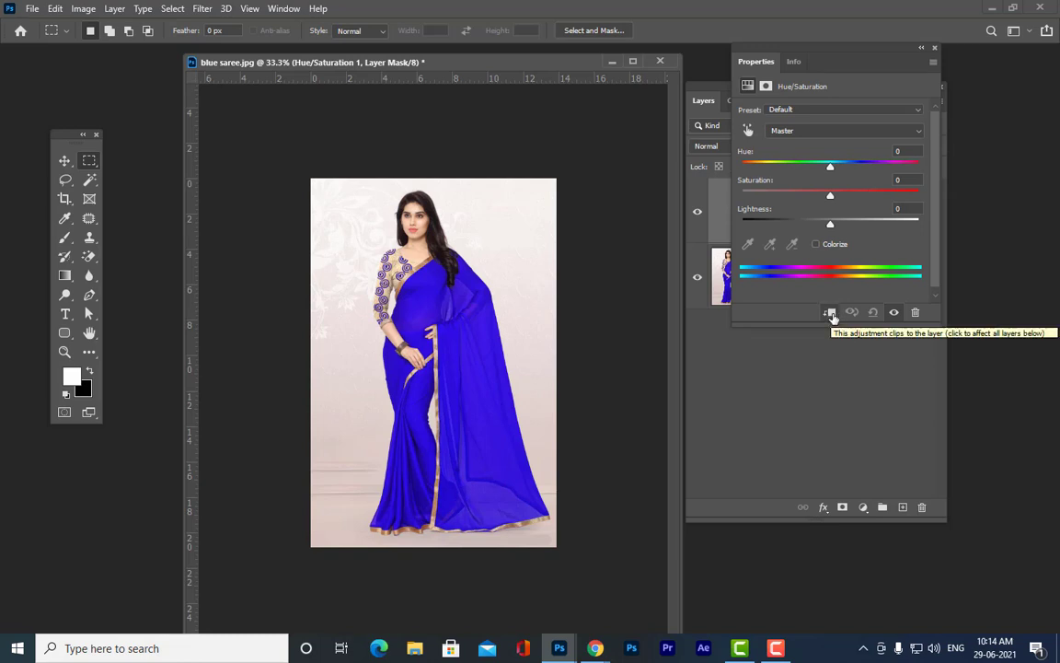
drag(765, 57, 898, 16)
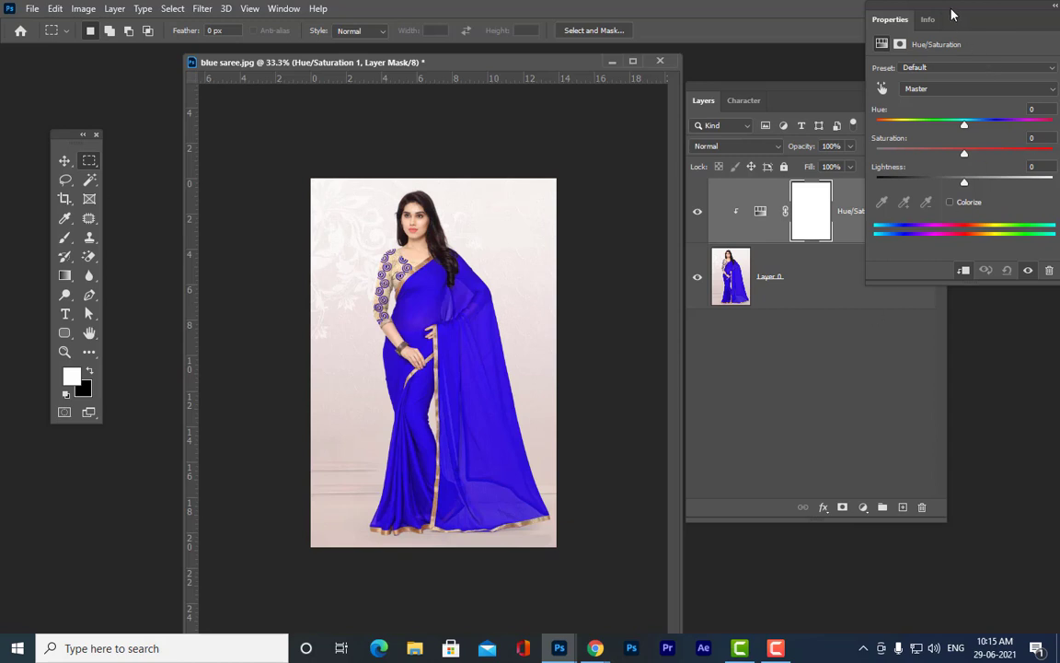
drag(953, 14, 901, 14)
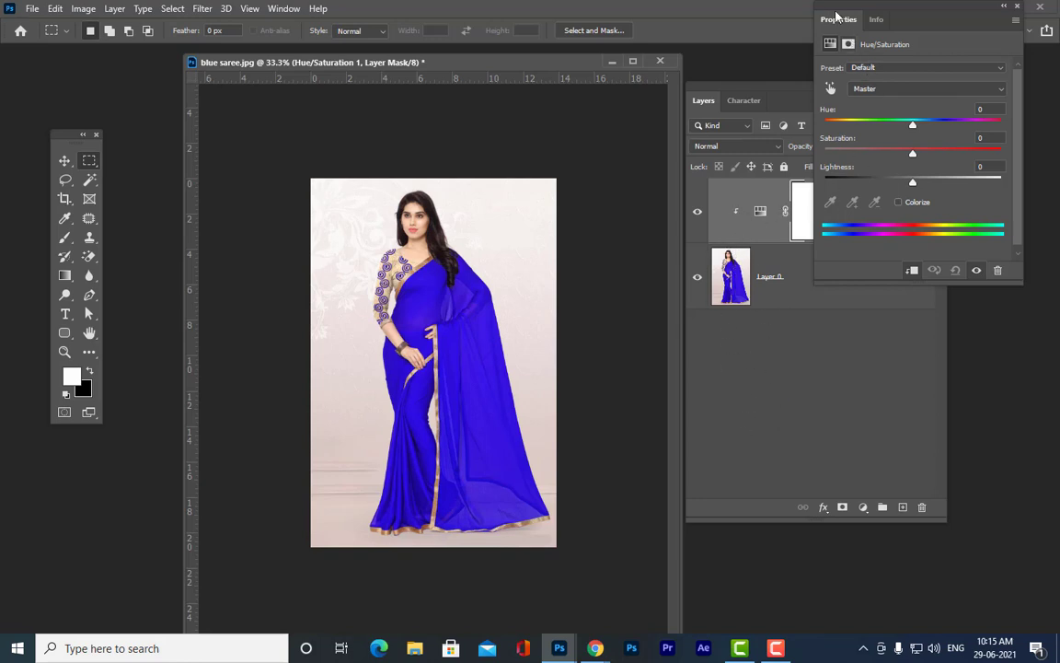
drag(839, 13, 874, 13)
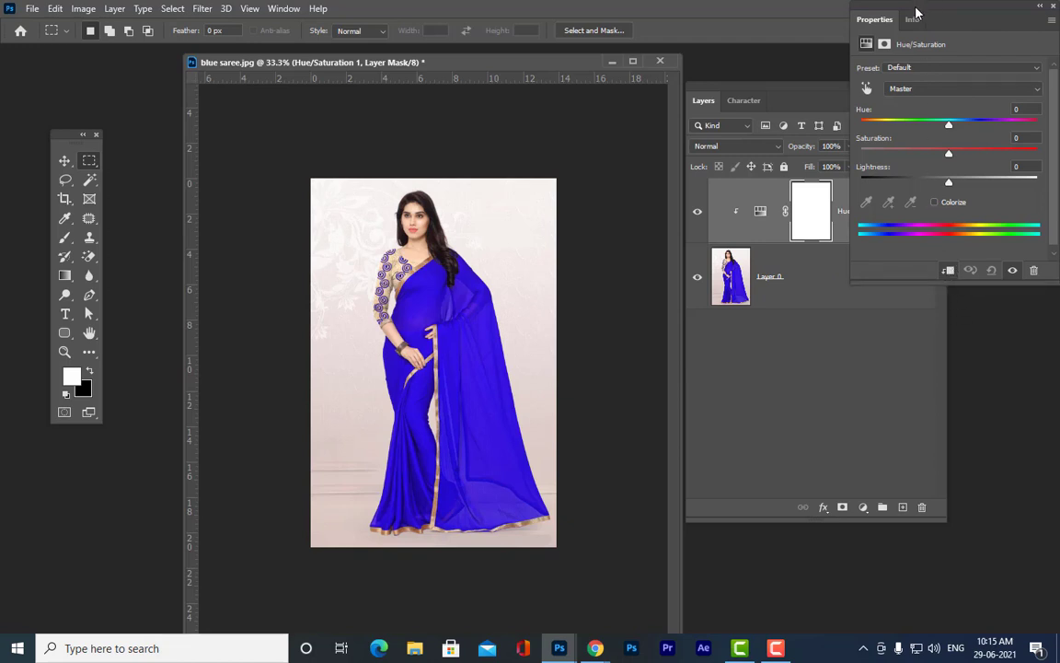
drag(918, 7, 903, 88)
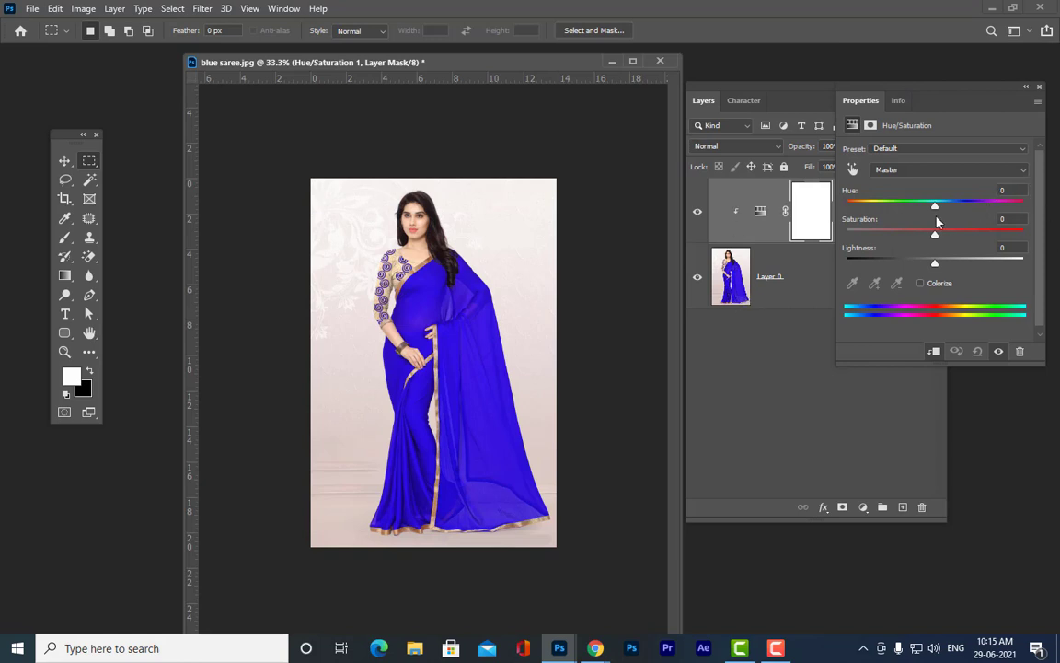
Sample the saree to target the Blues range, shift its Hue to +98, and close the adjustment settings
click(852, 171)
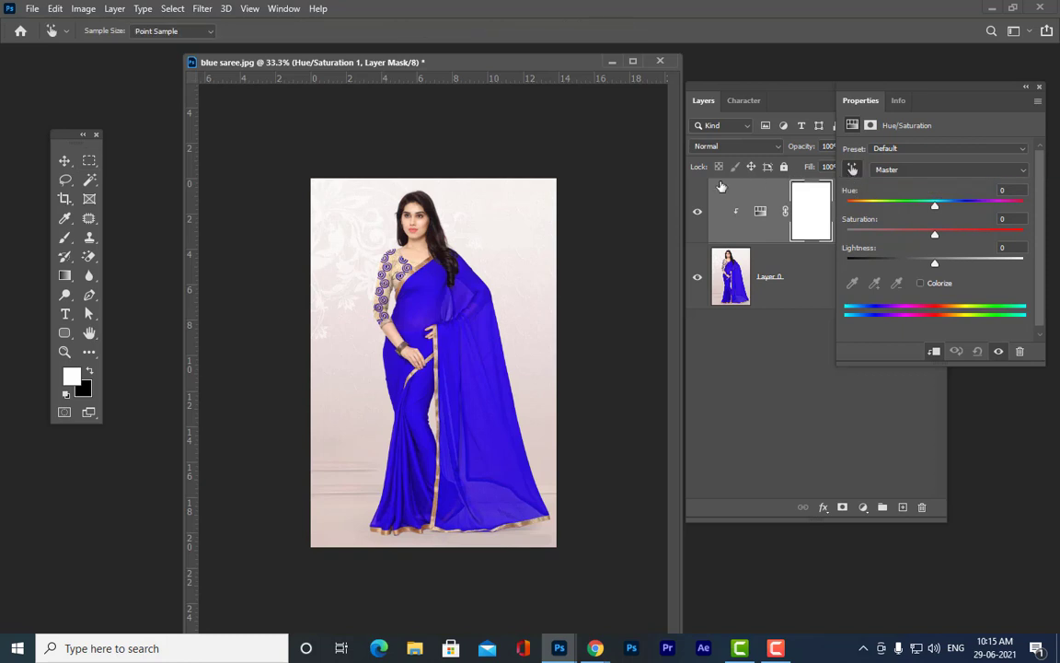
click(482, 401)
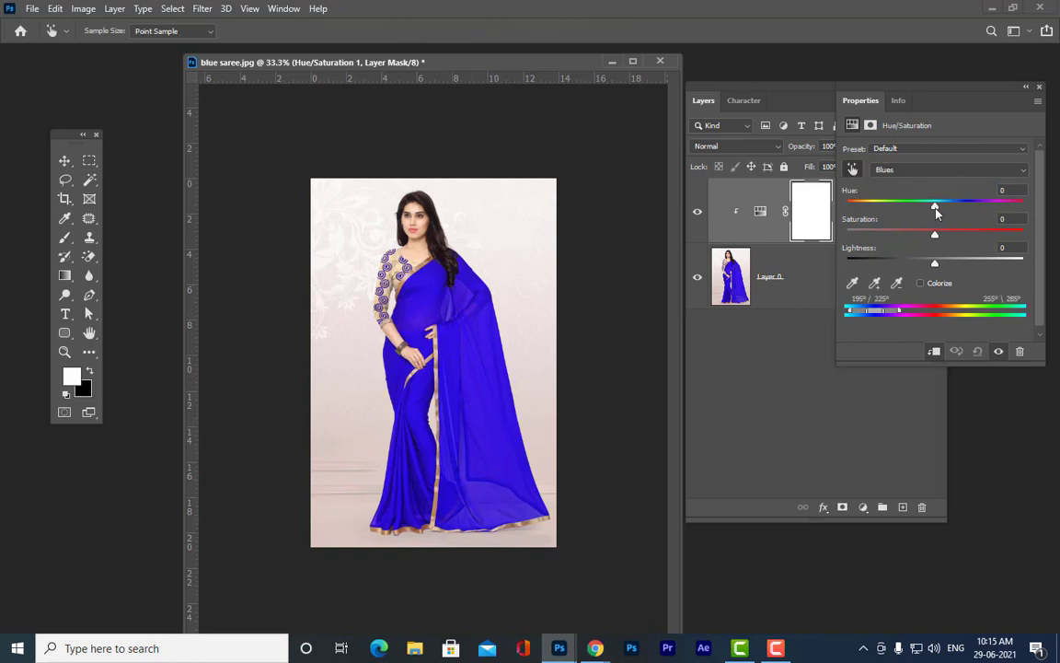
drag(935, 210, 992, 218)
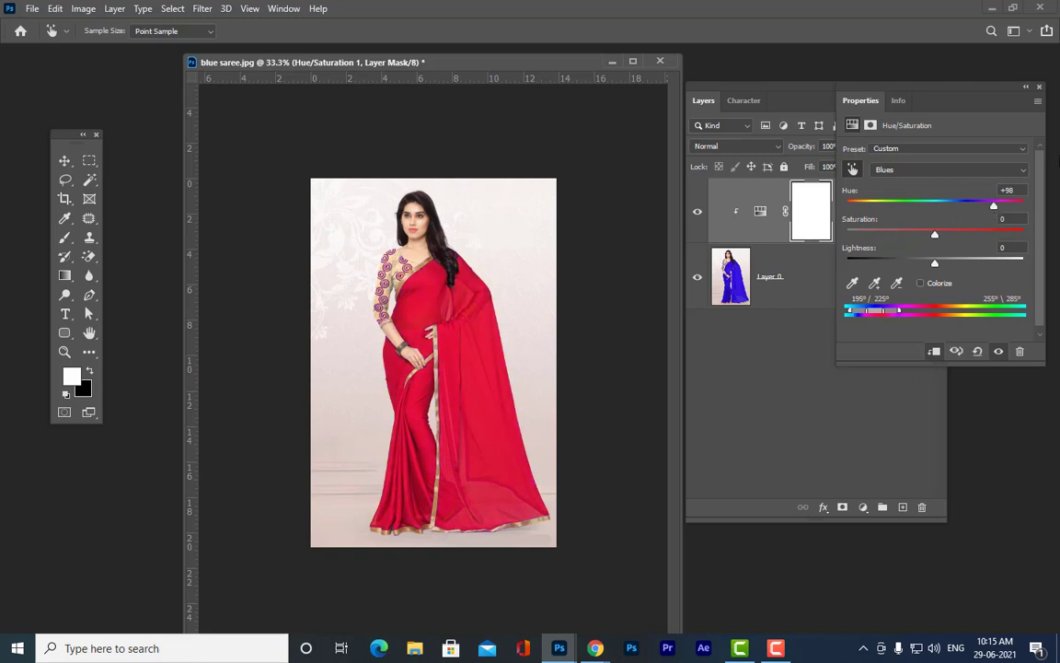
click(1040, 88)
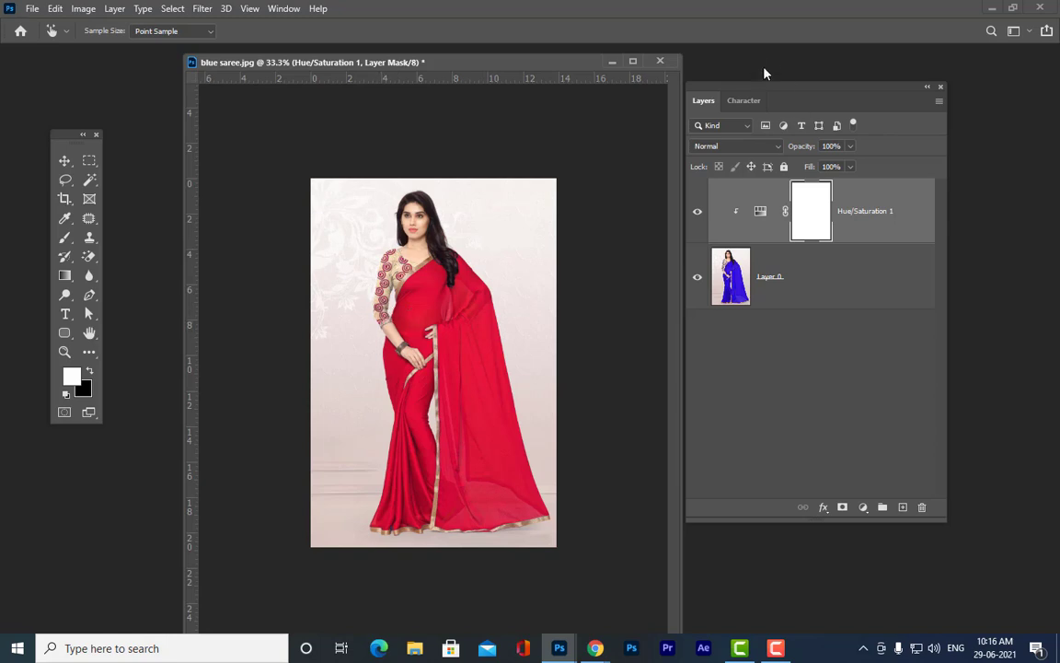
drag(759, 90, 783, 77)
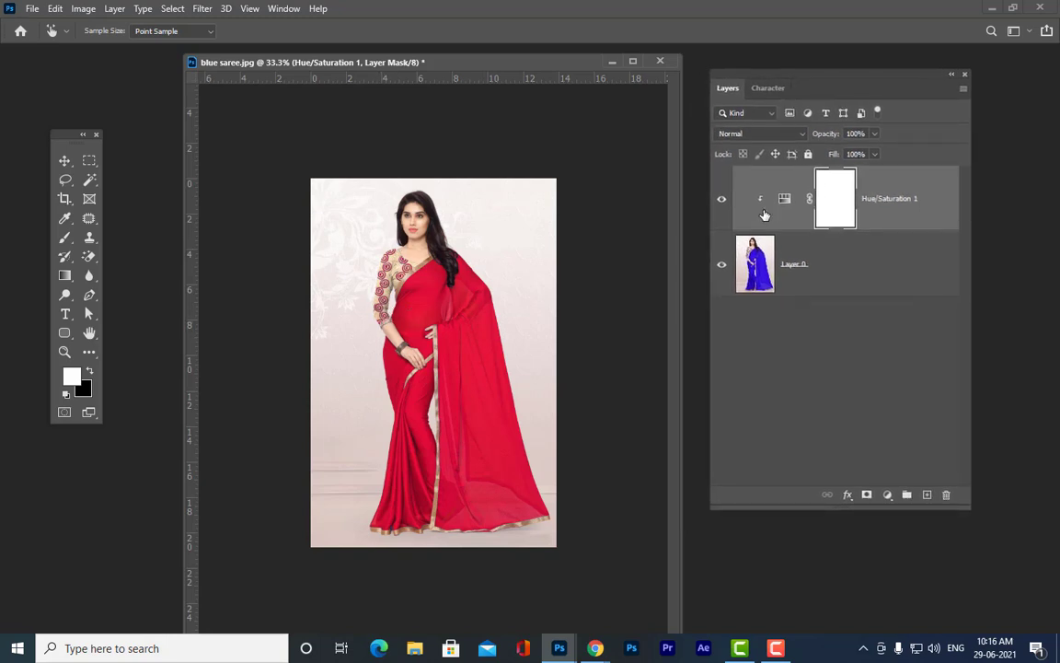
Switch to the Brush tool with a Soft Round tip and set its flow to 100%
drag(64, 238, 114, 241)
click(102, 34)
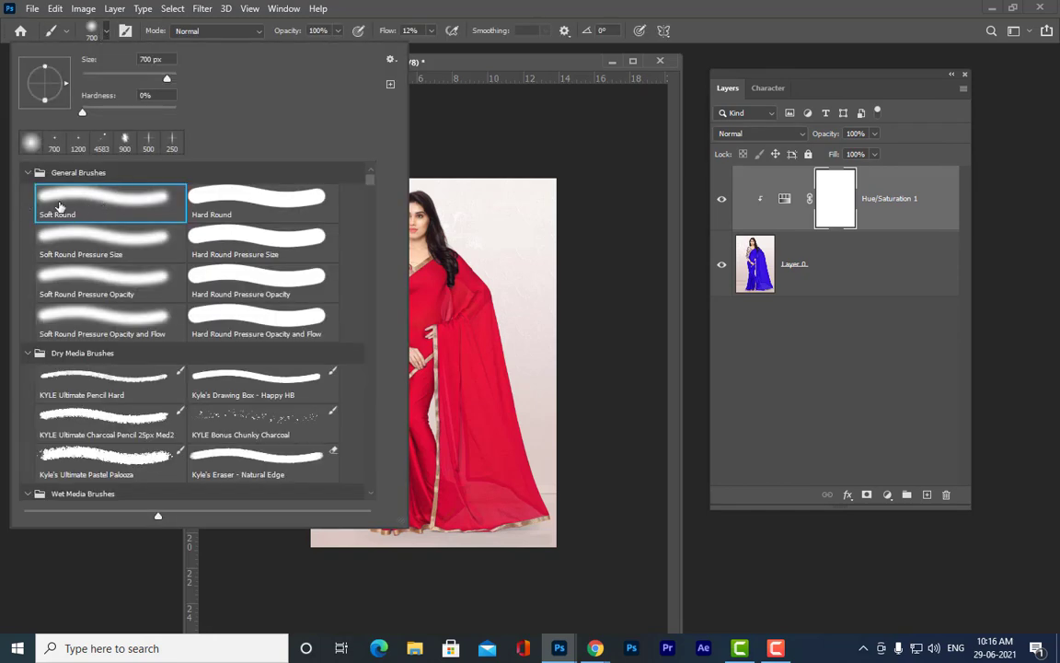
mouse_move(479, 64)
mouse_down()
mouse_move(521, 77)
mouse_move(504, 78)
mouse_up()
click(432, 31)
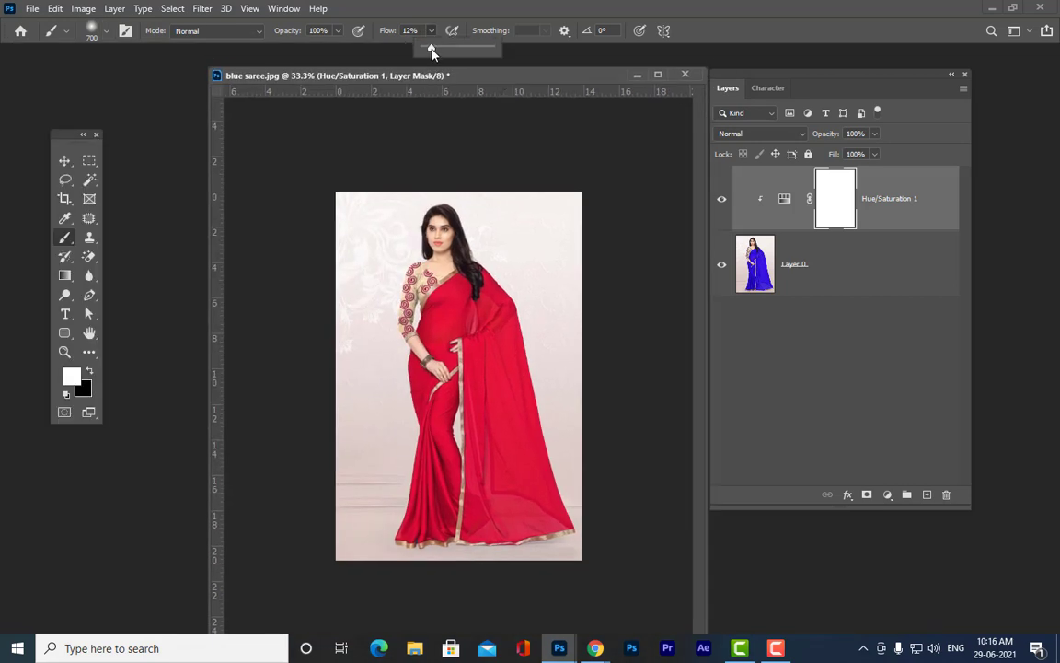
drag(429, 48, 541, 55)
click(437, 70)
drag(437, 69, 431, 69)
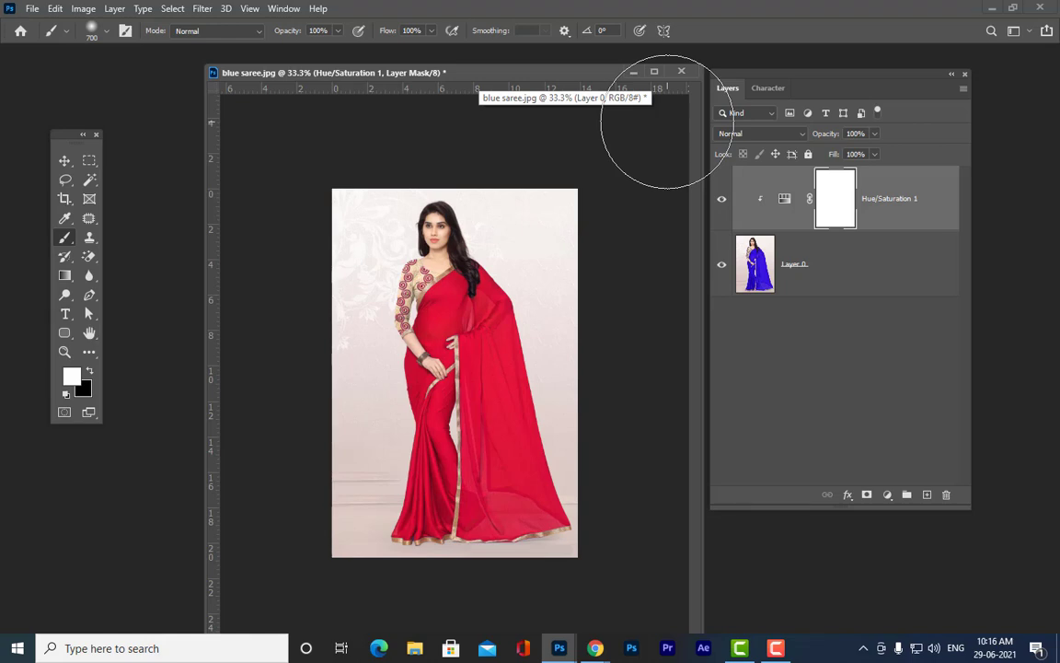
Paint black on the Hue/Saturation mask over the blouse and sleeve with a 100 px brush to restore their original blue pattern
scroll(666, 122, up, 2)
scroll(586, 184, down, 1)
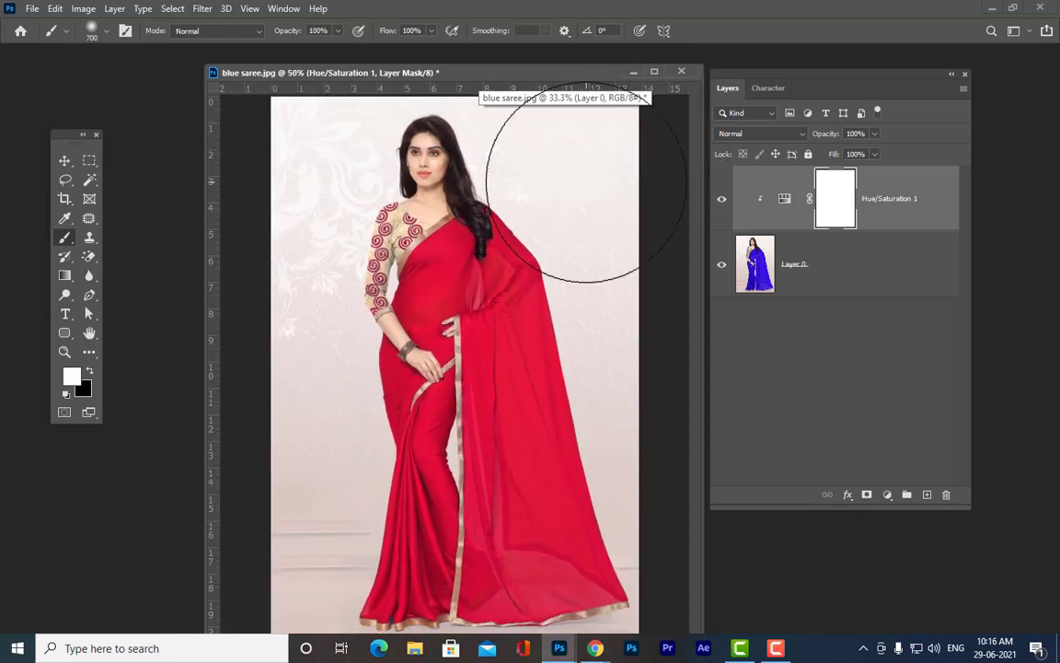
key(bracketleft)
key(bracketleft)
key(bracketleft)
key(bracketleft)
key(bracketleft)
key(bracketleft)
key(bracketleft)
key(bracketleft)
key(bracketleft)
key(bracketleft)
key(bracketleft)
key(bracketleft)
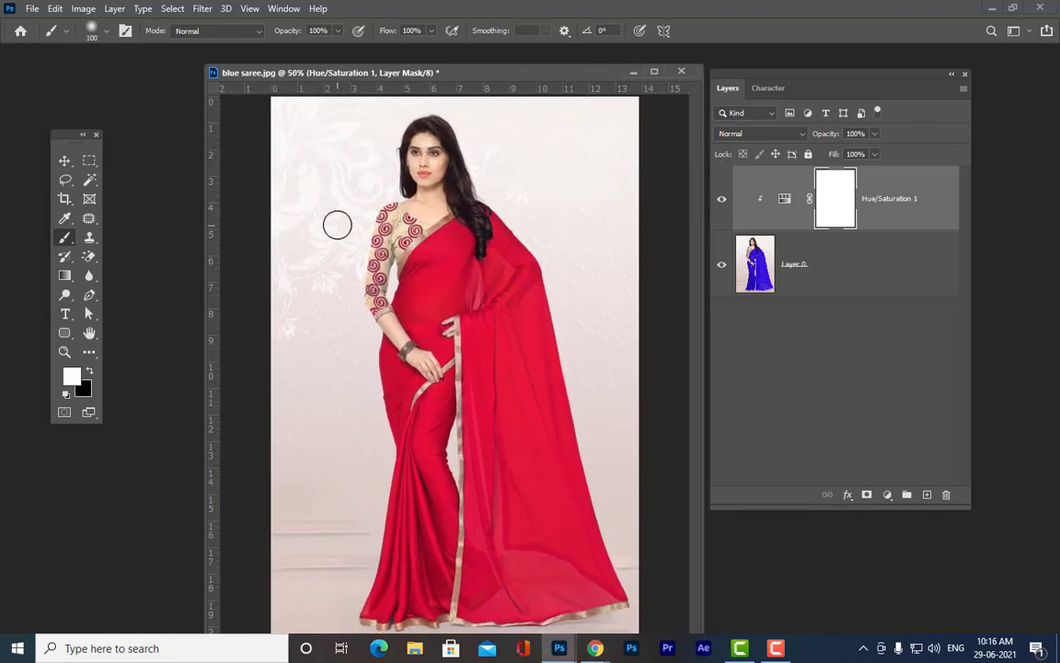
key(bracketright)
click(89, 371)
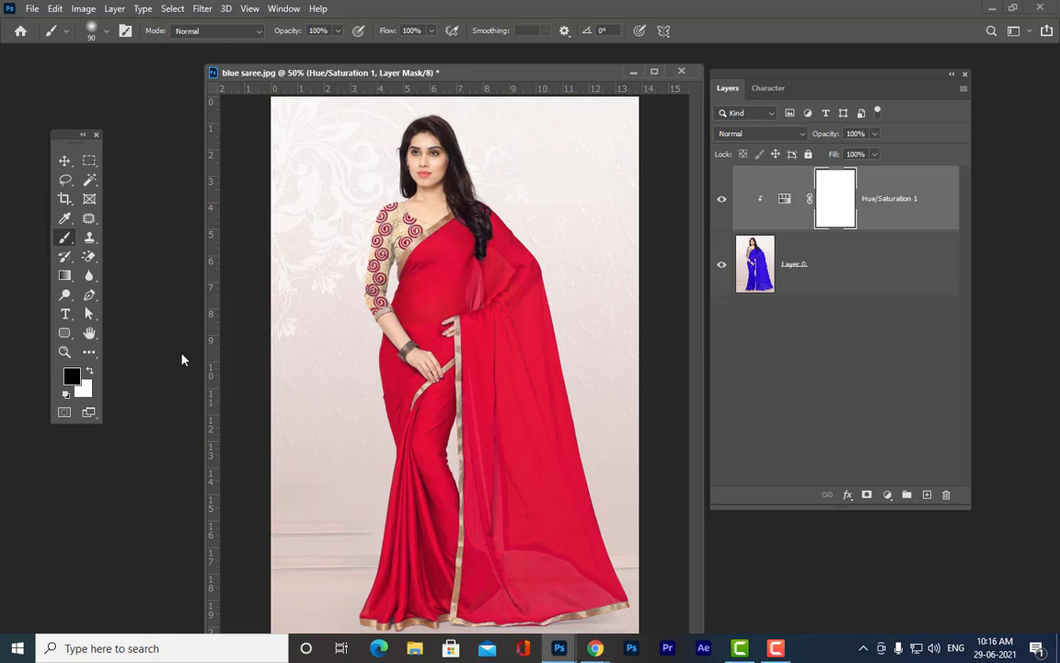
key(bracketright)
key(bracketright)
key(bracketleft)
click(405, 223)
mouse_move(404, 222)
mouse_down()
mouse_move(391, 210)
mouse_move(381, 217)
mouse_move(377, 308)
mouse_move(360, 307)
mouse_up()
drag(398, 226, 371, 196)
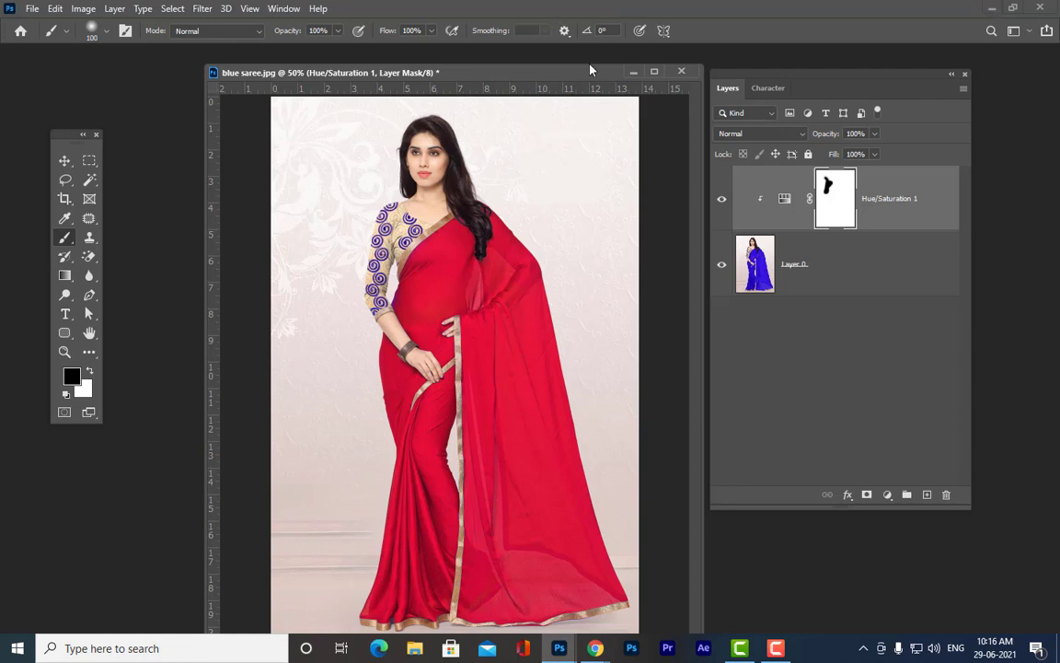
Close blue saree.jpg without saving and open the yellowteeth image from the photoshop ref images folder
click(681, 72)
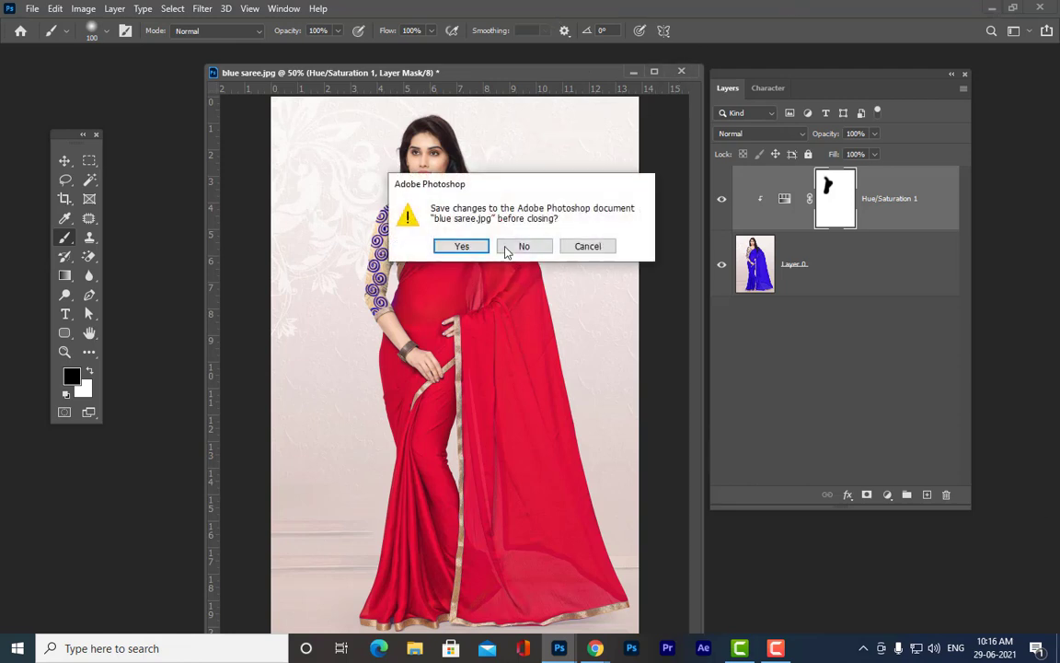
click(487, 241)
key(ctrl+o)
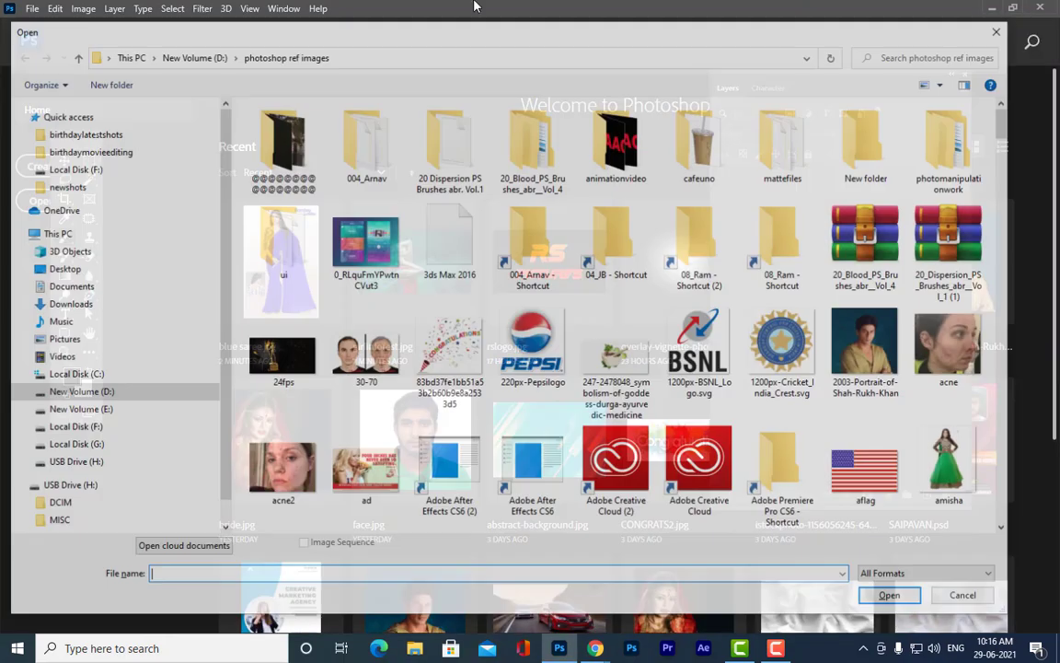
scroll(747, 407, down, 10)
scroll(746, 408, down, 20)
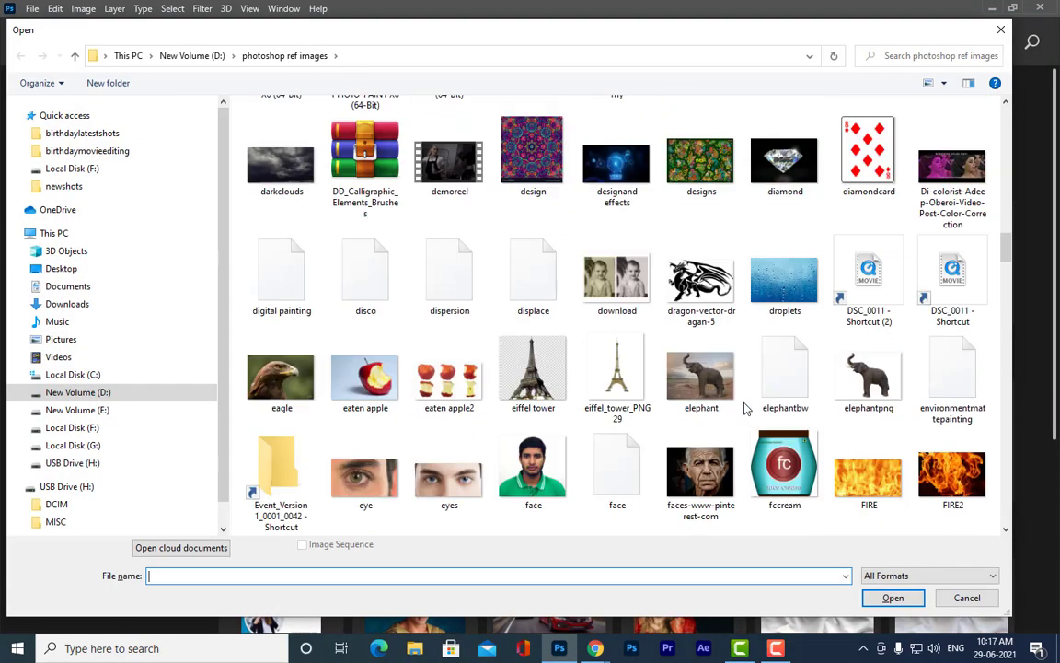
scroll(746, 408, down, 20)
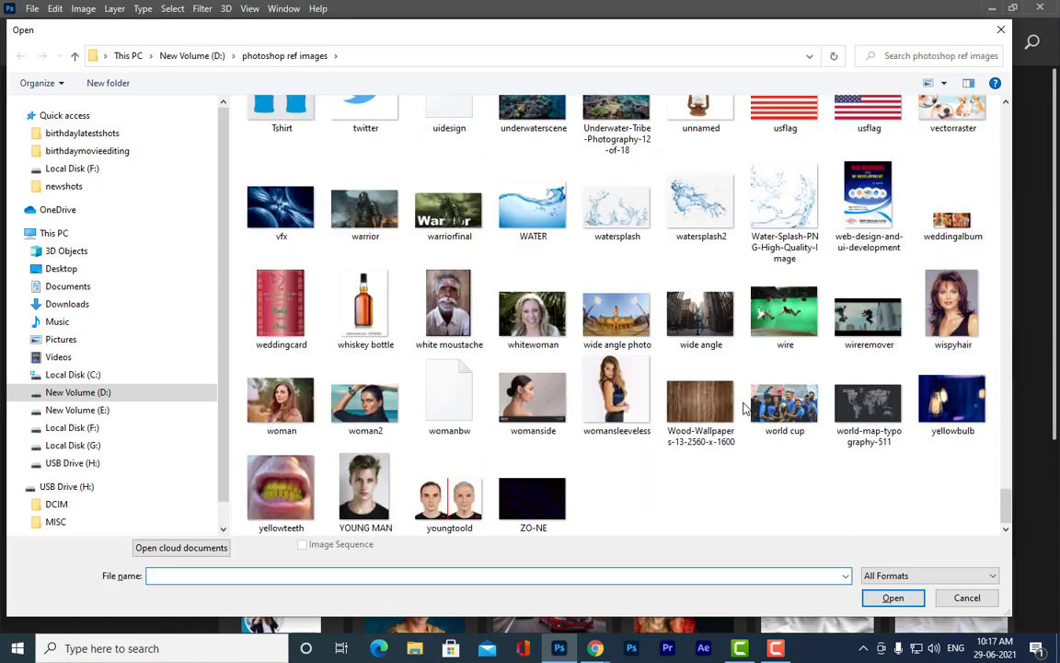
click(281, 488)
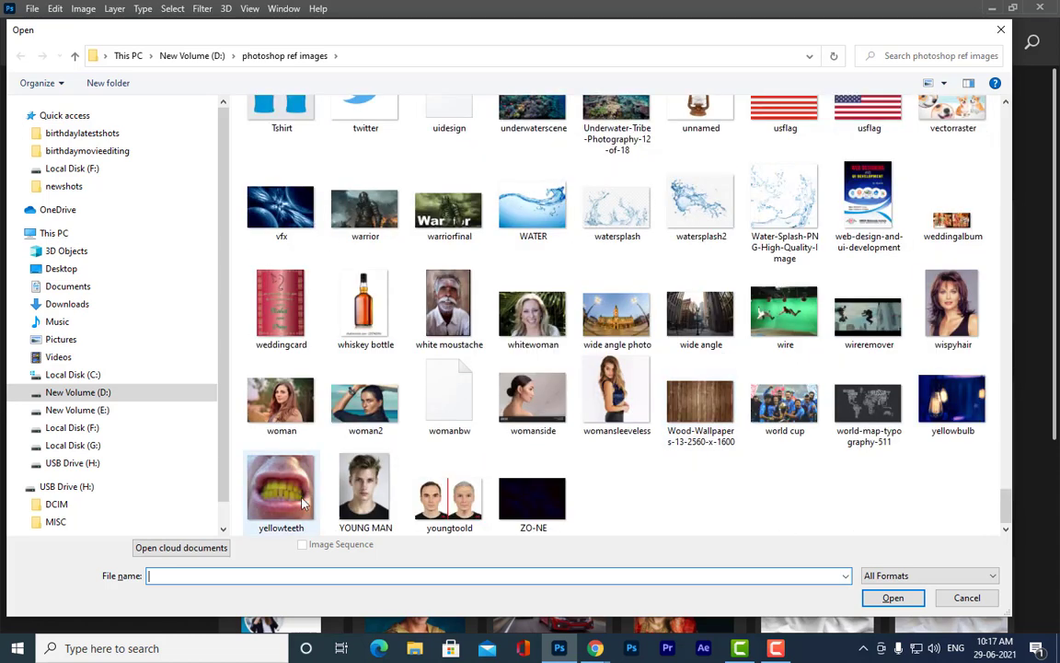
click(891, 598)
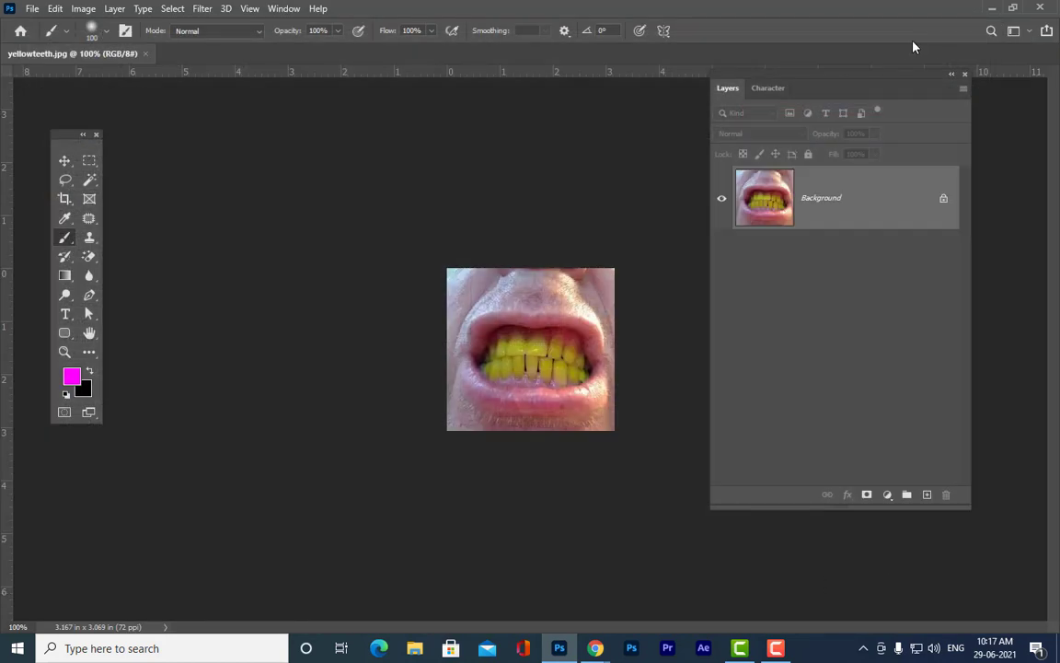
Float yellowteeth.jpg in an enlarged window at 200% zoom and move the Layers panel clear of it
key(ctrl+plus)
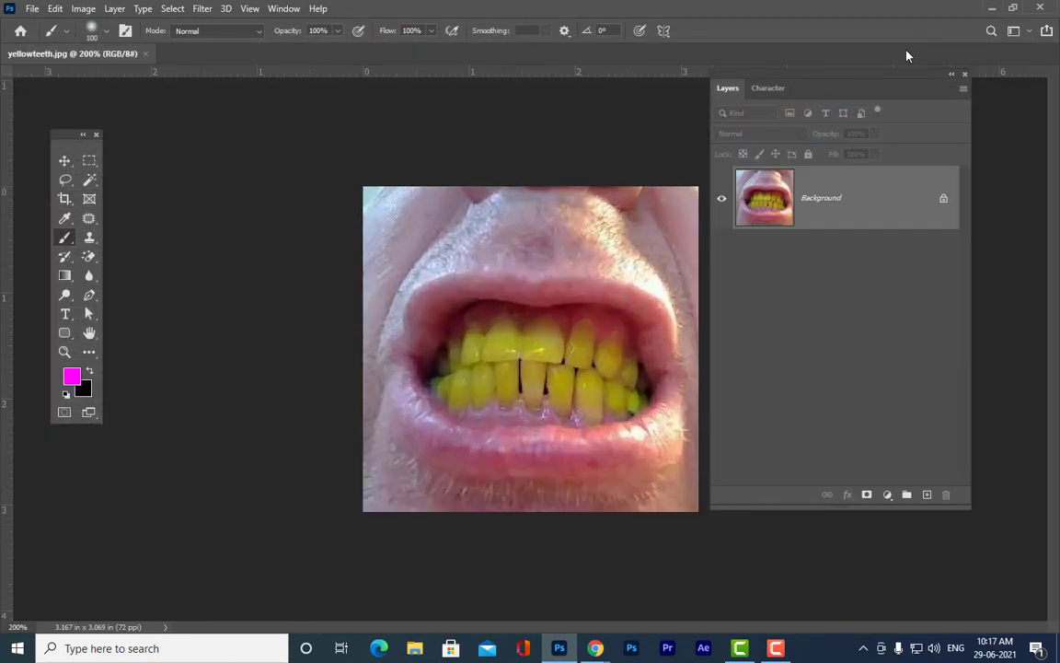
drag(131, 54, 253, 77)
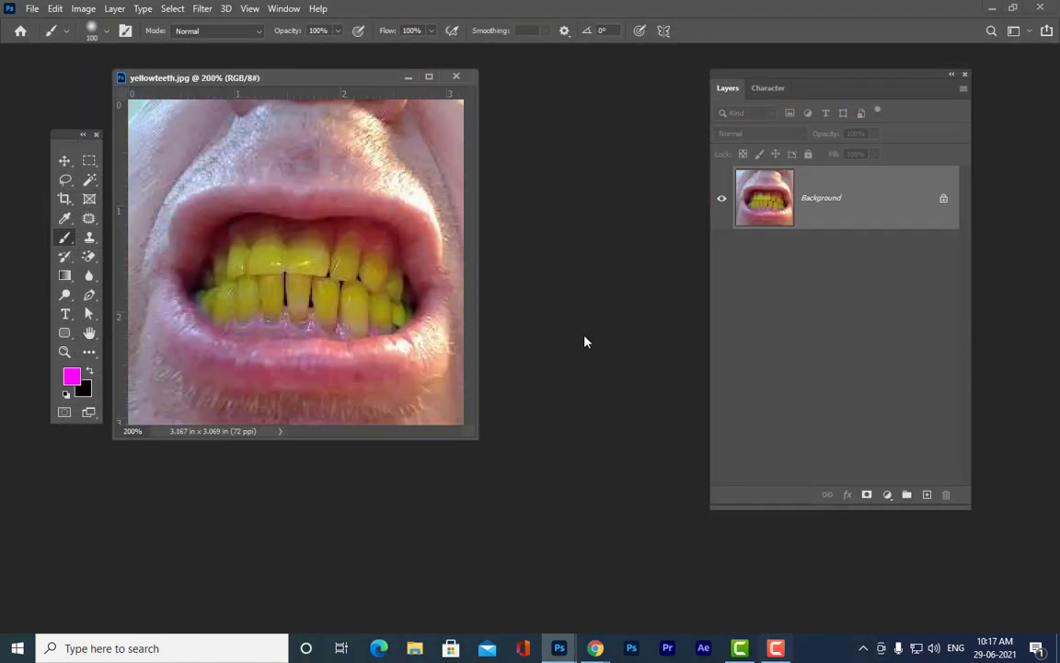
drag(471, 442, 659, 543)
drag(733, 77, 792, 66)
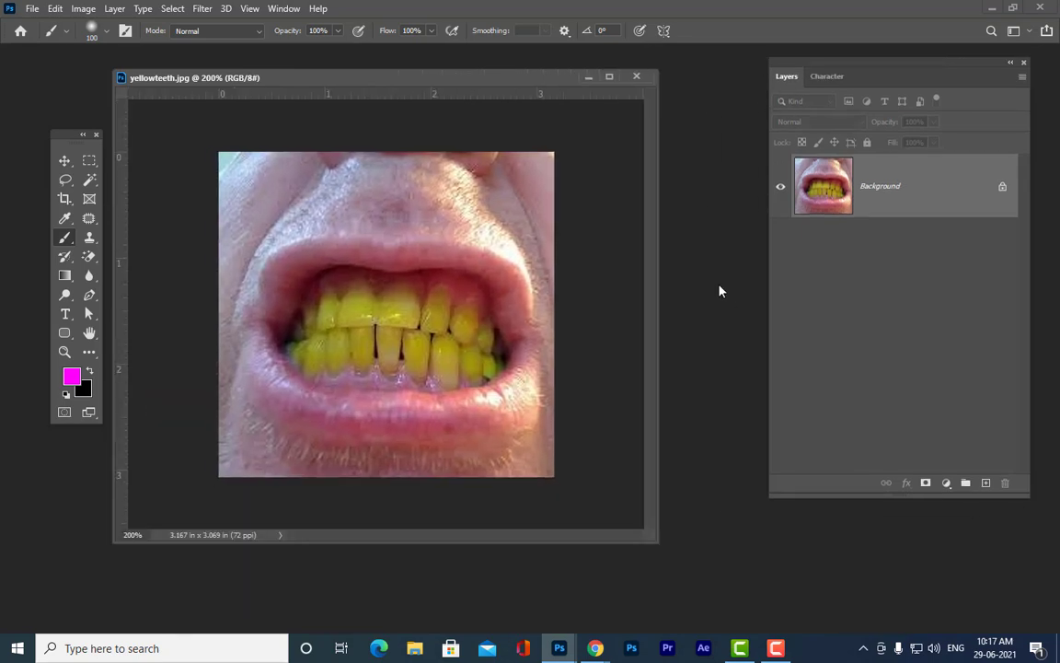
key(ctrl+plus)
key(ctrl+minus)
Convert the locked Background into a regular layer, and arrange the toolbox and Layers panel clear of the image
click(65, 160)
drag(74, 134, 23, 100)
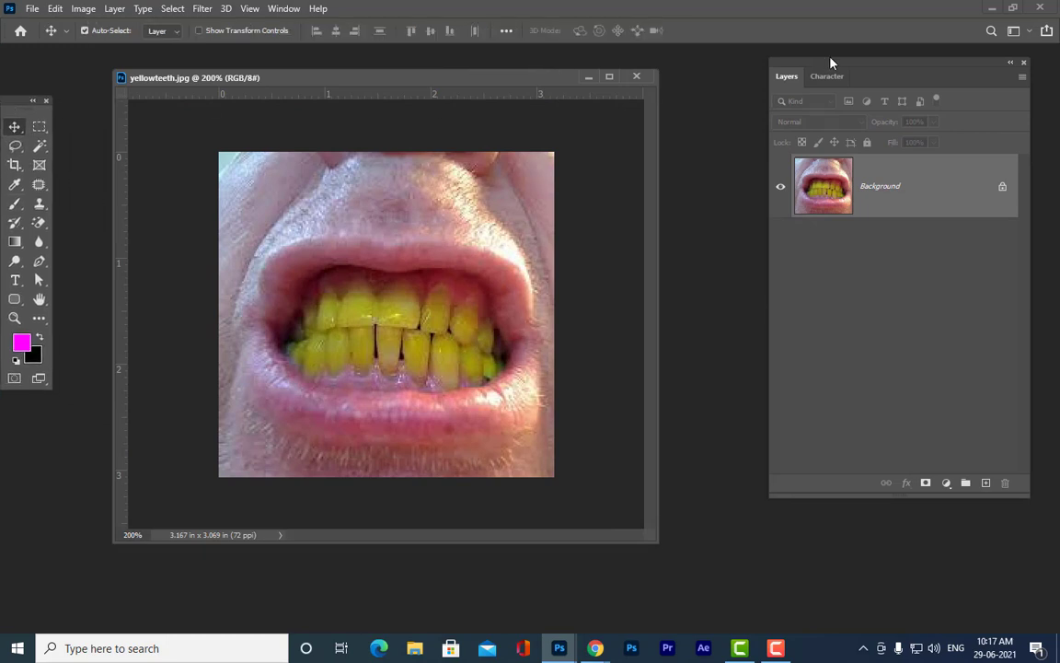
drag(831, 62, 717, 61)
double_click(885, 196)
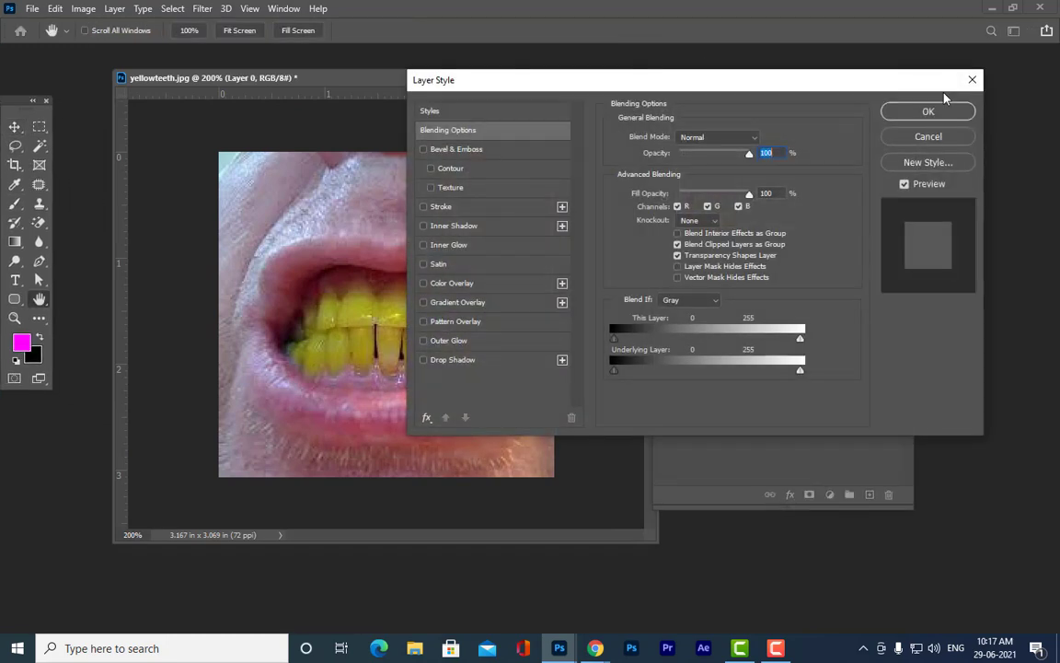
click(928, 136)
drag(788, 82, 887, 61)
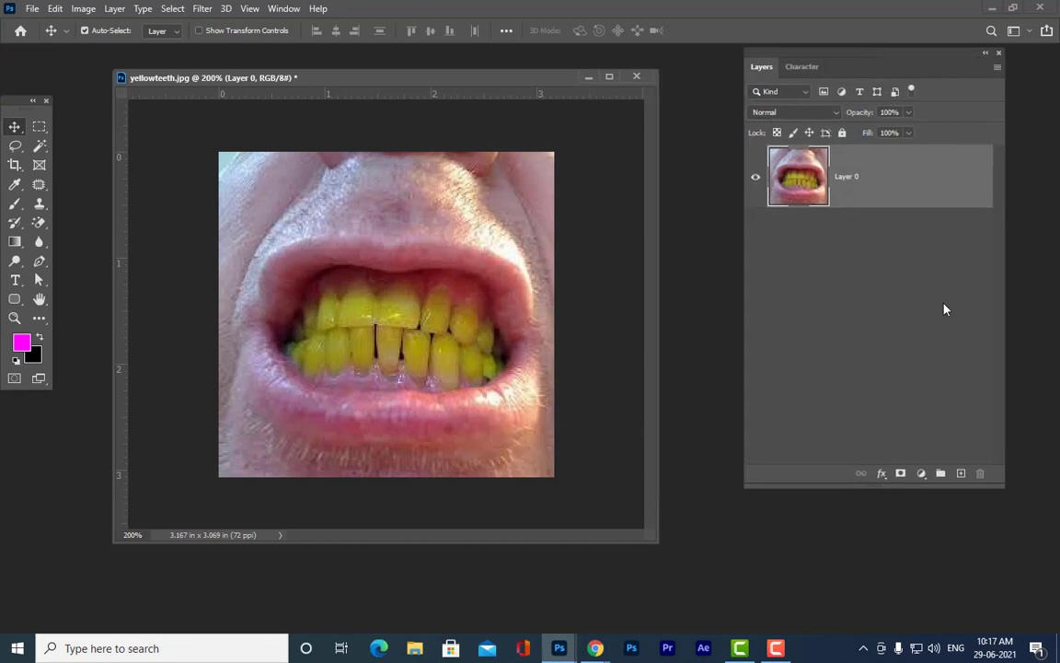
Add a Hue/Saturation adjustment layer above the teeth photo, enlarge the image window and move the adjustment settings off it
click(917, 478)
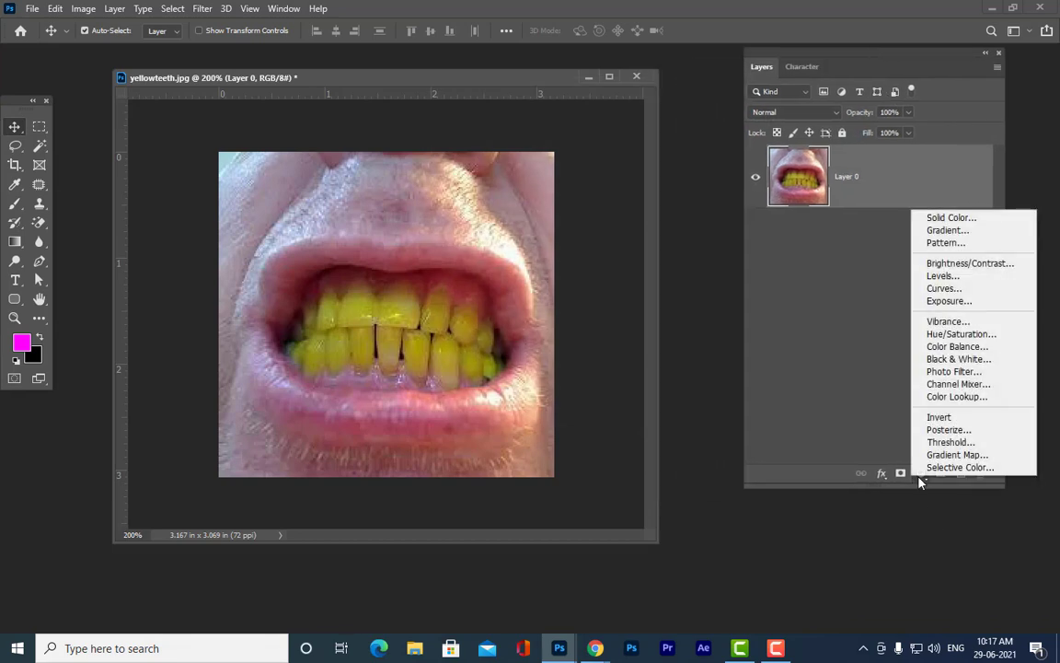
click(977, 335)
drag(858, 86, 704, 146)
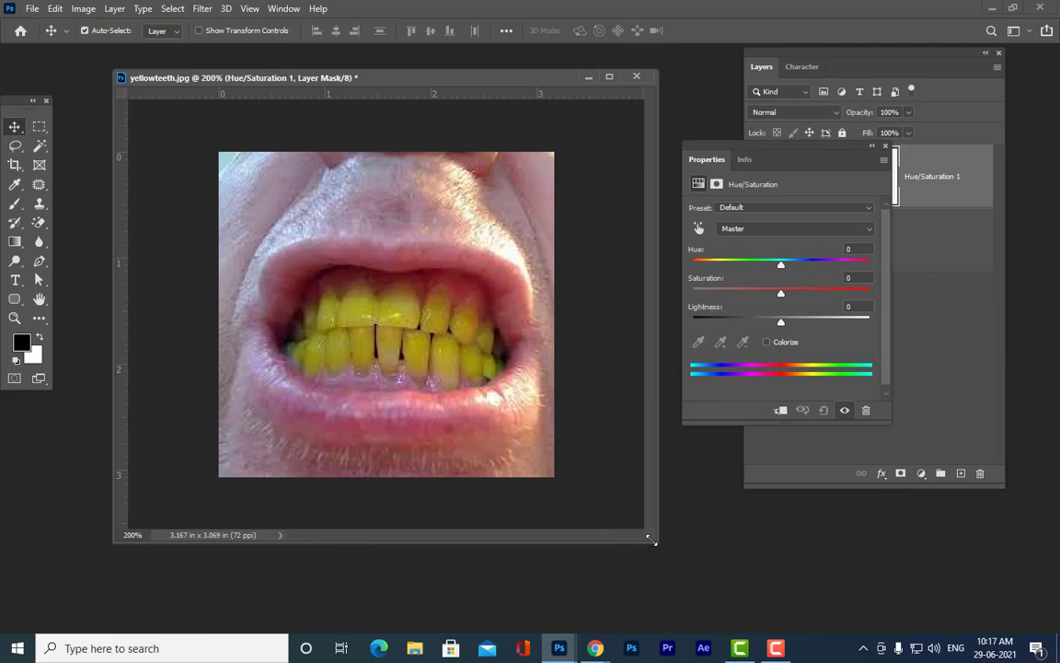
drag(649, 540, 708, 614)
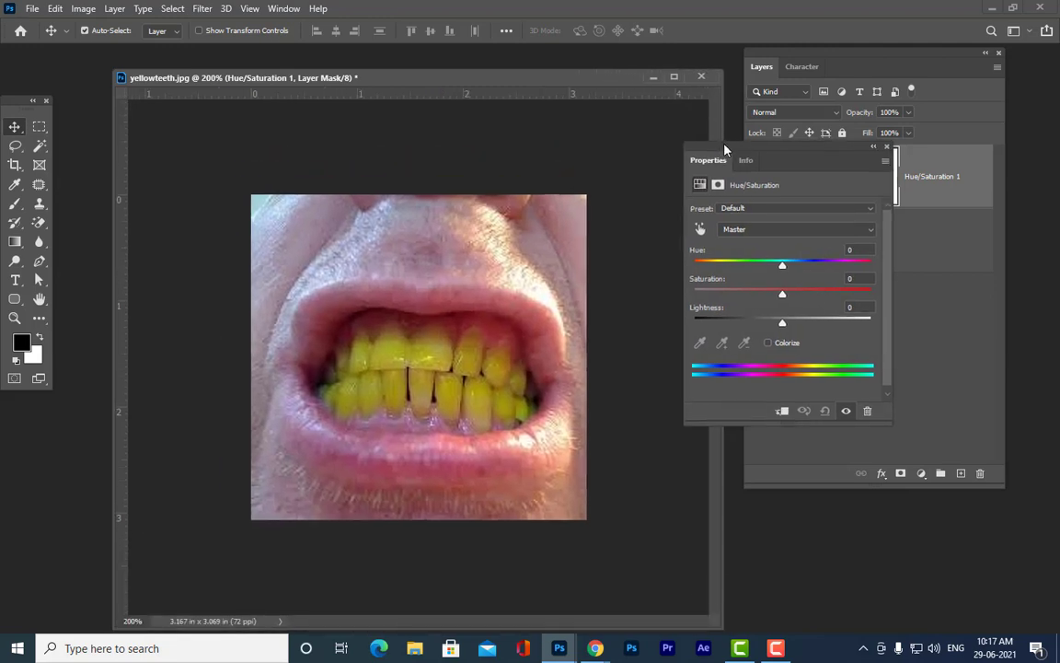
drag(724, 149, 750, 187)
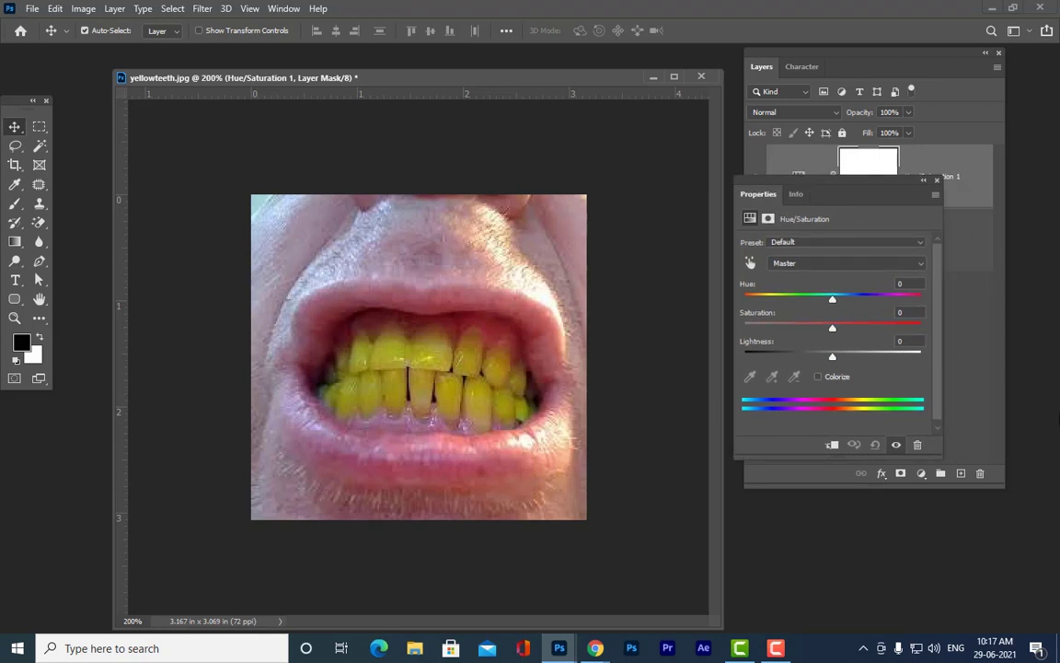
Target the Yellows range by sampling an upper front tooth on the image, and raise its Lightness to +99
click(748, 265)
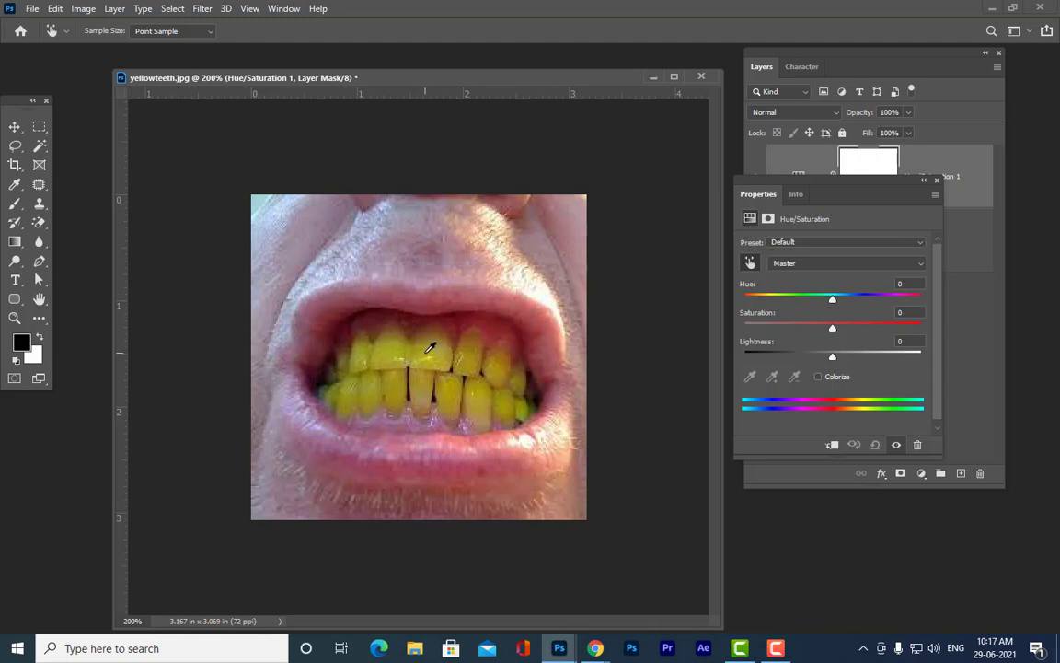
click(430, 347)
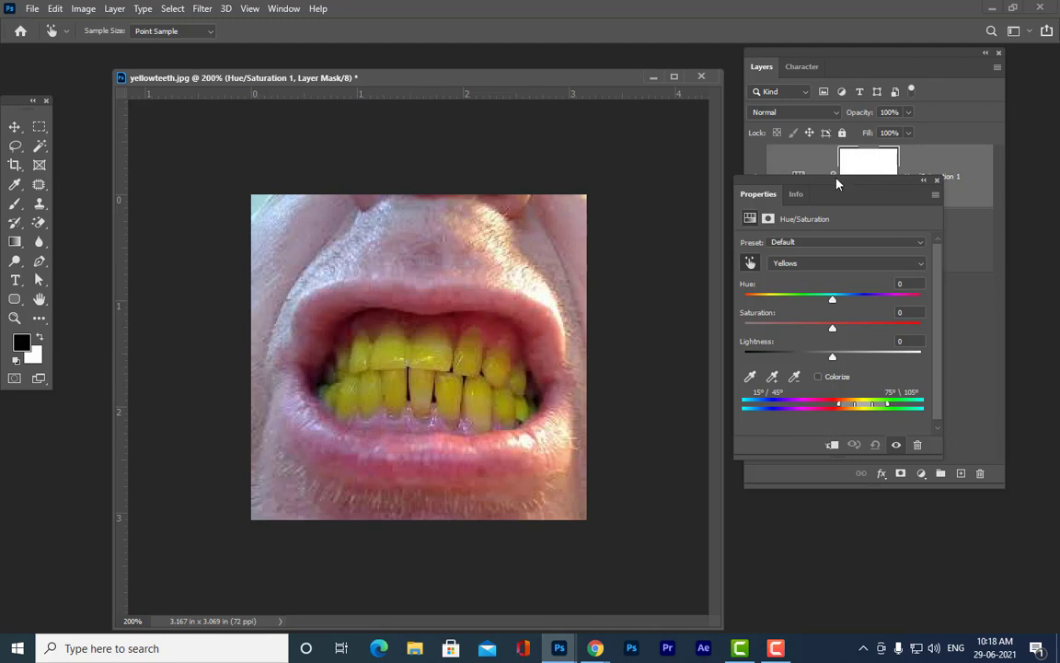
drag(836, 184, 834, 164)
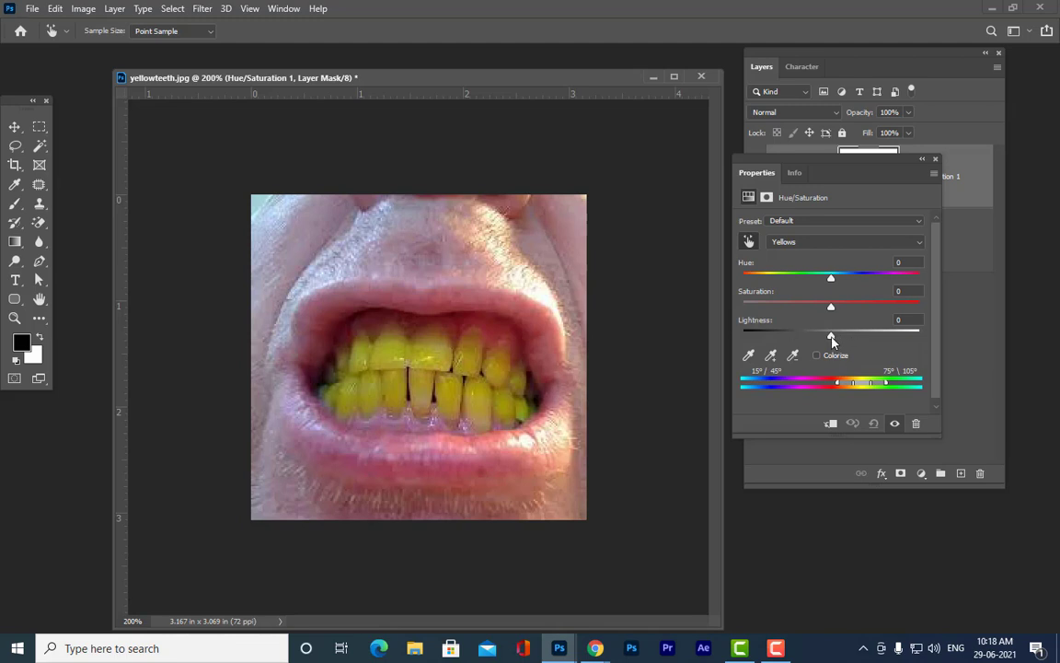
drag(831, 337, 899, 341)
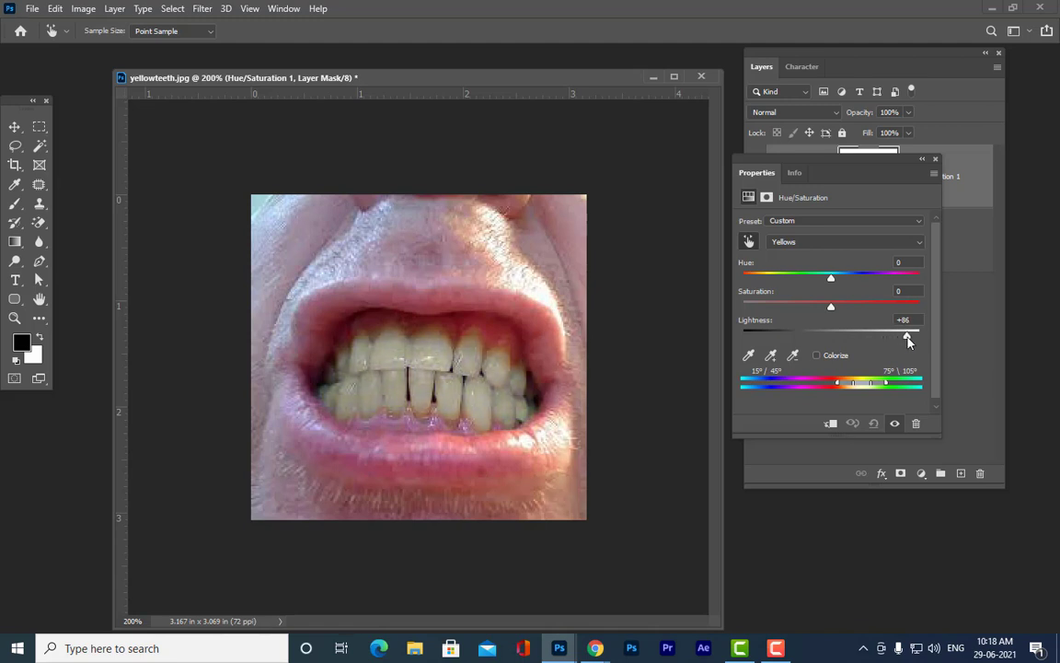
drag(914, 340, 917, 341)
drag(919, 340, 918, 339)
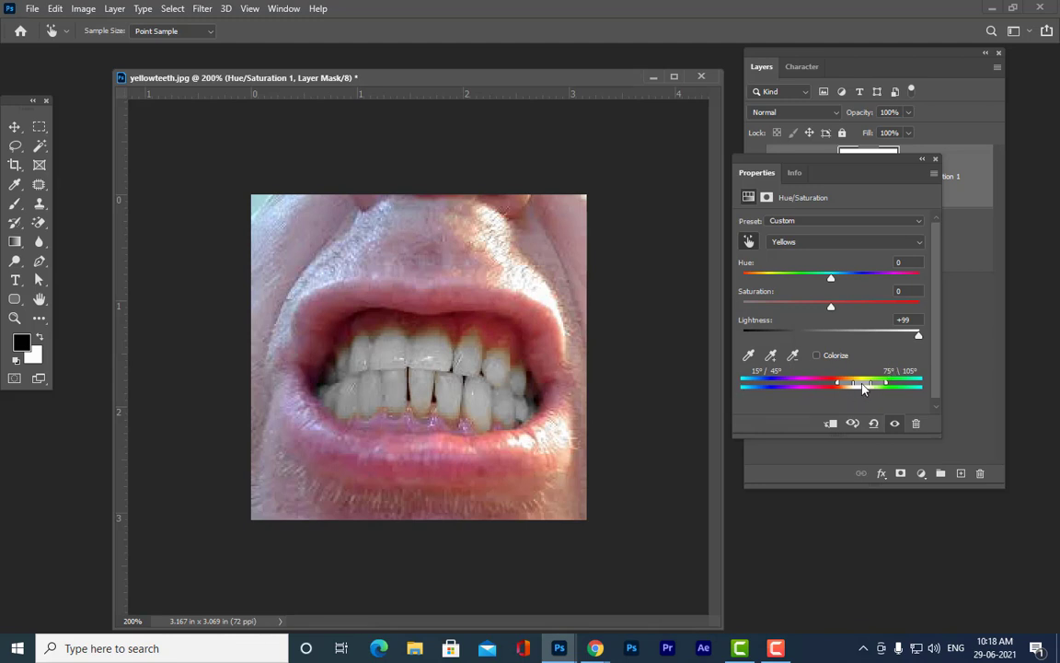
Widen the affected Yellows color range to 343°/17° and 65°\112°, and close the adjustment settings
drag(861, 386, 856, 390)
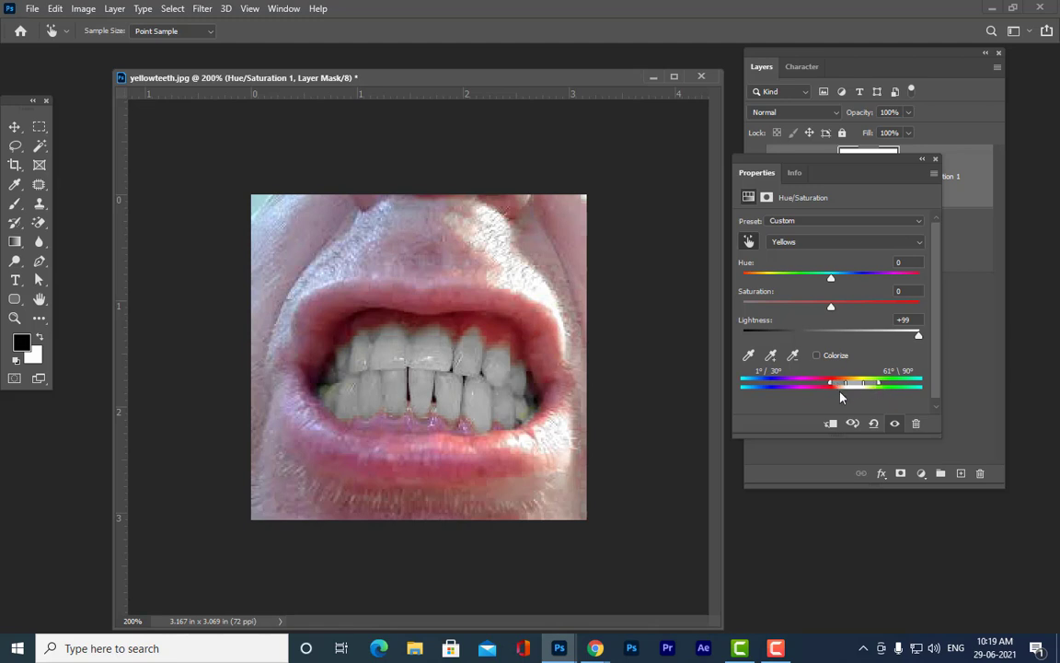
drag(831, 388, 889, 387)
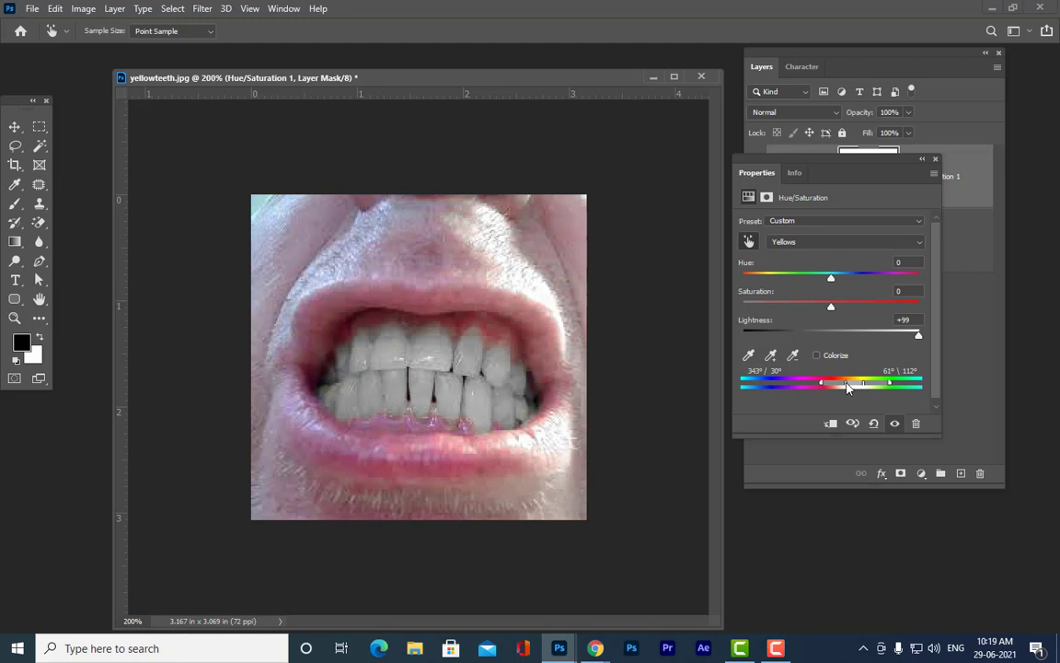
drag(847, 387, 843, 388)
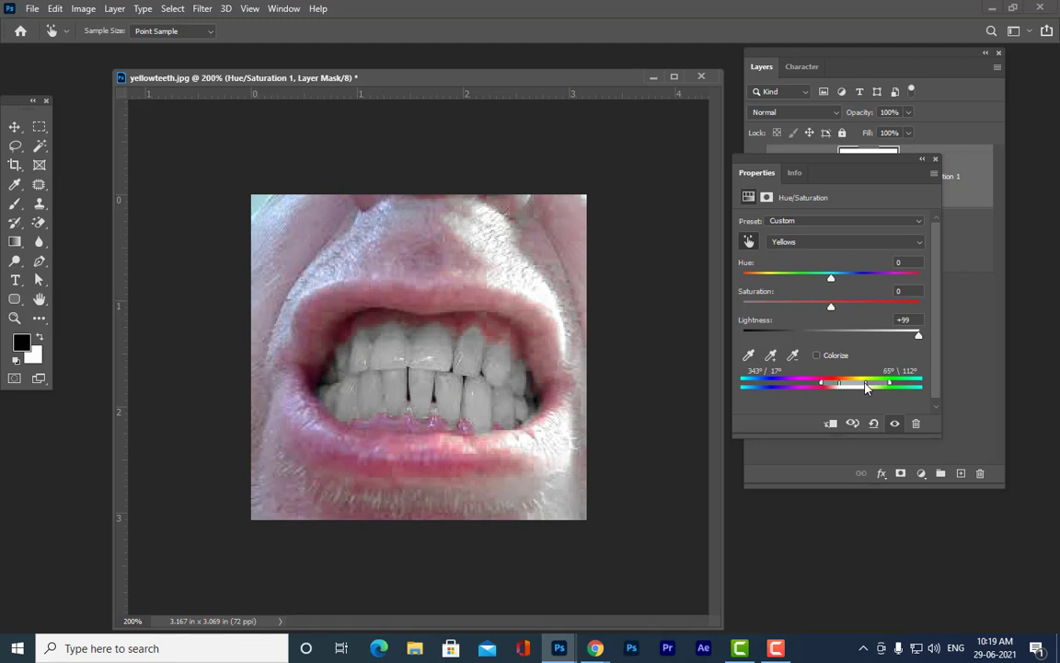
drag(785, 162, 778, 167)
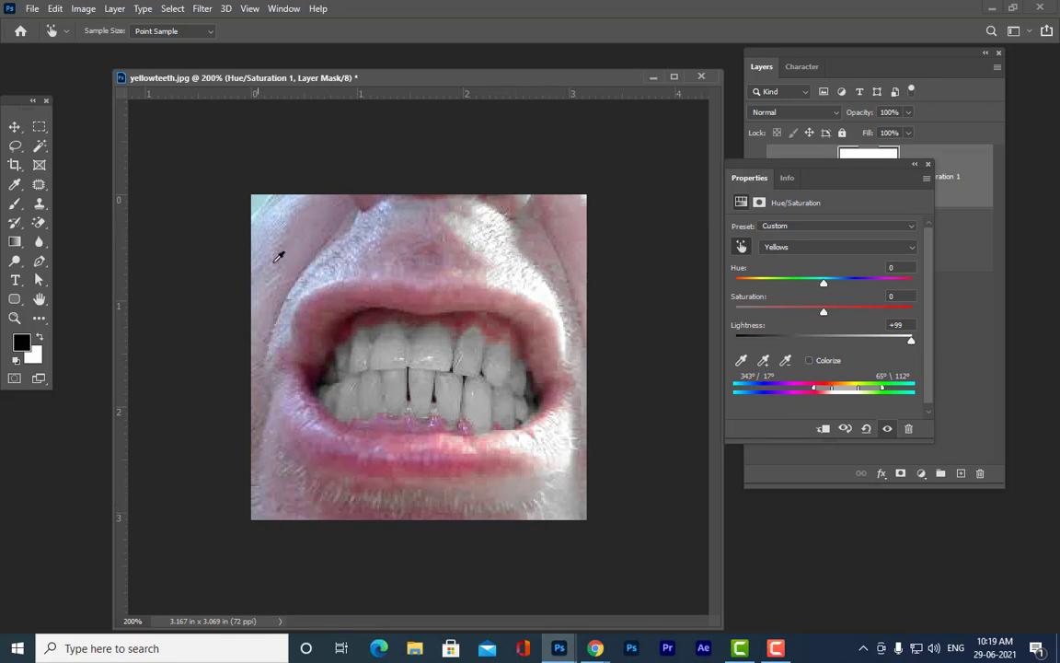
click(930, 167)
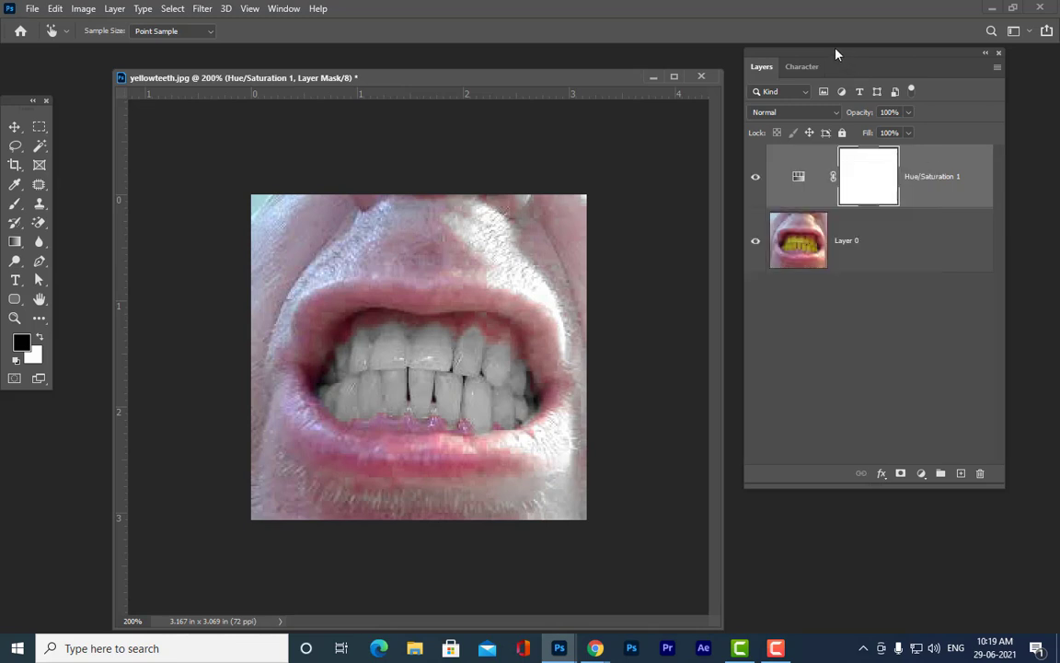
Invert the Hue/Saturation layer mask to black and switch to the Brush tool
drag(836, 53, 836, 99)
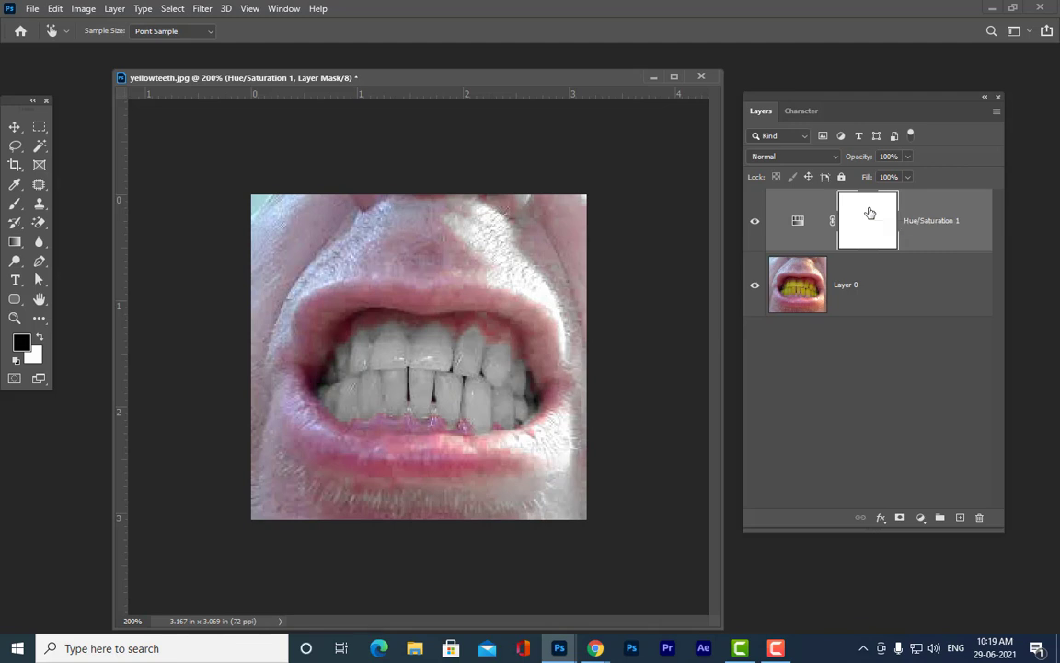
key(ctrl+i)
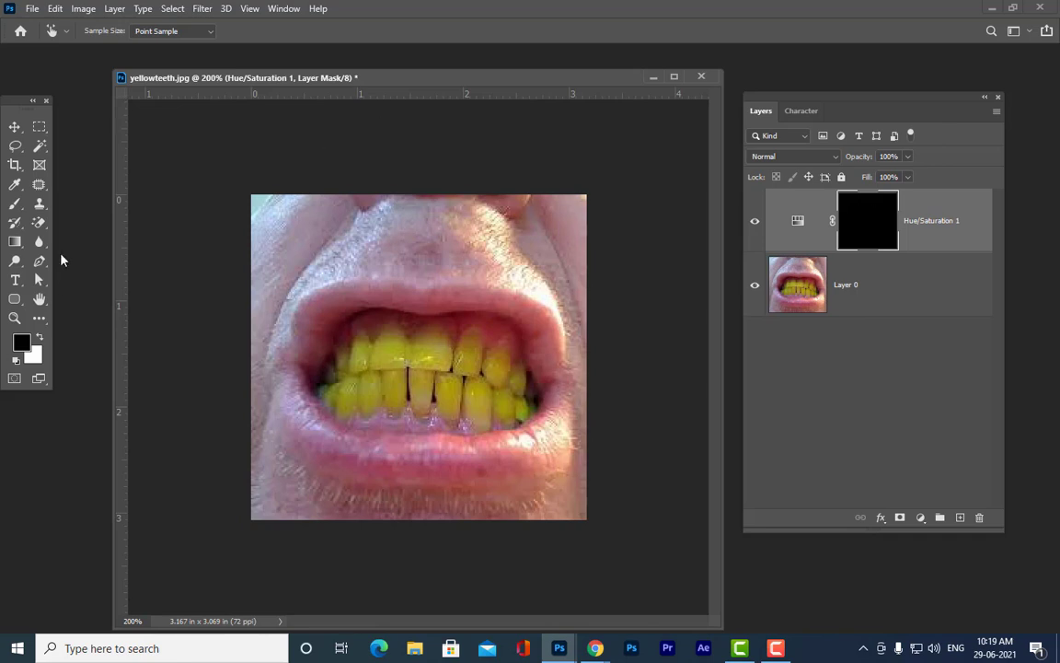
click(12, 205)
right_click(12, 205)
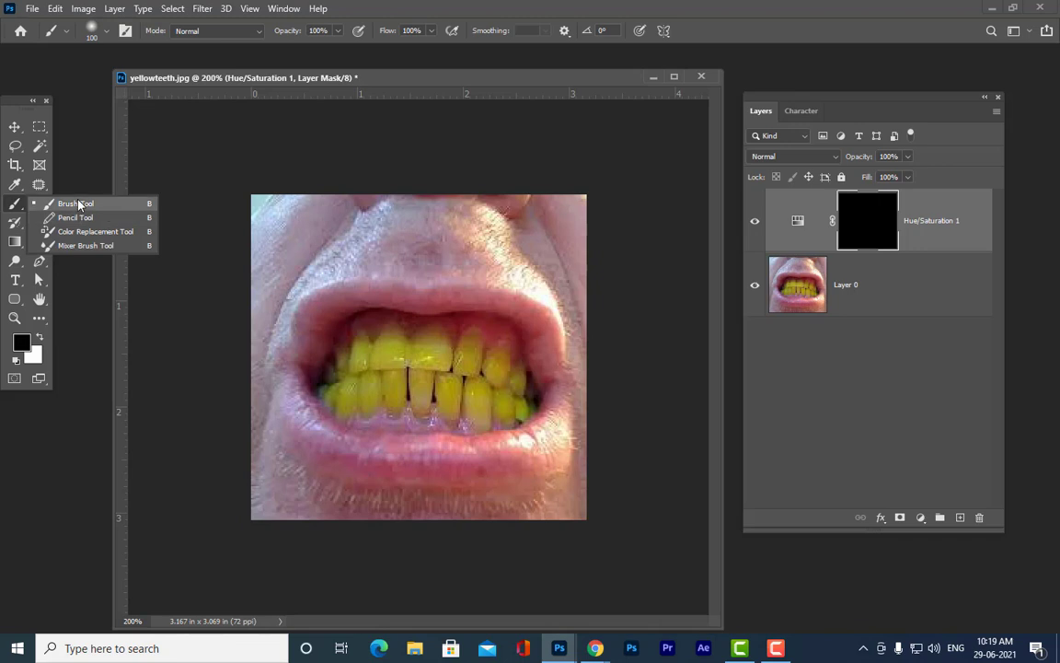
click(69, 203)
drag(406, 82, 415, 76)
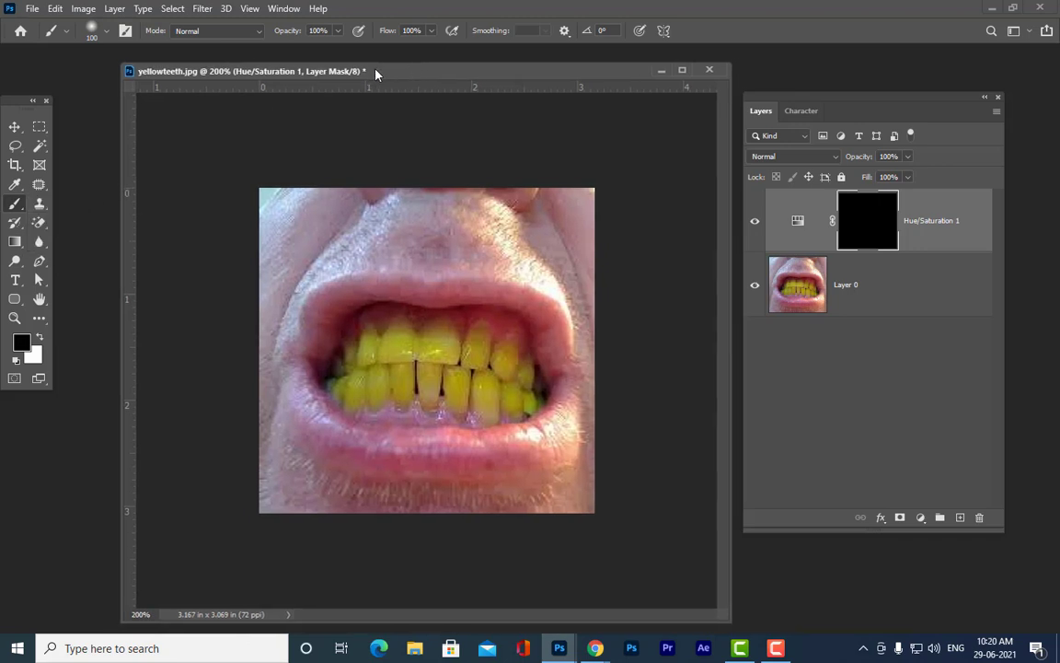
Enlarge the image window, zoom the photo to 300% and move the Layers panel aside for detailed mask painting
click(105, 32)
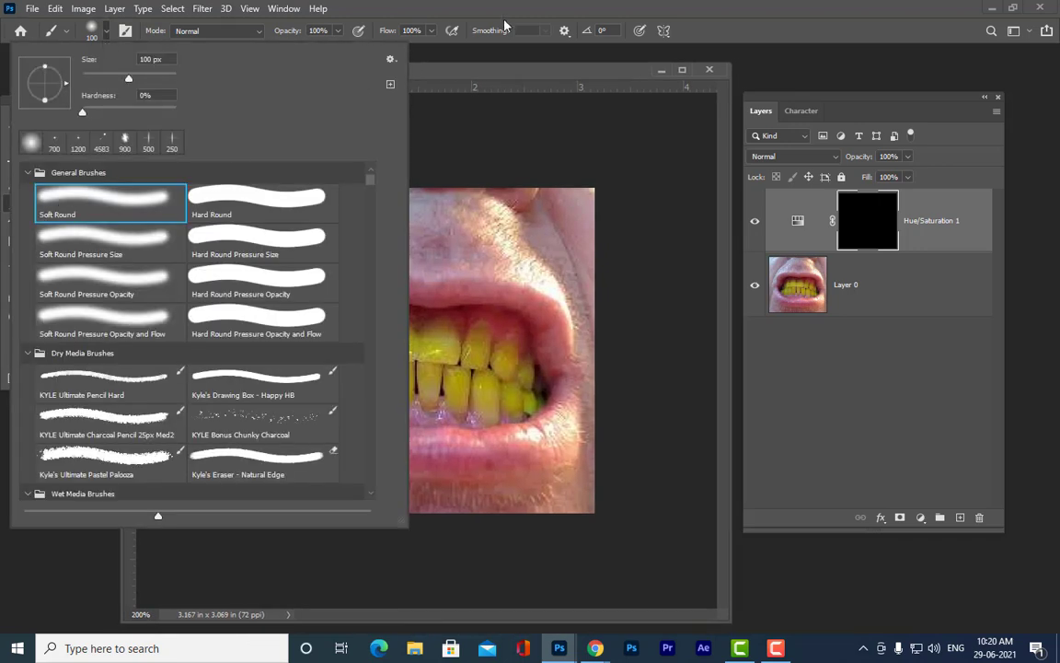
drag(475, 77, 465, 51)
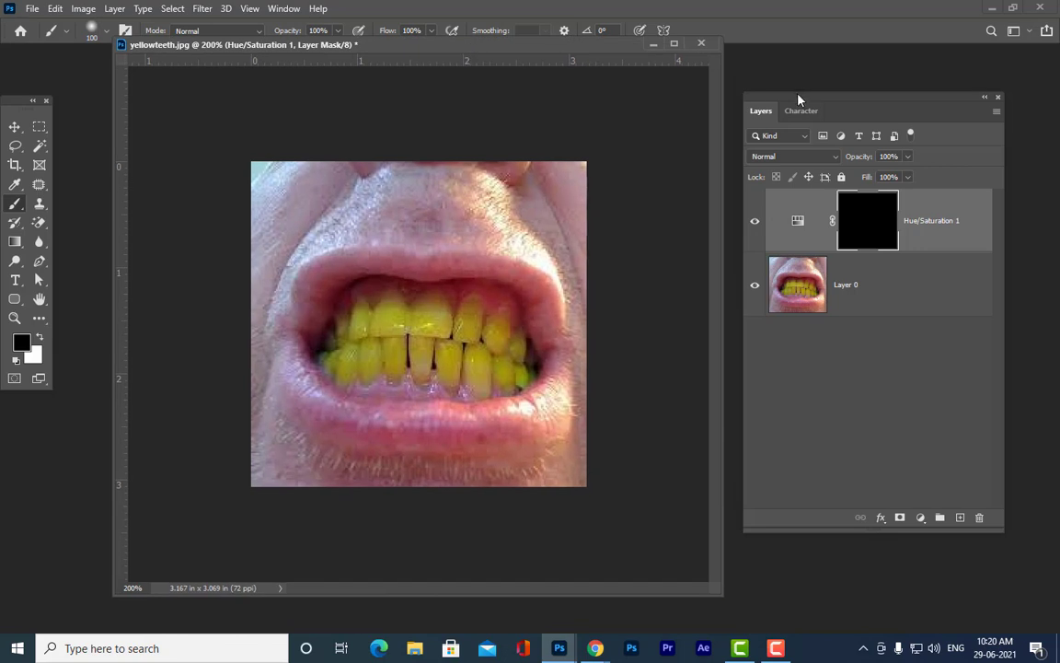
drag(798, 99, 838, 60)
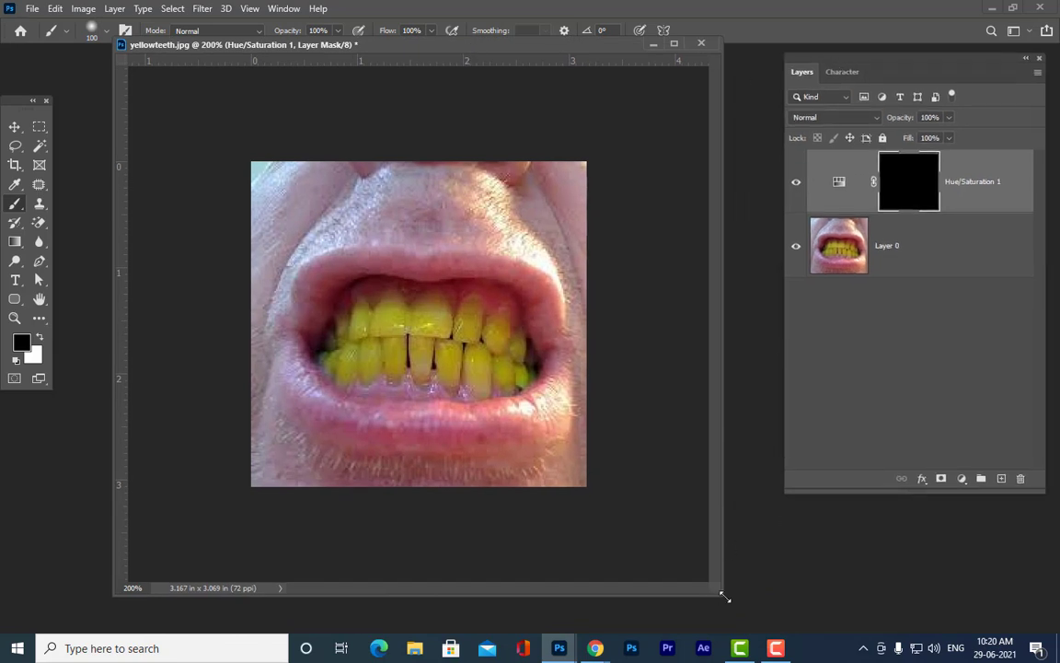
drag(723, 597, 900, 631)
key(ctrl+plus)
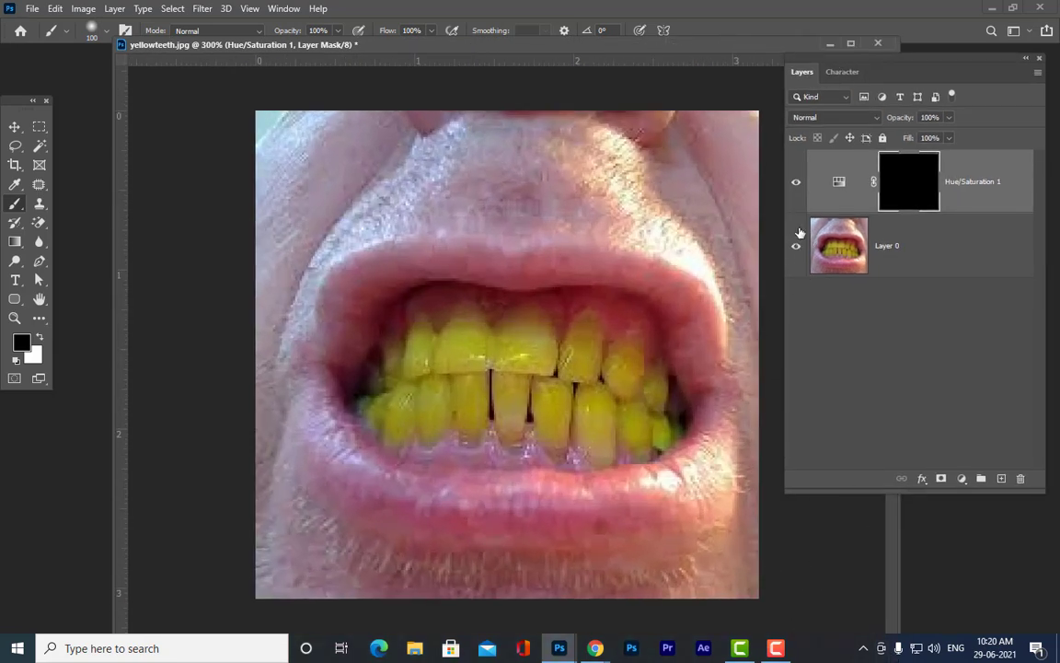
key(ctrl+plus)
key(ctrl+minus)
drag(799, 64, 1049, 73)
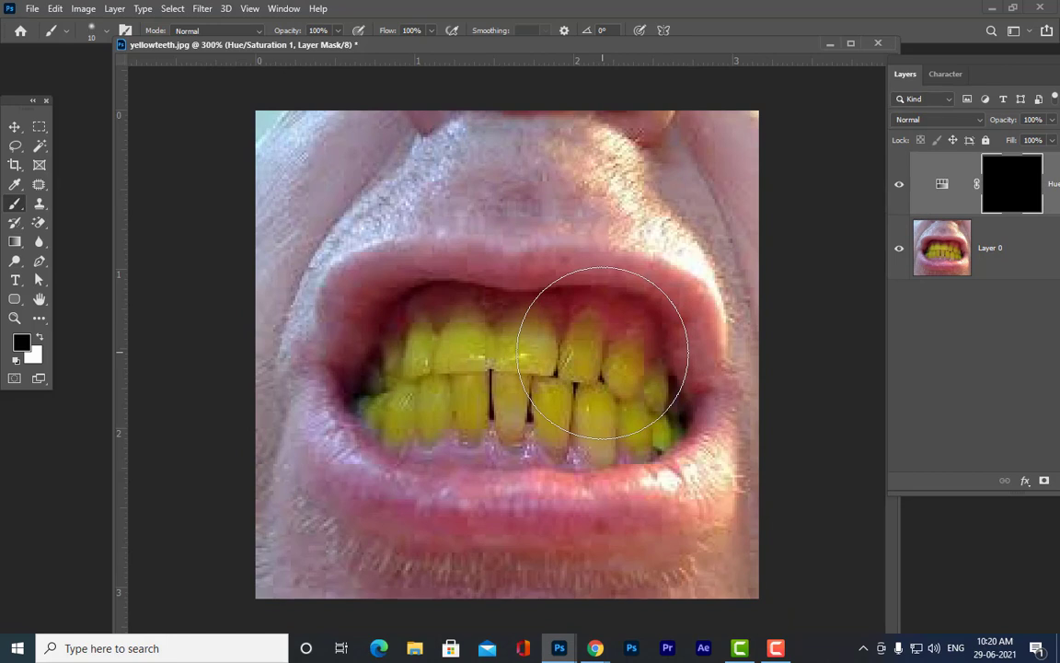
Paint white on the Hue/Saturation mask over the upper teeth and adjoining lower teeth, reducing the soft brush from 25 px to 9 px
key(bracketleft)
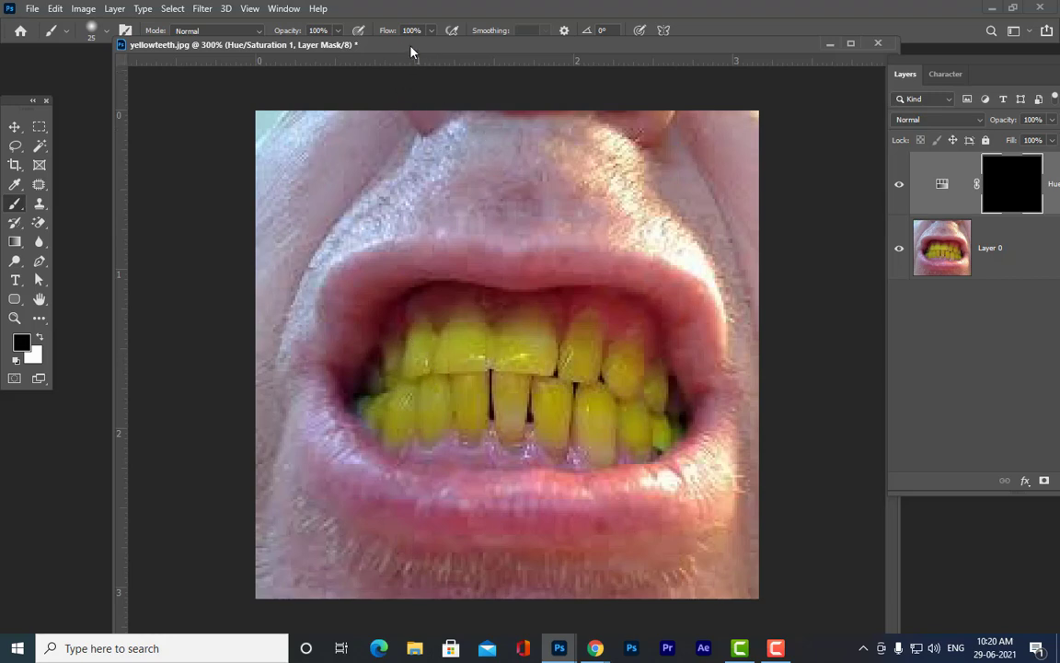
drag(409, 48, 395, 68)
click(37, 338)
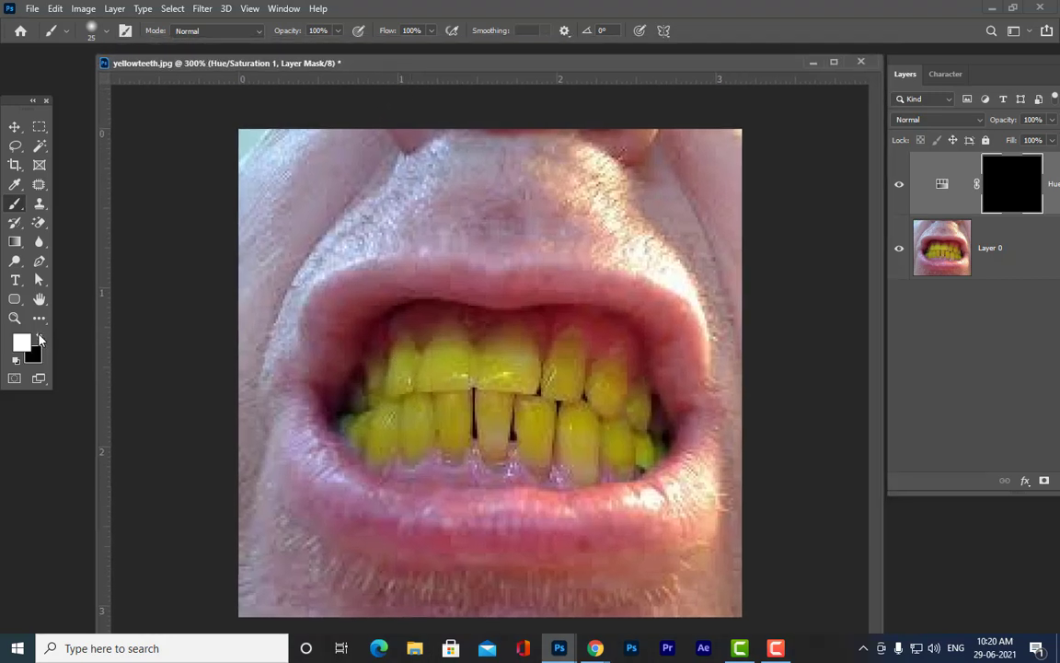
mouse_move(400, 364)
mouse_down()
mouse_move(393, 433)
mouse_move(385, 399)
mouse_move(398, 431)
mouse_move(378, 438)
mouse_move(367, 431)
mouse_move(438, 362)
mouse_move(456, 371)
mouse_move(445, 353)
mouse_move(472, 384)
mouse_move(506, 352)
mouse_move(522, 358)
mouse_move(538, 395)
mouse_move(563, 360)
mouse_move(577, 390)
mouse_move(613, 395)
mouse_move(605, 381)
mouse_move(402, 438)
mouse_move(452, 436)
mouse_move(520, 385)
mouse_move(407, 369)
mouse_move(405, 387)
mouse_move(364, 308)
mouse_up()
key(bracketleft)
key(bracketleft)
key(bracketleft)
key(bracketleft)
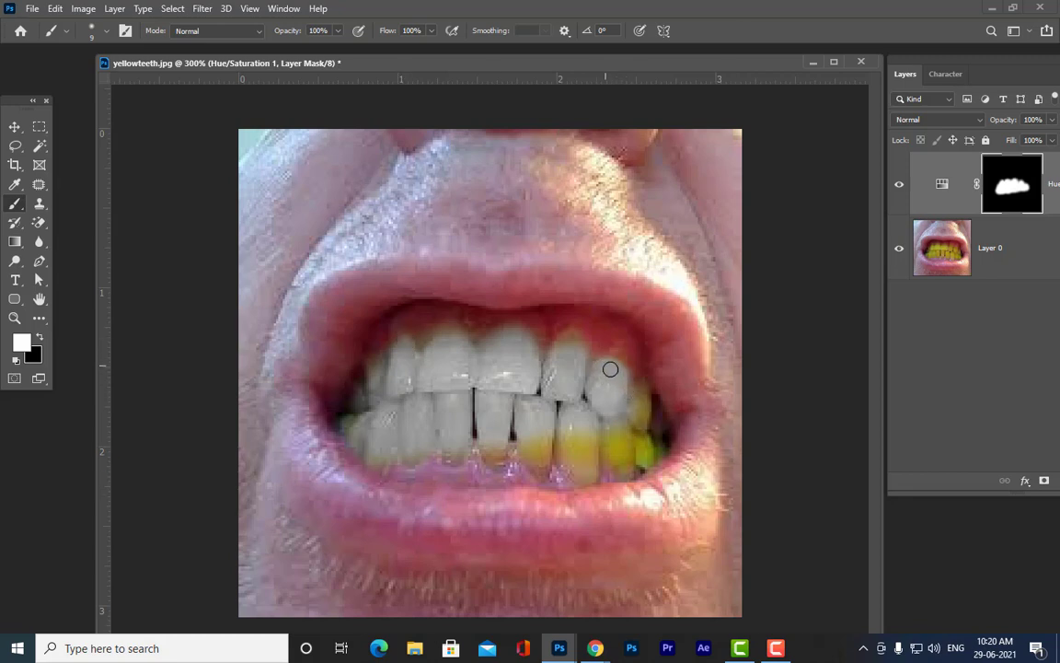
Paint white on the mask over the remaining yellow lower teeth, back teeth and gum-line edges, finishing with a 10 px brush
mouse_move(593, 426)
mouse_down()
mouse_move(577, 445)
mouse_move(538, 448)
mouse_move(568, 440)
mouse_move(530, 432)
mouse_move(639, 415)
mouse_move(572, 450)
mouse_move(532, 416)
mouse_move(529, 425)
mouse_move(551, 407)
mouse_move(619, 452)
mouse_move(573, 403)
mouse_move(492, 416)
mouse_move(527, 449)
mouse_move(424, 394)
mouse_move(336, 378)
mouse_move(363, 432)
mouse_up()
key(bracketright)
key(bracketright)
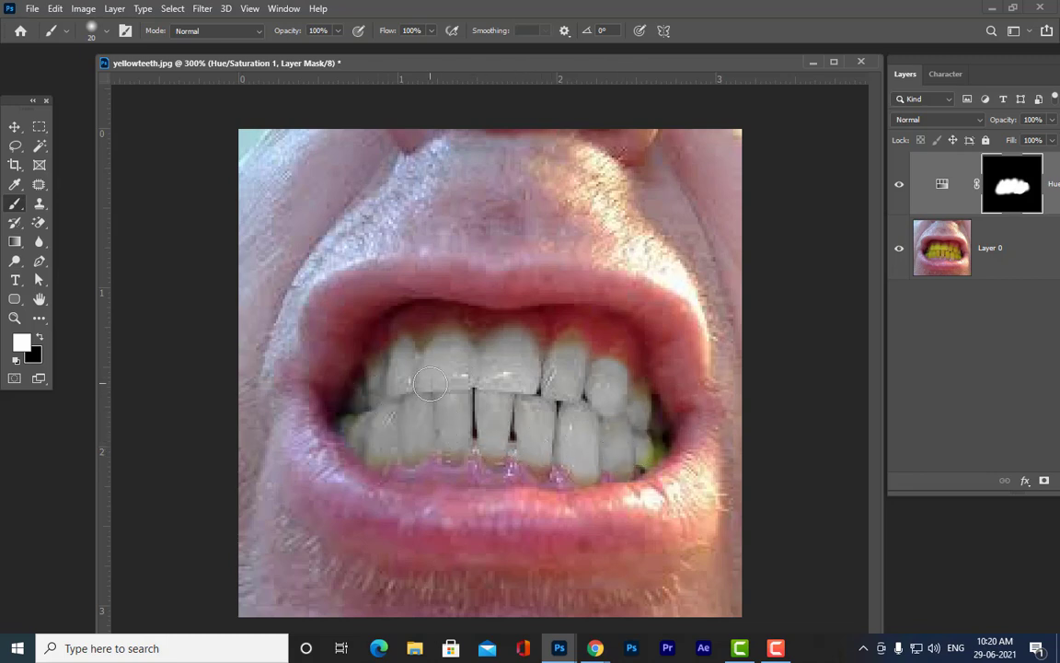
key(bracketleft)
mouse_move(439, 346)
mouse_down()
mouse_move(449, 328)
mouse_move(459, 344)
mouse_move(681, 381)
mouse_move(553, 326)
mouse_move(613, 367)
mouse_move(680, 444)
mouse_move(589, 391)
mouse_move(582, 410)
mouse_move(635, 459)
mouse_up()
mouse_move(401, 418)
mouse_down()
mouse_move(368, 405)
mouse_move(353, 416)
mouse_move(367, 374)
mouse_move(589, 361)
mouse_move(517, 313)
mouse_move(533, 359)
mouse_move(606, 373)
mouse_move(637, 407)
mouse_move(626, 432)
mouse_move(639, 450)
mouse_move(503, 460)
mouse_move(500, 360)
mouse_move(440, 331)
mouse_move(457, 434)
mouse_move(410, 452)
mouse_move(333, 407)
mouse_move(440, 434)
mouse_move(463, 455)
mouse_move(506, 448)
mouse_move(540, 465)
mouse_move(549, 456)
mouse_move(592, 469)
mouse_move(583, 473)
mouse_move(632, 463)
mouse_move(651, 446)
mouse_up()
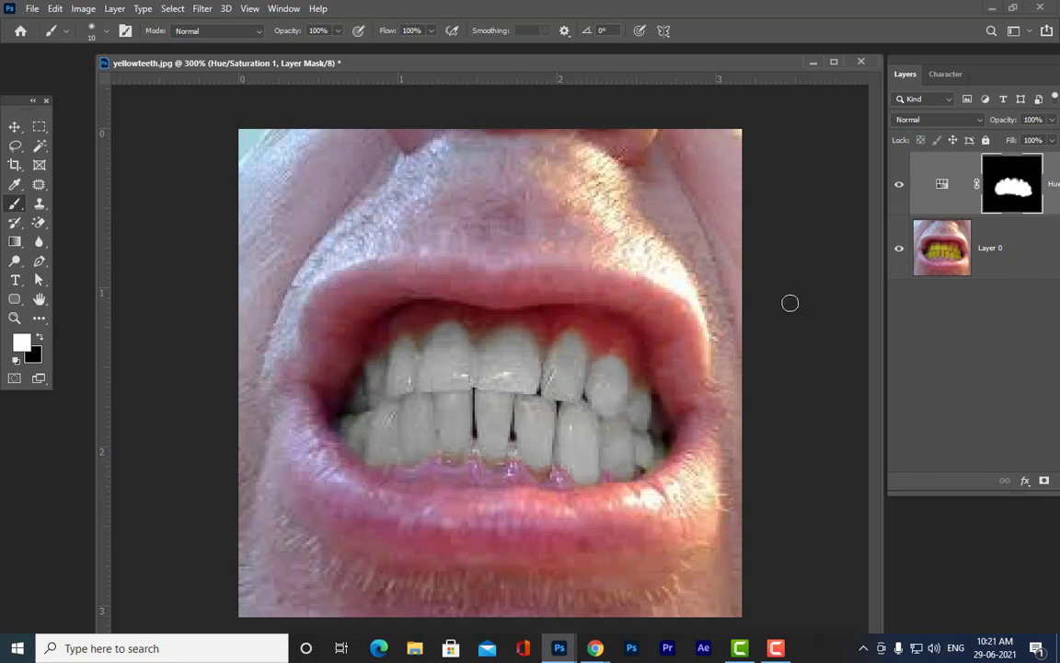
Examine the whitened teeth at several zoom levels between the whole picture and 300%
key(ctrl+1)
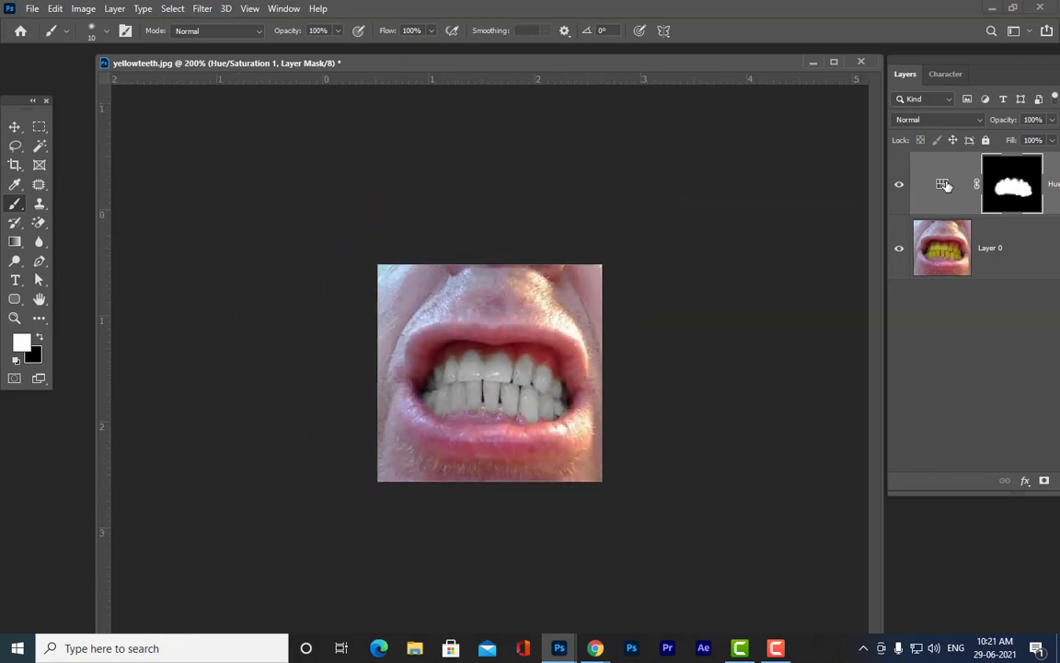
key(ctrl+plus)
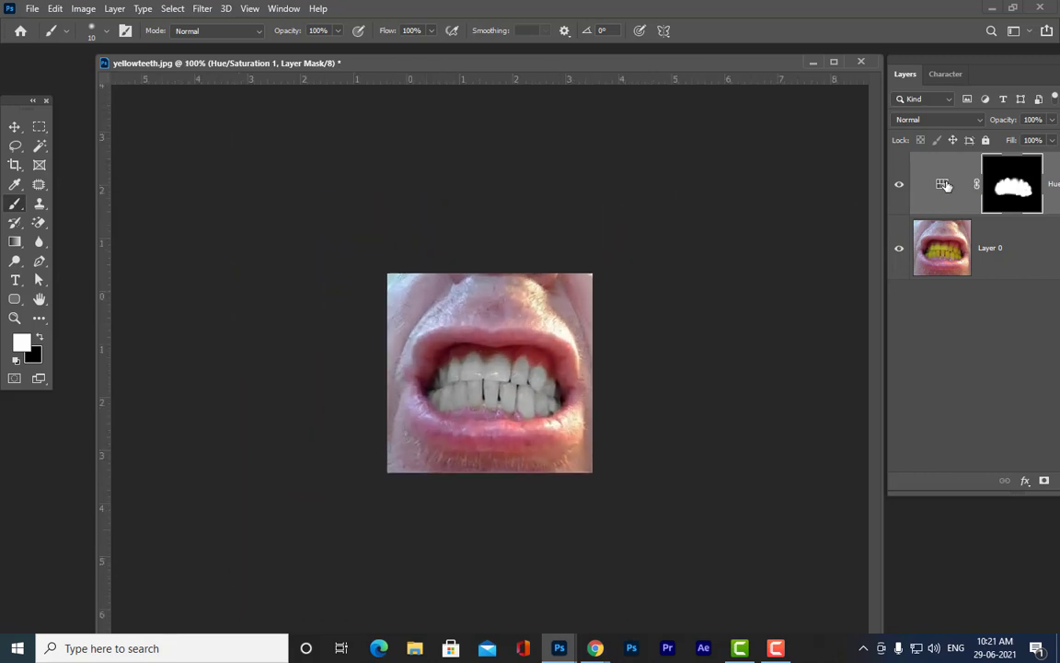
key(ctrl+minus)
key(ctrl+plus)
key(ctrl+plus)
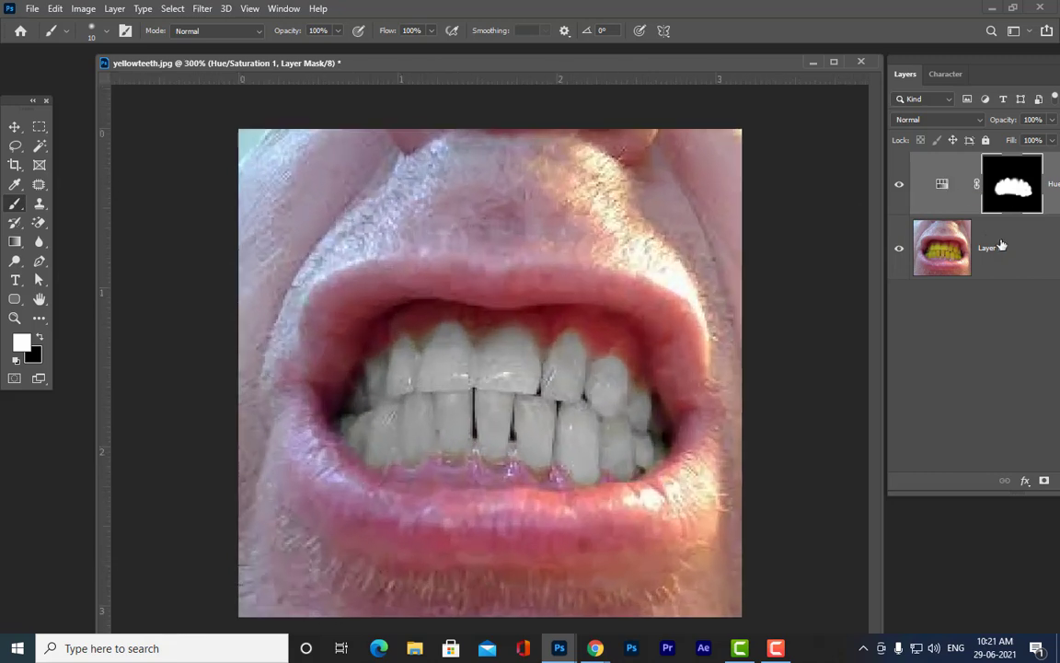
key(ctrl+minus)
key(ctrl+minus)
key(ctrl+minus)
key(ctrl+plus)
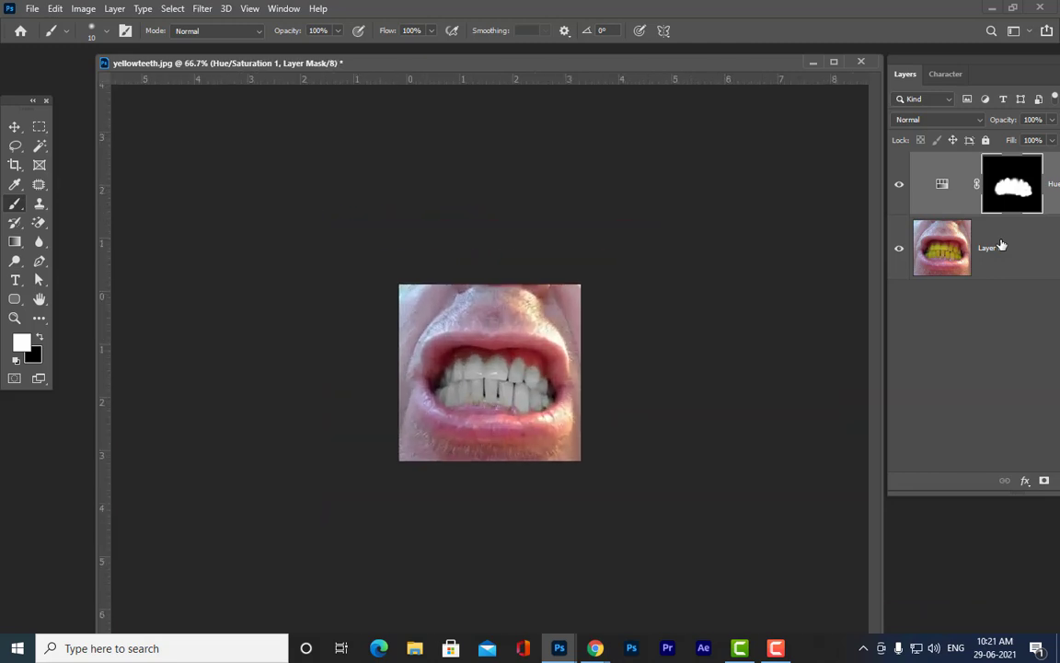
Add a Curves adjustment layer clipped to the Hue/Saturation layer and raise the RGB curve's midpoint to brighten the teeth
key(ctrl+plus)
key(ctrl+plus)
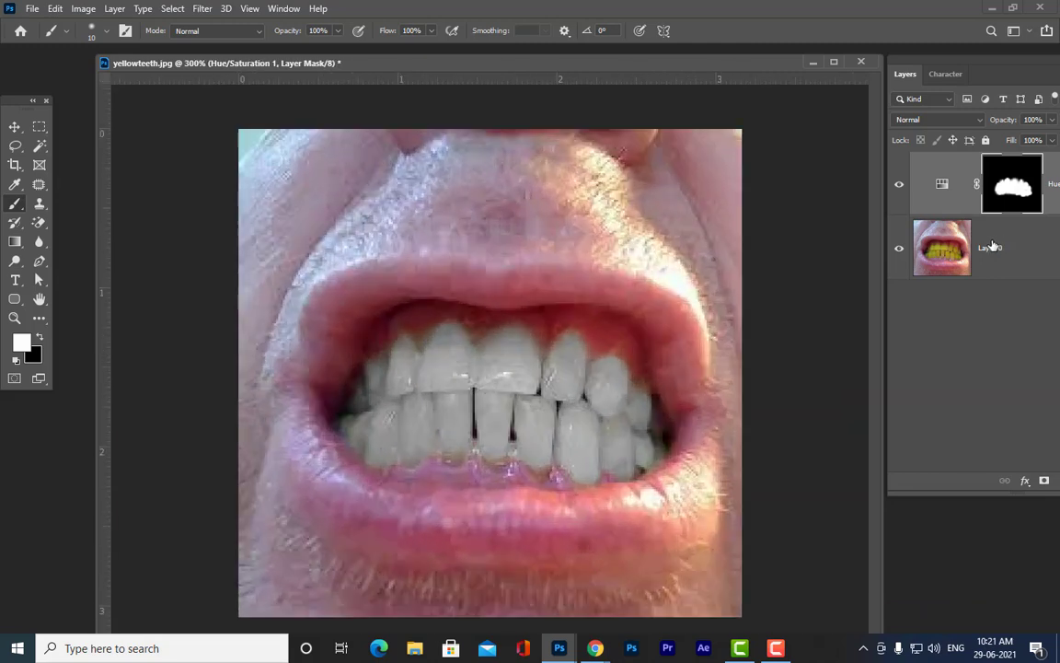
drag(1019, 68, 911, 85)
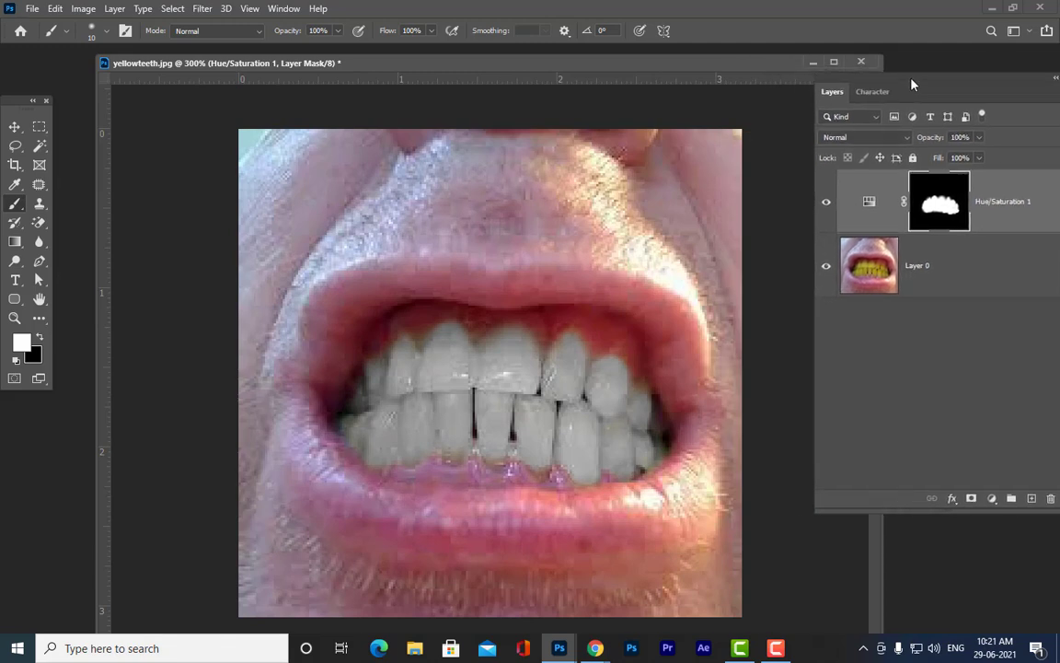
key(ctrl+minus)
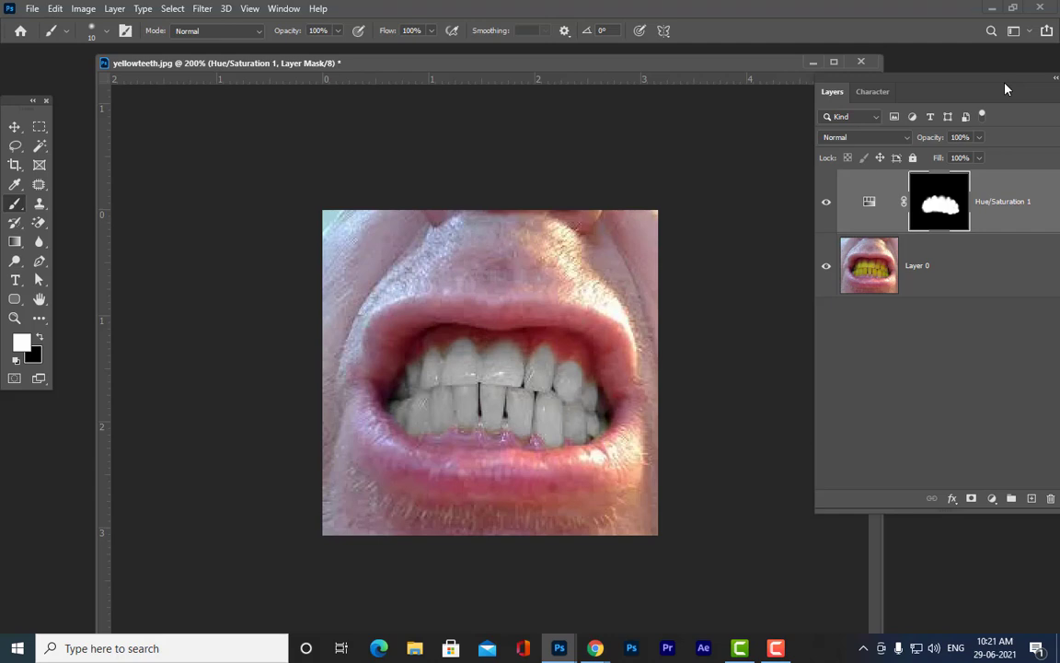
drag(924, 85, 906, 107)
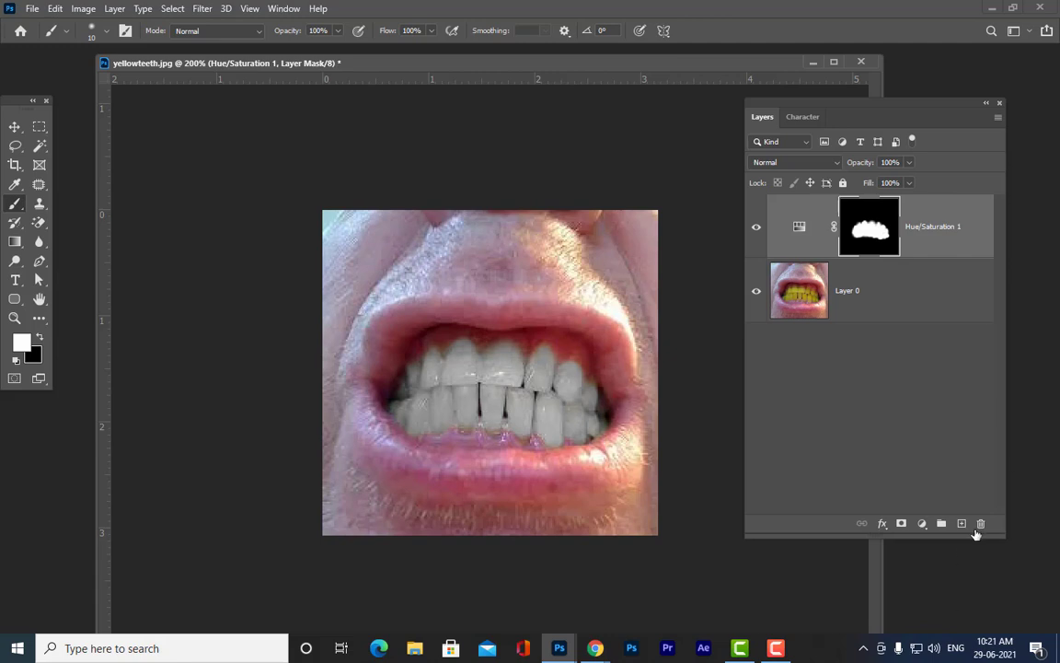
click(922, 525)
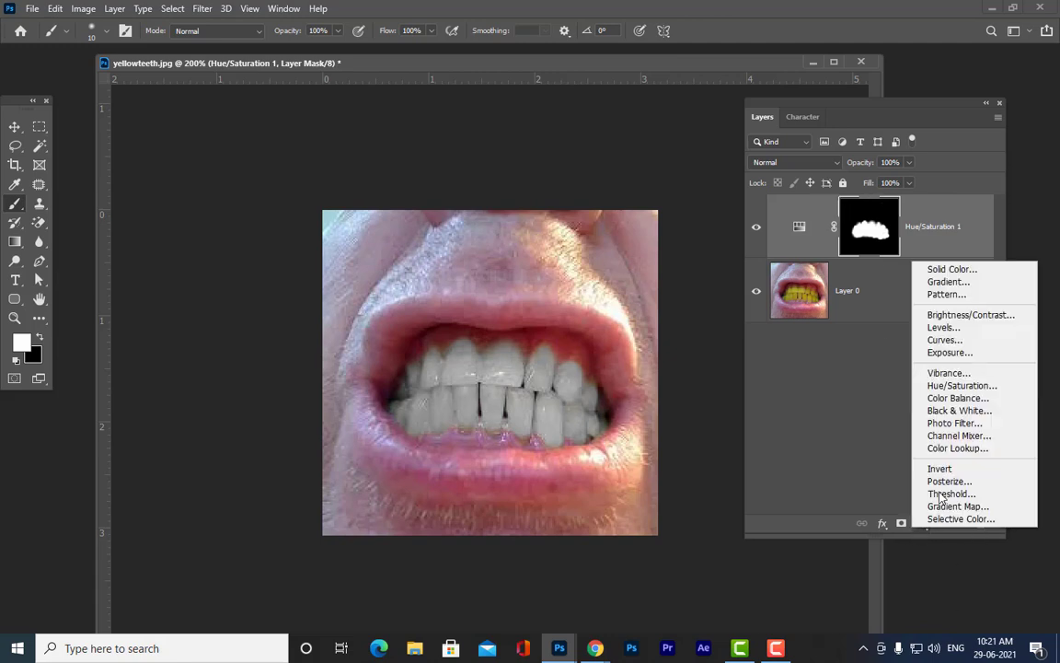
click(940, 341)
click(823, 430)
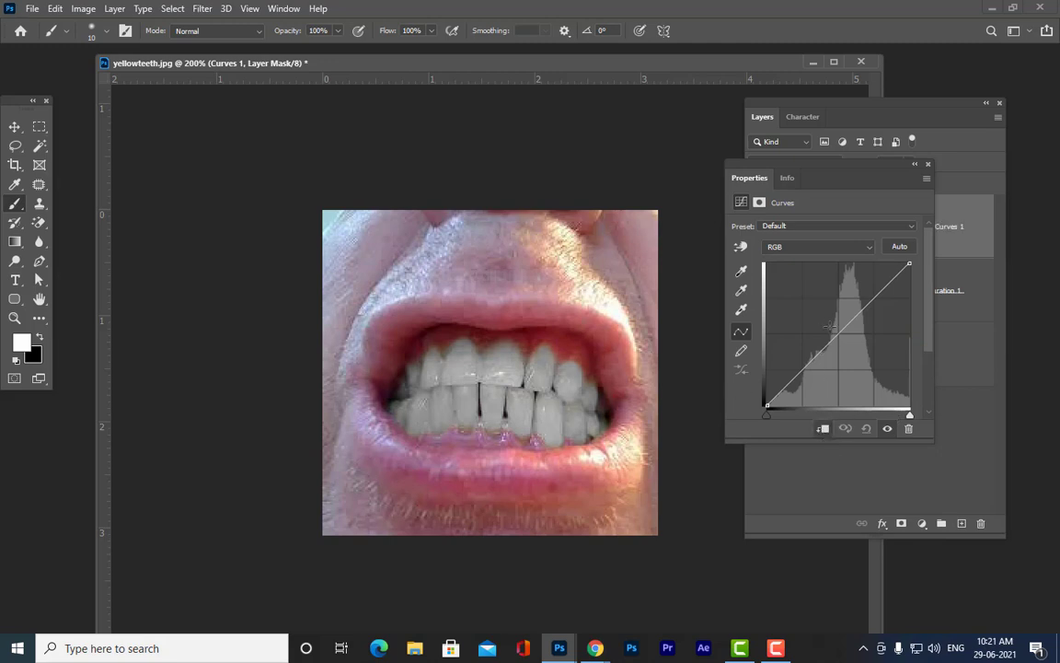
drag(835, 337, 825, 328)
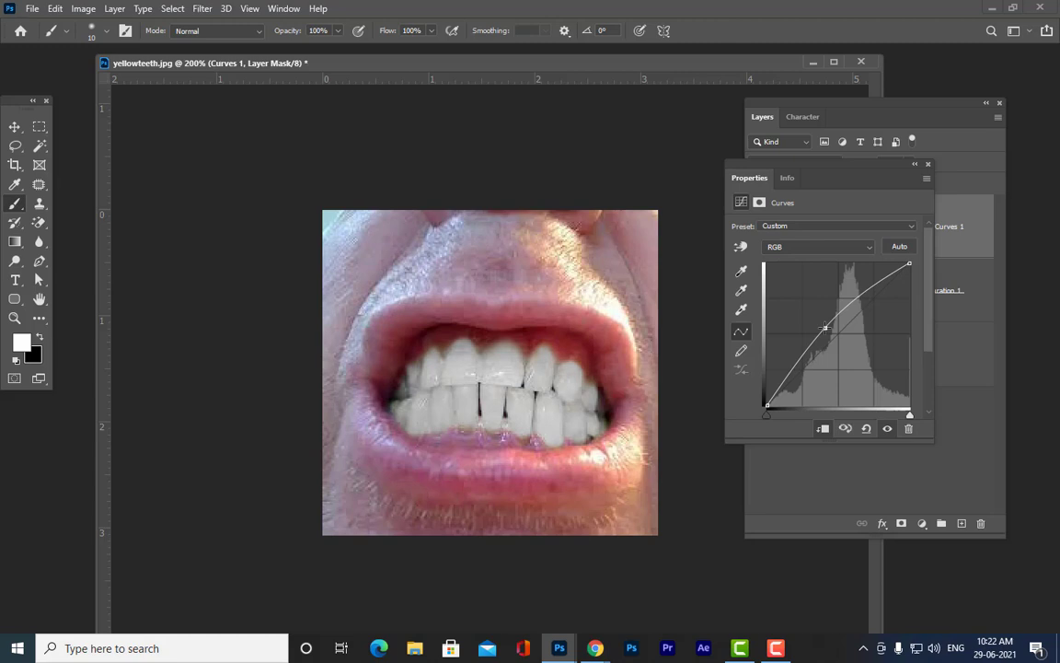
click(929, 165)
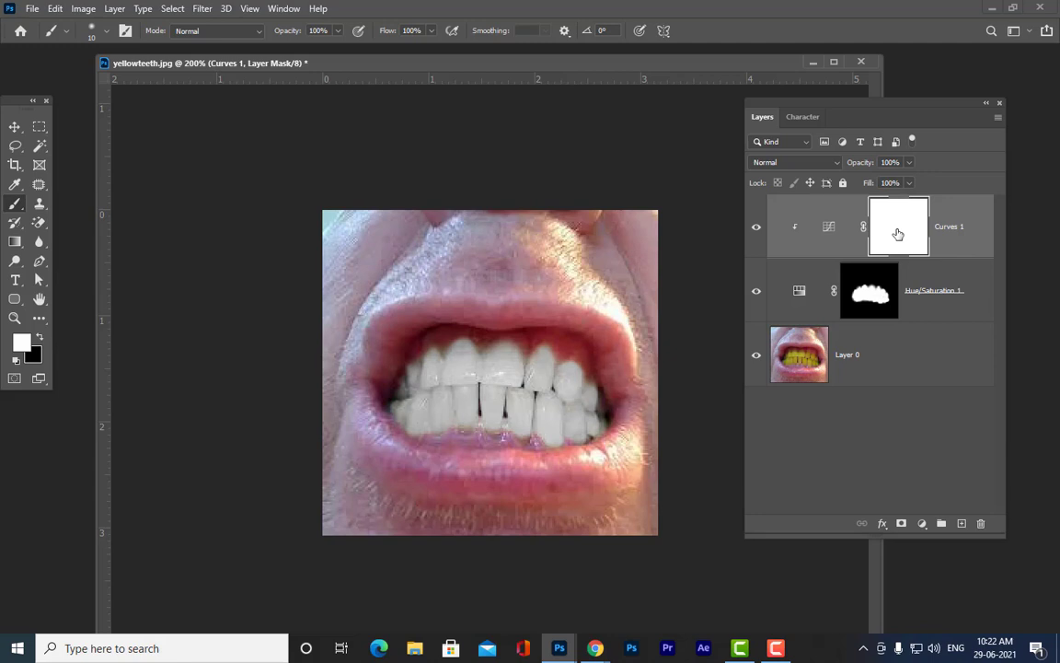
Invert the Curves mask to black and paint white over the centers of individual teeth with a 20 px soft brush
key(ctrl+i)
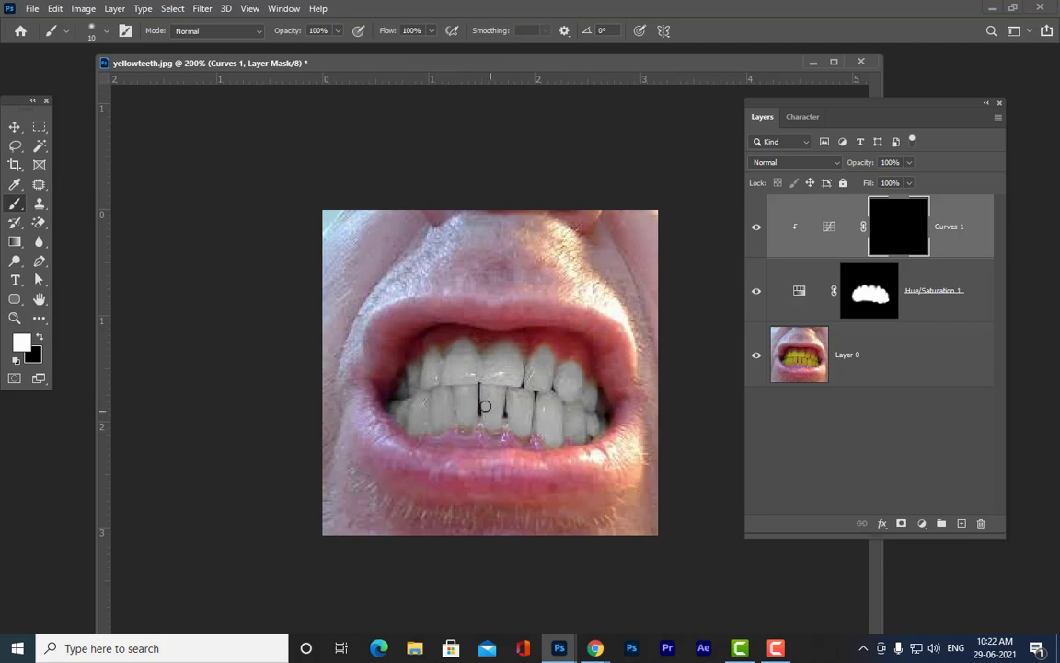
key(bracketright)
click(460, 353)
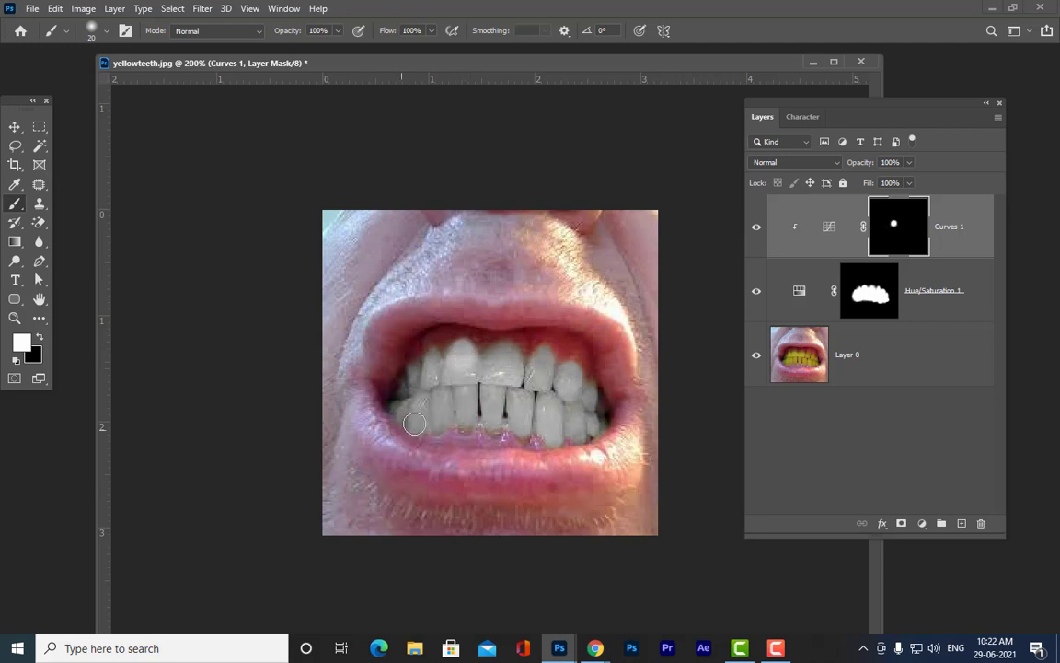
click(458, 408)
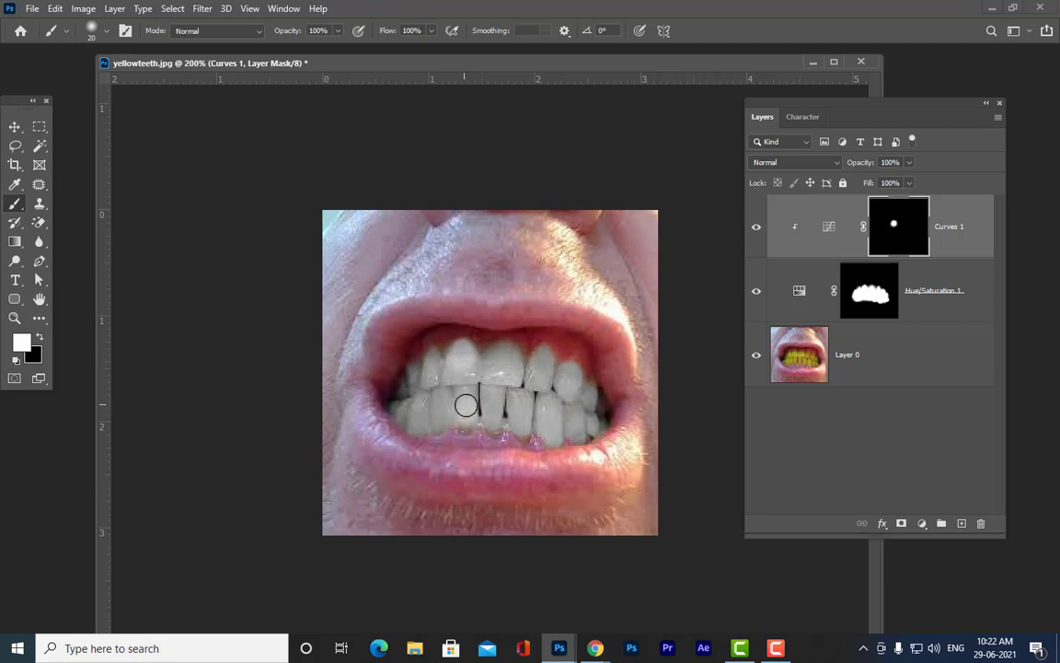
click(522, 410)
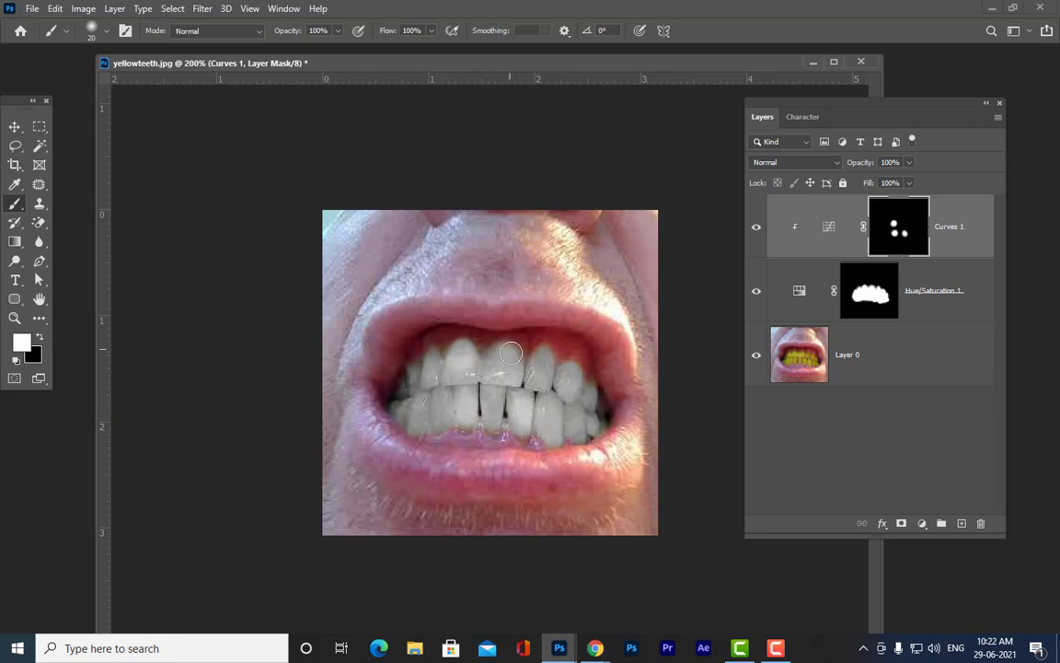
click(539, 362)
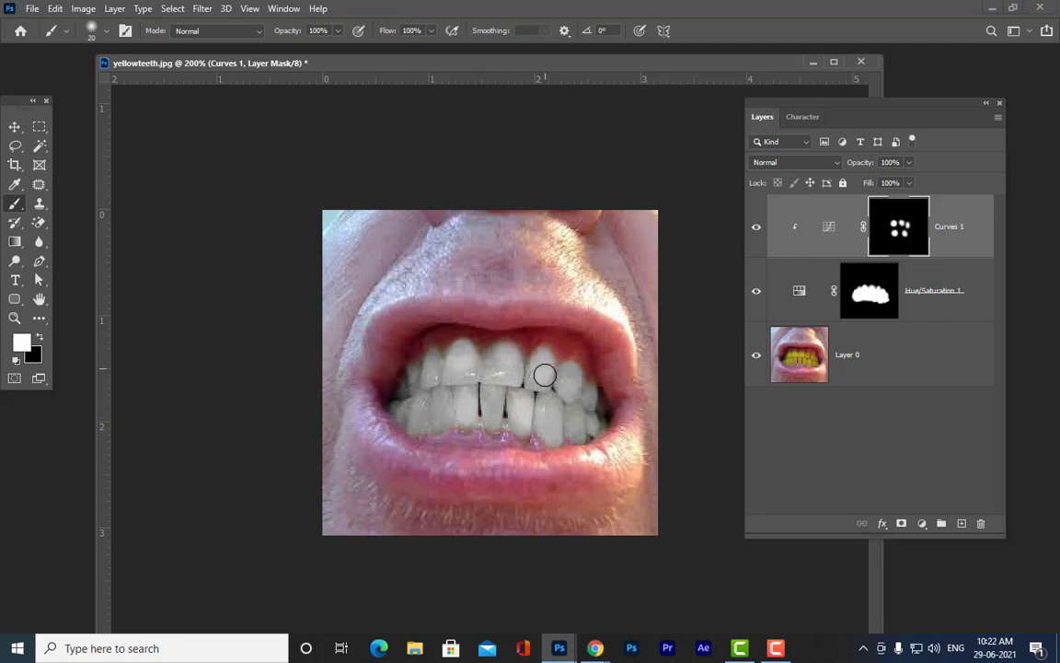
click(574, 416)
mouse_move(575, 416)
mouse_down()
mouse_move(572, 432)
mouse_move(551, 436)
mouse_up()
drag(438, 396, 424, 373)
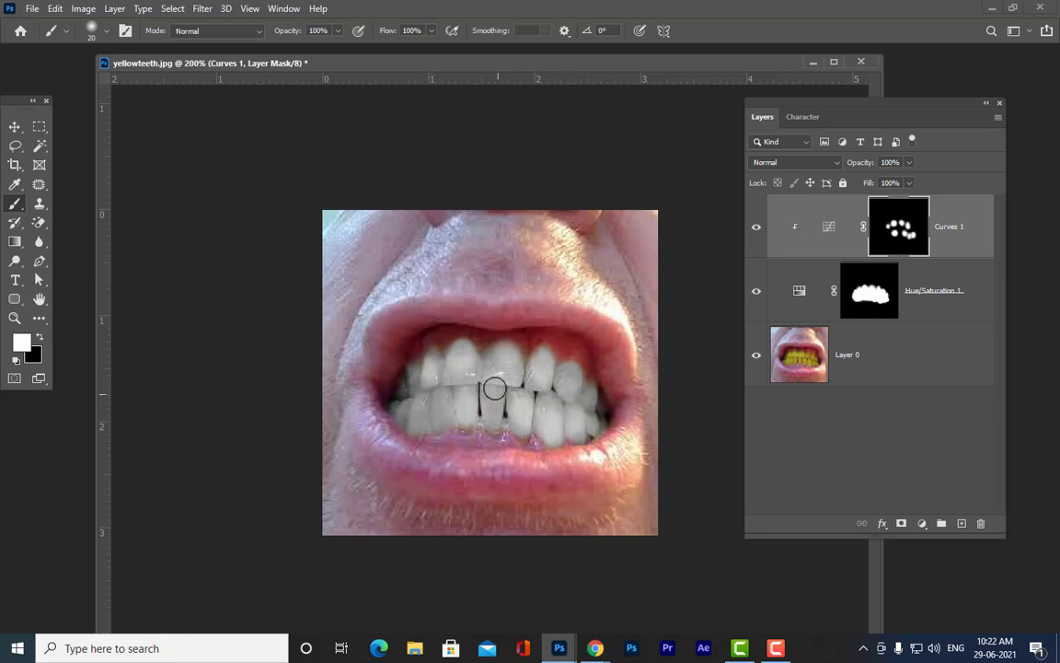
drag(417, 402, 431, 426)
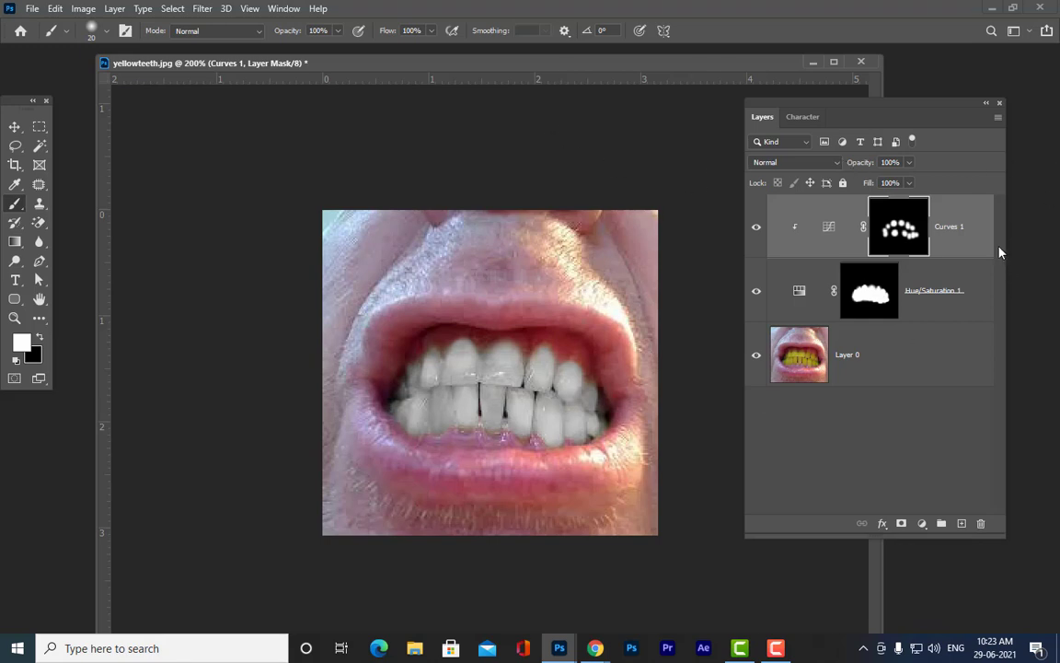
Lower the Curves layer's opacity to 89% and move the Layers panel away from the photo
click(909, 163)
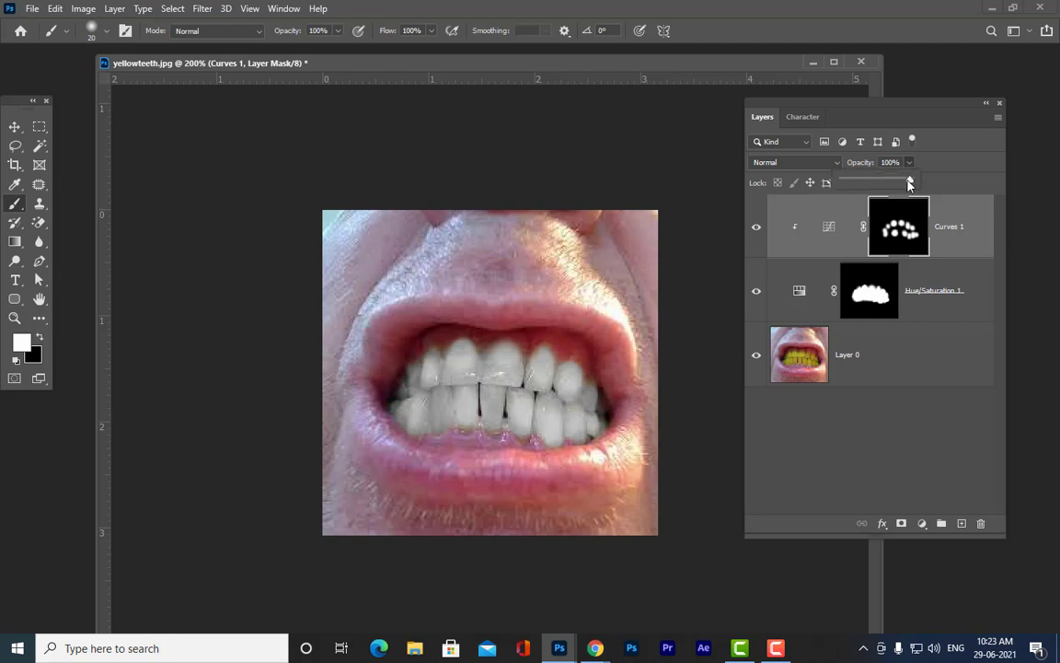
drag(908, 177, 895, 183)
click(982, 161)
drag(888, 114, 950, 106)
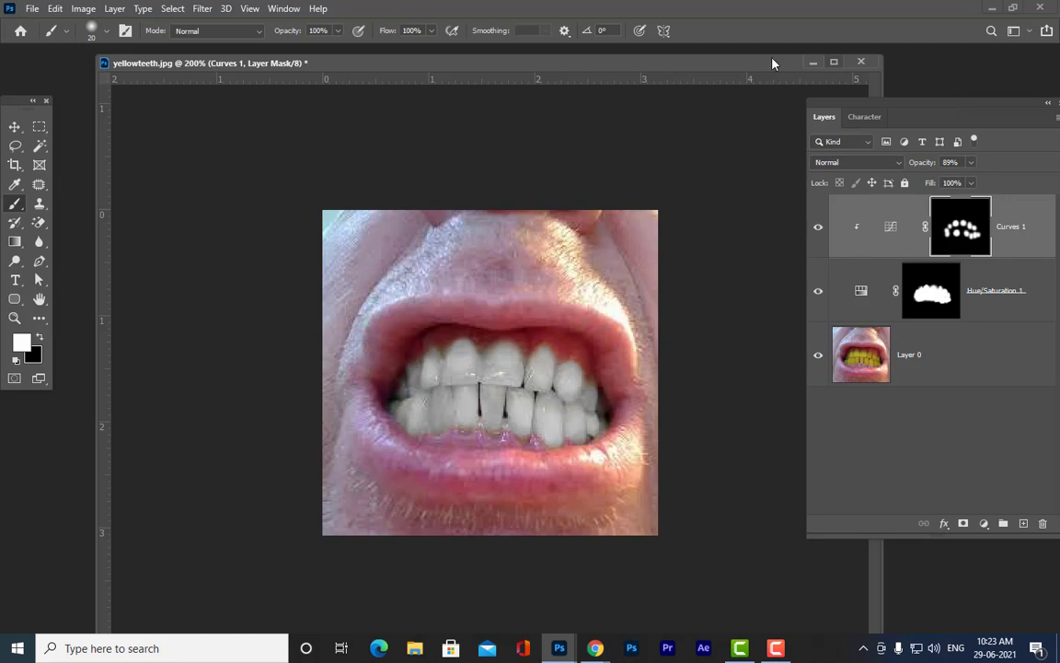
Close yellowteeth.jpg without saving the changes, and close blue saree.jpg as well
drag(634, 66, 506, 96)
click(732, 93)
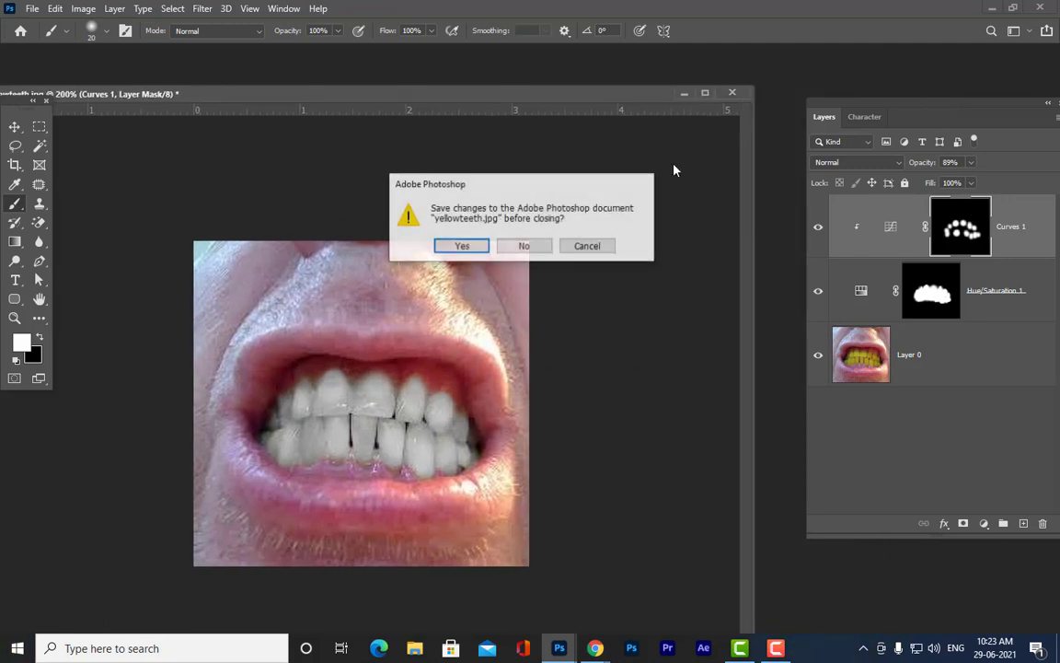
click(525, 244)
click(464, 299)
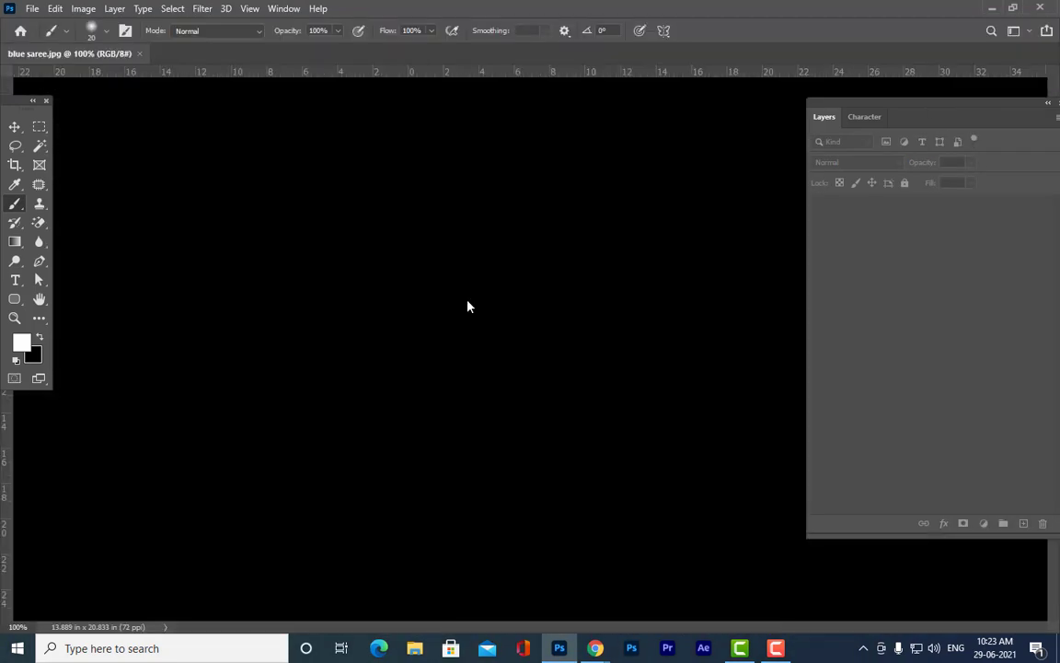
click(142, 53)
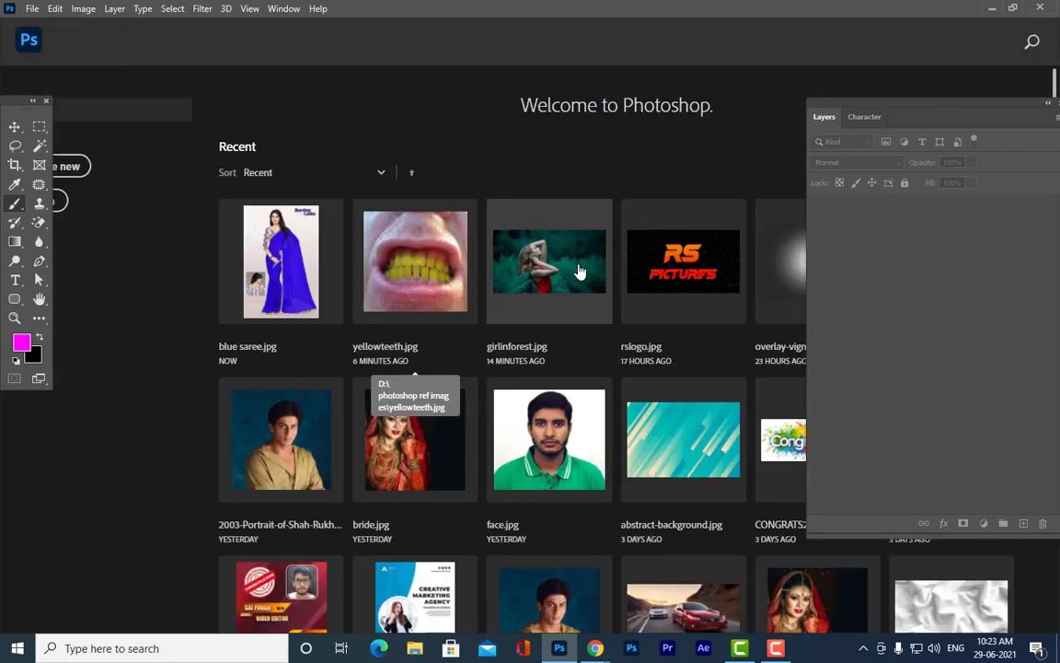
Open the recent file girlinforest.jpg in a floating window and show the whole picture at 16.7% zoom
click(579, 268)
drag(112, 55, 246, 85)
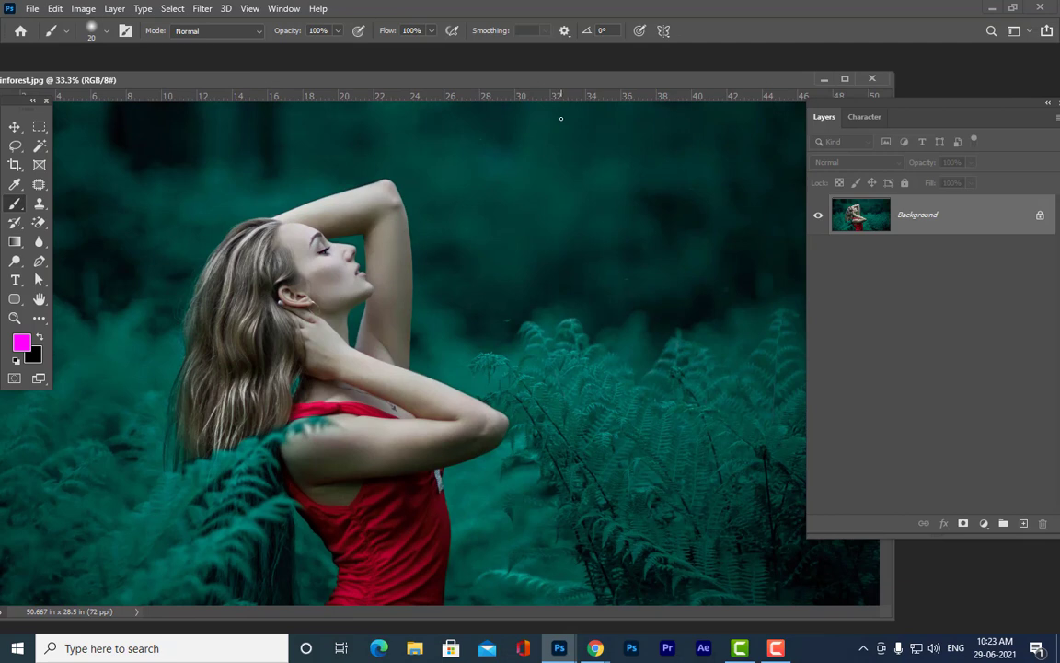
key(ctrl+minus)
key(ctrl+minus)
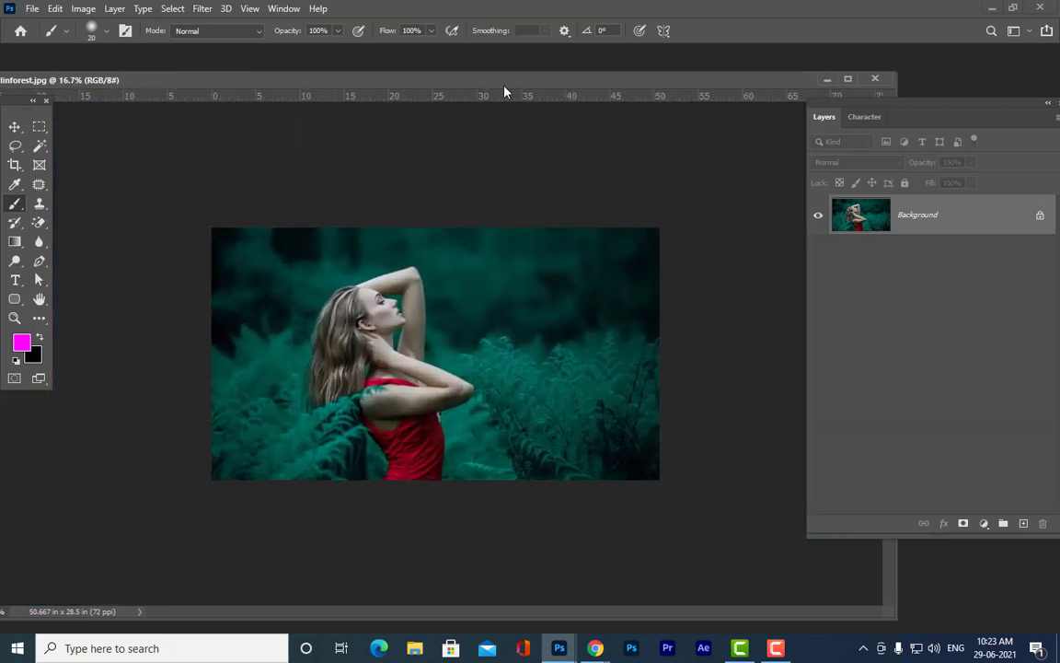
drag(504, 89, 558, 89)
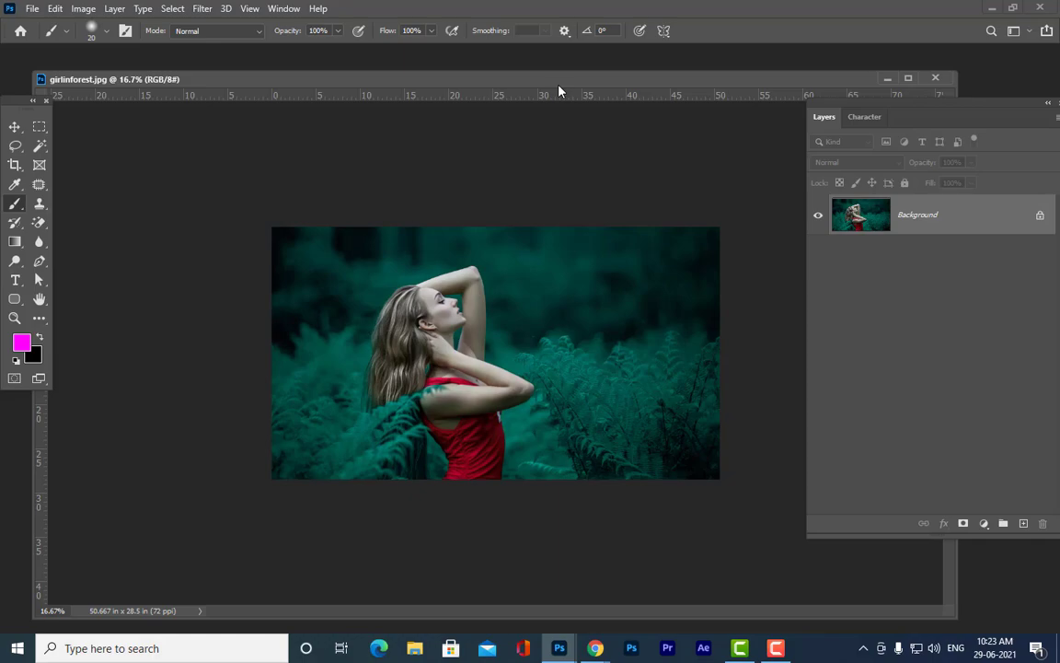
Look through the photoshop ref images folder for another picture to open and search it for "bulb"
key(ctrl+o)
scroll(669, 307, down, 20)
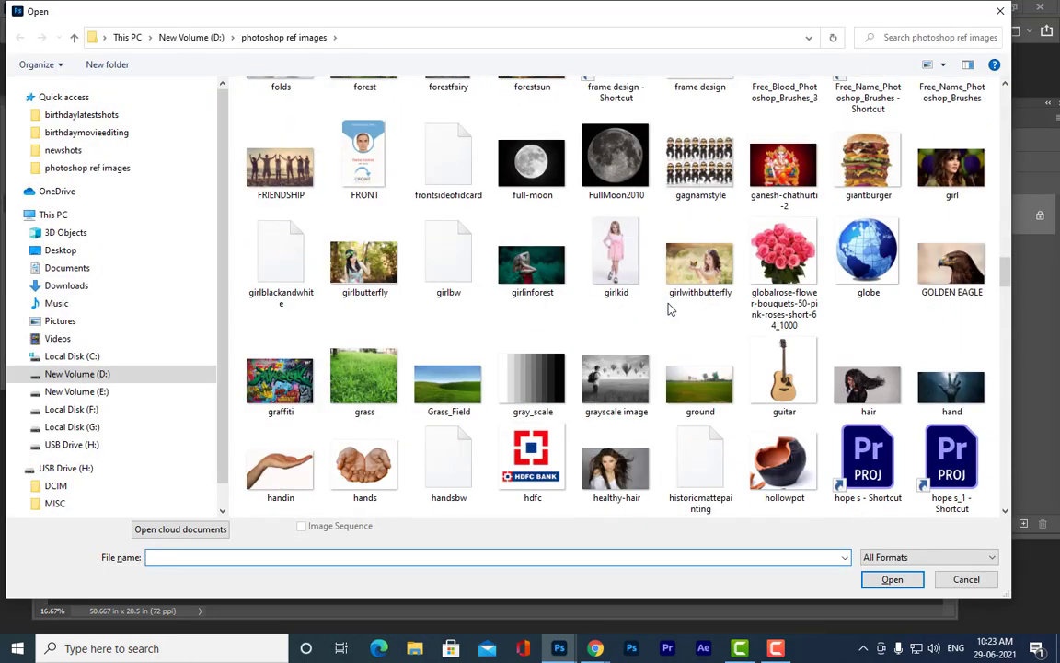
scroll(670, 309, down, 15)
scroll(670, 309, down, 8)
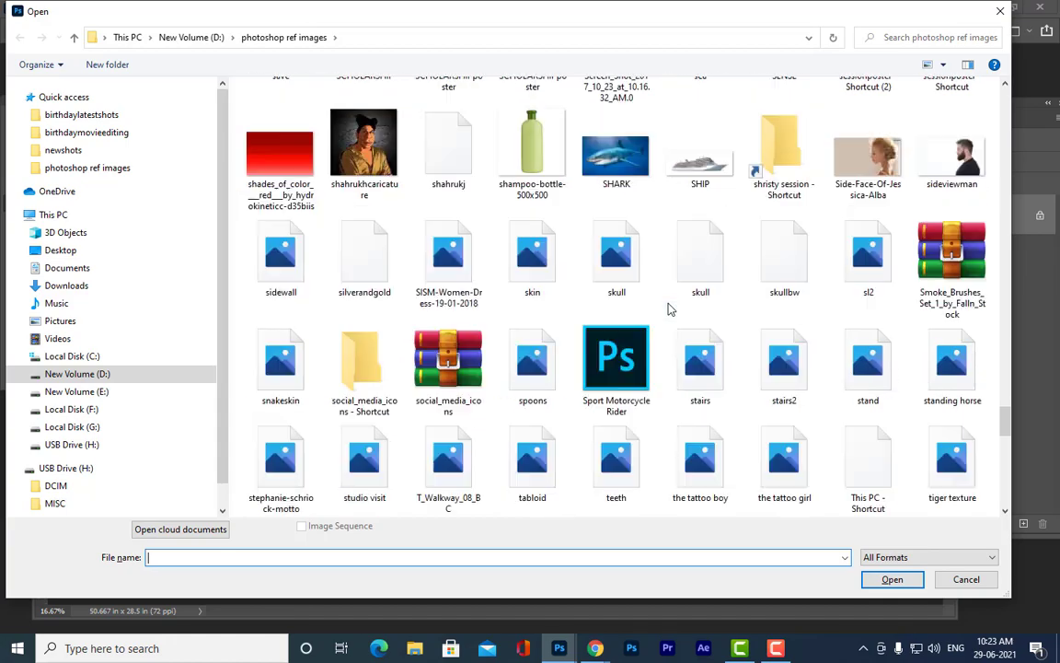
scroll(670, 309, up, 20)
scroll(670, 309, up, 20)
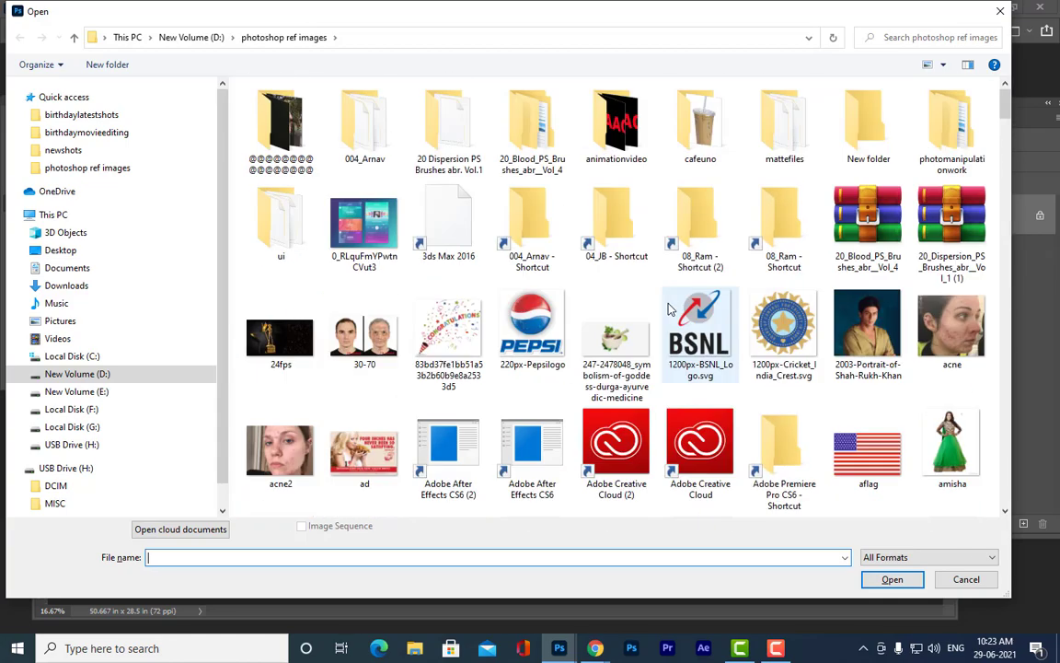
scroll(670, 309, down, 5)
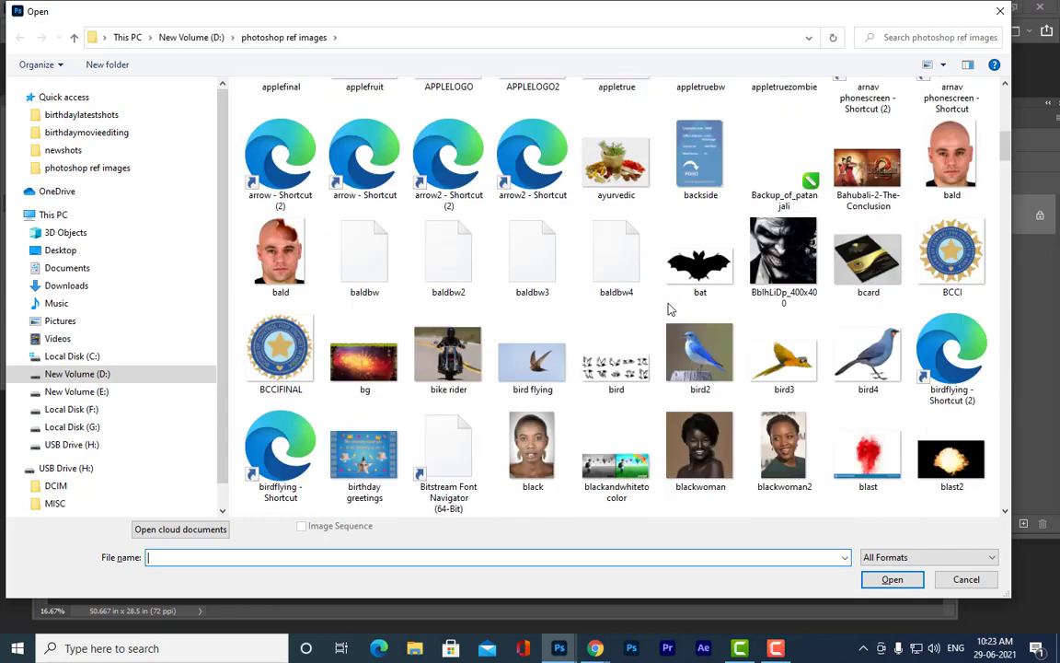
click(944, 37)
text(bul)
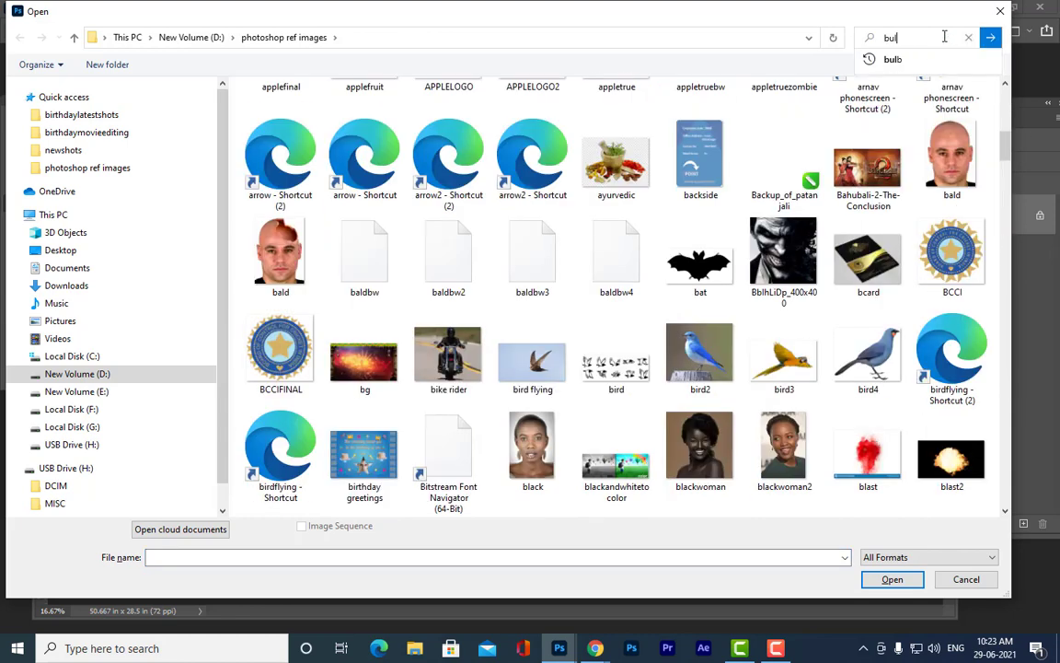
text(b)
key(Return)
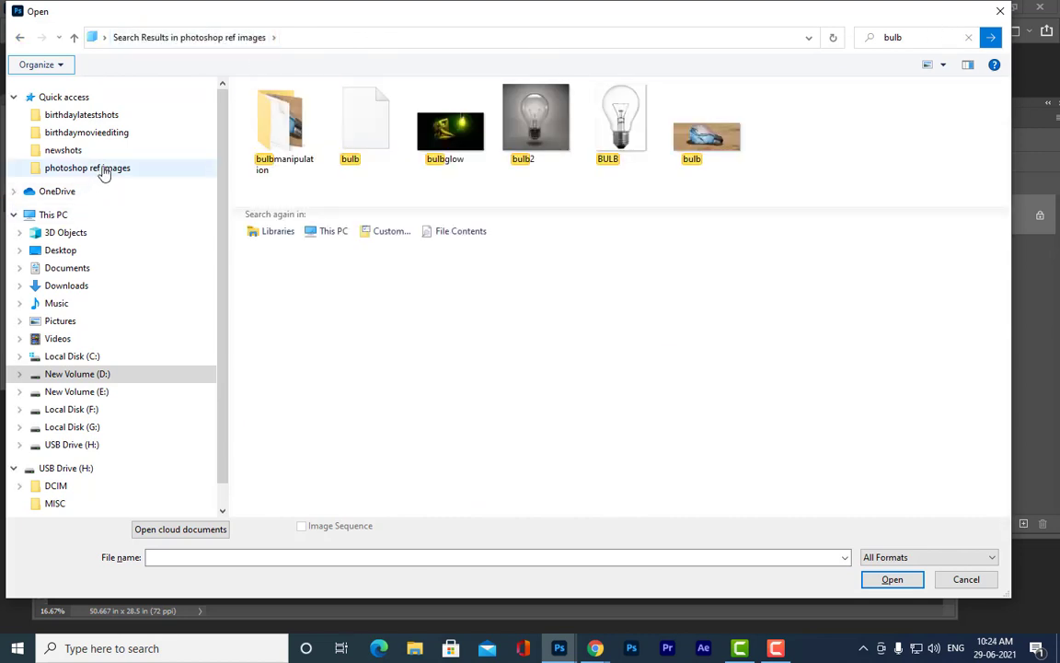
Return to the full photoshop ref images folder, find the yellowbulb picture and open it
click(73, 170)
scroll(722, 302, down, 5)
scroll(722, 302, down, 3)
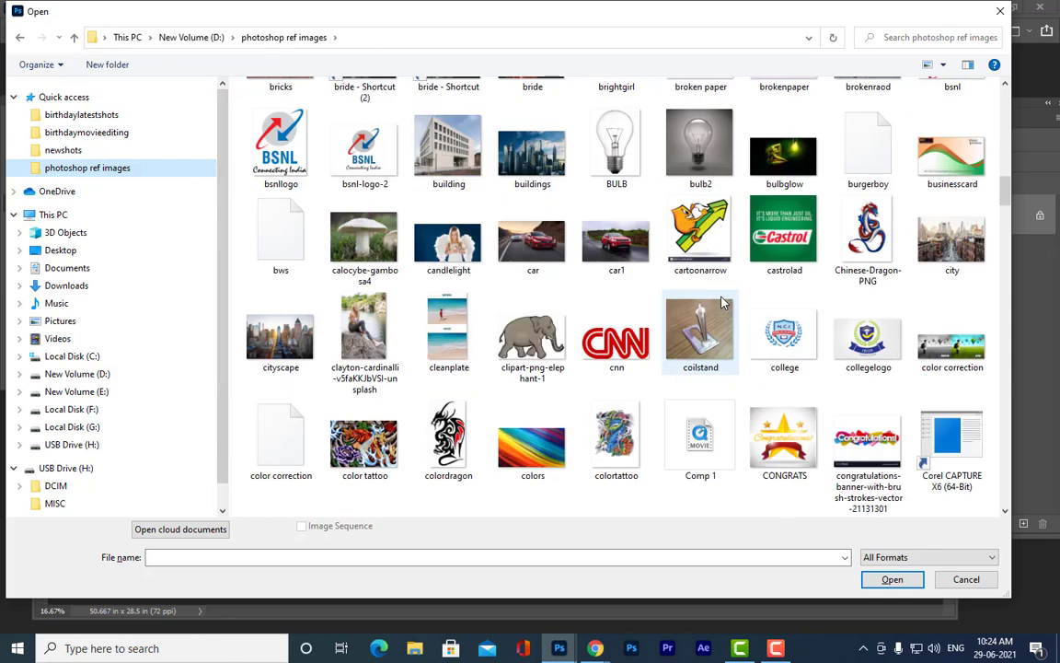
scroll(722, 302, down, 7)
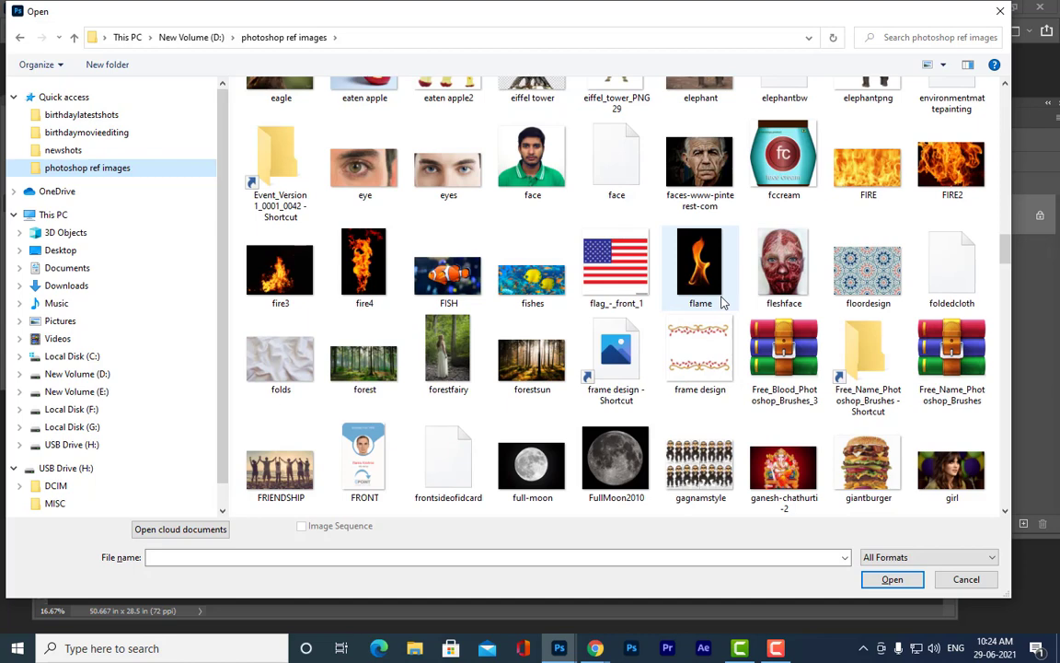
scroll(722, 302, down, 10)
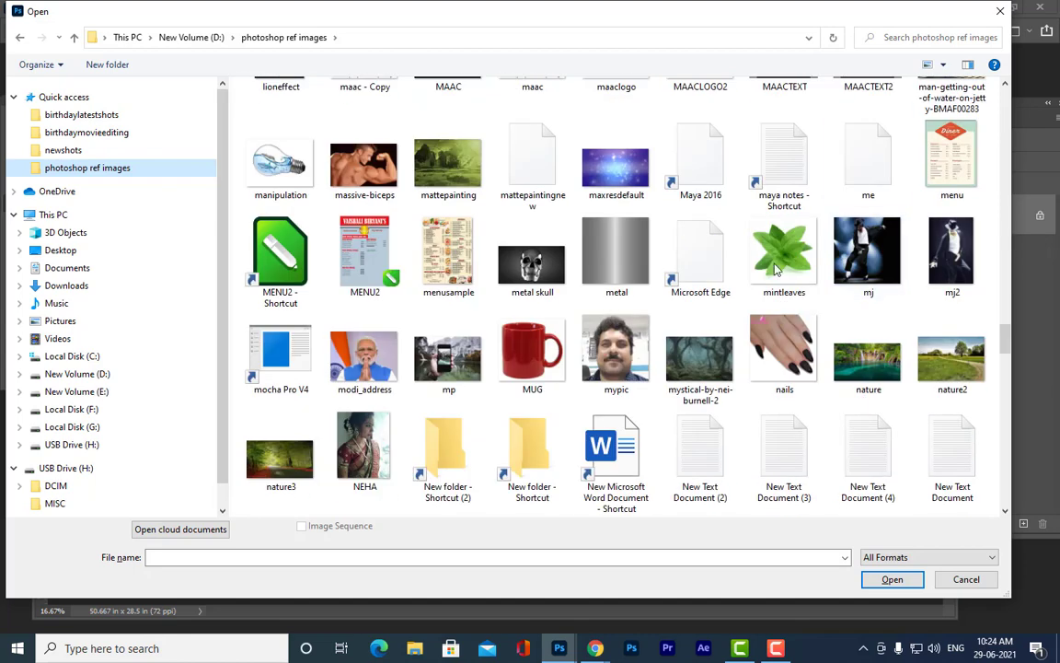
scroll(717, 208, down, 3)
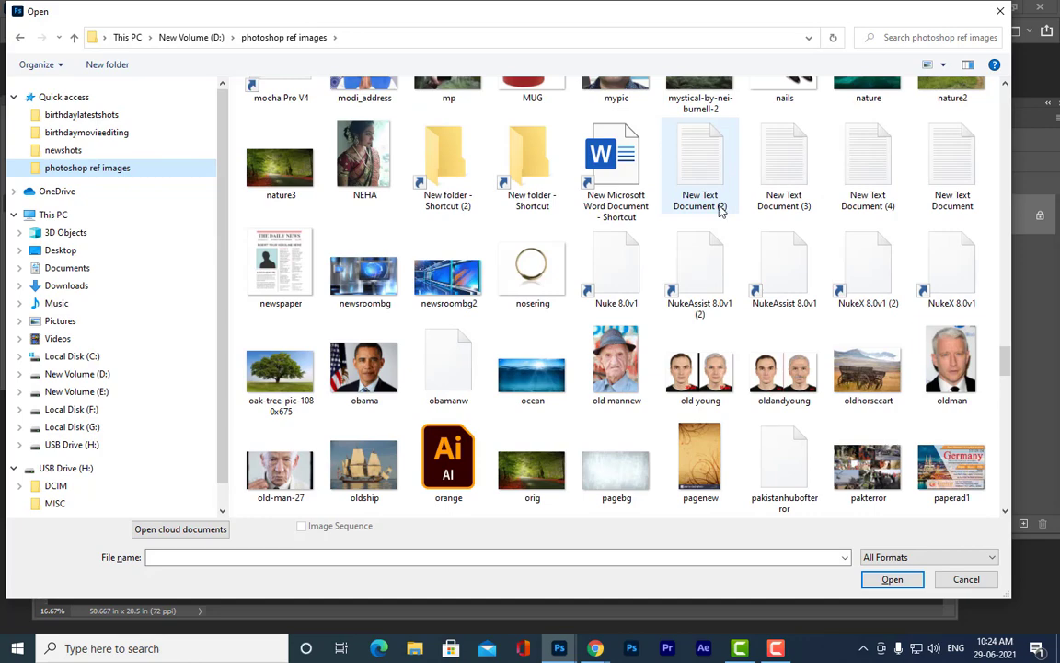
scroll(713, 210, down, 5)
scroll(704, 216, down, 4)
scroll(703, 216, down, 6)
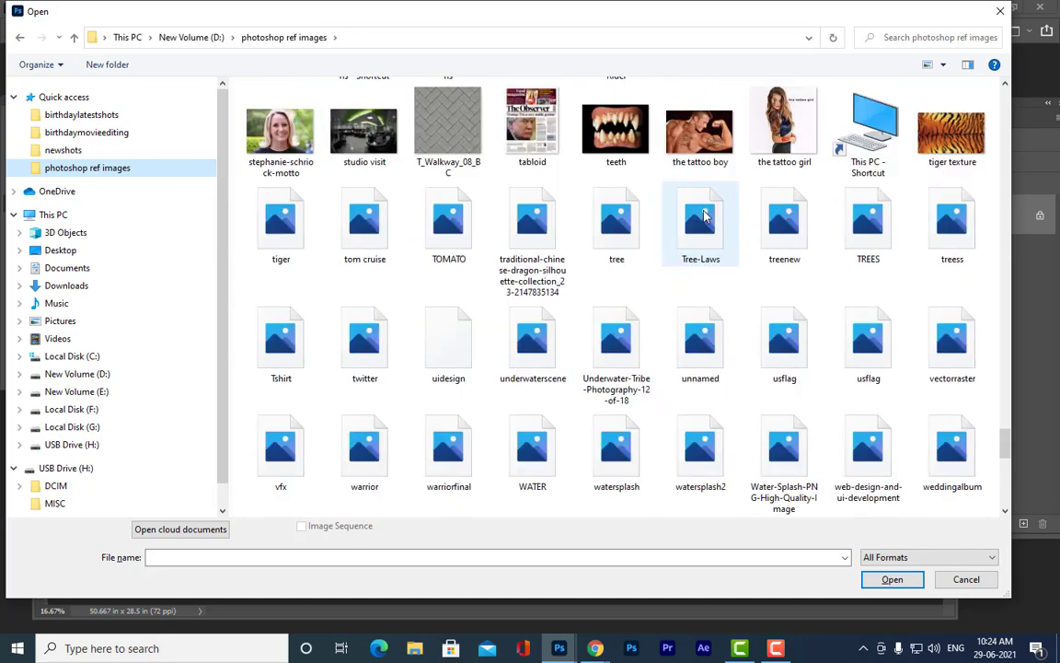
scroll(704, 215, up, 3)
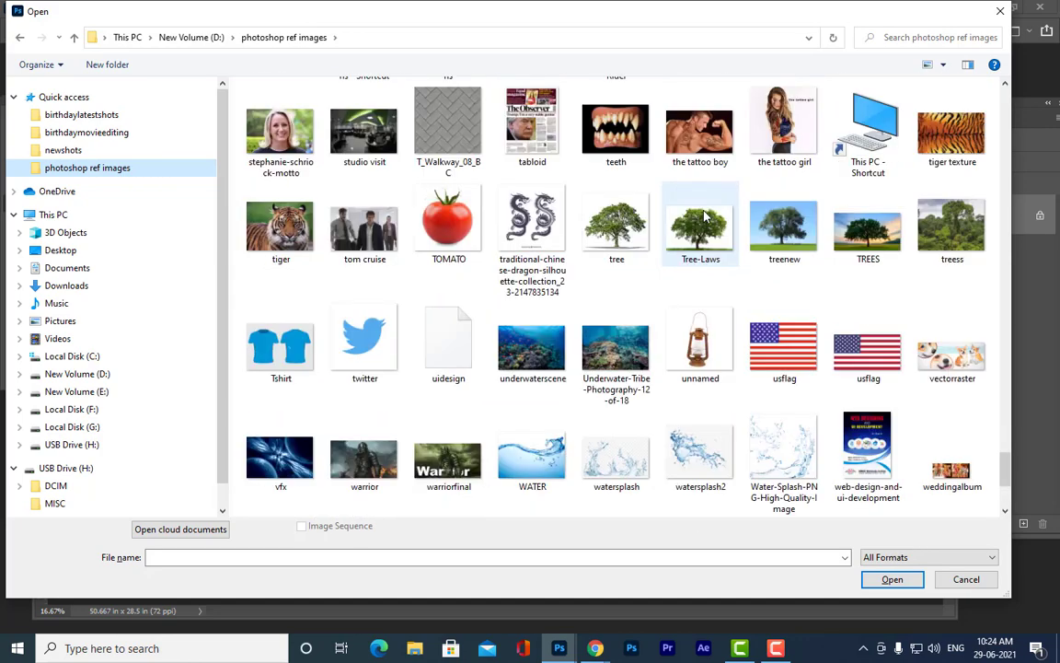
scroll(708, 214, down, 3)
click(966, 382)
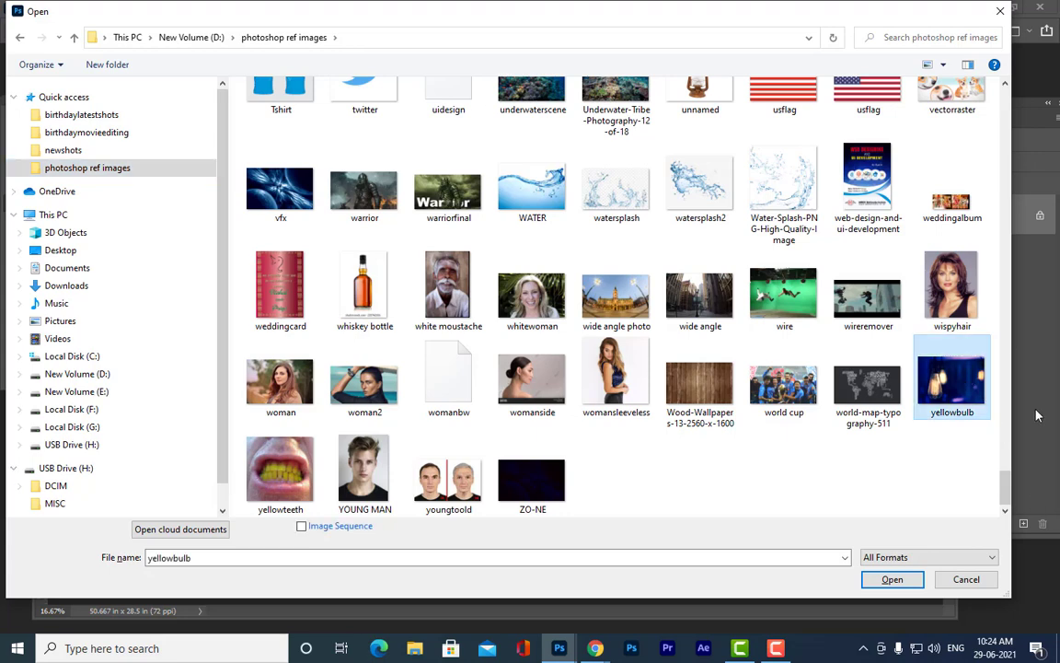
click(891, 579)
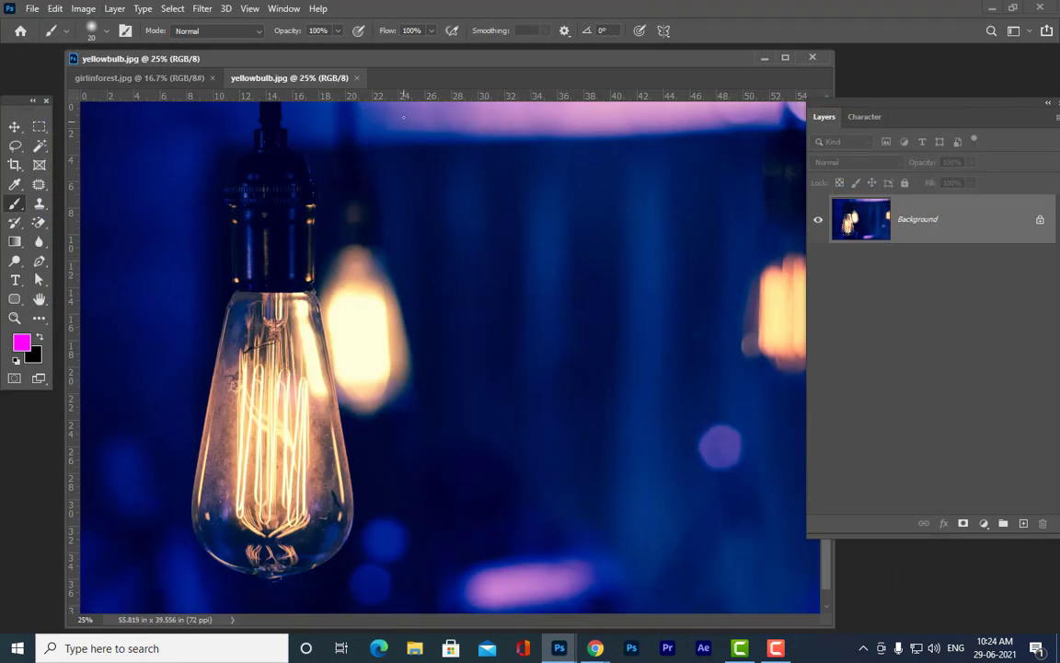
Select the sharp foreground bulb together with its socket and cord in yellowbulb.jpg using the Quick Selection tool
mouse_move(390, 76)
mouse_down()
mouse_move(439, 71)
mouse_move(400, 71)
mouse_up()
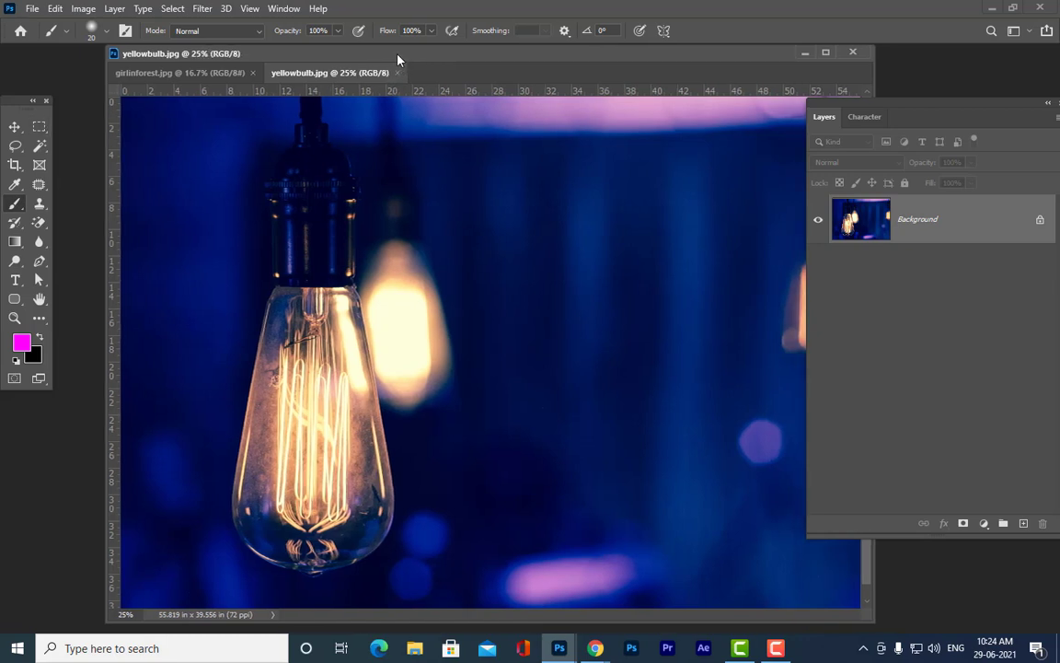
click(39, 147)
right_click(40, 147)
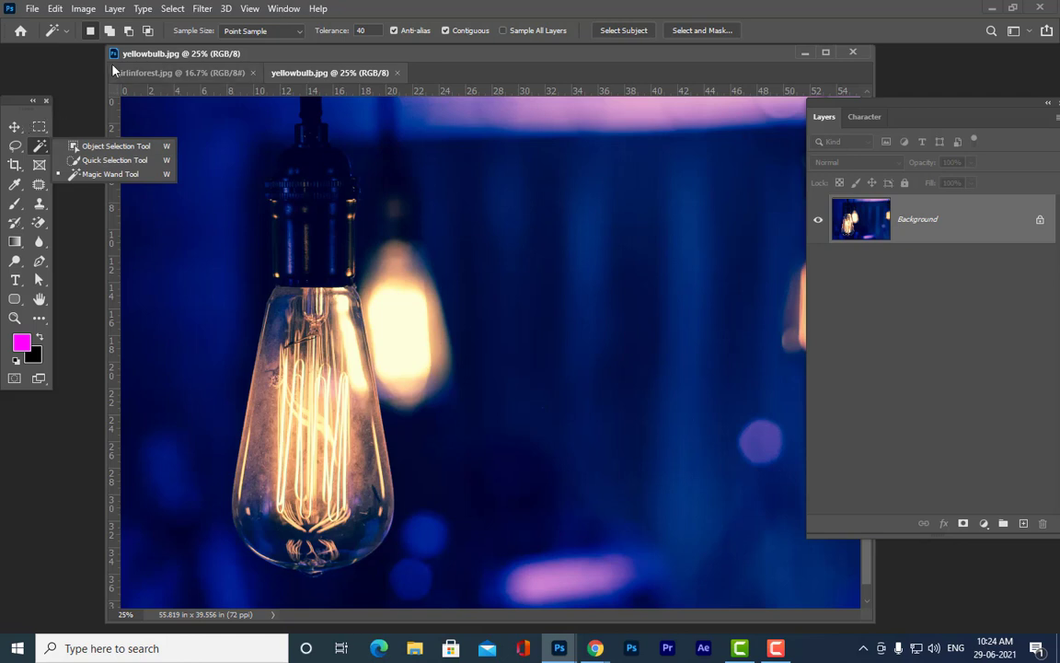
click(69, 160)
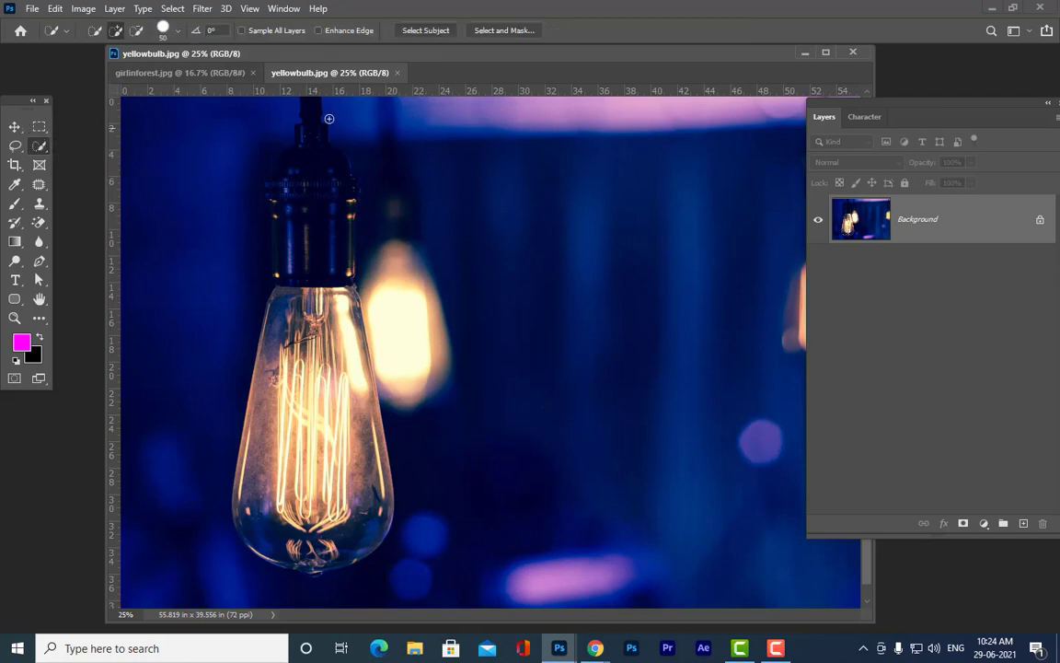
drag(338, 60, 352, 66)
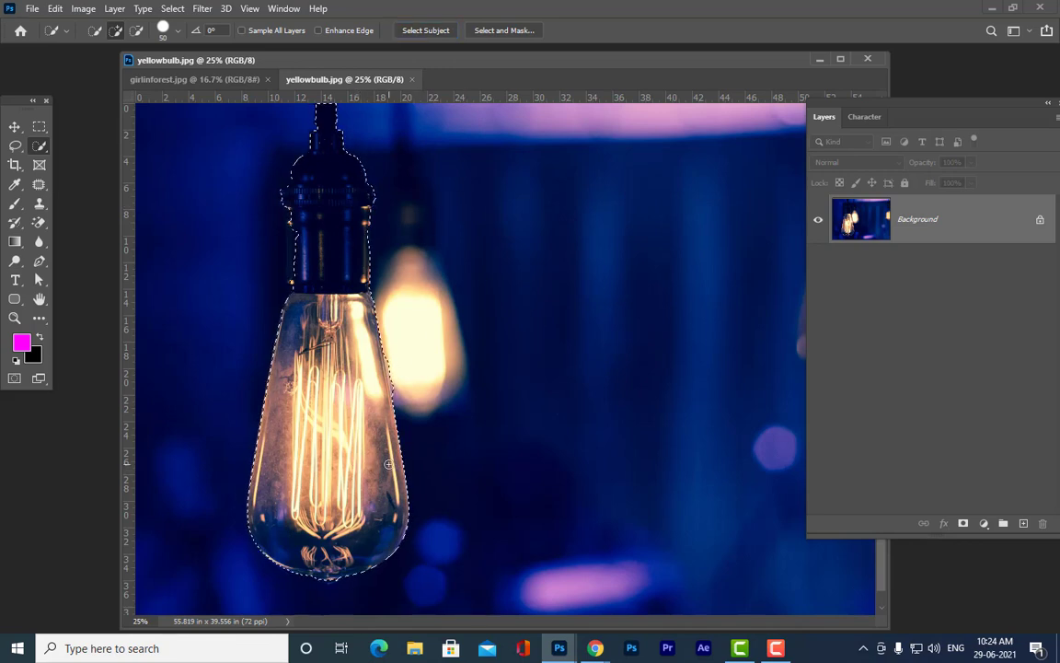
Move the selected bulb into girlinforest.jpg as a new layer in the upper area to the right of the woman
drag(367, 60, 317, 137)
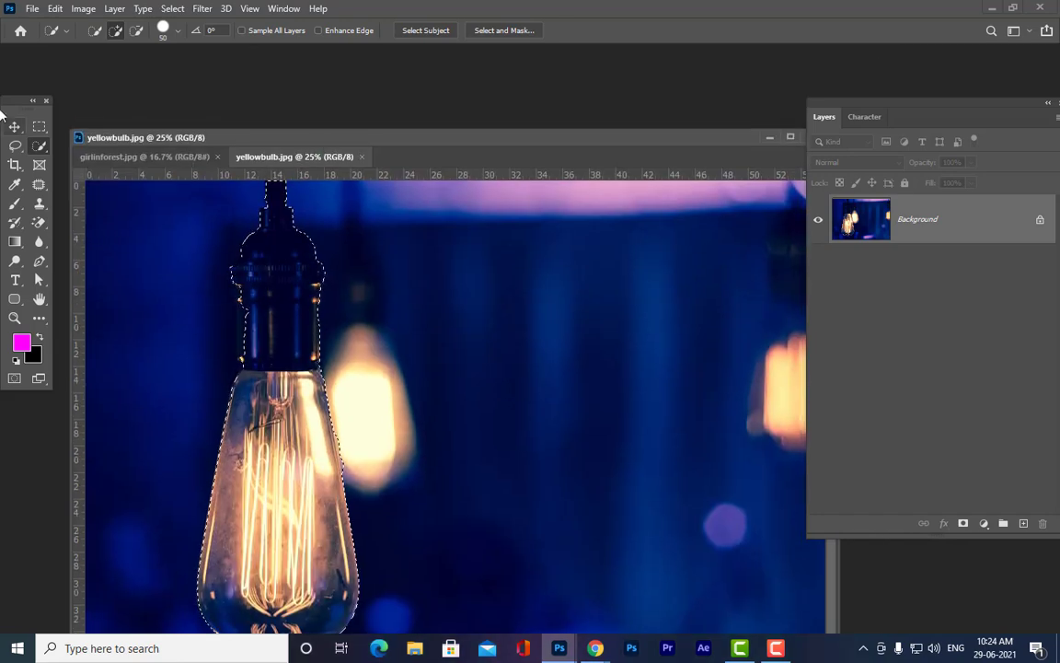
click(15, 126)
drag(249, 267, 412, 264)
drag(565, 375, 589, 235)
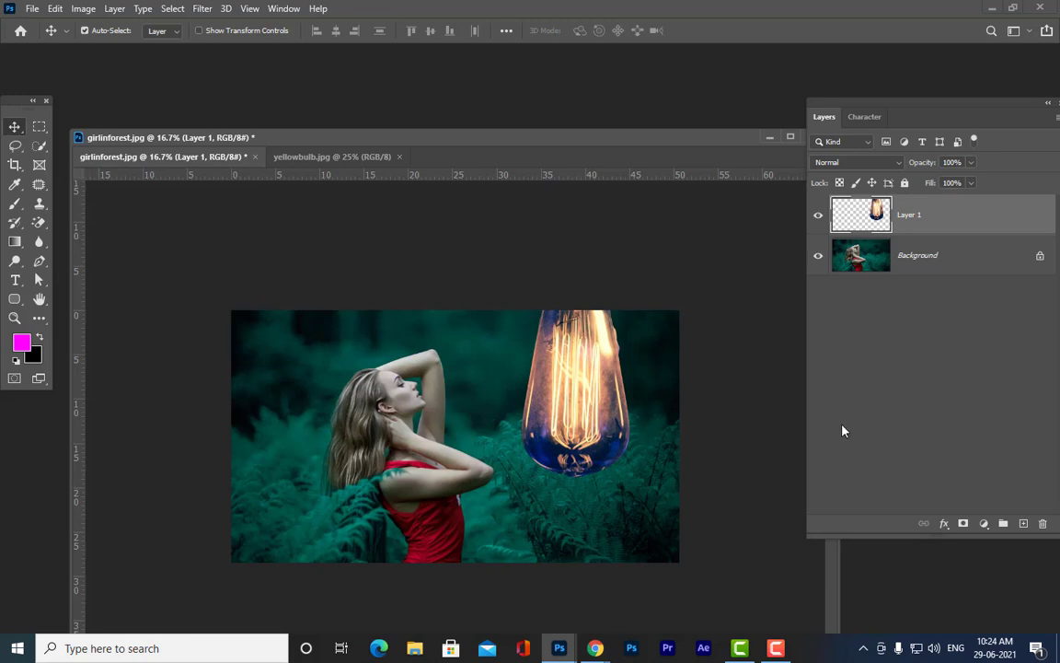
Scale the bulb layer proportionally to about 48% and position it hanging from the photo's upper edge beside the woman
drag(843, 99, 764, 85)
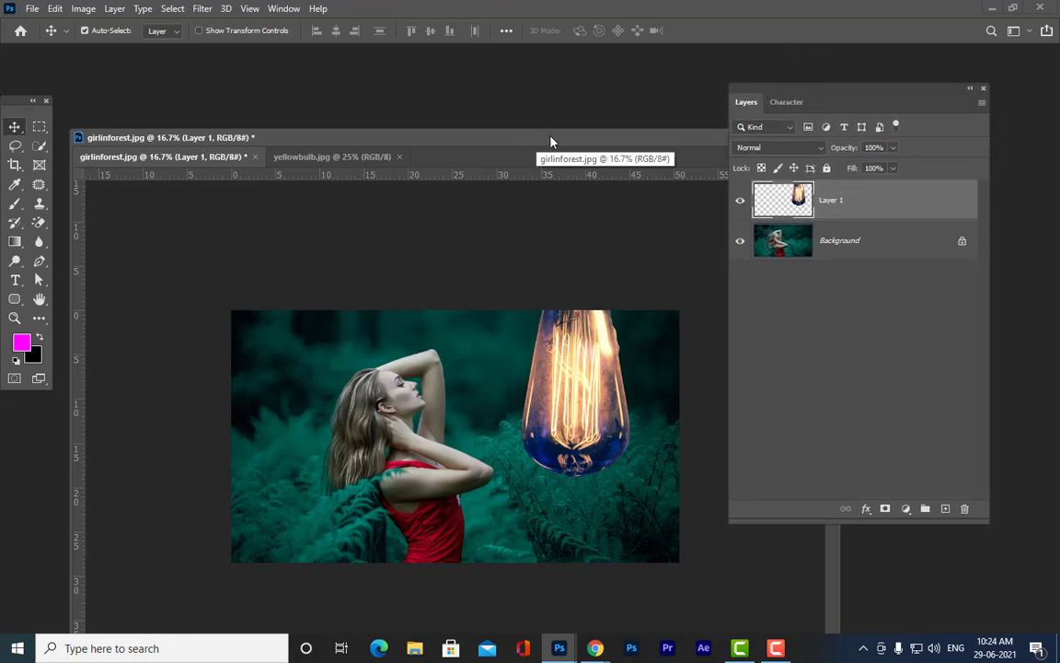
drag(554, 140, 569, 91)
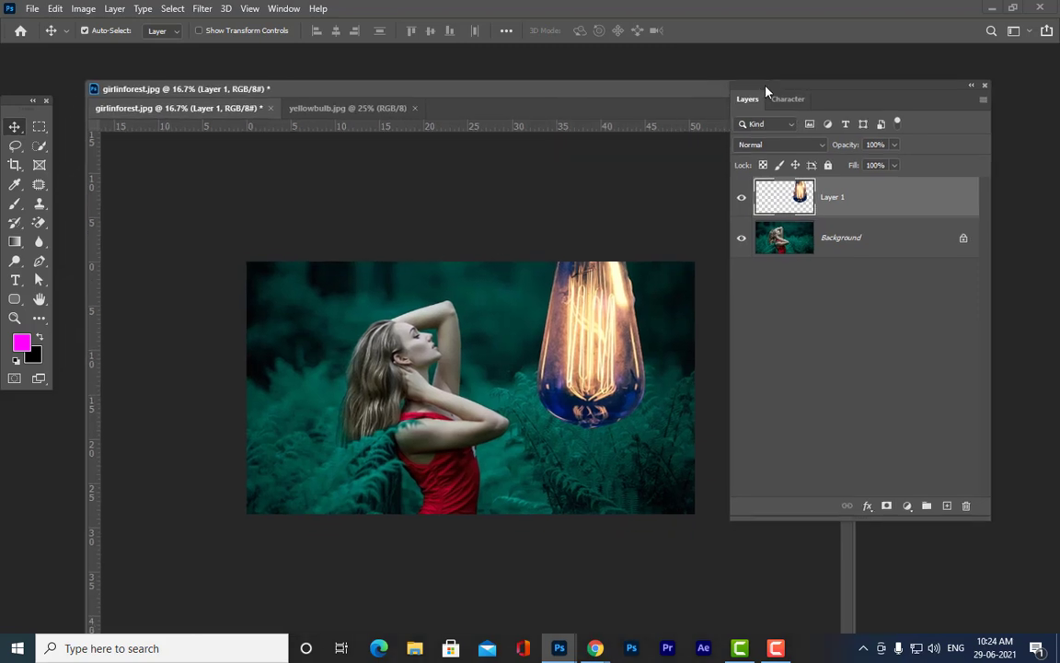
drag(766, 90, 794, 88)
drag(598, 350, 572, 394)
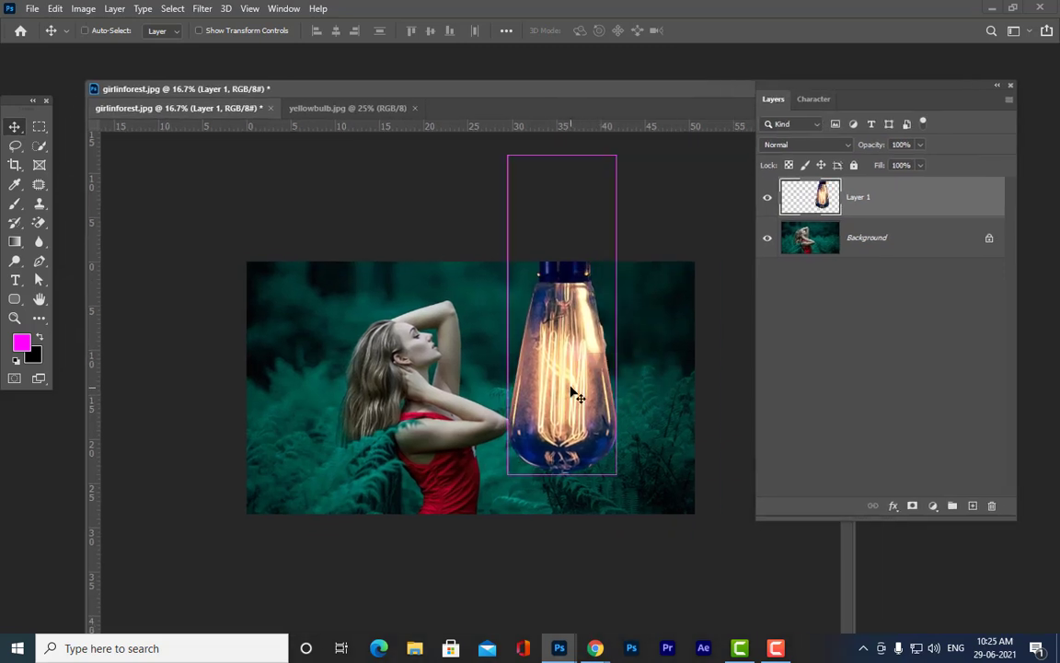
key(ctrl+t)
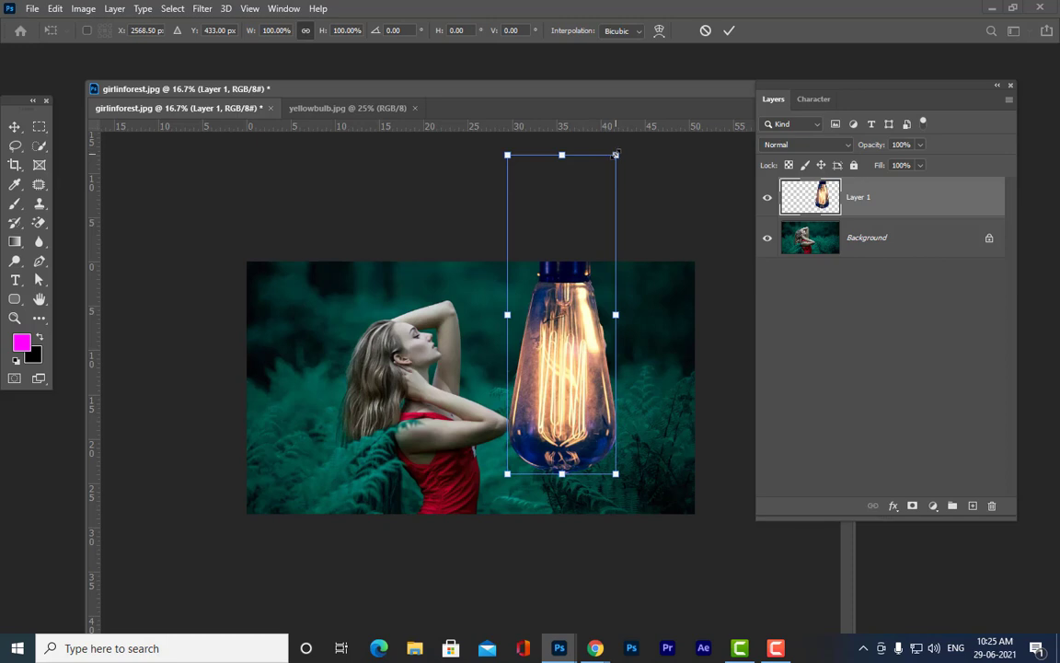
drag(616, 155, 569, 242)
mouse_move(565, 346)
mouse_down()
mouse_move(568, 374)
mouse_move(565, 357)
mouse_up()
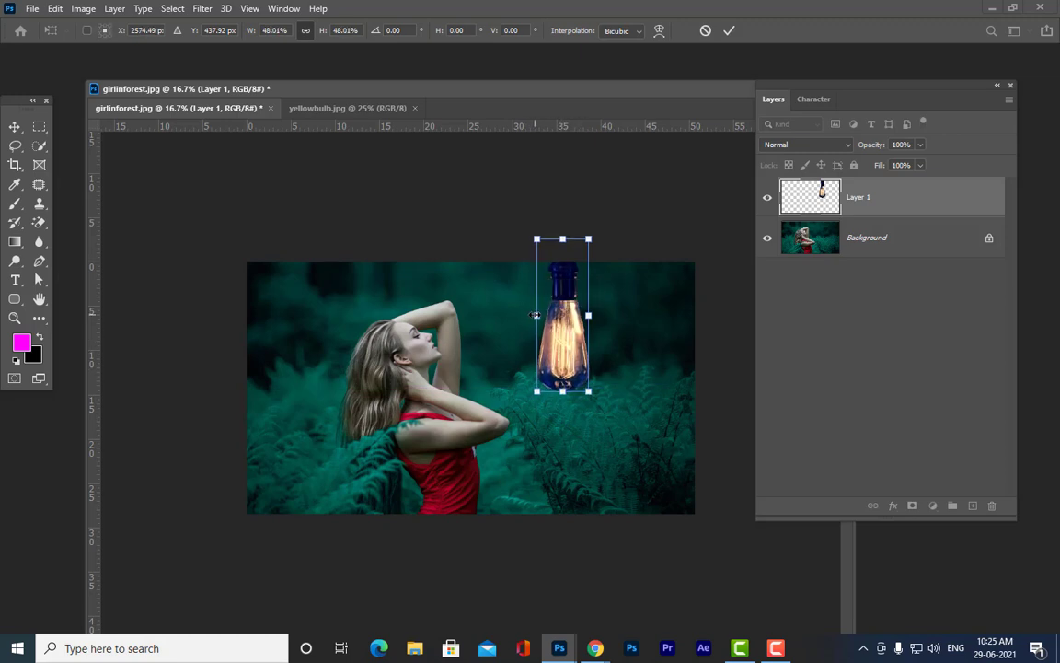
key(Return)
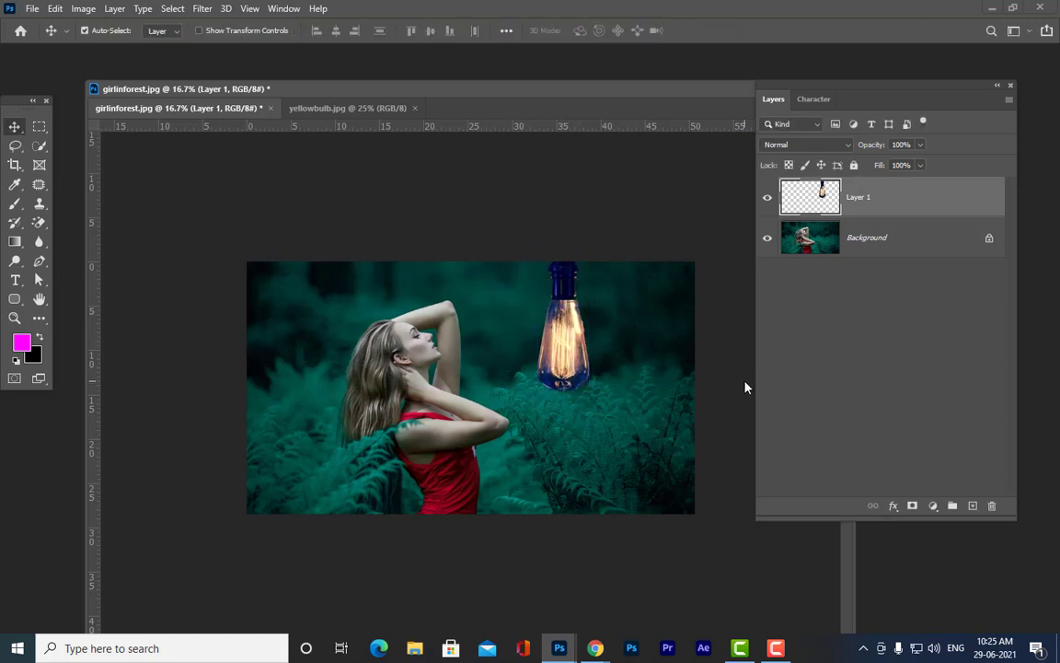
key(shift+Left)
key(shift+Left)
key(shift+Left)
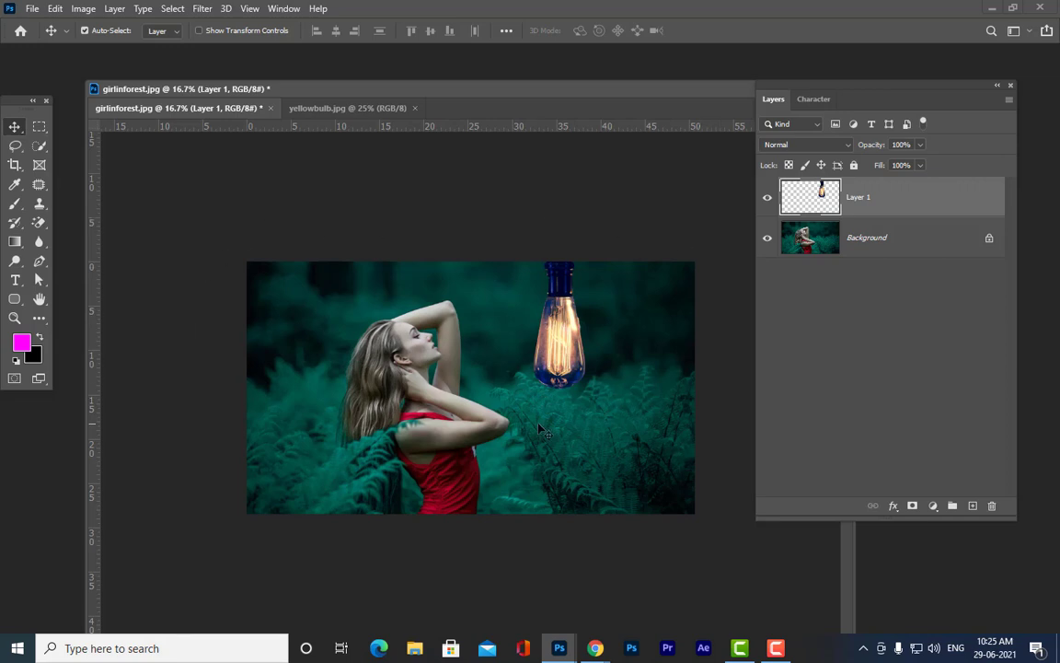
Unlock the Background layer so it becomes a regular layer, and leave its layer style settings untouched
click(990, 238)
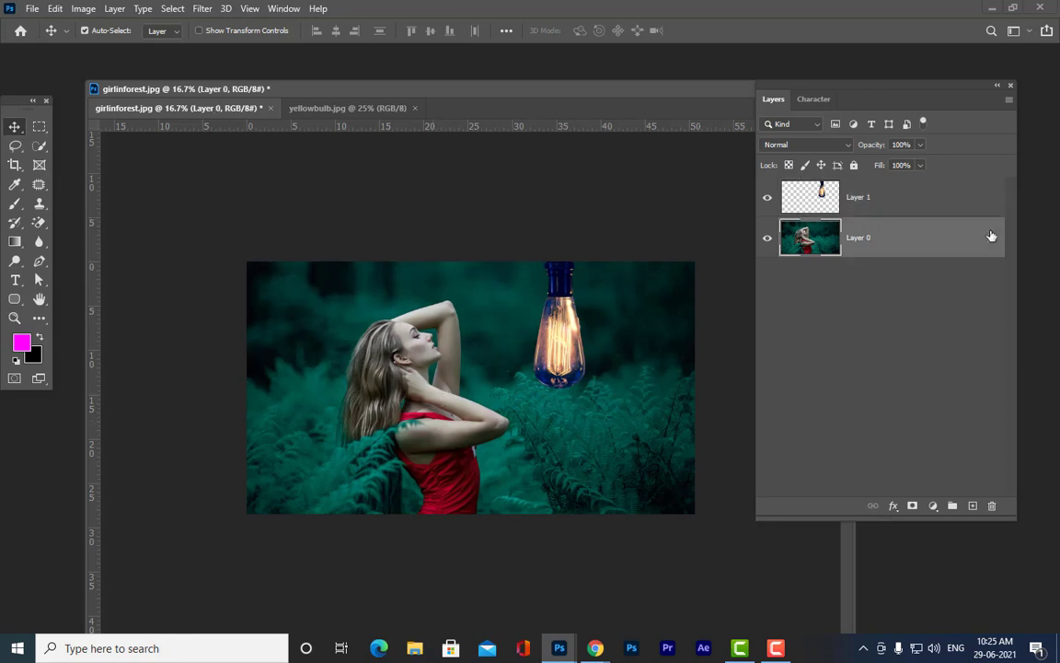
double_click(931, 232)
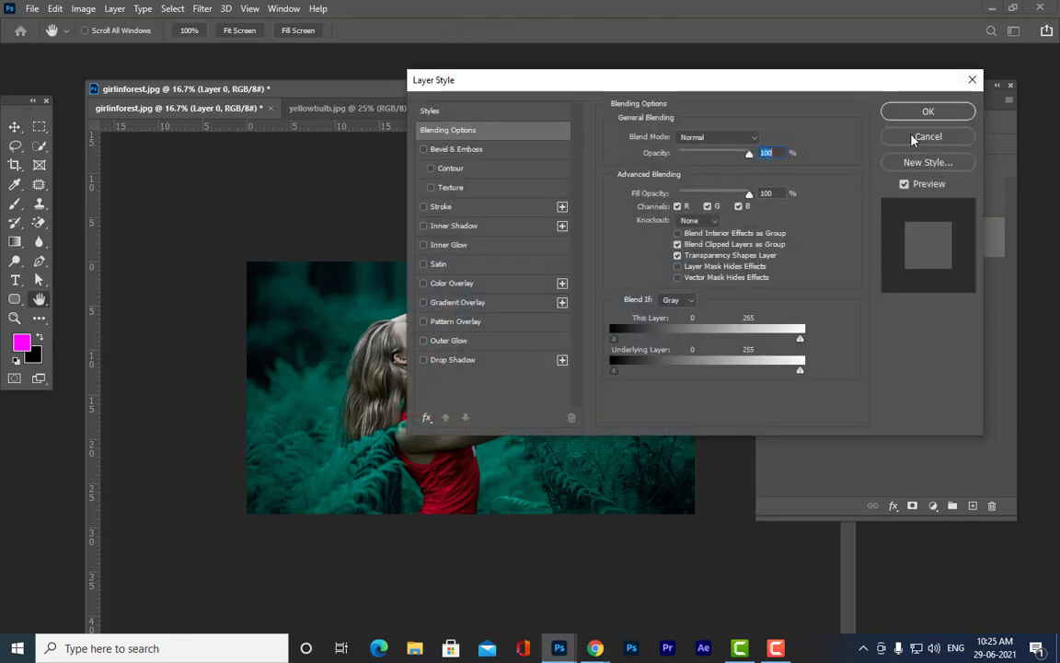
click(971, 80)
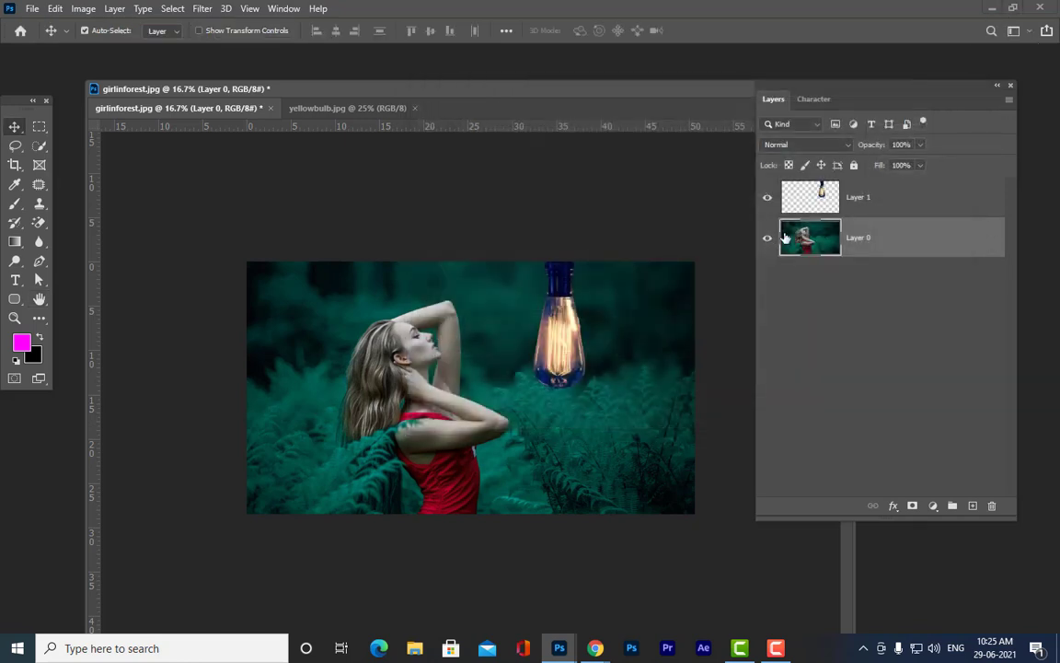
Switch to Notepad by opening the photoshop notes file from the desktop, find the bulb glow effect instructions and highlight their heading
click(991, 11)
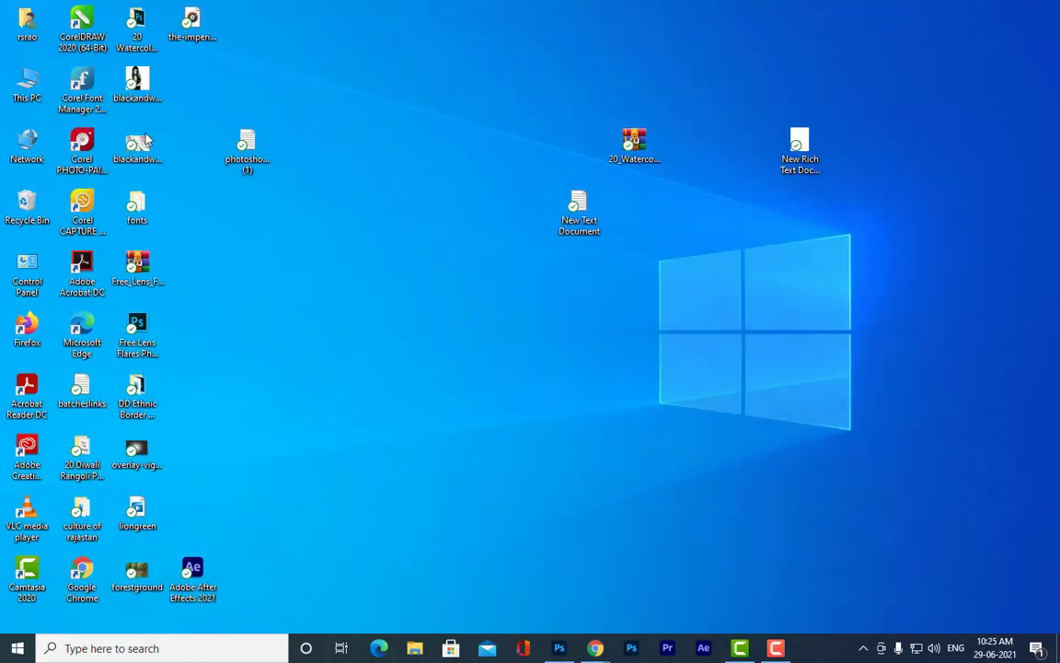
double_click(246, 141)
scroll(607, 247, down, 20)
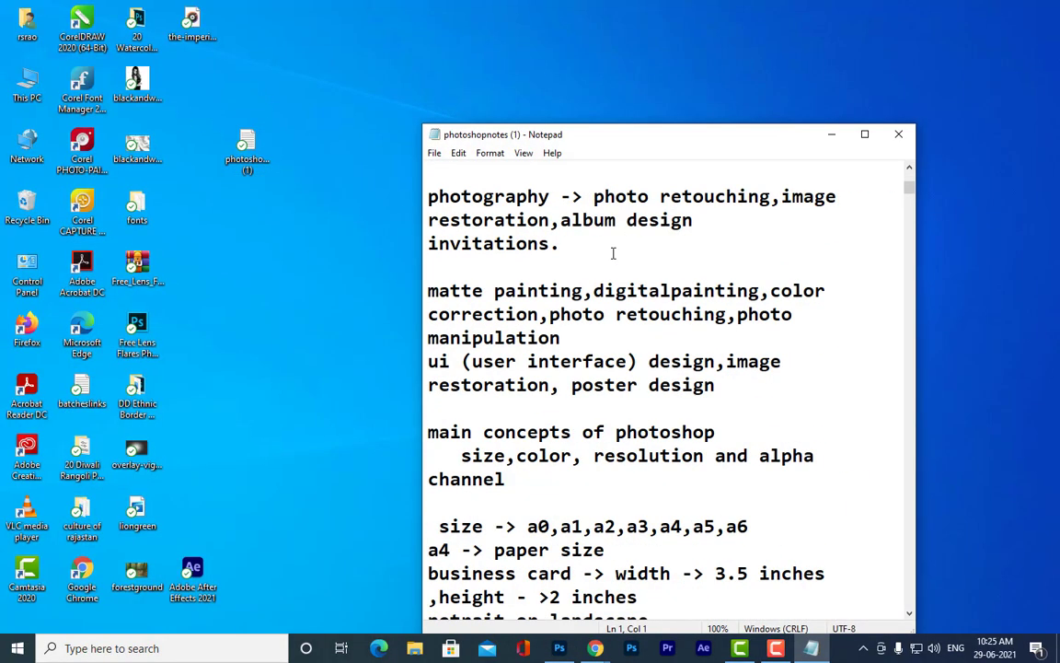
scroll(607, 246, down, 20)
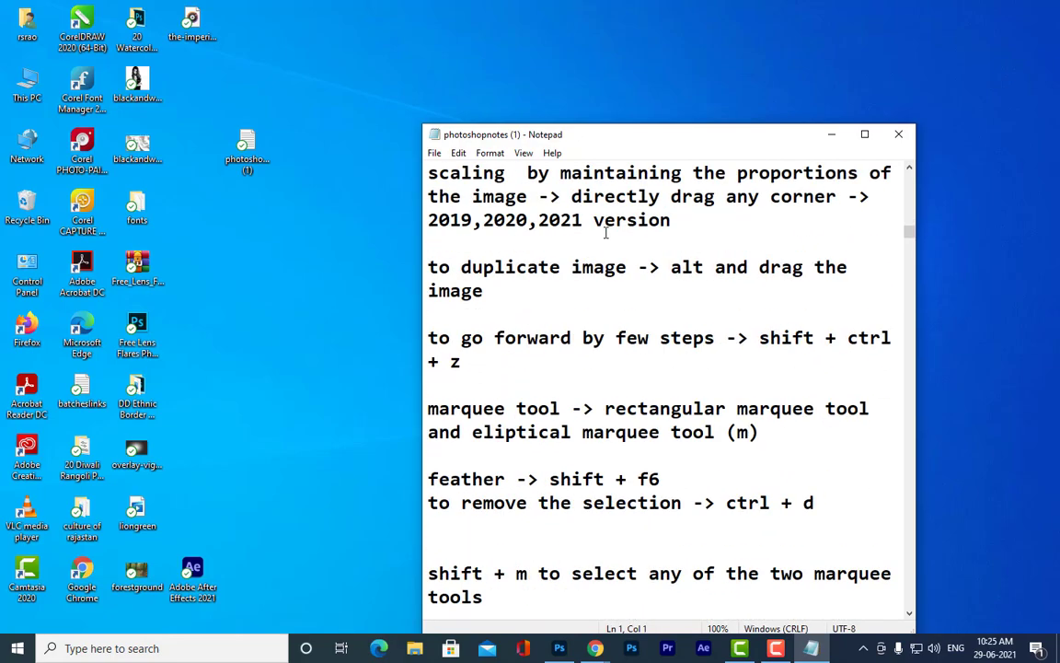
scroll(606, 230, down, 20)
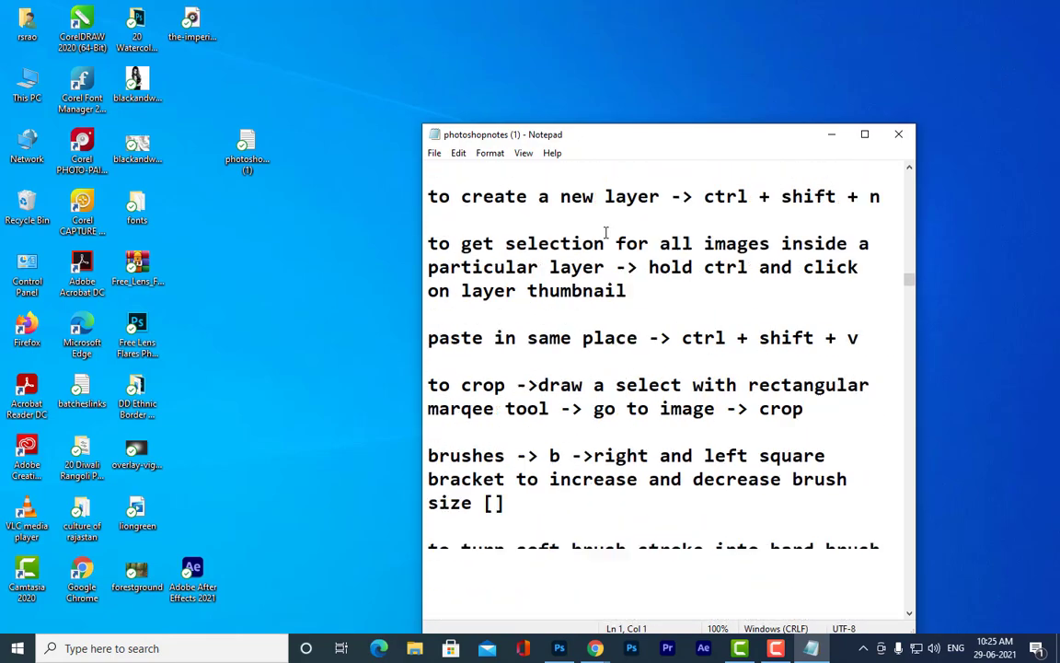
scroll(797, 385, down, 20)
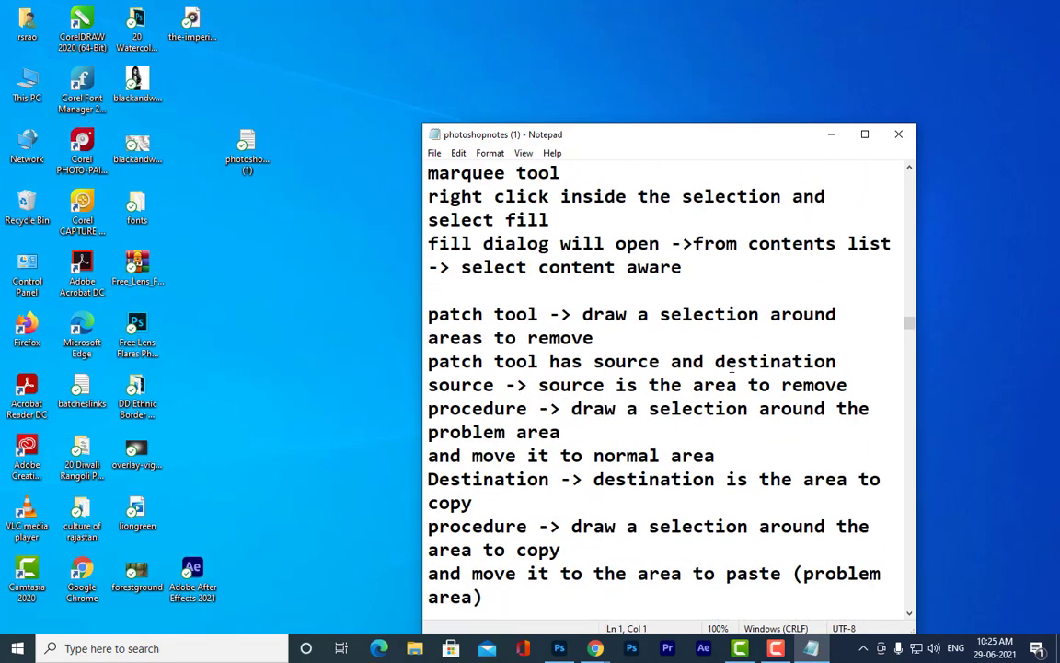
scroll(731, 366, down, 20)
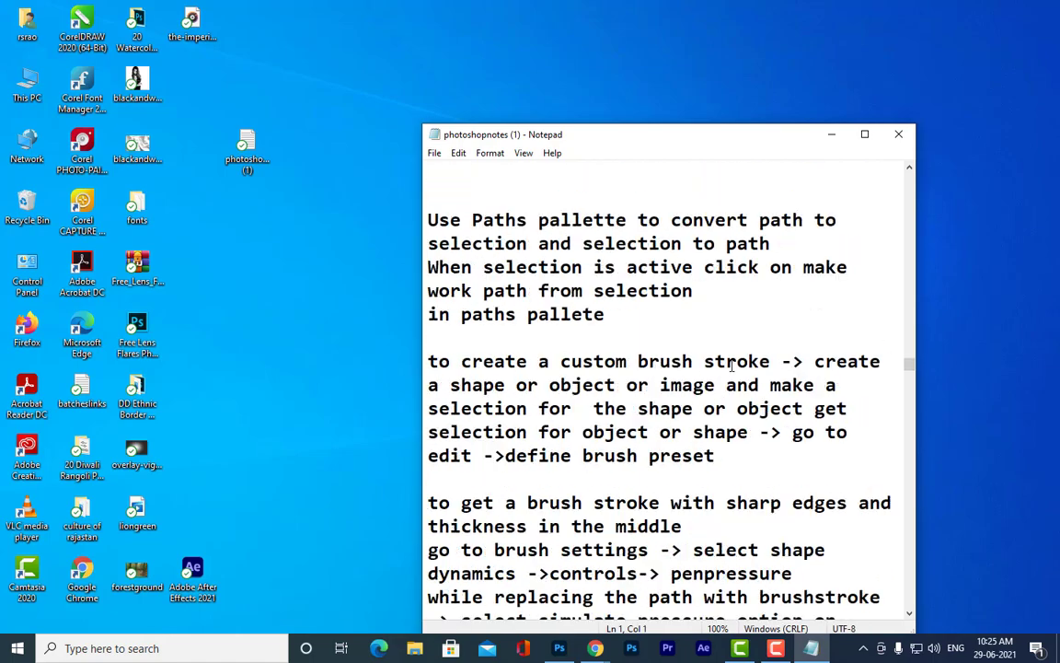
scroll(732, 366, down, 20)
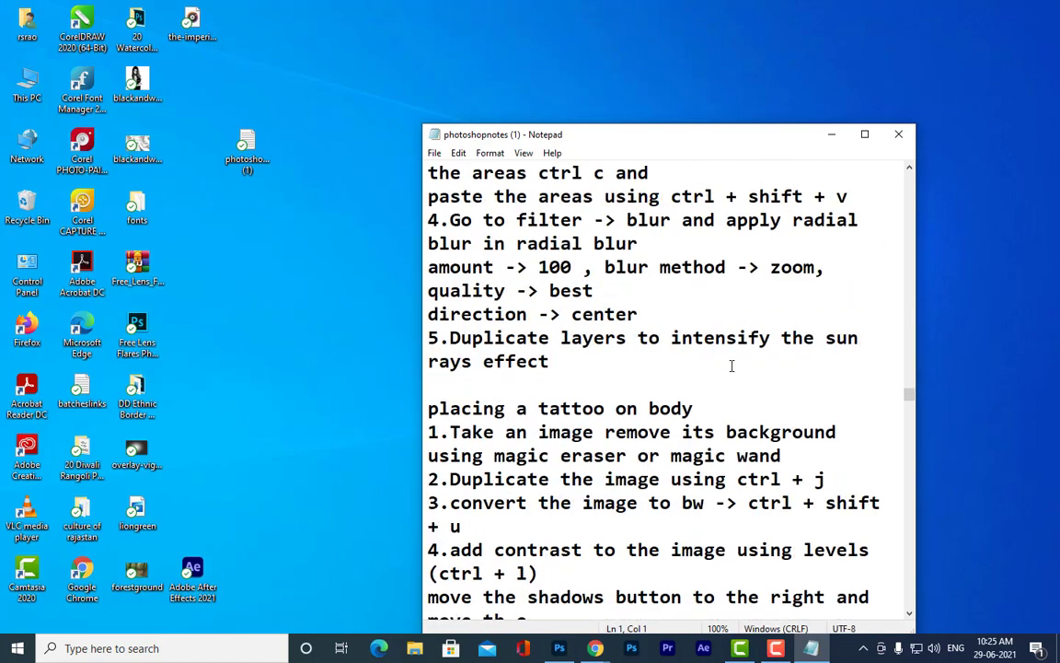
scroll(732, 366, down, 20)
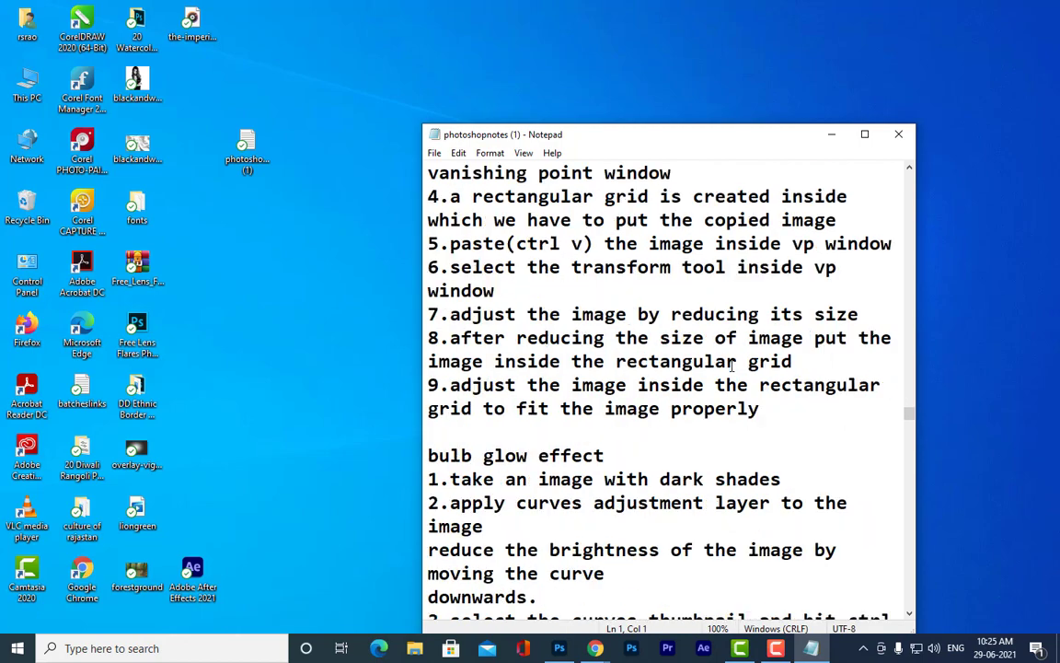
scroll(732, 367, up, 11)
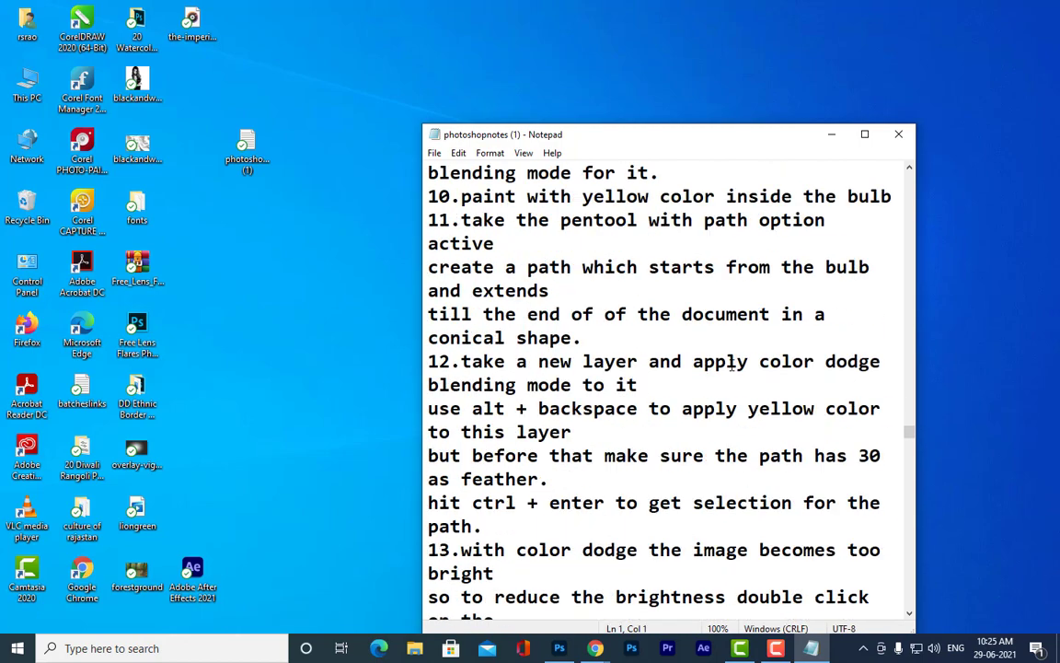
scroll(732, 366, up, 6)
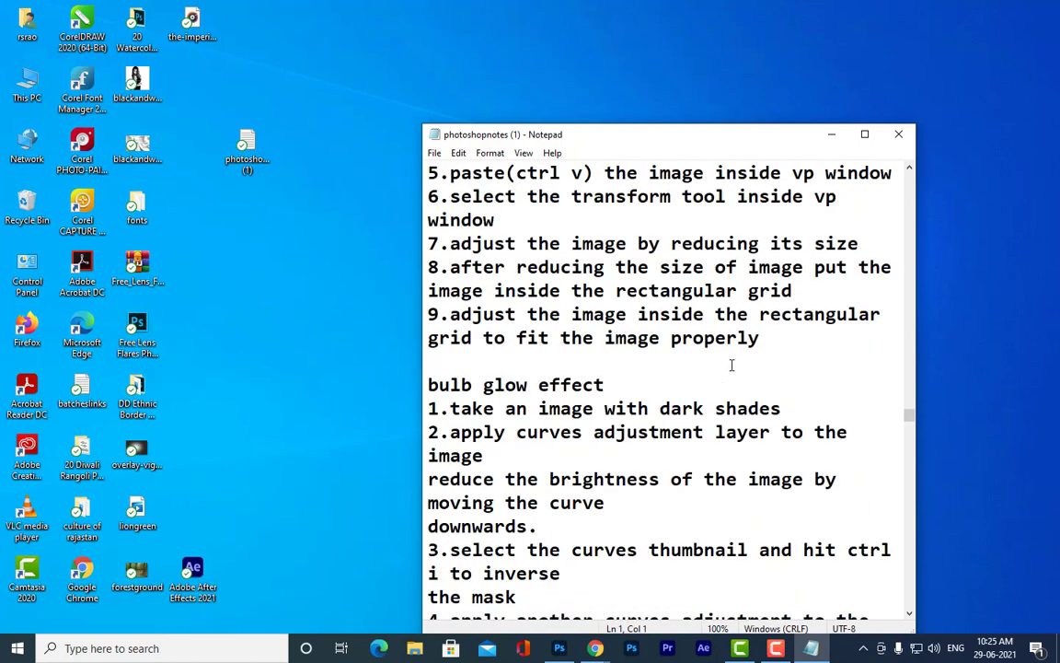
drag(620, 383, 428, 384)
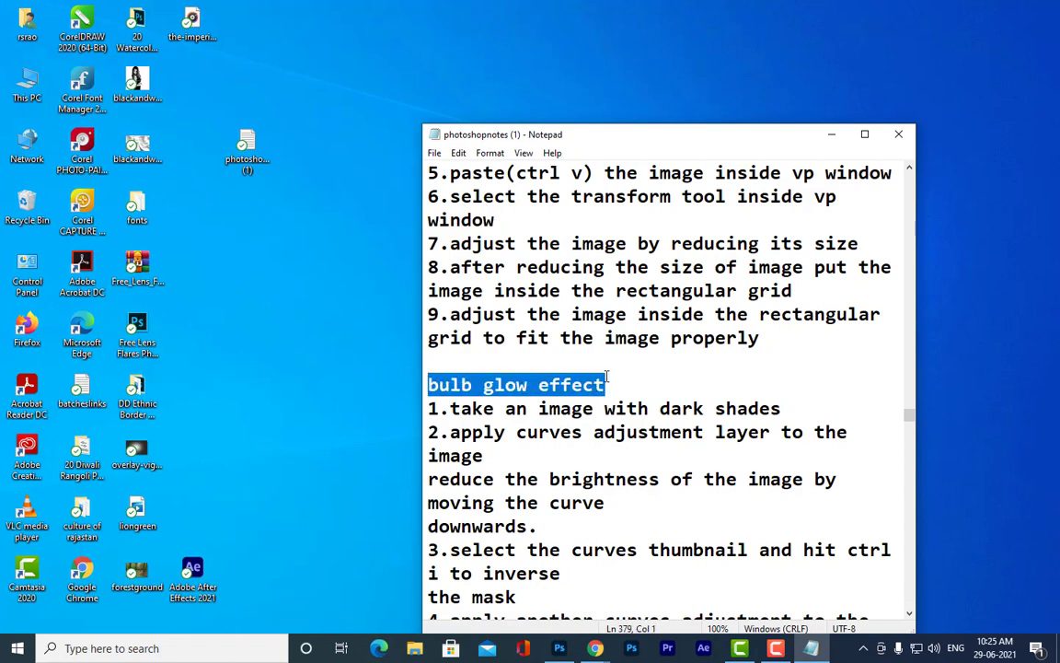
Minimize the photoshop notes and switch back to girlinforest.jpg in Photoshop, arranging its window and the layer list for editing
drag(610, 381, 428, 385)
click(831, 134)
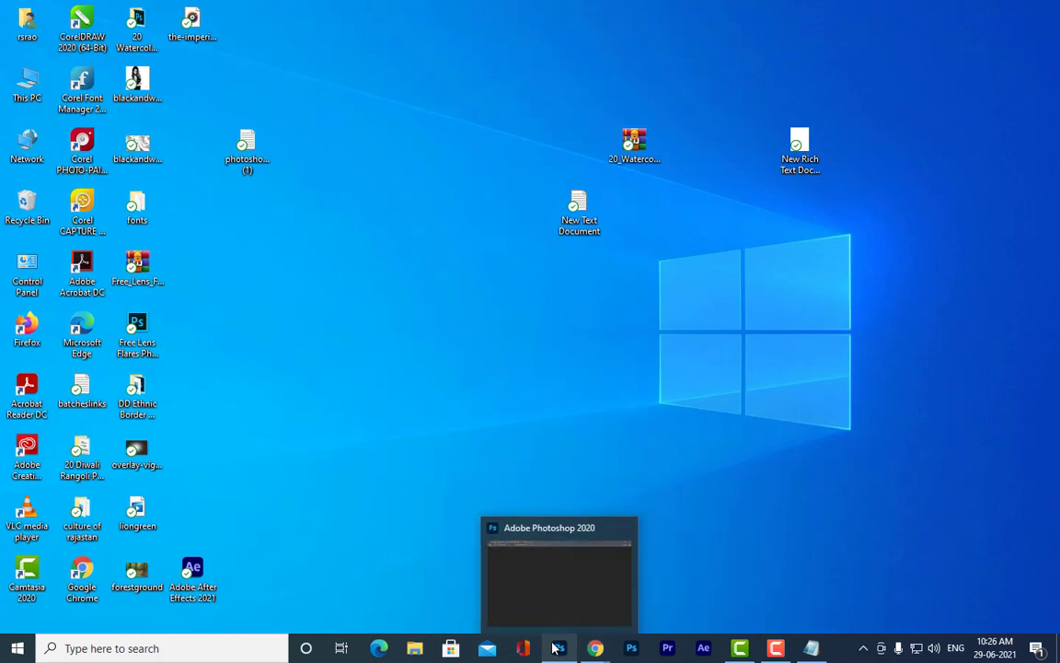
click(552, 600)
drag(506, 90, 504, 88)
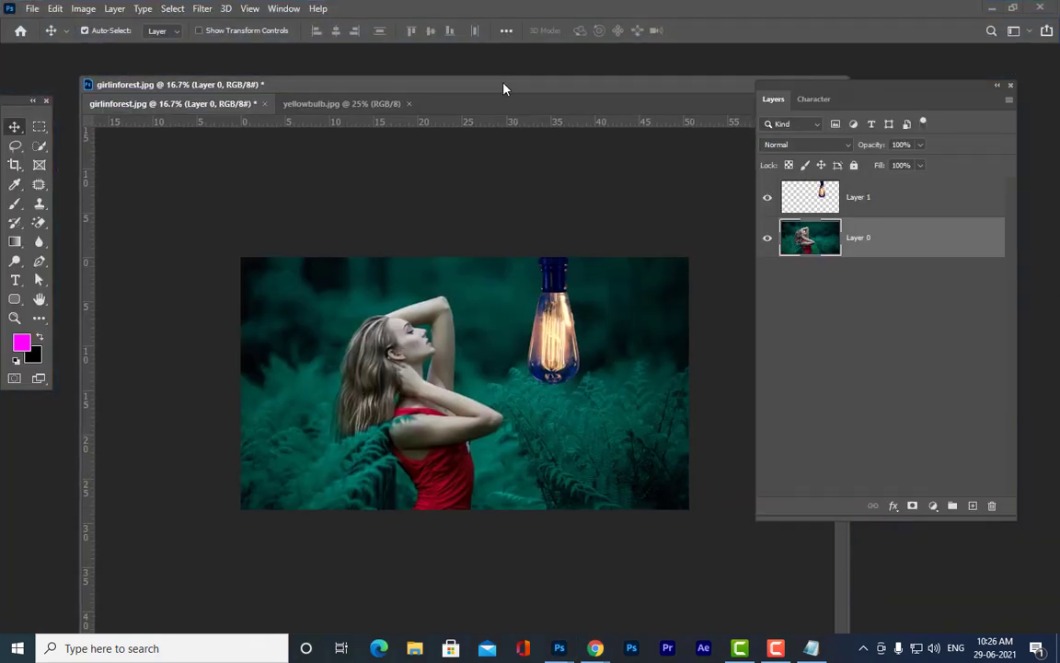
drag(828, 93, 828, 78)
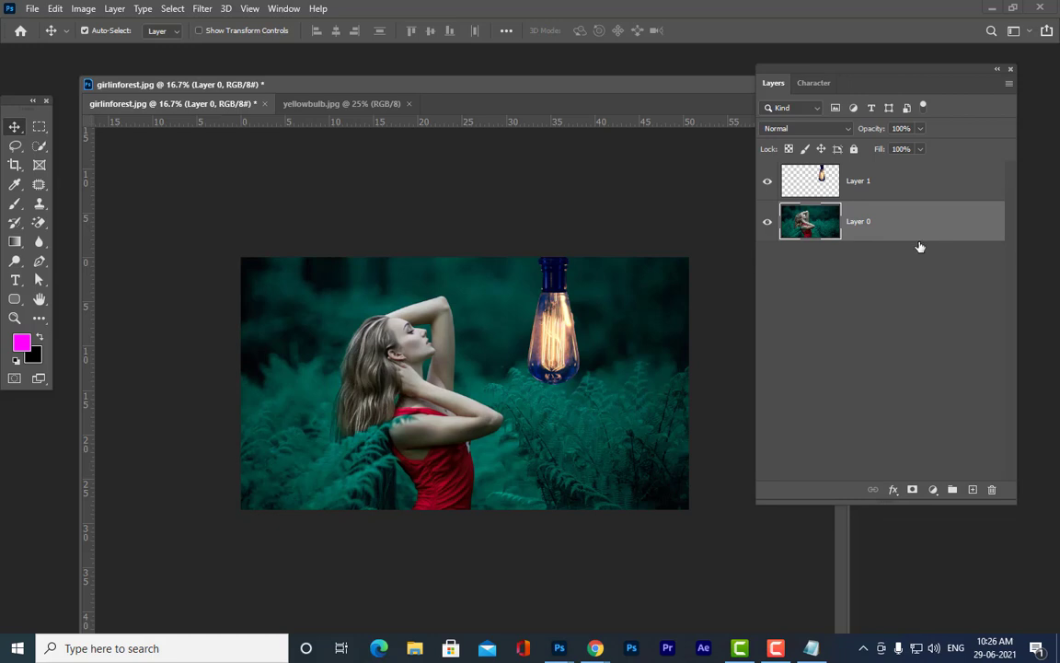
Add a Curves adjustment directly above the forest photo layer and pull the RGB curve's midpoint downward to darken the photo
click(933, 489)
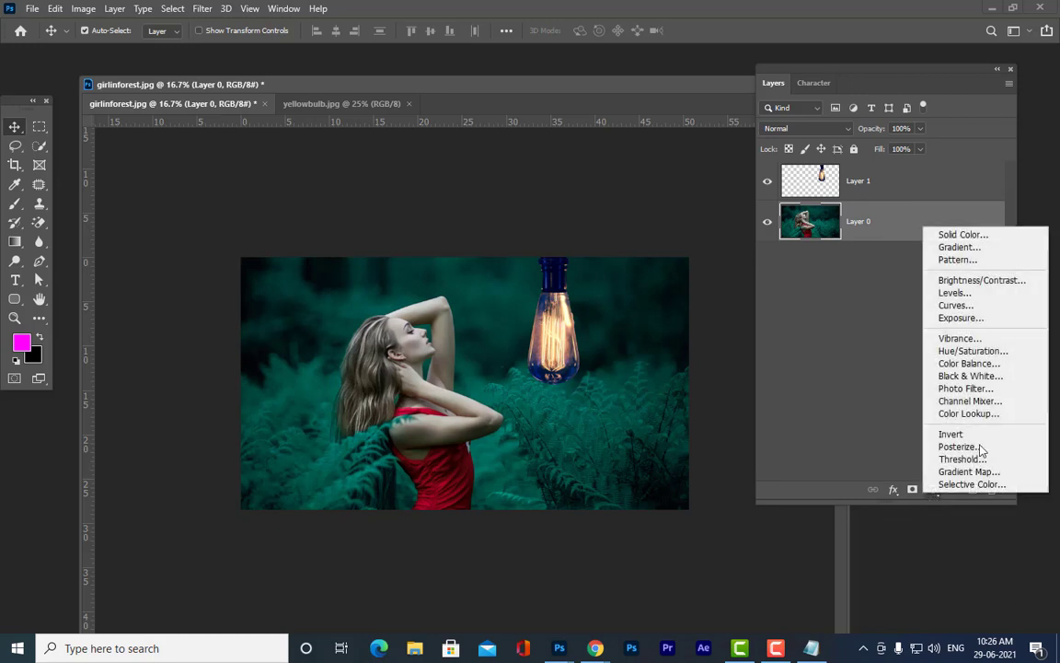
click(958, 310)
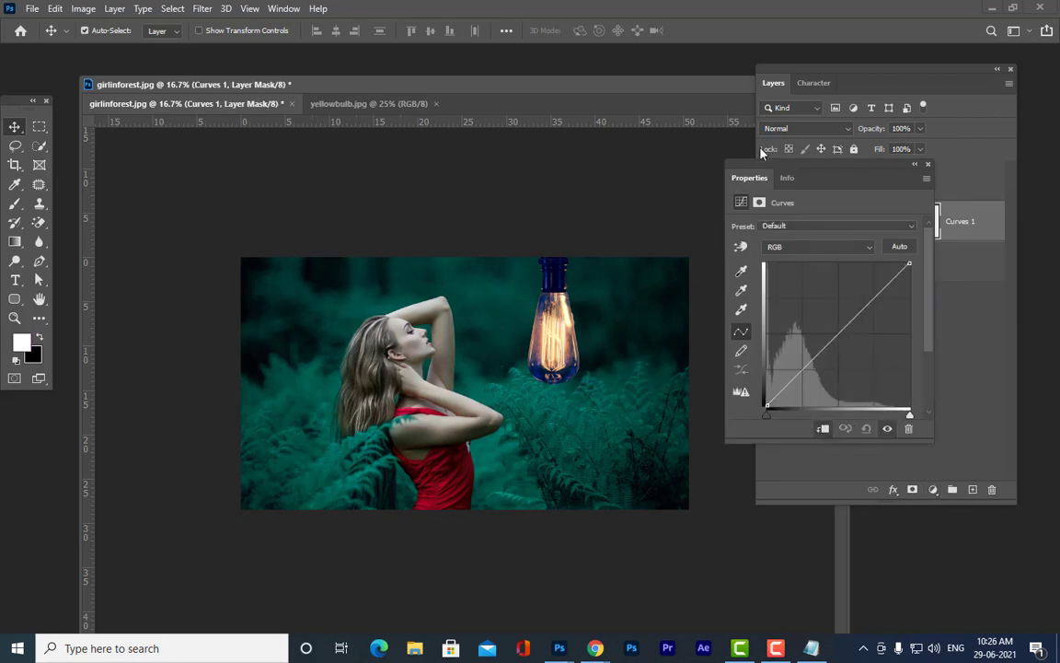
drag(800, 177, 753, 71)
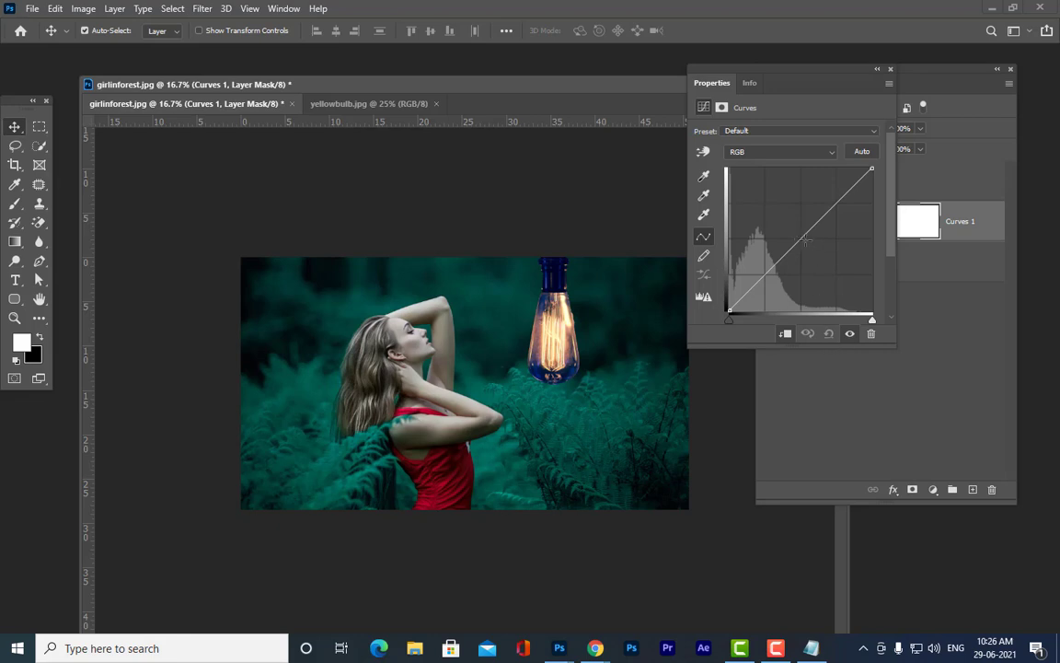
click(802, 237)
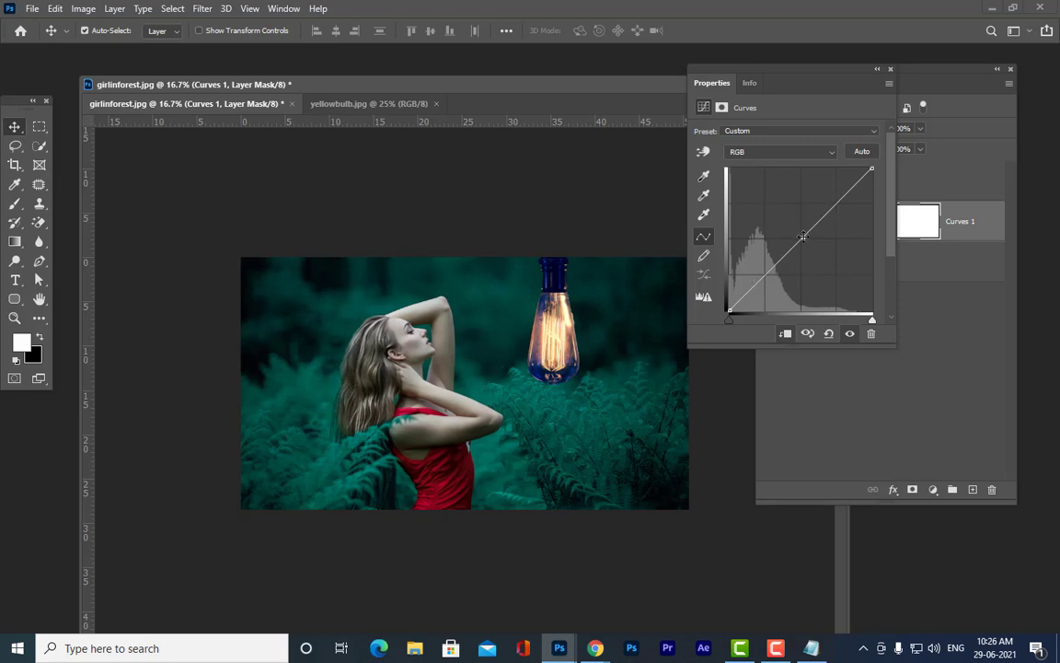
drag(803, 238, 821, 255)
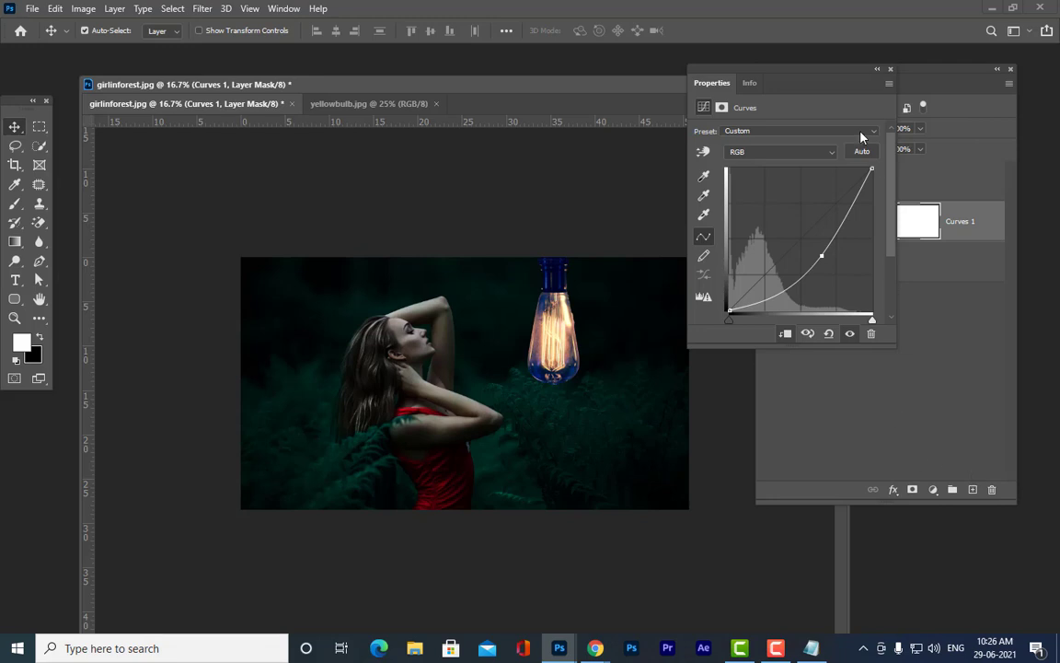
Close the curve settings and invert the darkening Curves layer's mask to black
drag(816, 75, 781, 75)
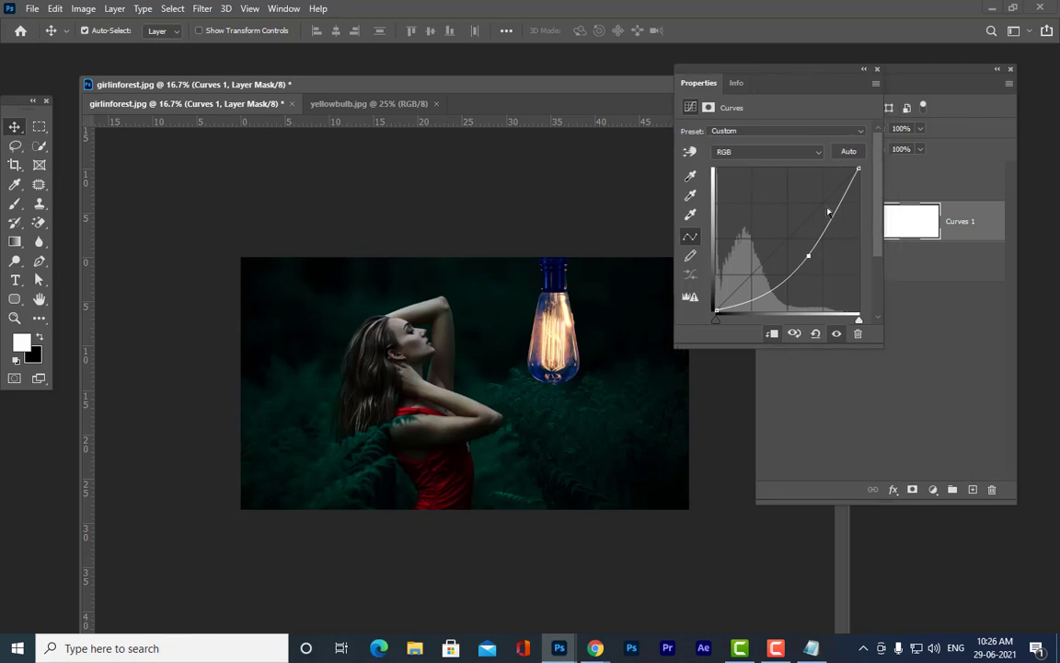
click(878, 70)
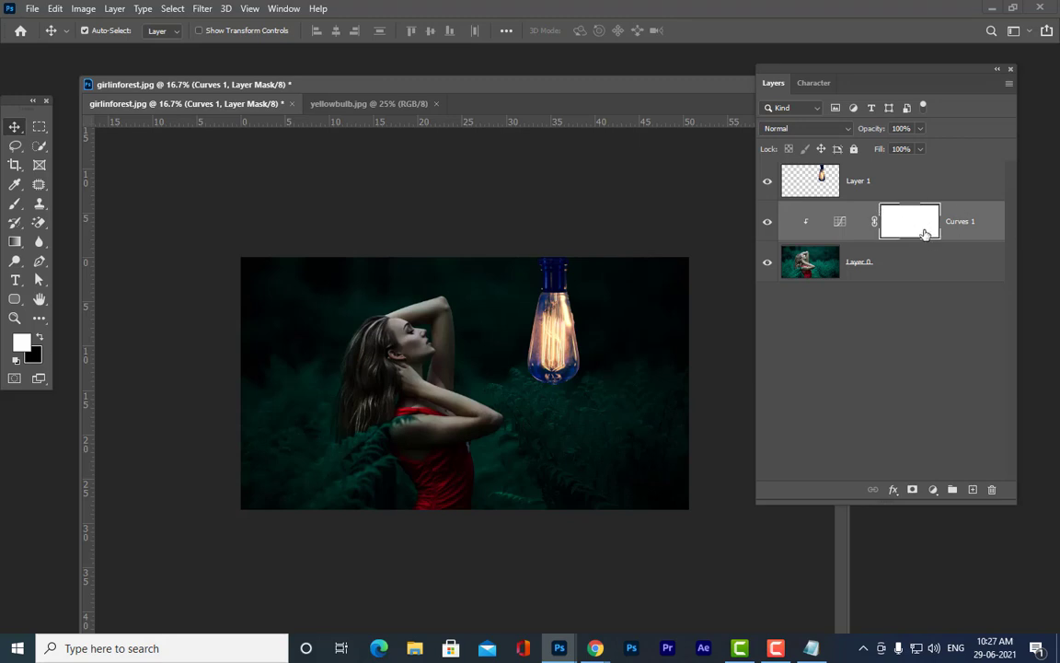
key(ctrl+i)
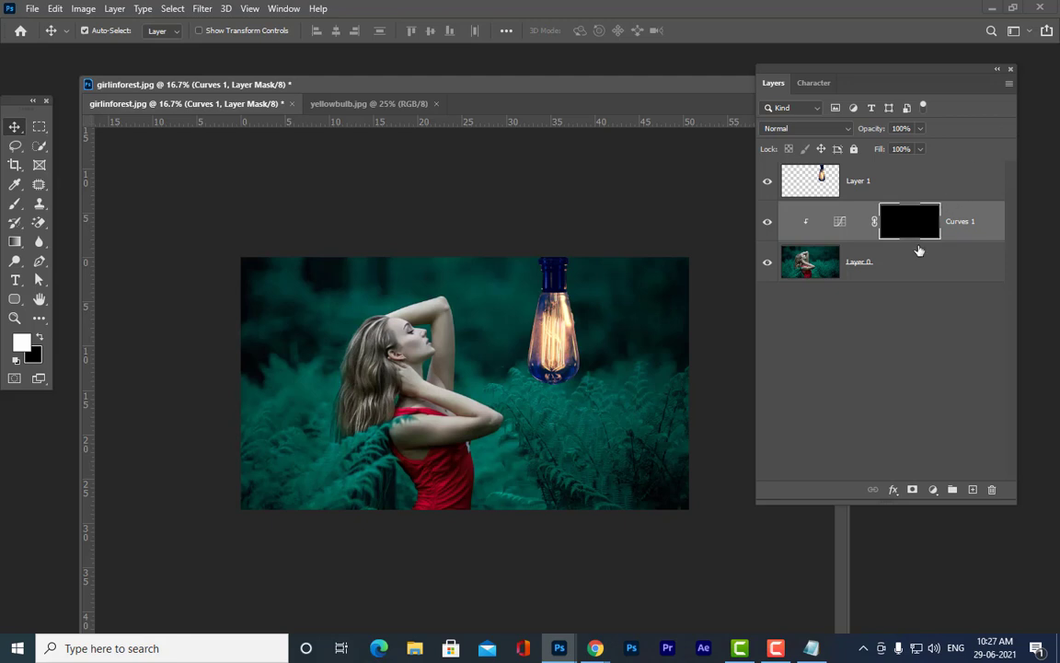
Add a second Curves adjustment directly above the forest photo layer and place a midpoint on its RGB curve
click(918, 256)
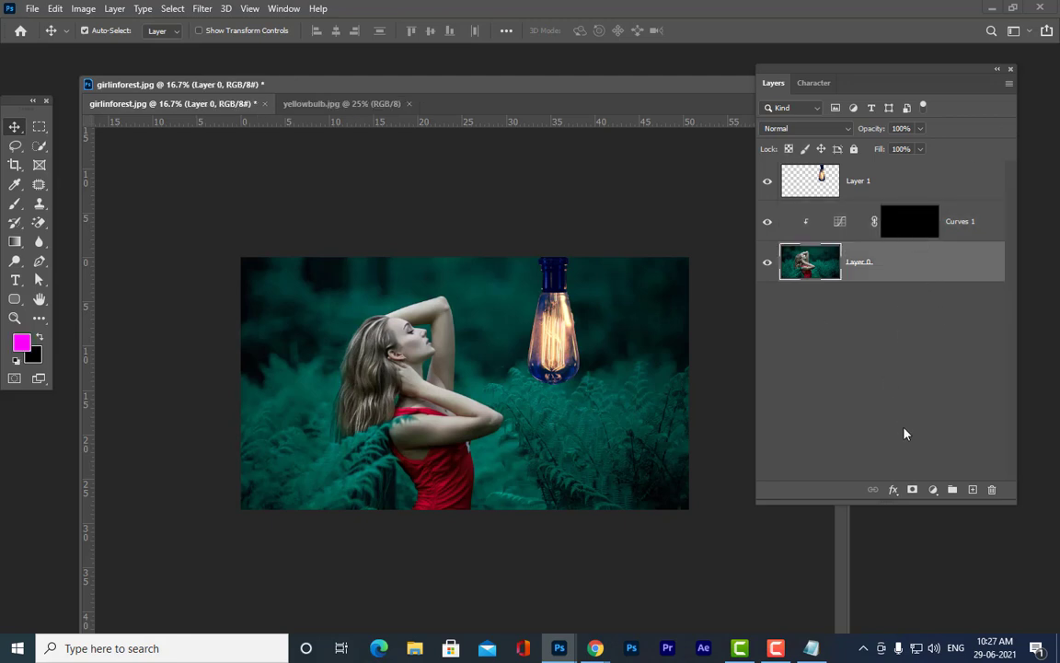
click(933, 491)
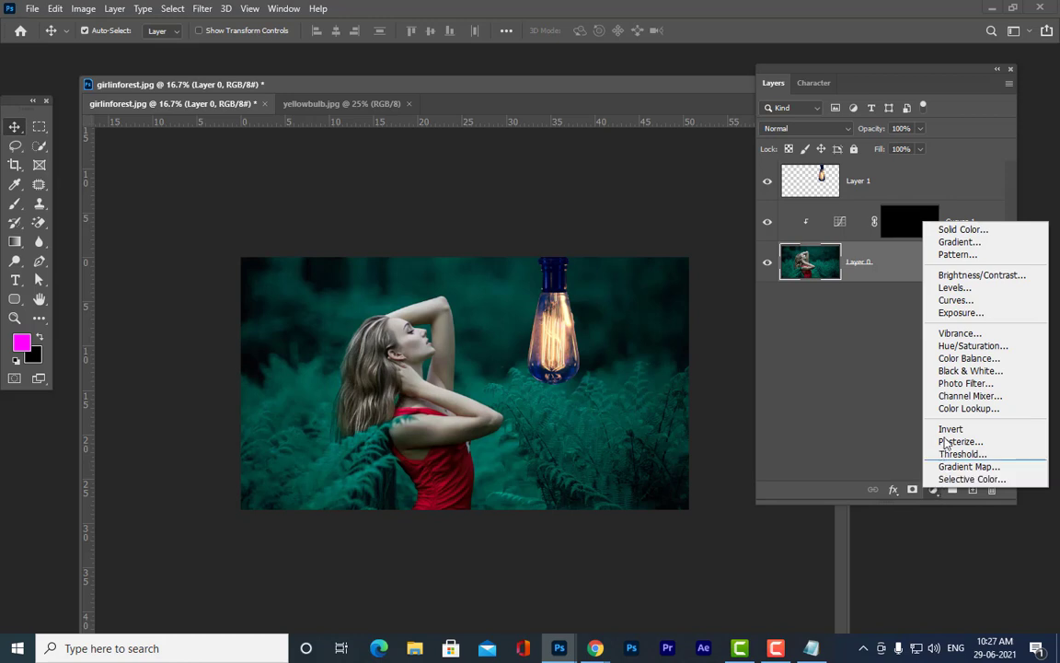
click(972, 307)
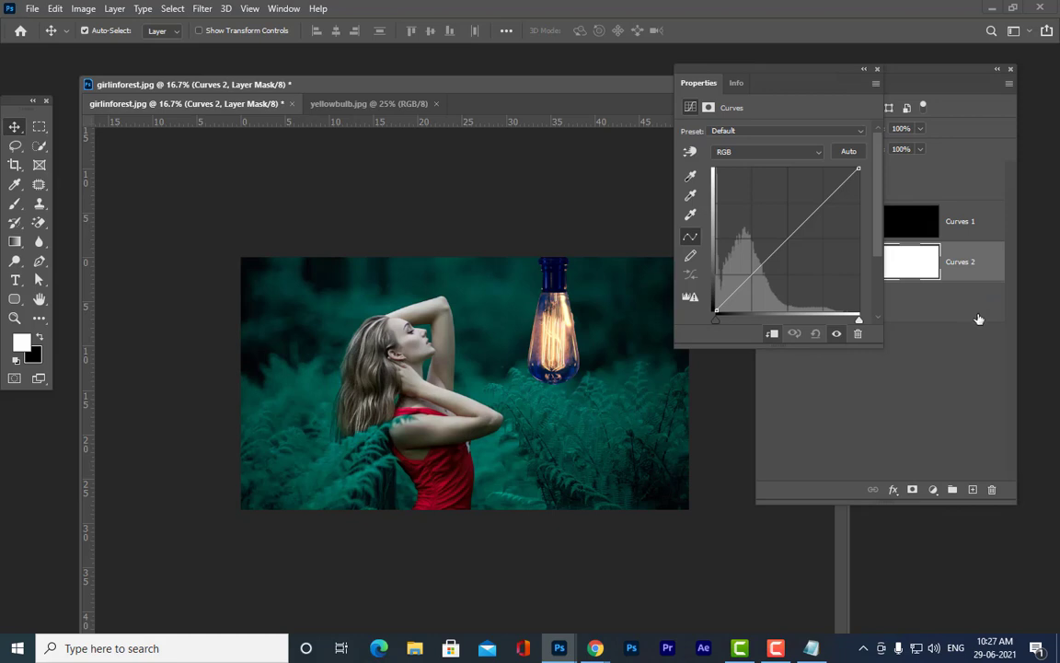
drag(711, 70, 678, 73)
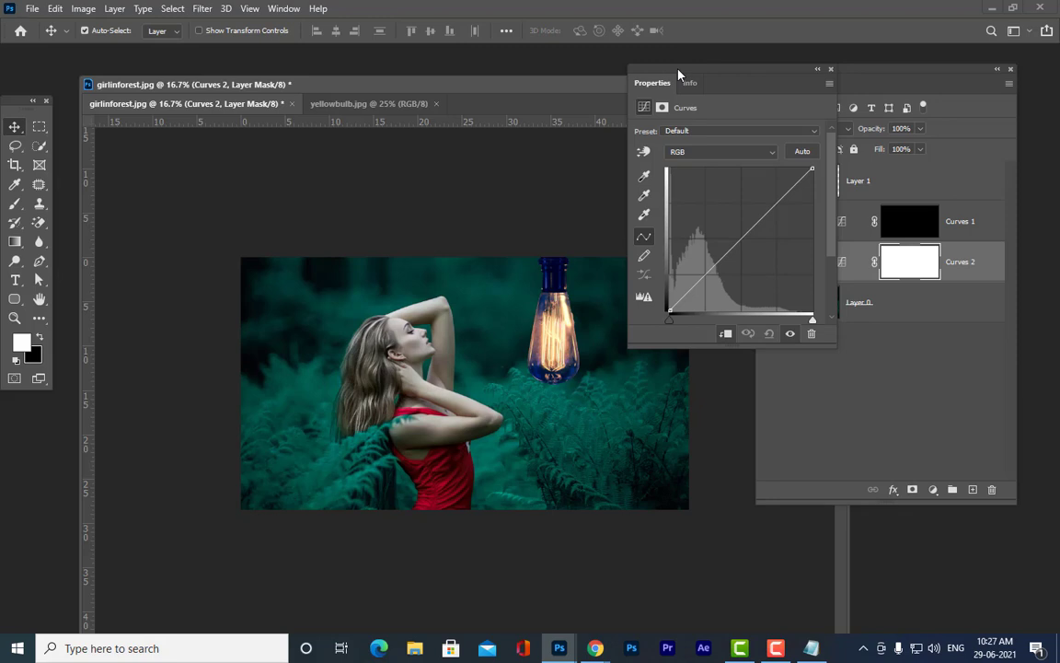
click(747, 233)
mouse_move(747, 234)
mouse_down()
mouse_move(733, 221)
mouse_move(760, 264)
mouse_move(741, 237)
mouse_up()
drag(685, 69, 717, 69)
Pull the second Curves layer's Blue channel strongly downward for a yellow tint and invert its mask to black
click(737, 153)
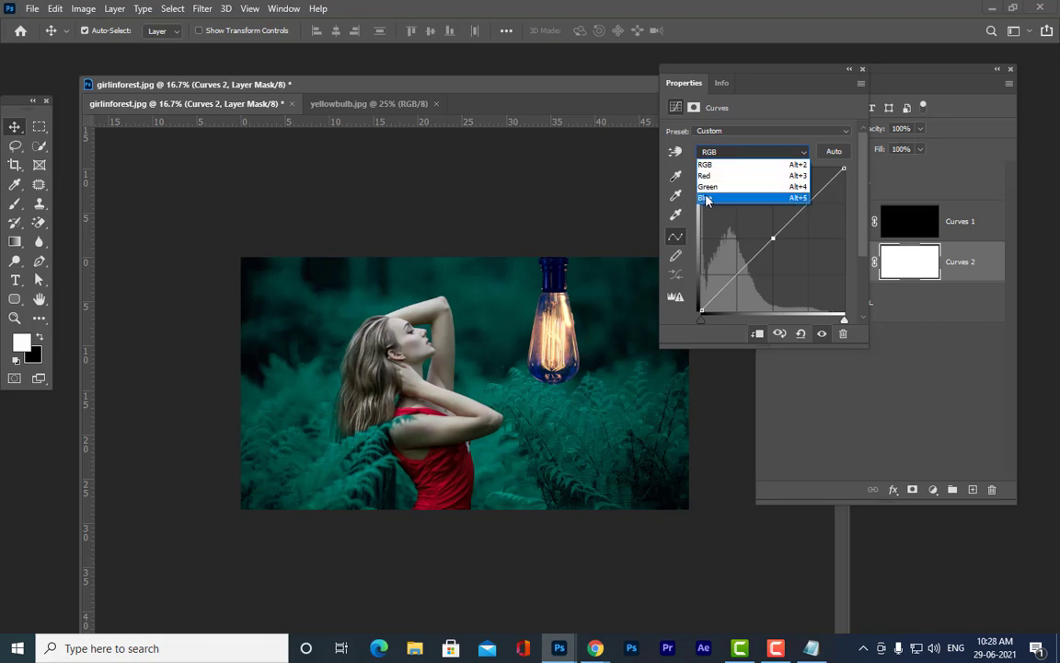
click(706, 198)
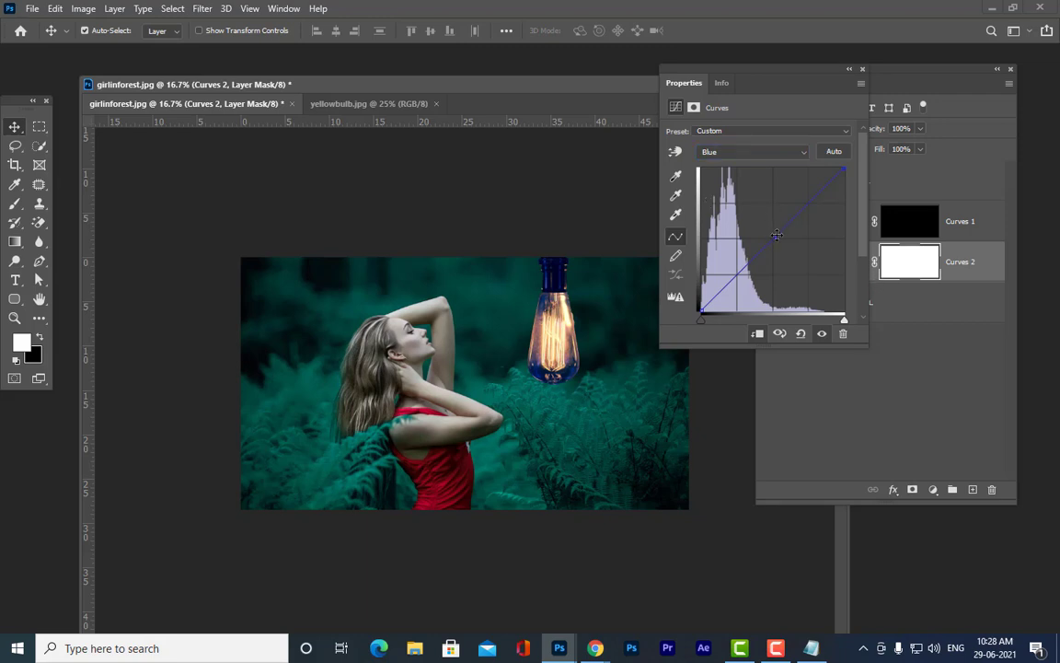
drag(776, 236, 805, 271)
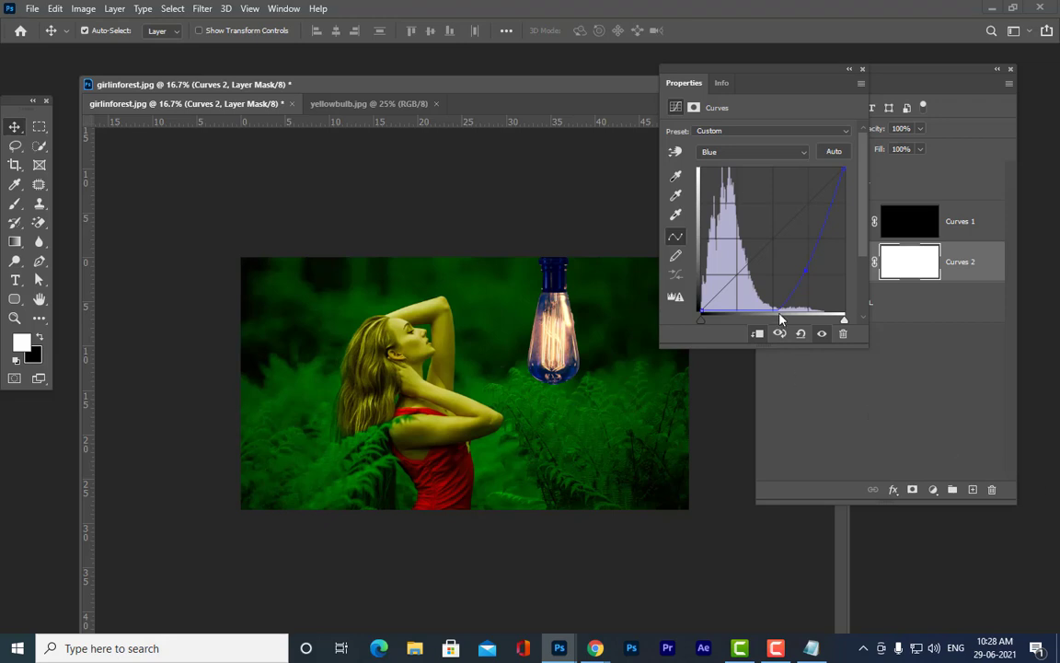
mouse_move(810, 272)
mouse_down()
mouse_move(821, 277)
mouse_move(812, 275)
mouse_up()
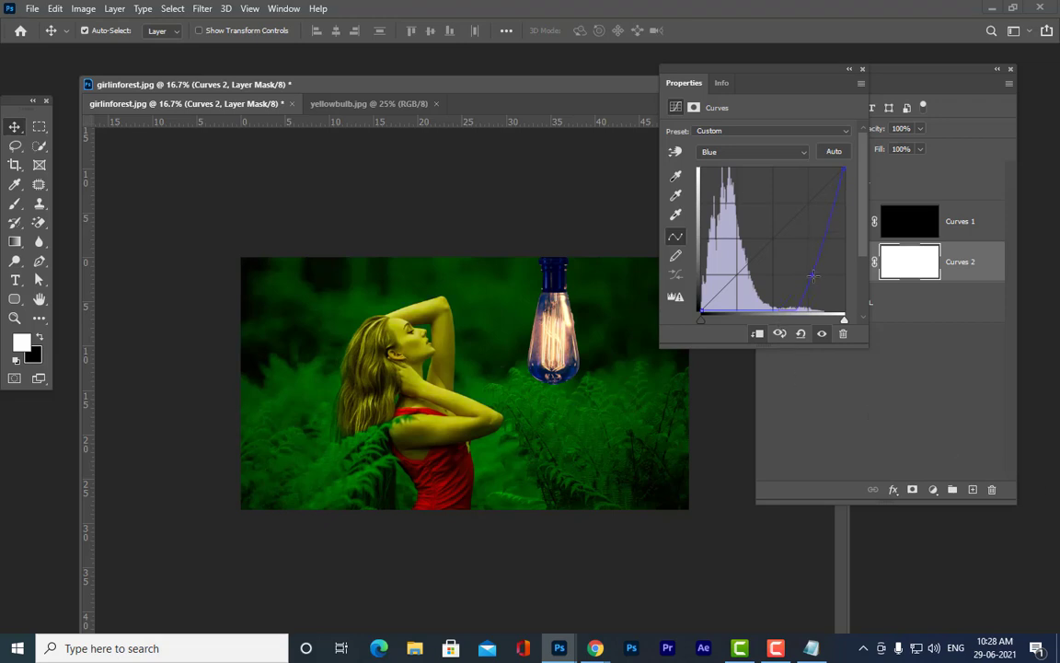
click(862, 70)
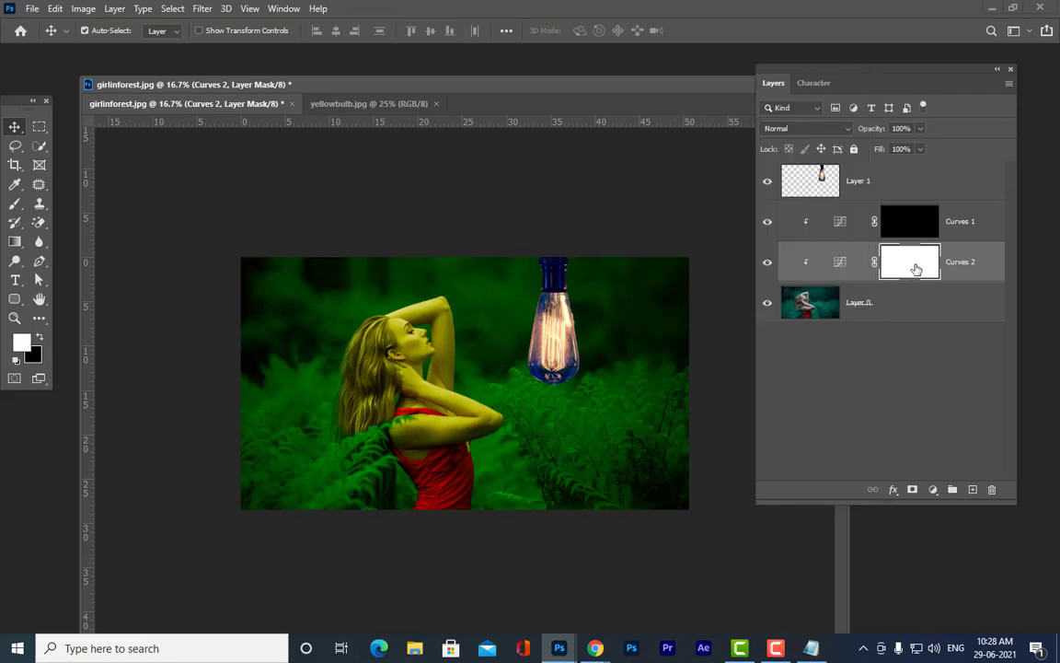
key(ctrl+i)
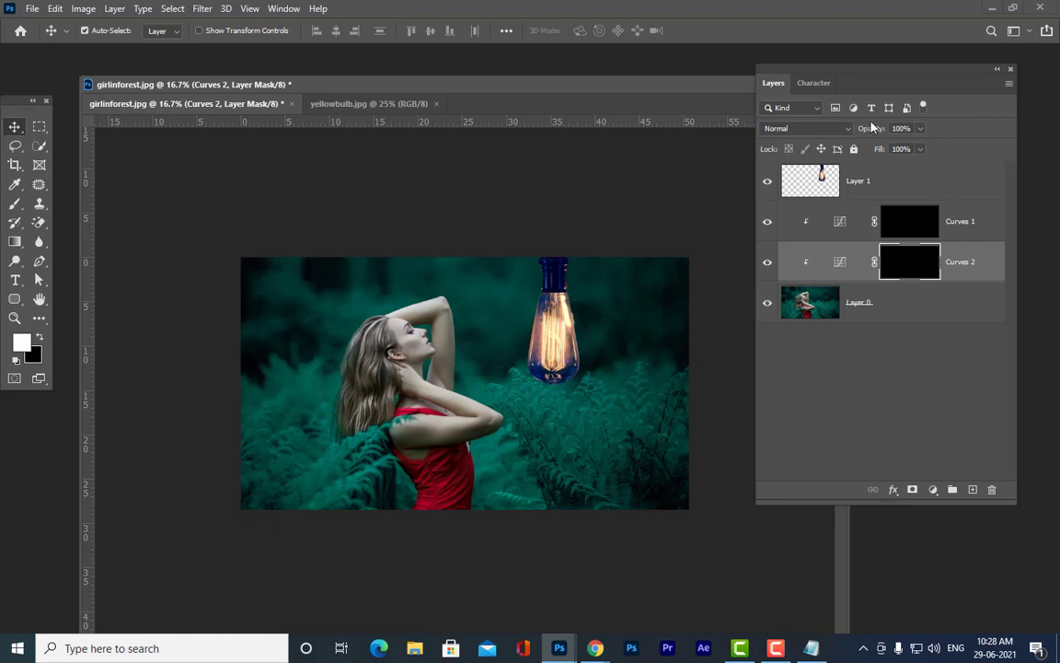
Rename the upper Curves layer to darkness and the lower one to yellowcoloring
click(920, 225)
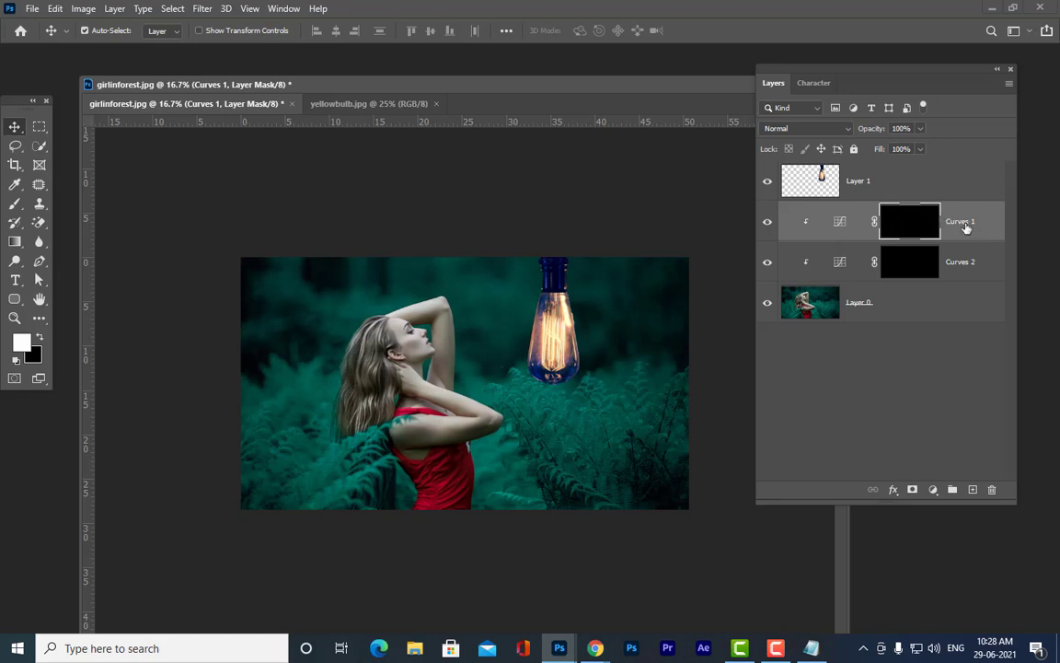
double_click(963, 223)
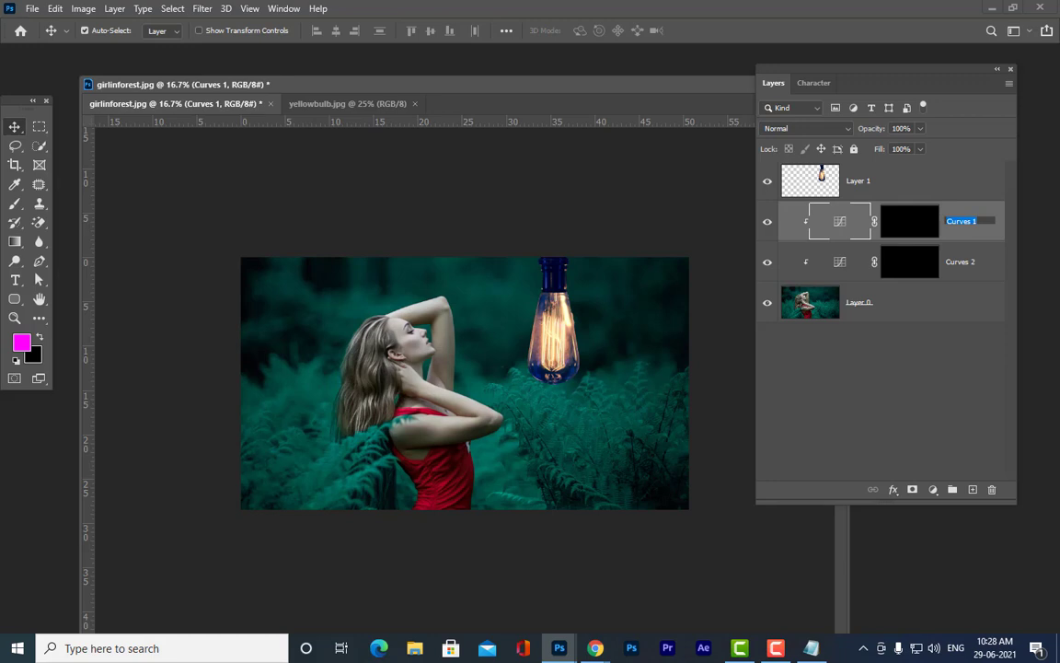
key(BackSpace)
double_click(966, 262)
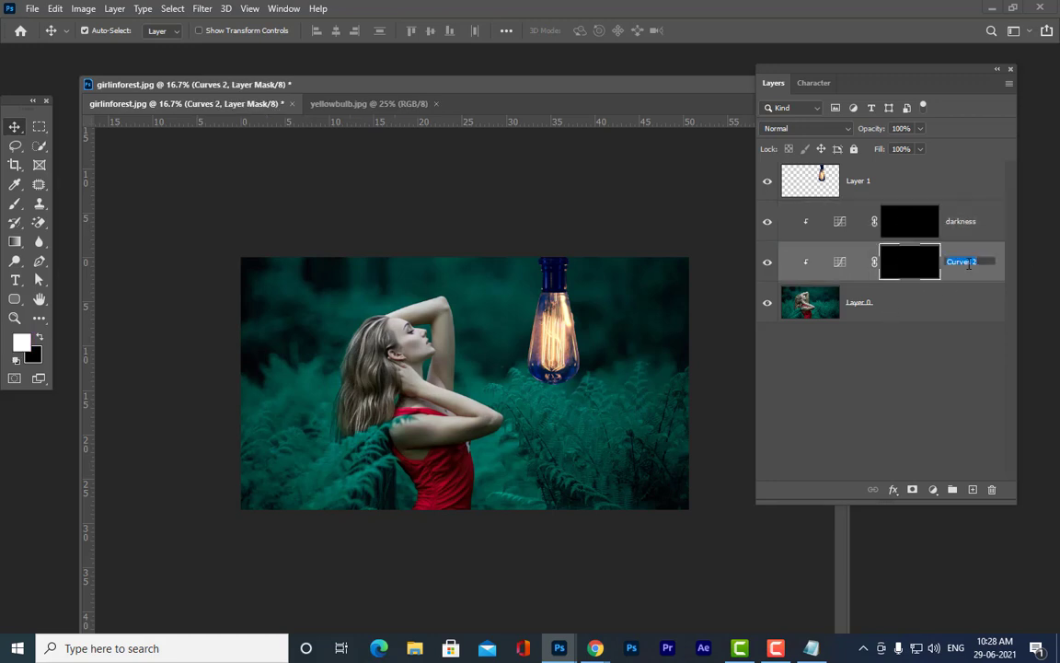
text(ve)
text(llowcolorind)
key(Return)
click(839, 261)
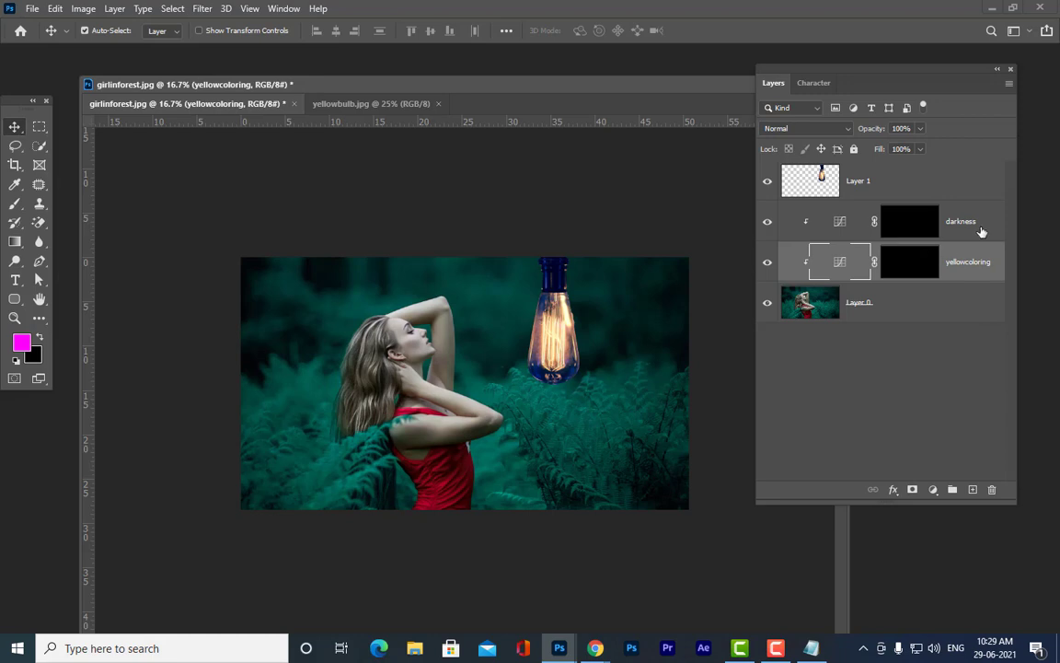
Paint white on the darkness mask with a Soft Round brush enlarged to 800 px, darkening the surroundings but sparing the area between woman and bulb
click(886, 213)
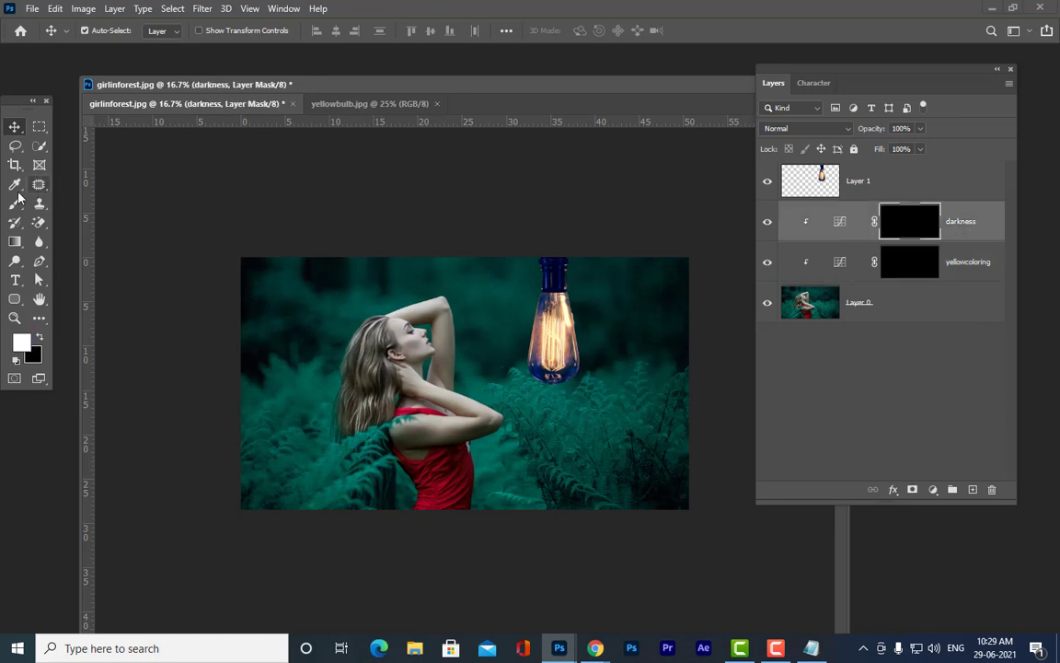
drag(14, 203, 68, 204)
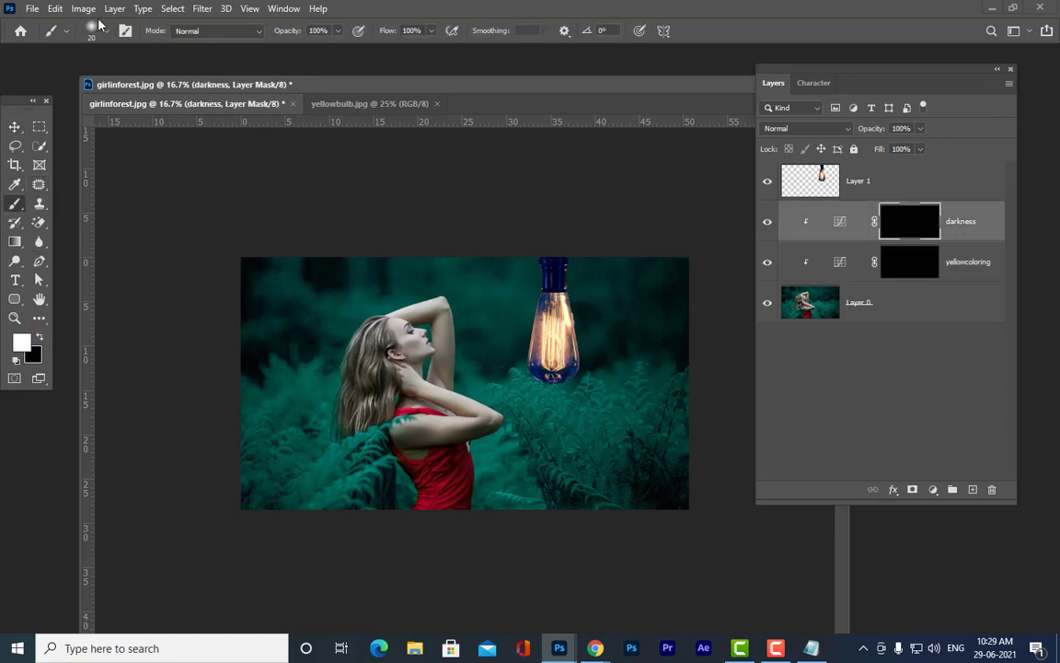
click(91, 31)
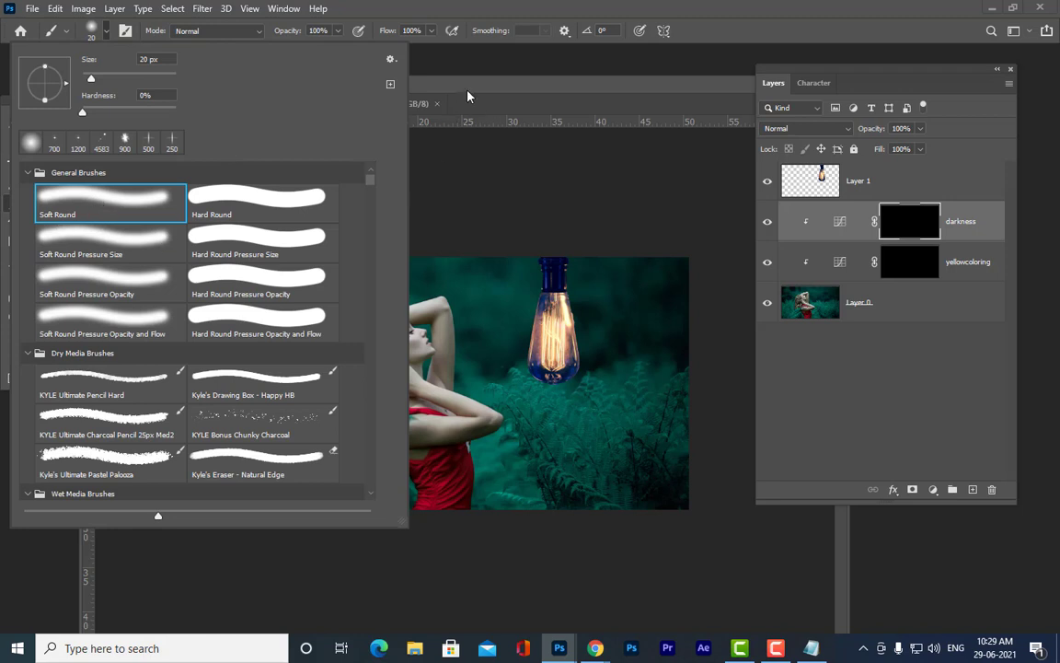
drag(467, 90, 450, 92)
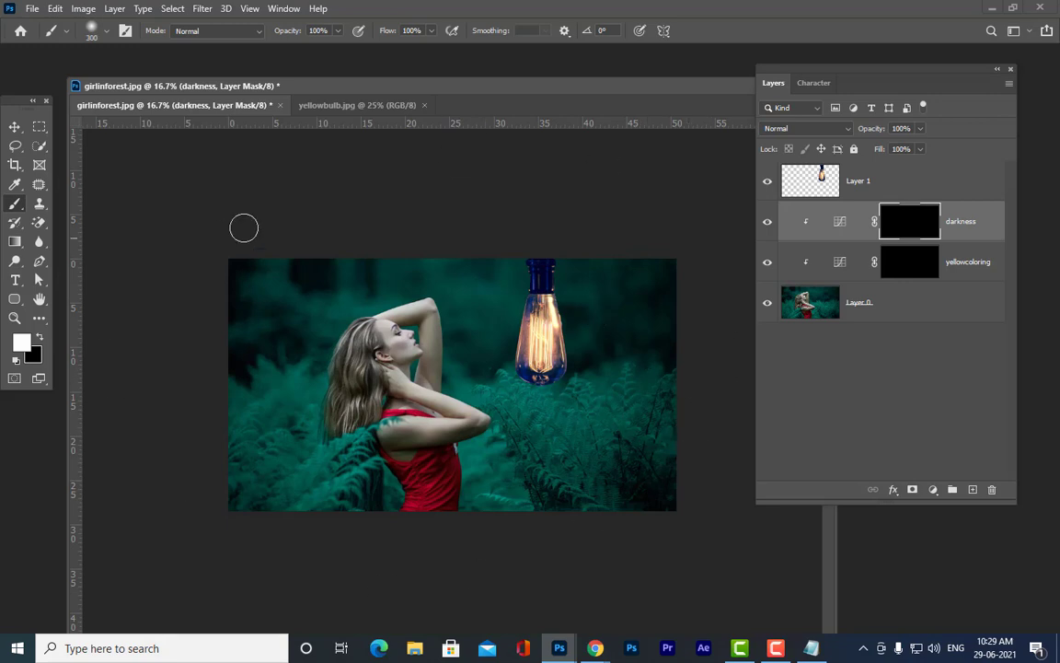
key(bracketright)
key(bracketright)
key(bracketright)
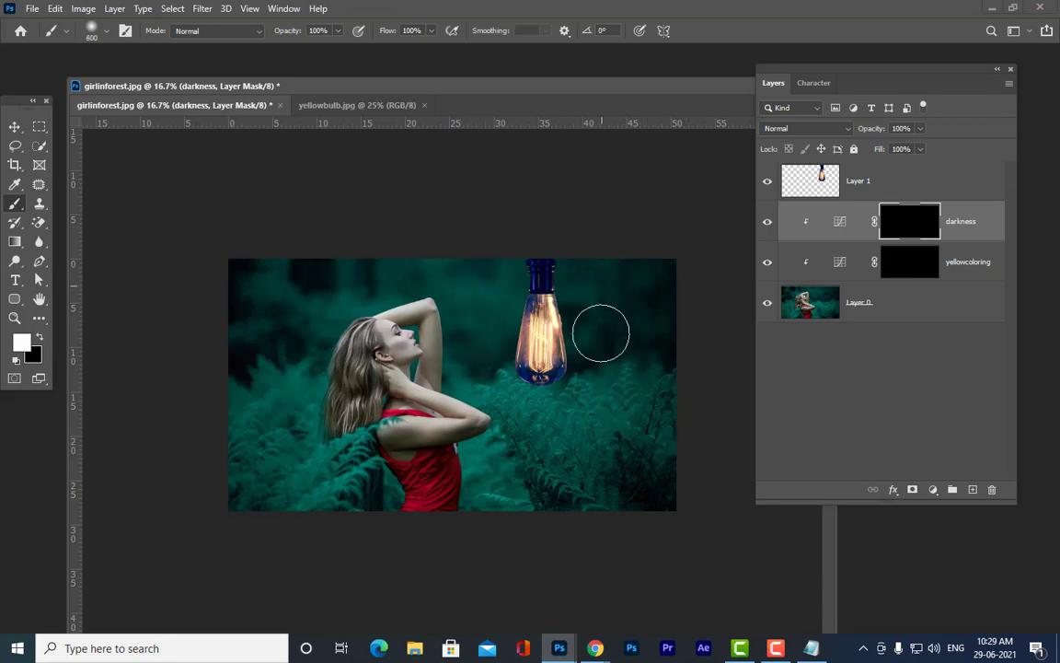
key(bracketleft)
key(bracketleft)
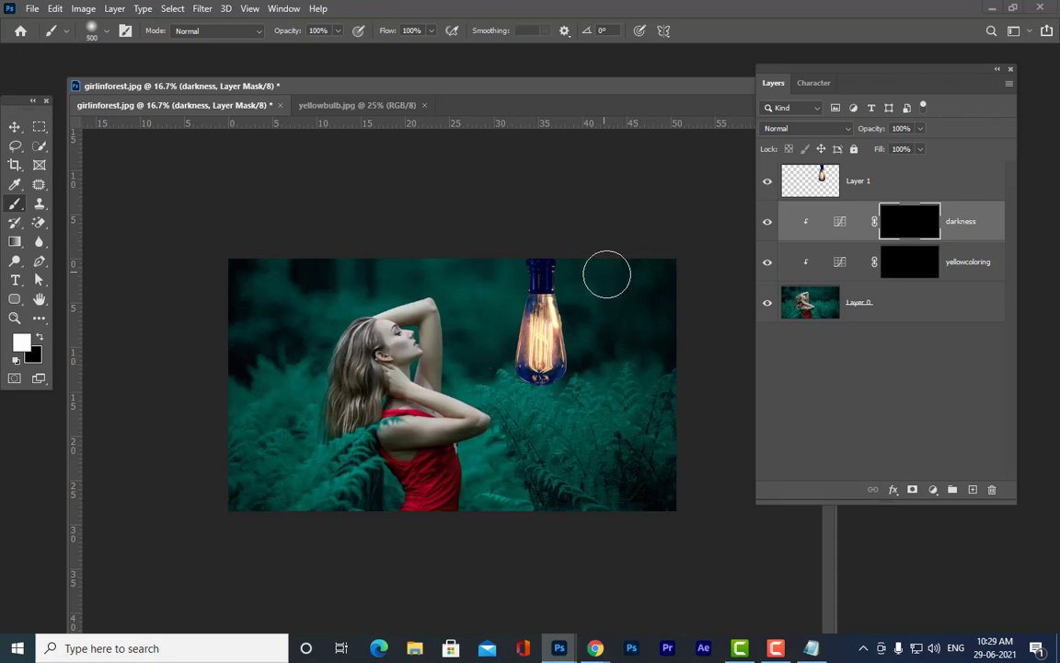
mouse_move(658, 386)
mouse_down()
mouse_move(665, 425)
mouse_move(678, 407)
mouse_move(665, 295)
mouse_move(646, 293)
mouse_move(720, 370)
mouse_move(647, 498)
mouse_move(663, 346)
mouse_move(698, 458)
mouse_move(671, 514)
mouse_move(552, 541)
mouse_move(589, 489)
mouse_move(589, 447)
mouse_move(589, 459)
mouse_move(613, 427)
mouse_move(488, 495)
mouse_move(453, 543)
mouse_move(368, 506)
mouse_move(286, 490)
mouse_move(384, 523)
mouse_move(255, 455)
mouse_move(199, 312)
mouse_move(227, 355)
mouse_move(249, 221)
mouse_move(325, 225)
mouse_move(218, 402)
mouse_move(280, 457)
mouse_move(309, 352)
mouse_move(273, 438)
mouse_move(362, 491)
mouse_move(320, 474)
mouse_move(384, 492)
mouse_move(514, 443)
mouse_up()
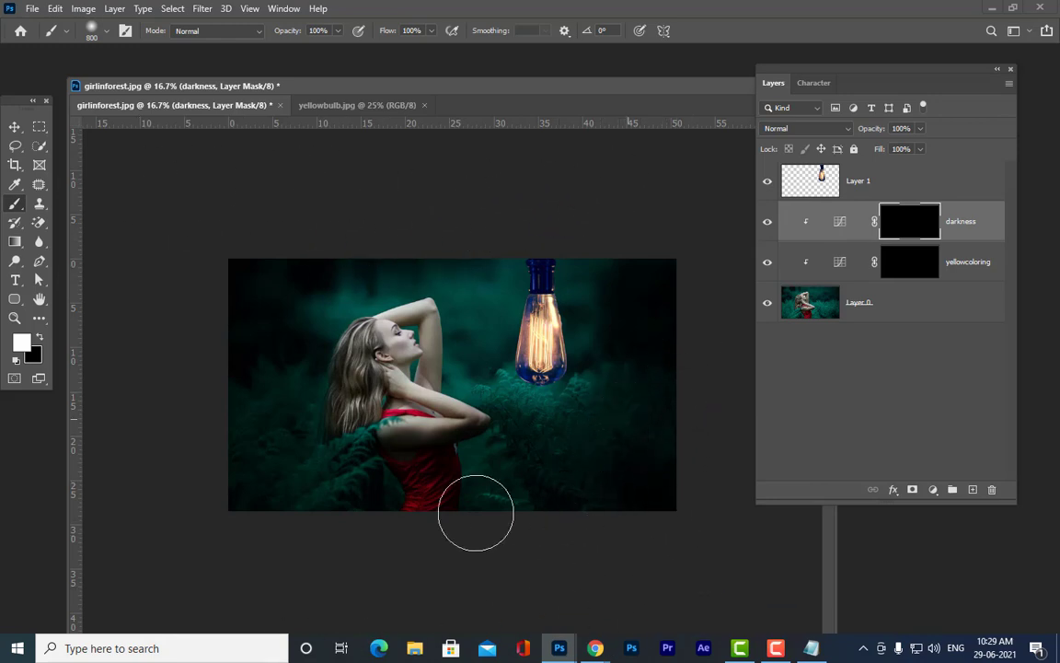
drag(668, 456, 813, 536)
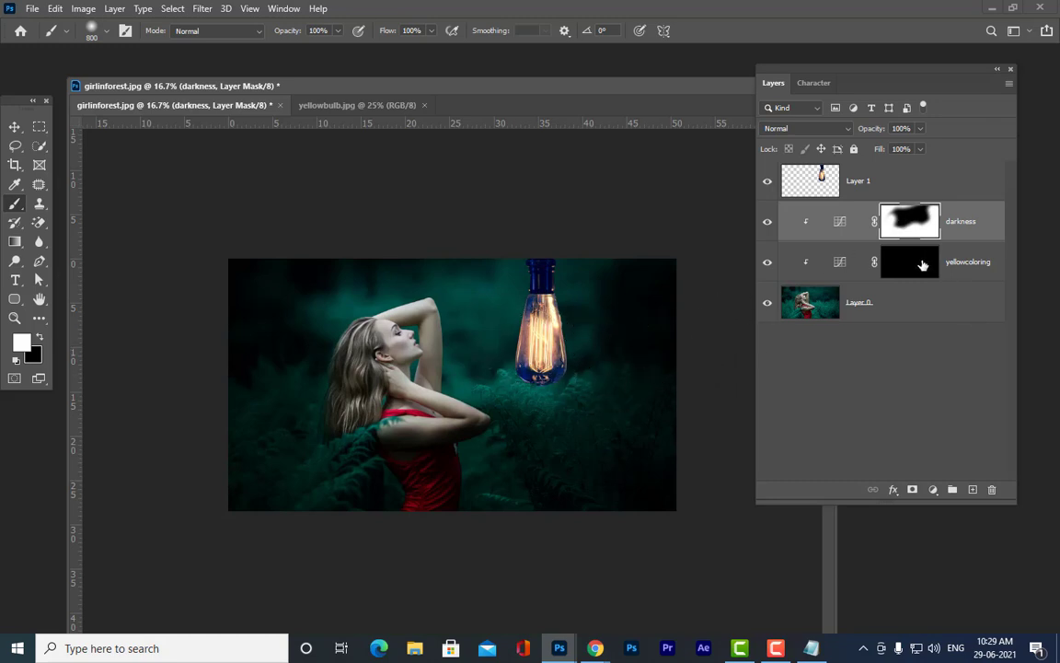
Paint white on the yellowcoloring mask over the woman and the area toward the bulb with the 800 px soft brush
click(911, 246)
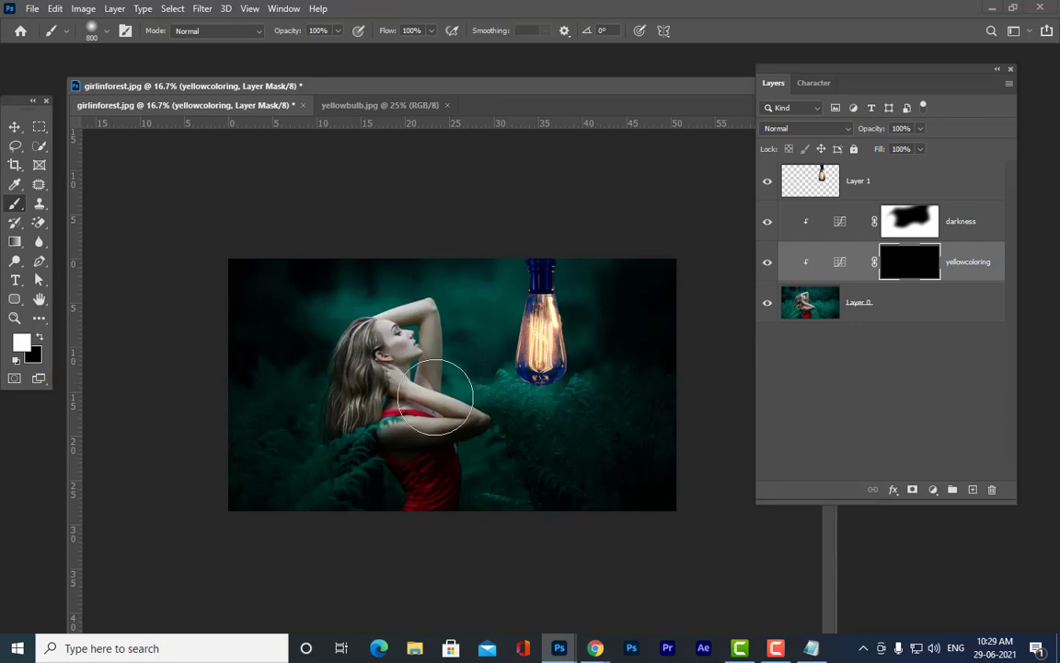
mouse_move(378, 327)
mouse_down()
mouse_move(406, 330)
mouse_move(356, 320)
mouse_move(466, 298)
mouse_move(454, 308)
mouse_move(510, 285)
mouse_move(531, 328)
mouse_move(557, 333)
mouse_move(573, 320)
mouse_move(541, 372)
mouse_move(418, 412)
mouse_move(404, 336)
mouse_up()
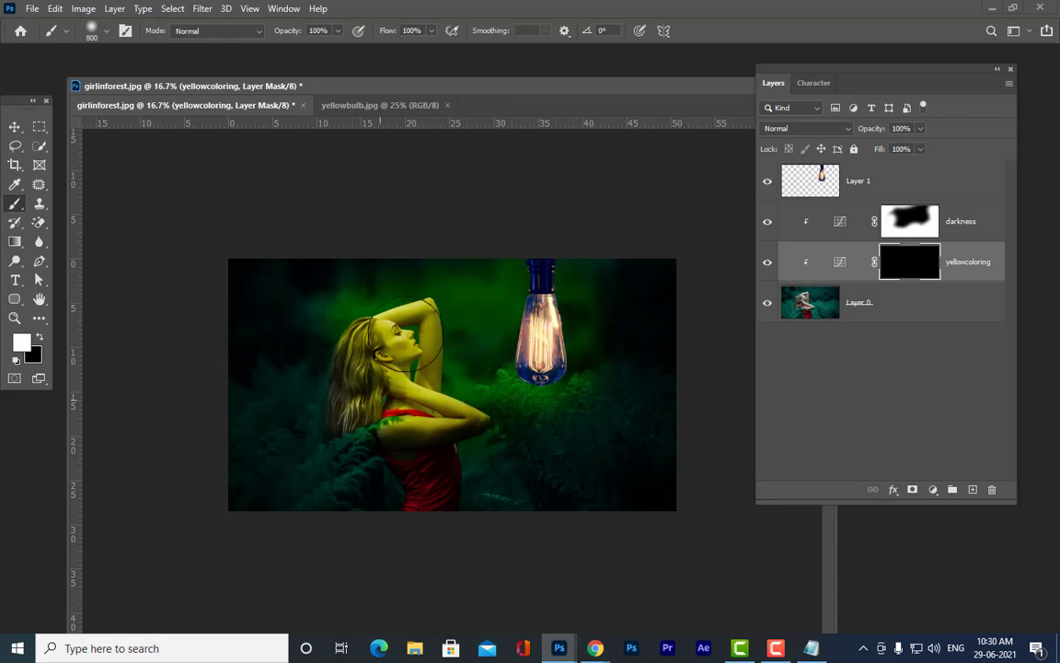
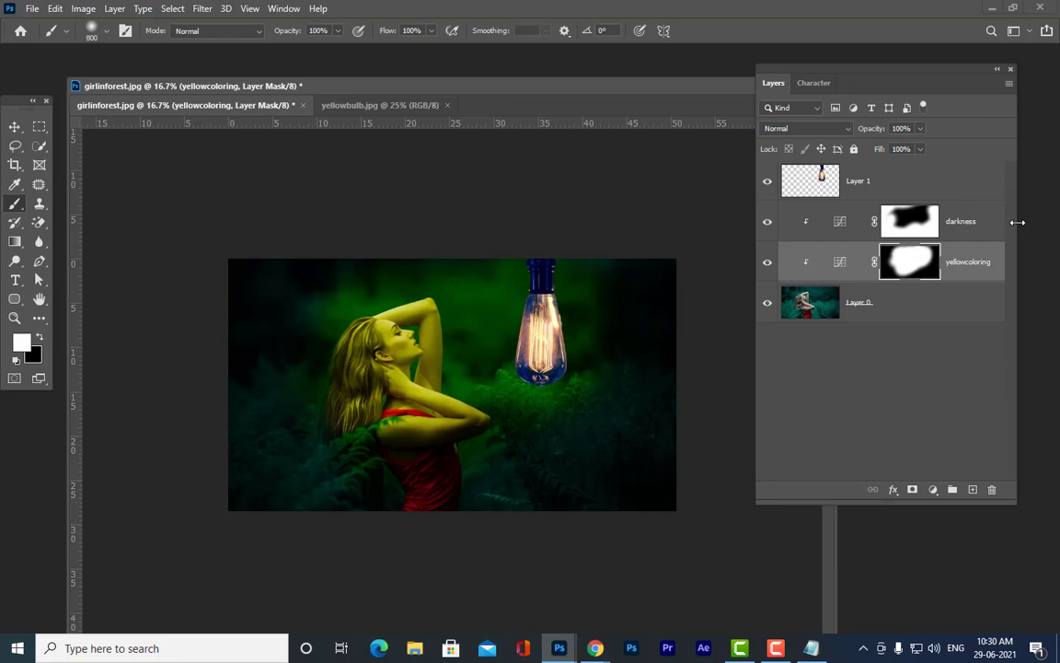
Create a new empty layer above the bulb layer and name it brightness
click(959, 184)
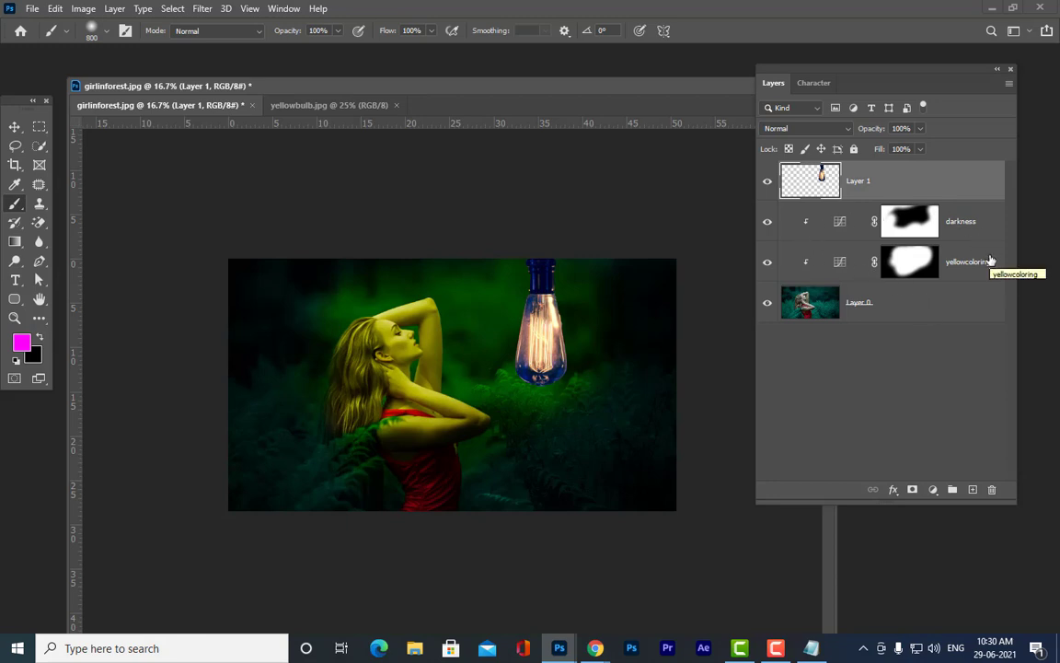
drag(811, 69, 816, 67)
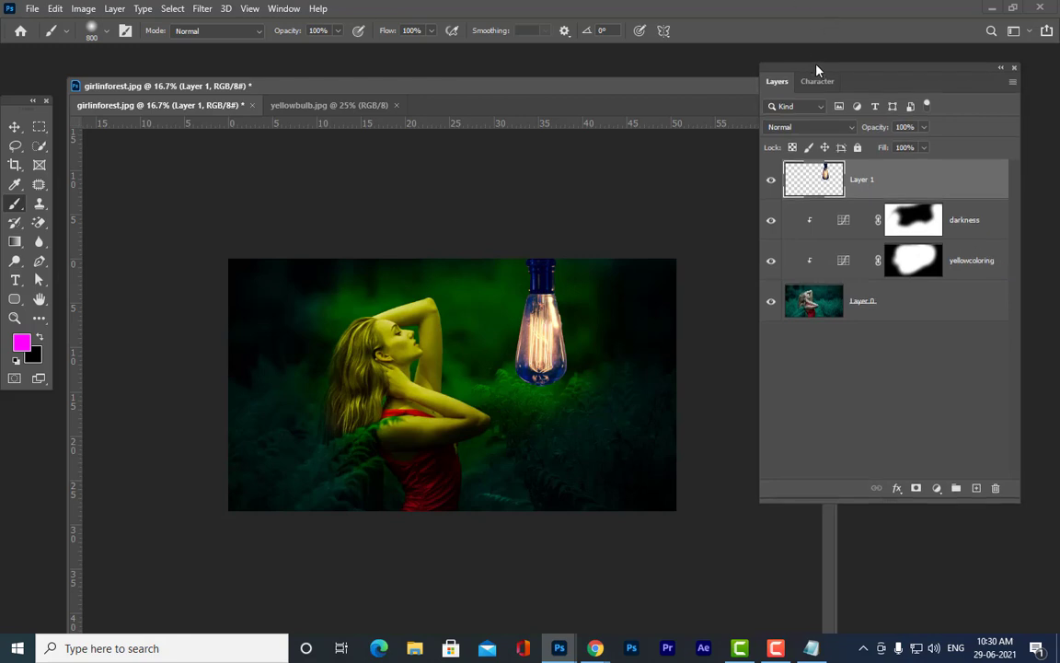
click(977, 491)
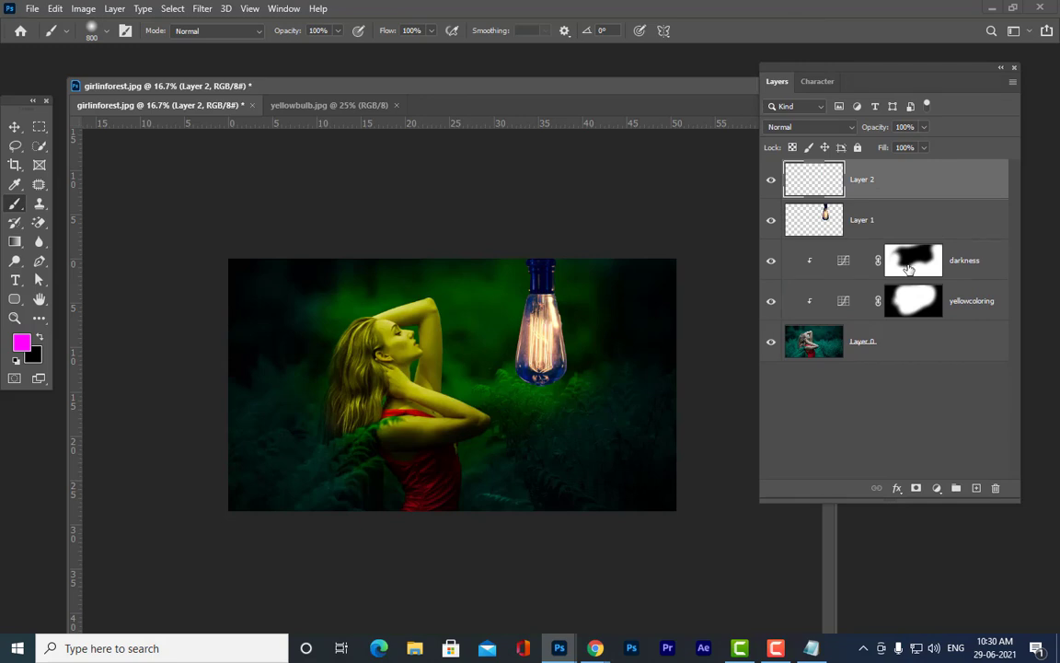
double_click(865, 180)
text(brightness)
key(Return)
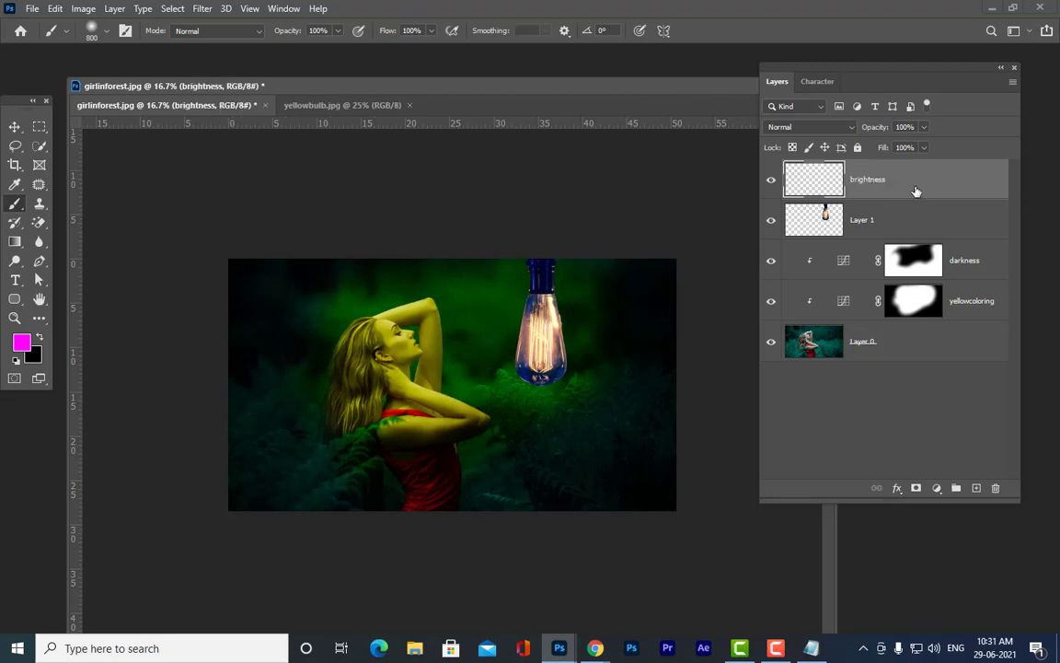
Sample yellow c8c52e from the woman's forehead as foreground color and set the brightness layer's blend mode to Linear Dodge (Add)
drag(824, 72, 839, 70)
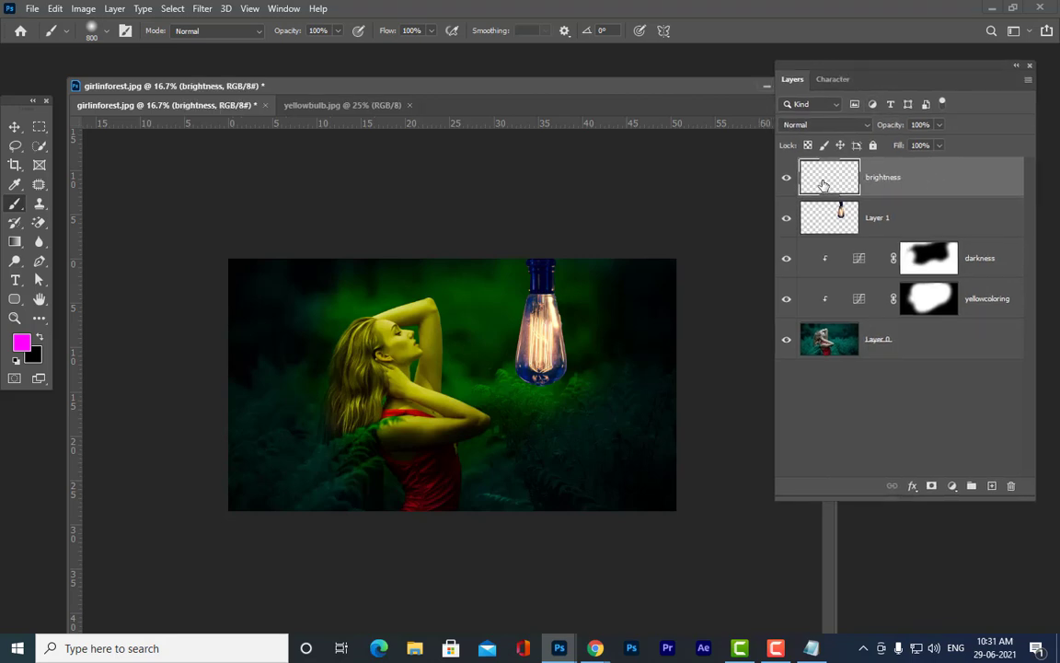
click(21, 345)
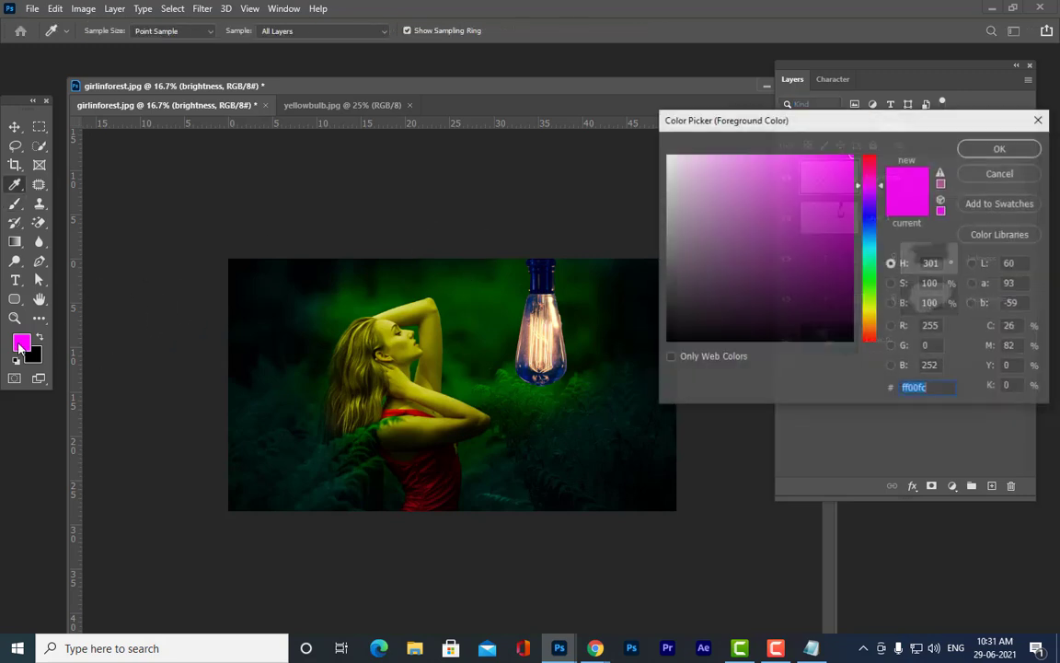
click(388, 319)
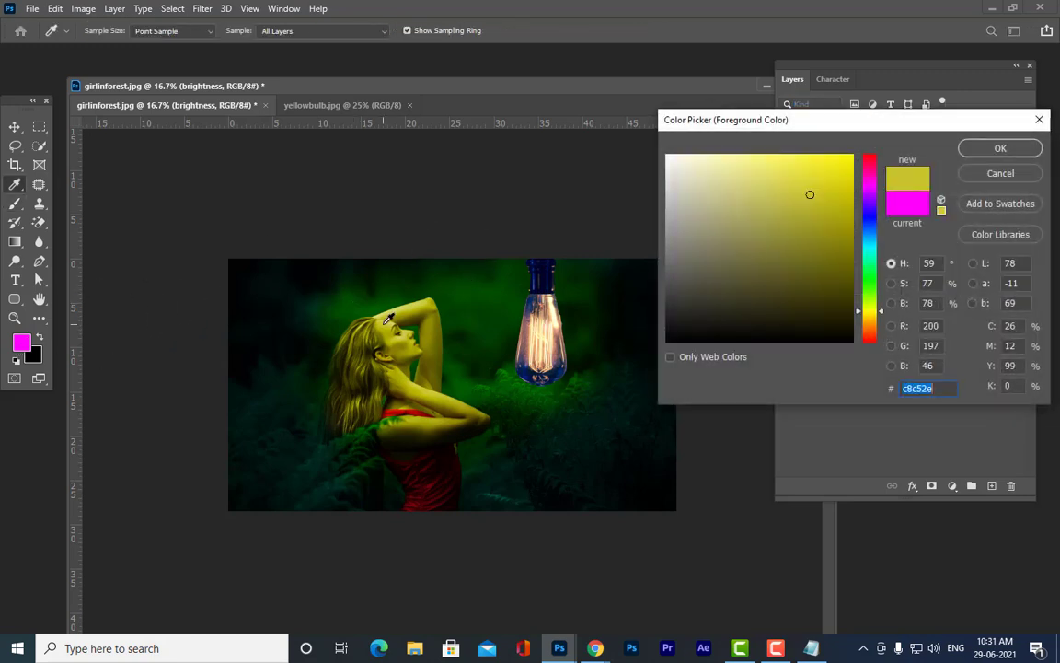
click(994, 149)
key(b)
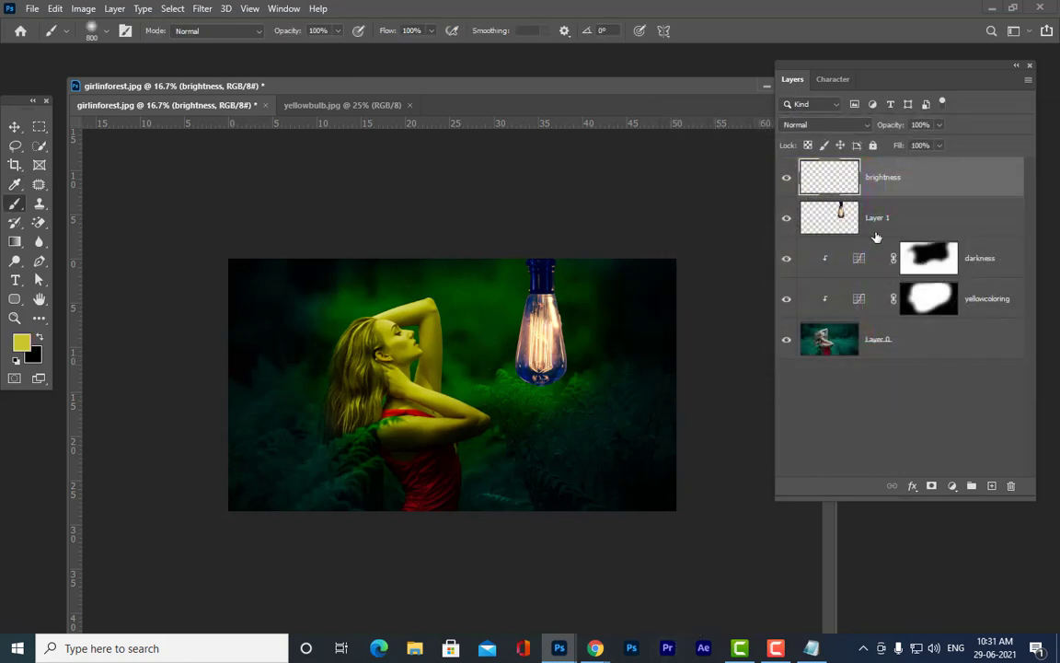
click(826, 125)
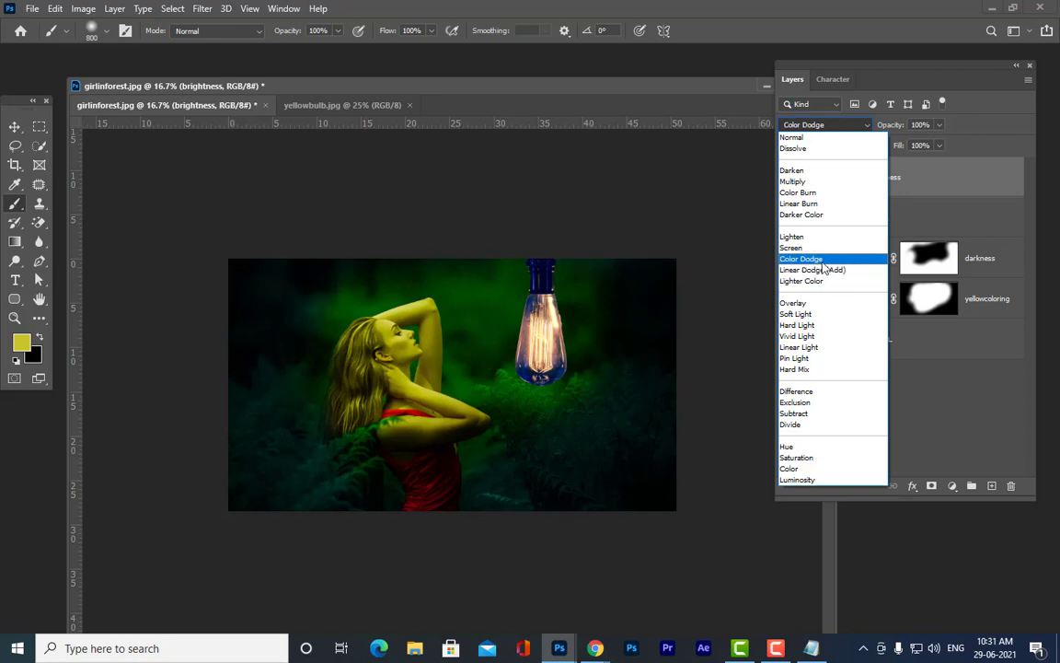
click(823, 269)
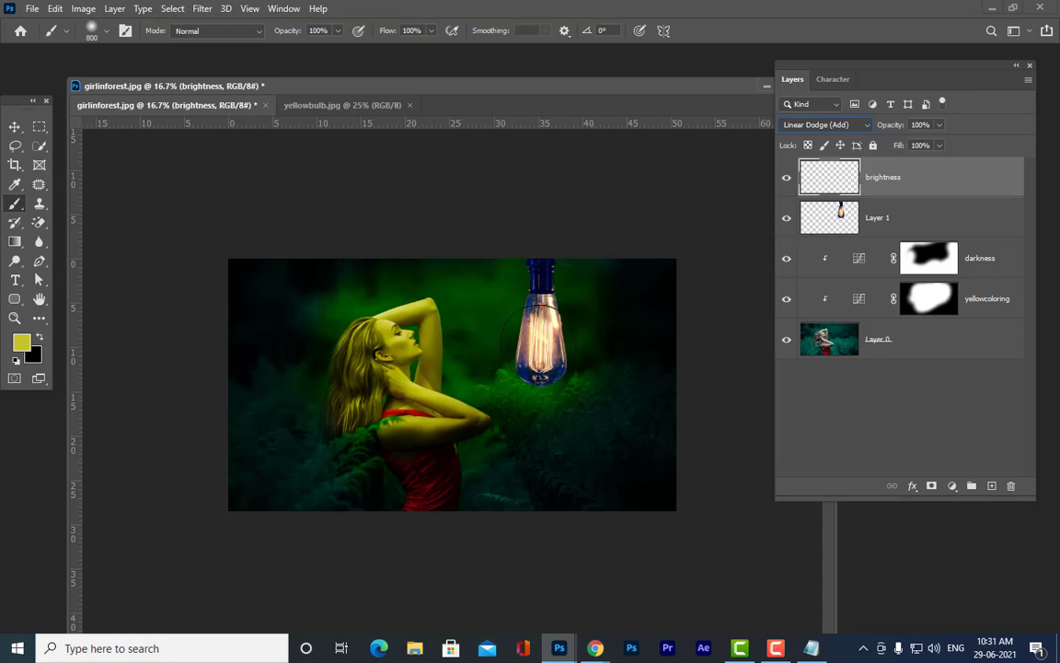
Undo an 800 px test dab on the bulb and paint a single larger yellow glow over it at 1400 px
mouse_move(532, 335)
mouse_down()
mouse_move(539, 322)
mouse_move(541, 331)
mouse_up()
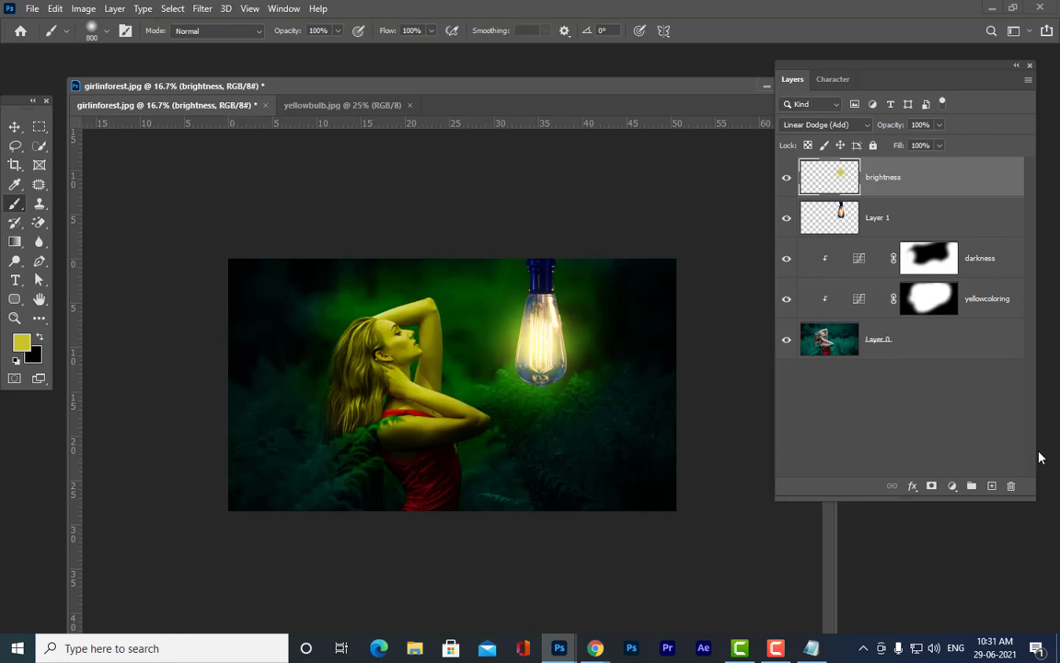
key(ctrl+z)
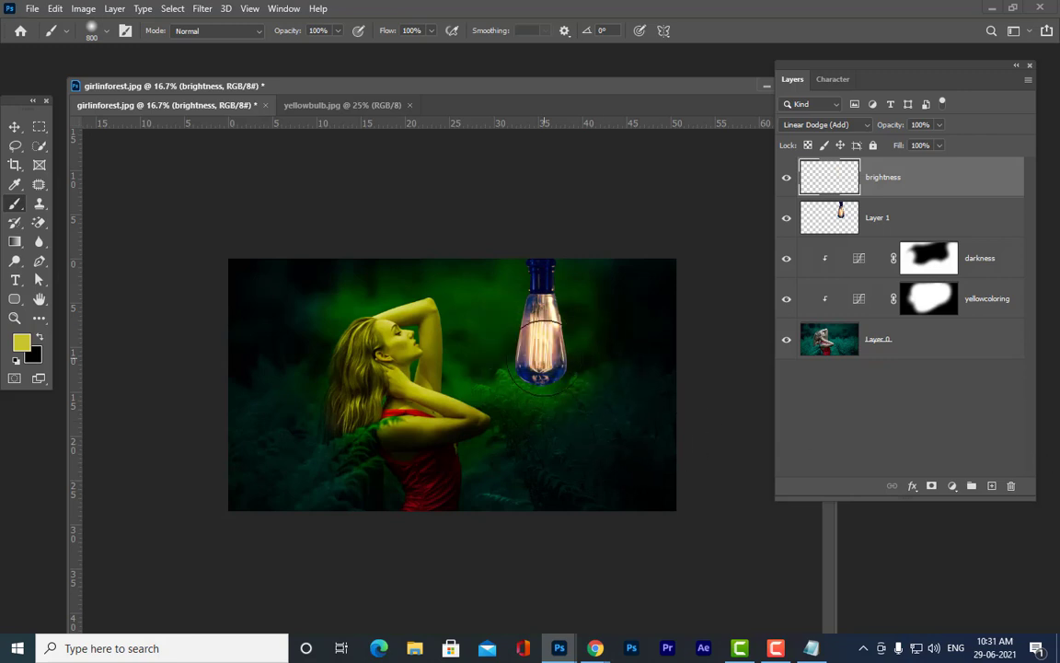
key(bracketright)
key(bracketright)
key(bracketright)
key(bracketright)
key(bracketright)
click(541, 363)
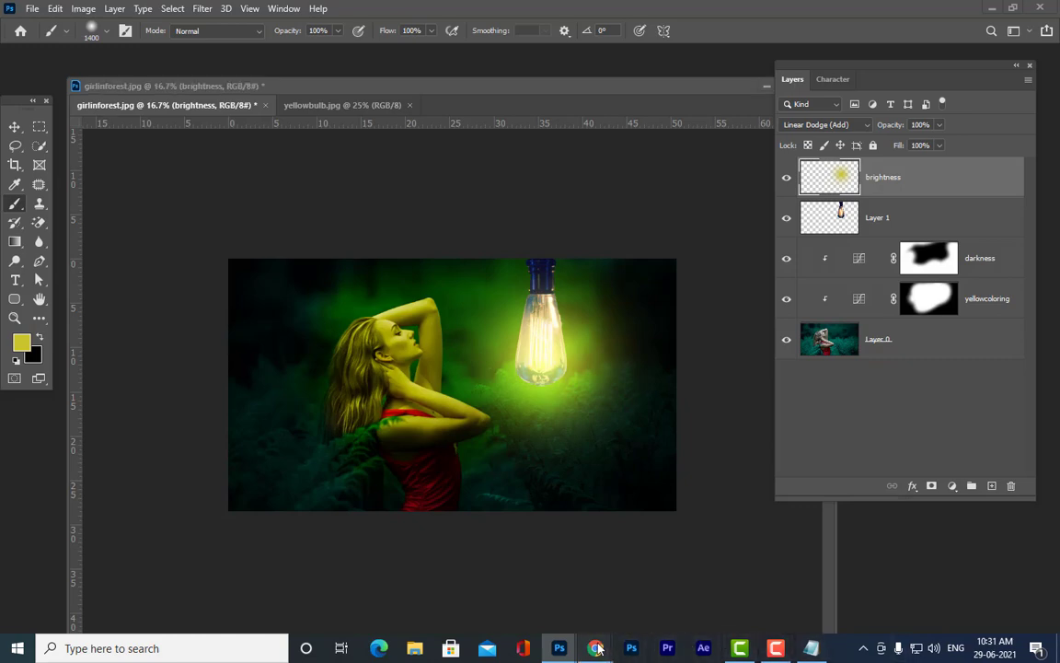
Switch to the Google Meet call, admit the waiting participant, and return to Photoshop
mouse_move(595, 648)
click(539, 594)
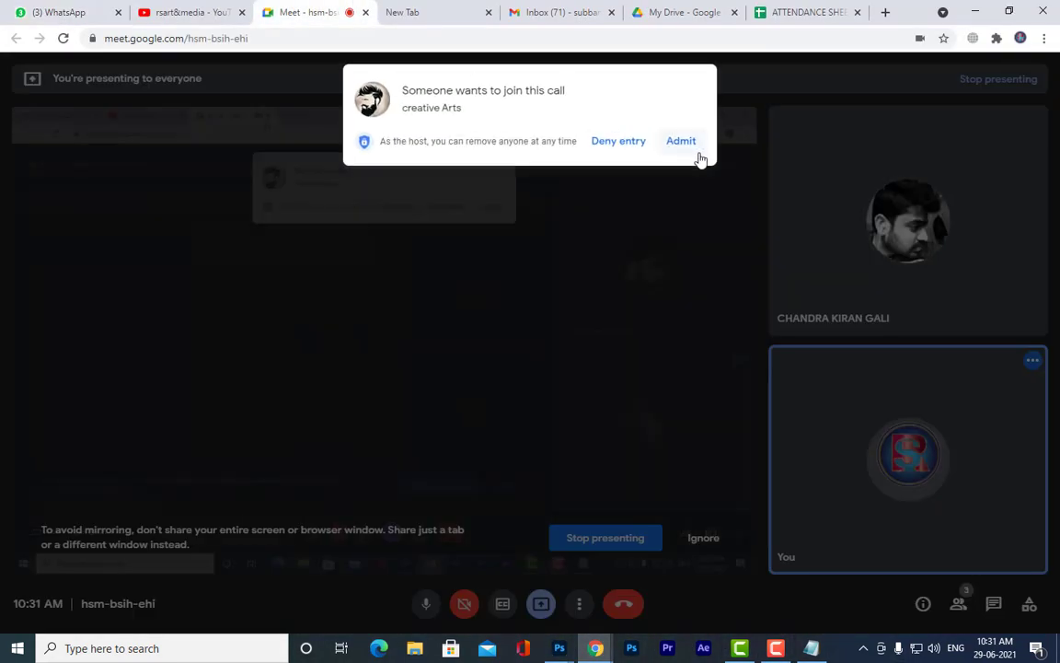
click(683, 149)
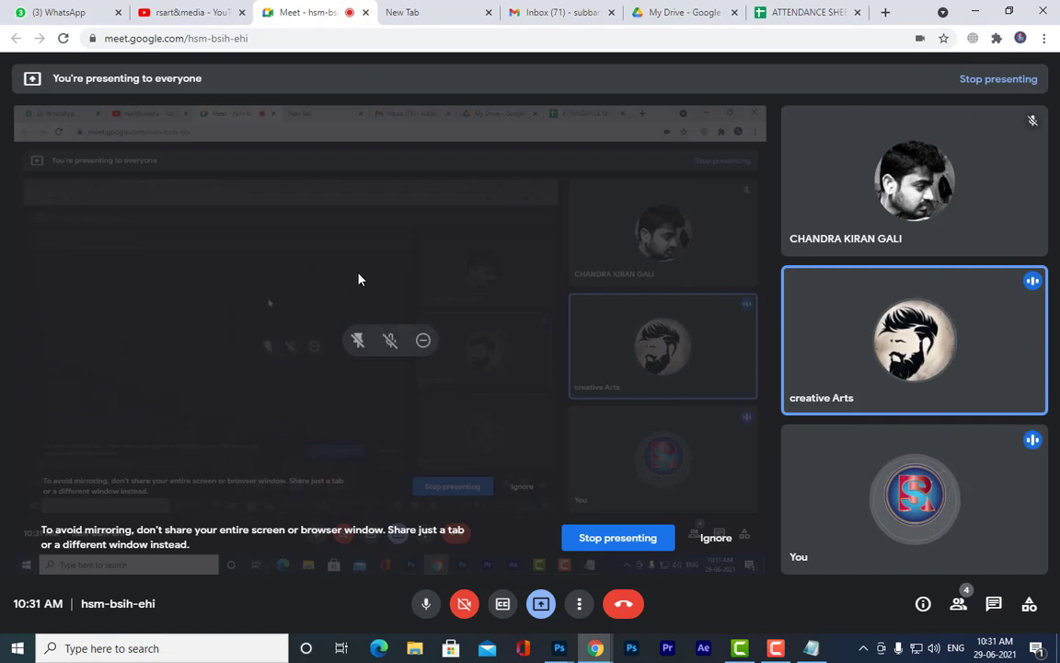
click(977, 12)
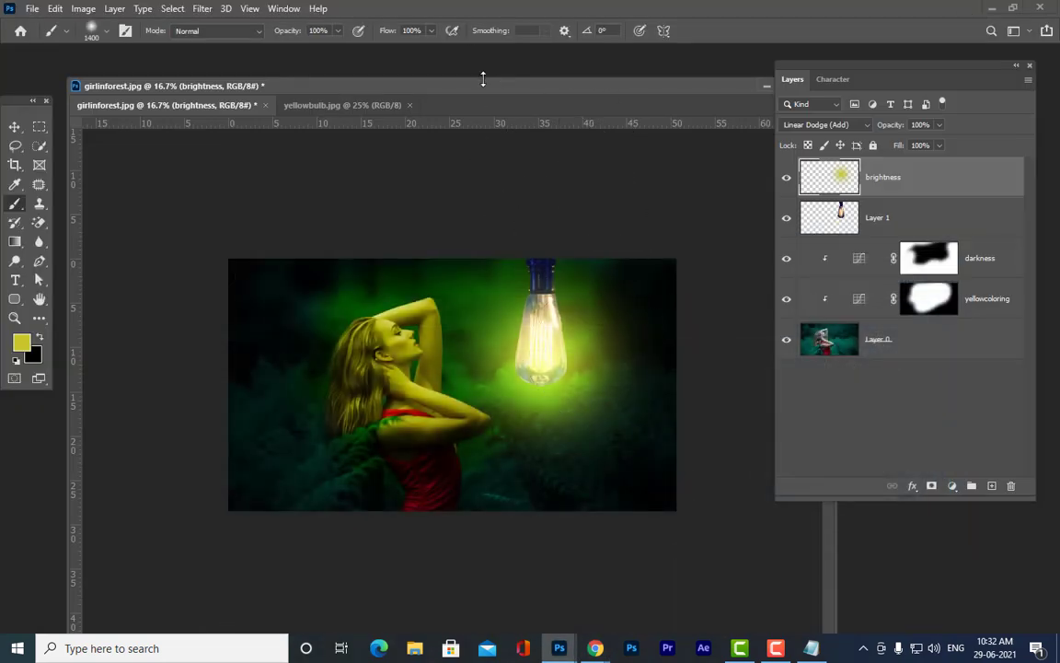
Lower the brightness layer's opacity to 85%
drag(434, 84, 436, 77)
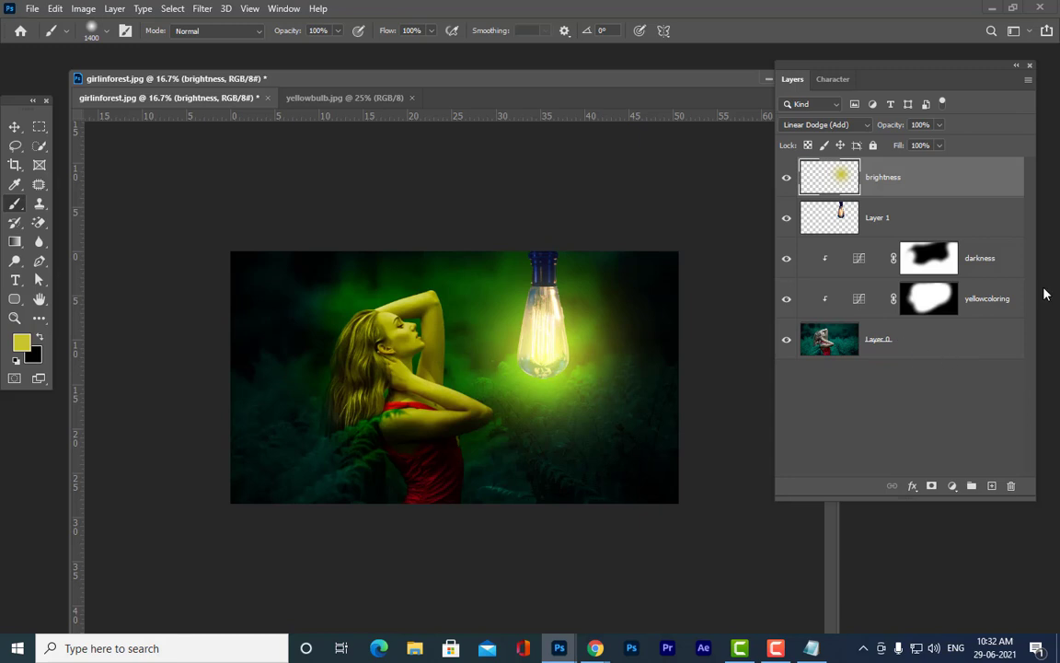
click(939, 126)
mouse_move(939, 144)
mouse_down()
mouse_move(918, 144)
mouse_move(929, 144)
mouse_up()
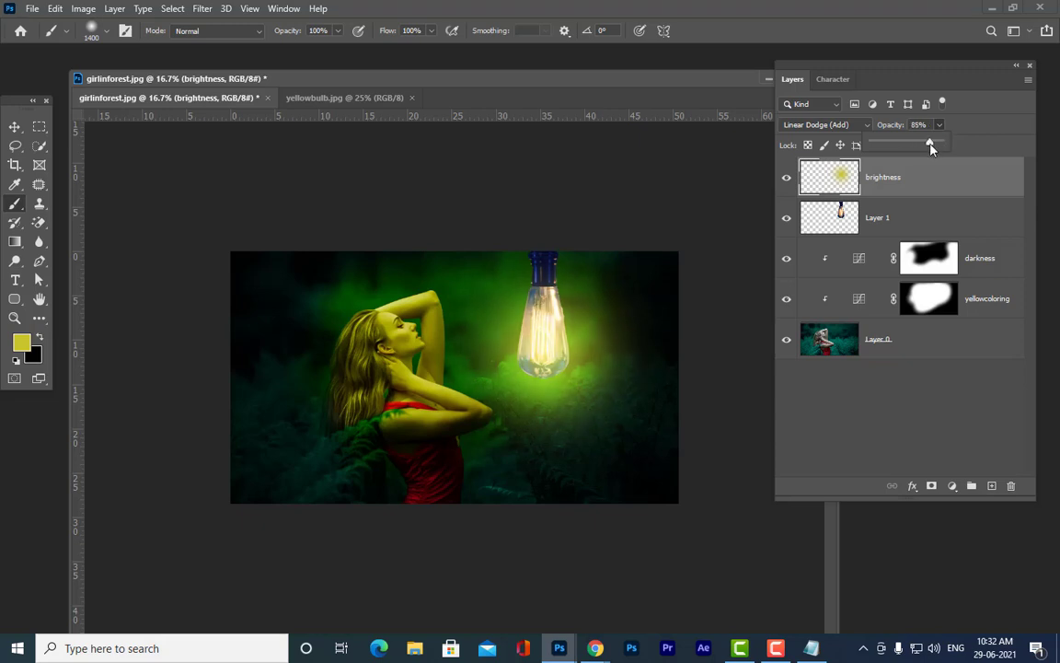
click(963, 109)
Add a new empty layer above brightness and name it lightning
click(994, 485)
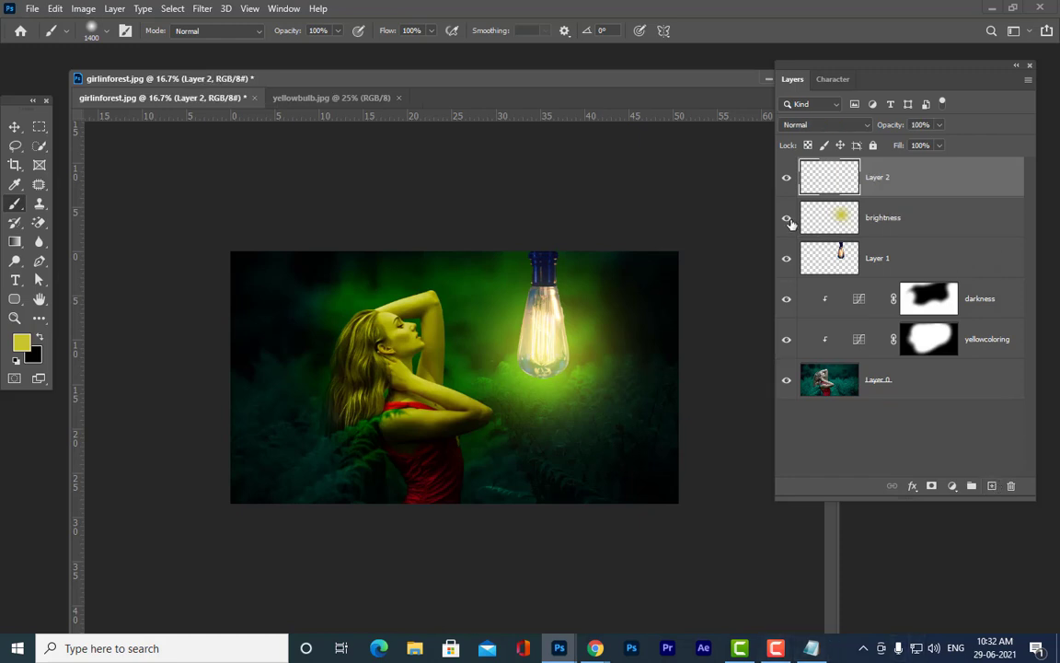
double_click(875, 178)
text(lightning)
key(Return)
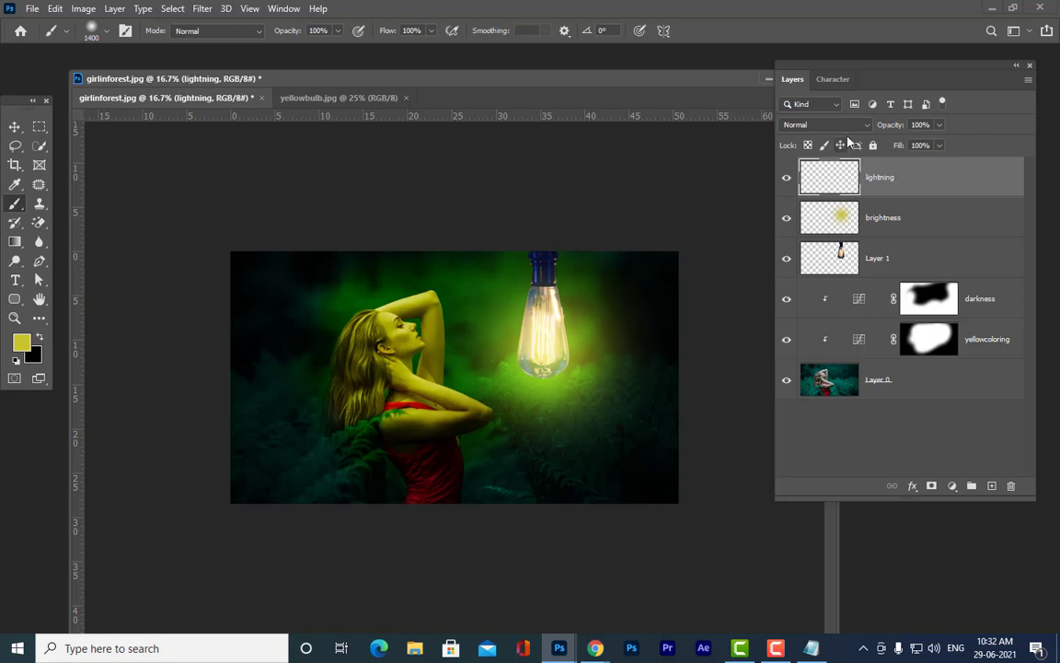
Draw a closed curved path with the Pen tool around the bulb, widening past the woman beyond the photo's left and lower edges
drag(411, 78, 413, 77)
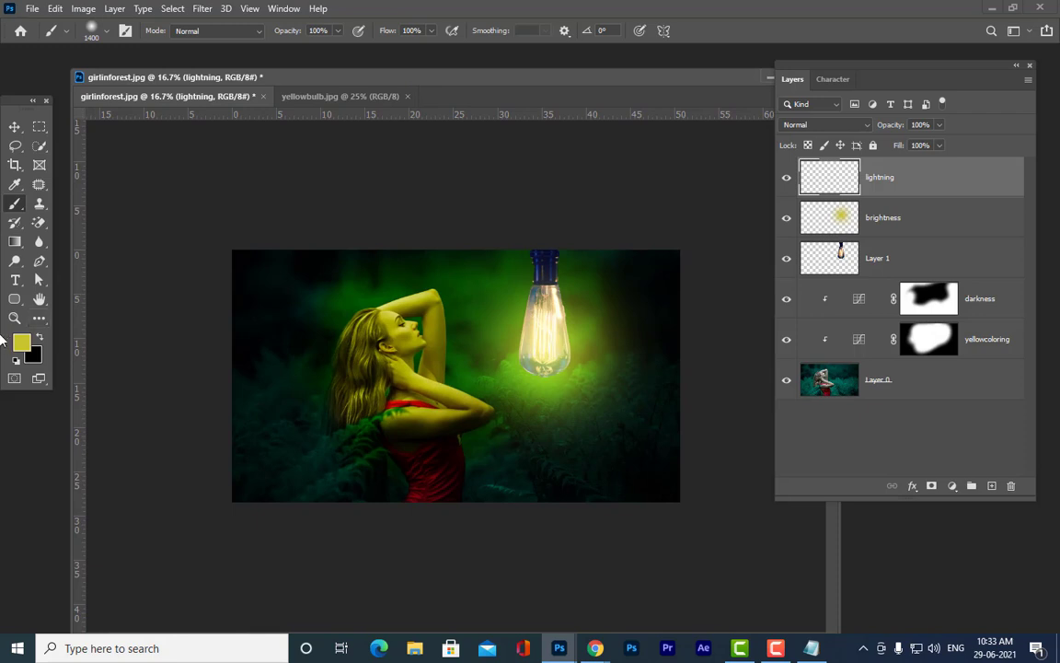
click(39, 261)
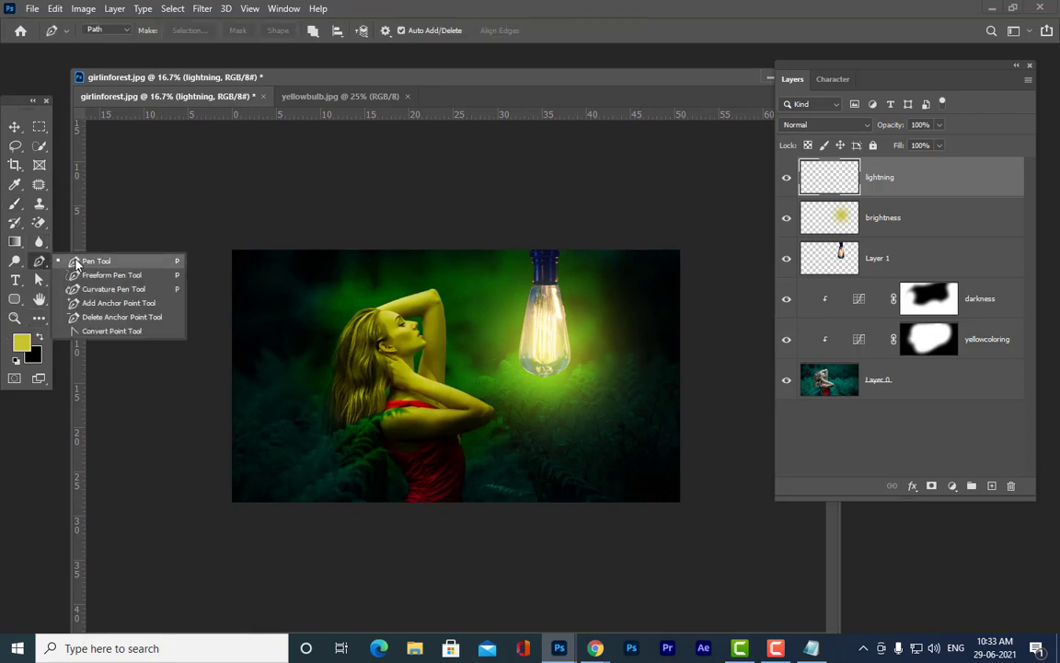
click(83, 237)
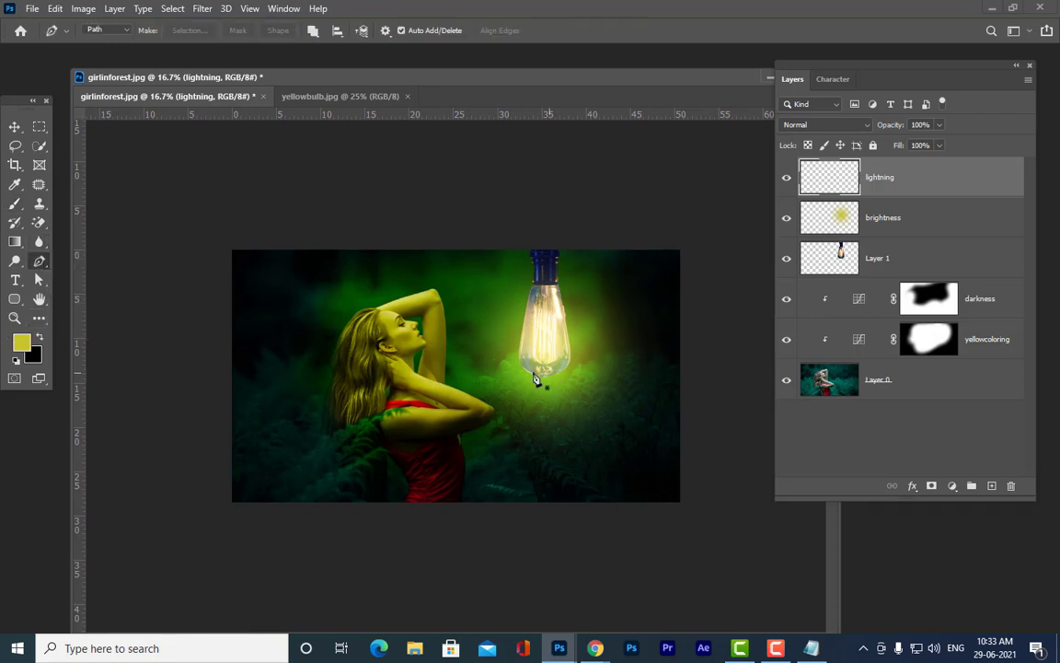
click(158, 320)
drag(419, 289, 486, 291)
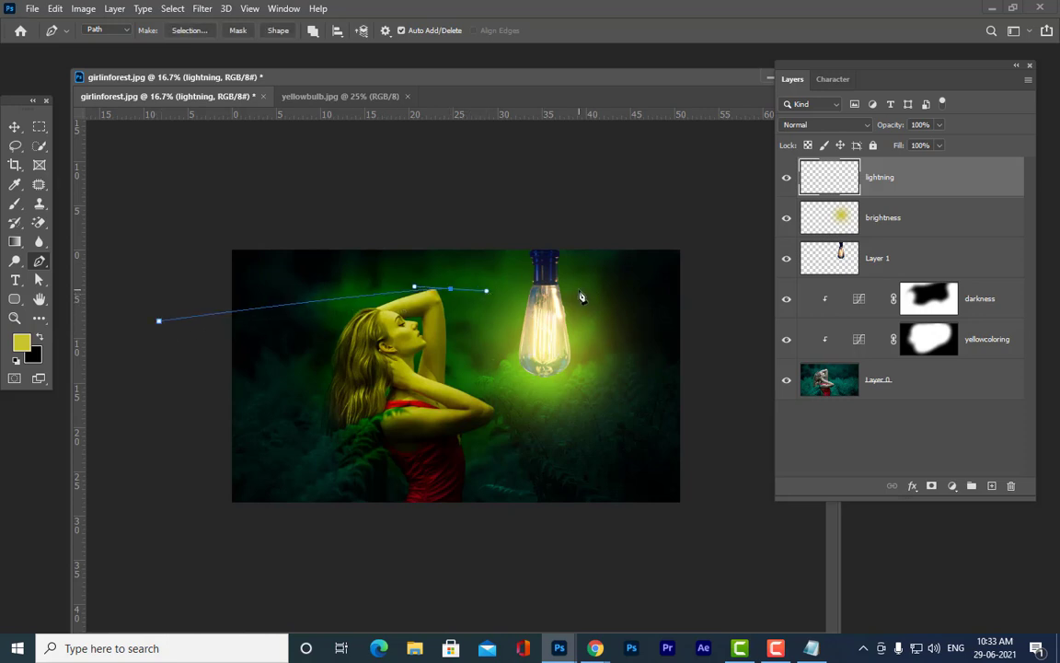
drag(577, 291, 587, 305)
drag(582, 377, 558, 409)
drag(266, 593, 222, 601)
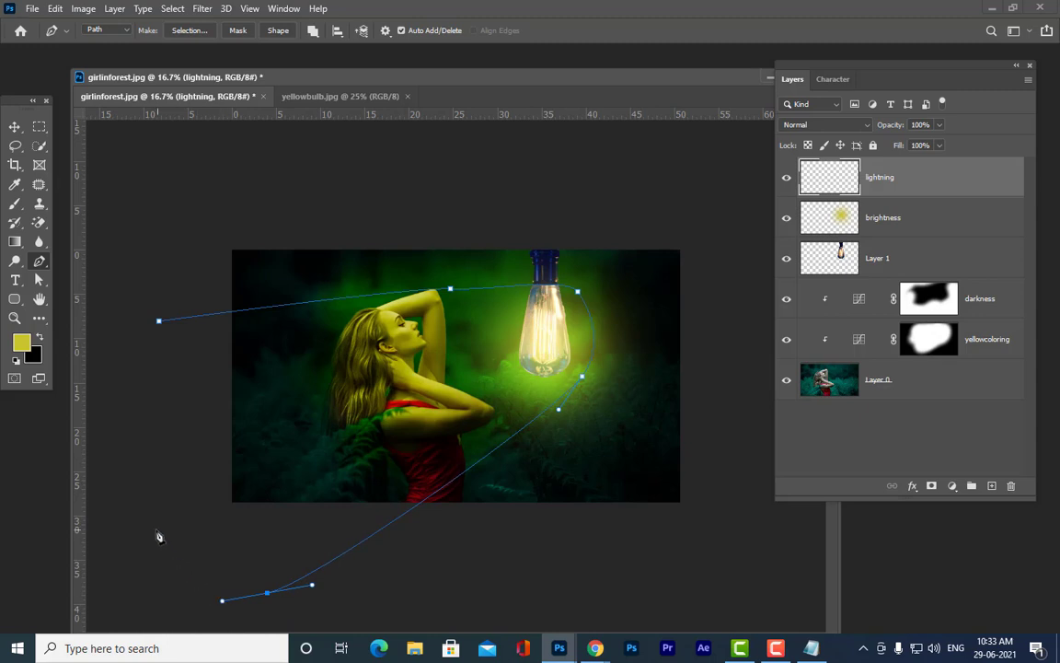
drag(155, 528, 152, 488)
drag(148, 426, 141, 348)
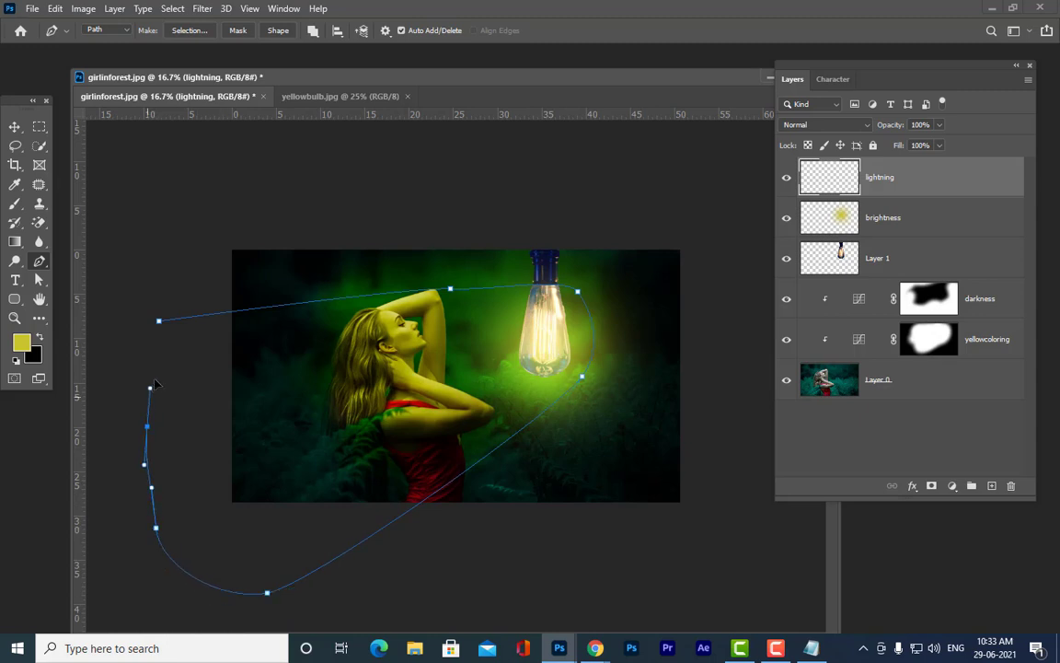
click(160, 321)
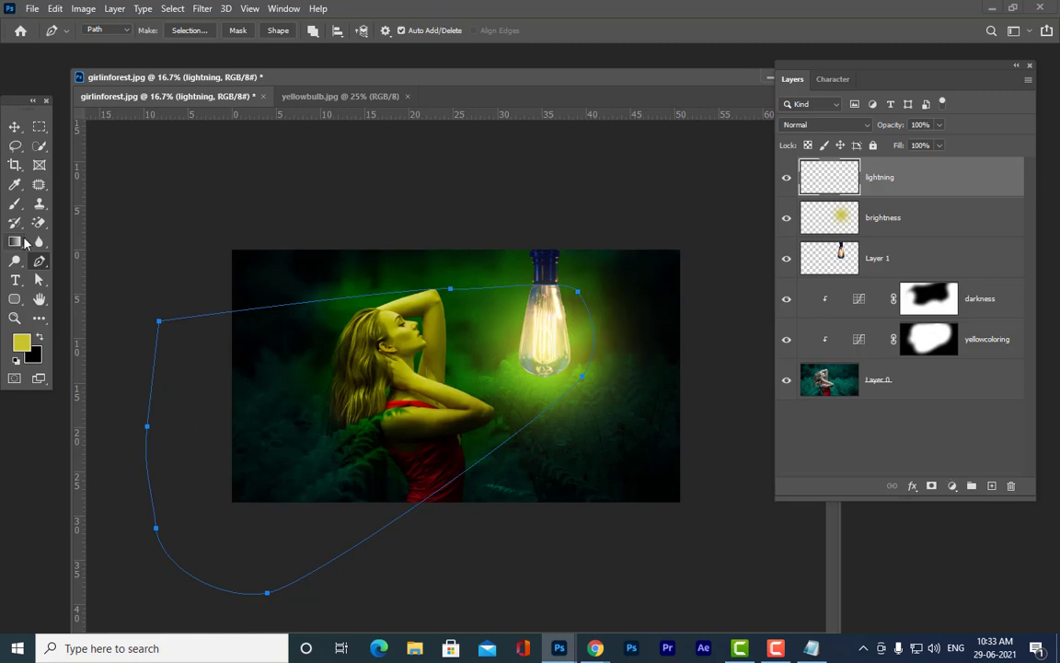
Reshape the path by moving its outer left anchors to round that side and raising the anchor above the woman's arm
click(38, 279)
drag(159, 321, 165, 316)
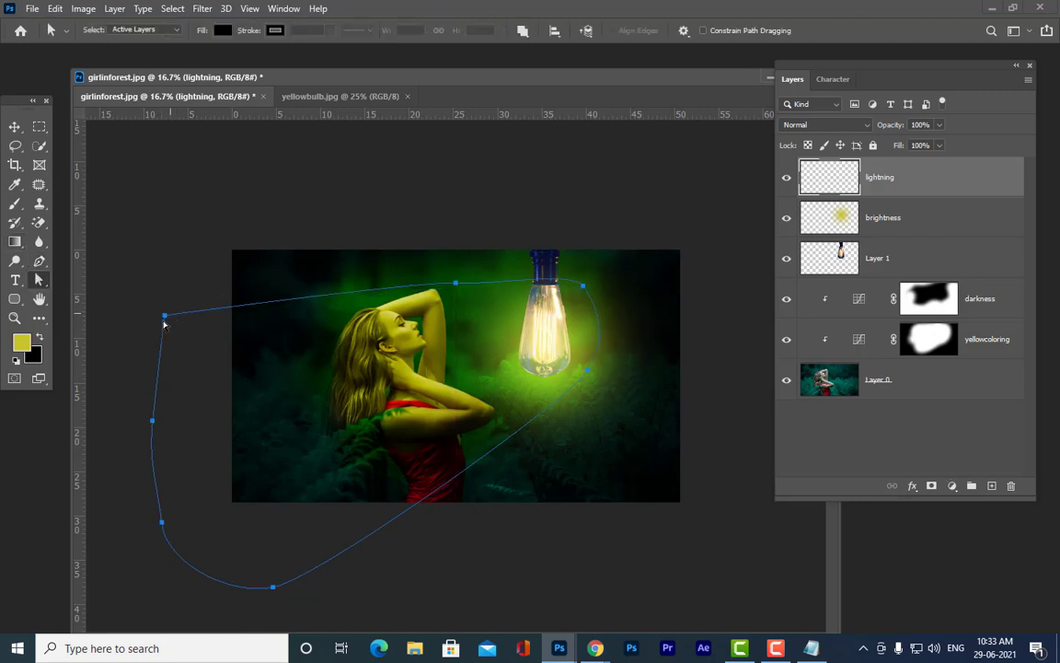
key(ctrl+z)
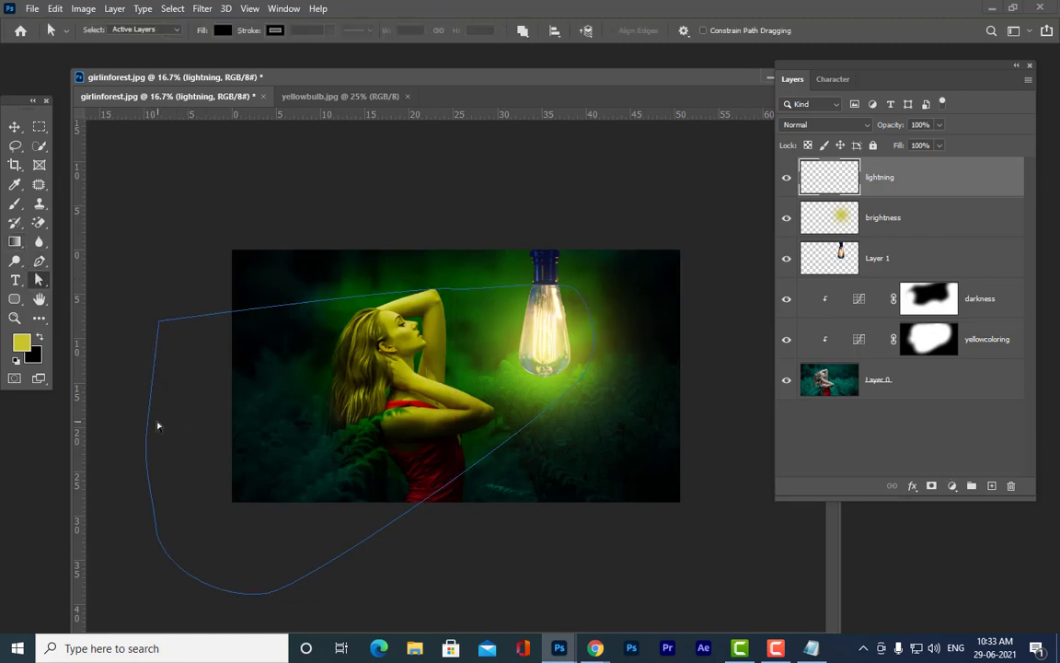
drag(148, 430, 132, 402)
drag(160, 322, 179, 331)
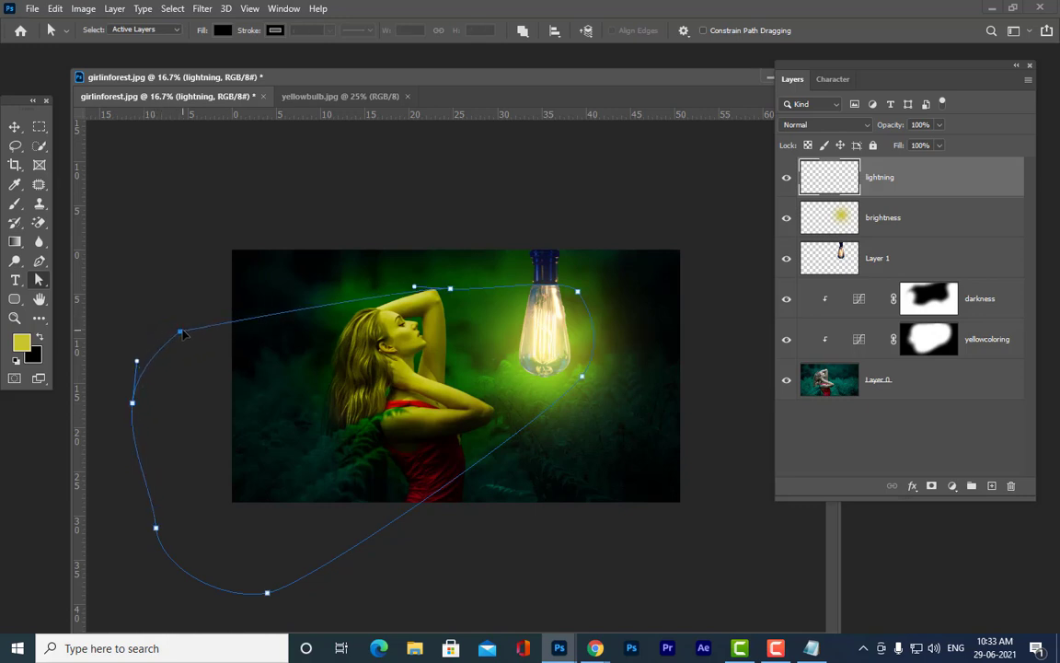
drag(156, 528, 150, 529)
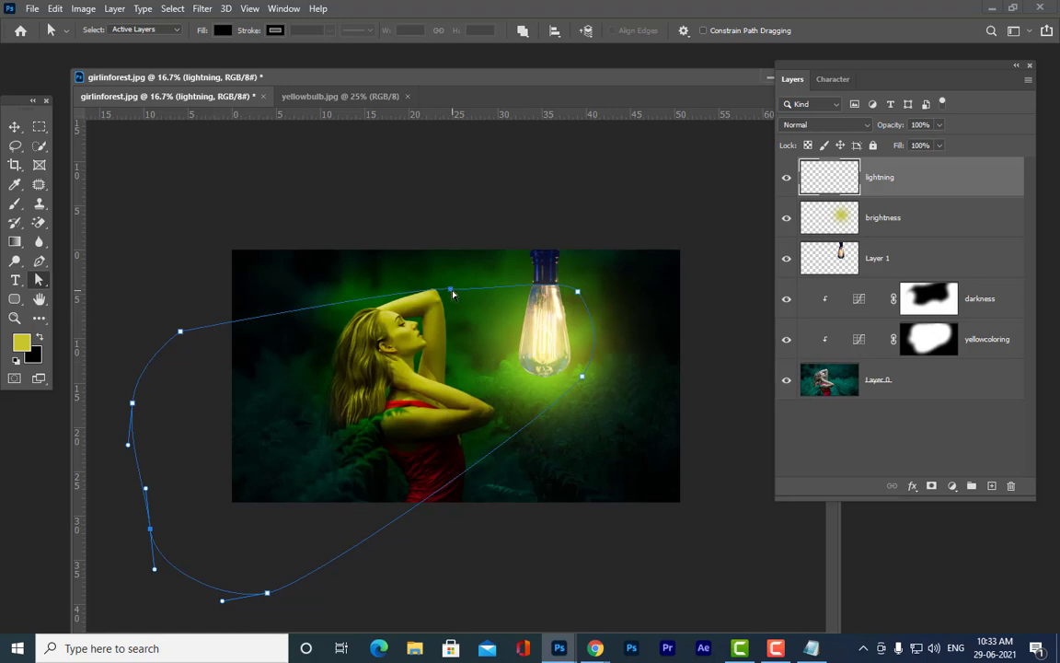
drag(450, 289, 455, 284)
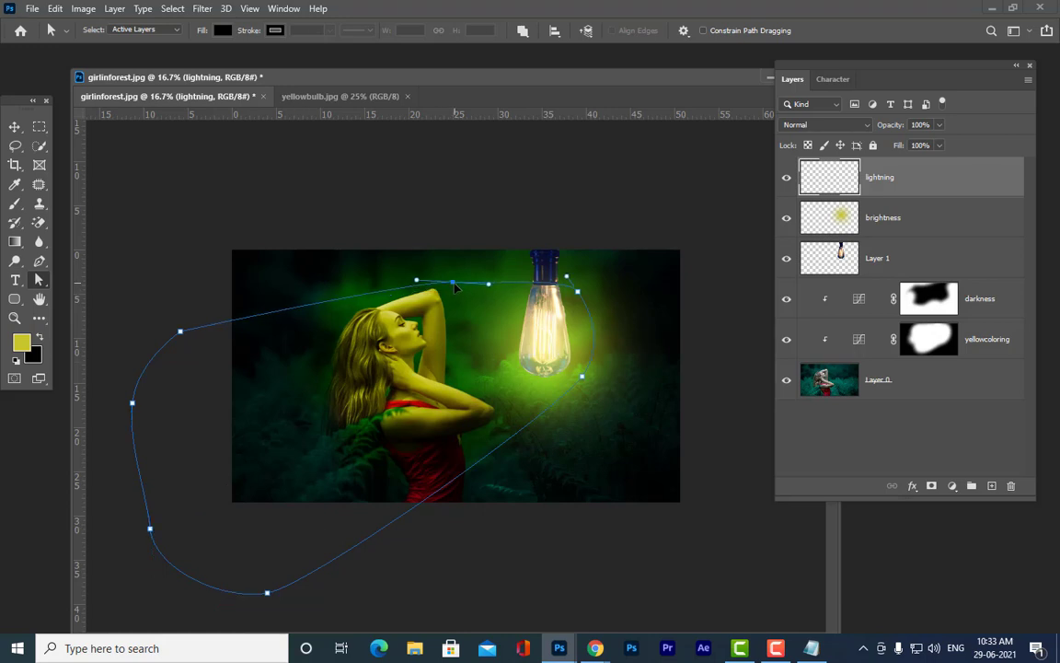
Adjust the curve at the path anchor beside the bulb's upper right and convert the closed path into a selection
click(581, 293)
drag(582, 293, 579, 292)
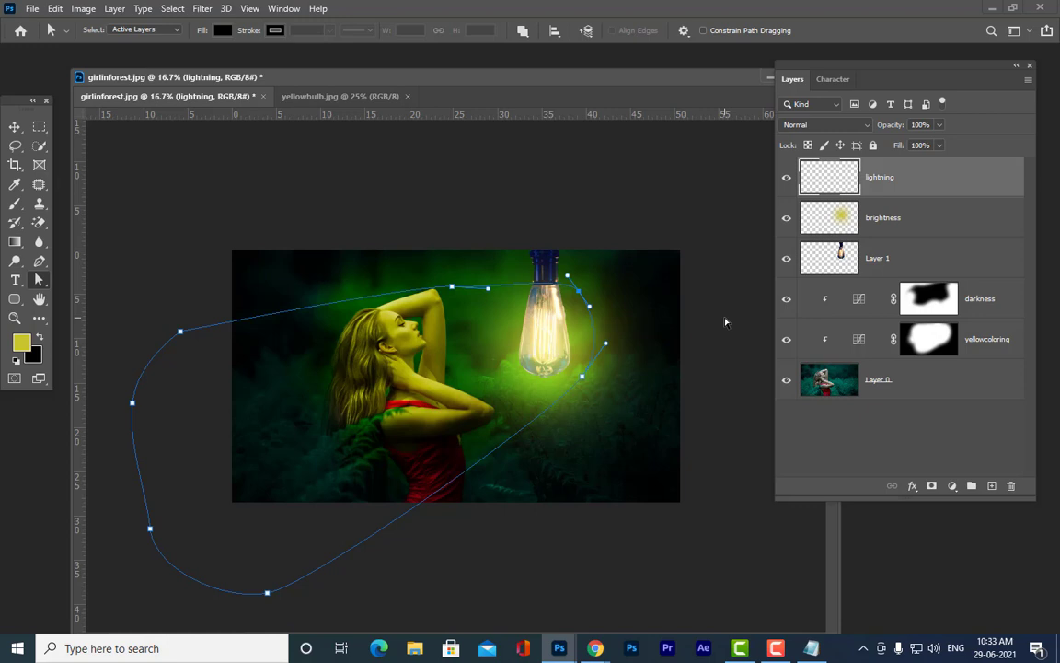
key(ctrl+Return)
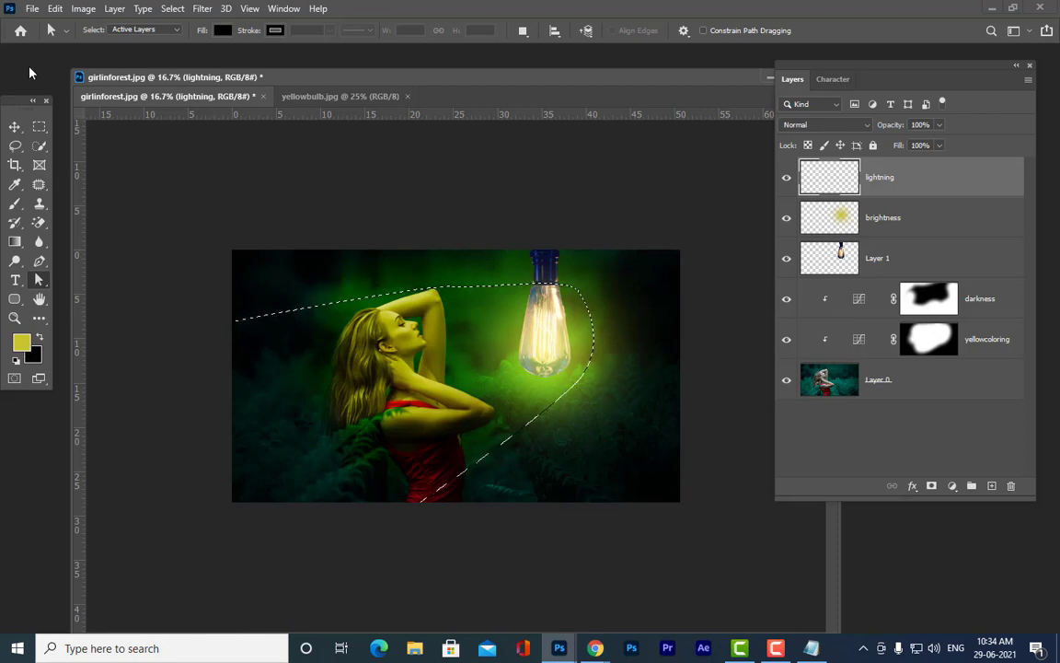
Feather the light-shape selection by 35 pixels
drag(19, 98, 58, 70)
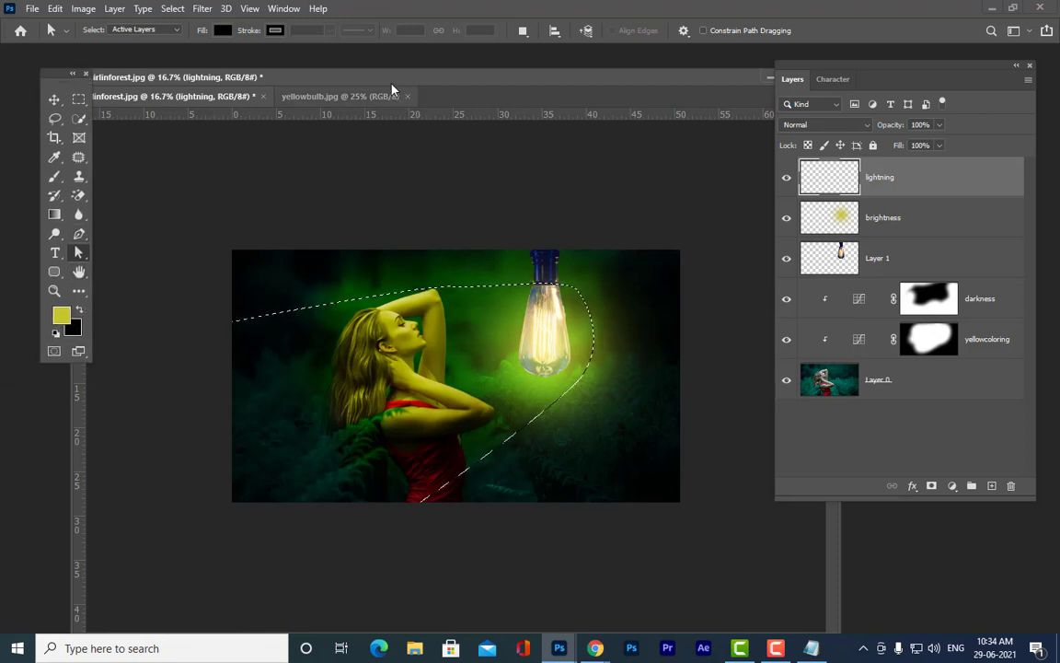
drag(369, 88, 382, 90)
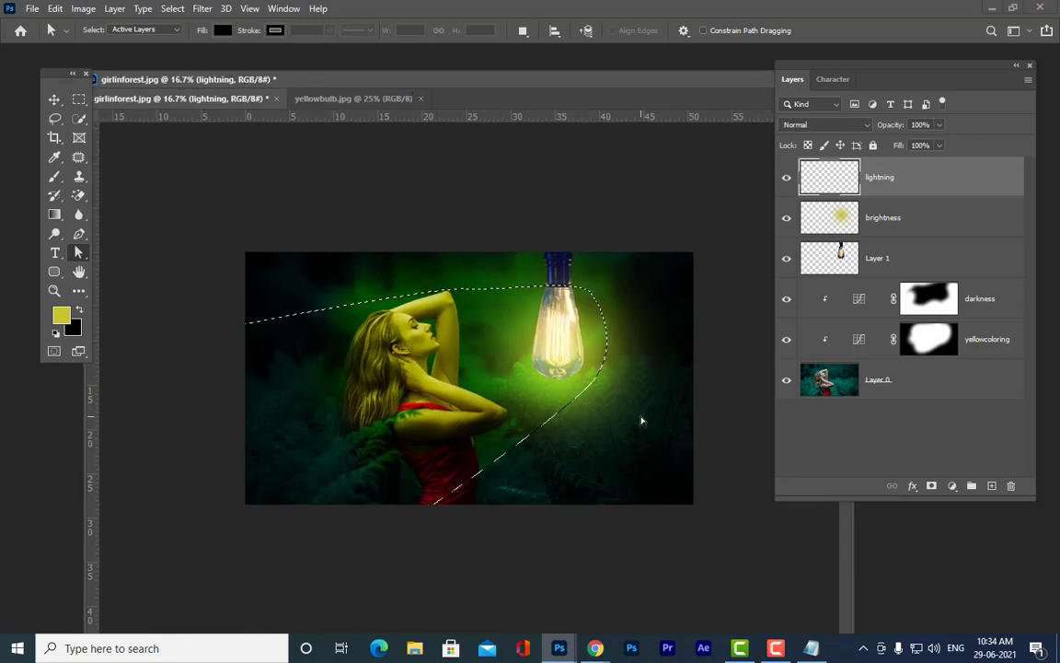
click(79, 98)
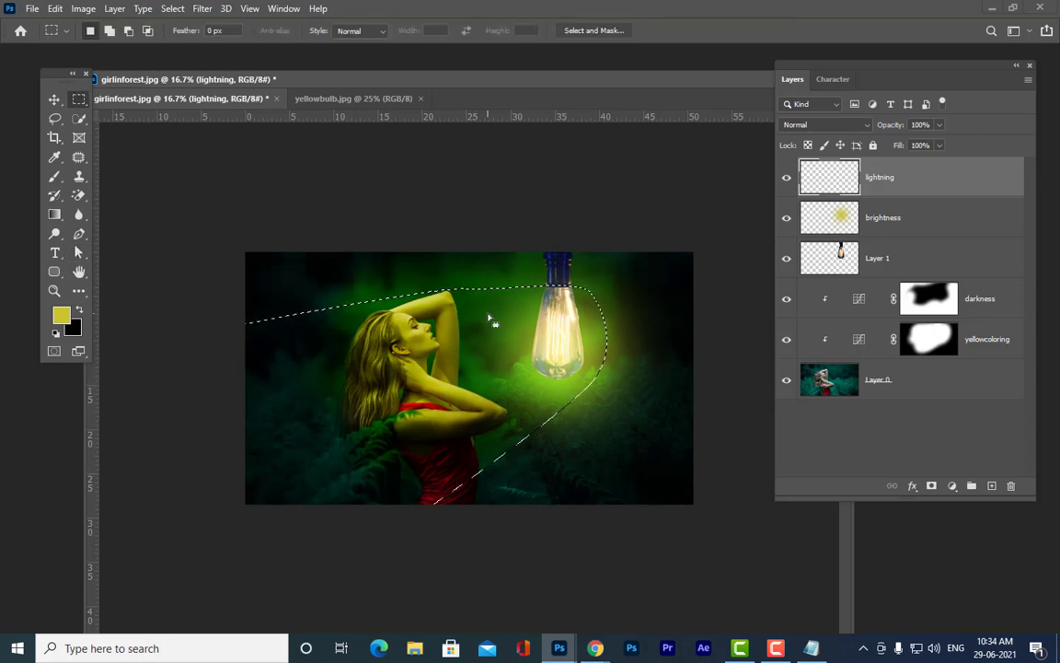
right_click(492, 321)
click(538, 346)
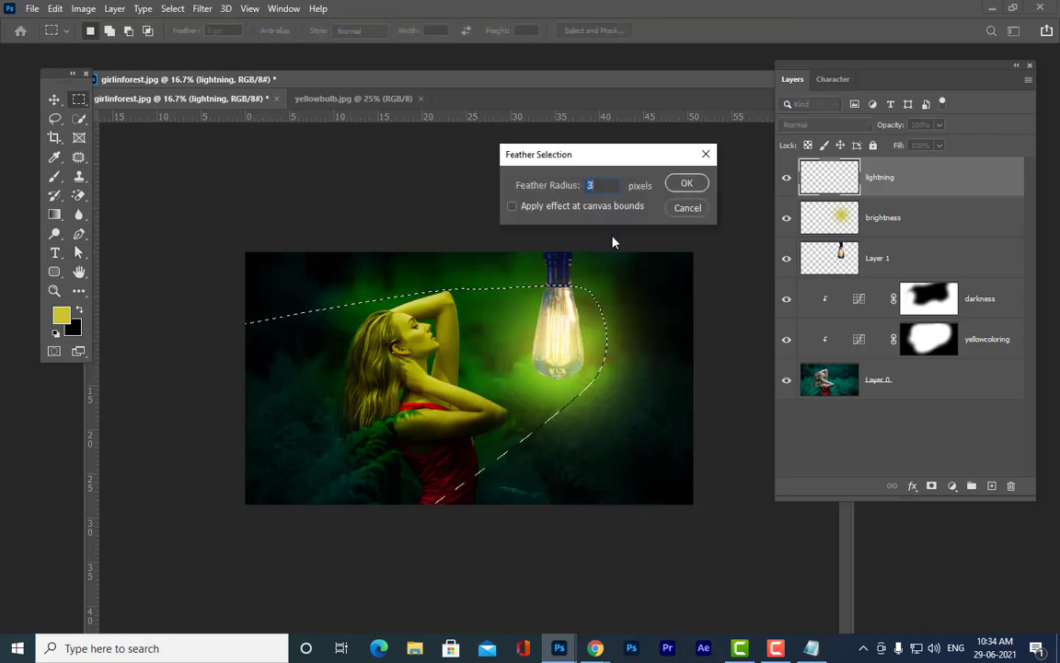
text(4)
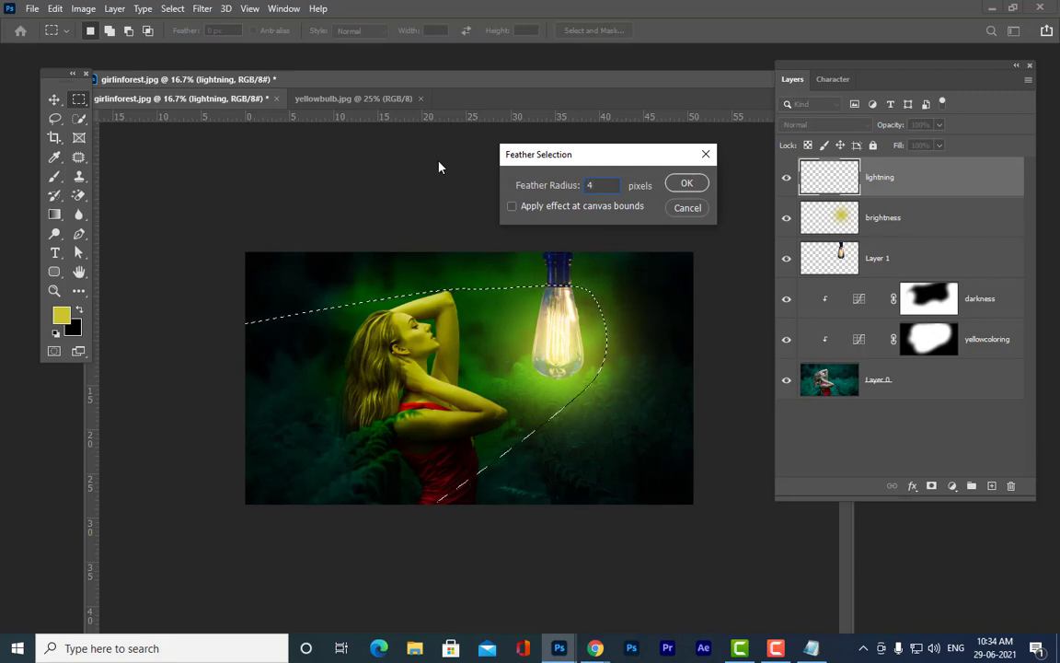
key(BackSpace)
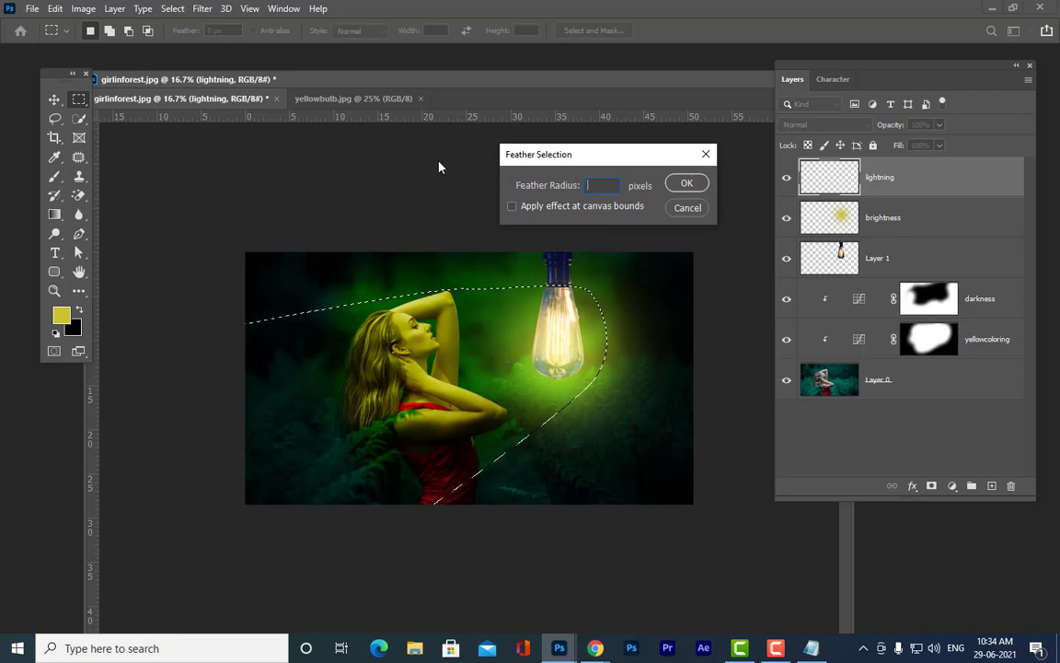
text(35)
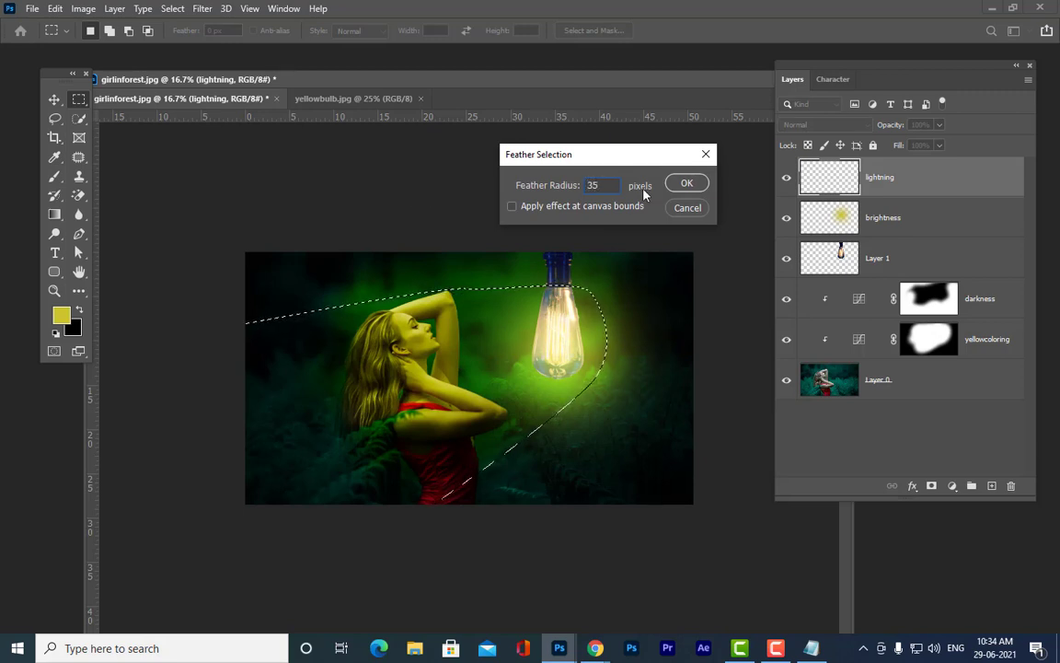
click(688, 184)
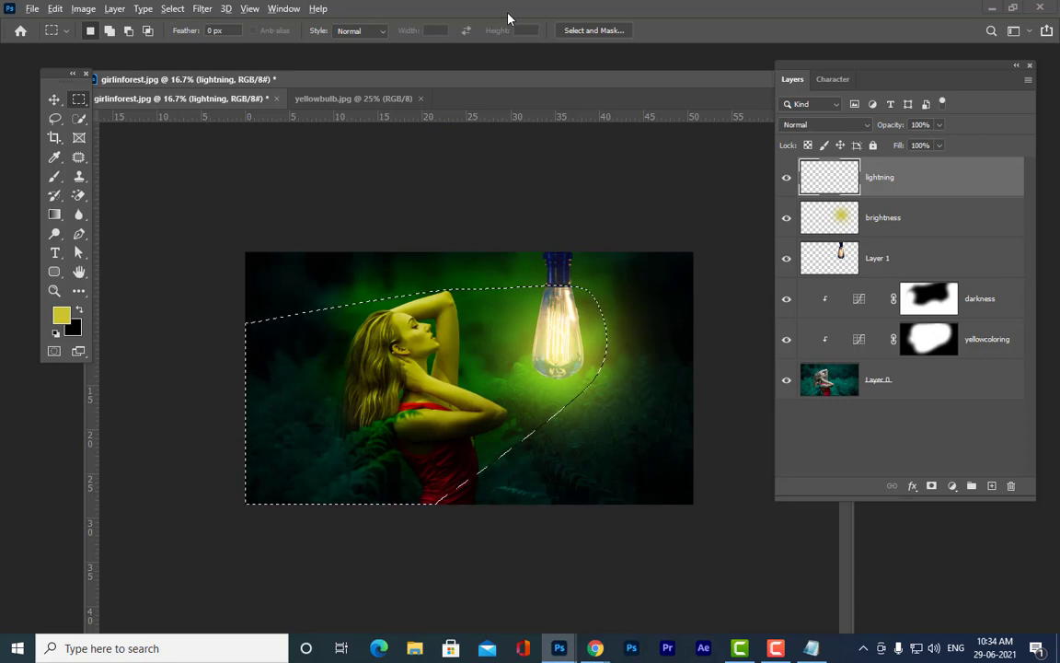
Fill the selection on the lightning layer with the yellow foreground color, deselect, and set the layer's blend mode to Linear Dodge (Add)
key(alt+BackSpace)
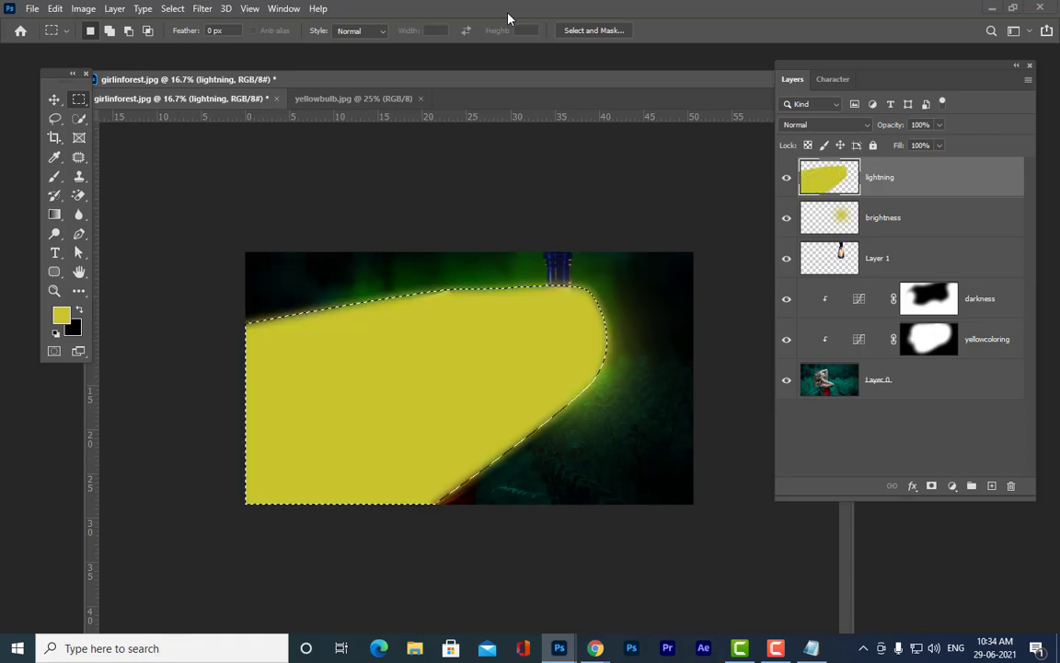
key(ctrl+d)
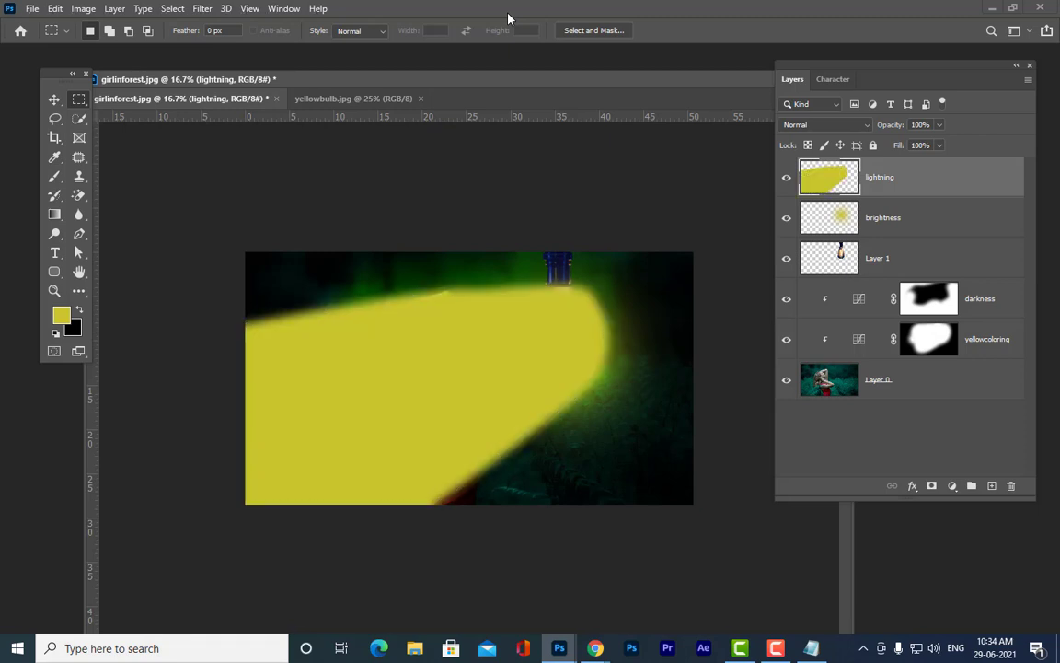
click(863, 126)
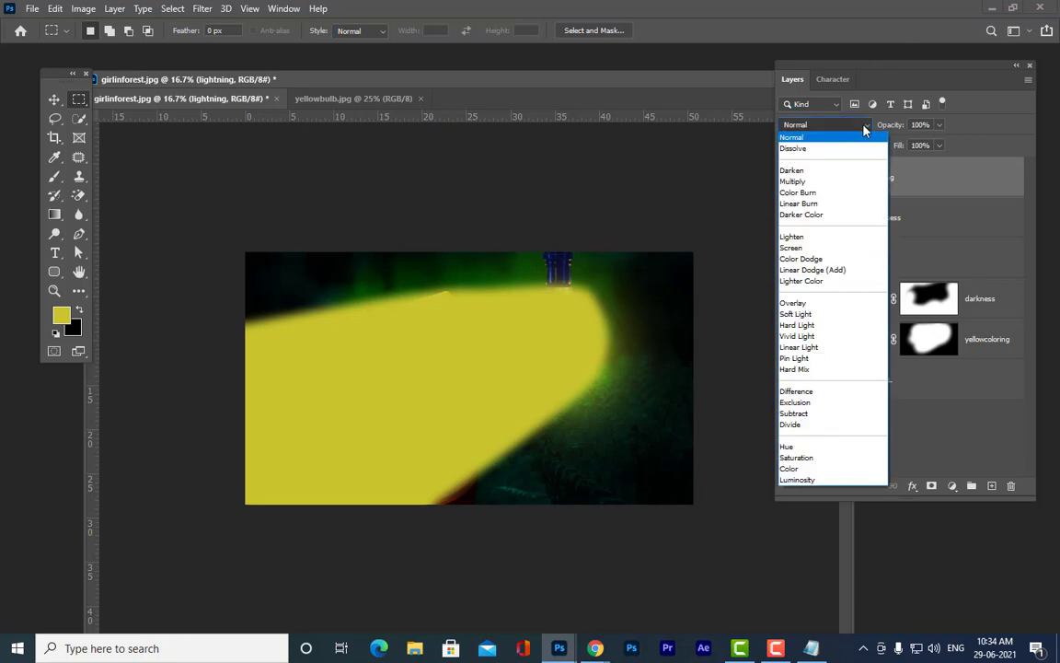
click(848, 271)
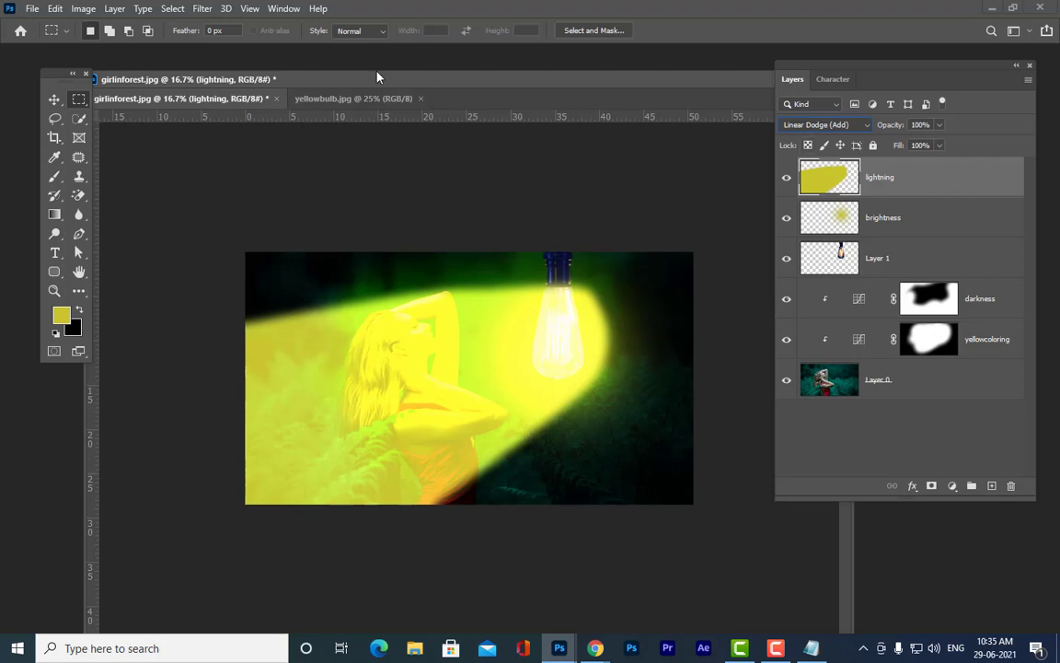
Apply a Gaussian Blur with a radius of 199.3 pixels to the lightning layer
click(203, 9)
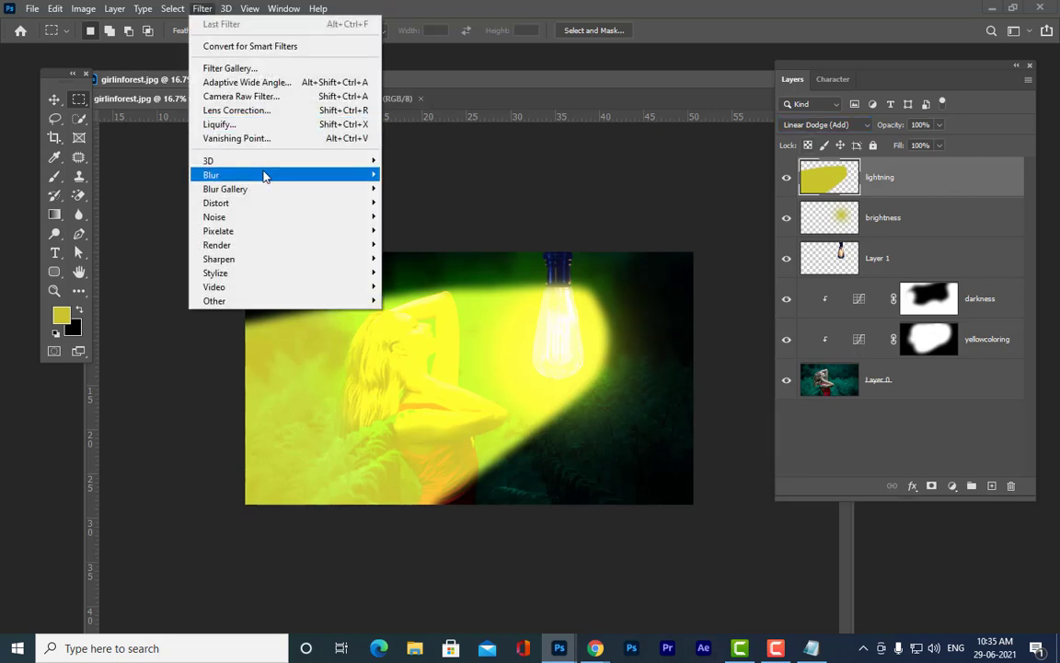
mouse_move(264, 175)
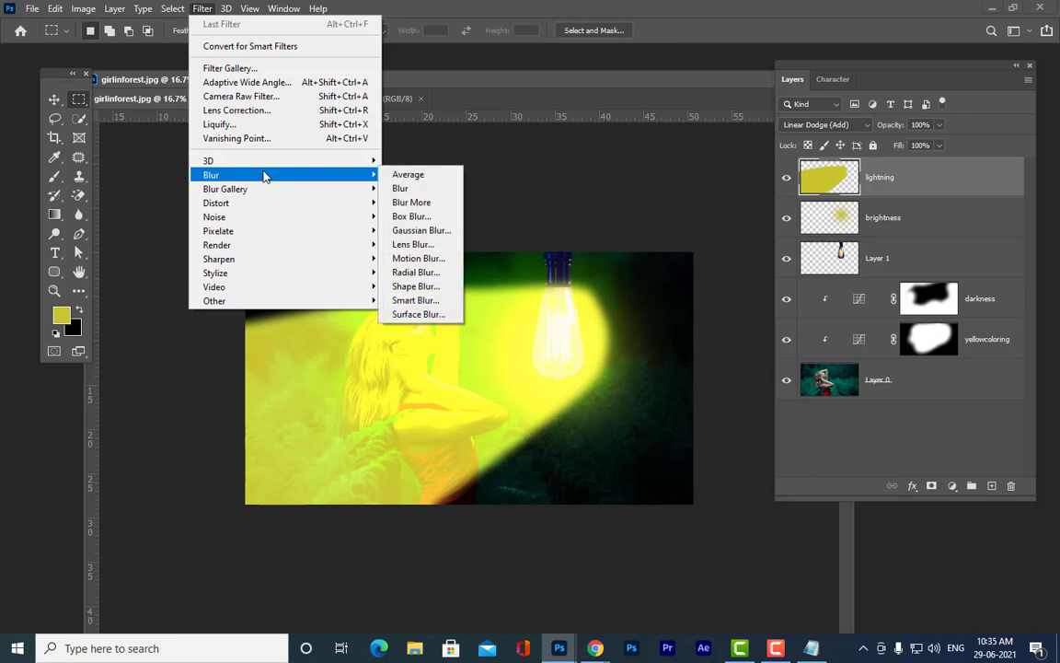
click(416, 231)
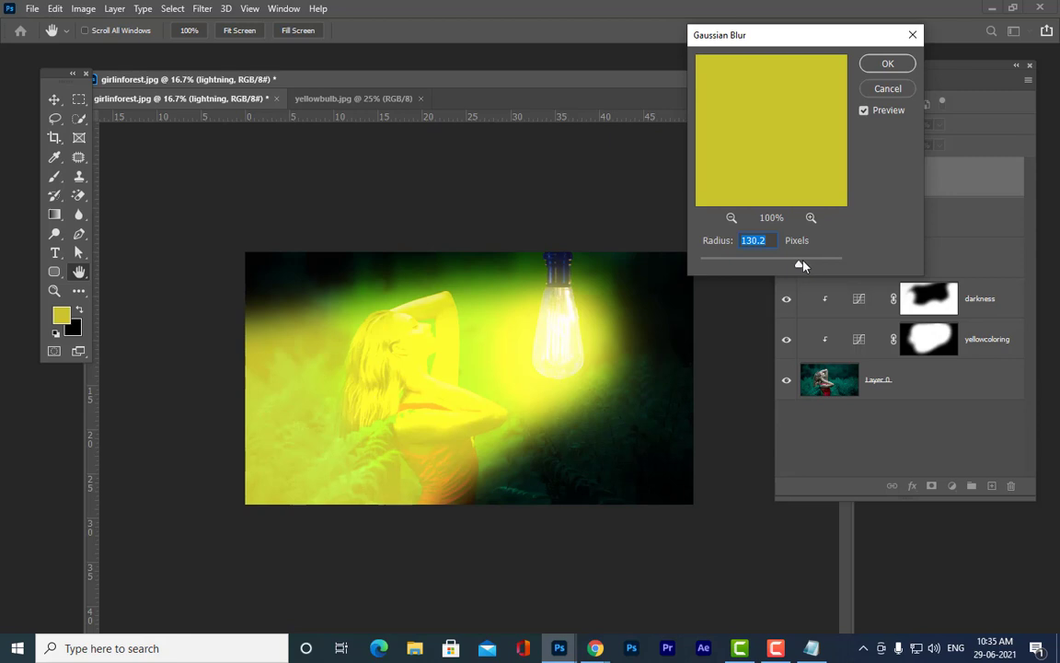
drag(806, 265, 813, 266)
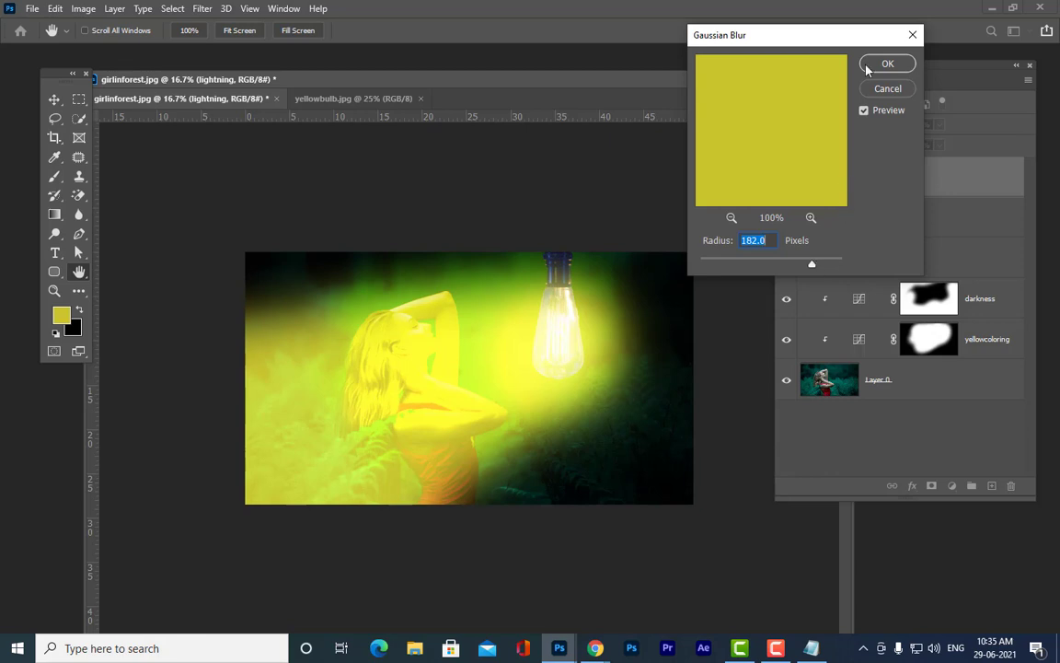
click(825, 266)
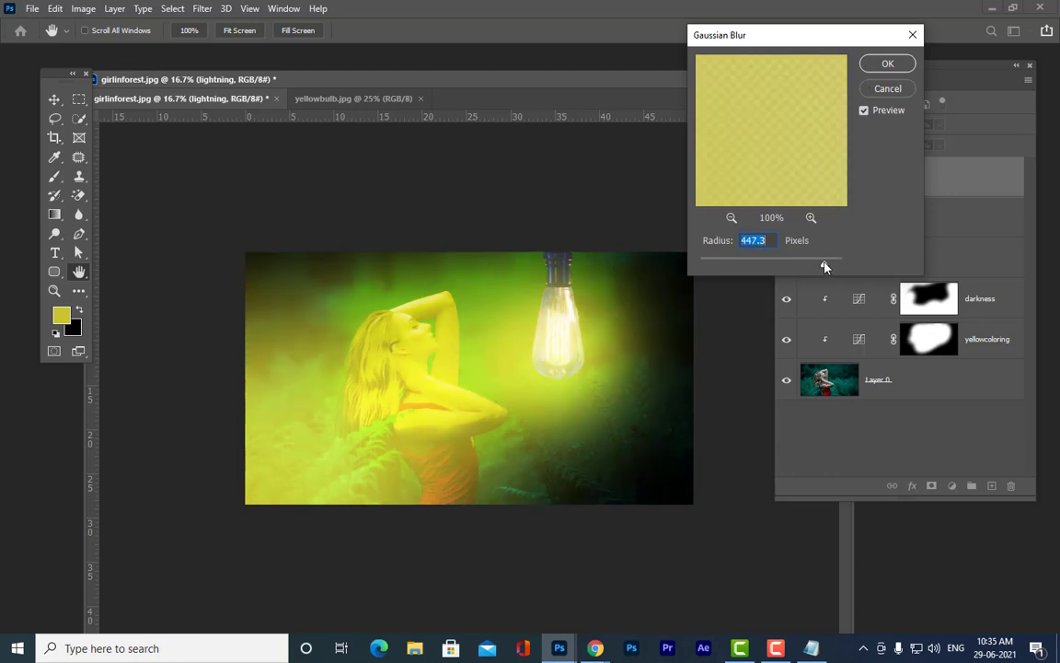
drag(826, 267, 818, 266)
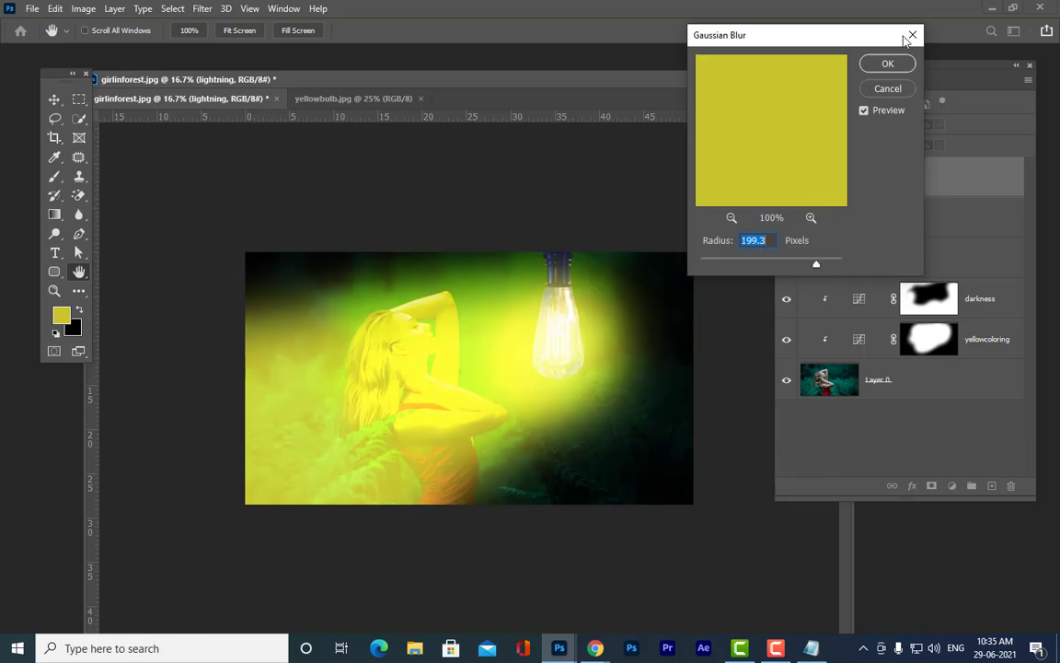
click(887, 64)
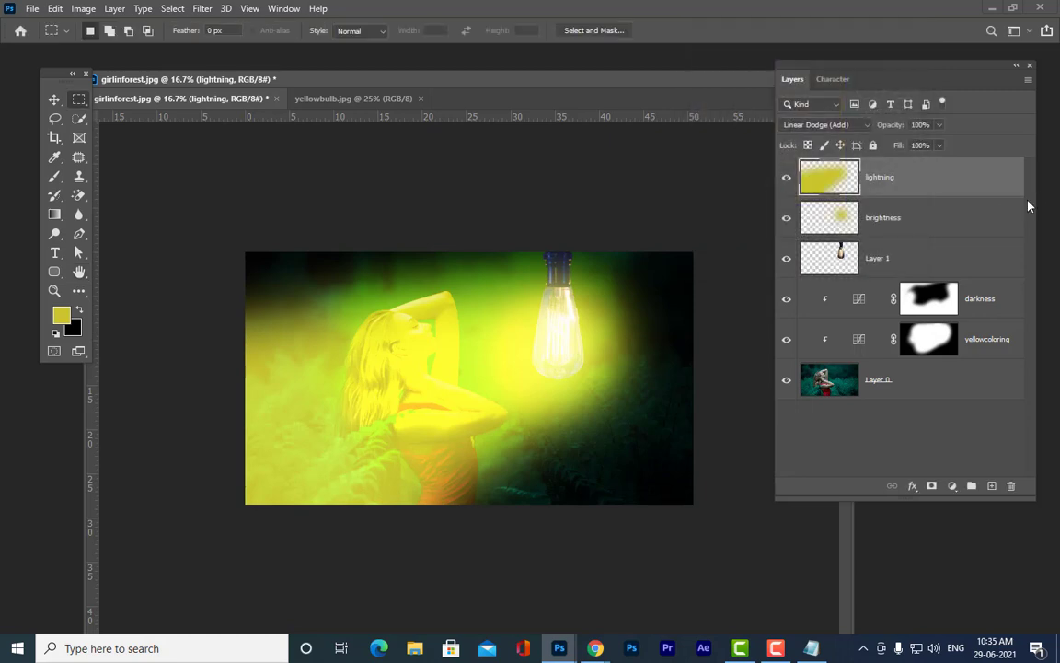
Open the lightning layer's blending options and place the Layer Style dialog where the woman and bulb stay in view
double_click(953, 186)
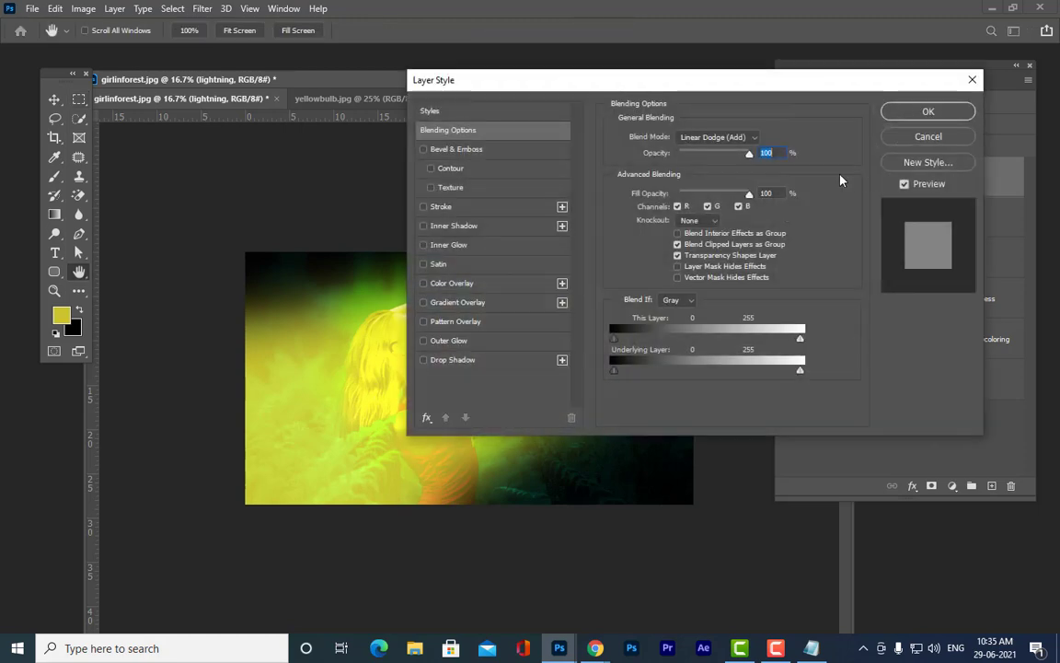
drag(556, 83, 668, 12)
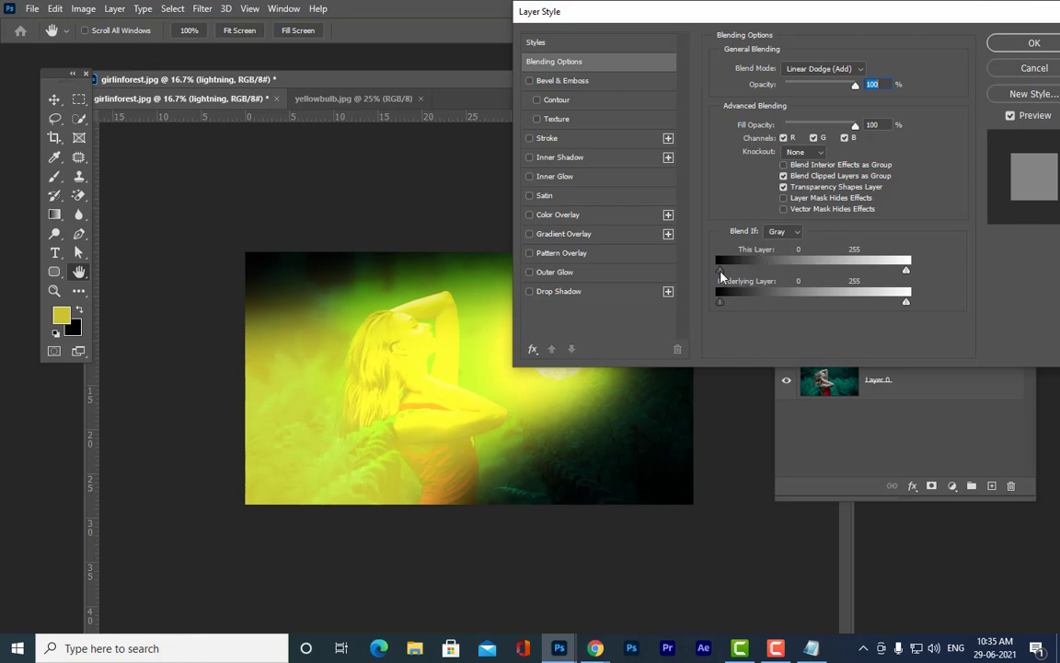
mouse_move(721, 273)
mouse_down()
mouse_move(867, 279)
mouse_move(718, 276)
mouse_up()
drag(644, 21, 686, 43)
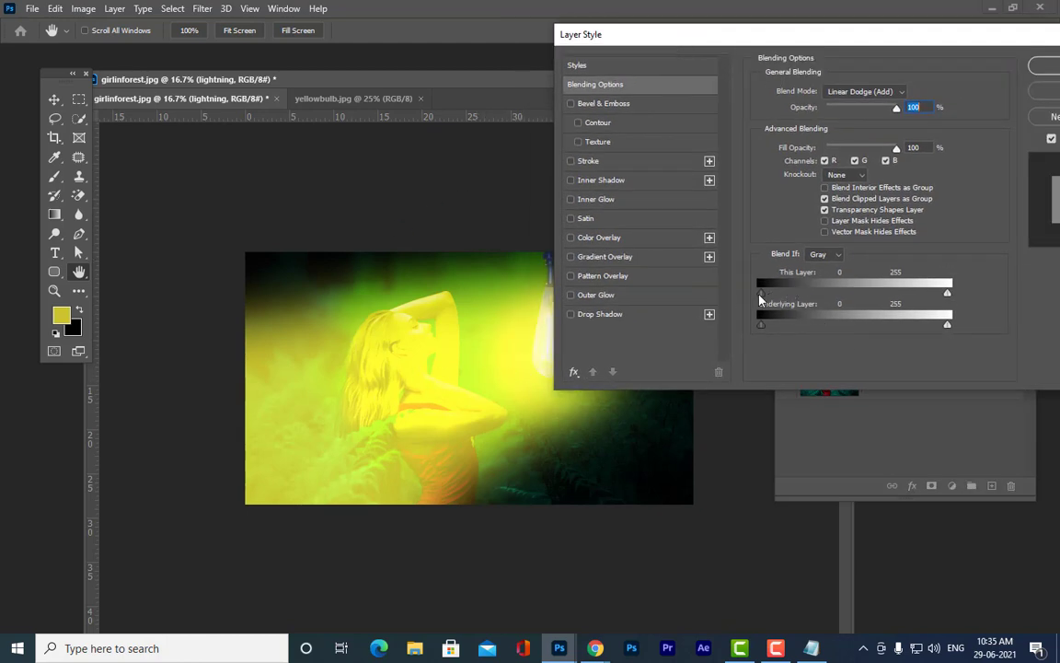
drag(736, 35, 766, 31)
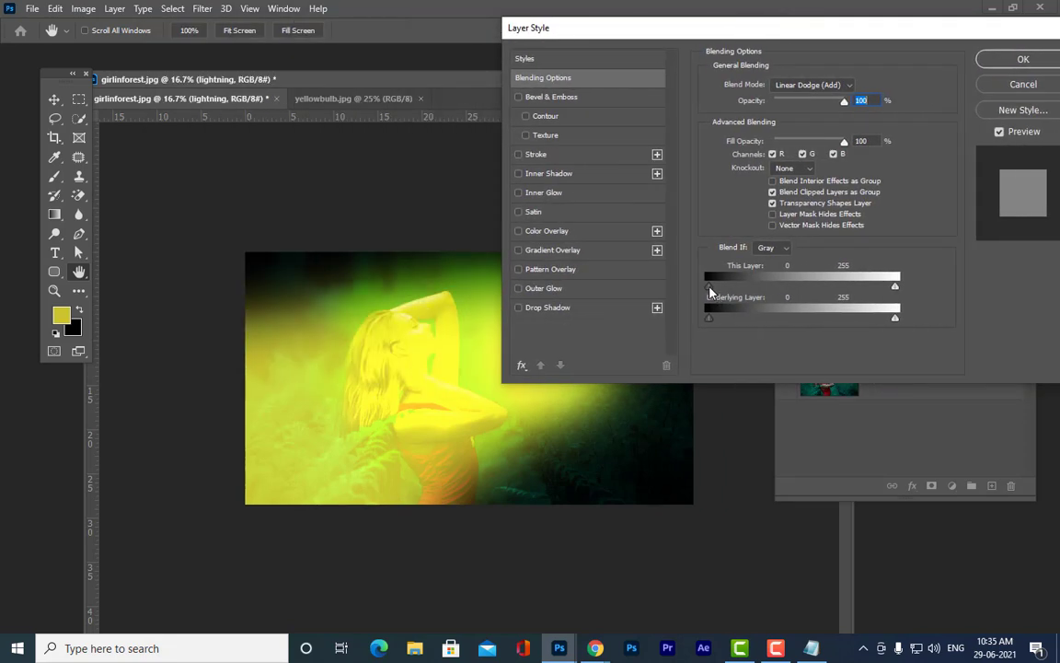
mouse_move(733, 286)
mouse_down()
mouse_move(859, 289)
mouse_move(717, 290)
mouse_up()
drag(669, 38, 794, 37)
Try raising the black This Layer value in the Gray Blend If settings and return it to 0
drag(839, 284, 879, 293)
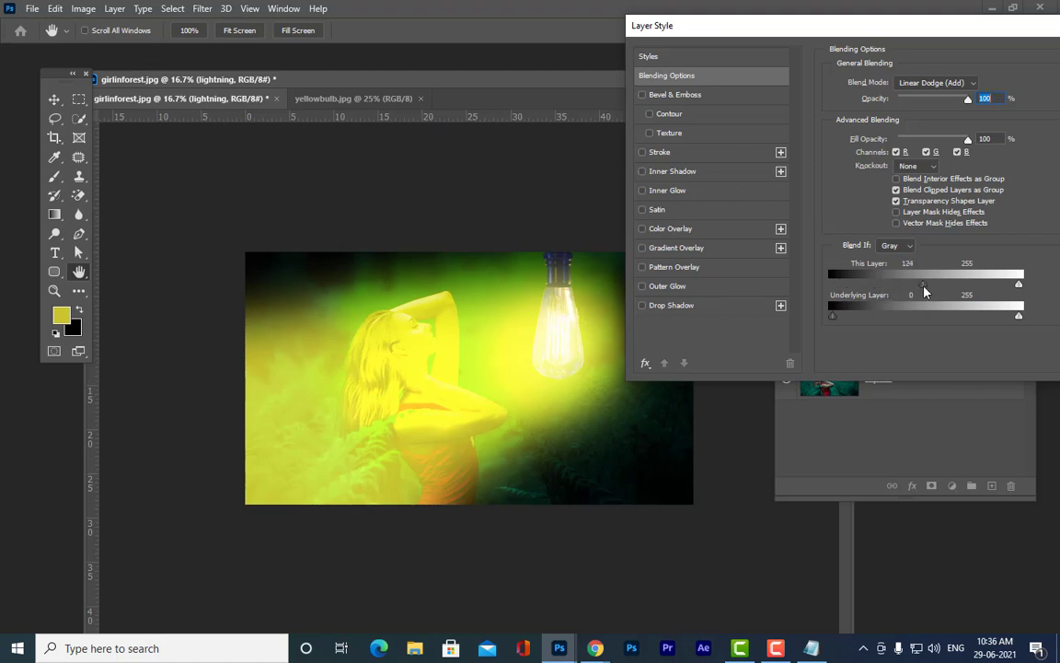
mouse_move(945, 291)
mouse_down()
mouse_move(971, 291)
mouse_move(868, 292)
mouse_move(963, 294)
mouse_up()
drag(960, 291, 831, 289)
Try lowering the white This Layer value to 145 and splitting it at 21 / 255, and reset it to 255
drag(1019, 285, 940, 294)
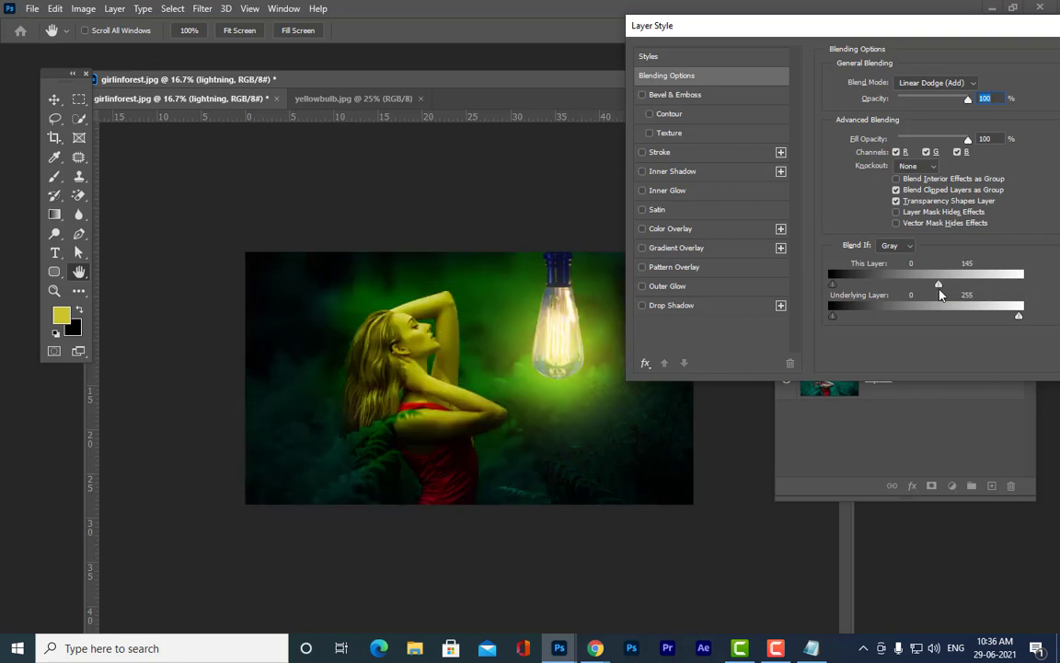
drag(939, 294, 854, 291)
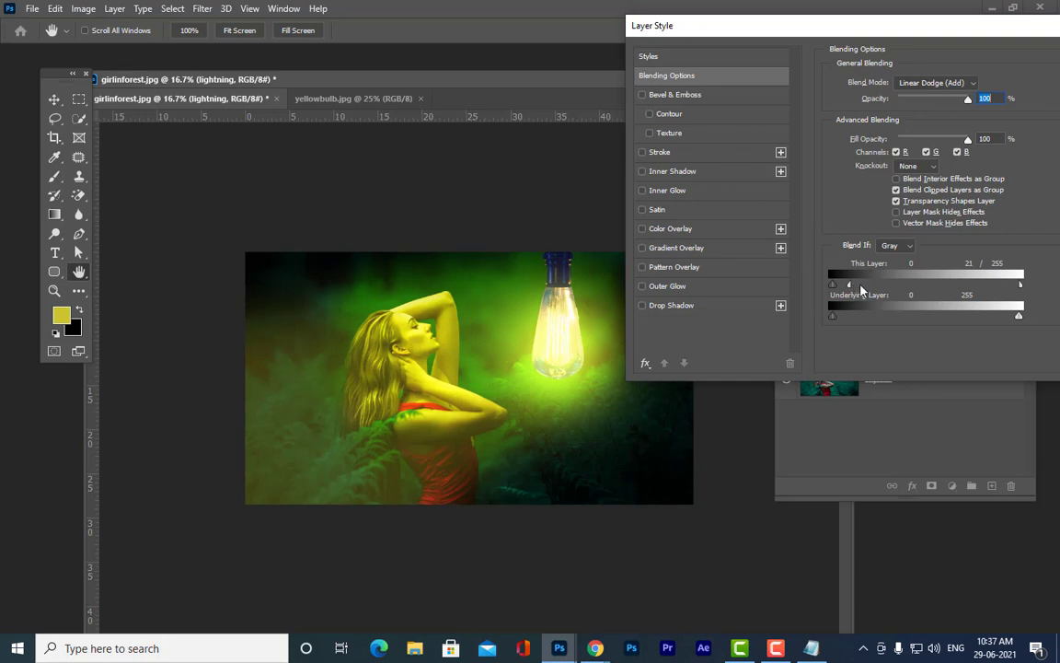
drag(850, 285, 1039, 301)
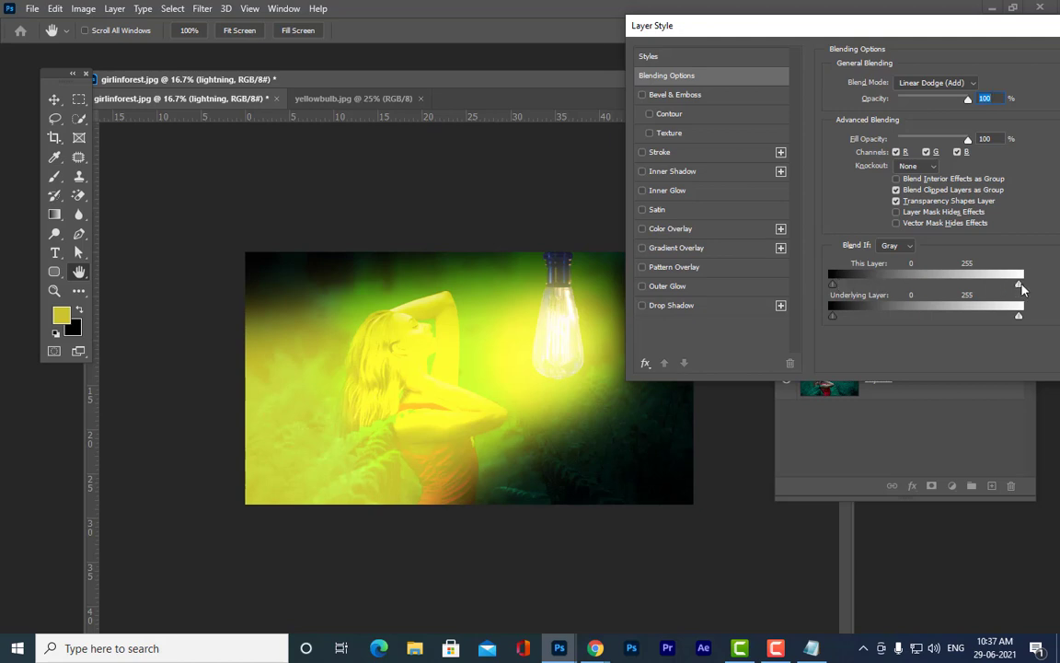
drag(1019, 286, 1053, 295)
Split the lightning layer's white This Layer Blend If value to 11 / 255 and change its blend mode to Color Dodge
drag(1019, 286, 841, 294)
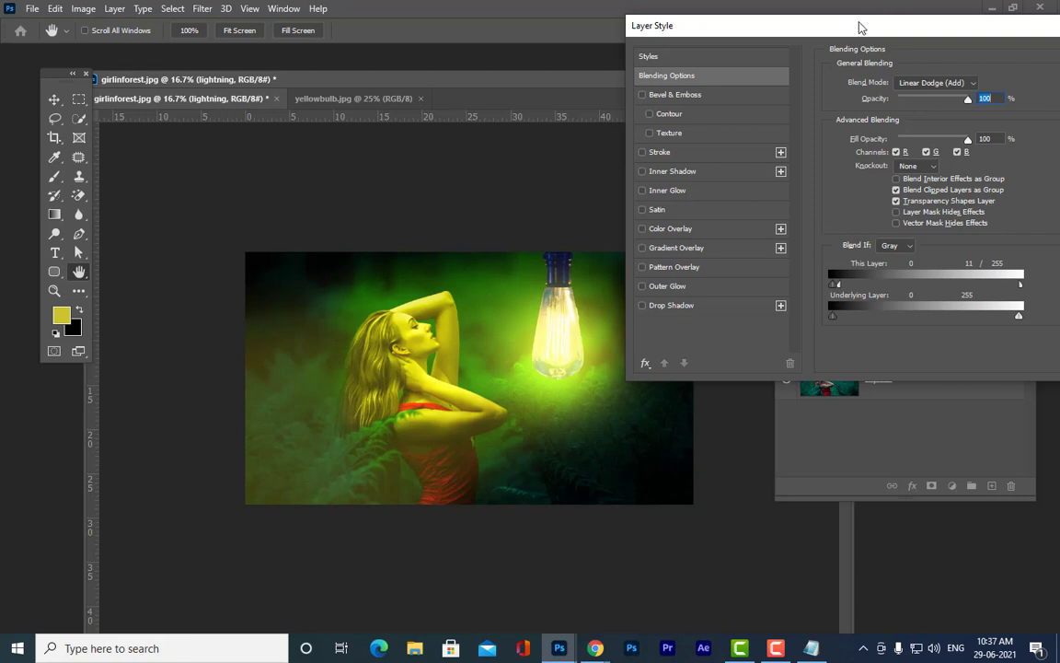
drag(845, 37, 516, 95)
click(810, 113)
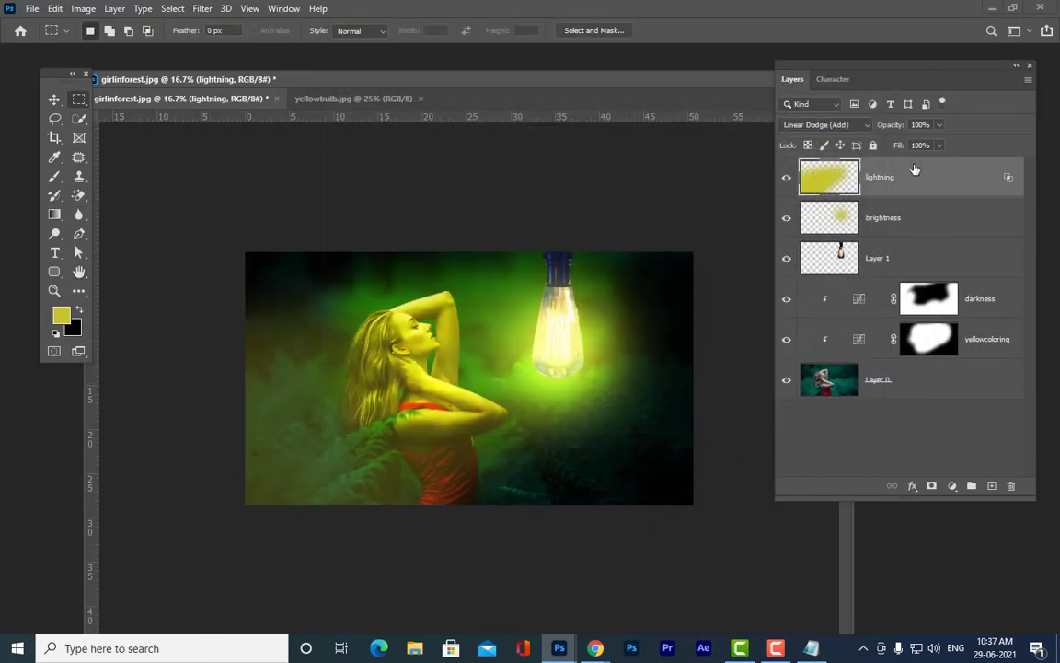
click(834, 126)
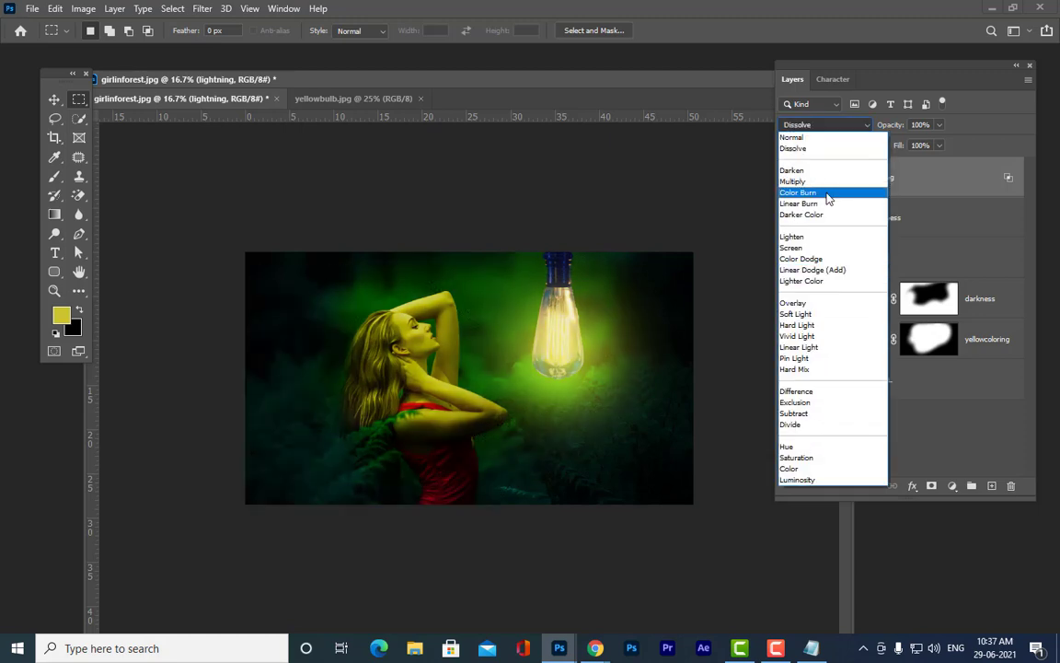
click(817, 261)
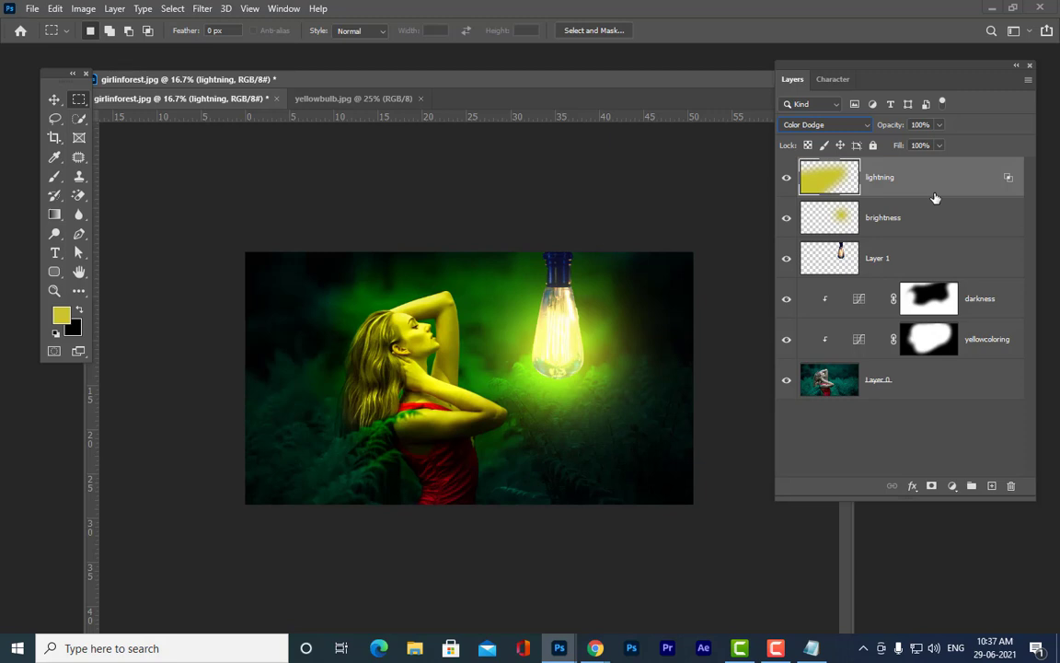
Try the Linear Dodge (Add) blend mode on the lightning layer and return it to Color Dodge
click(825, 124)
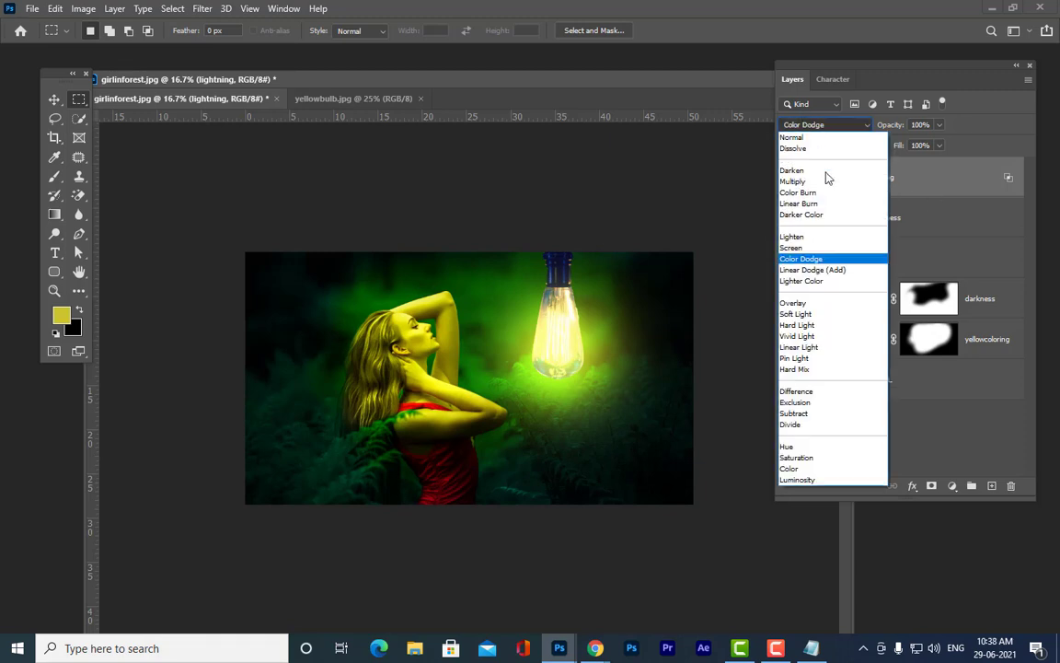
click(850, 272)
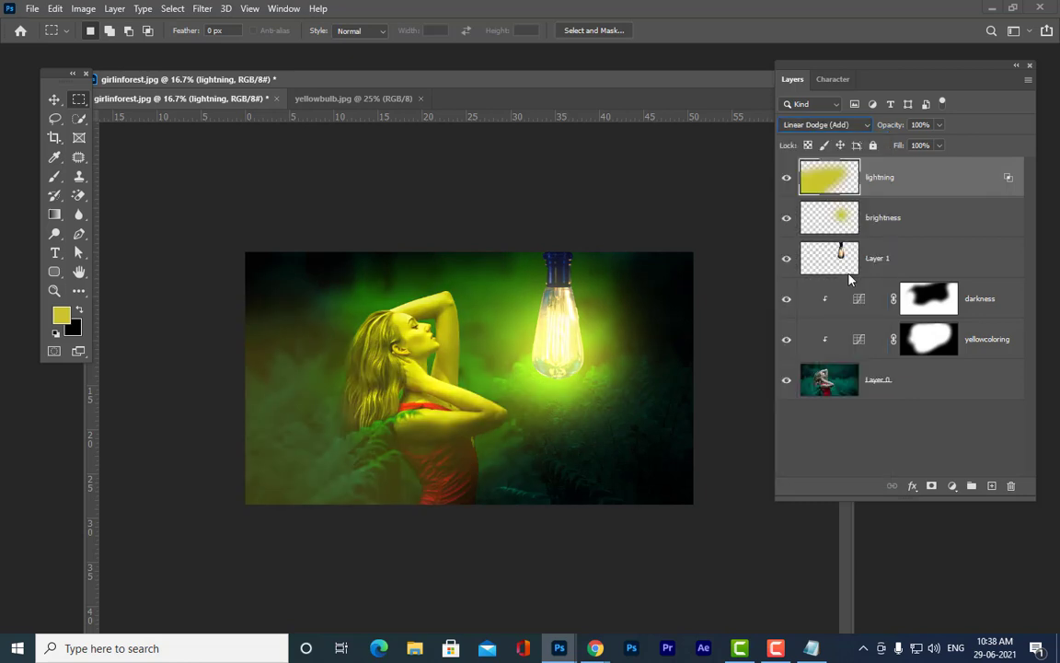
click(832, 124)
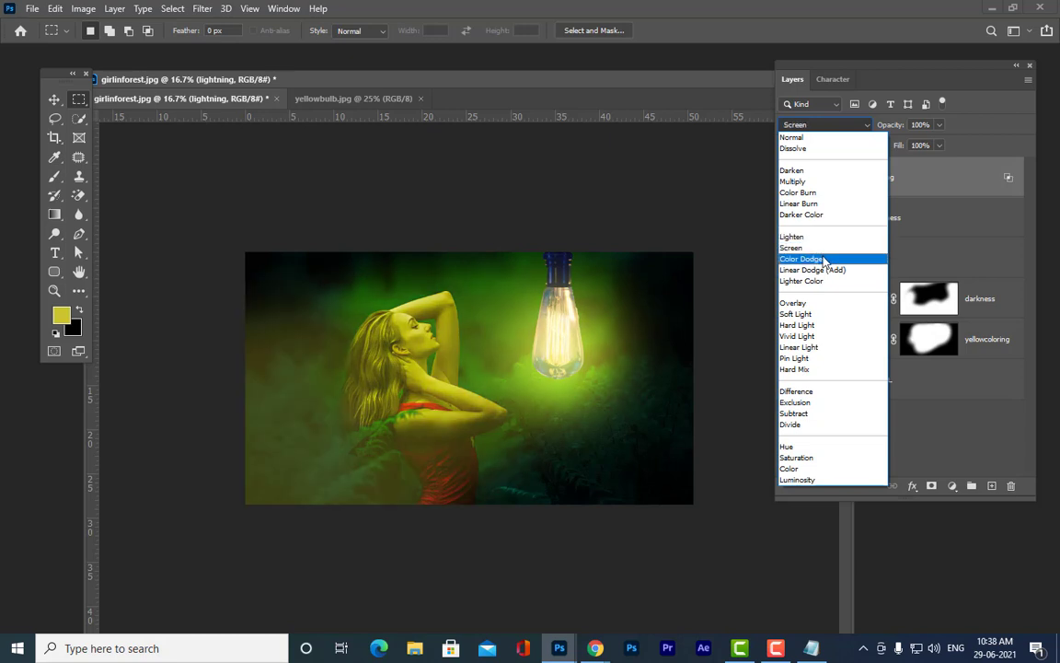
click(824, 258)
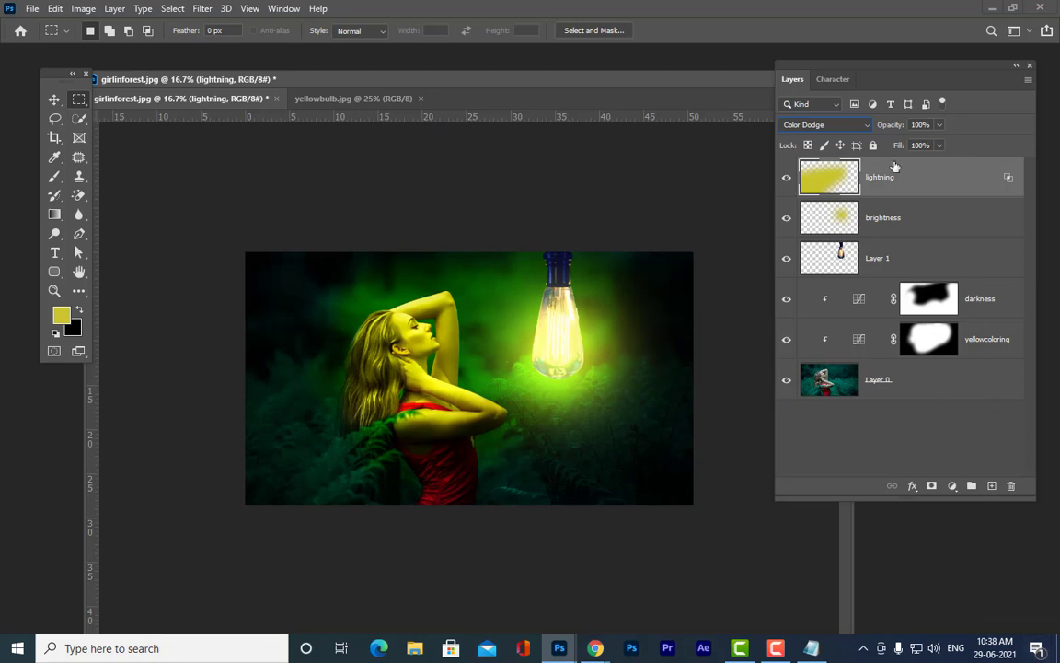
drag(828, 72, 787, 80)
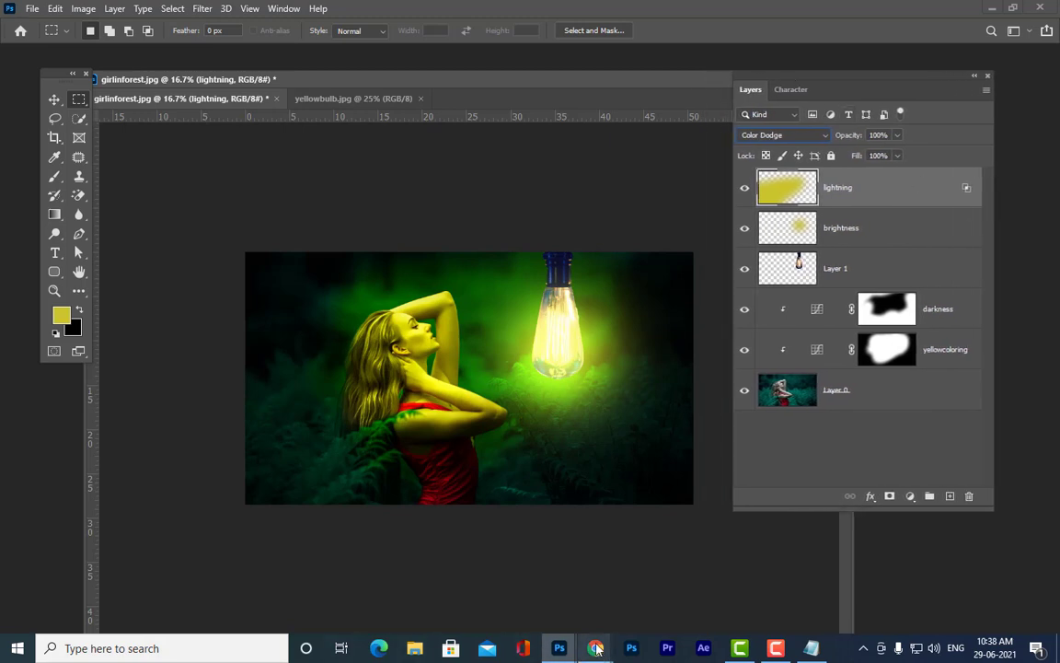
drag(790, 74, 779, 71)
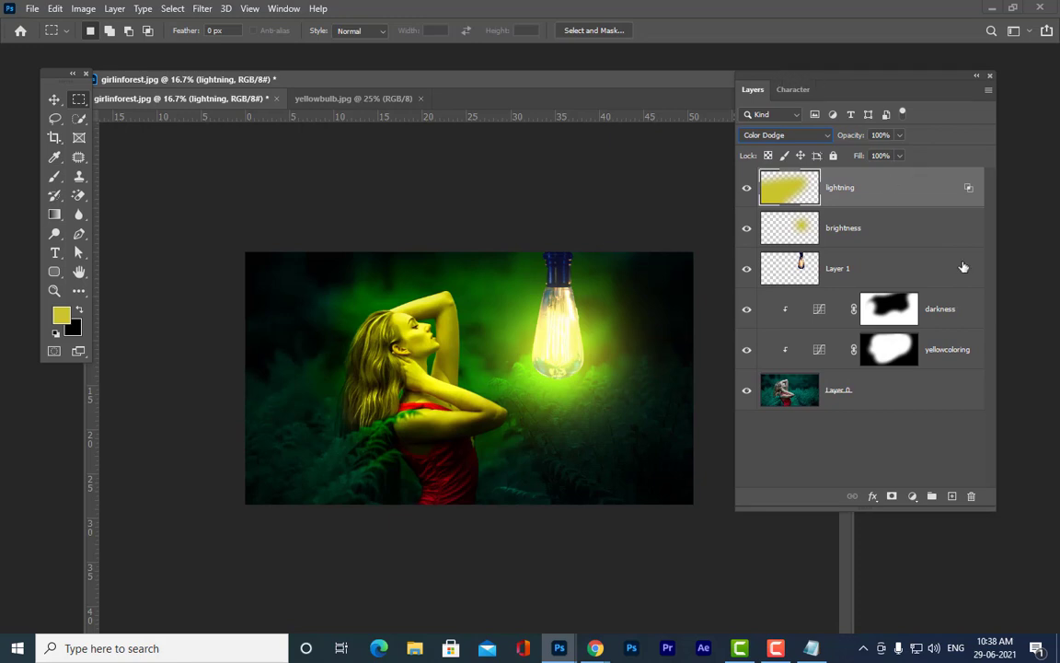
Create a new layer named extralighting above the lightning layer and set its blend mode to Screen
click(955, 497)
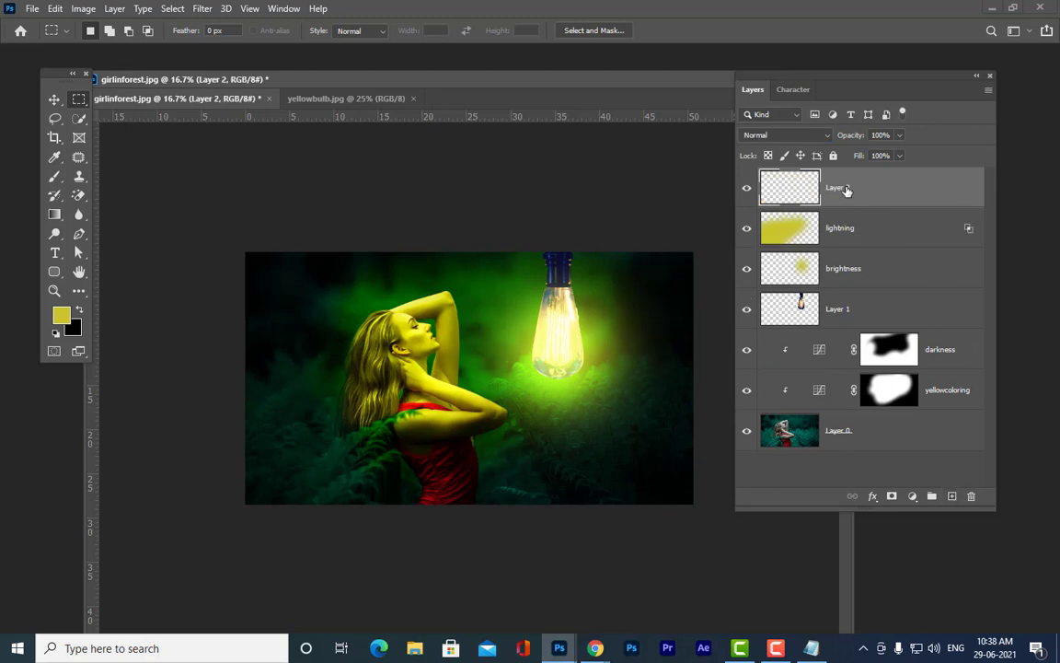
double_click(847, 188)
text(extralighting)
key(Return)
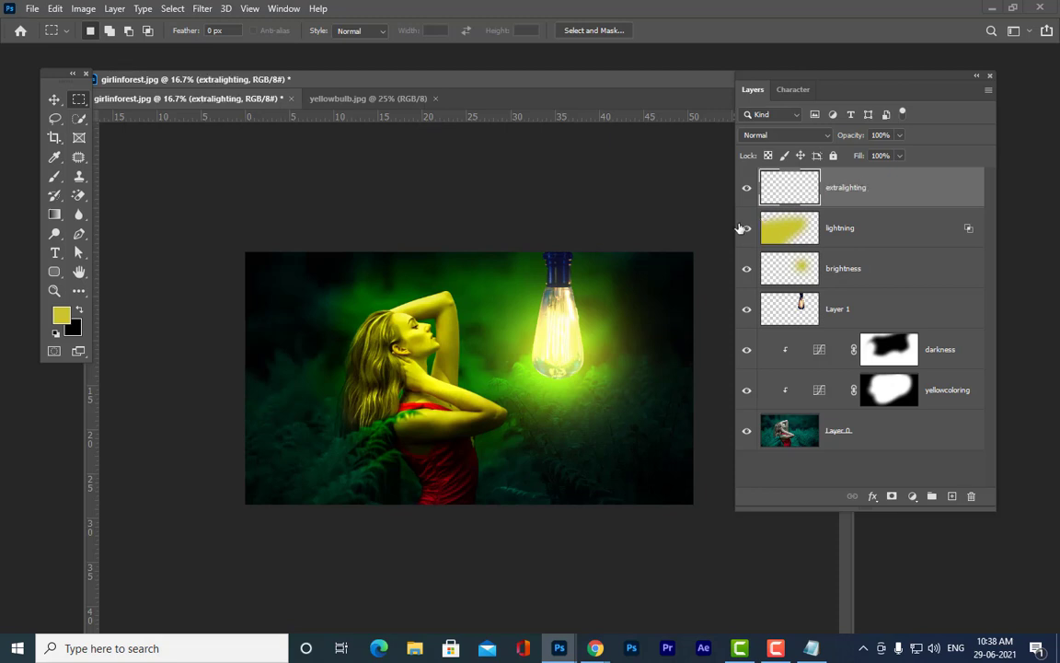
click(793, 135)
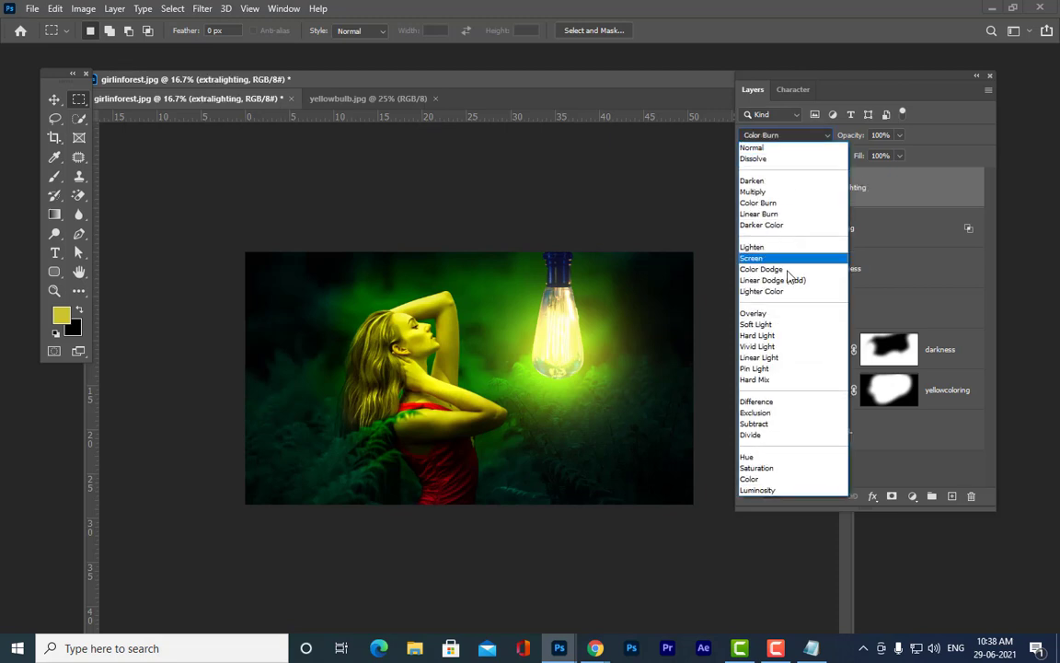
click(783, 261)
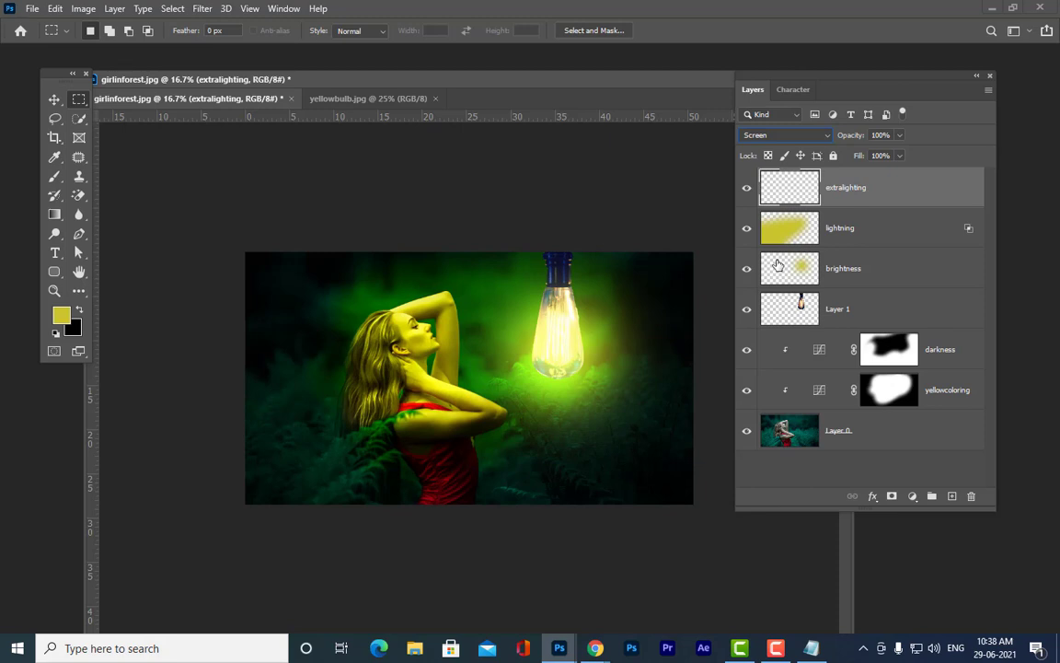
drag(856, 75, 871, 53)
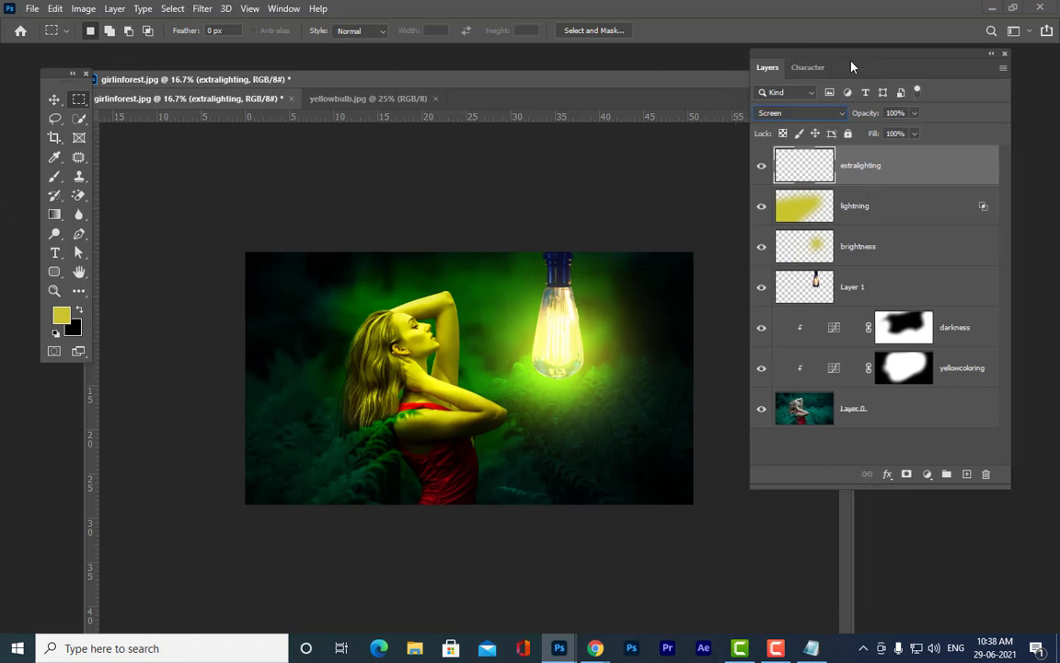
drag(845, 59, 847, 60)
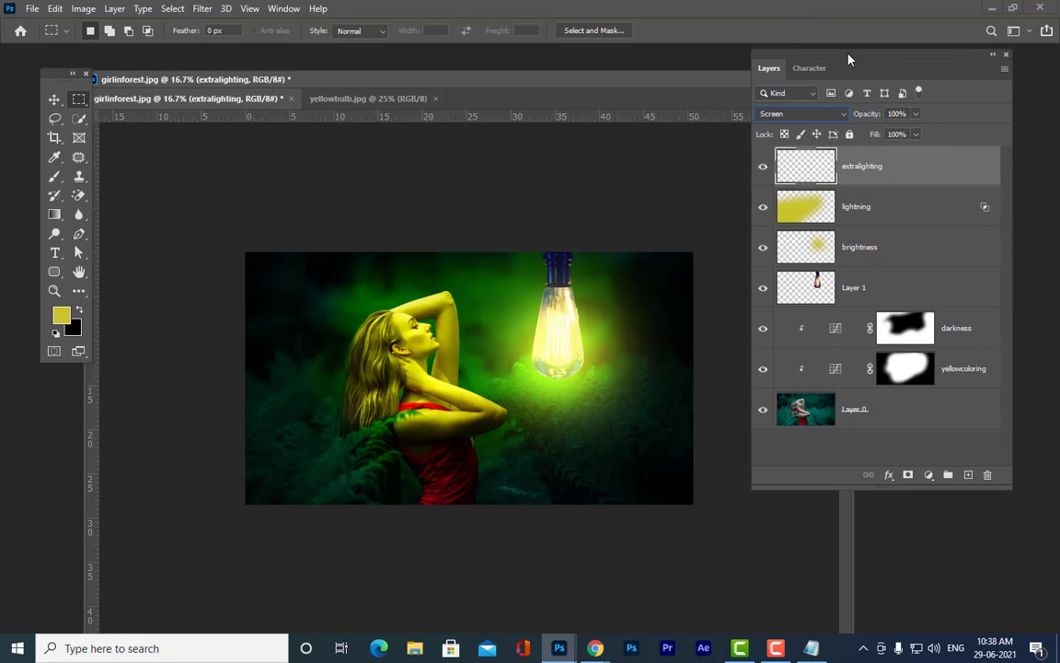
Activate the Brush tool with the soft 1400 px brush and reduce its flow to 15%
click(54, 175)
right_click(55, 176)
click(110, 175)
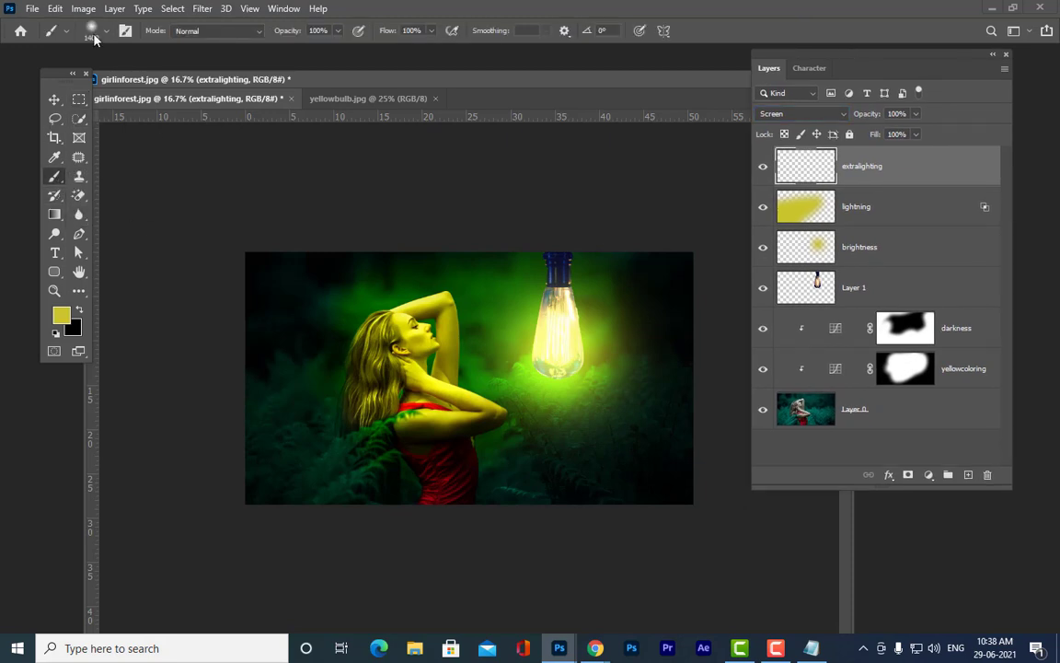
click(93, 33)
key(Escape)
click(430, 30)
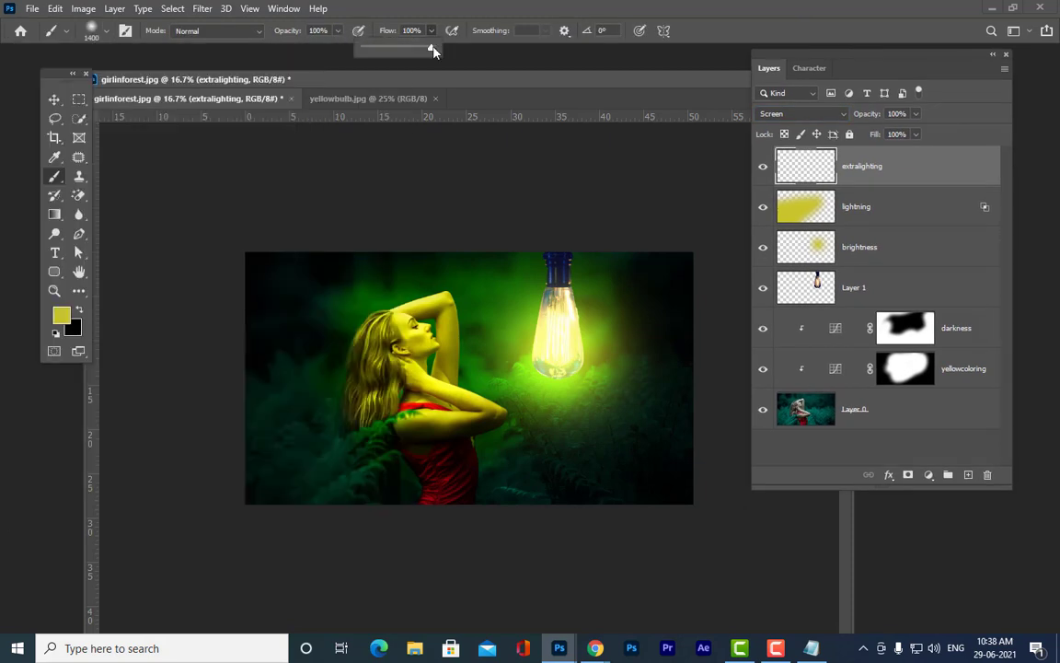
drag(432, 47, 374, 55)
Try painting yellow light between the woman and the bulb on the extralighting layer, and undo the painting
mouse_move(407, 378)
mouse_down()
mouse_move(405, 348)
mouse_move(440, 356)
mouse_move(462, 338)
mouse_move(525, 367)
mouse_move(419, 341)
mouse_move(443, 332)
mouse_move(564, 379)
mouse_move(470, 437)
mouse_move(549, 431)
mouse_up()
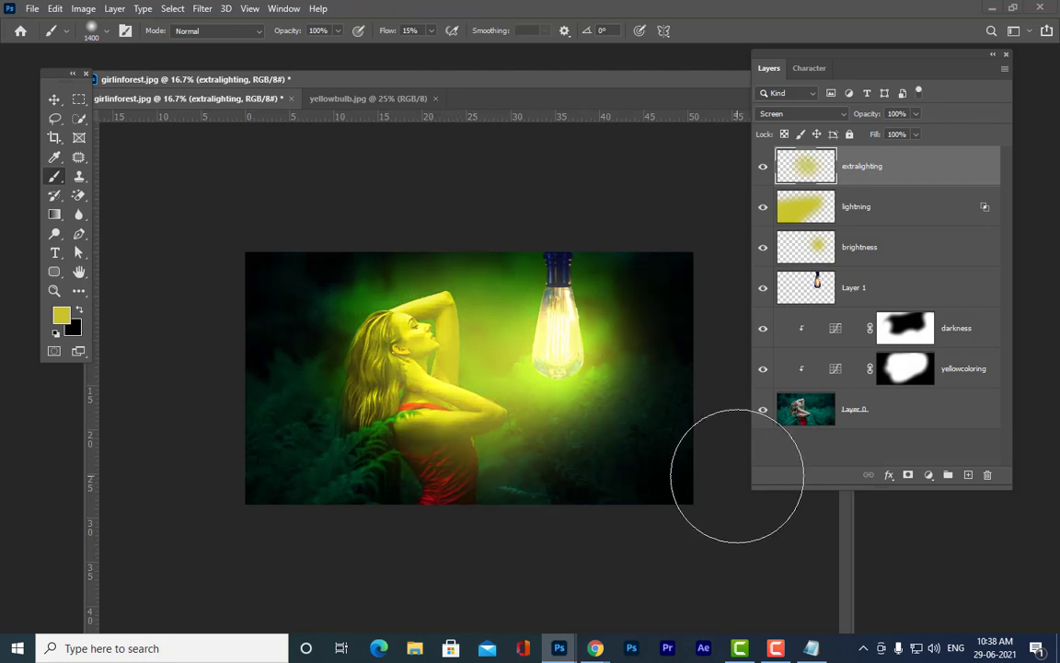
key(ctrl+z)
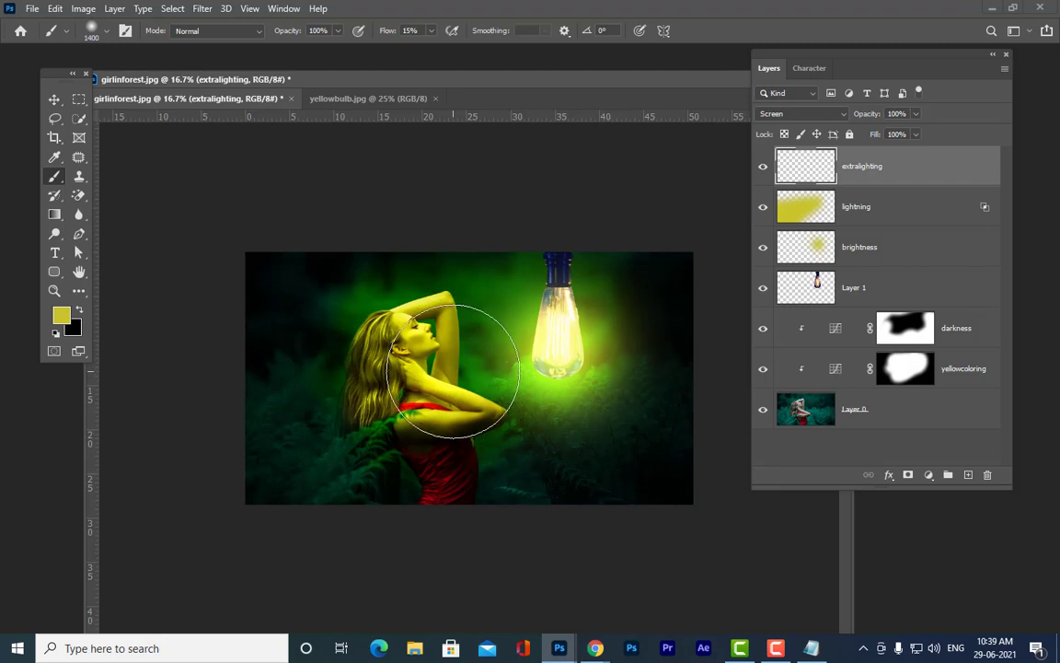
Enlarge the brush to 2900 px and paint soft yellow light over the woman and toward the bulb on the extralighting layer
key(bracketright)
key(bracketright)
key(bracketright)
key(bracketright)
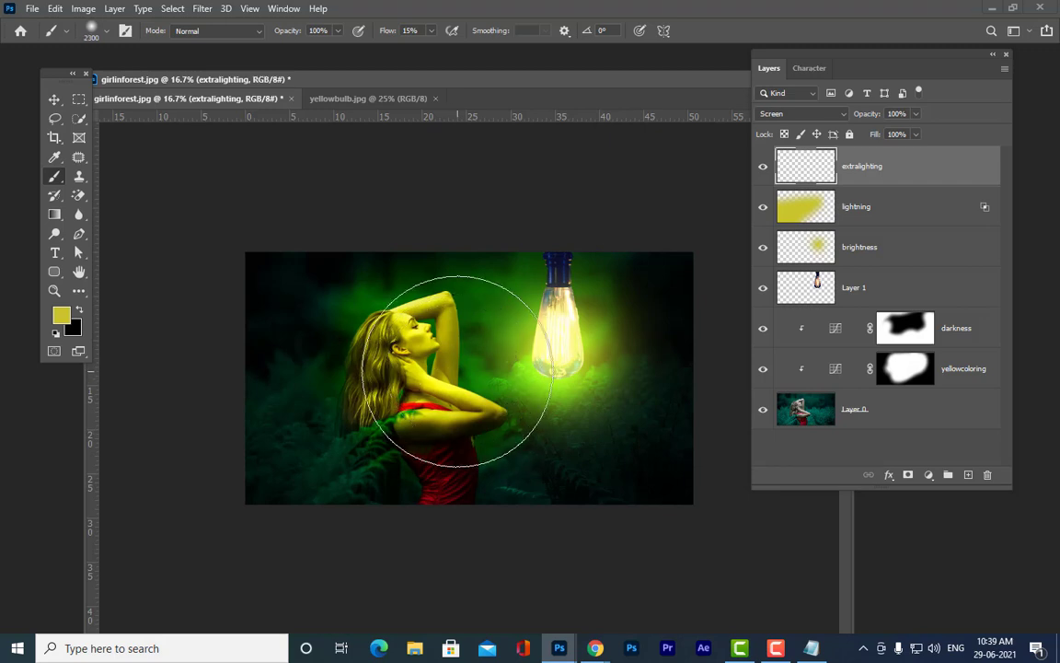
key(bracketright)
key(bracketright)
key(bracketright)
key(bracketright)
key(bracketright)
key(bracketright)
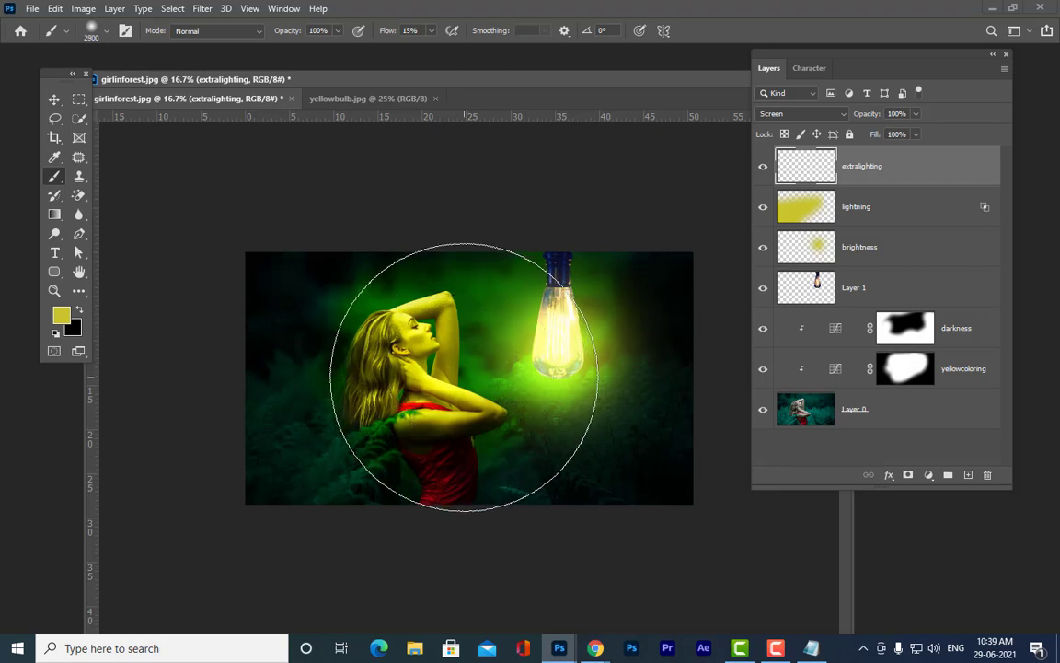
mouse_move(463, 377)
mouse_down()
mouse_move(476, 376)
mouse_move(427, 390)
mouse_up()
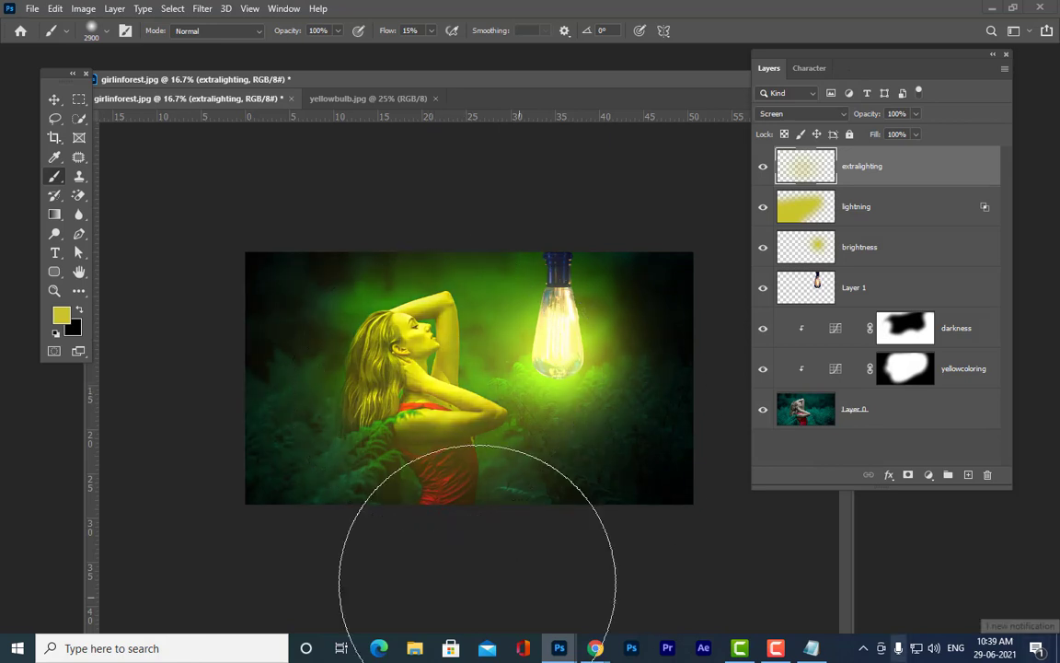
mouse_move(450, 333)
mouse_down()
mouse_move(447, 369)
mouse_move(476, 375)
mouse_up()
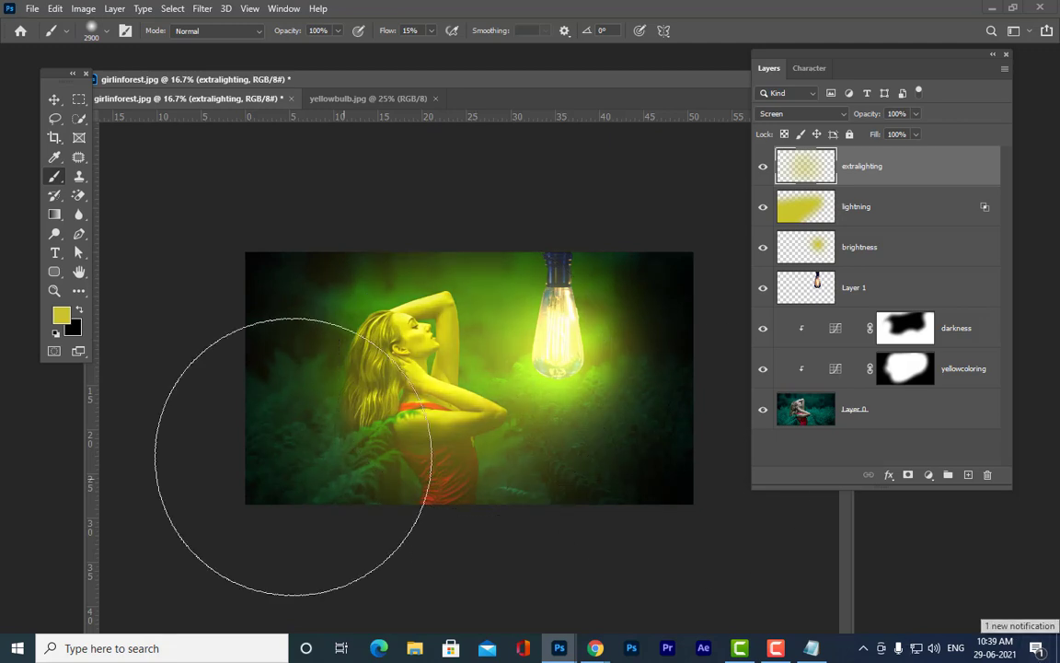
Reduce the extralighting layer's opacity to 70%
click(917, 114)
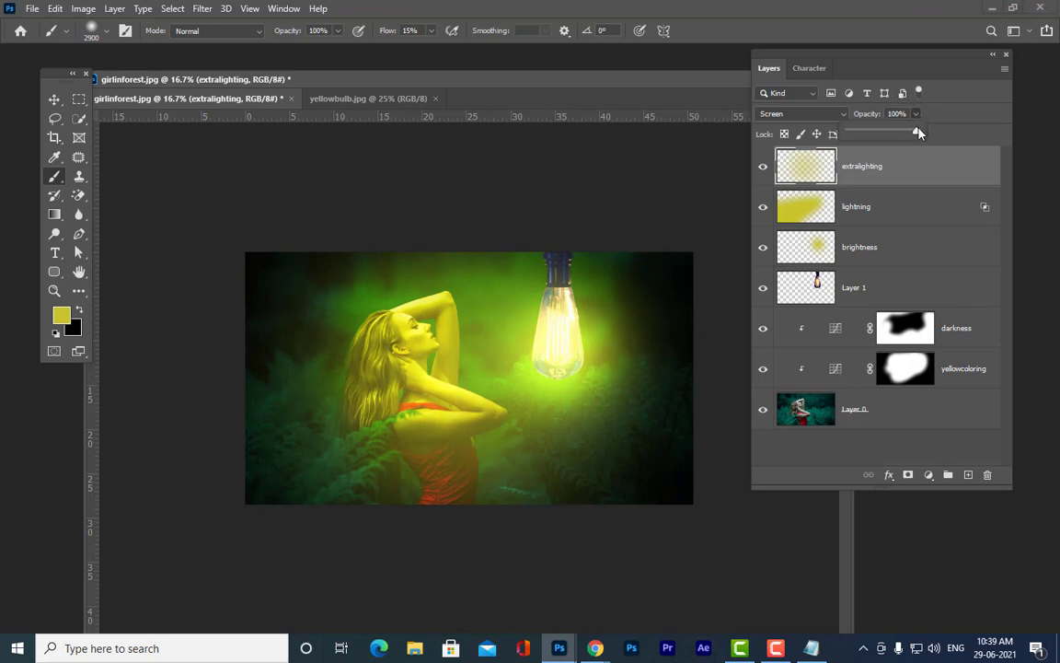
drag(918, 133, 897, 135)
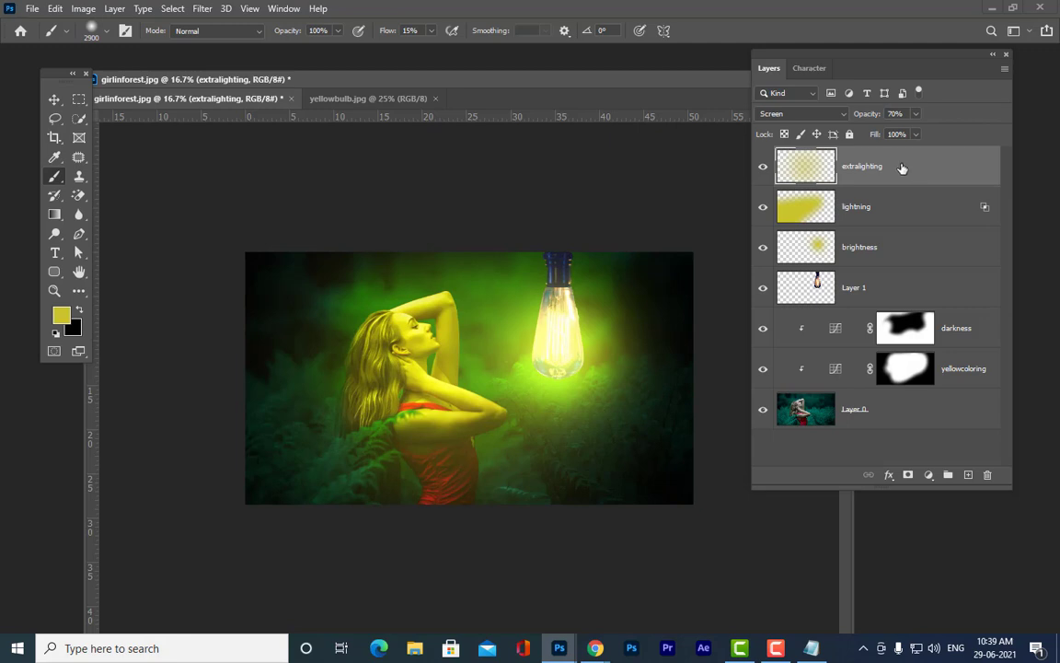
Duplicate the extralighting layer and reduce the copy's opacity to 13%
key(ctrl+j)
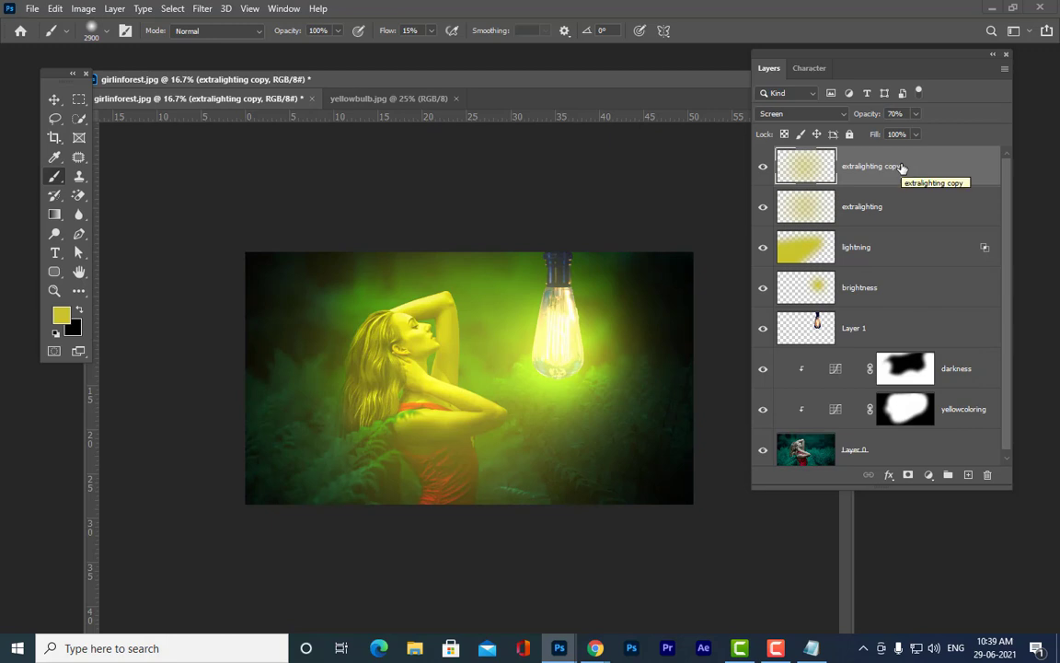
click(916, 114)
drag(917, 135, 880, 135)
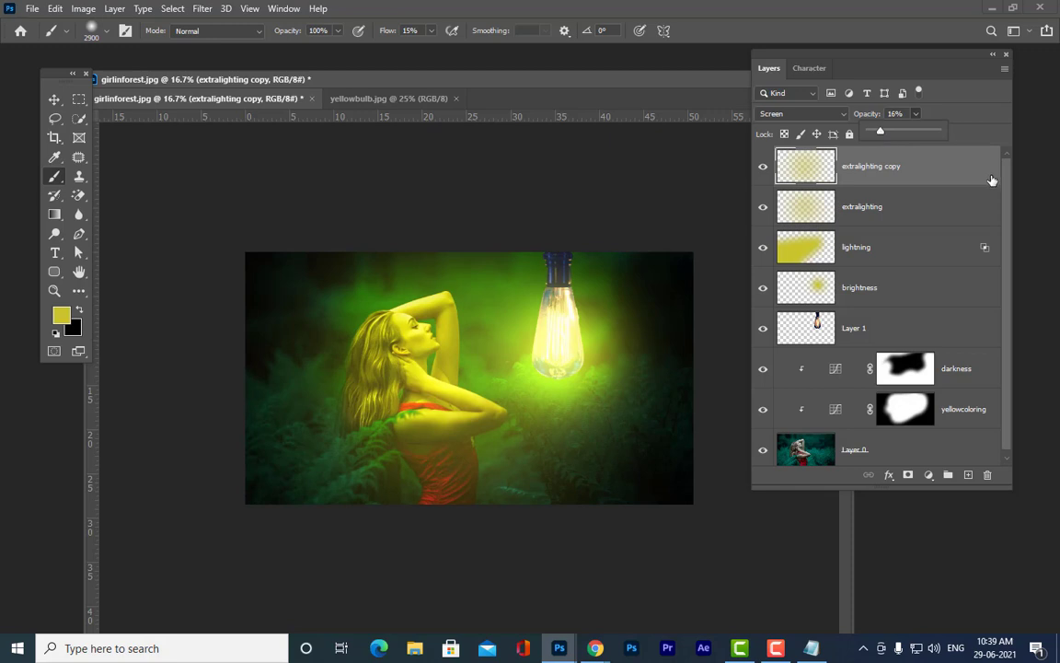
drag(880, 132, 878, 135)
drag(912, 57, 928, 63)
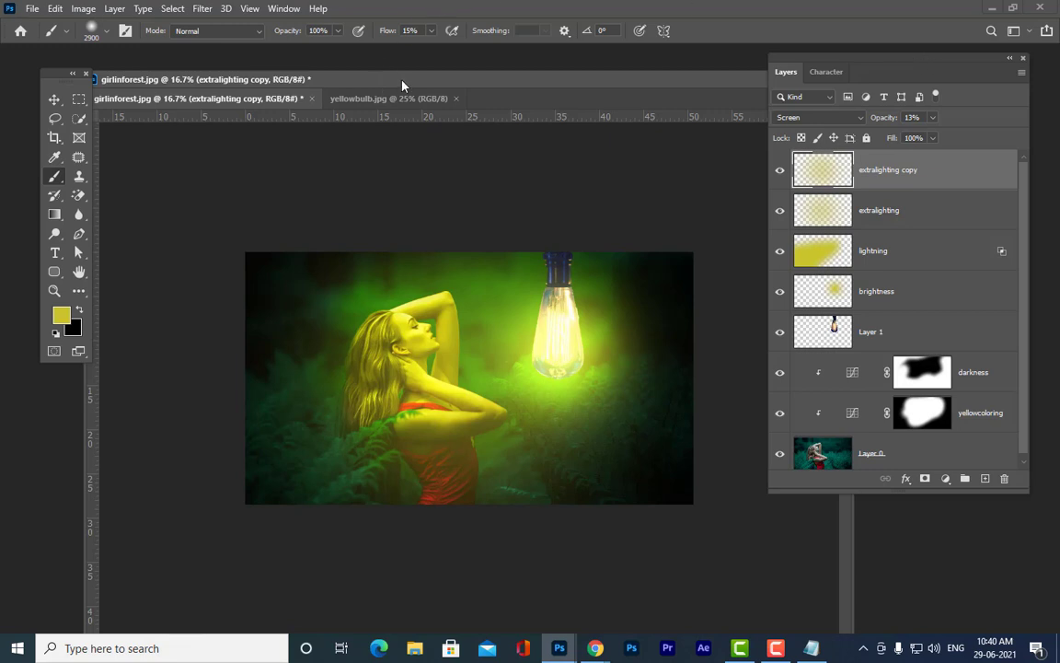
mouse_move(404, 81)
mouse_down()
mouse_move(414, 73)
mouse_move(399, 78)
mouse_up()
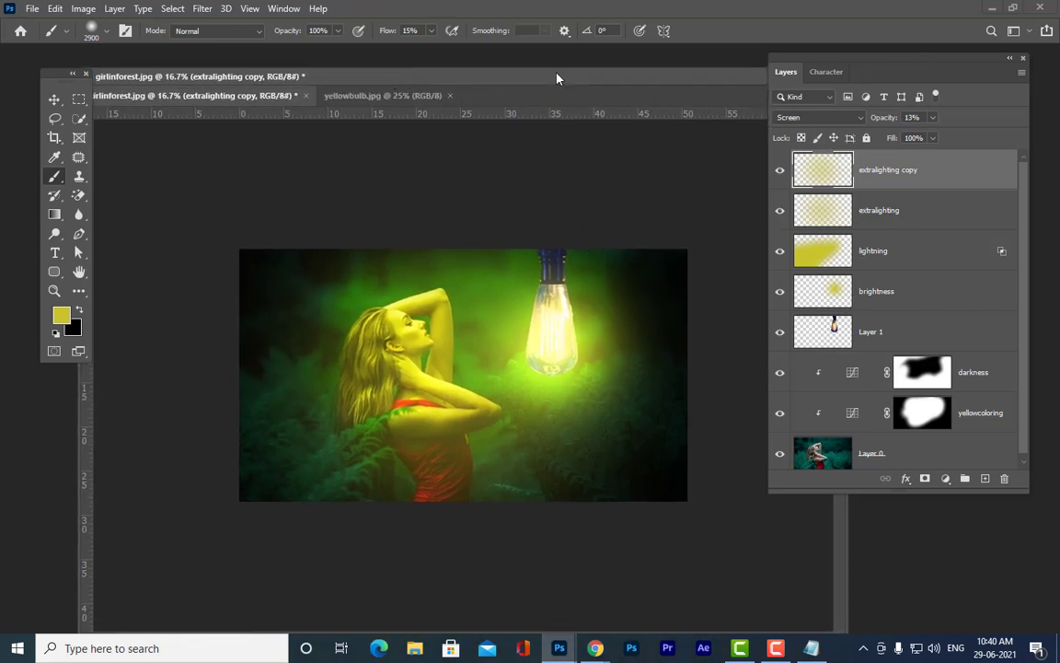
mouse_move(556, 74)
mouse_down()
mouse_move(527, 79)
mouse_move(554, 87)
mouse_up()
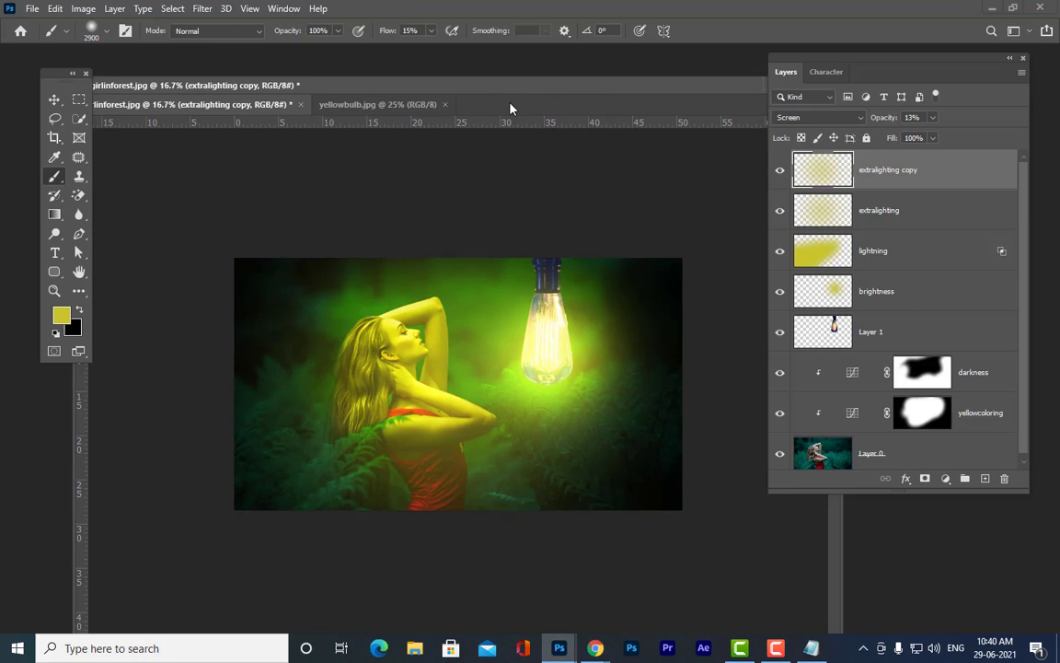
Minimize the open windows to reach the desktop and open the New Text Document file in Notepad
click(823, 653)
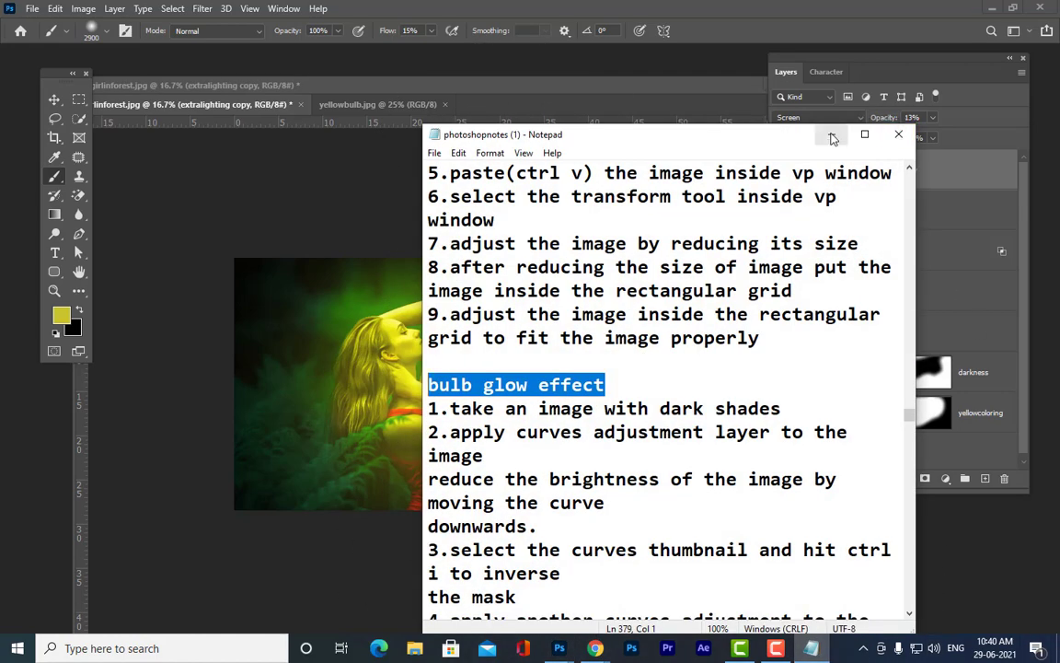
click(749, 120)
click(993, 9)
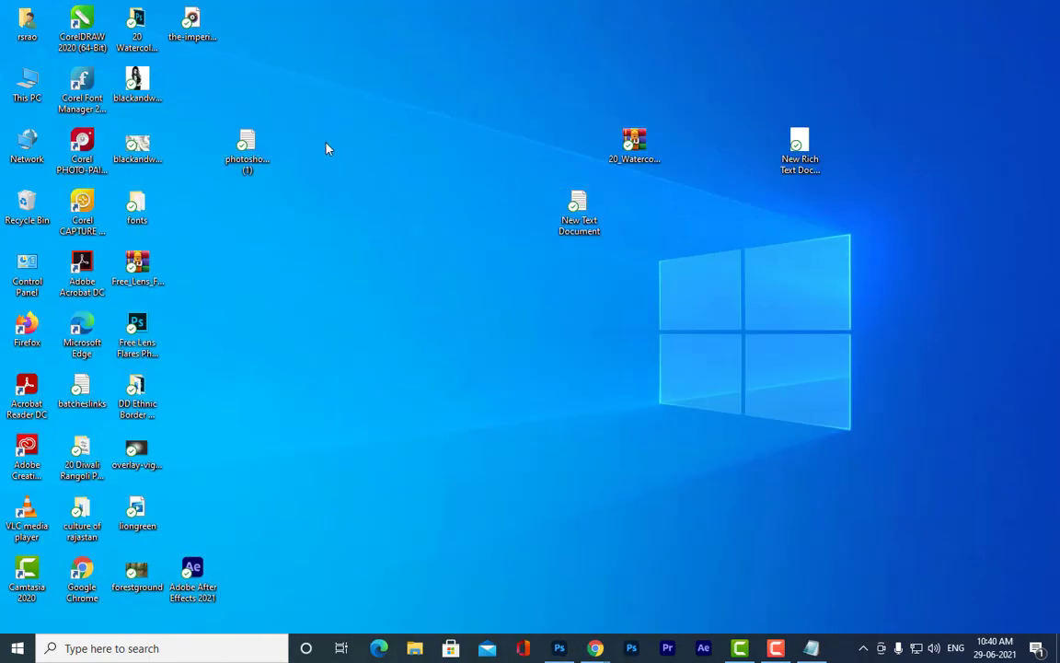
click(232, 133)
click(593, 213)
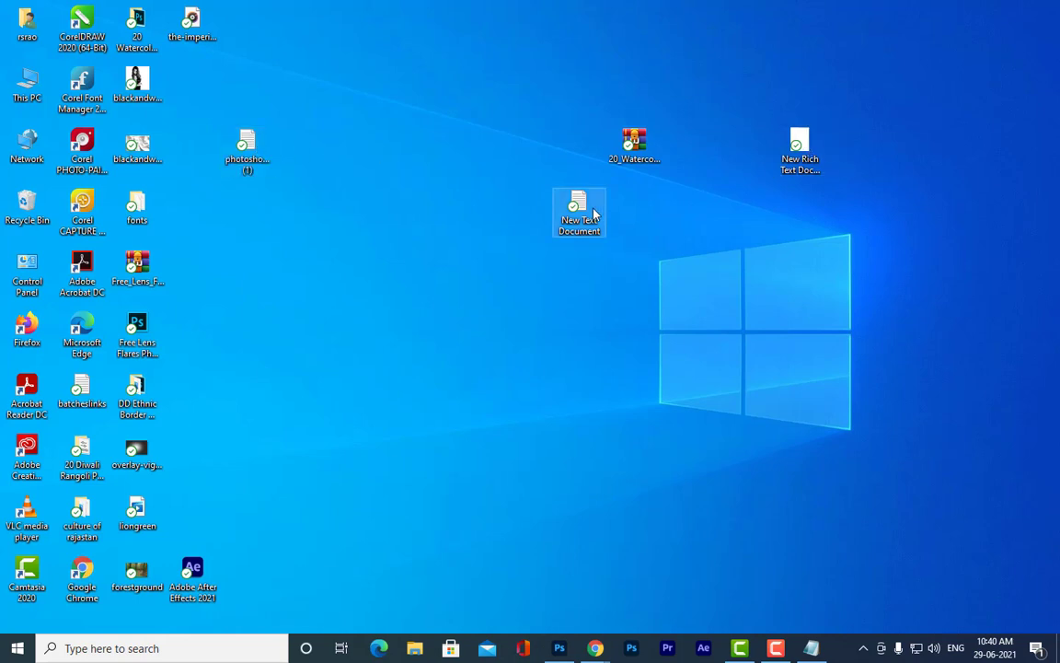
double_click(593, 213)
drag(590, 138, 609, 96)
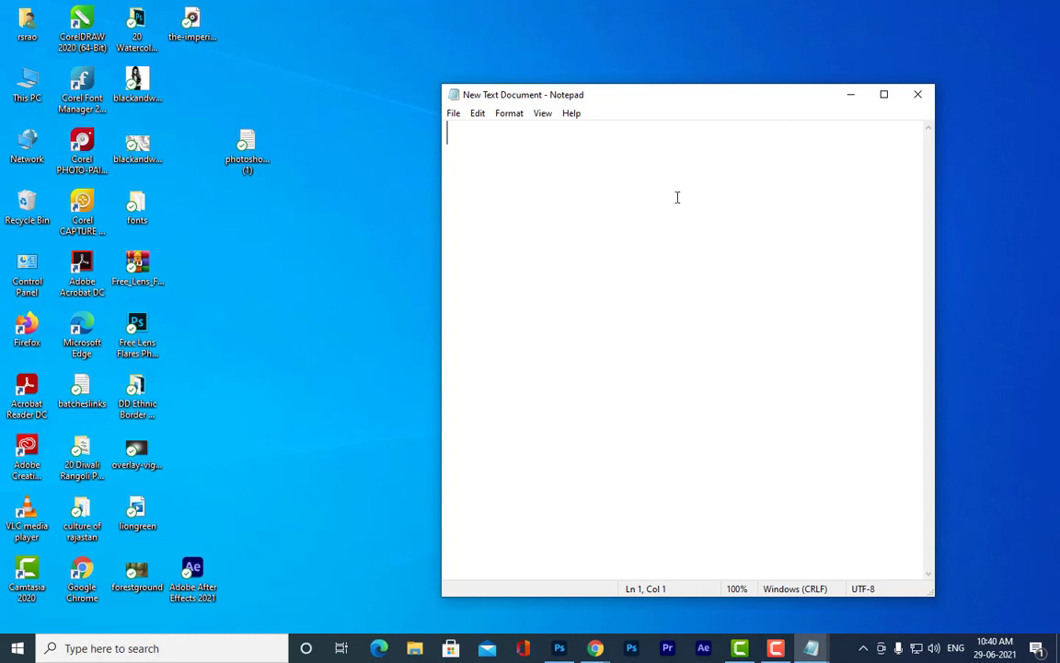
Write the assignment's first two lines: "create a butterfly and a little girl" and "in a garden or forest"
text(crte)
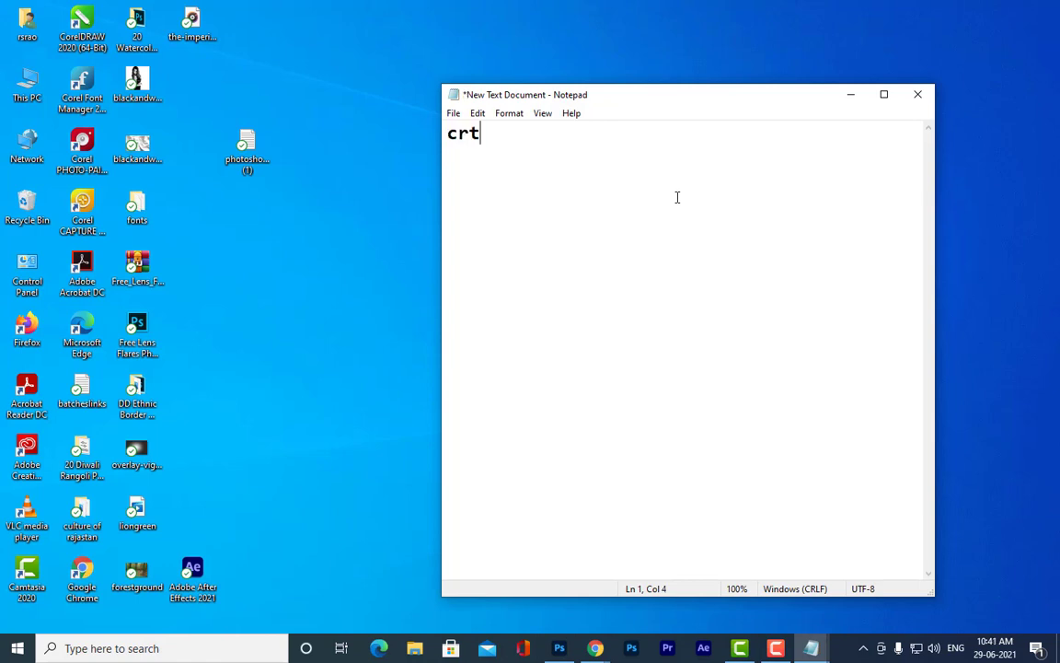
key(BackSpace)
key(BackSpace)
text(a)
key(BackSpace)
text(eate a b)
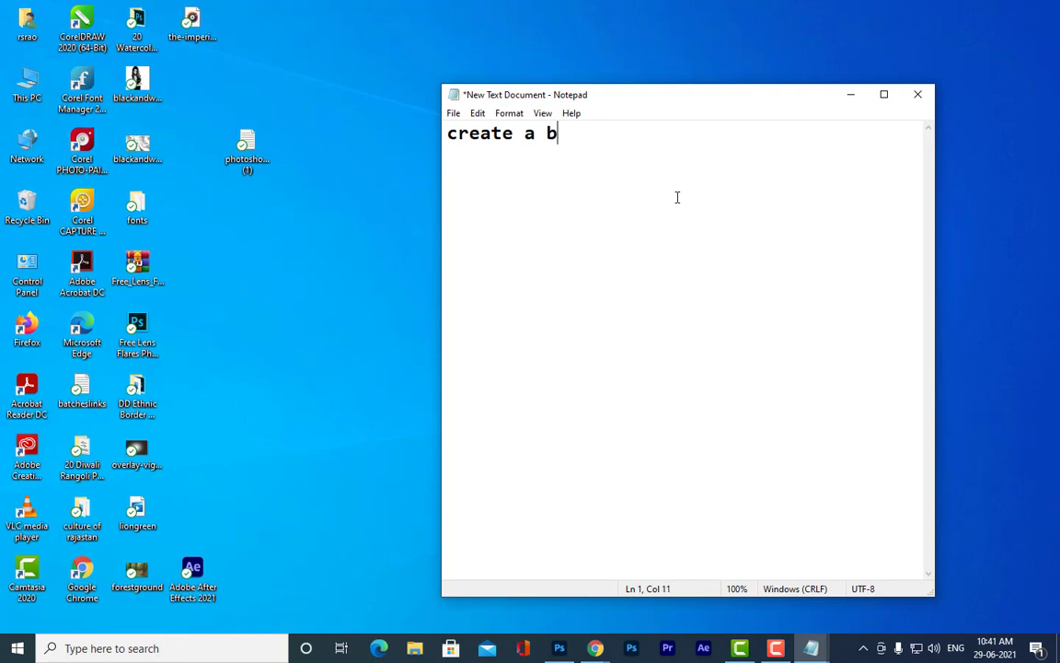
text(utterfly)
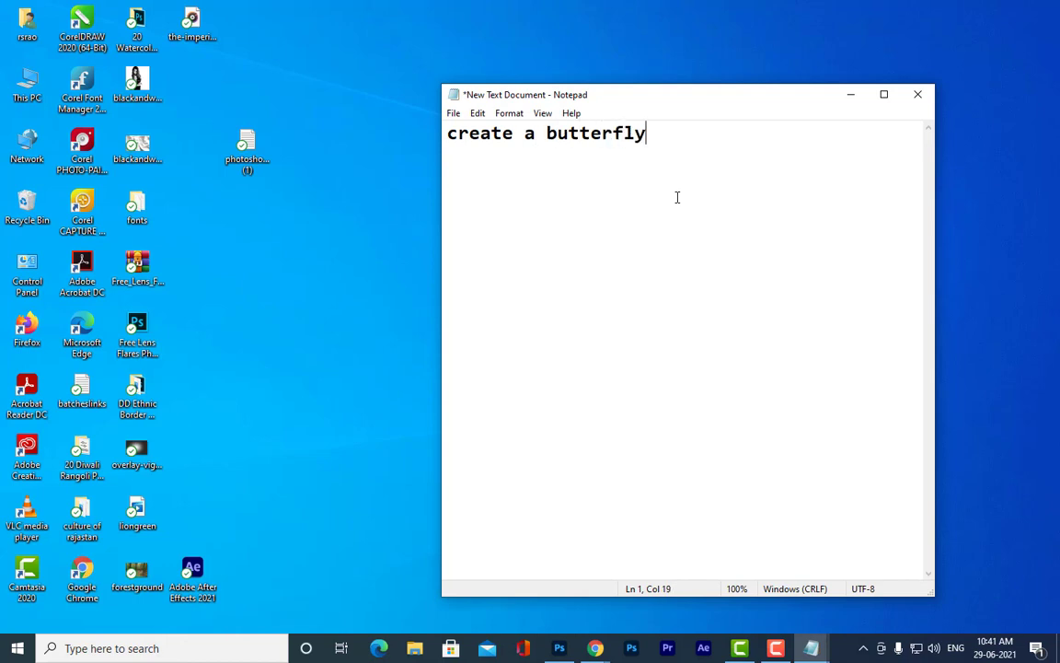
text( and a li)
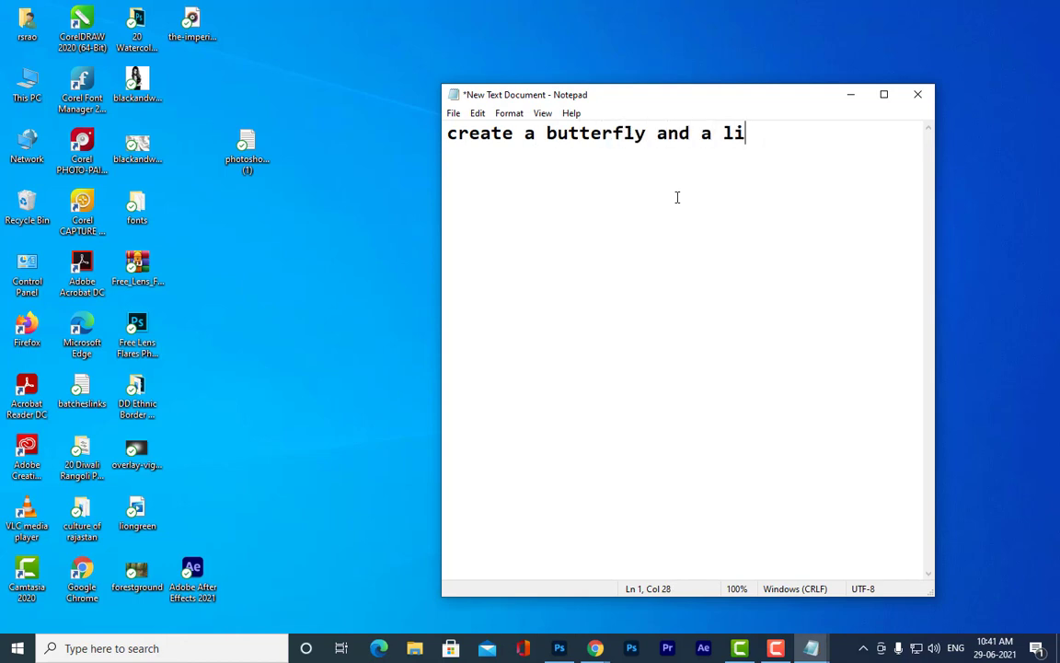
text(ttle girl)
key(Return)
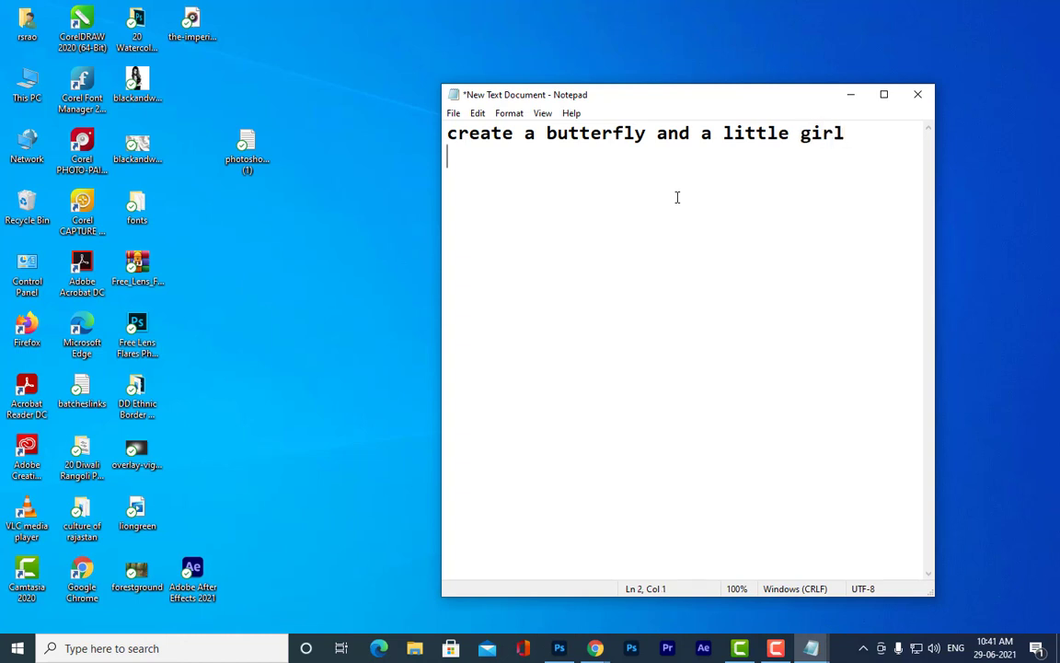
text(in a gar)
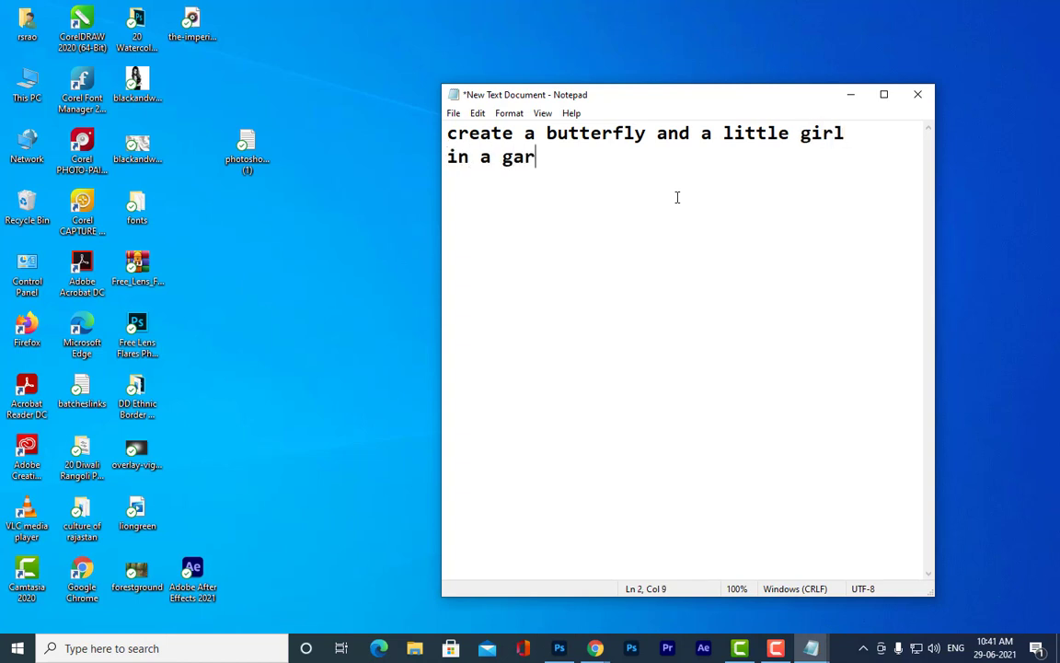
text(den or forest)
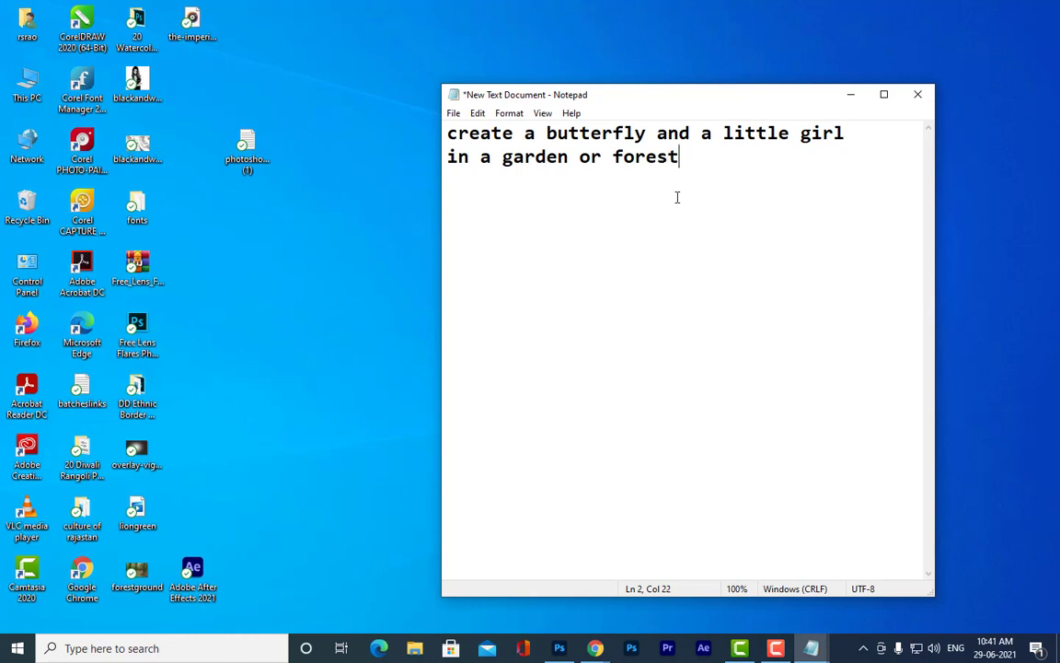
Add "apply glow to butterfly and the glow" and "should fall on that little girl" on two new lines and save the document
key(Return)
text(bu)
key(BackSpace)
key(BackSpace)
text(apply g)
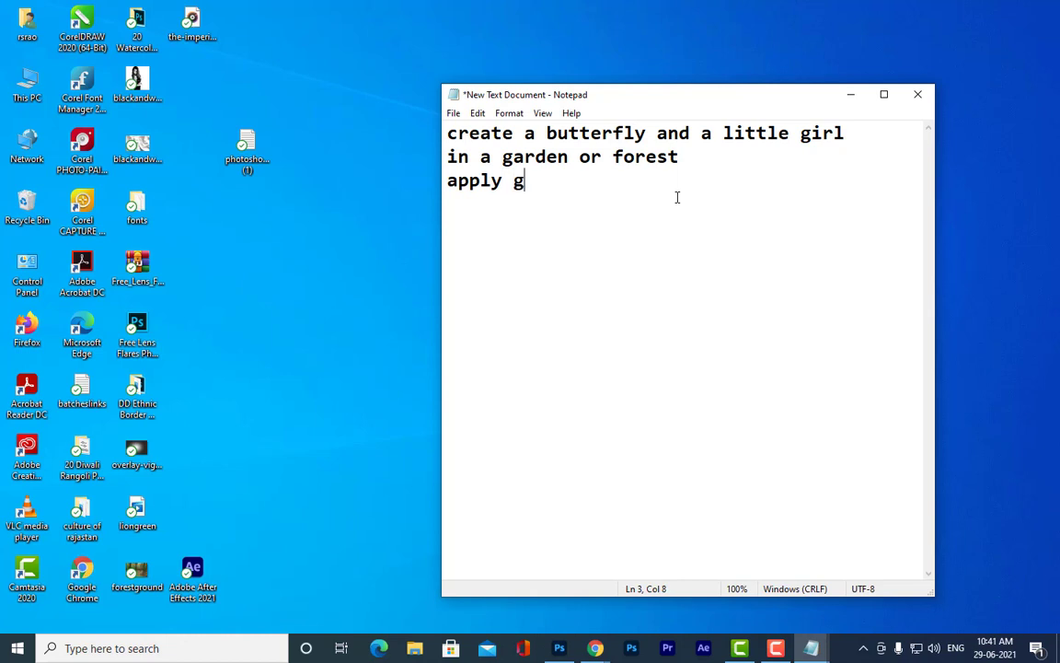
text(low to butte)
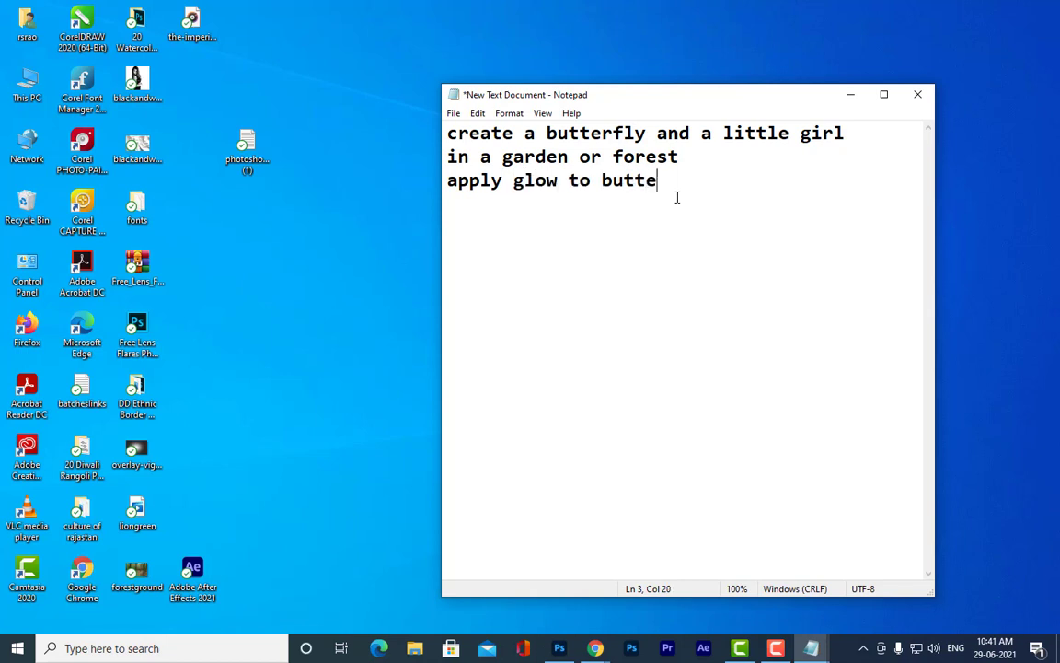
text(rfly an)
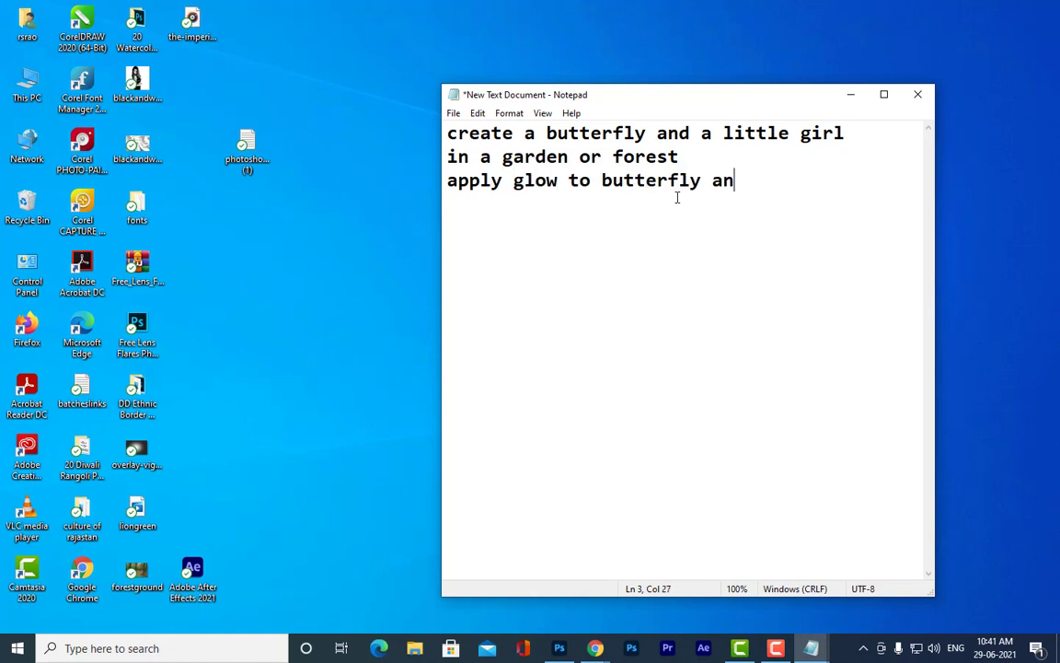
text(d the glow)
key(Return)
text(shold)
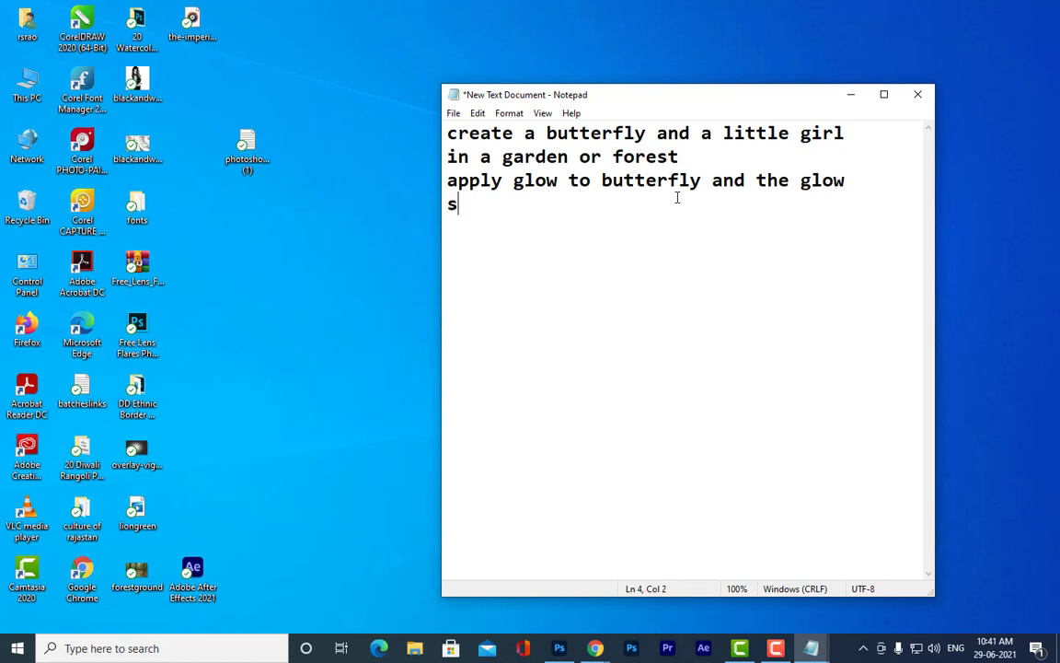
key(BackSpace)
key(BackSpace)
key(BackSpace)
text(uld fall on )
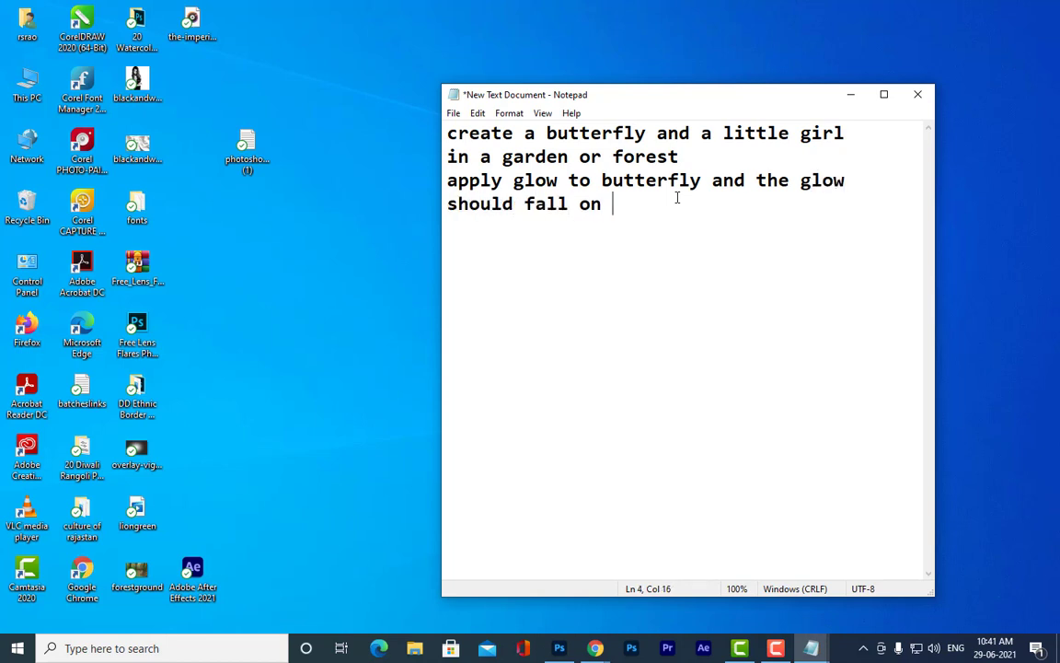
text(that little girl)
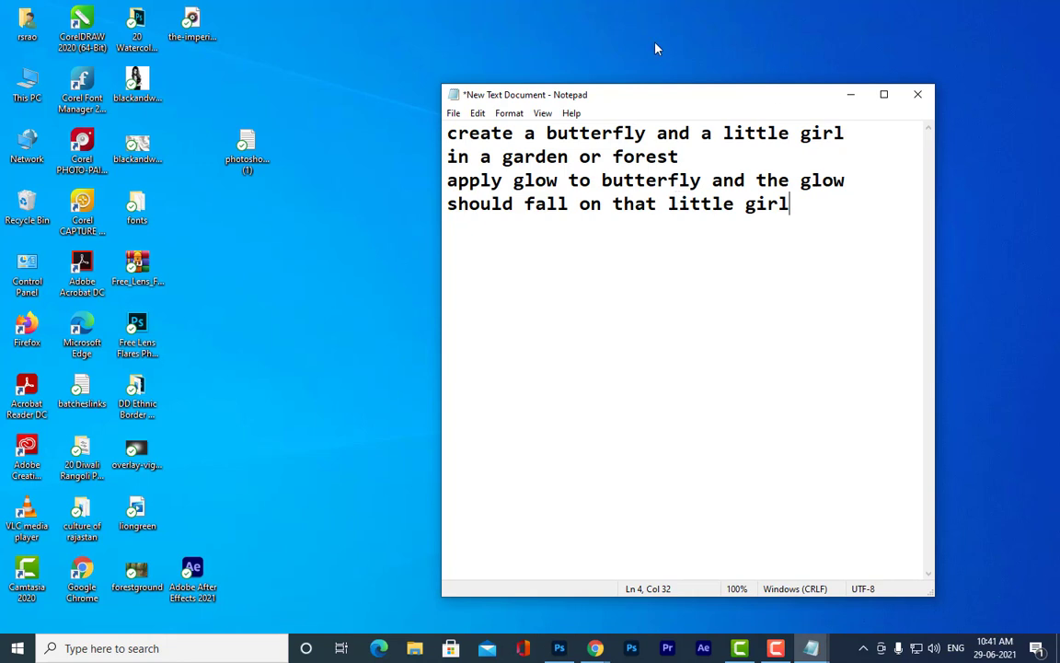
click(454, 113)
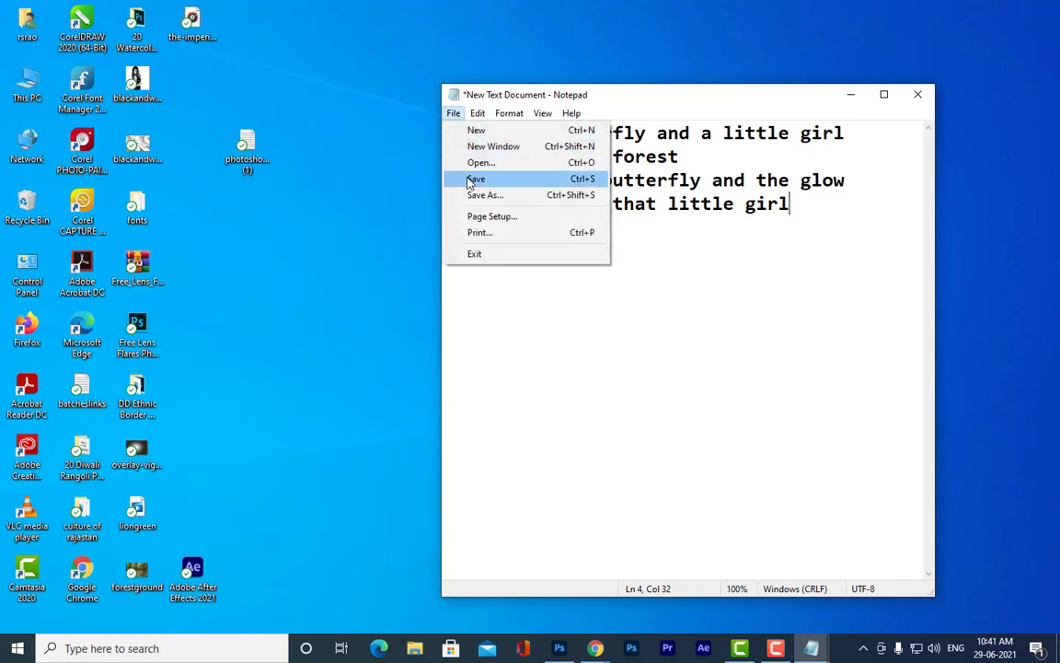
click(473, 179)
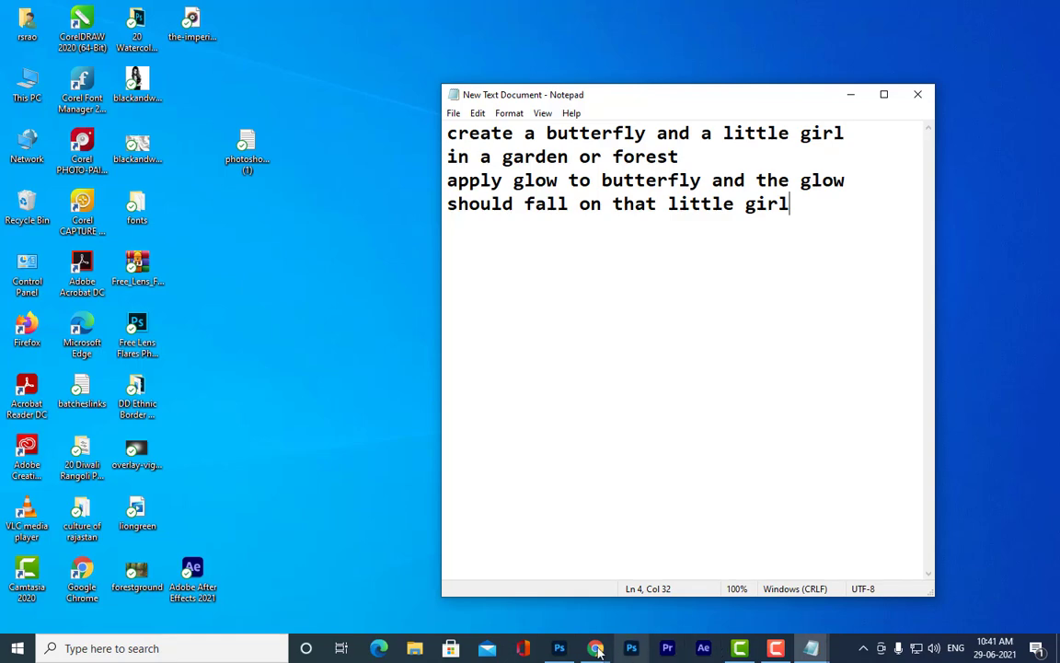
Switch to Photoshop and shift the floating girlinforest.jpg window slightly upward
mouse_move(543, 647)
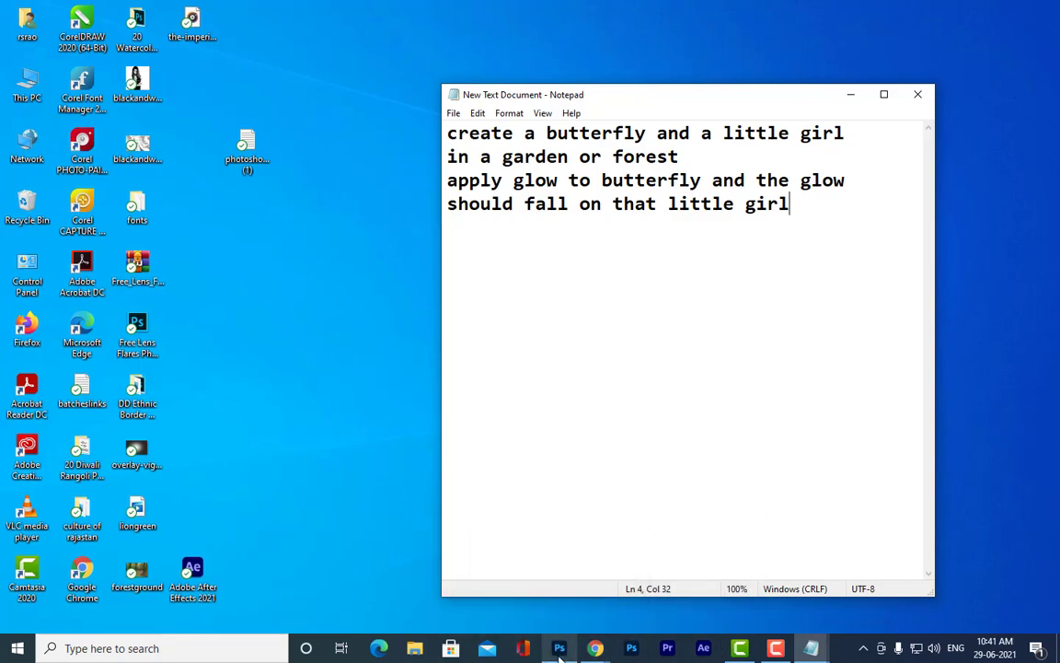
click(555, 631)
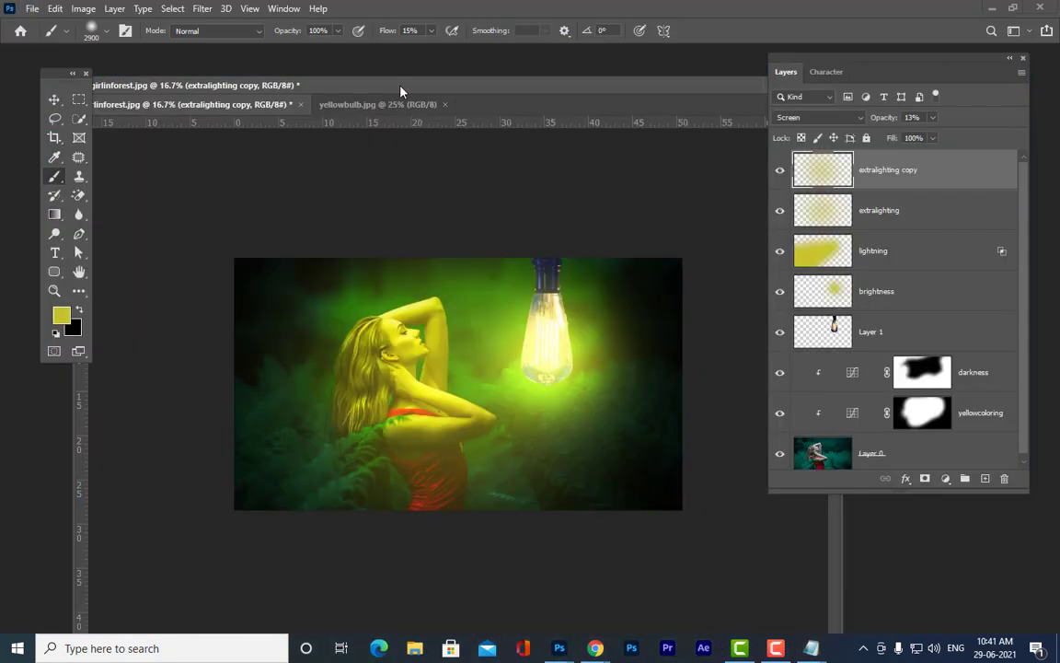
drag(402, 90, 396, 77)
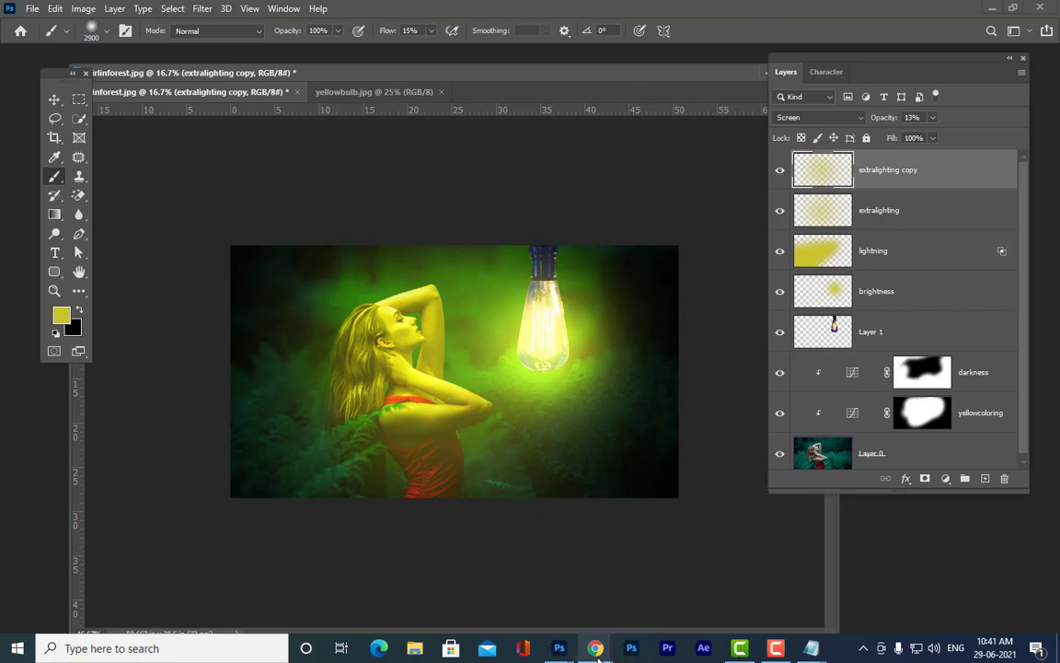
Switch to Chrome and open the Gmail inbox of the default Google account
mouse_move(595, 647)
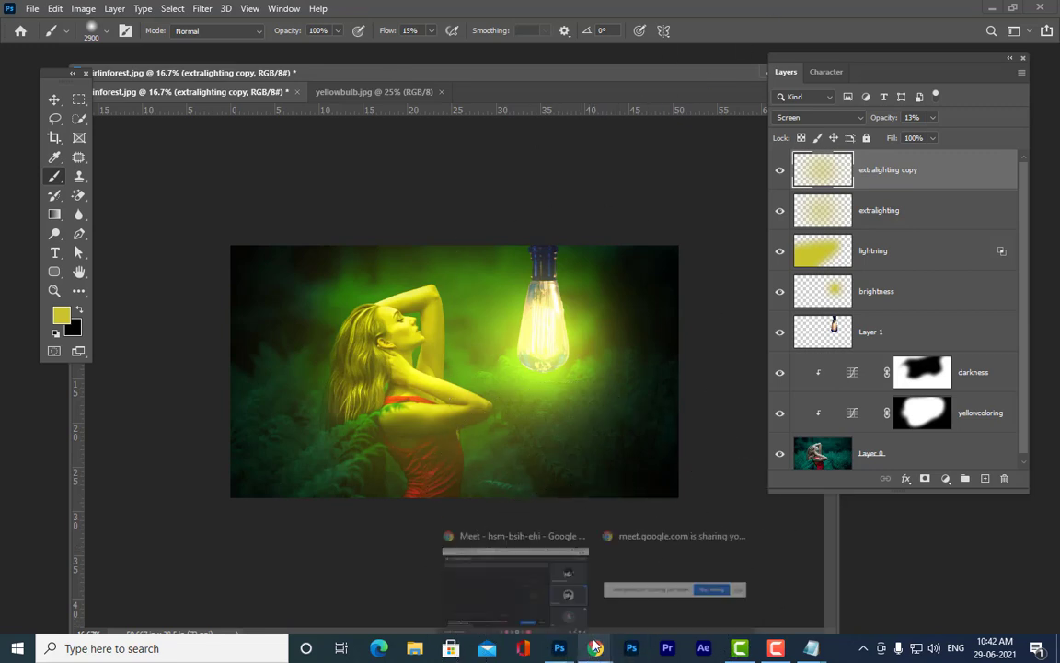
click(471, 533)
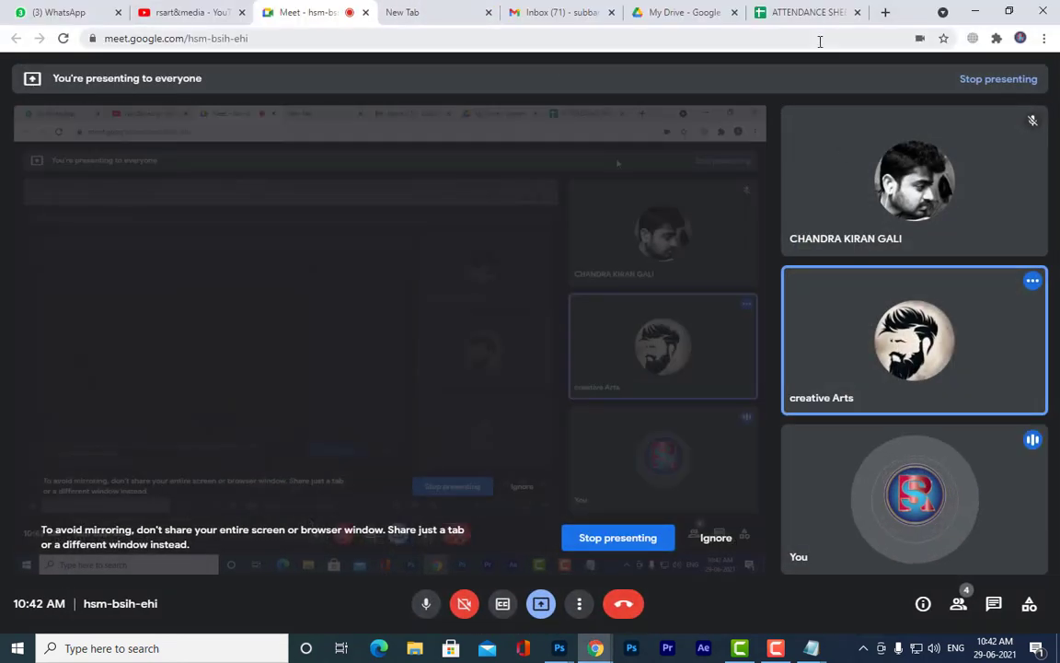
click(547, 11)
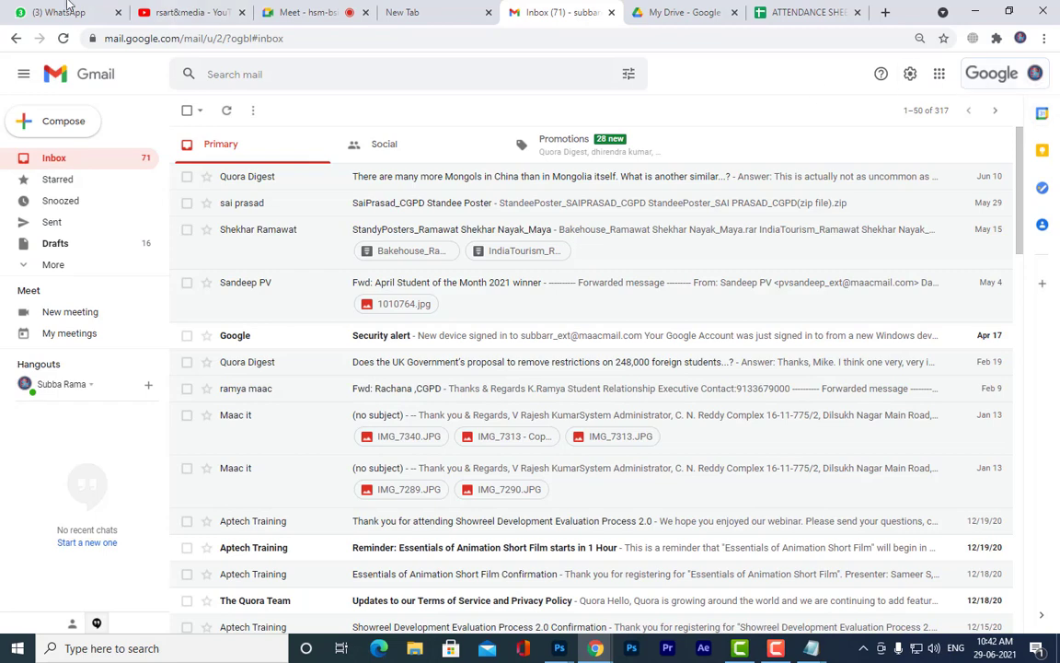
click(313, 11)
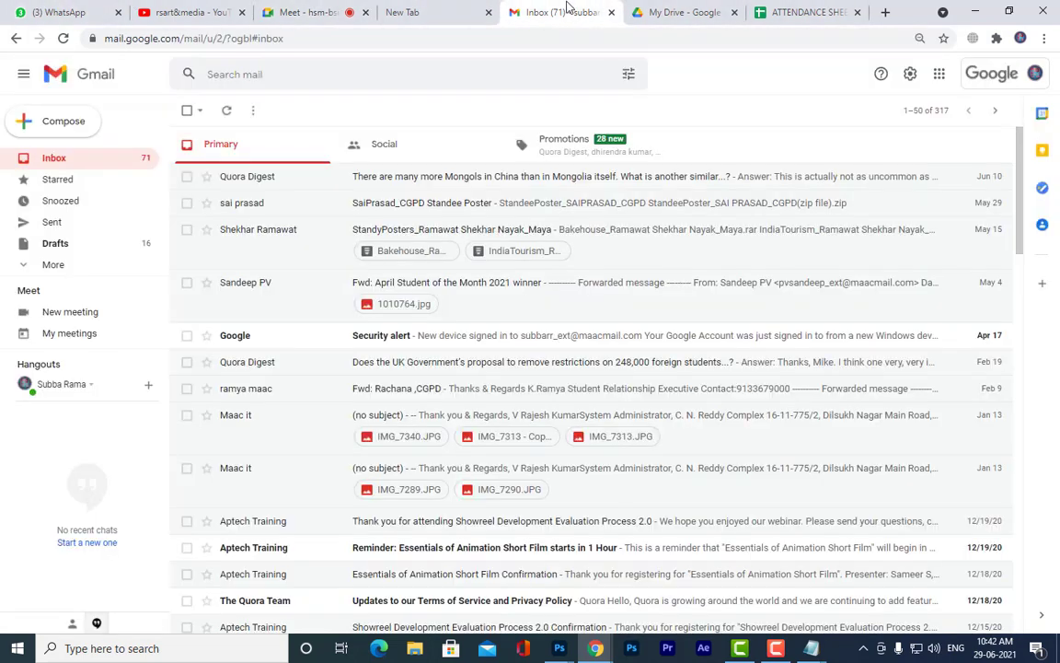
click(563, 10)
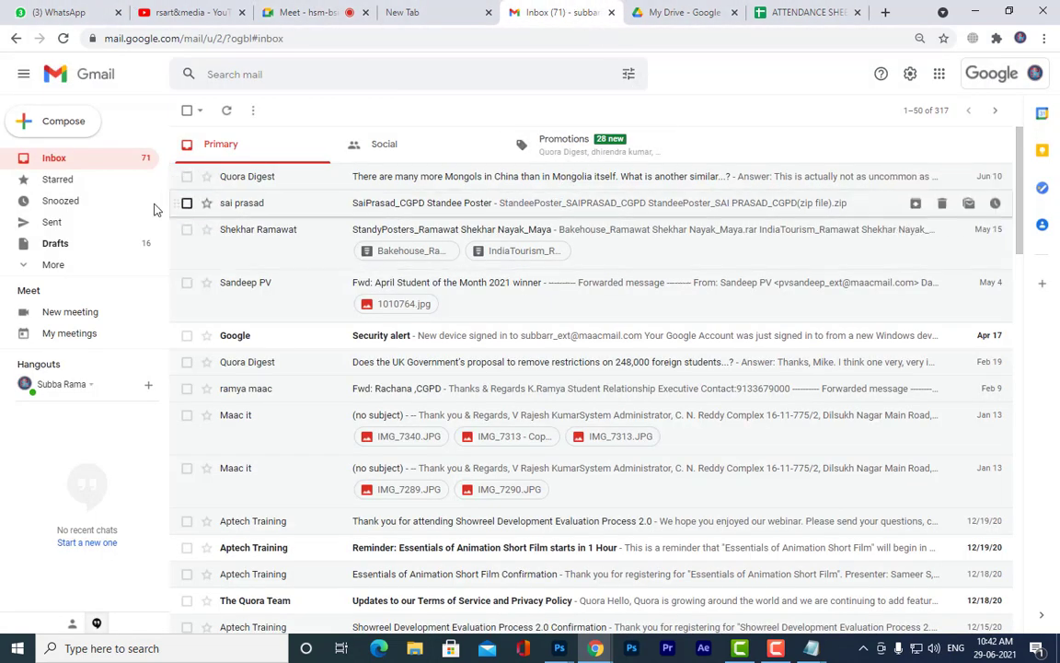
click(1035, 73)
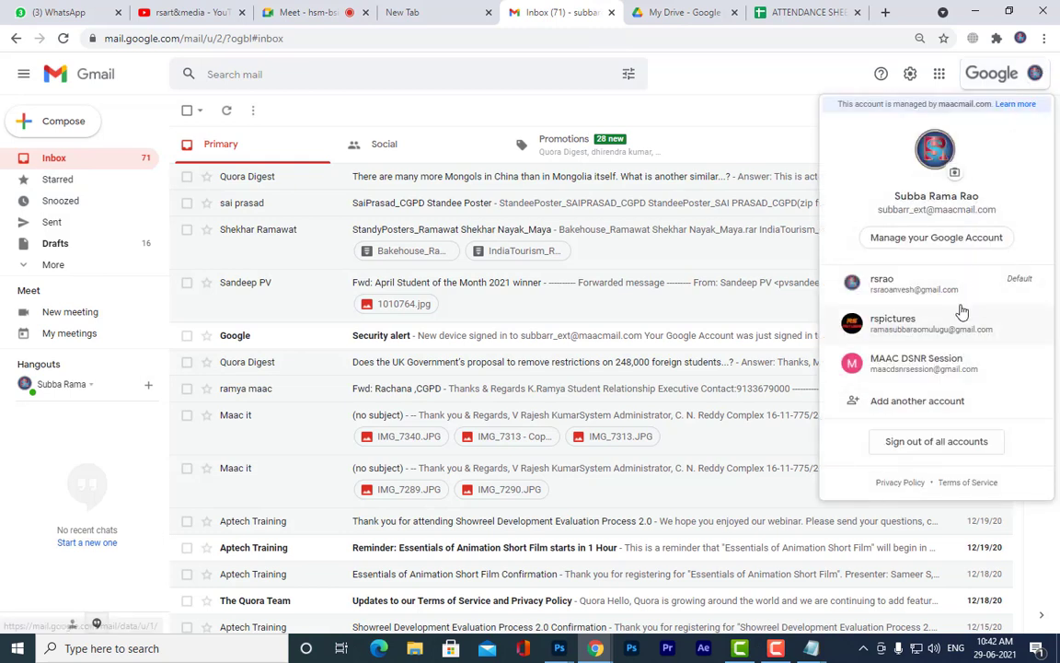
click(960, 292)
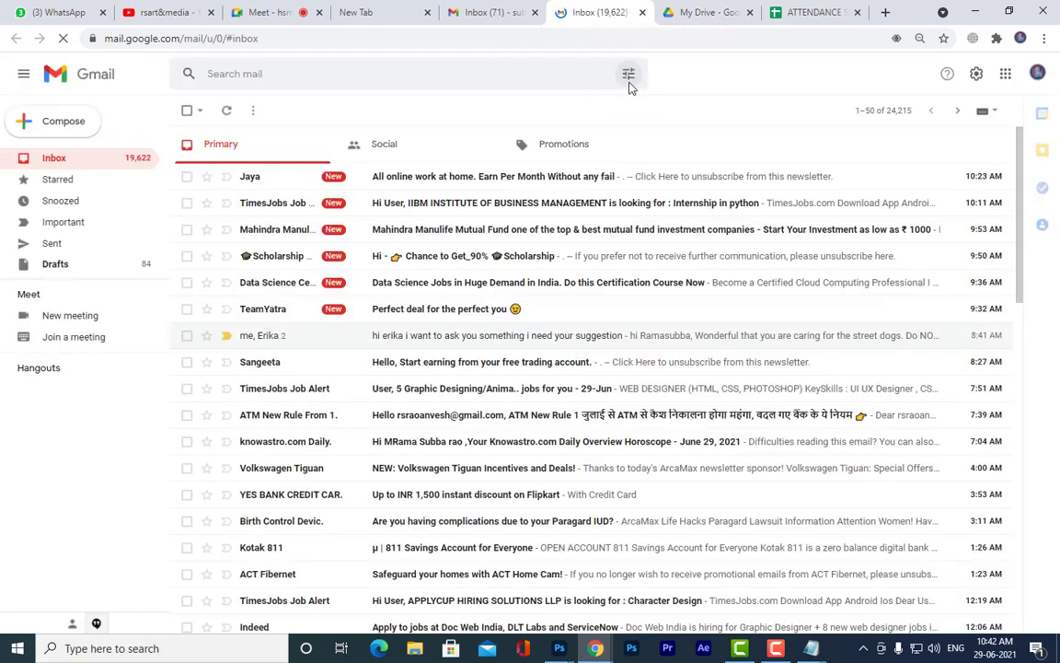
Find the email with the prabhas.jpg attachment in the inbox and open the image in preview
scroll(594, 333, down, 2)
scroll(594, 333, down, 3)
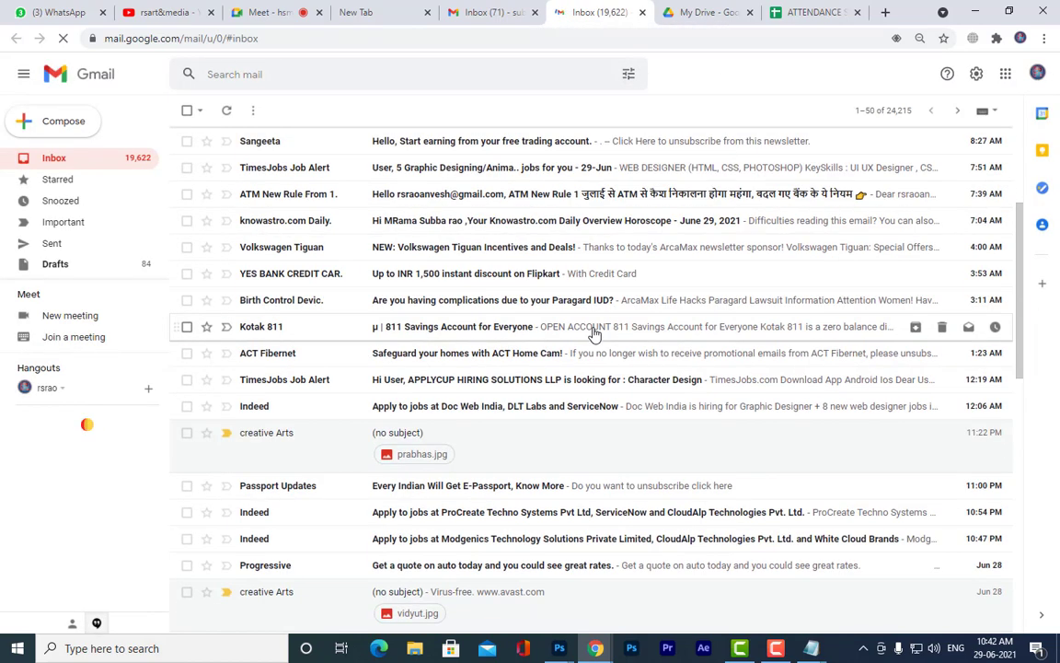
click(522, 315)
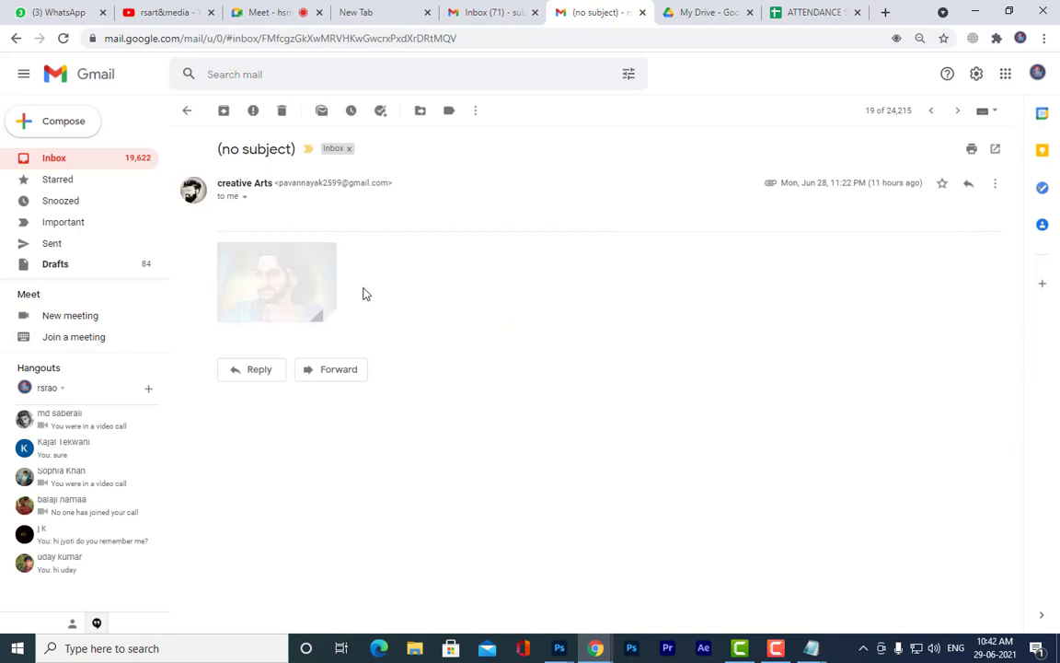
click(300, 284)
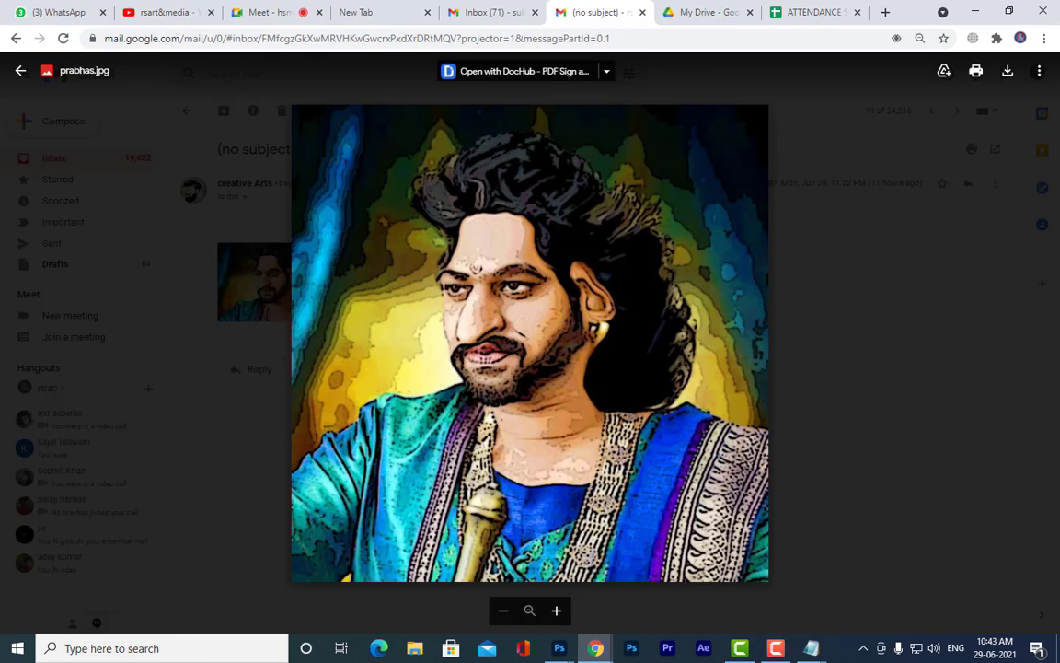
Search Google Images for "obama caricature" in a new tab and preview the pinterest.com.au caricature
key(ctrl+t)
click(487, 346)
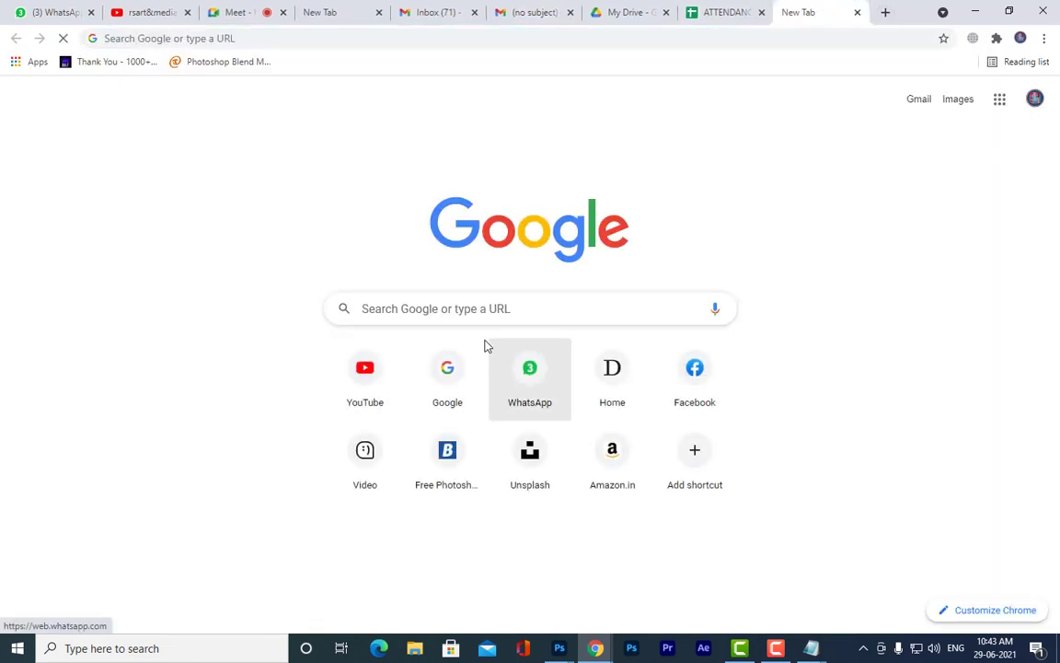
text(obama)
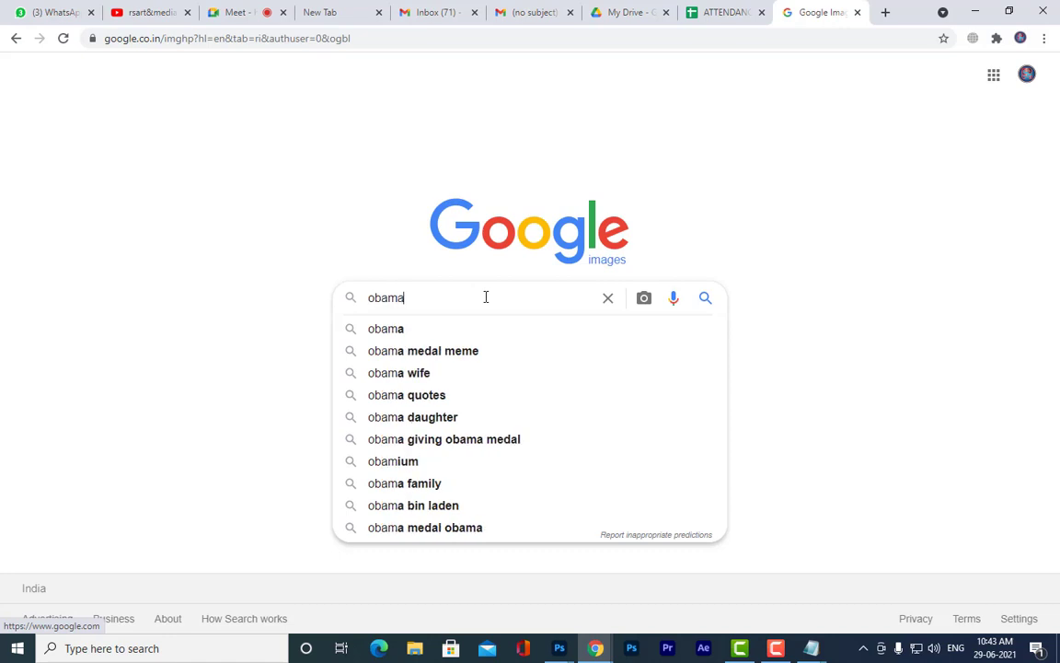
text( caric)
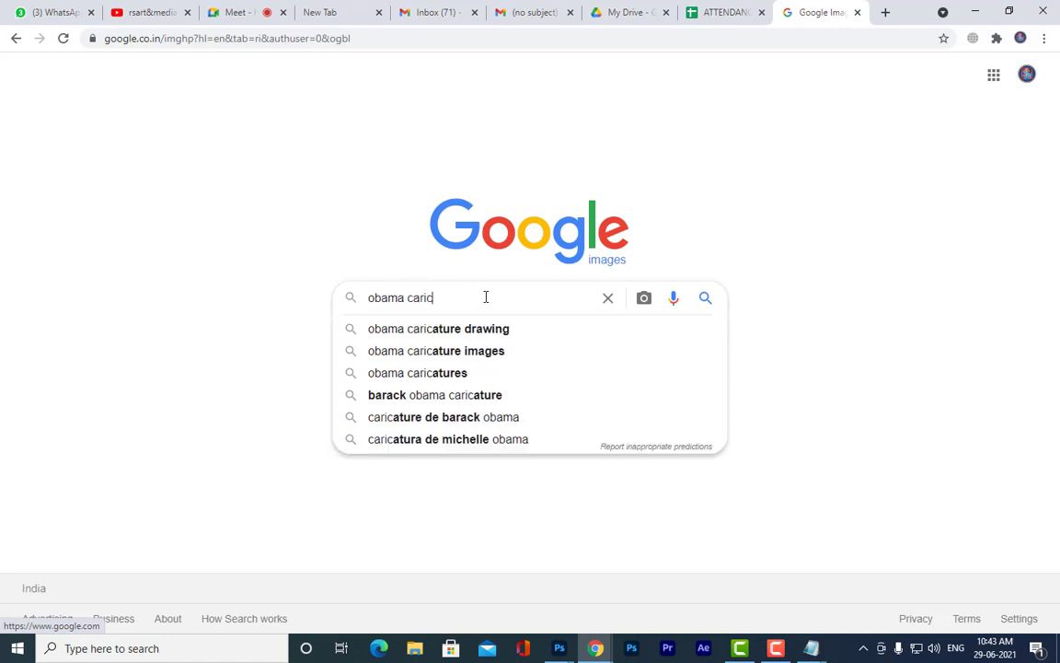
text(ature)
key(Return)
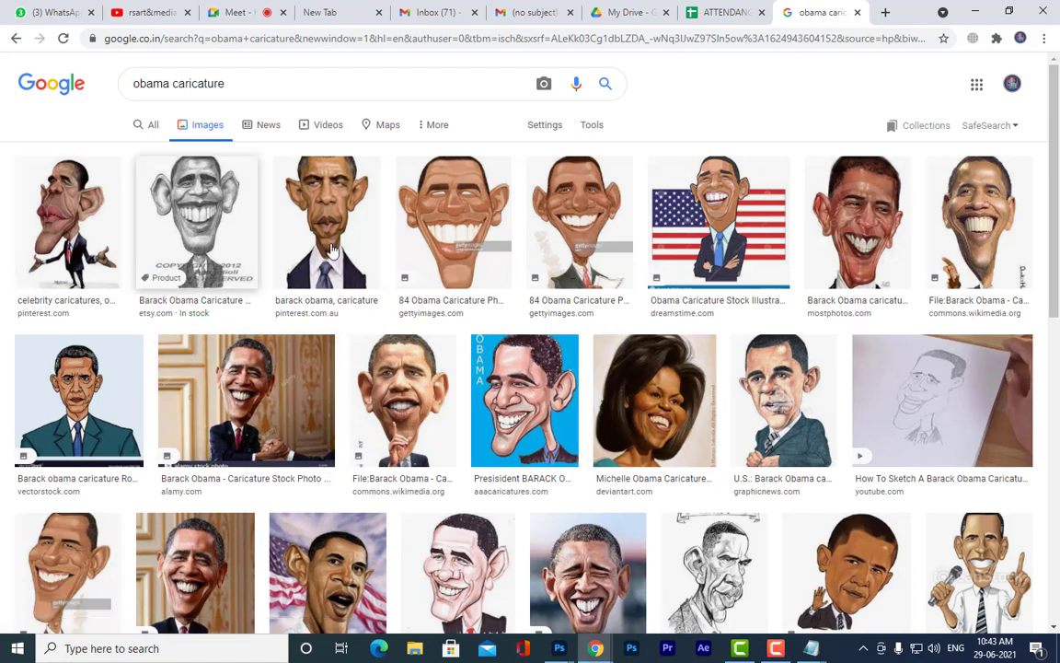
click(359, 253)
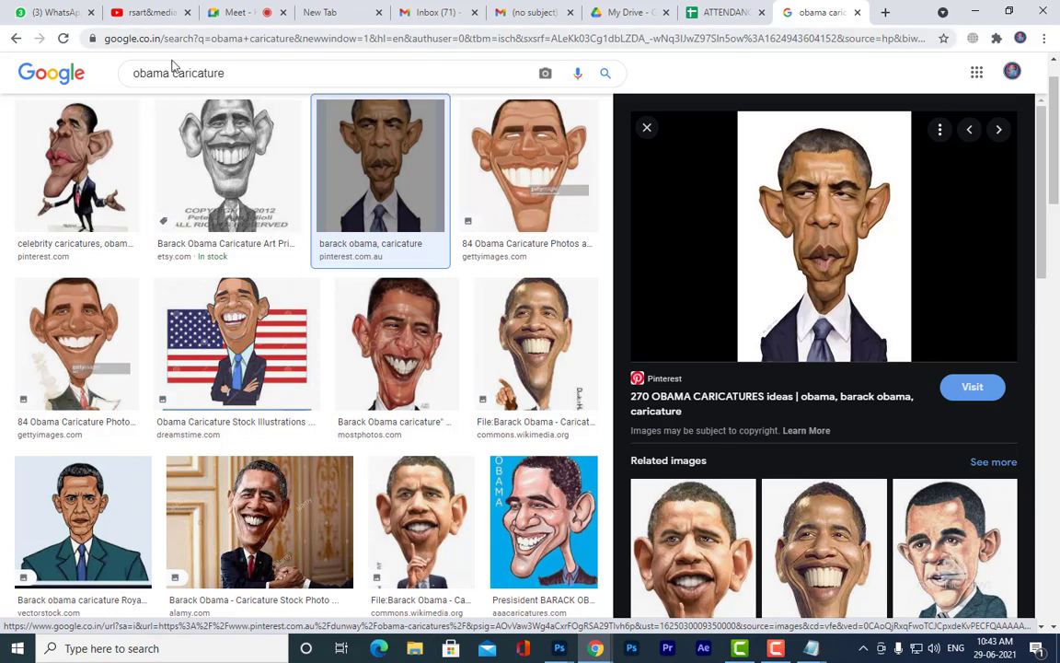
Search Google Images for "prabhas caricature"
click(158, 71)
key(ctrl+a)
text(praba)
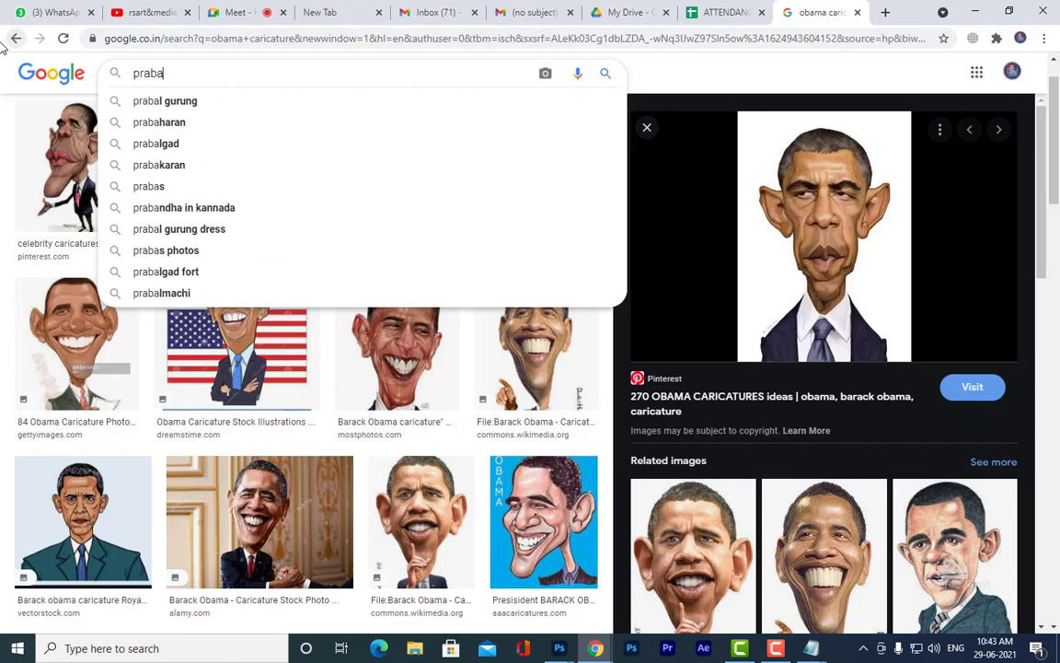
key(BackSpace)
text(hhas car)
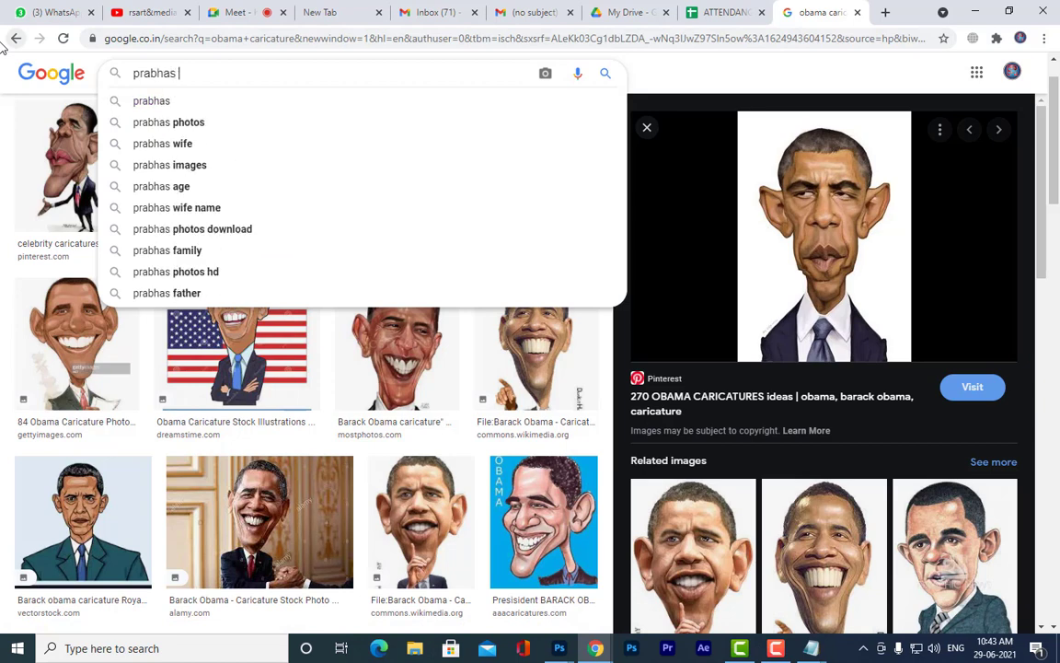
text(icatur)
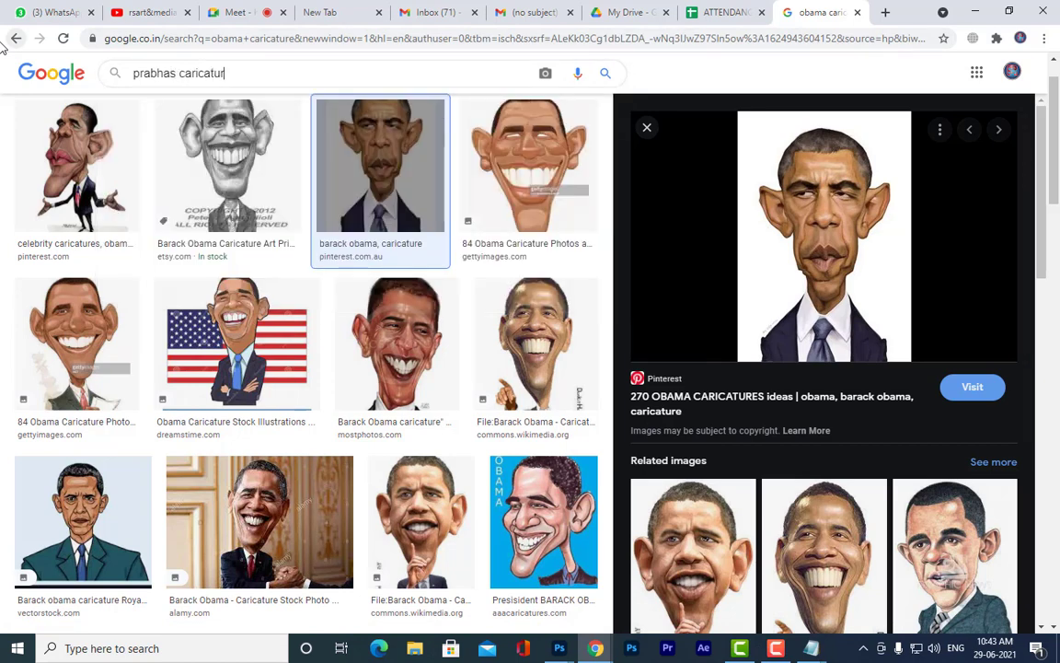
text(e)
key(Return)
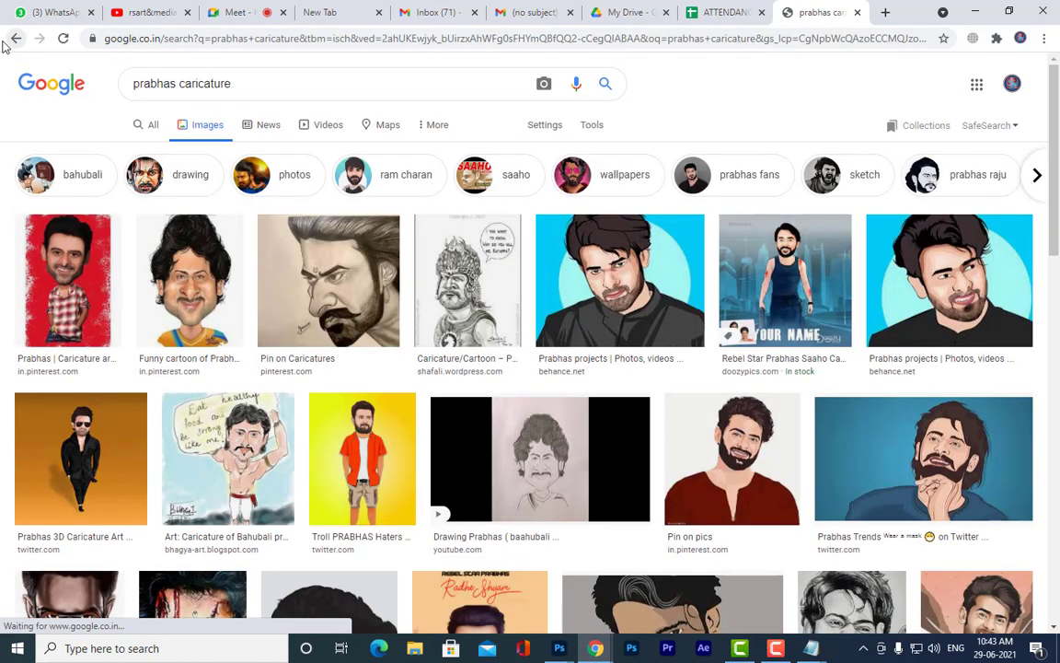
Preview the "Funny cartoon of Prabhas" result, step through the next two caricatures, and return to the funny cartoon
click(189, 276)
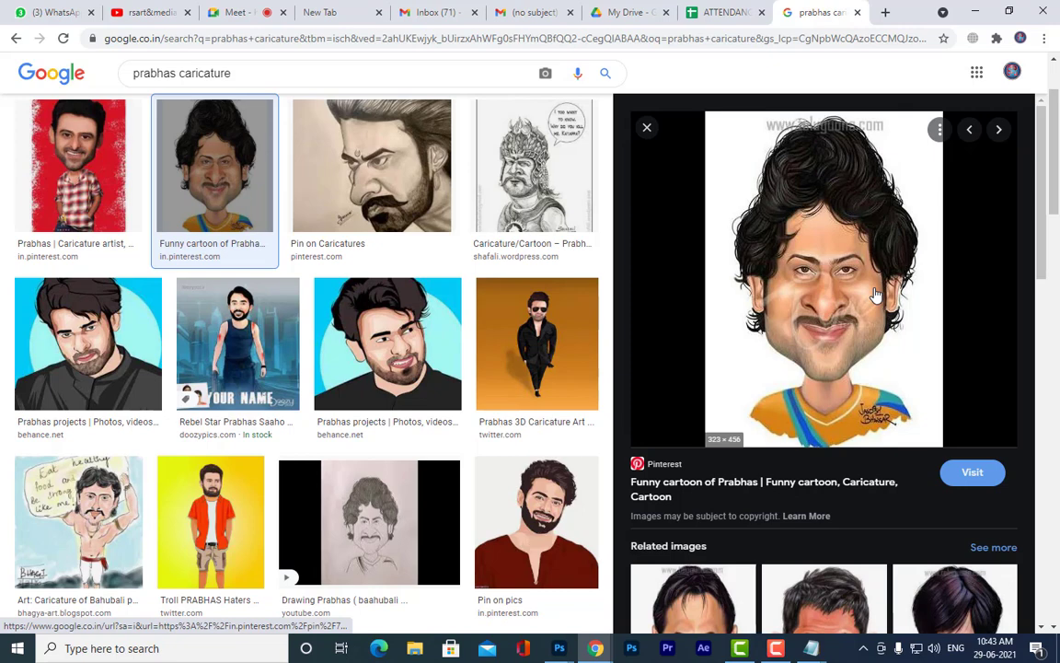
key(Right)
key(Right)
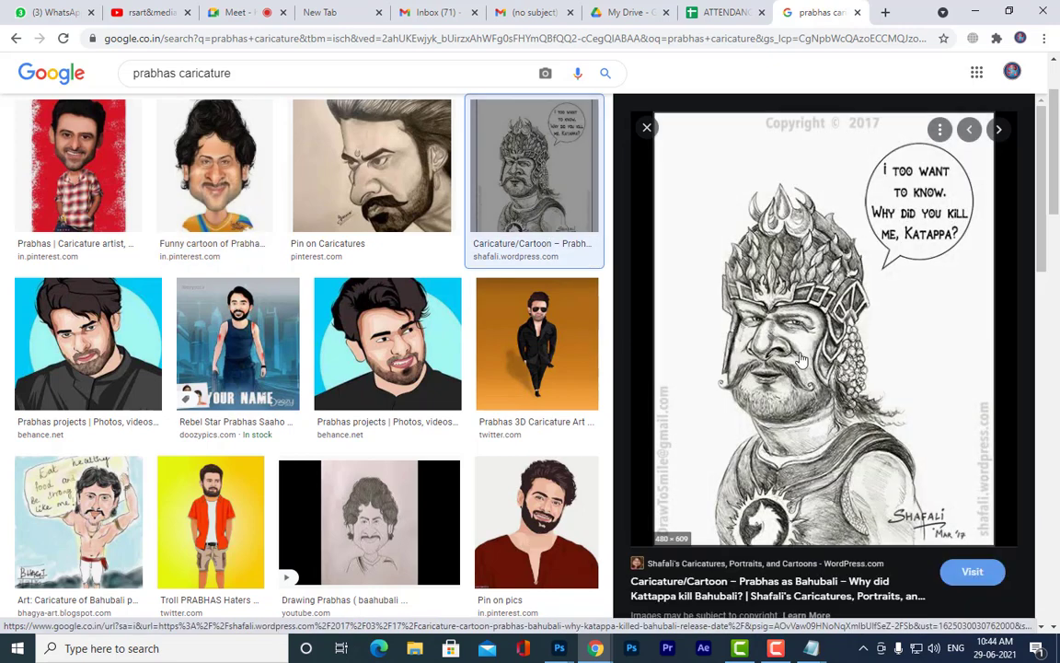
click(183, 149)
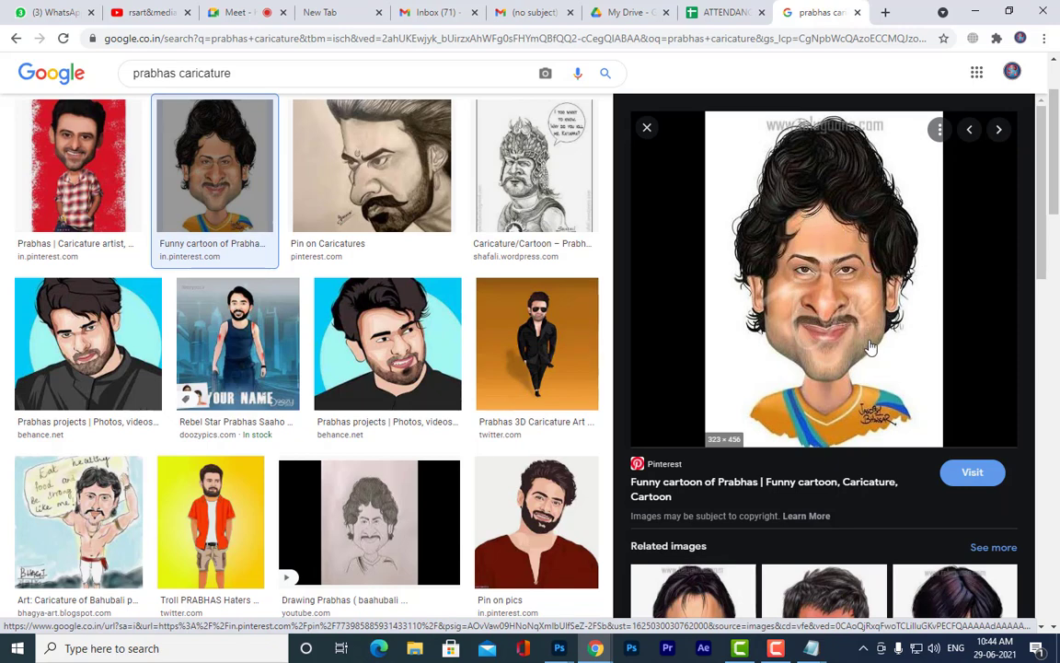
Follow the related images to preview the Venkatesh caricature, two wittygraphy.com caricatures, and the laughing man from artdigisketch.artstation.com
scroll(819, 331, down, 3)
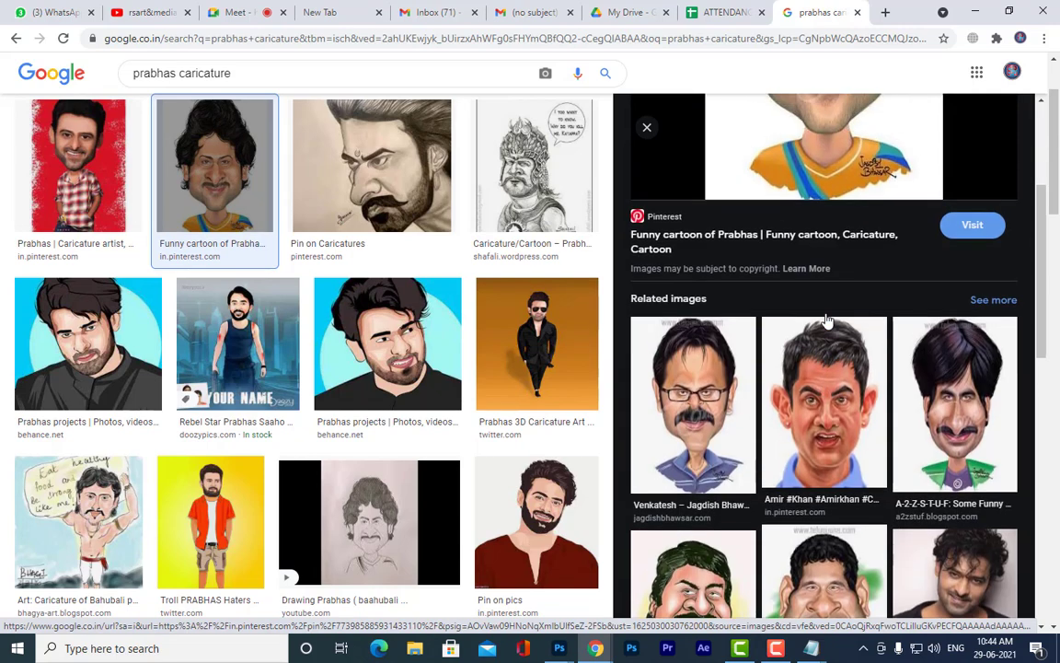
click(644, 386)
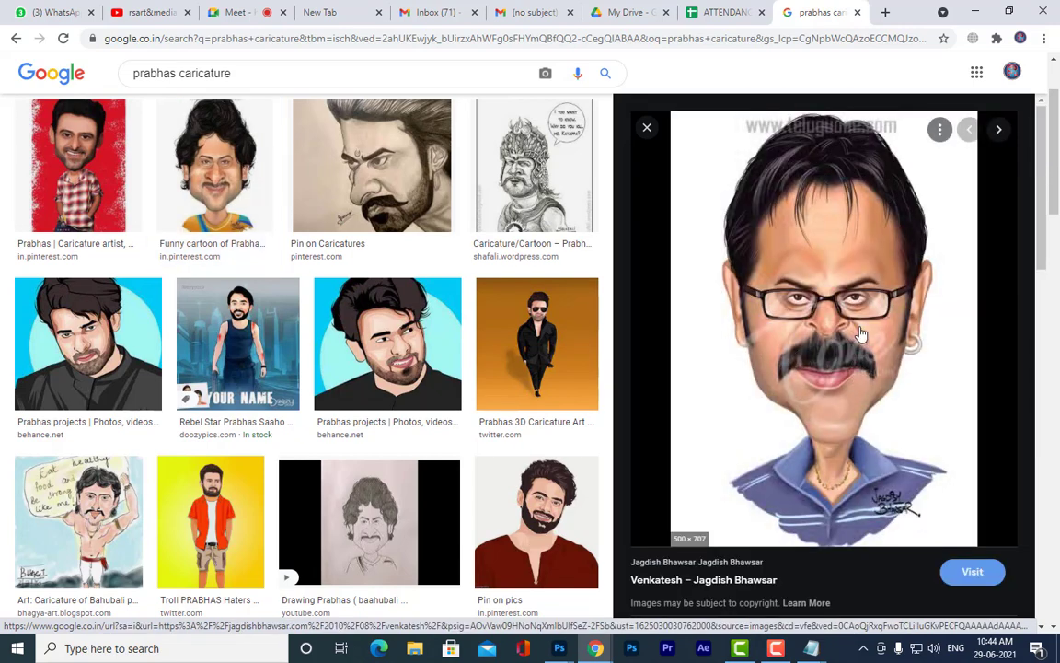
scroll(861, 333, down, 5)
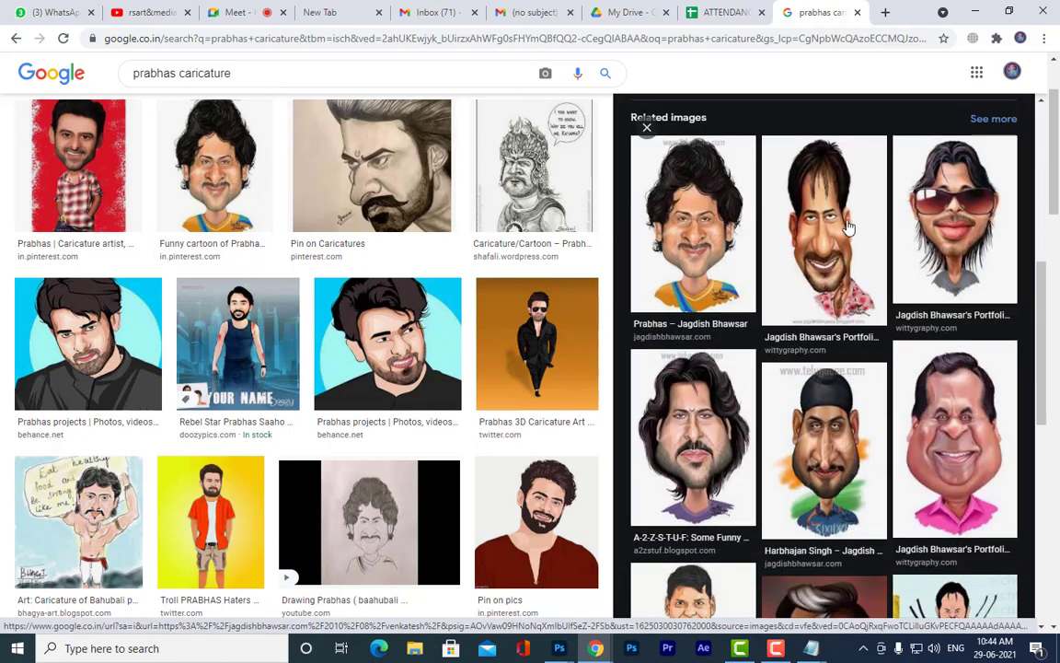
click(848, 228)
scroll(966, 451, down, 2)
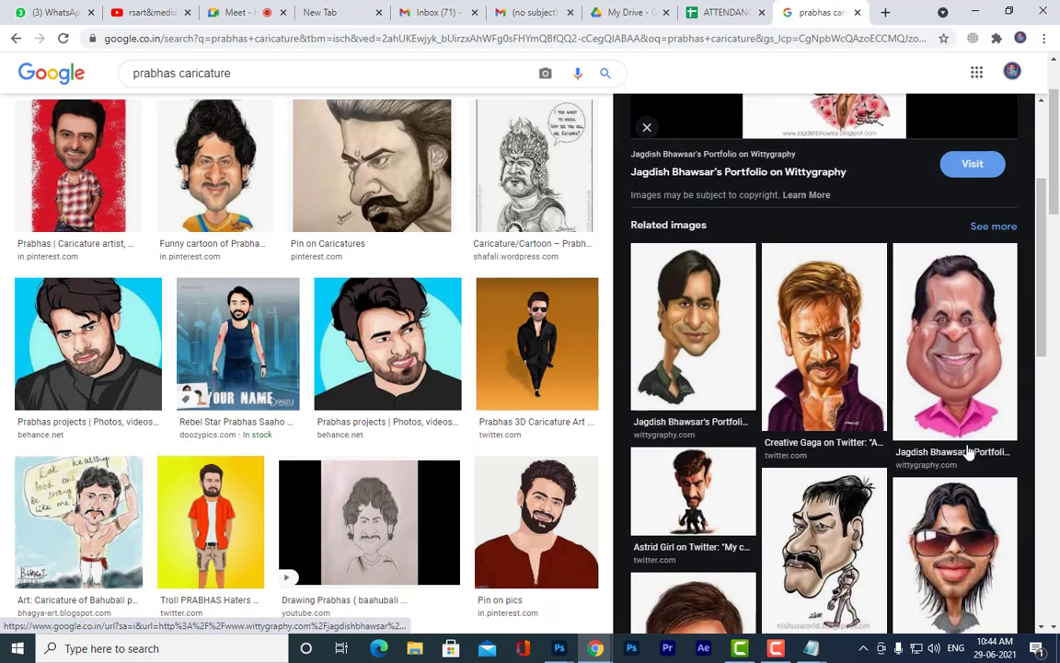
click(962, 395)
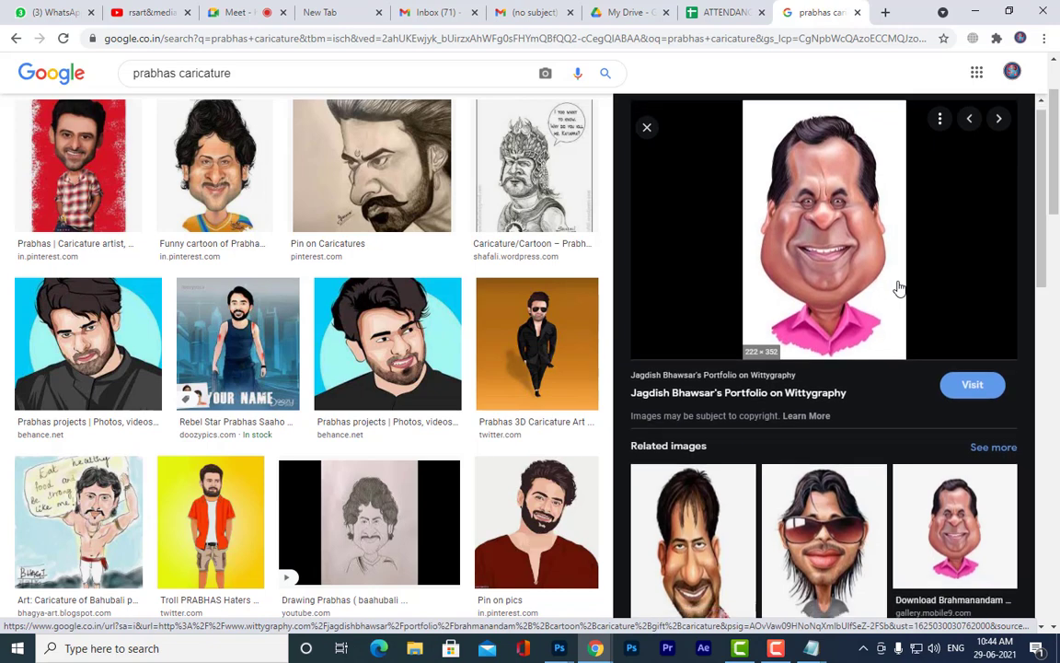
scroll(899, 288, down, 10)
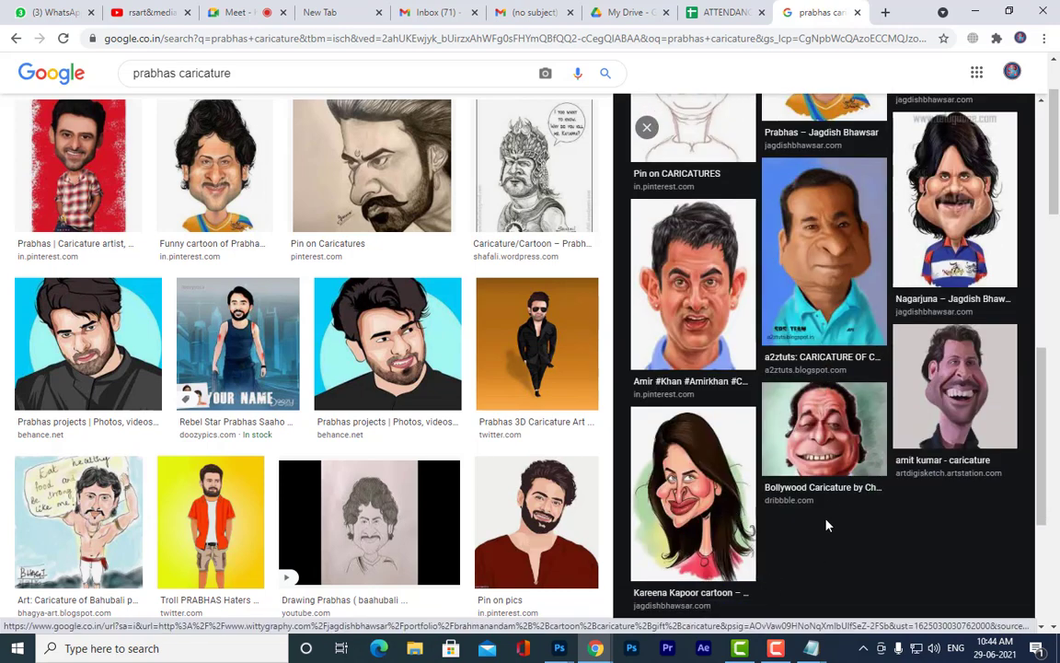
click(966, 403)
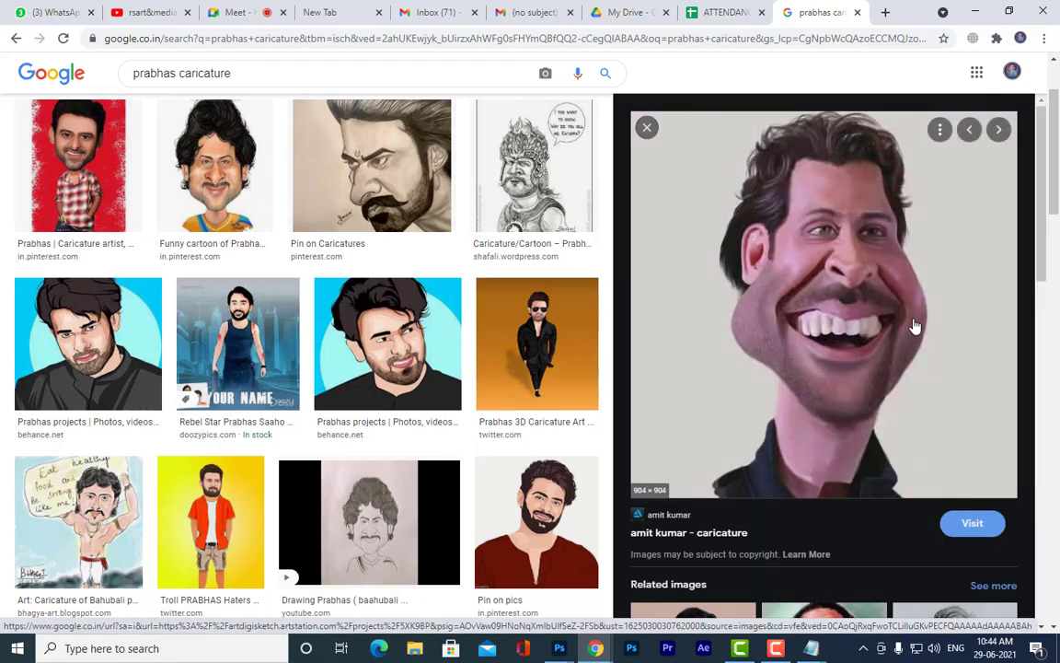
Preview the related artdigisketch.artstation.com caricature in a blue shirt and a Wittygraphy caricature, and look through its related images
scroll(985, 350, down, 5)
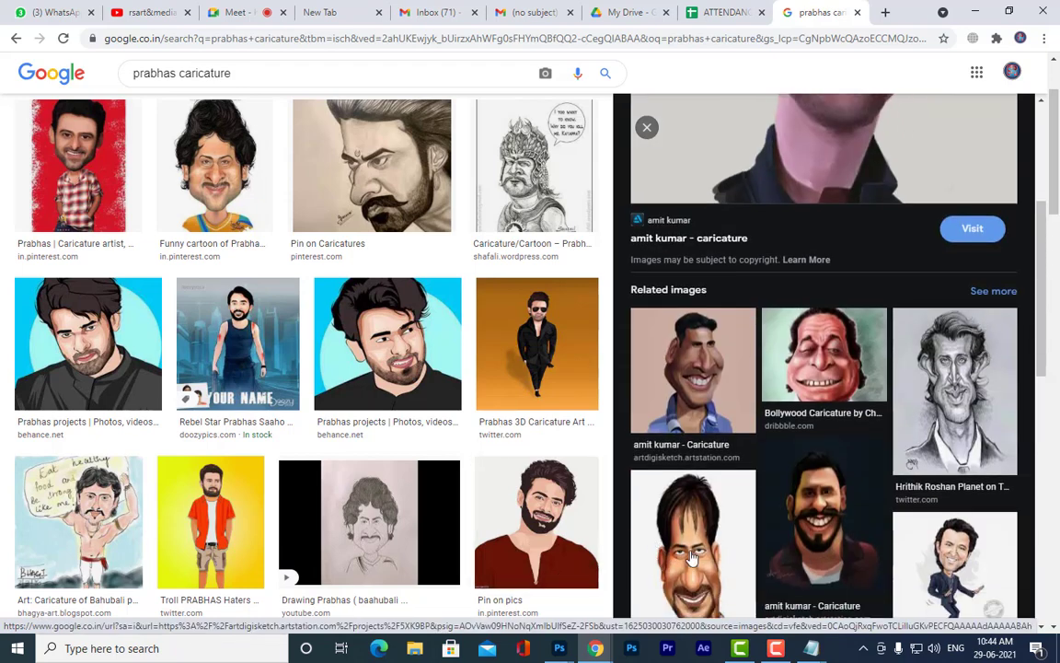
click(669, 352)
scroll(941, 371, down, 5)
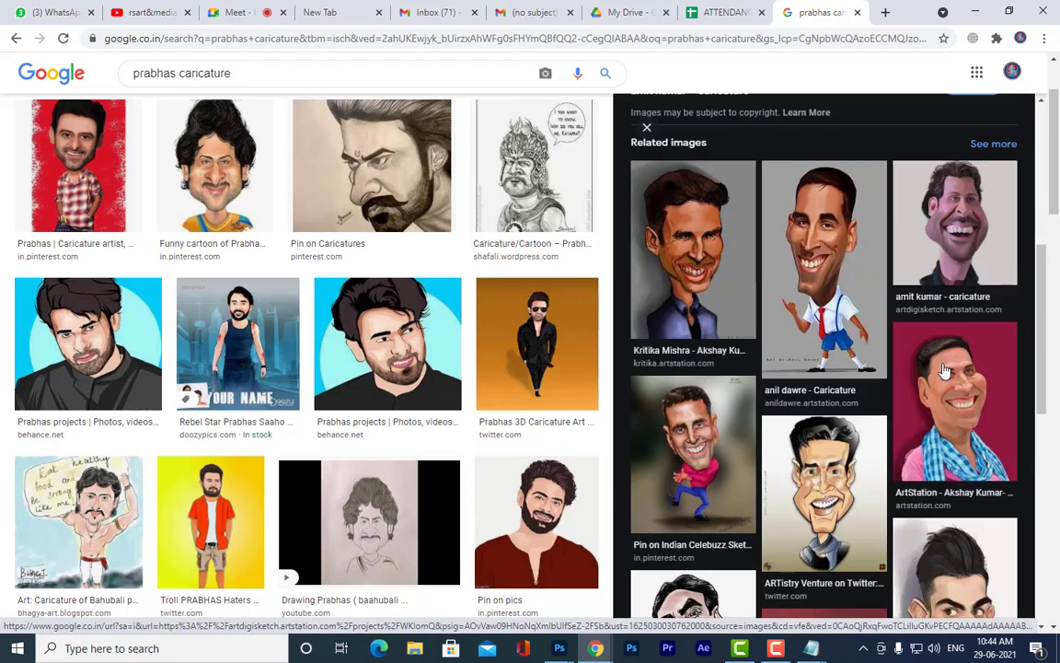
scroll(941, 371, down, 3)
click(992, 404)
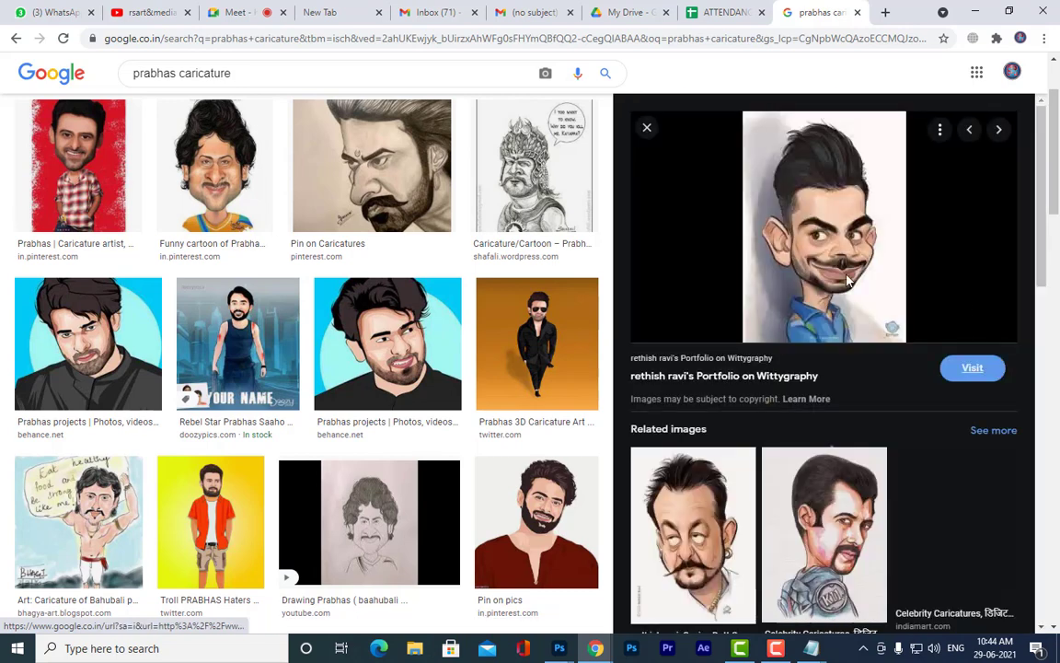
scroll(957, 391, down, 4)
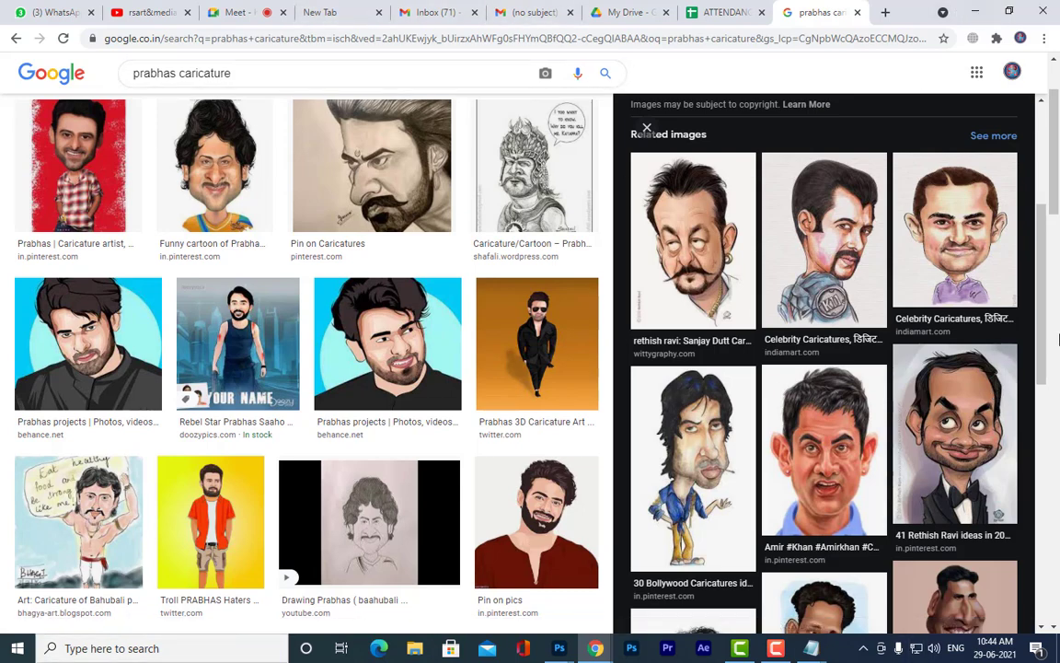
scroll(647, 127, down, 2)
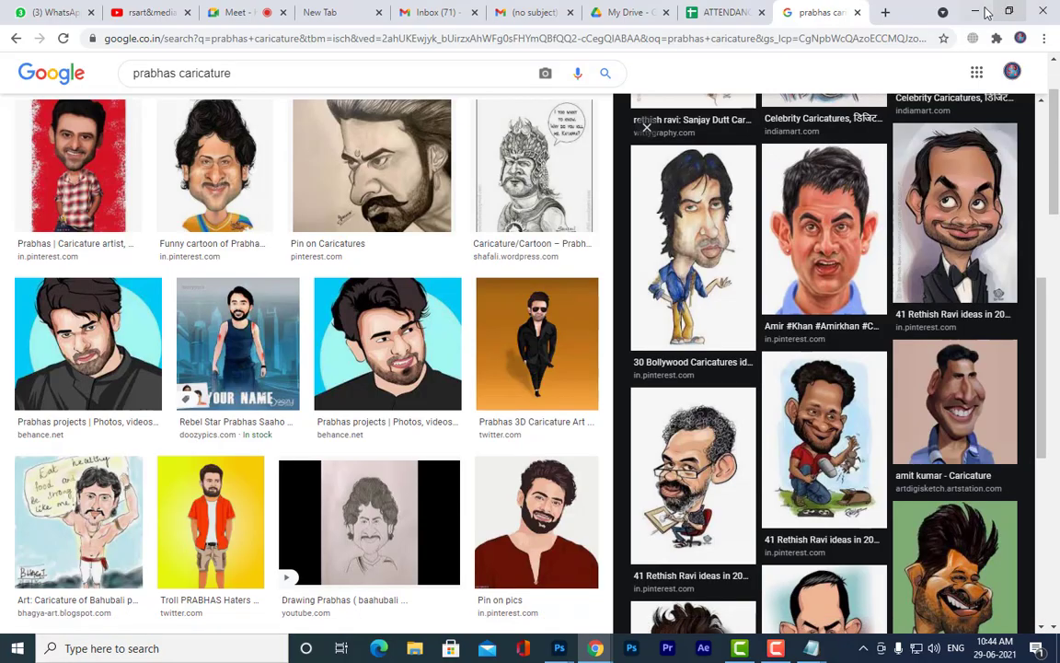
Return to Photoshop and spread the Tools panel, girlinforest.jpg window and Layers panel apart so they no longer overlap
click(1044, 12)
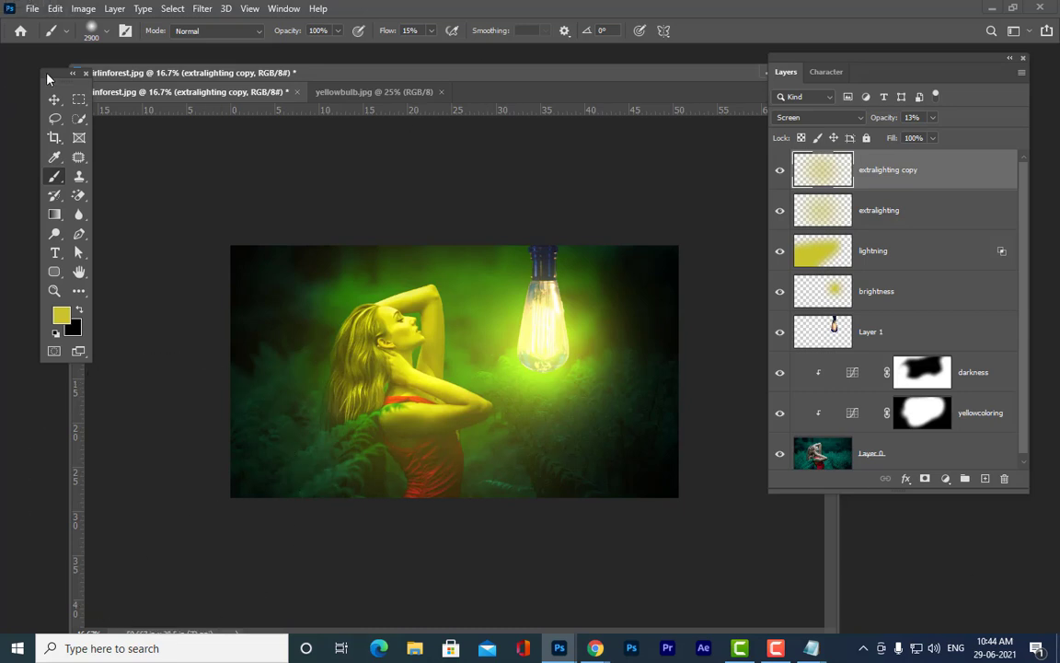
drag(44, 71, 5, 83)
drag(512, 82, 447, 104)
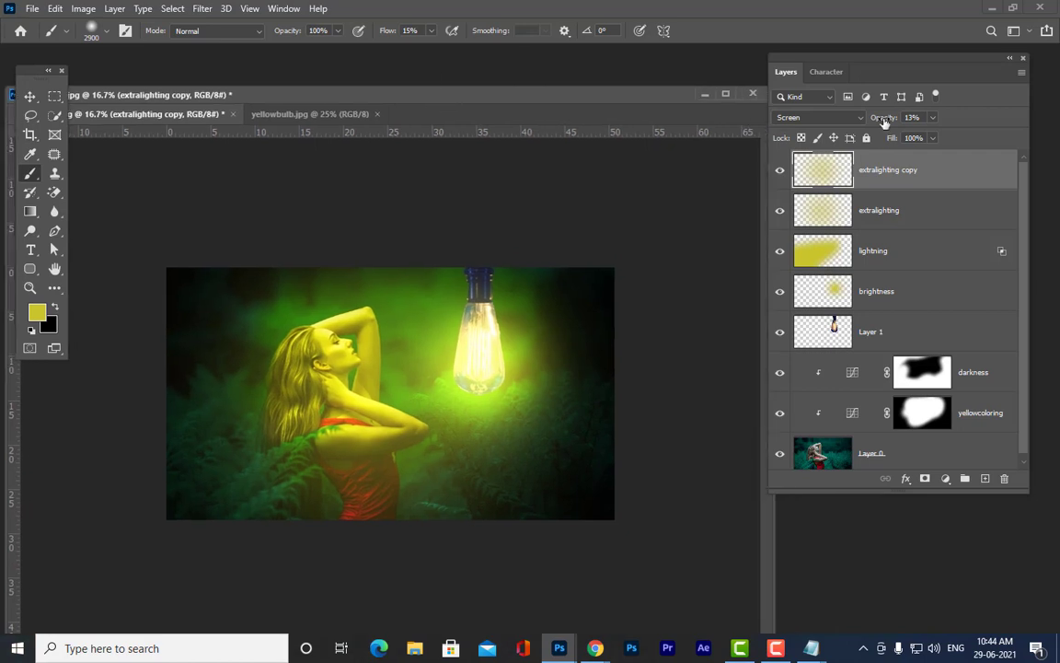
drag(821, 64, 876, 70)
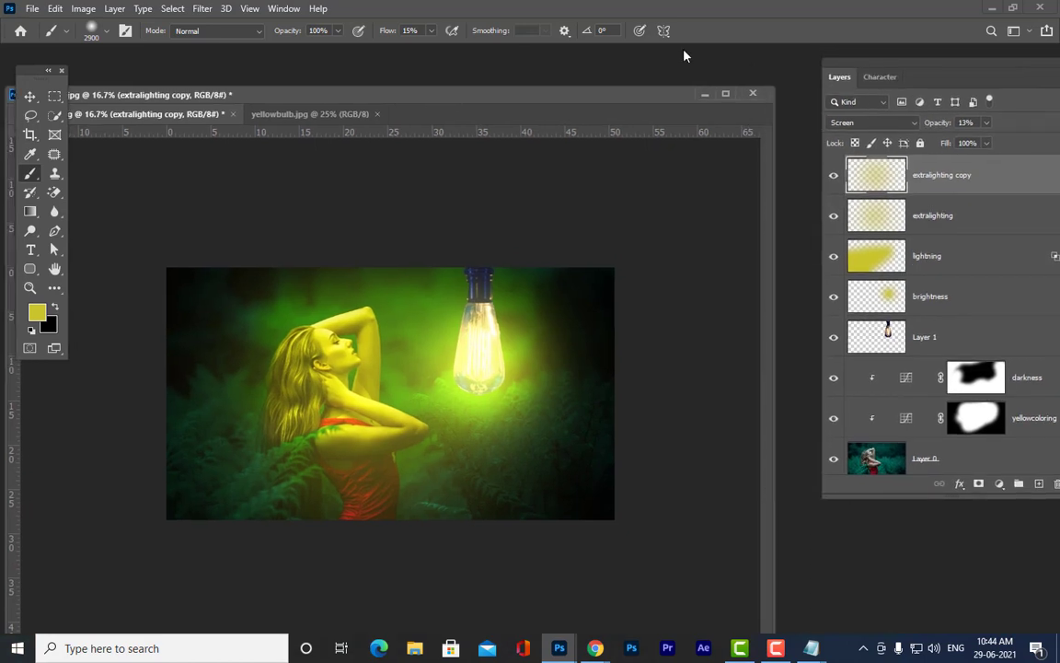
Close girlinforest.jpg without saving the changes and close the yellowbulb.jpg document
click(234, 116)
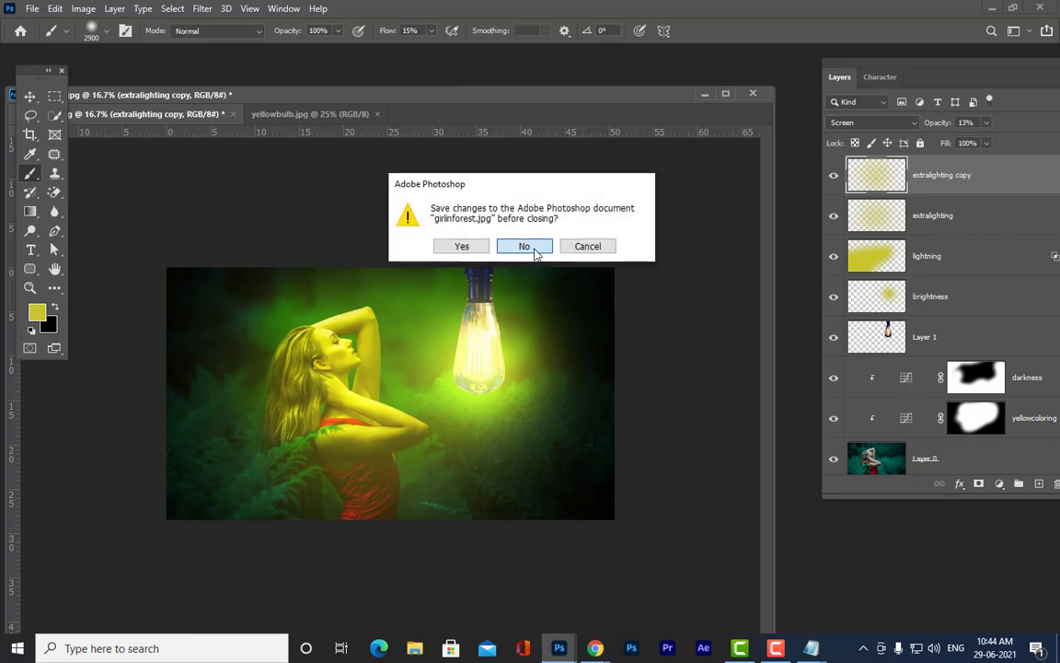
click(524, 246)
click(757, 94)
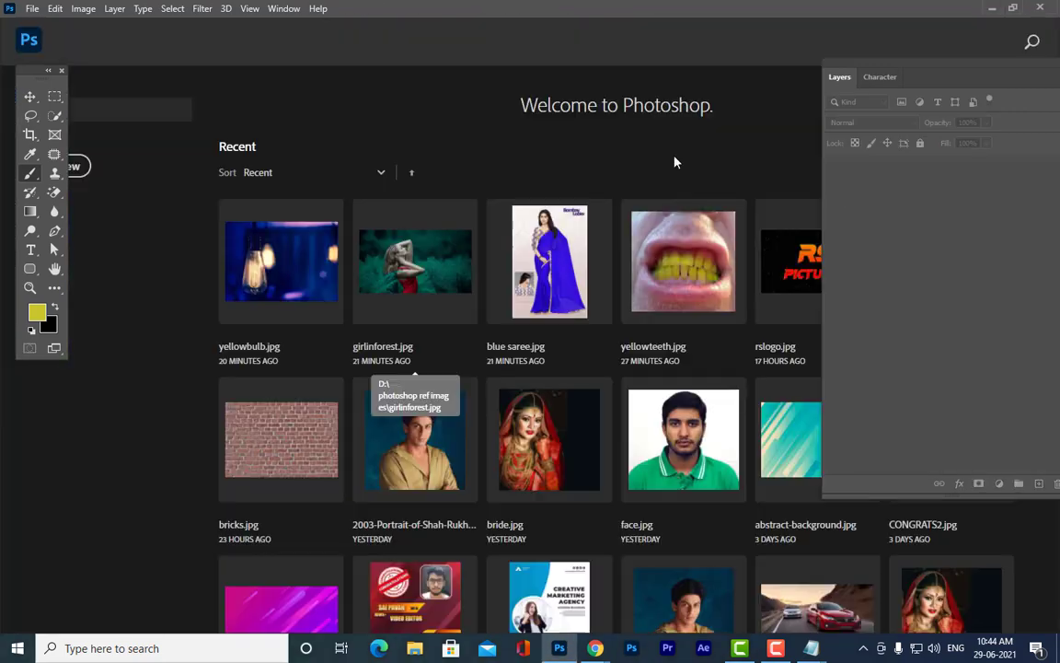
Look through the recent files on the home screen, and move the Tools and Layers panels inward
scroll(432, 354, down, 3)
scroll(432, 354, down, 1)
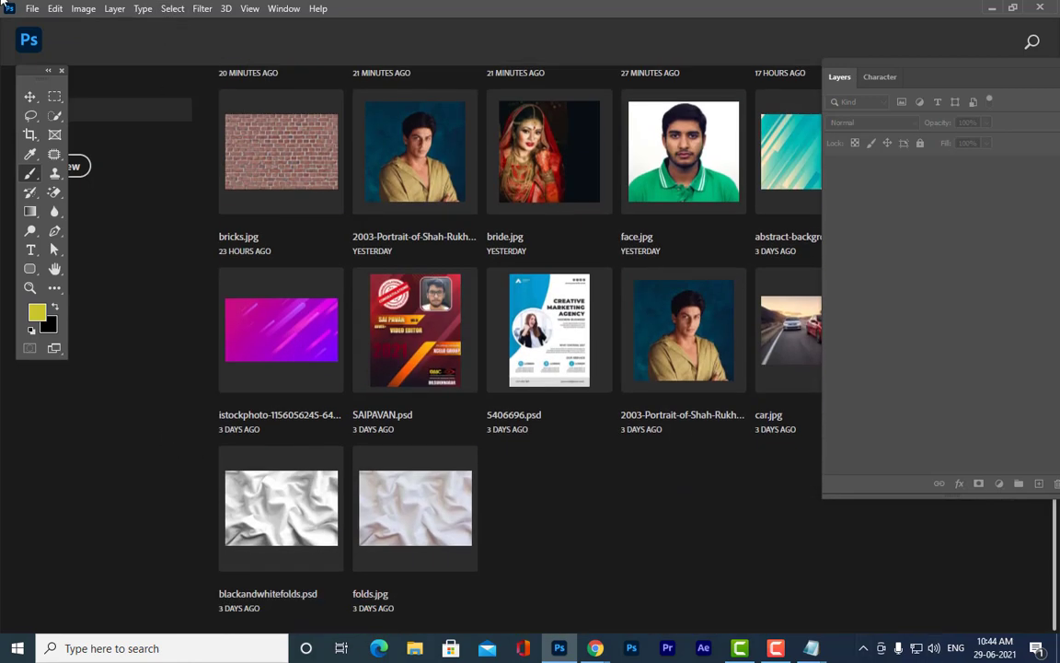
drag(41, 70, 107, 156)
scroll(619, 316, up, 6)
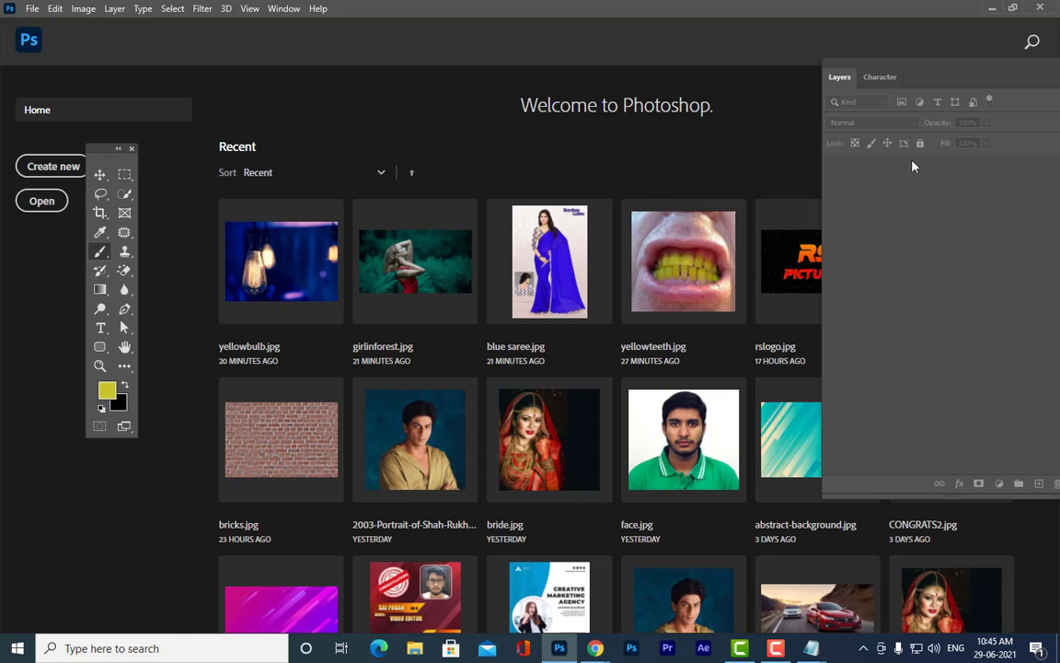
drag(865, 60, 770, 82)
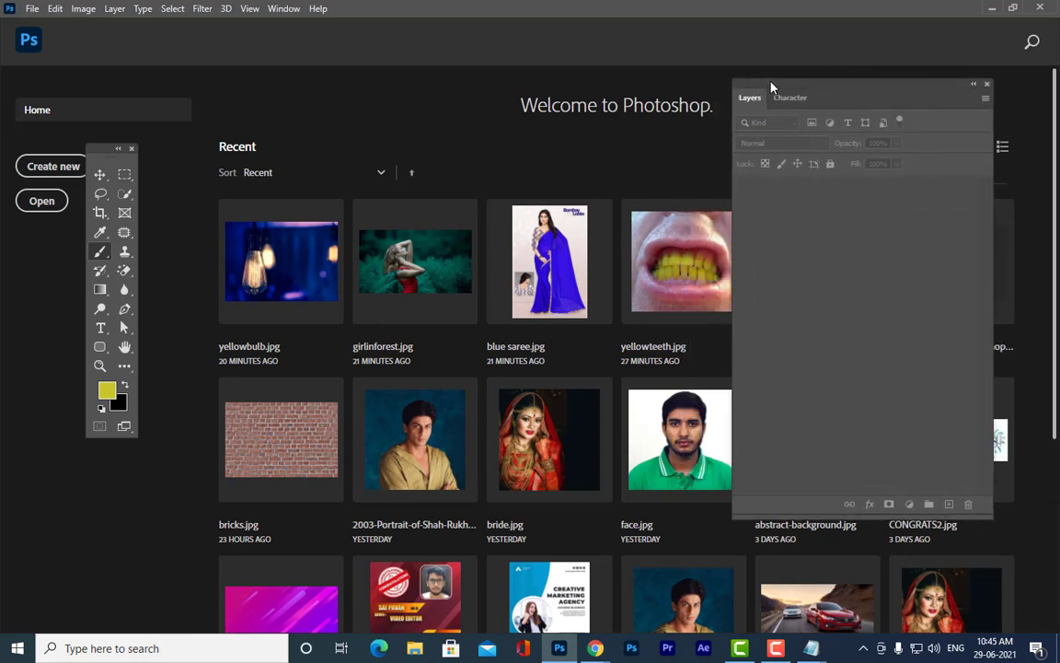
Find "tom cruise" in the photoshop ref images folder and open the tom cruise image
key(ctrl+o)
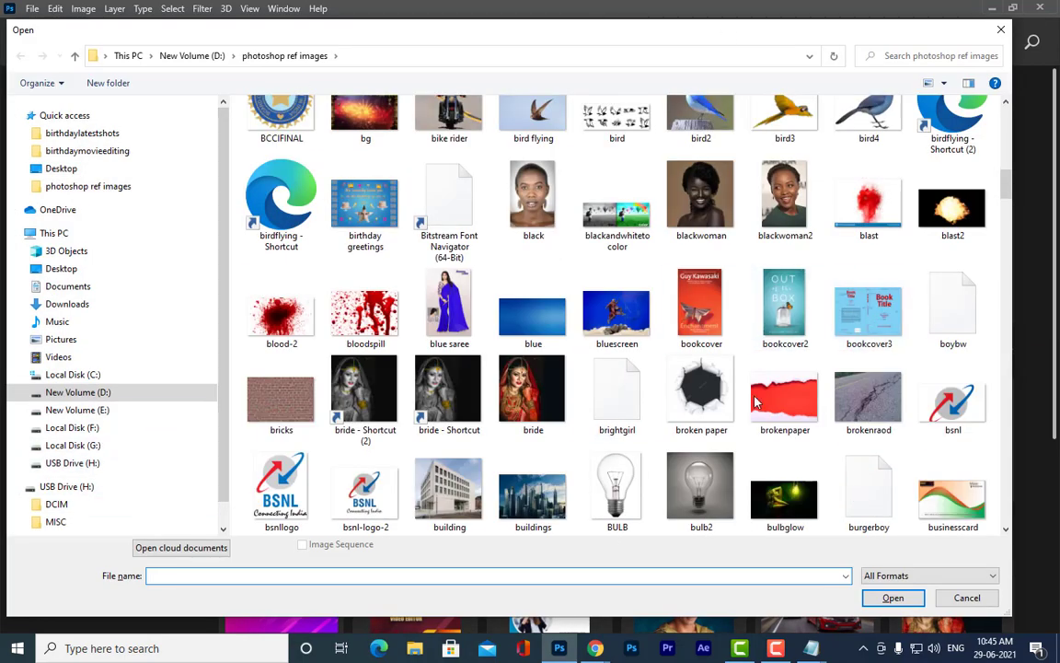
scroll(700, 276, down, 3)
scroll(654, 261, down, 5)
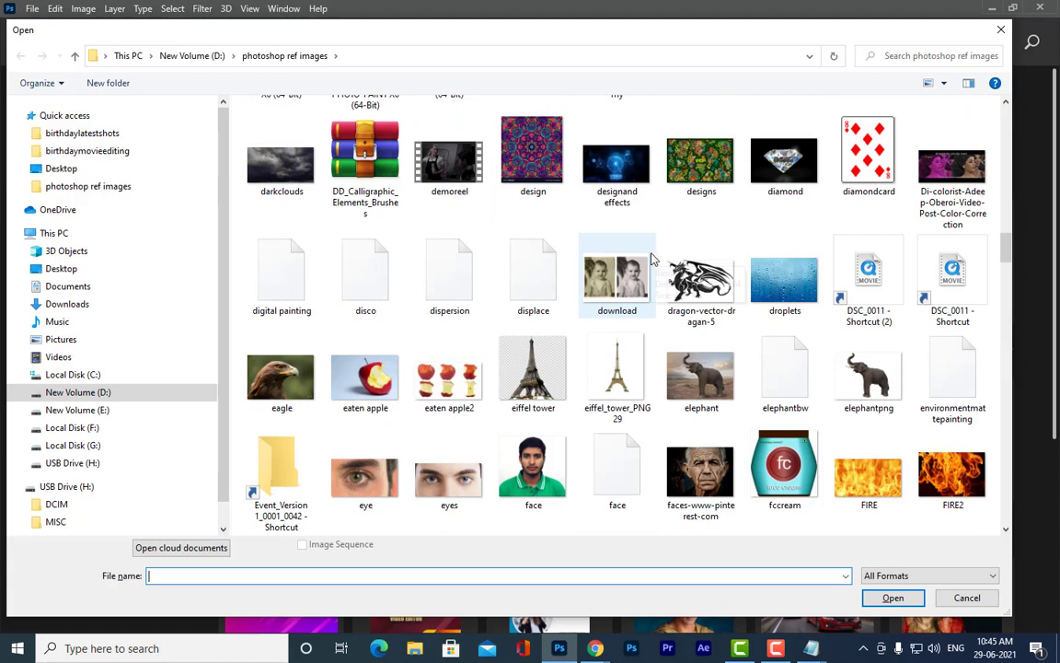
click(922, 57)
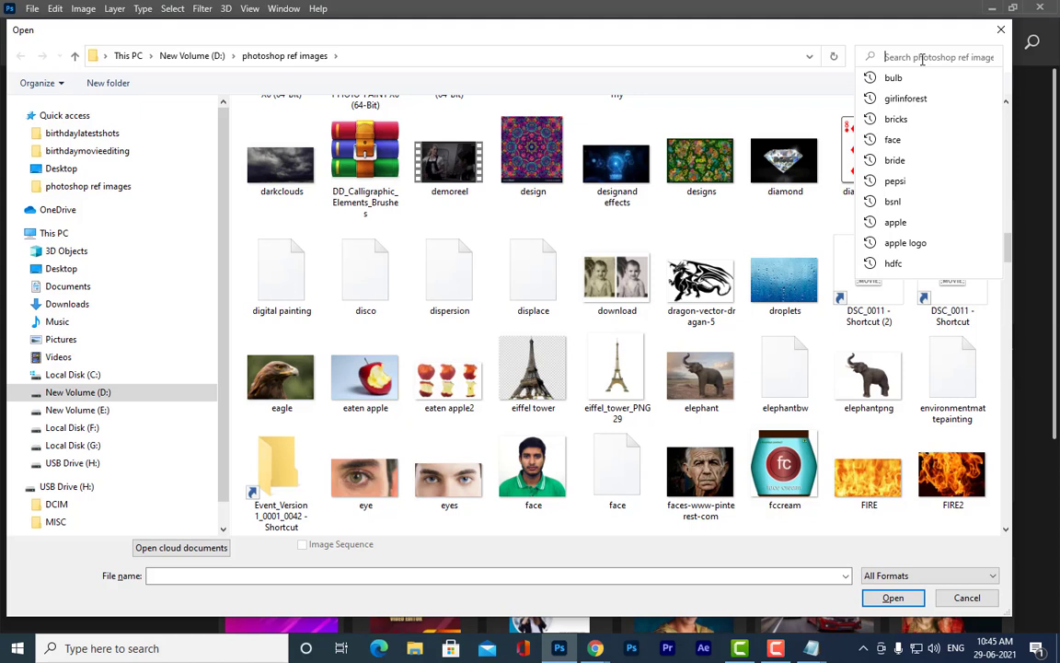
text(tom)
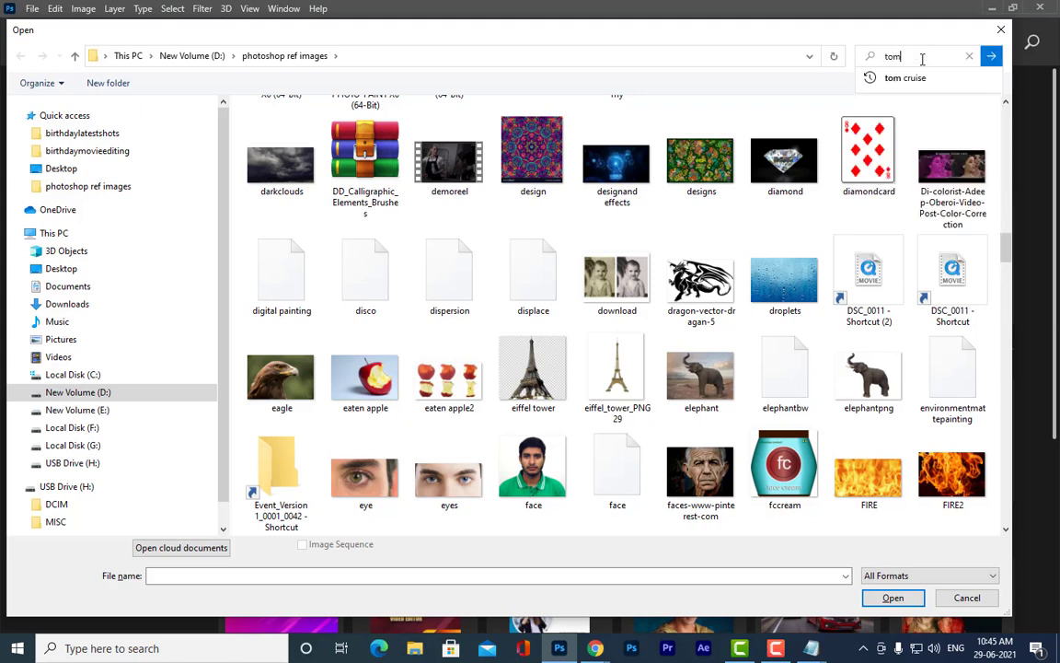
click(904, 77)
click(281, 147)
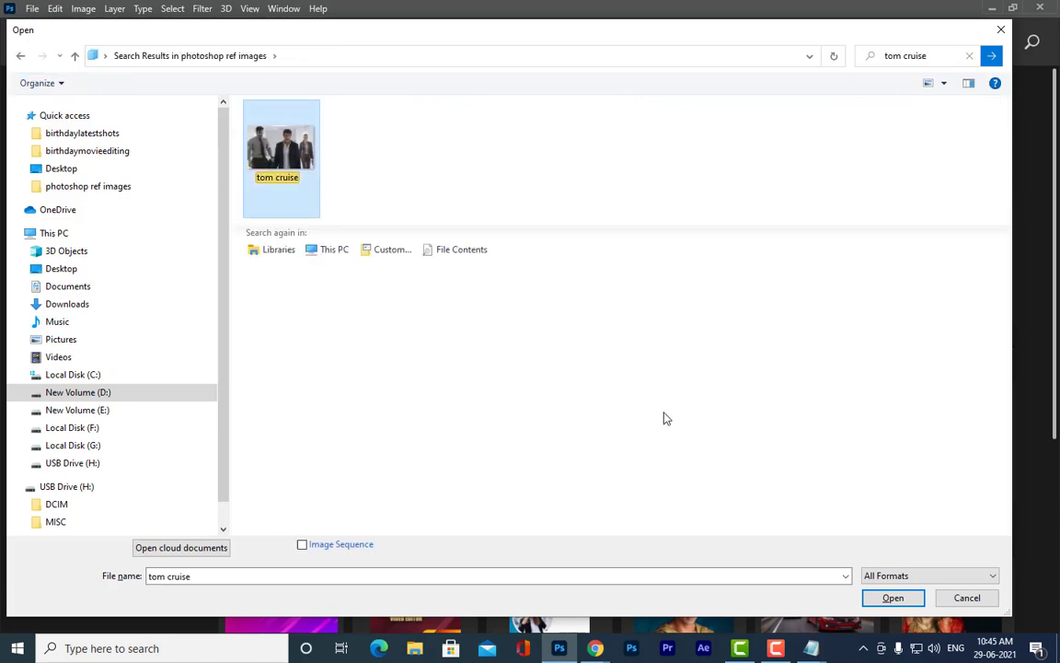
click(892, 598)
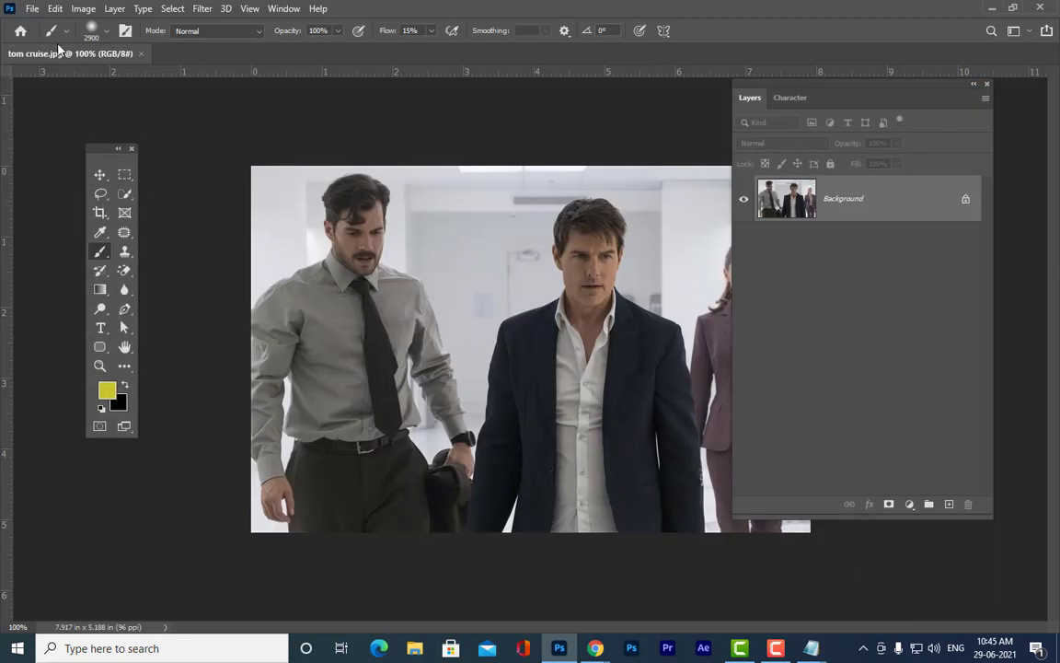
Float the tom cruise.jpg document in its own window between the Tools panel and the Layers panel moved to the edge
drag(70, 53, 152, 67)
drag(764, 82, 830, 66)
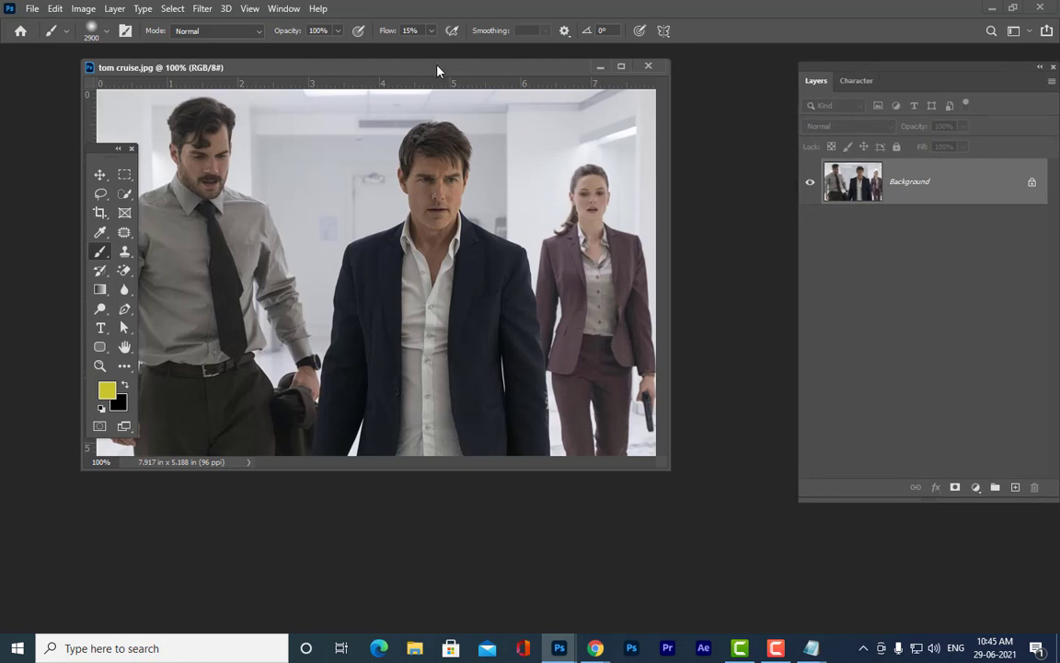
drag(437, 71, 522, 90)
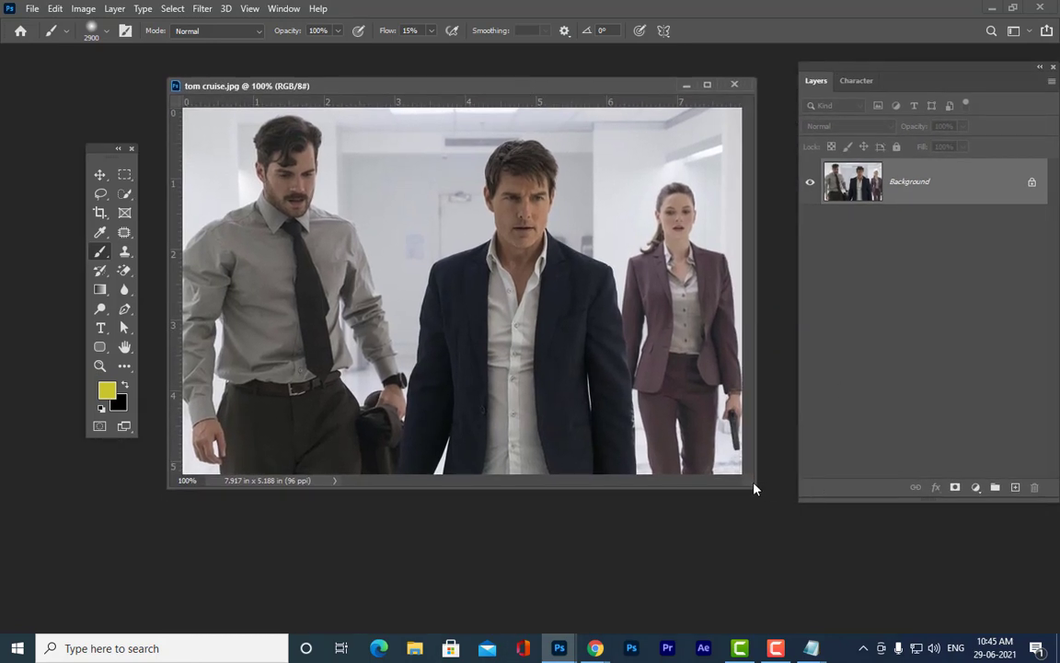
Enlarge the tom cruise.jpg window, activate the Move tool, and shift the Tools panel, Layers panel and document window apart
drag(753, 488, 793, 564)
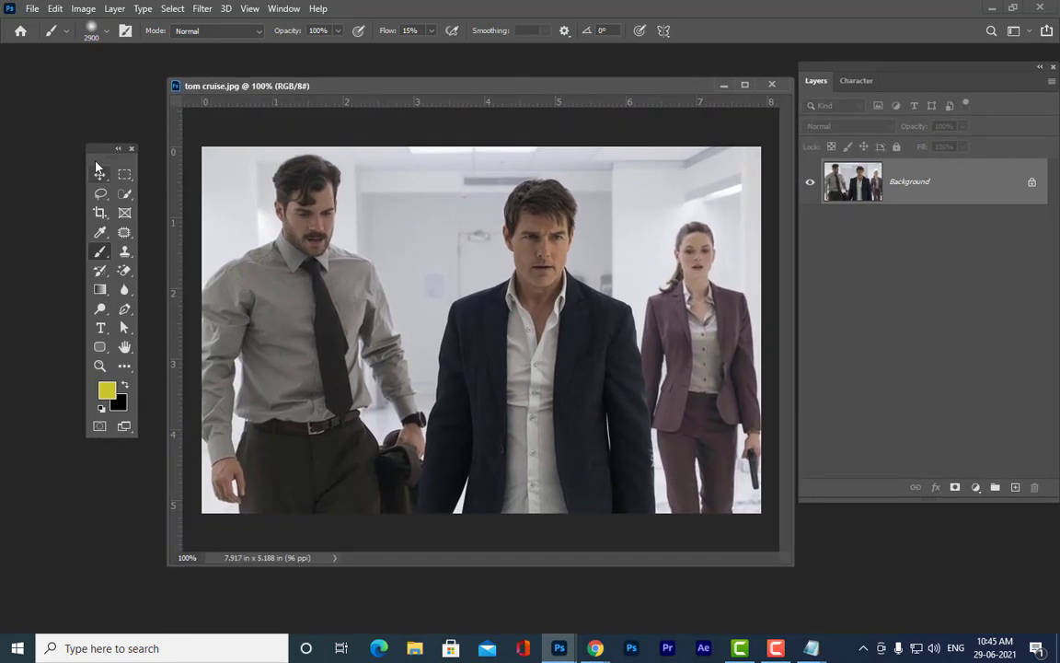
drag(102, 148, 73, 126)
key(v)
mouse_move(822, 79)
mouse_down()
mouse_move(797, 71)
mouse_move(834, 75)
mouse_up()
drag(592, 76, 535, 63)
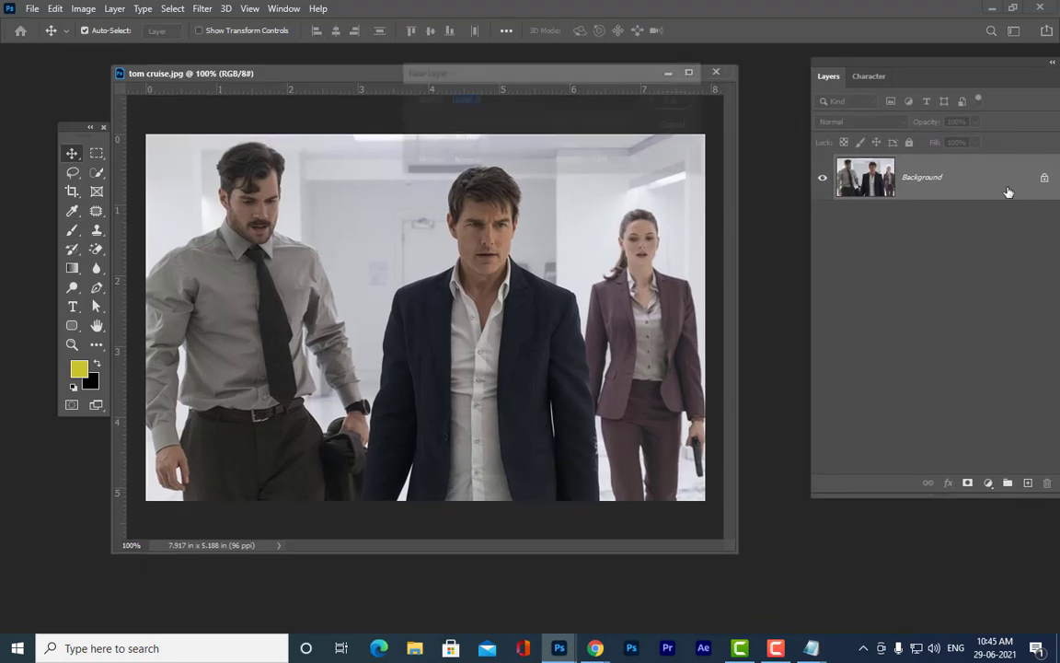
Convert the locked Background into a regular layer with the default name, and fit the document window and Layers panel side by side
double_click(1008, 192)
click(680, 102)
drag(893, 71, 828, 102)
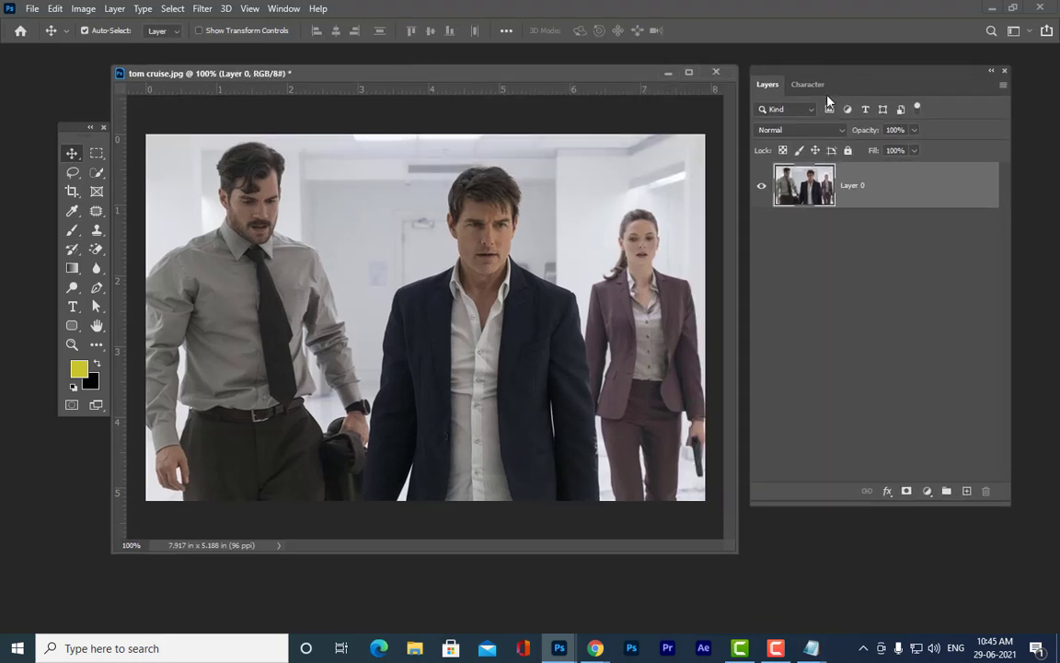
drag(732, 546, 714, 566)
drag(492, 77, 504, 73)
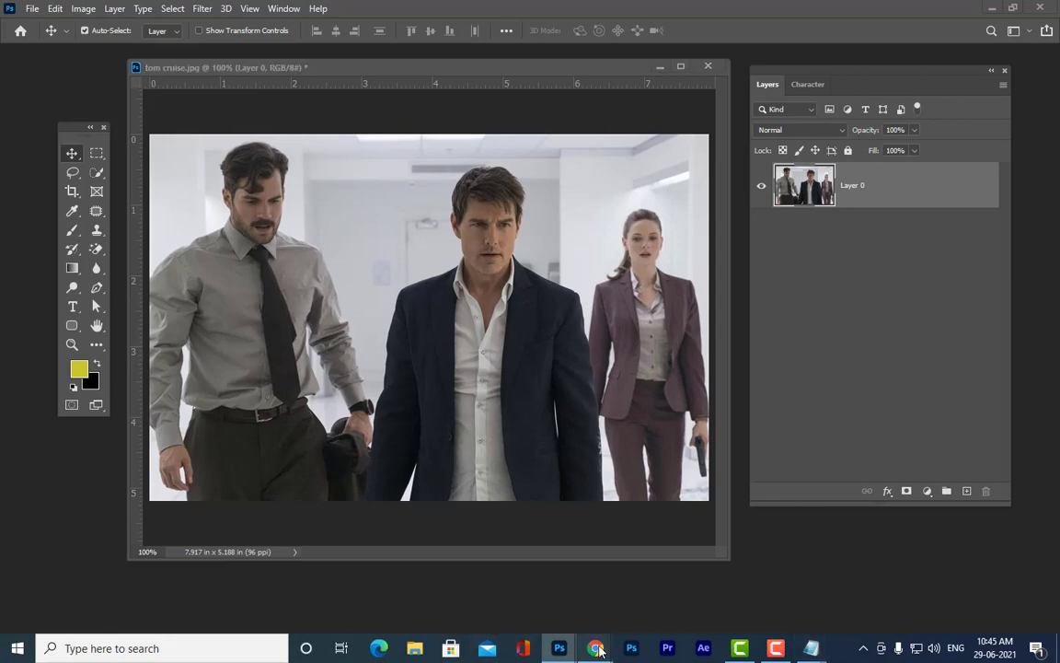
Switch to Chrome, close the caricature preview, and search Google Images for "movie posters"
mouse_move(595, 648)
click(539, 592)
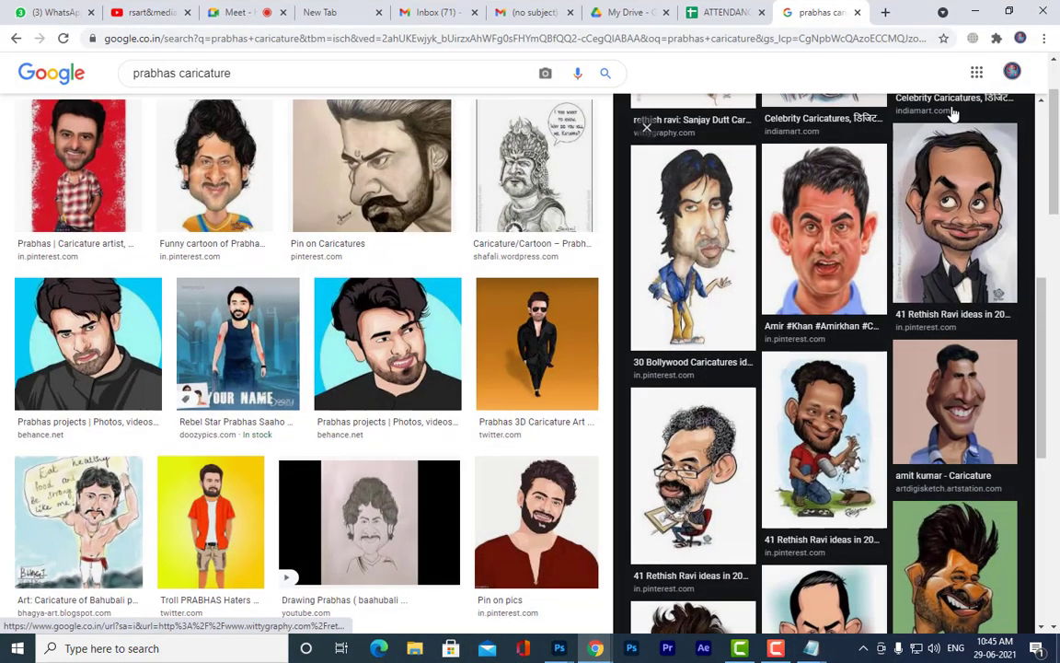
click(645, 128)
scroll(358, 207, up, 1)
drag(230, 83, 129, 82)
text(movie)
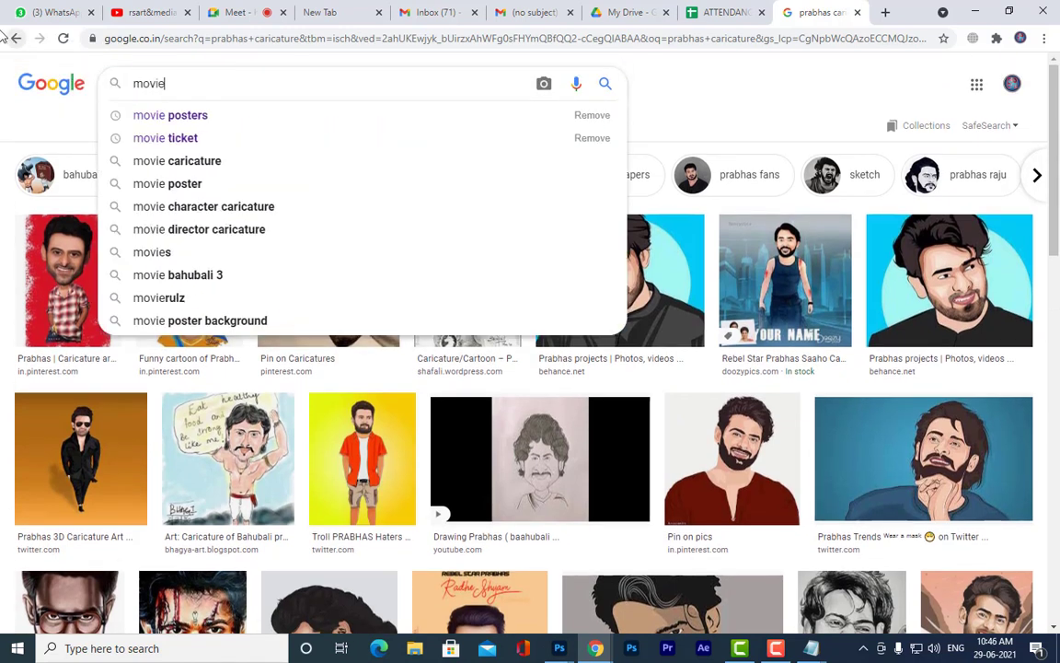
key(Down)
key(Return)
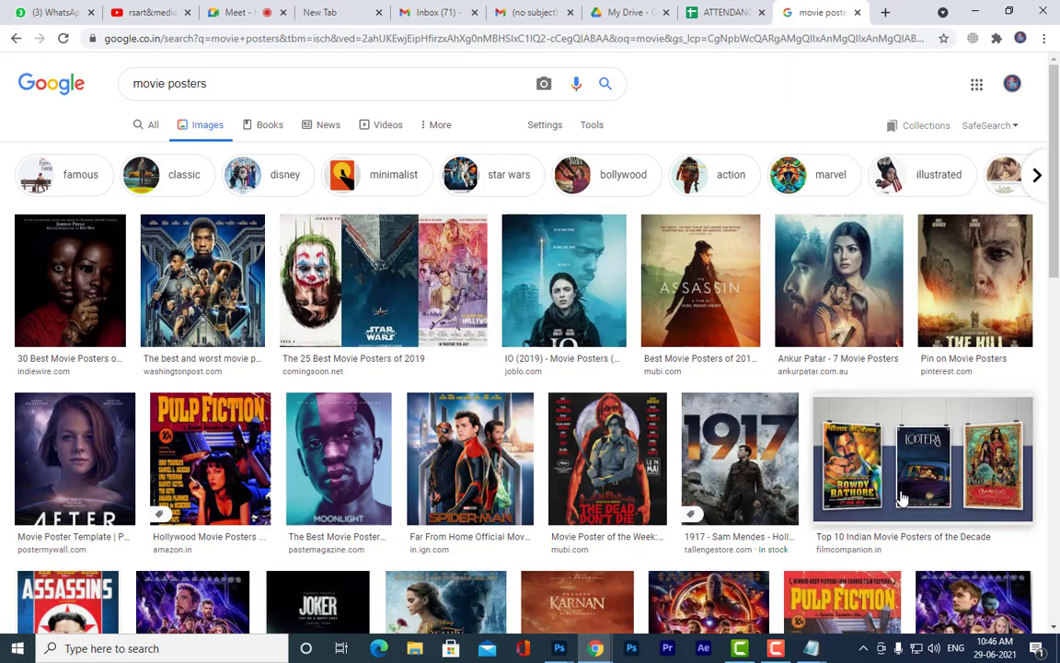
Examine the blending and color treatment of the IO, The Hill, Tolkien and The Martian posters, and browse more results
click(566, 276)
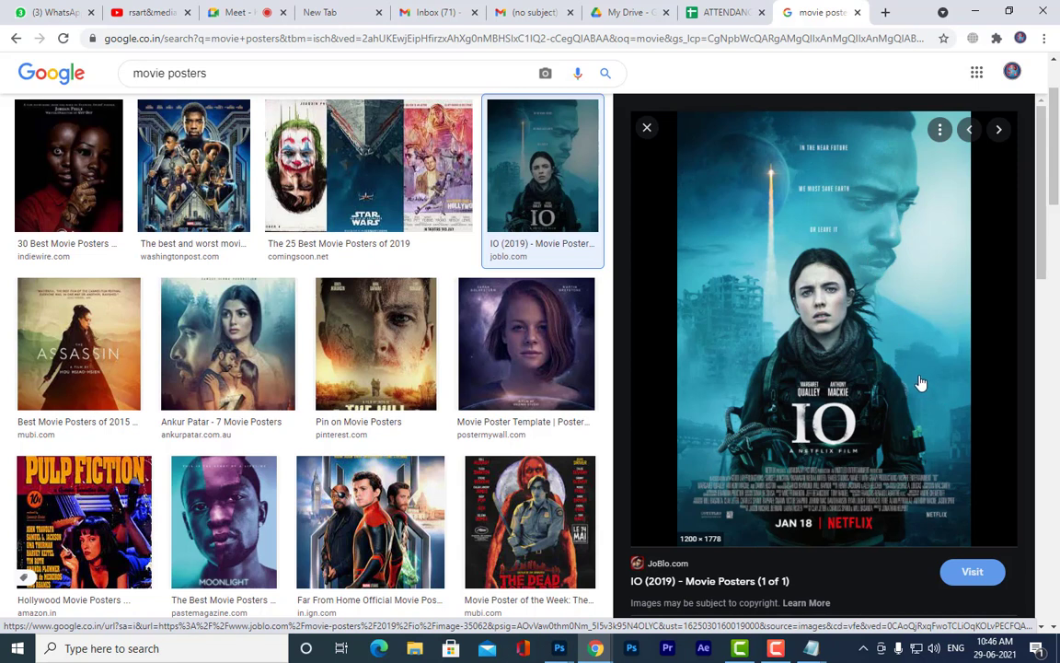
click(348, 339)
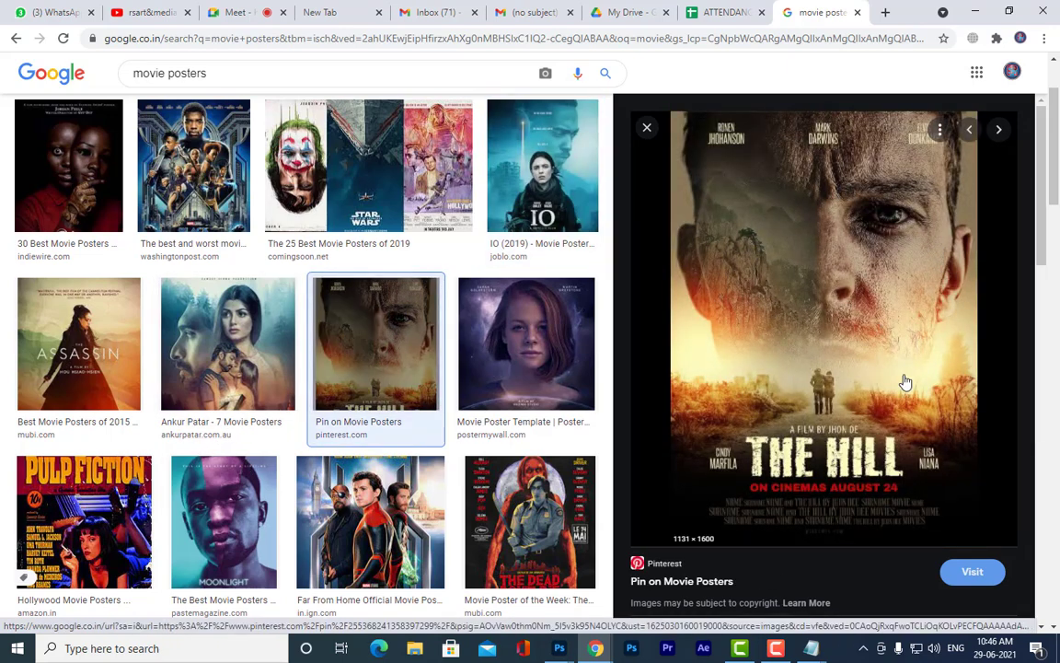
scroll(846, 342, down, 6)
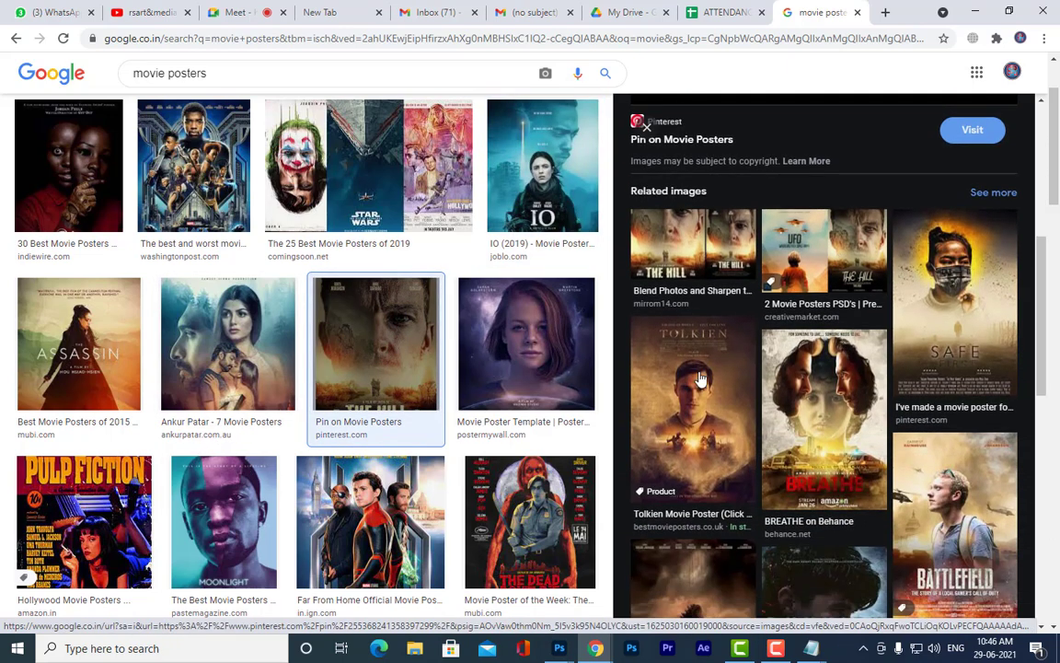
click(699, 379)
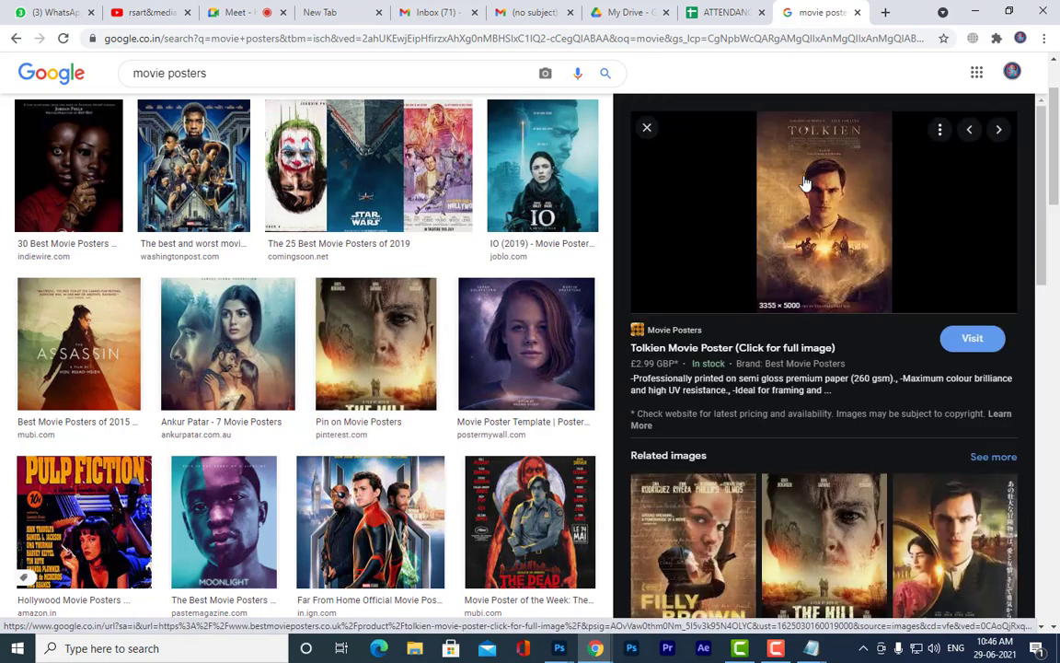
scroll(883, 368, down, 6)
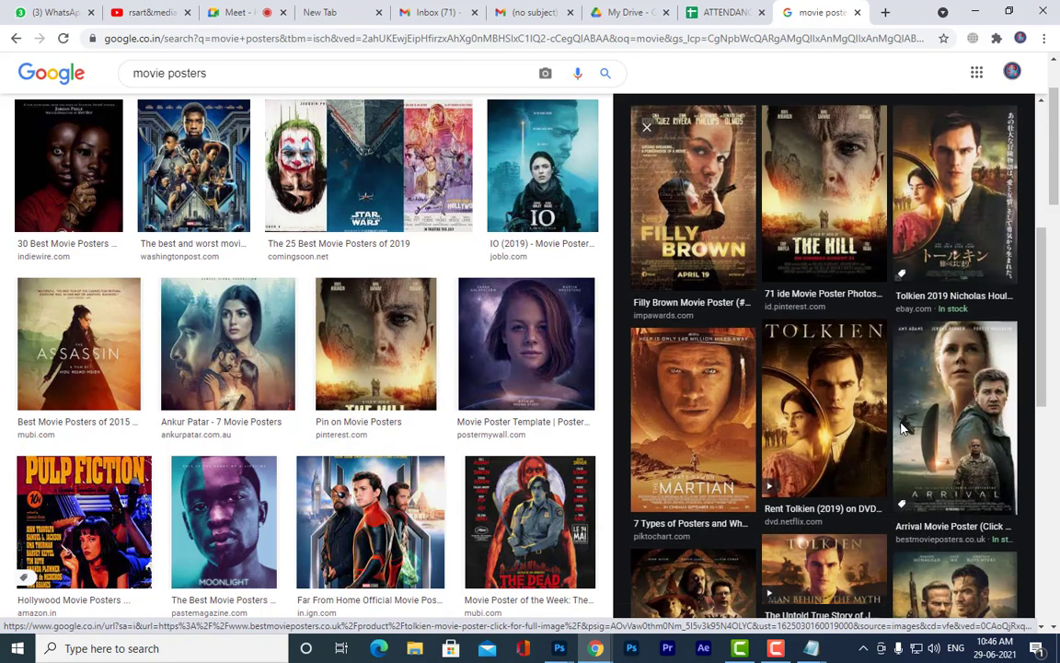
click(696, 213)
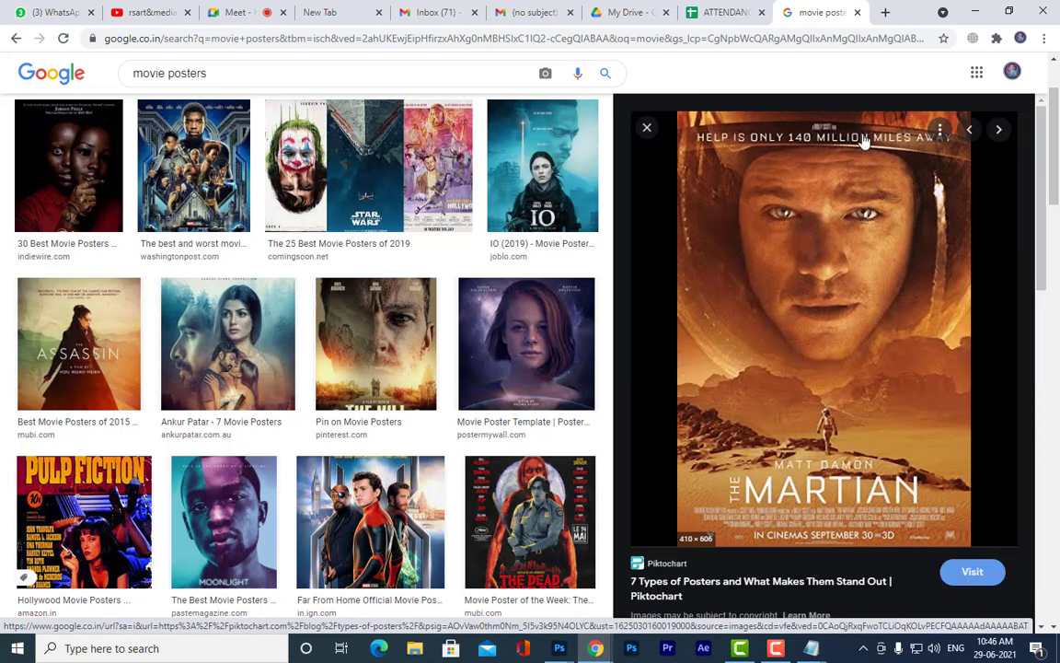
scroll(71, 438, down, 5)
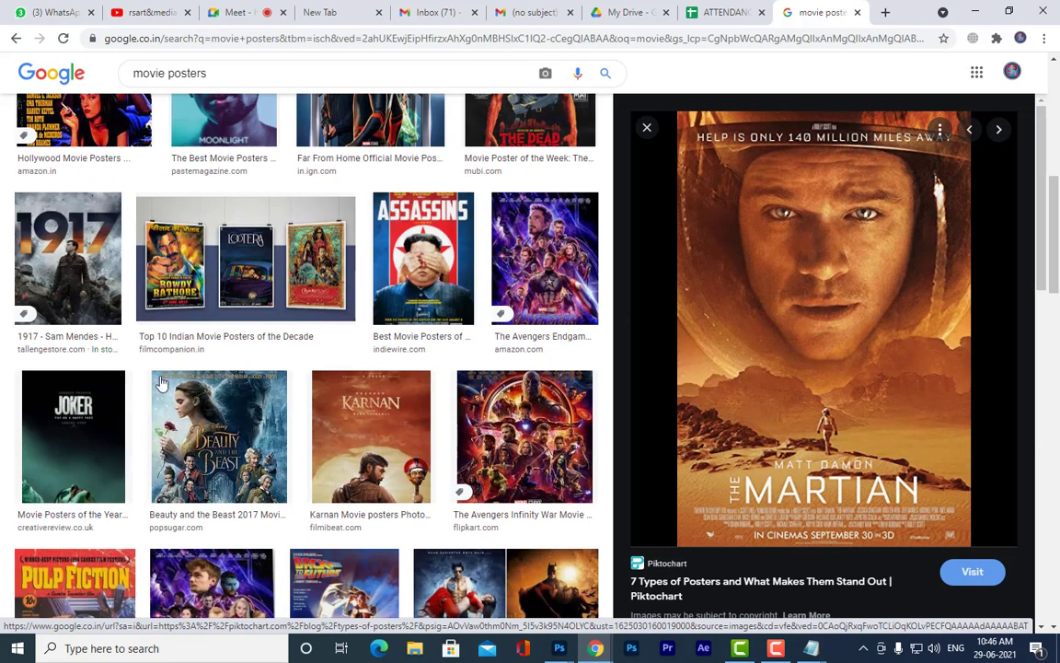
scroll(138, 396, down, 2)
scroll(346, 315, up, 5)
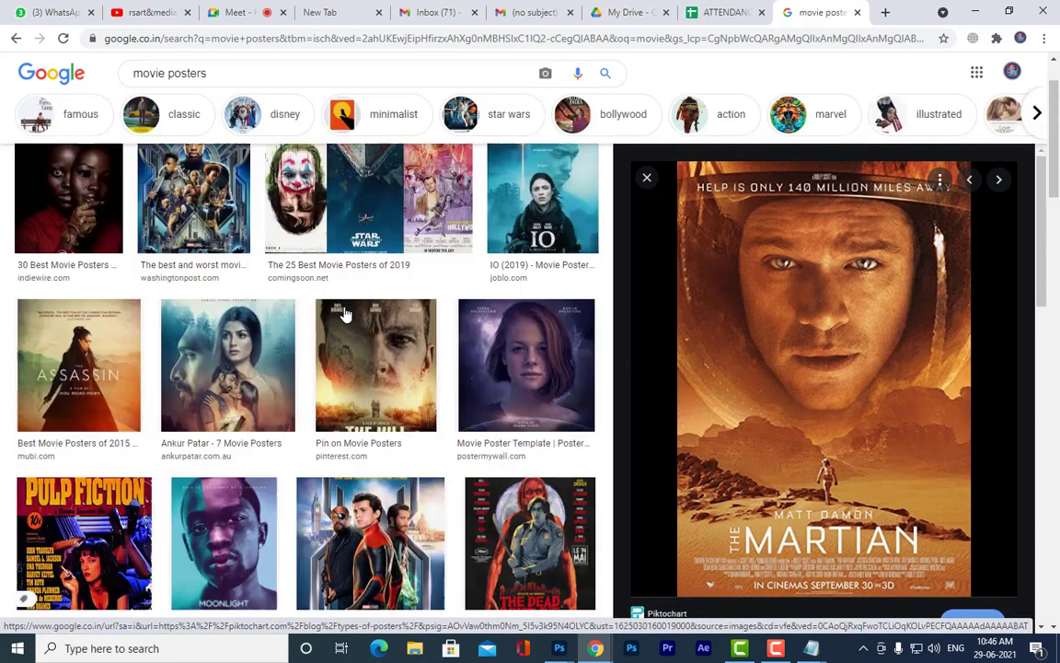
Replace the image search with "hindi movie posters"
scroll(345, 315, up, 1)
drag(229, 92, 36, 87)
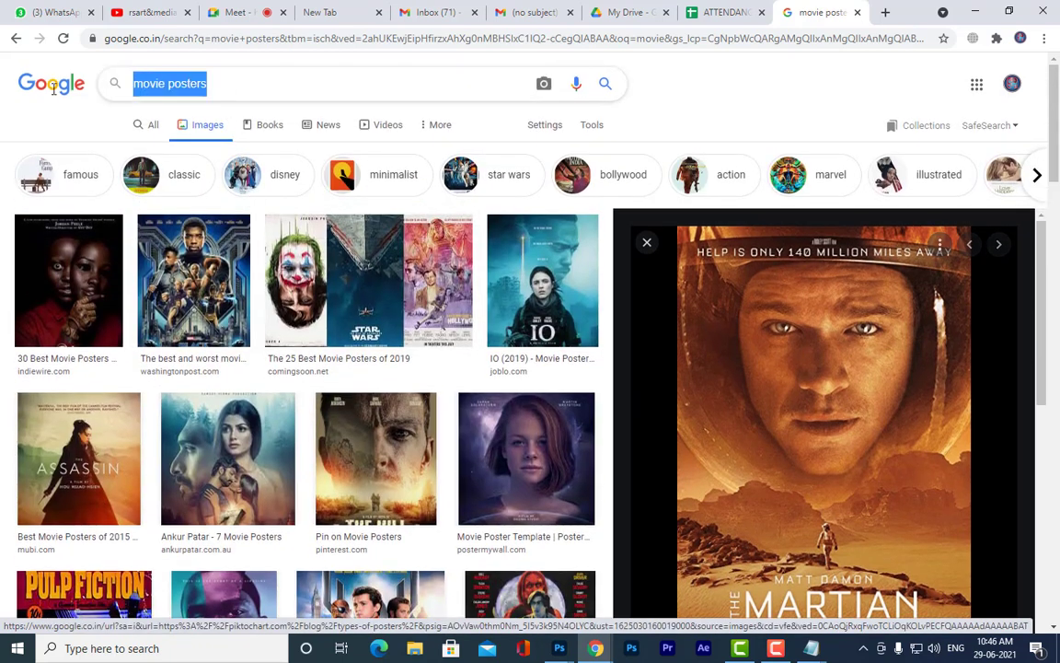
key(BackSpace)
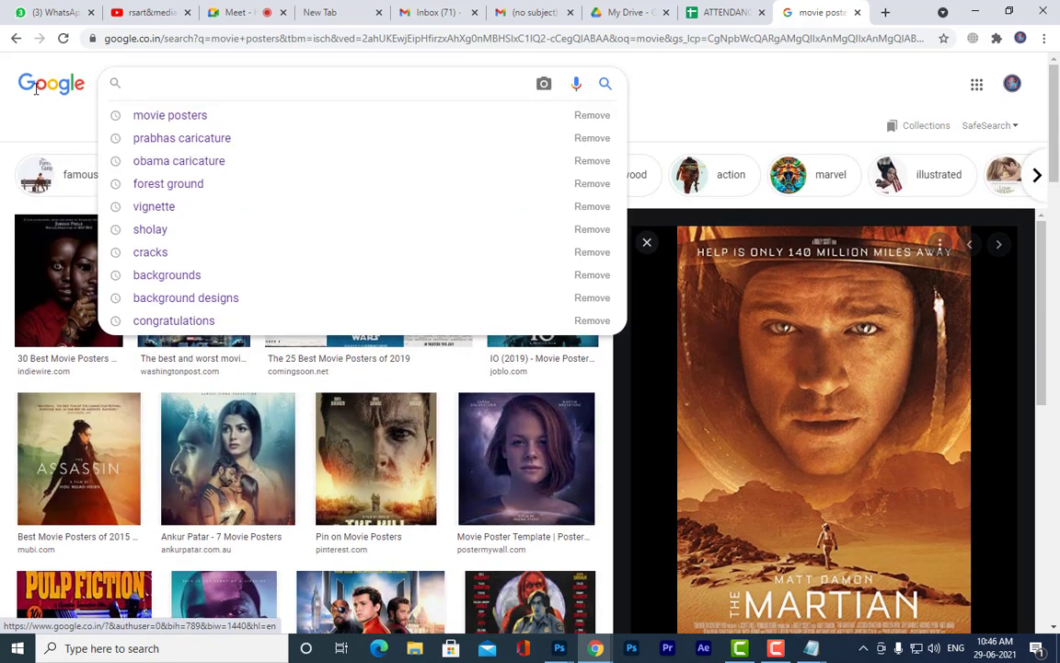
text(hi)
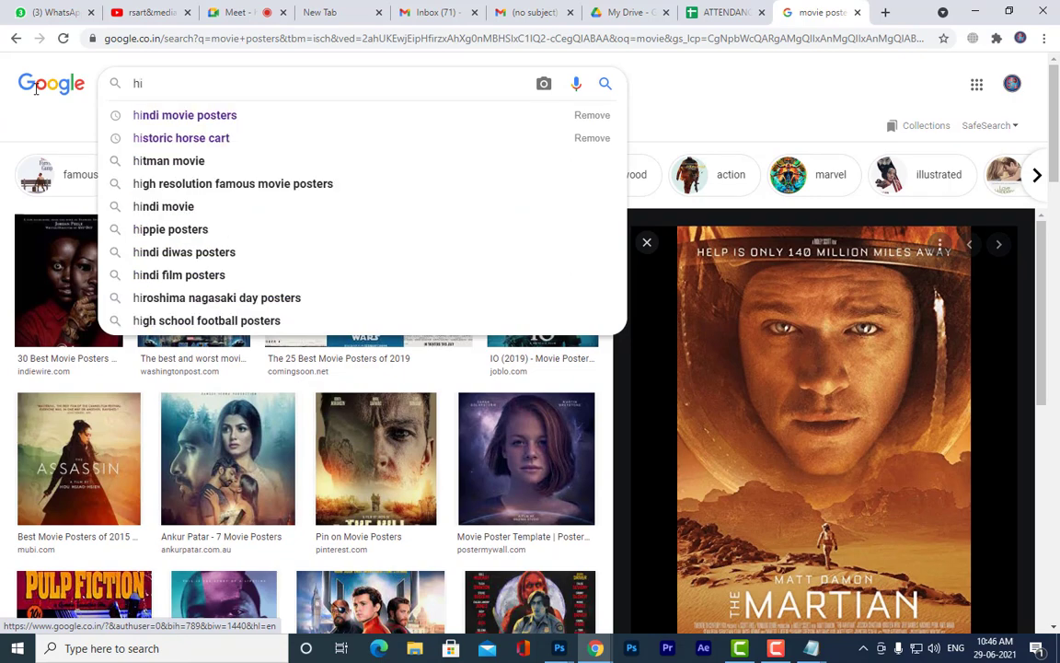
key(Down)
key(Return)
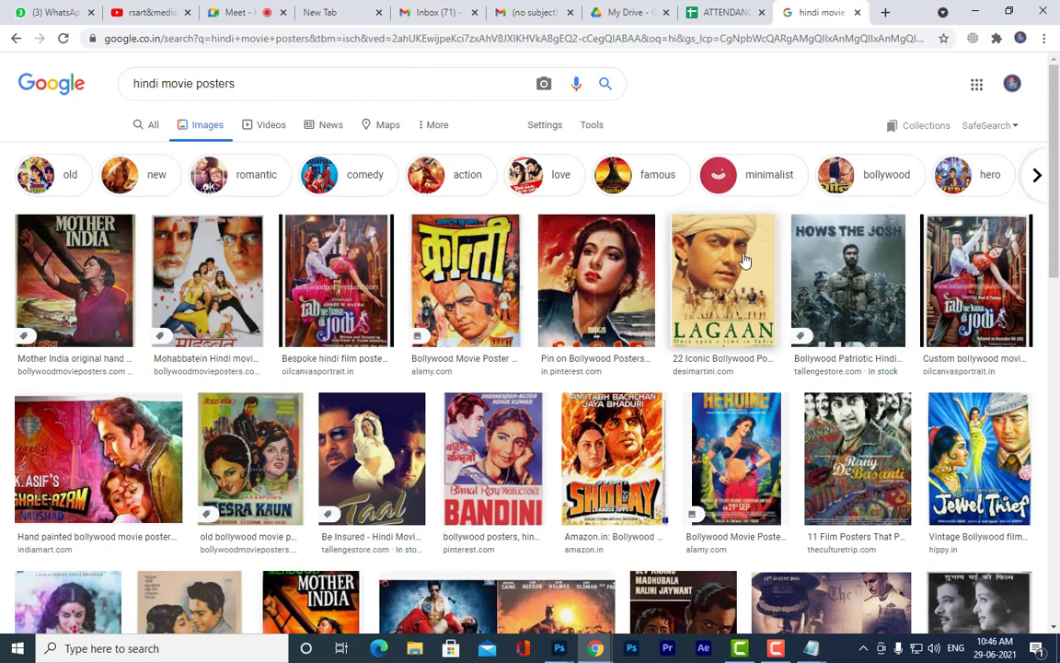
Preview the Lagaan, Uri, Bajirao Mastani and Padmaavat posters from the Hindi movie results, and look through the related images
click(745, 261)
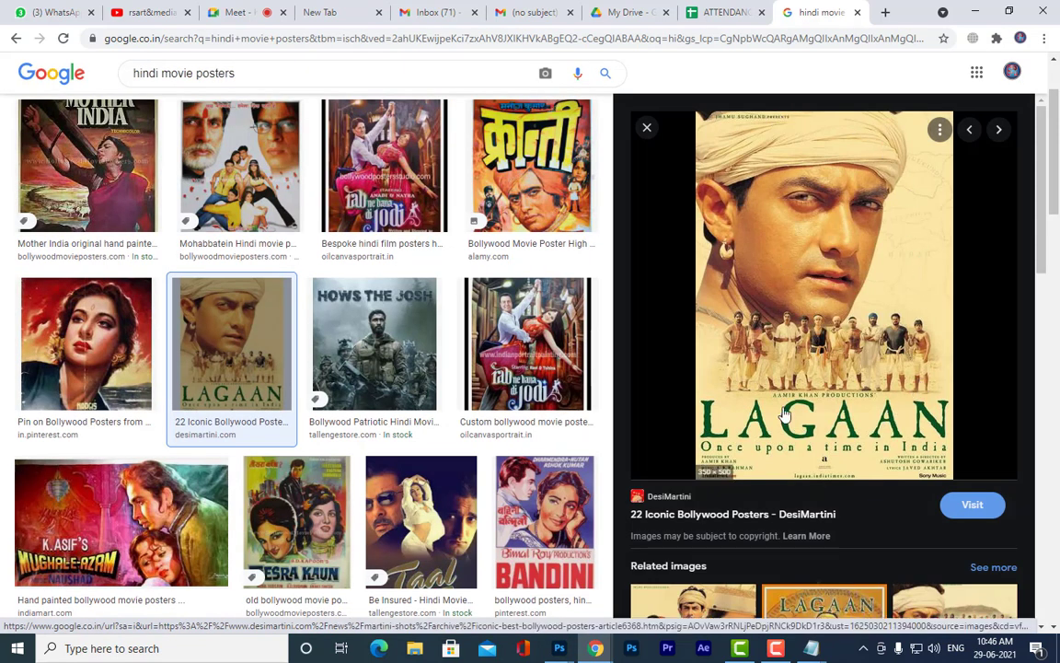
click(377, 368)
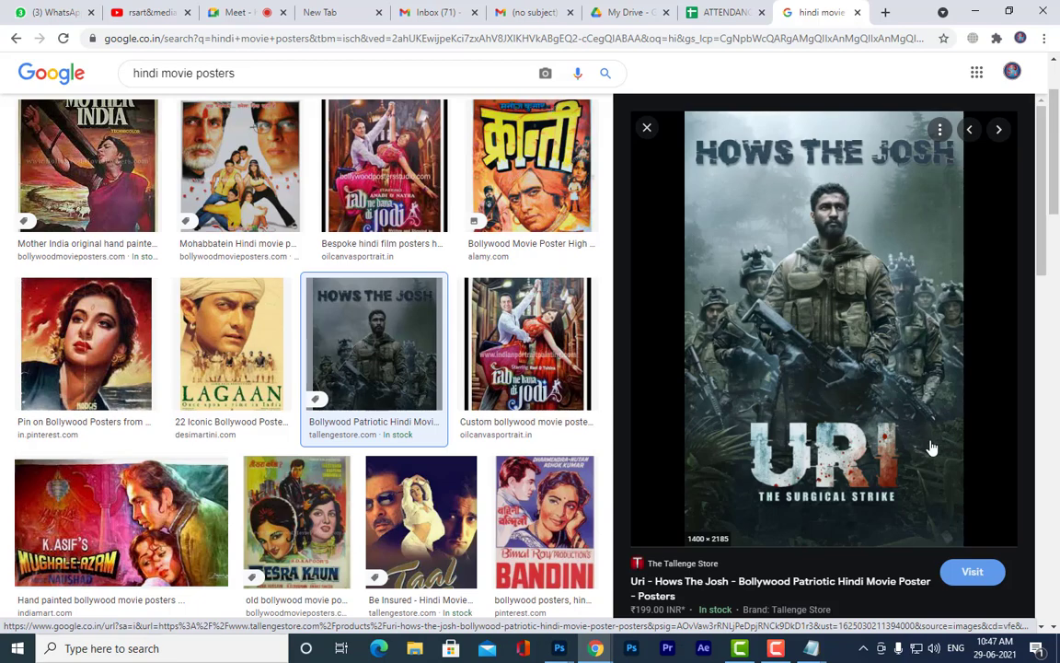
scroll(414, 382, down, 8)
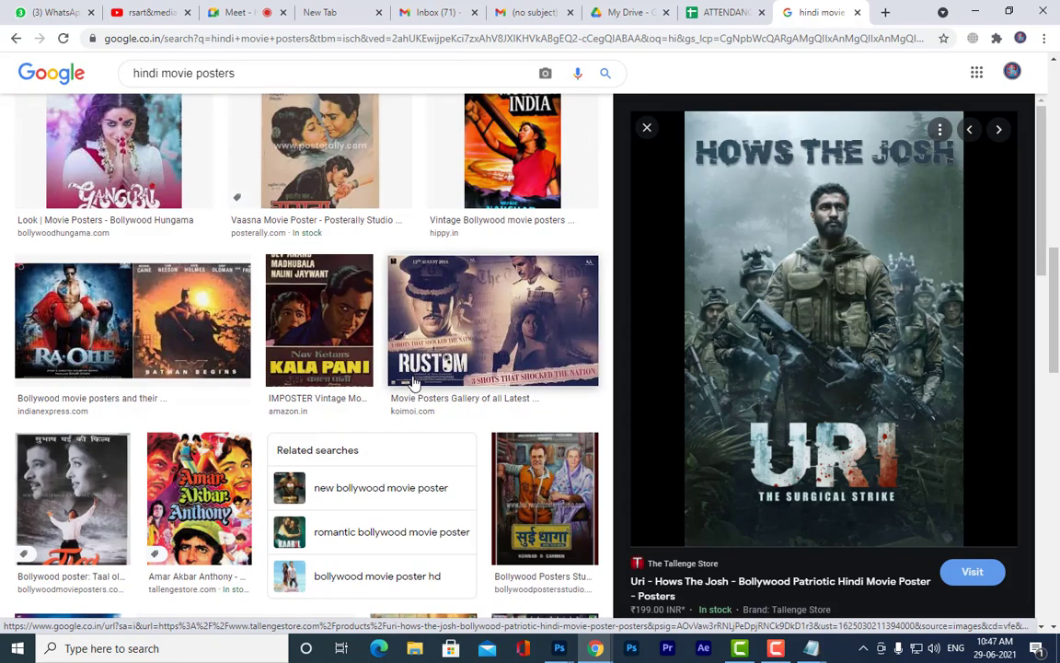
scroll(414, 382, down, 6)
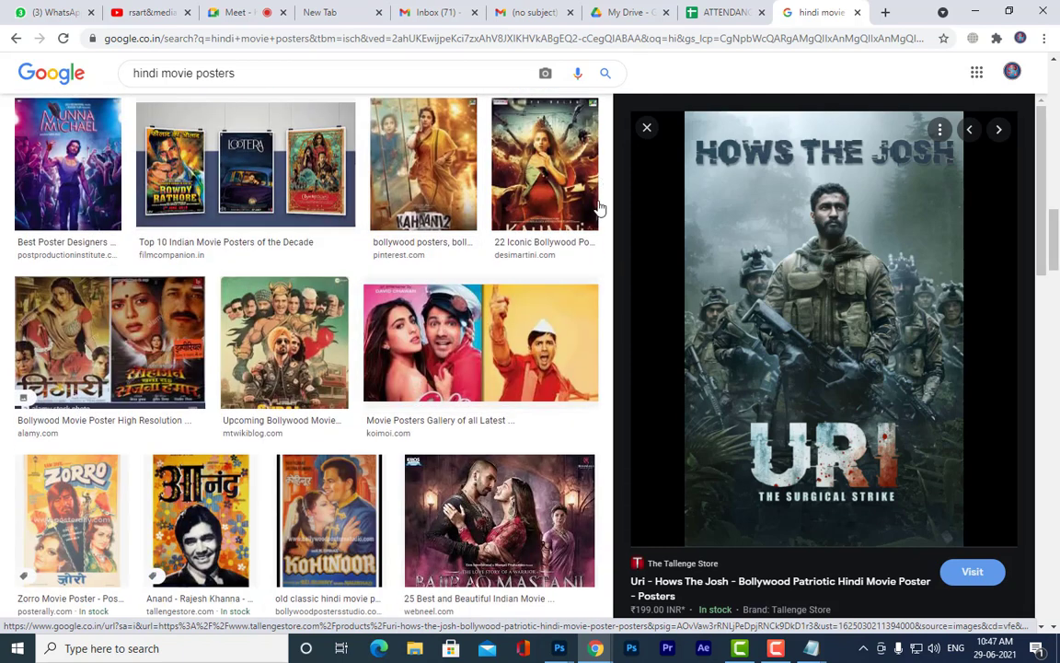
click(497, 515)
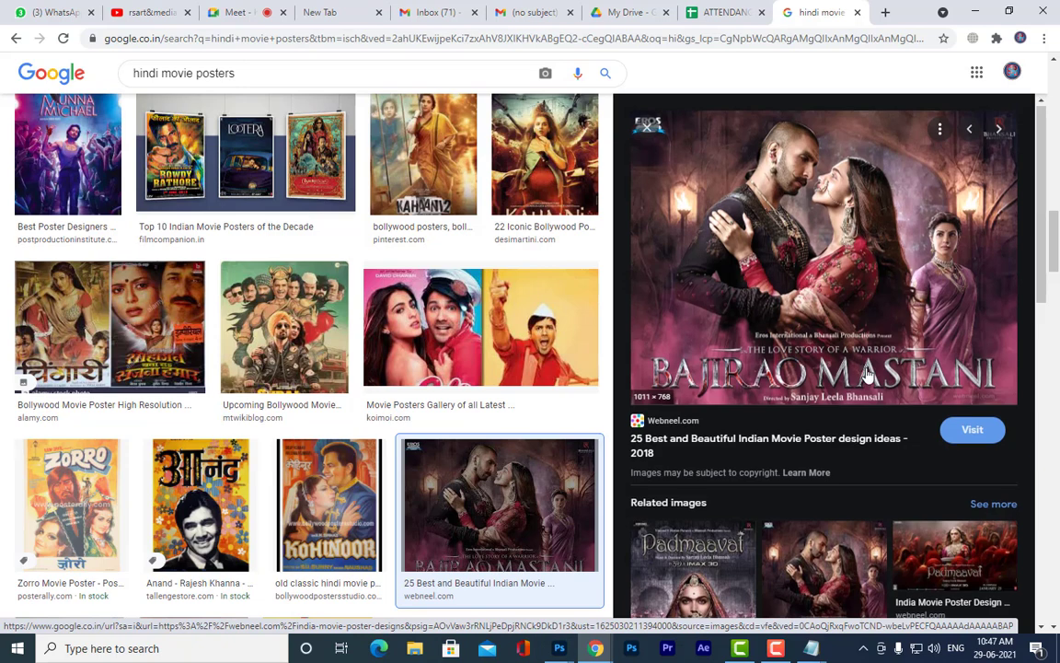
scroll(884, 372, down, 4)
click(984, 253)
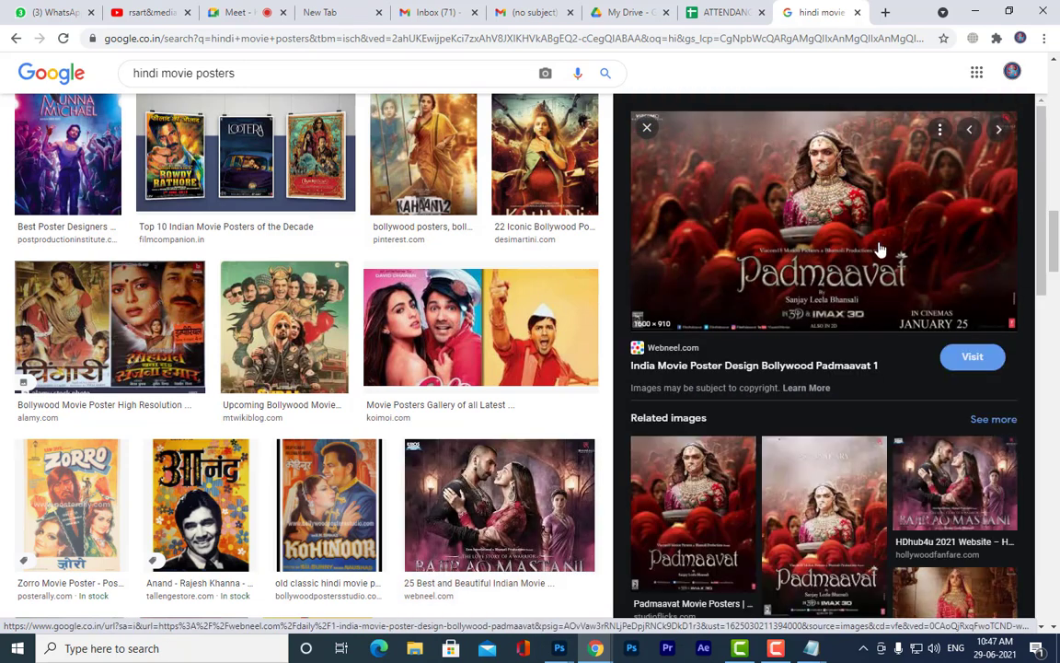
scroll(881, 250, down, 6)
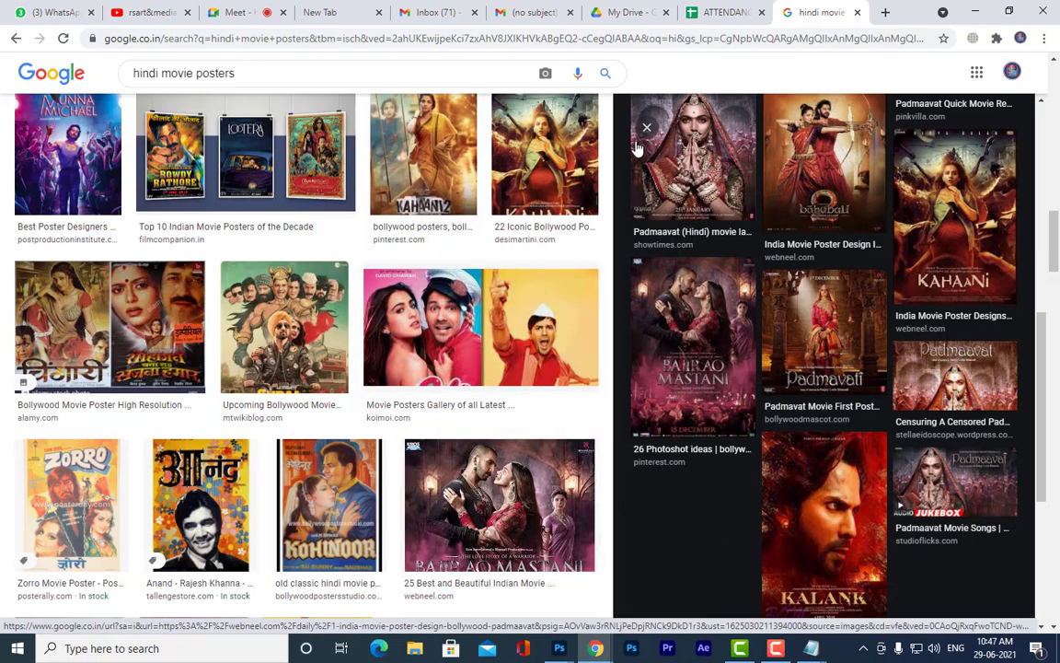
Preview the Kahaani poster, browse further Hindi posters, and close the preview
click(534, 152)
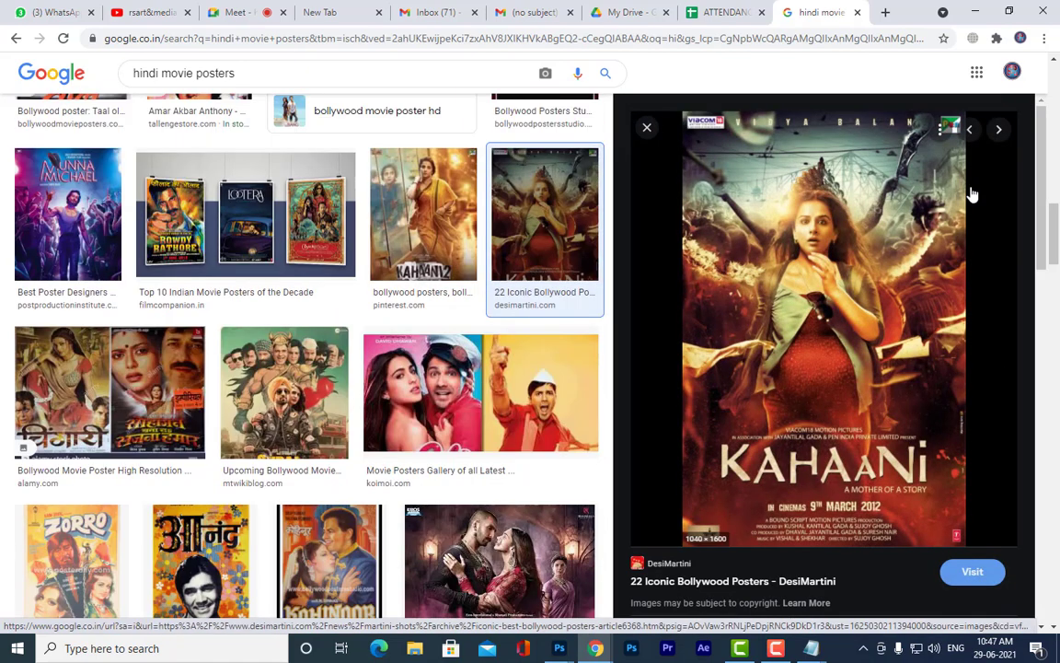
scroll(453, 399, down, 10)
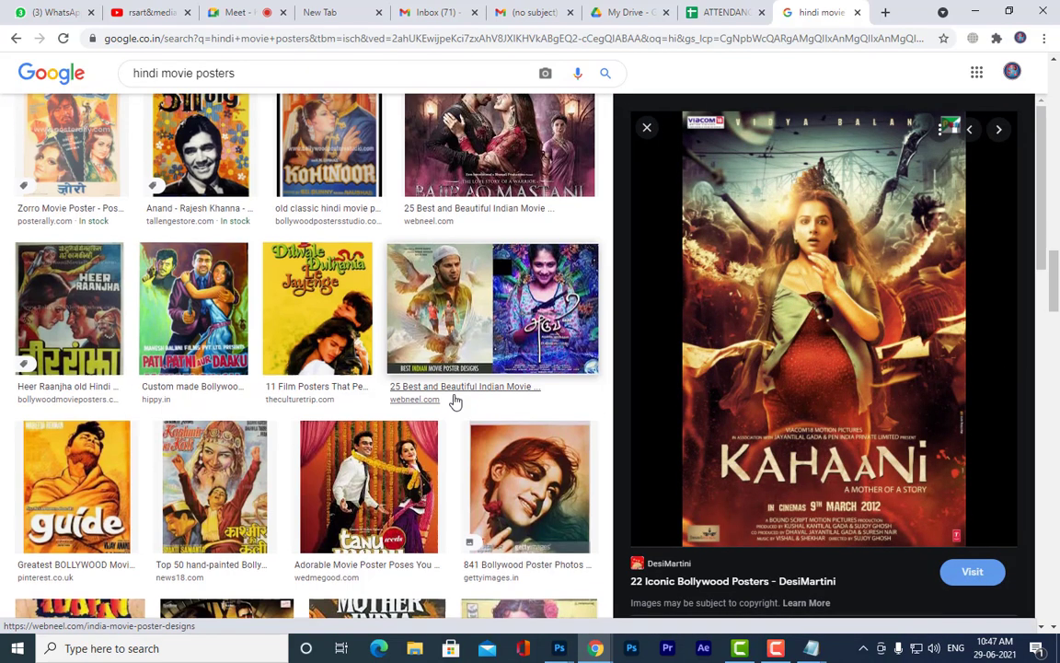
scroll(453, 400, down, 5)
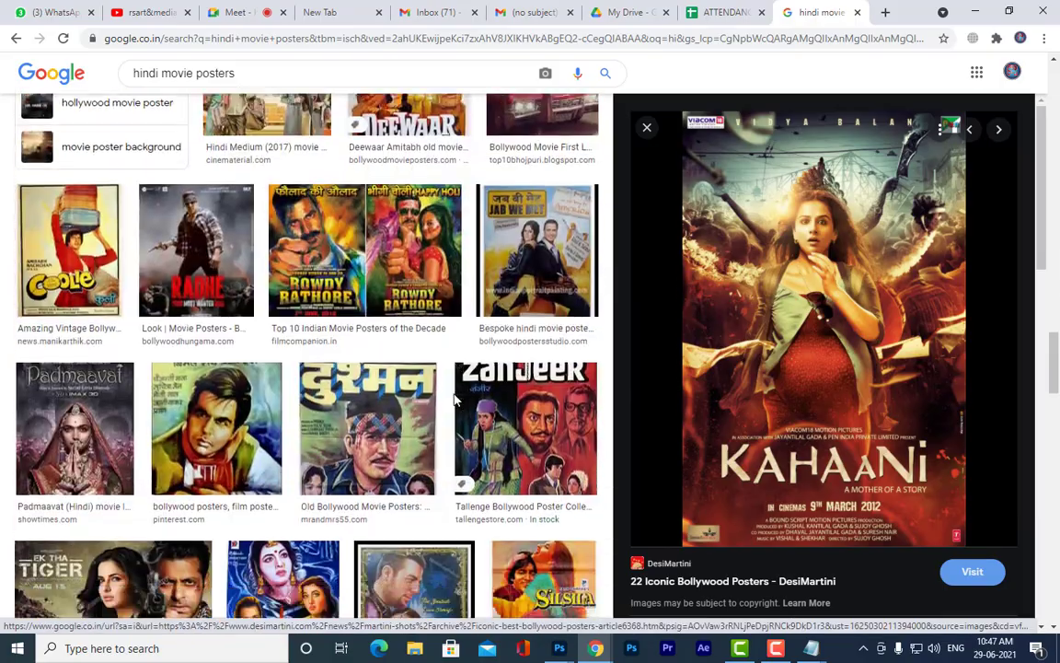
scroll(453, 399, up, 3)
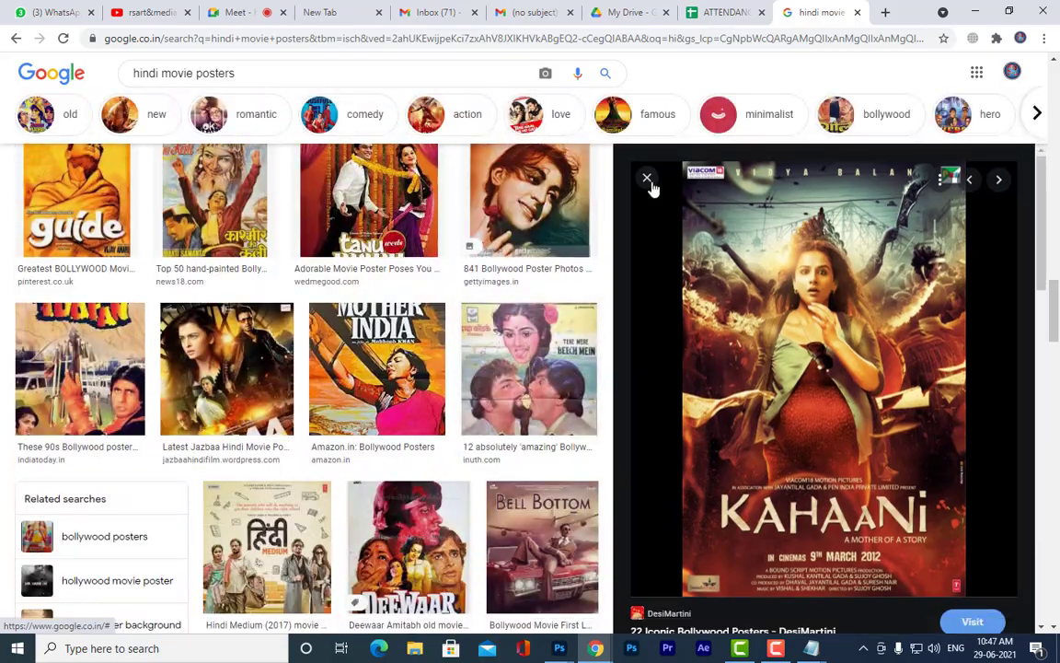
click(647, 178)
Change the image search to "telugu movie posters"
scroll(544, 278, up, 3)
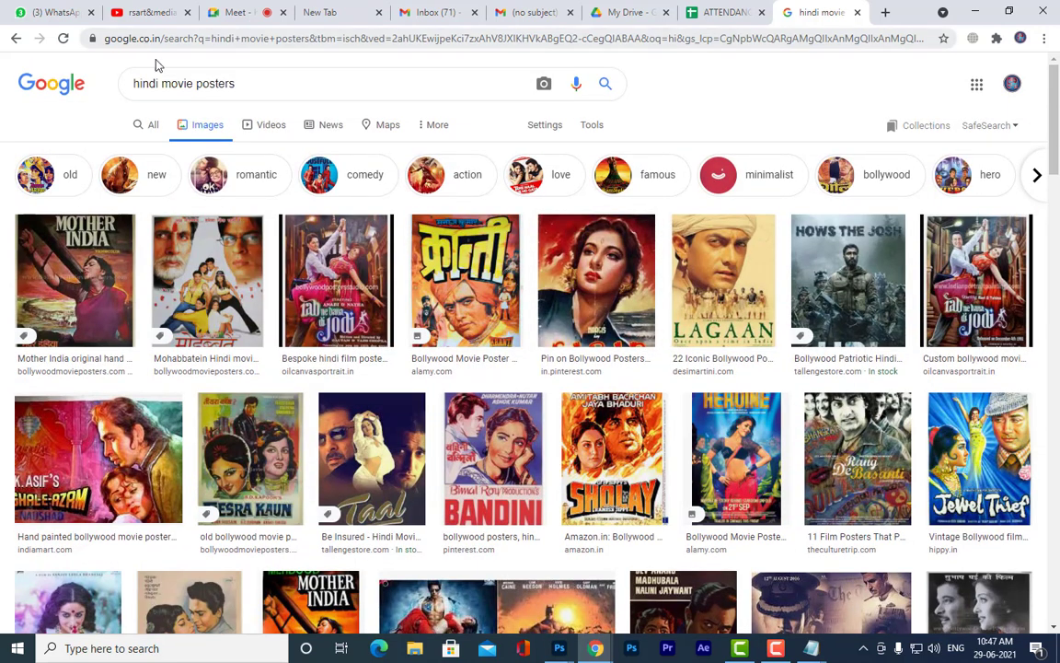
drag(160, 83, 104, 83)
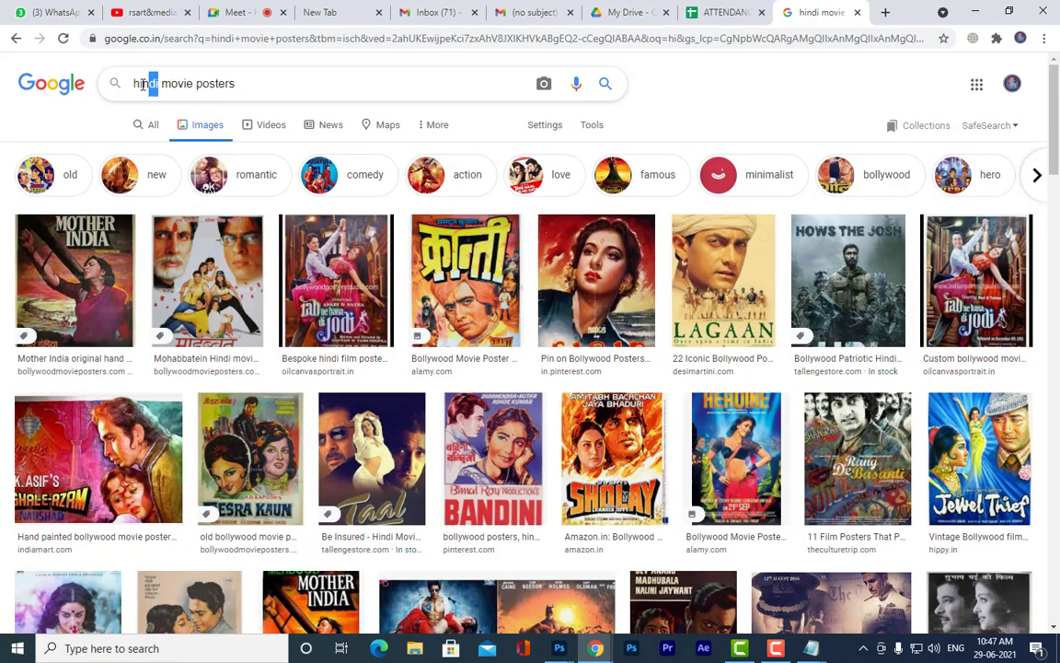
text(te)
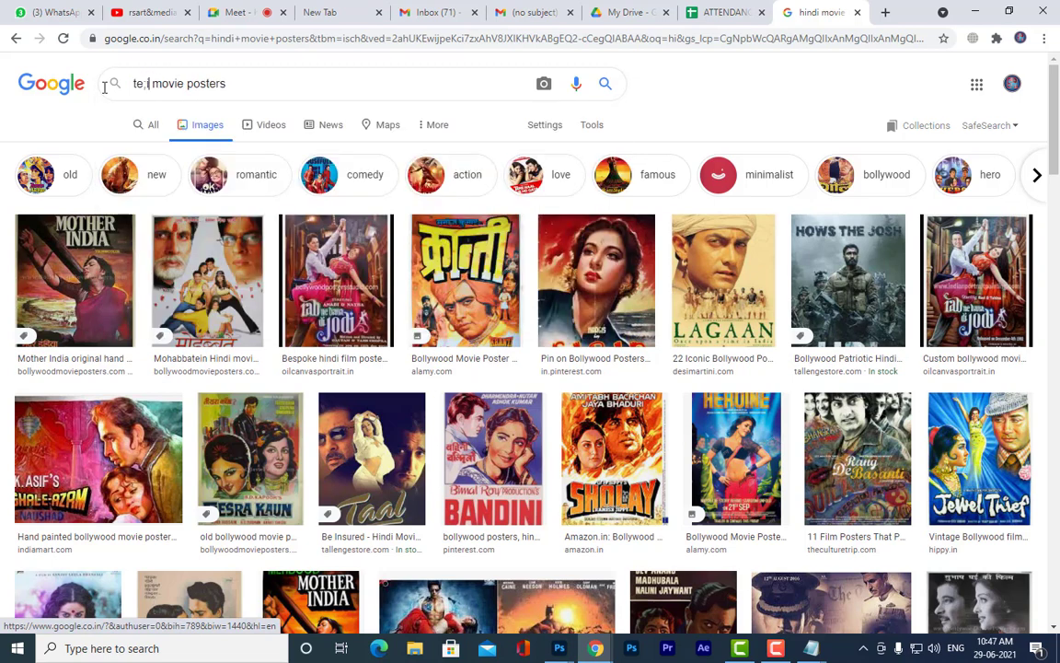
text(lugu)
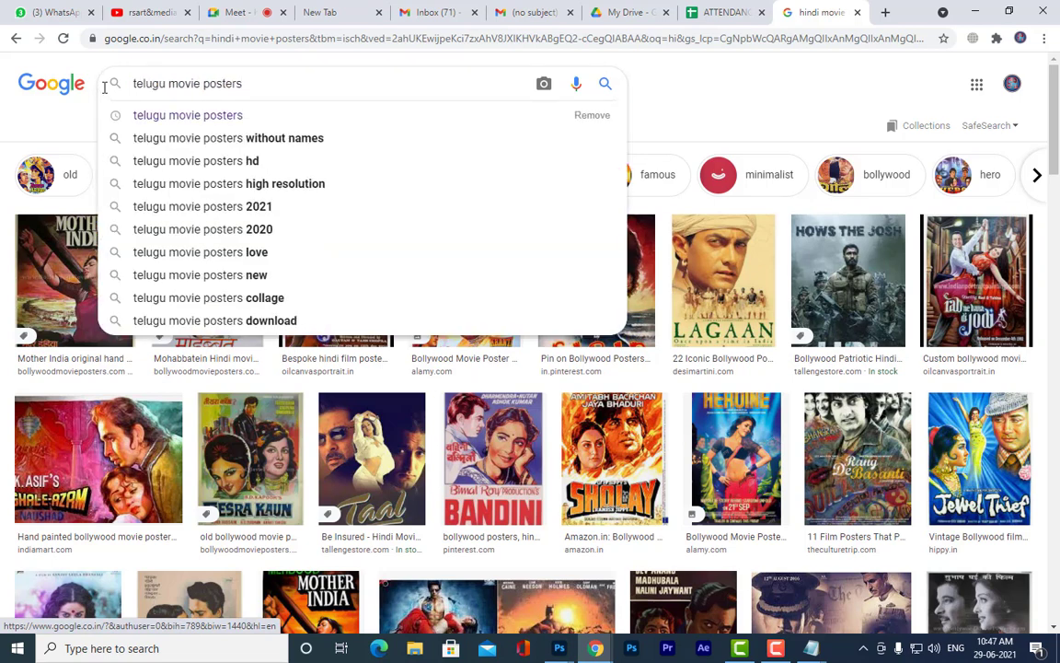
key(Return)
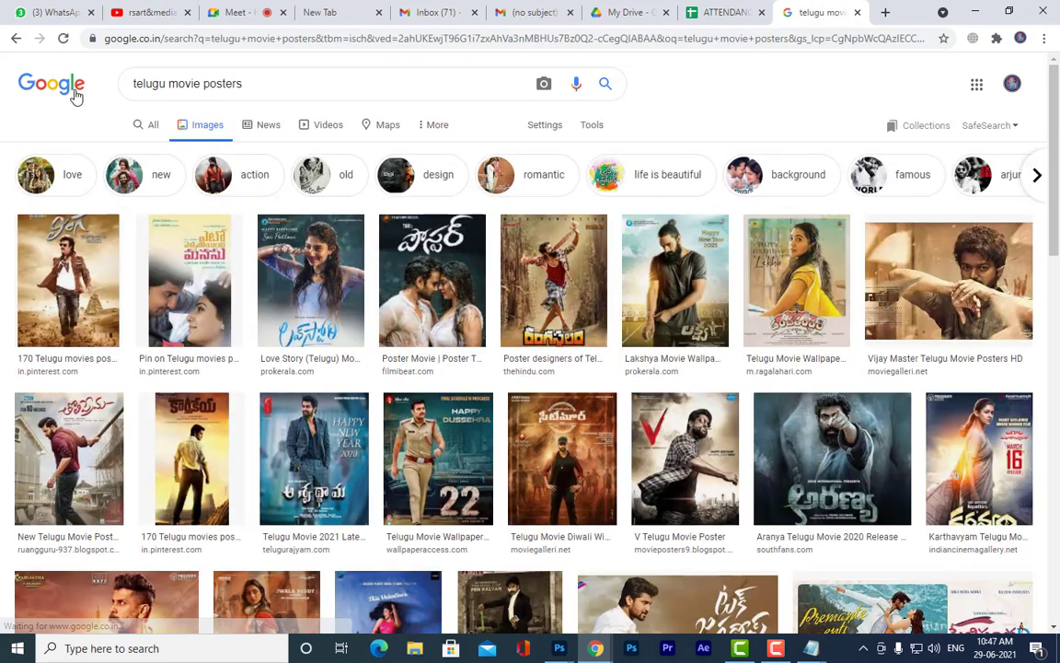
Preview the Rajinikanth, Aranya and Mr KK posters from the Telugu movie results, and close the preview
click(72, 232)
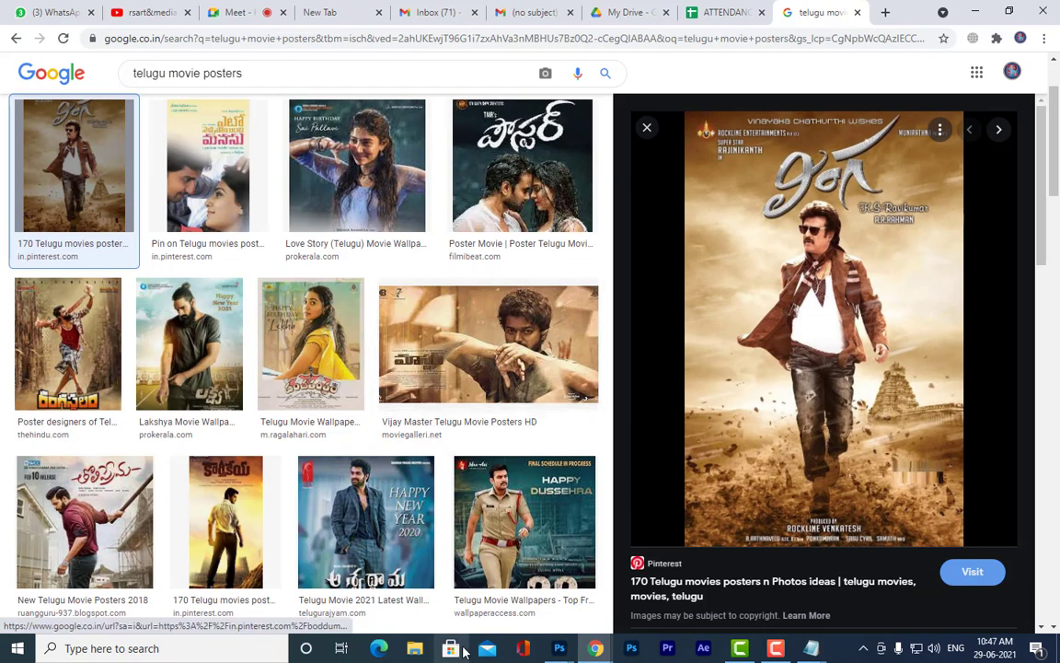
click(647, 131)
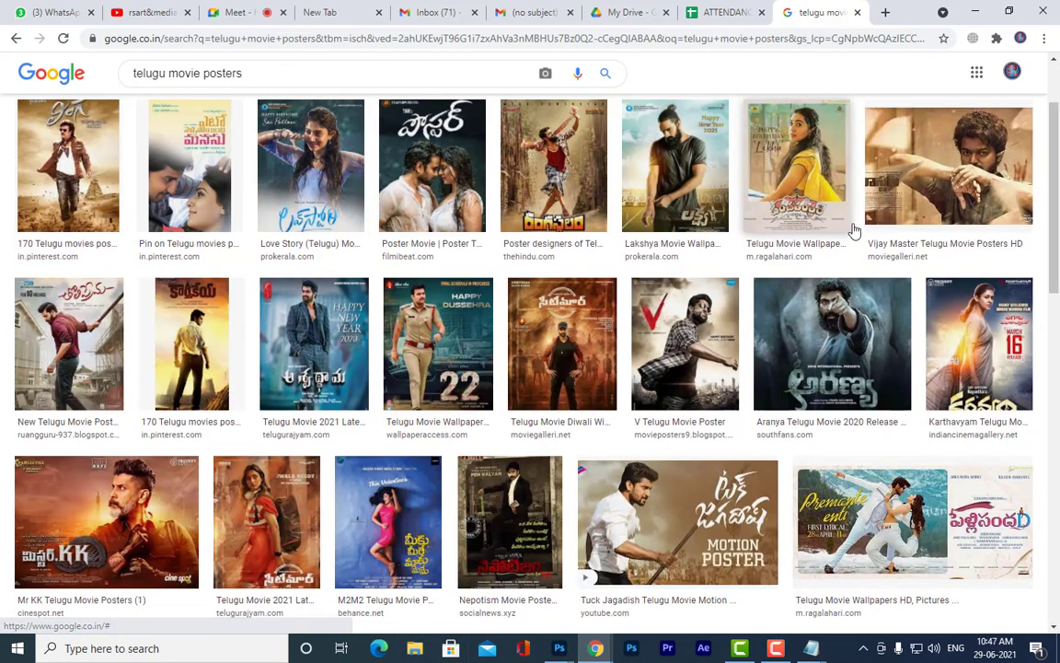
click(833, 340)
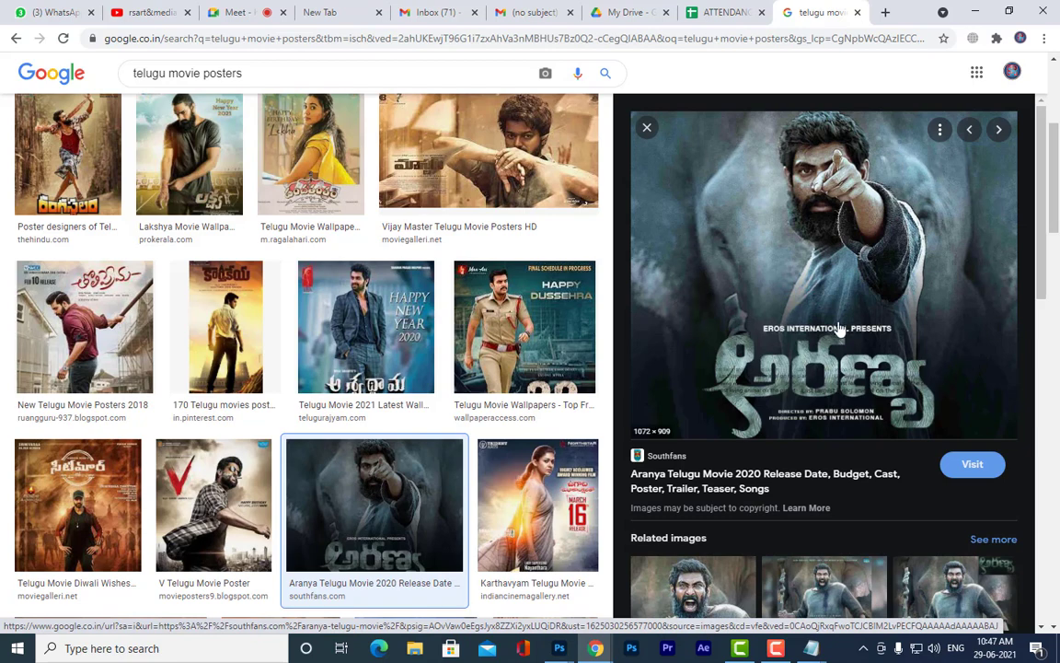
scroll(262, 322, down, 5)
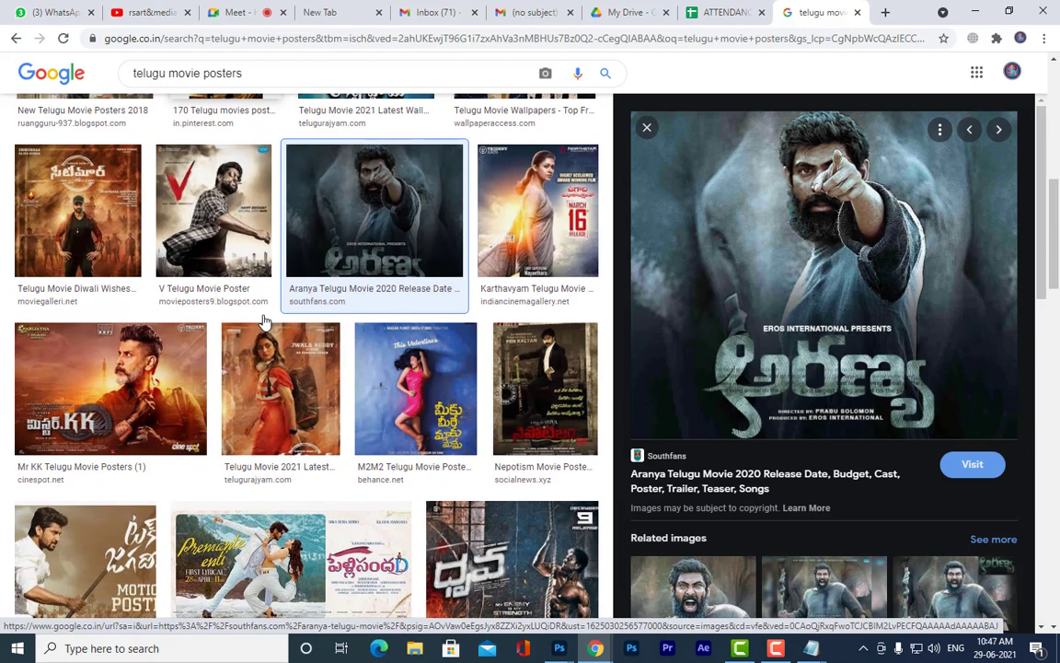
scroll(264, 321, down, 3)
scroll(261, 321, up, 5)
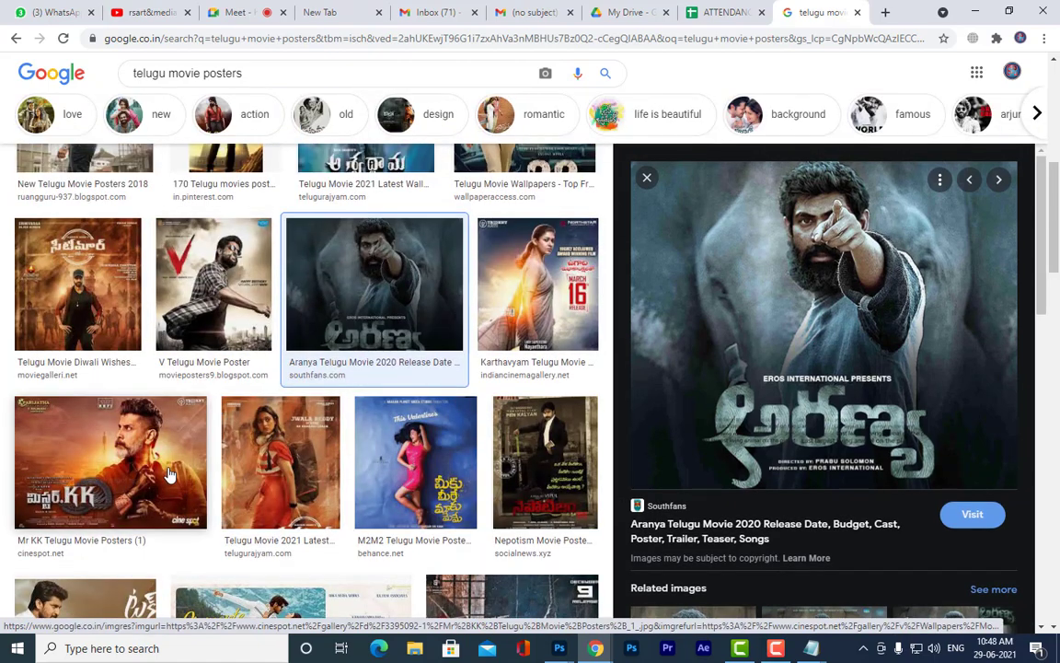
click(170, 436)
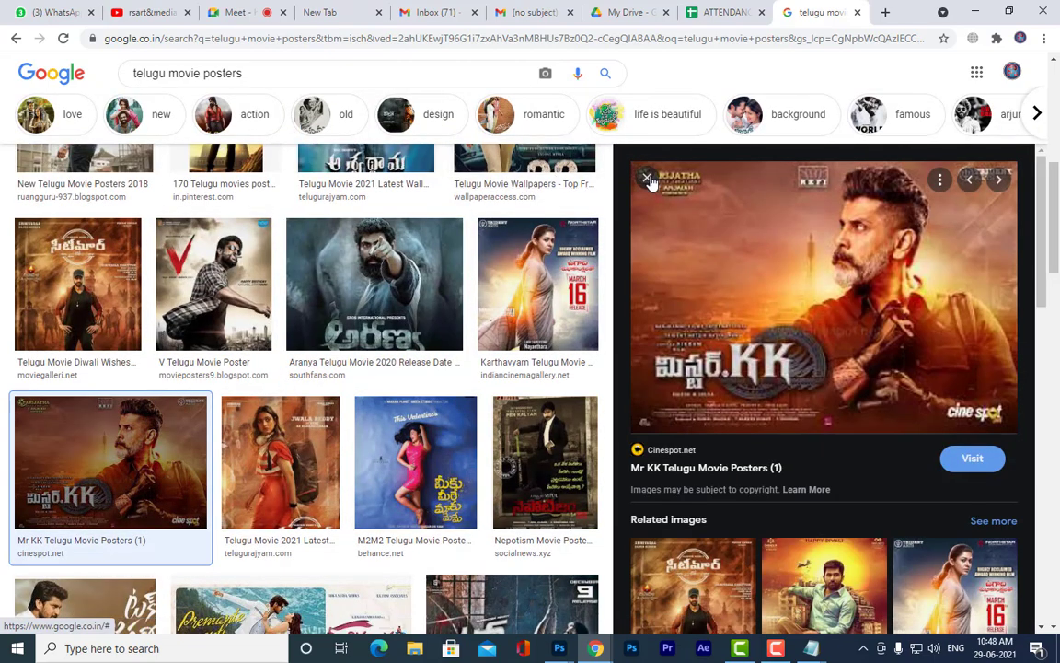
click(647, 176)
scroll(623, 326, up, 4)
scroll(623, 326, up, 1)
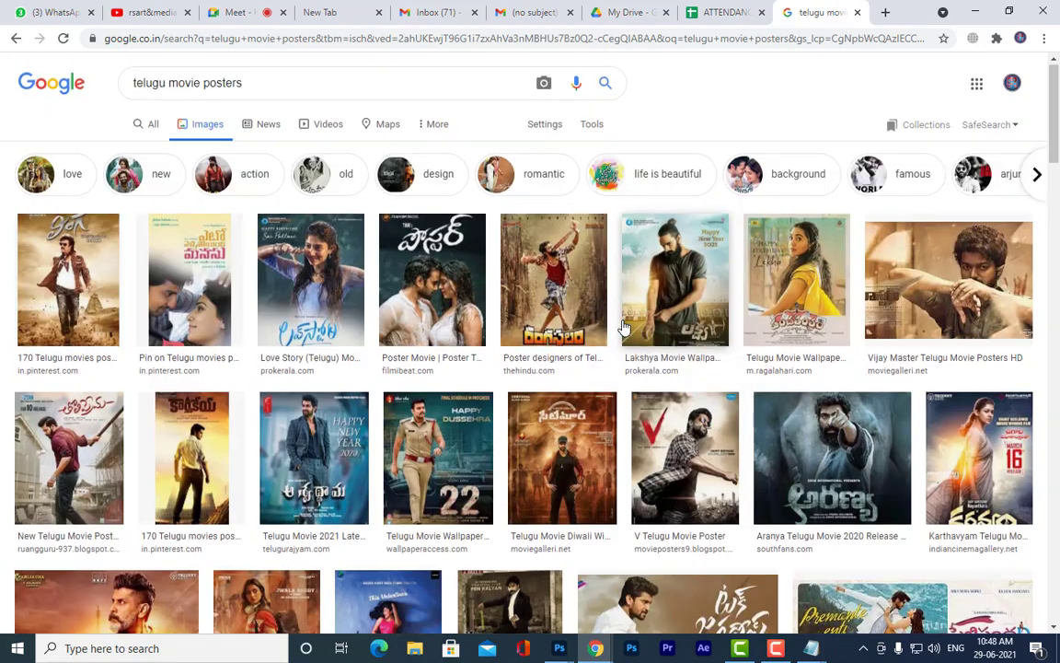
Examine the wider range of Telugu movie posters in the image results for layout, lettering and colour ideas
scroll(622, 326, down, 2)
scroll(848, 320, up, 2)
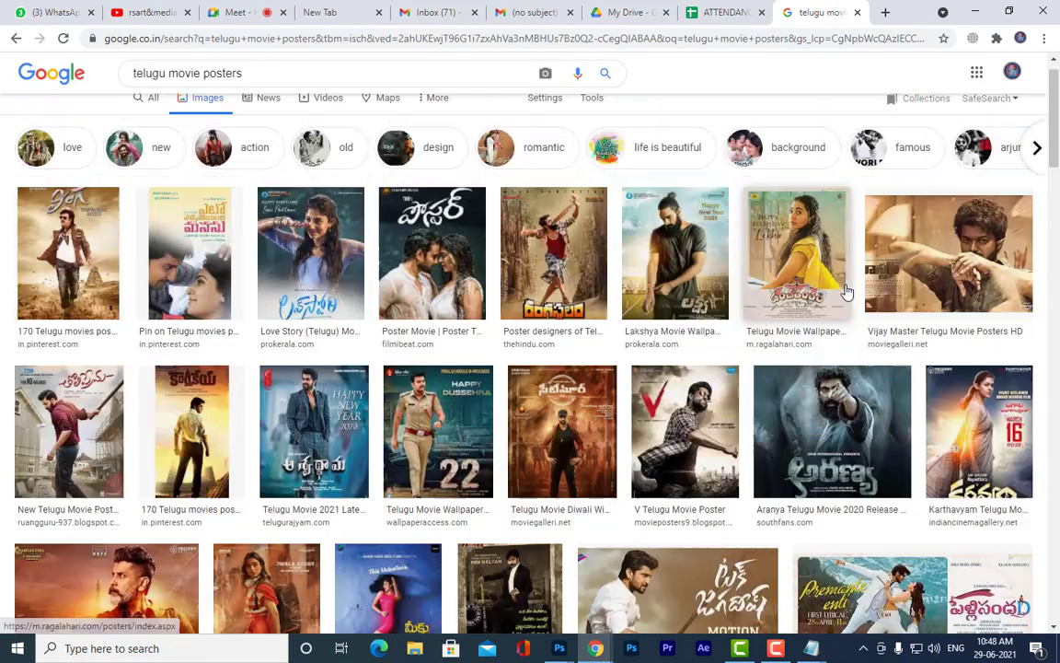
scroll(972, 295, down, 10)
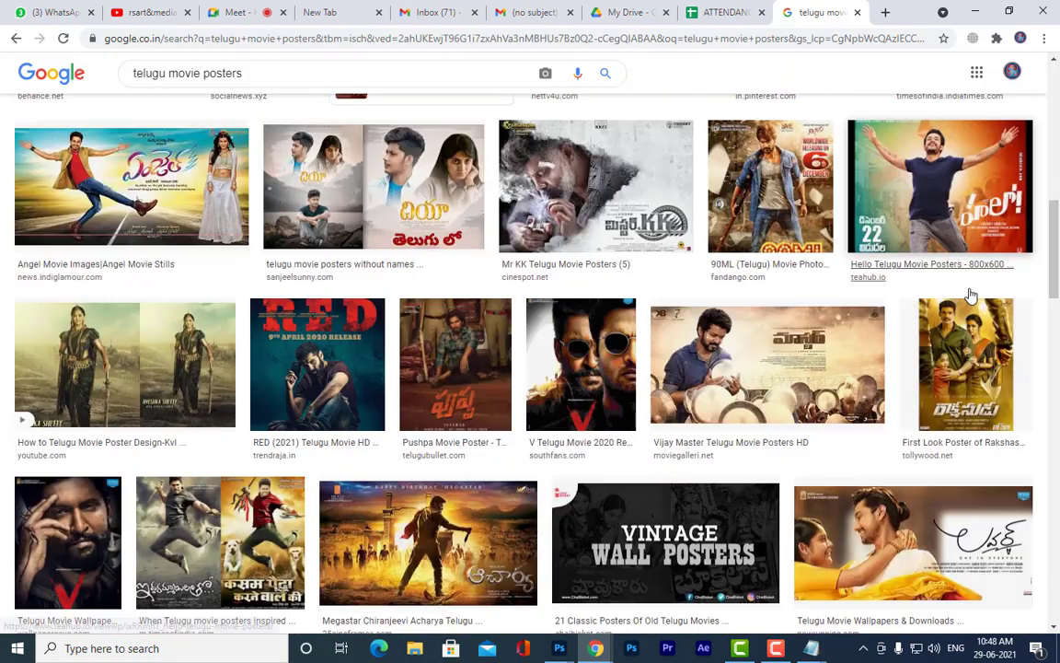
scroll(515, 367, down, 3)
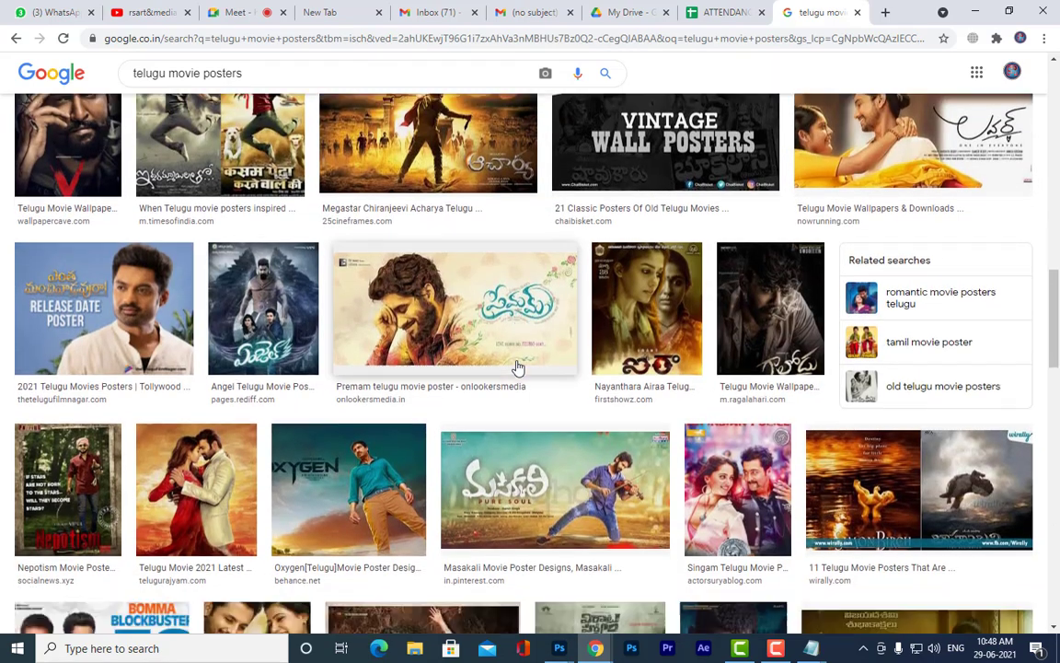
scroll(598, 281, down, 4)
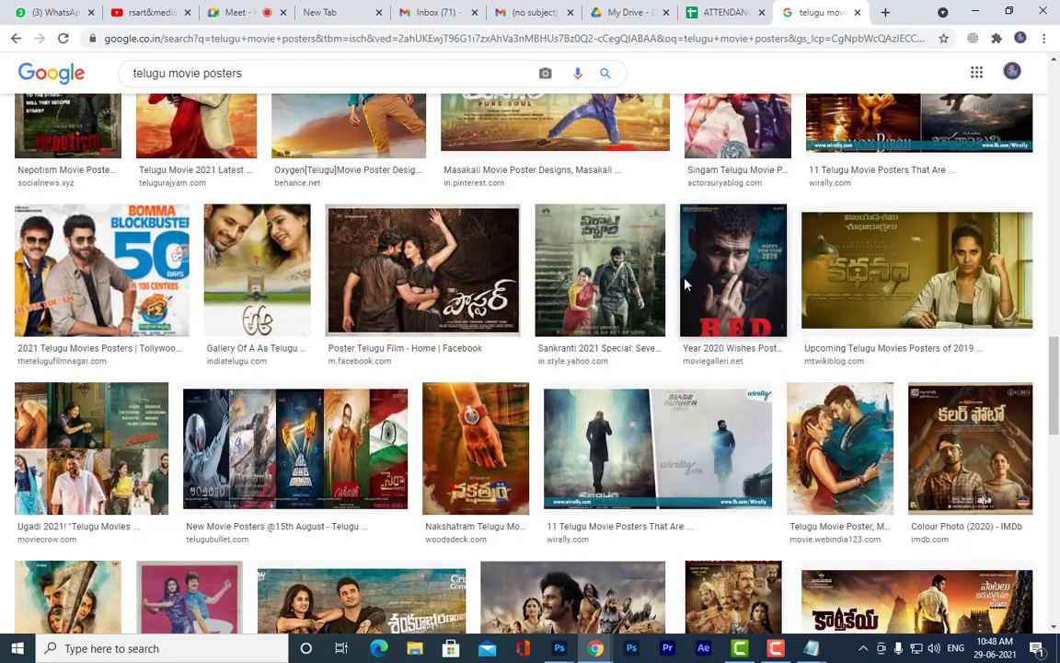
scroll(587, 276, down, 2)
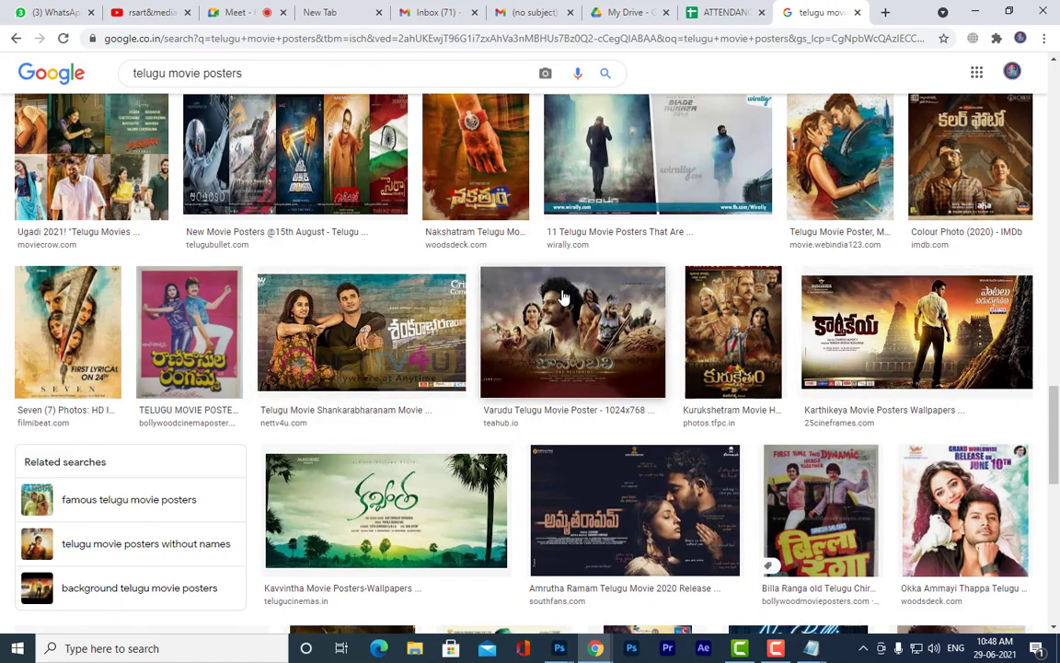
scroll(474, 267, down, 3)
scroll(525, 293, down, 2)
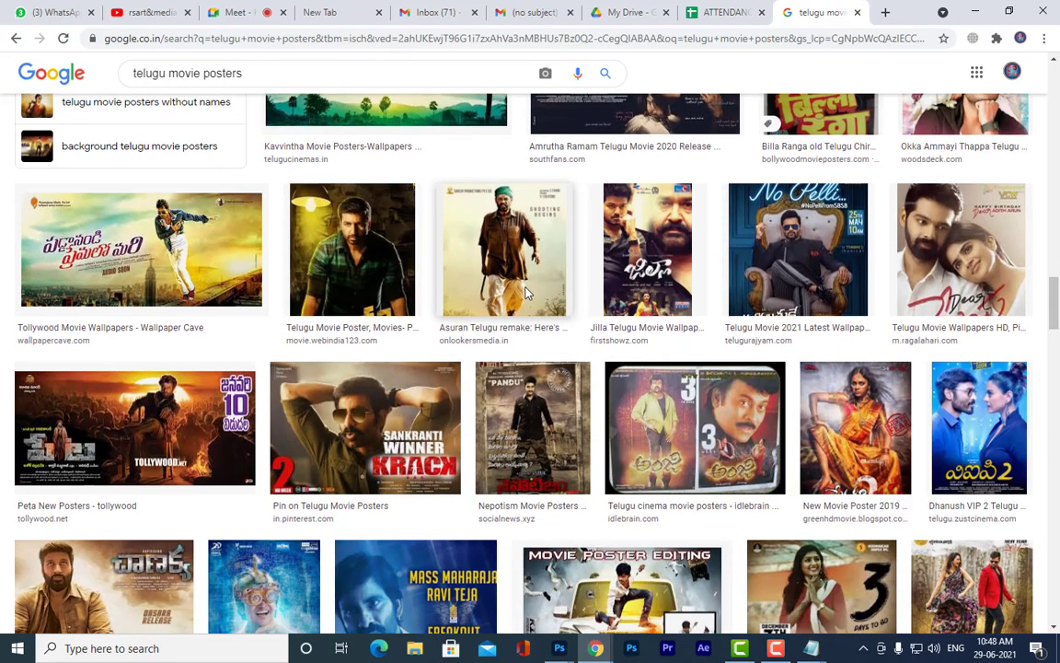
scroll(737, 292, down, 3)
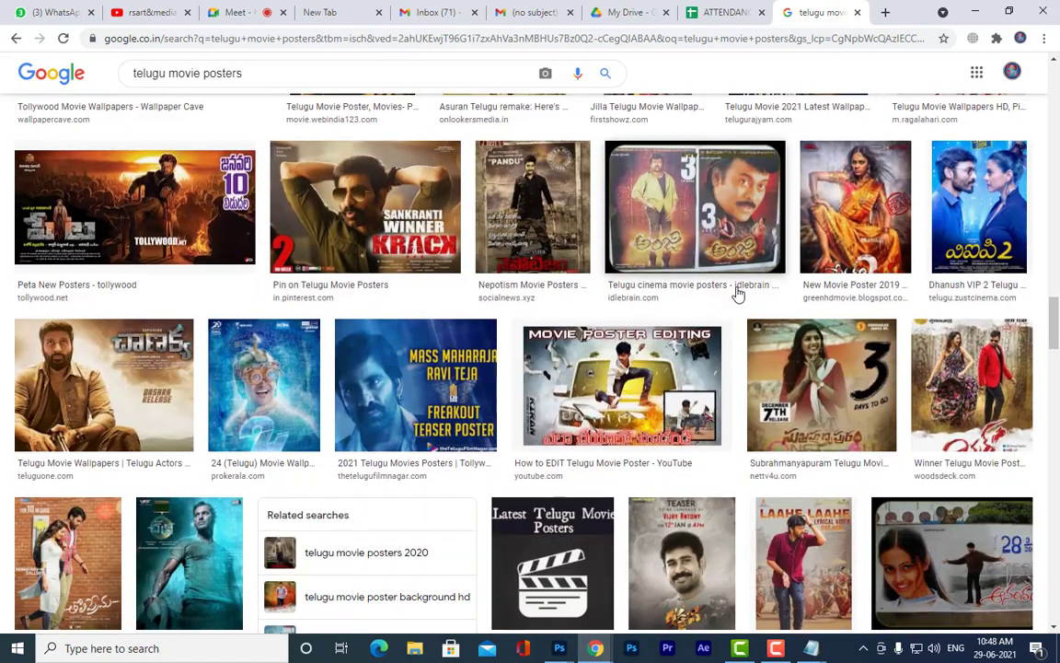
scroll(737, 293, down, 1)
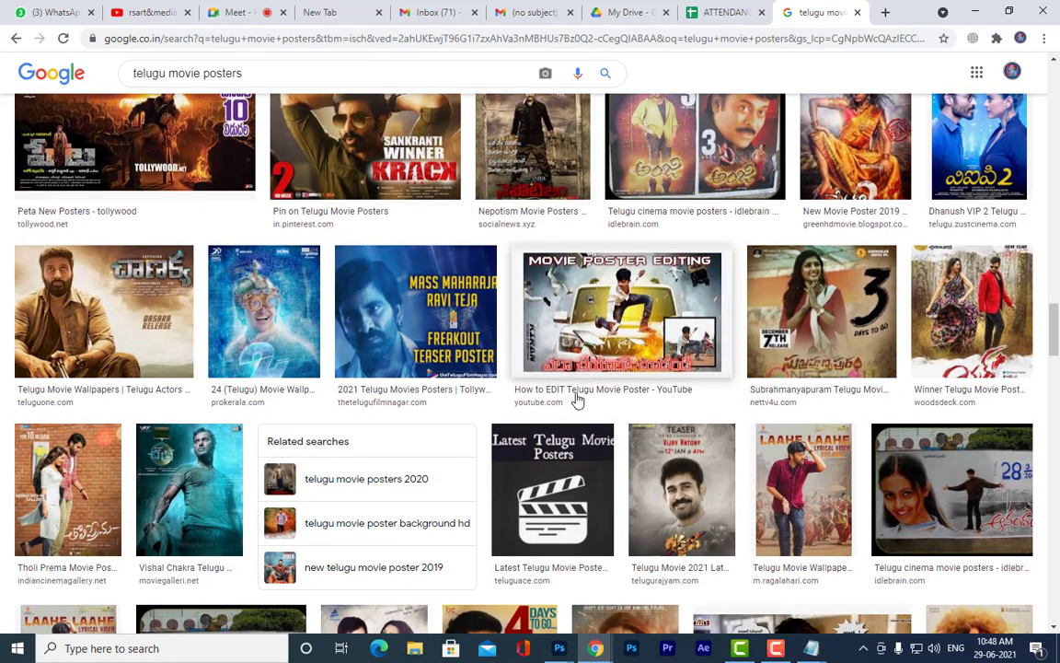
scroll(597, 373, down, 3)
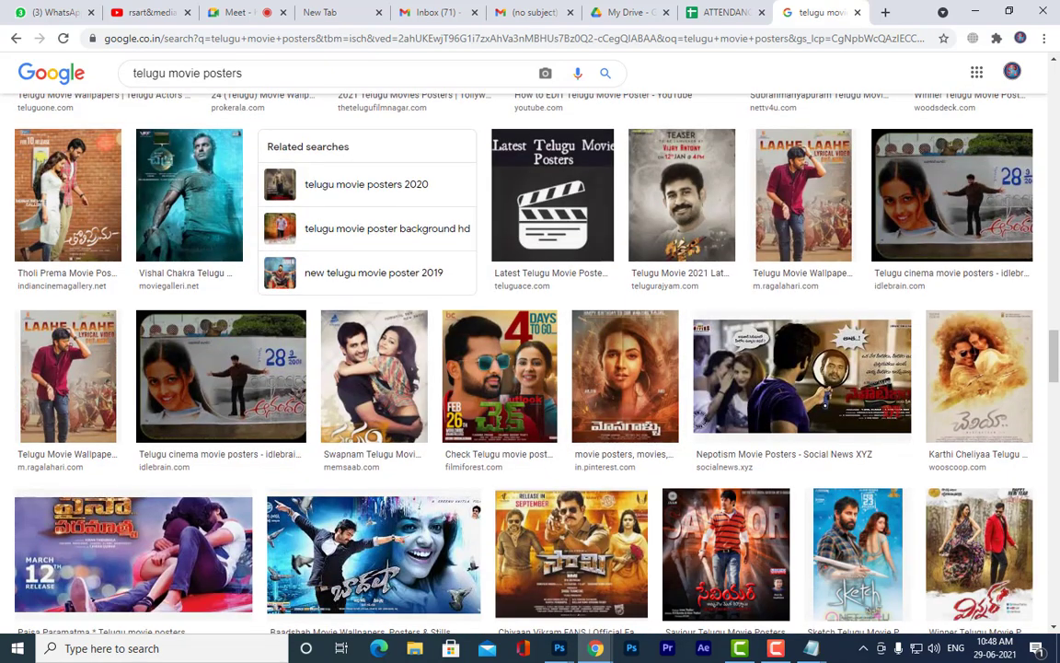
scroll(810, 383, down, 2)
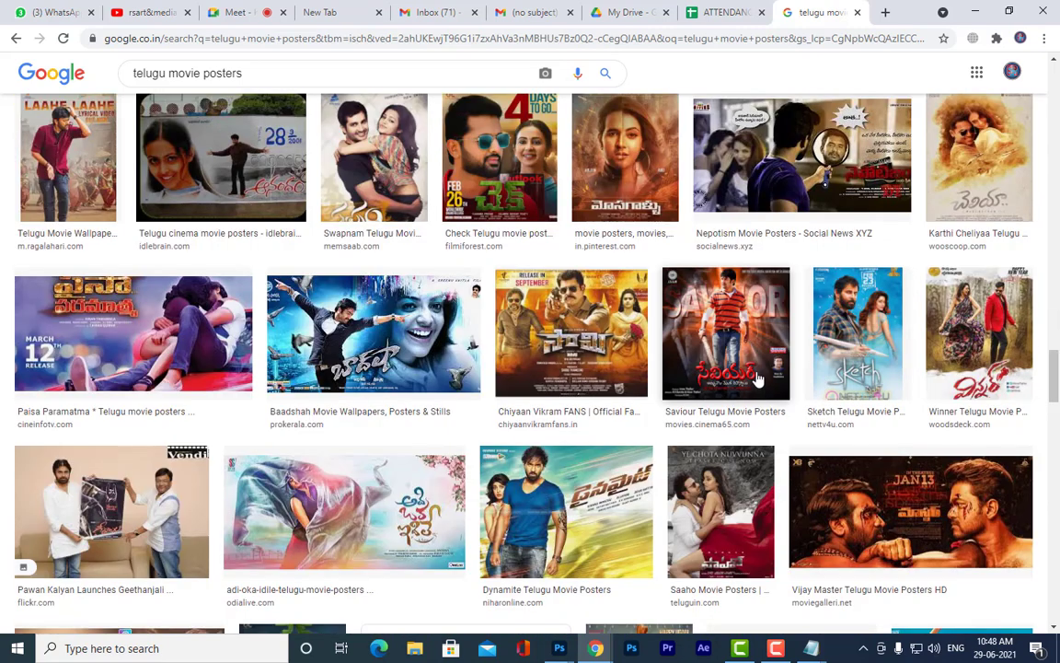
Preview the split-face Arjun and Anu poster from the Telugu results, and look through its related images
click(625, 157)
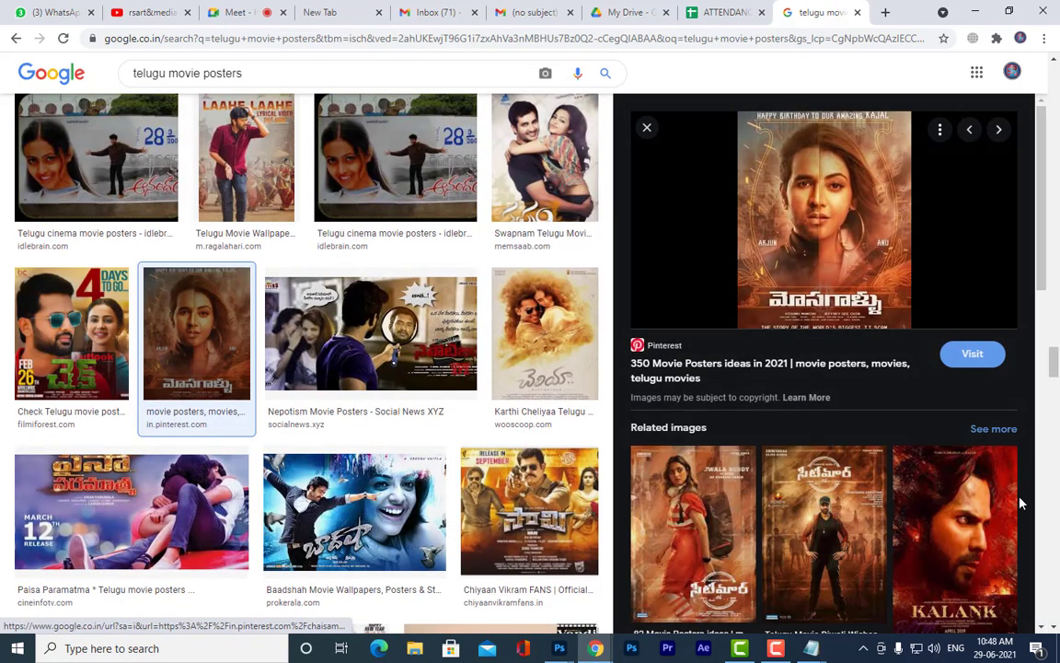
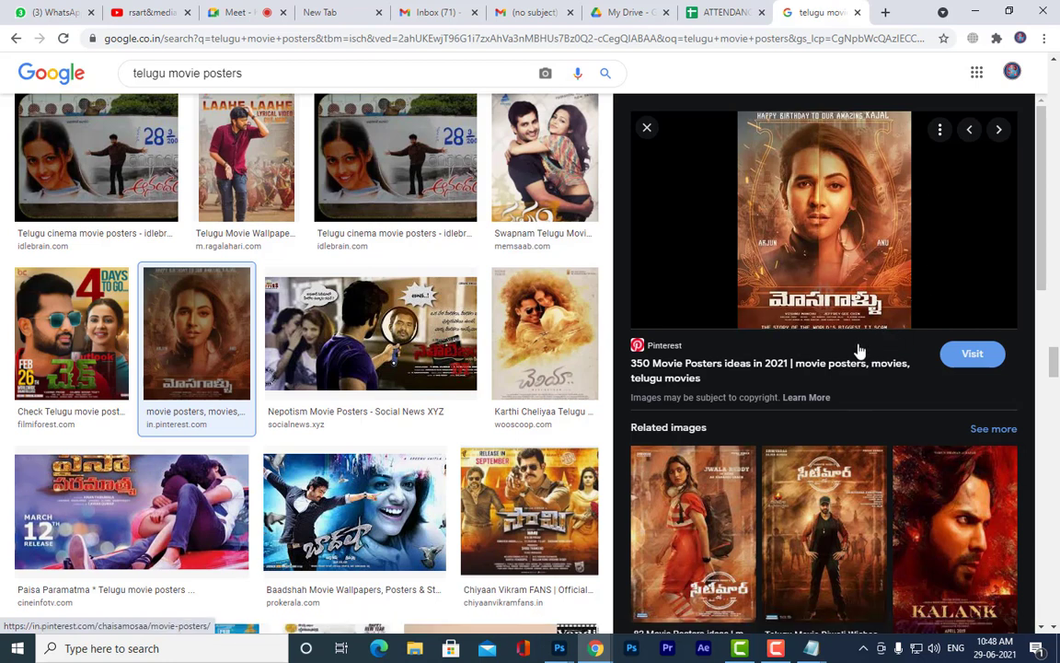
scroll(829, 470, down, 3)
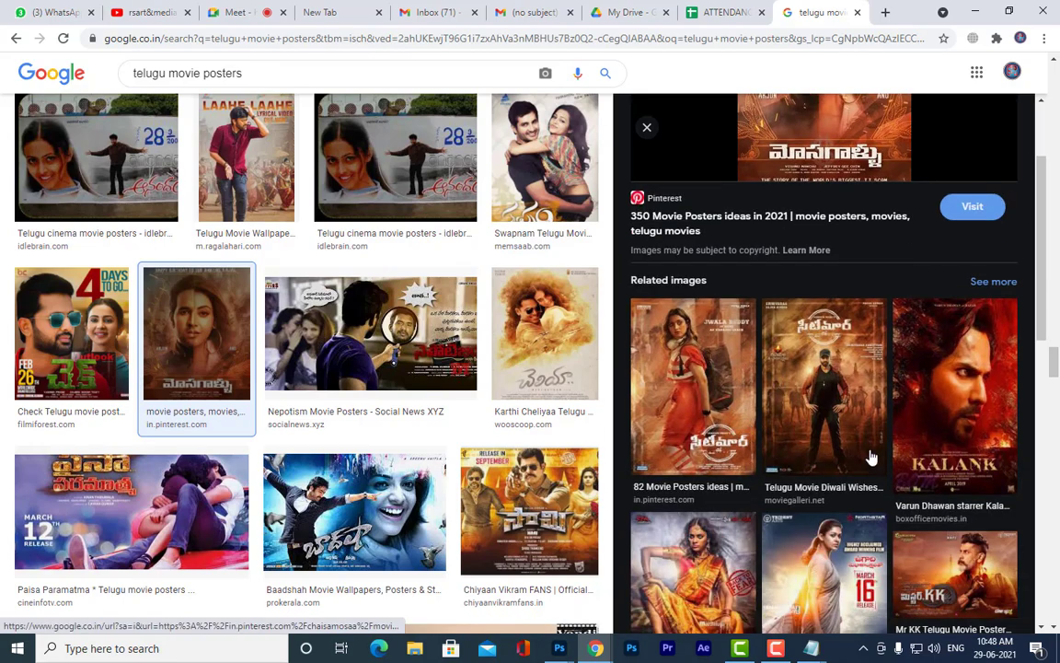
scroll(804, 308, down, 2)
scroll(800, 343, up, 4)
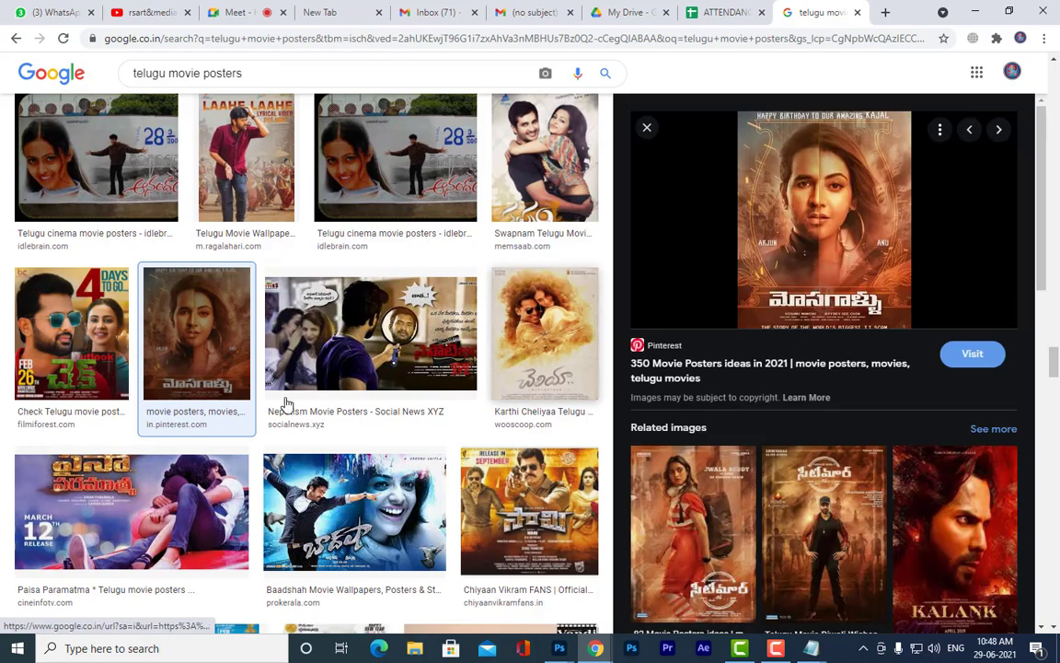
scroll(854, 410, down, 5)
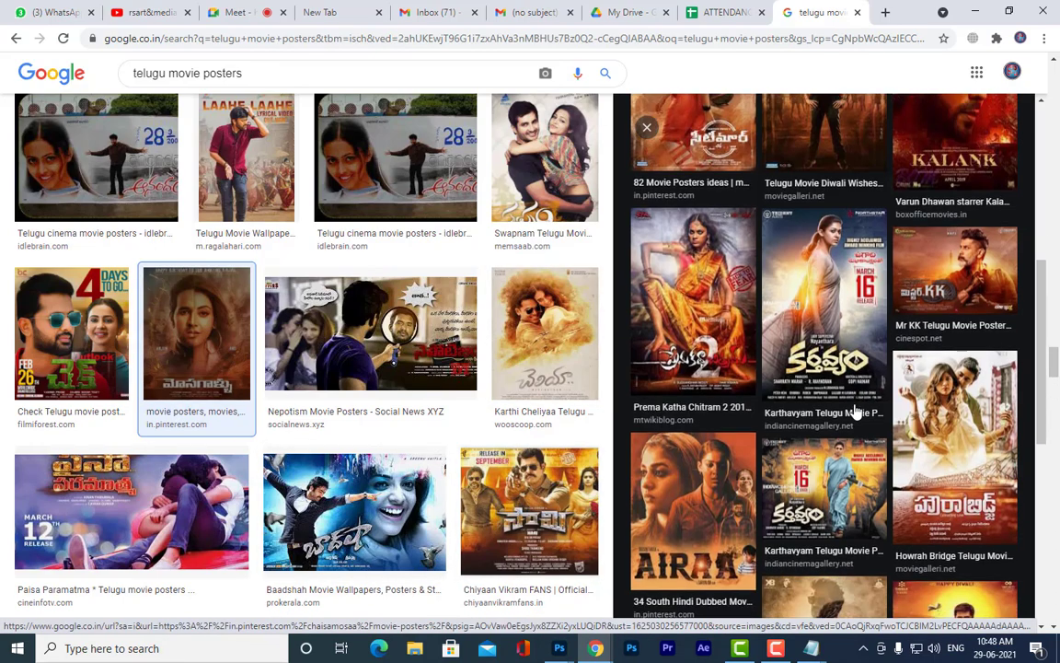
scroll(853, 409, down, 3)
scroll(853, 410, up, 8)
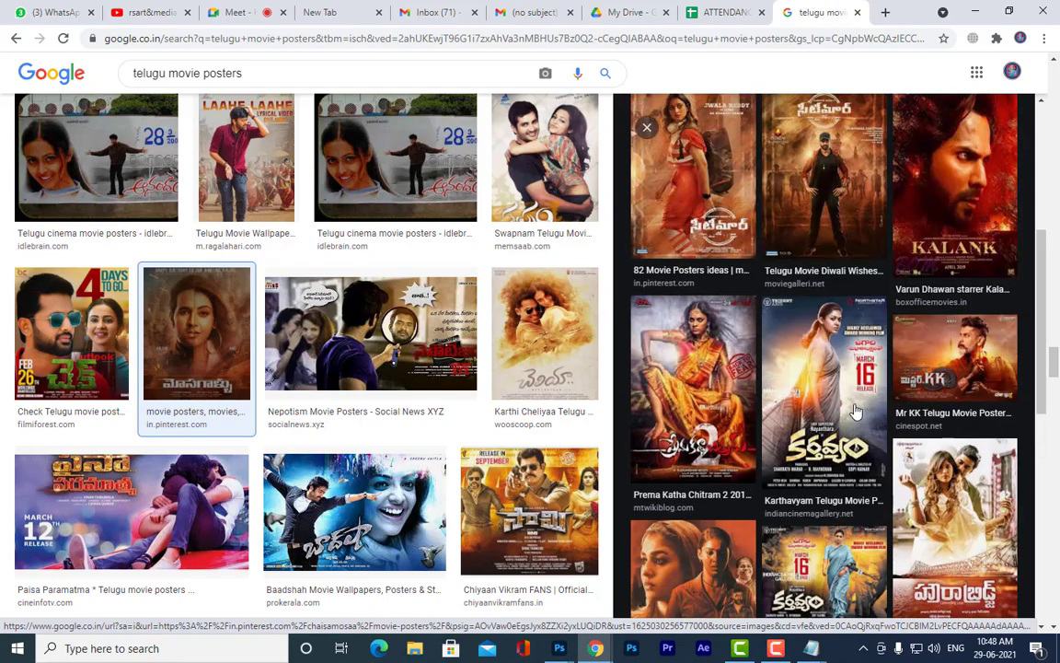
Examine further Telugu movie posters in the results while keeping the split-face poster preview open
scroll(433, 575, down, 4)
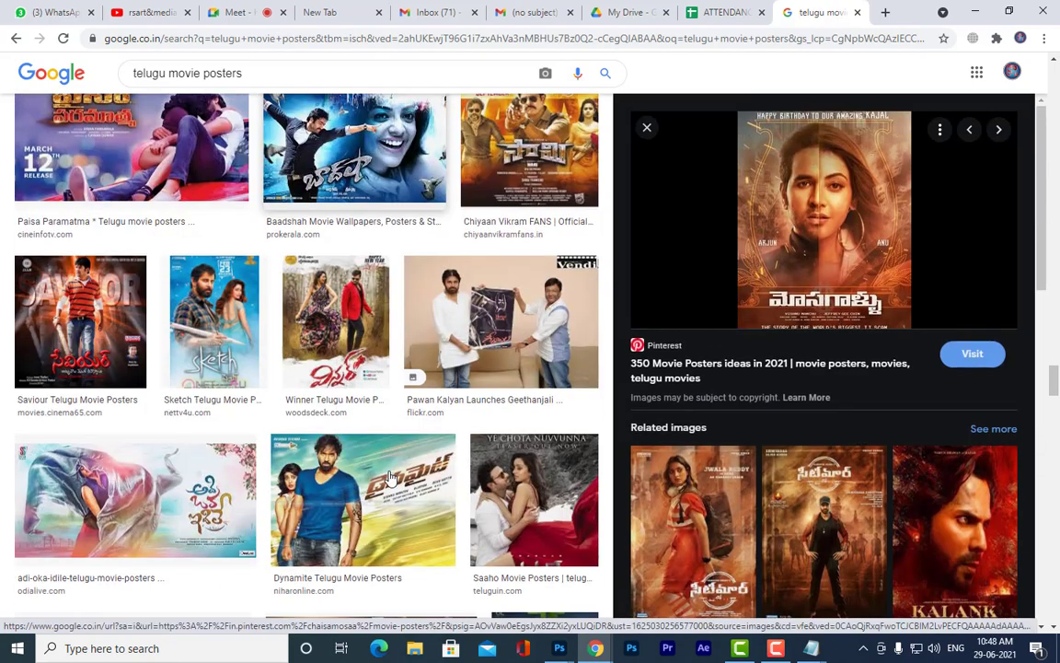
scroll(390, 477, down, 4)
scroll(389, 478, down, 10)
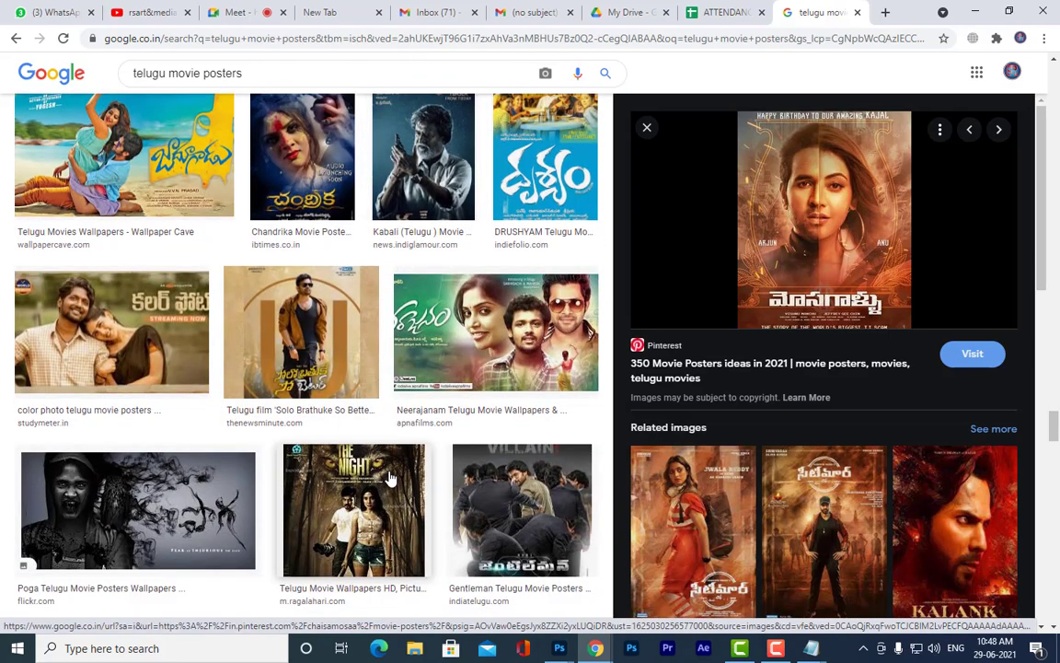
scroll(389, 478, down, 5)
scroll(389, 478, up, 3)
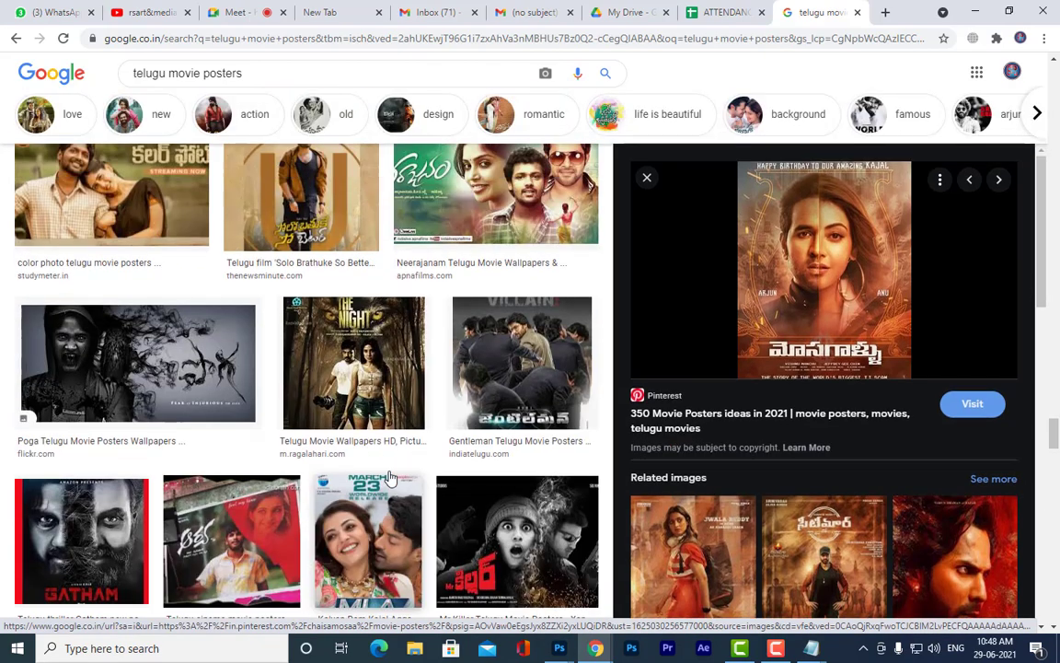
scroll(389, 478, down, 3)
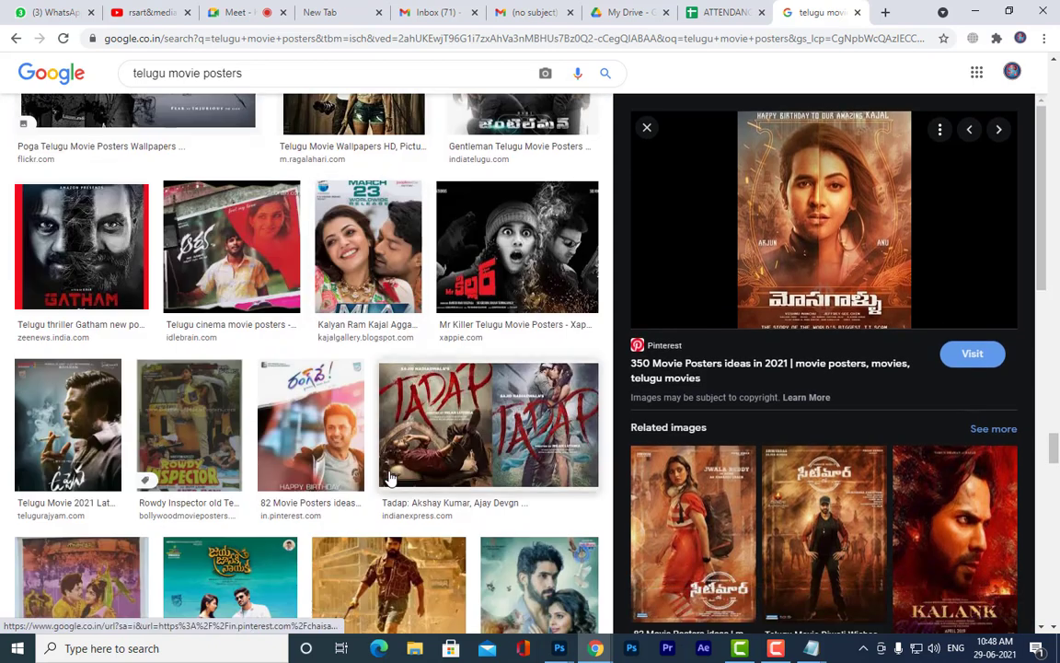
scroll(532, 416, down, 3)
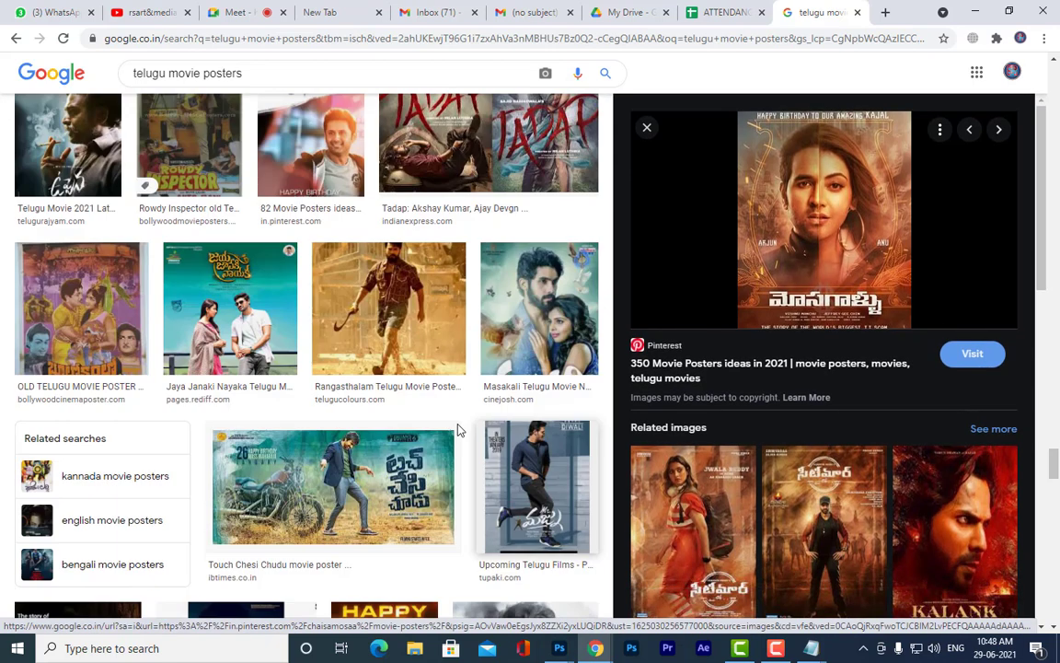
Check tom cruise.jpg in Photoshop, and return to the Telugu poster results in Chrome to browse more of them
click(975, 11)
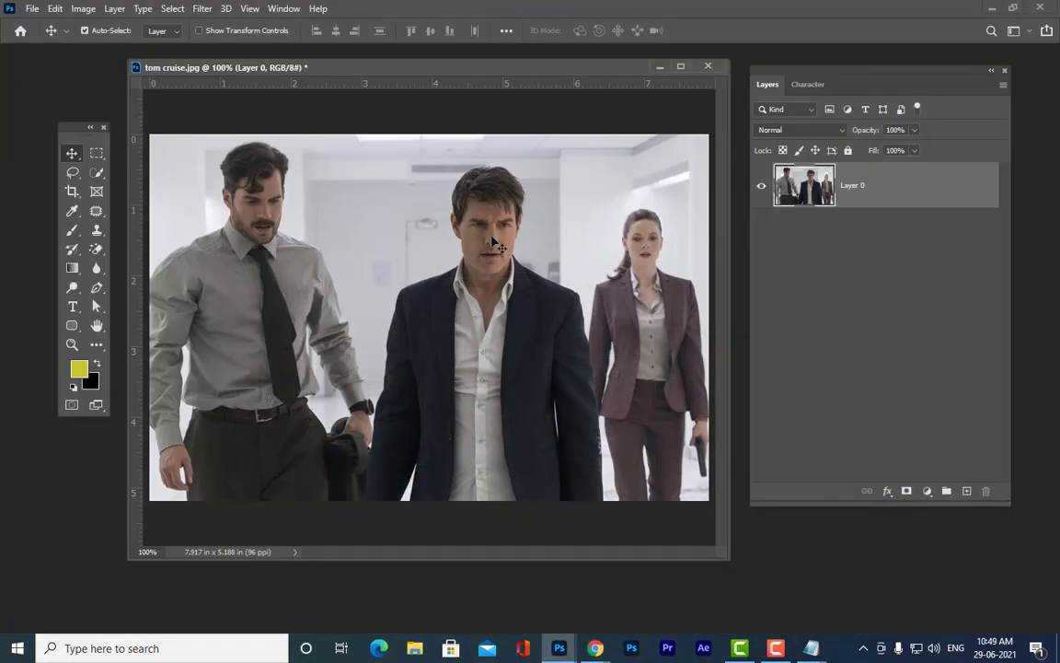
mouse_move(596, 648)
click(497, 552)
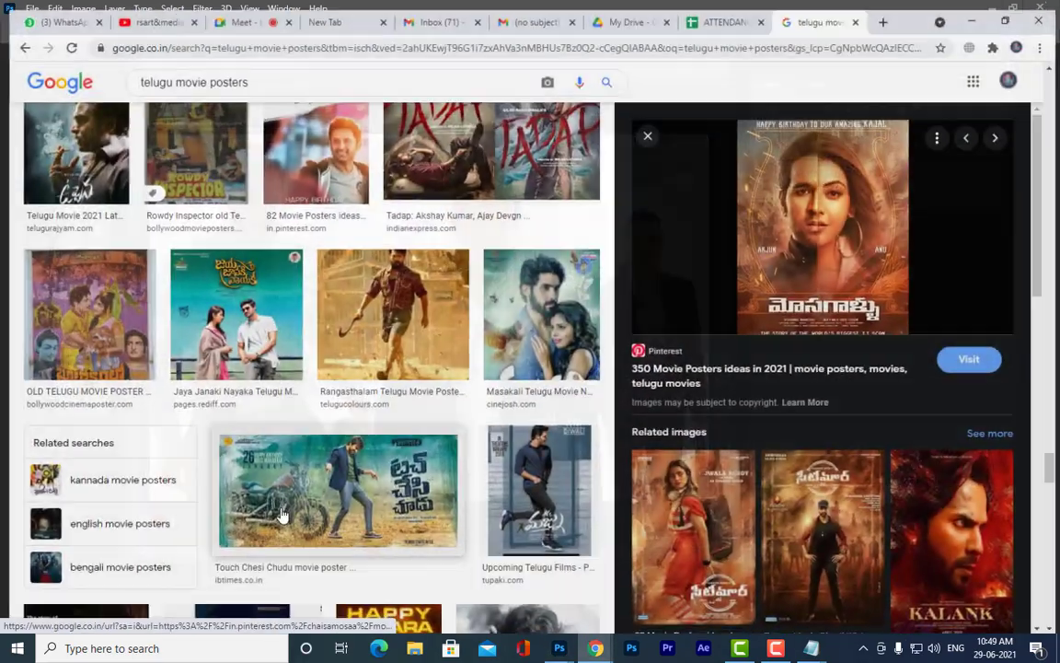
scroll(413, 356, down, 15)
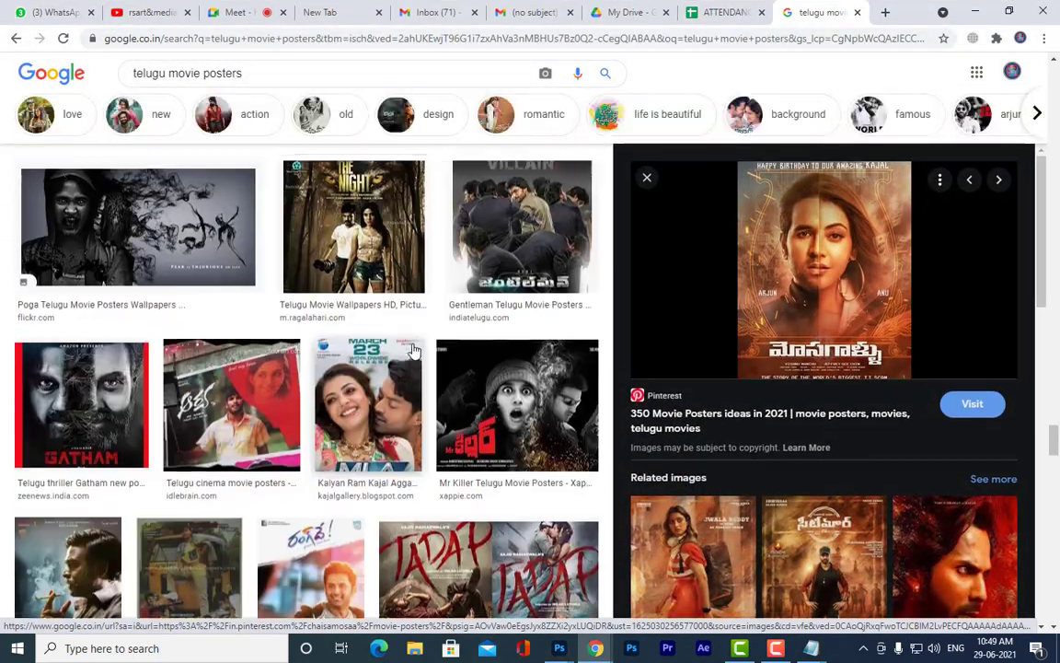
scroll(413, 346, down, 15)
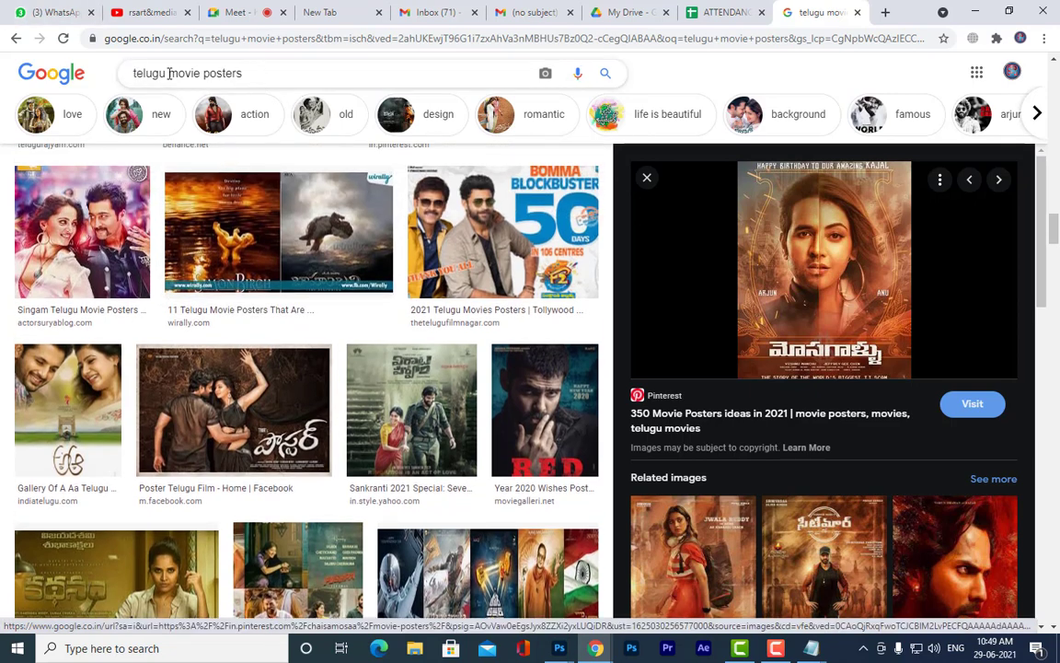
Change the image search to "hindi movie posters" and look over the results
drag(158, 73, 93, 73)
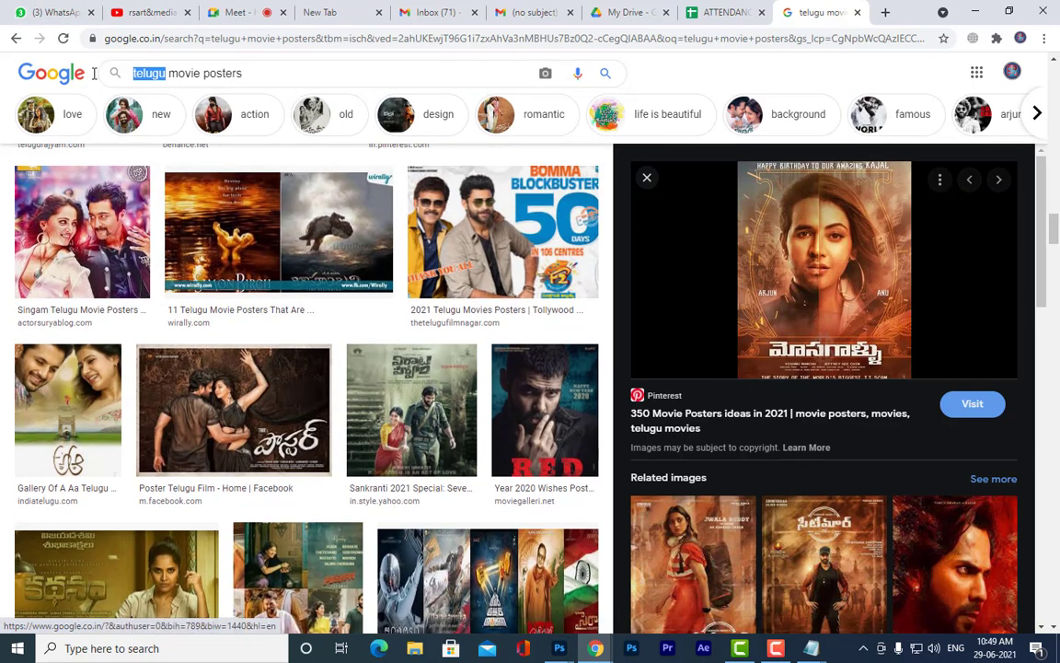
text(hindi)
key(Return)
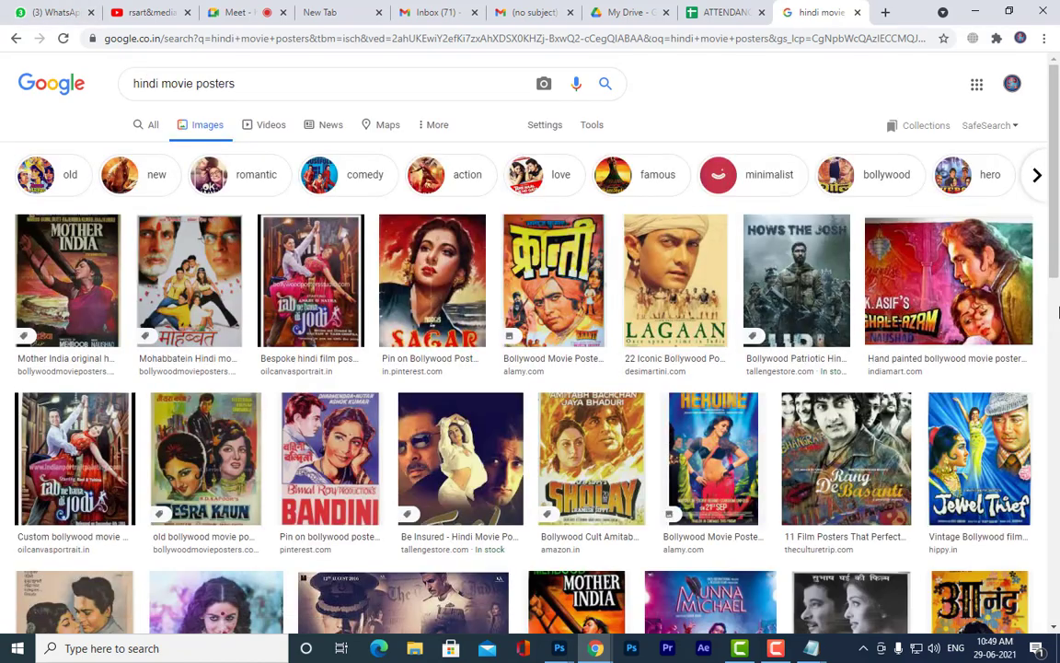
scroll(976, 242, down, 1)
scroll(976, 242, down, 2)
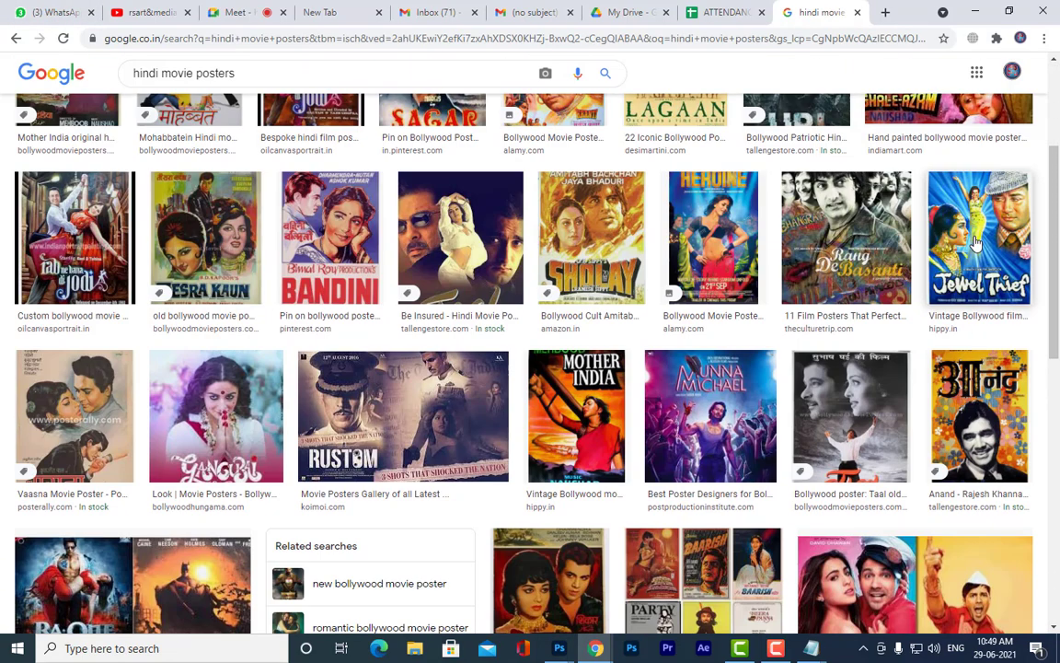
Preview the Uri "Hows The Josh" poster and a related helicopter-rope Uri poster, look through the related images, and close the preview
scroll(665, 332, up, 3)
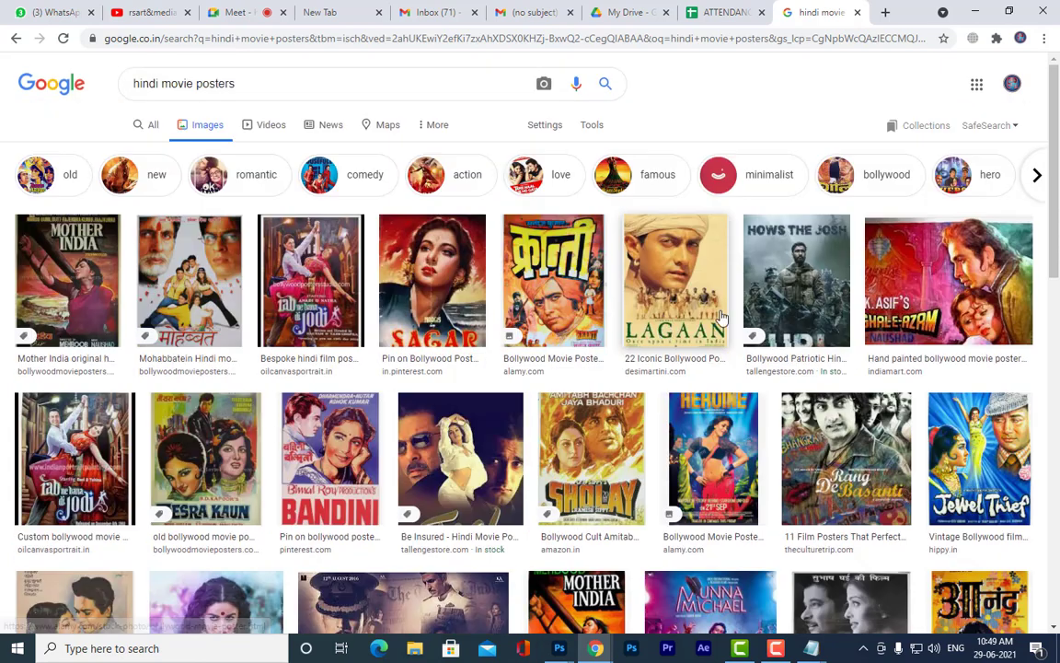
click(803, 286)
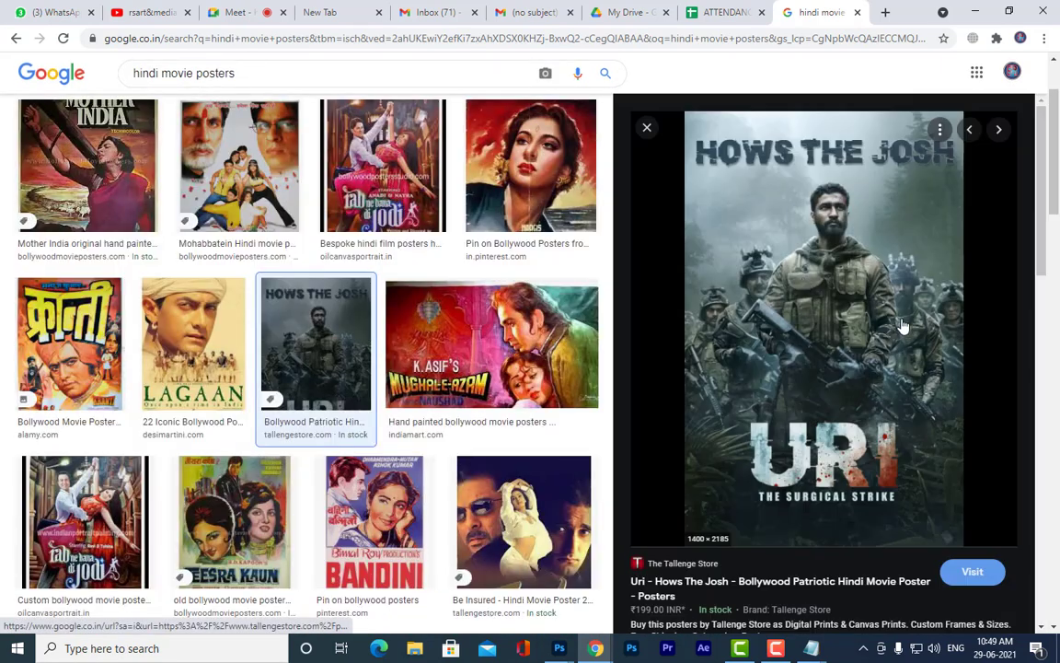
scroll(1003, 269, down, 5)
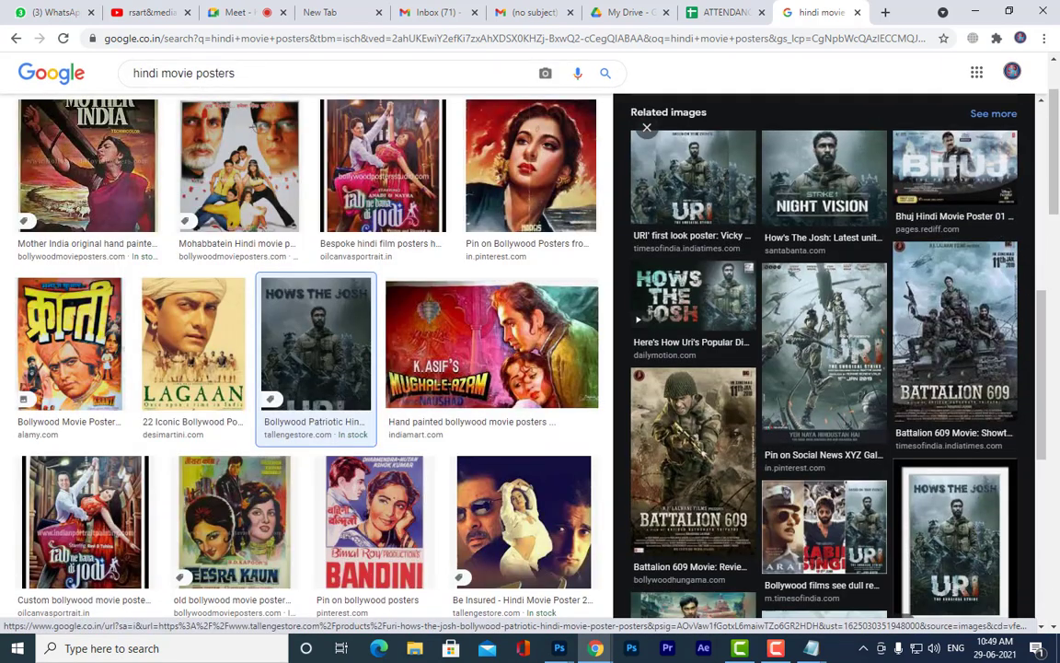
click(846, 350)
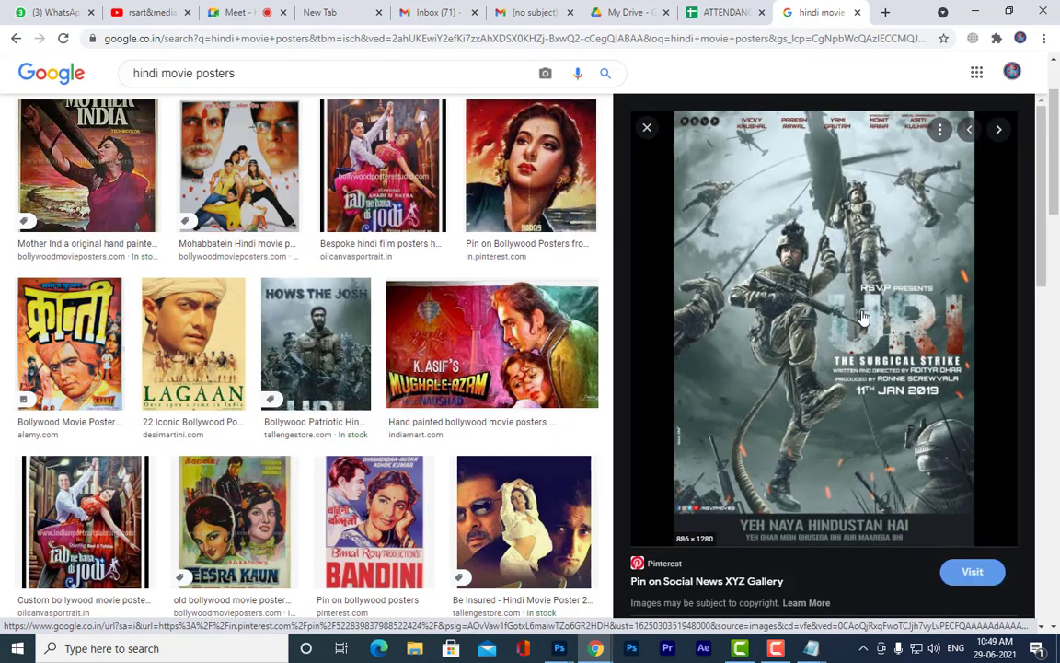
scroll(863, 316, down, 5)
scroll(863, 315, up, 5)
scroll(850, 264, down, 10)
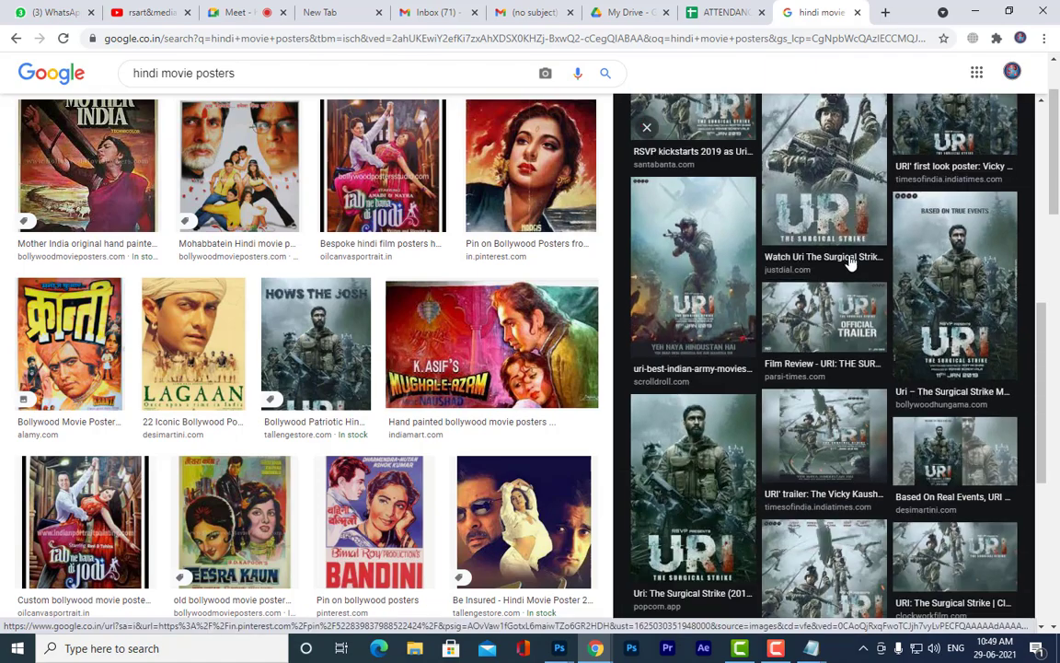
click(647, 127)
Look over more Hindi movie posters further down the image results
scroll(408, 315, down, 3)
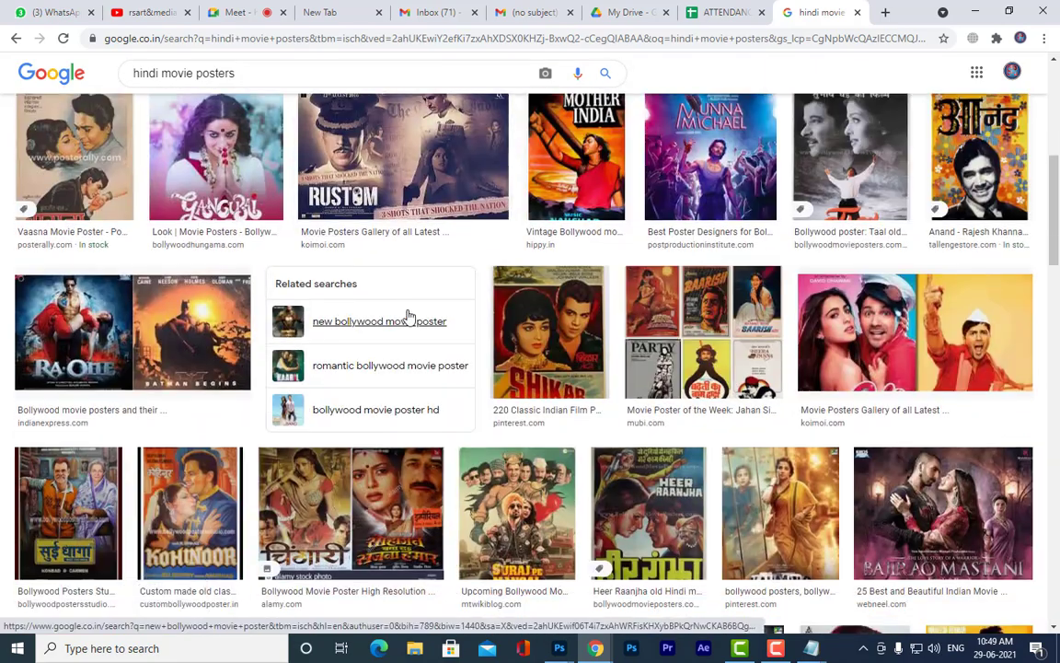
scroll(408, 315, down, 3)
scroll(407, 314, up, 6)
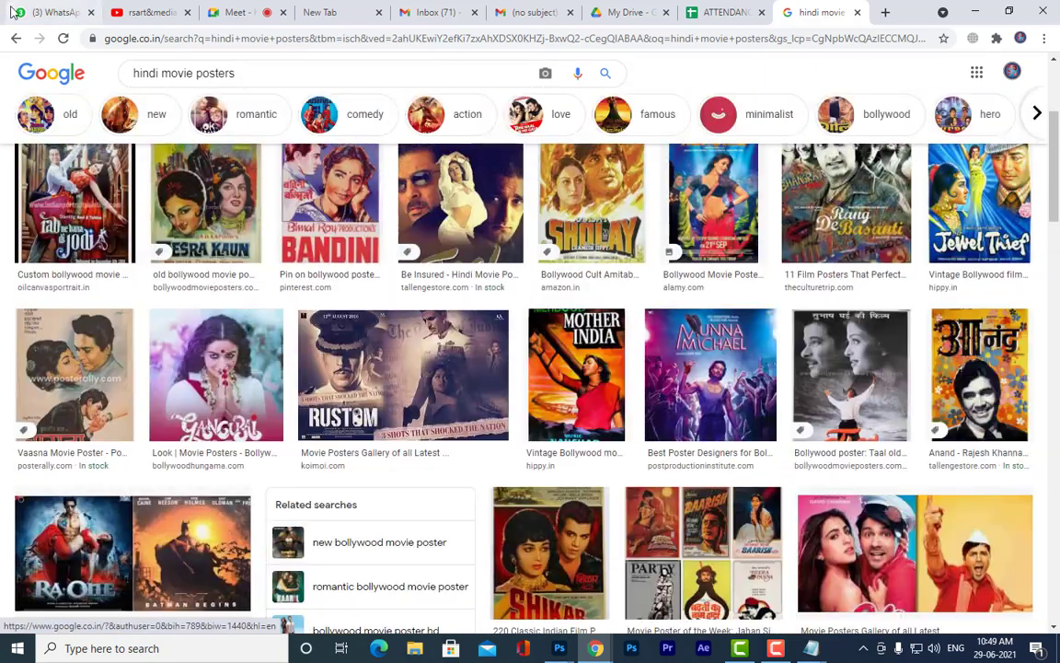
Change the image search to "english movie posters" and look over the results
click(18, 39)
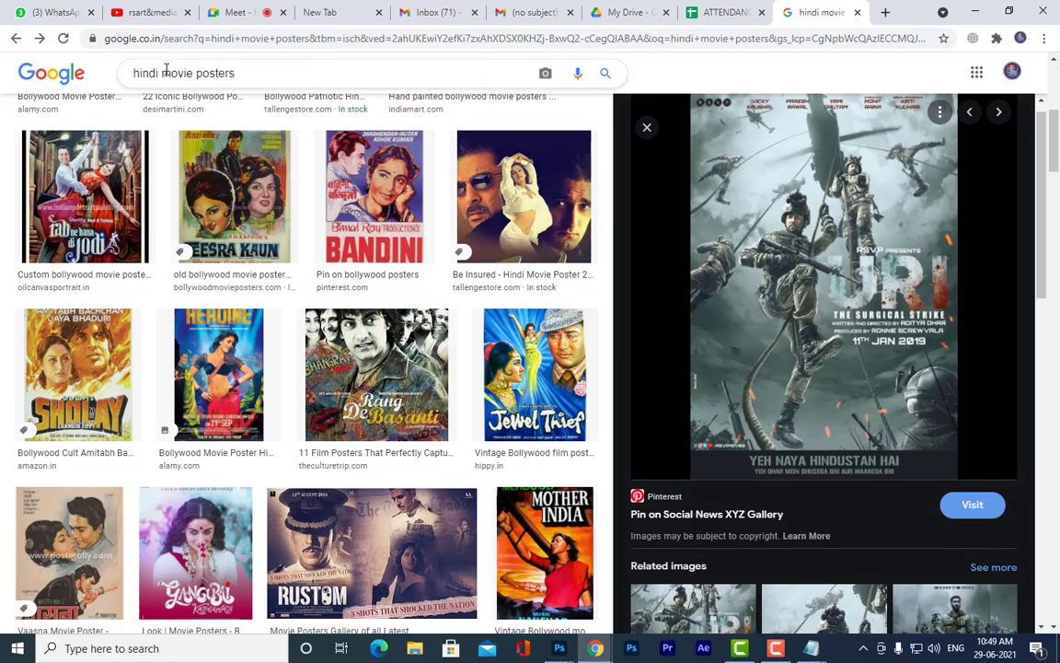
text(engl)
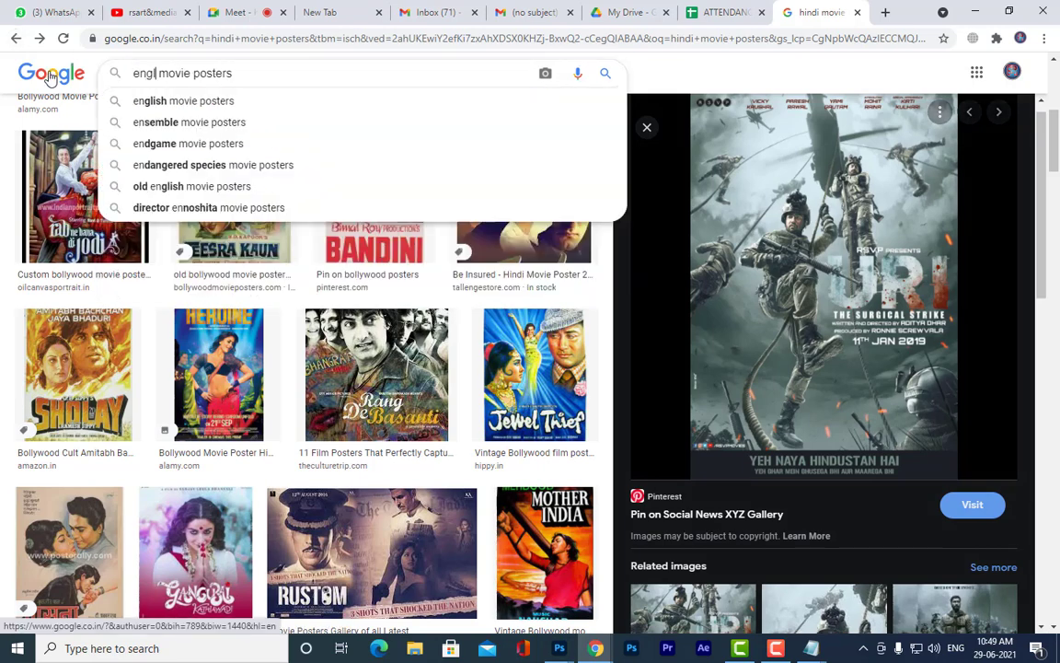
text(ish)
key(Return)
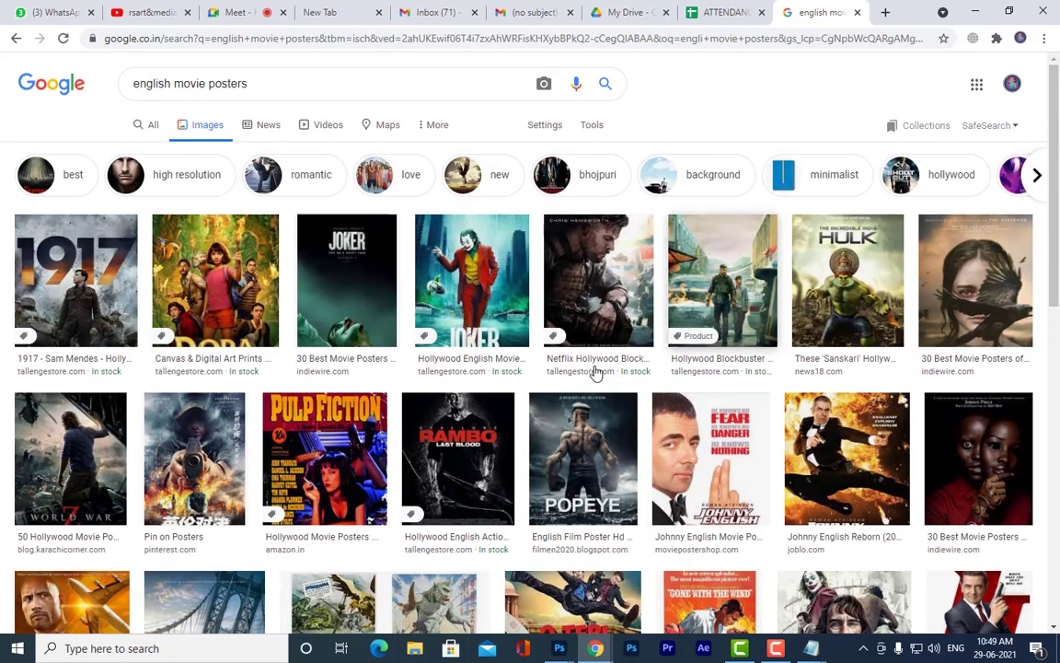
scroll(570, 376, down, 3)
scroll(485, 327, up, 3)
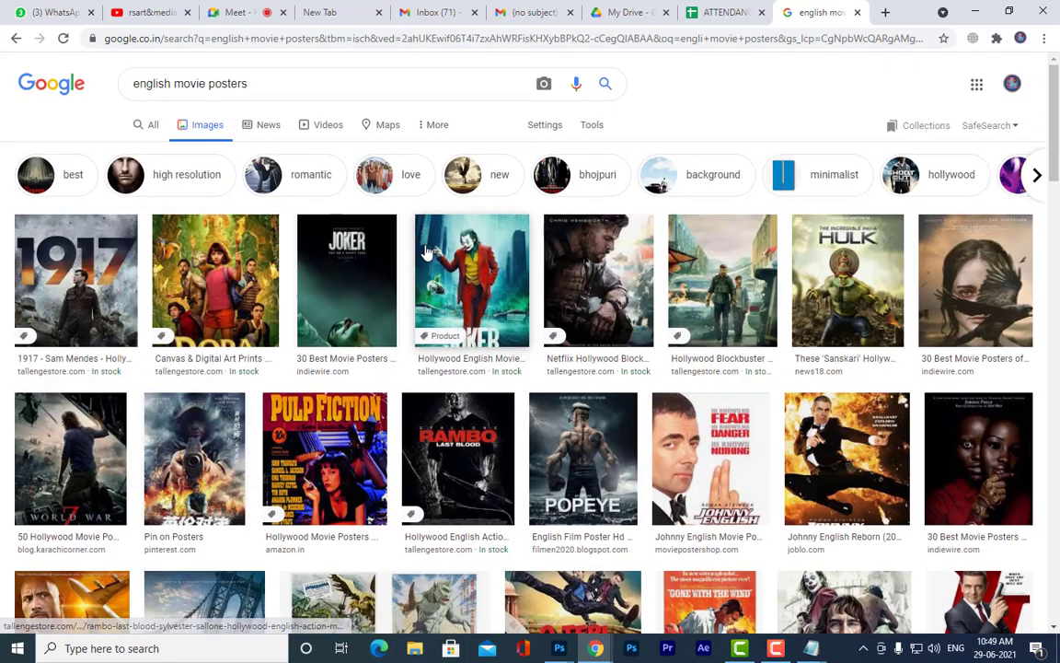
Shorten the image search to "movie posters" and skim the results
double_click(170, 85)
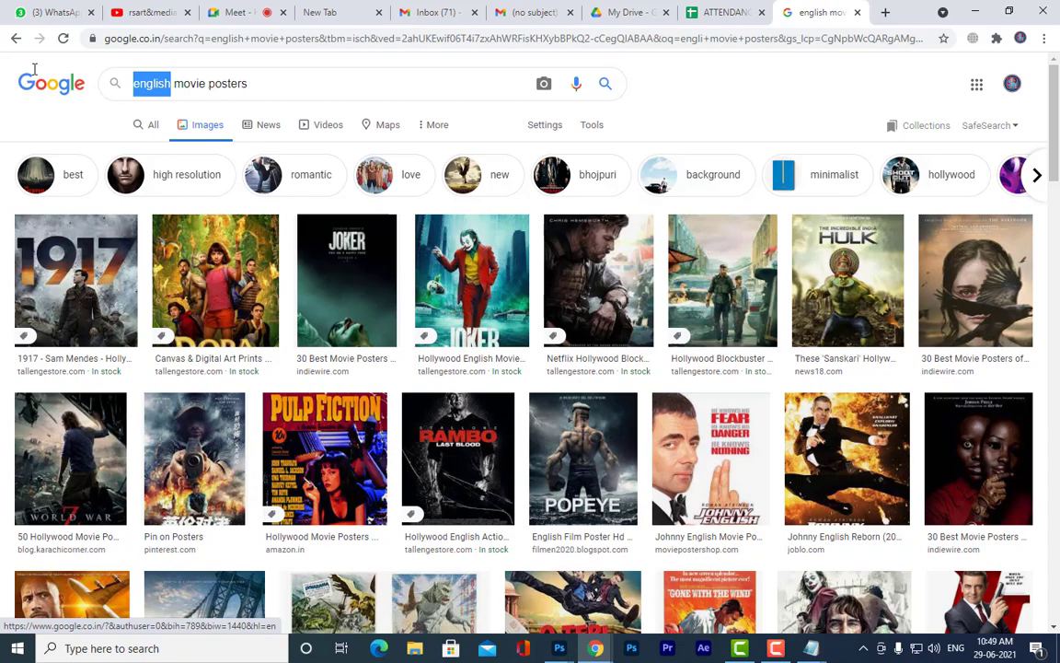
key(BackSpace)
key(Return)
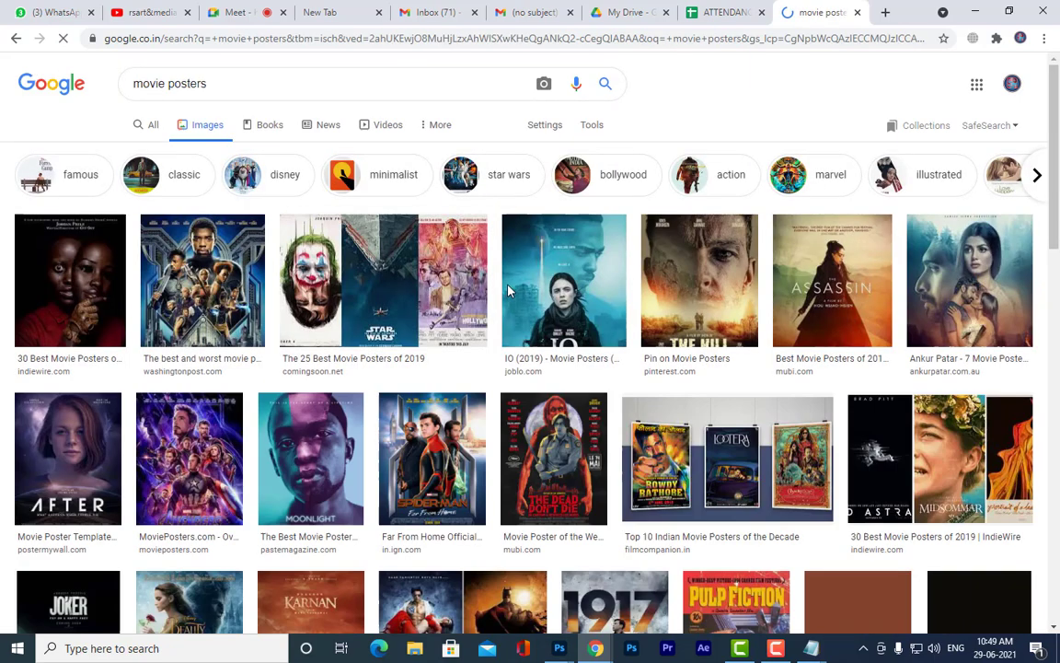
scroll(644, 276, down, 3)
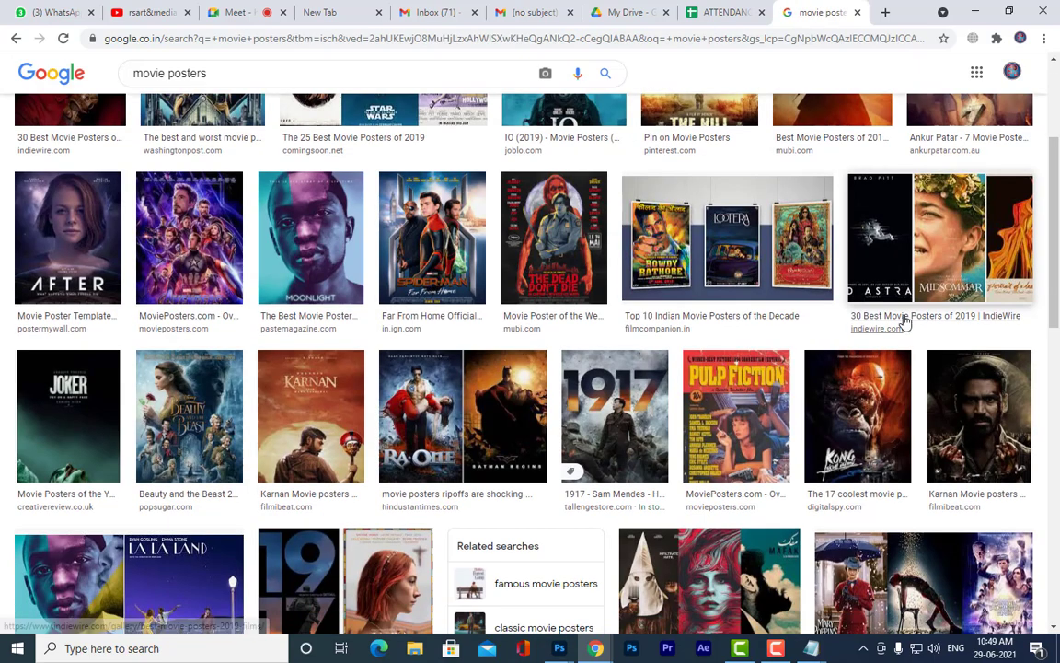
scroll(695, 316, up, 5)
Preview The Hill and IO (2019) posters, look through the IO poster's related images, and close the preview
click(696, 315)
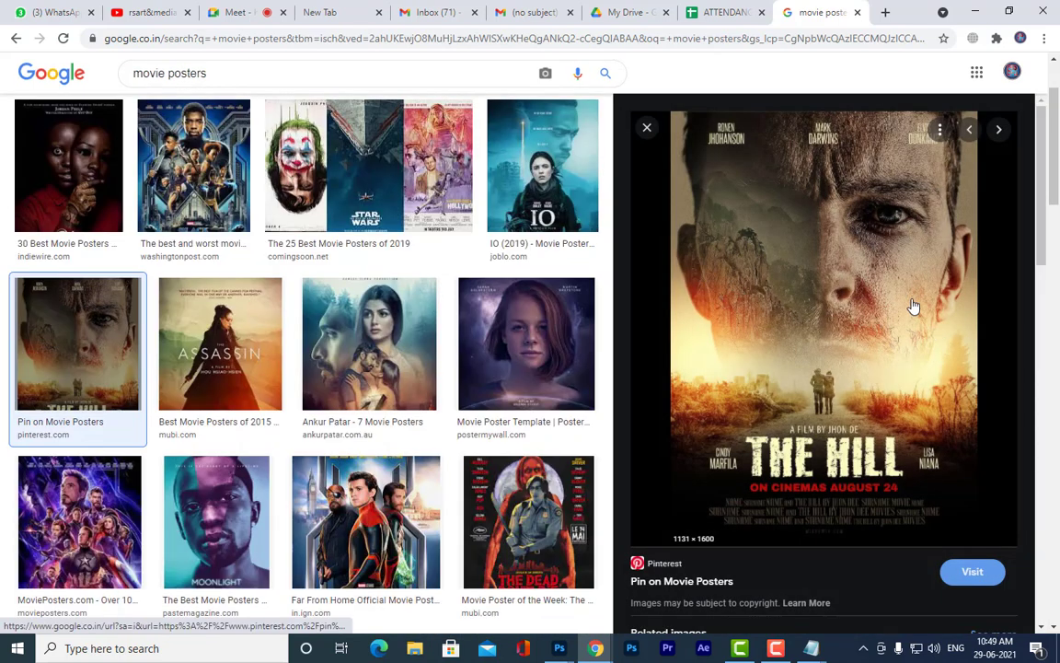
click(557, 184)
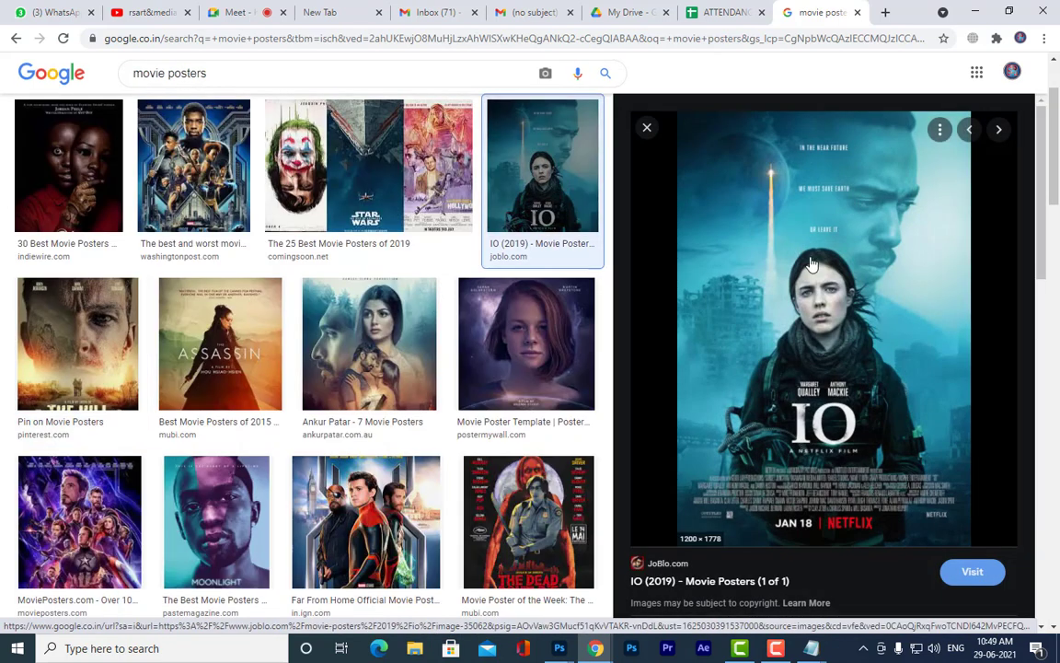
scroll(737, 324, down, 4)
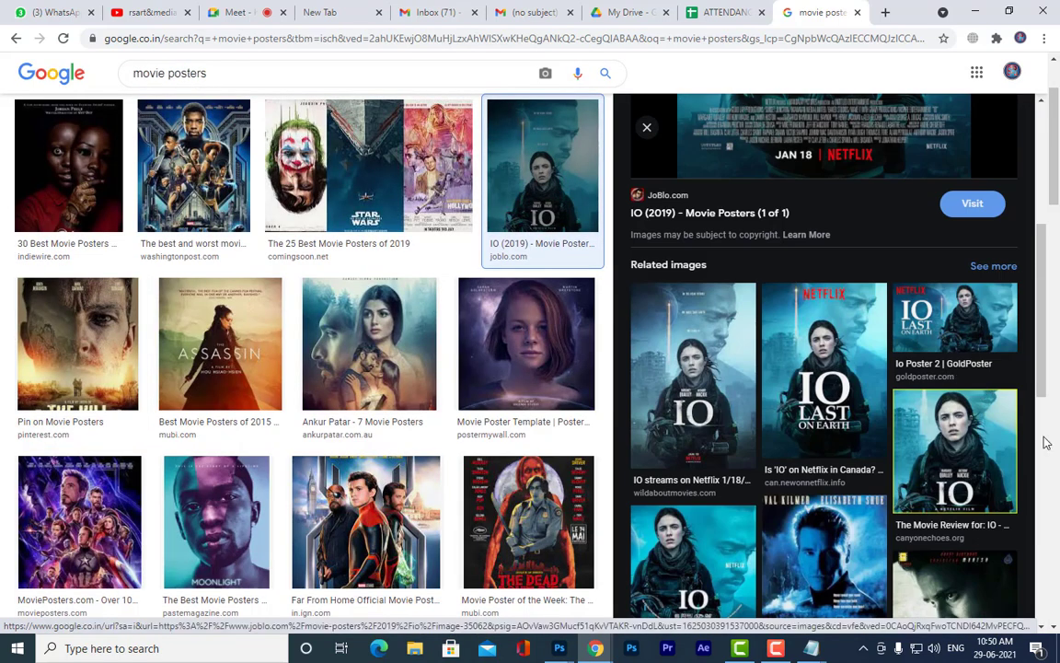
scroll(977, 372, down, 5)
scroll(828, 276, up, 7)
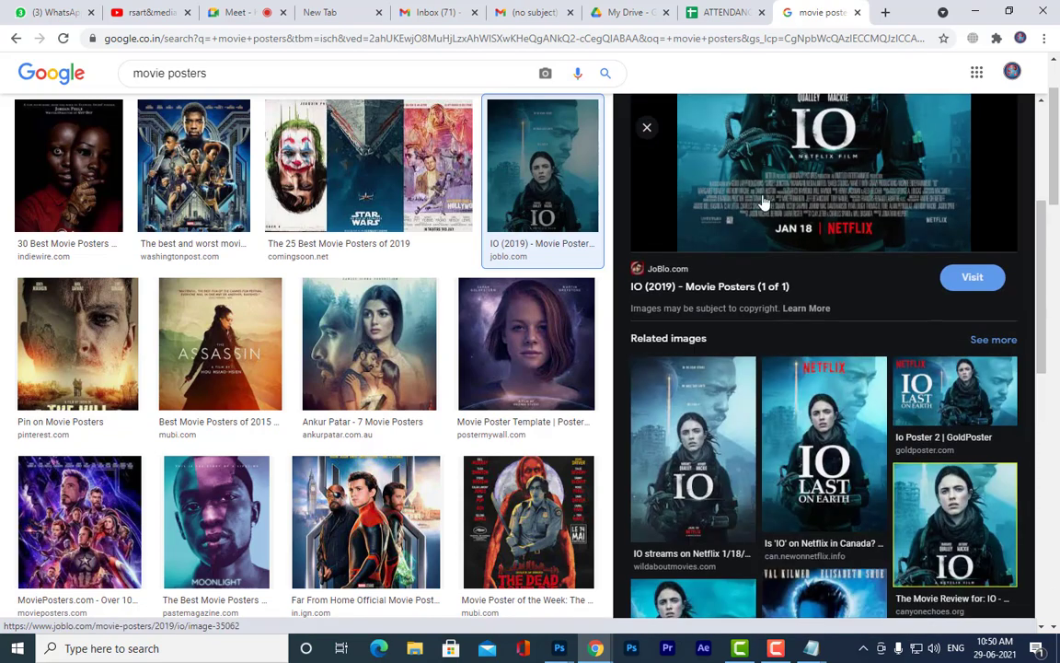
click(648, 129)
Browse further down the "movie posters" image results for more design references
scroll(843, 203, down, 3)
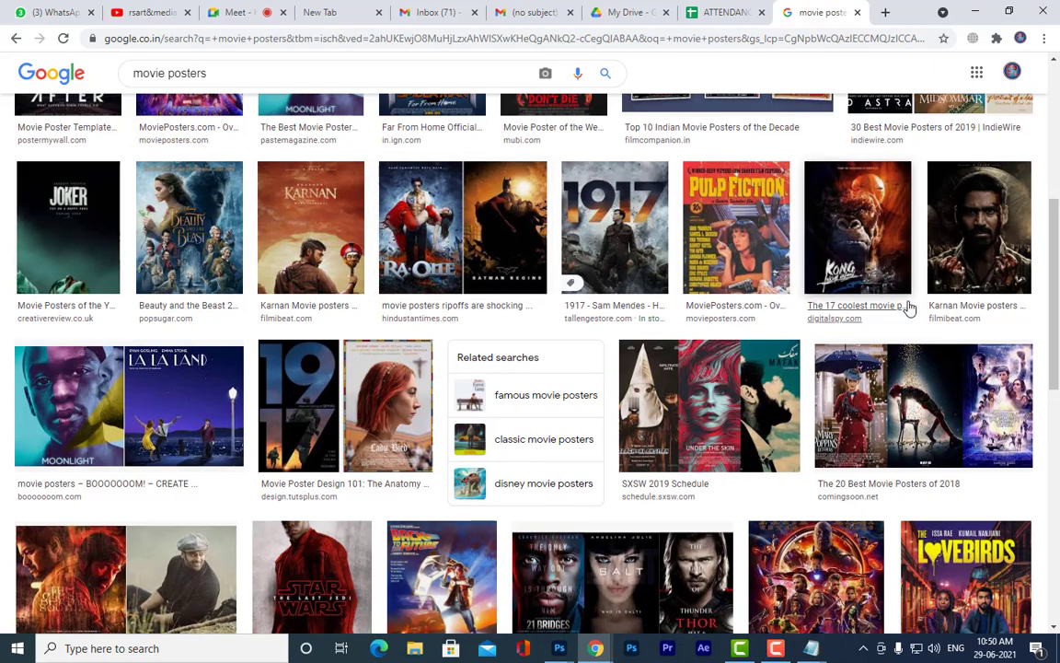
scroll(906, 308, down, 2)
scroll(909, 307, down, 7)
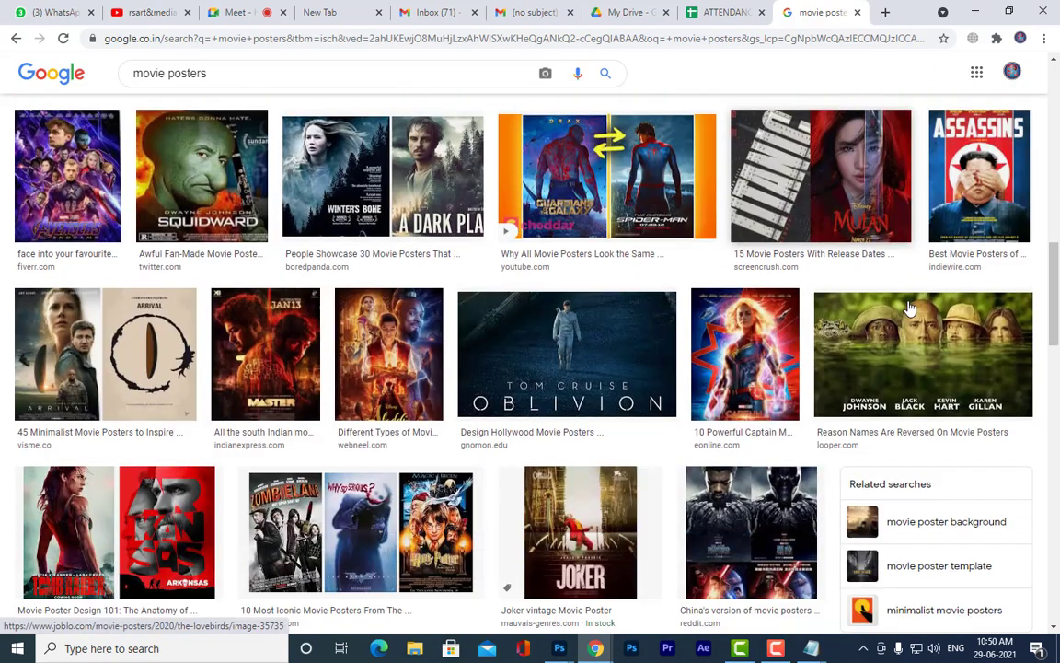
scroll(908, 307, down, 2)
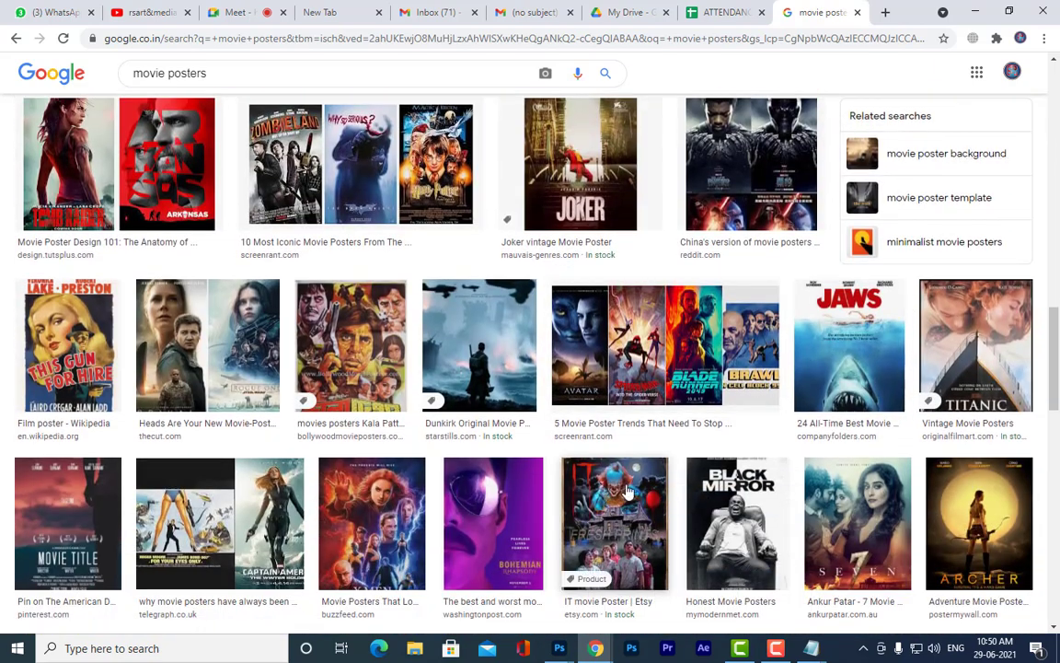
scroll(644, 374, down, 3)
scroll(644, 374, down, 1)
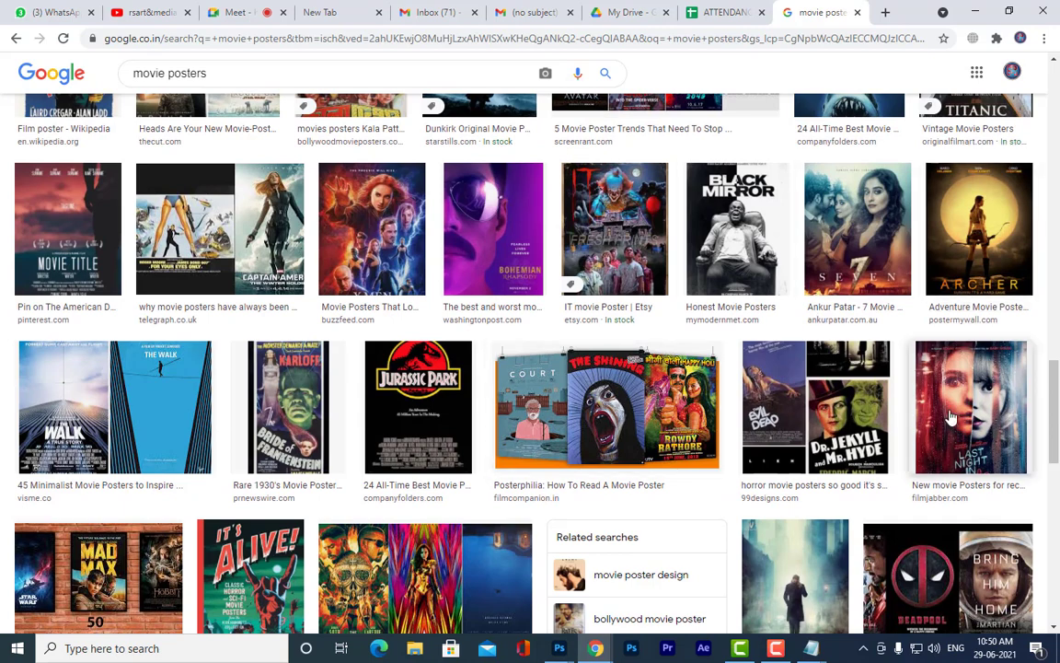
Preview the Seven poster and its related poster with two men's profiles, check the related images, and close the preview
click(883, 235)
scroll(958, 348, down, 3)
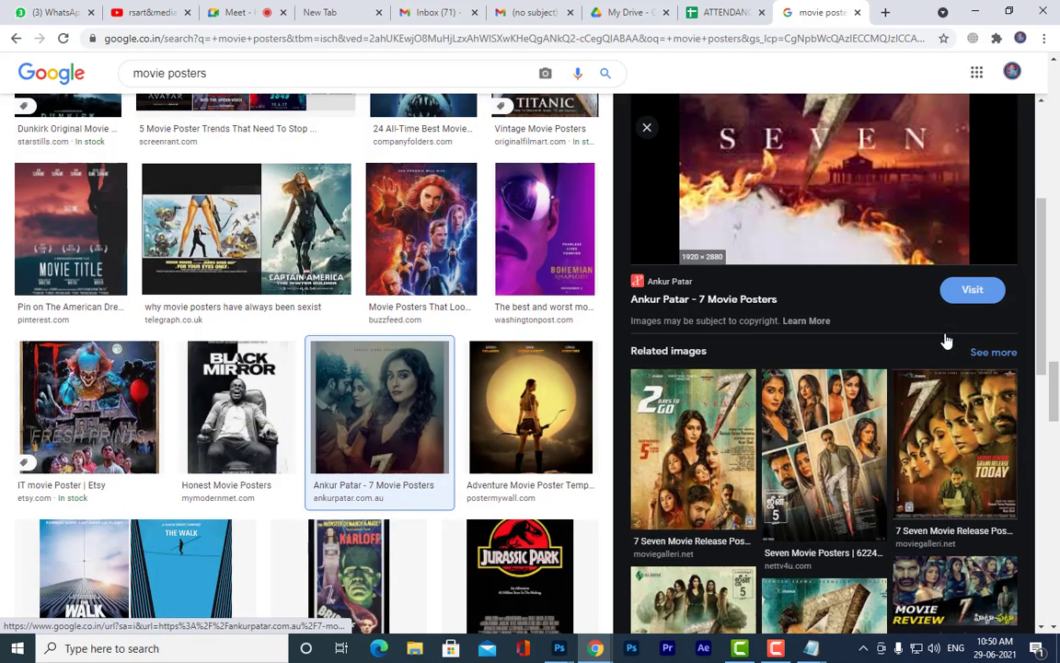
scroll(920, 355, down, 3)
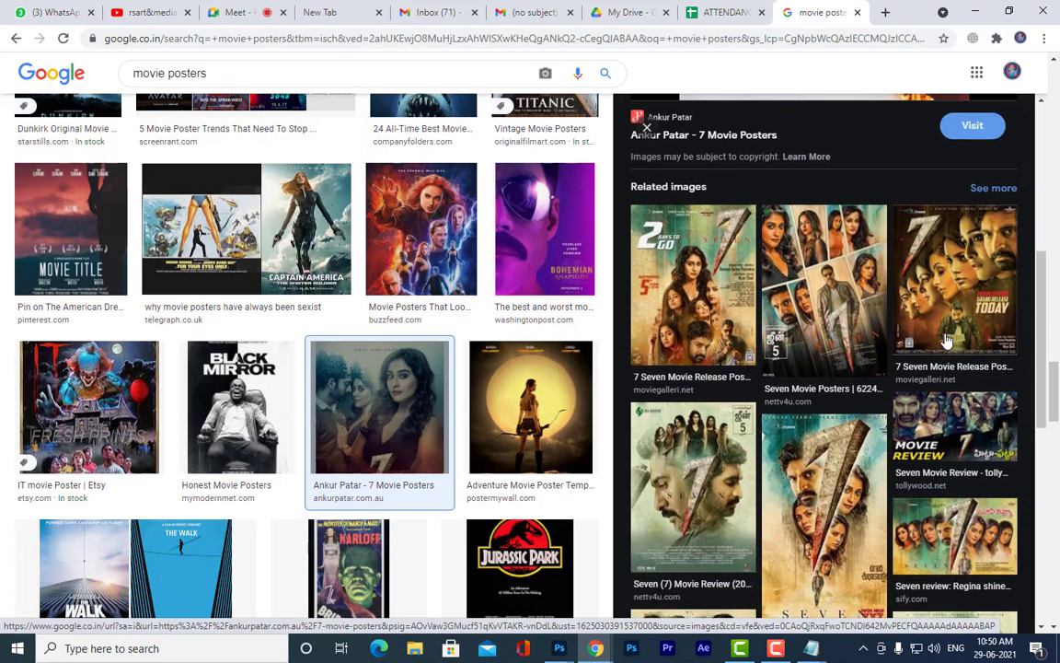
click(693, 347)
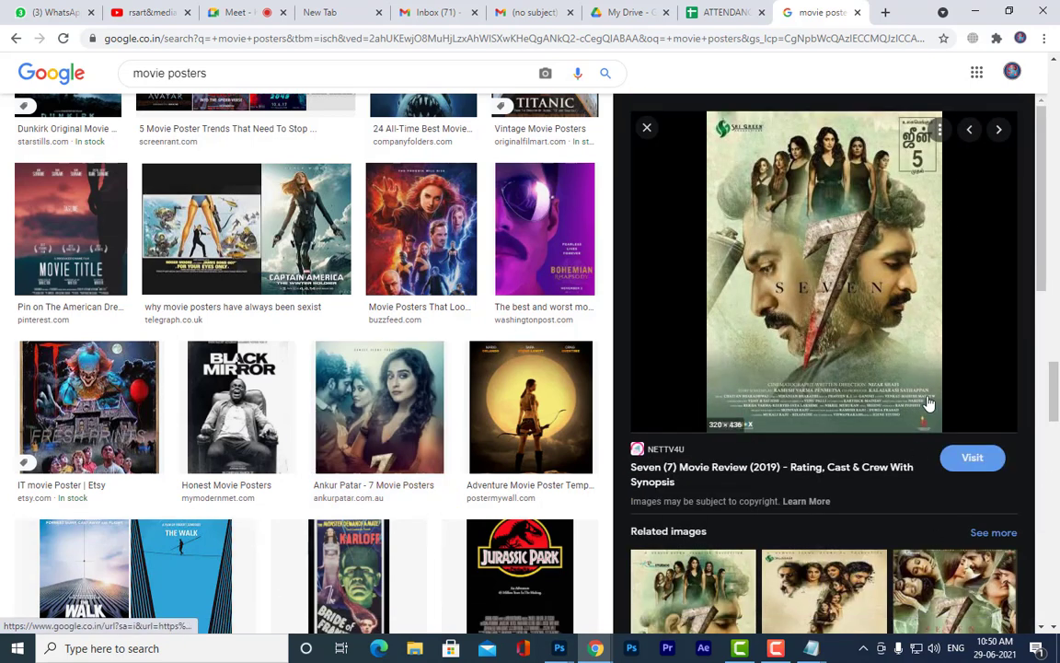
scroll(839, 325, down, 3)
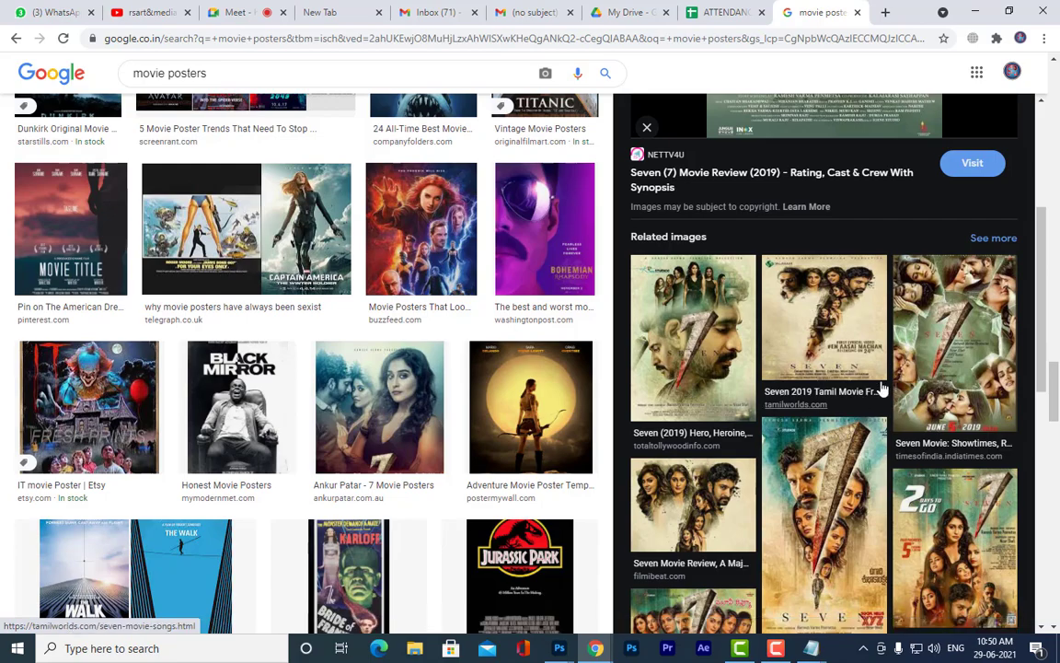
click(647, 129)
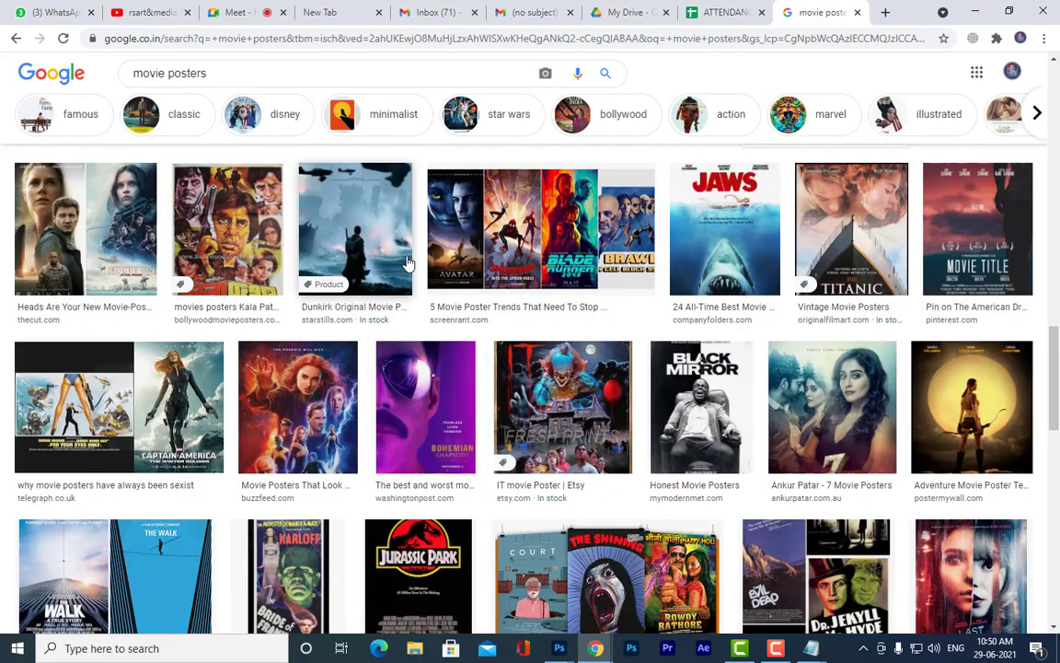
Replace the image search with "bhuj movie" and run it
scroll(818, 298, up, 3)
scroll(818, 297, up, 10)
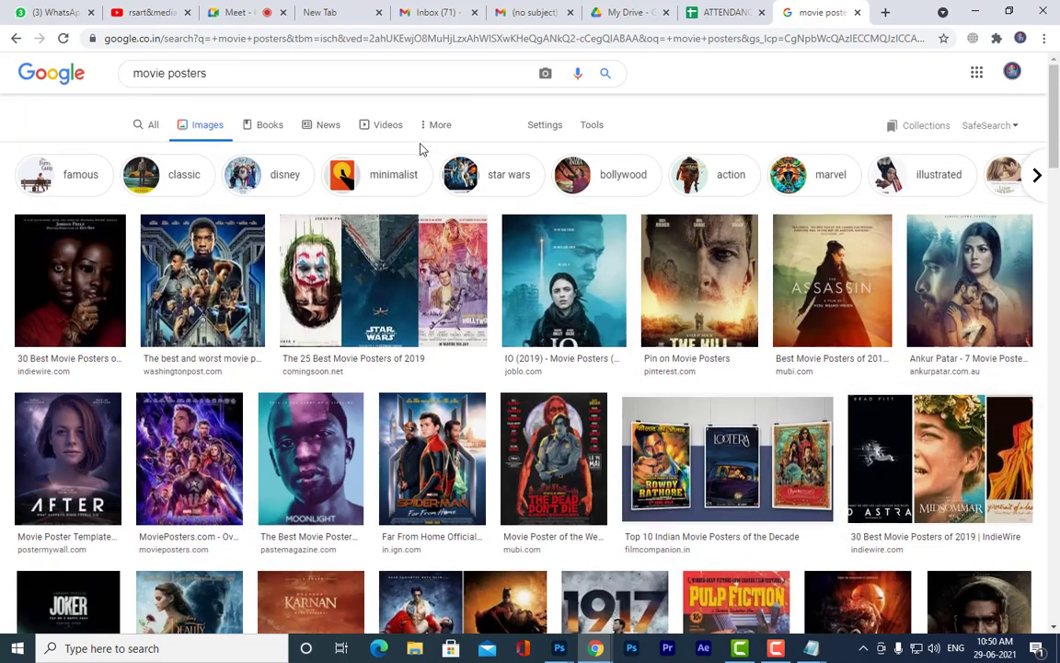
drag(281, 80, 2, 83)
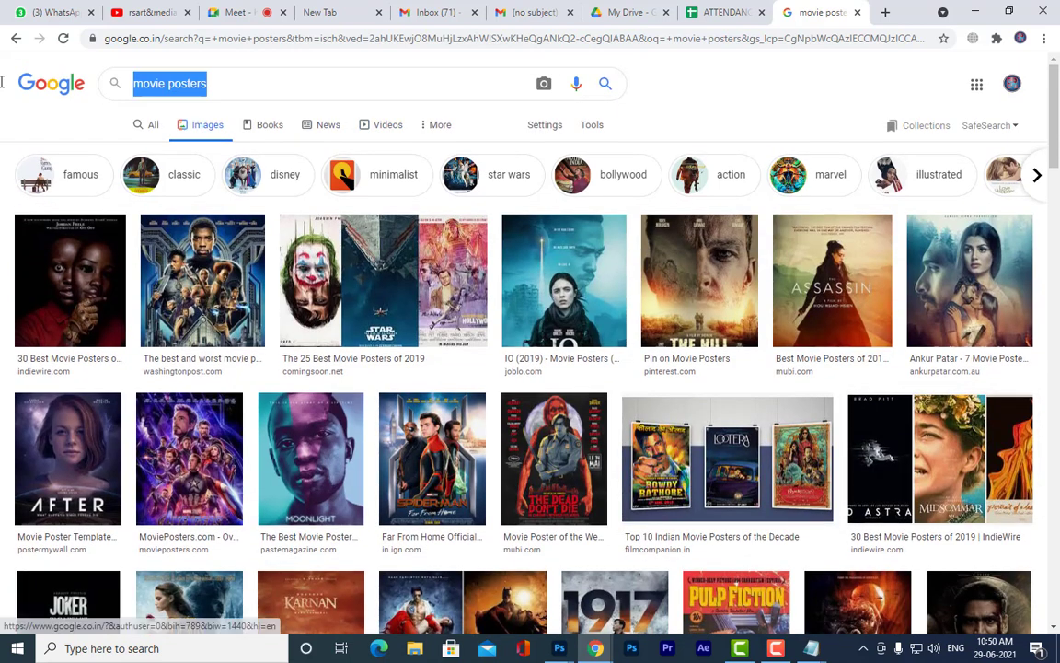
text(bhuj )
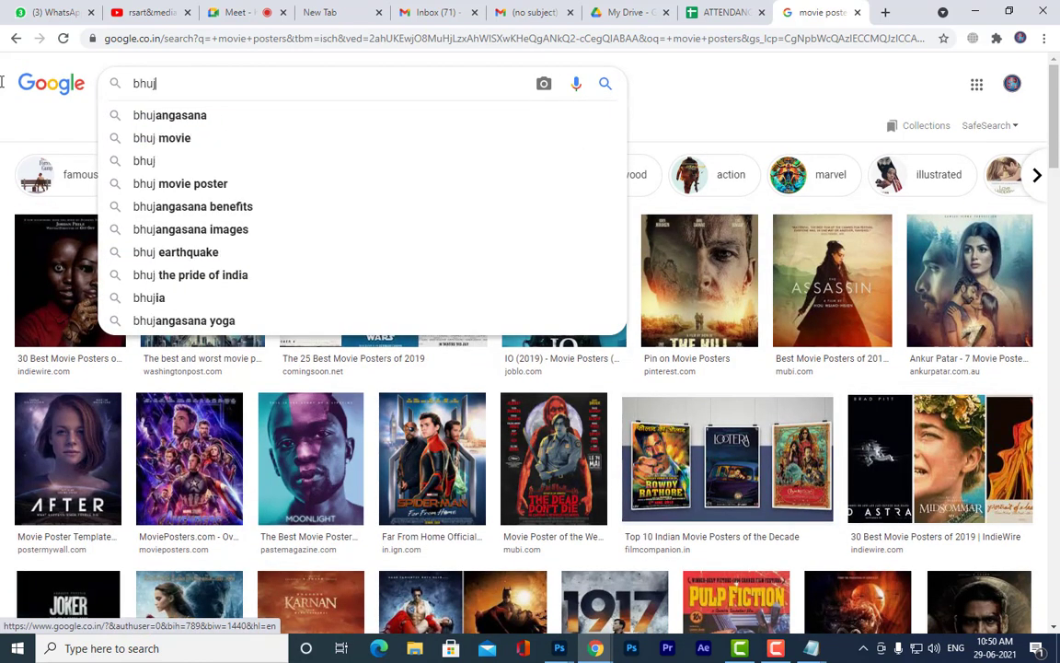
text(movie)
key(Return)
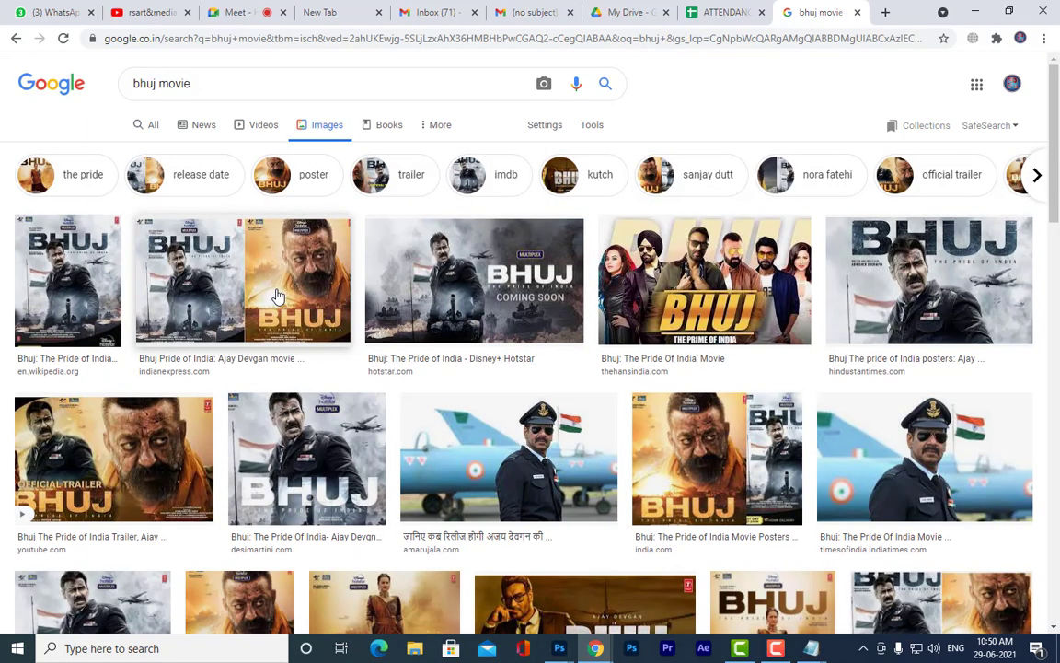
Preview the paired Bhuj posters and the Bhuj poster of the woman in a sari, and look over more Bhuj results
click(246, 269)
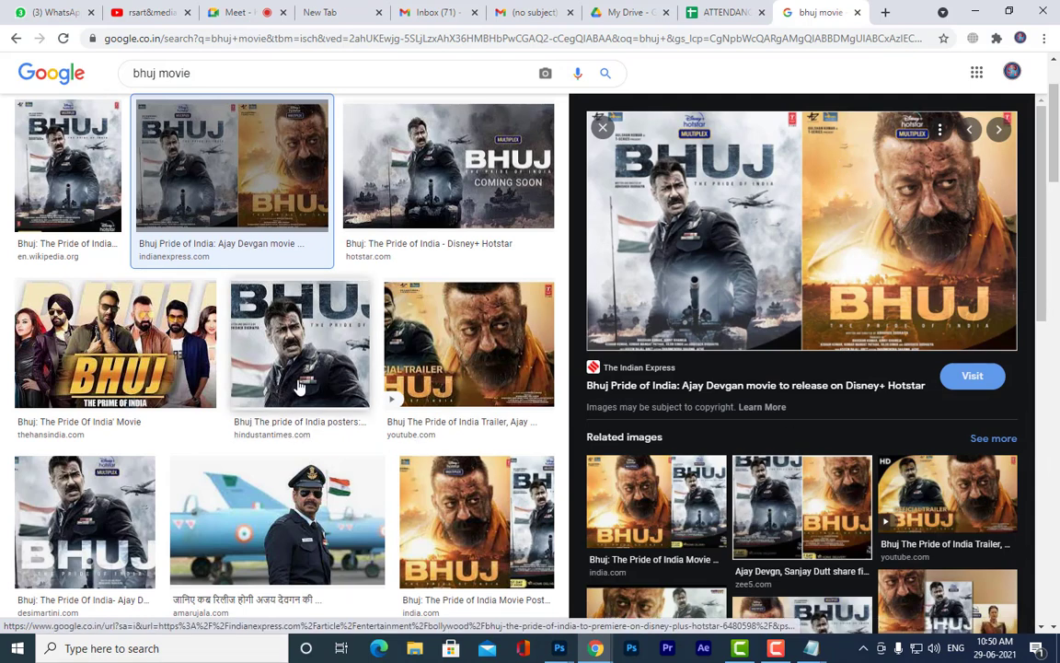
scroll(304, 386, down, 5)
click(495, 378)
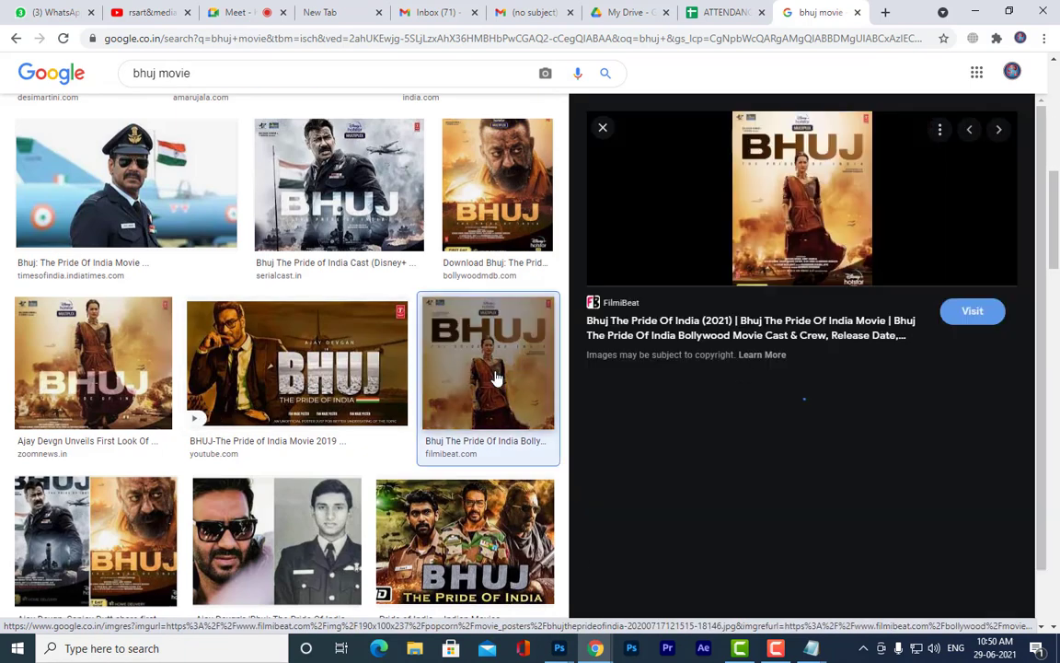
scroll(253, 532, down, 2)
scroll(253, 531, down, 4)
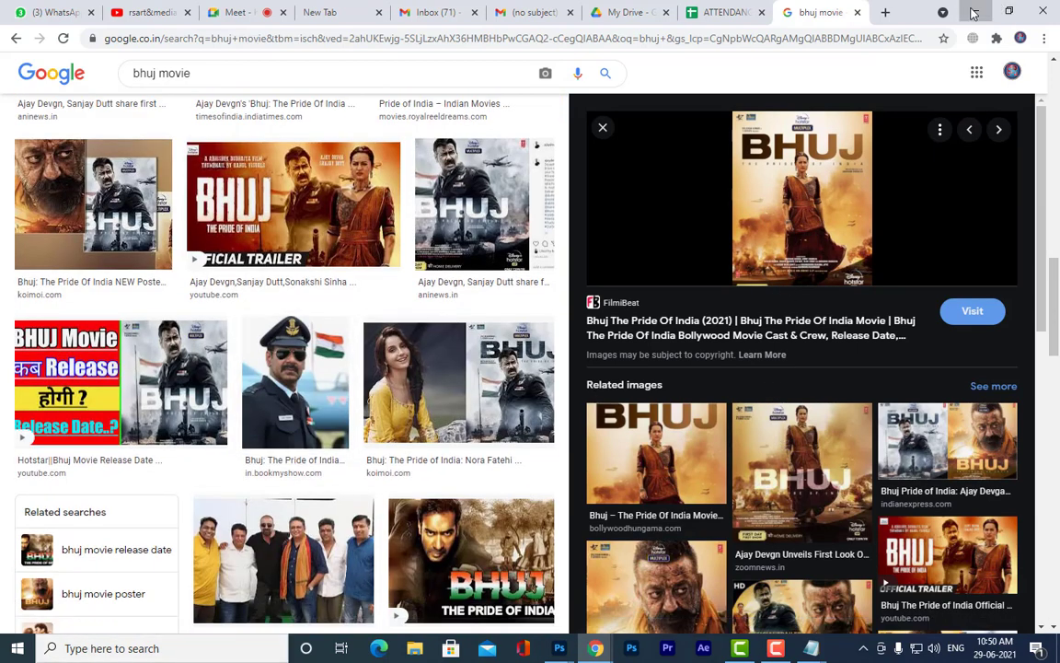
Switch to Photoshop, search the photoshop ref images folder for "darkclouds", and open the darkclouds image
click(974, 12)
key(ctrl+o)
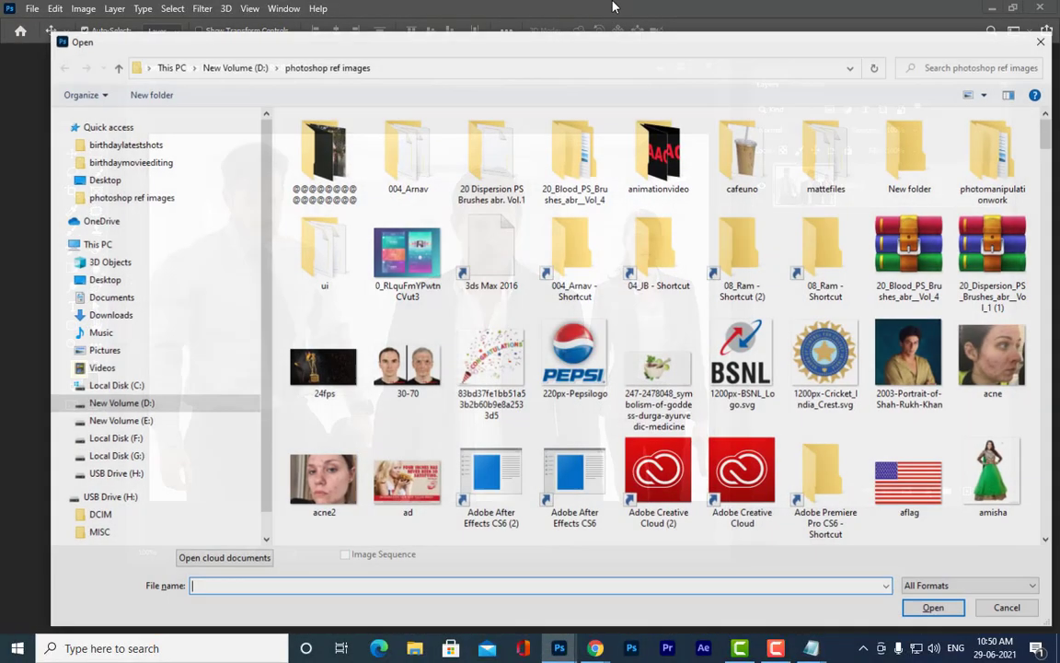
click(143, 199)
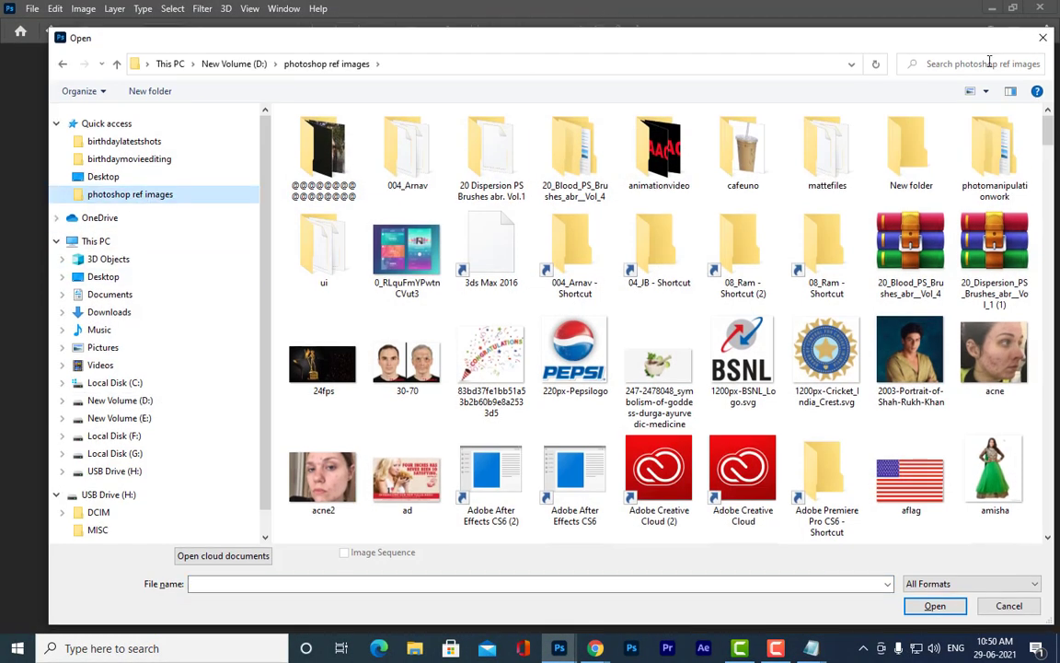
text(dark)
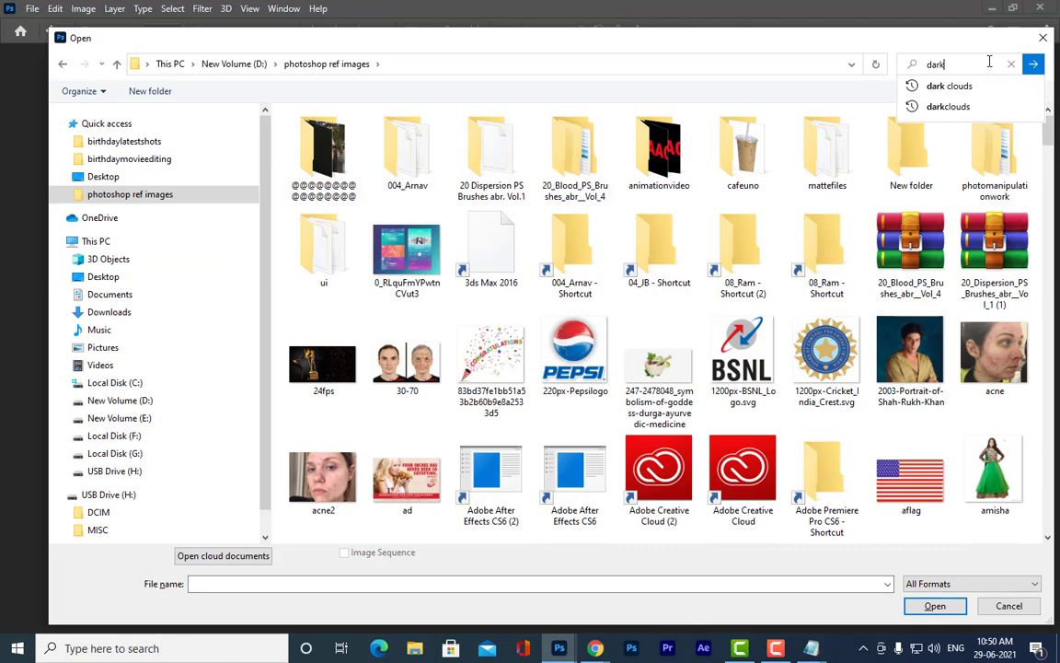
text(clouds)
key(Return)
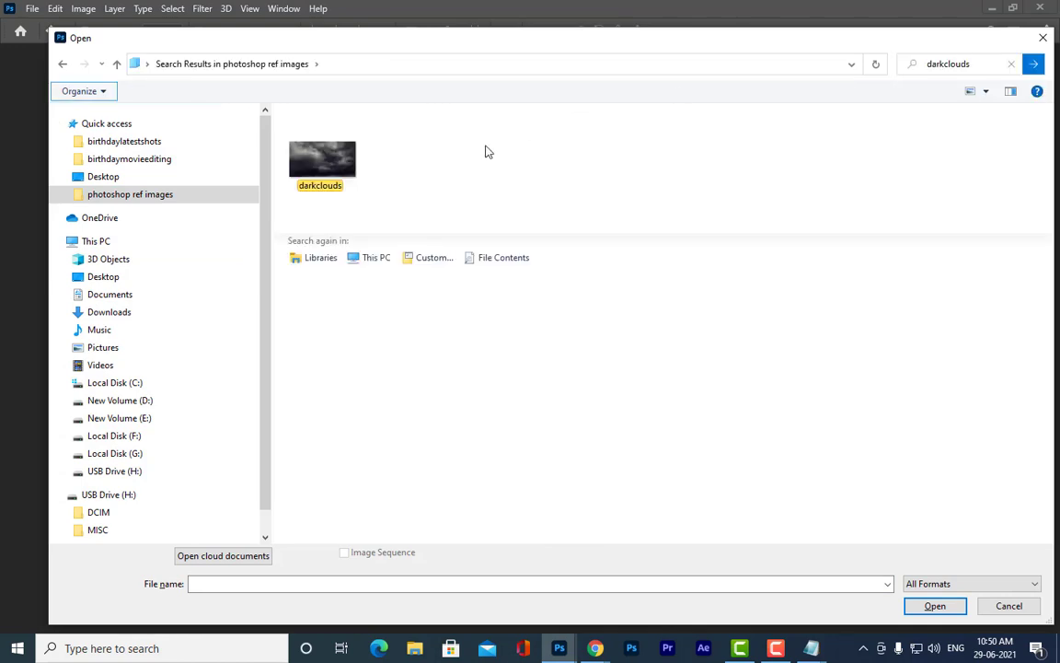
click(347, 162)
click(909, 607)
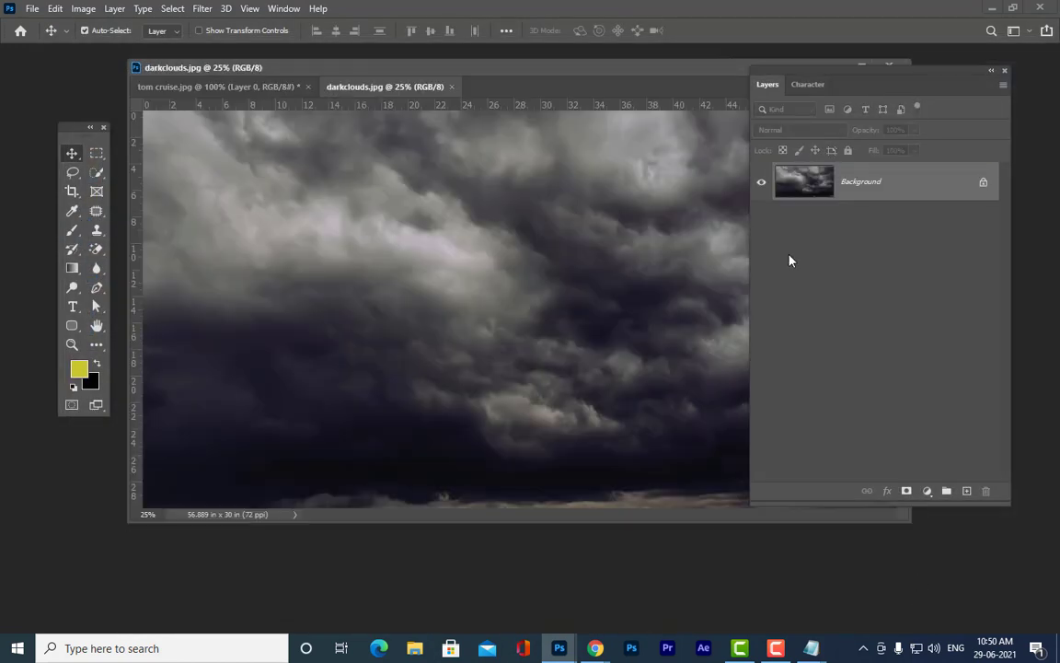
Enlarge the darkclouds document window and move the floating layers list clear of the image
drag(448, 70, 380, 87)
drag(797, 74, 869, 48)
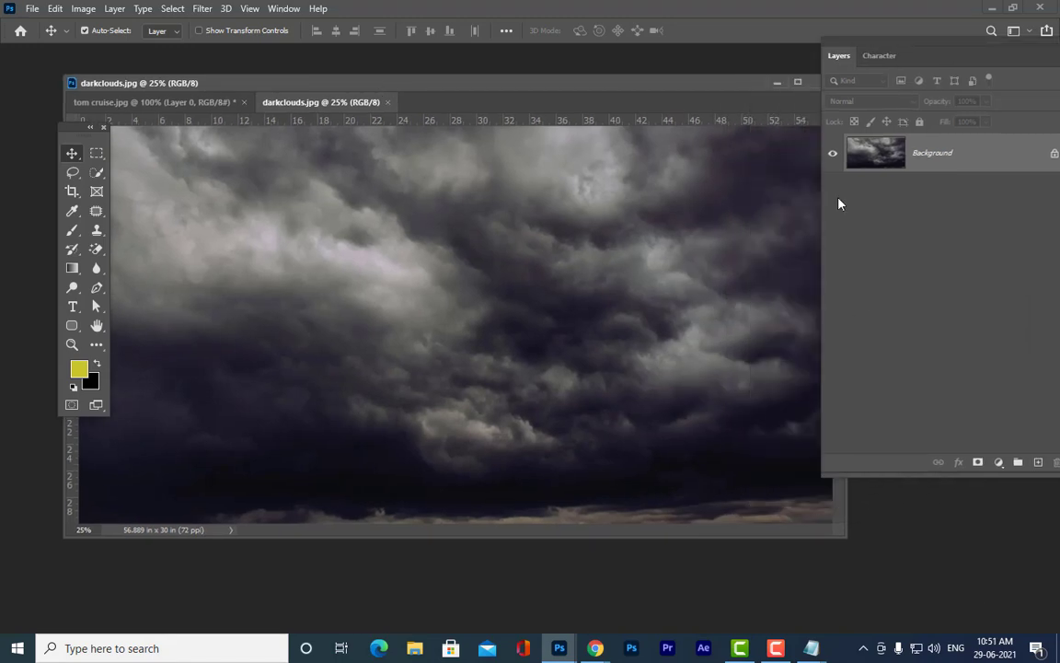
drag(835, 527, 888, 639)
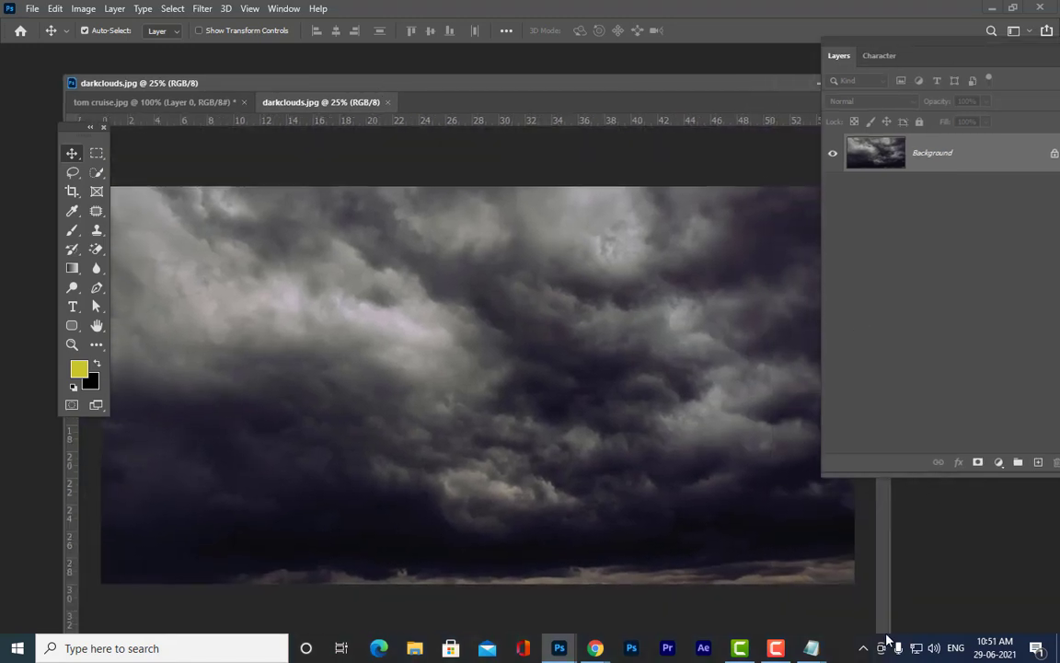
Copy the three-person photo from tom cruise.jpg into the darkclouds document as a layer above the clouds
click(153, 102)
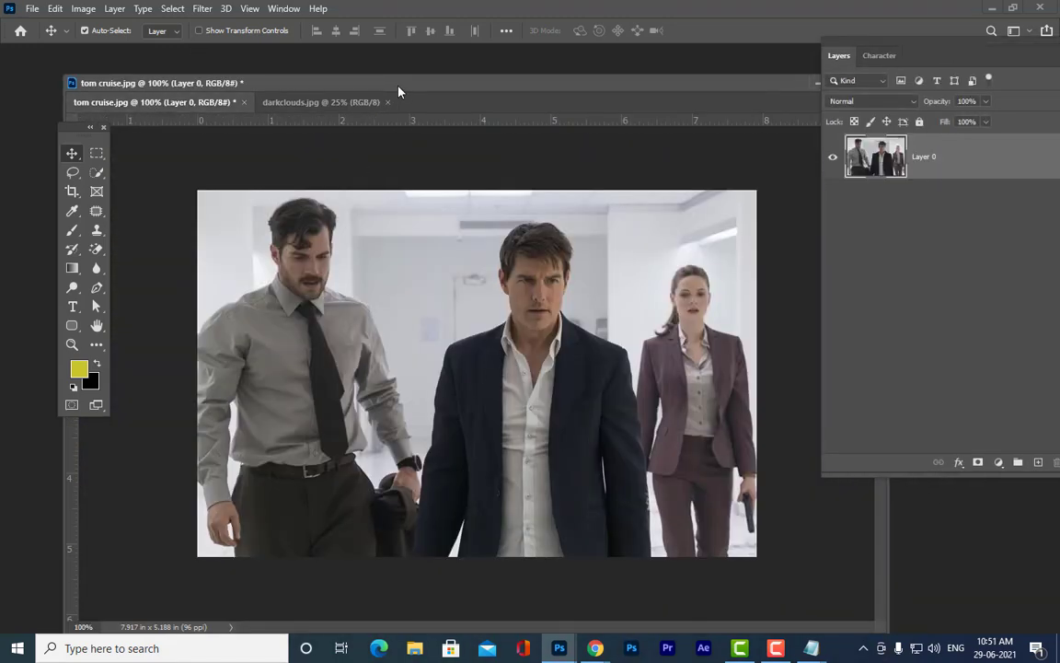
drag(358, 79, 378, 75)
drag(69, 128, 9, 126)
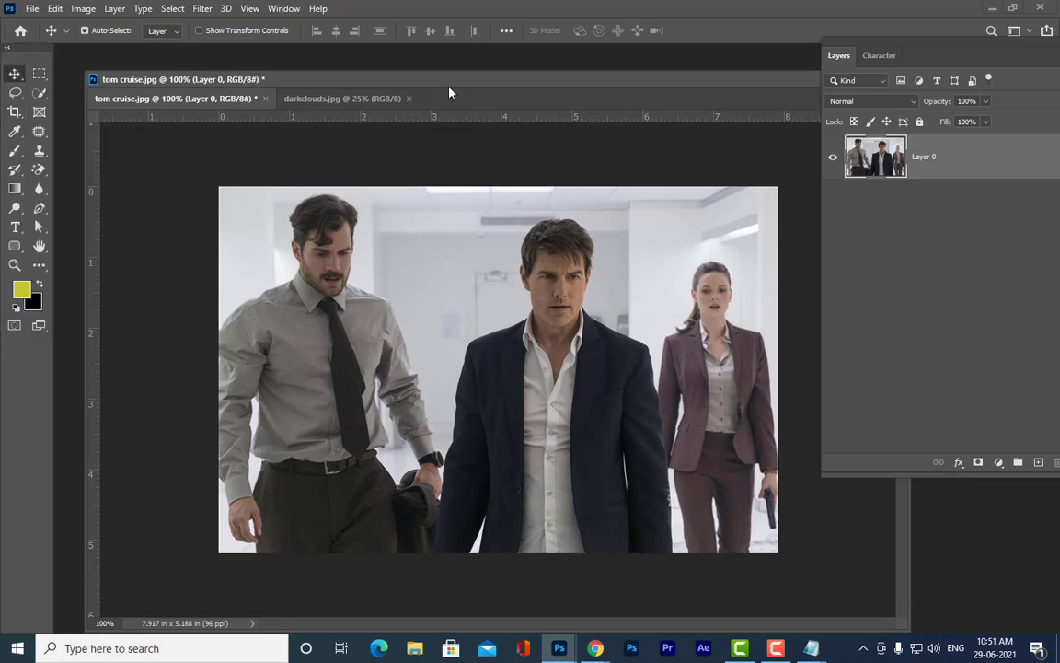
drag(438, 83, 465, 121)
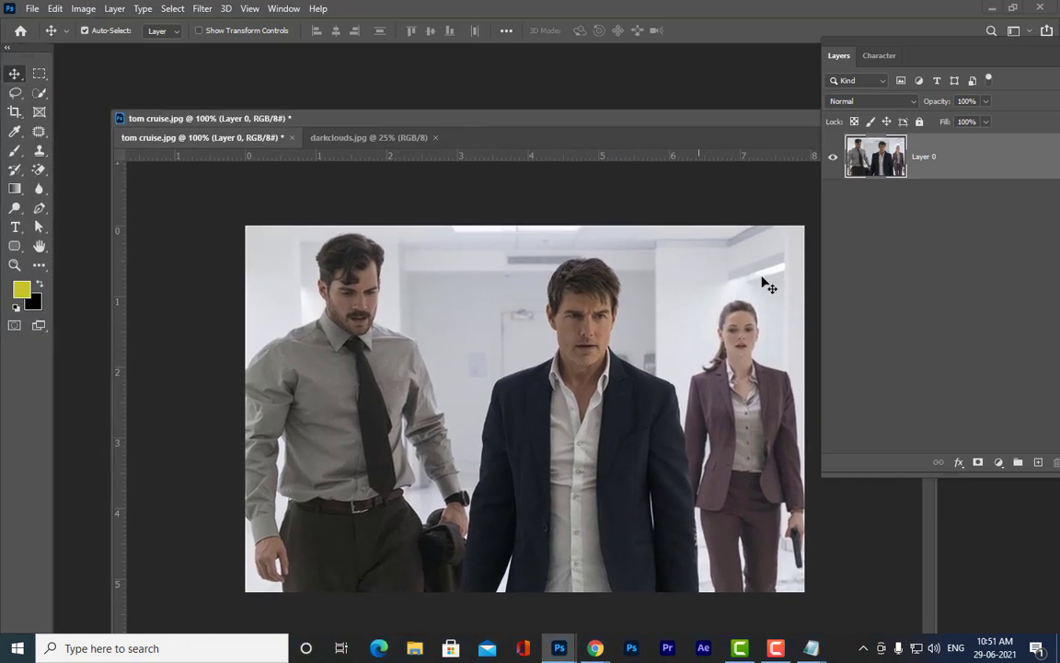
drag(557, 134, 504, 116)
drag(534, 281, 477, 367)
drag(651, 111, 655, 92)
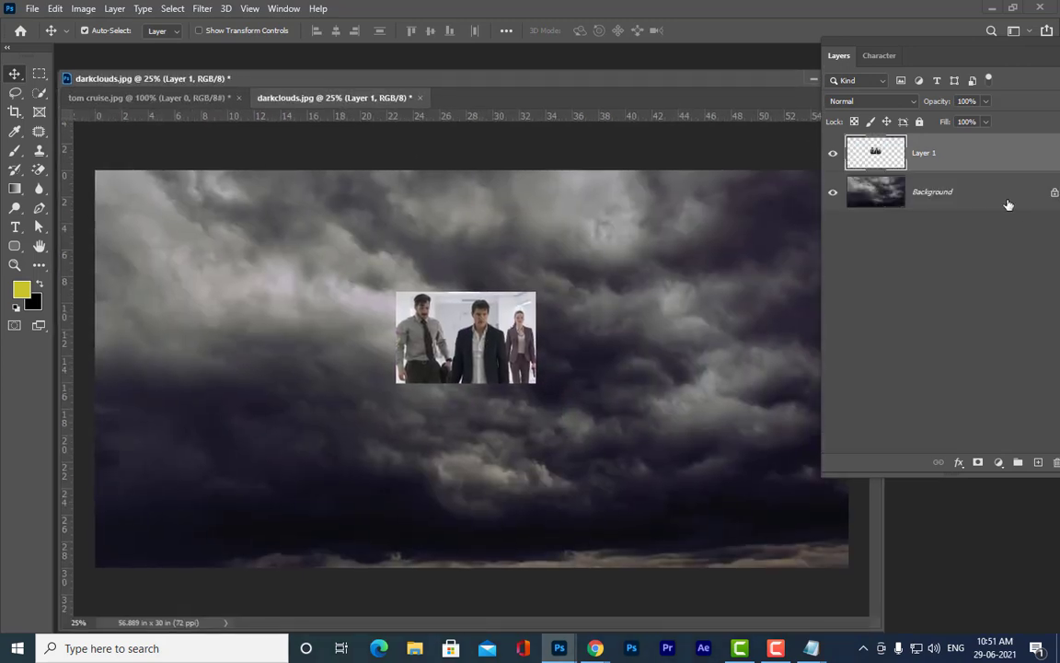
Convert the clouds Background into a regular layer with the default name Layer 0
double_click(1008, 205)
click(677, 102)
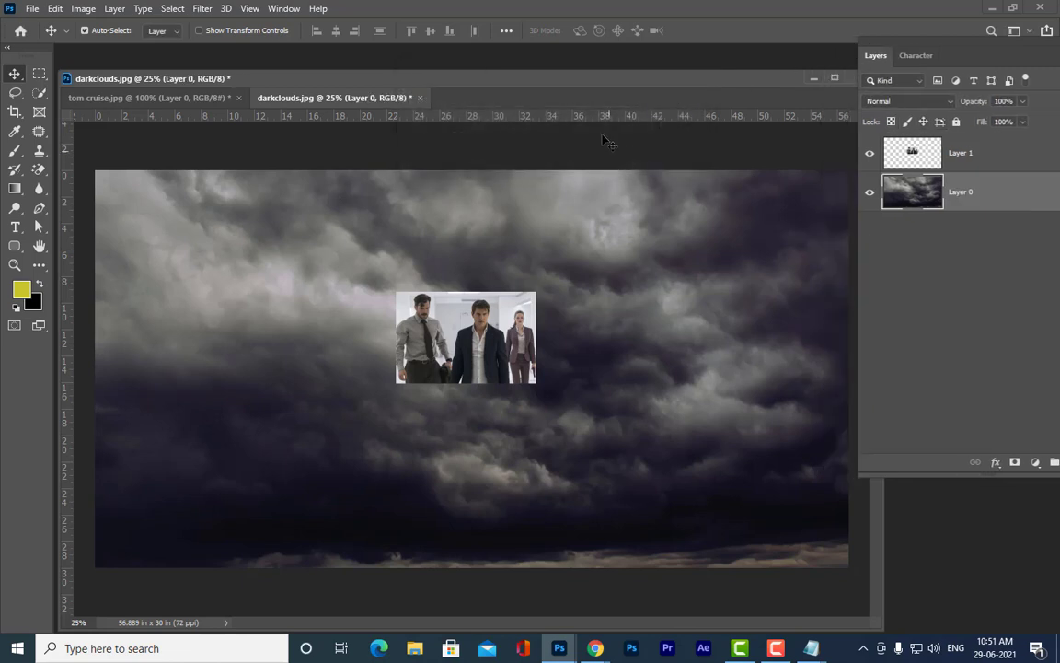
key(ctrl+t)
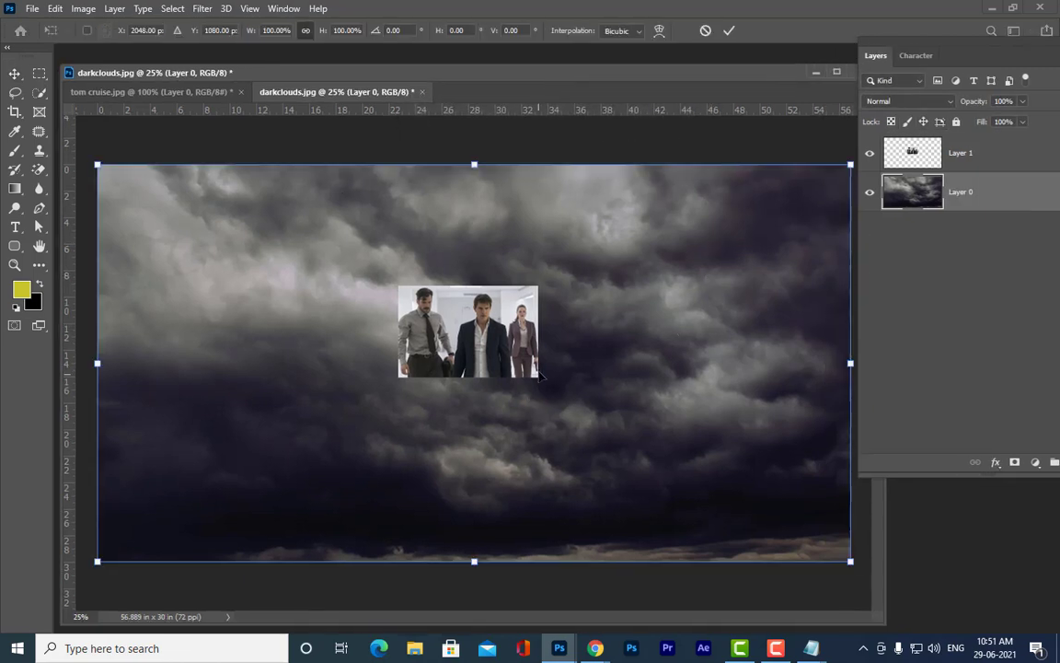
key(Escape)
Scale the three-person photo layer to about 533% and position it flush with the canvas's top edge, covering nearly all of the clouds
click(983, 158)
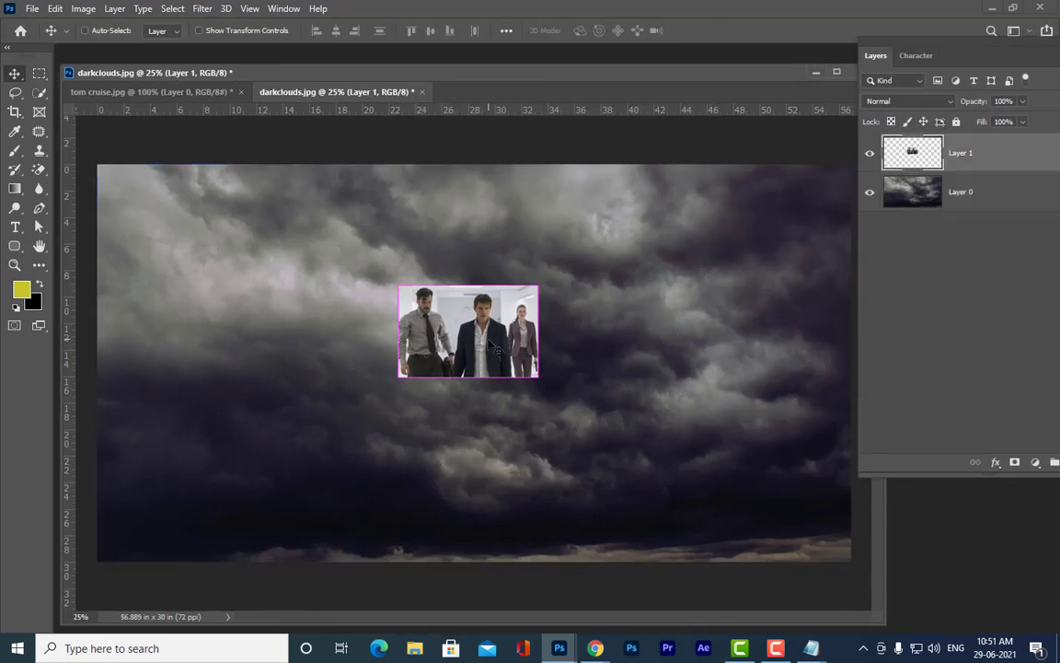
key(ctrl+t)
drag(538, 377, 769, 526)
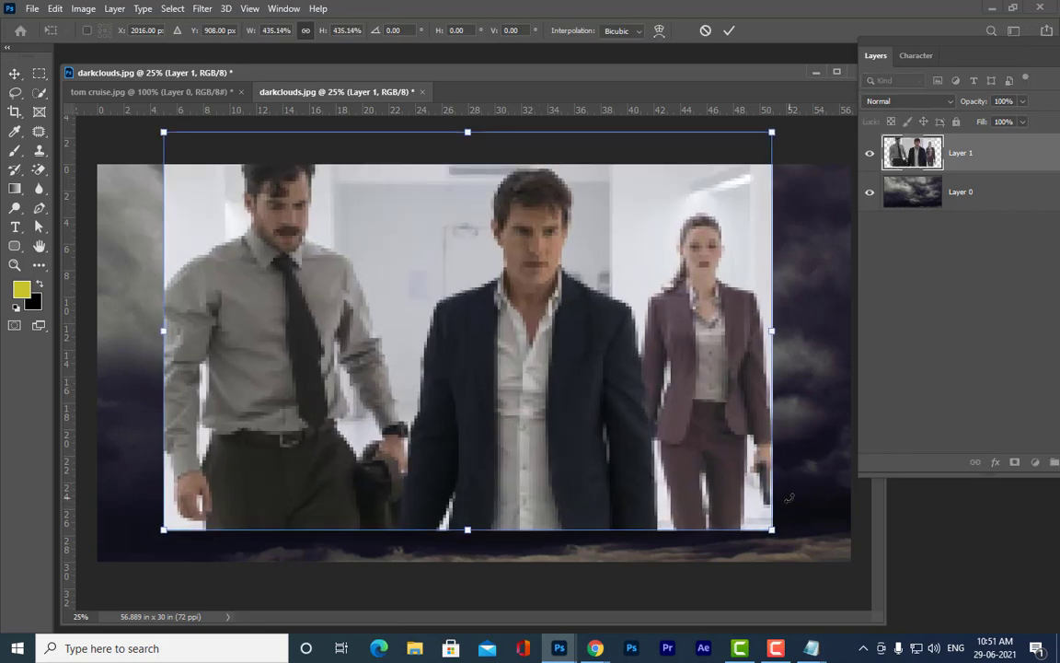
key(ctrl+minus)
mouse_move(548, 333)
mouse_down()
mouse_move(531, 343)
mouse_move(529, 328)
mouse_up()
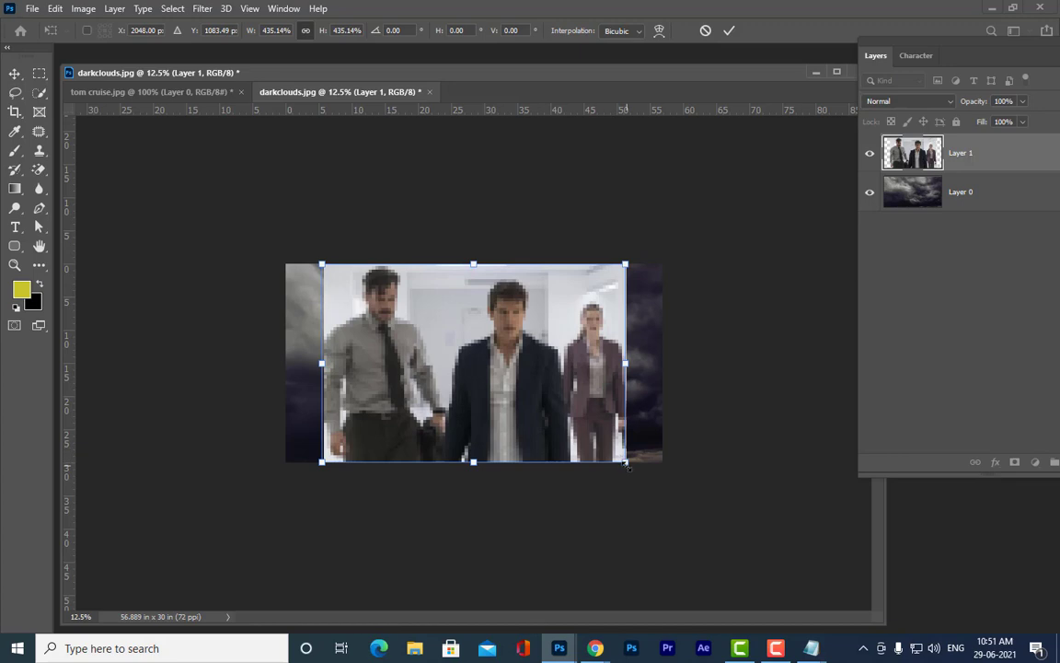
drag(627, 465, 689, 504)
drag(577, 310, 583, 351)
drag(687, 264, 674, 264)
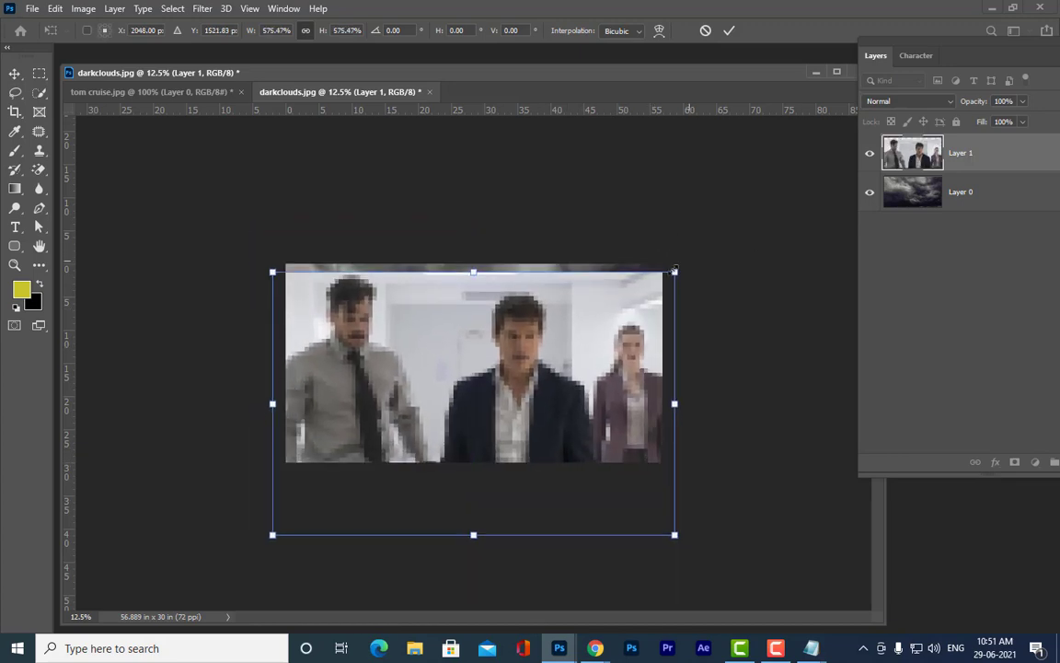
drag(630, 315, 630, 315)
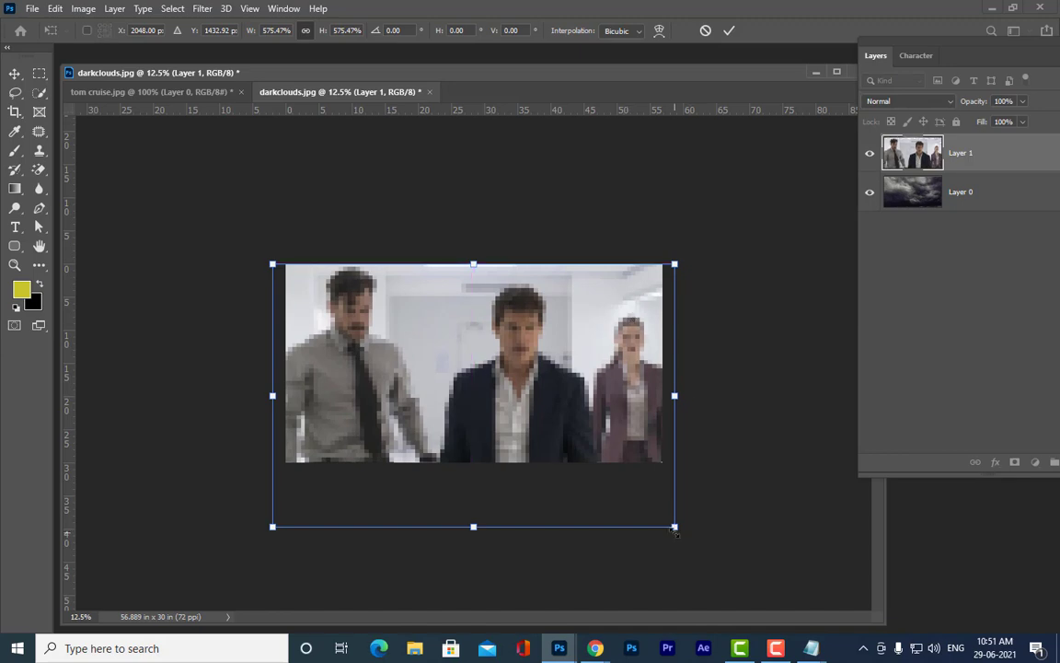
drag(674, 526, 645, 506)
drag(574, 381, 585, 383)
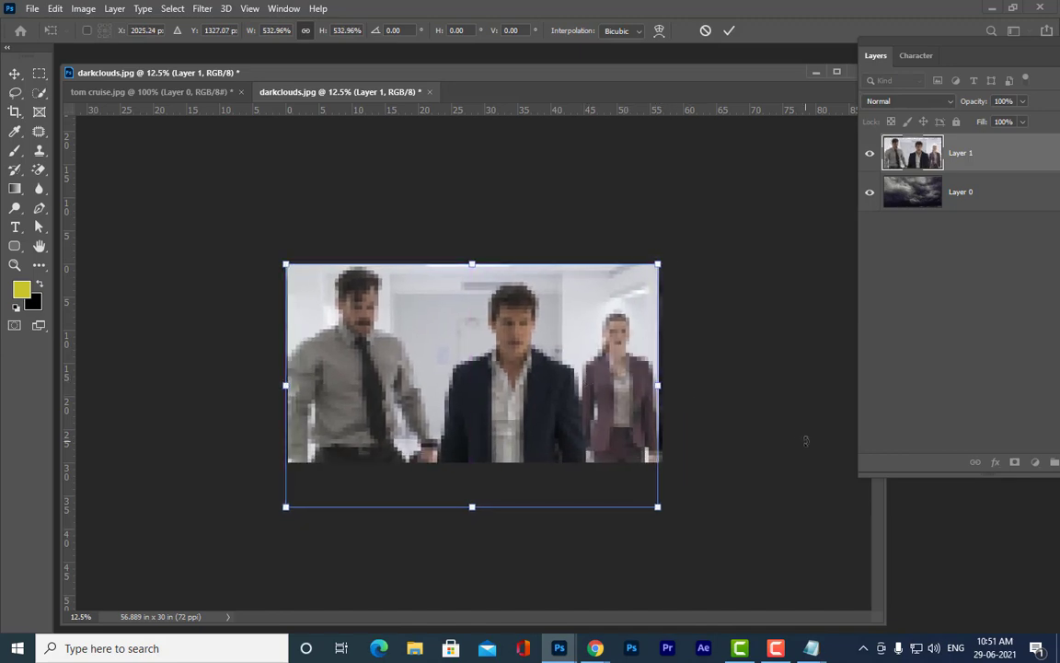
key(Return)
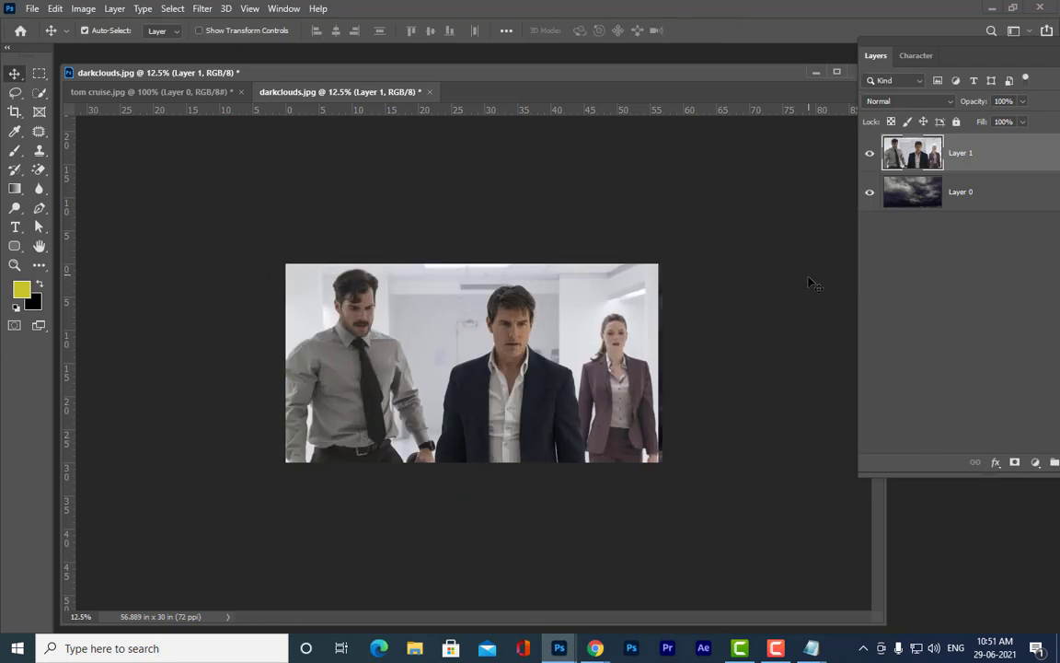
Add a black layer mask to the three-person photo layer so that it is completely hidden
drag(890, 44, 781, 72)
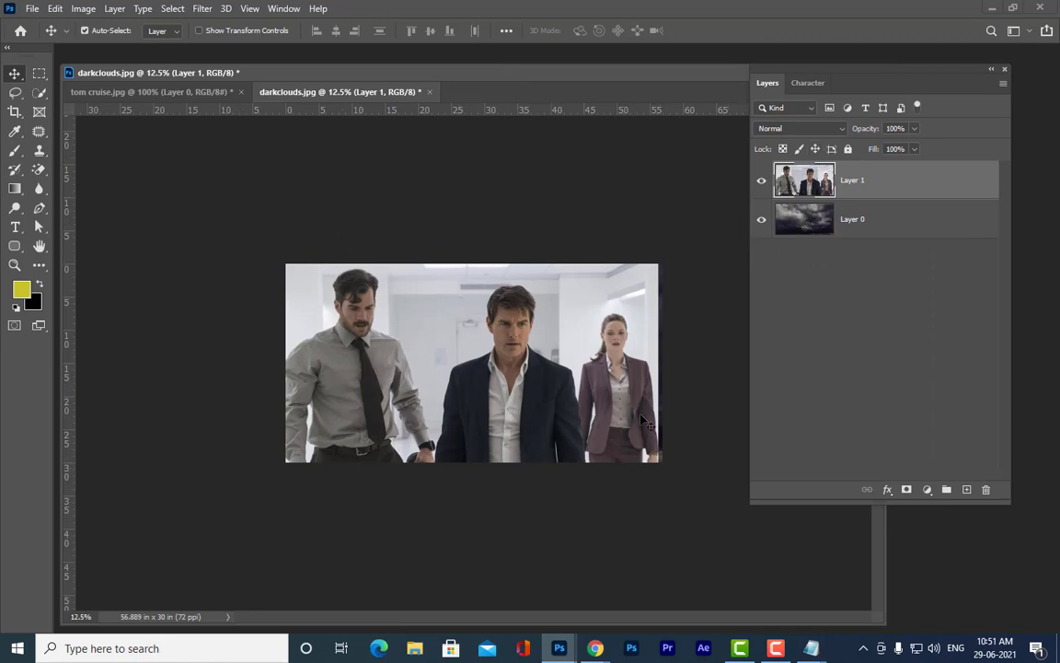
click(761, 181)
drag(749, 60, 736, 61)
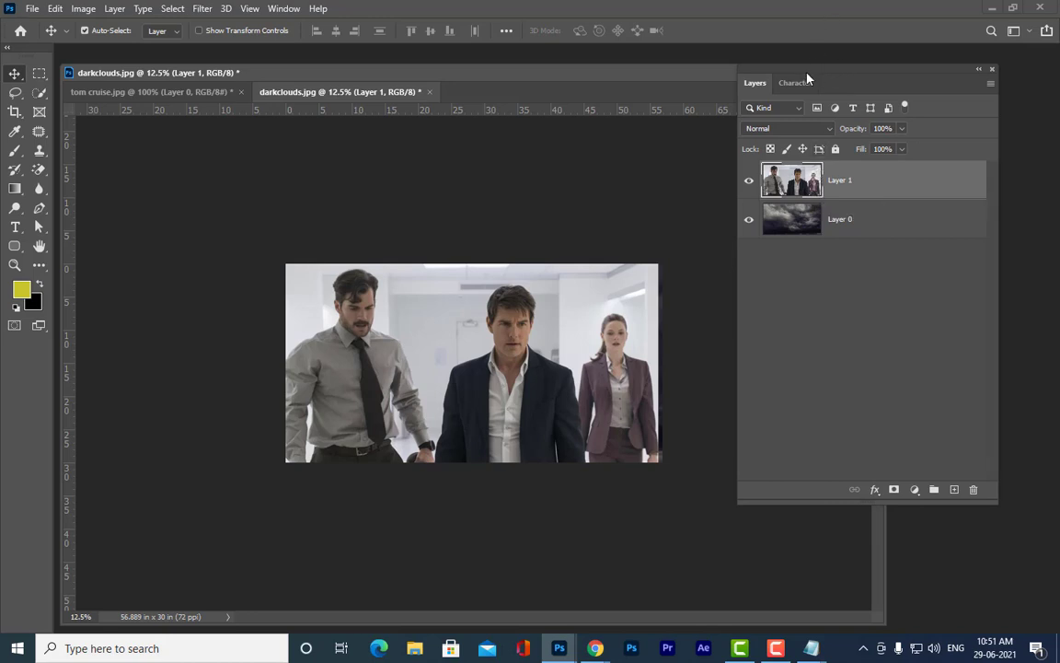
drag(807, 70, 846, 70)
drag(472, 74, 396, 78)
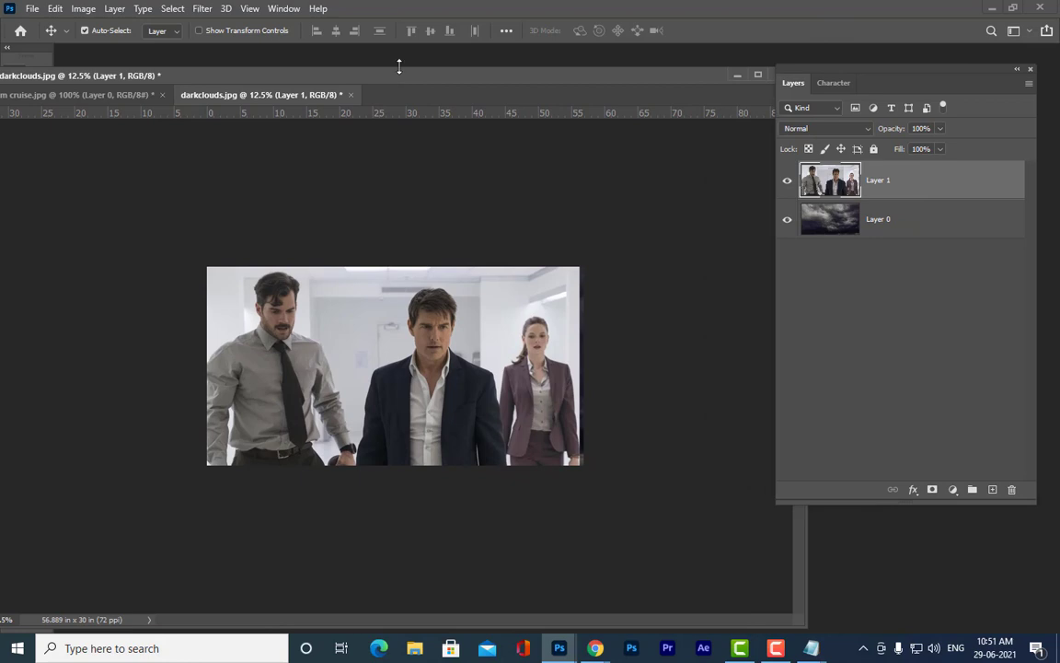
key(ctrl+plus)
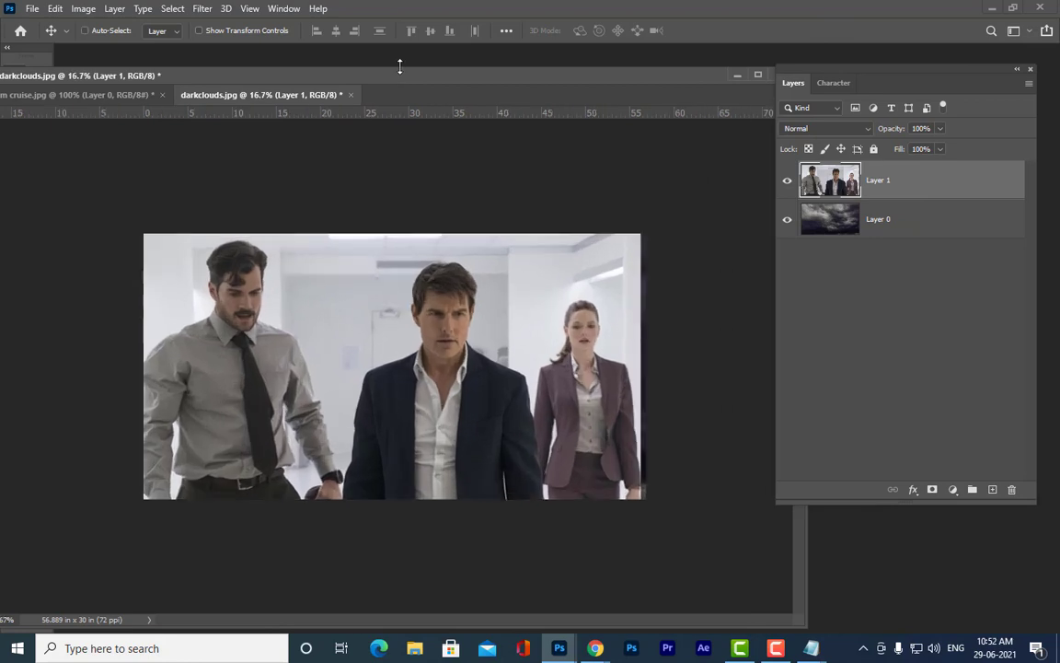
key(ctrl+plus)
key(ctrl+minus)
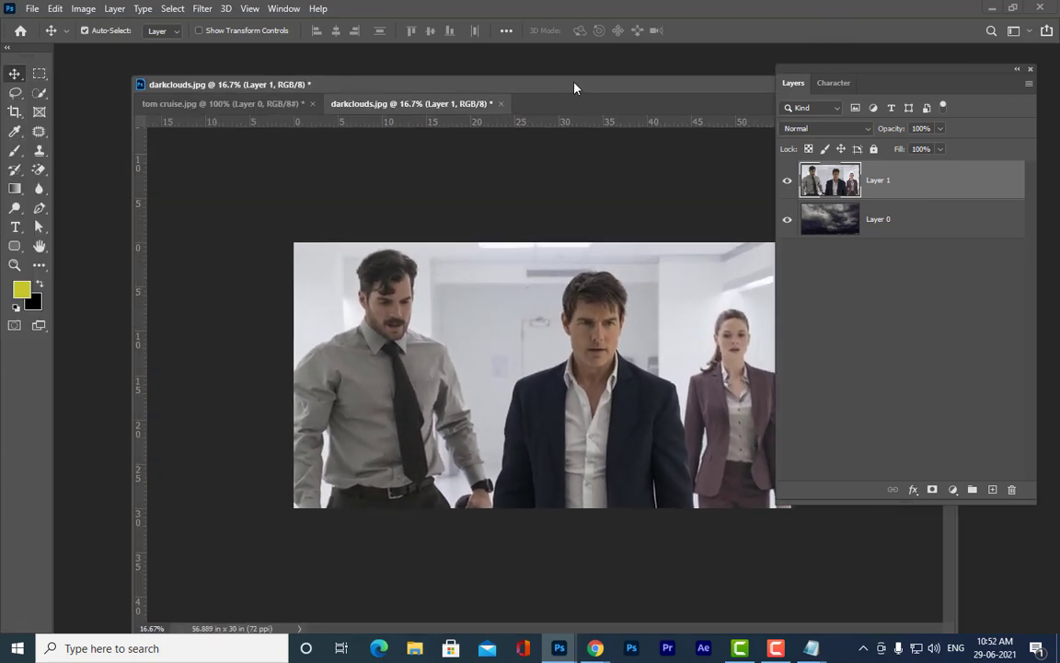
drag(552, 86, 468, 67)
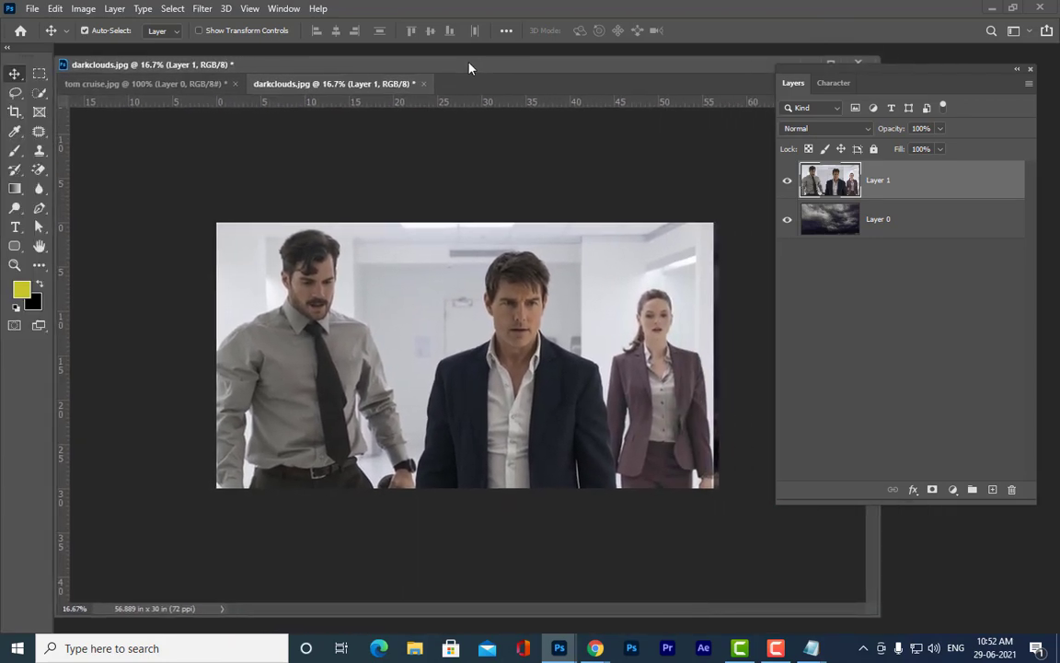
drag(787, 89, 761, 81)
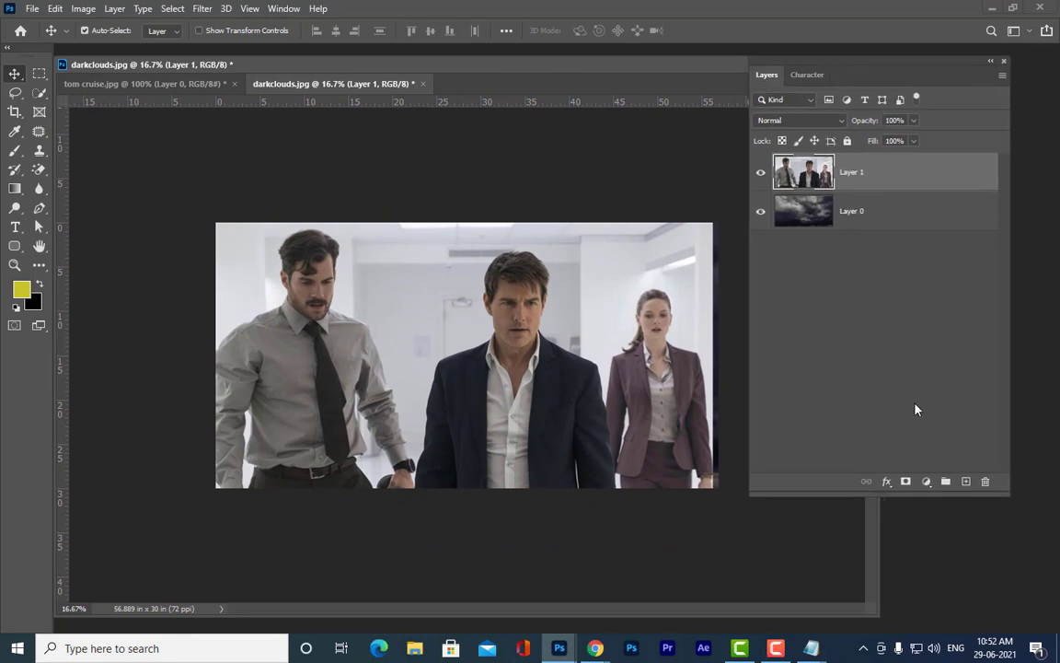
alt+click(905, 482)
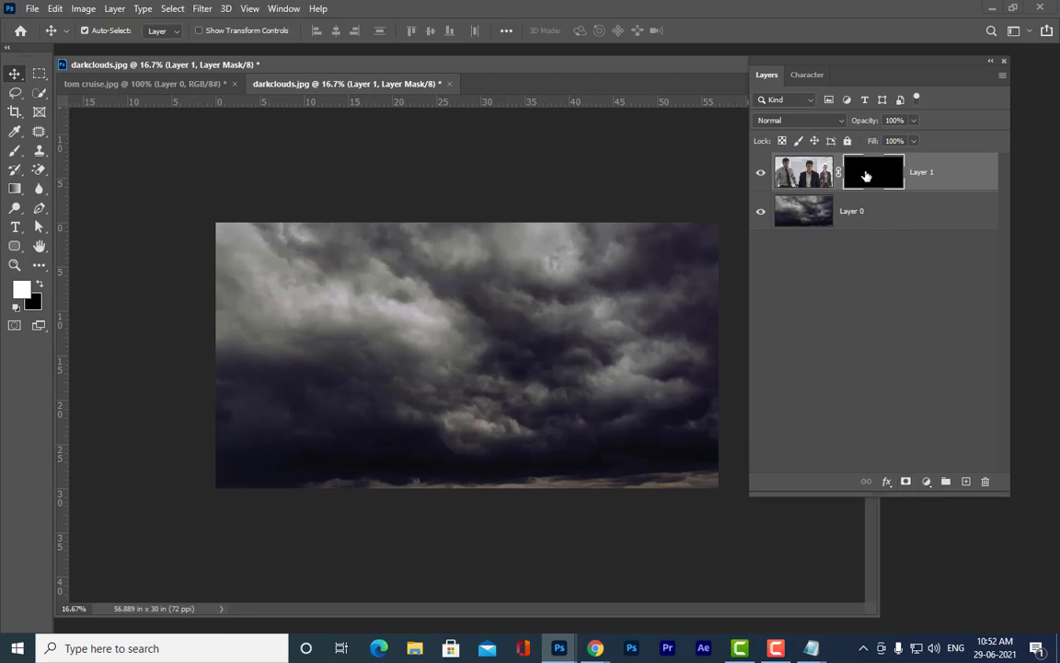
Set up a soft Brush with a size of 700 px and 100% flow for painting on the photo layer's mask
drag(789, 66, 829, 66)
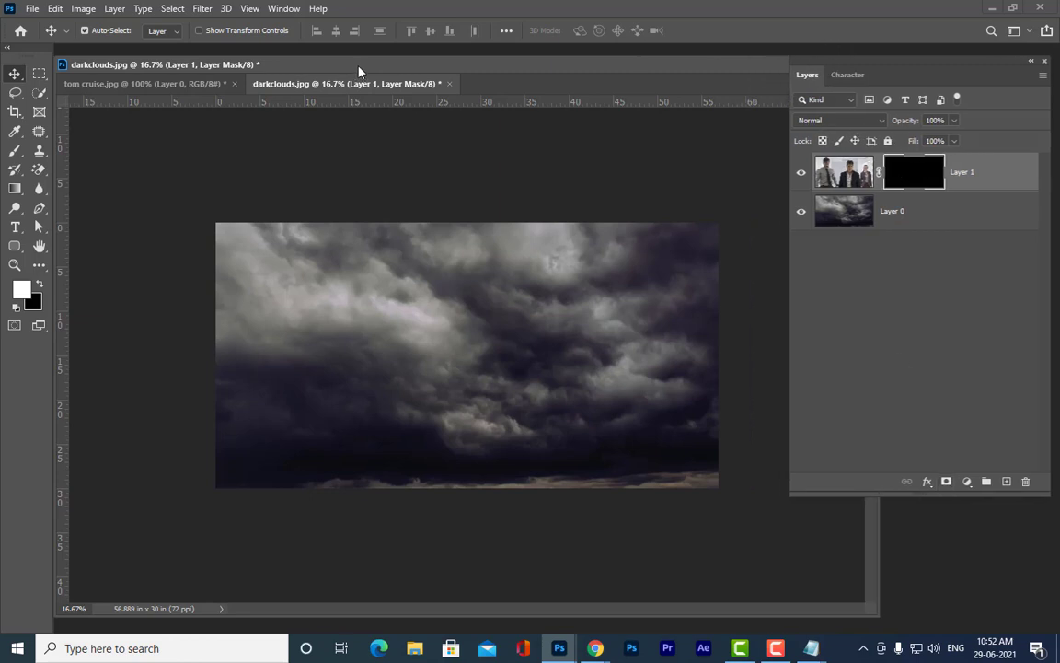
drag(360, 69, 393, 81)
drag(11, 152, 85, 149)
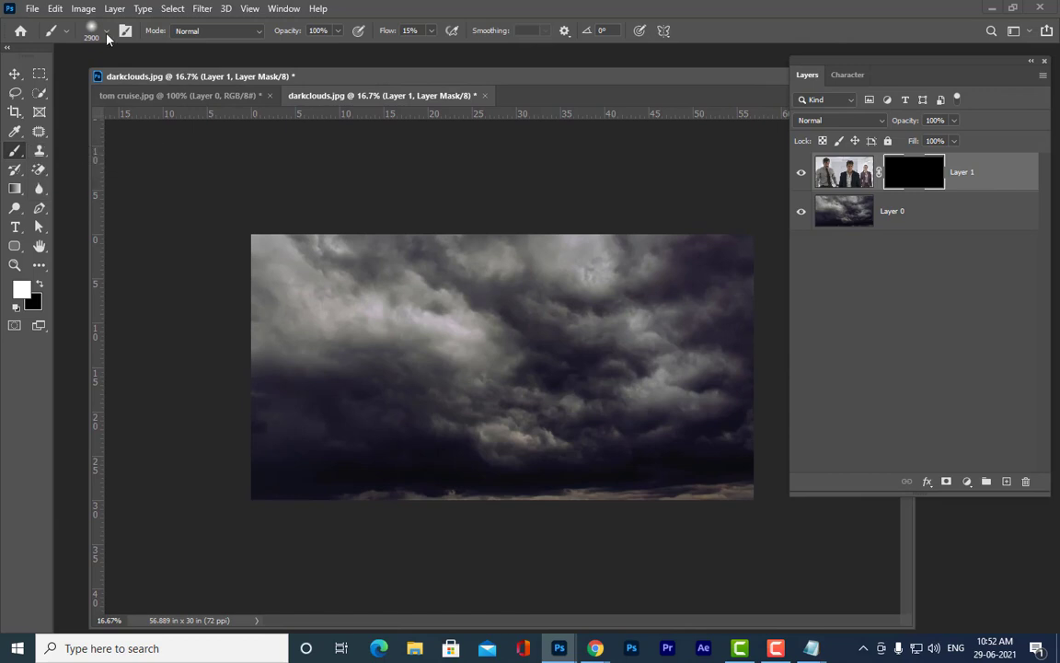
click(101, 33)
click(545, 64)
drag(546, 70, 560, 79)
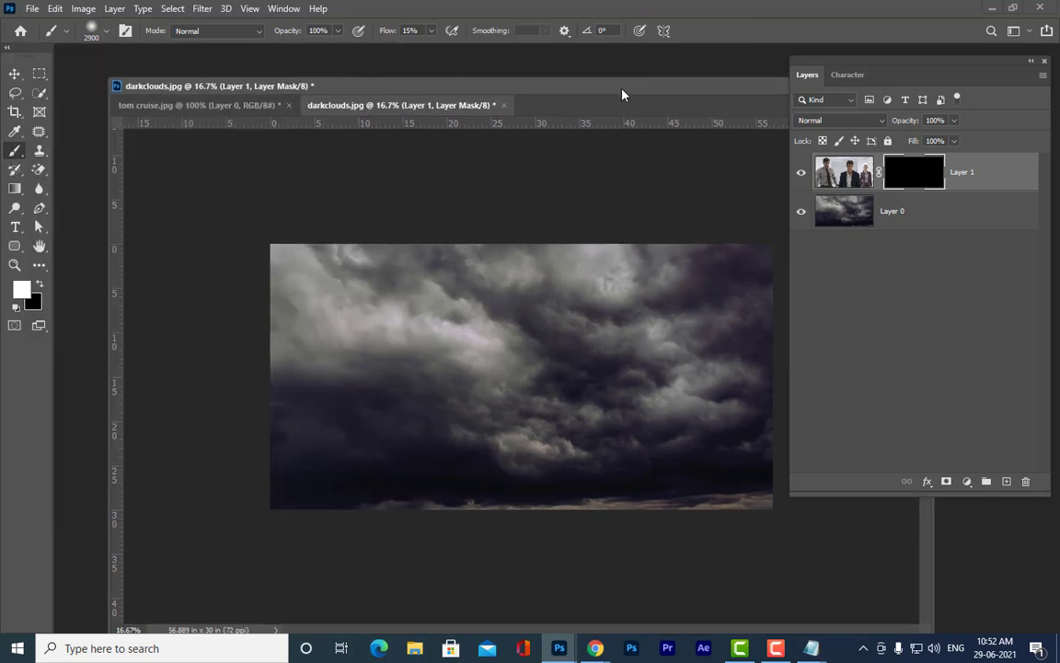
key(bracketleft)
key(bracketleft)
key(bracketleft)
key(bracketleft)
key(bracketleft)
key(bracketleft)
key(bracketleft)
key(bracketleft)
key(bracketleft)
key(bracketleft)
key(bracketleft)
key(bracketleft)
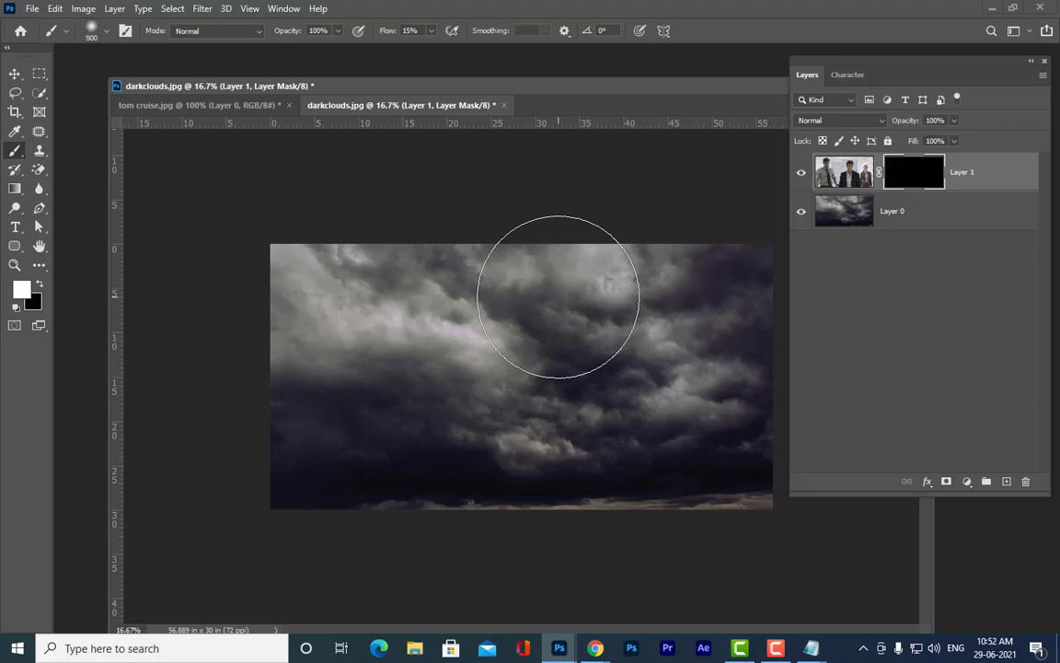
key(bracketleft)
key(bracketleft)
key(bracketleft)
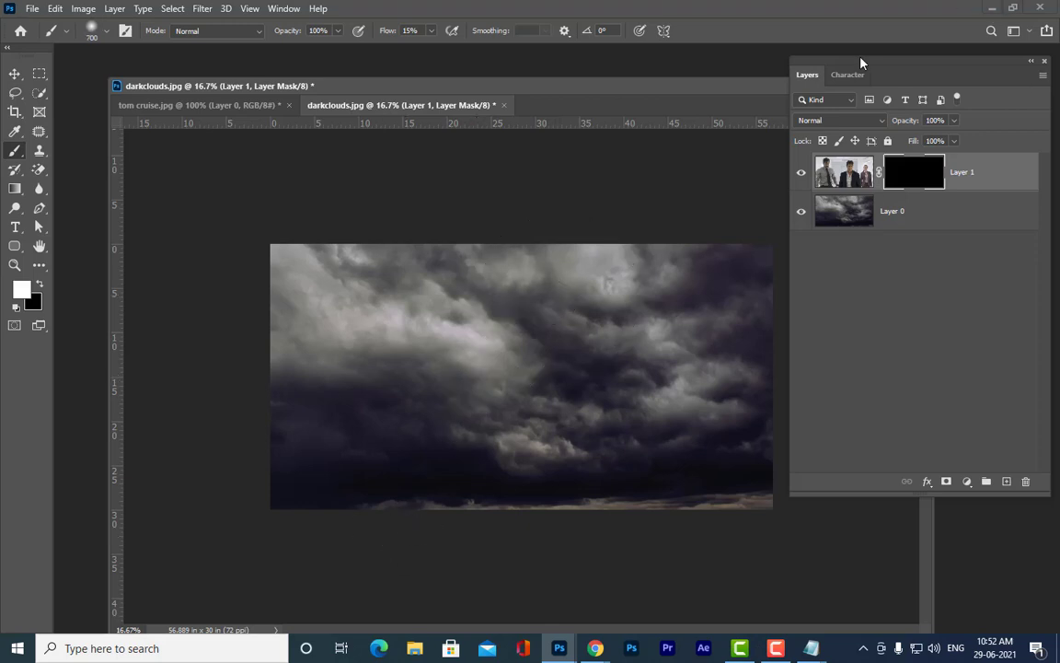
drag(863, 64, 865, 78)
key(bracketleft)
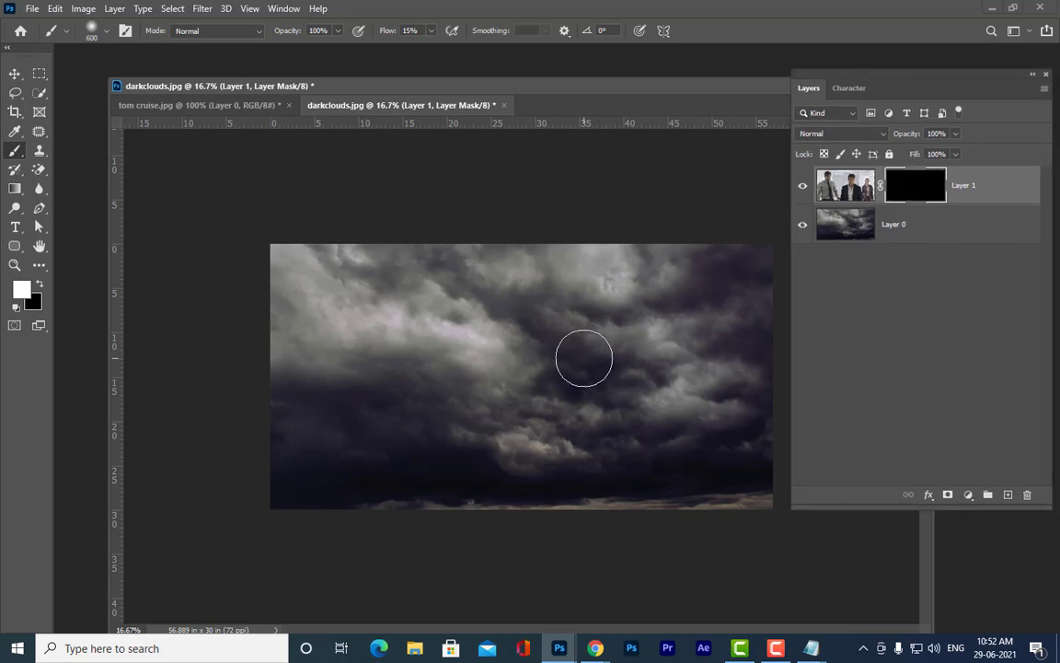
key(bracketleft)
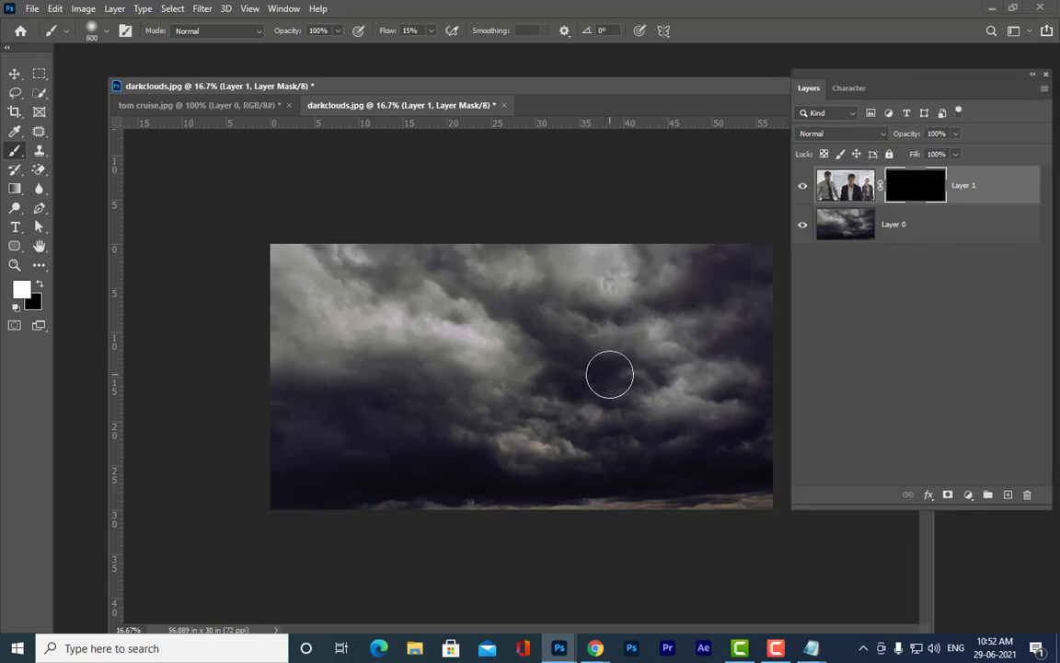
key(bracketright)
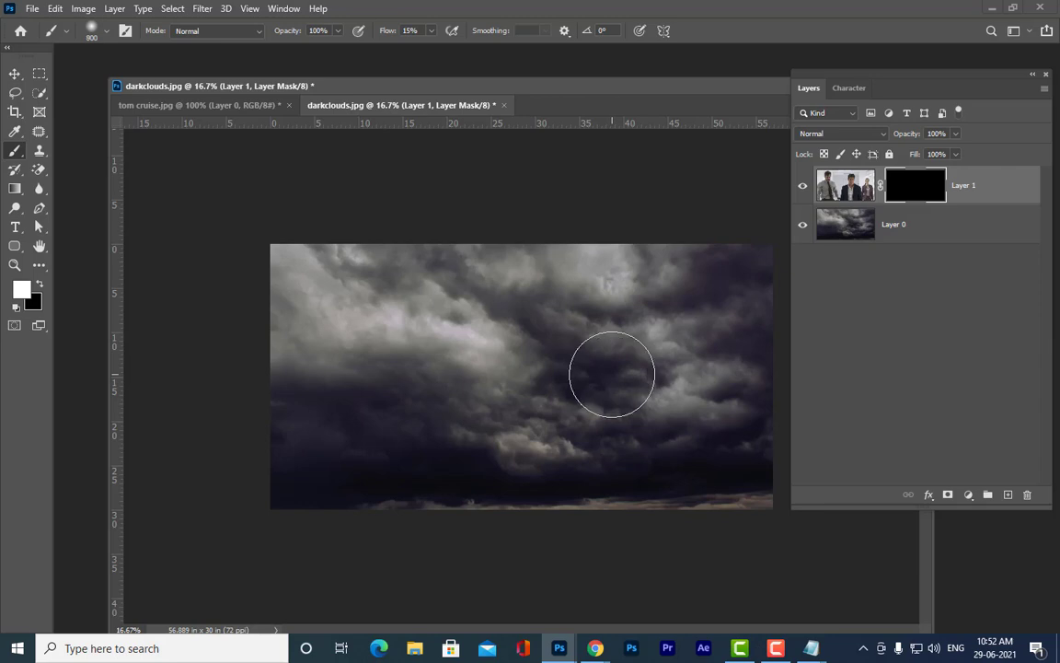
drag(509, 86, 484, 85)
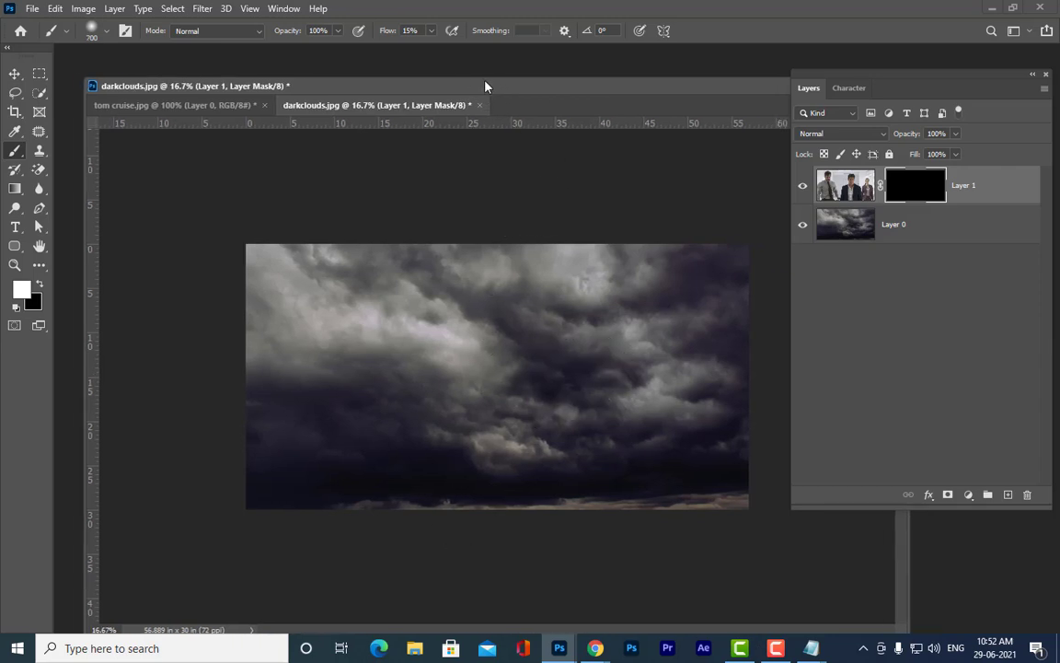
click(430, 31)
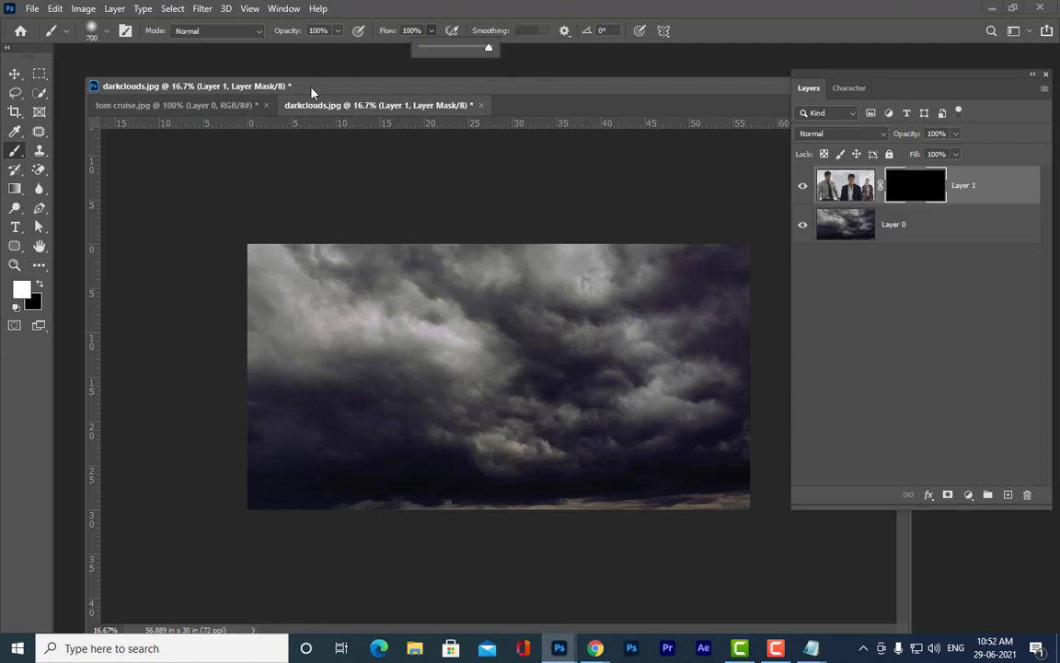
drag(308, 87, 312, 88)
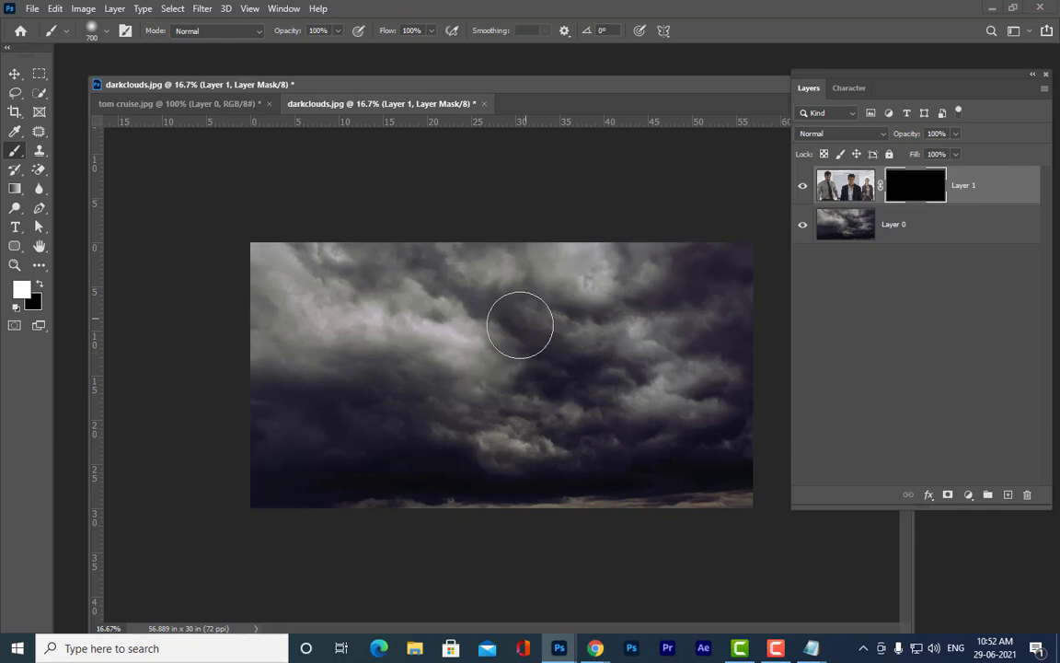
Paint white on the layer mask over each of the three people to reveal their heads and upper bodies through the clouds
mouse_move(518, 322)
mouse_down()
mouse_move(537, 331)
mouse_move(510, 302)
mouse_move(506, 310)
mouse_move(555, 361)
mouse_move(549, 403)
mouse_move(559, 402)
mouse_move(552, 368)
mouse_up()
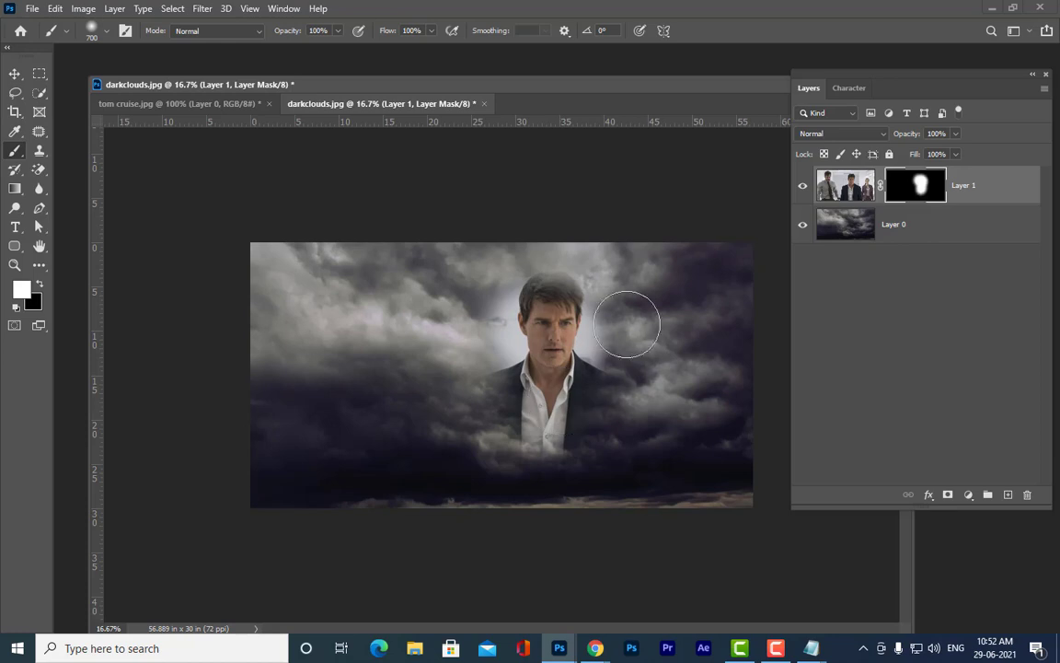
mouse_move(384, 310)
mouse_down()
mouse_move(369, 308)
mouse_move(350, 339)
mouse_move(345, 325)
mouse_move(336, 378)
mouse_move(348, 378)
mouse_up()
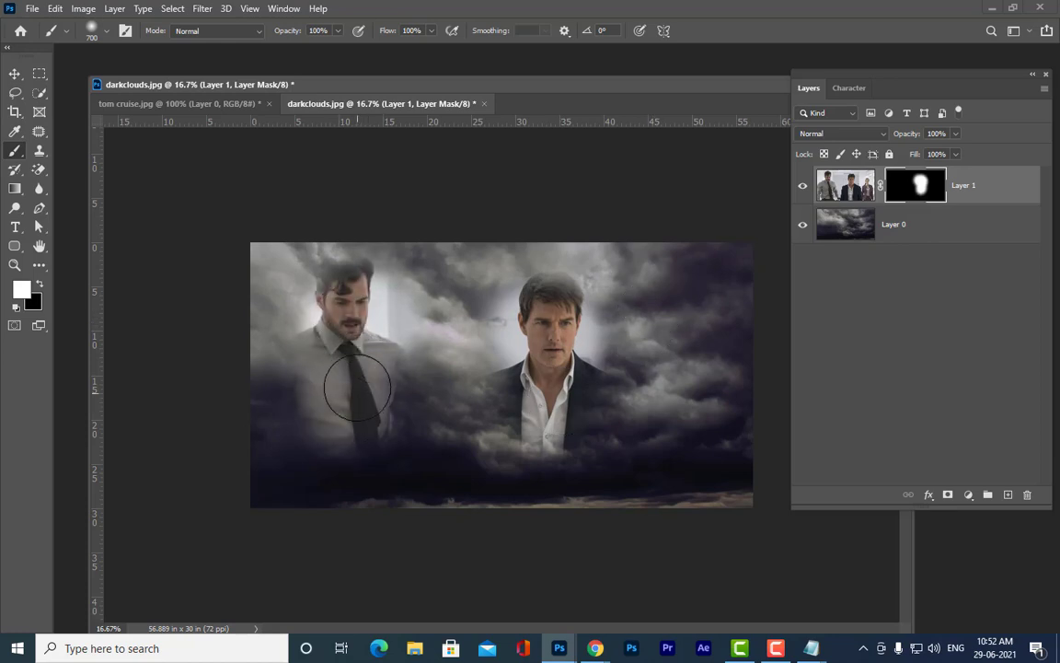
mouse_move(689, 316)
mouse_down()
mouse_move(683, 308)
mouse_move(687, 373)
mouse_move(696, 368)
mouse_up()
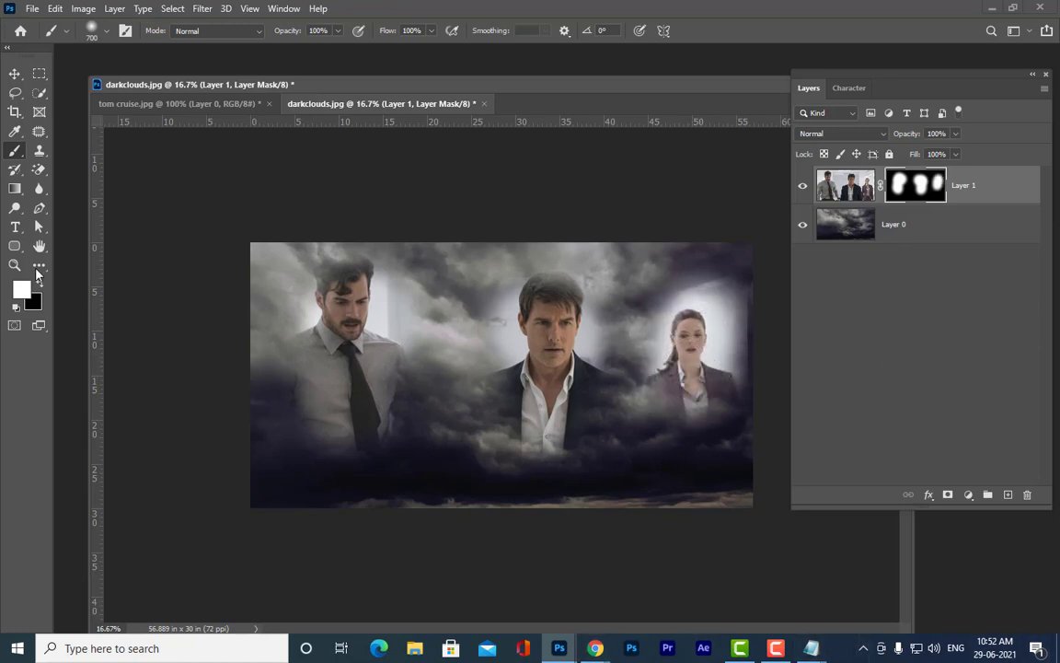
Paint black on the mask around the man with the tie, shrinking the brush to 250 px, to hide his bright photo background
click(39, 284)
mouse_move(431, 260)
mouse_down()
mouse_move(413, 287)
mouse_move(452, 279)
mouse_move(415, 280)
mouse_move(397, 306)
mouse_up()
key(bracketleft)
key(bracketleft)
key(bracketleft)
key(bracketleft)
key(bracketleft)
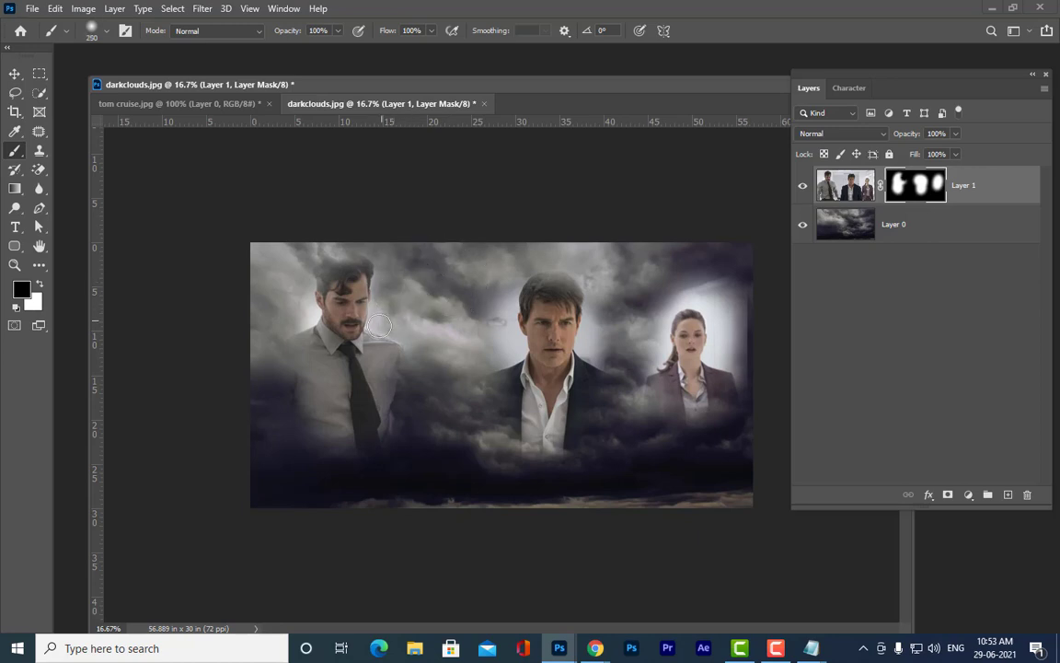
mouse_move(238, 244)
mouse_down()
mouse_move(281, 275)
mouse_move(310, 310)
mouse_move(301, 319)
mouse_move(315, 307)
mouse_move(271, 285)
mouse_up()
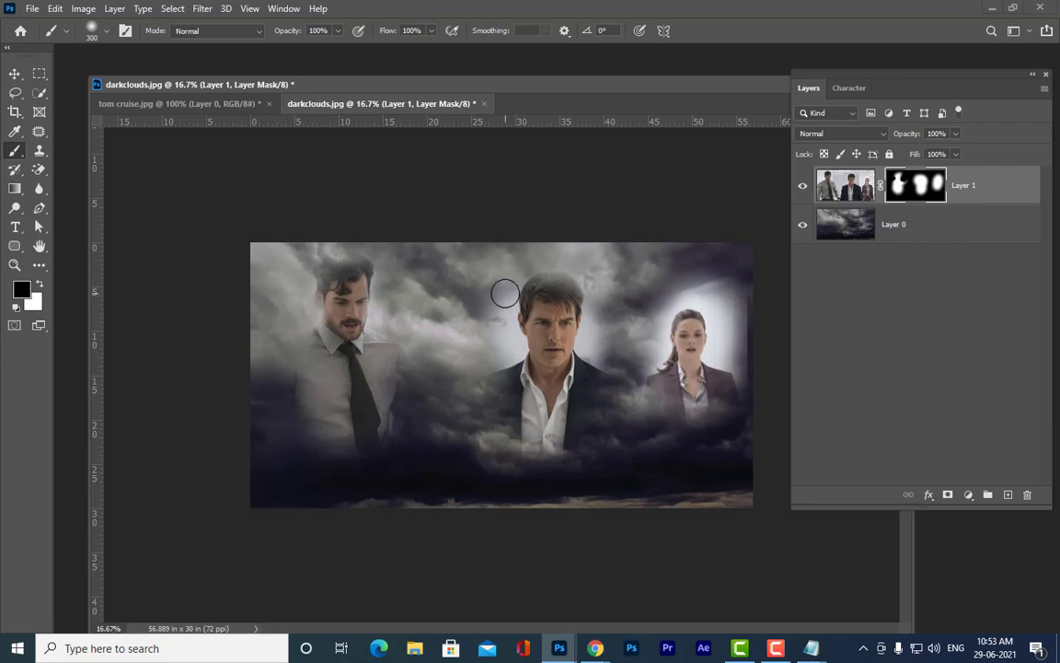
Paint black on the mask around the middle man and the woman to blend their bright surroundings into the clouds
key(bracketright)
key(bracketright)
mouse_move(497, 282)
mouse_down()
mouse_move(495, 322)
mouse_move(513, 351)
mouse_move(492, 362)
mouse_move(499, 302)
mouse_move(522, 257)
mouse_move(635, 231)
mouse_move(661, 273)
mouse_move(645, 349)
mouse_move(644, 286)
mouse_move(679, 265)
mouse_move(680, 279)
mouse_move(747, 279)
mouse_move(686, 280)
mouse_move(732, 299)
mouse_move(744, 332)
mouse_move(718, 265)
mouse_move(680, 264)
mouse_move(674, 271)
mouse_move(715, 269)
mouse_move(770, 312)
mouse_move(742, 355)
mouse_move(714, 352)
mouse_move(744, 370)
mouse_move(745, 390)
mouse_move(720, 283)
mouse_move(646, 260)
mouse_move(595, 351)
mouse_move(596, 322)
mouse_move(589, 345)
mouse_move(625, 341)
mouse_move(714, 272)
mouse_up()
key(bracketright)
key(bracketright)
key(bracketleft)
key(bracketleft)
key(bracketleft)
key(bracketleft)
key(bracketright)
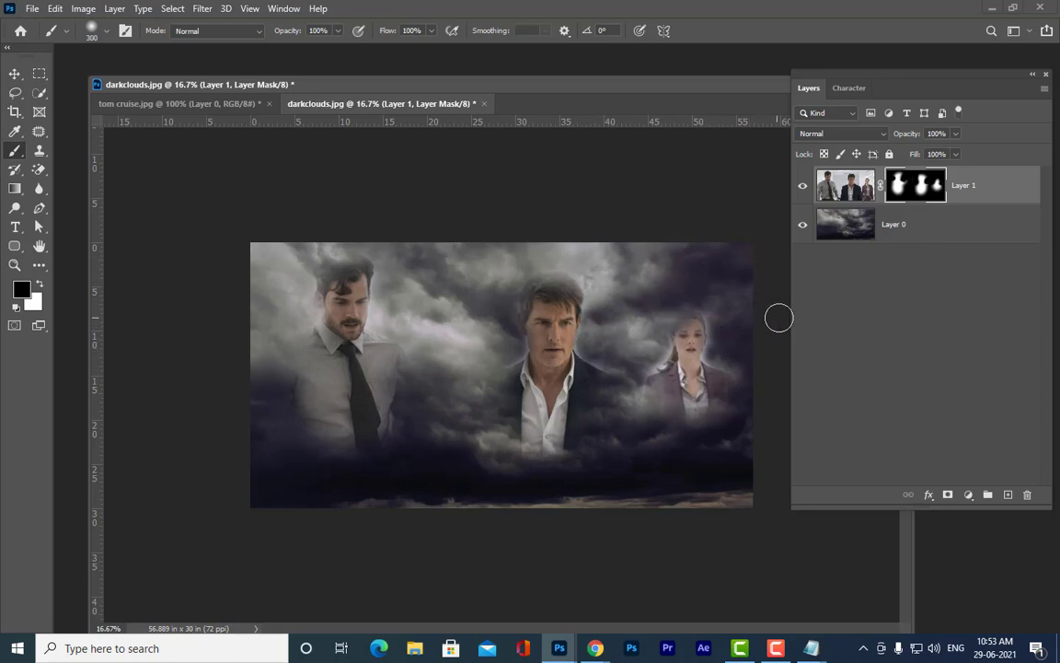
Paint white on the mask over the woman's head with a 300 px brush to bring back her face and hair
click(38, 284)
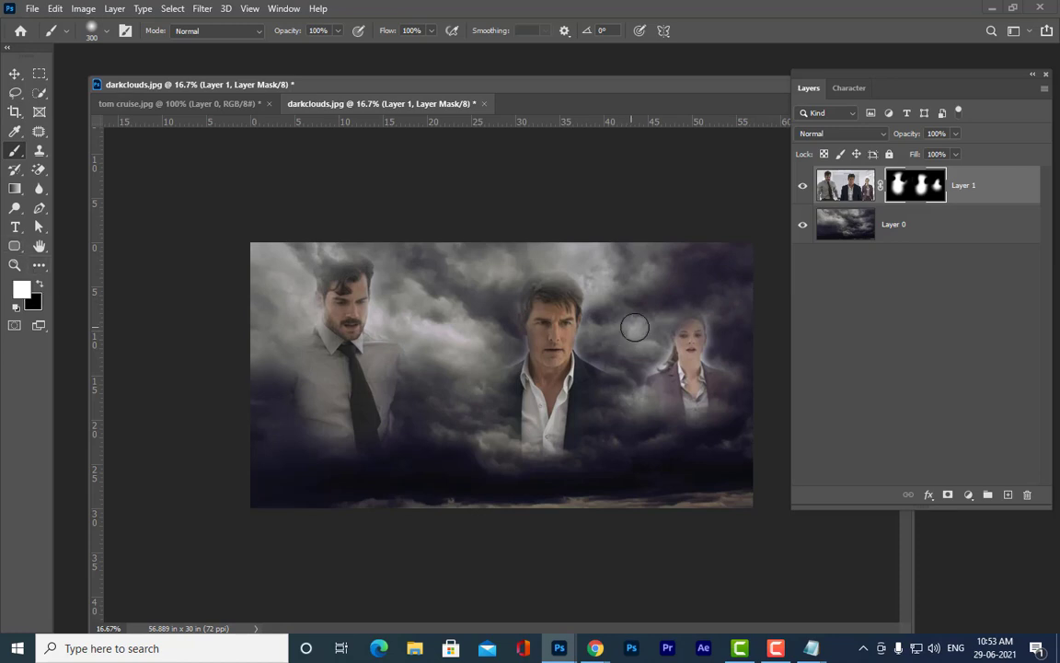
click(691, 327)
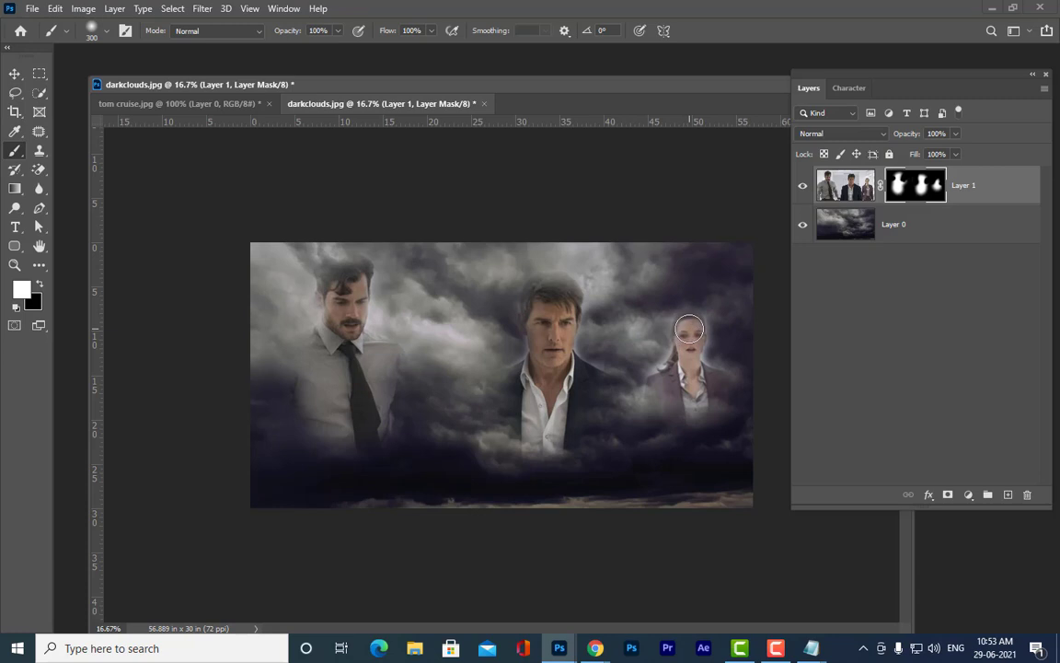
drag(689, 329, 776, 428)
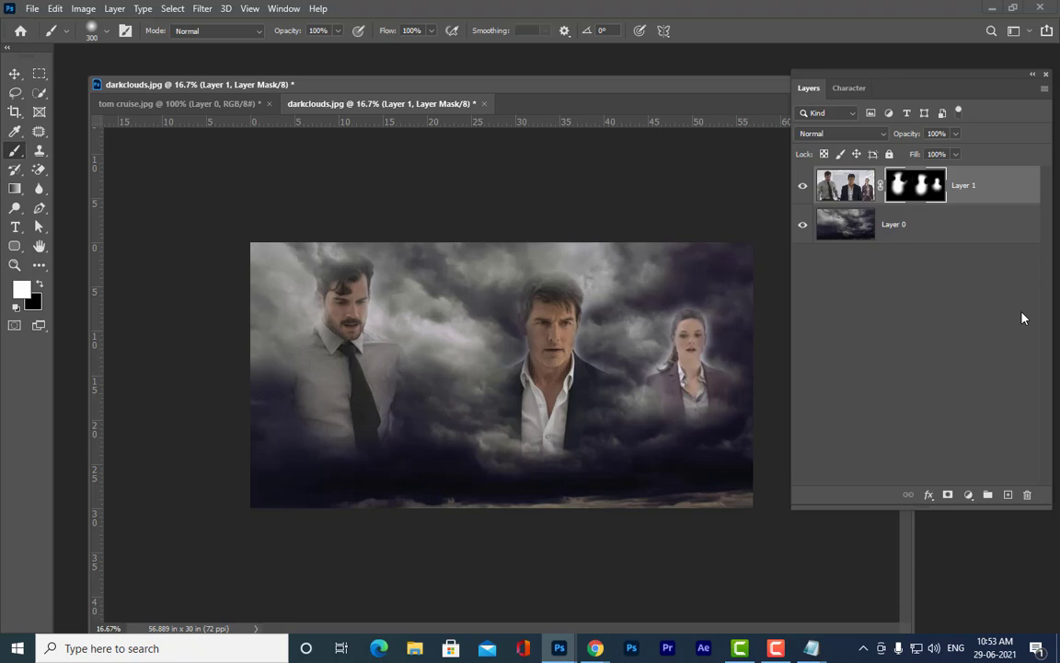
Move the masked three-person layer slightly left and down over the clouds
click(10, 69)
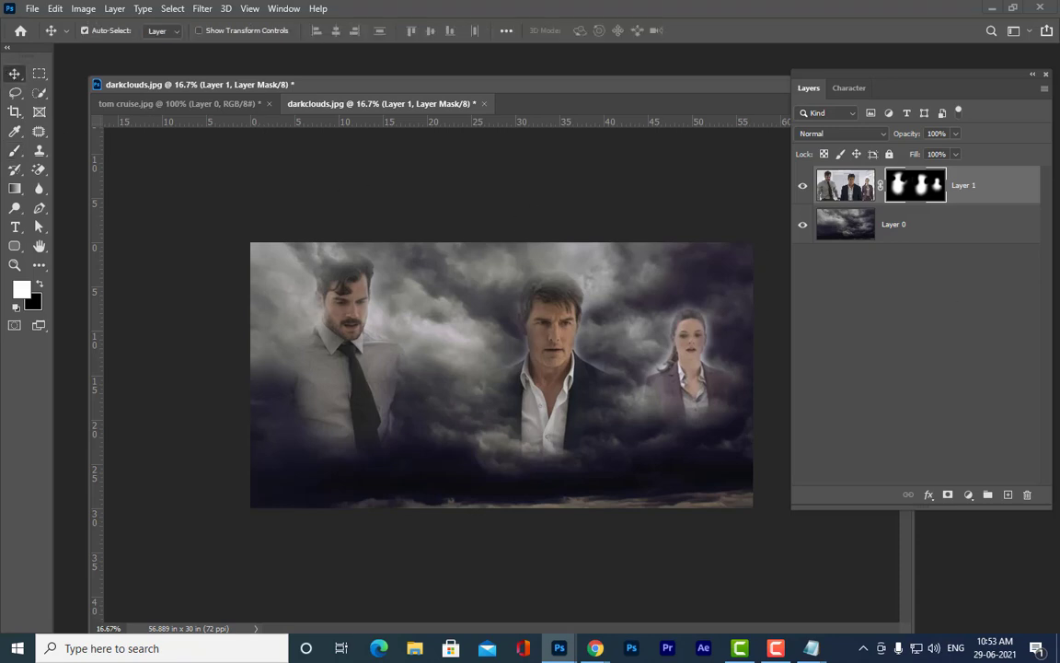
drag(553, 385, 546, 388)
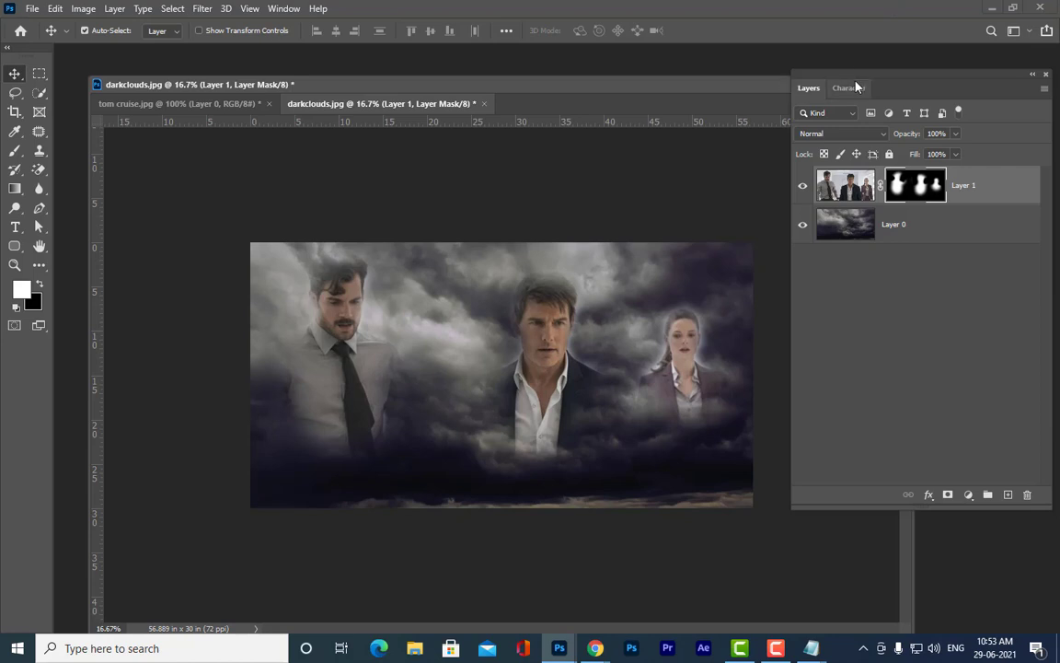
drag(865, 84, 872, 95)
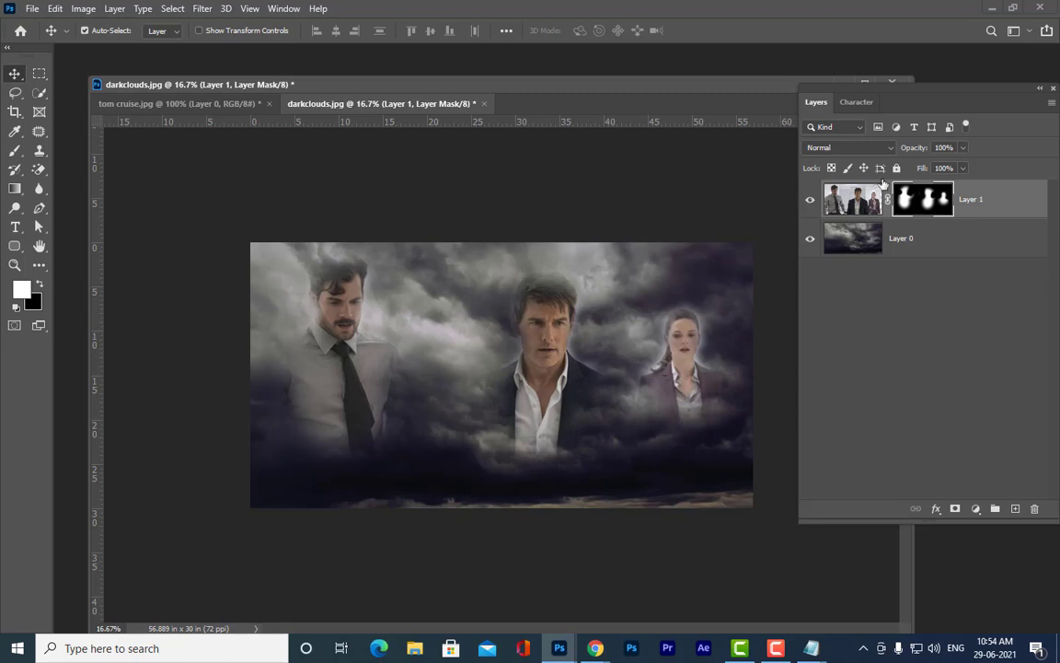
drag(558, 87, 523, 76)
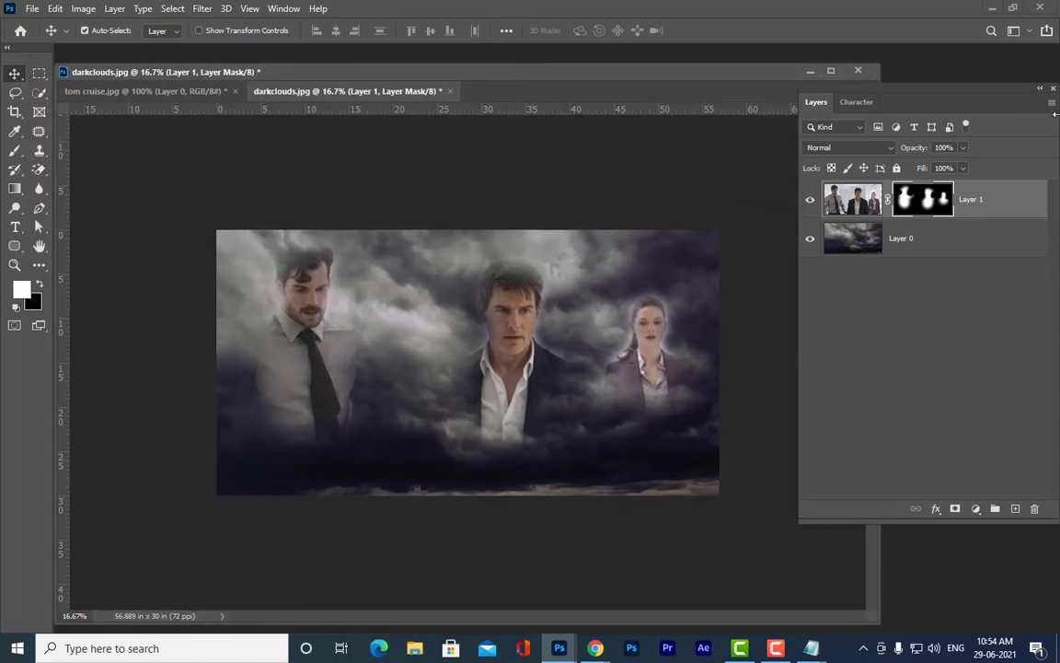
Stamp all visible layers into a new merged layer above the three-person layer, keeping the originals
click(853, 198)
drag(861, 89, 765, 110)
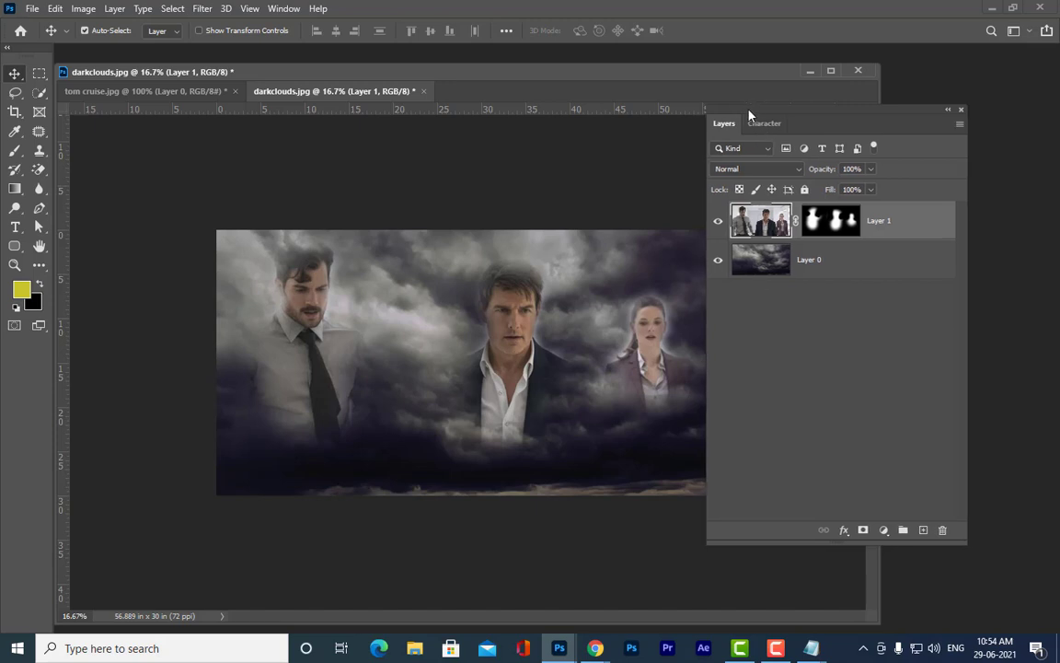
drag(749, 111, 760, 112)
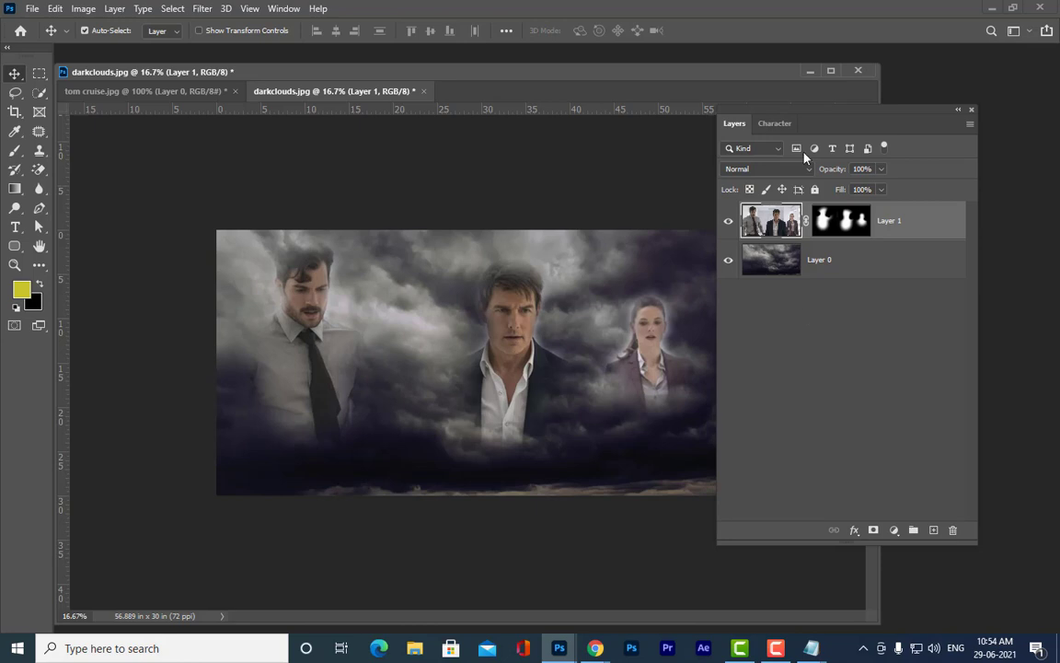
drag(799, 111, 829, 121)
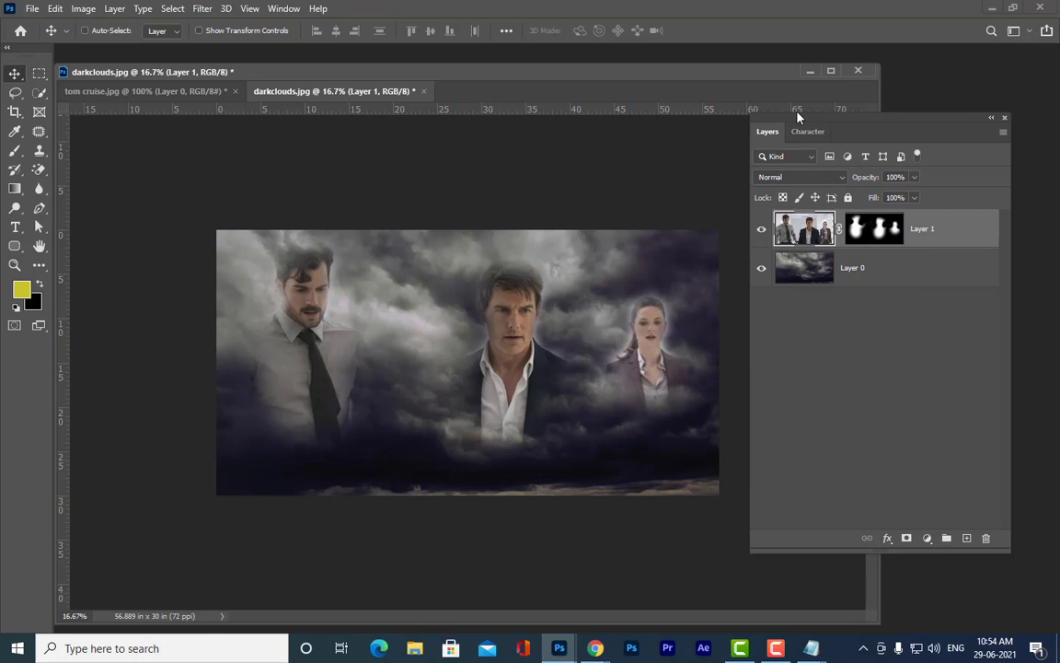
key(ctrl+shift+alt+e)
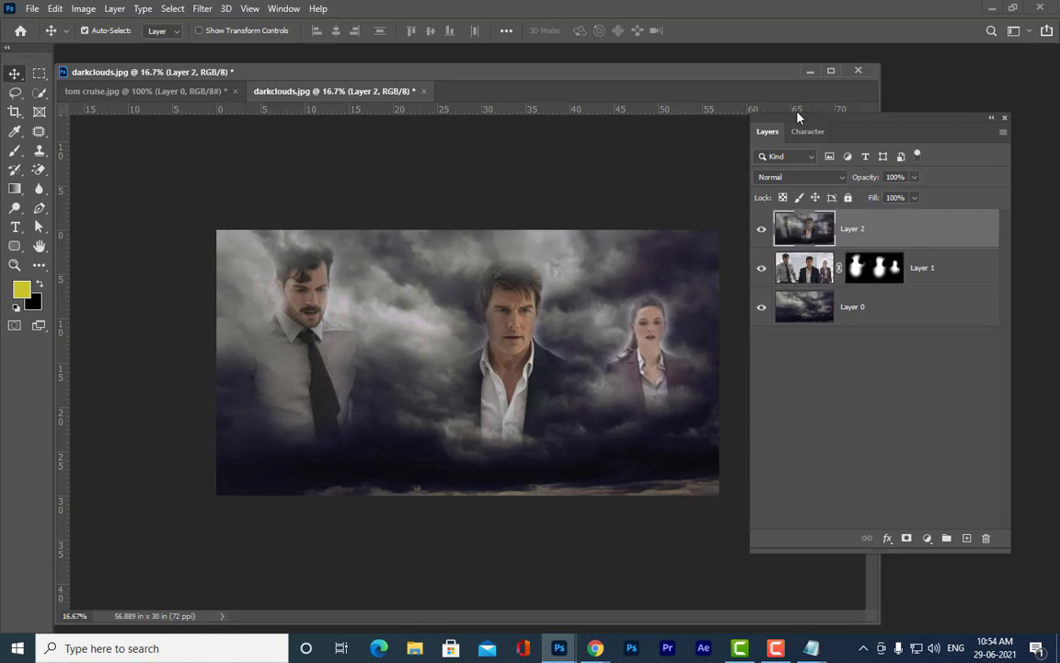
Undo the desaturation of the merged layer and add a Hue/Saturation adjustment layer above it
drag(783, 124, 795, 71)
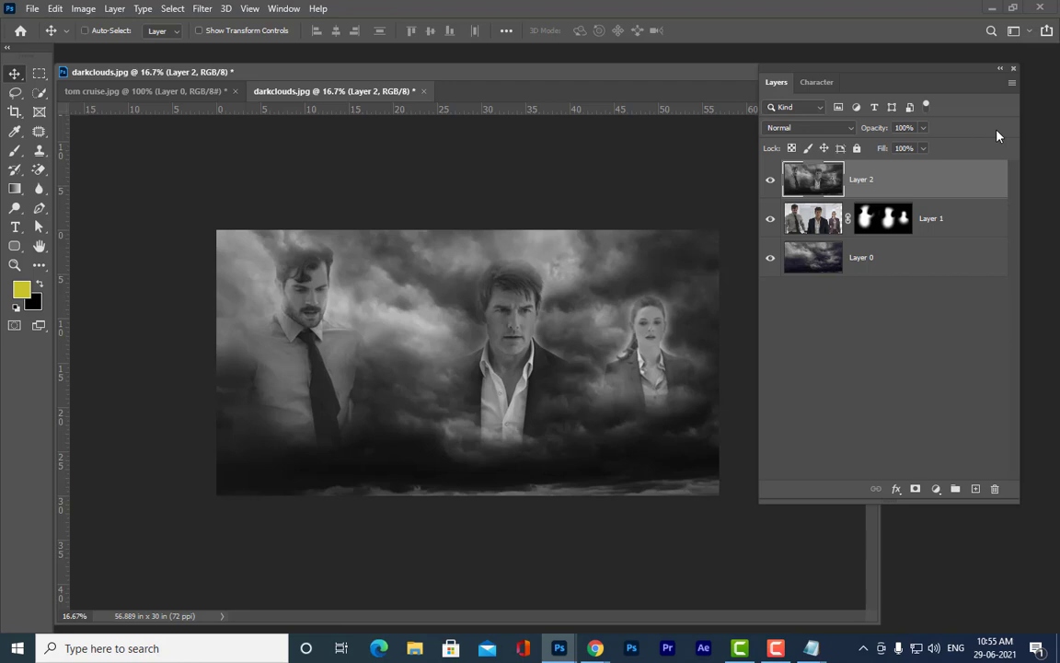
key(ctrl+z)
click(936, 492)
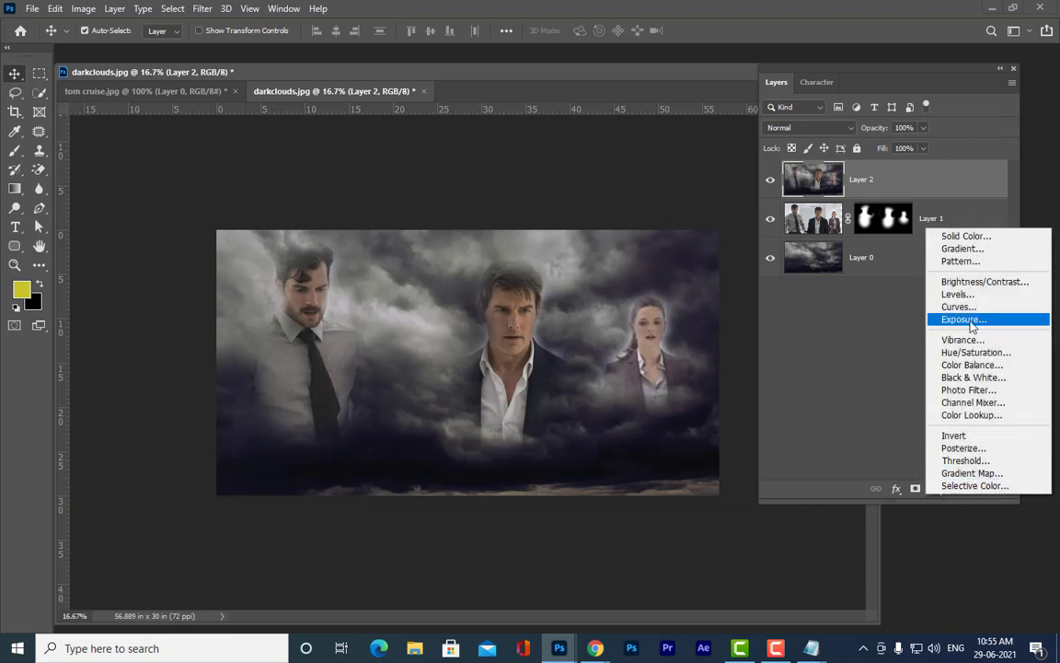
click(973, 353)
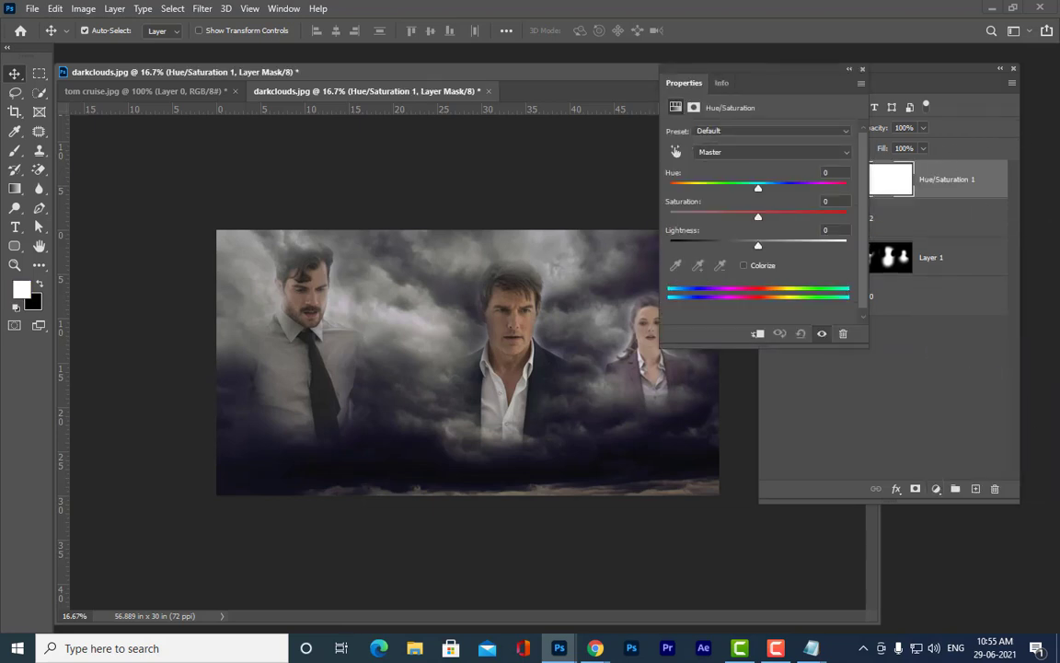
Set the Hue/Saturation adjustment's saturation to -100, and turn on Colorize with hue 59 and saturation 25
drag(704, 74, 686, 41)
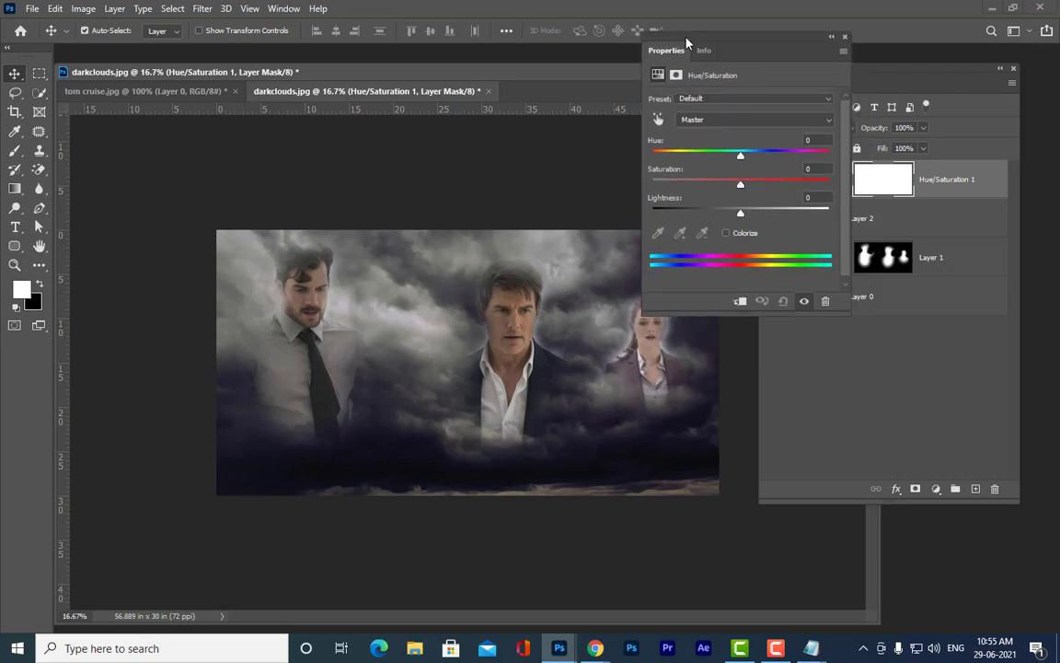
drag(742, 187, 652, 185)
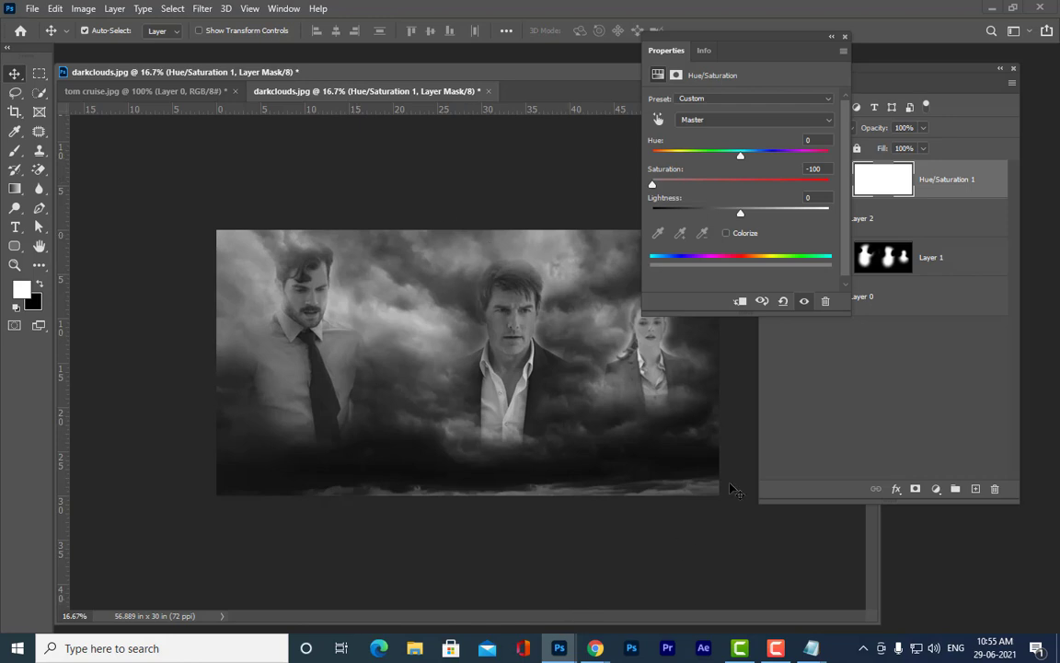
drag(670, 42, 633, 10)
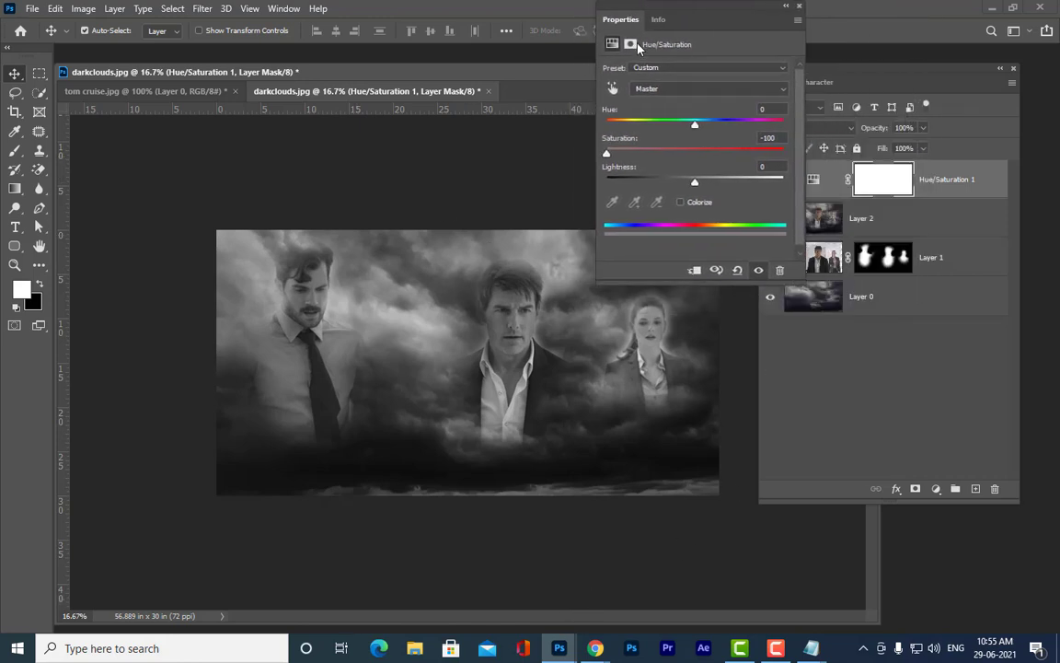
click(681, 203)
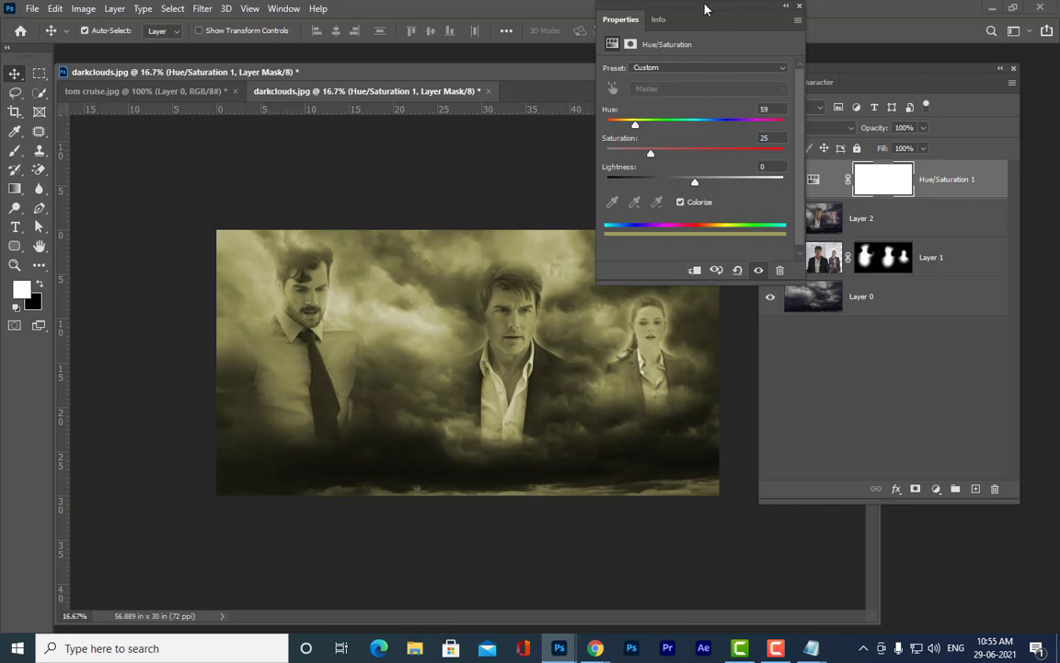
Set the Hue/Saturation adjustment's hue to 228 and its lightness to -9 for a dark blue tone
drag(637, 9, 774, 23)
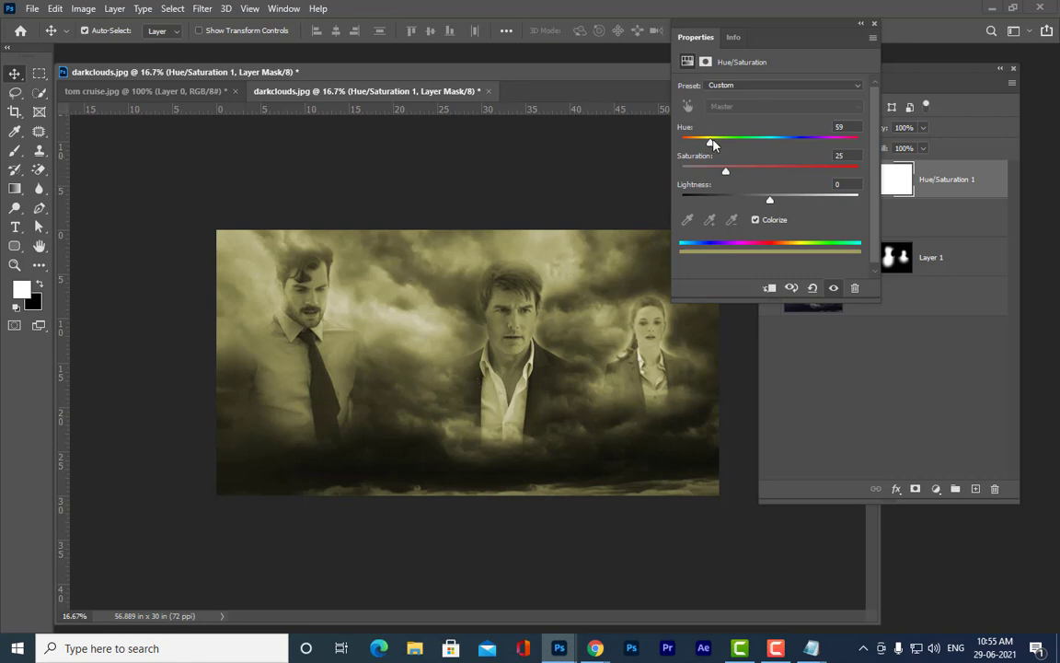
drag(713, 144, 784, 154)
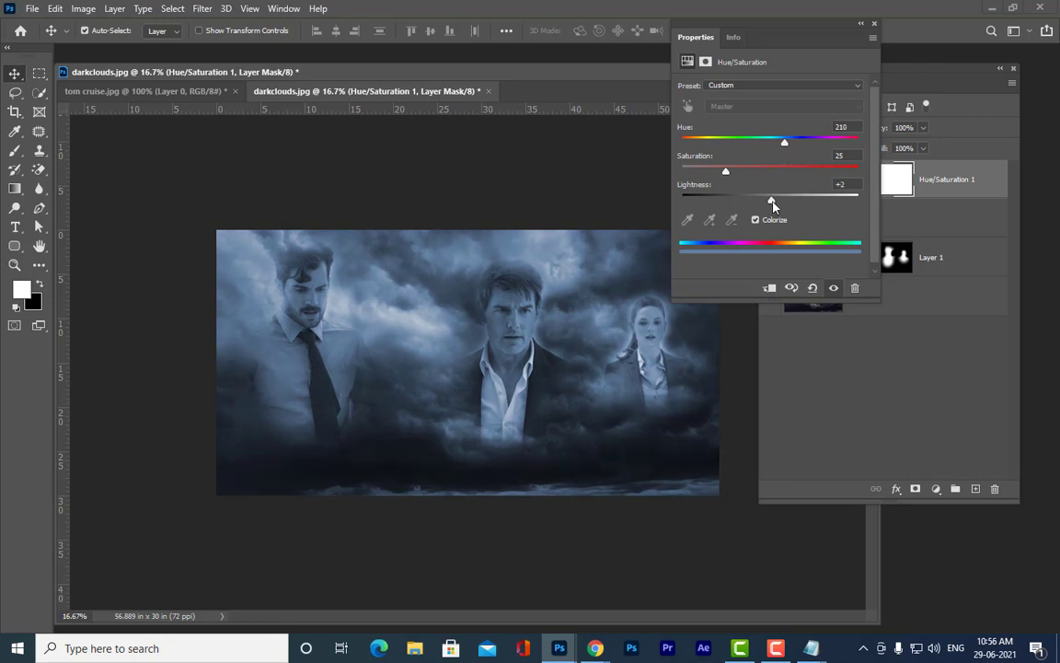
drag(773, 202, 762, 201)
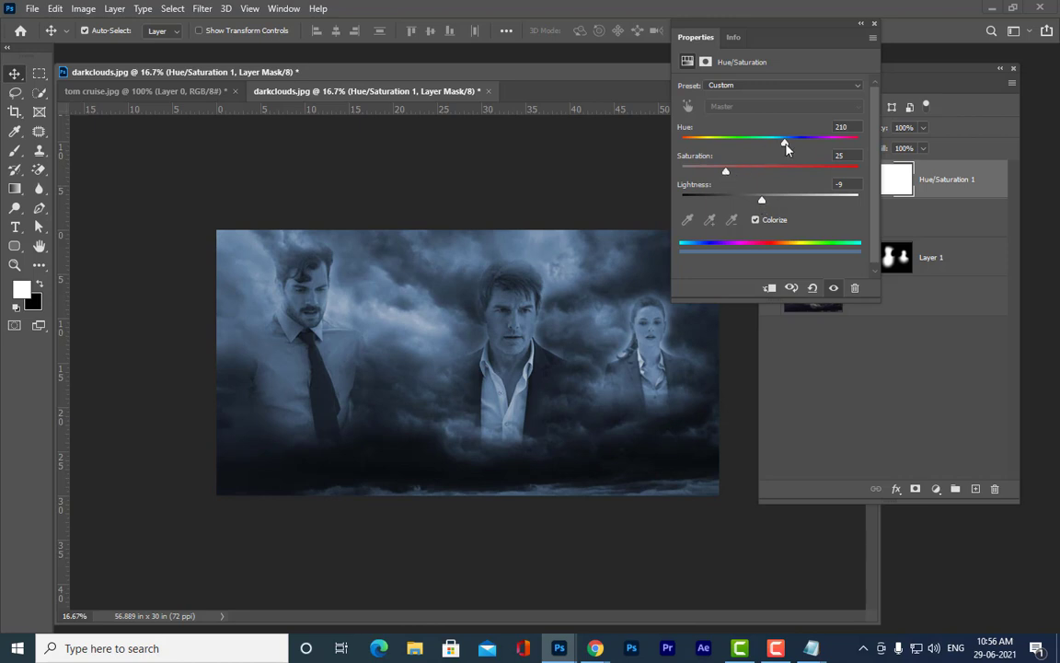
drag(785, 145, 796, 147)
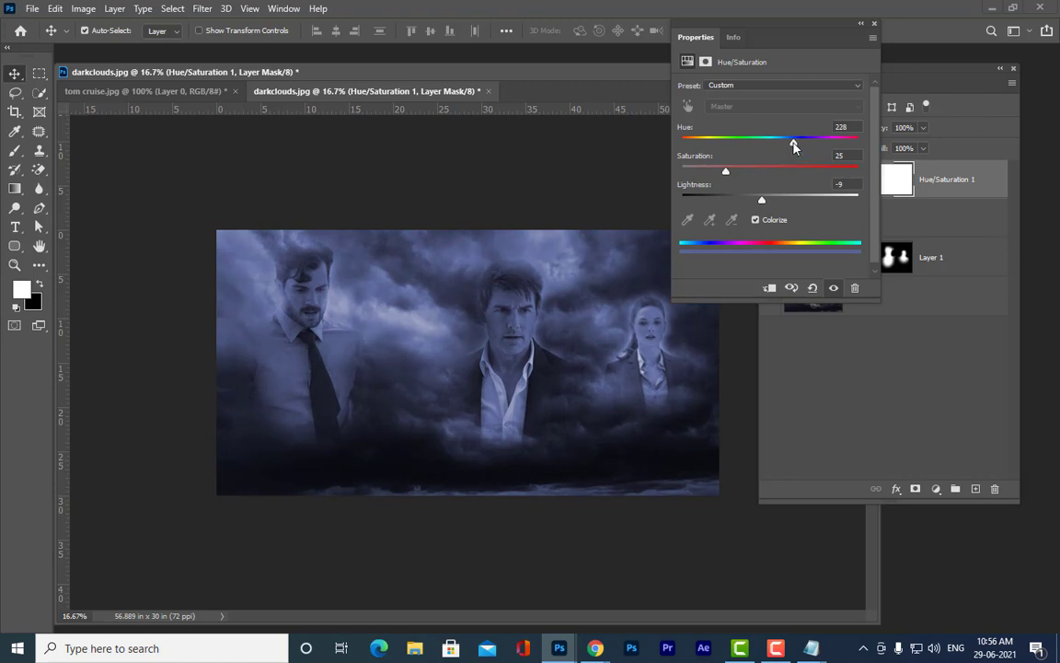
mouse_move(794, 141)
mouse_down()
mouse_move(801, 150)
mouse_move(764, 155)
mouse_move(796, 154)
mouse_up()
click(874, 23)
Duplicate the merged layer and place the copy above the Hue/Saturation adjustment layer
mouse_move(826, 75)
mouse_down()
mouse_move(803, 74)
mouse_move(827, 76)
mouse_up()
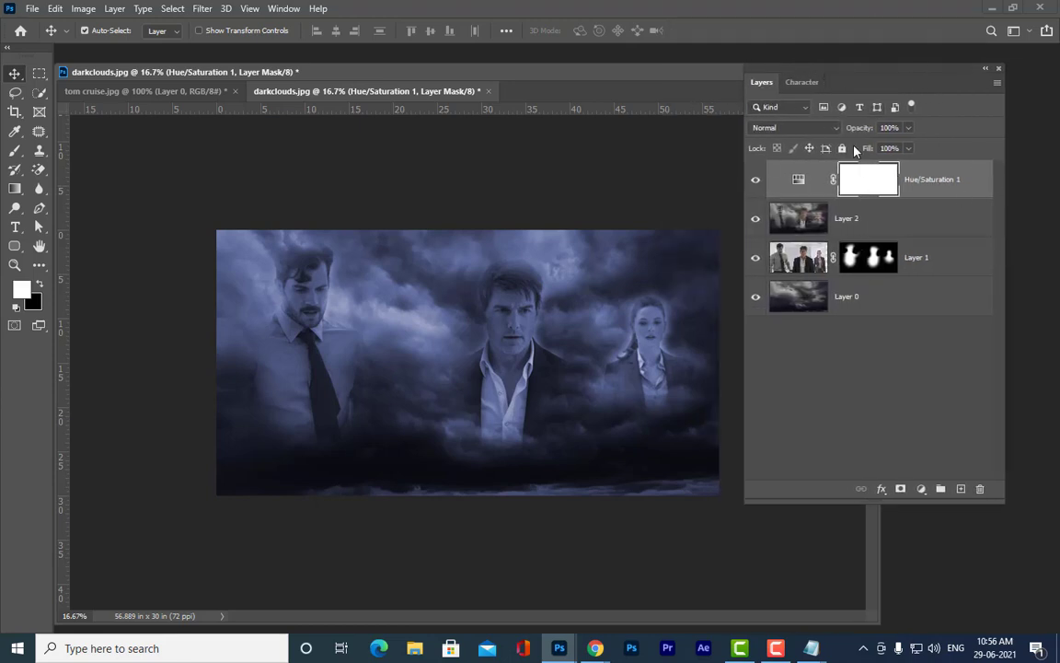
click(862, 228)
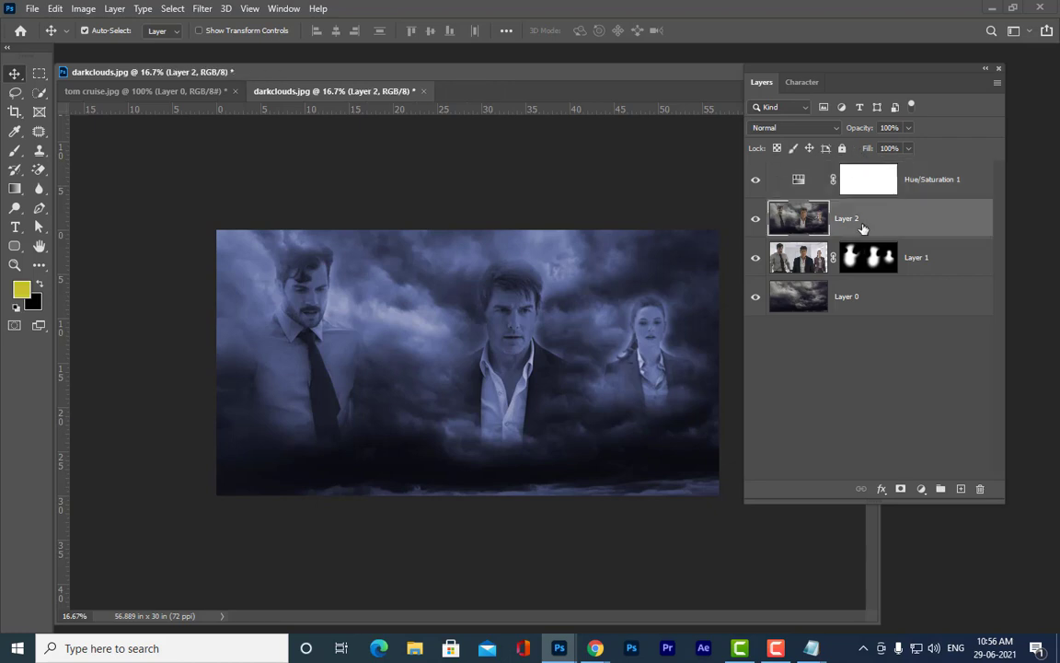
click(803, 175)
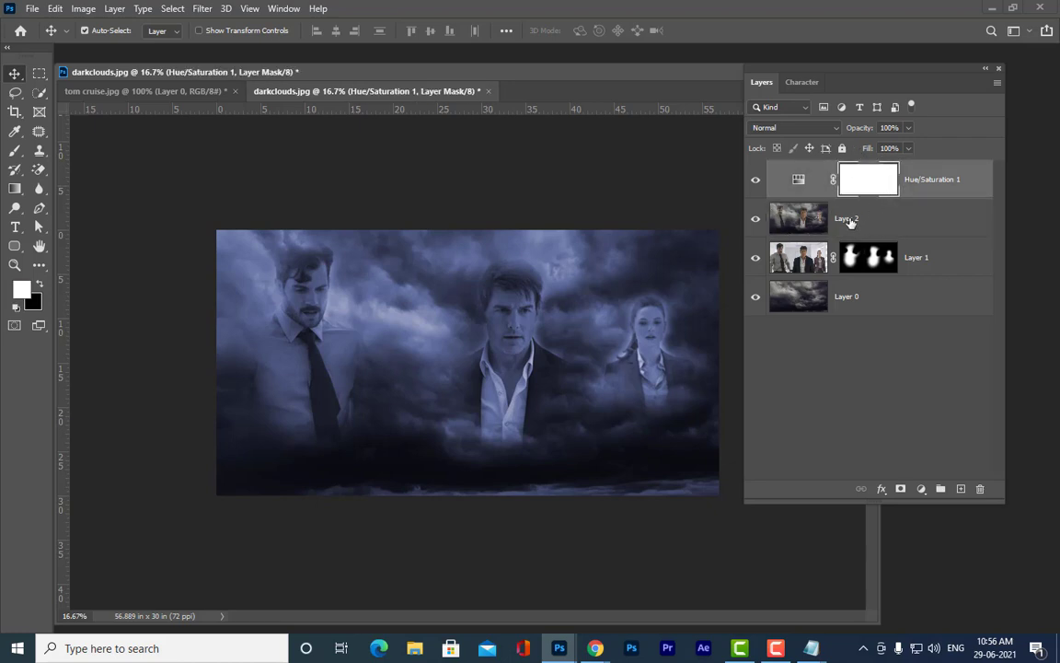
click(880, 220)
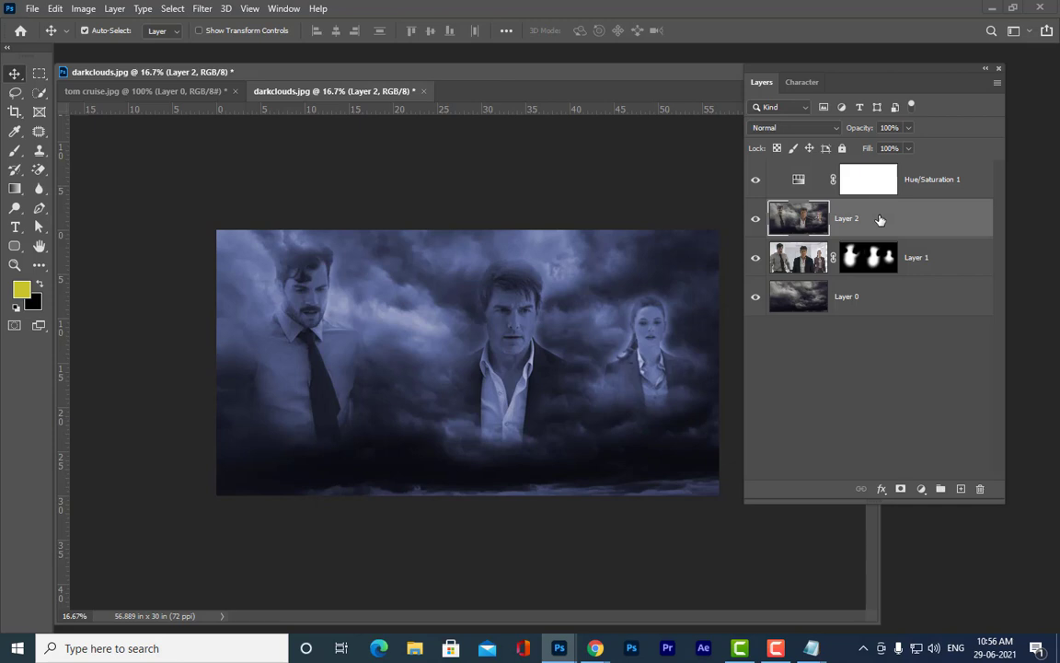
key(ctrl+j)
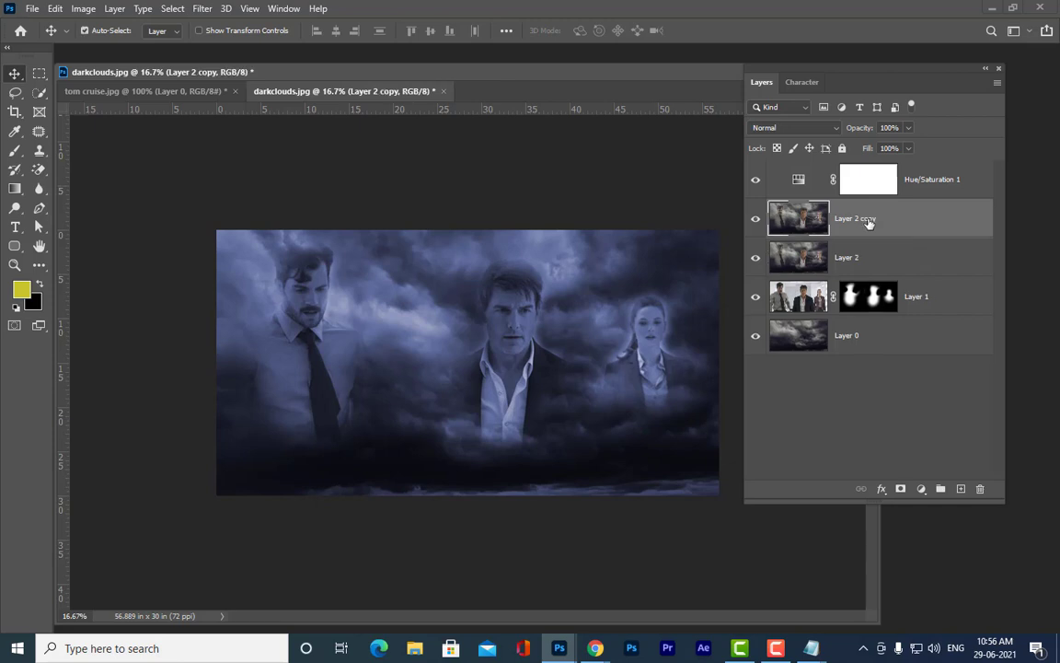
drag(923, 217, 920, 164)
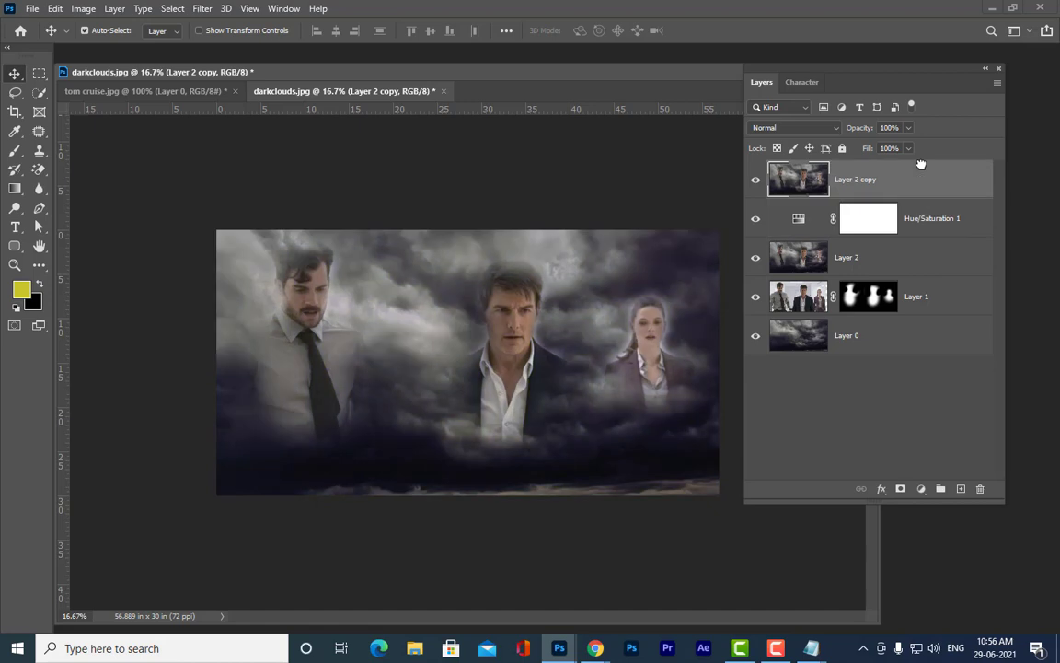
Desaturate the copied merged layer and set its blend mode to Linear Dodge (Add)
key(ctrl)
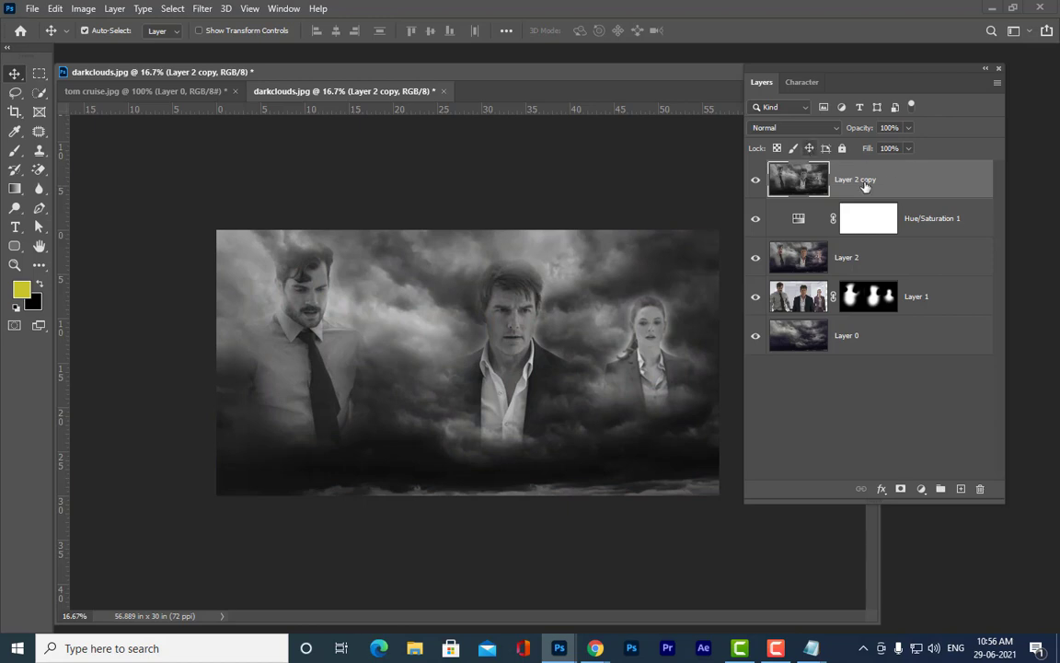
click(826, 130)
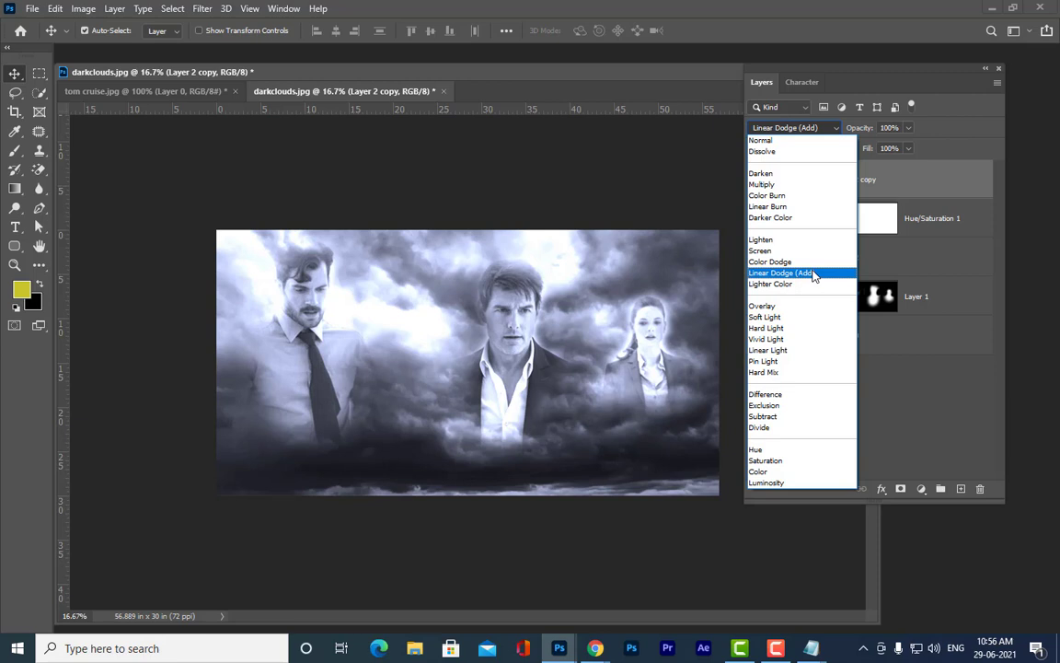
click(813, 273)
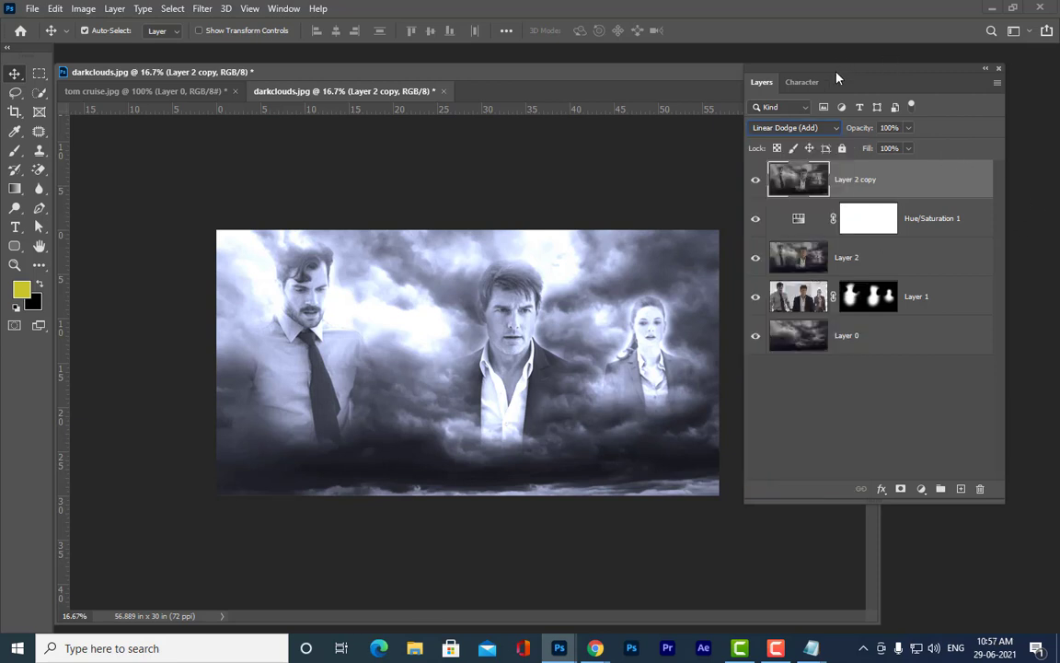
drag(836, 79, 834, 72)
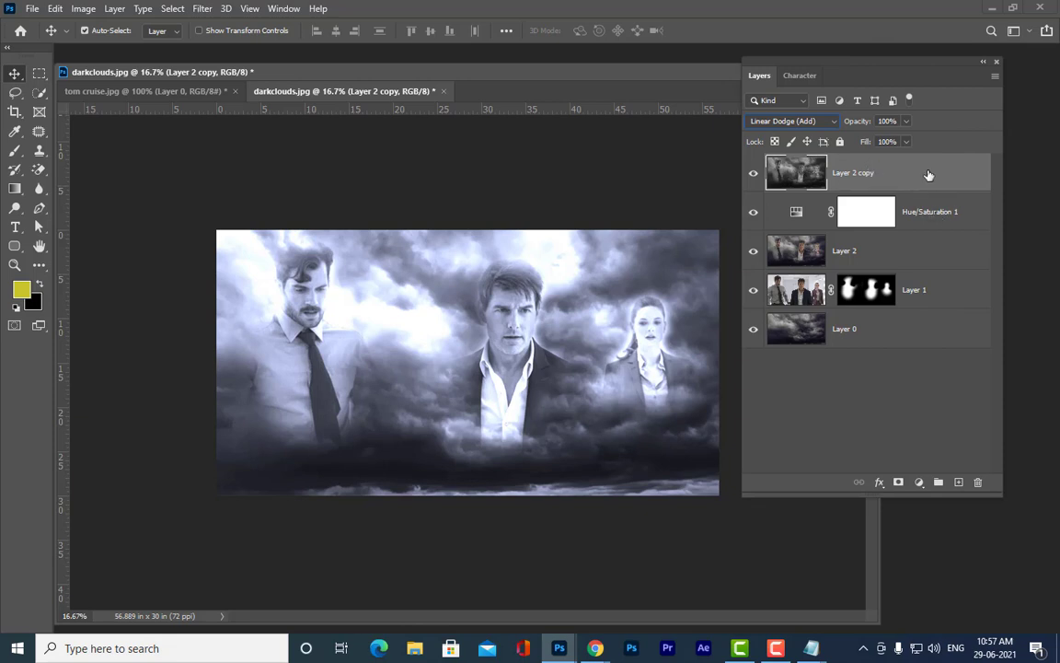
Try a second copy of the Linear Dodge (Add) layer on top, and undo it
key(ctrl)
key(ctrl+j)
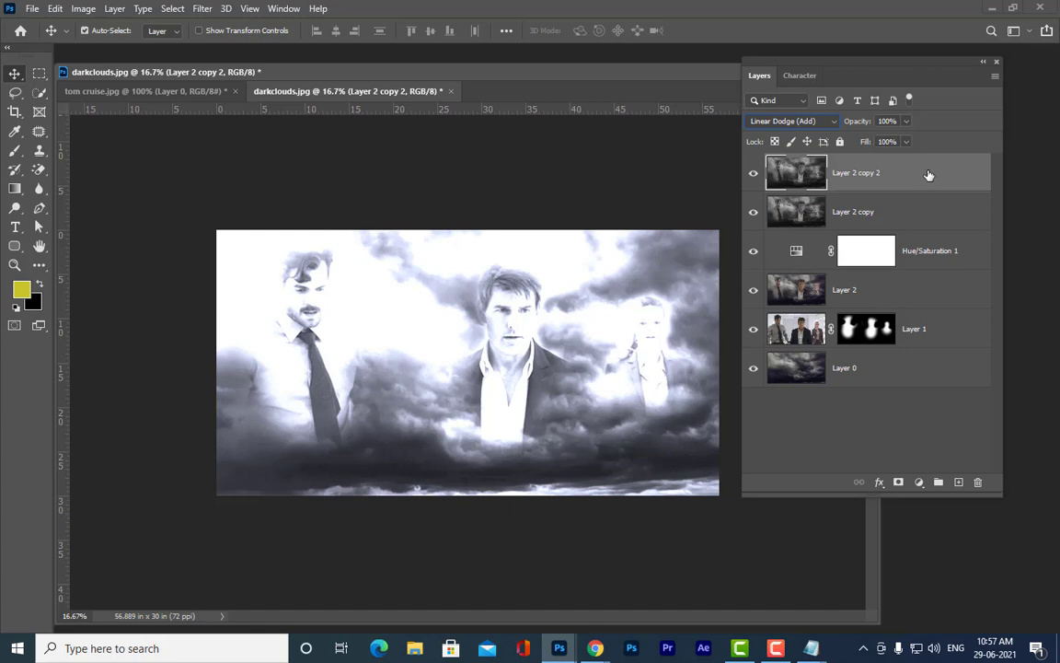
key(ctrl+z)
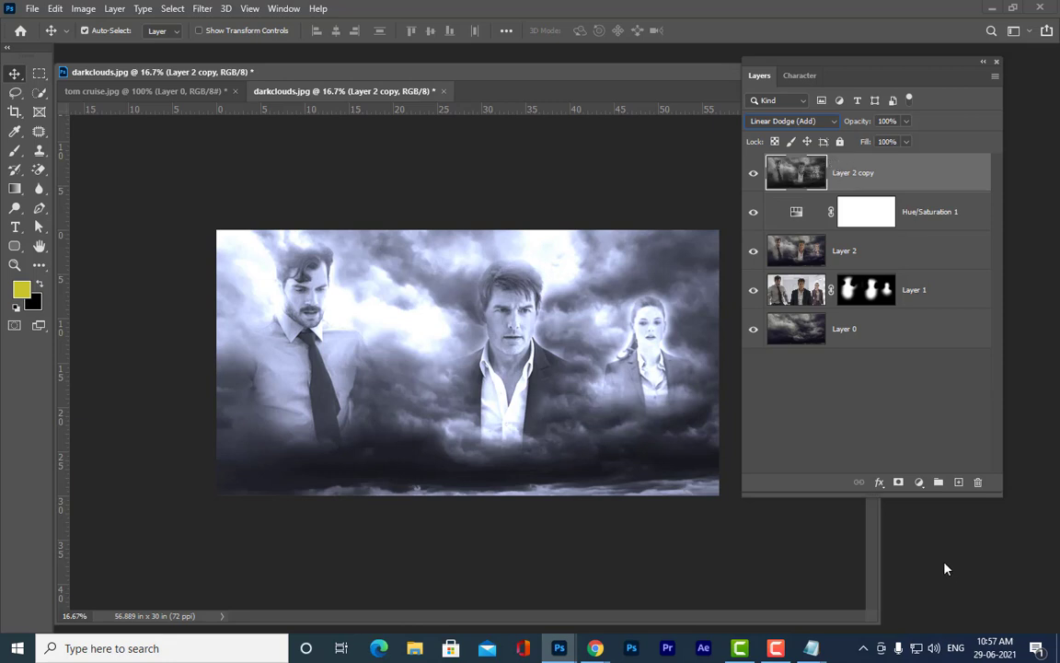
Add a black mask to the Linear Dodge (Add) layer and paint white on it with a soft 1400 px brush over the clouds between the two men
alt+click(899, 482)
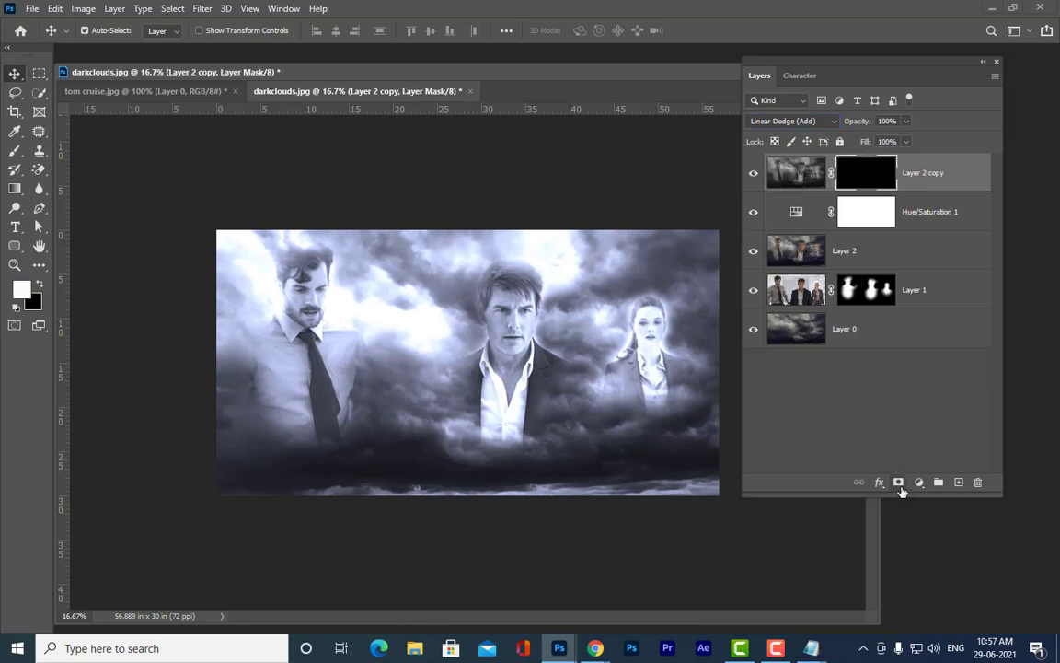
drag(775, 62, 791, 60)
click(13, 153)
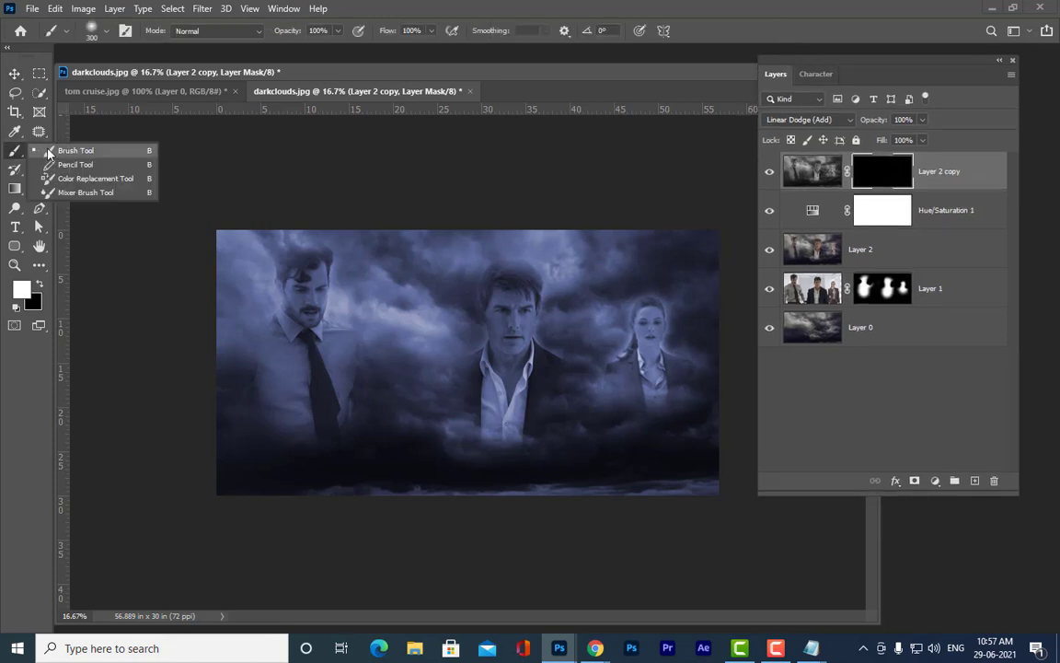
click(53, 141)
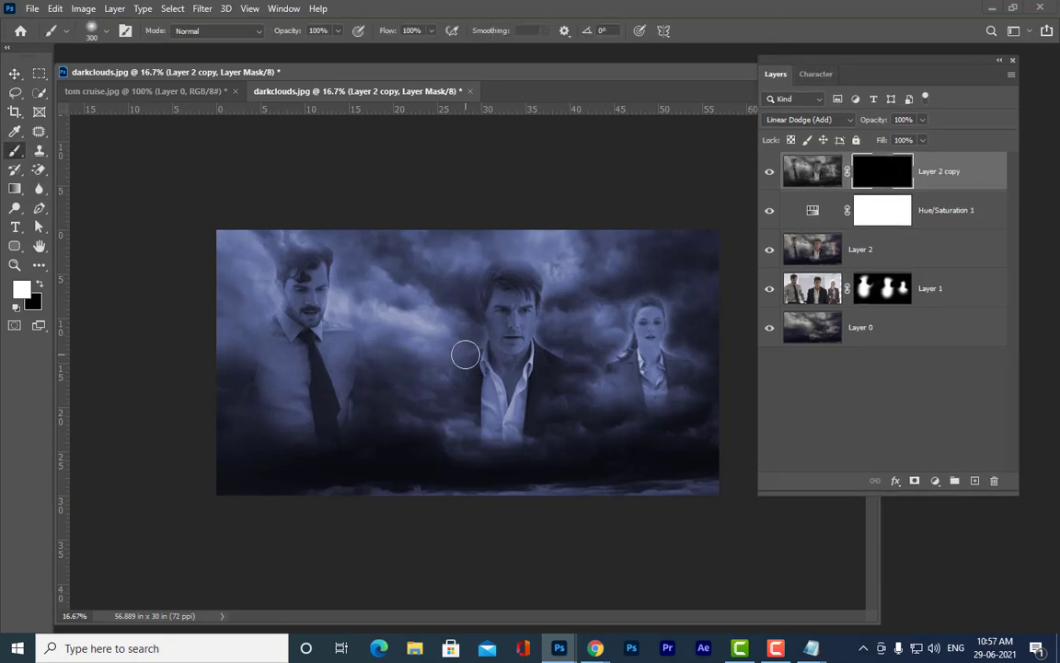
key(bracketright)
key(bracketright)
key(bracketright)
key(bracketright)
key(bracketright)
key(bracketright)
key(bracketright)
key(bracketright)
key(bracketright)
key(bracketright)
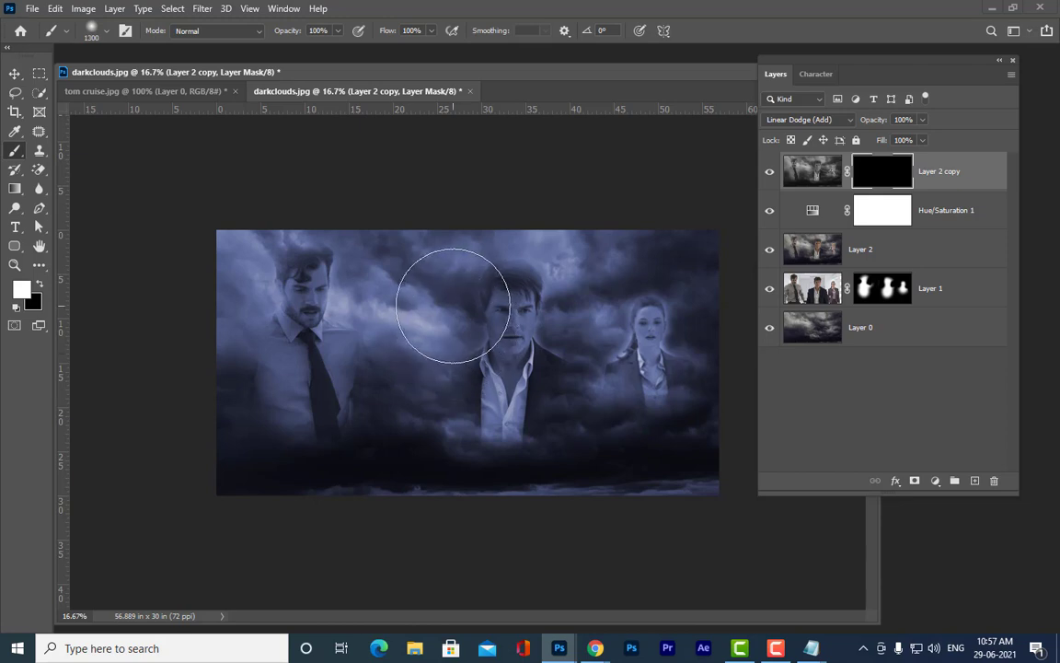
drag(390, 312, 438, 324)
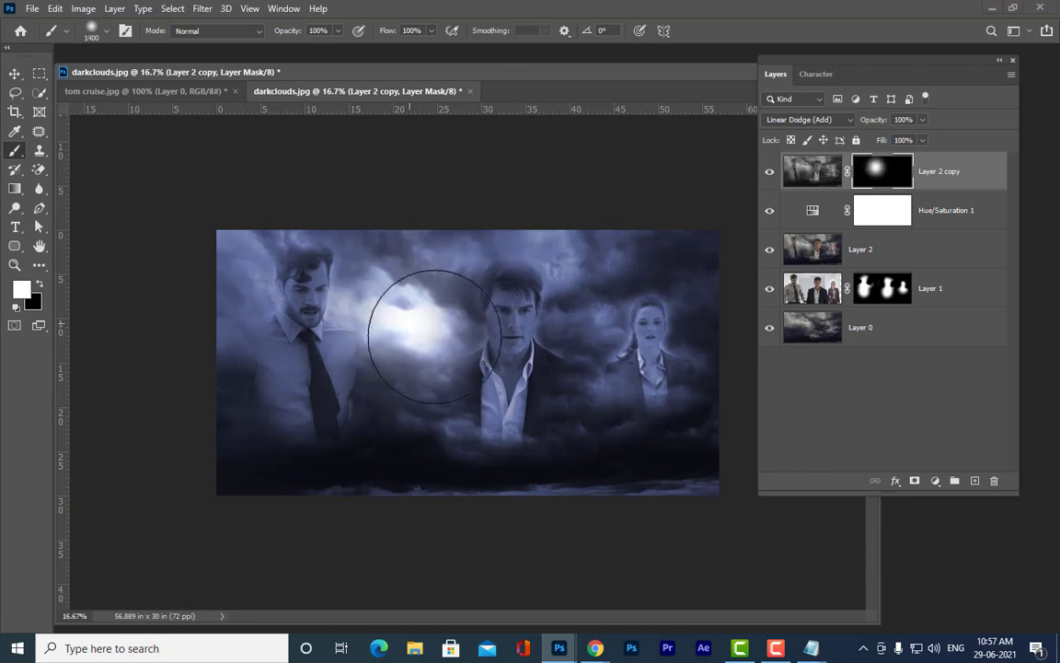
Paint more white spots on the mask with brushes from 1200 down to 1000 px over the upper-right clouds, upper-left corner and lower middle
key(bracketleft)
key(bracketleft)
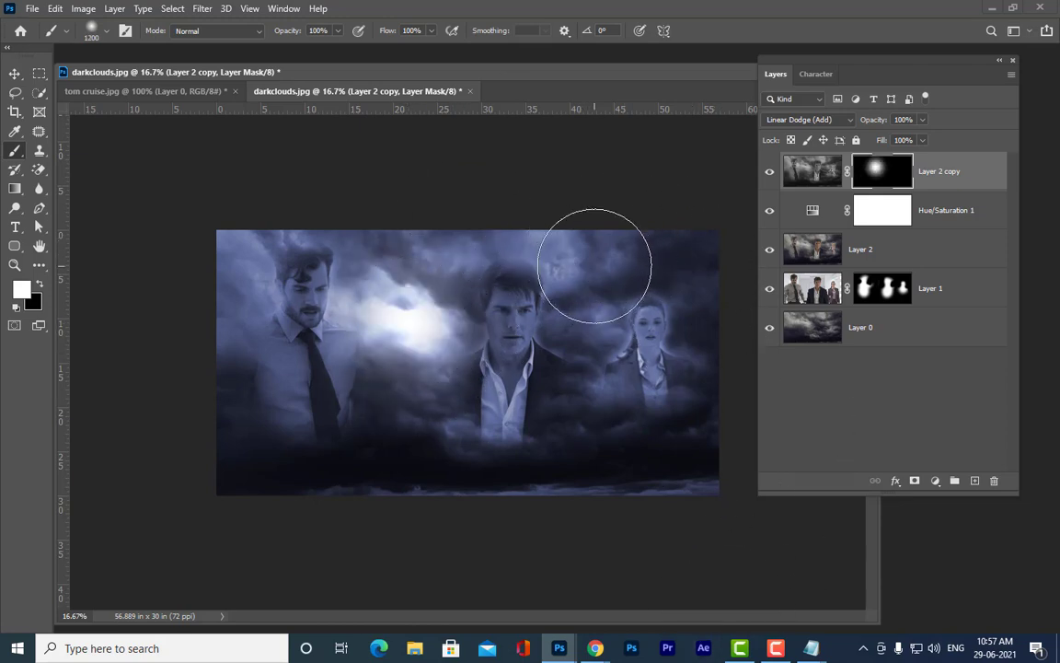
drag(590, 279, 599, 268)
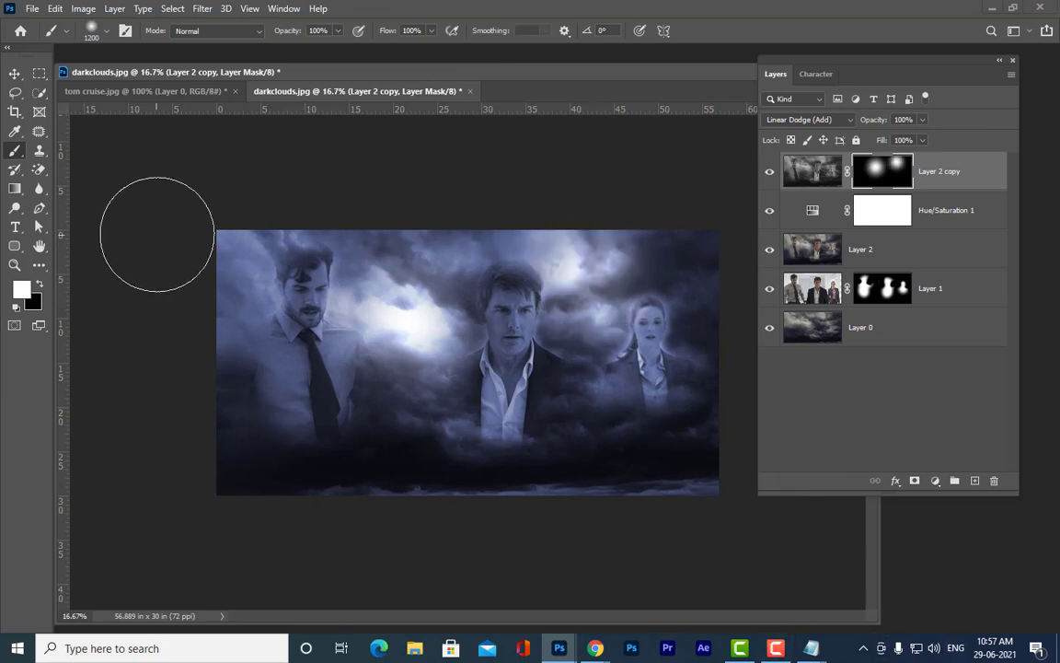
key(bracketleft)
click(230, 248)
key(bracketleft)
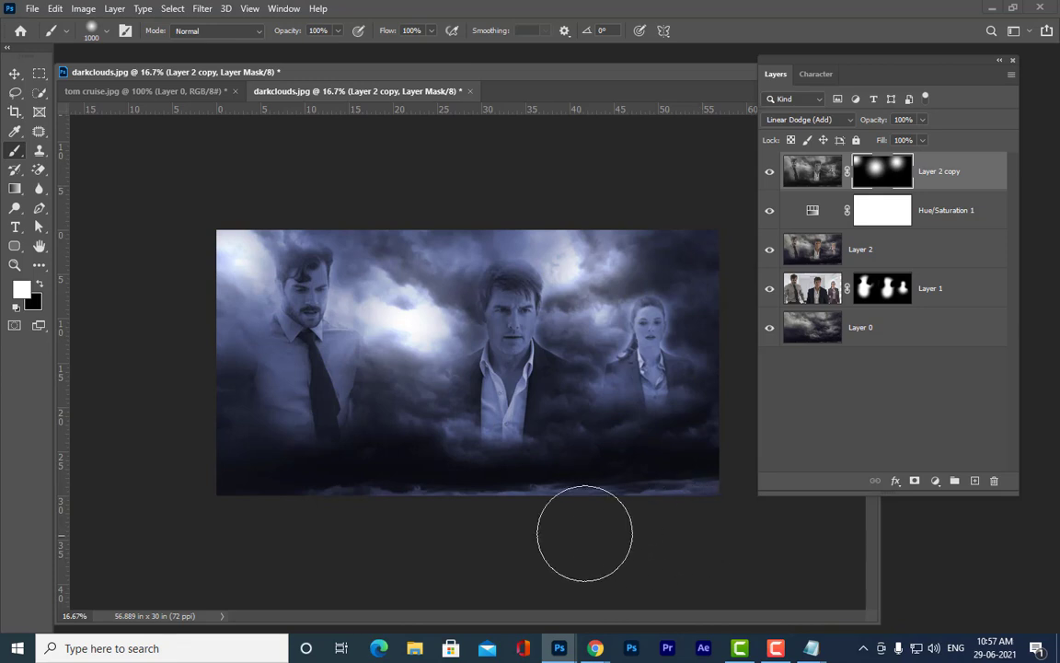
click(422, 458)
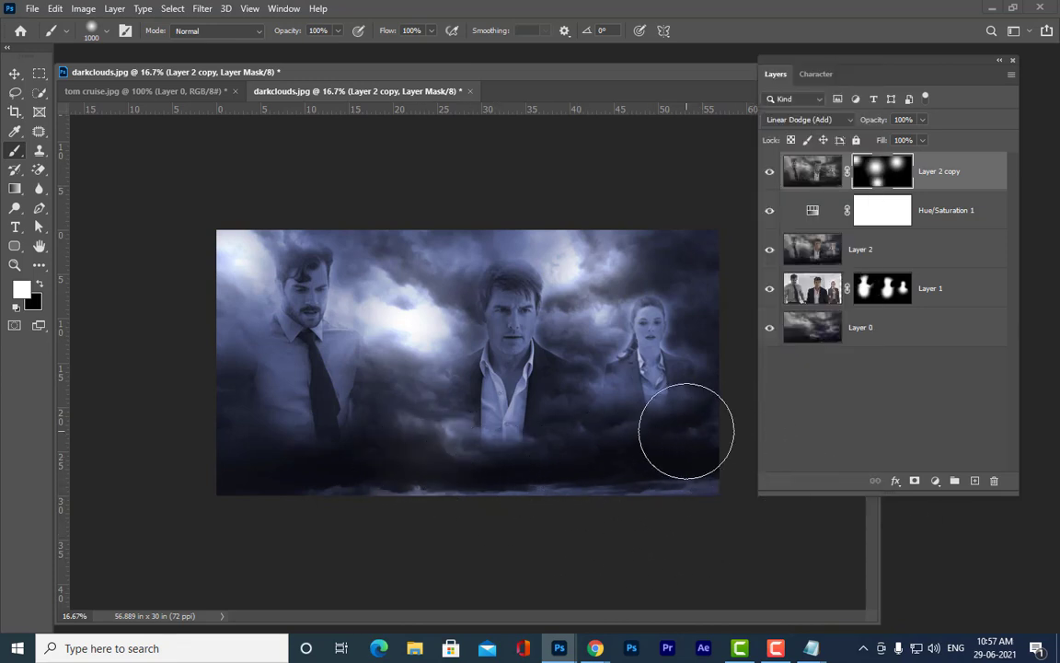
Reduce the brush to 800 px while painting white mask spots below the woman, on the left man's torso and around the other two faces
key(bracketleft)
click(626, 387)
key(bracketleft)
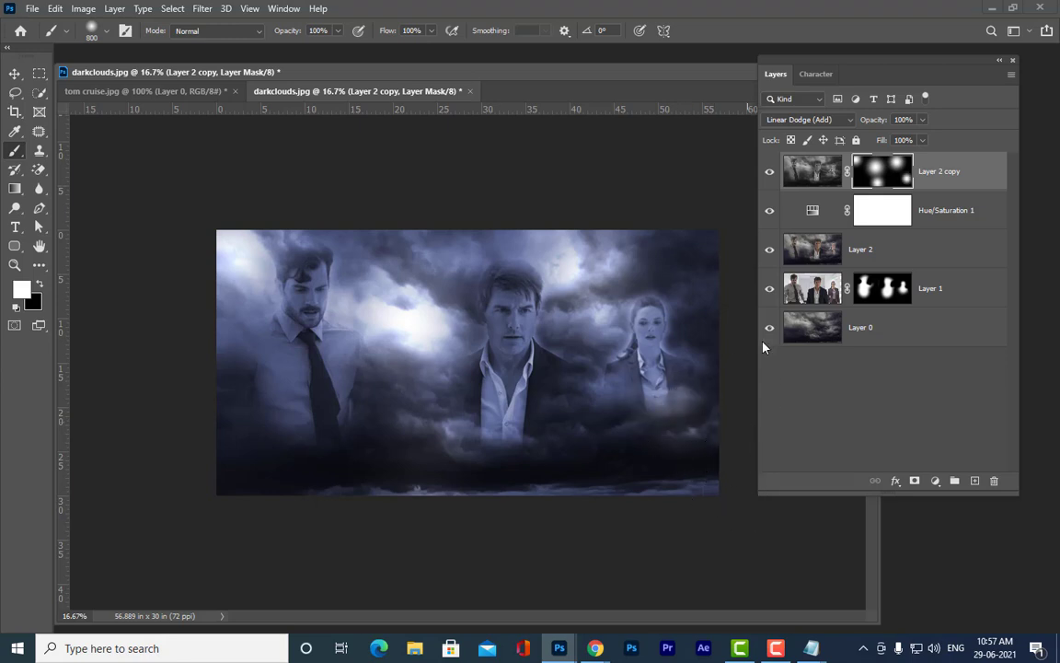
click(284, 419)
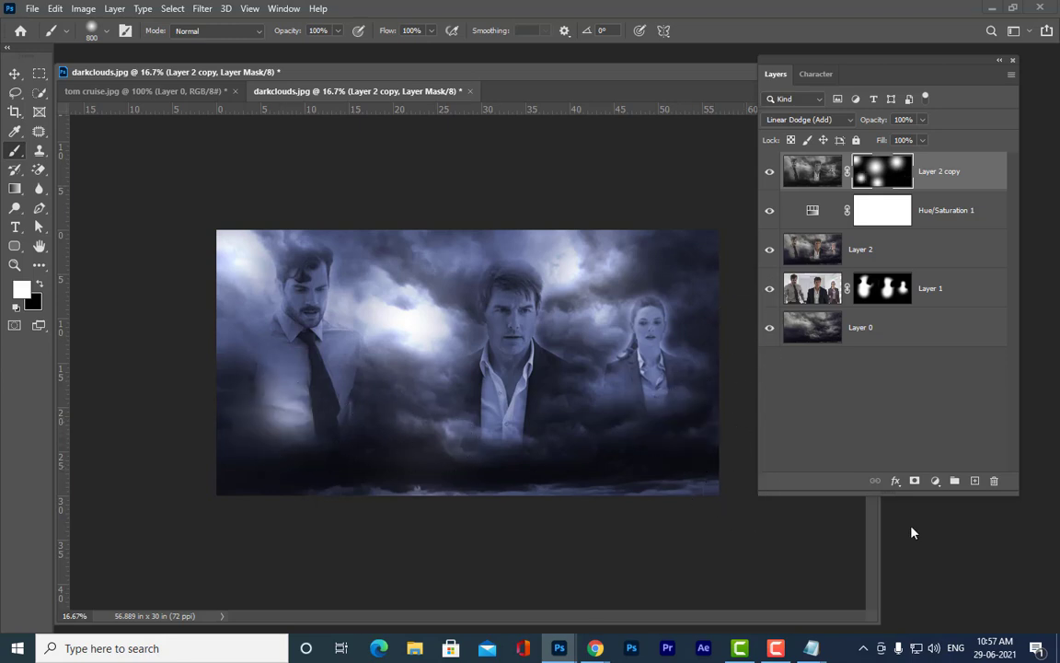
click(444, 272)
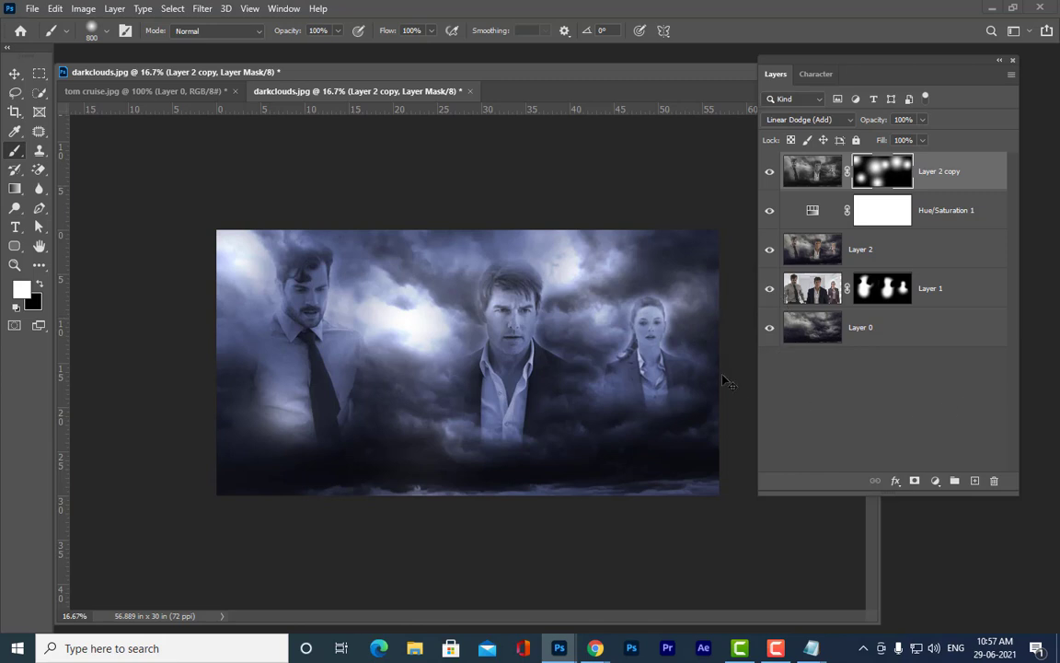
click(669, 306)
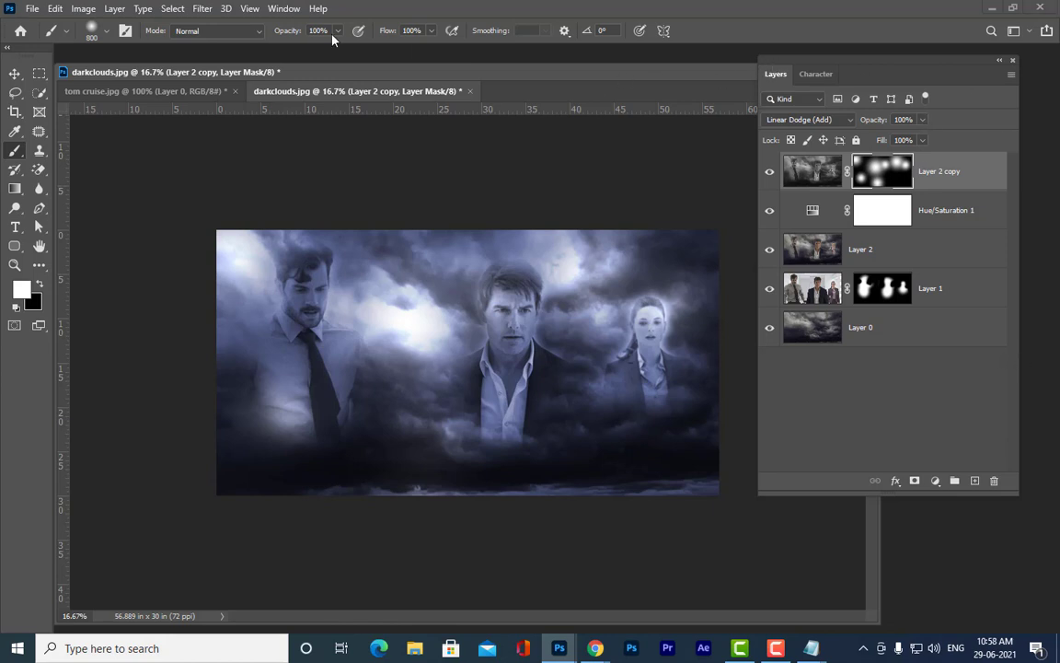
Lower the opacity of the masked Linear Dodge (Add) layer to 63%
click(923, 120)
drag(920, 140, 900, 138)
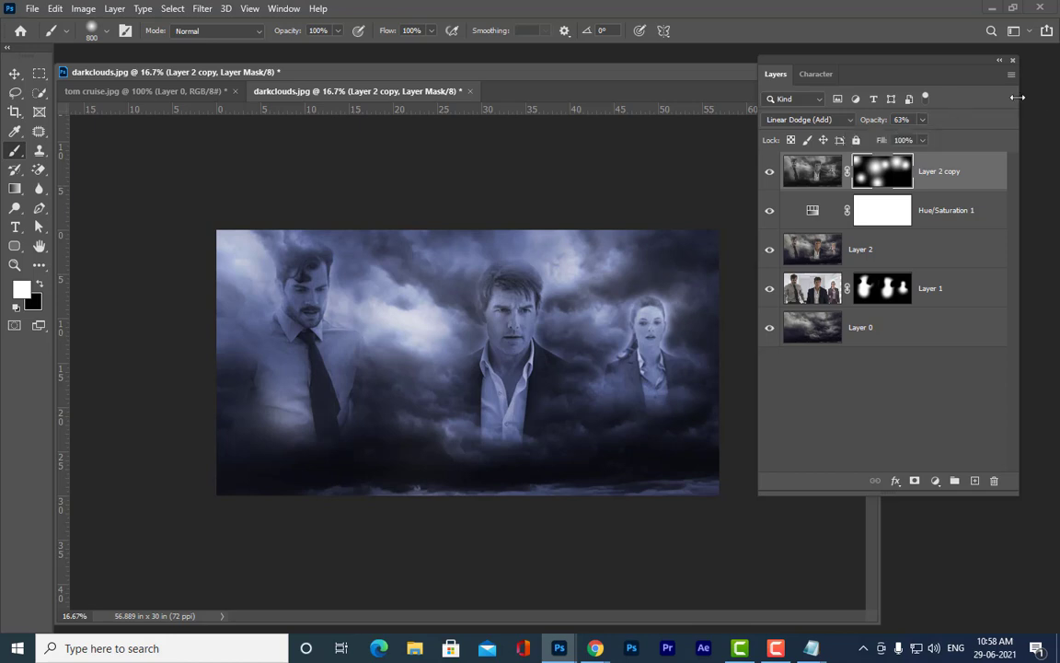
drag(828, 62, 861, 71)
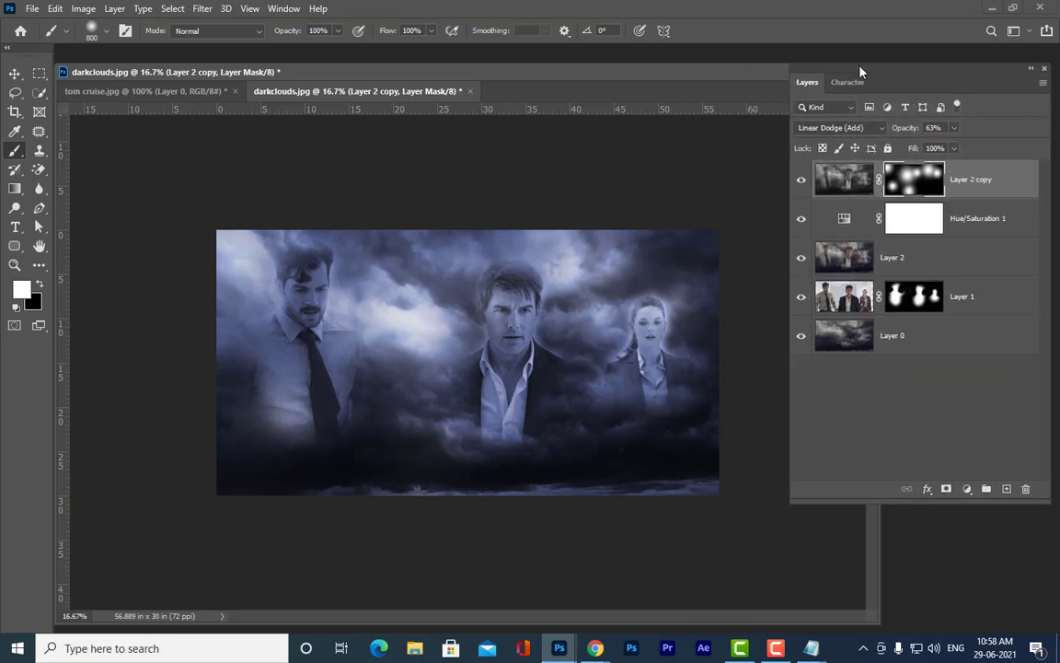
Add a second Hue/Saturation adjustment layer on top, shifting the hue to green and setting the saturation to +45
click(848, 179)
click(966, 488)
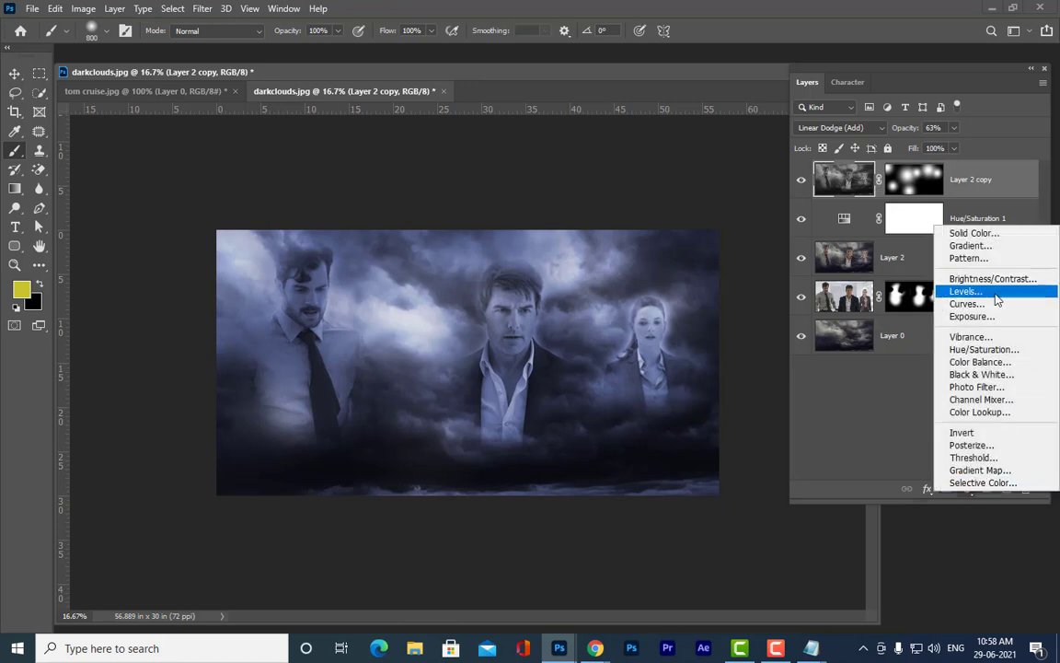
click(985, 350)
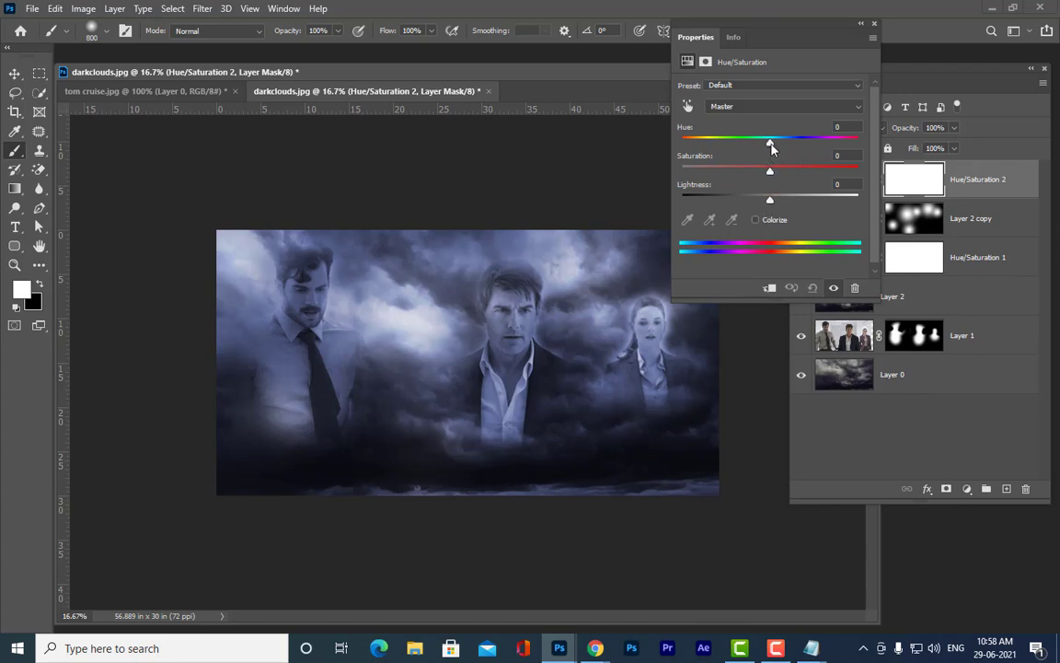
drag(770, 142, 717, 142)
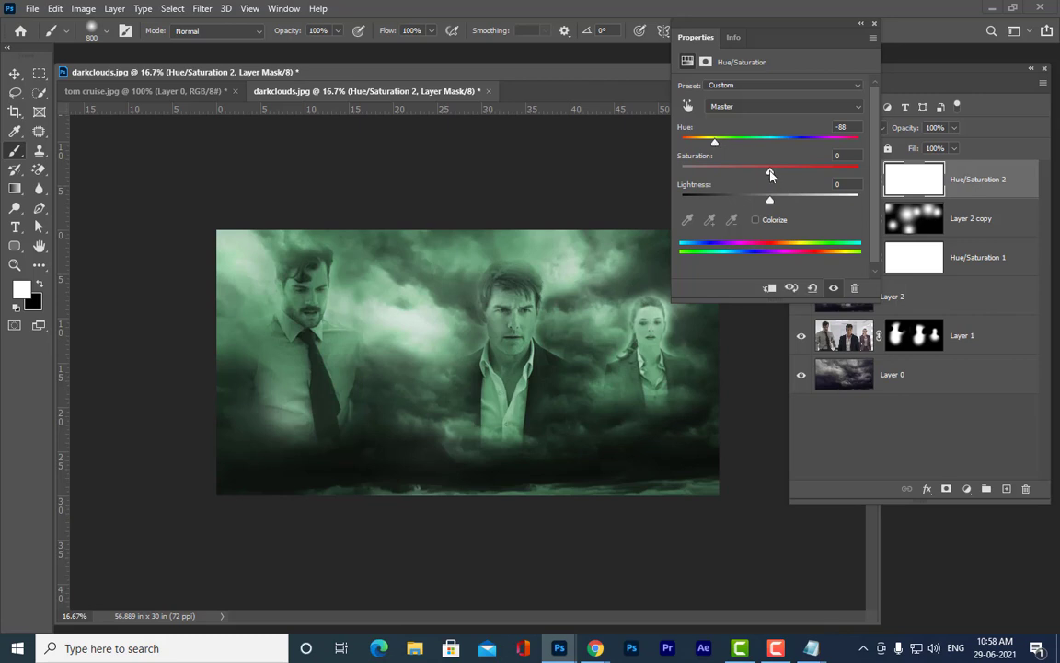
drag(770, 172, 778, 175)
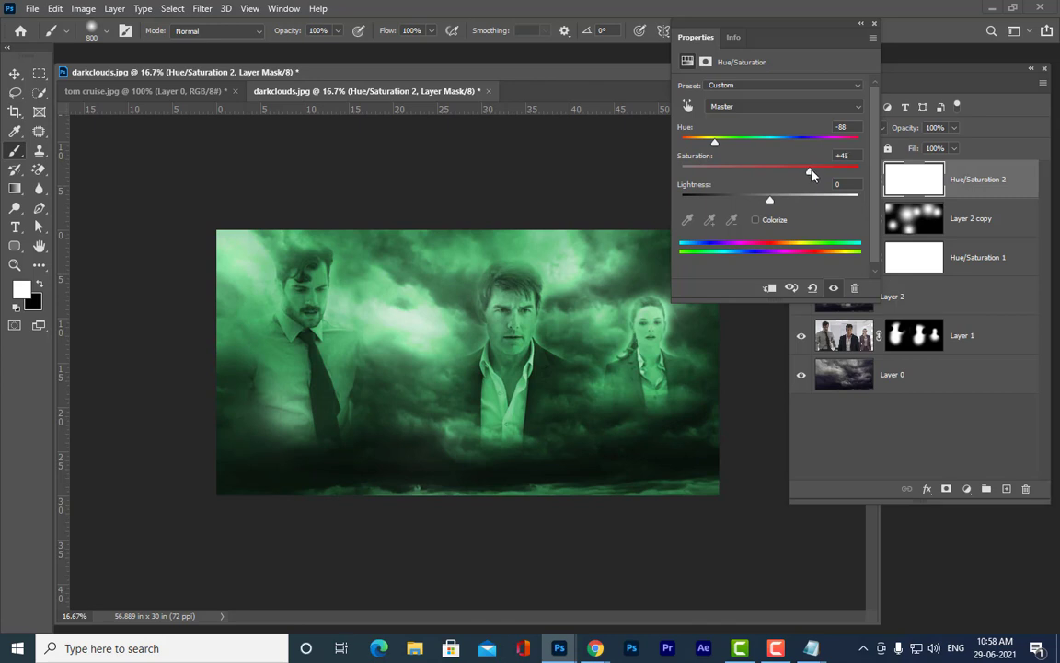
Set the saturation of the Hue/Saturation 2 adjustment to about +45 and close its properties
drag(812, 175, 808, 175)
click(875, 23)
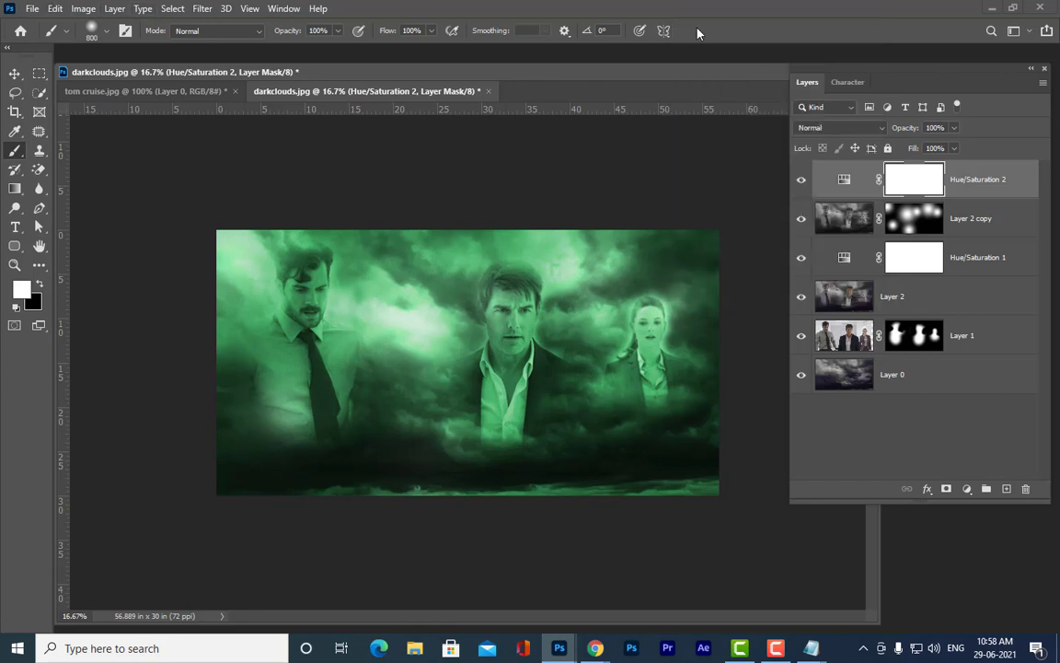
drag(864, 70, 873, 70)
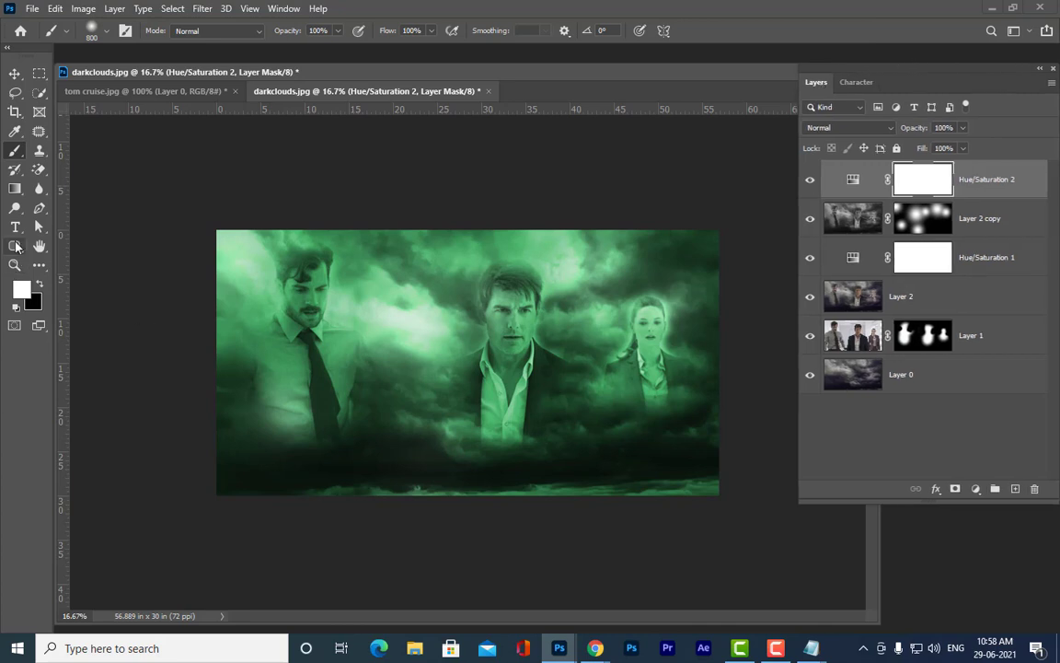
Add a horizontal text layer reading "MISSION IMPOSSIBLE" over the lower-left part of the image
right_click(15, 226)
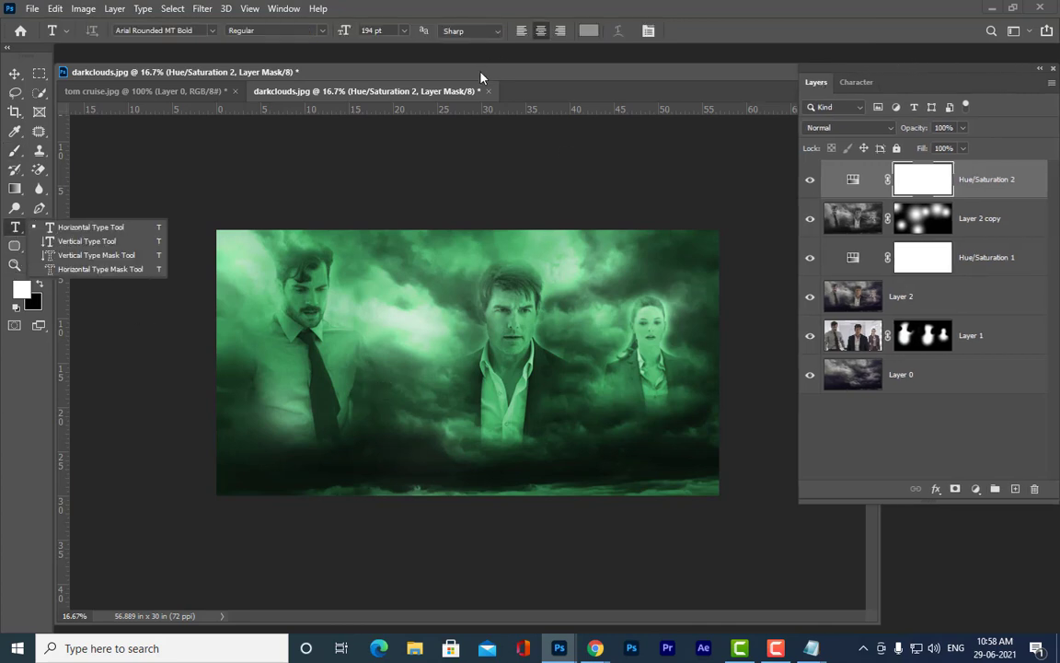
drag(481, 78, 493, 78)
click(353, 415)
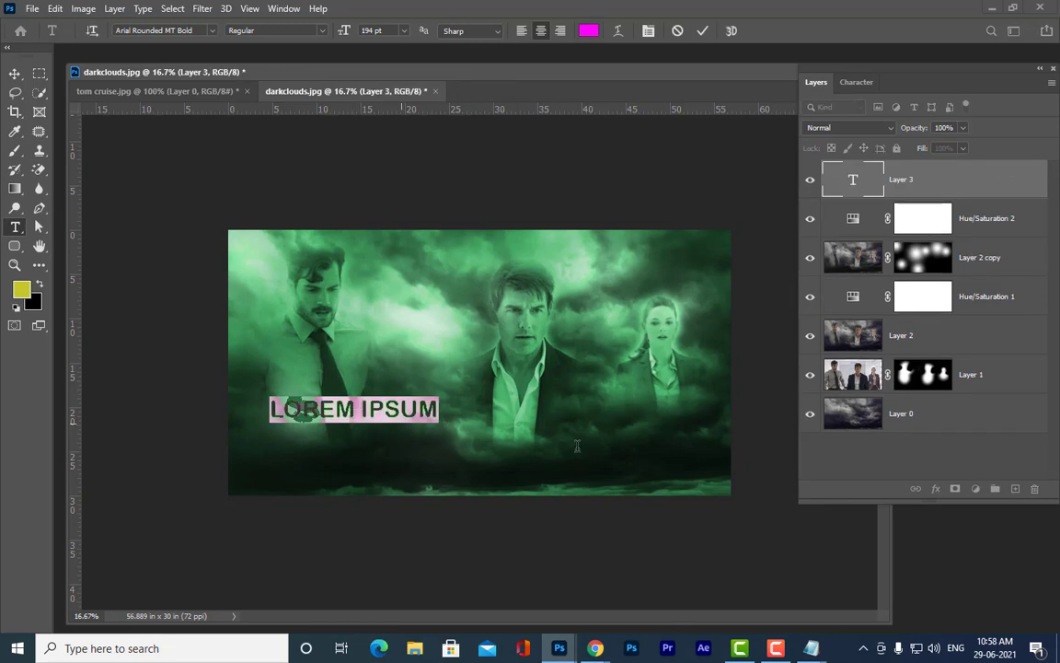
key(BackSpace)
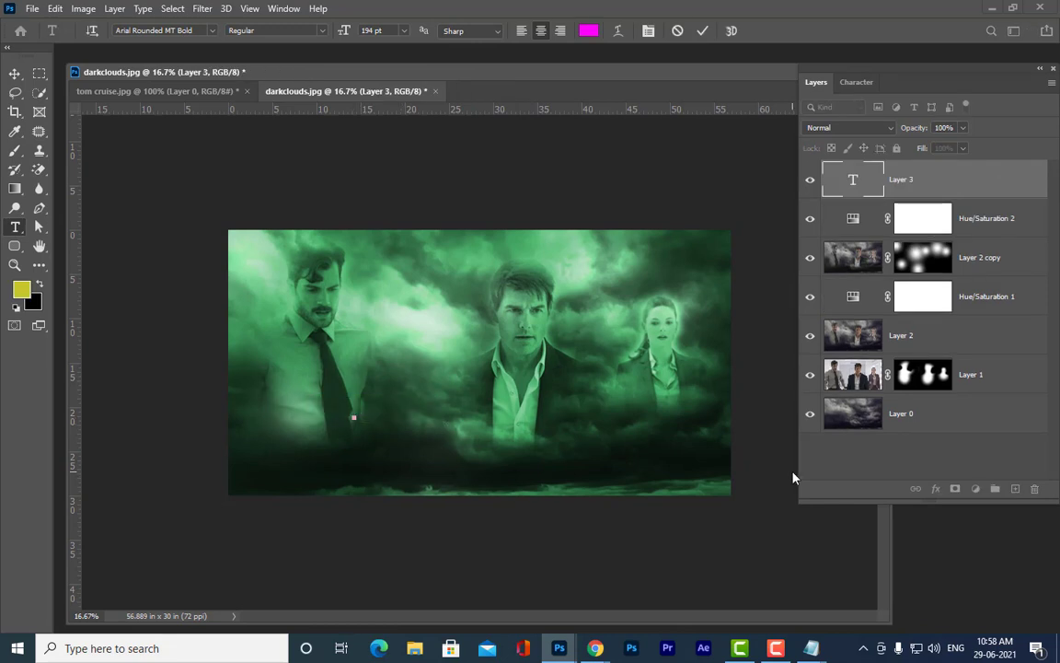
text(MISSION IM)
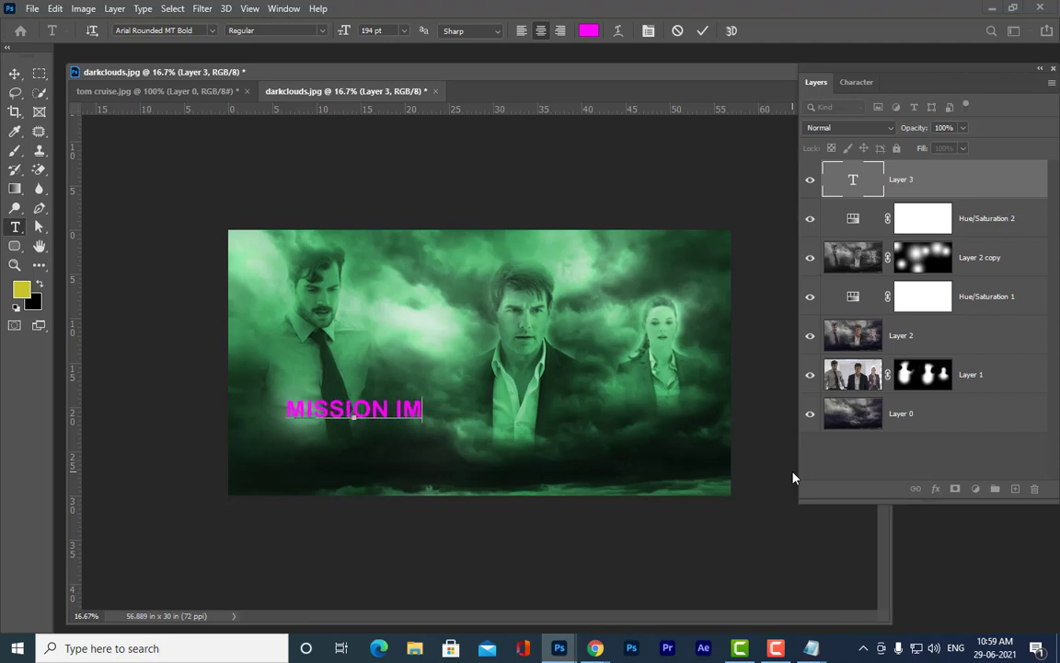
text(POSSIBLE)
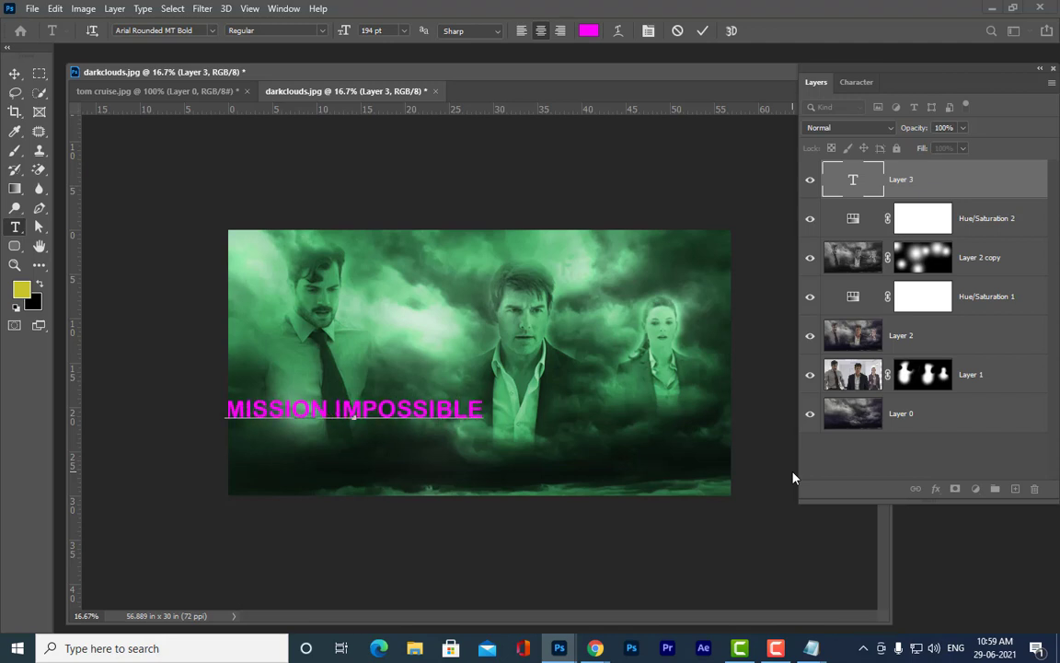
Recolour the MISSION IMPOSSIBLE title white (ffffff) and move it to the horizontal centre of the image
double_click(852, 179)
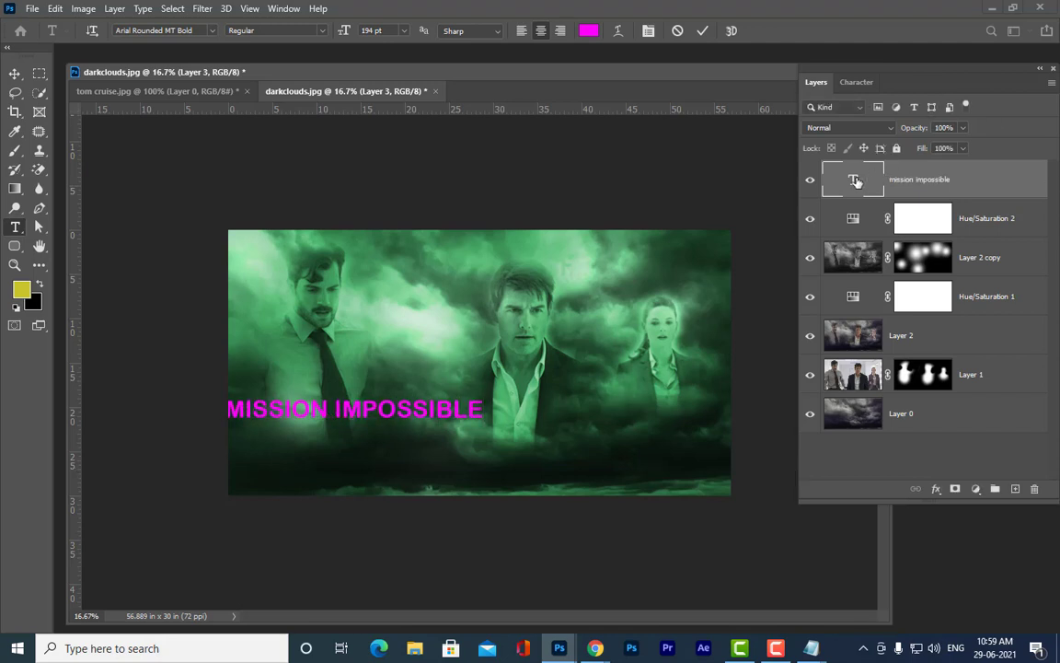
click(589, 30)
click(669, 158)
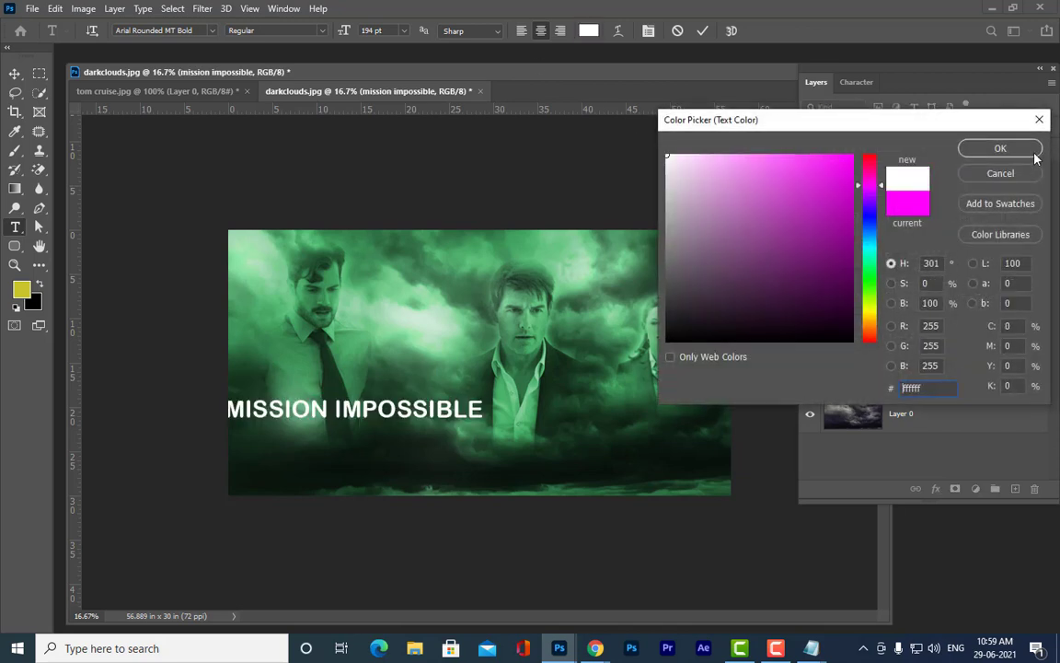
click(995, 150)
click(14, 74)
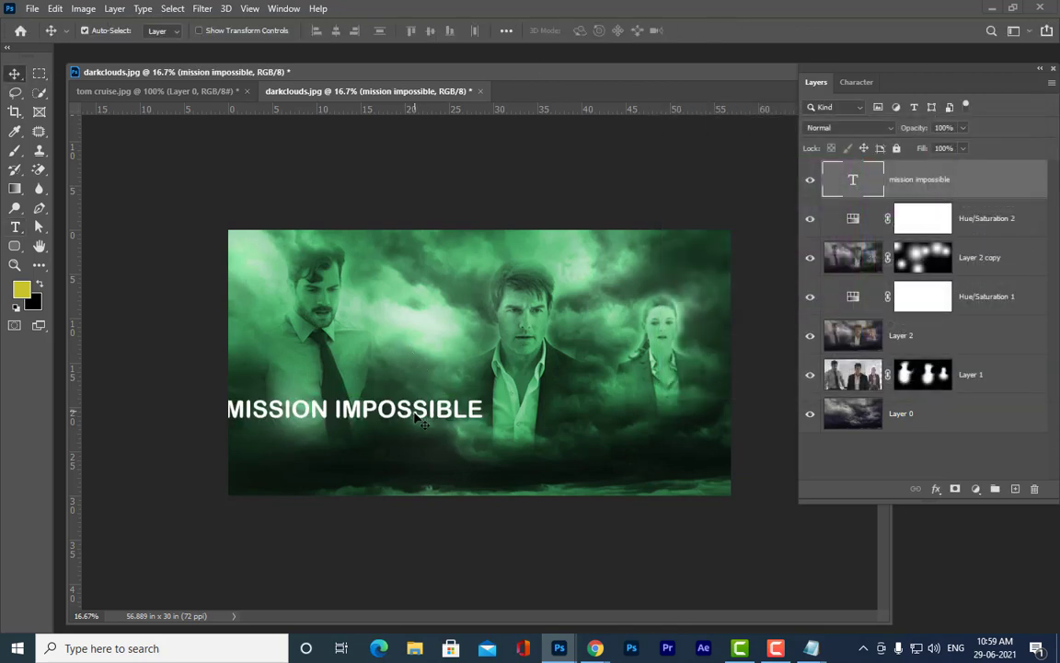
drag(435, 408, 542, 411)
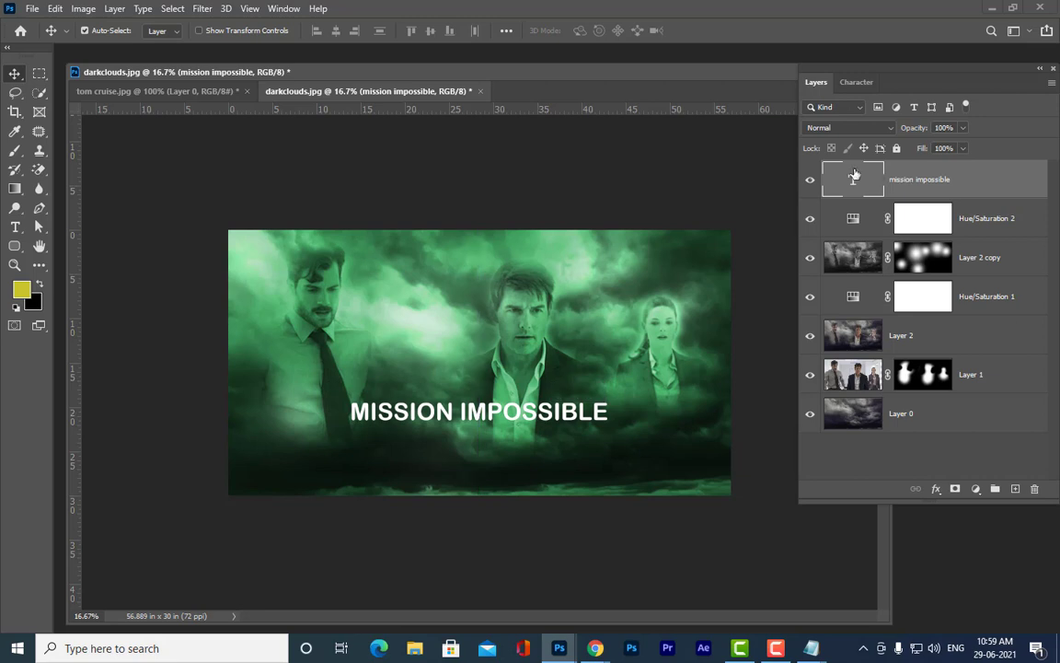
Enlarge the MISSION IMPOSSIBLE title text to 331 pt
double_click(853, 183)
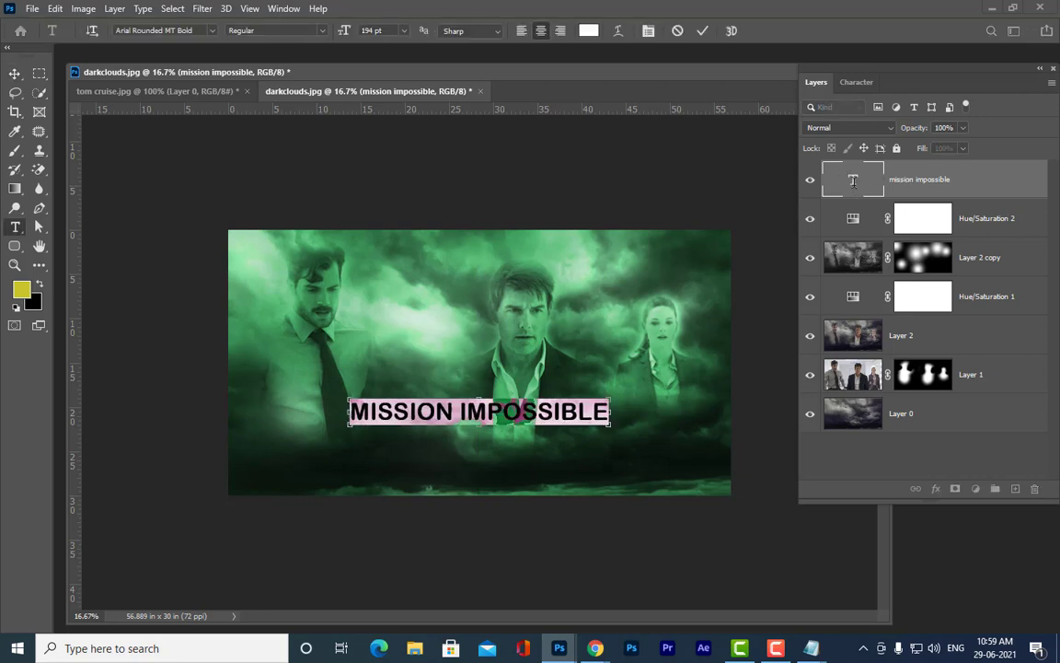
key(ctrl+shift+period)
key(ctrl+shift+period)
key(ctrl+shift+period)
key(ctrl+shift+period)
key(ctrl+shift+period)
key(ctrl+shift+period)
key(ctrl+shift+period)
key(ctrl+shift+period)
key(ctrl+shift+period)
key(ctrl+shift+period)
key(ctrl+shift+period)
key(ctrl+shift+period)
key(ctrl+shift+period)
key(ctrl+shift+period)
key(ctrl+shift+period)
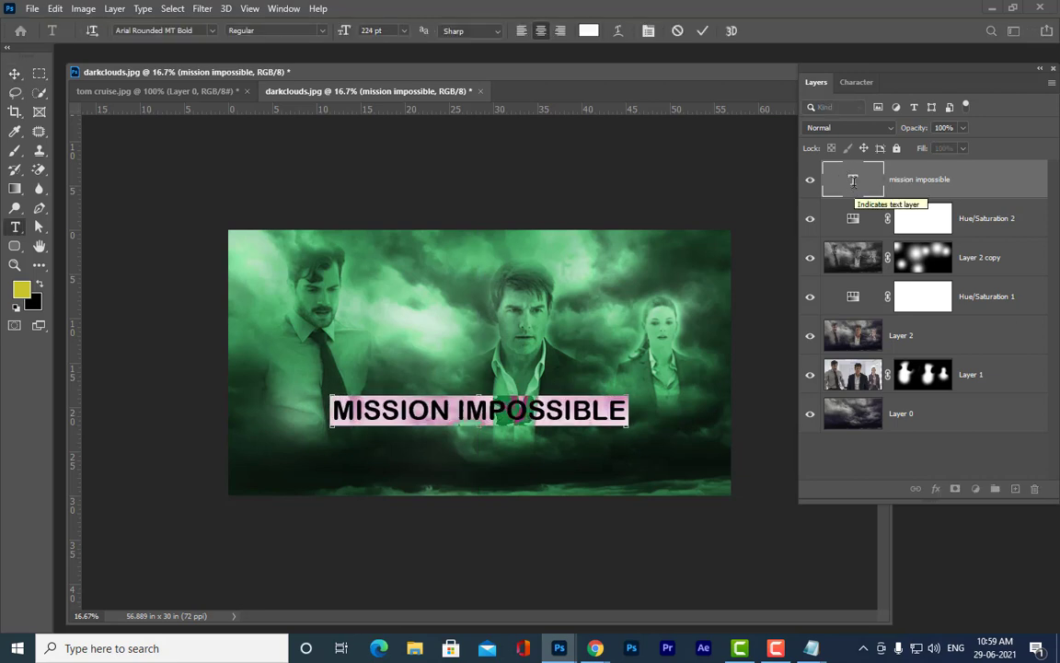
key(ctrl+shift+period)
key(ctrl+shift+period)
key(ctrl+shift+period)
key(ctrl+shift+period)
key(ctrl+shift+period)
key(ctrl+shift+period)
key(ctrl+shift+period)
key(ctrl+shift+period)
key(ctrl+shift+period)
key(ctrl+shift+period)
key(ctrl+shift+period)
key(ctrl+shift+period)
key(ctrl+shift+period)
key(ctrl+shift+period)
key(ctrl+shift+period)
key(ctrl+shift+period)
key(ctrl+shift+period)
key(ctrl+shift+period)
key(ctrl+shift+period)
key(ctrl+shift+period)
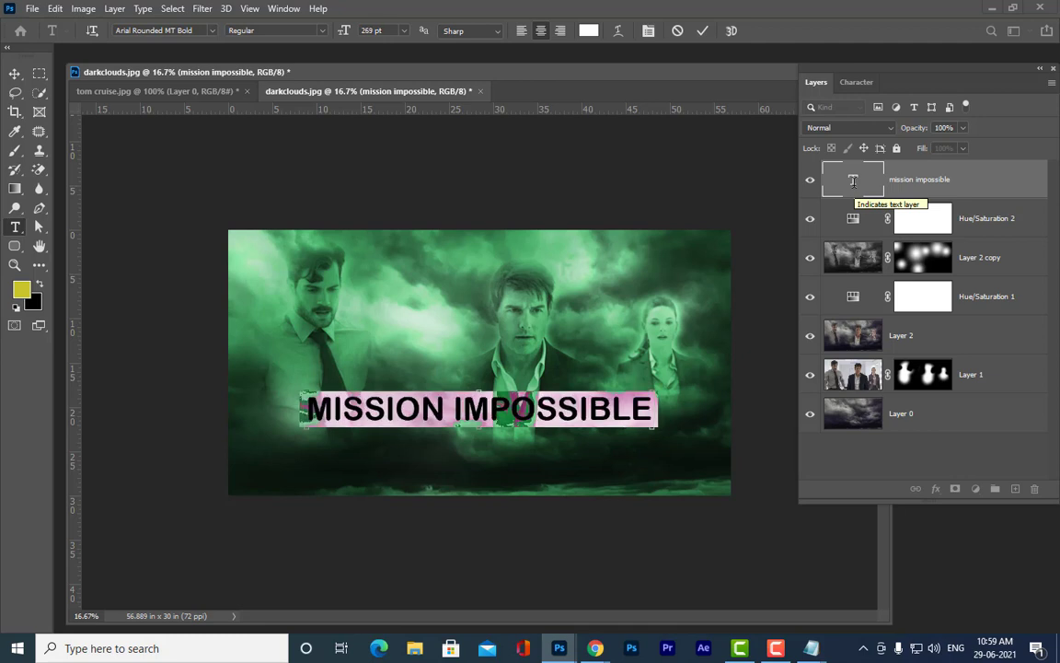
key(ctrl+shift+period)
key(ctrl+shift+period)
key(ctrl+shift+period)
key(ctrl+shift+period)
key(ctrl+shift+period)
key(ctrl+shift+period)
key(ctrl+shift+period)
key(ctrl+shift+period)
key(ctrl+shift+period)
key(ctrl+shift+period)
key(ctrl+shift+period)
key(ctrl+shift+period)
key(ctrl+shift+period)
key(ctrl+shift+period)
key(ctrl+shift+period)
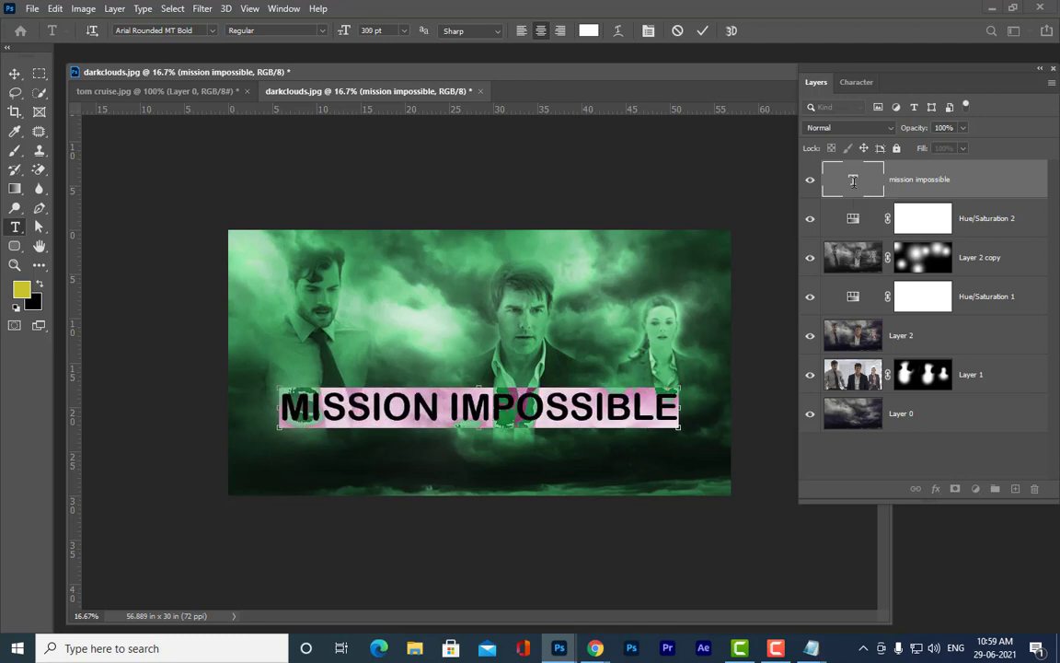
key(ctrl+shift+period)
key(ctrl+shift+period)
key(ctrl+shift+period)
key(ctrl+shift+period)
key(ctrl+shift+period)
key(ctrl+shift+period)
key(ctrl+shift+period)
key(ctrl+shift+period)
key(ctrl+shift+period)
key(ctrl+shift+period)
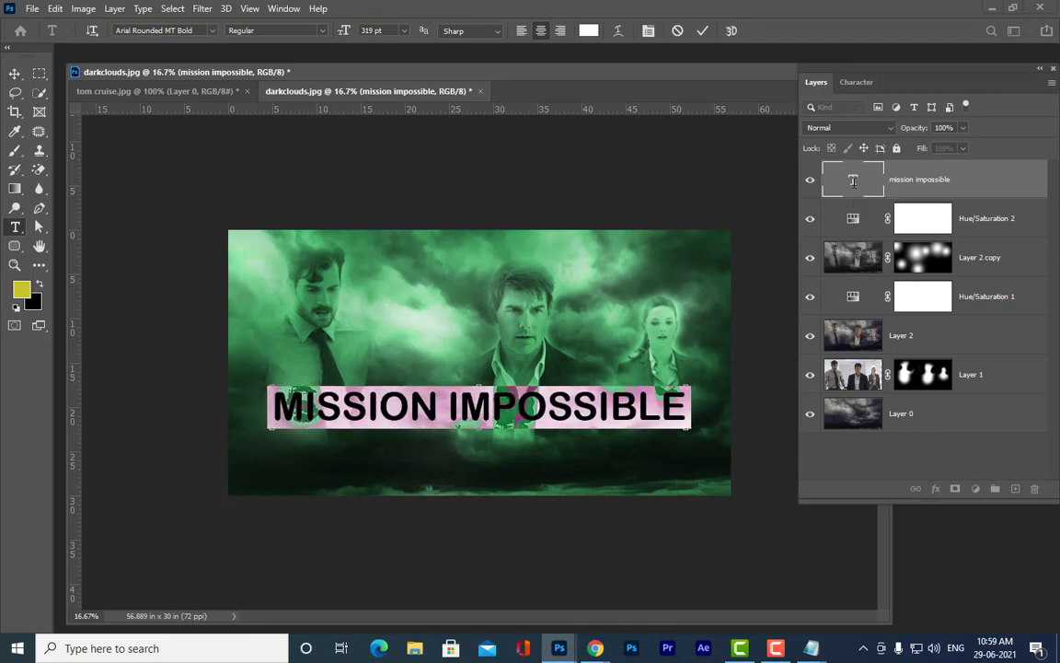
key(ctrl+shift+period)
key(ctrl+shift+period)
key(ctrl+shift+period)
key(ctrl+shift+period)
key(ctrl+shift+period)
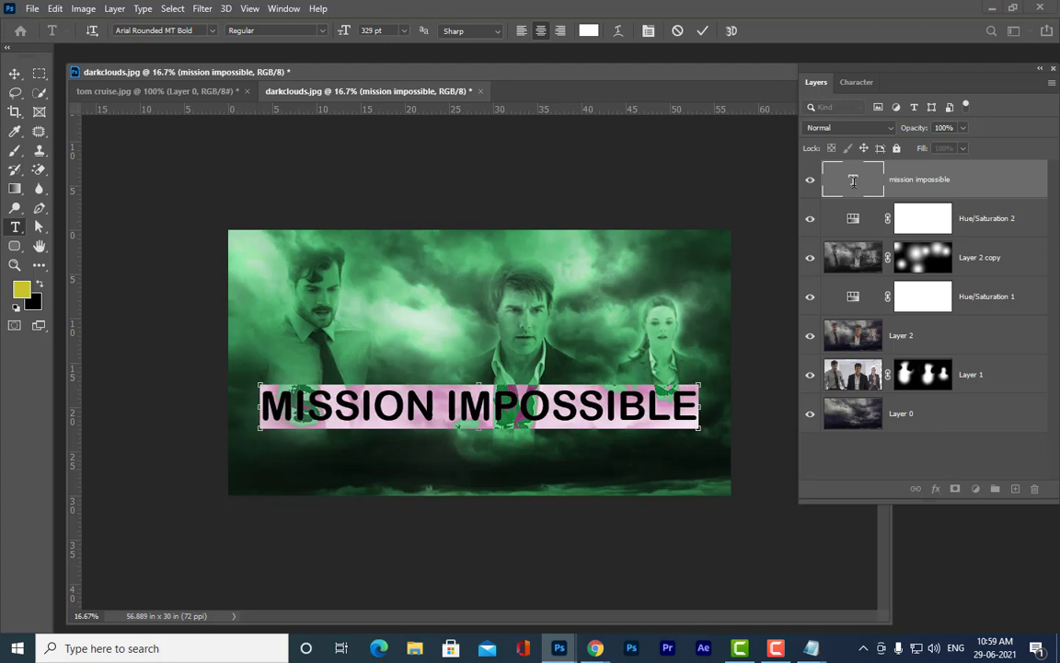
key(ctrl+shift+period)
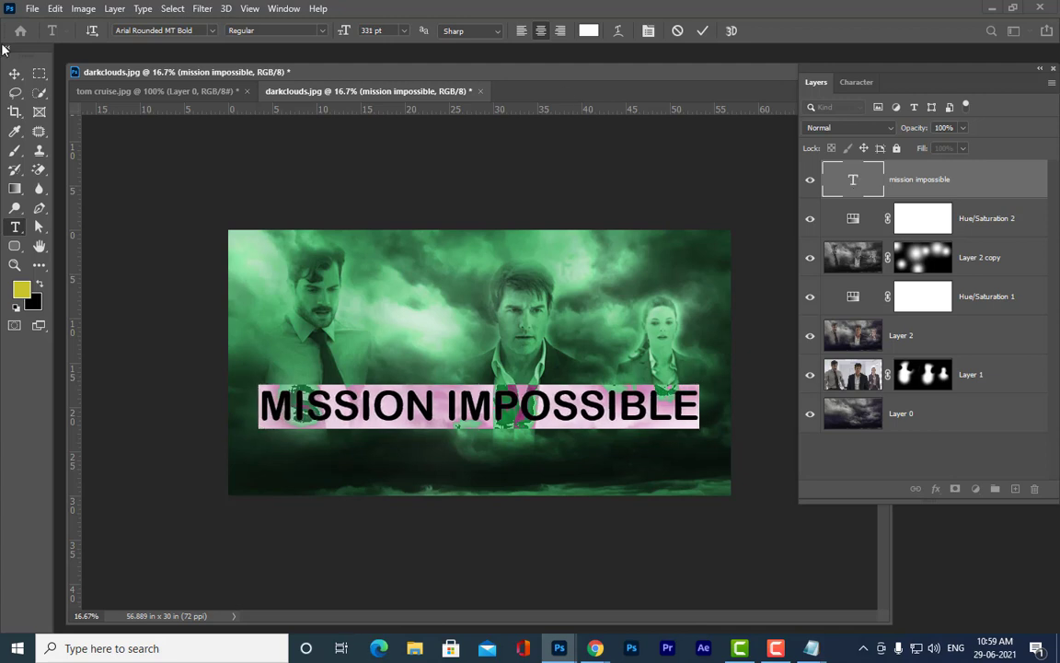
click(15, 74)
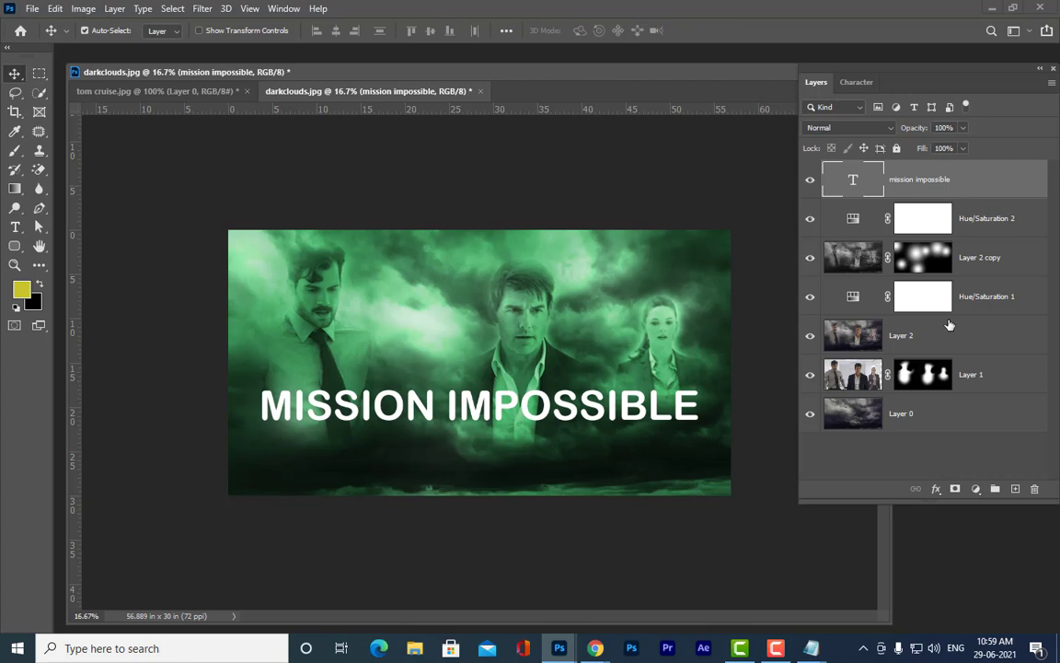
Change the title's font to Arial Black
double_click(853, 178)
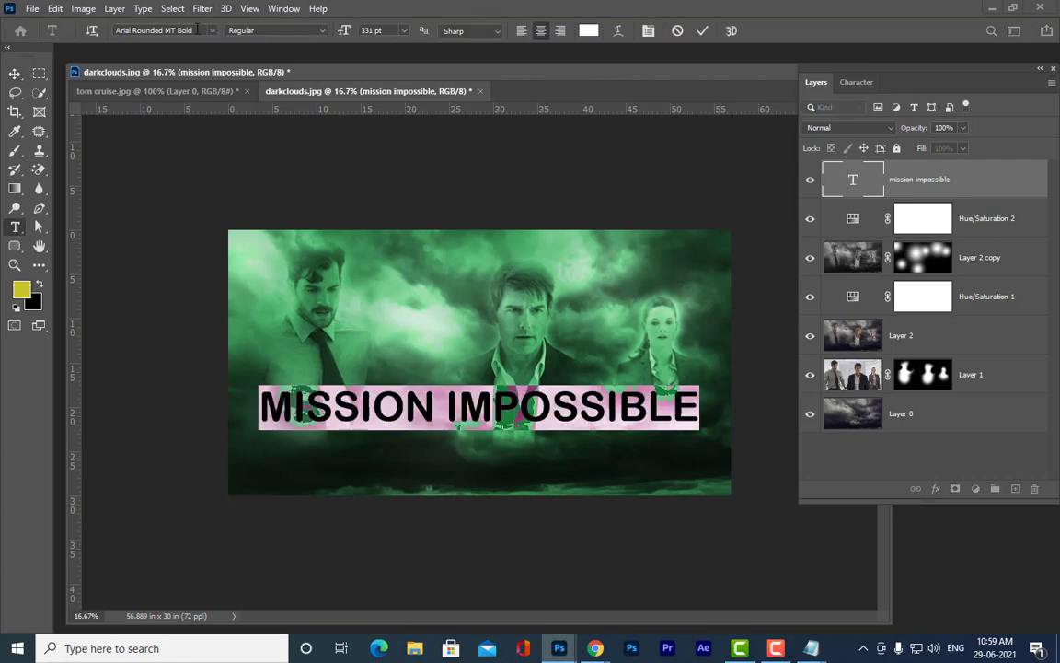
click(197, 30)
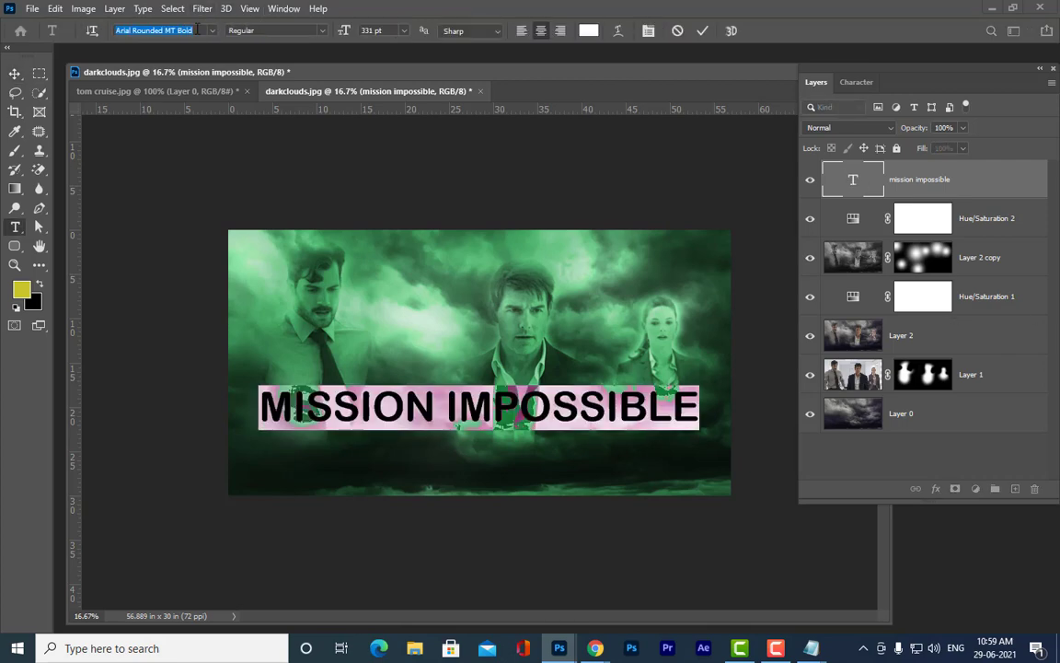
text(arial)
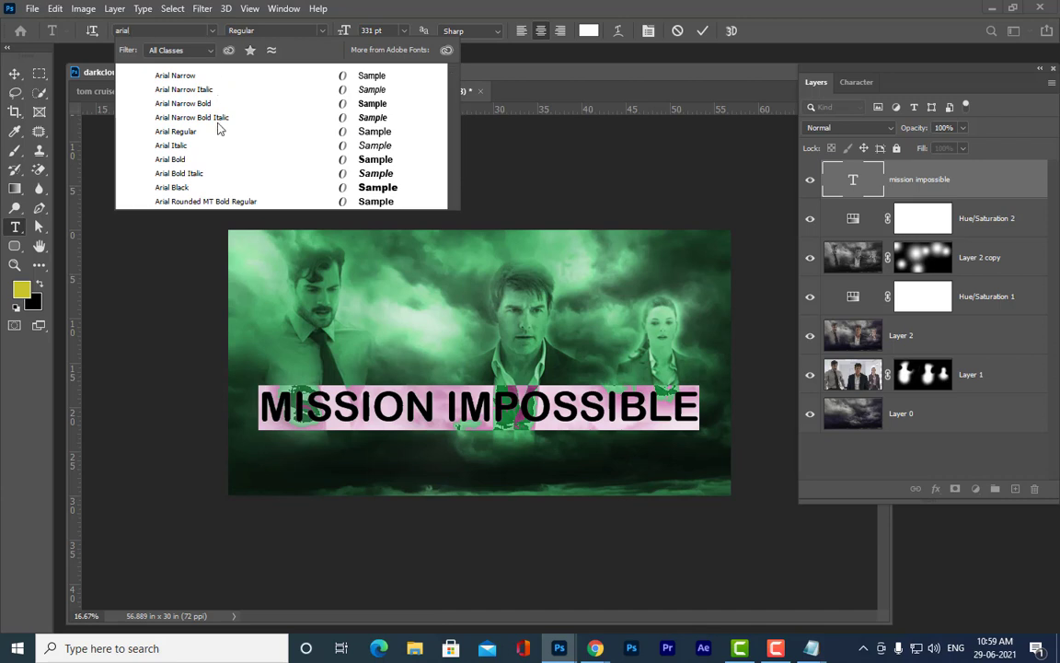
click(184, 188)
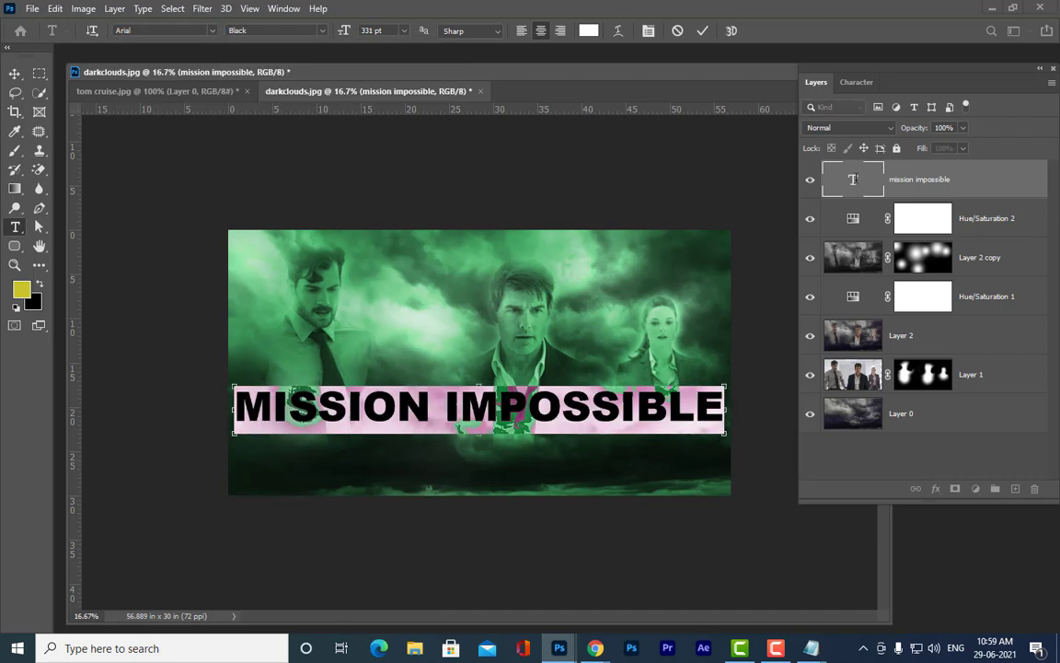
Reduce the MISSION IMPOSSIBLE title text to 257 pt
key(ctrl+shift+comma)
key(ctrl+shift+comma)
key(ctrl+shift+comma)
key(ctrl+shift+comma)
key(ctrl+shift+comma)
key(ctrl+shift+comma)
key(ctrl+shift+comma)
key(ctrl+shift+comma)
key(ctrl+shift+comma)
key(ctrl+shift+comma)
key(ctrl+shift+comma)
key(ctrl+shift+comma)
key(ctrl+shift+comma)
key(ctrl+shift+comma)
key(ctrl+shift+comma)
key(ctrl+shift+comma)
key(ctrl+shift+comma)
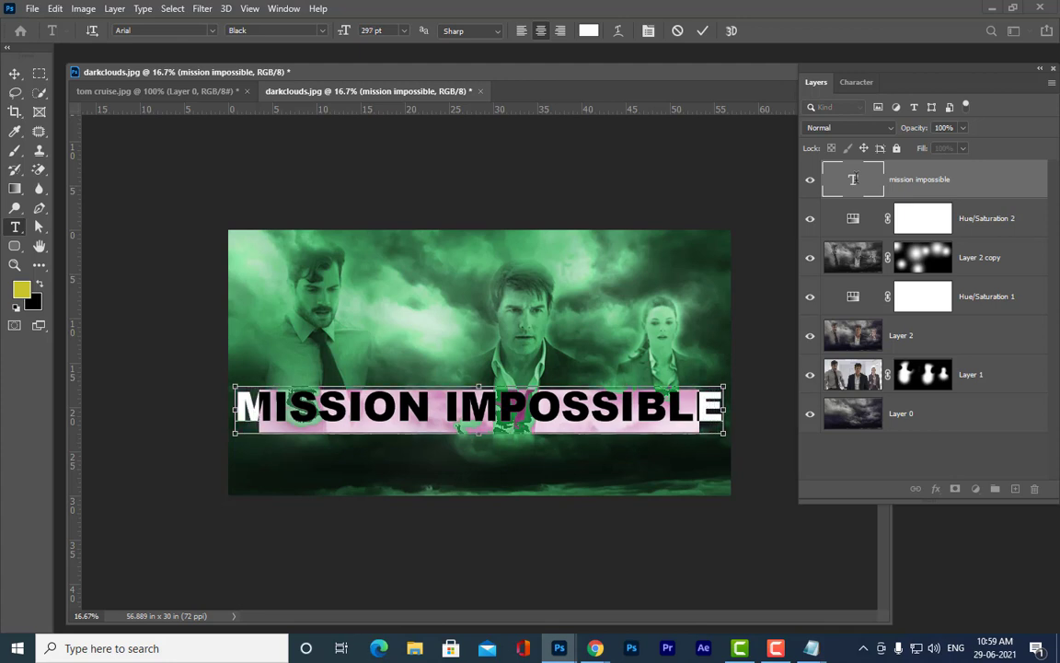
key(ctrl+shift+comma)
key(ctrl+shift+comma)
key(ctrl+shift+comma)
key(ctrl+shift+comma)
key(ctrl+shift+comma)
key(ctrl+shift+comma)
key(ctrl+shift+comma)
key(ctrl+shift+comma)
key(ctrl+shift+comma)
key(ctrl+shift+comma)
key(ctrl+shift+comma)
key(ctrl+shift+comma)
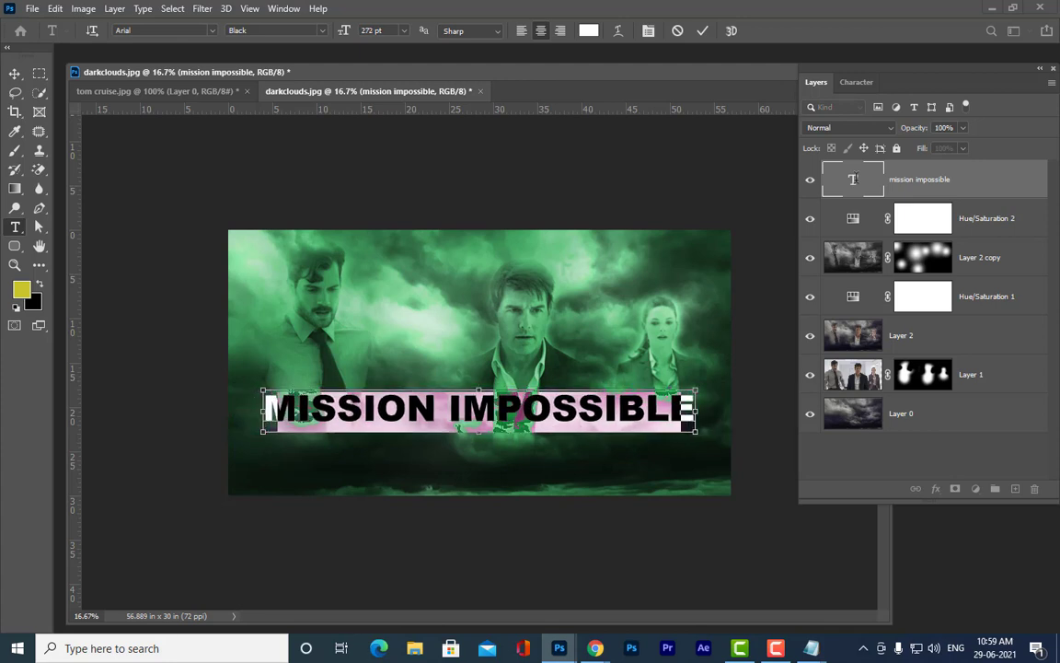
key(ctrl+shift+comma)
key(ctrl+shift+comma)
key(ctrl+shift+comma)
key(ctrl+shift+comma)
key(ctrl+shift+comma)
key(ctrl+shift+comma)
key(ctrl+shift+comma)
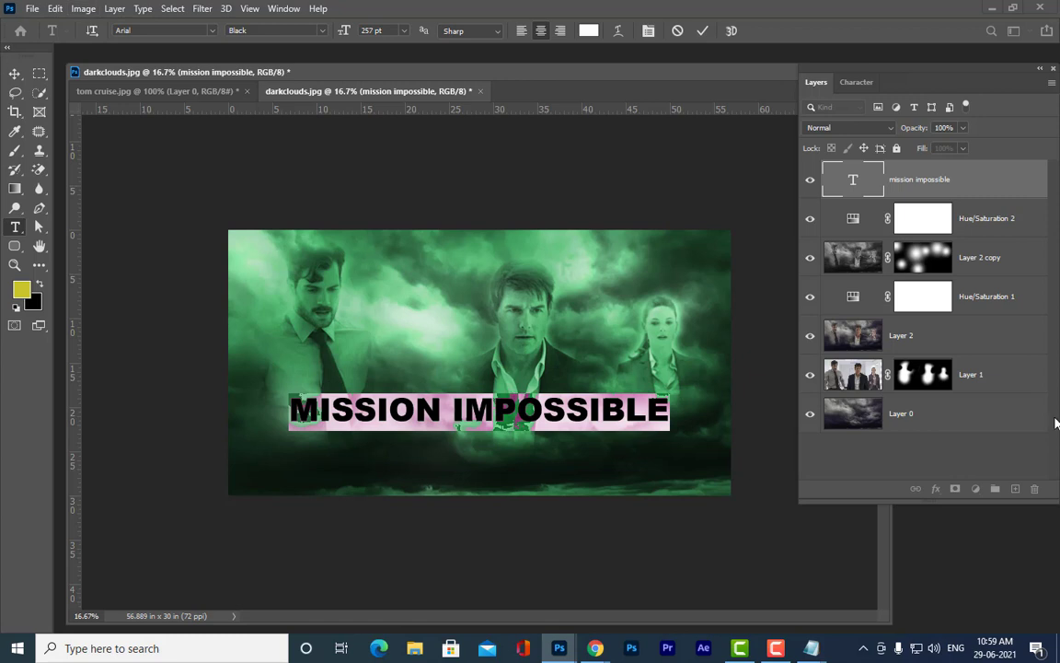
click(14, 74)
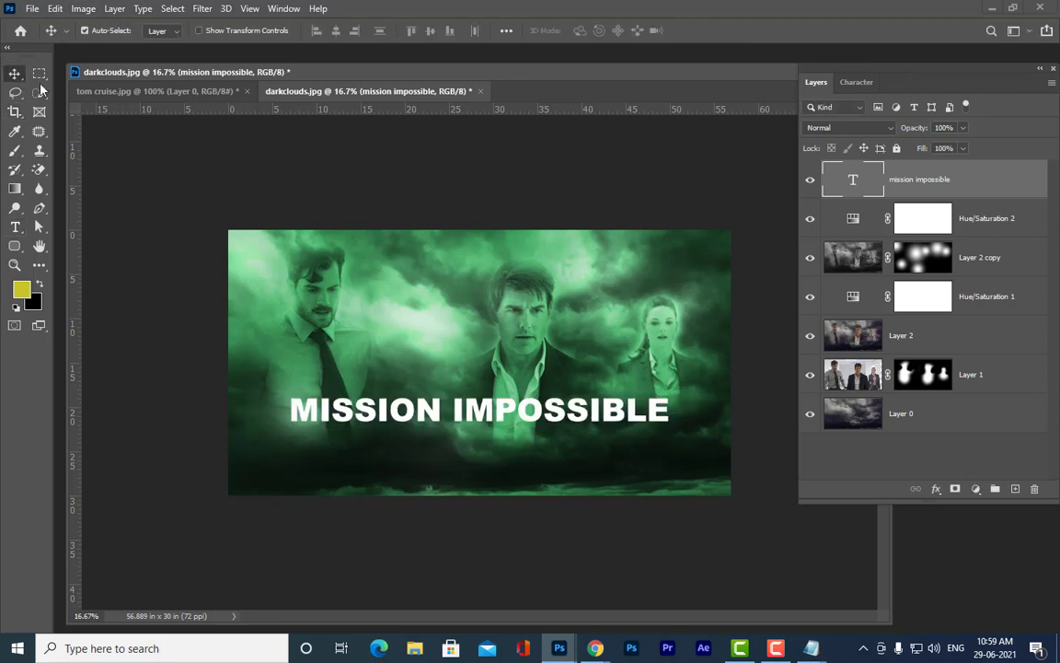
Add a separate text layer reading "5" above the title, between the two men
click(15, 226)
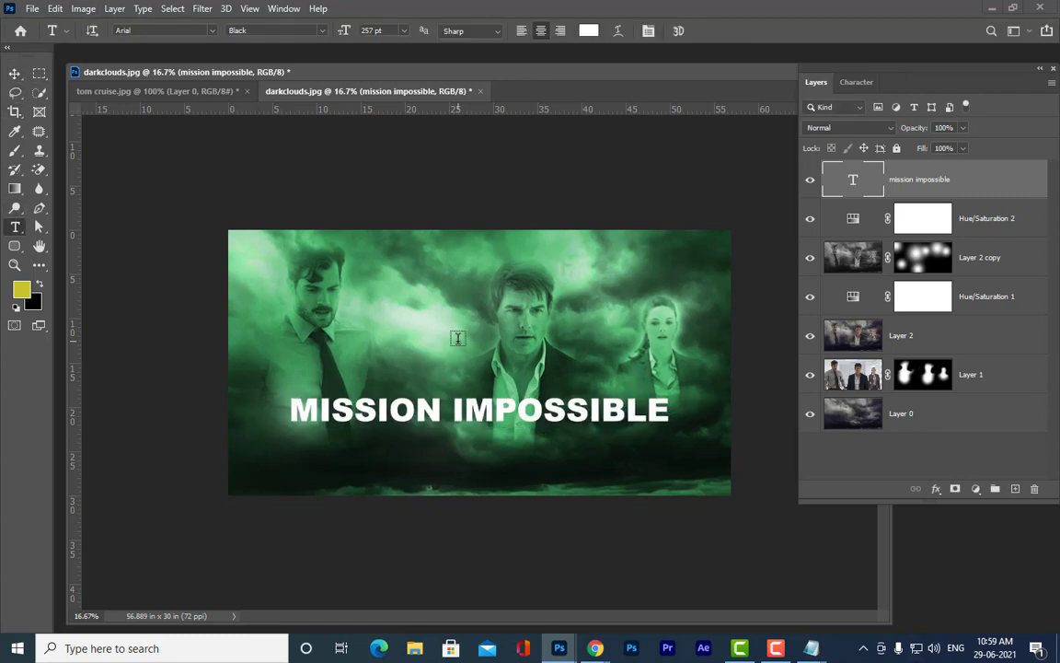
click(454, 336)
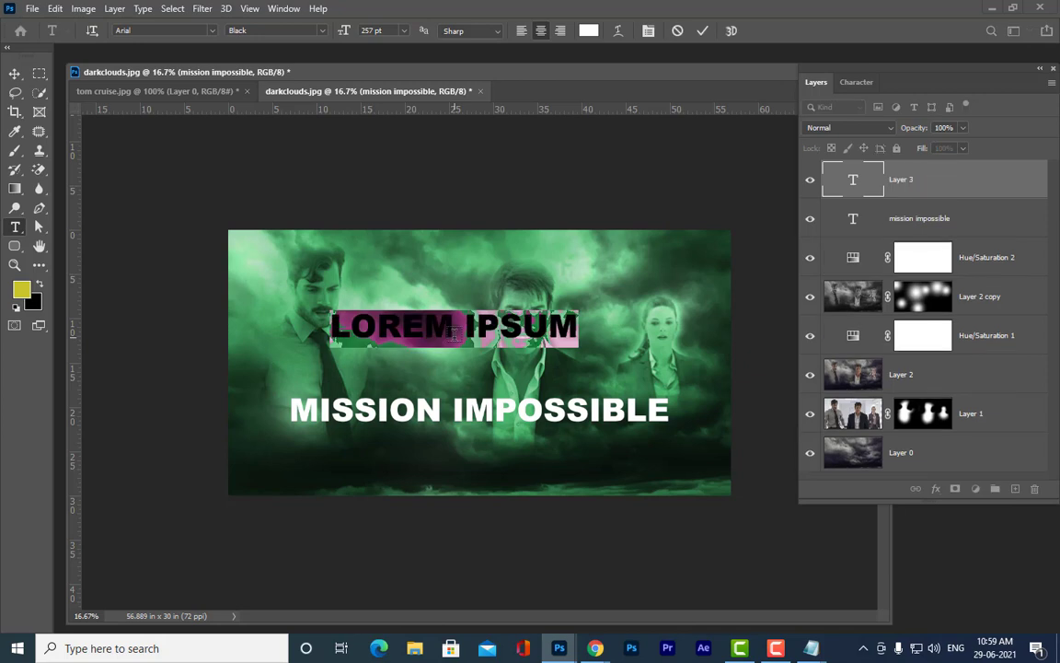
text(5)
key(ctrl+Return)
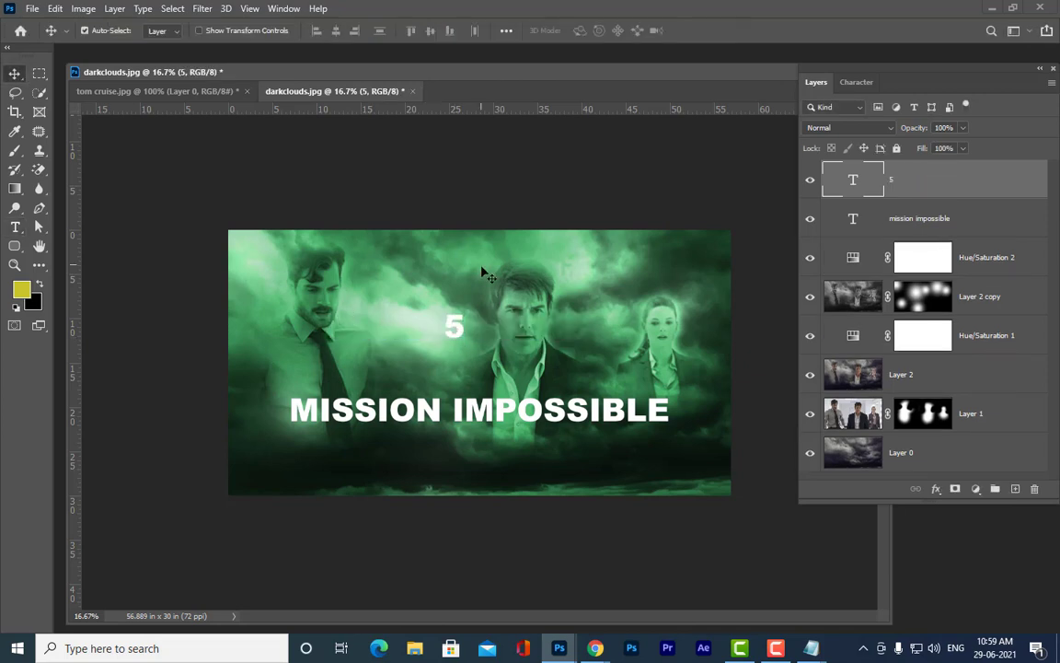
Scale the "5" up to more than about 490% so that it overlaps the middle of the title
mouse_move(457, 330)
mouse_down()
mouse_move(471, 430)
mouse_move(452, 448)
mouse_move(485, 397)
mouse_move(519, 376)
mouse_move(479, 387)
mouse_move(475, 304)
mouse_move(456, 317)
mouse_up()
key(ctrl+t)
mouse_move(489, 419)
mouse_down()
mouse_move(449, 350)
mouse_move(479, 409)
mouse_move(495, 419)
mouse_move(492, 441)
mouse_up()
drag(461, 368, 469, 420)
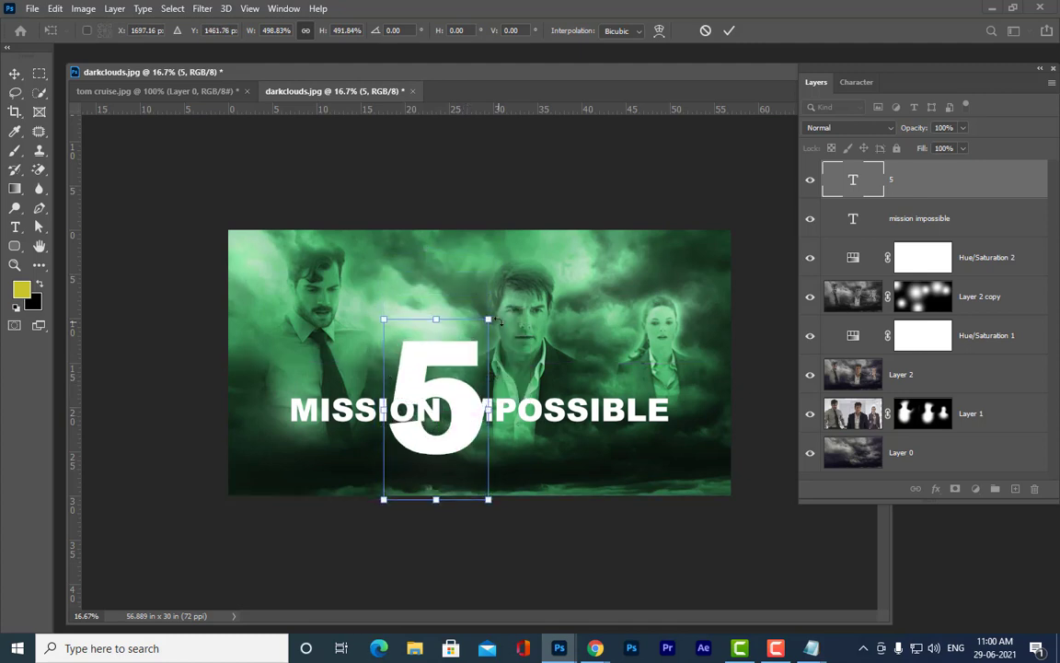
drag(489, 318, 492, 302)
key(Return)
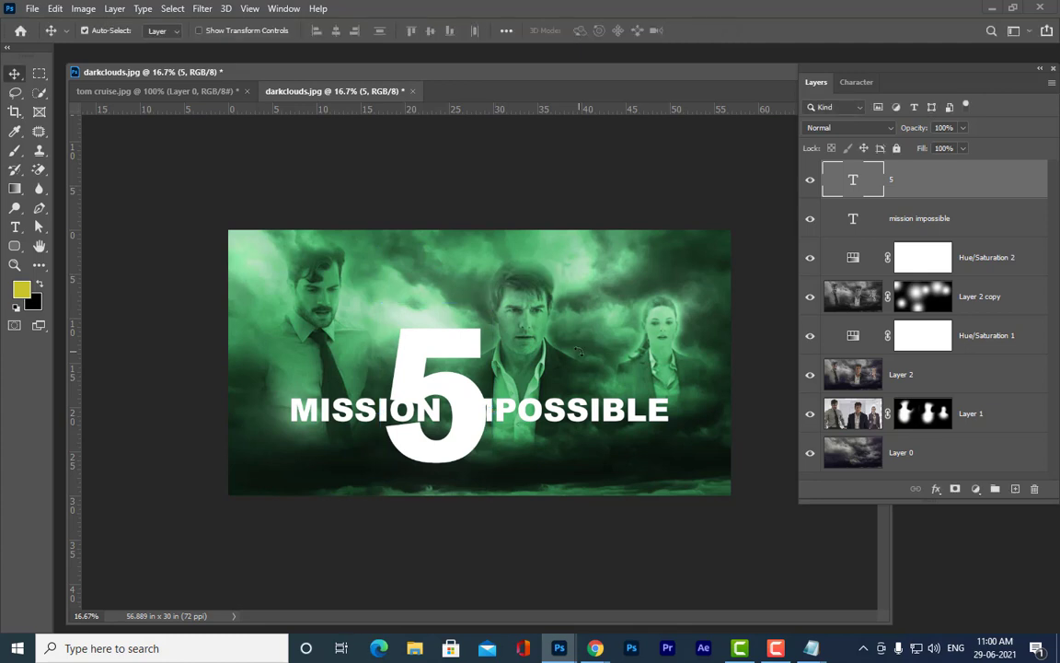
Move the "5" above the title and scale it down to about 71% width and 58% height
drag(492, 419, 467, 344)
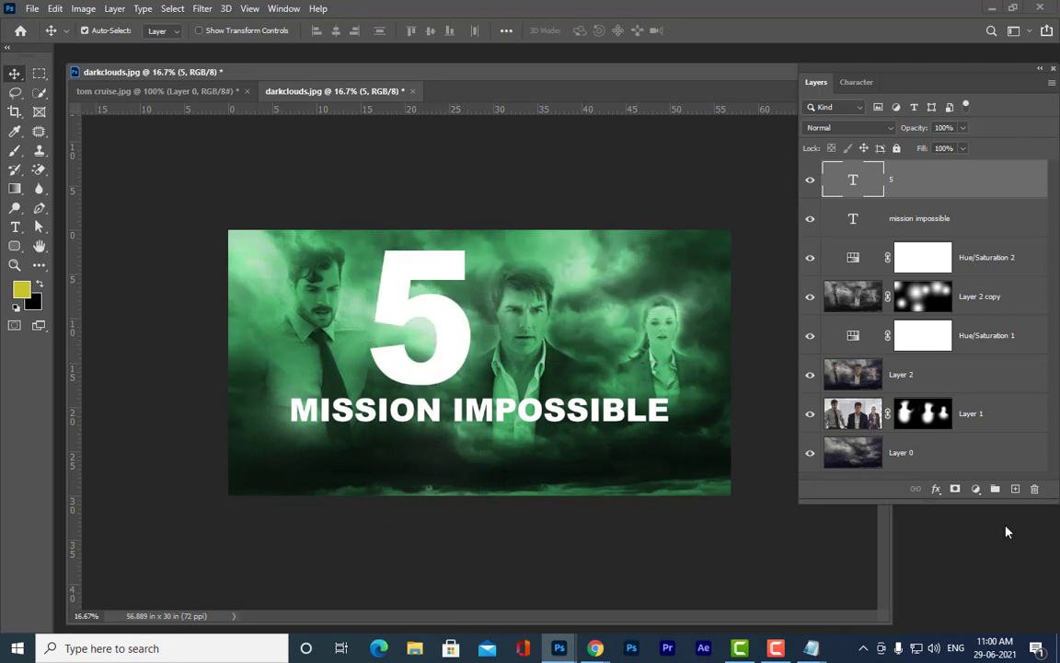
drag(388, 268, 475, 342)
key(ctrl+t)
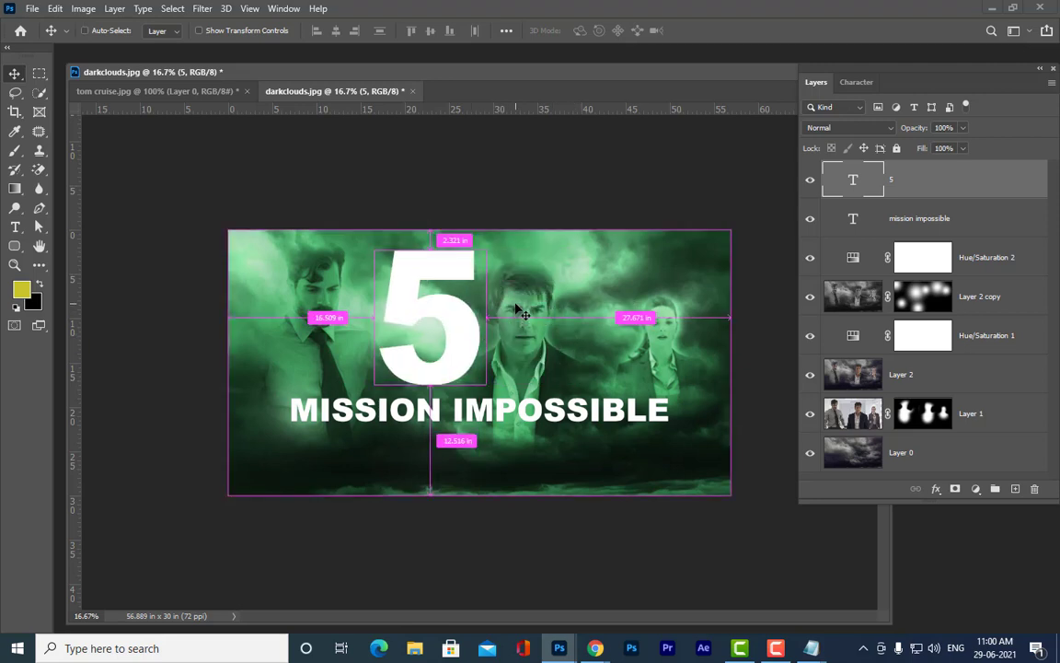
drag(486, 223, 469, 268)
key(Return)
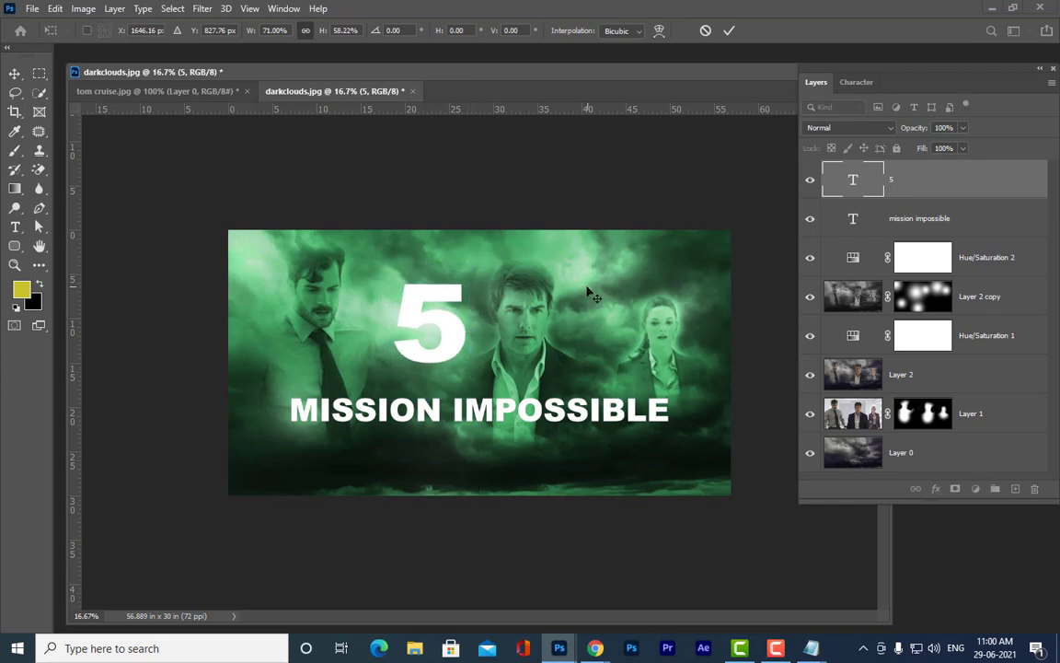
Move the MISSION IMPOSSIBLE title slightly lower and bring the "5" down so it sits just above it
right_click(493, 417)
click(498, 412)
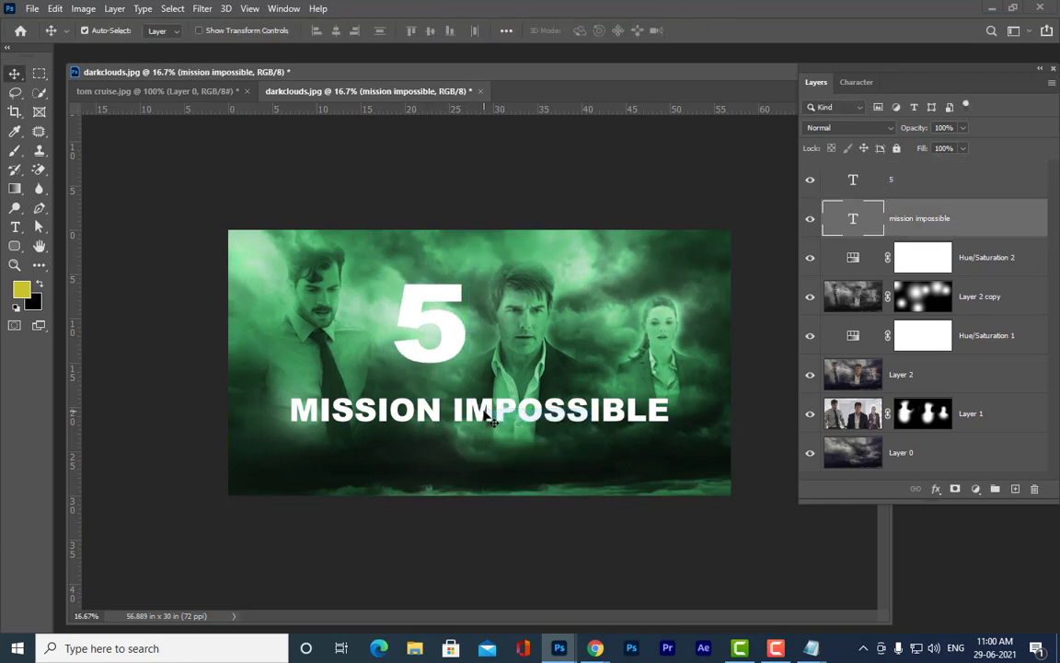
drag(486, 415, 475, 431)
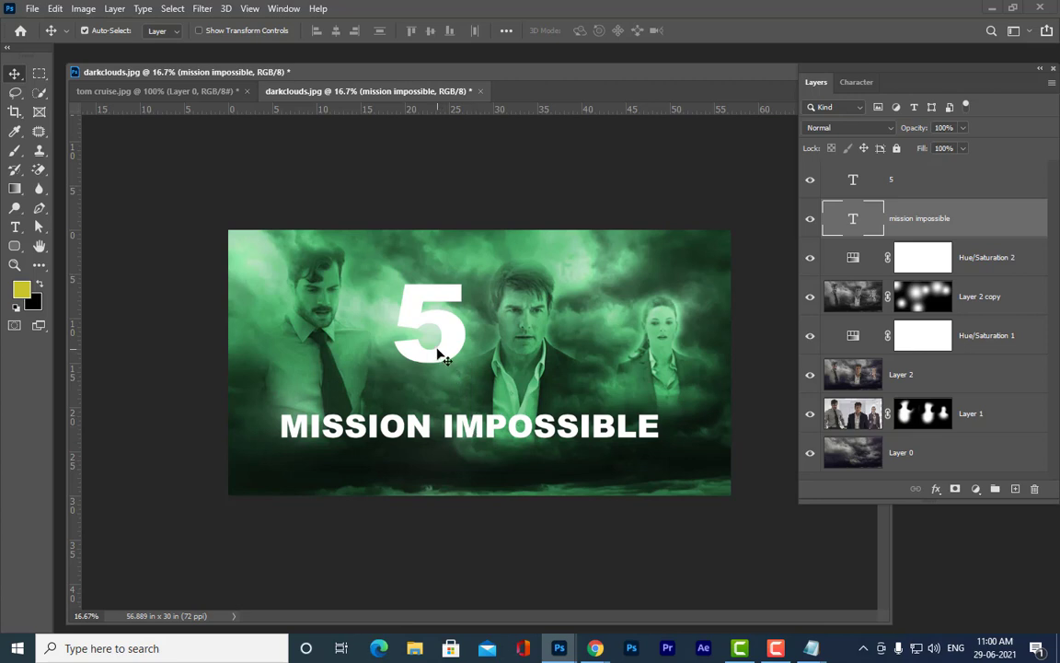
drag(440, 355, 440, 405)
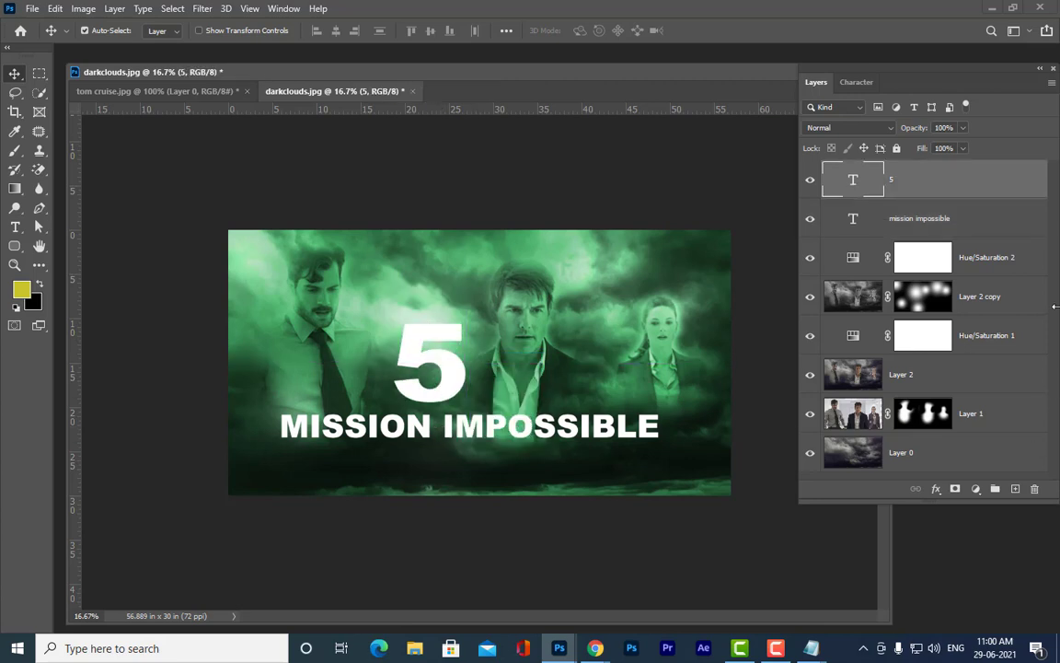
Add a drop shadow to the "5" text layer and set the shadow color to black (000000)
double_click(981, 184)
drag(487, 83, 800, 11)
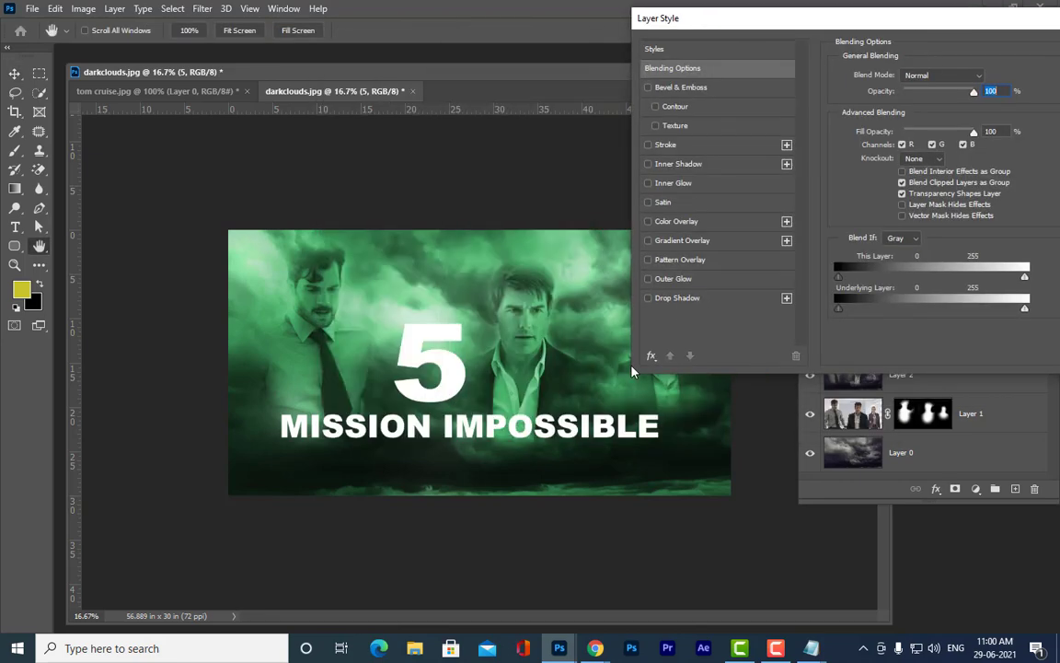
click(648, 299)
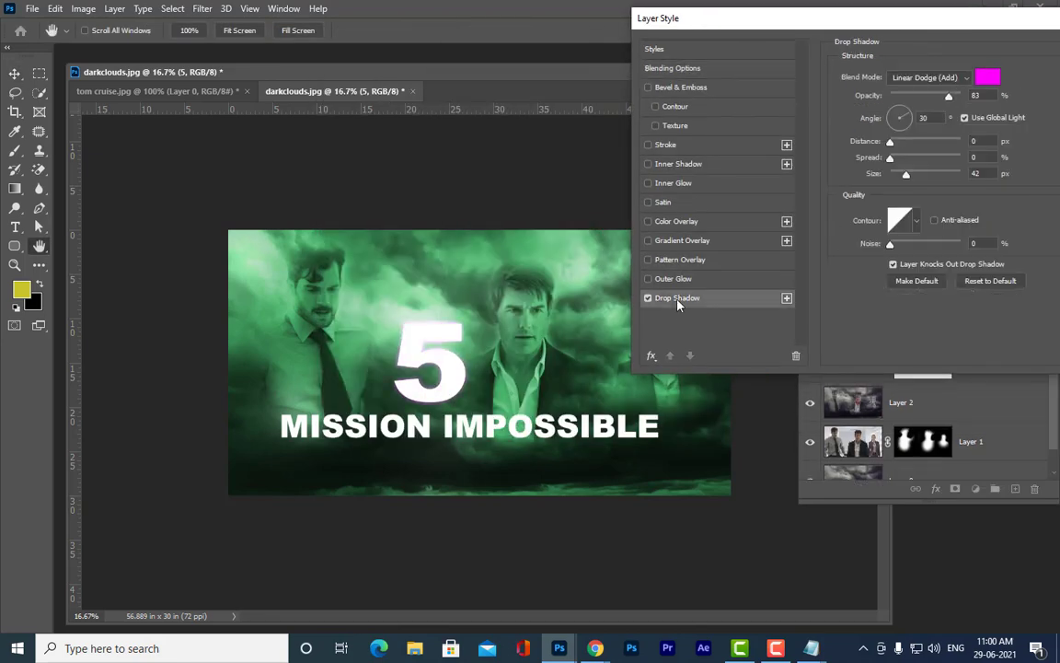
click(989, 77)
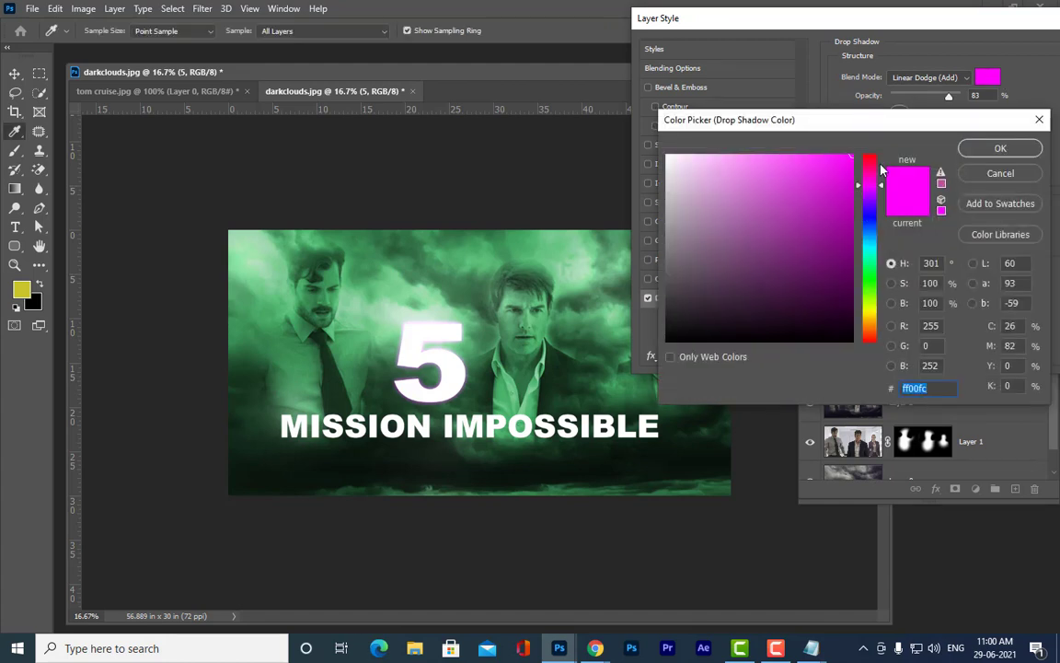
drag(867, 227, 843, 317)
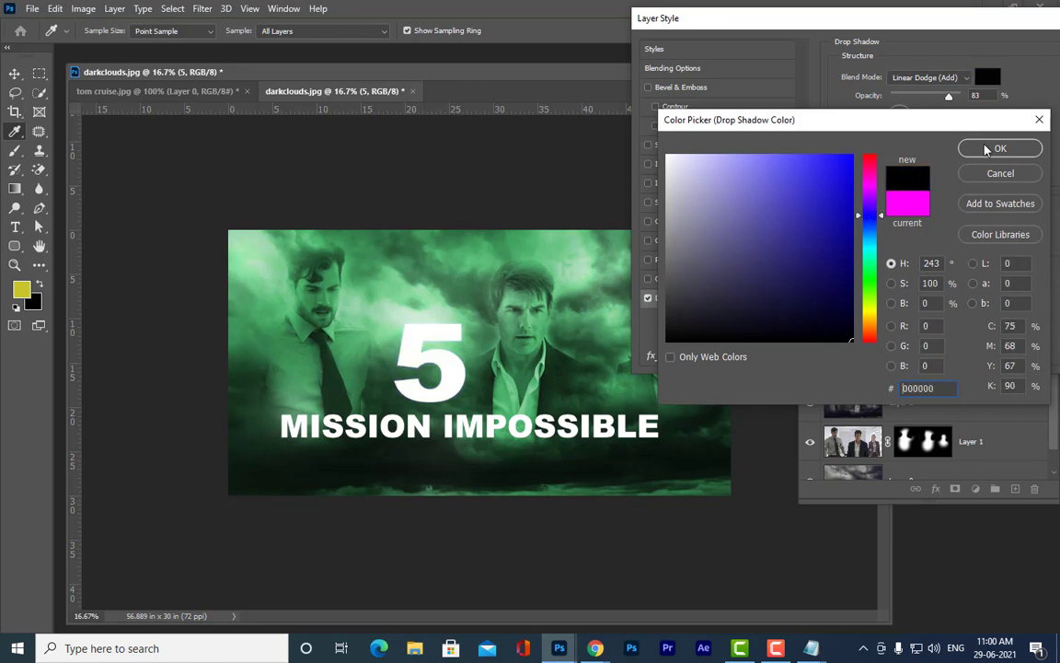
click(1001, 149)
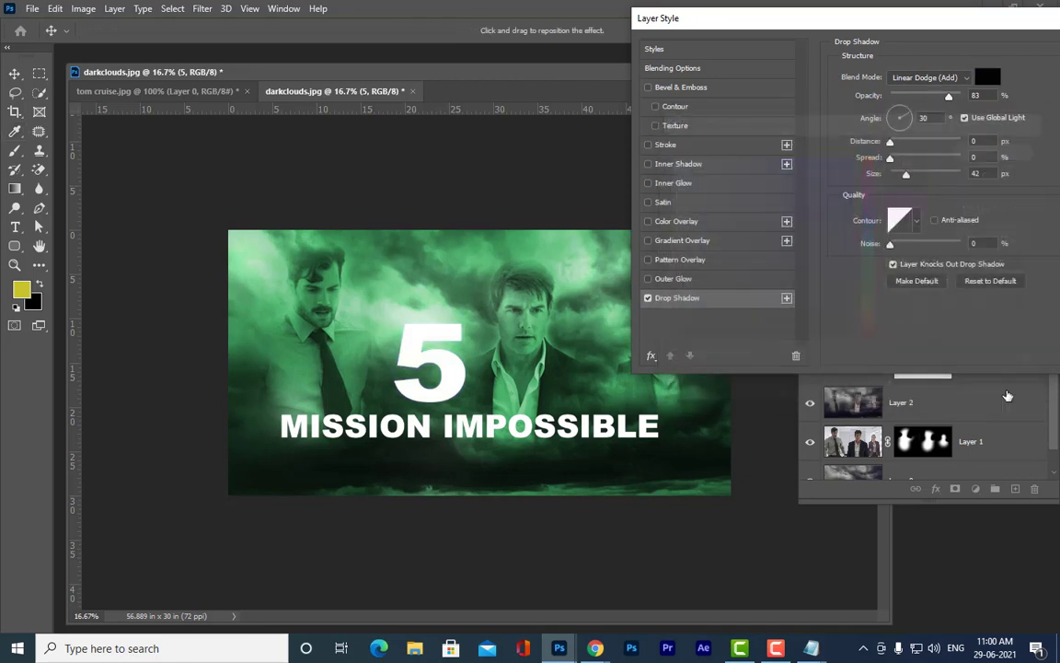
Set the "5" drop shadow to Normal blend mode and 59 px size, and copy the effect to the mission impossible layer
click(925, 77)
click(921, 89)
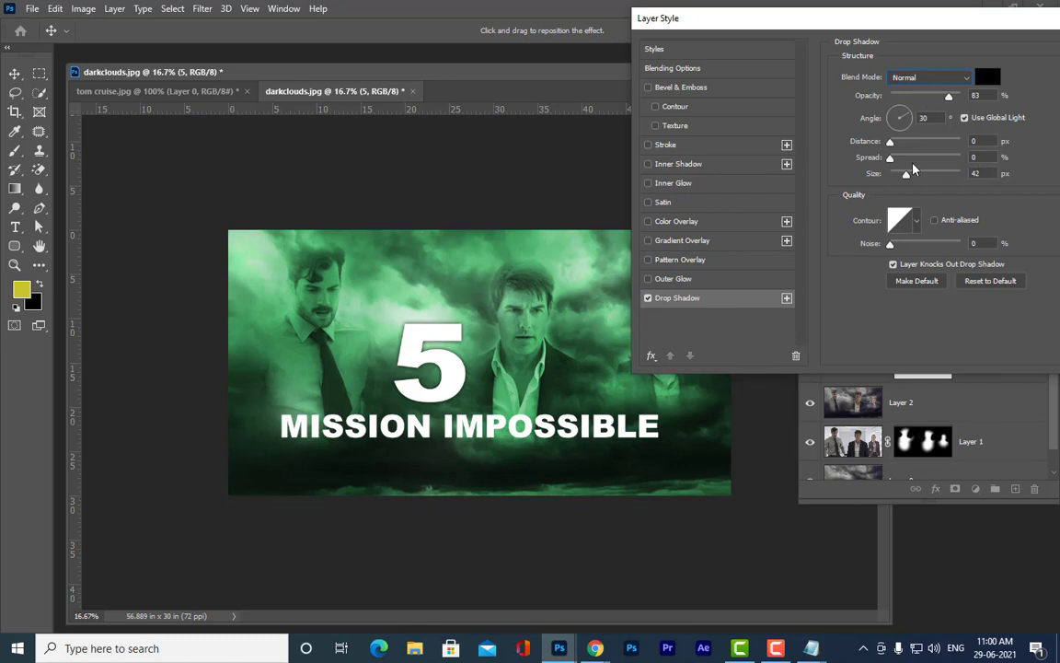
drag(905, 173, 912, 177)
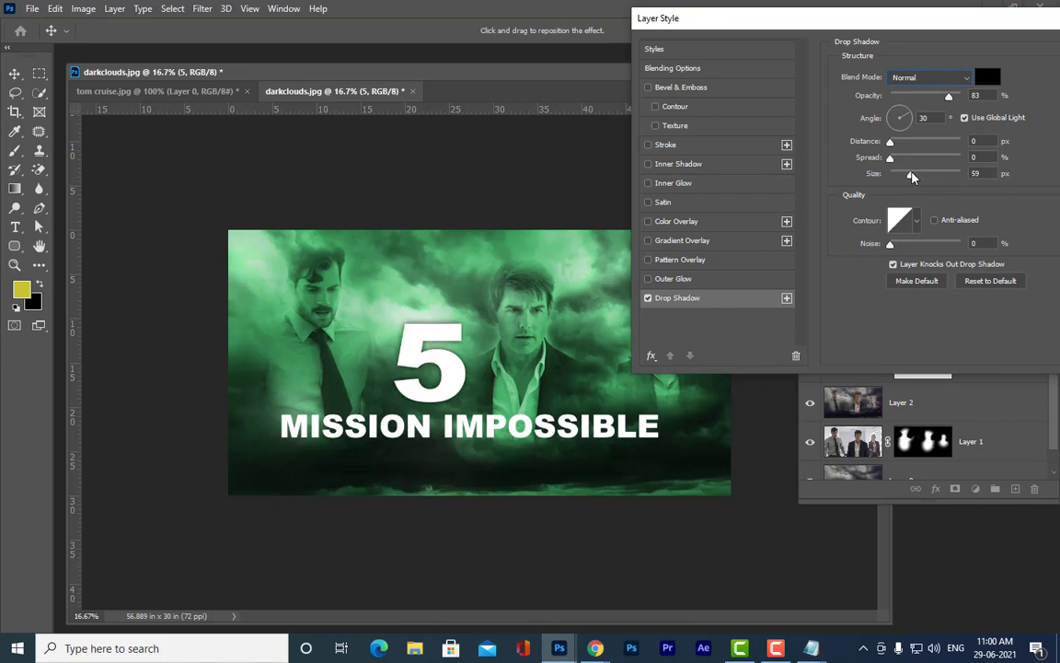
drag(882, 19, 573, 48)
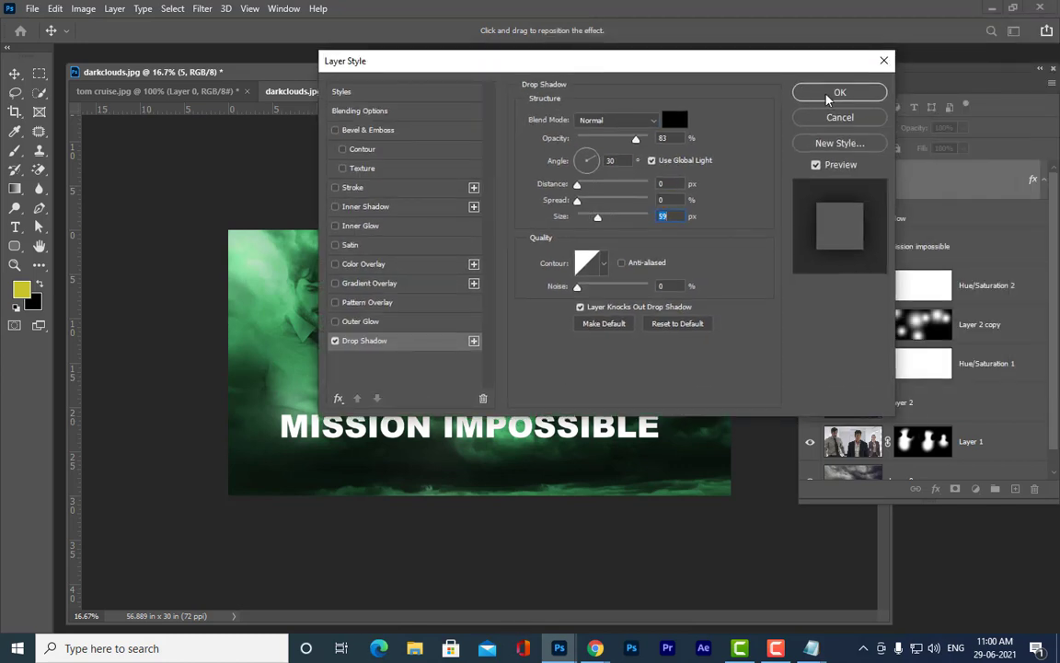
click(856, 92)
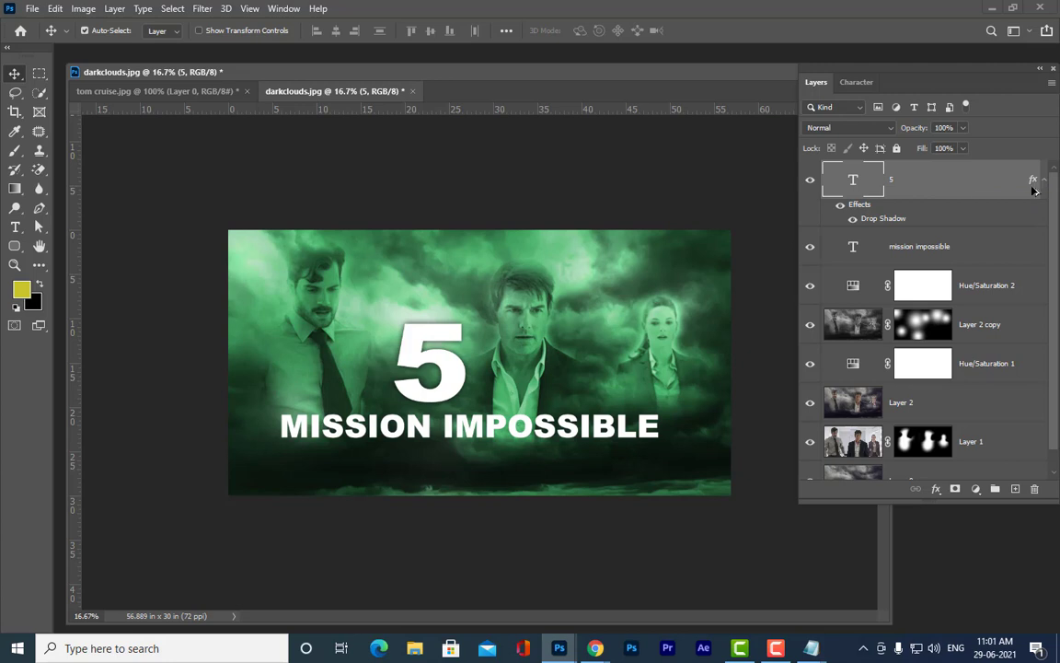
drag(1033, 181, 1021, 258)
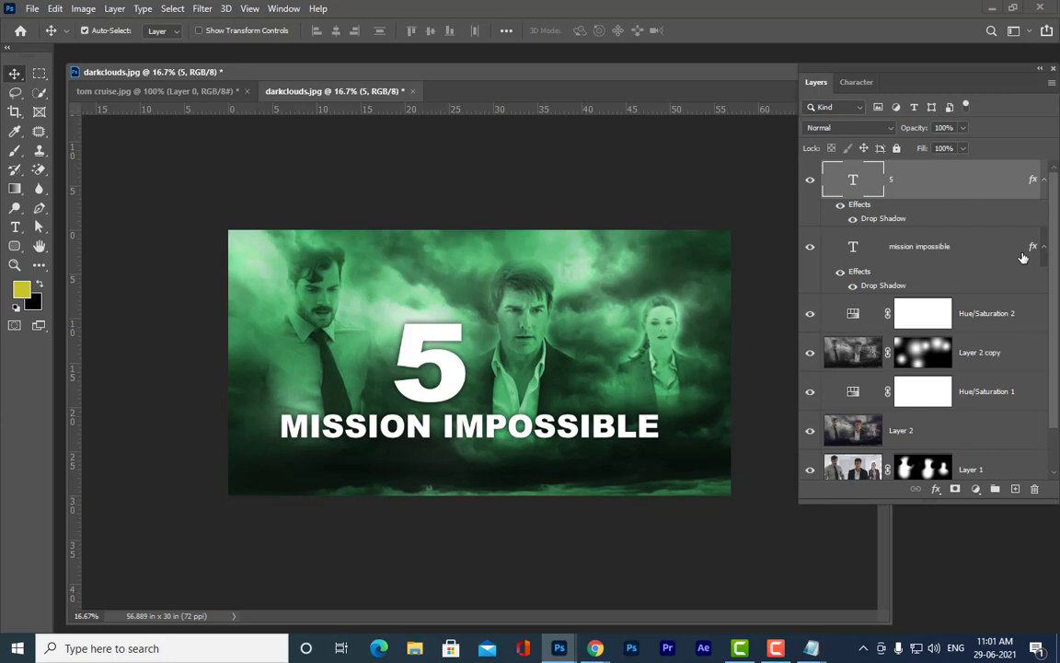
Hide both text layers and stamp the remaining visible layers into a new merged layer above Hue/Saturation 2
click(1027, 320)
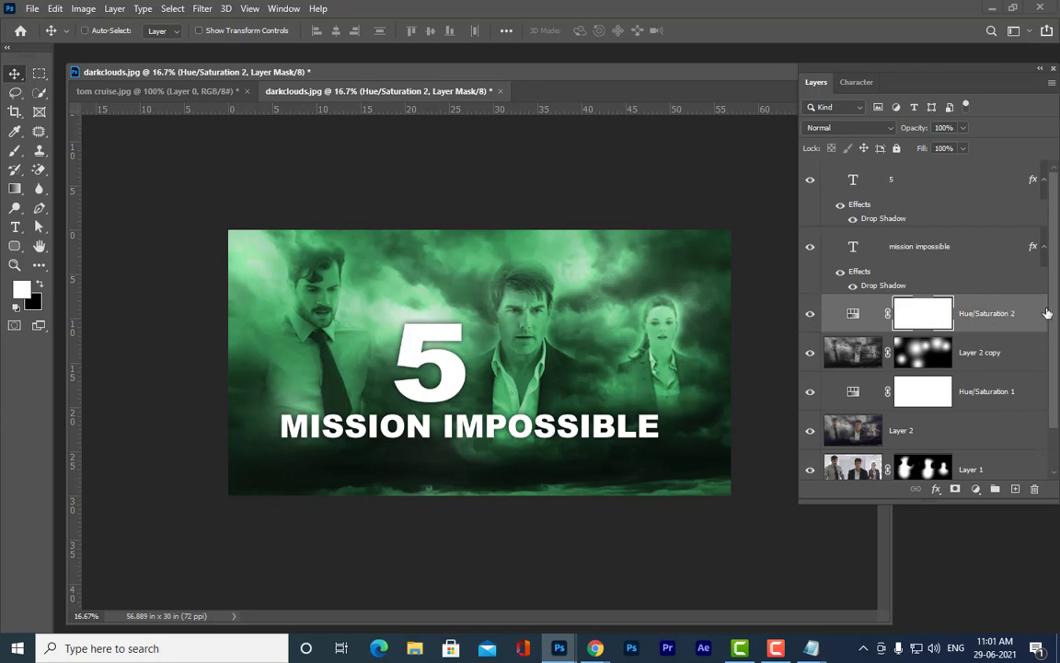
key(ctrl+shift+alt+e)
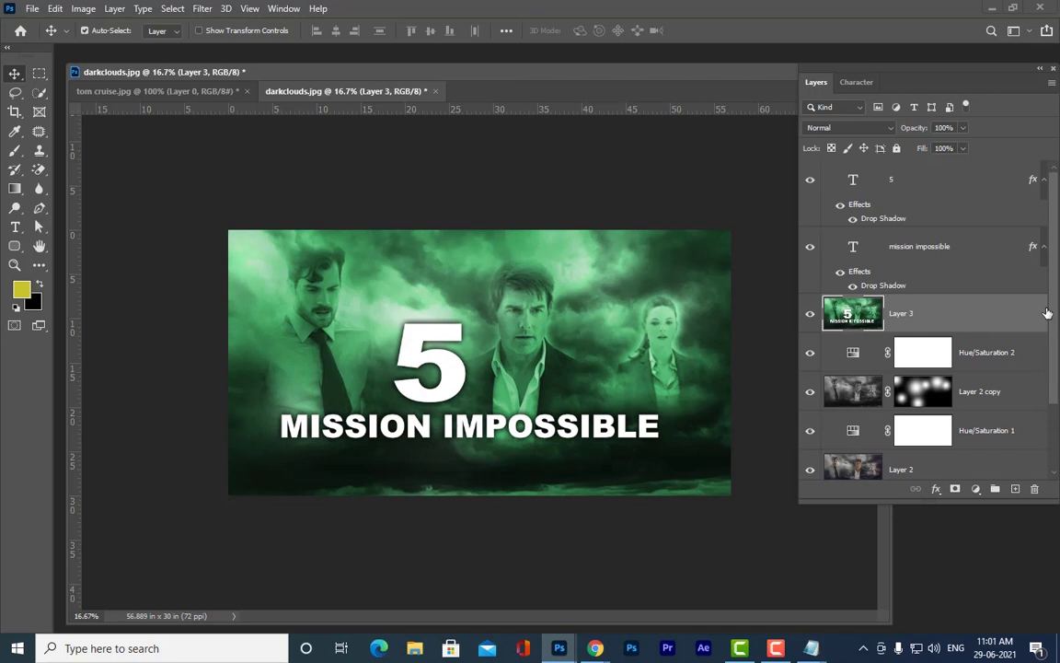
key(ctrl+z)
click(810, 179)
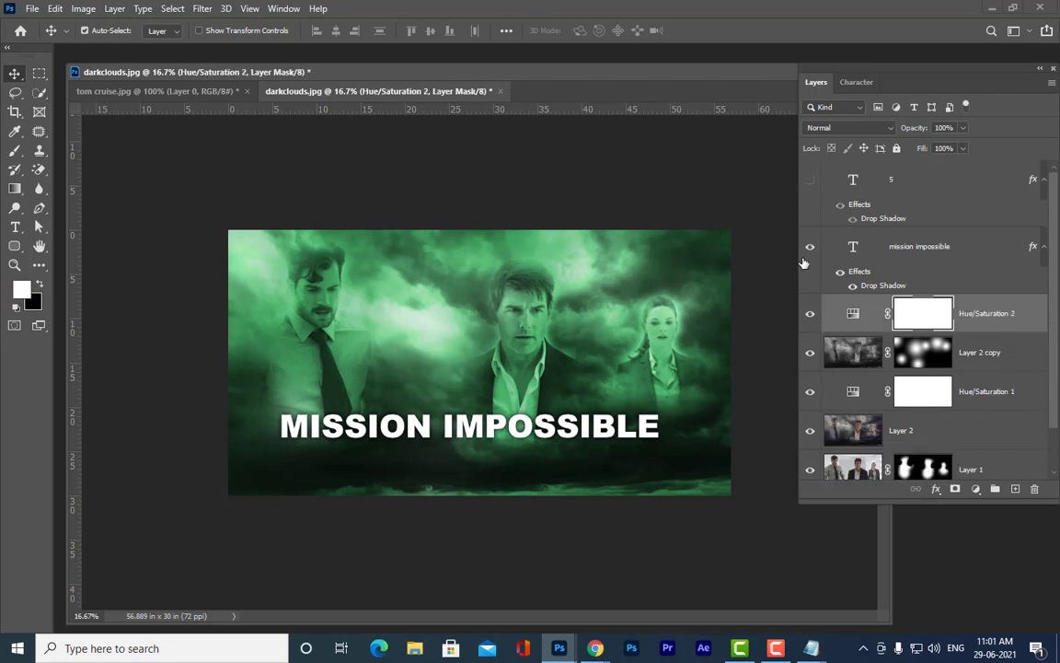
click(810, 250)
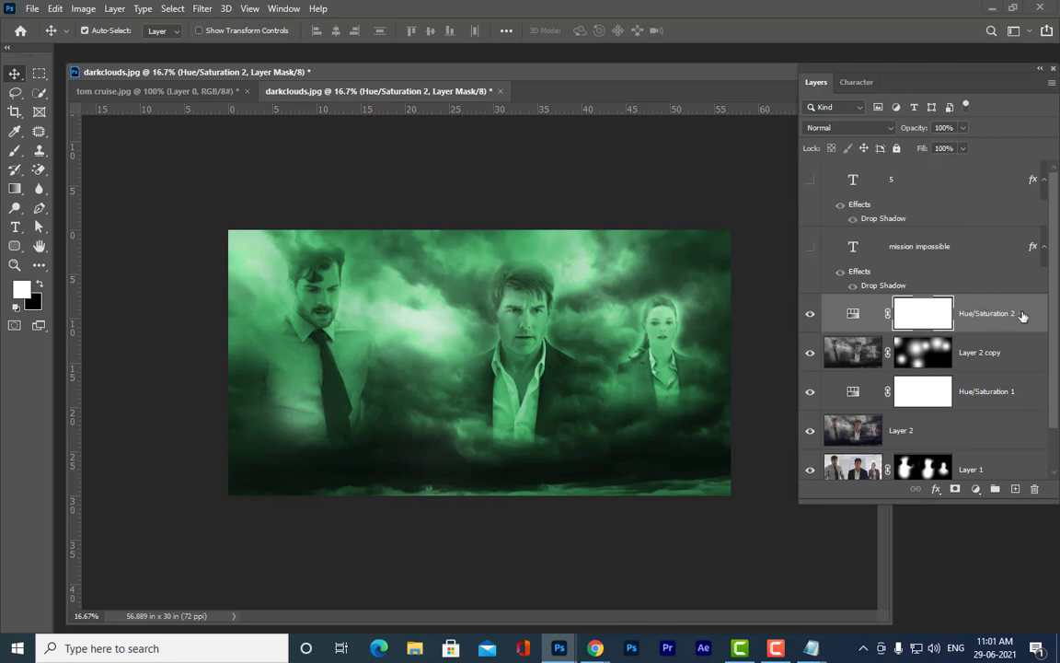
key(ctrl+shift+alt+e)
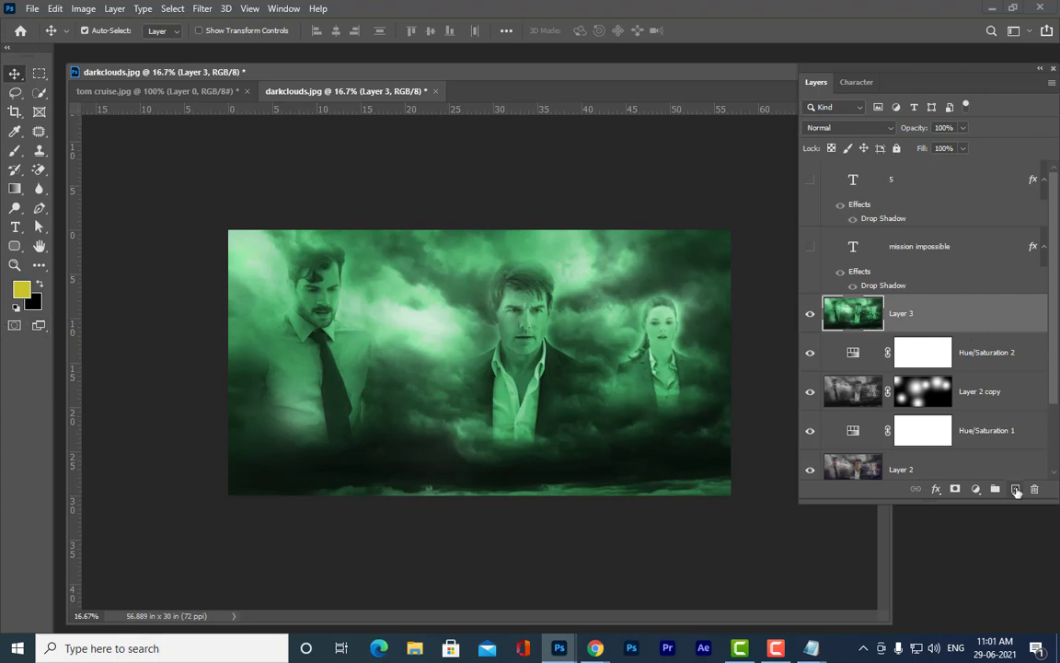
Add an empty layer above the merged image and draw a closed triangular Pen path over the canvas's lower-right half, corner to corner
click(1016, 488)
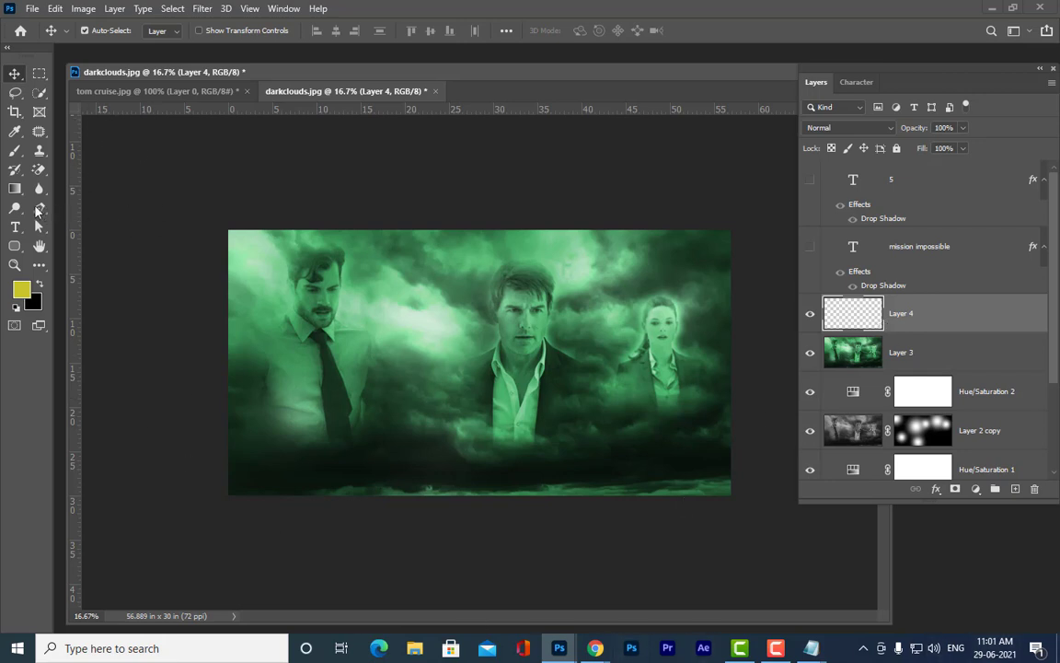
click(39, 210)
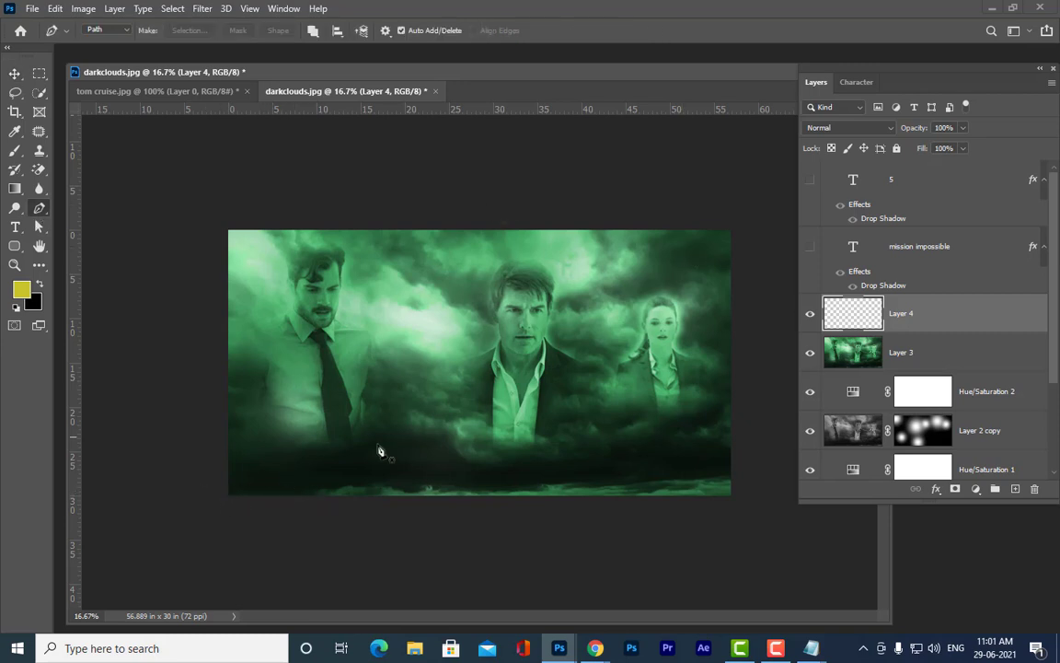
click(228, 496)
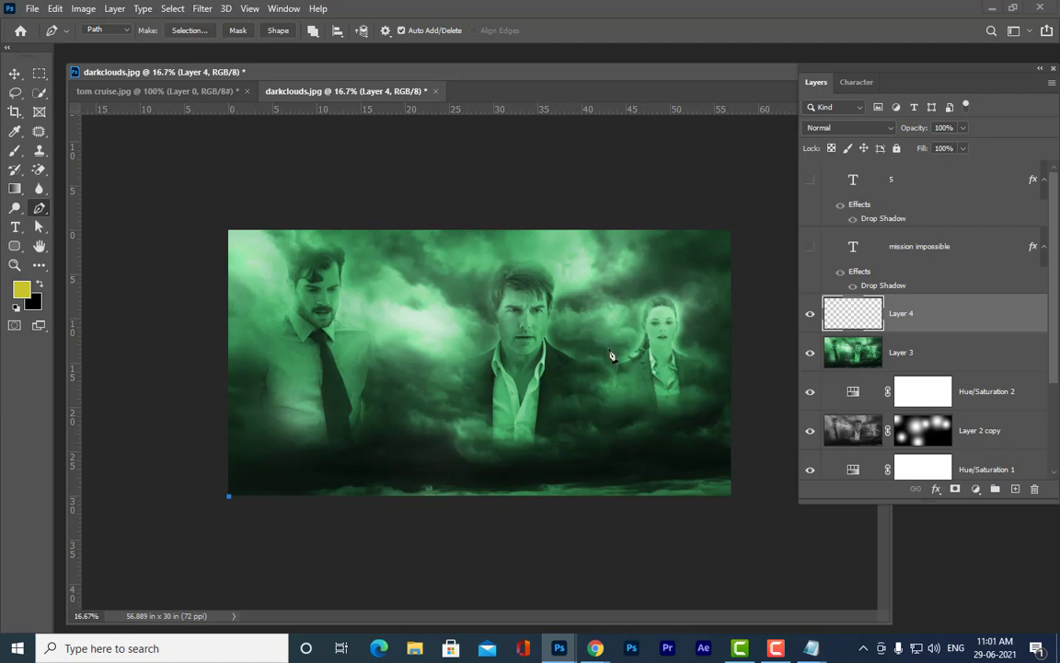
click(731, 230)
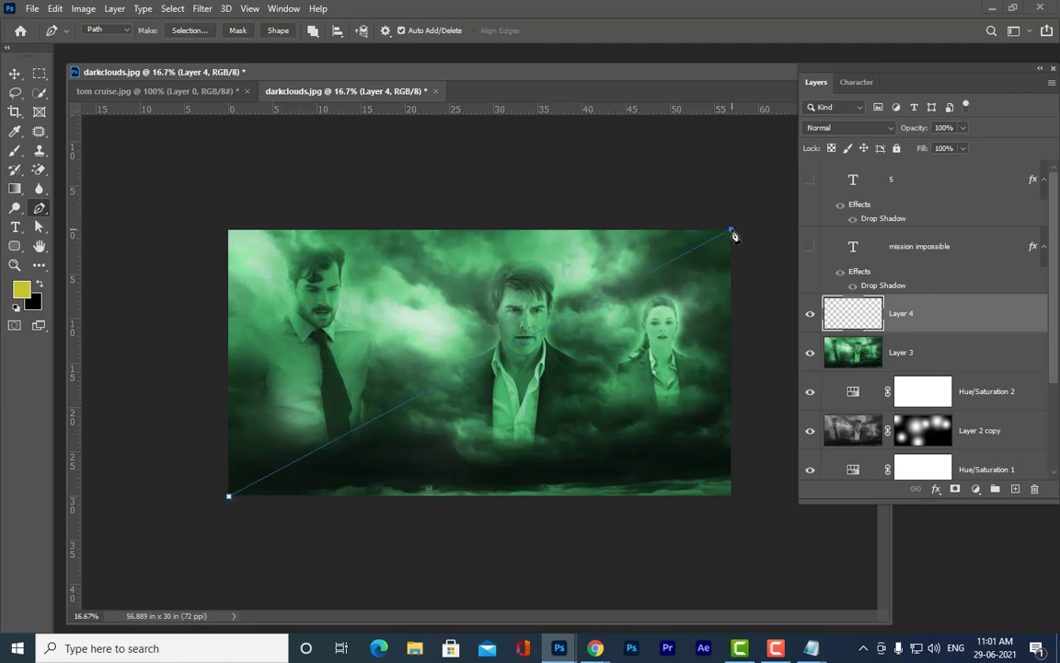
click(732, 497)
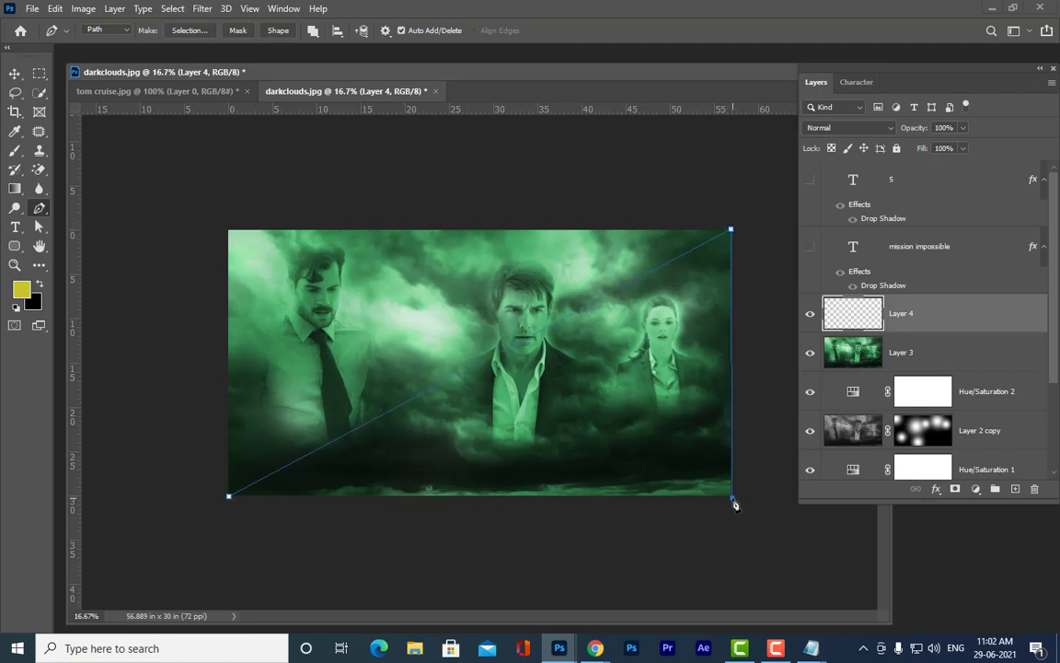
click(229, 497)
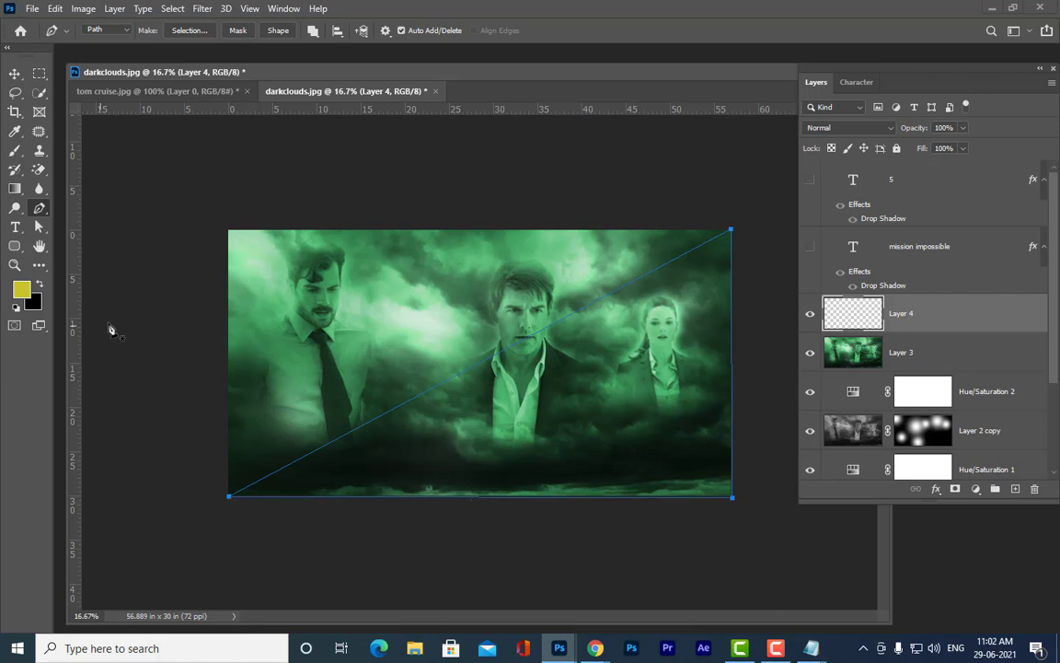
click(39, 226)
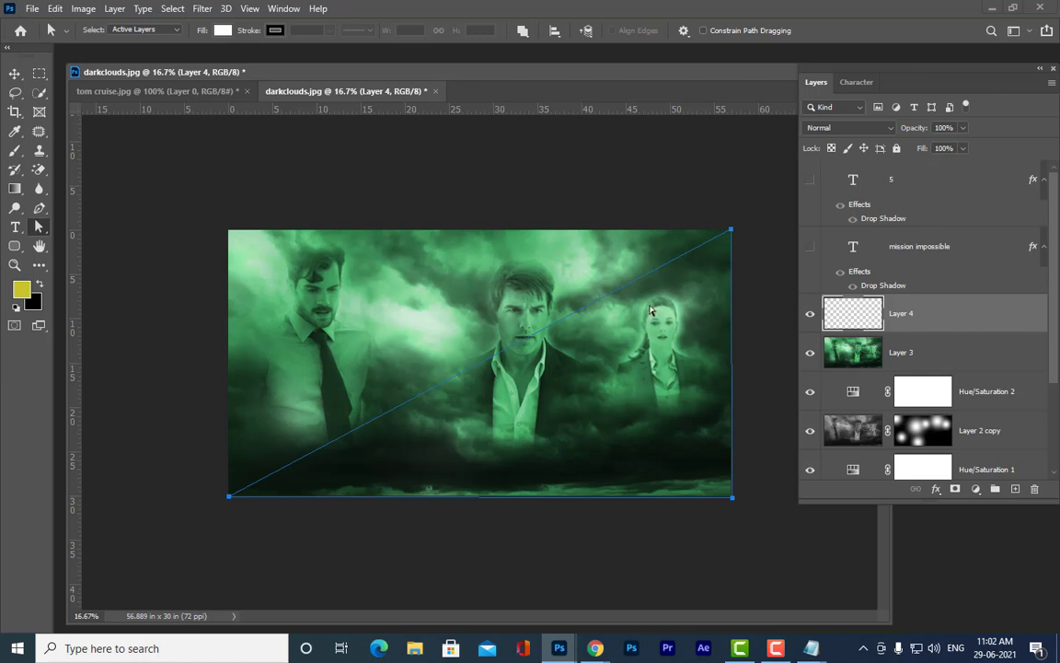
Convert the triangular path to a selection, fill it with blue foreground color 0153af on the empty layer, and deselect
click(20, 292)
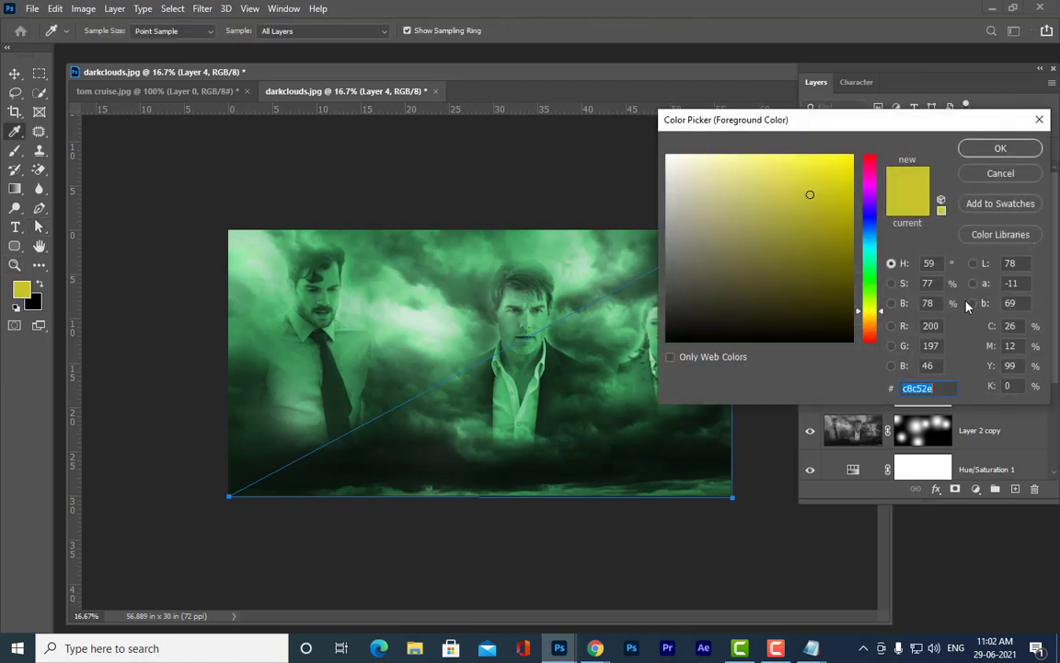
click(872, 235)
text(0153af)
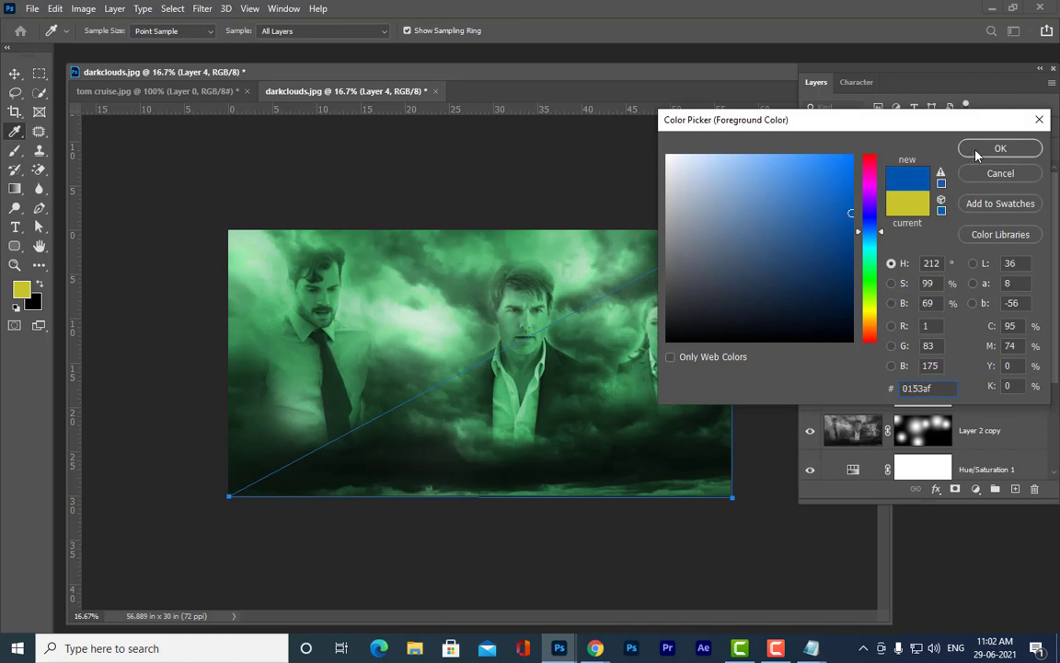
click(977, 156)
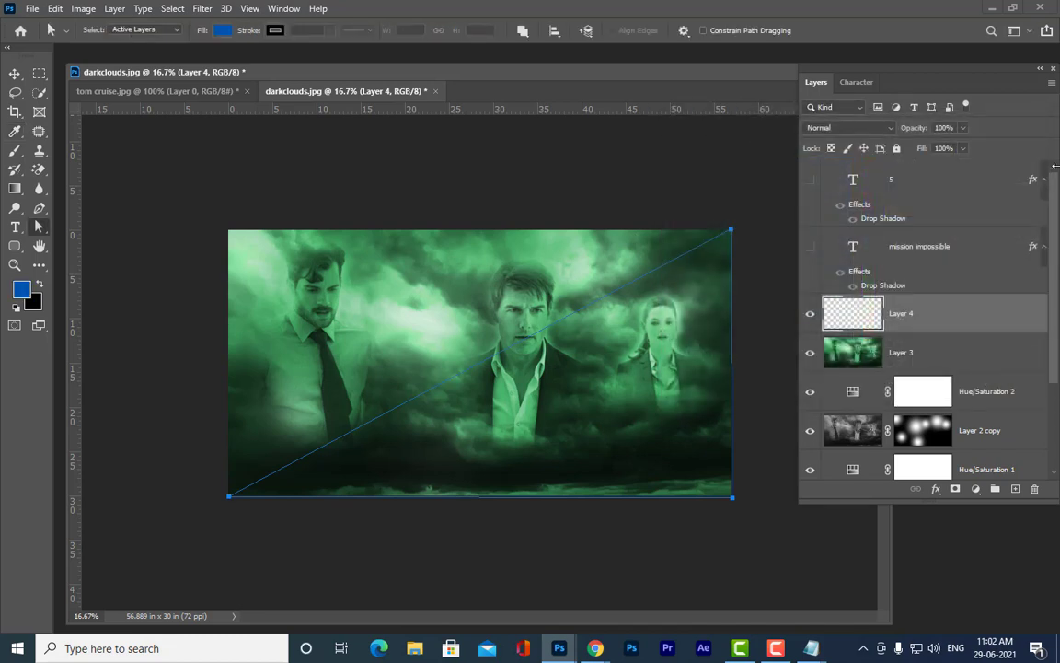
key(ctrl+Return)
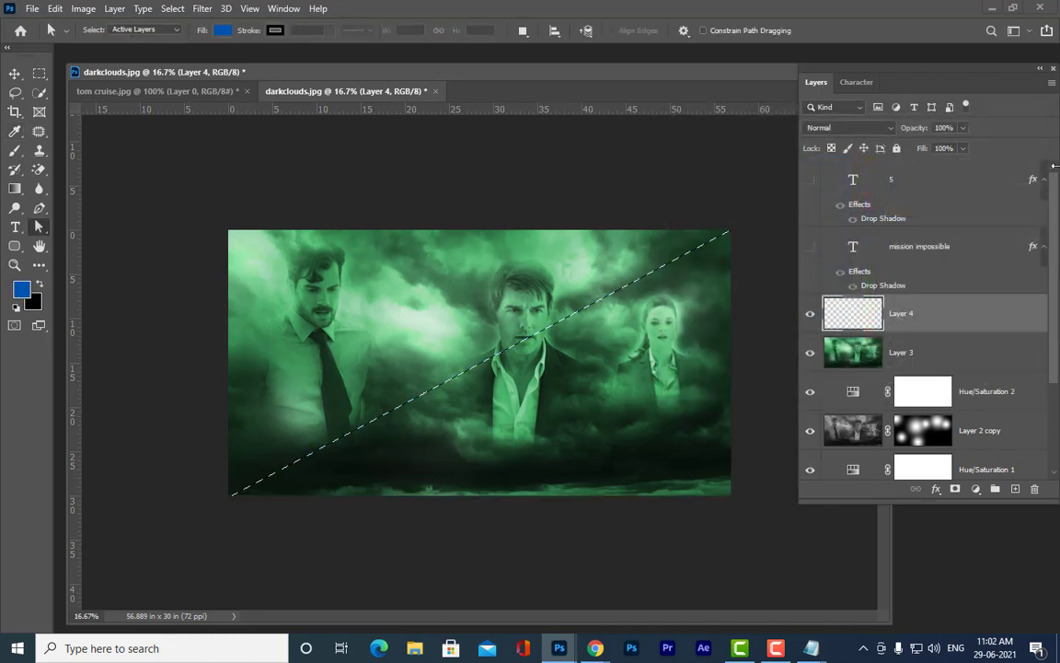
key(alt+BackSpace)
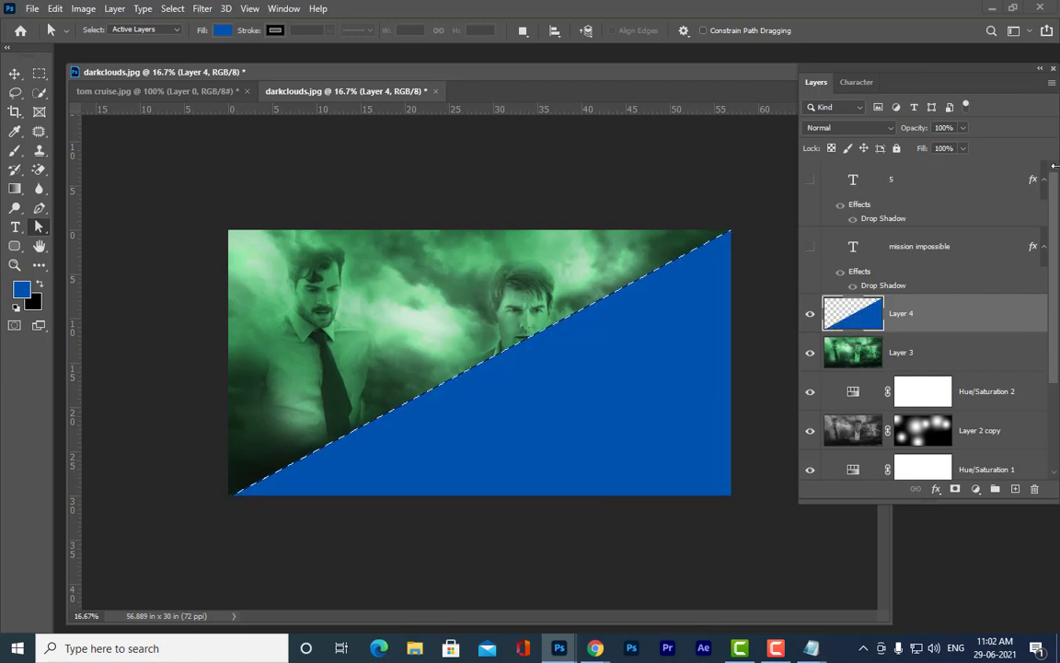
key(ctrl+d)
Set the blue triangle layer's blend mode to Color and show both text layers again
click(878, 128)
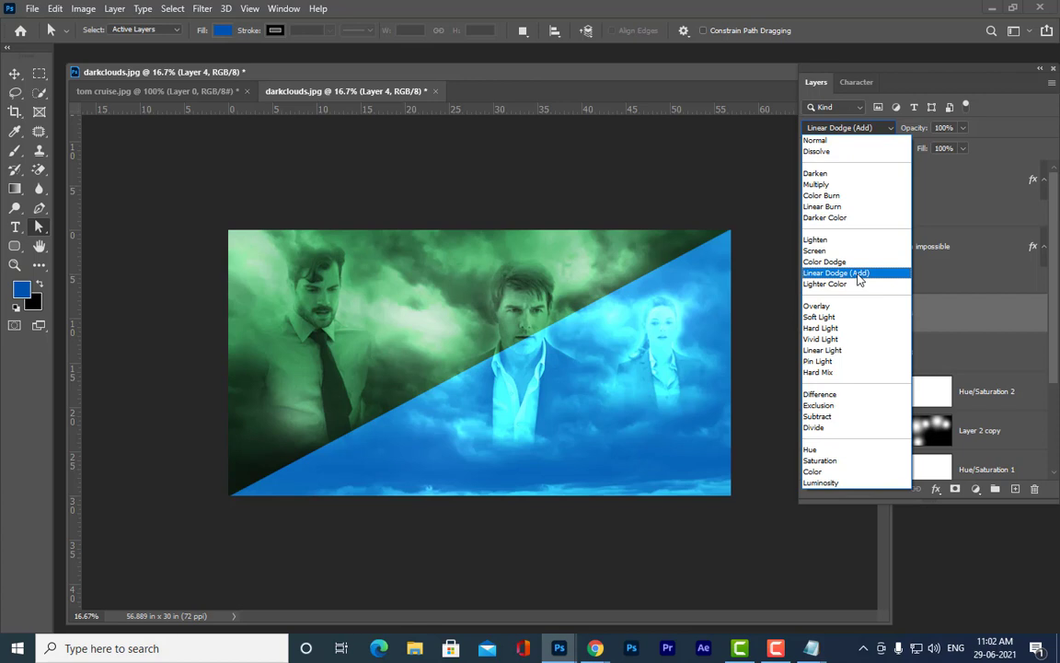
click(848, 473)
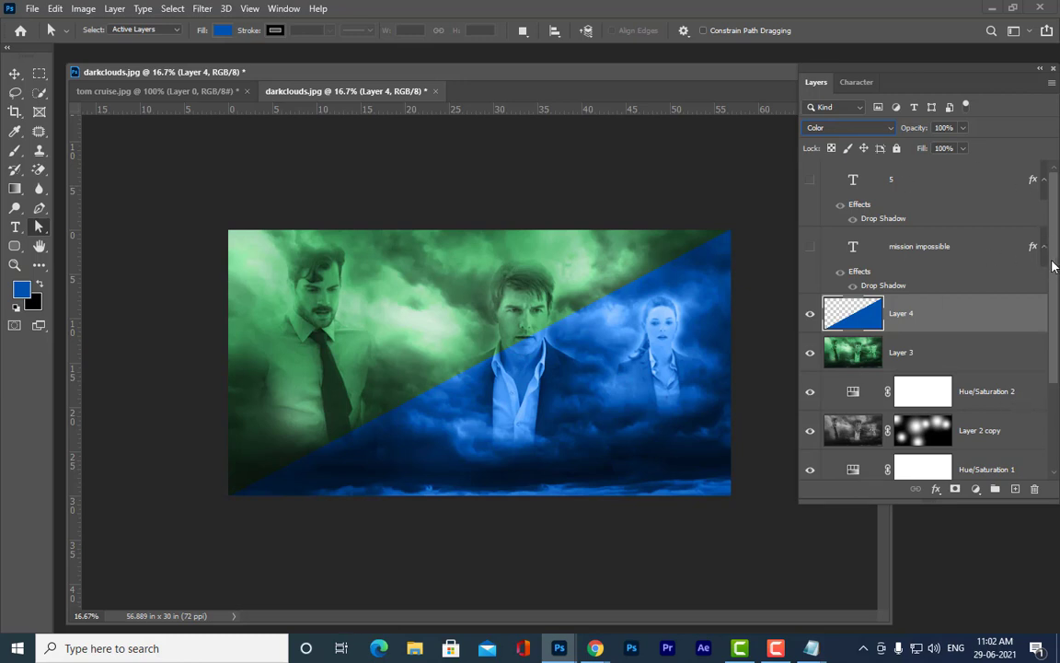
click(810, 179)
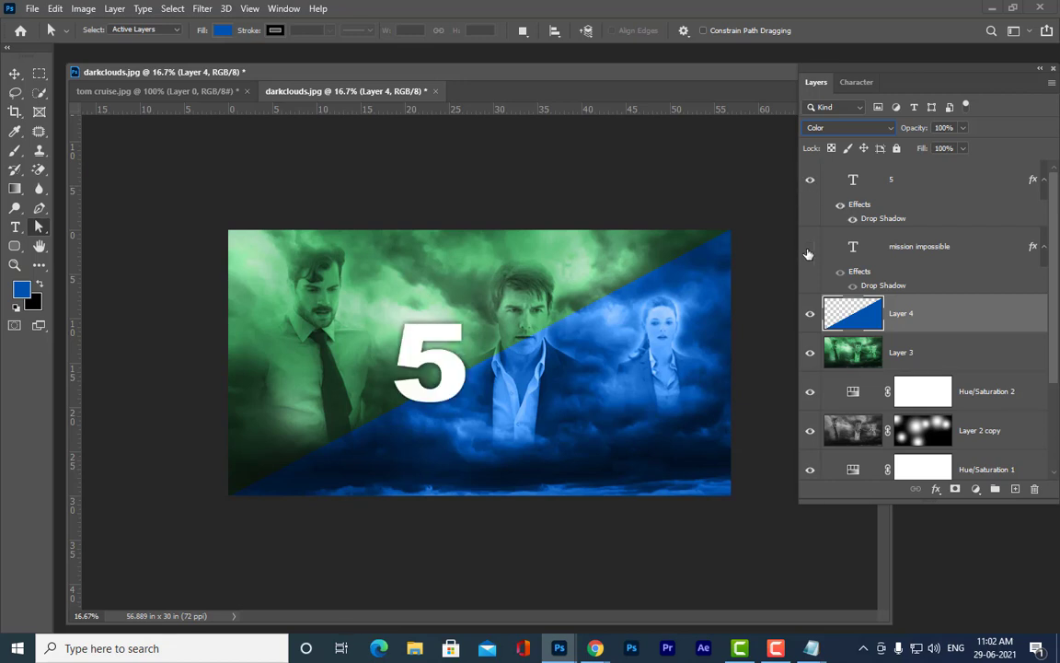
click(810, 245)
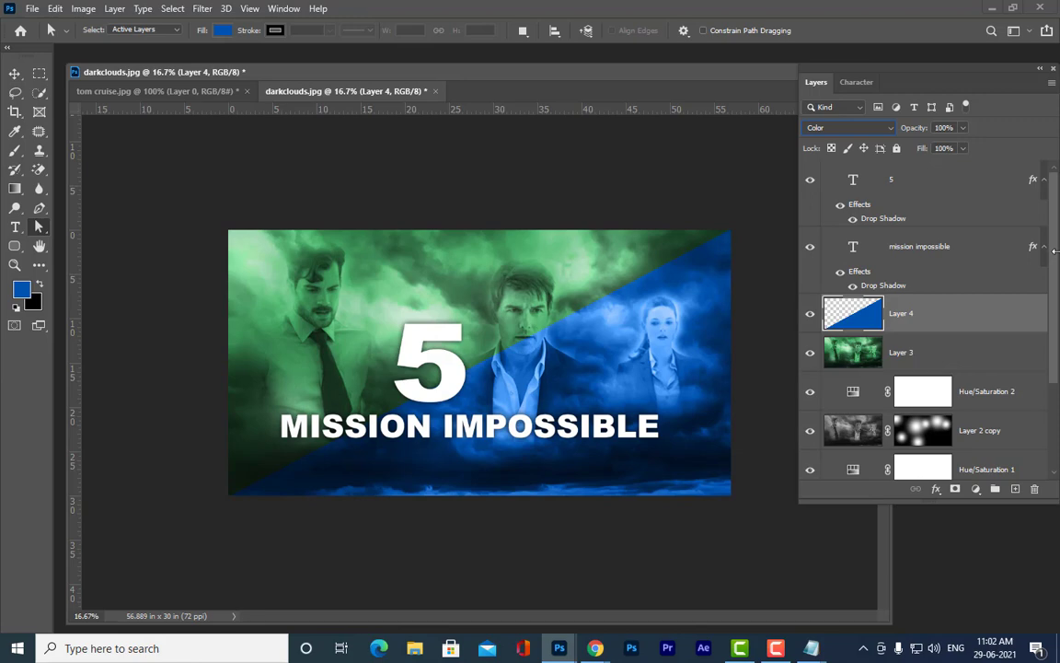
Add a Drop Shadow layer style to the blue triangle layer, leaving Inner Shadow off
double_click(984, 318)
drag(396, 62, 827, 38)
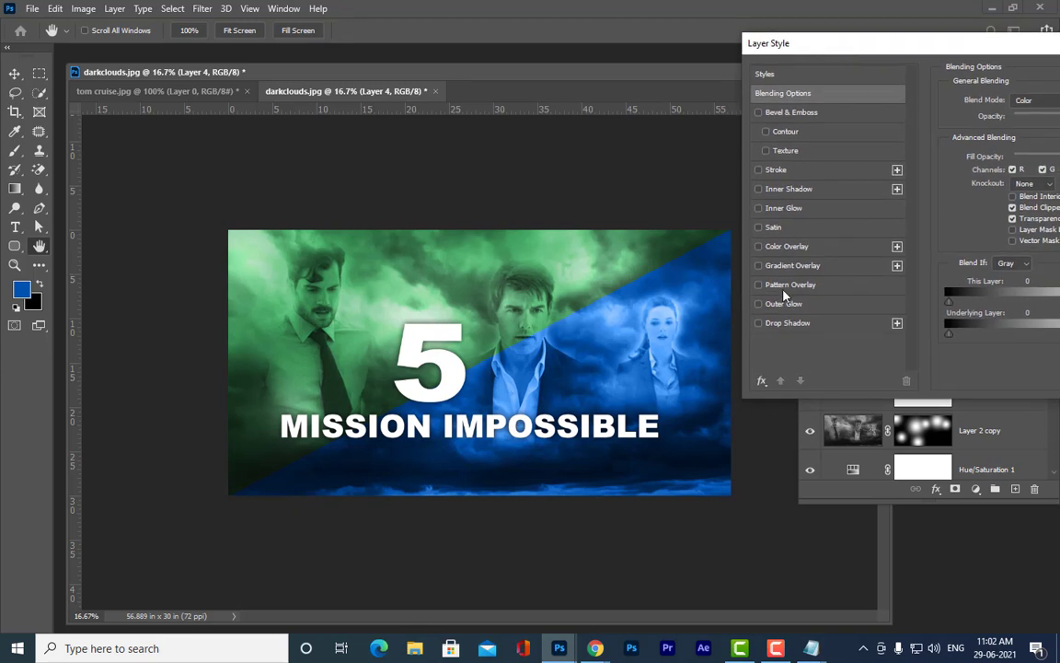
click(758, 189)
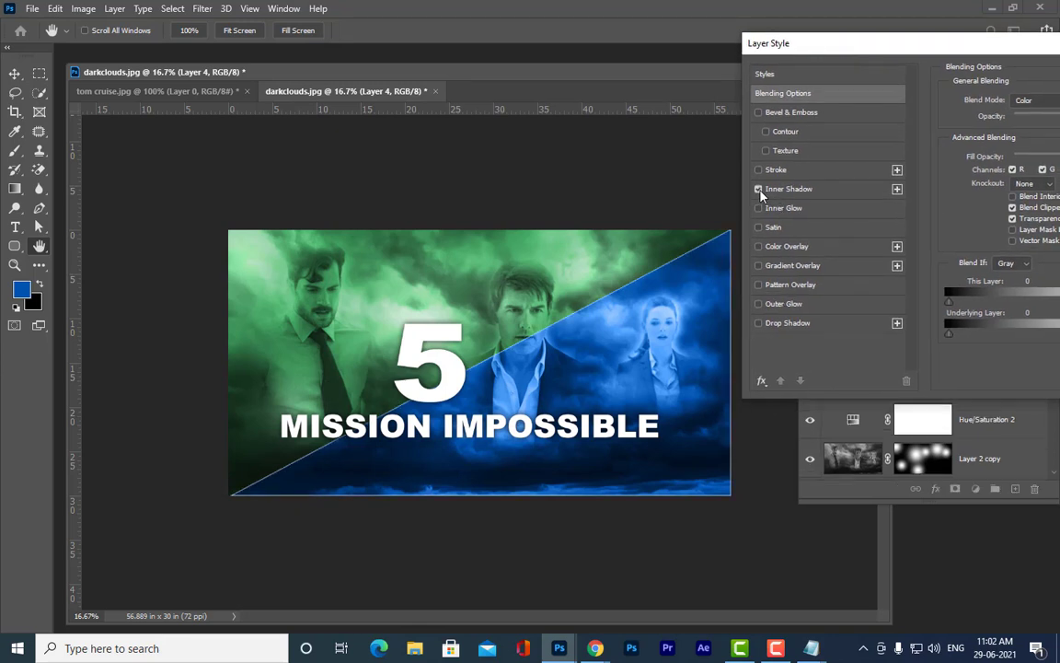
click(758, 189)
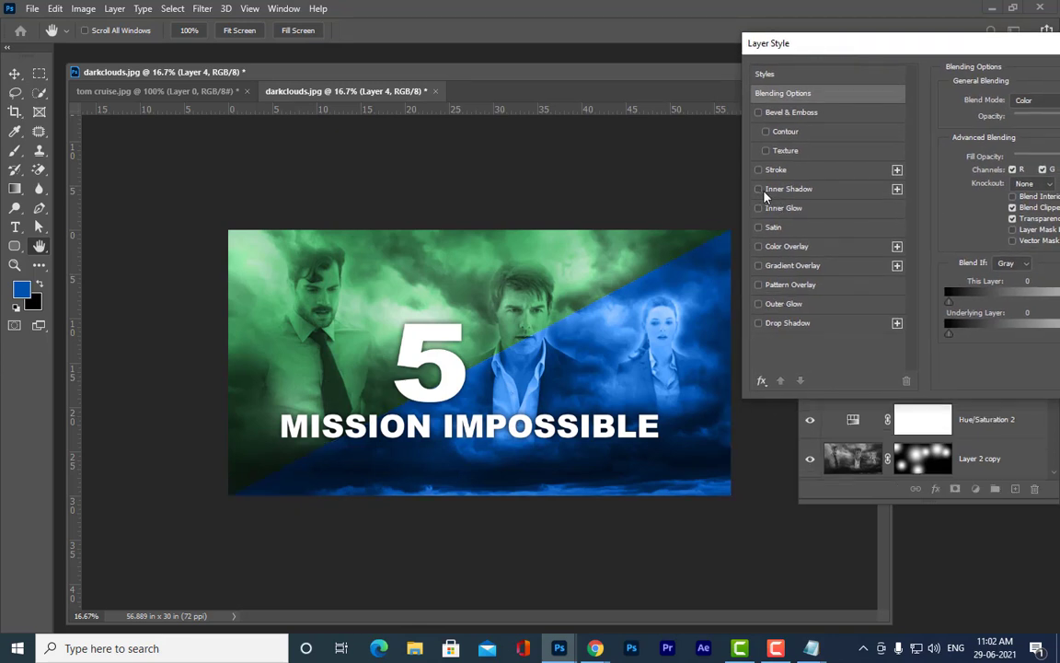
click(759, 323)
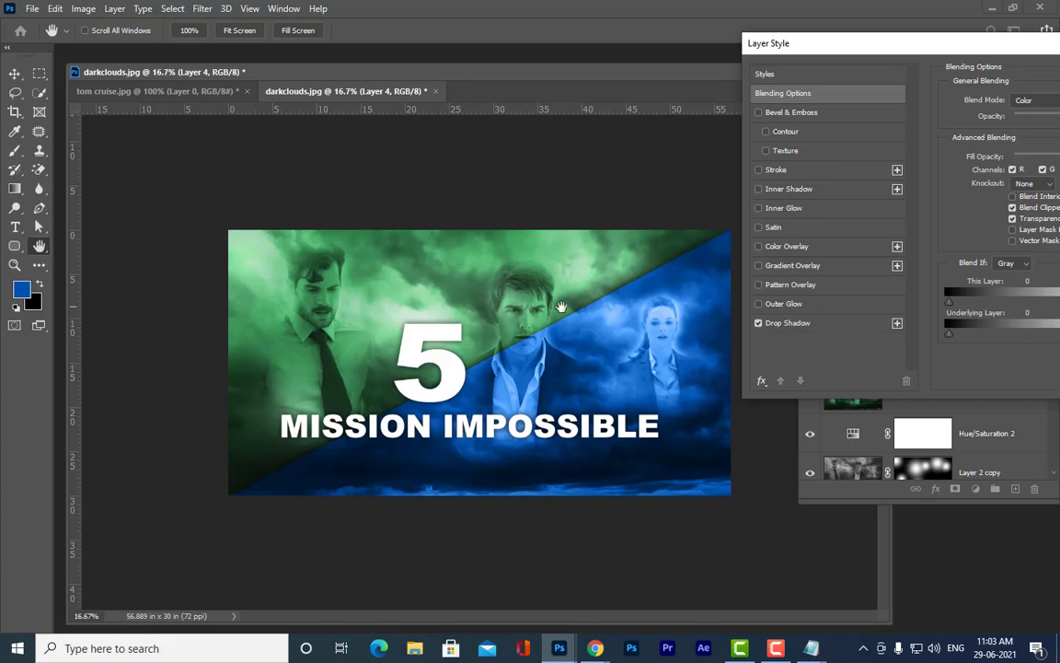
drag(769, 42, 420, 43)
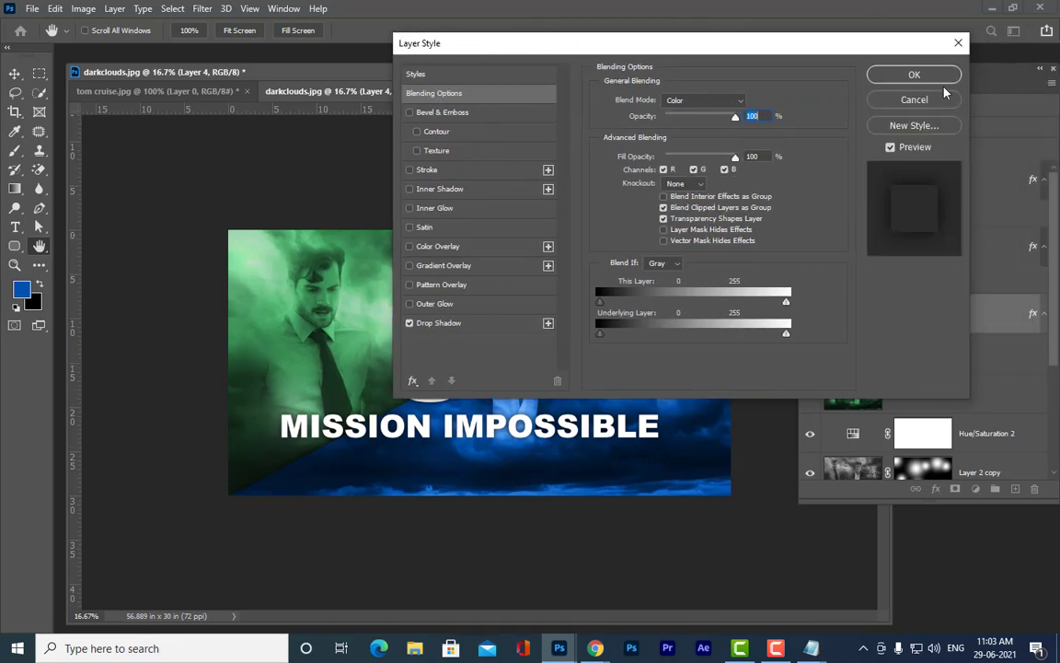
click(940, 75)
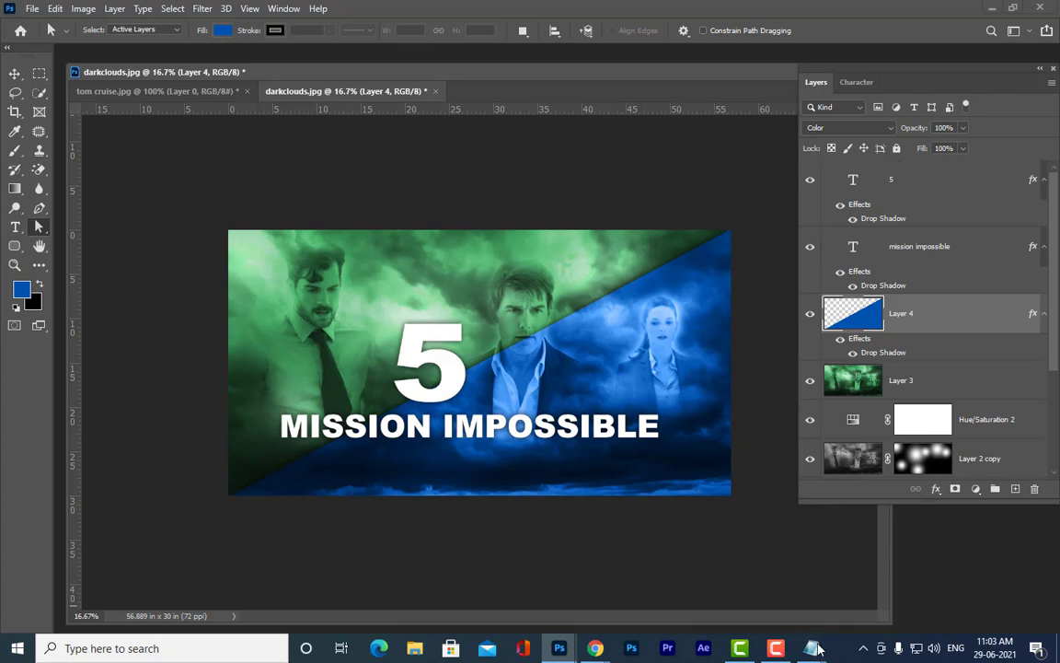
Switch to the New Text Document note in Notepad and add the line "create a movie poster with cinematic" below a blank line
drag(607, 80, 625, 80)
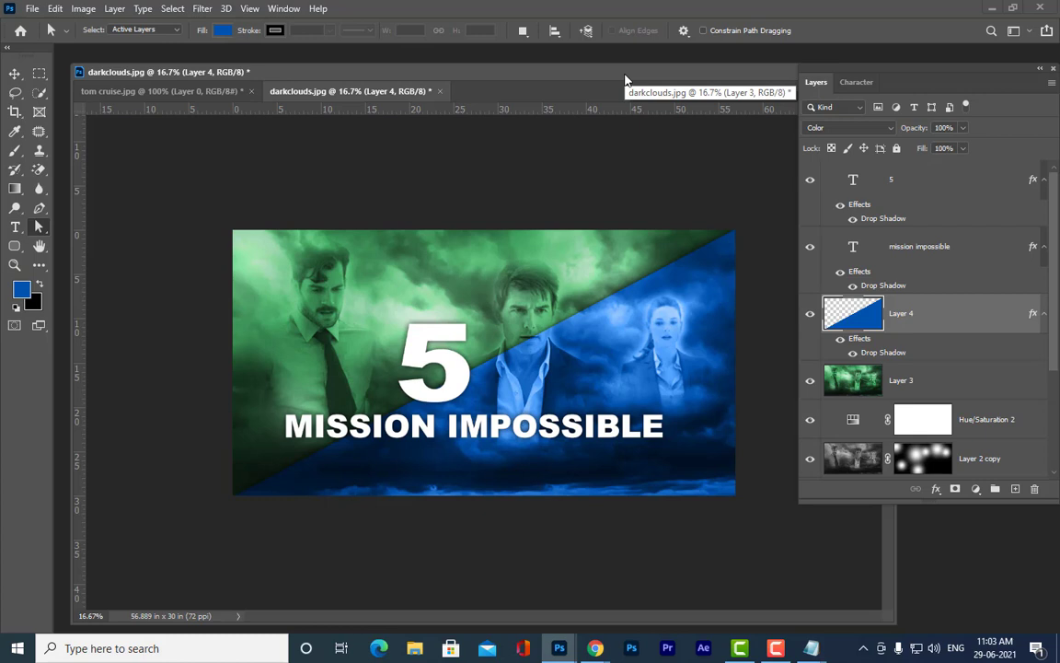
mouse_move(811, 648)
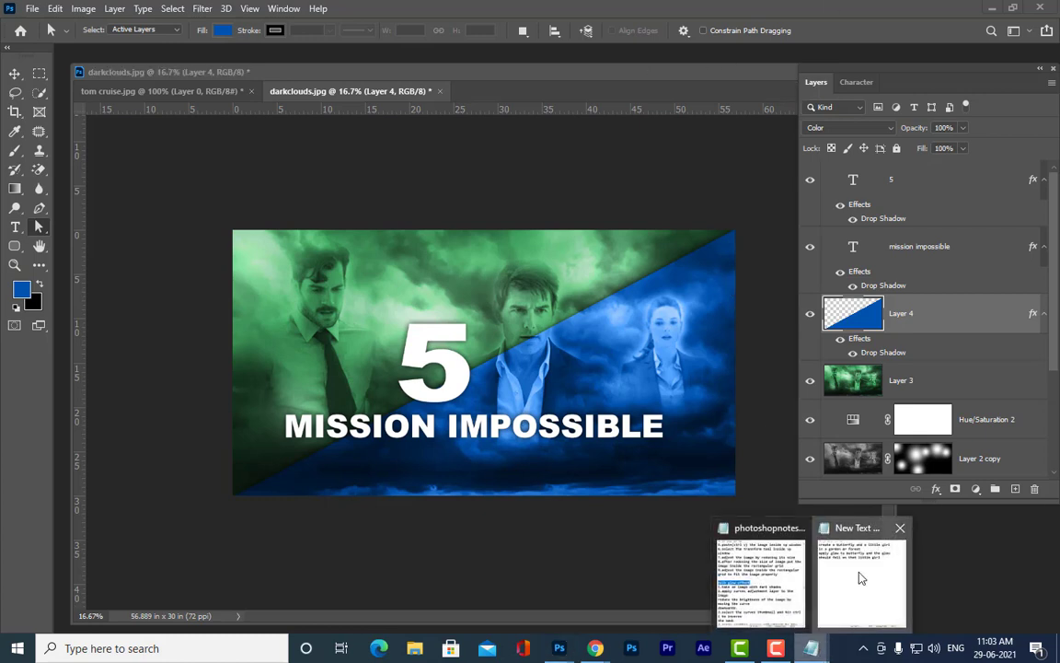
click(860, 577)
key(Return)
key(Return)
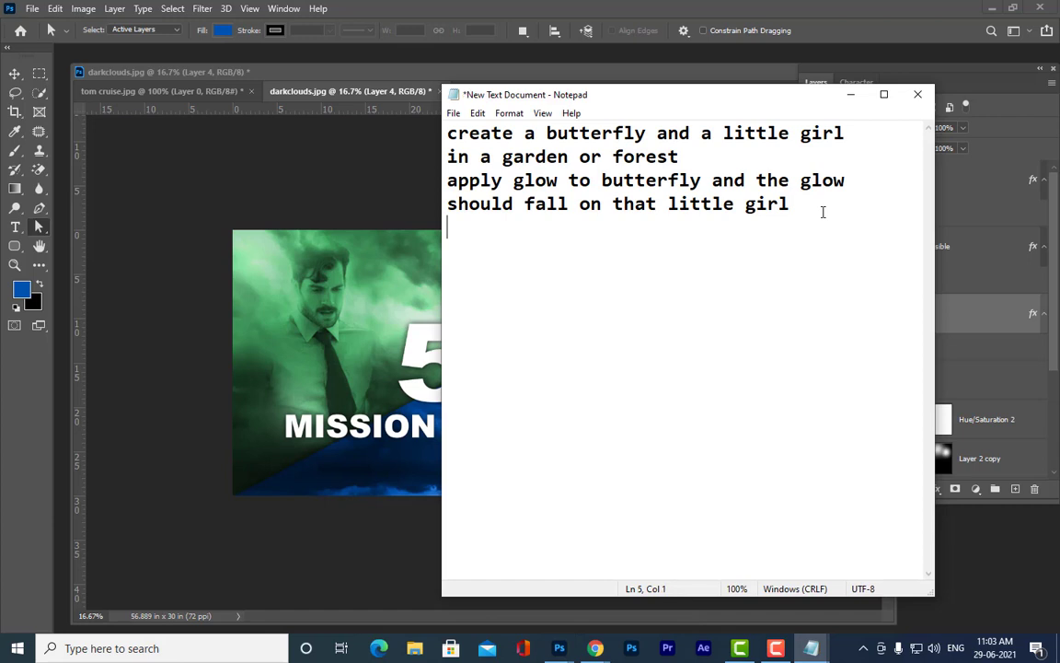
text(create )
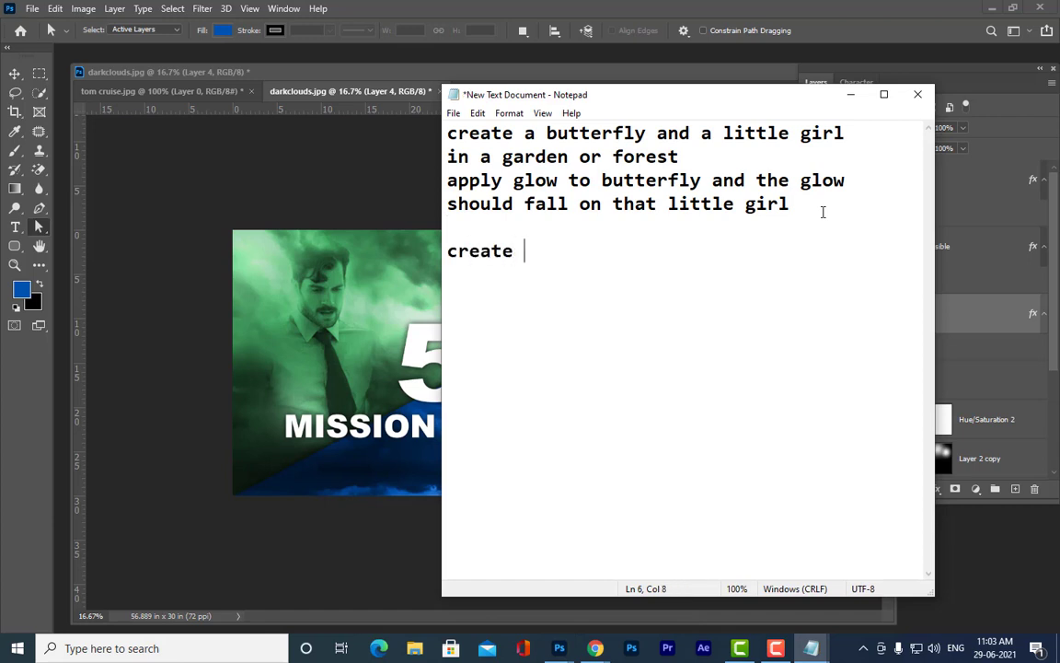
text(a movie )
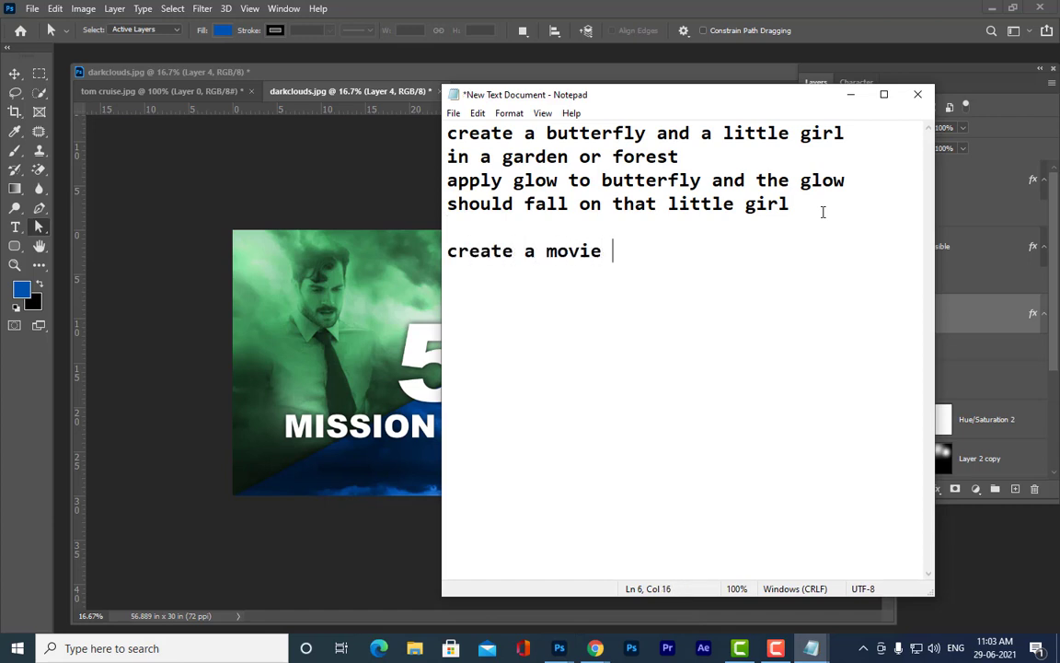
text(poster )
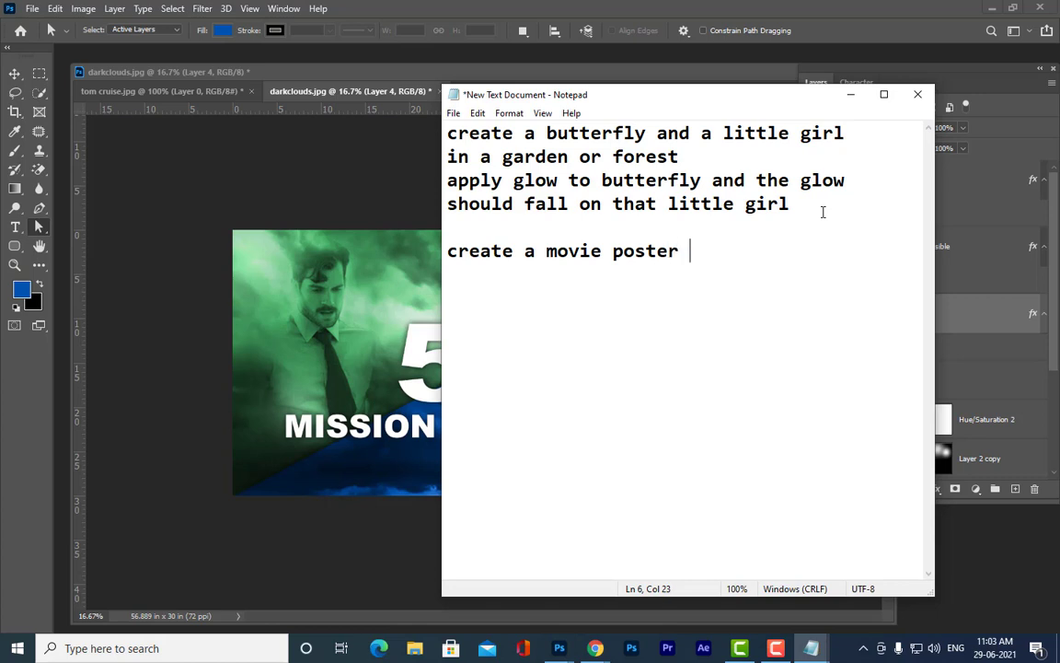
text(with cin)
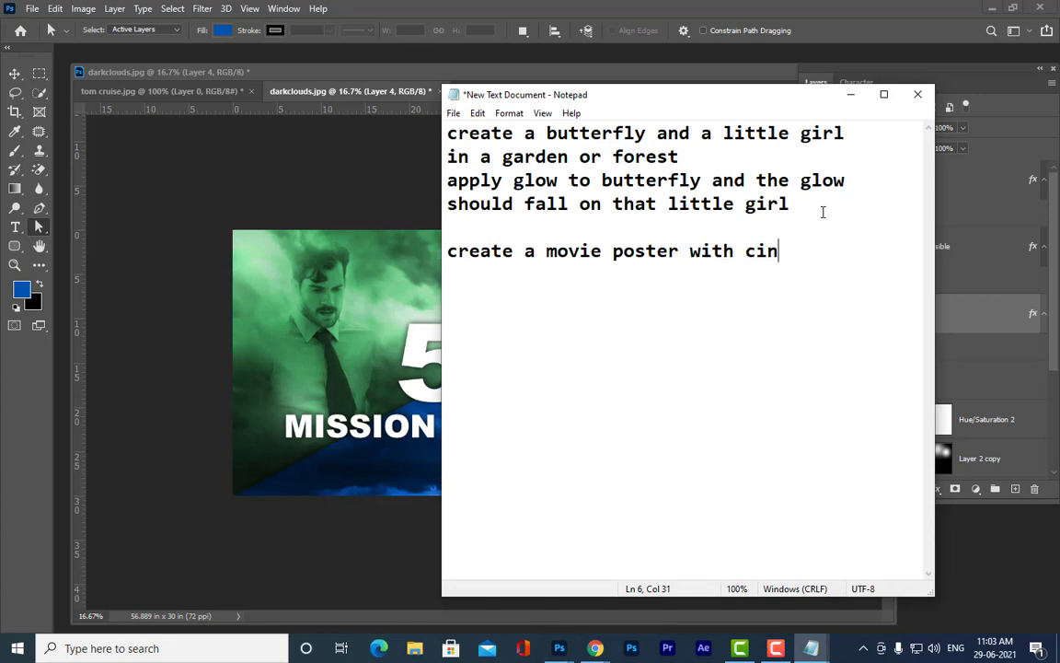
text(ematic)
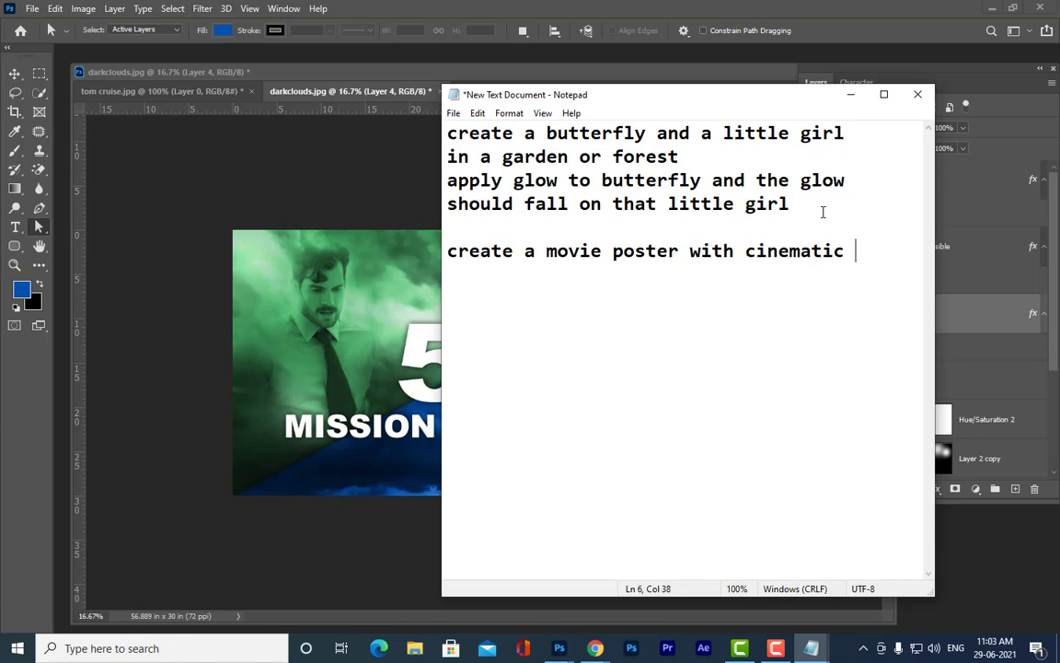
Continue the note with the lines "coloring using hue saturation" and "and blending modes"
key(Return)
text(coloring )
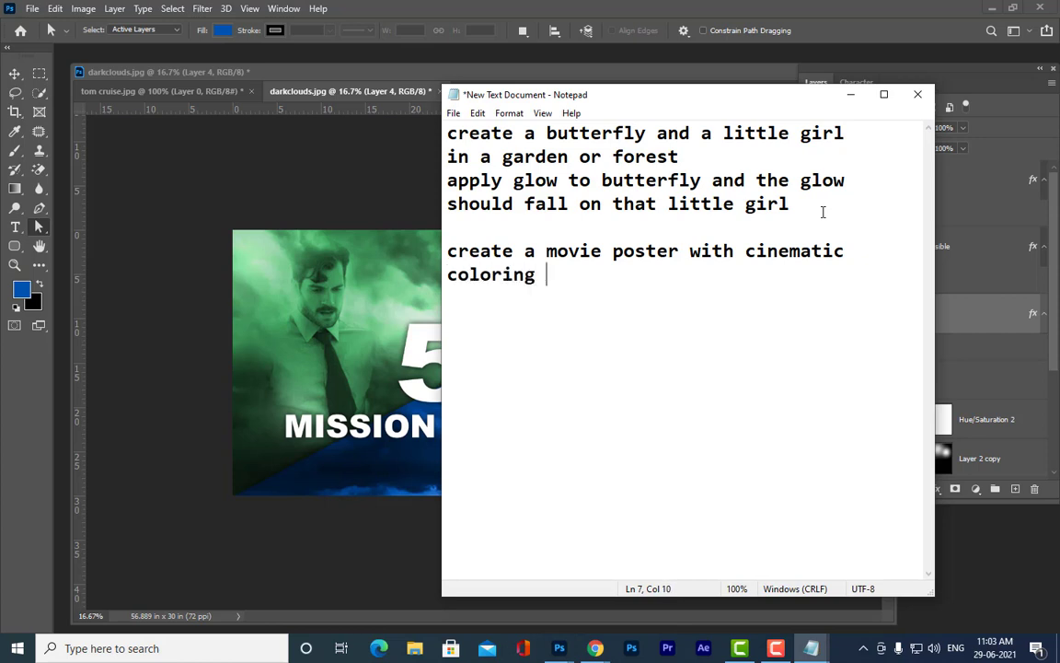
text(using hue )
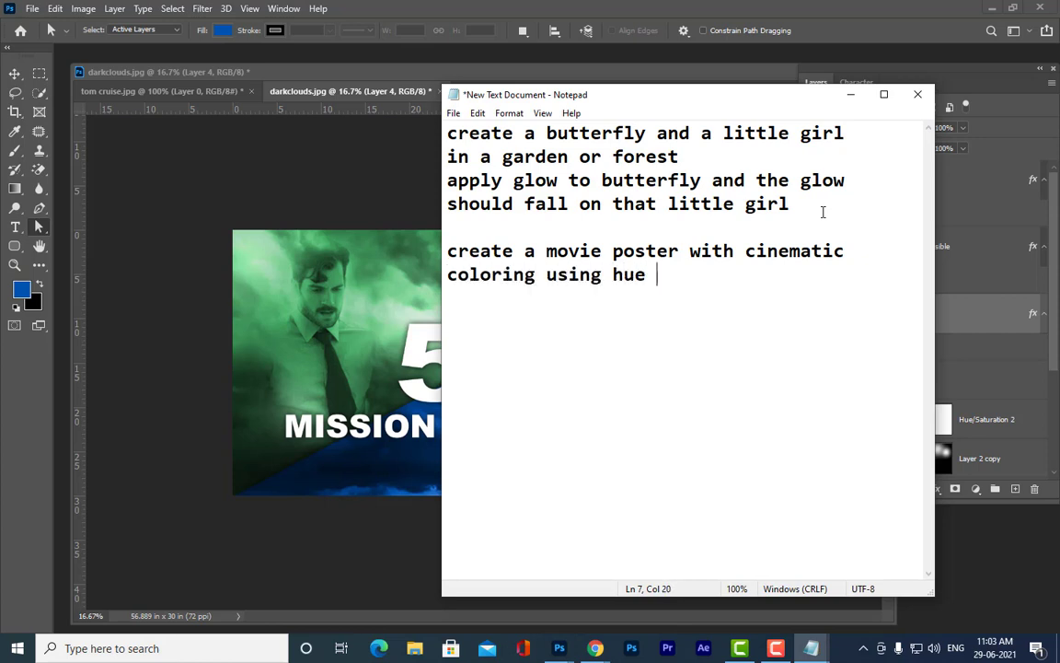
text(saturation)
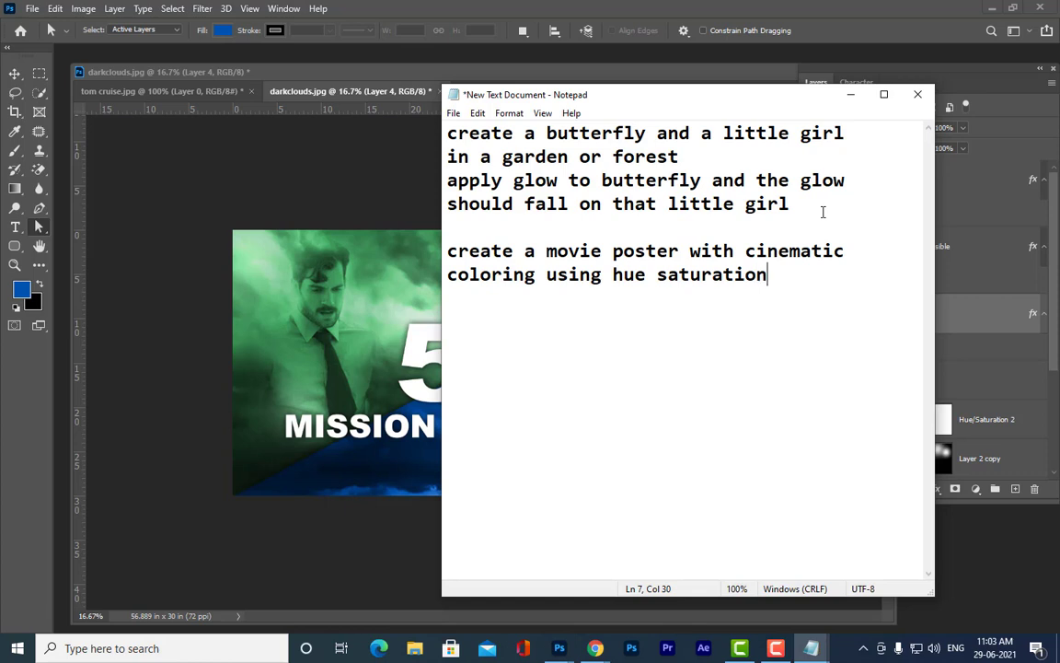
key(Return)
text(and blend)
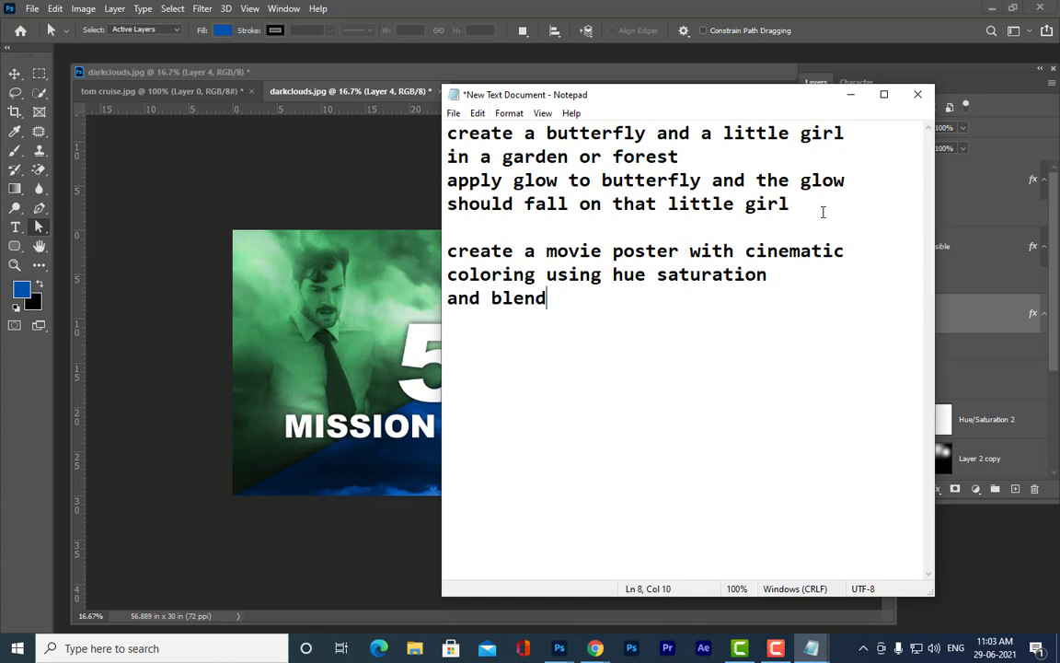
text(ing modes)
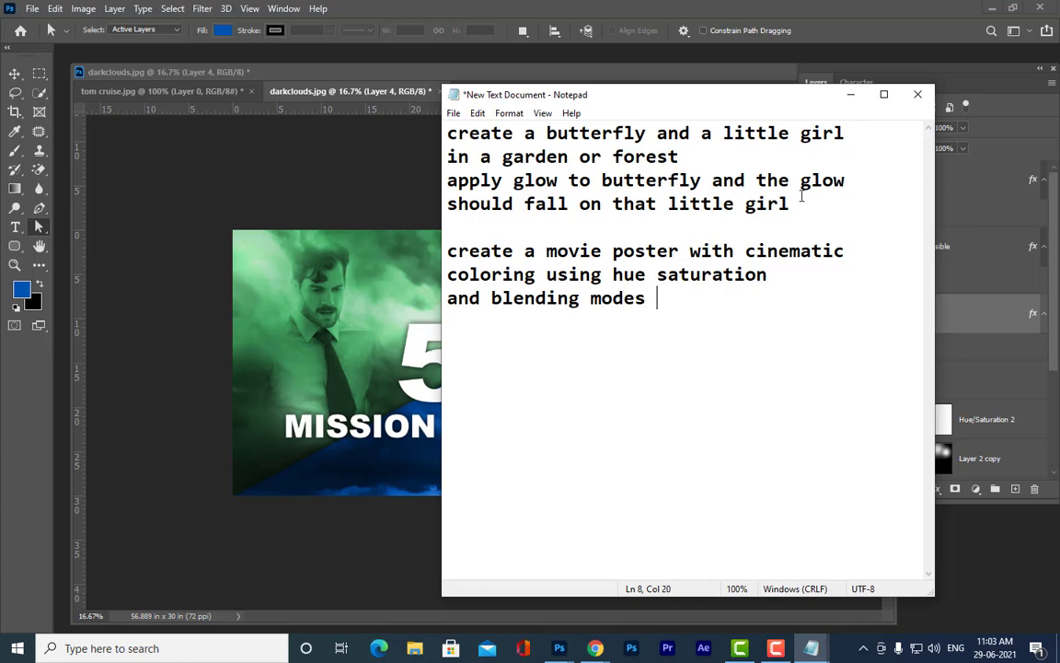
Move the note aside, switch back to Photoshop and bring the darkclouds.jpg document window back into view
drag(635, 95, 859, 76)
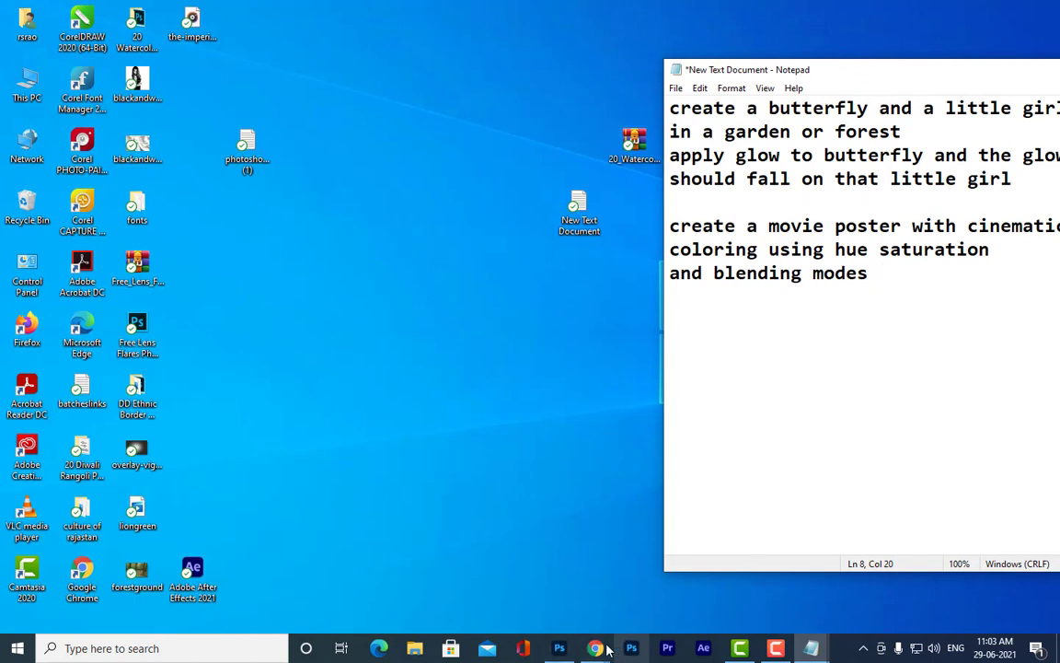
mouse_move(625, 648)
click(552, 601)
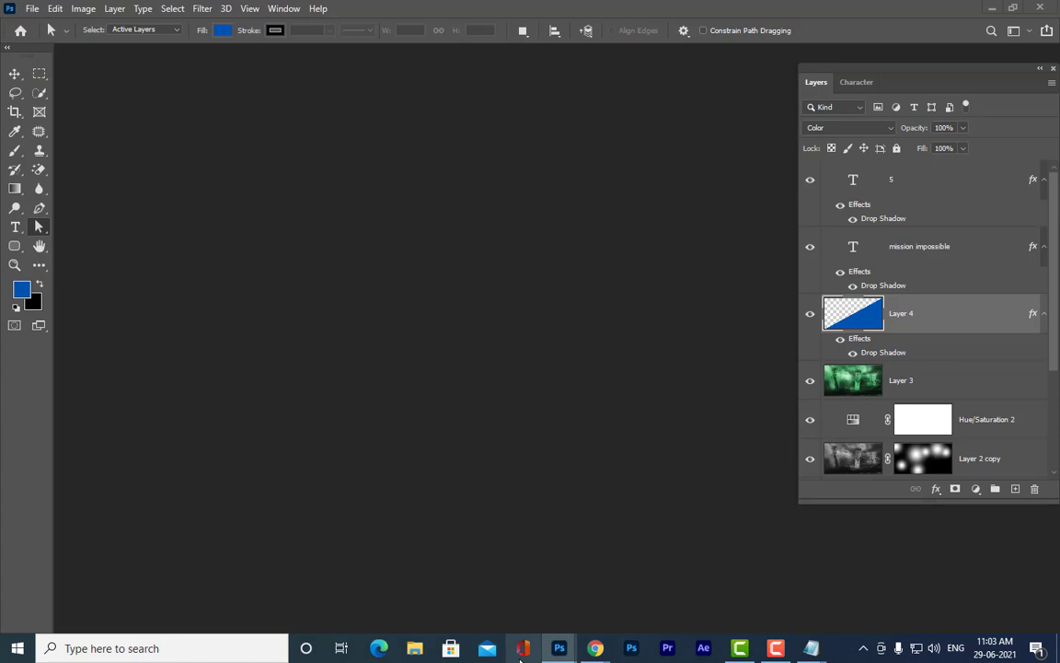
double_click(943, 310)
click(914, 99)
mouse_move(559, 644)
click(612, 562)
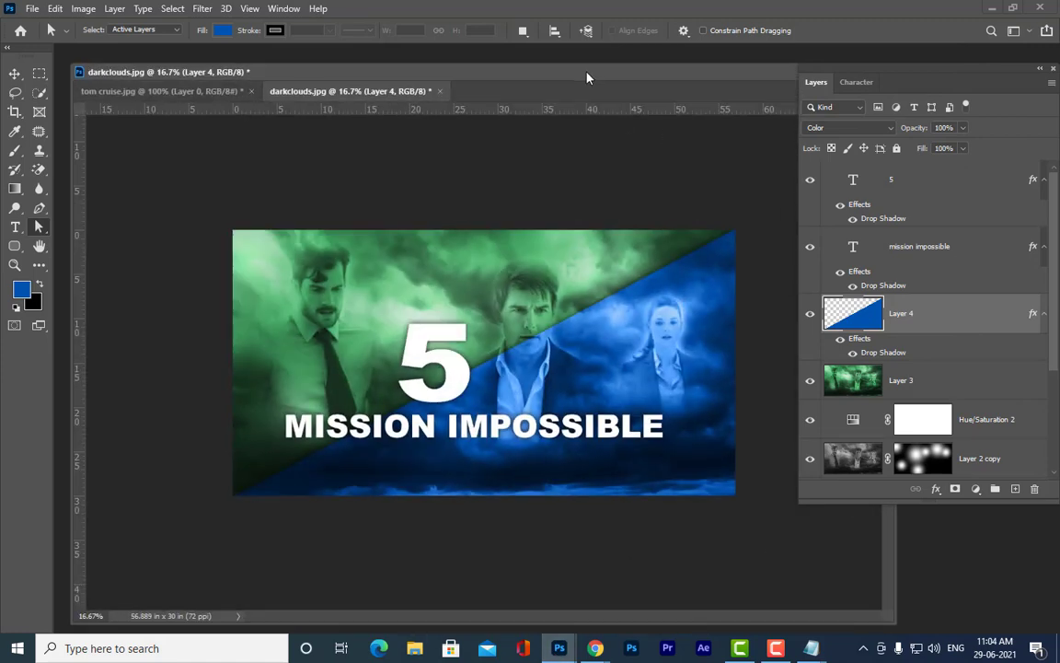
drag(587, 73, 589, 70)
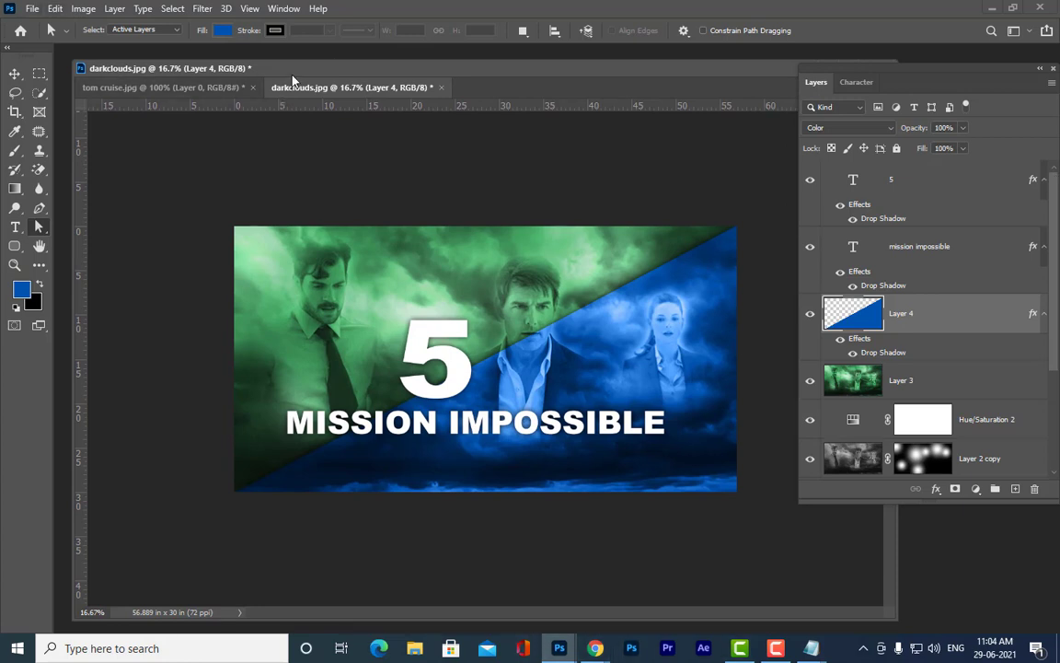
drag(293, 80, 290, 90)
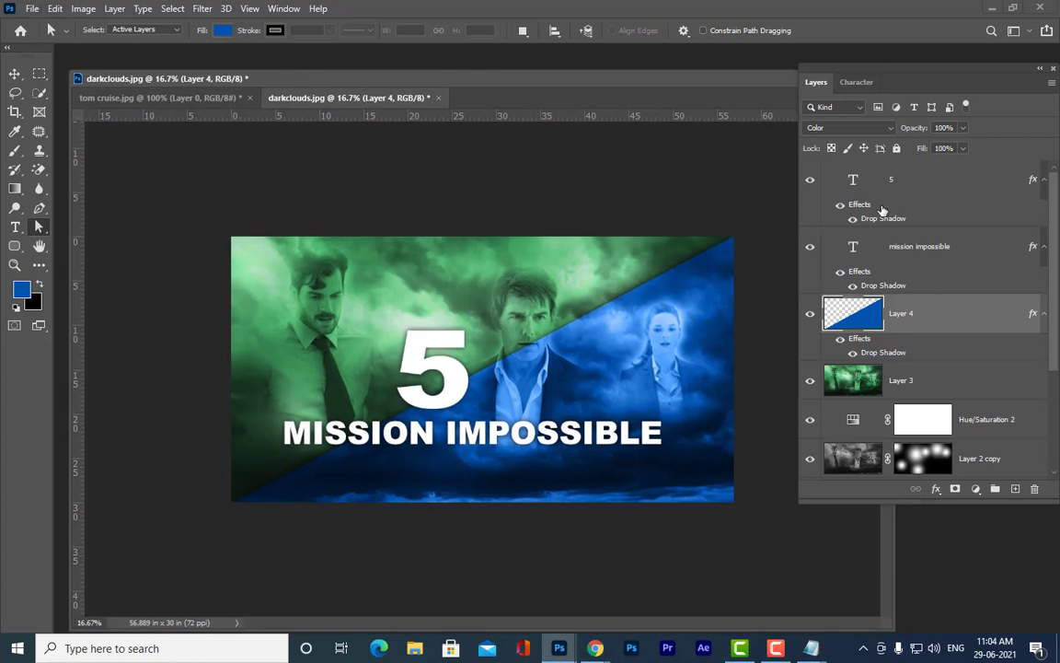
Start saving the poster to the computer under New Volume (E:) in JPEG format
click(34, 9)
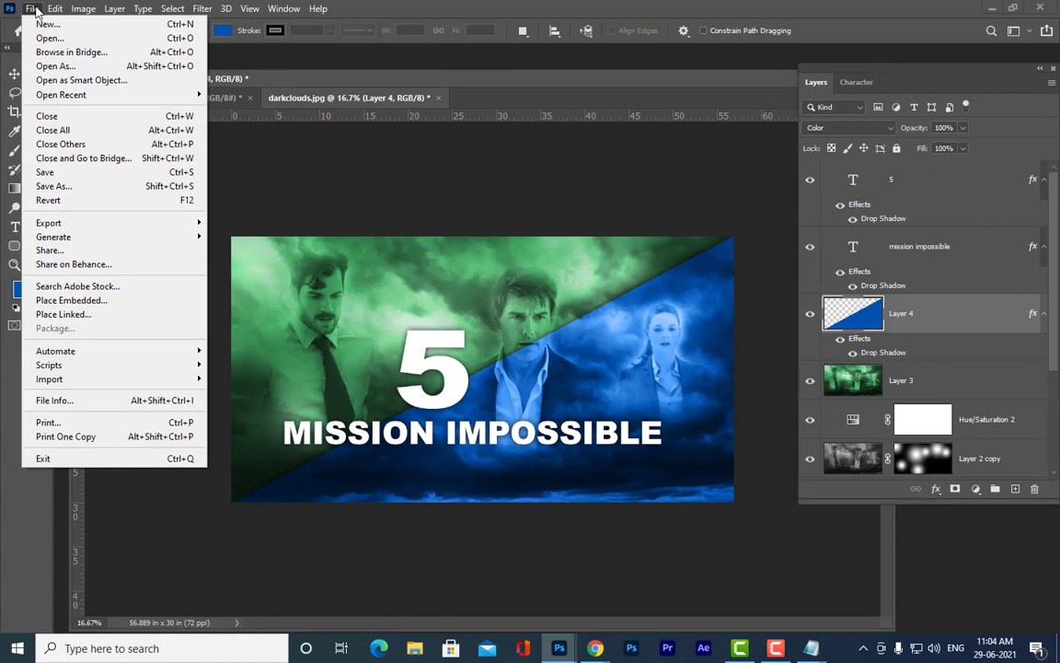
click(75, 188)
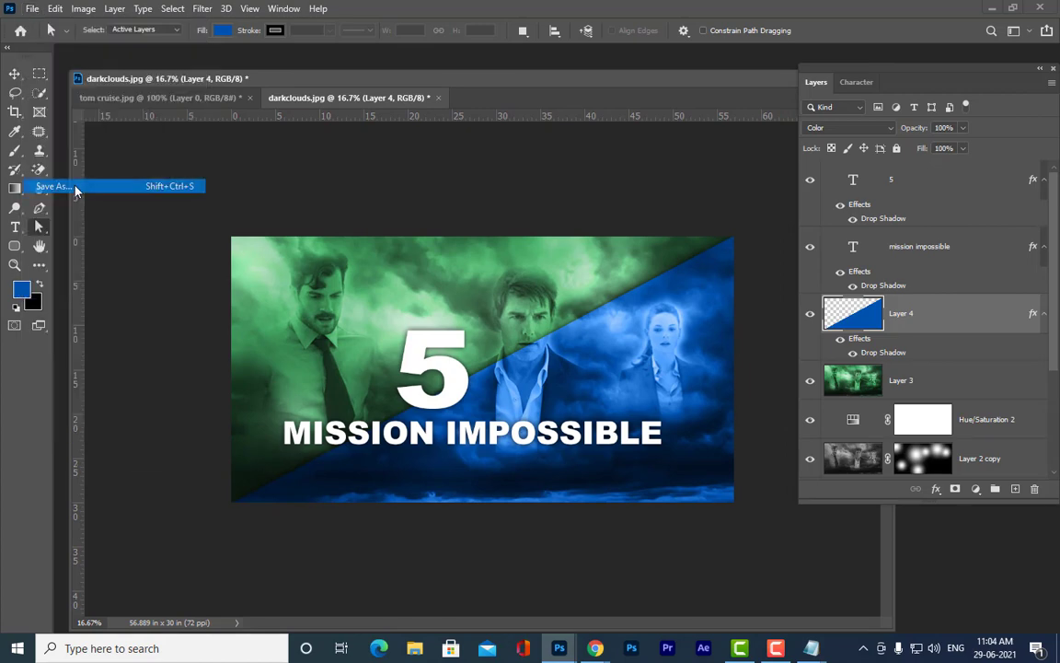
click(681, 384)
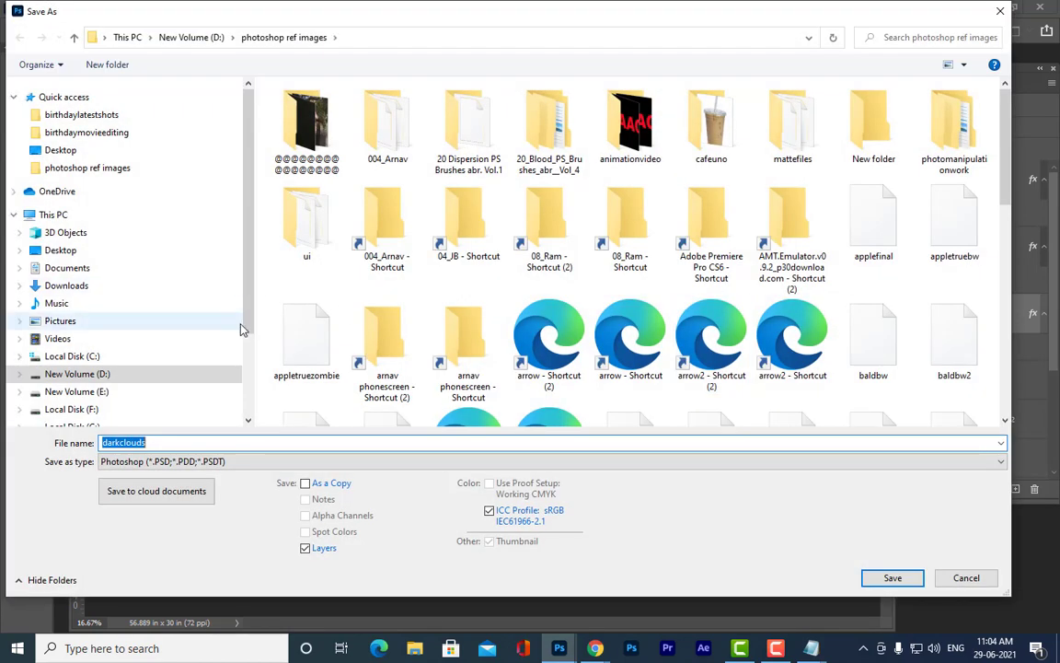
scroll(753, 243, down, 6)
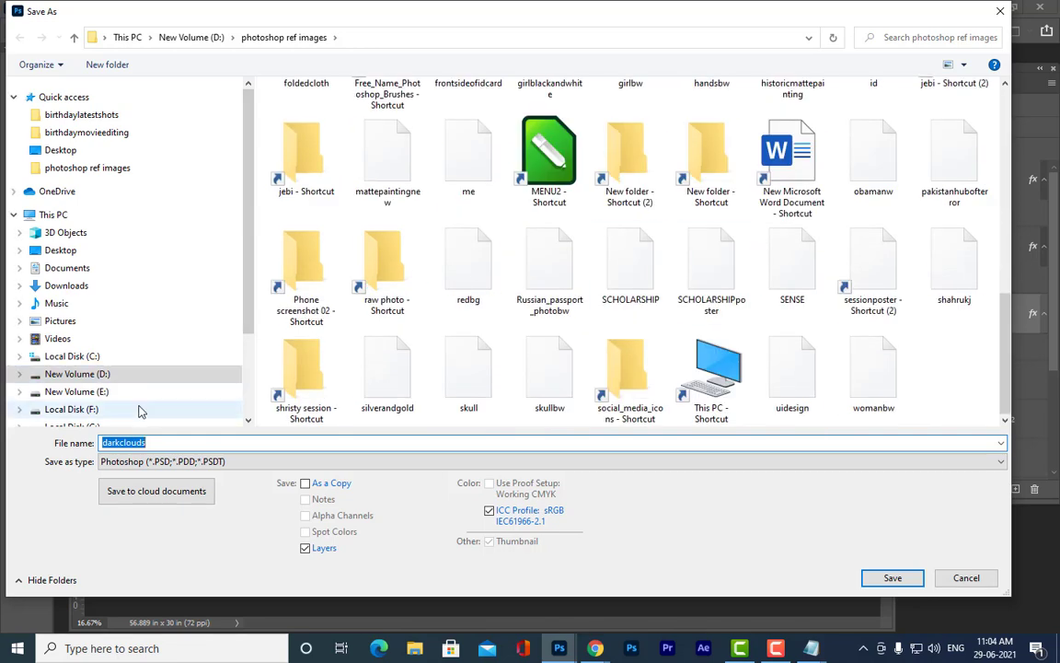
click(92, 392)
click(238, 460)
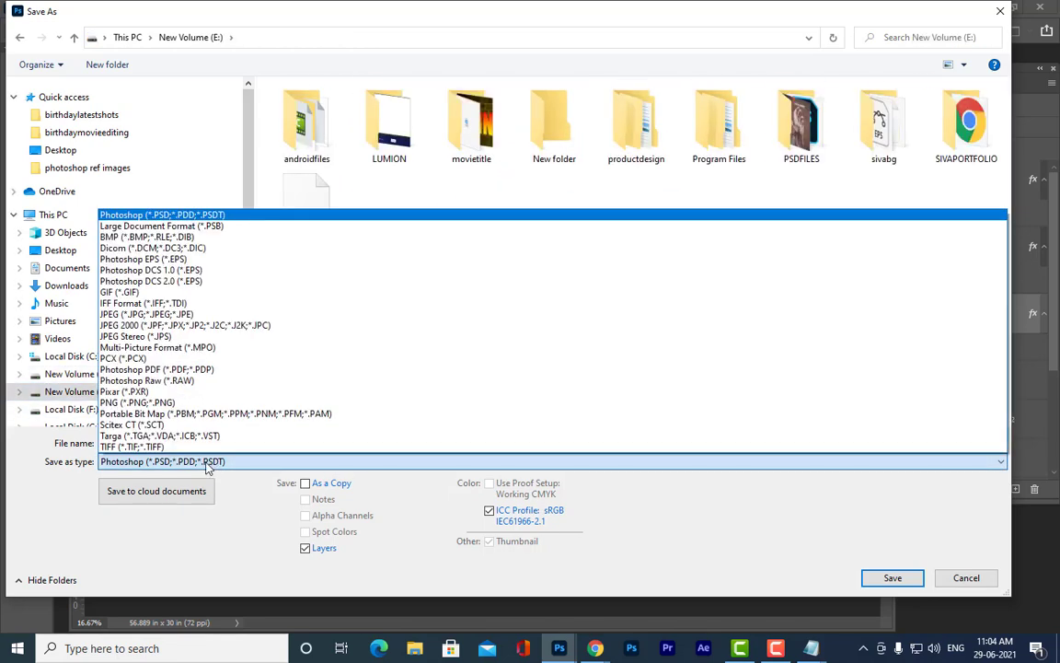
click(203, 310)
Name the JPEG mi5 and save it with the quality raised to the large-file end of the scale
click(195, 445)
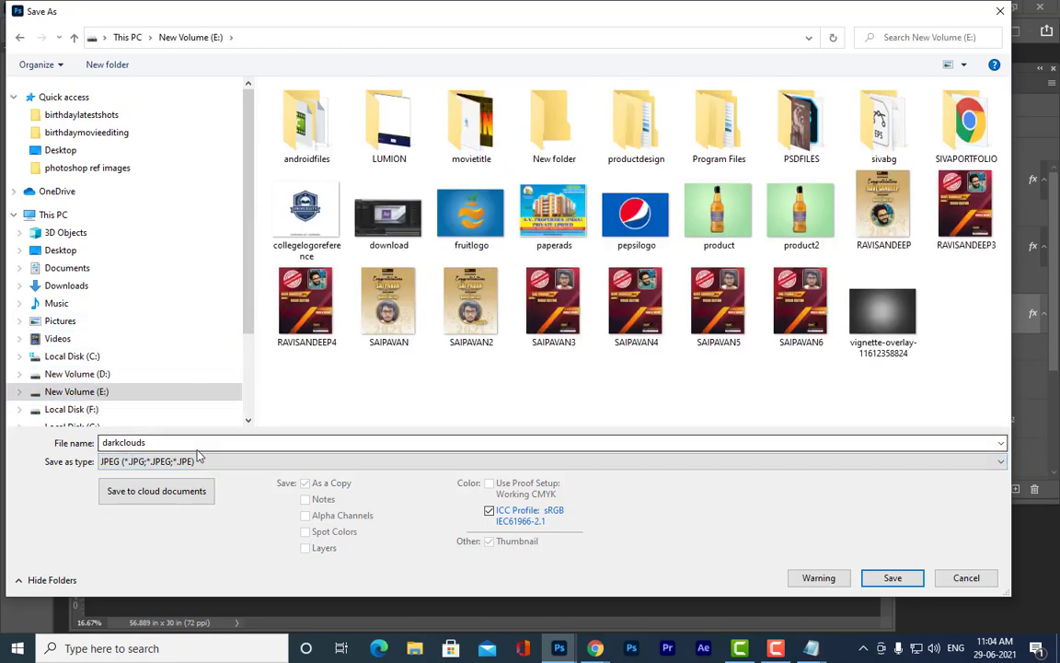
double_click(188, 443)
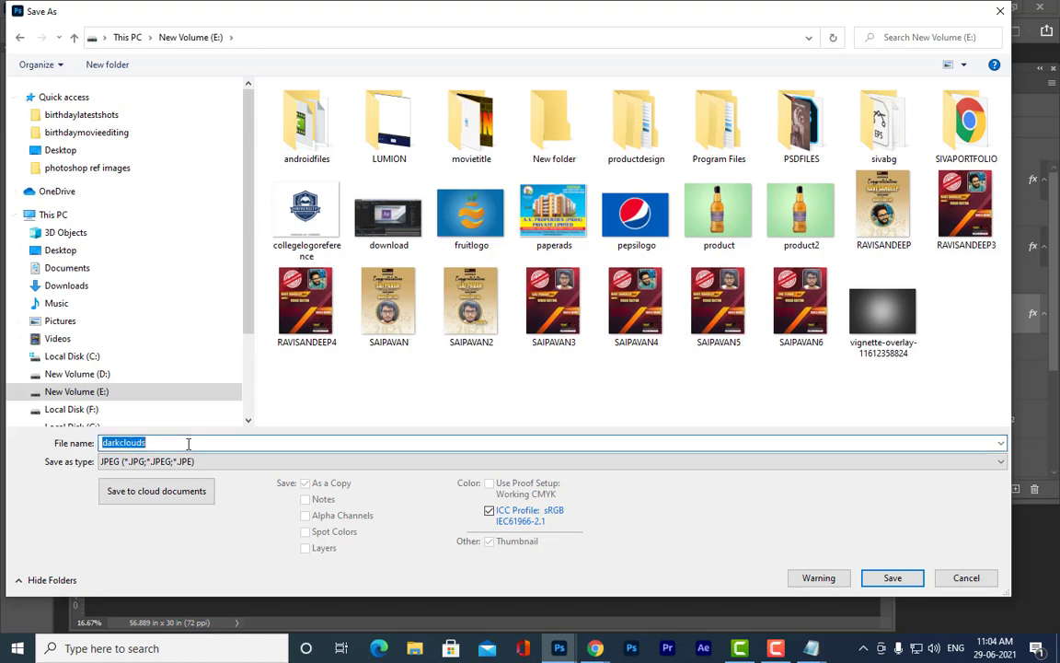
text(mi5)
click(879, 577)
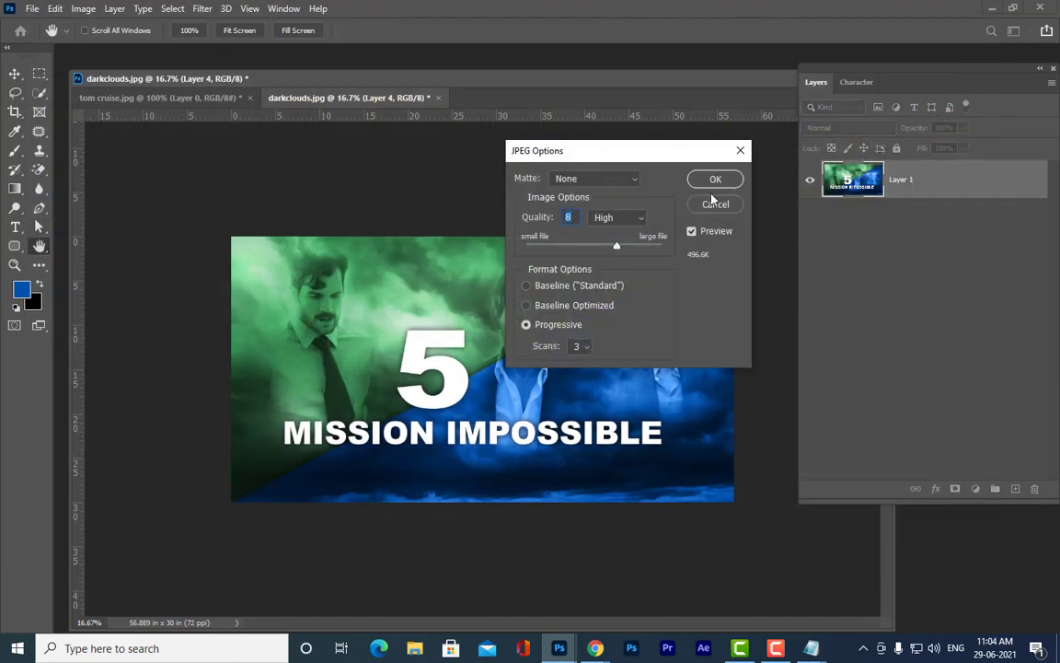
drag(619, 248, 662, 245)
click(715, 179)
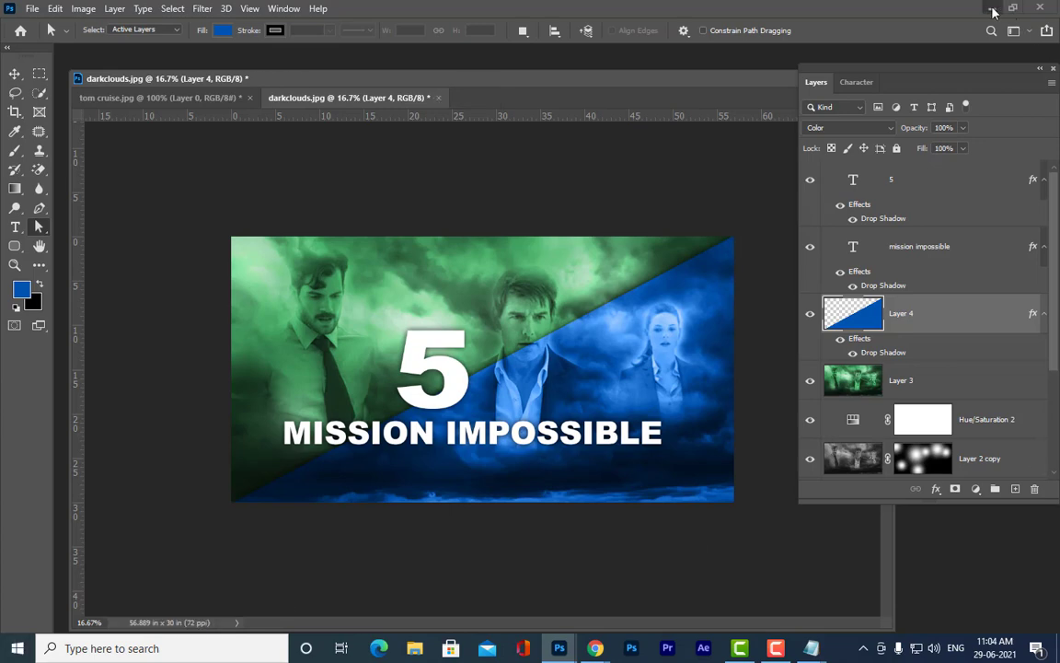
Switch to File Explorer and open New Volume (E:) to look for the exported mi5 file
click(992, 8)
double_click(27, 87)
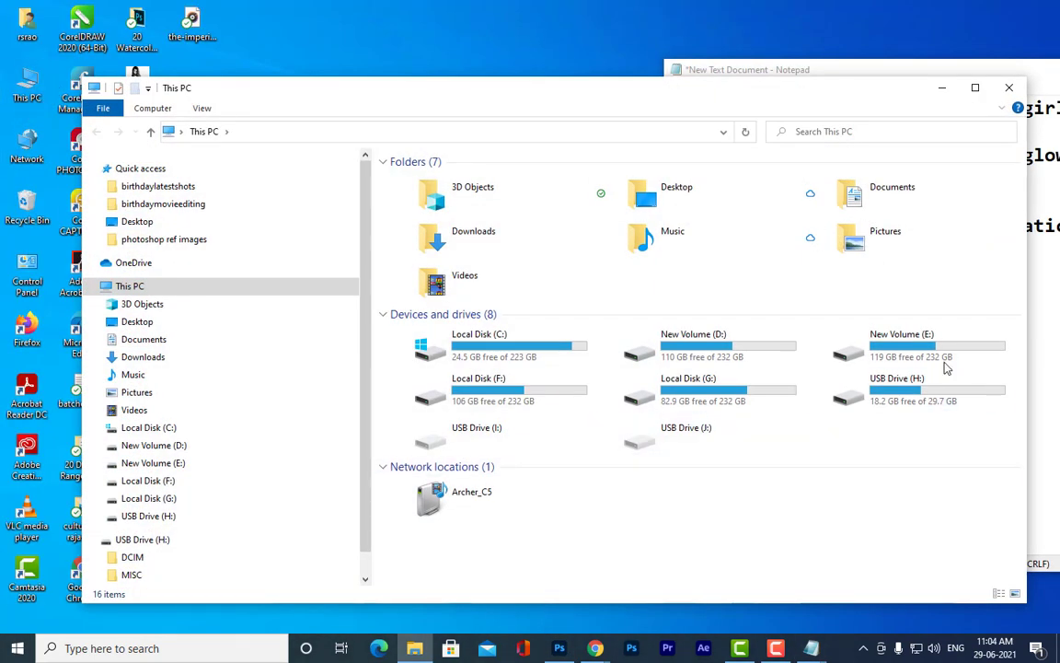
double_click(941, 350)
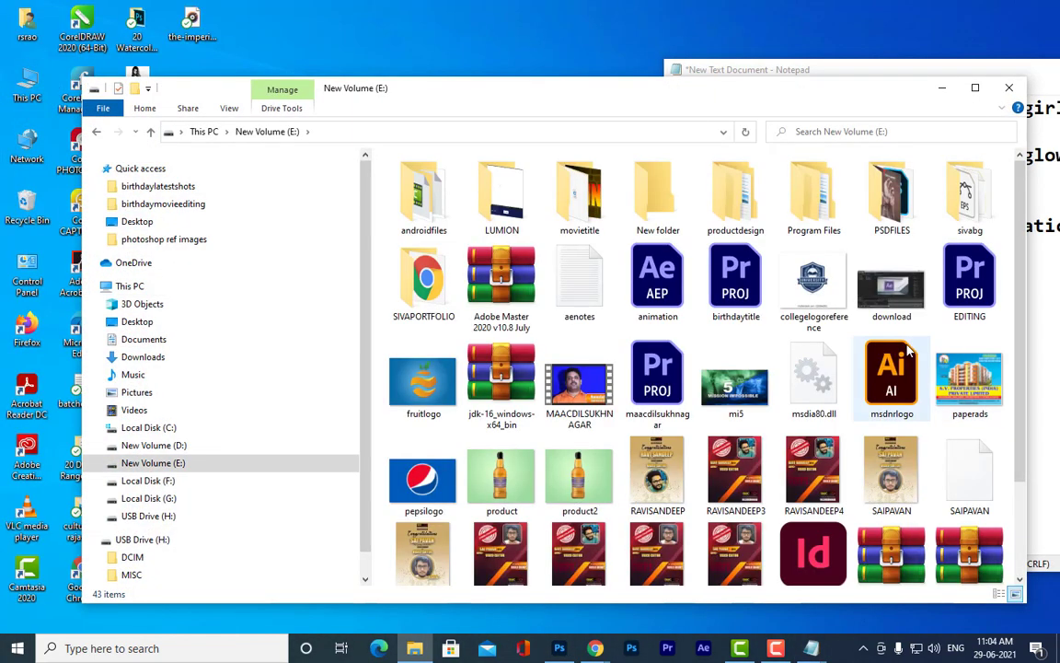
scroll(908, 355, down, 1)
scroll(908, 353, up, 1)
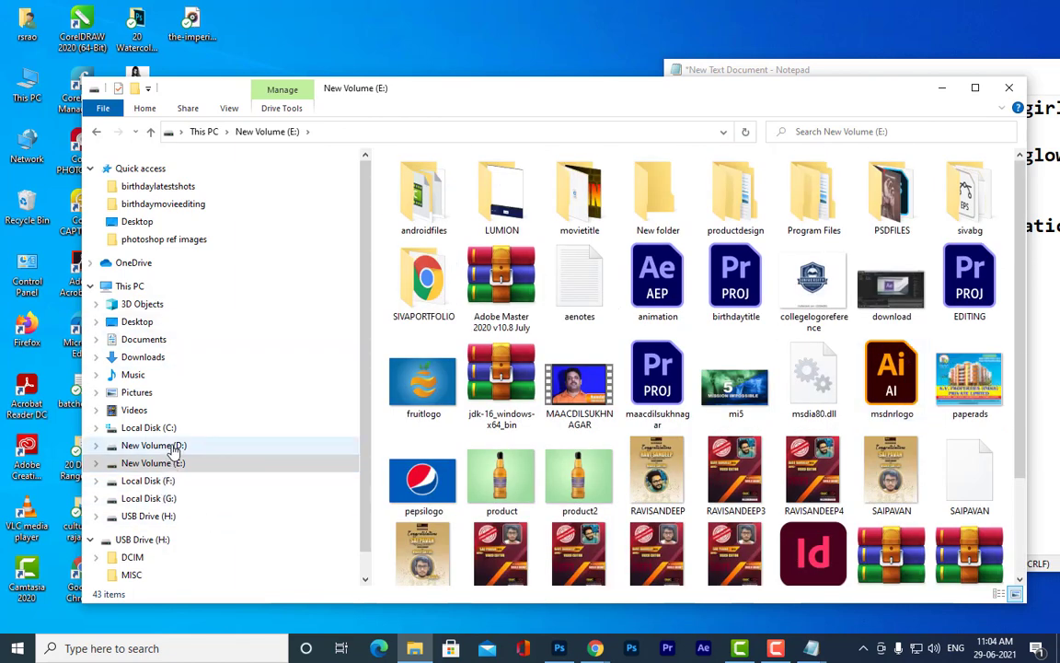
Look through New Volume (D:), move the folder window slightly and return to New Volume (E:)
click(168, 445)
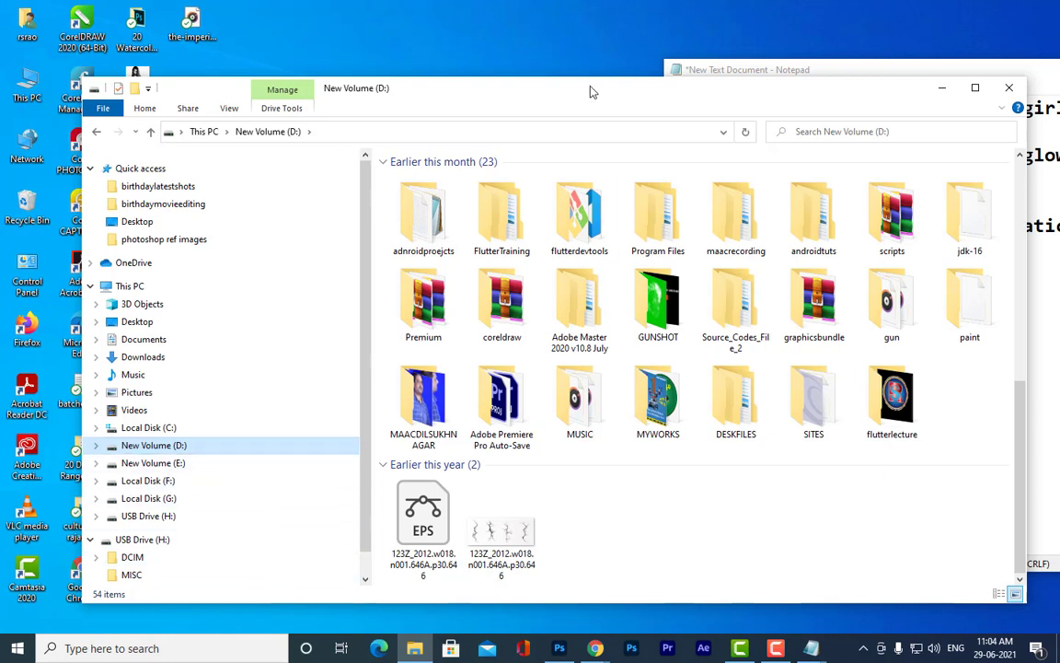
drag(591, 91, 581, 69)
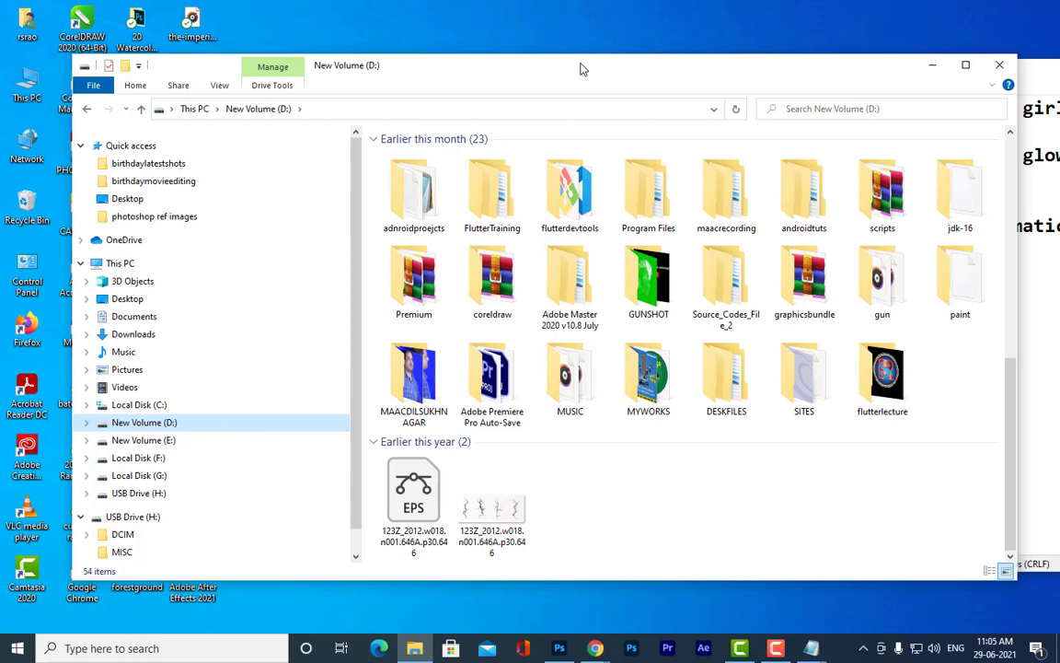
click(148, 442)
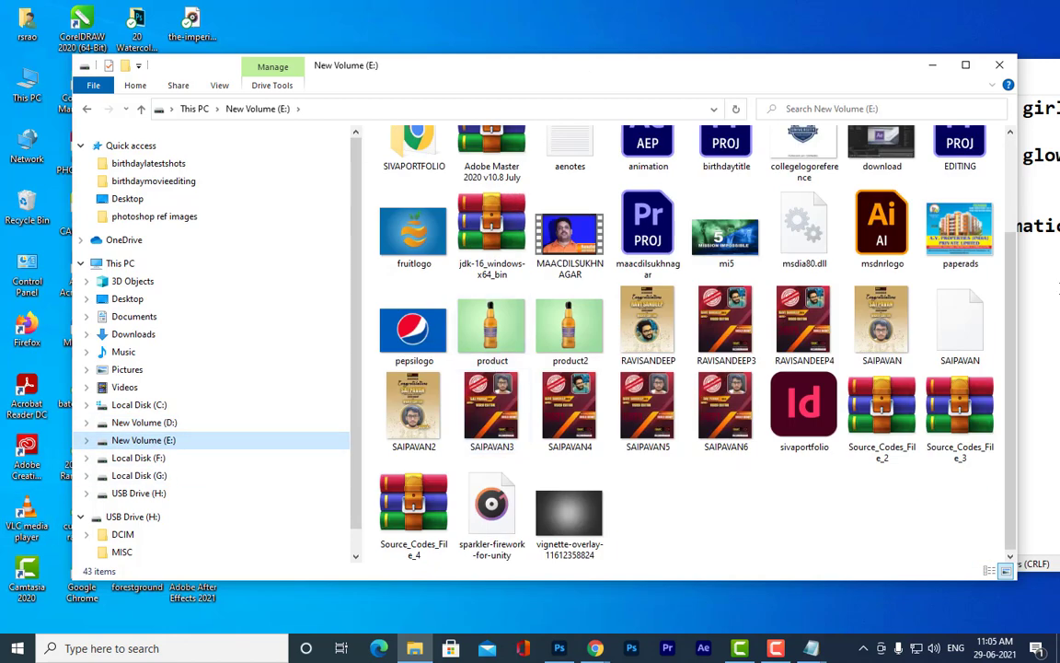
Compress the fruitlogo and pepsilogo images together into a RAR archive named logos and select the new archive
click(387, 241)
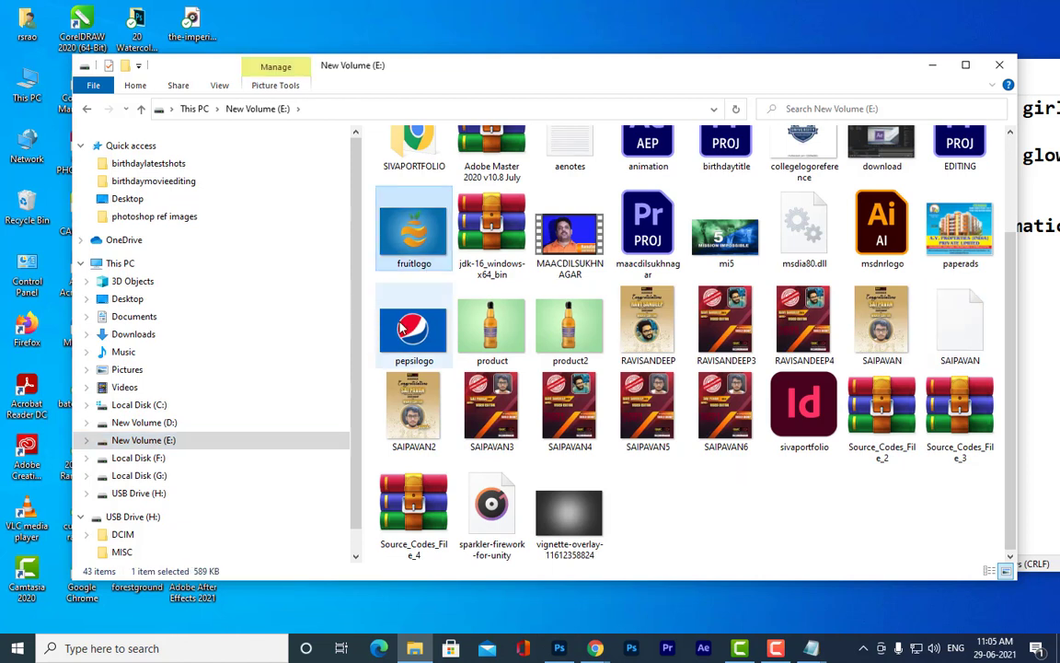
ctrl+click(405, 329)
ctrl+click(411, 330)
ctrl+click(408, 337)
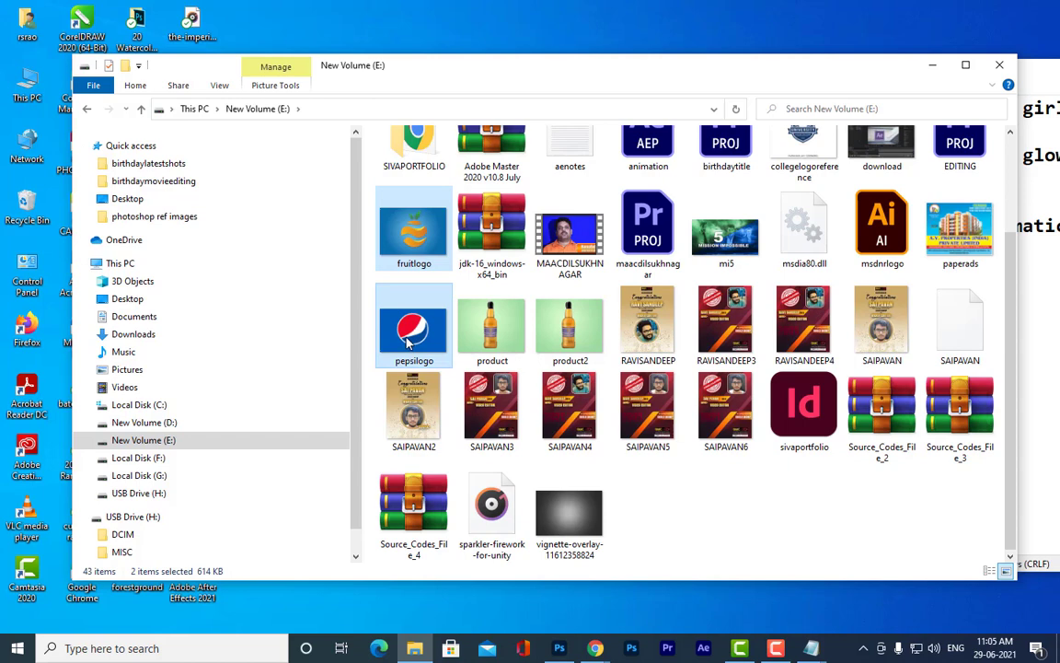
right_click(408, 337)
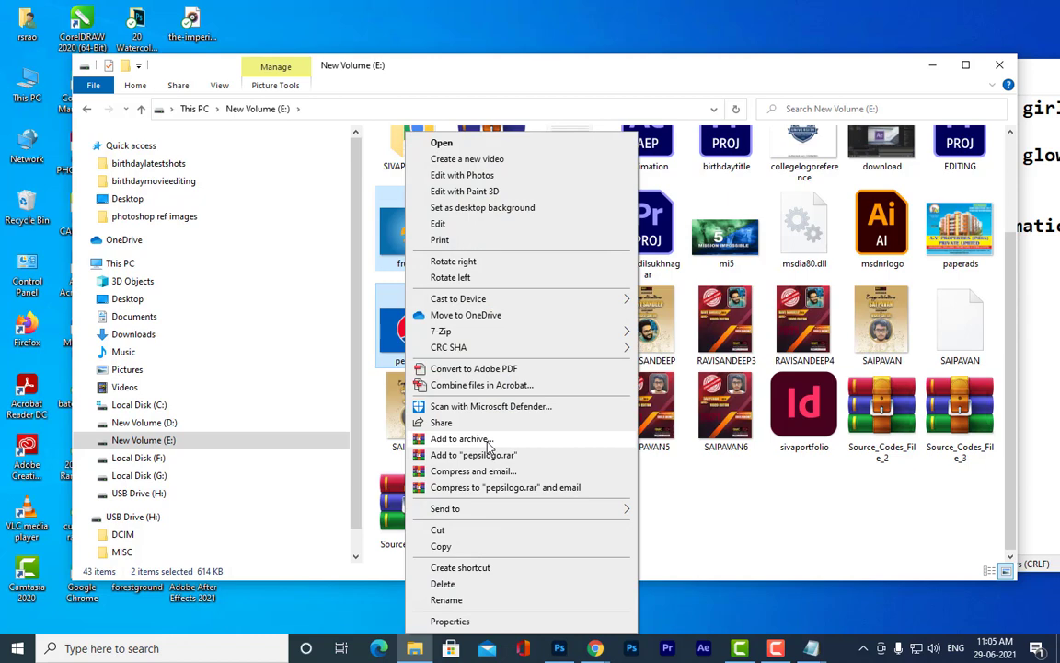
click(489, 446)
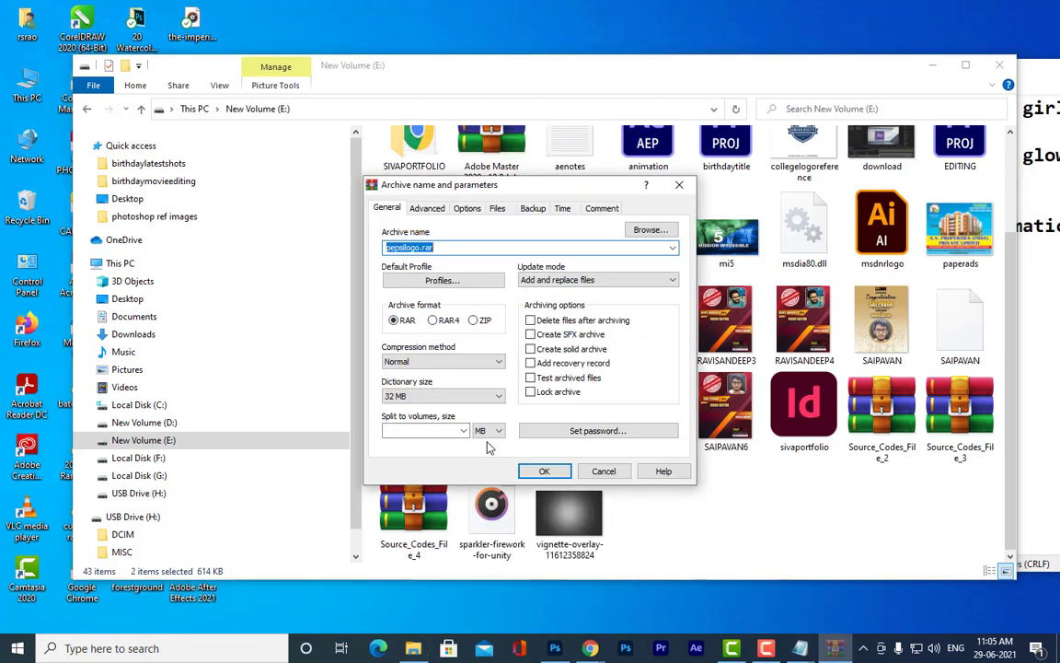
drag(517, 190, 703, 157)
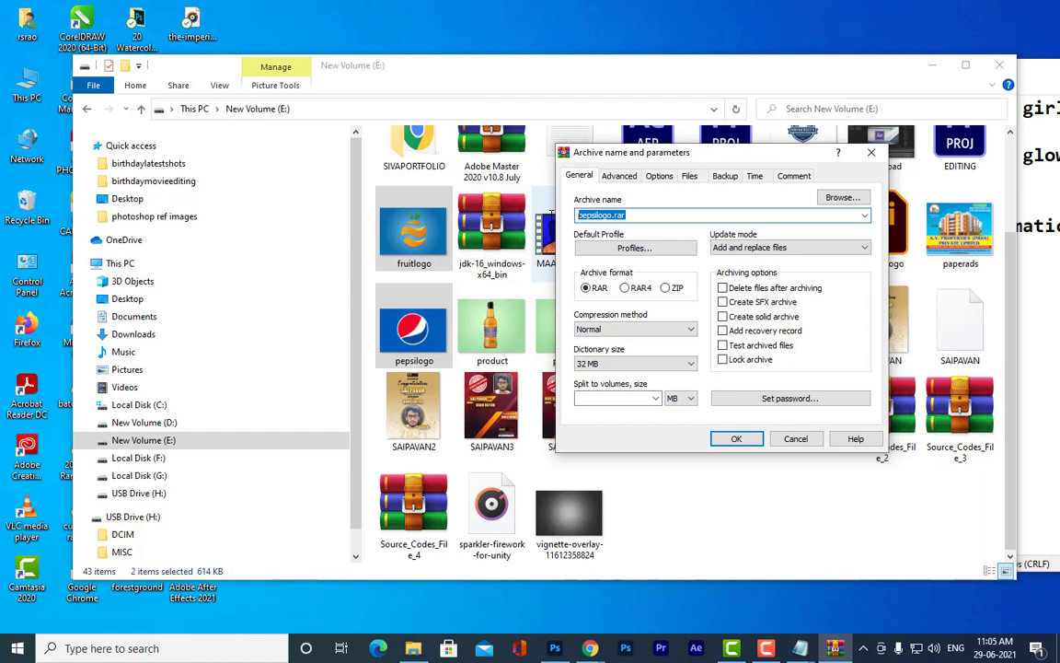
text(logos)
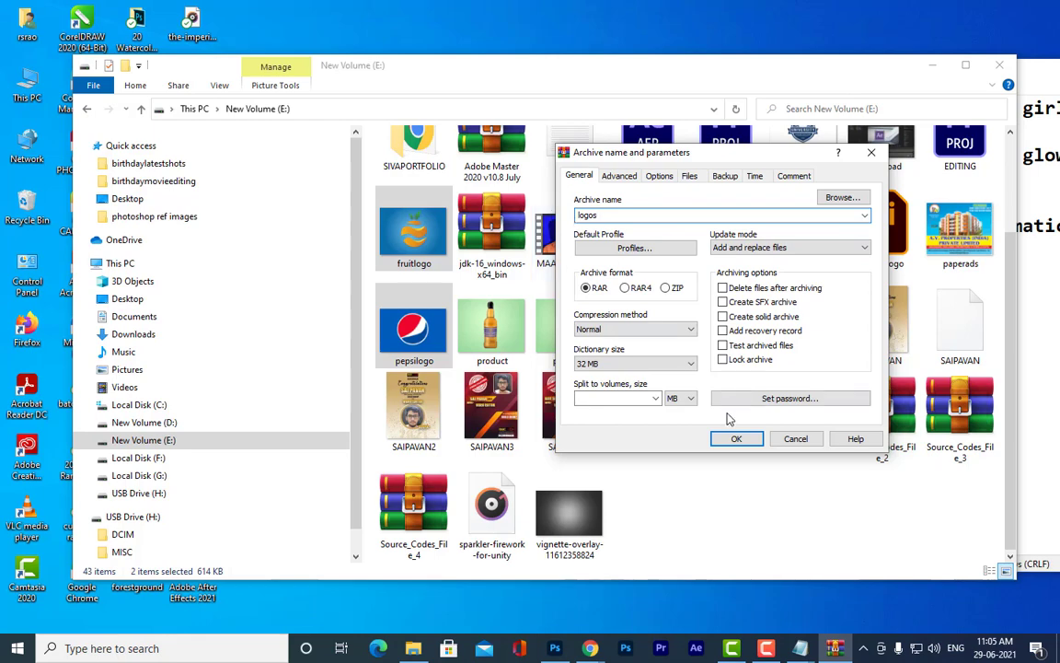
click(736, 439)
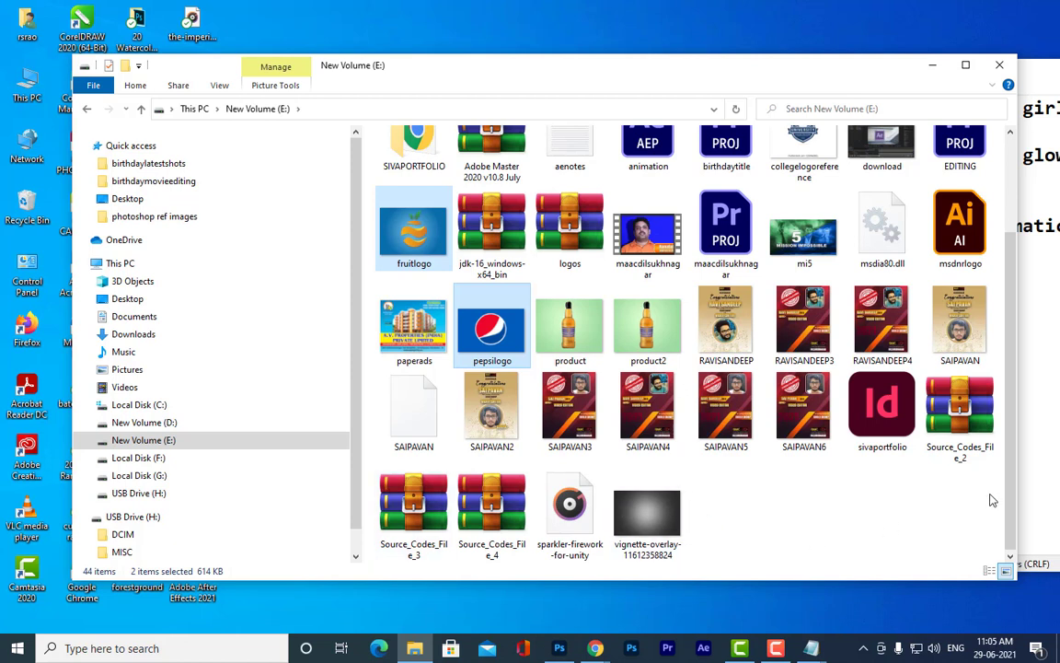
scroll(909, 449, up, 1)
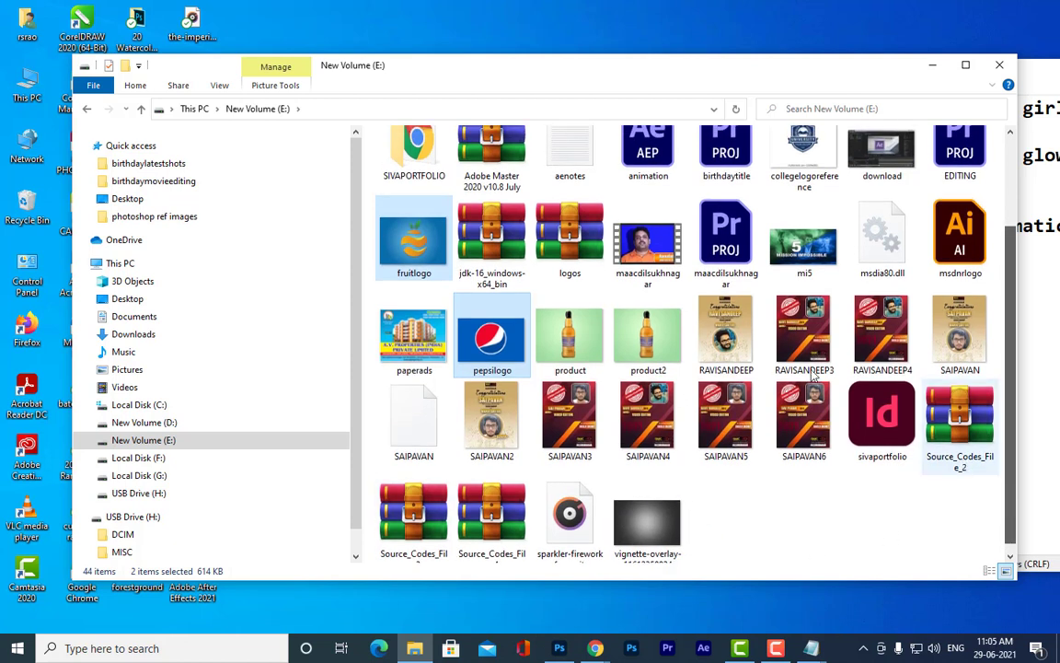
click(568, 231)
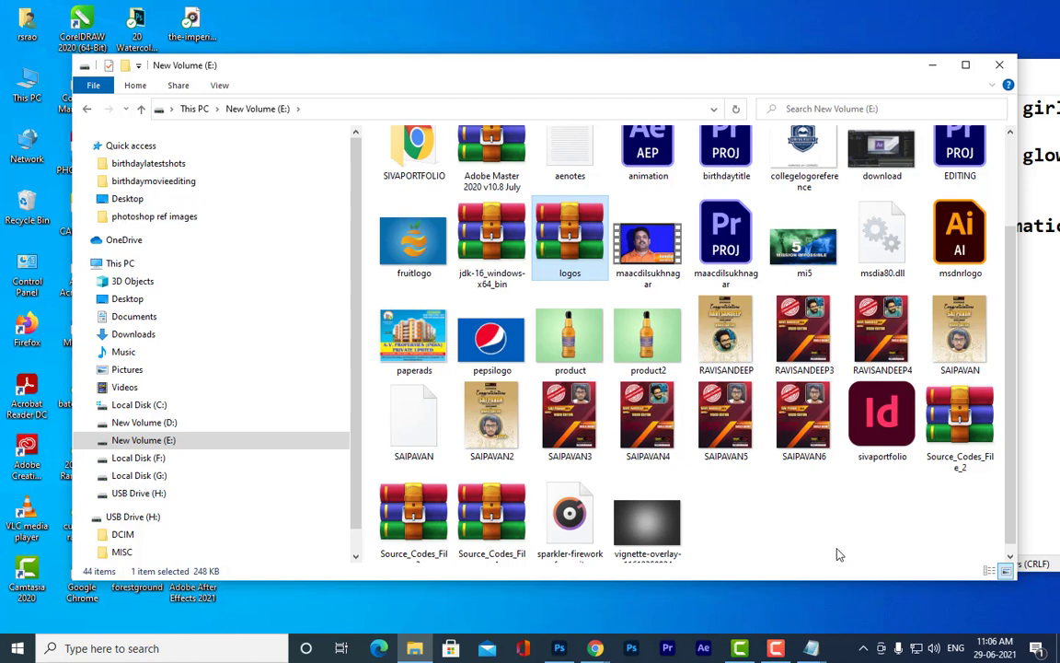
View the exported mi5 poster full size, close the viewer and put the folder window away
double_click(806, 258)
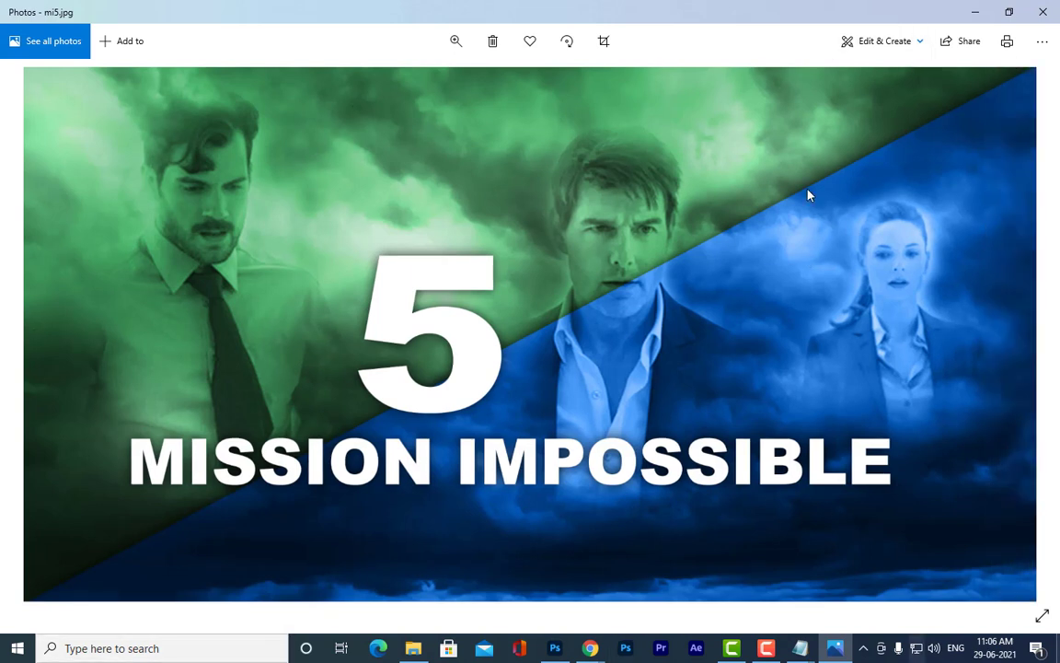
key(alt+F4)
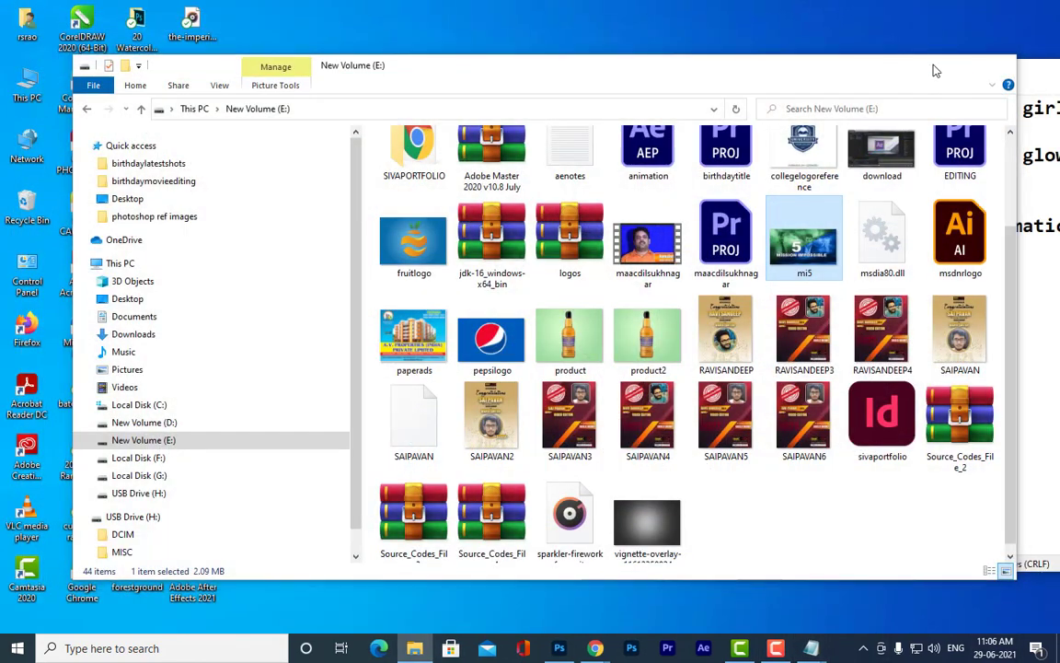
click(933, 65)
Move the Notepad note into full view and close it without saving its changes
drag(897, 69, 291, 75)
click(527, 78)
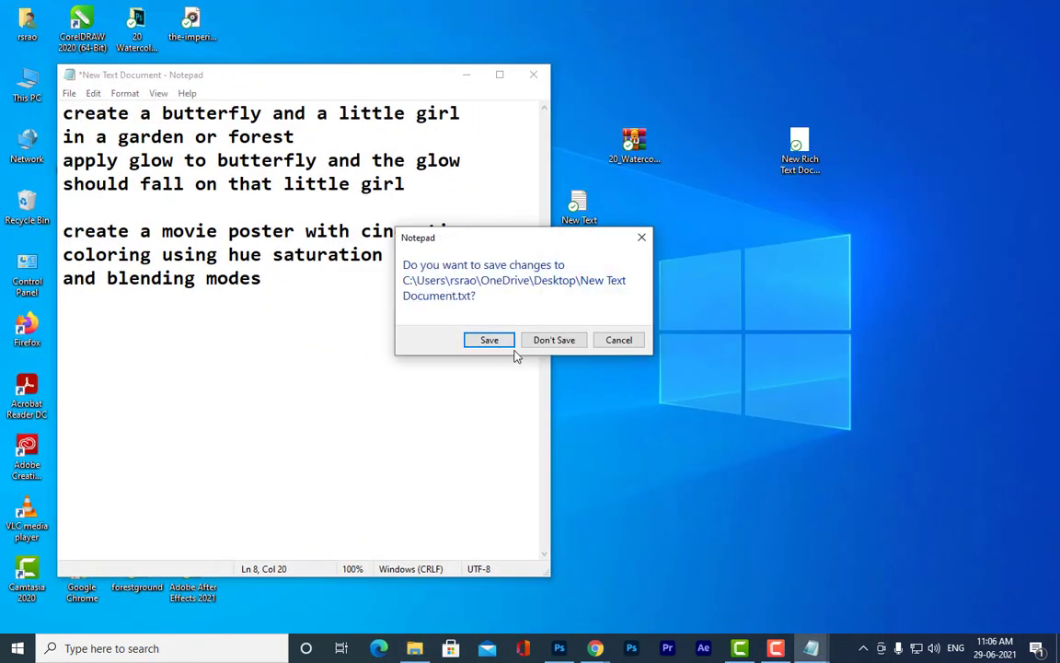
click(554, 340)
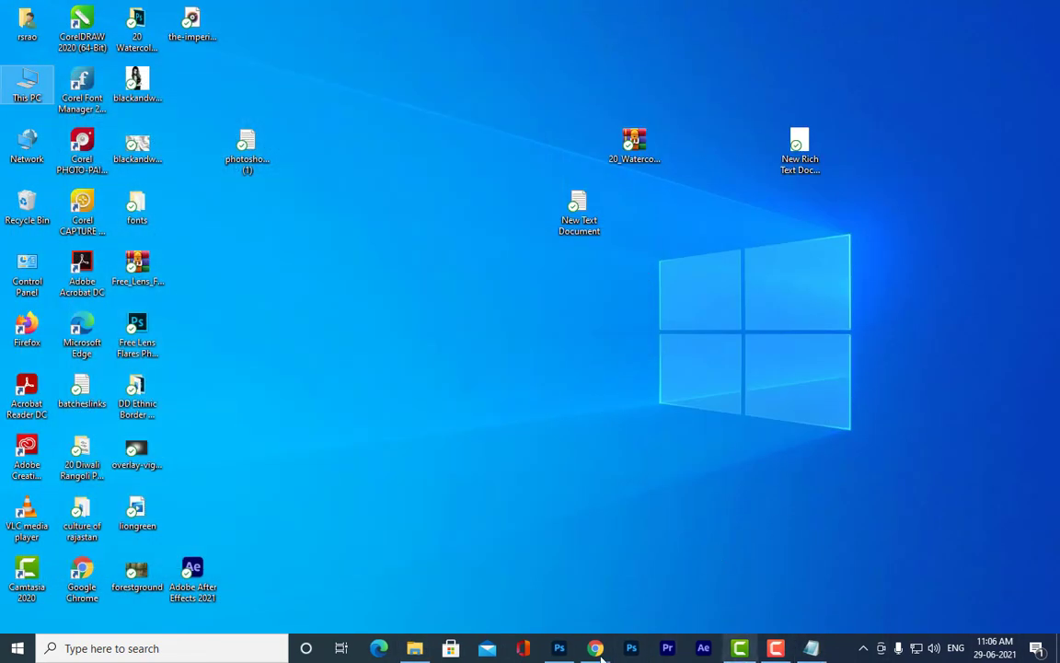
Switch to Photoshop and close darkclouds.jpg and tom cruise.jpg without saving either document
click(566, 600)
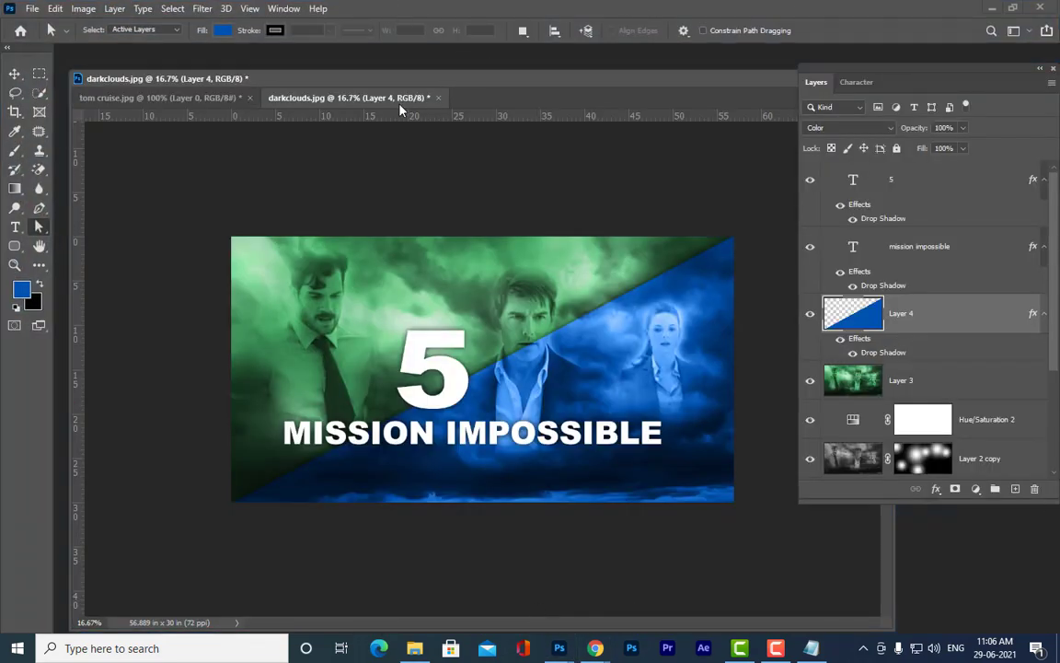
drag(393, 93, 540, 242)
click(526, 208)
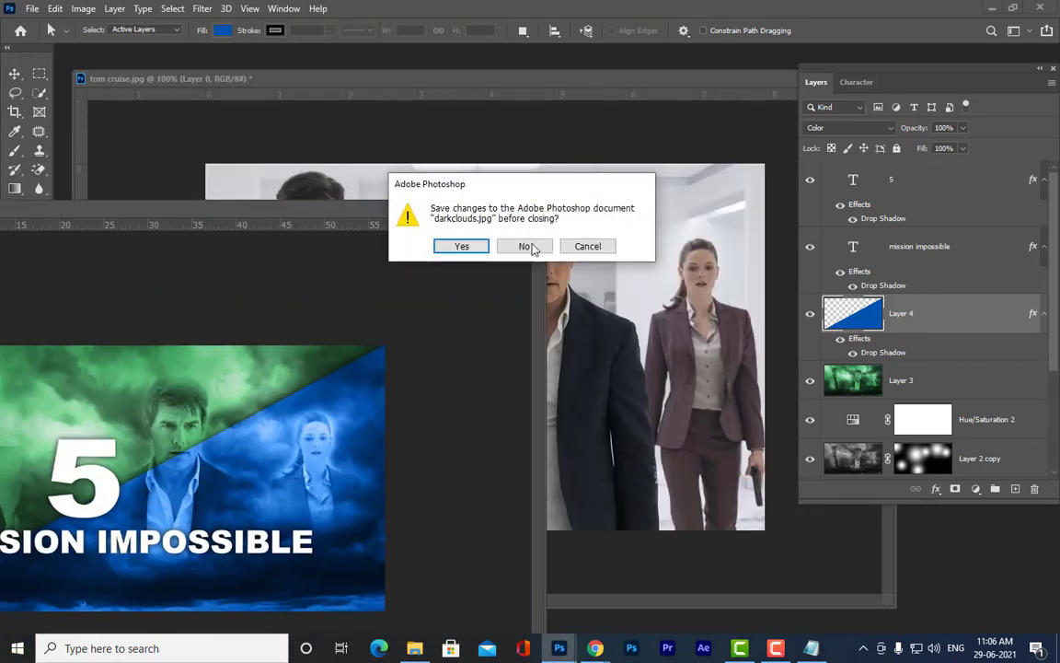
click(526, 246)
drag(620, 78, 607, 154)
click(600, 143)
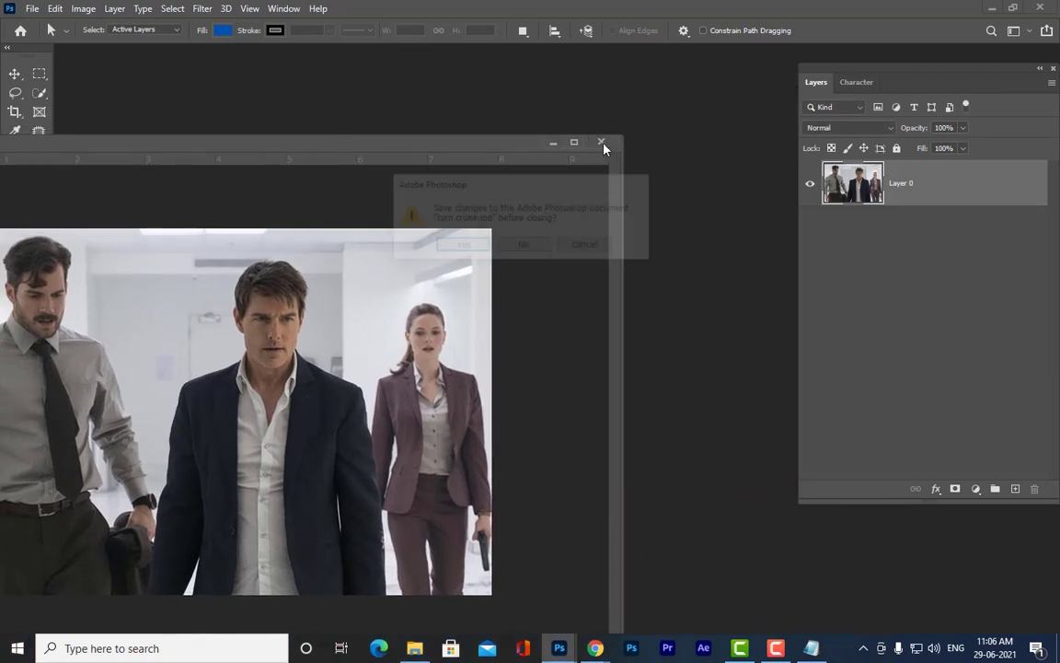
click(523, 245)
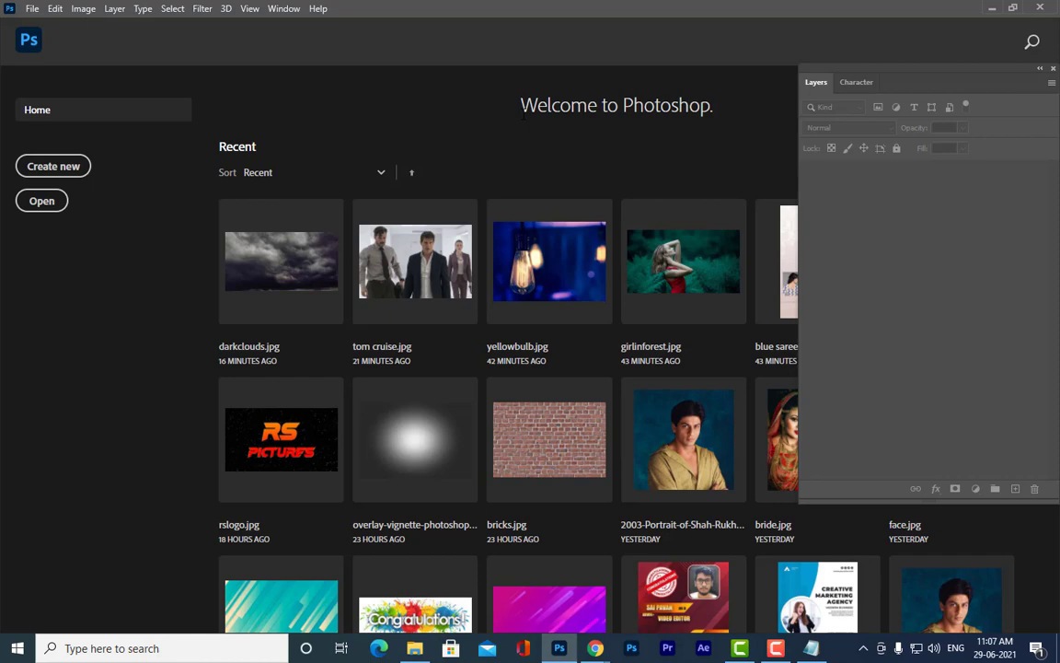
Minimize Photoshop and open the photoshop ref images folder in File Explorer
click(991, 9)
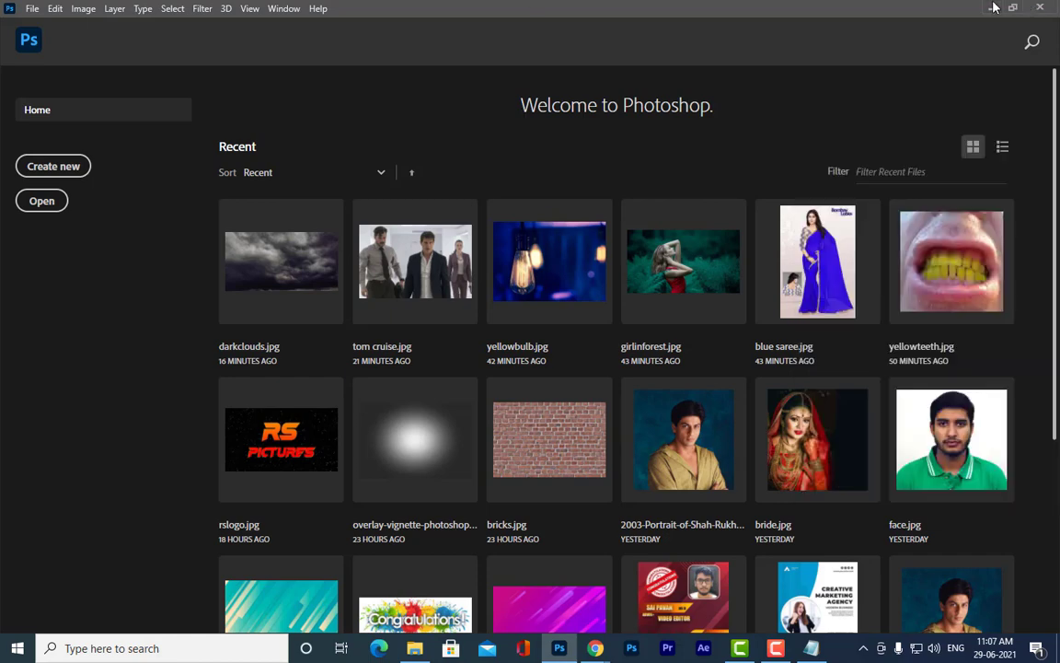
double_click(27, 83)
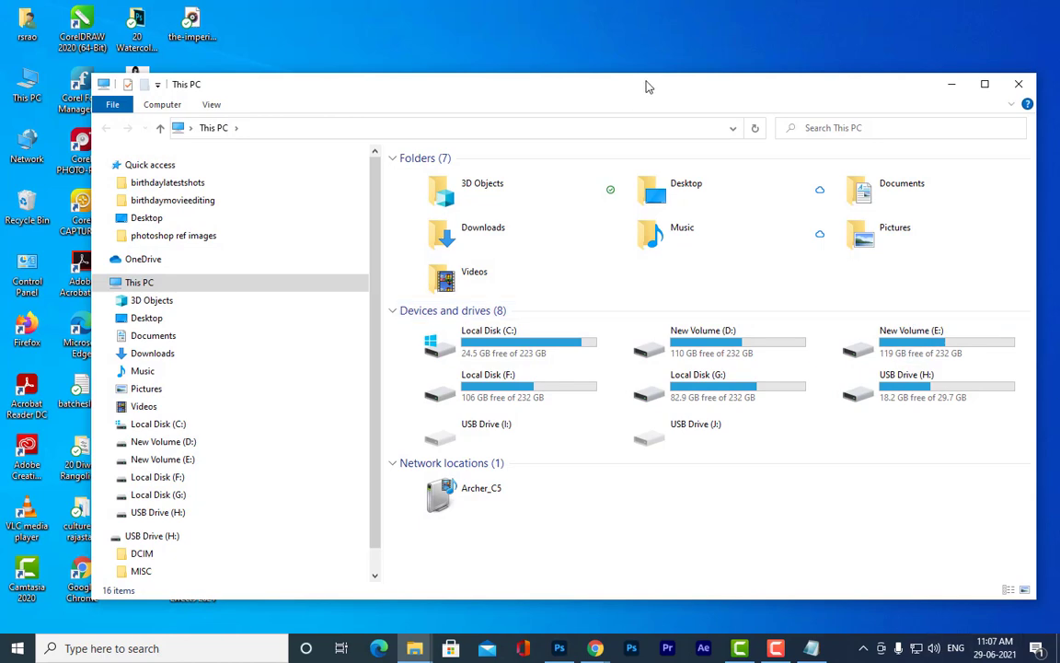
drag(647, 87, 668, 43)
click(194, 192)
Find photoretouching3 in the reference images, view its before-and-after comparison and close the viewer
scroll(966, 241, down, 3)
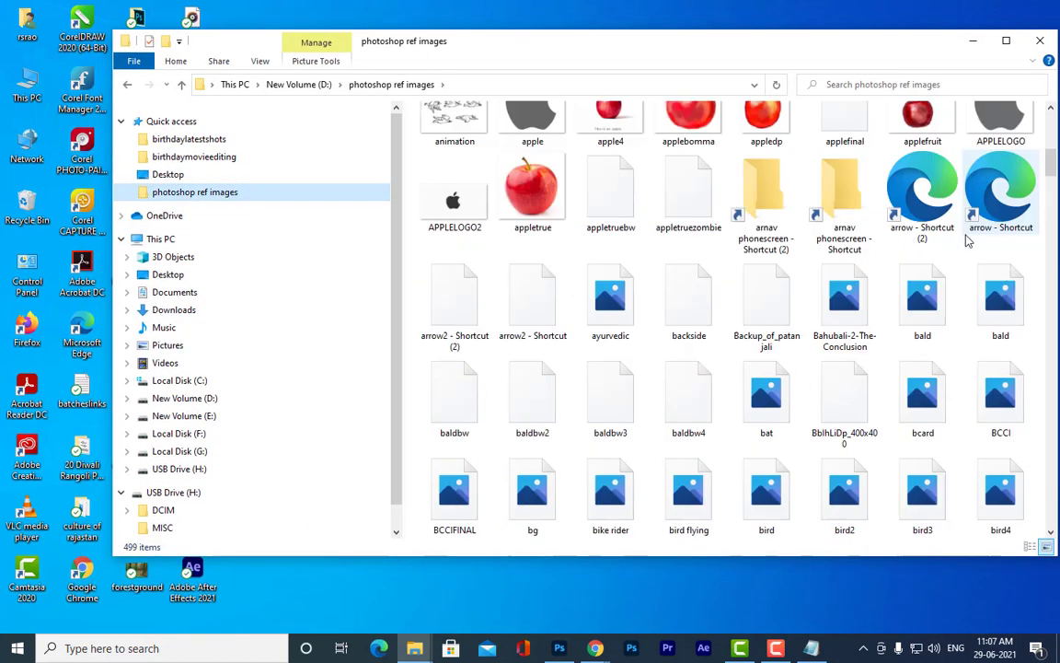
scroll(966, 241, down, 20)
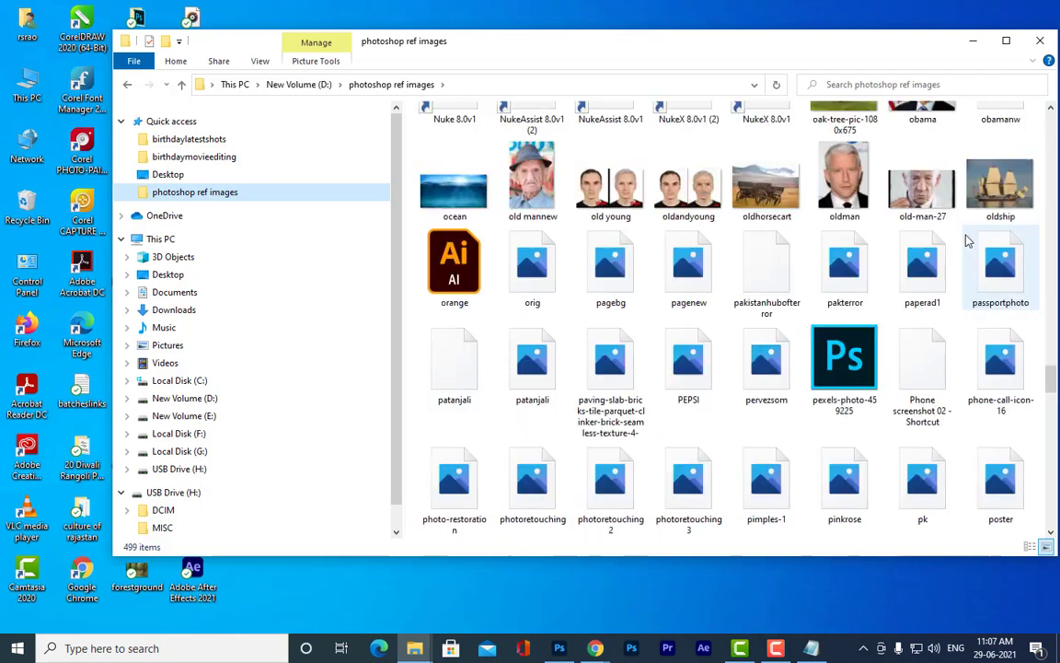
scroll(966, 241, down, 20)
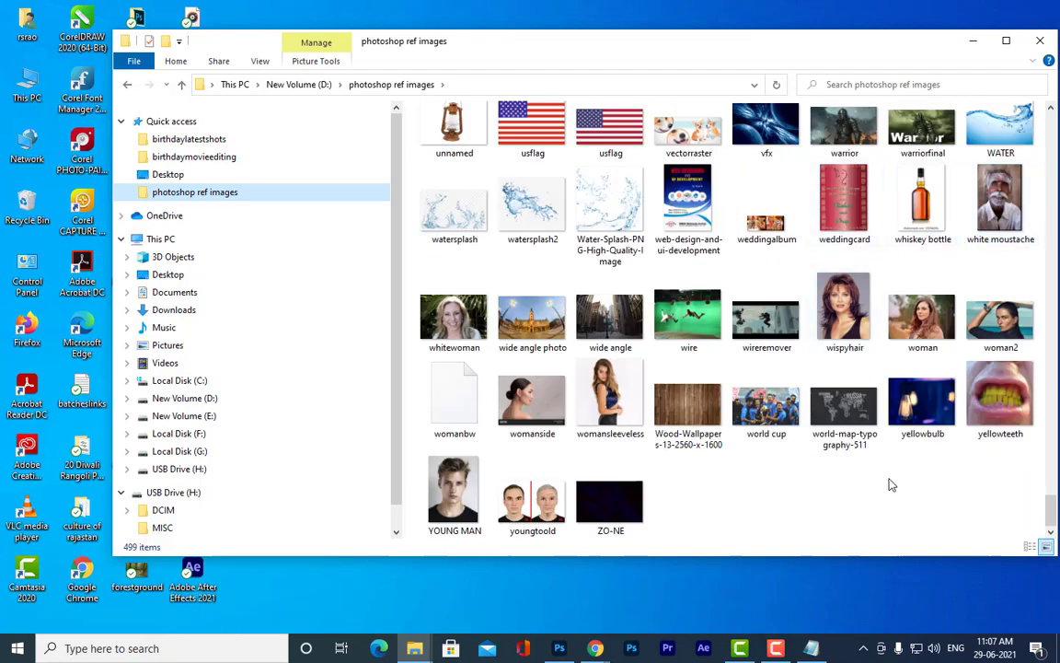
scroll(782, 317, up, 5)
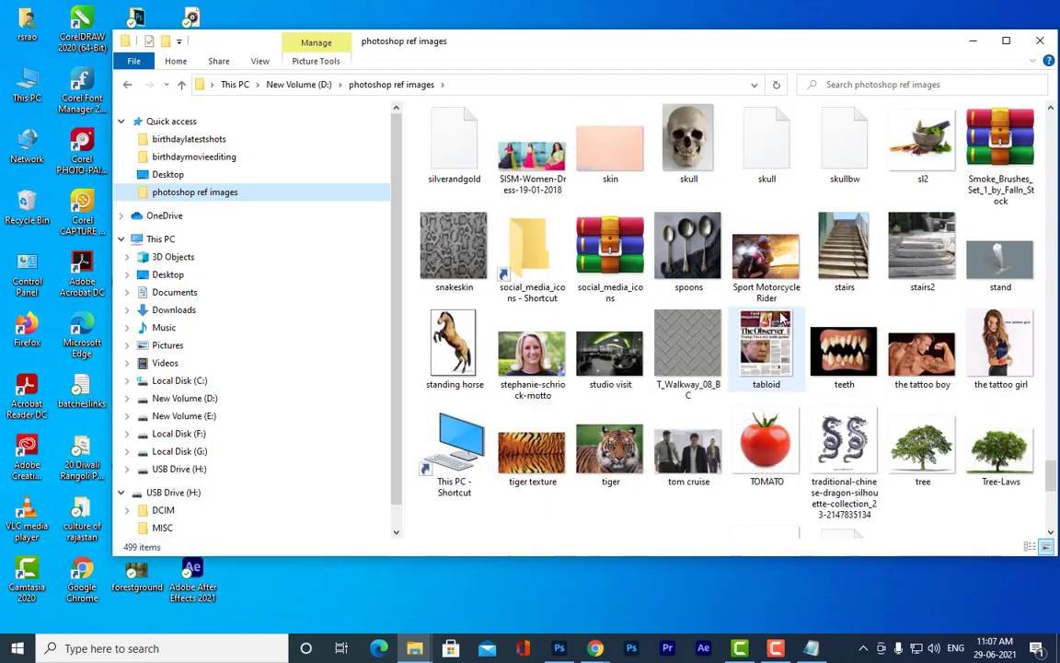
scroll(782, 317, up, 5)
scroll(704, 287, up, 3)
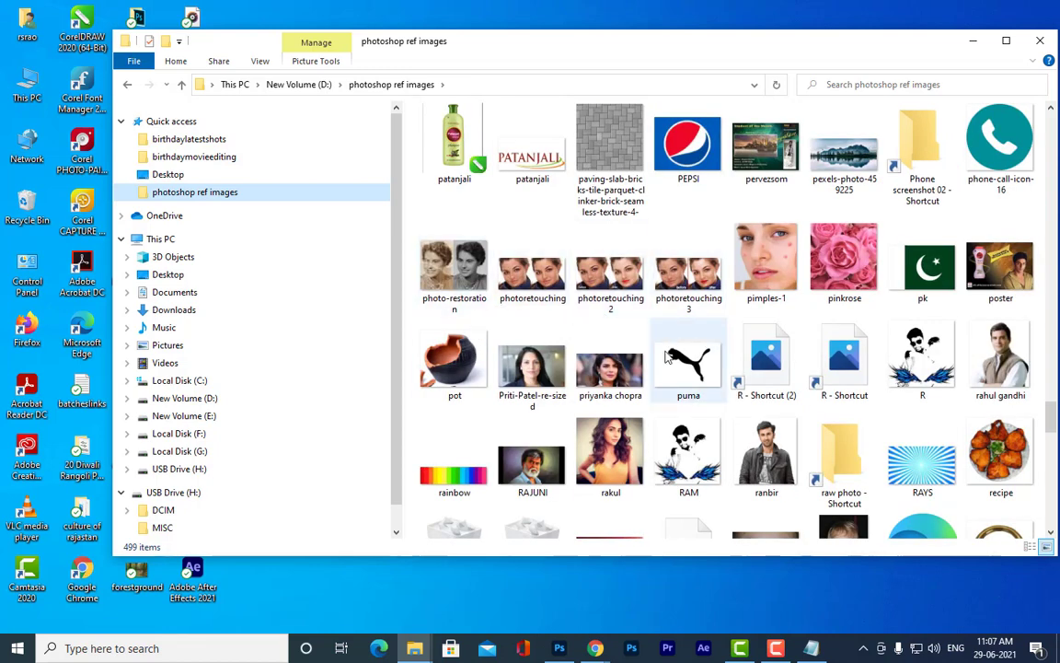
click(704, 287)
double_click(704, 287)
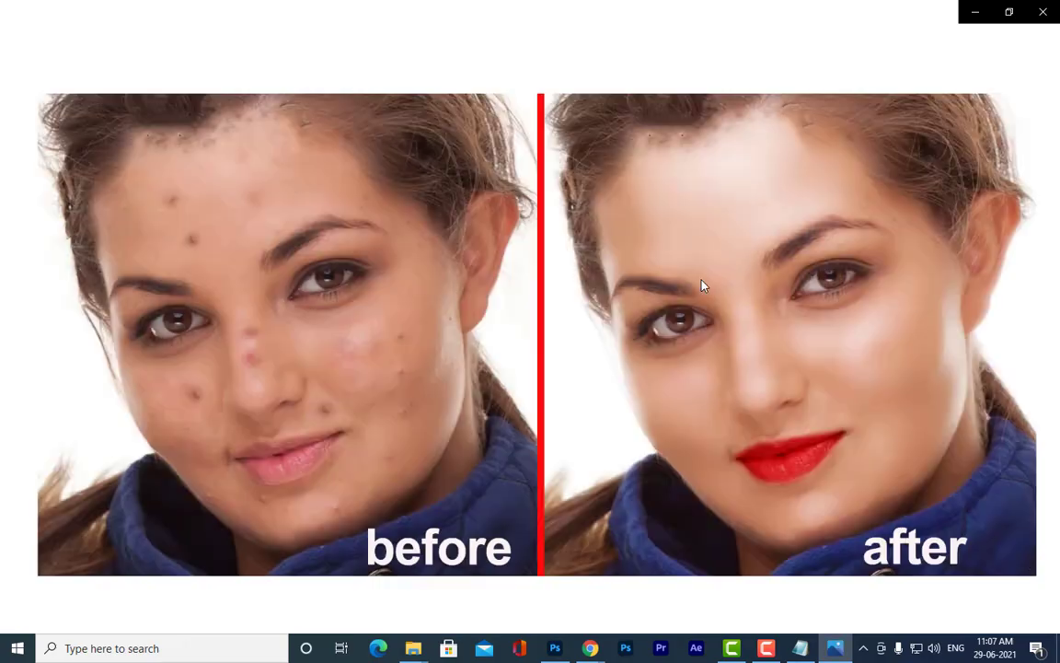
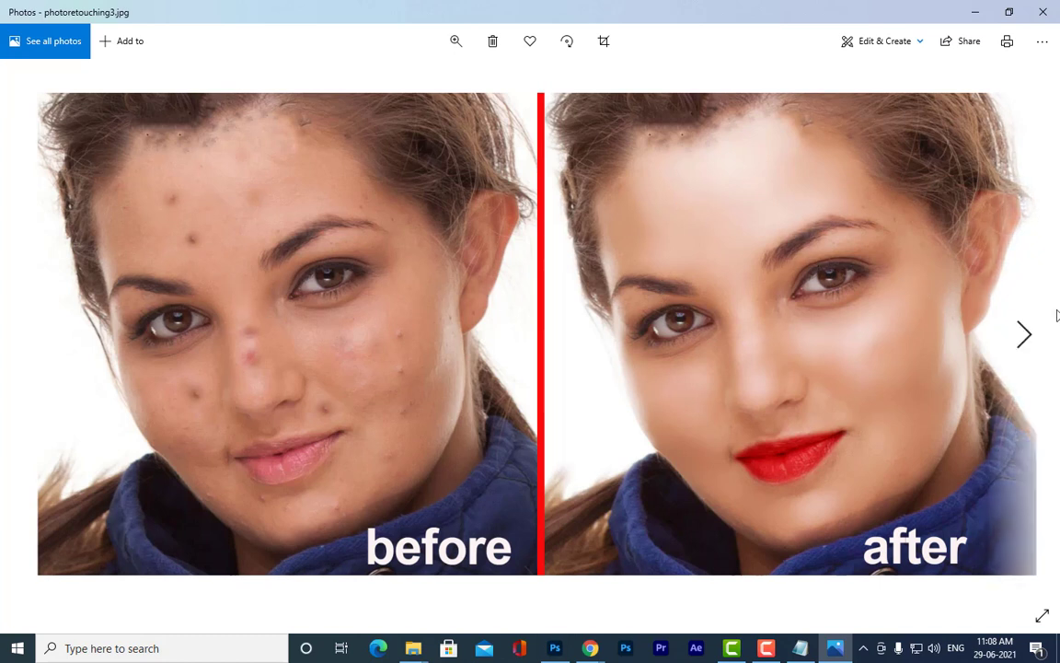
key(alt+F4)
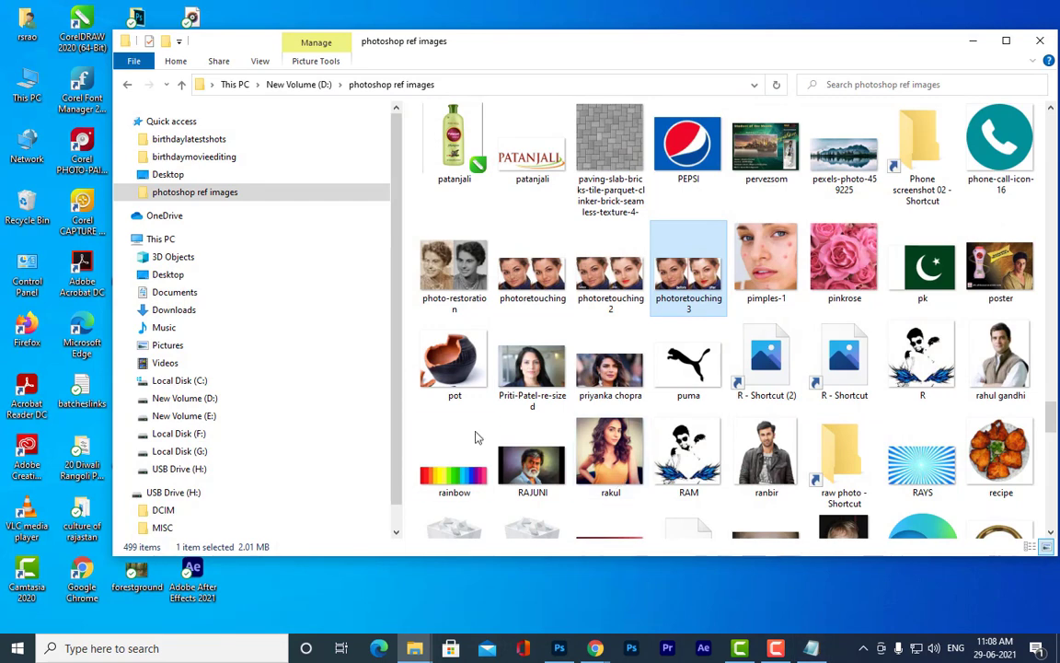
Copy the photoretouching image from the photoshop ref images folder onto the desktop and minimize File Explorer
click(470, 275)
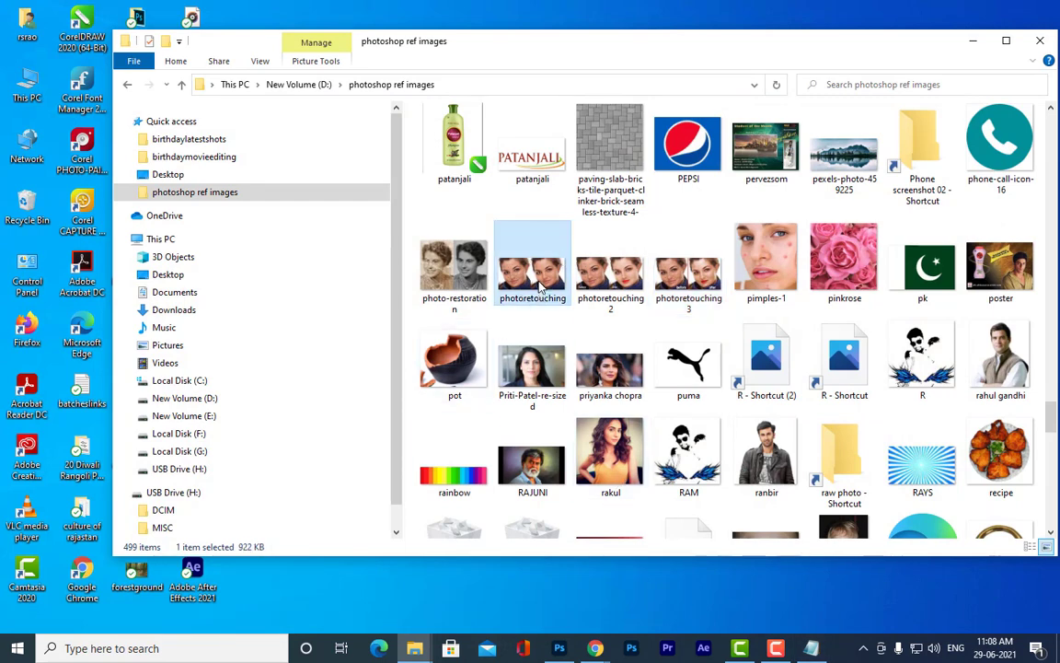
right_click(541, 287)
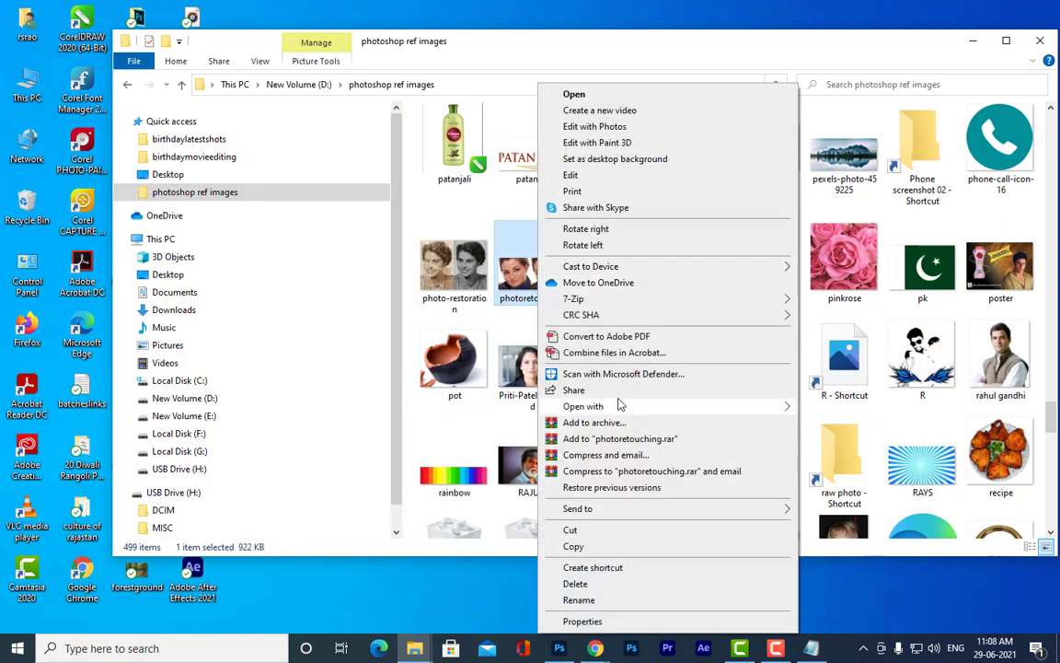
mouse_move(619, 406)
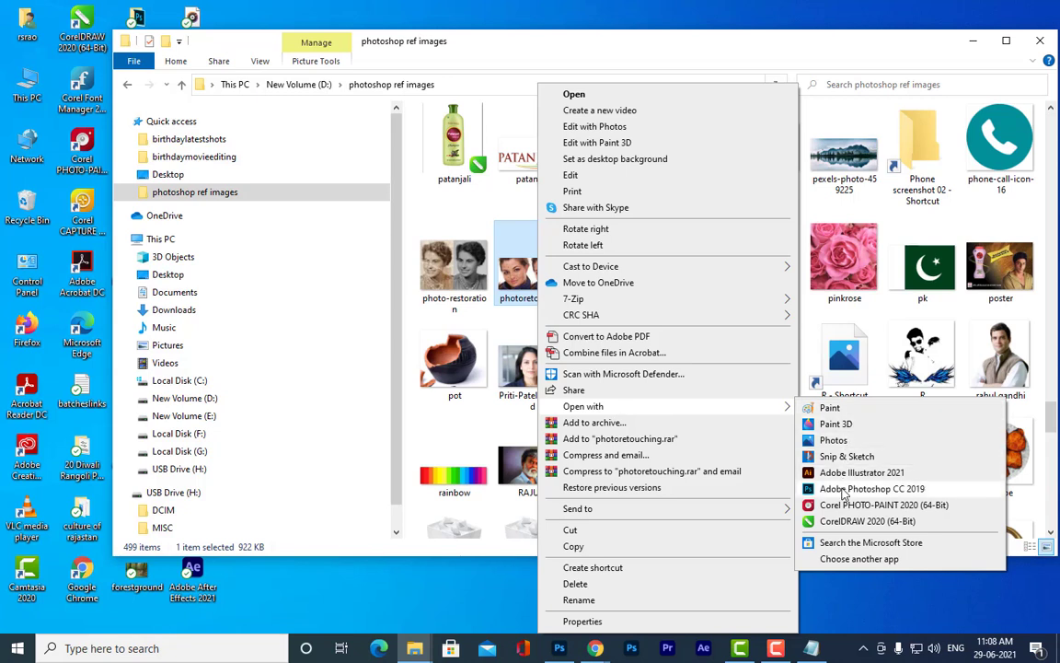
click(514, 269)
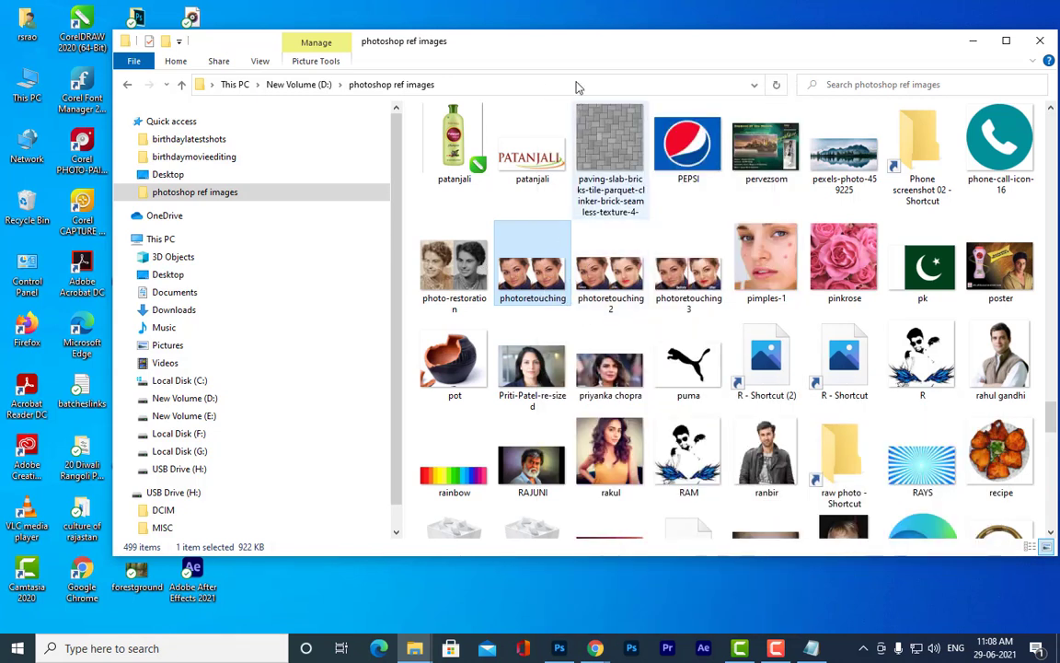
drag(510, 42, 682, 358)
drag(705, 580, 477, 254)
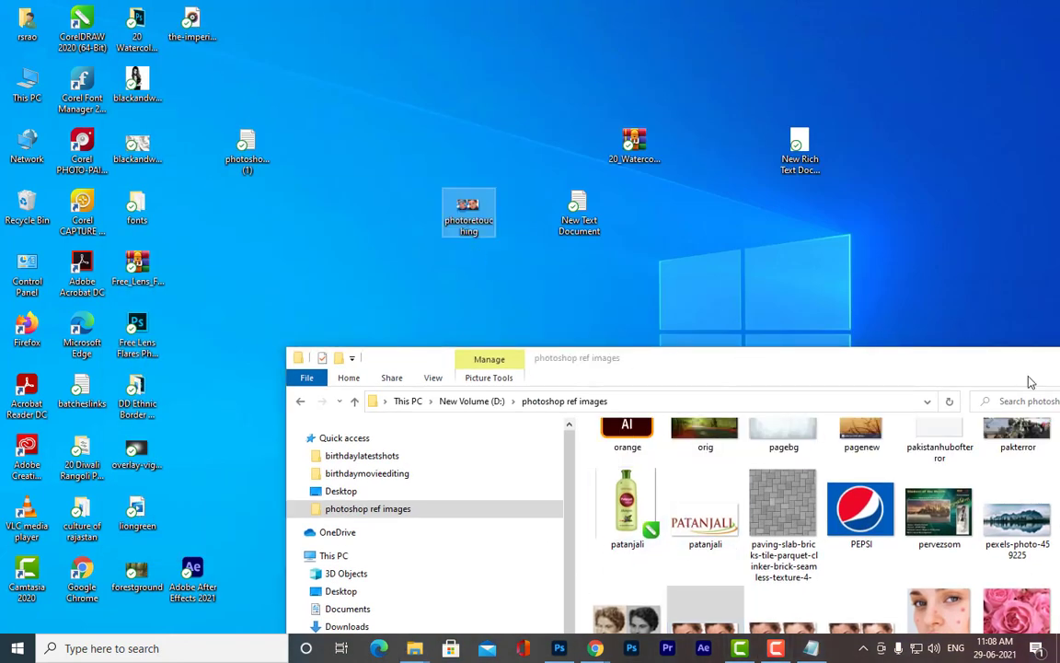
drag(973, 366, 622, 366)
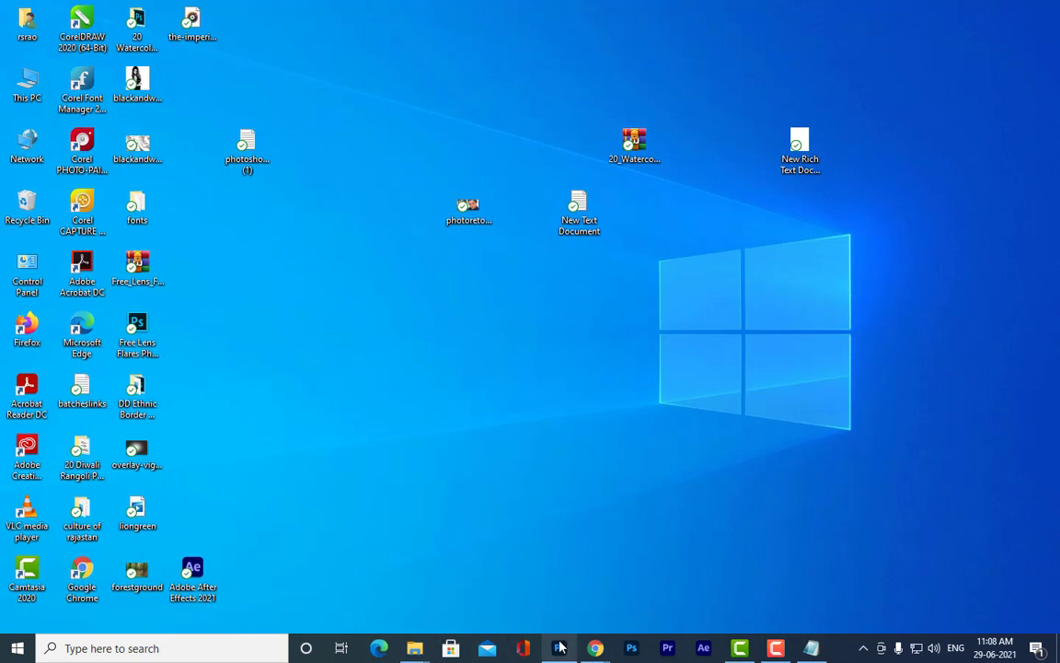
Switch to Photoshop and open the photoretouching image from the desktop
mouse_move(561, 644)
click(556, 589)
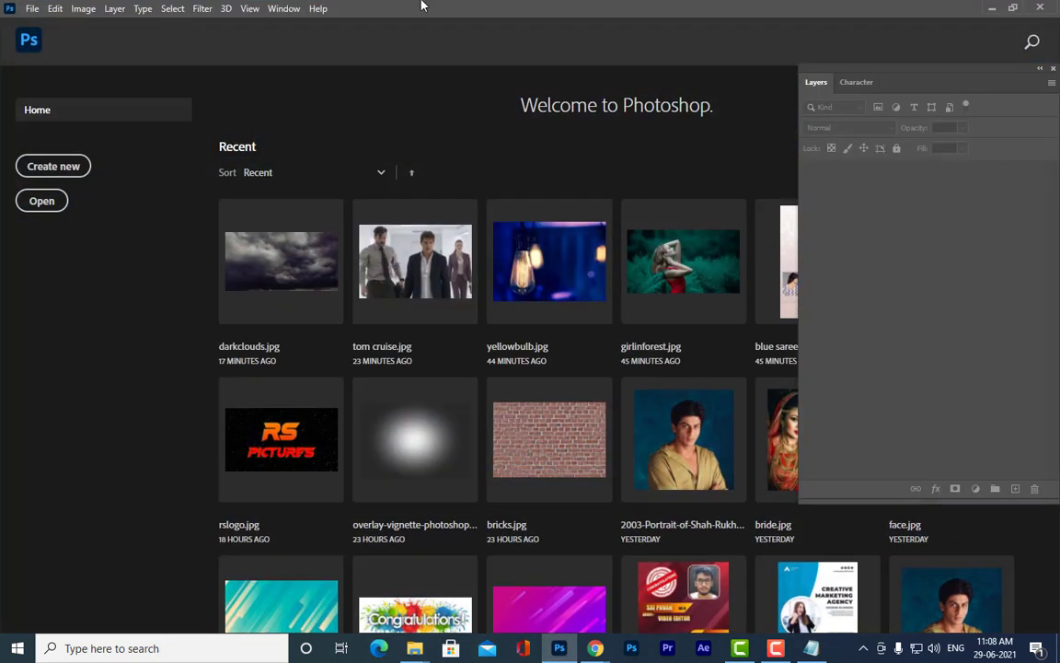
key(ctrl+o)
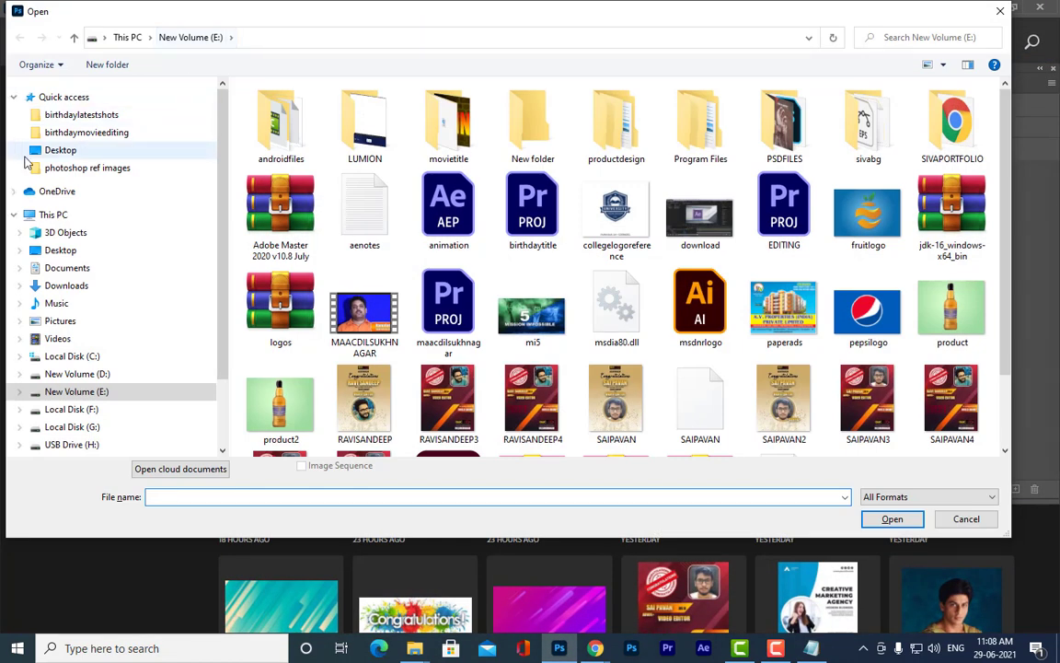
click(58, 152)
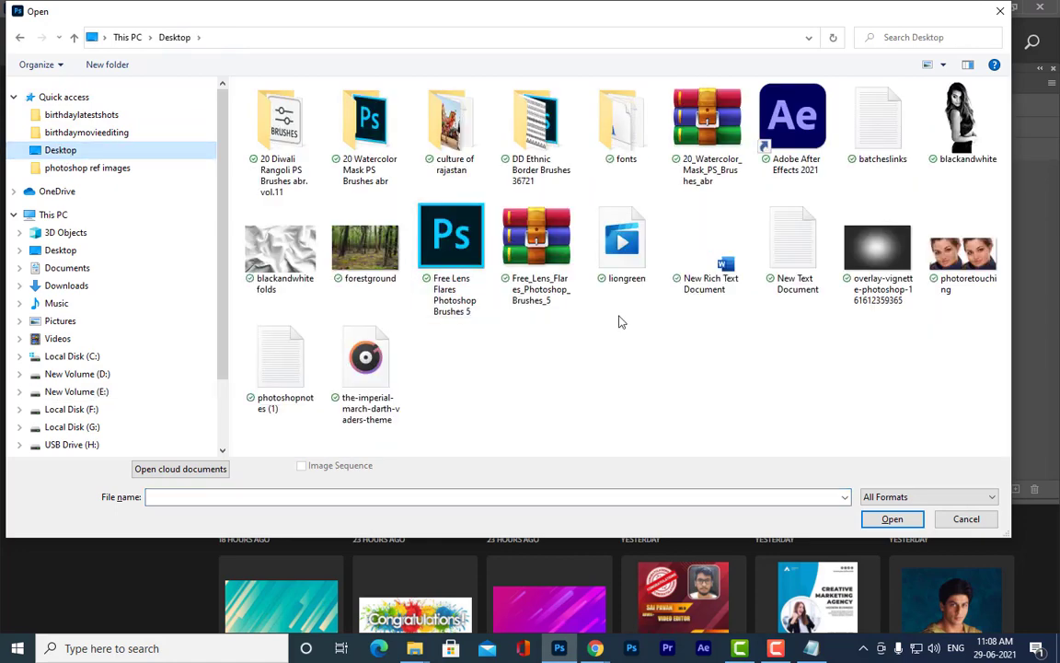
click(990, 254)
click(891, 518)
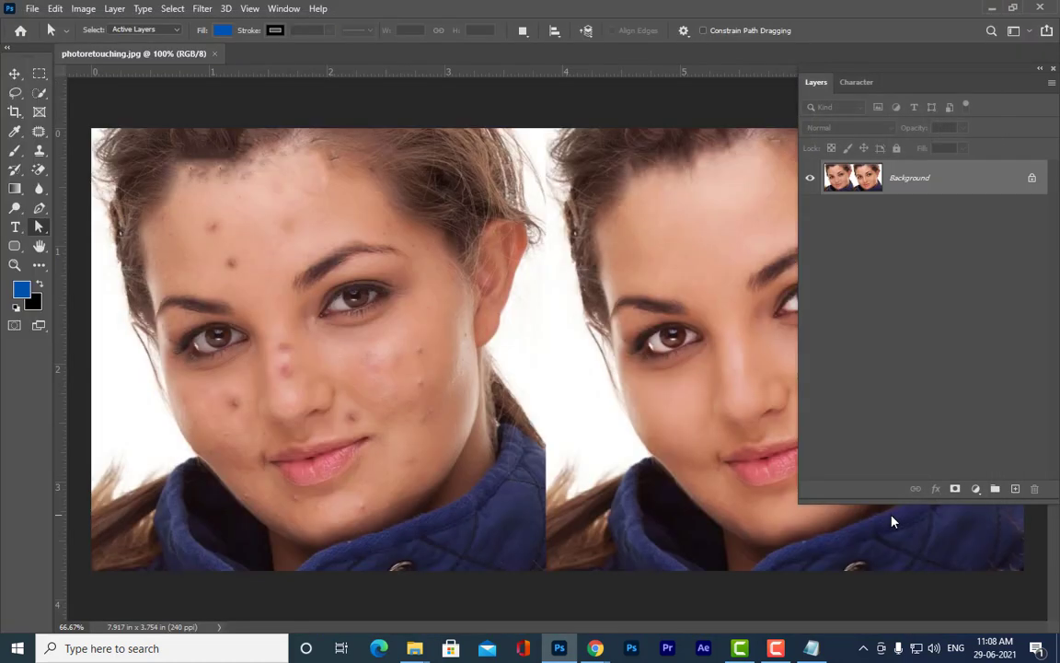
Float photoretouching.jpg in its own window at 50% zoom and move the Layers panel aside to expose the image
drag(147, 57, 273, 90)
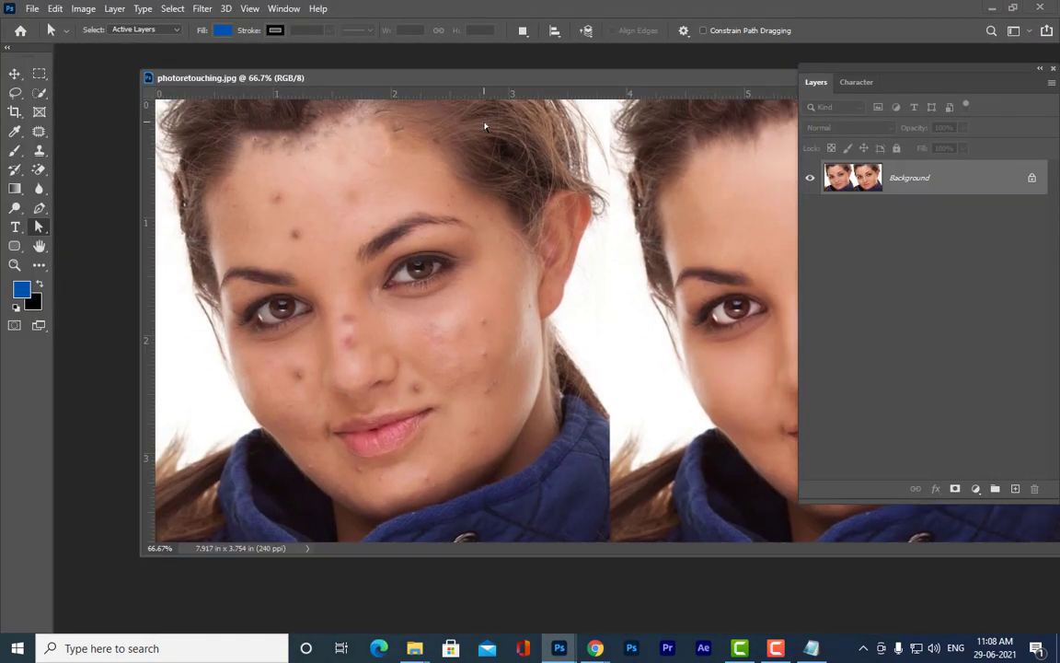
key(ctrl+minus)
key(ctrl+plus)
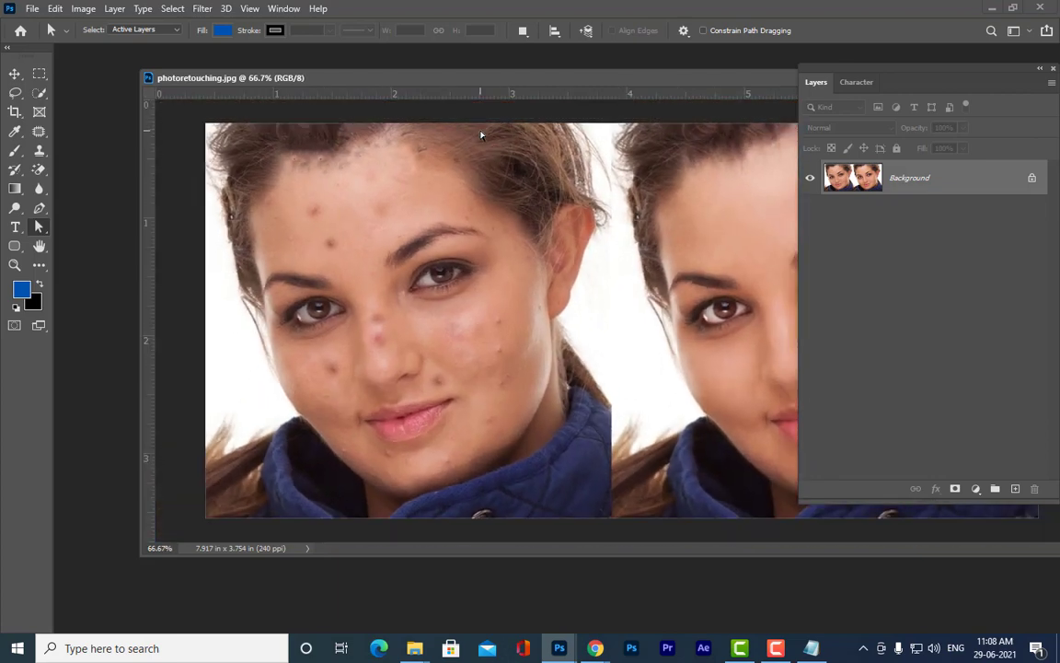
key(ctrl+minus)
drag(632, 71, 584, 90)
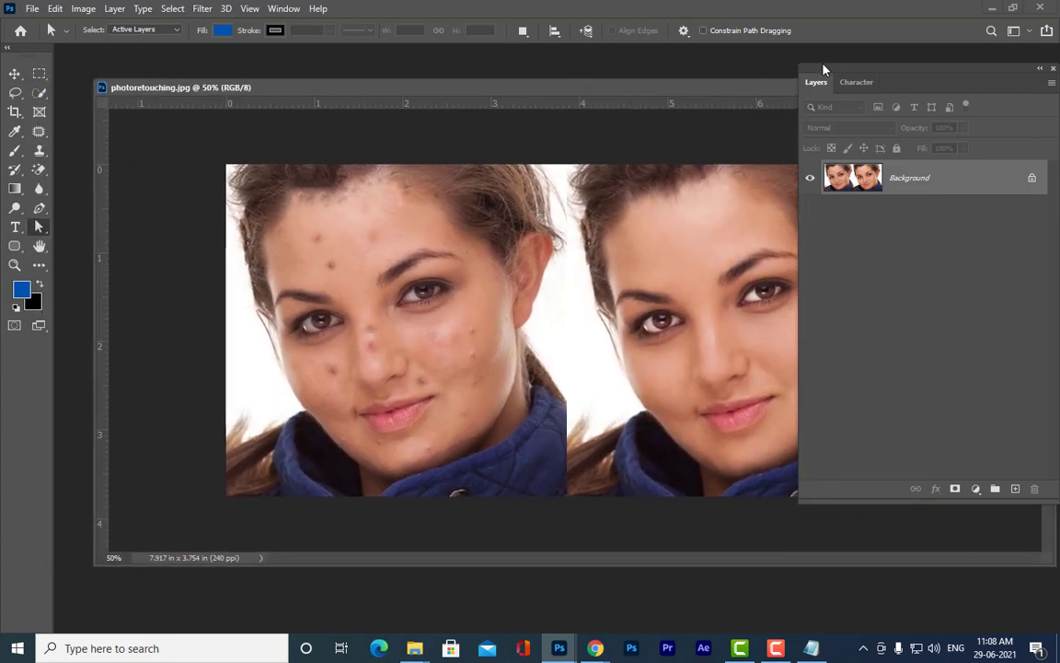
drag(824, 71, 890, 71)
Select the left half of the photo, showing the unretouched face, with the Rectangular Marquee tool and crop the image to it
click(39, 74)
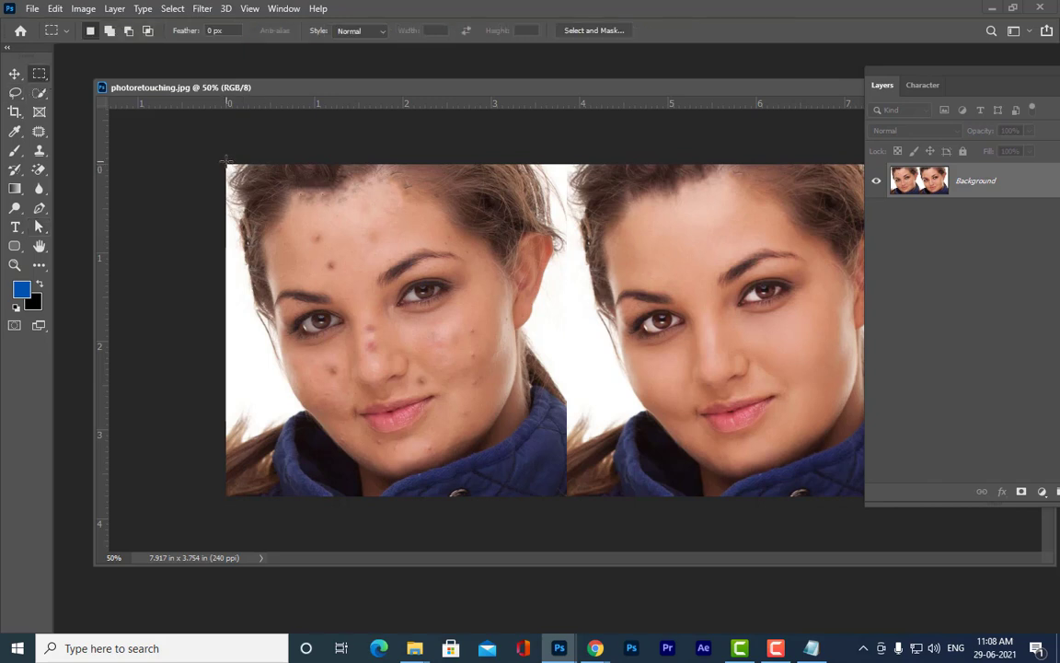
drag(226, 163, 566, 518)
click(85, 9)
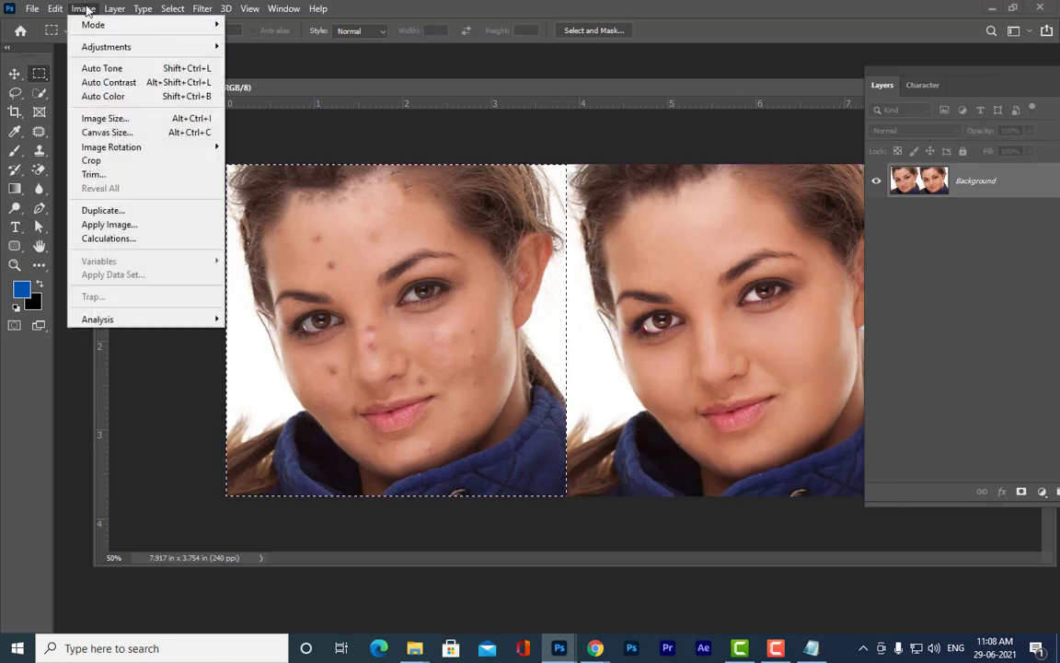
click(103, 162)
Deselect the cropped photo, narrow its document window and place it beside the Layers panel
drag(455, 90, 420, 90)
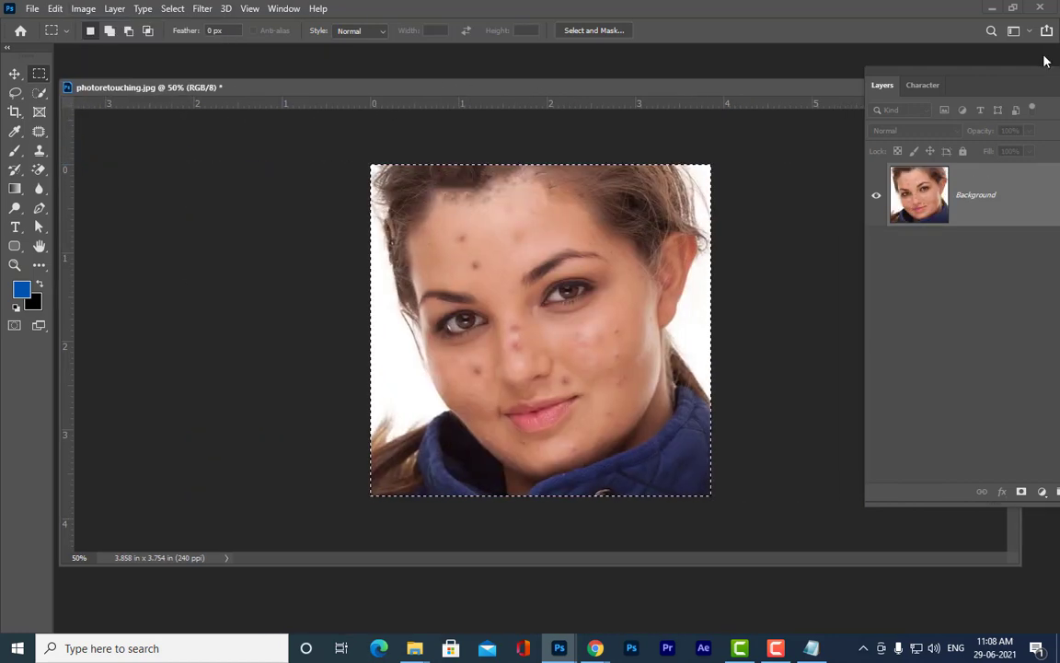
drag(1029, 71, 935, 62)
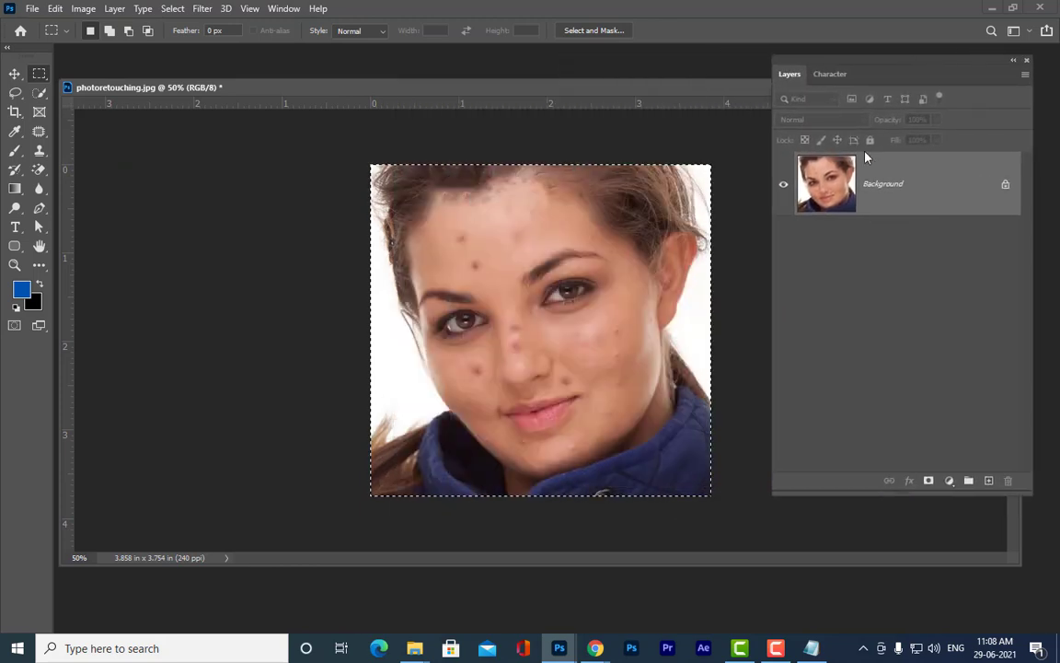
drag(512, 92, 469, 96)
drag(955, 559, 727, 583)
drag(269, 95, 322, 88)
drag(813, 63, 839, 56)
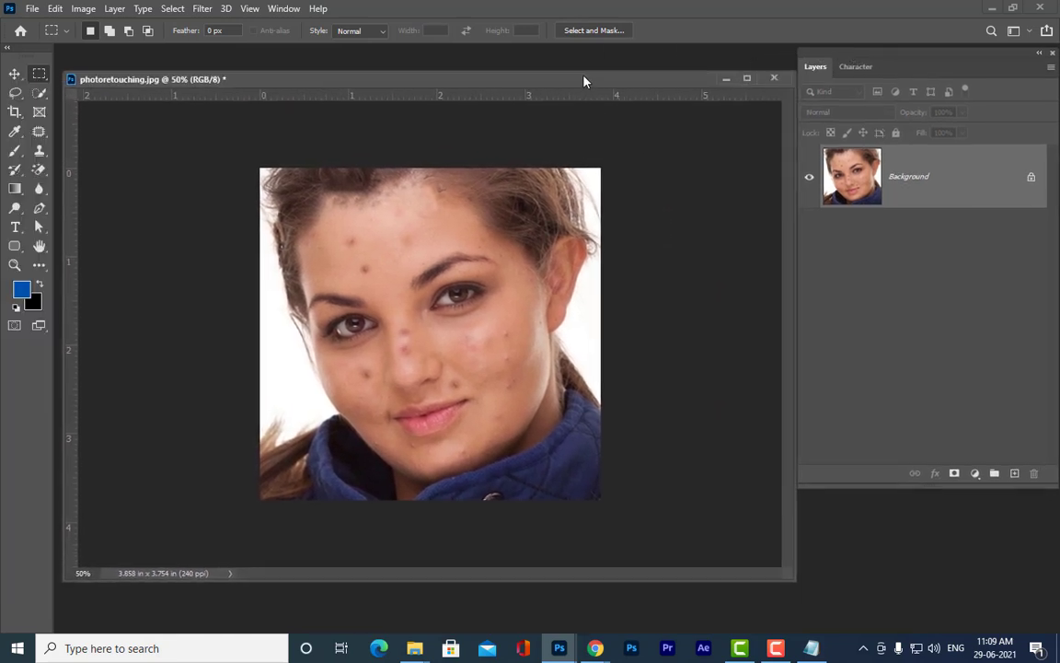
drag(584, 79, 584, 66)
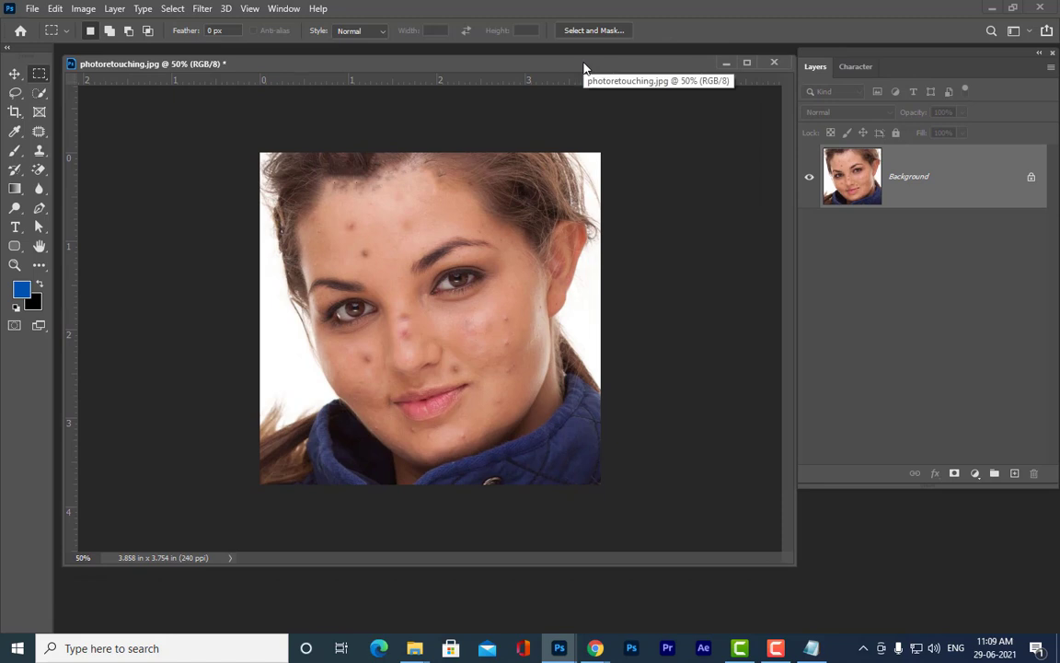
Unlock the Background layer and duplicate it
click(1030, 177)
drag(828, 53, 758, 112)
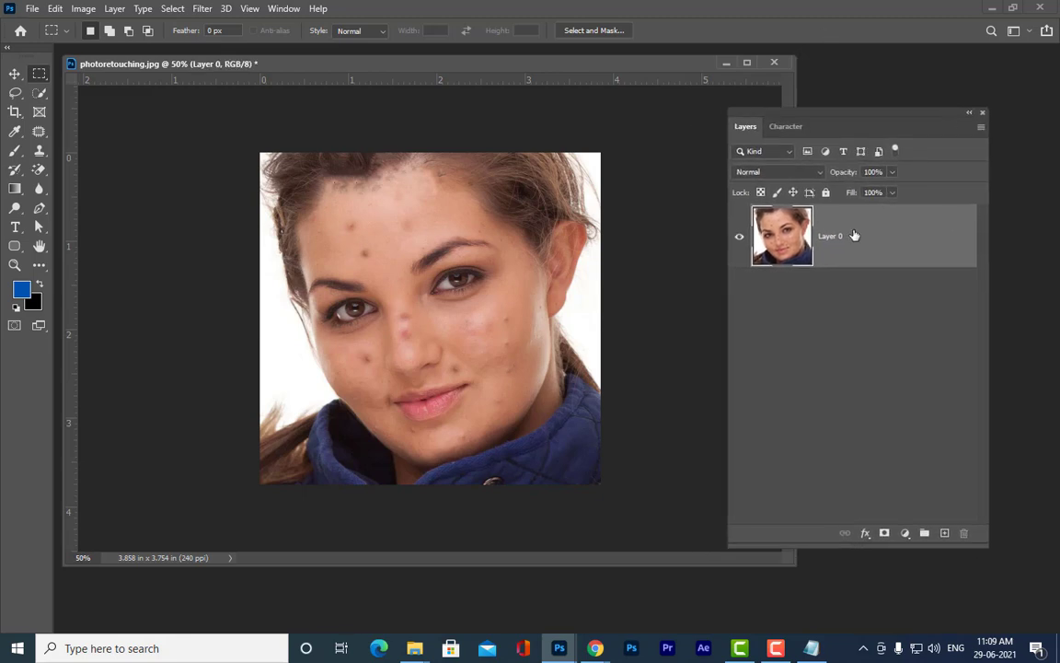
key(ctrl+j)
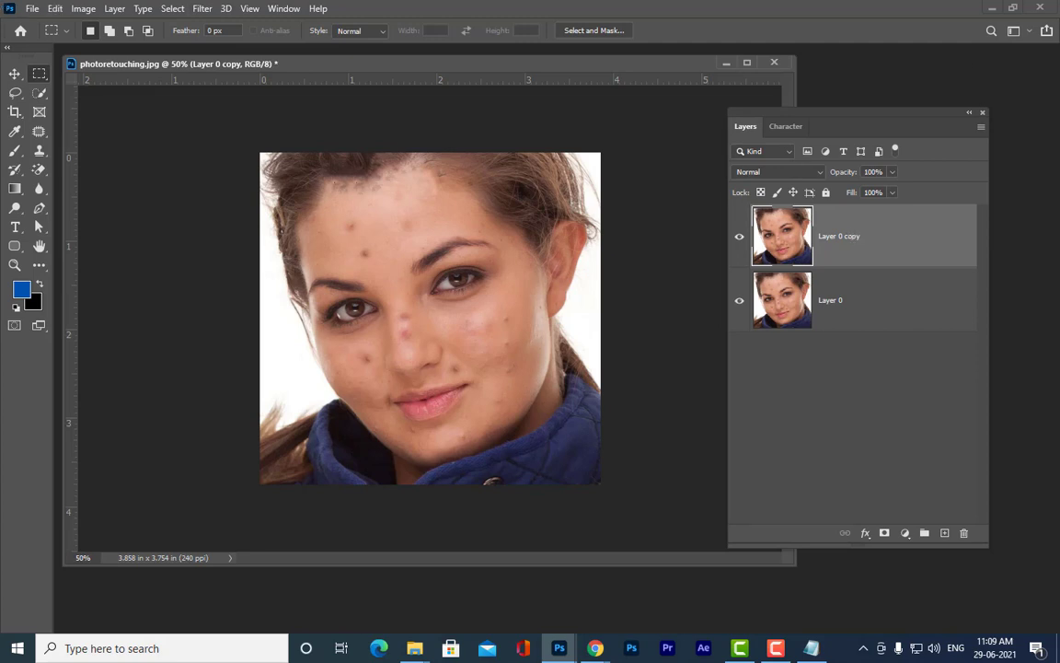
drag(737, 117, 781, 115)
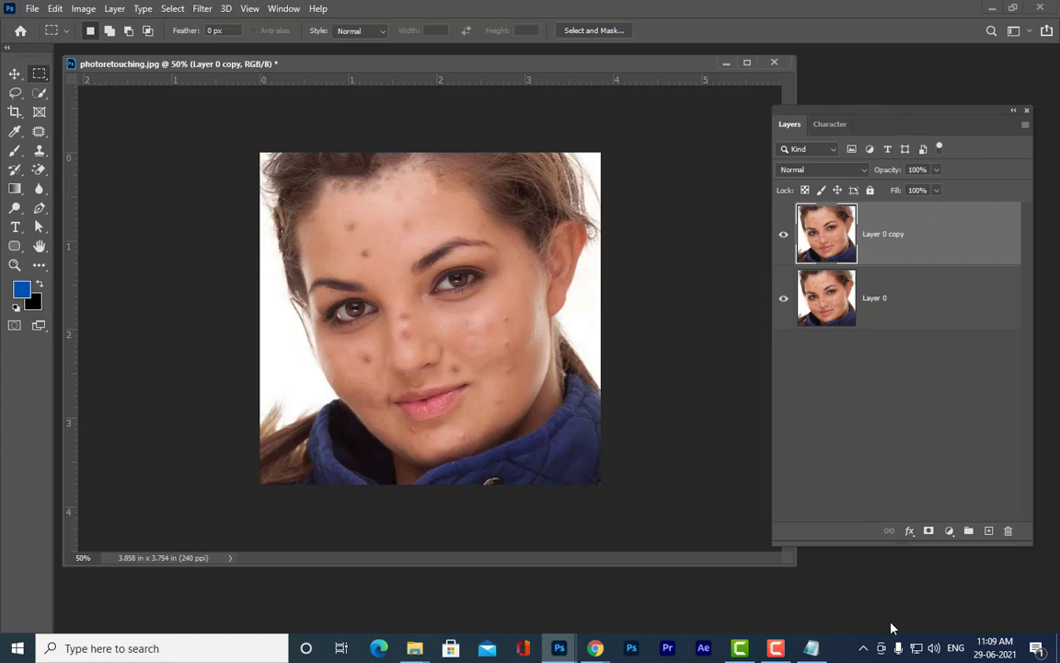
Switch to the photoshopnotes (1) file in Notepad, enlarge its window slightly and find the Photo retouching section
click(810, 648)
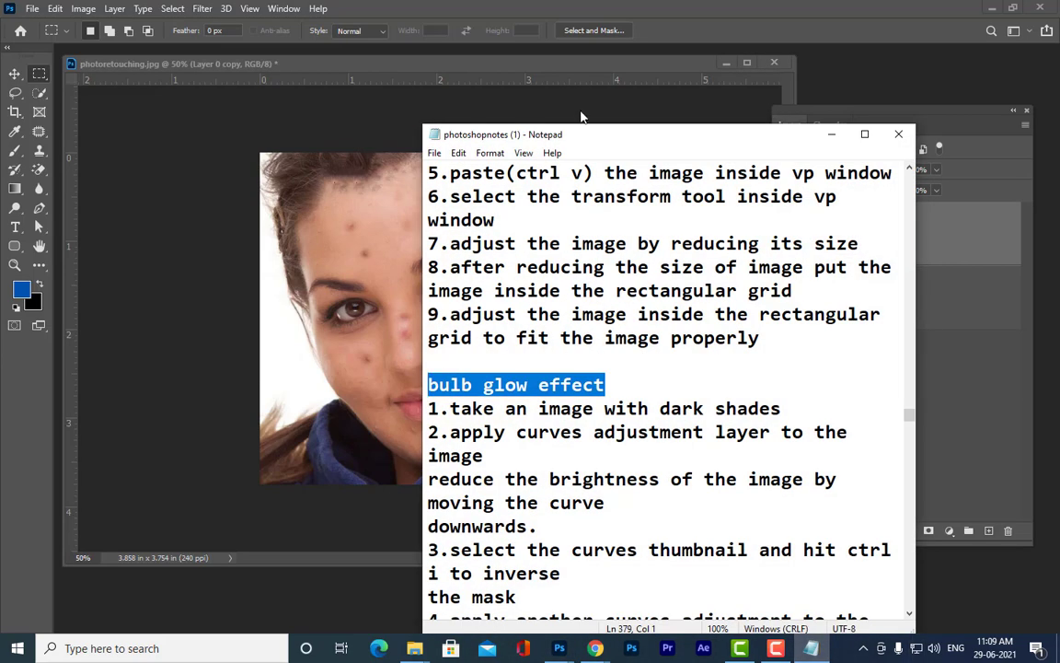
drag(528, 127, 545, 67)
scroll(664, 207, down, 2)
scroll(664, 208, down, 8)
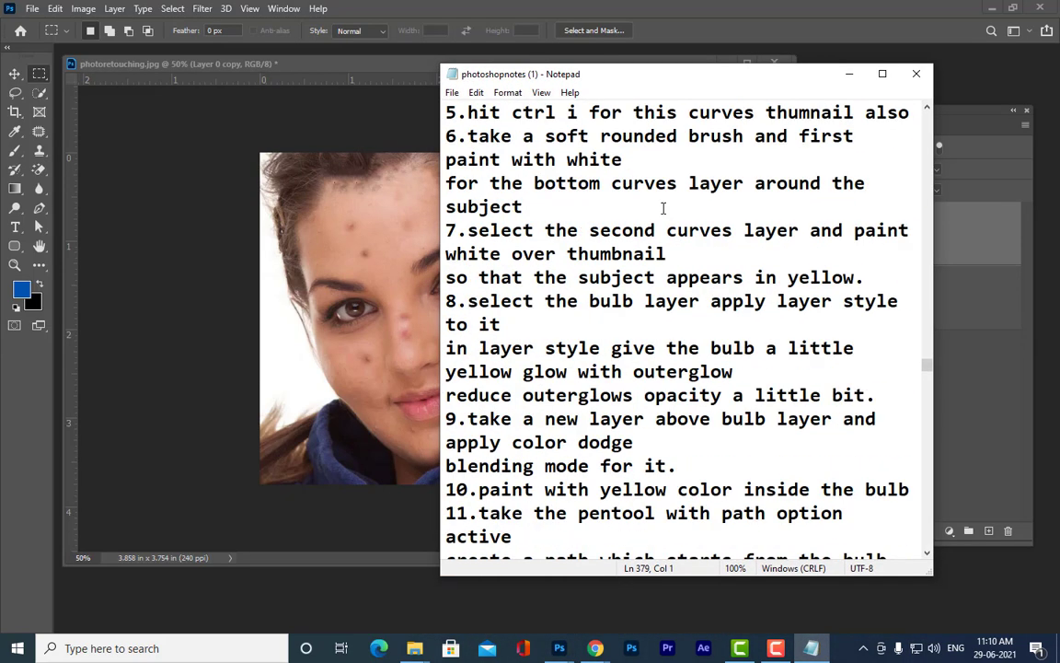
scroll(665, 208, down, 14)
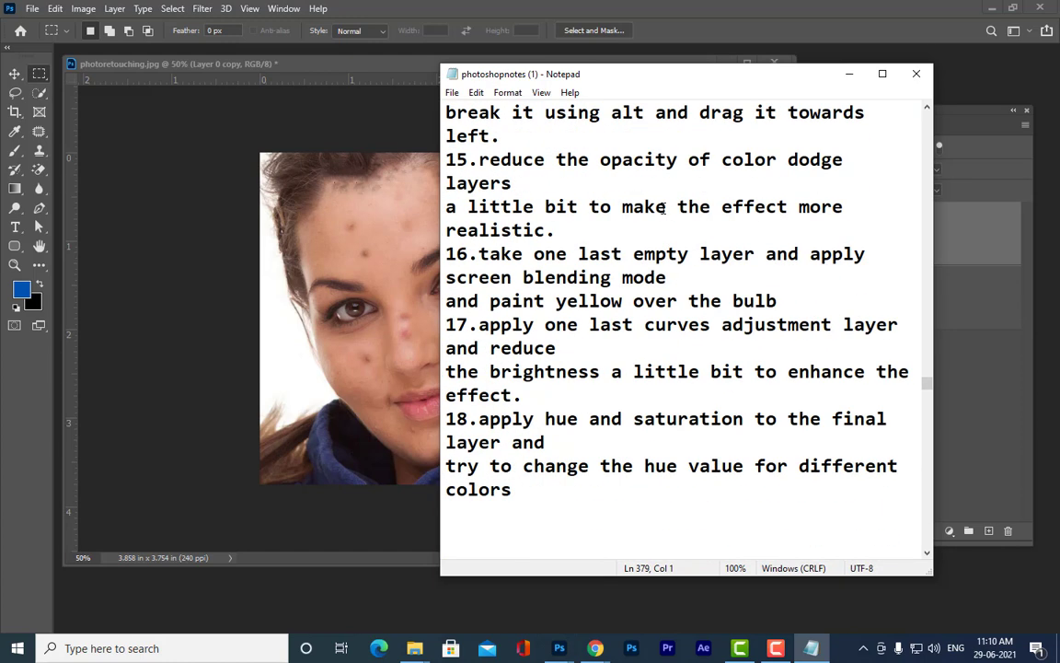
scroll(712, 253, down, 1)
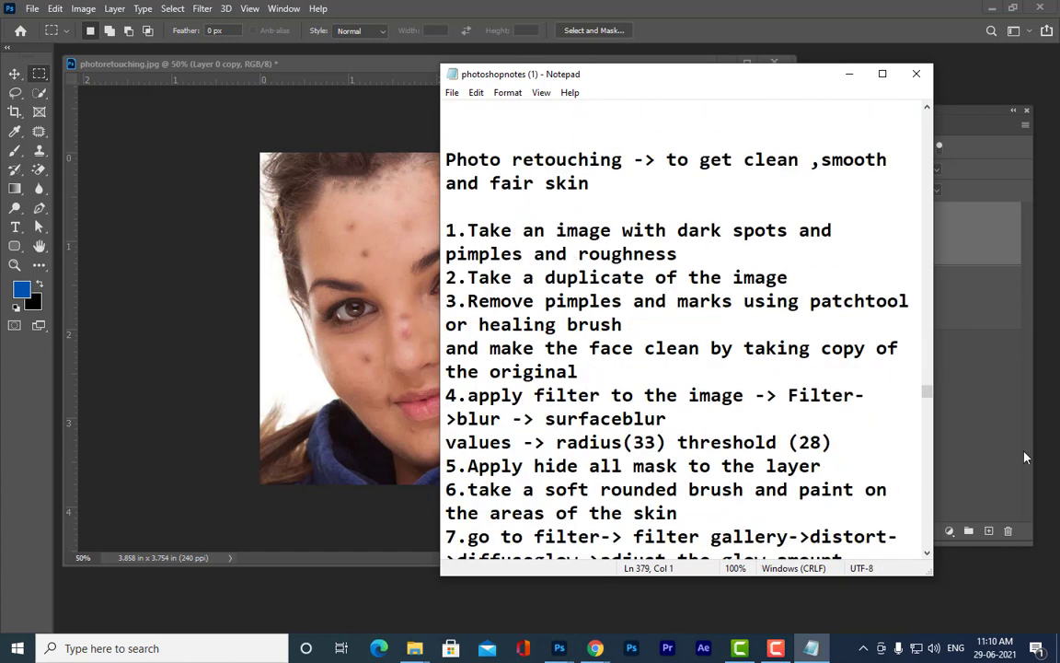
drag(938, 421, 947, 422)
scroll(456, 152, up, 1)
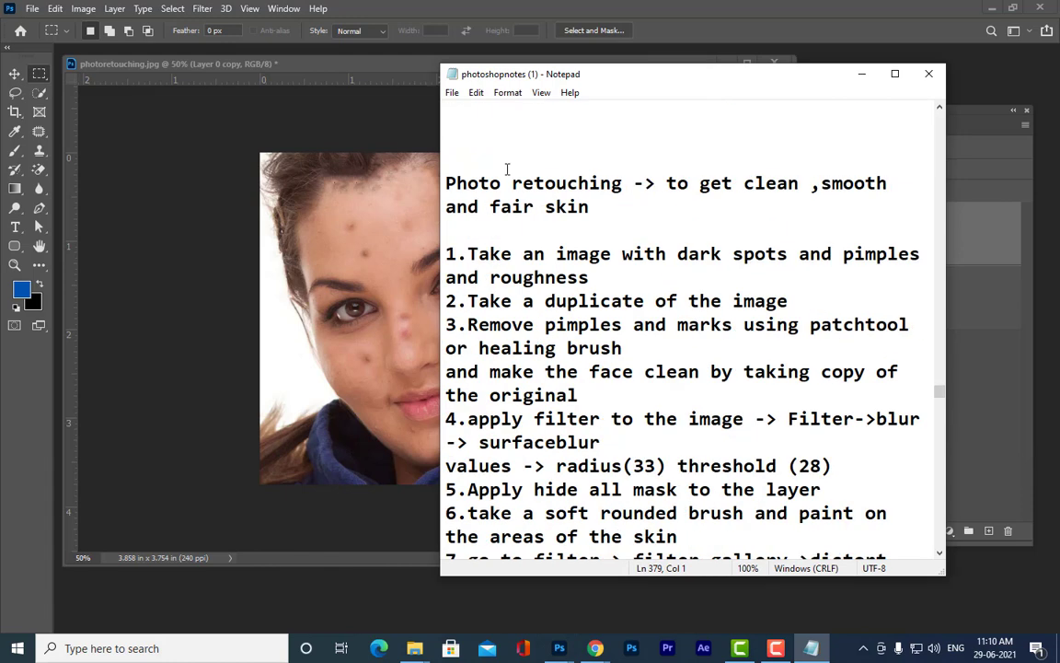
Remove the blank line below the Photo retouching heading and highlight "to get clean ,smooth and fair skin"
click(448, 254)
key(BackSpace)
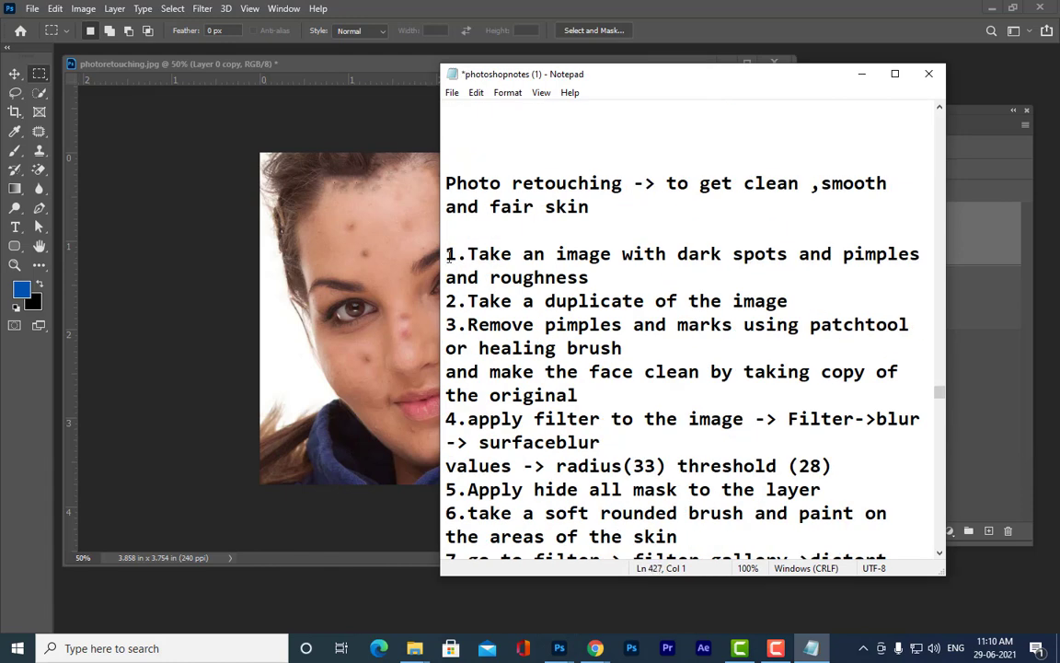
drag(666, 183, 684, 206)
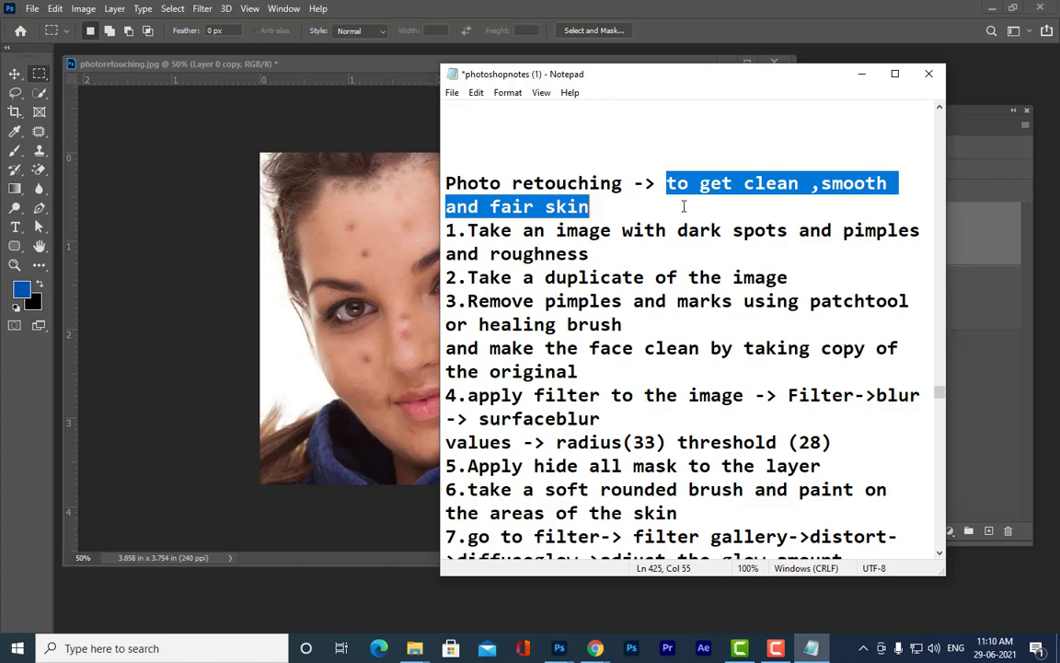
Read through the remaining photo retouching instructions in the notes and minimize Notepad
scroll(684, 206, down, 2)
scroll(683, 206, up, 3)
scroll(597, 314, down, 12)
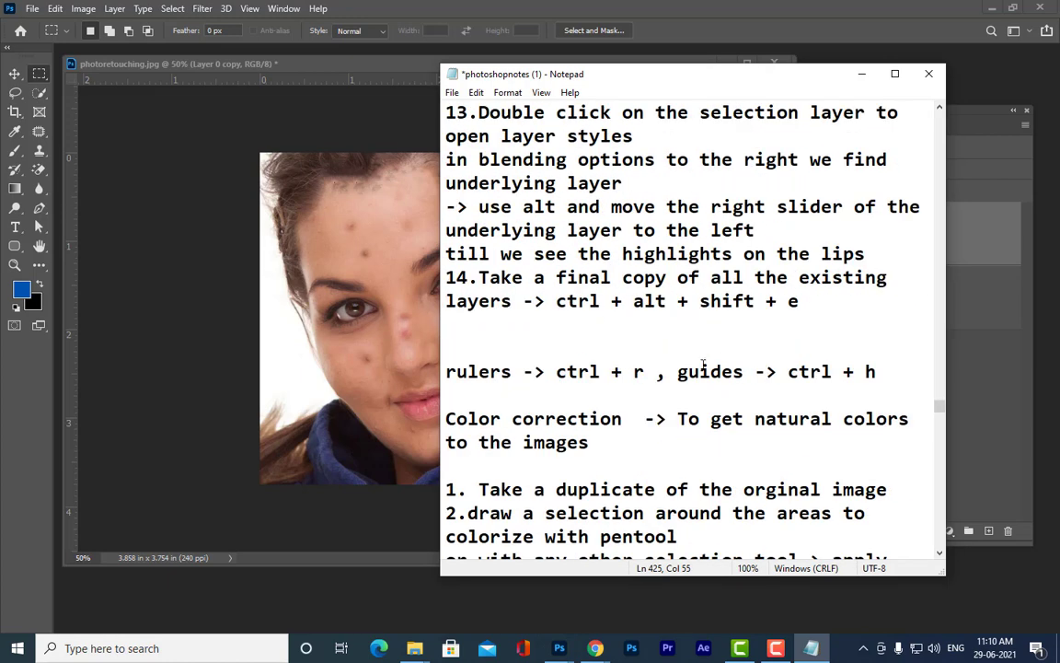
scroll(704, 366, up, 2)
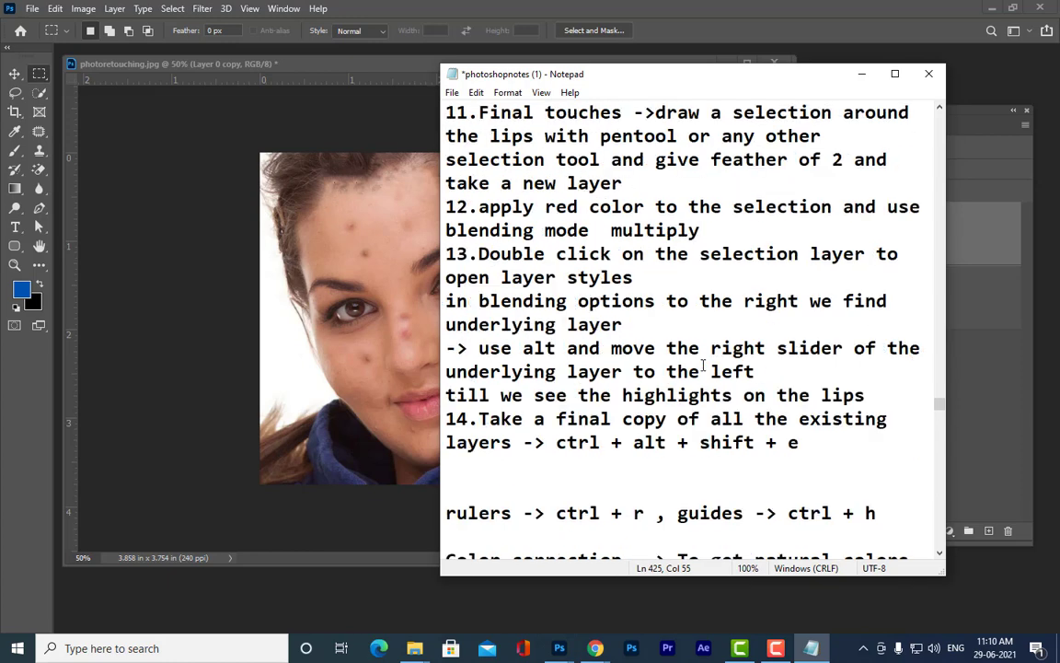
click(862, 75)
Rearrange the photoretouching.jpg window and the Layers panel so the whole photo stays unobstructed at 50% zoom
drag(807, 112, 834, 109)
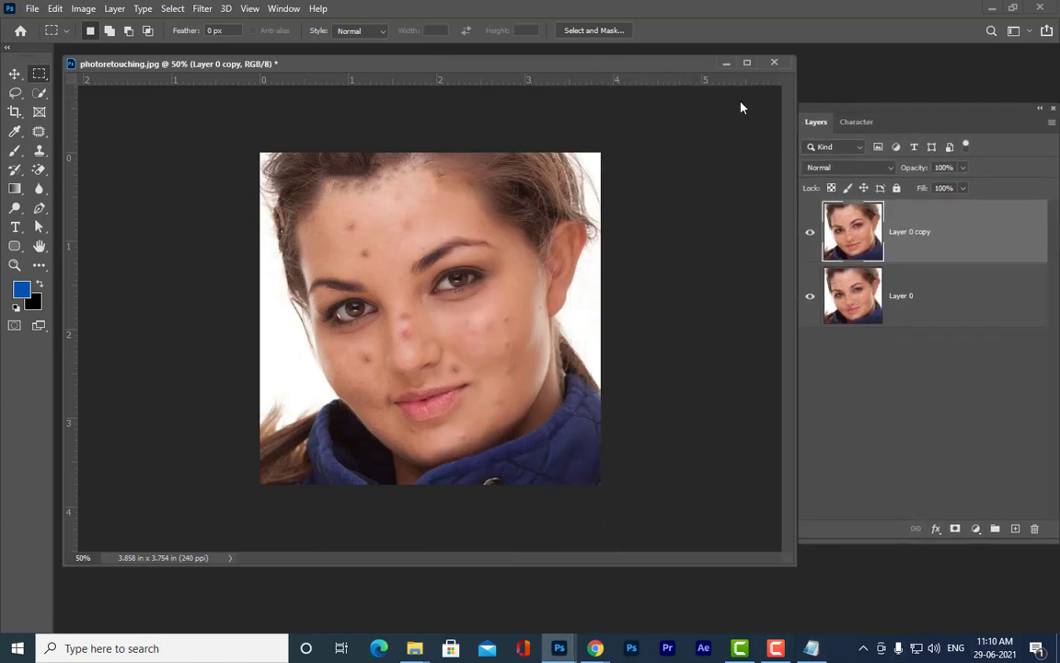
drag(474, 64, 486, 87)
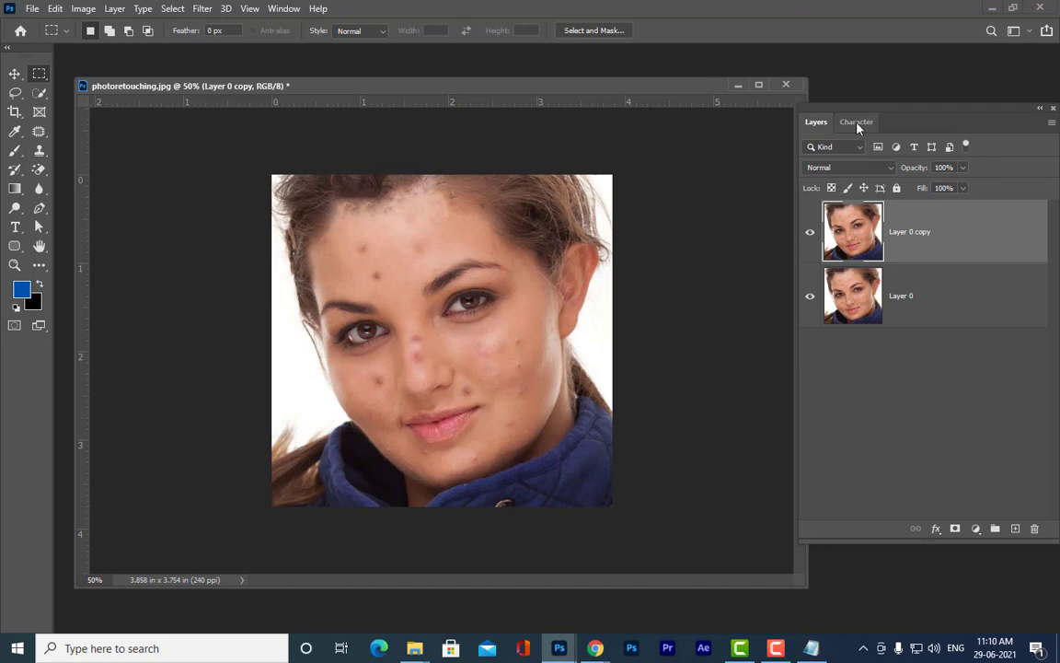
drag(835, 113, 832, 137)
drag(426, 89, 417, 78)
drag(791, 135, 750, 123)
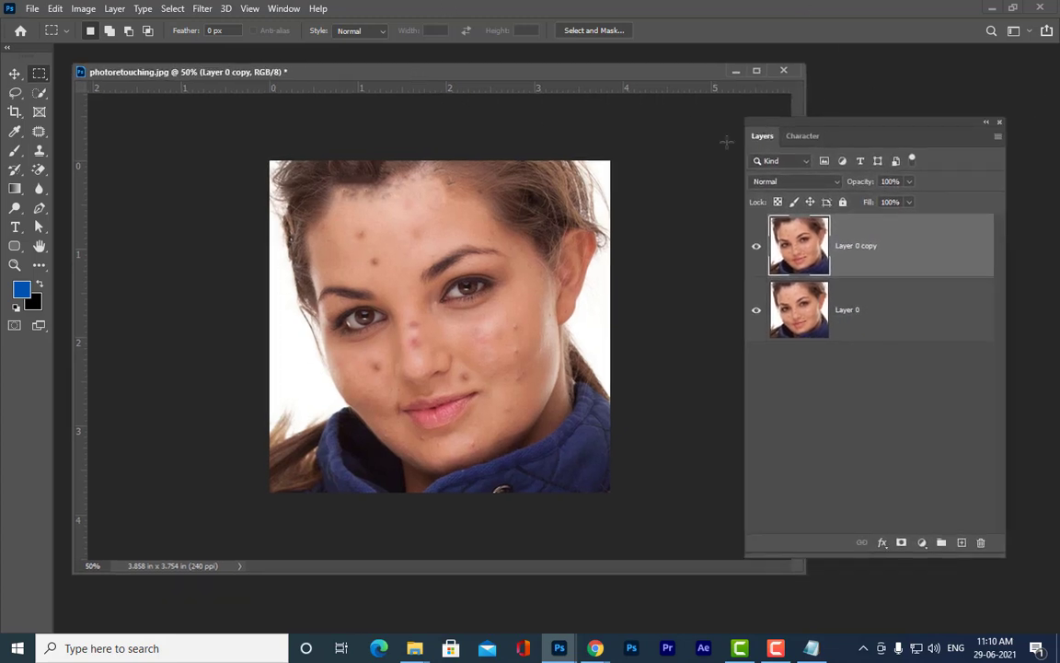
key(ctrl+plus)
key(ctrl+minus)
drag(850, 126, 923, 116)
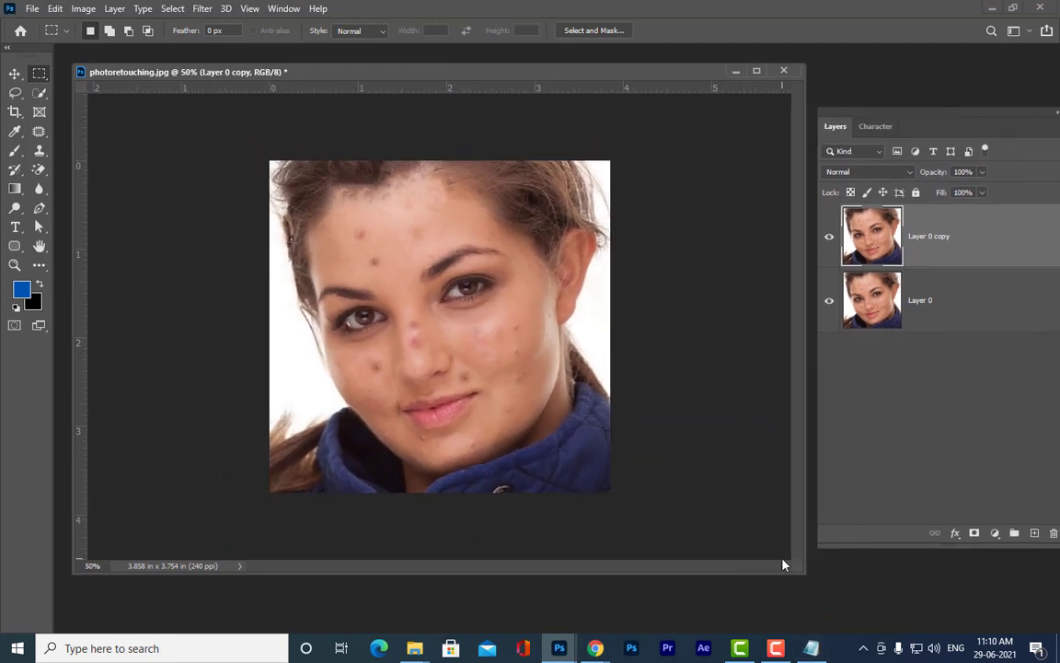
Enlarge and reposition the photoretouching.jpg window and activate the Patch tool
drag(804, 571, 806, 589)
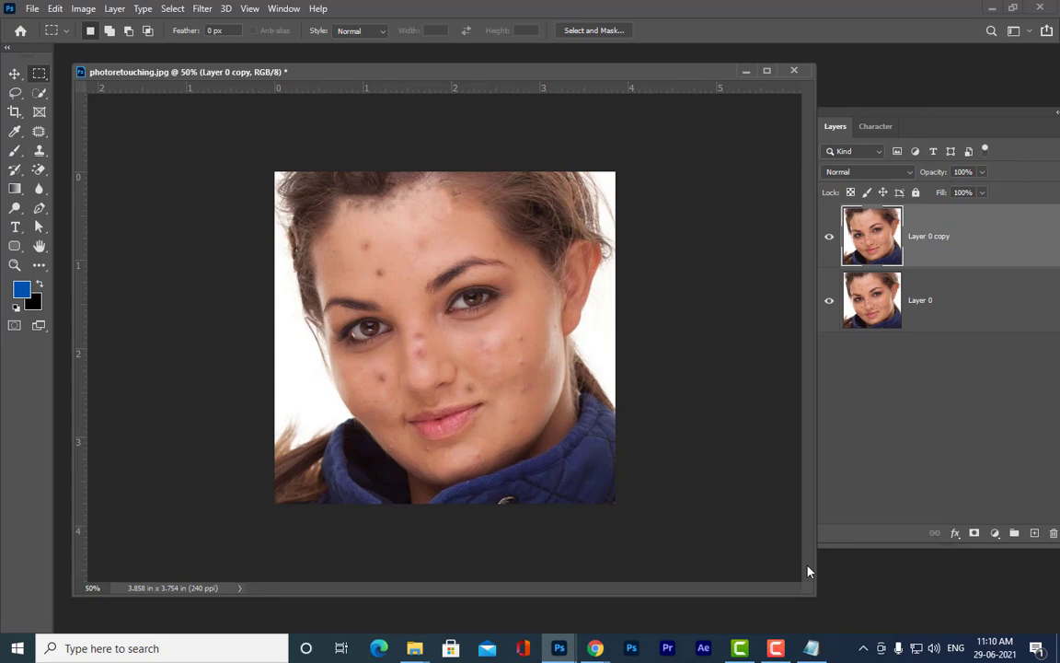
drag(349, 78, 373, 79)
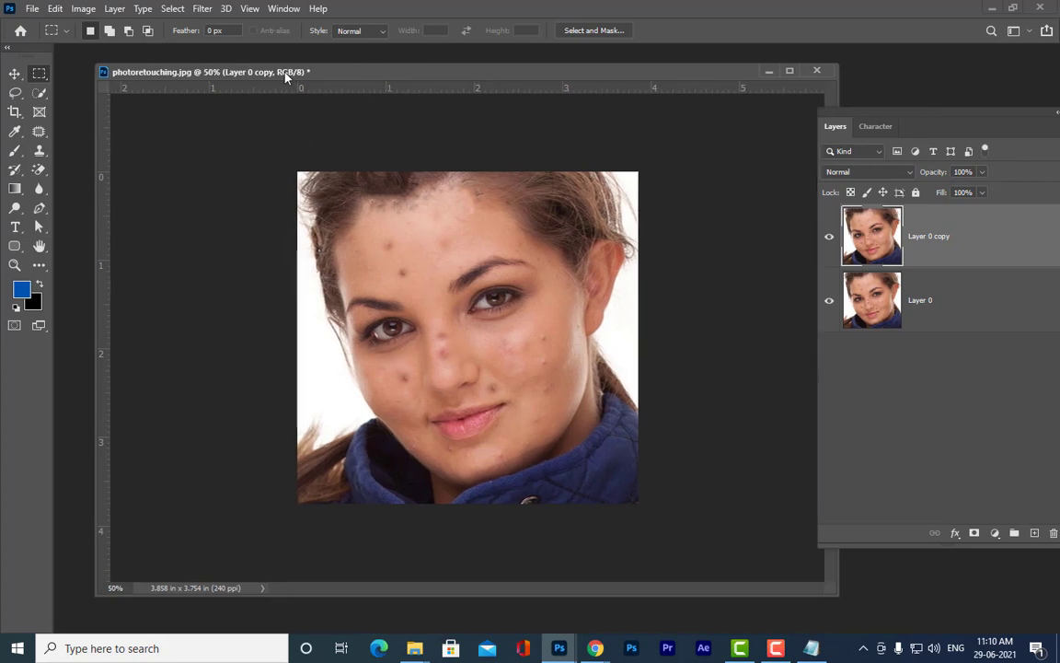
drag(273, 79, 281, 81)
drag(48, 131, 103, 156)
drag(381, 77, 354, 80)
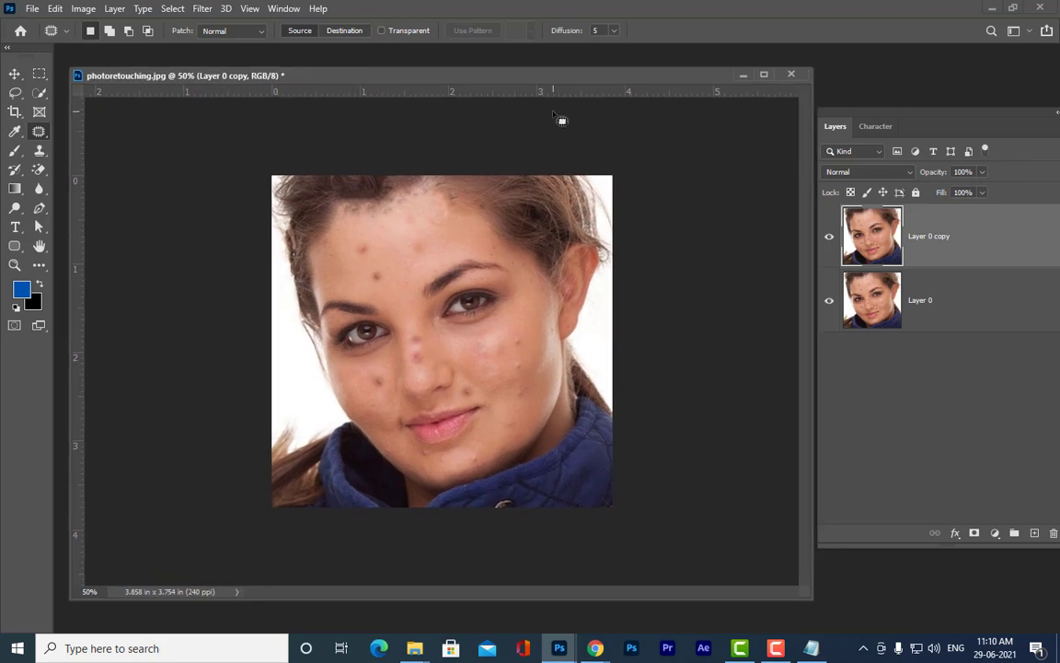
Show the photo in full screen mode without the interface and zoom in on the forehead blemishes
key(f)
key(f)
key(ctrl+plus)
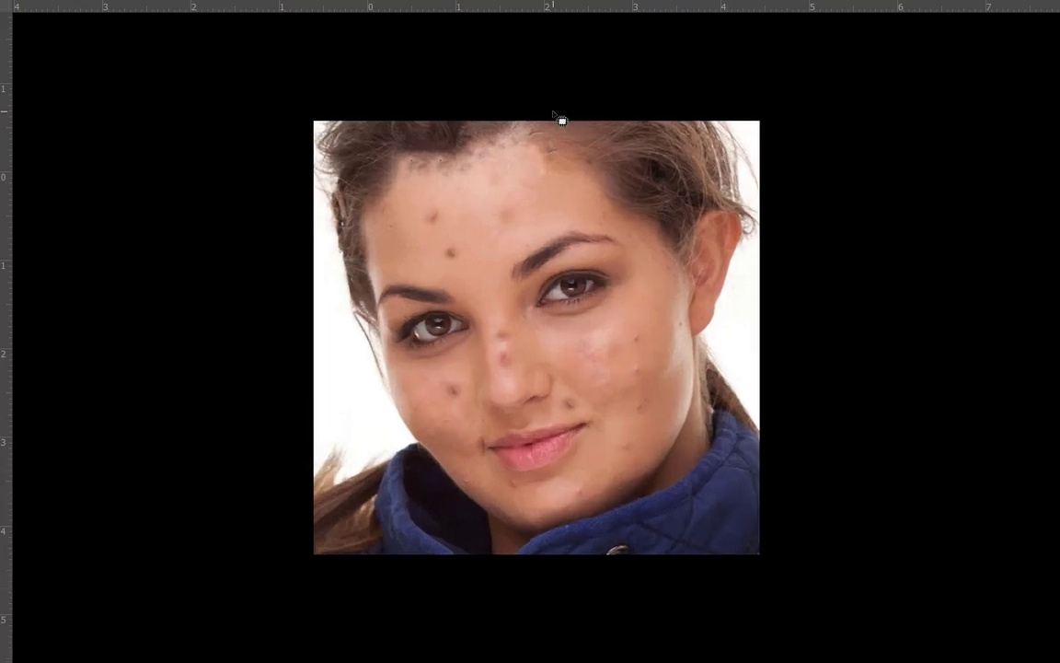
key(ctrl+plus)
key(ctrl+plus)
key(ctrl+plus)
key(ctrl+minus)
key(ctrl+minus)
key(ctrl+plus)
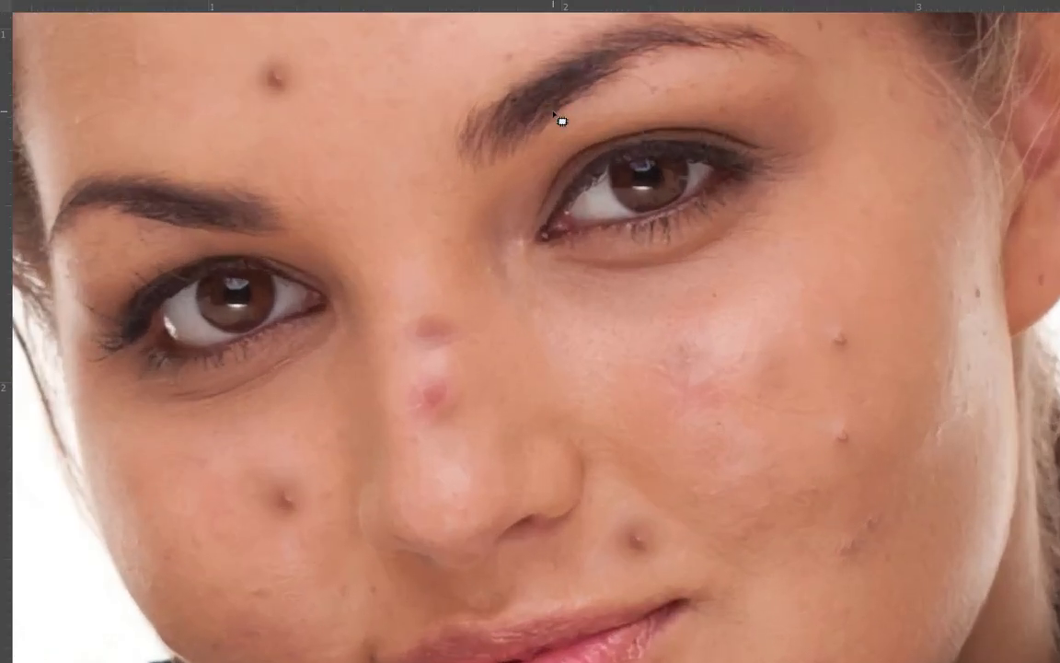
key(ctrl+minus)
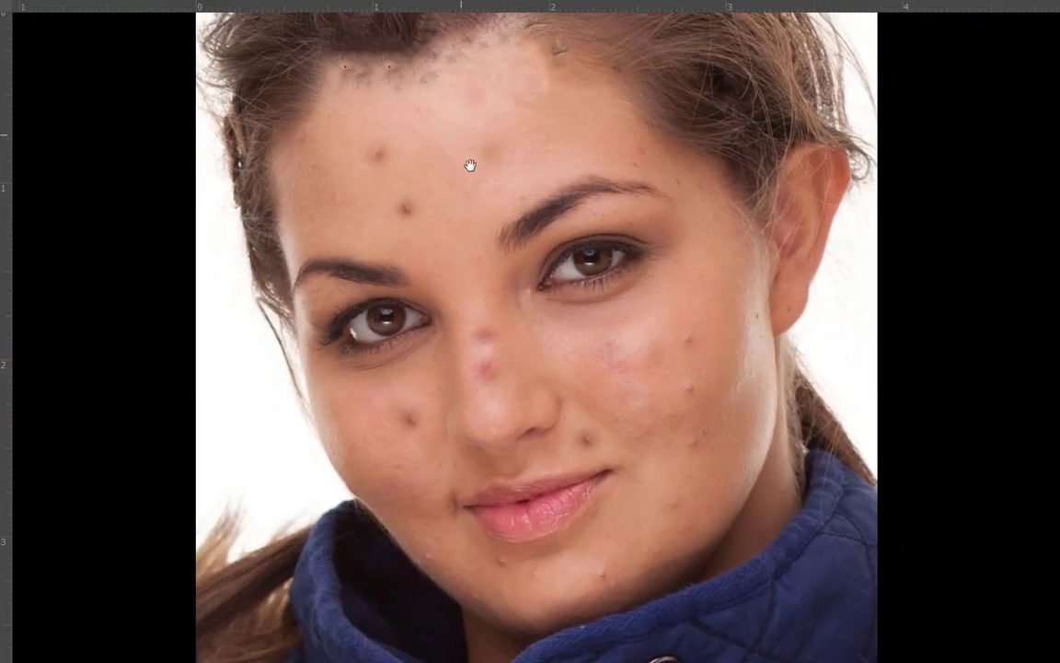
drag(469, 166, 468, 120)
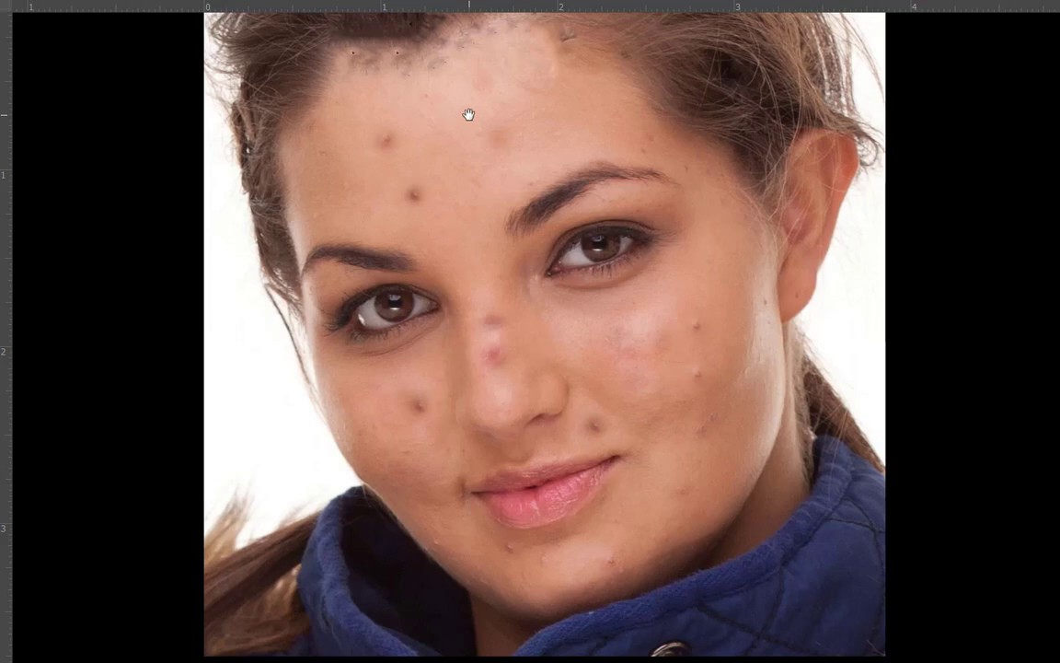
key(ctrl+plus)
drag(441, 111, 518, 417)
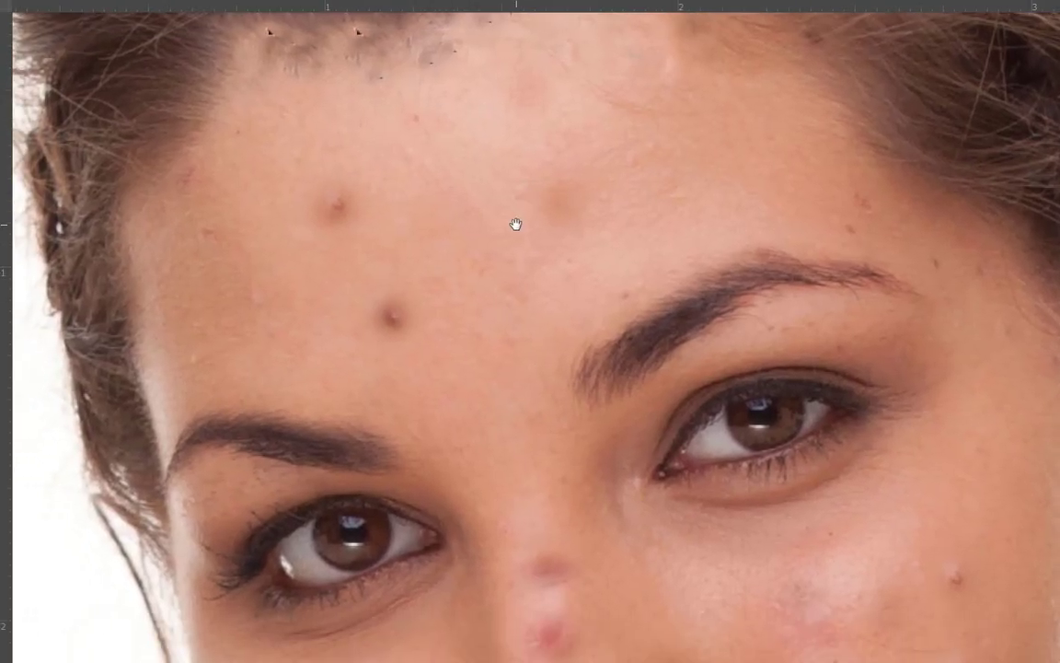
drag(516, 225, 505, 224)
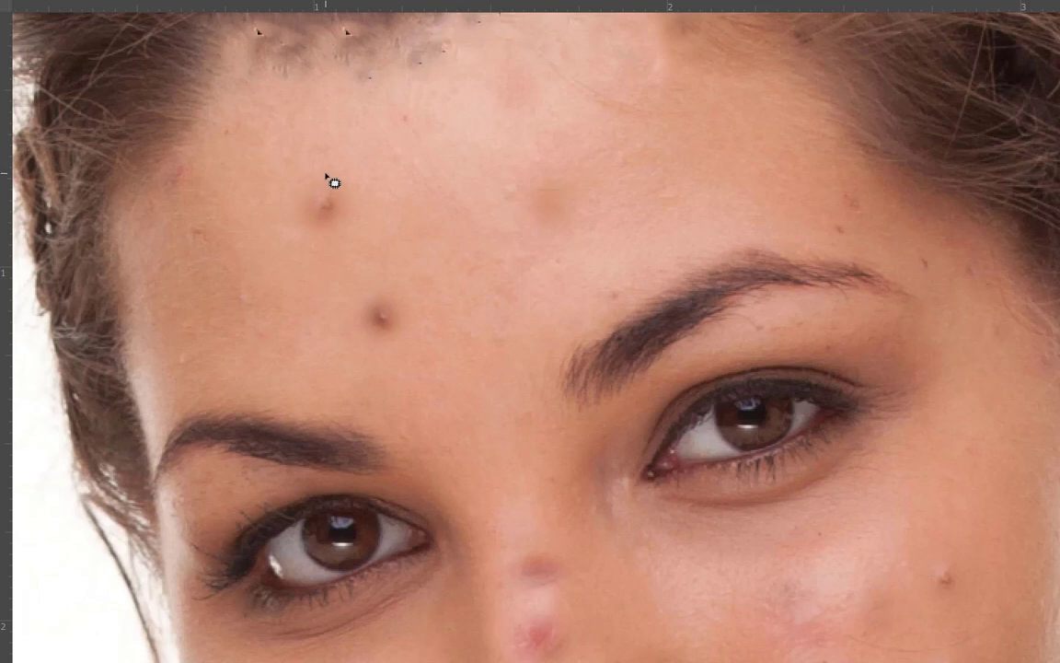
Patch the three dark blemishes on the forehead with clean skin, clearing the selection after each one
key(ctrl+z)
key(1)
mouse_move(421, 256)
mouse_down()
mouse_move(443, 286)
mouse_move(418, 294)
mouse_move(427, 267)
mouse_up()
key(ctrl+f)
key(ctrl+shift+a)
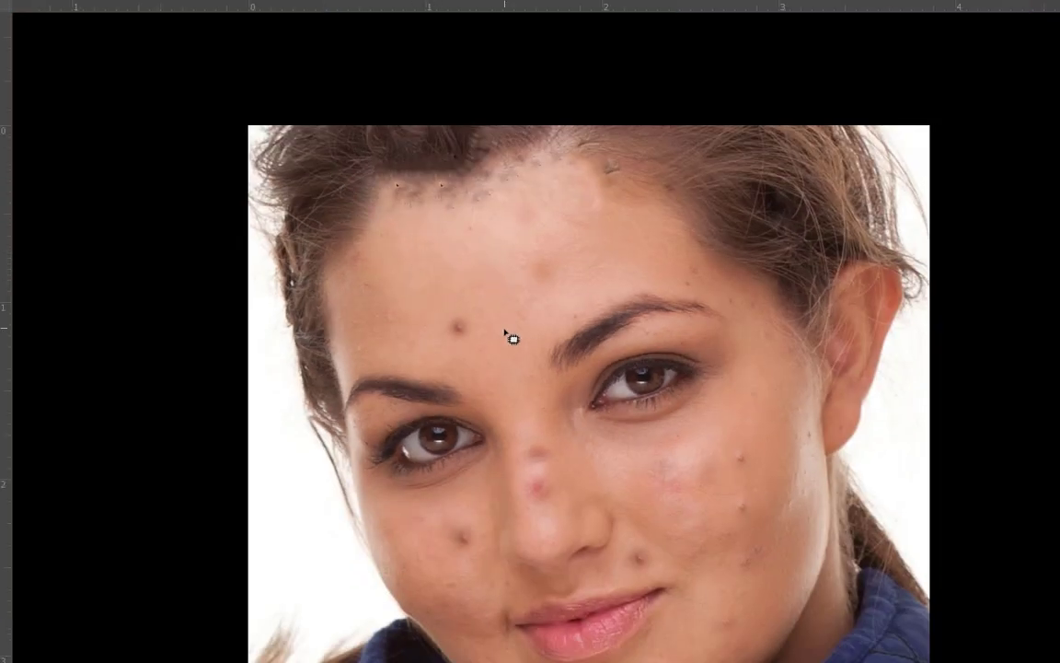
mouse_move(466, 318)
mouse_down()
mouse_move(457, 348)
mouse_move(485, 340)
mouse_move(468, 337)
mouse_up()
key(ctrl+f)
key(ctrl+shift+a)
mouse_move(546, 253)
mouse_down()
mouse_move(548, 293)
mouse_move(549, 277)
mouse_up()
key(ctrl+f)
key(ctrl+shift+a)
Patch the two small spots on the cheek on the ear side with nearby clean skin
scroll(757, 305, down, 2)
mouse_move(750, 371)
mouse_down()
mouse_move(747, 399)
mouse_move(750, 371)
mouse_up()
key(ctrl+f)
key(ctrl+shift+a)
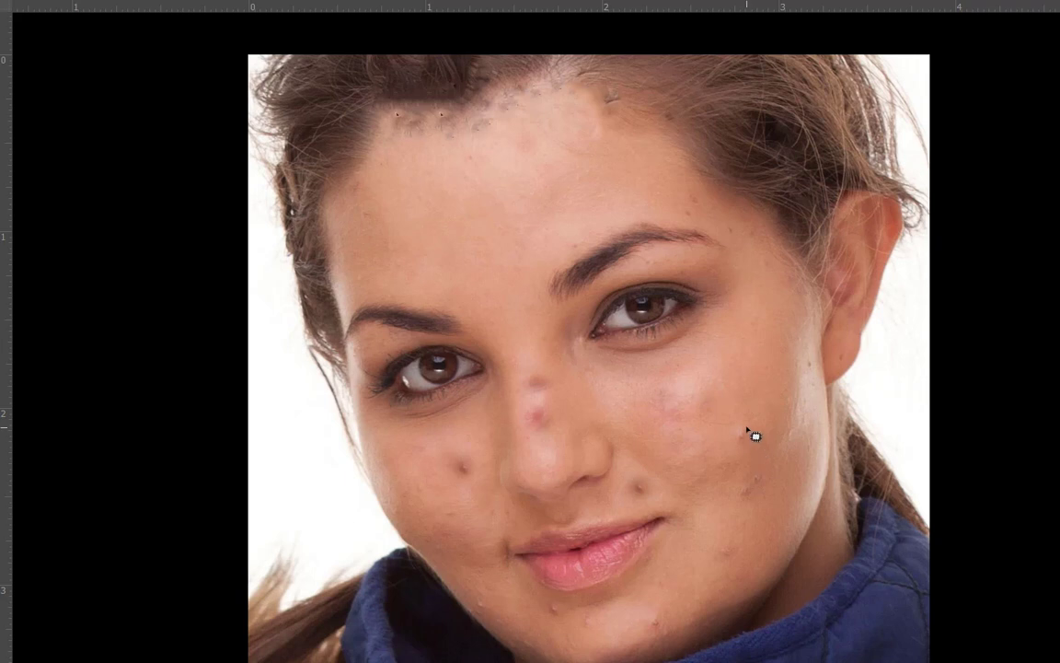
drag(731, 447, 759, 436)
key(ctrl+f)
key(ctrl+shift+a)
Patch the red blemishes on the bridge of the nose until the skin there is clean
mouse_move(527, 367)
mouse_down()
mouse_move(537, 401)
mouse_move(554, 383)
mouse_move(541, 389)
mouse_move(533, 377)
mouse_move(538, 438)
mouse_move(561, 426)
mouse_move(544, 425)
mouse_move(555, 416)
mouse_move(547, 430)
mouse_up()
key(ctrl+f)
key(ctrl+shift+a)
key(ctrl+f)
key(ctrl+shift+a)
key(ctrl+f)
key(ctrl+shift+a)
key(ctrl+f)
key(ctrl+shift+a)
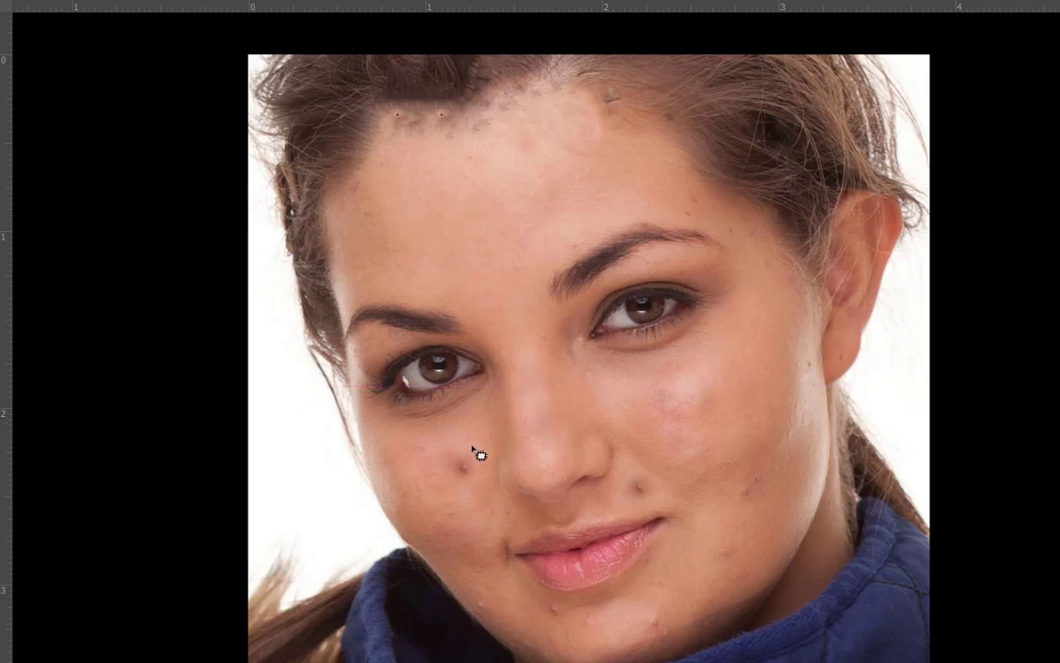
Patch the dark blemish on the cheek opposite the visible ear with clean skin
mouse_move(451, 460)
mouse_down()
mouse_move(467, 482)
mouse_move(475, 461)
mouse_move(460, 448)
mouse_up()
key(ctrl+f)
key(ctrl+shift+a)
key(ctrl+f)
key(ctrl+shift+a)
Patch the spot above the upper lip and the marks on the lower cheek and jaw on the ear side, and deselect
drag(628, 495, 649, 506)
click(641, 486)
mouse_move(737, 480)
mouse_down()
mouse_move(753, 502)
mouse_move(780, 433)
mouse_up()
mouse_move(649, 479)
mouse_down()
mouse_move(628, 474)
mouse_move(655, 499)
mouse_move(639, 485)
mouse_move(651, 418)
mouse_up()
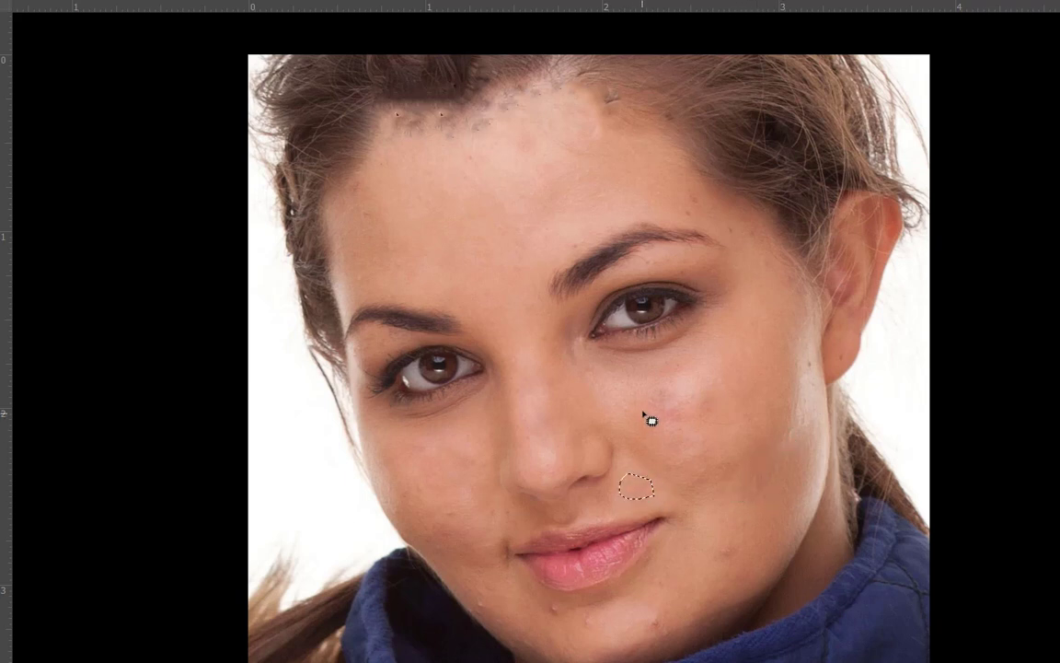
key(ctrl+d)
mouse_move(745, 566)
mouse_down()
mouse_move(729, 549)
mouse_move(764, 511)
mouse_up()
key(ctrl+d)
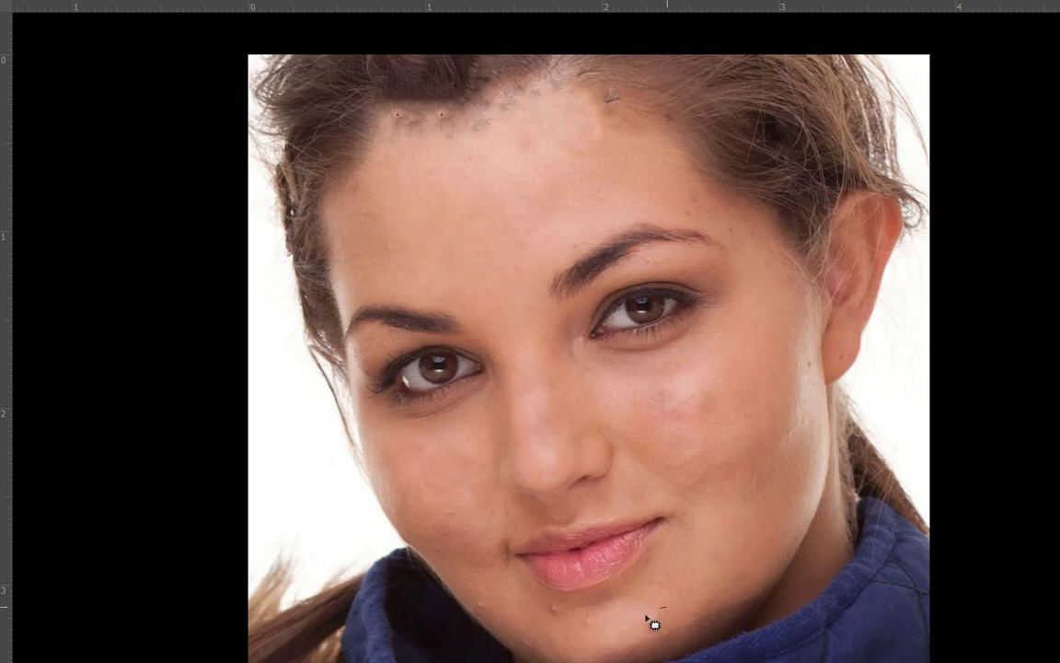
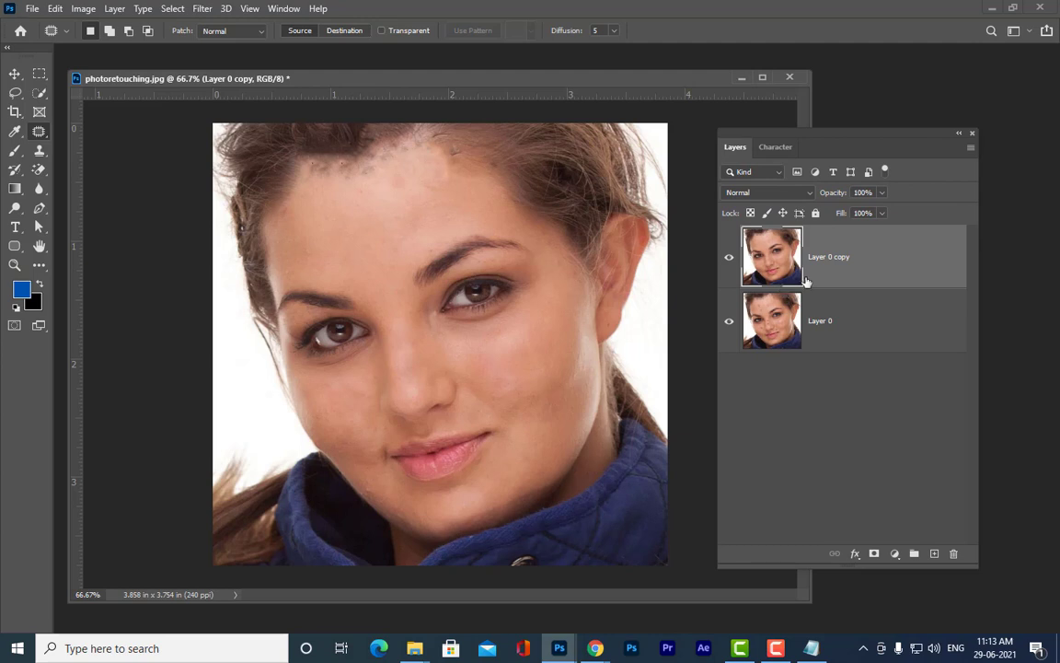
Duplicate the retouched Layer 0 copy and reposition the photo window and the Layers panel so the face stays unobstructed
drag(795, 142, 819, 140)
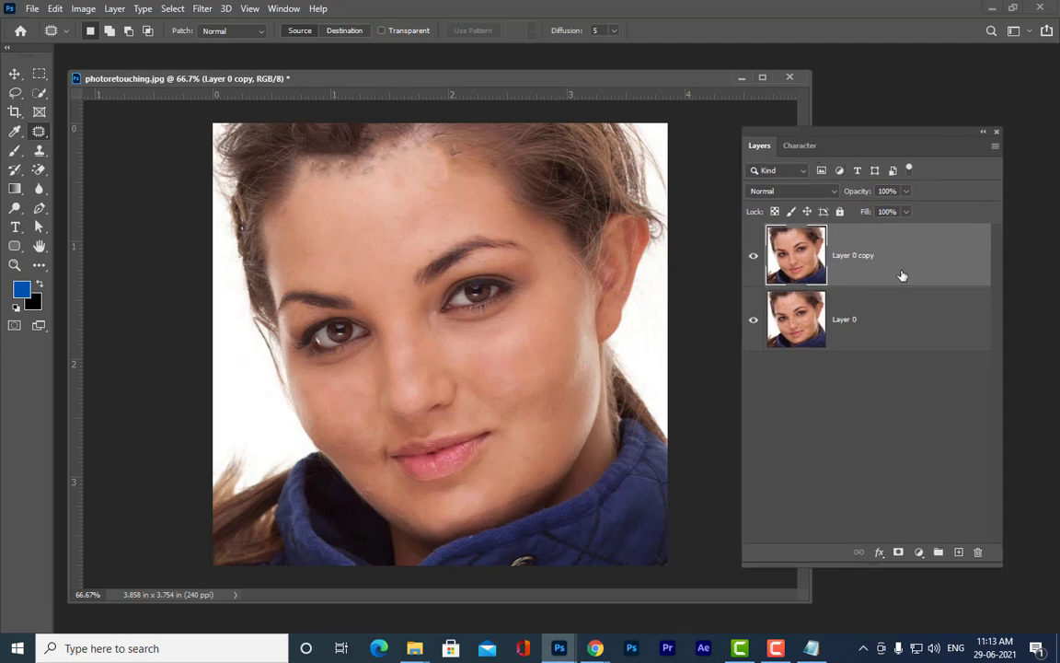
key(ctrl+j)
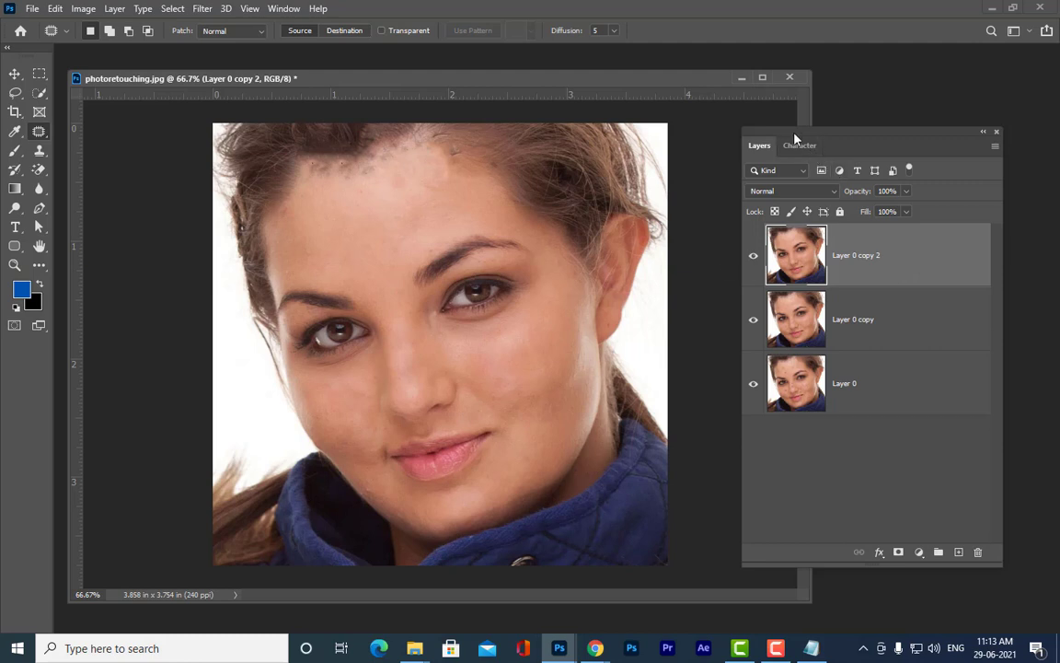
drag(797, 137, 816, 136)
drag(505, 81, 526, 68)
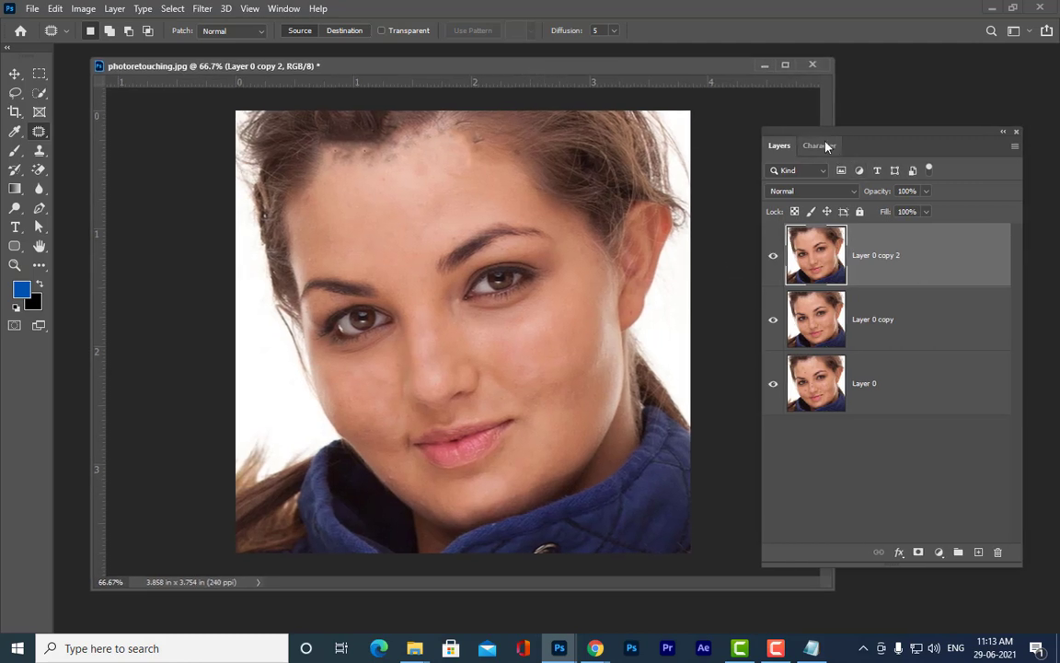
drag(825, 146, 830, 135)
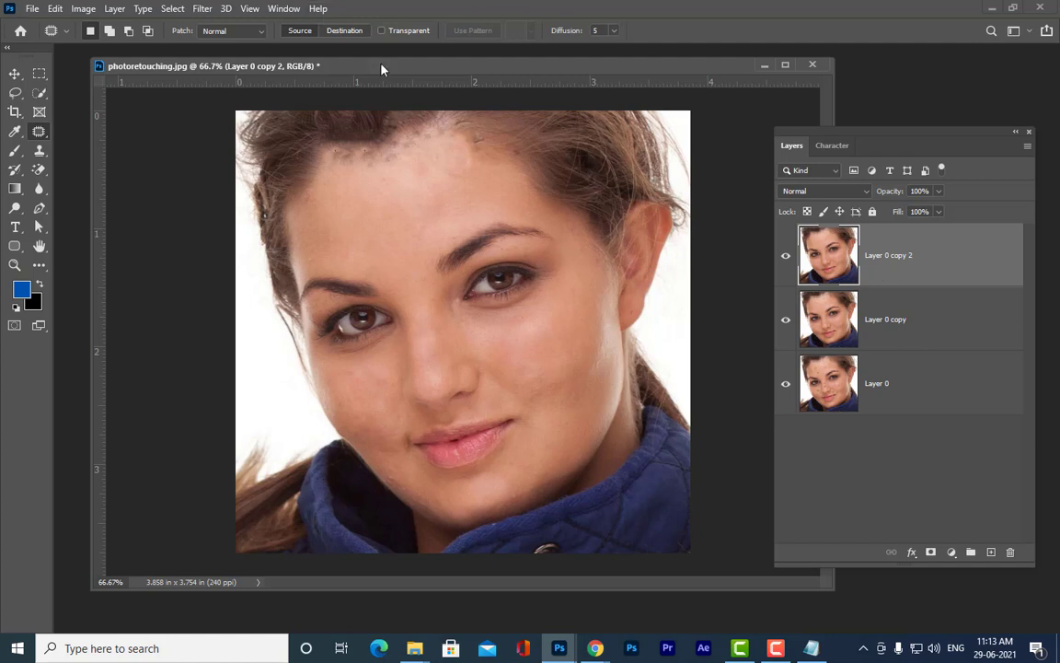
drag(382, 69, 350, 74)
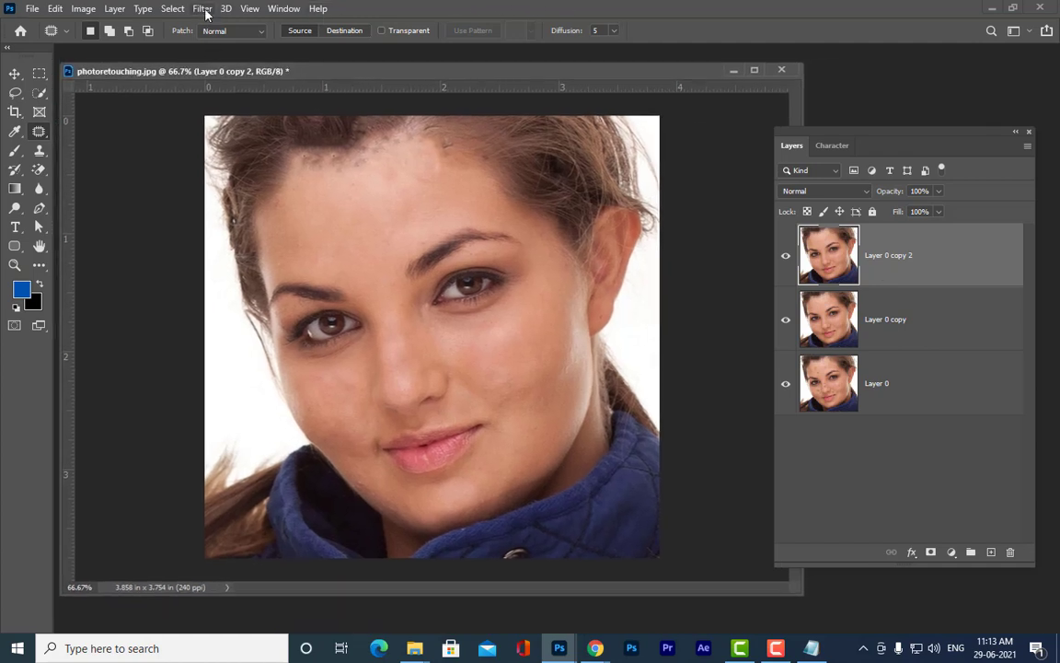
Open the Surface Blur filter for Layer 0 copy 2 and move its dialog clear of the face
click(203, 9)
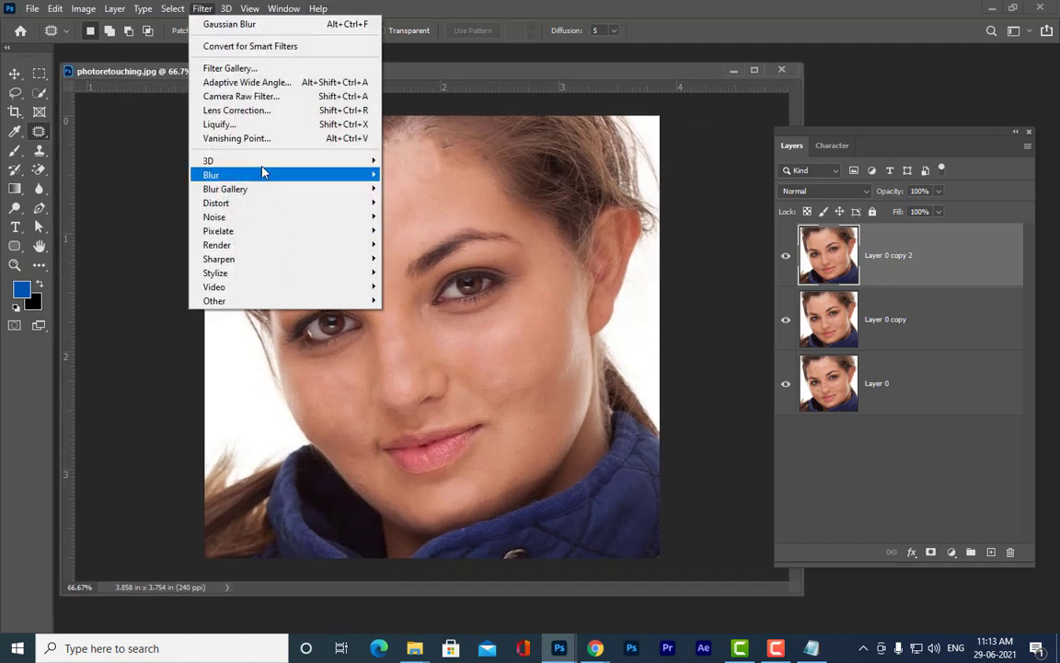
mouse_move(248, 178)
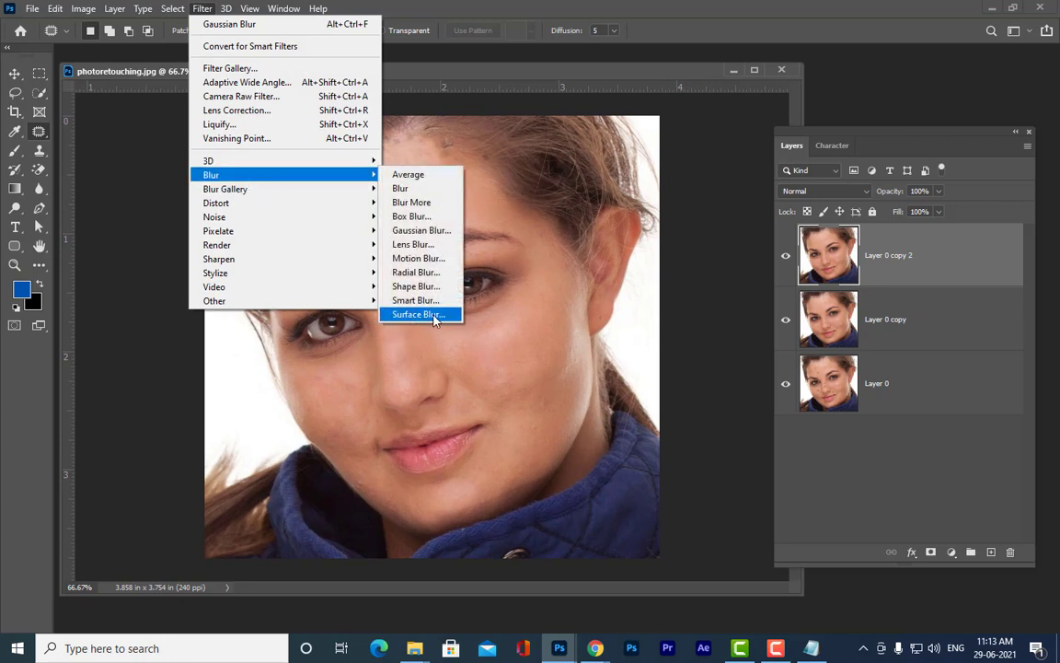
click(201, 8)
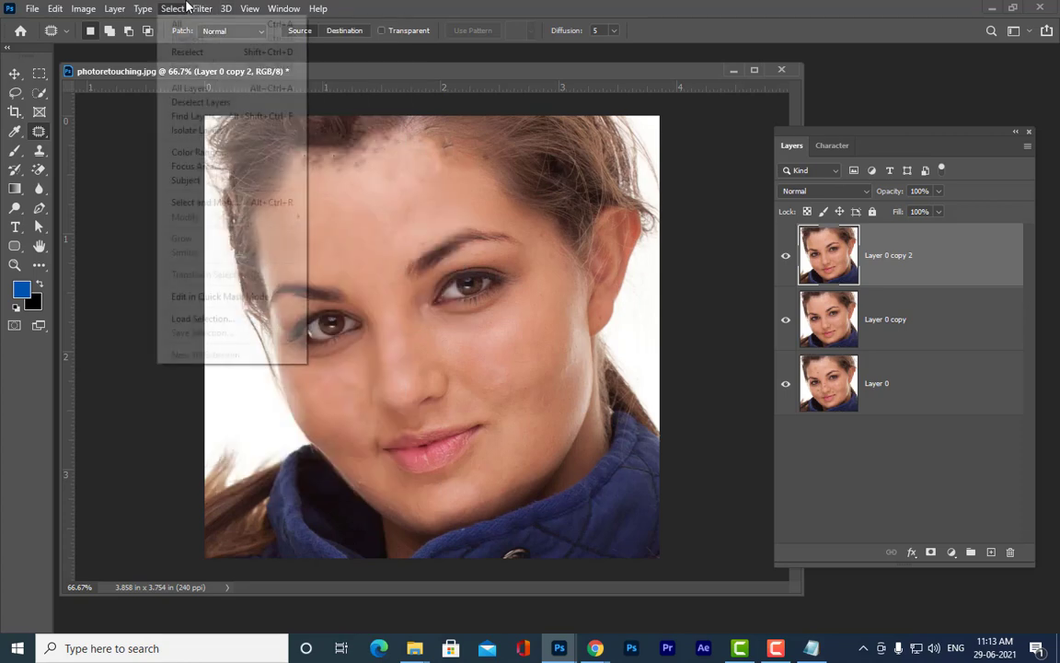
click(201, 8)
mouse_move(265, 174)
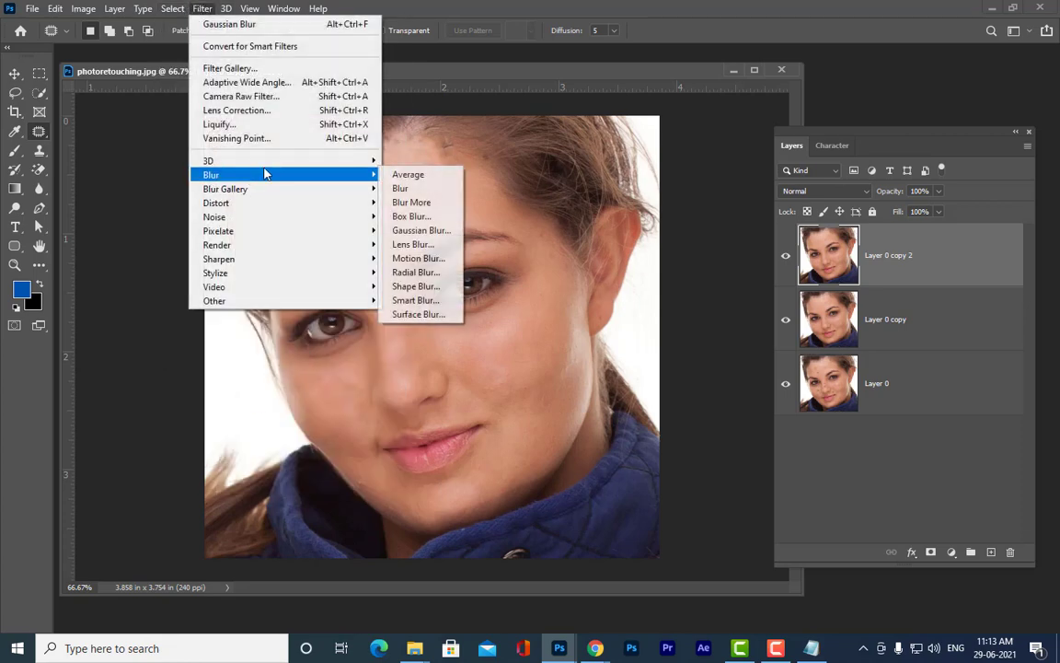
click(418, 314)
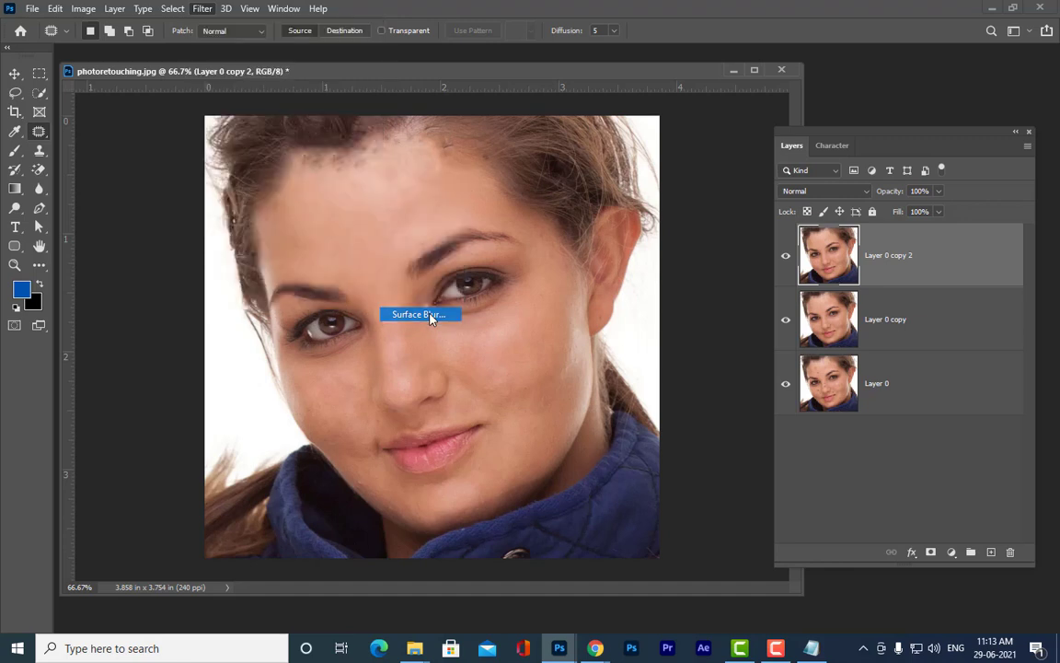
drag(478, 97, 643, 52)
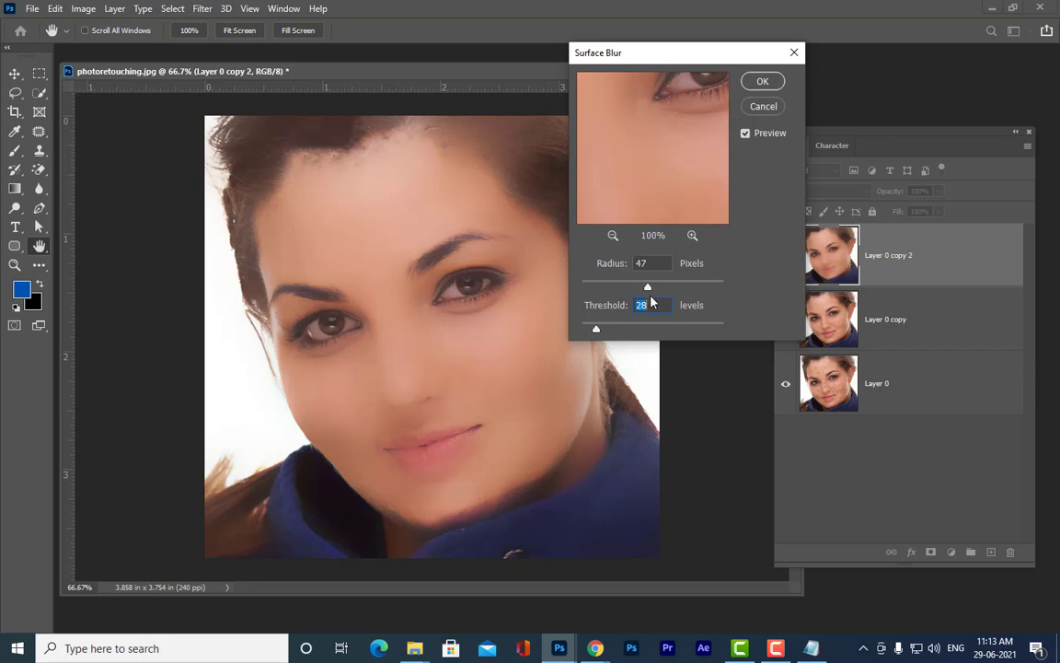
Set the Surface Blur radius to 25 pixels and the threshold to 26 levels
drag(648, 290, 638, 291)
click(634, 290)
click(599, 330)
drag(599, 332, 594, 332)
drag(633, 287, 618, 290)
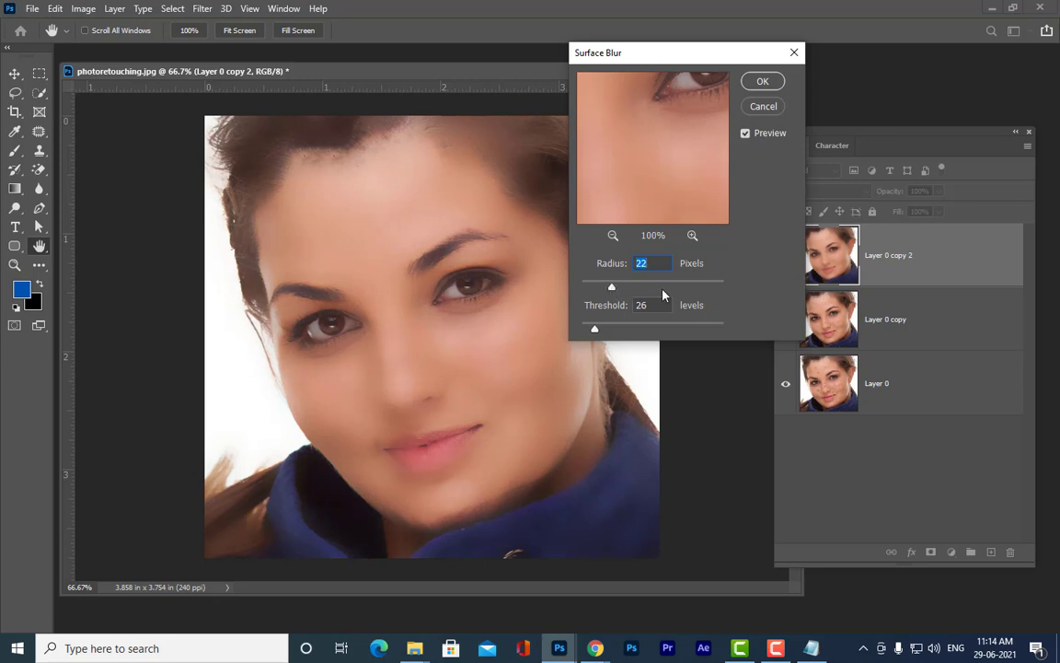
drag(616, 290, 617, 290)
click(660, 262)
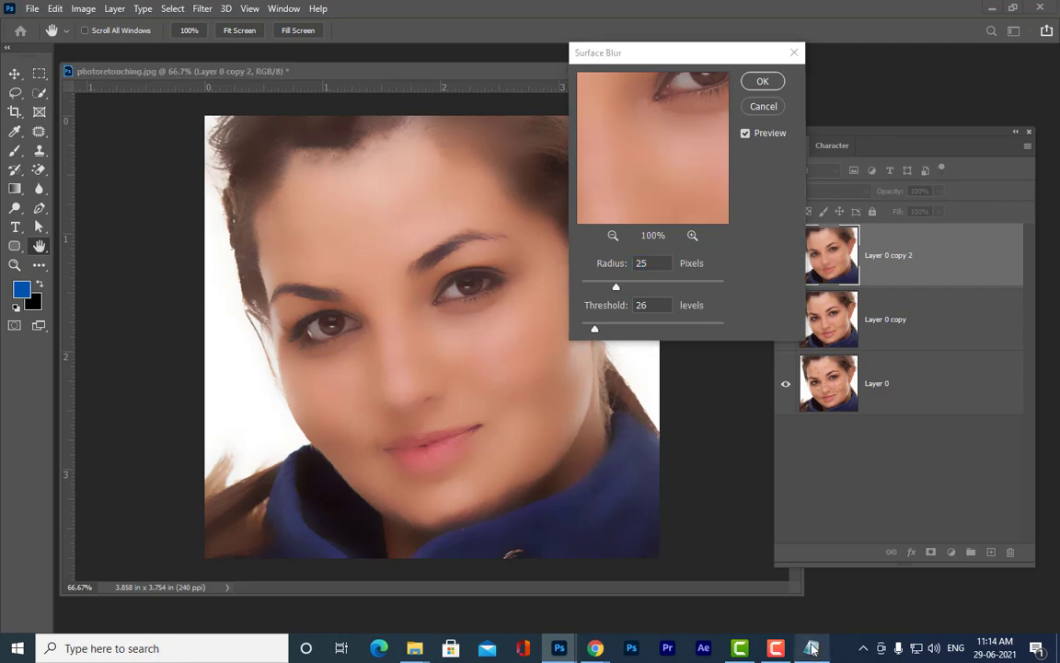
Switch to the Notepad notes, highlight "radius(33) threshold (28)" in the surface blur instruction, and minimize Notepad
key(alt+Tab)
scroll(691, 327, up, 5)
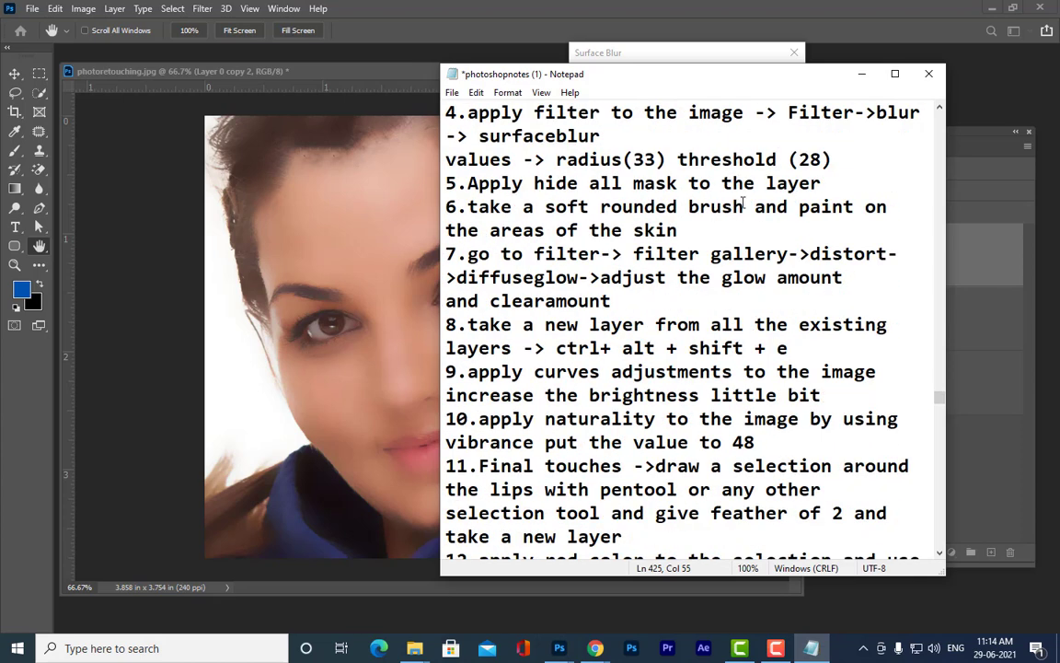
scroll(605, 200, up, 1)
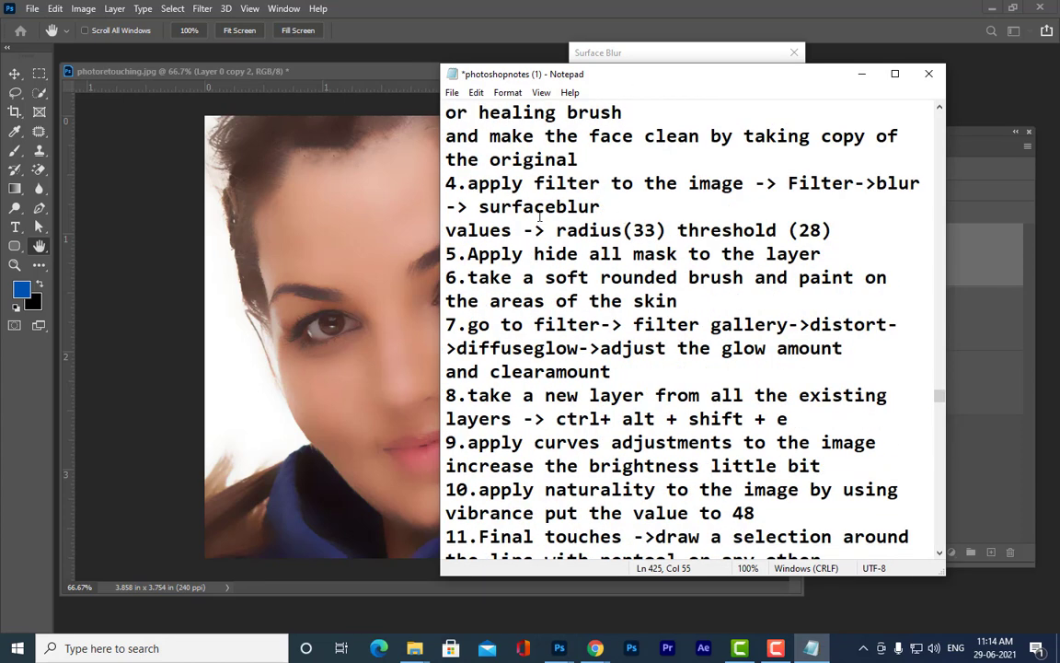
drag(556, 231, 839, 229)
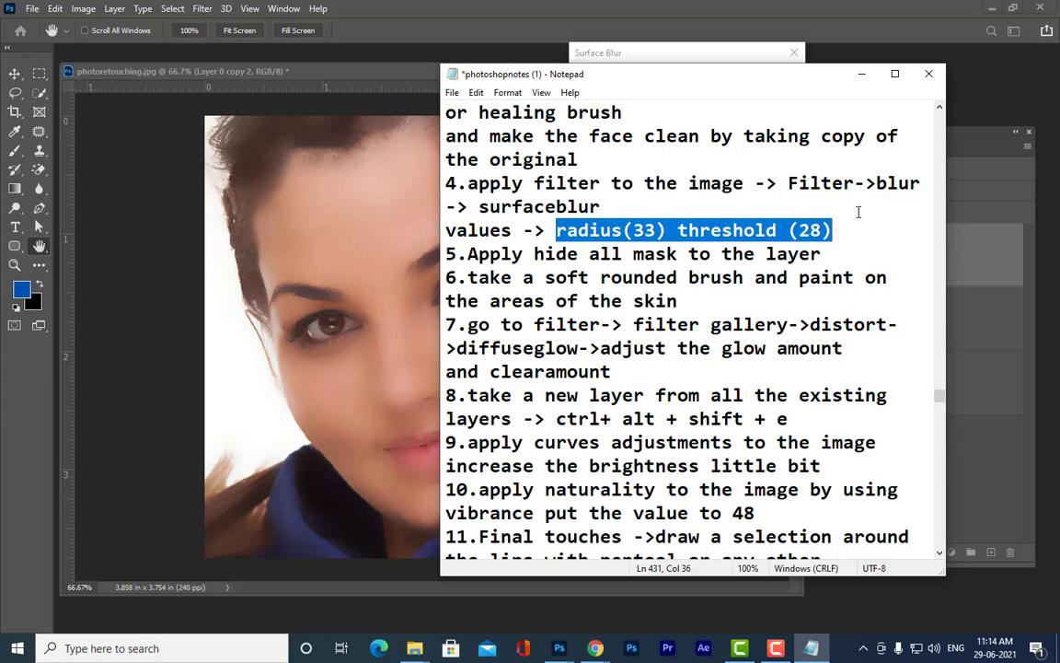
click(861, 74)
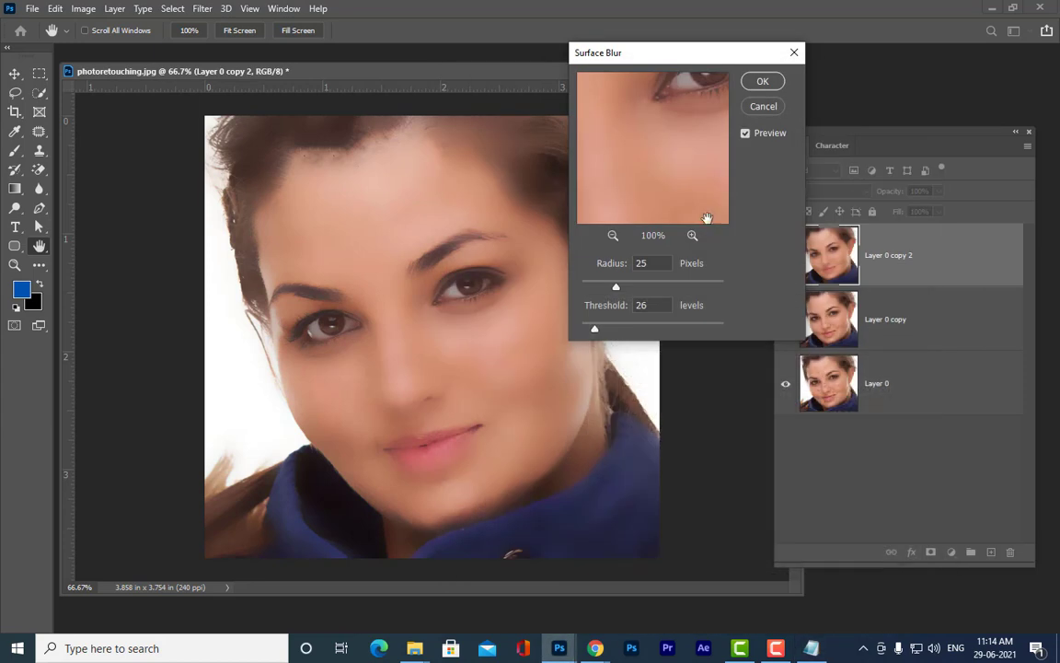
Set the Surface Blur radius to 33 pixels, apply the filter to Layer 0 copy 2 and reposition the Layers panel
click(610, 264)
text(33)
drag(656, 52, 682, 66)
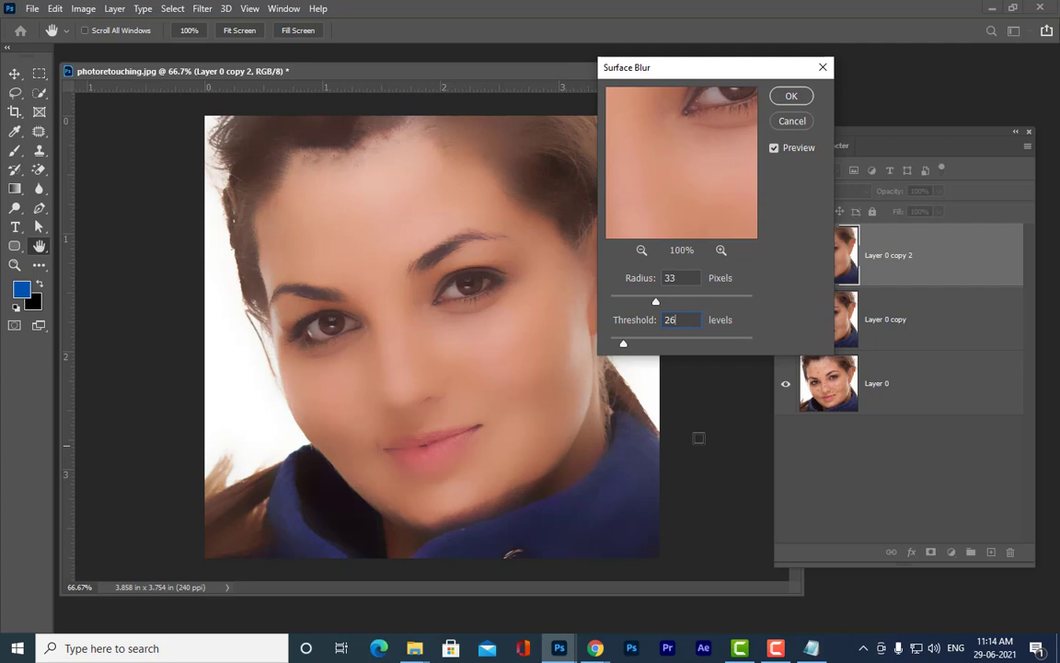
click(790, 94)
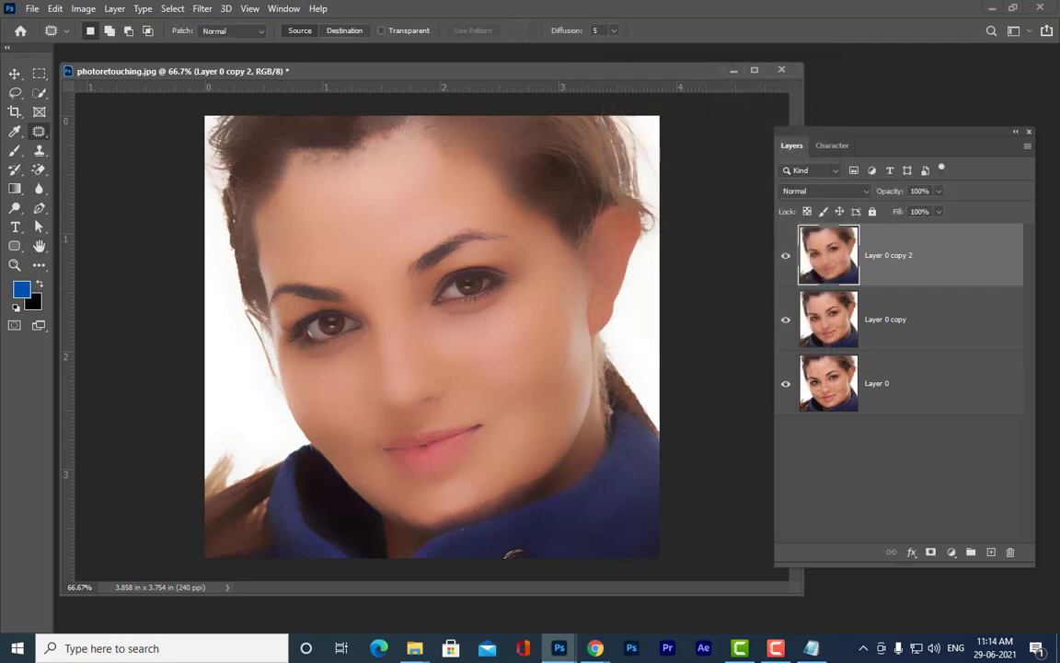
drag(852, 135, 813, 114)
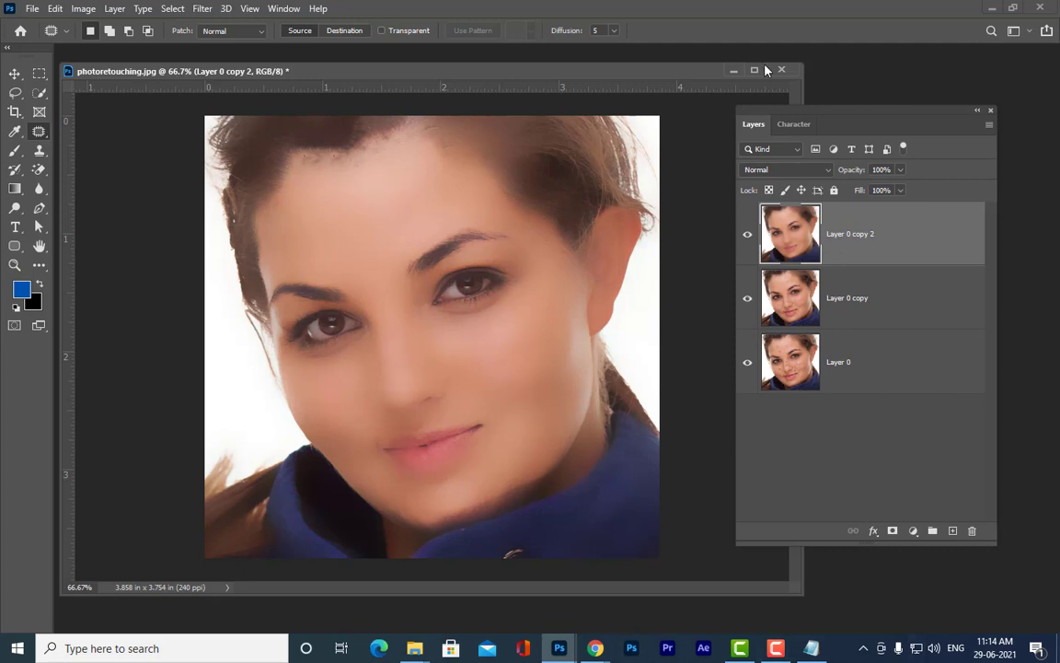
Add a black layer mask that hides all of Layer 0 copy 2, keeping the Layers panel clear of the photo
drag(774, 109, 791, 41)
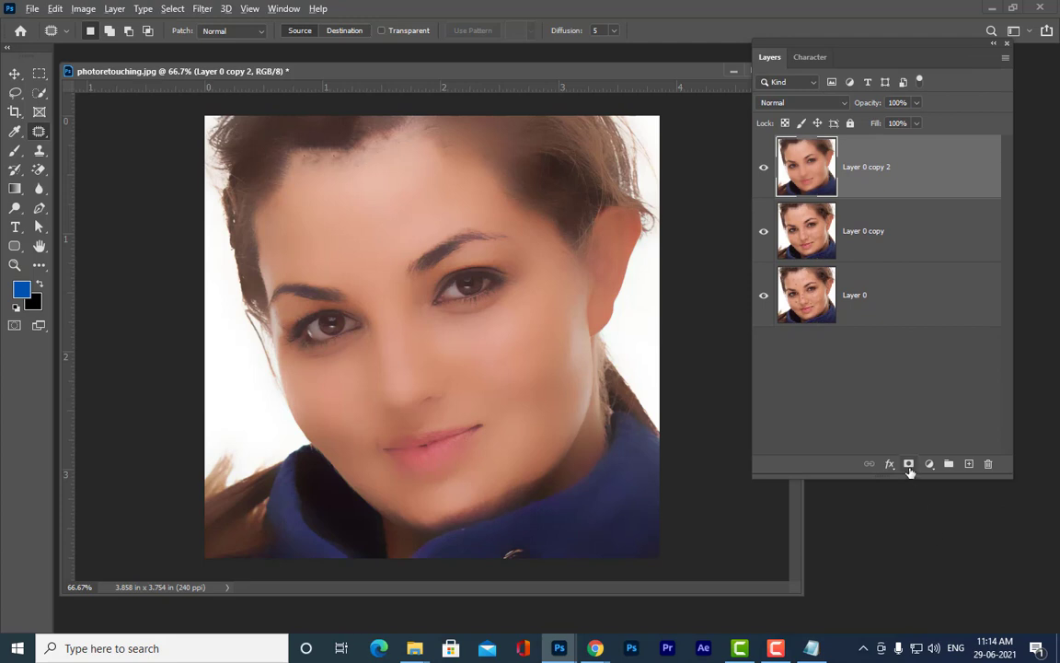
alt+click(908, 467)
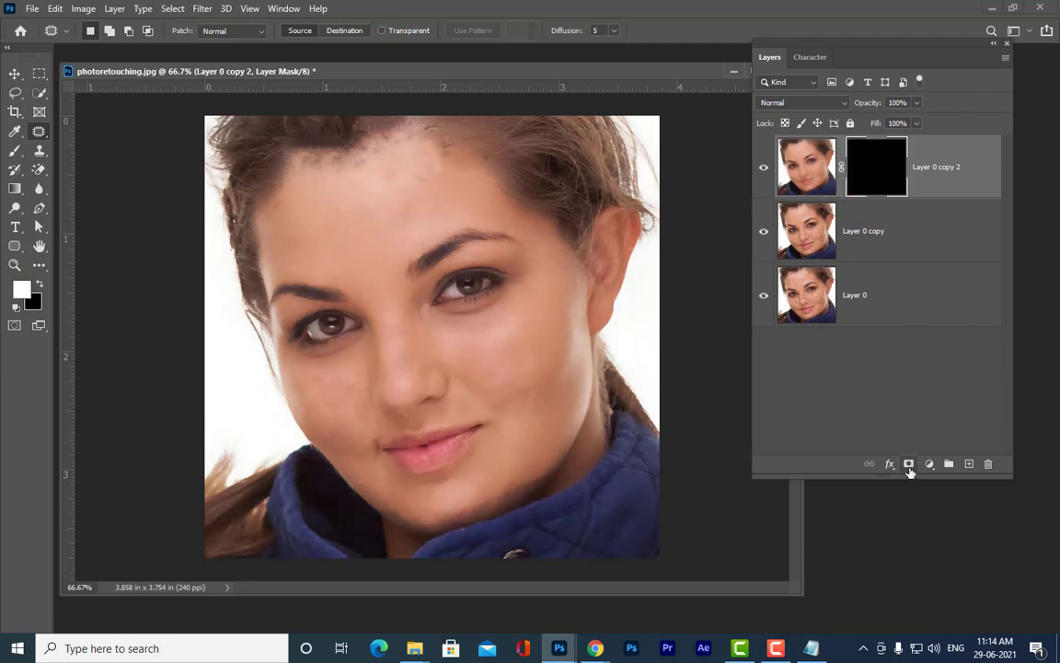
drag(777, 41, 812, 93)
Choose the Brush tool with the Soft Round brush at 0% hardness and reposition the photo window
click(15, 150)
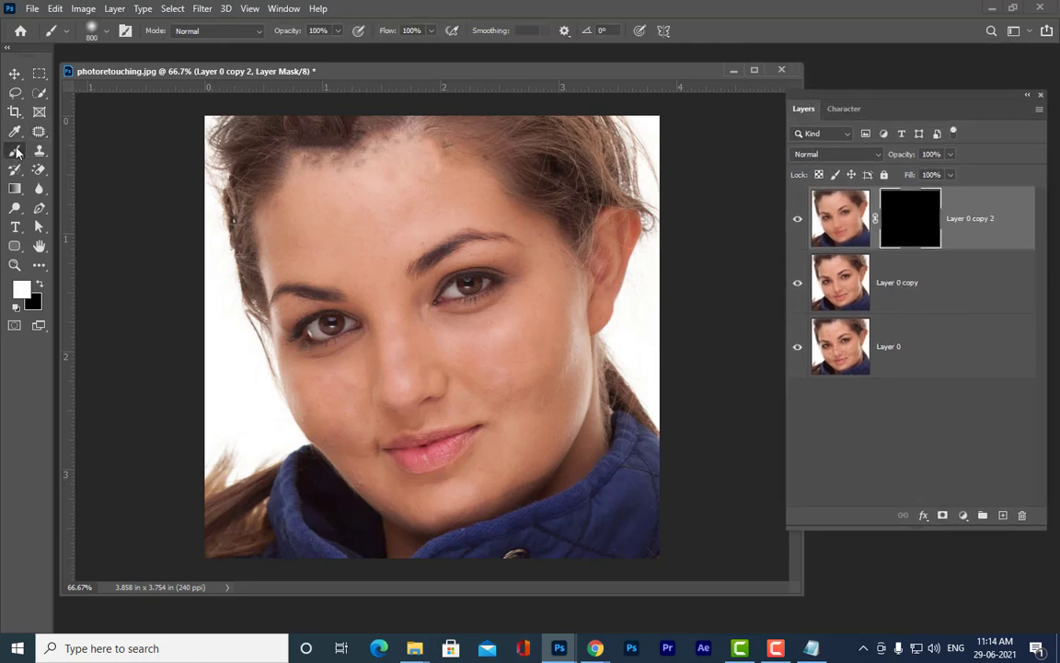
right_click(14, 150)
click(83, 147)
click(95, 32)
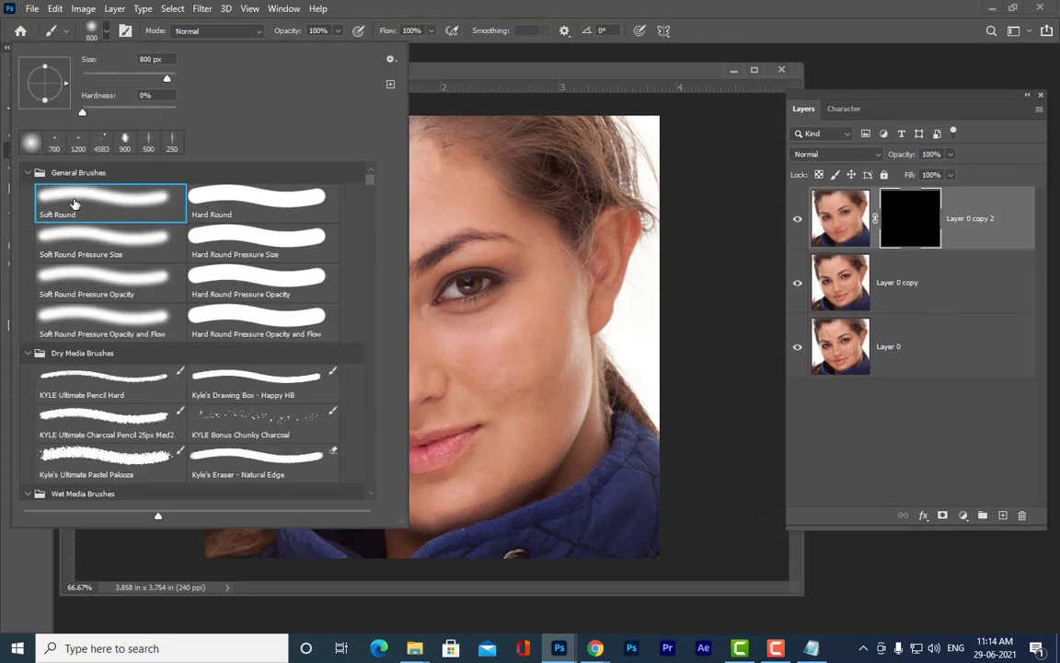
click(465, 61)
drag(465, 61, 517, 90)
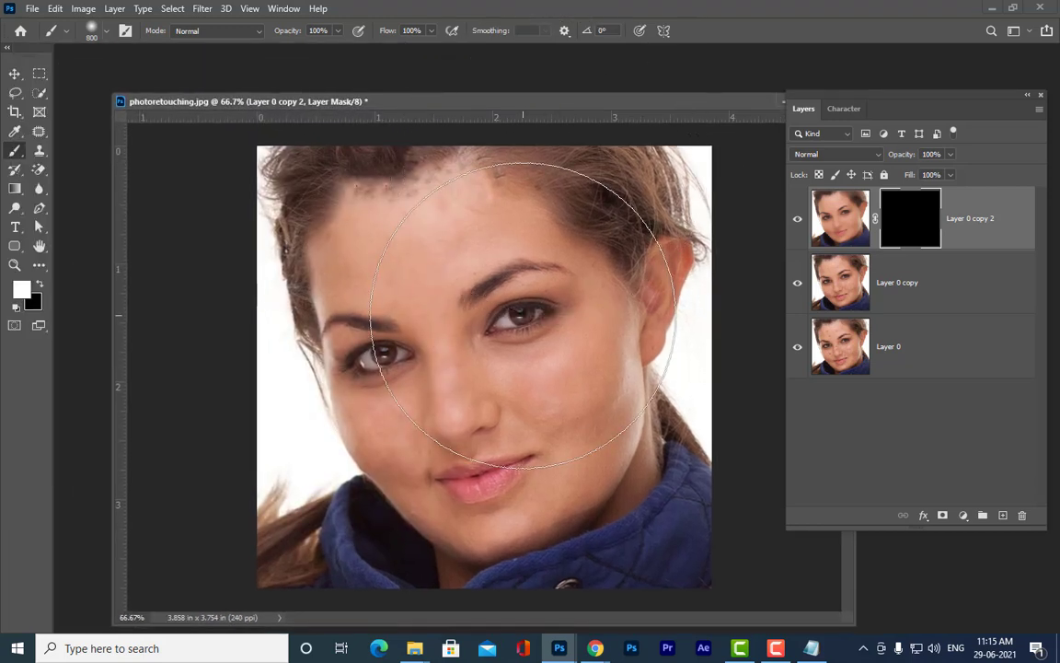
Reduce the brush size to 100 pixels and paint white over the forehead on the mask of Layer 0 copy 2
key(bracketleft)
key(bracketleft)
key(bracketleft)
key(bracketleft)
key(bracketleft)
key(bracketleft)
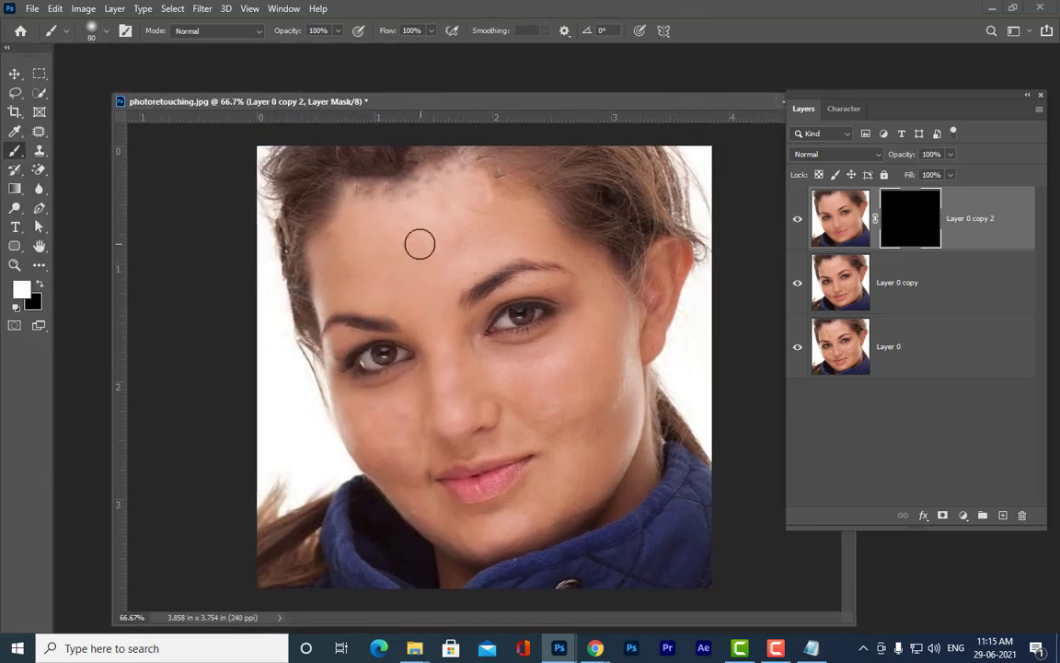
key(bracketright)
key(bracketright)
key(bracketright)
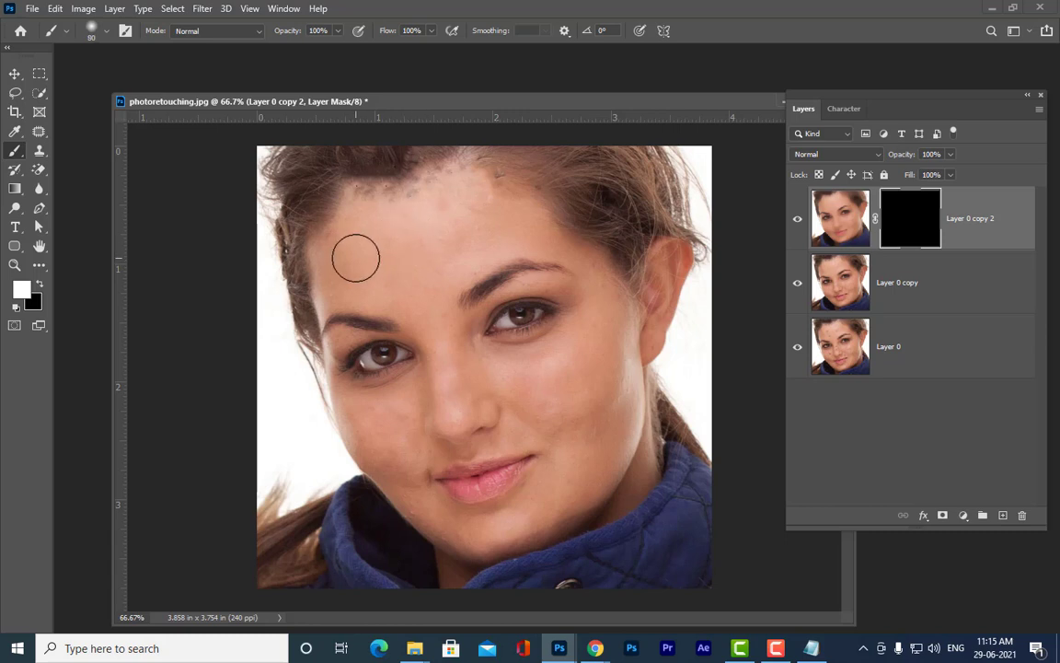
key(bracketleft)
key(bracketleft)
key(bracketleft)
key(bracketleft)
key(bracketright)
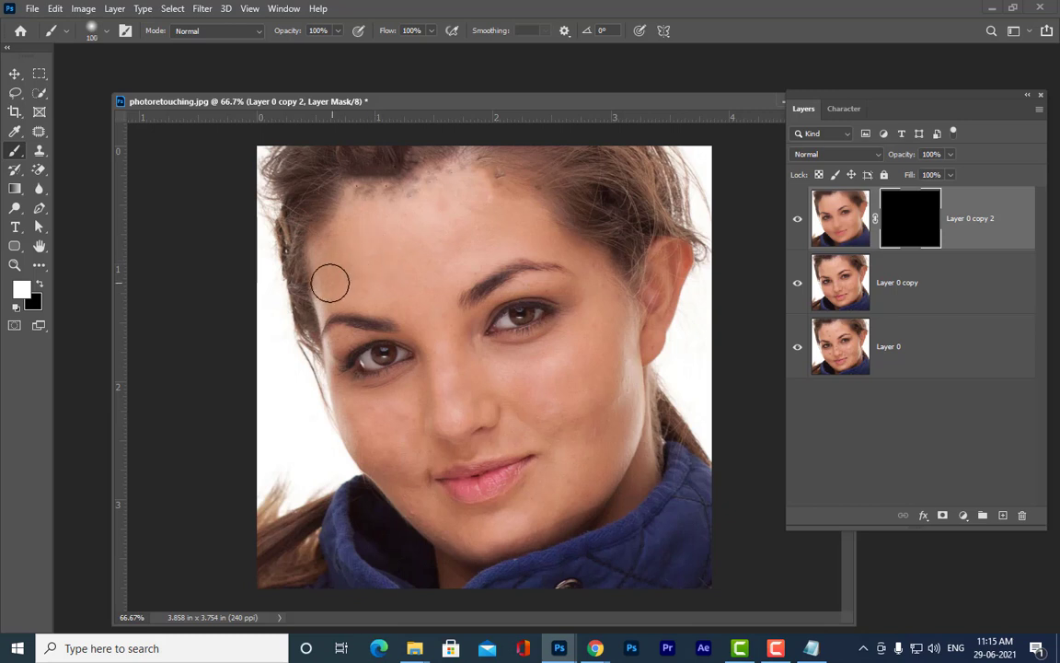
key(bracketleft)
key(bracketleft)
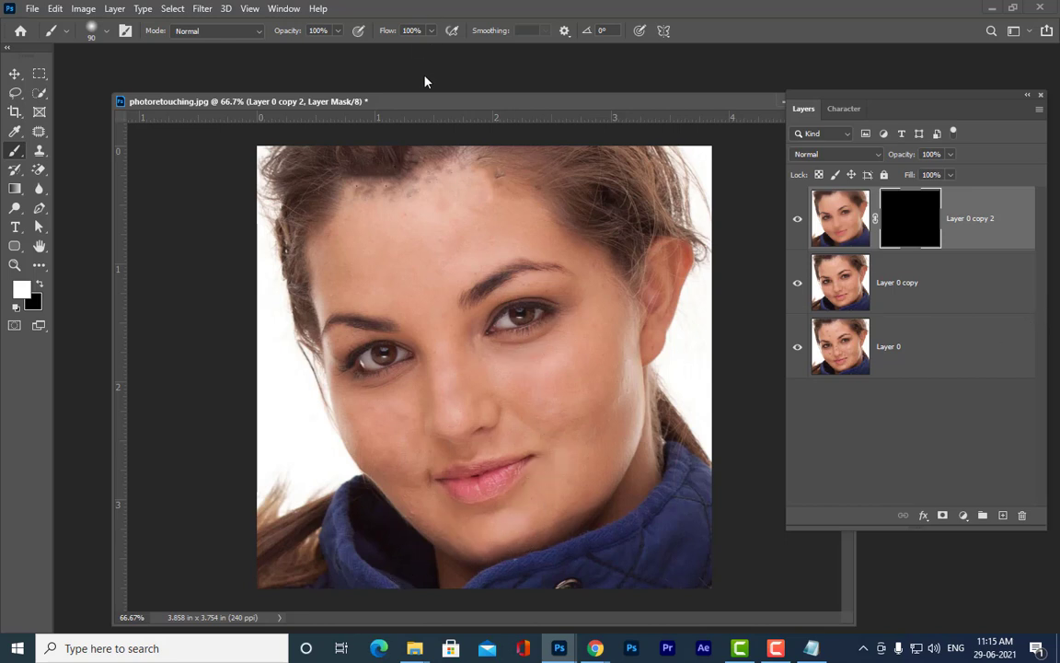
drag(422, 103, 399, 93)
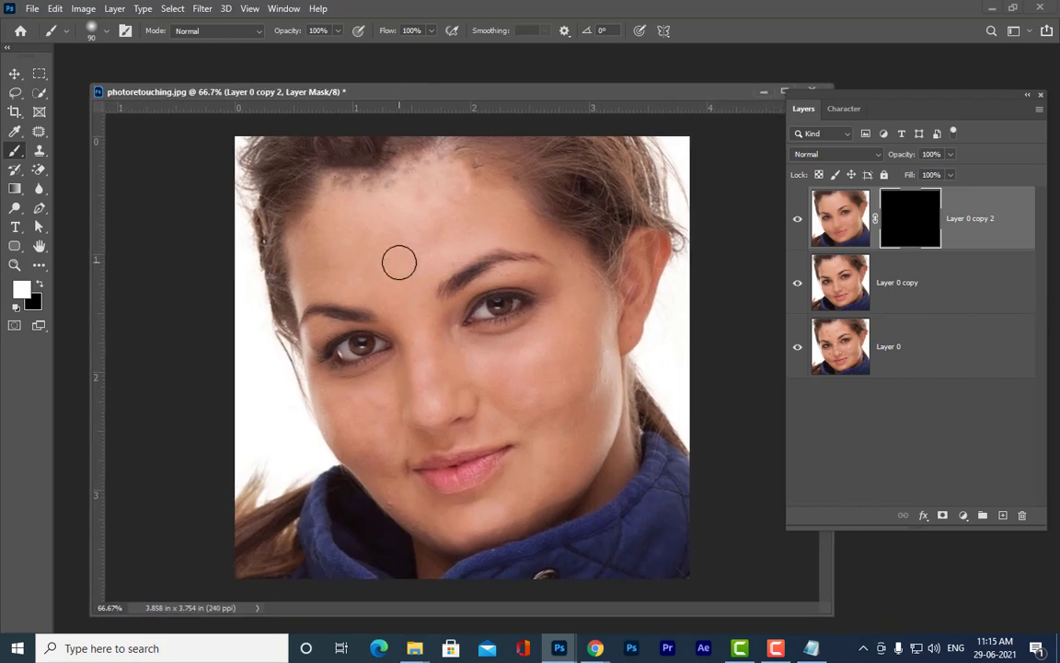
key(bracketright)
key(bracketright)
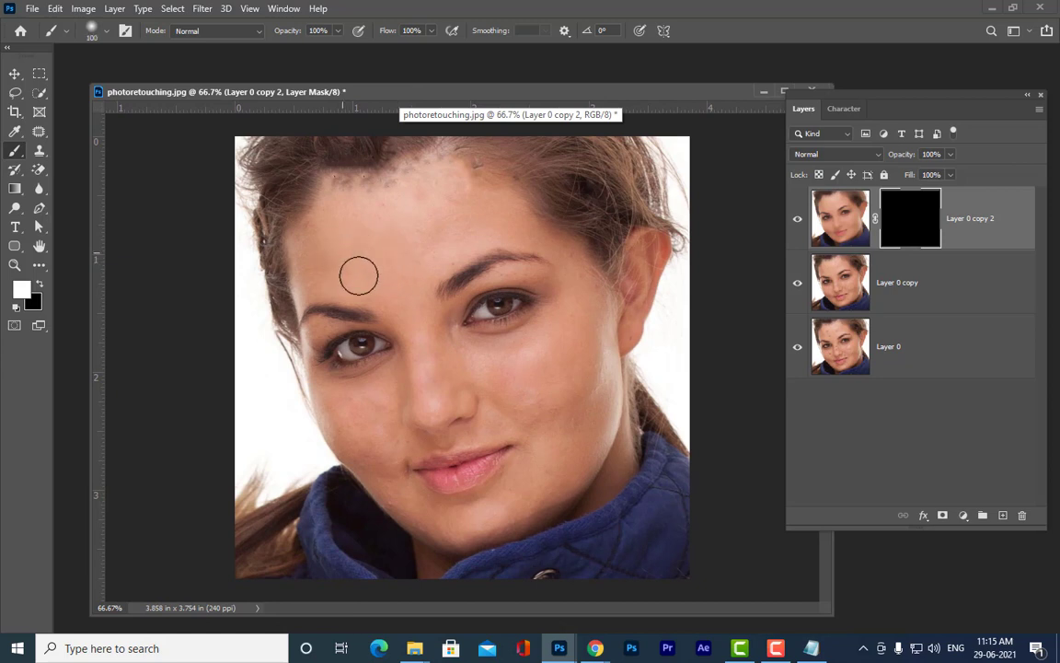
key(bracketleft)
key(bracketleft)
key(bracketleft)
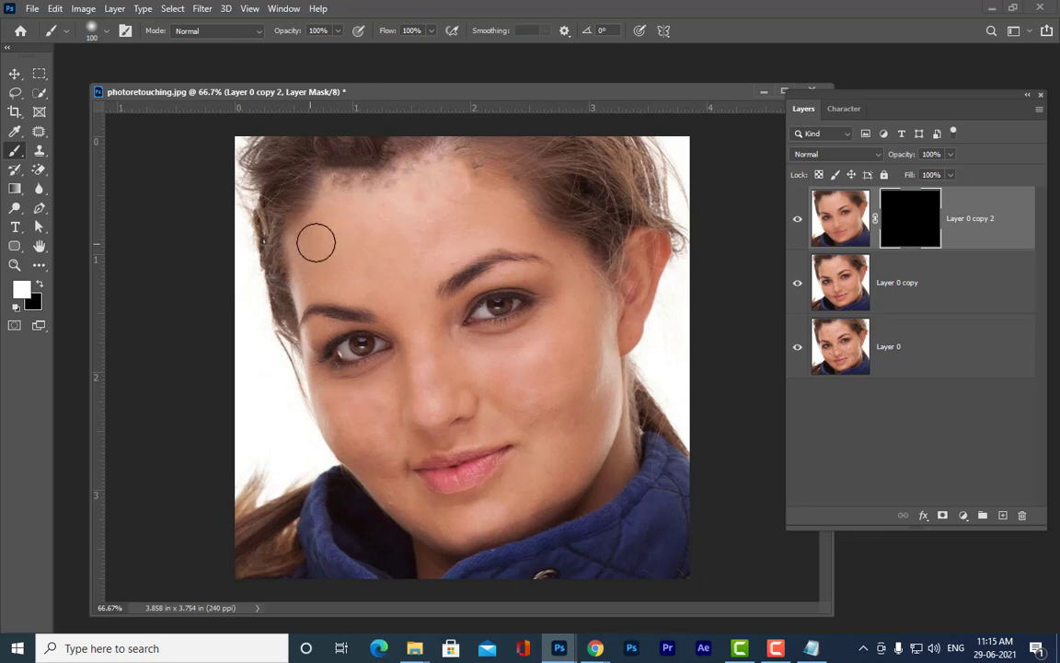
click(332, 259)
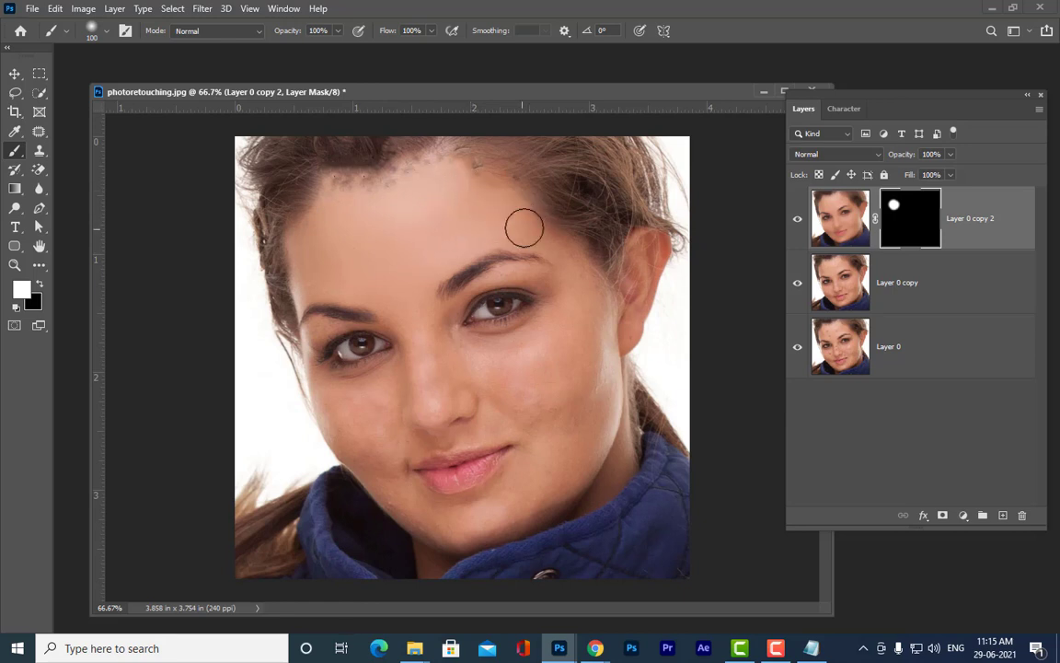
drag(522, 227, 461, 218)
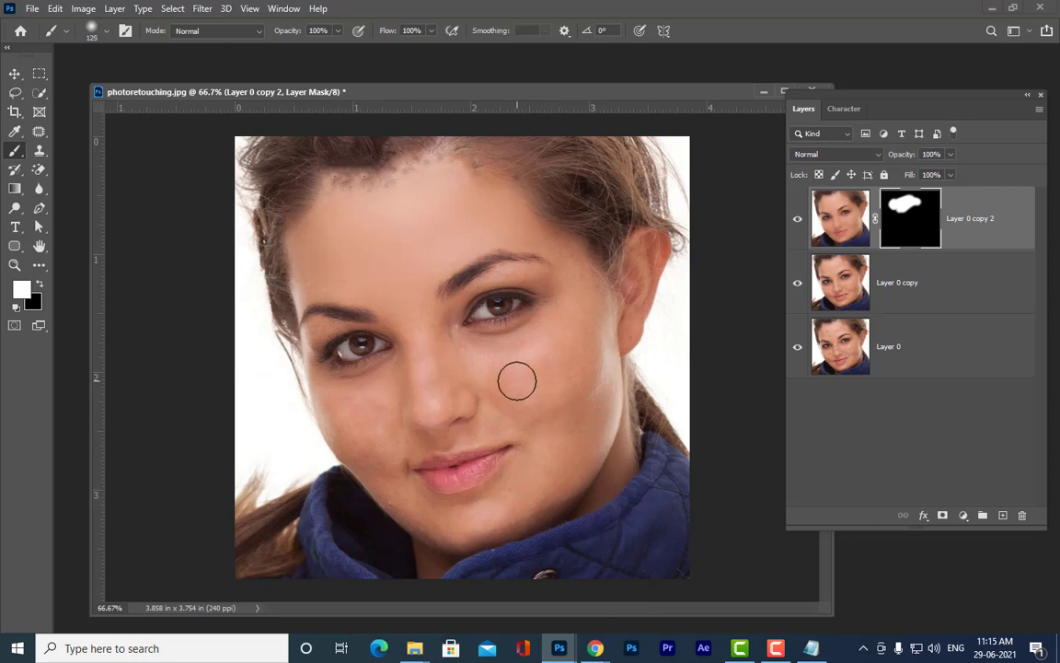
Enlarge the brush to 175 pixels and paint white on the mask over the ear-side cheek and jaw
key(bracketright)
key(bracketright)
key(bracketright)
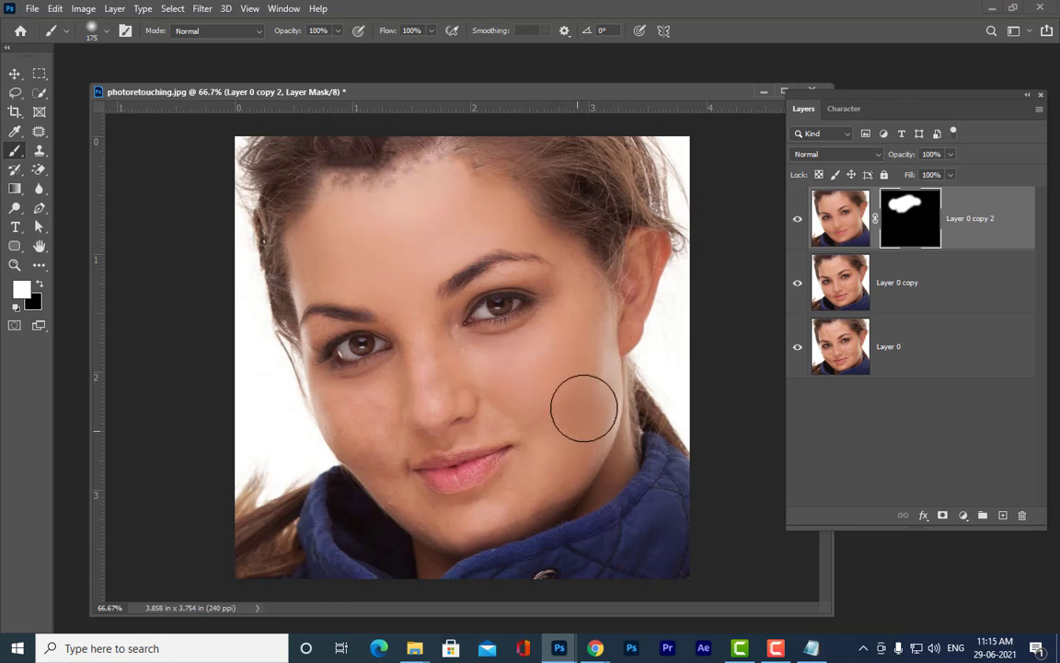
mouse_move(507, 516)
mouse_down()
mouse_move(556, 369)
mouse_move(546, 378)
mouse_up()
Set the brush size to 150 pixels and paint white on the mask over the other cheek and the chin
key(bracketleft)
key(bracketleft)
key(bracketleft)
key(bracketleft)
key(bracketleft)
key(bracketleft)
key(bracketleft)
key(bracketleft)
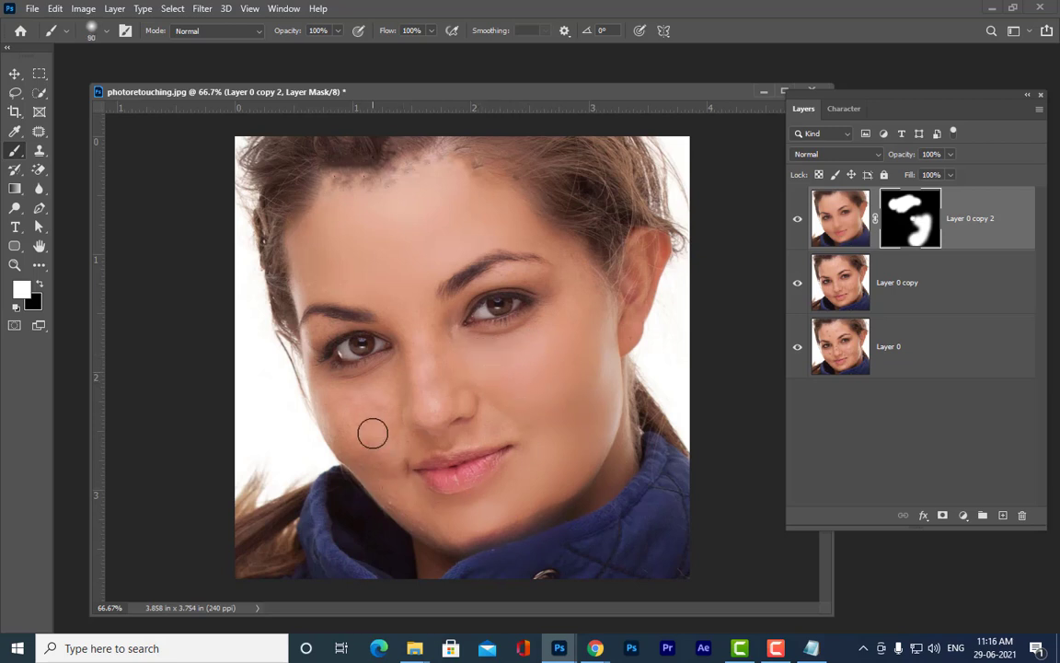
key(bracketright)
key(bracketright)
key(bracketright)
key(bracketright)
key(bracketright)
key(bracketright)
key(bracketright)
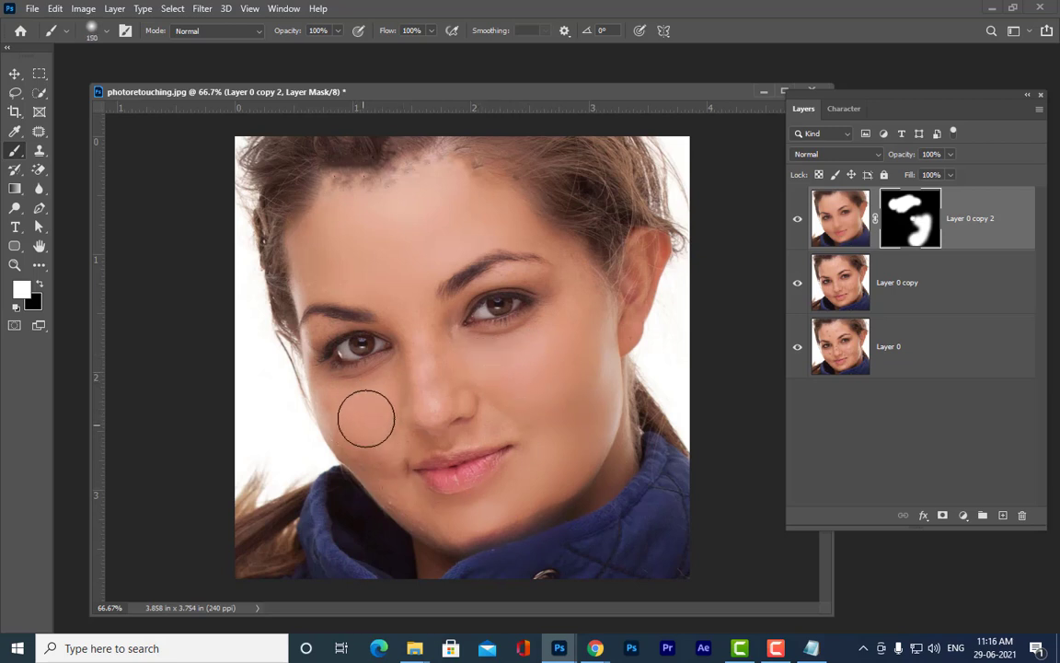
mouse_move(510, 537)
mouse_down()
mouse_move(525, 501)
mouse_move(548, 485)
mouse_move(530, 497)
mouse_move(574, 577)
mouse_up()
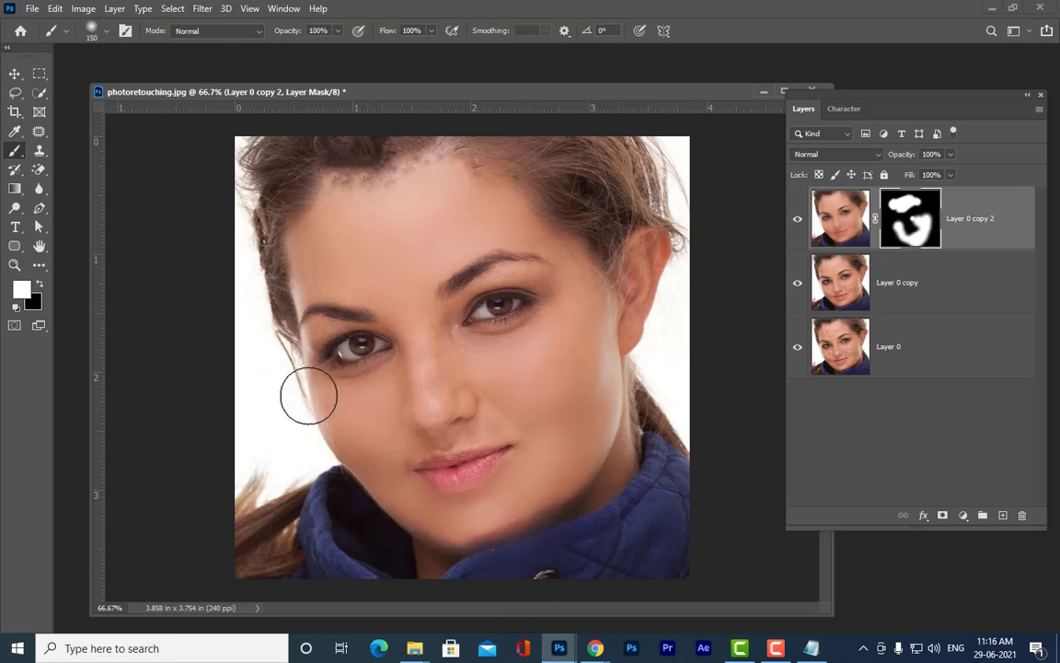
Reduce the brush to 80 pixels and paint white on the mask over the smaller skin areas around the nose and eyes
key(bracketleft)
key(bracketleft)
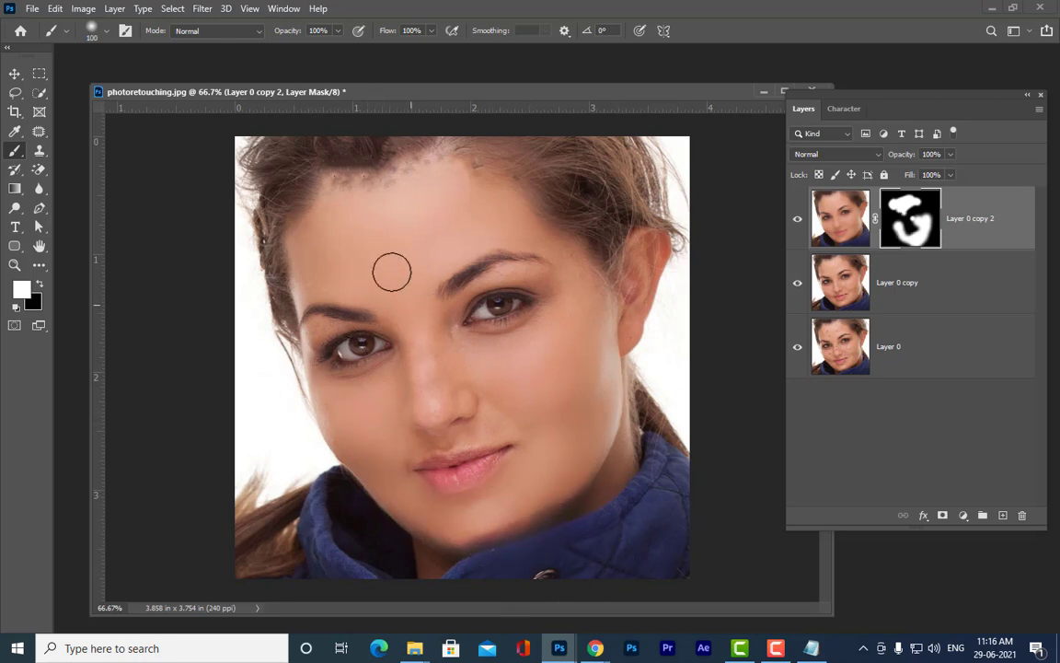
key(bracketleft)
key(bracketleft)
key(bracketleft)
key(bracketleft)
key(bracketleft)
key(bracketleft)
key(bracketright)
key(bracketright)
key(bracketright)
key(bracketright)
key(bracketright)
drag(505, 93, 531, 100)
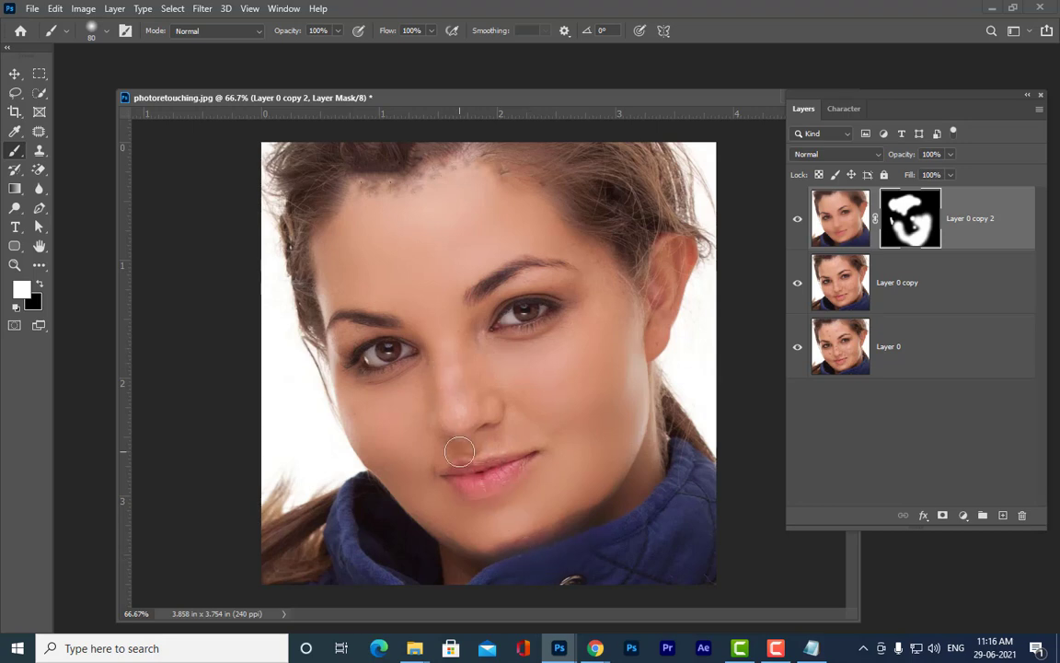
Lower the brush flow to 11% and paint softly on the mask around the eyes and nose
click(432, 31)
mouse_move(558, 648)
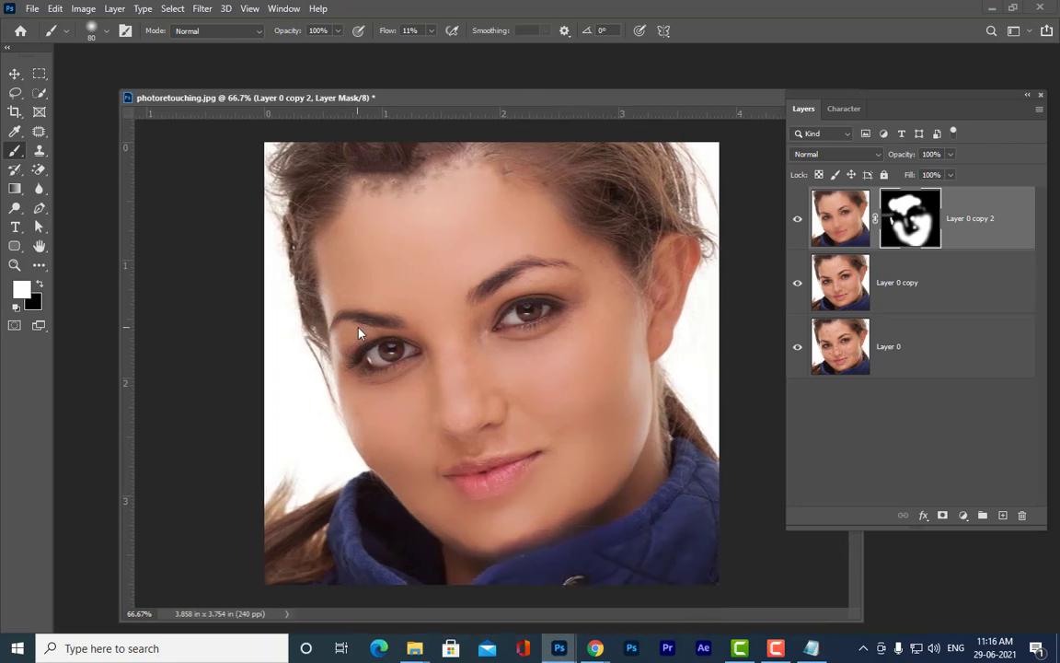
drag(485, 101, 471, 99)
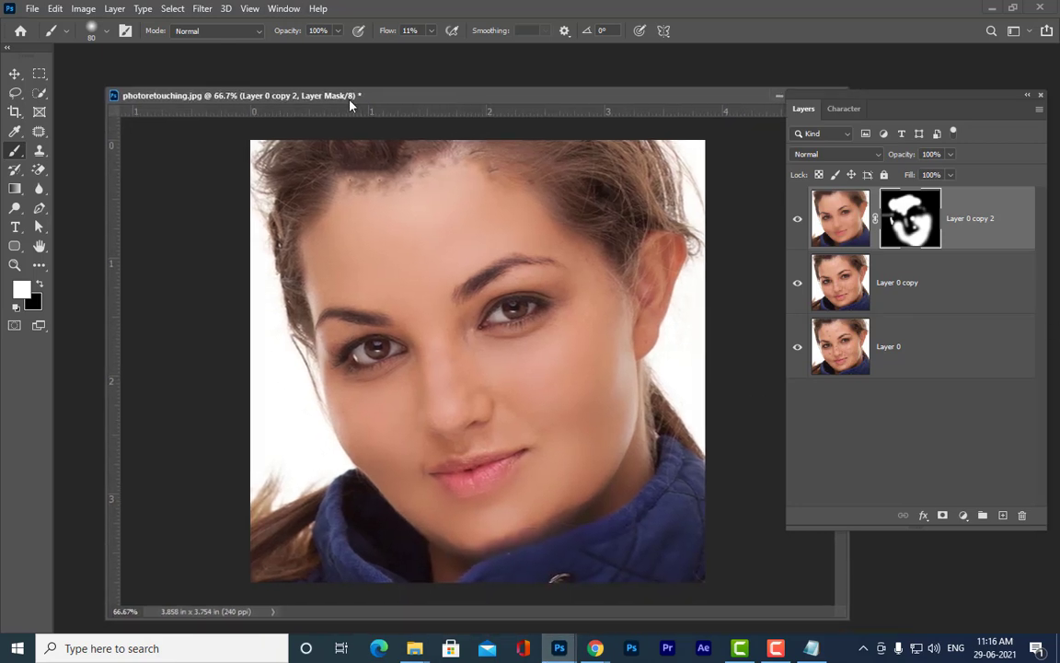
Switch to the Move tool, target the image of Layer 0 copy 2, and stamp all visible layers into a new top layer
click(14, 74)
drag(405, 104, 391, 104)
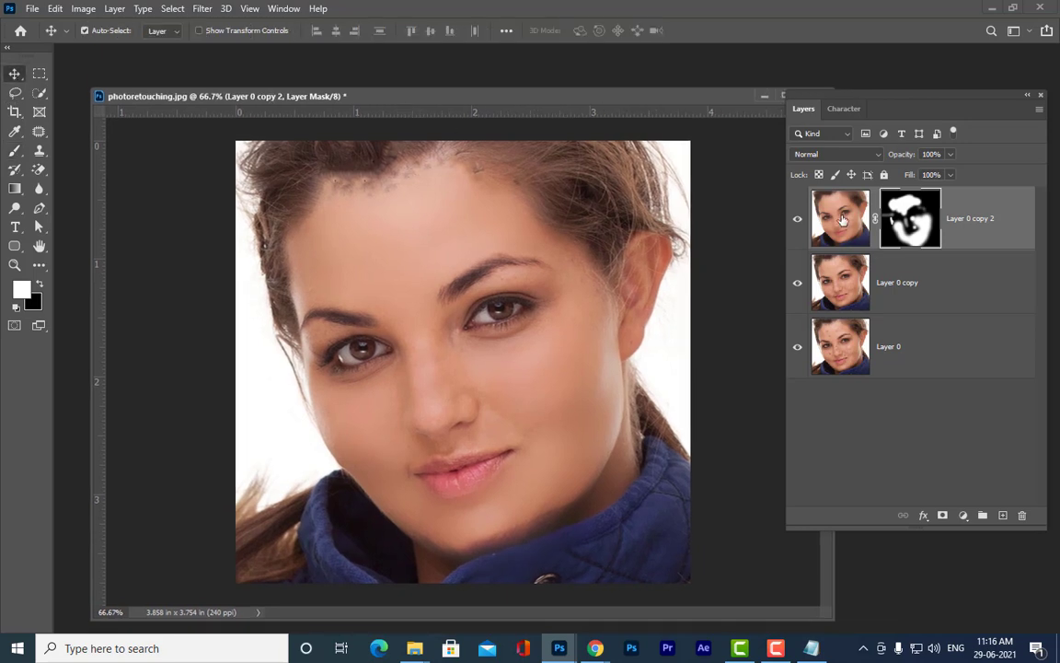
click(865, 228)
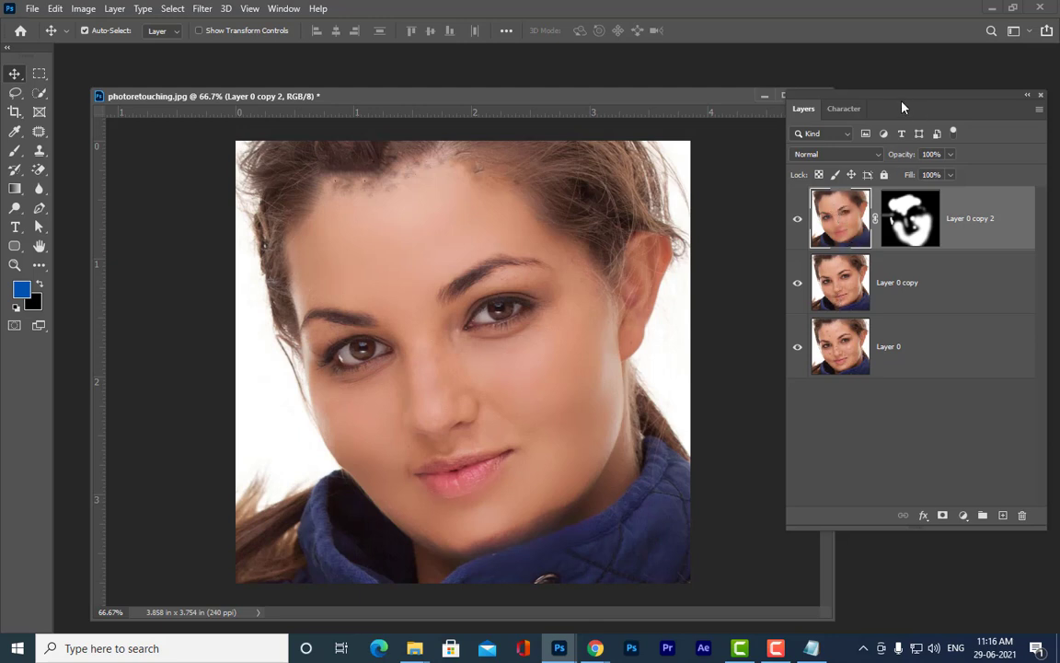
drag(904, 101, 869, 158)
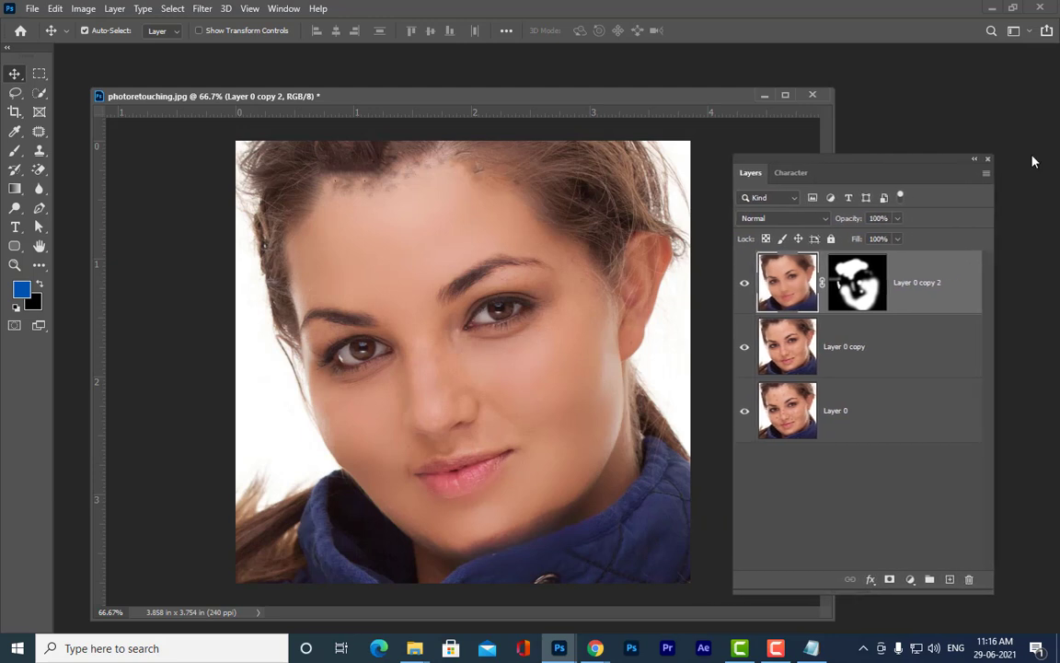
key(ctrl)
key(ctrl+shift+alt+e)
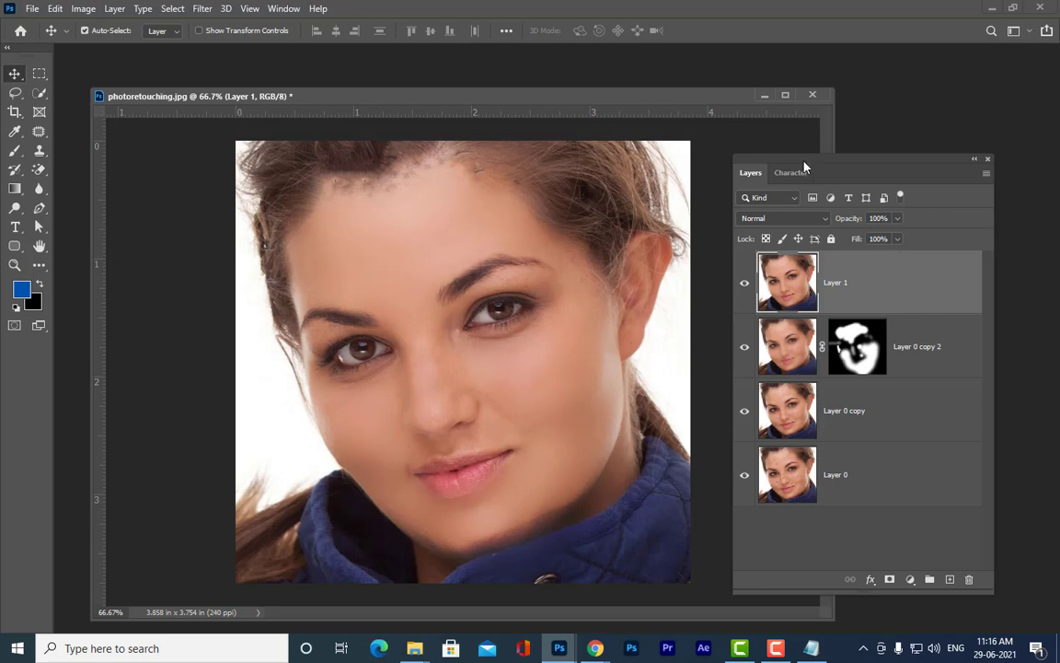
drag(804, 166, 842, 155)
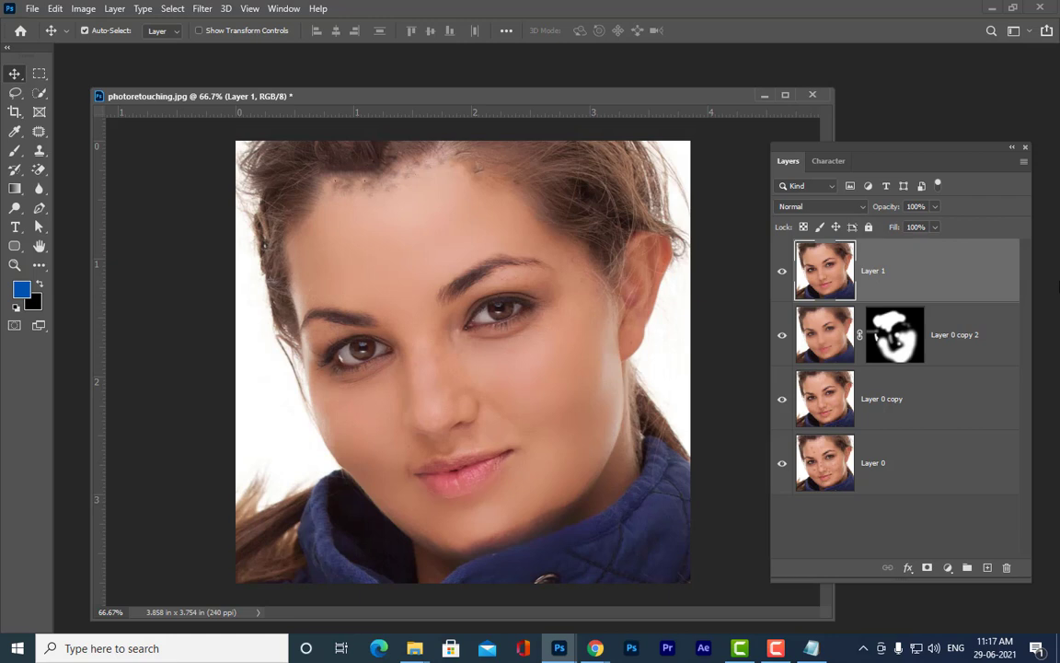
drag(534, 92, 570, 79)
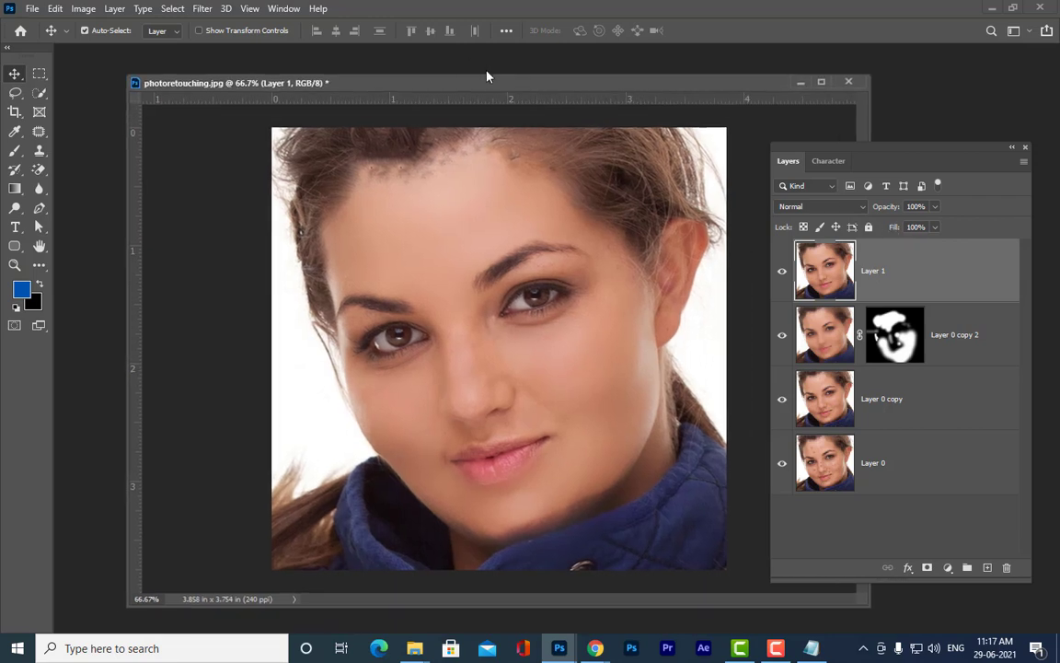
drag(482, 84, 471, 85)
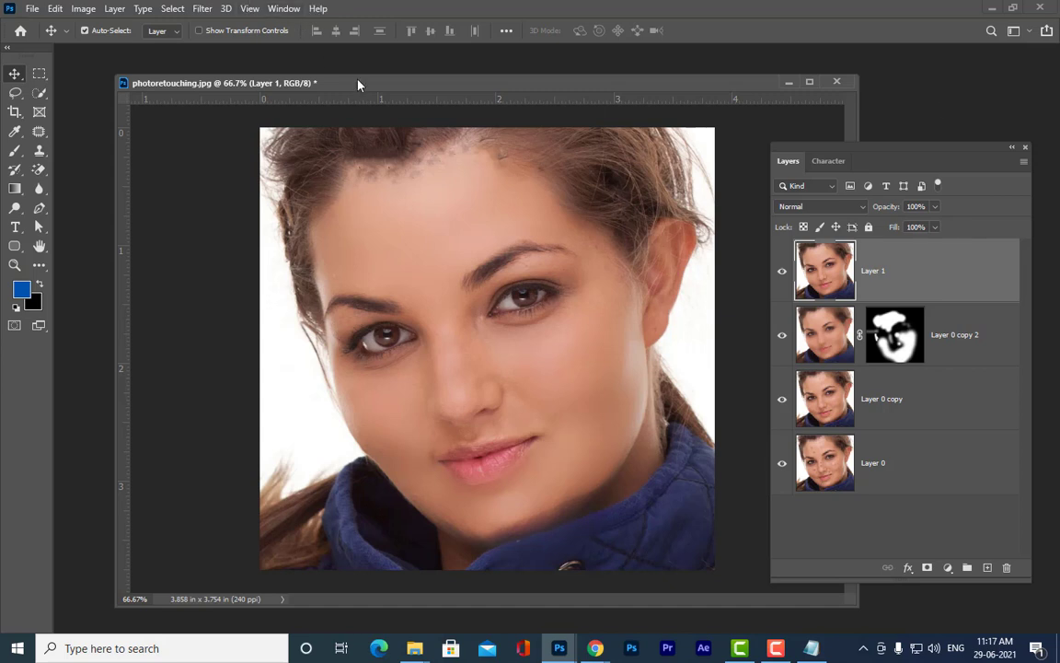
drag(355, 83, 341, 65)
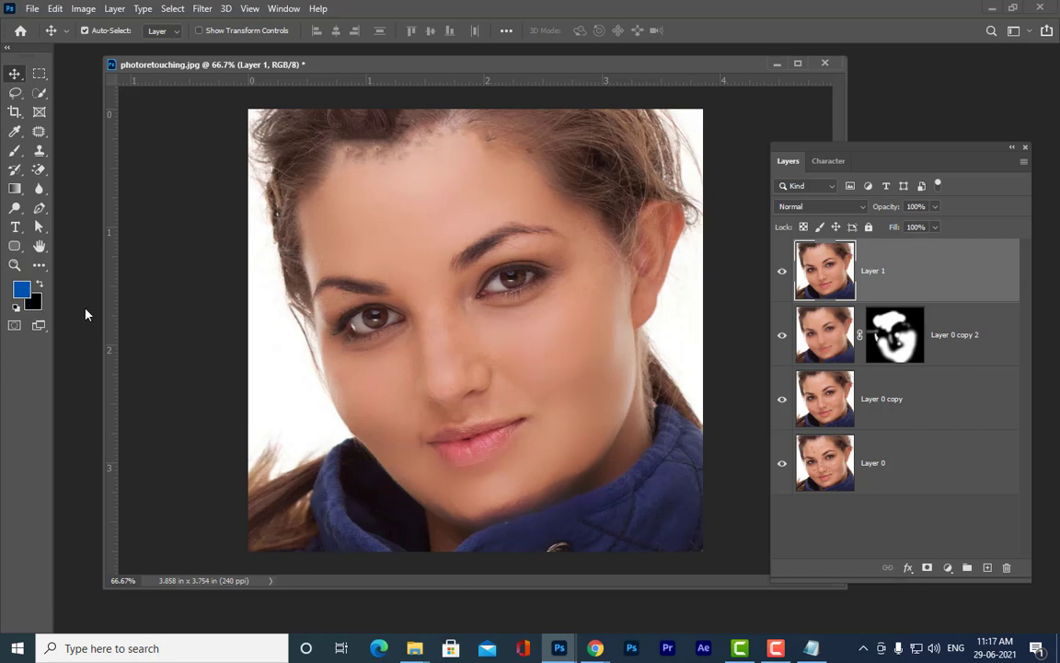
Reset the foreground and background colours to default black and white, and move the Layers panel away from the photo
key(d)
drag(556, 71, 557, 97)
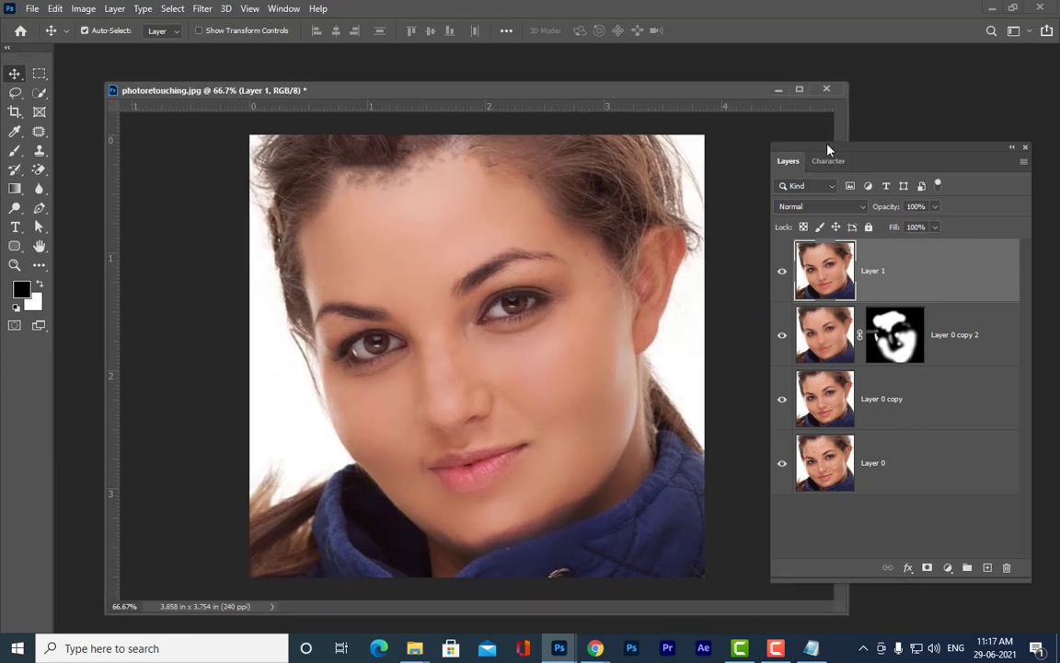
drag(828, 149, 876, 138)
drag(403, 91, 392, 90)
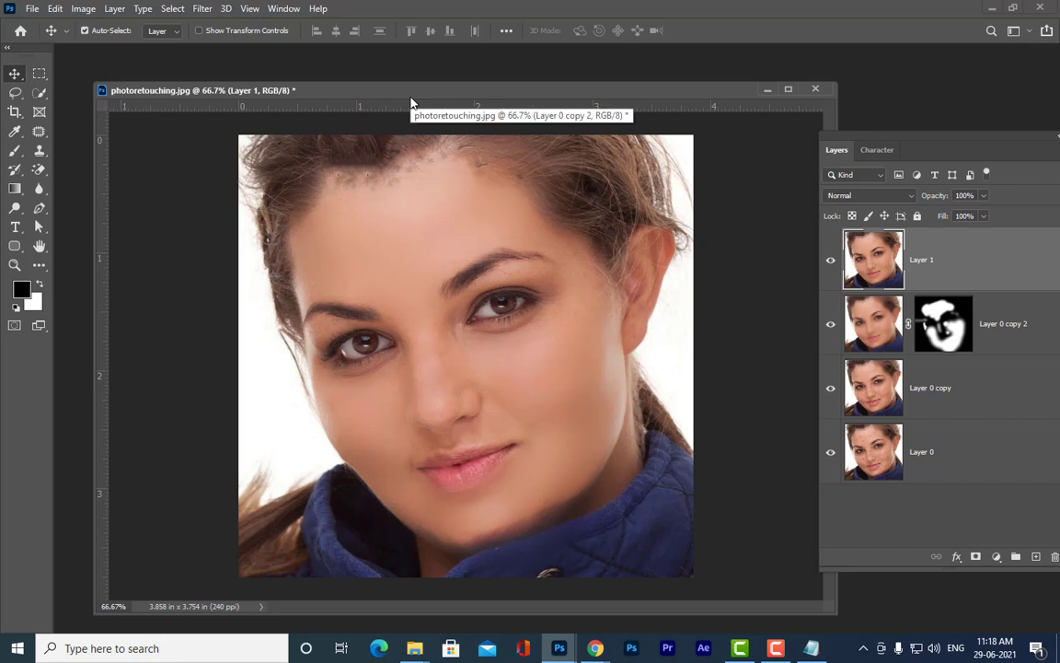
drag(409, 99, 391, 101)
Bring the merged Layer 1 into the Filter Gallery, fit the preview to the whole photo, and choose the Diffuse Glow filter
click(201, 9)
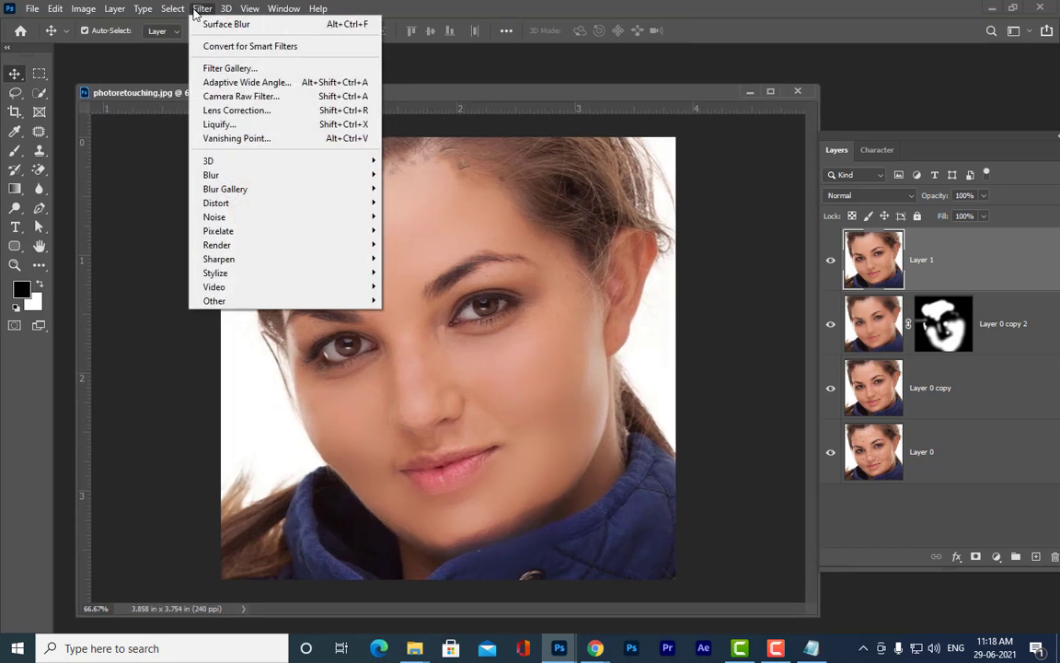
click(221, 69)
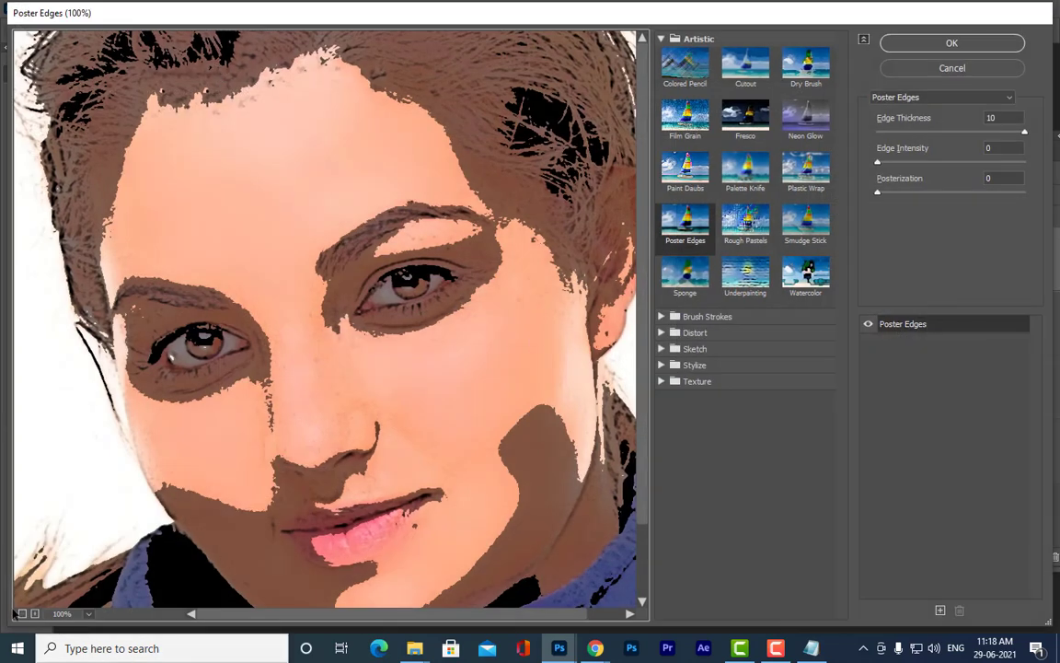
click(20, 613)
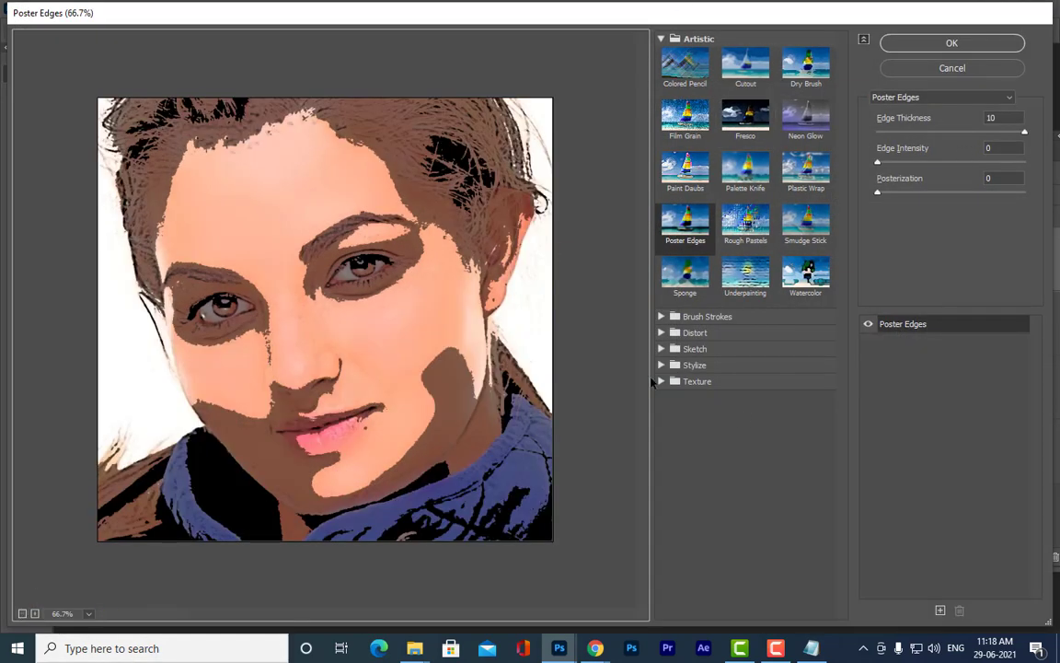
click(663, 332)
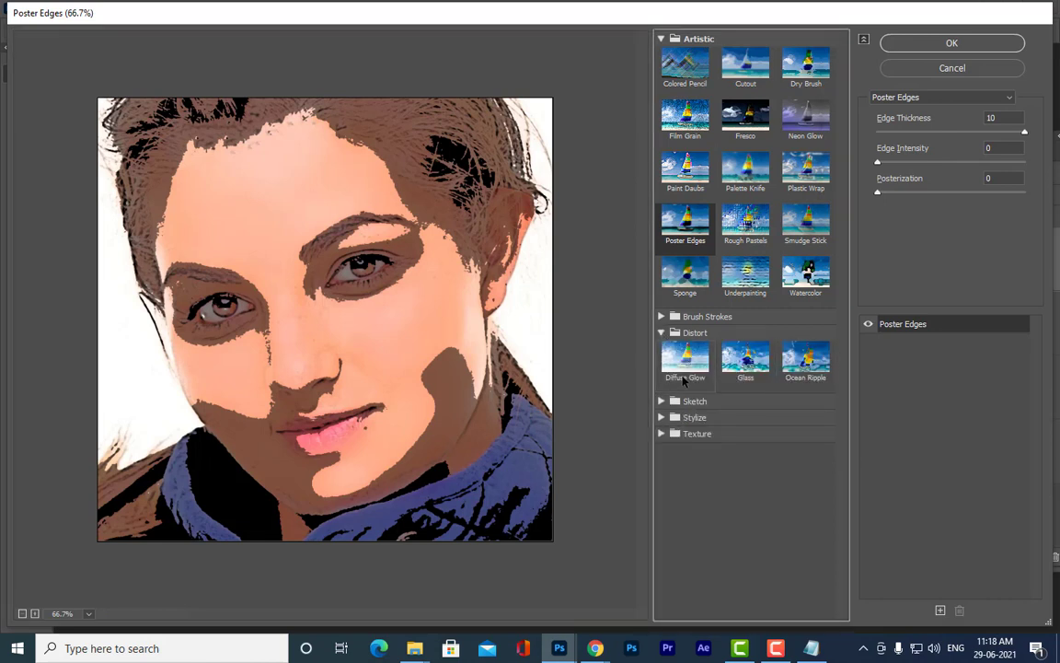
click(685, 366)
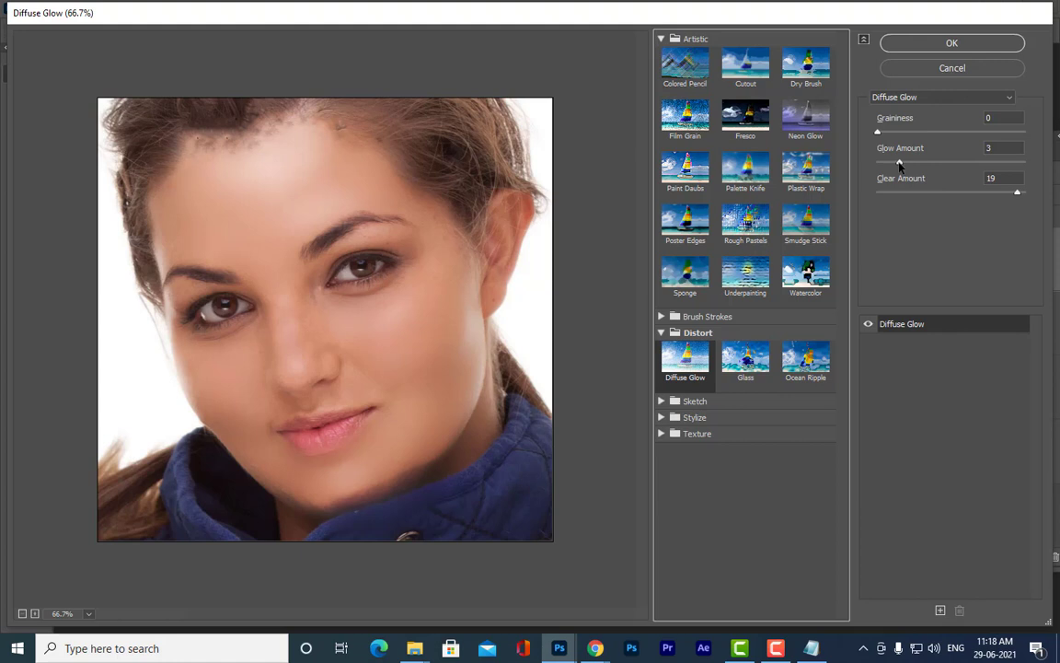
Apply Diffuse Glow with Graininess 0, Glow Amount 5 and Clear Amount 19
drag(900, 162, 905, 163)
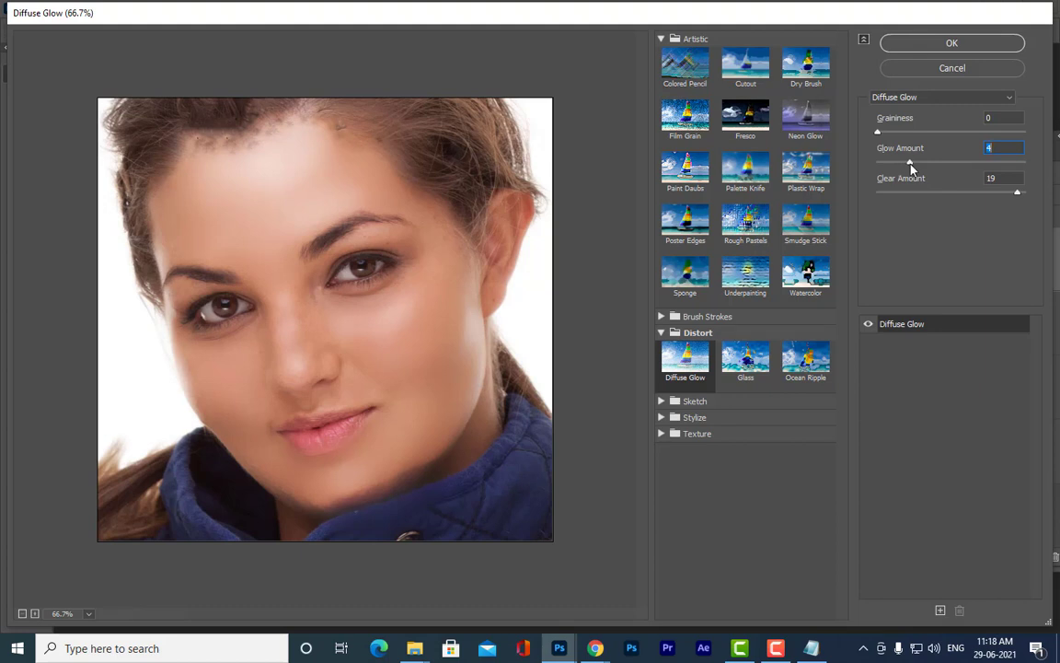
drag(911, 163, 919, 163)
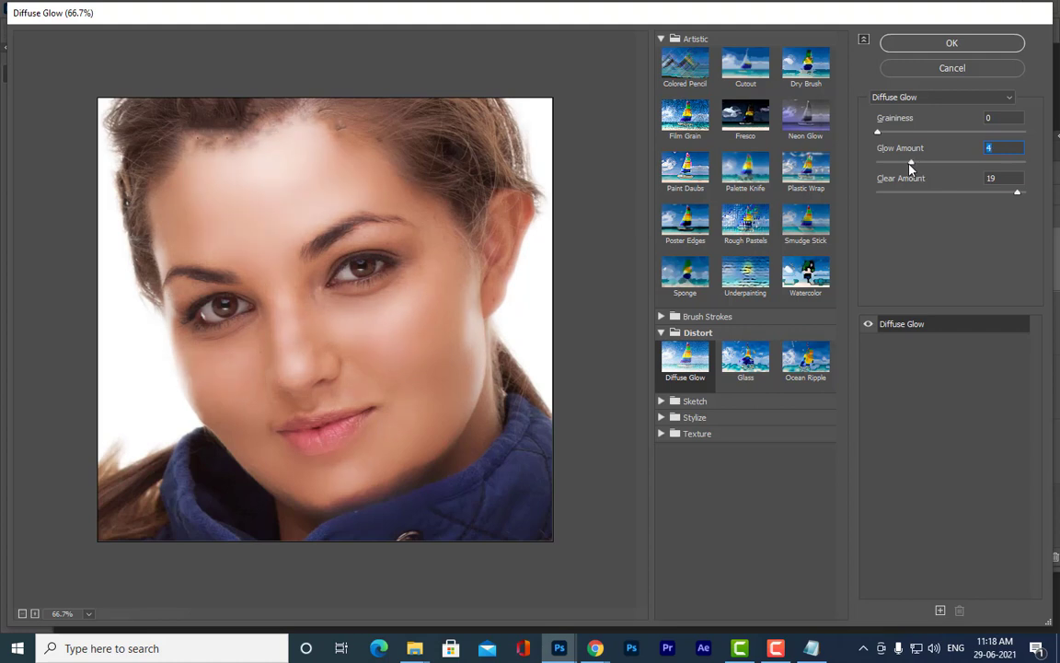
drag(919, 168, 925, 169)
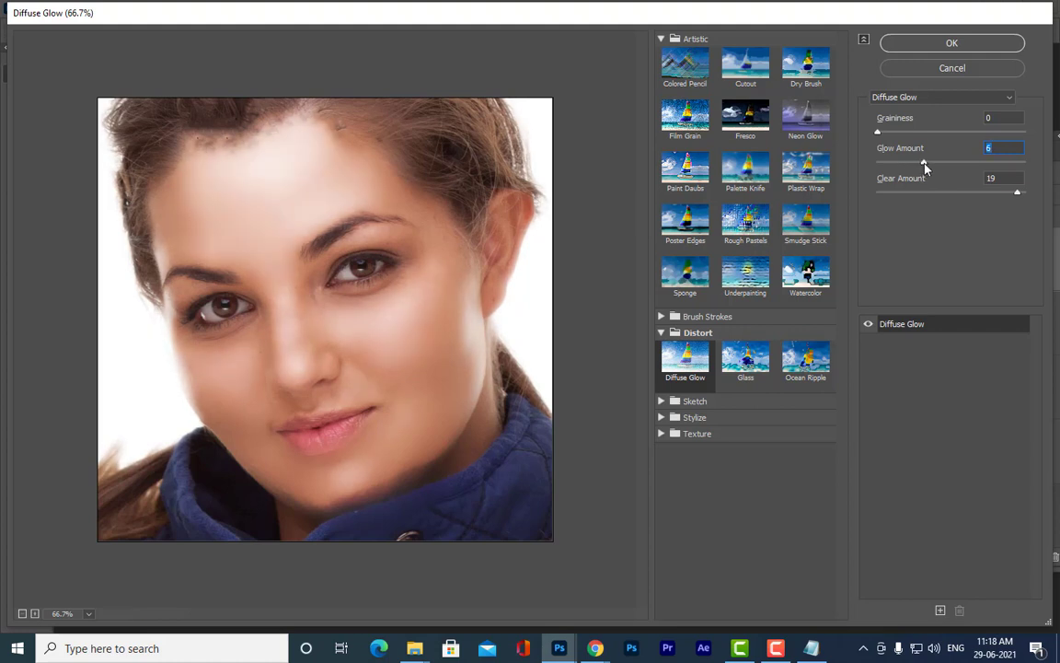
drag(925, 168, 931, 167)
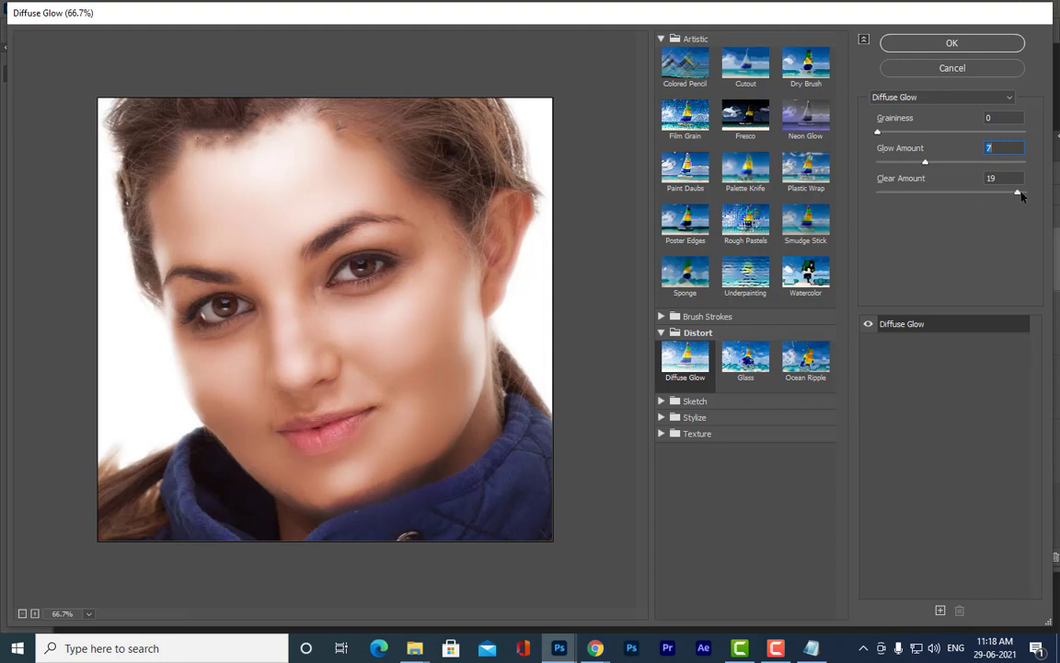
mouse_move(1017, 192)
mouse_down()
mouse_move(1003, 197)
mouse_move(1015, 196)
mouse_up()
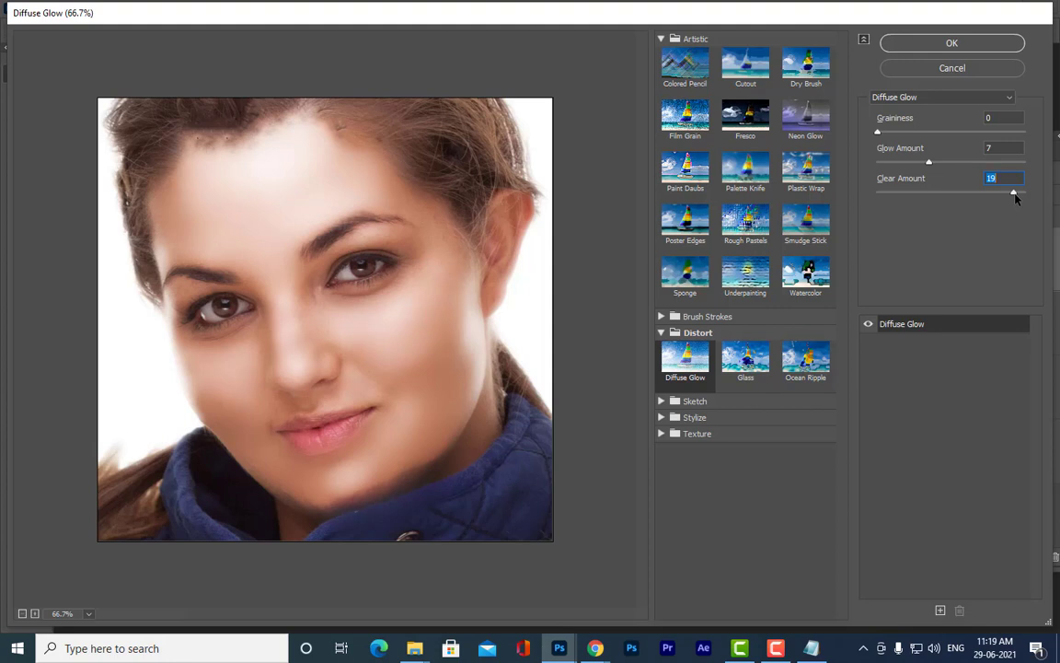
drag(927, 164, 916, 166)
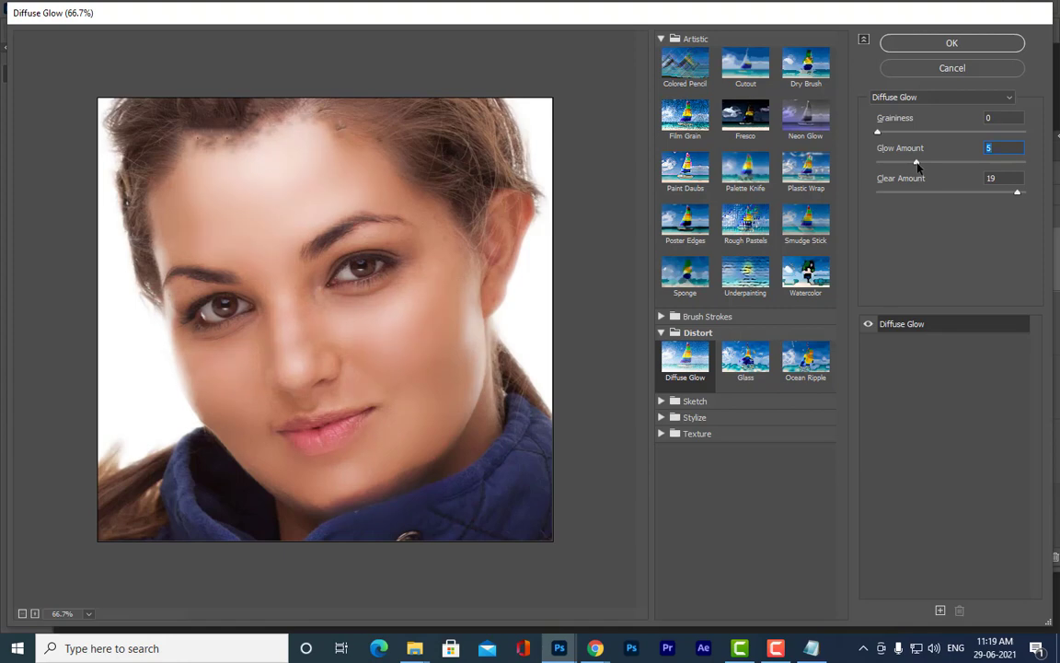
click(964, 43)
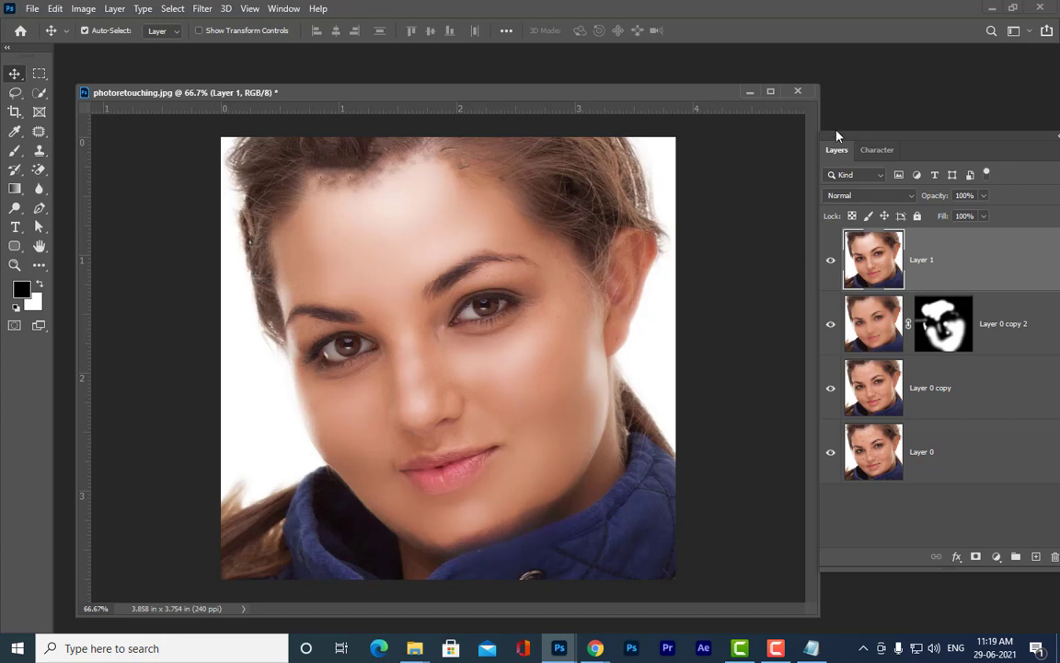
Duplicate Layer 1 and set the copy to Linear Dodge (Add) blending at 46% opacity
drag(837, 136, 734, 133)
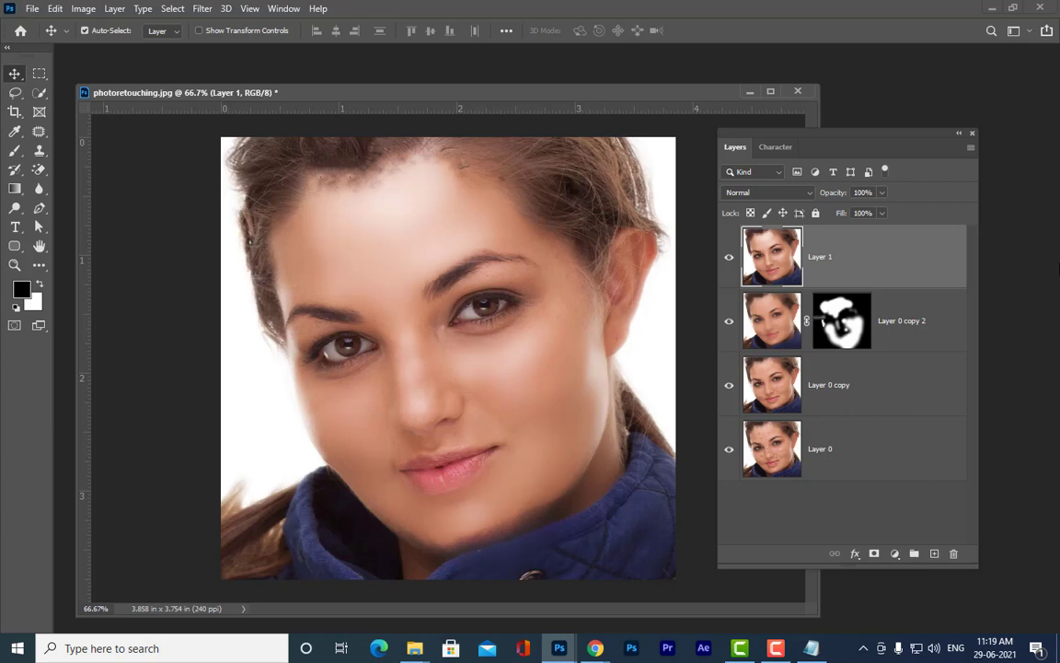
click(84, 31)
key(ctrl+j)
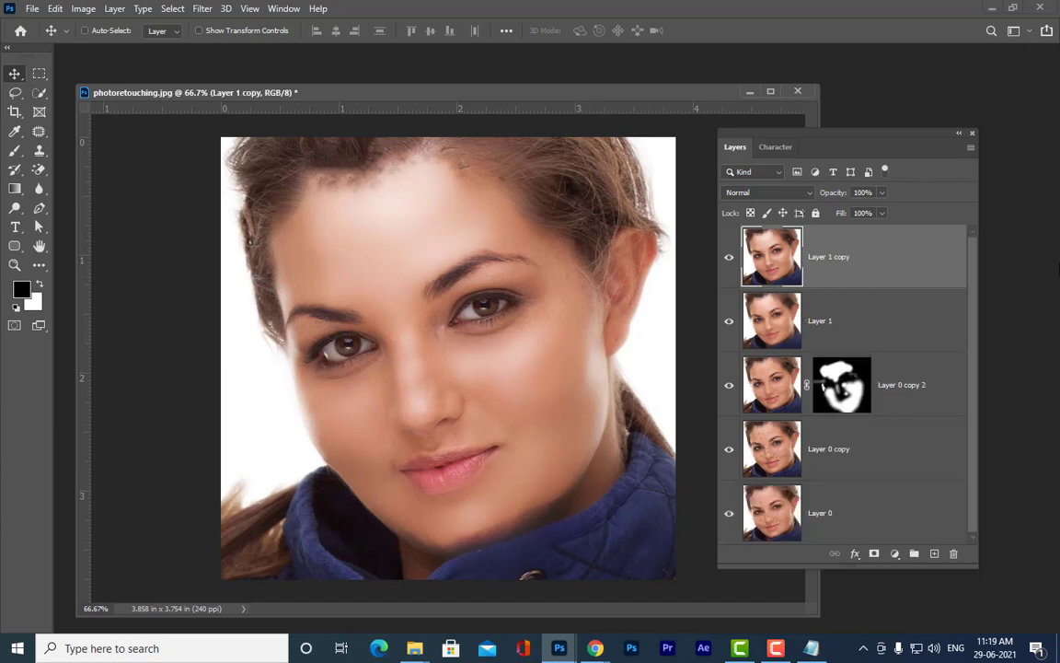
click(783, 195)
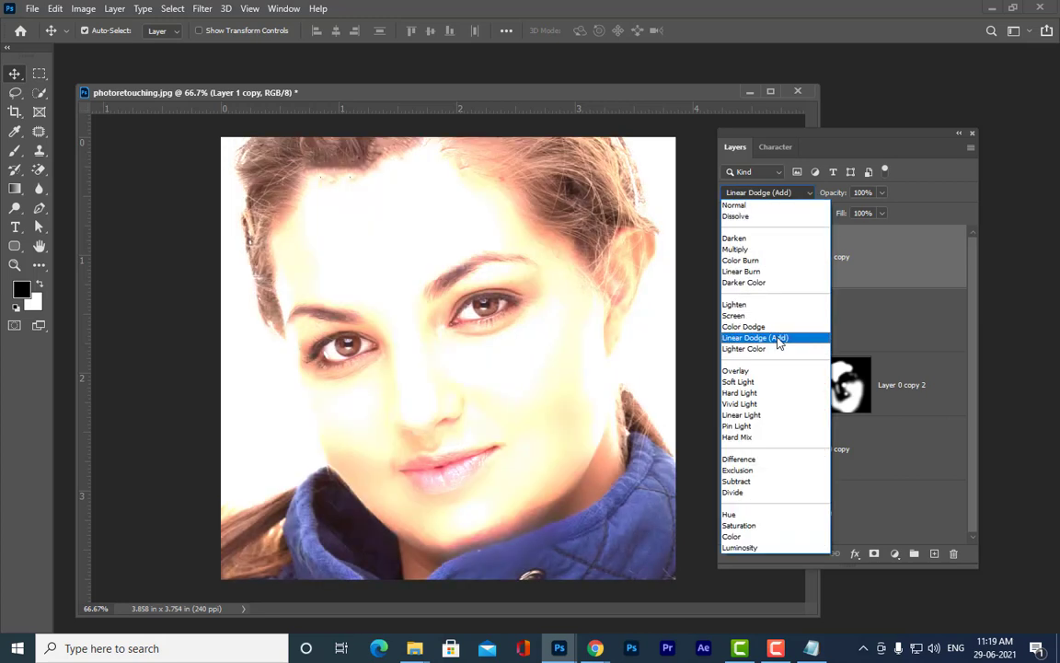
click(778, 340)
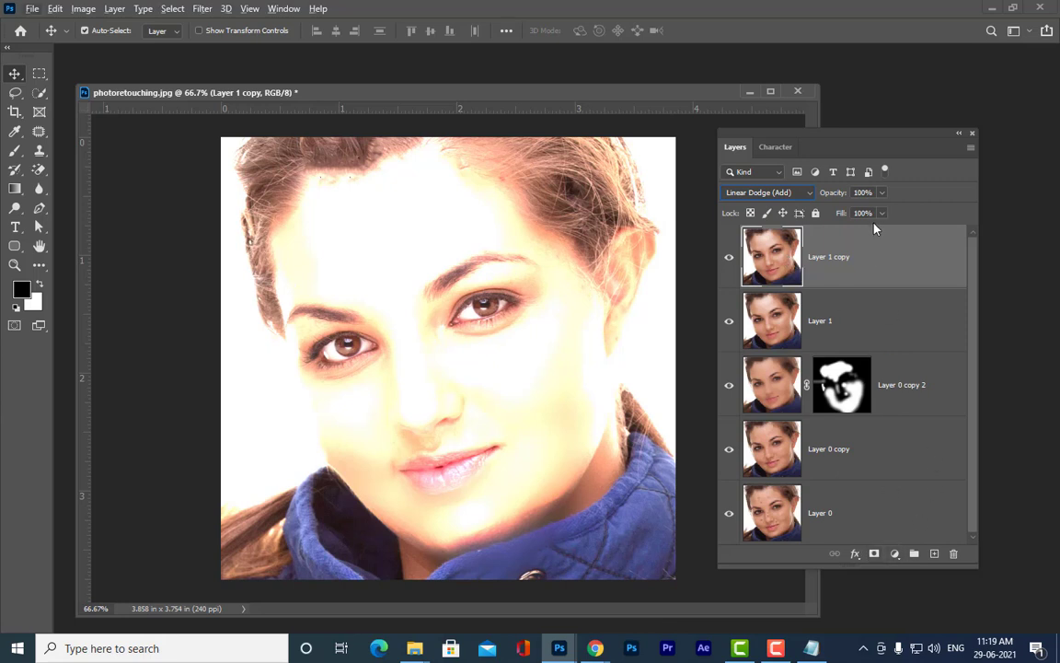
click(881, 192)
drag(881, 211, 847, 215)
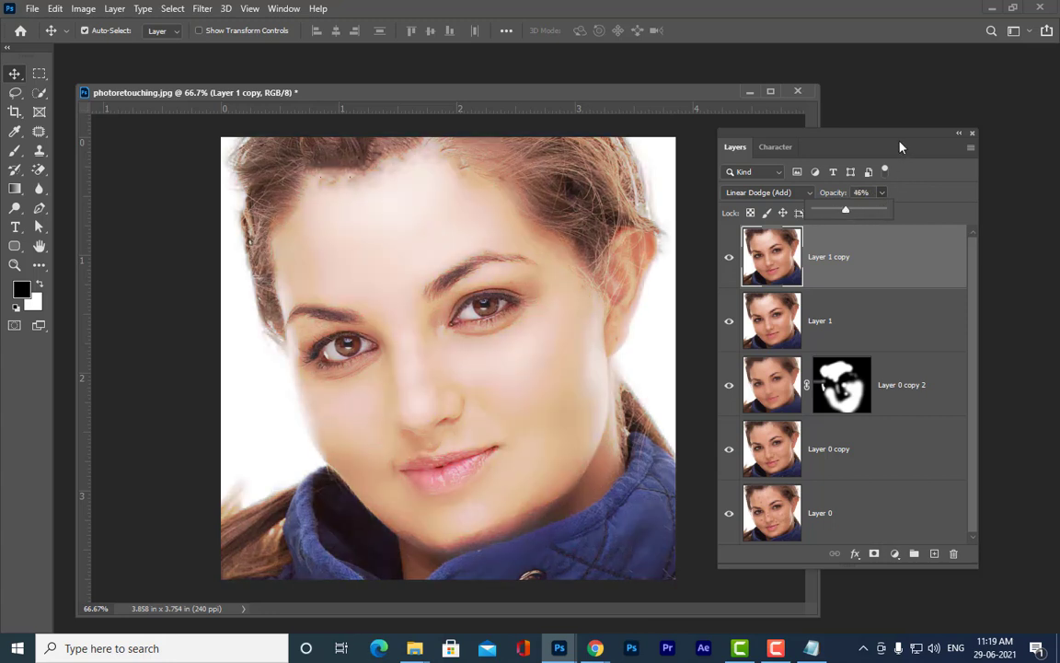
Add a black mask to Layer 1 copy and paint white over the forehead and cheeks with a 200-pixel brush at 11% flow
drag(887, 138, 915, 97)
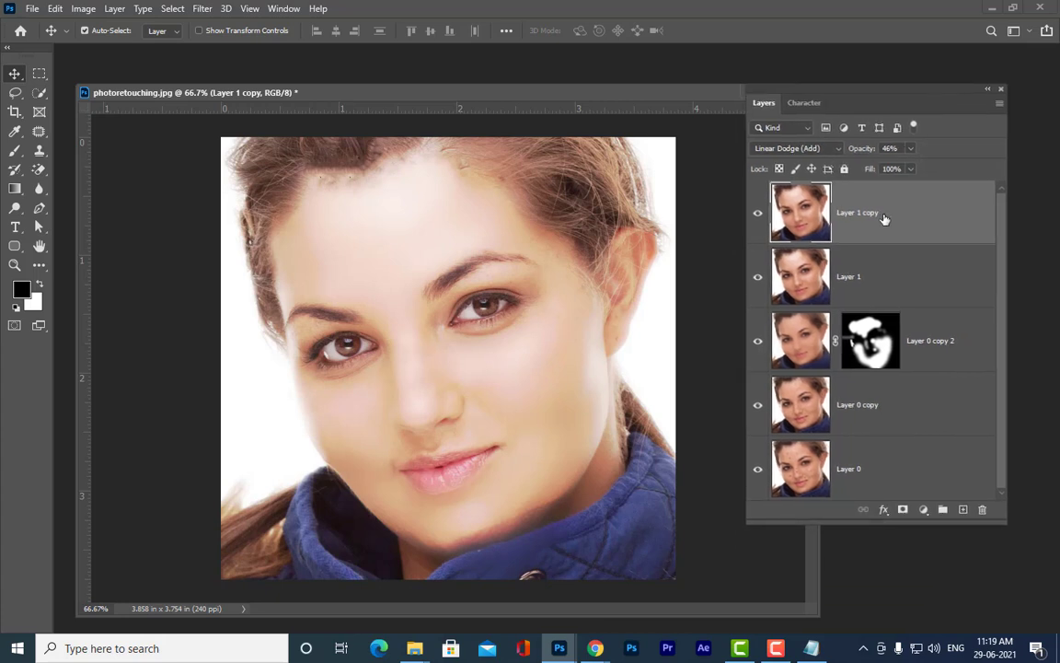
alt+click(903, 509)
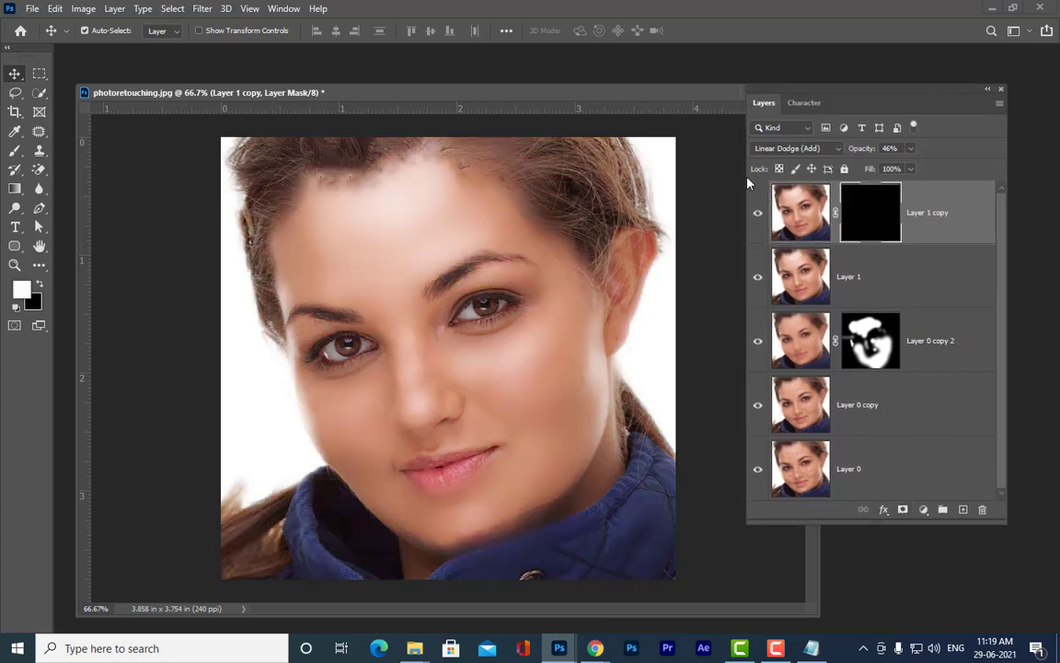
click(15, 151)
click(73, 151)
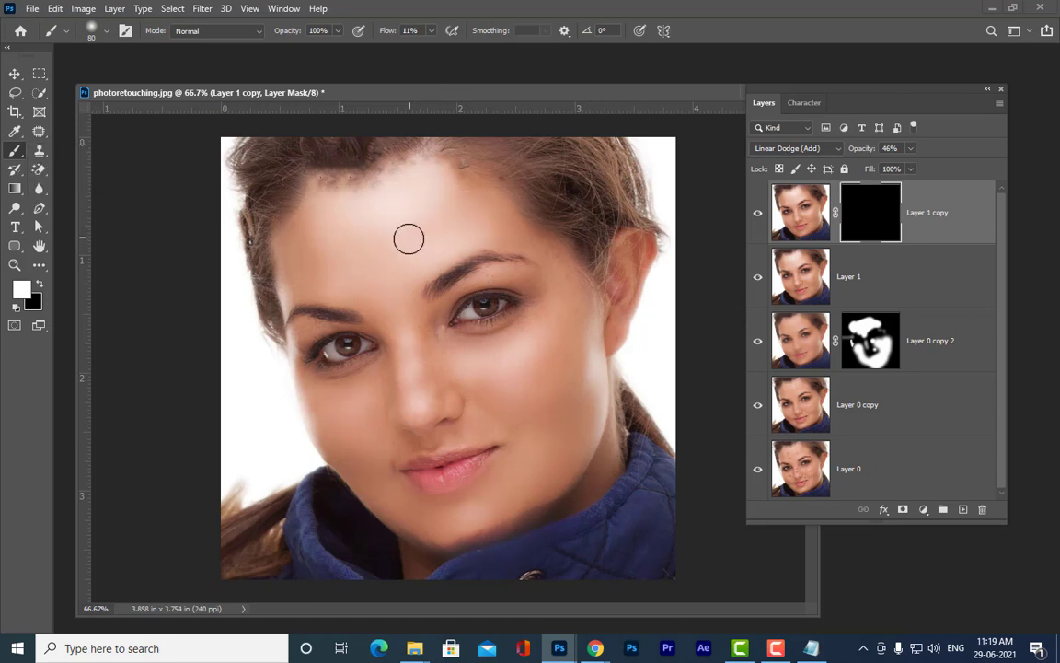
key(bracketright)
key(bracketright)
key(bracketright)
key(bracketright)
key(bracketright)
key(bracketright)
click(320, 260)
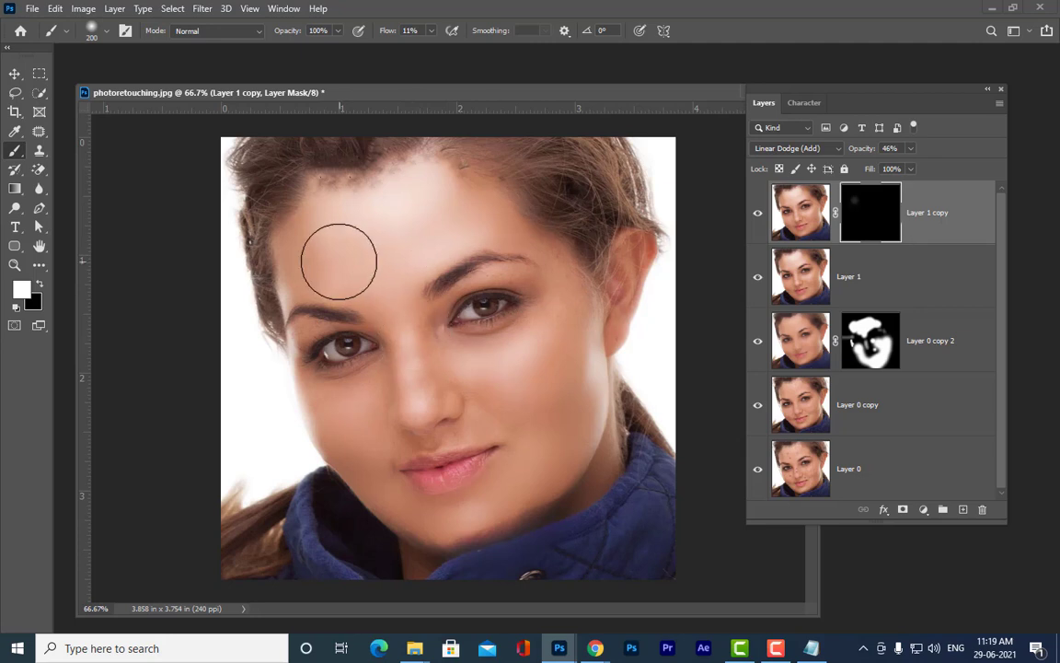
mouse_move(339, 260)
mouse_down()
mouse_move(349, 267)
mouse_move(345, 229)
mouse_move(376, 273)
mouse_move(412, 256)
mouse_up()
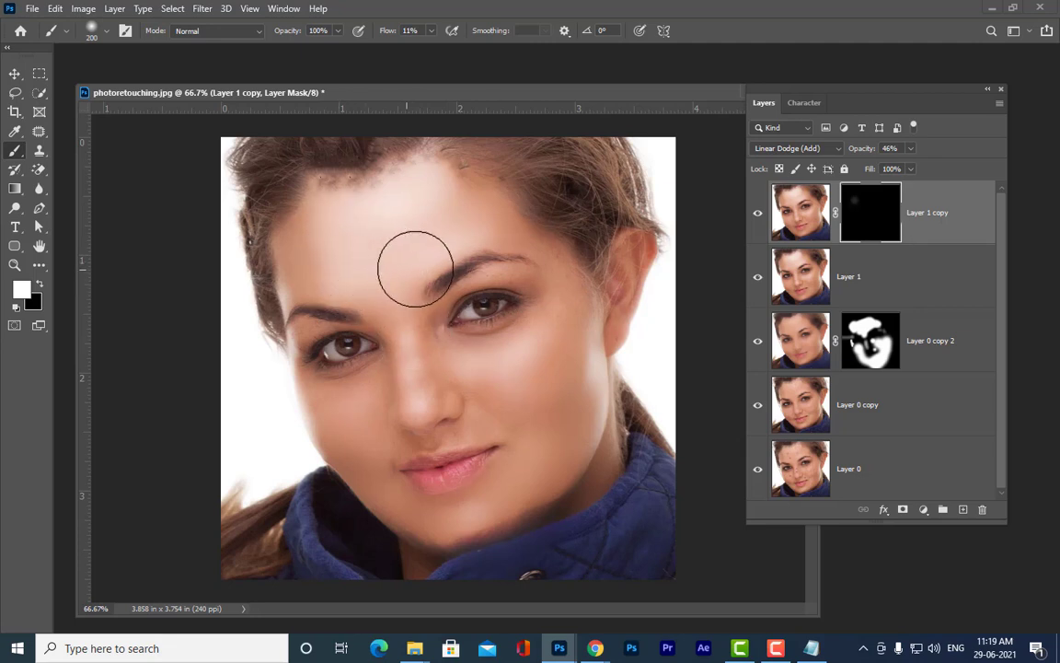
mouse_move(579, 409)
mouse_down()
mouse_move(592, 397)
mouse_move(587, 431)
mouse_move(538, 523)
mouse_move(359, 438)
mouse_move(341, 411)
mouse_up()
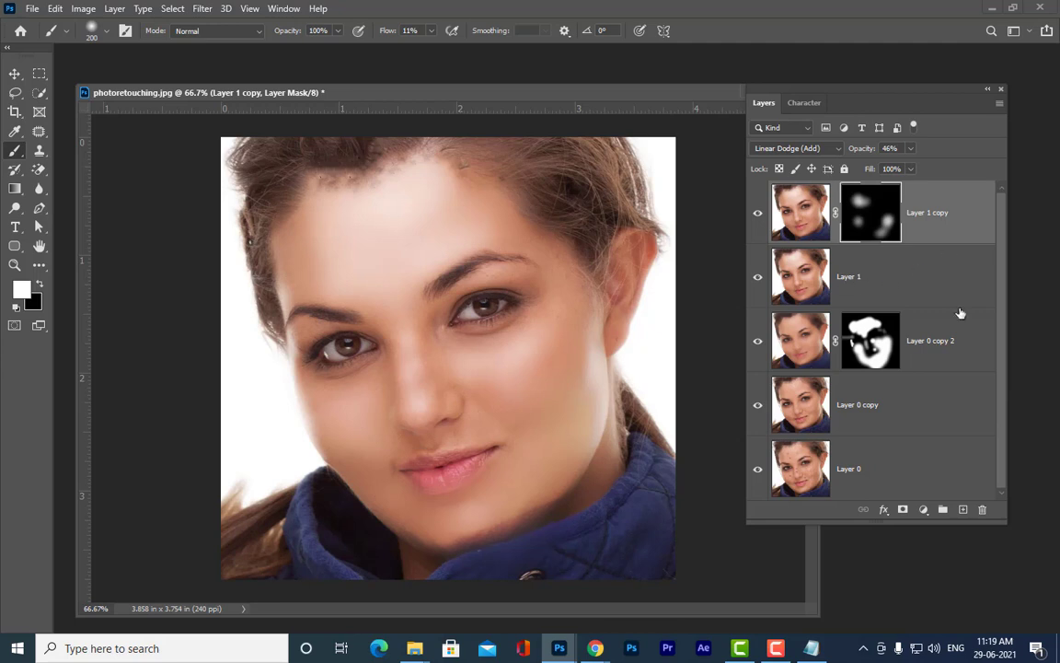
Apply the mask of Layer 1 copy to its image and delete that layer
click(983, 510)
click(464, 244)
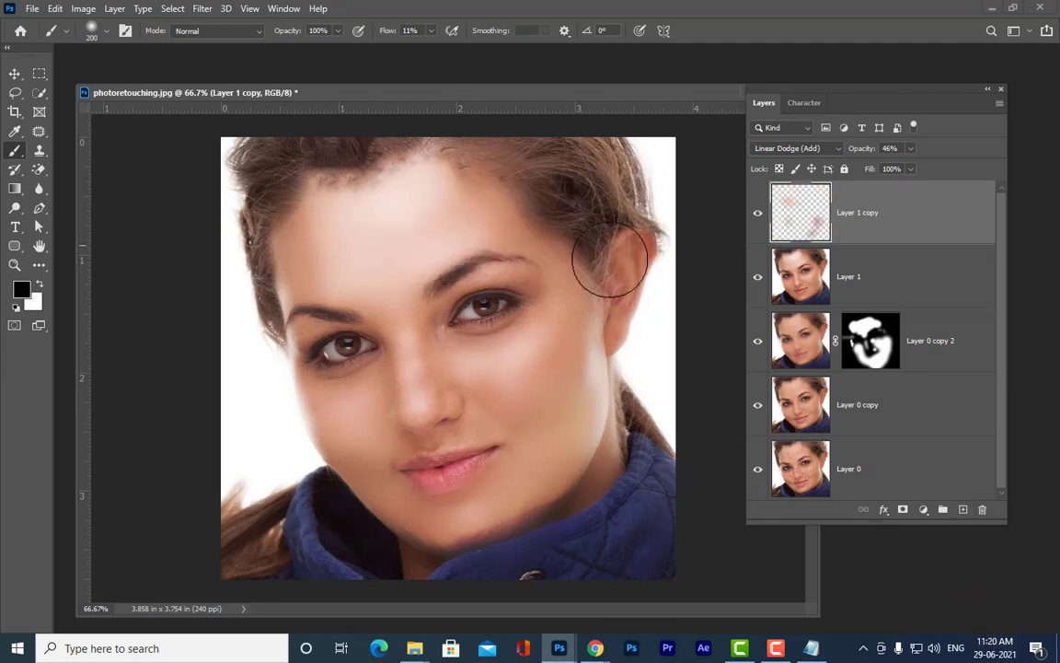
click(982, 509)
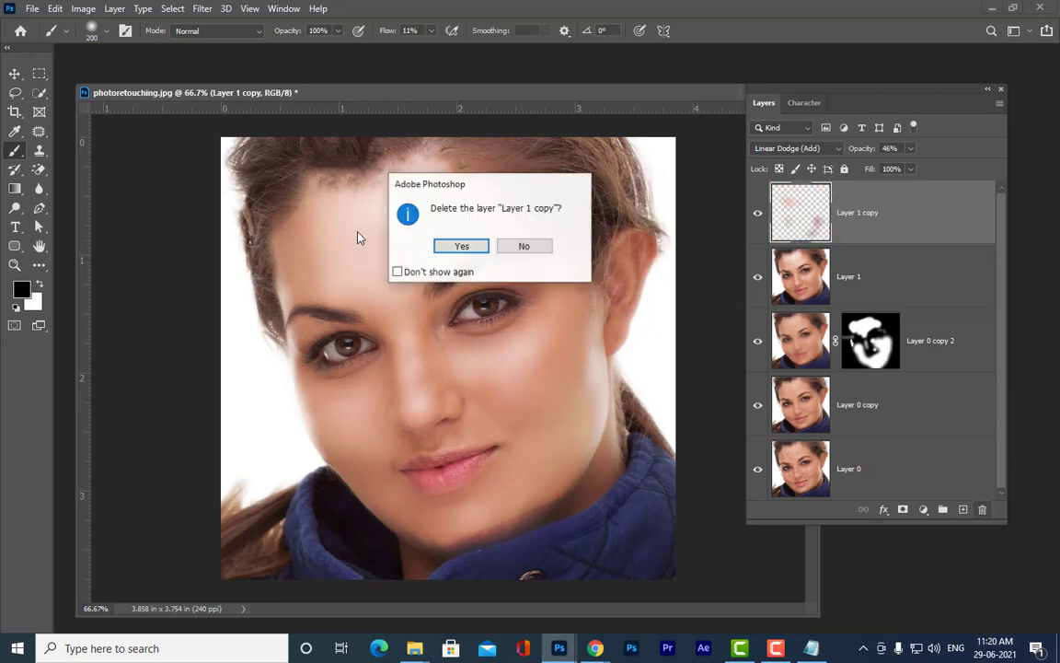
click(449, 245)
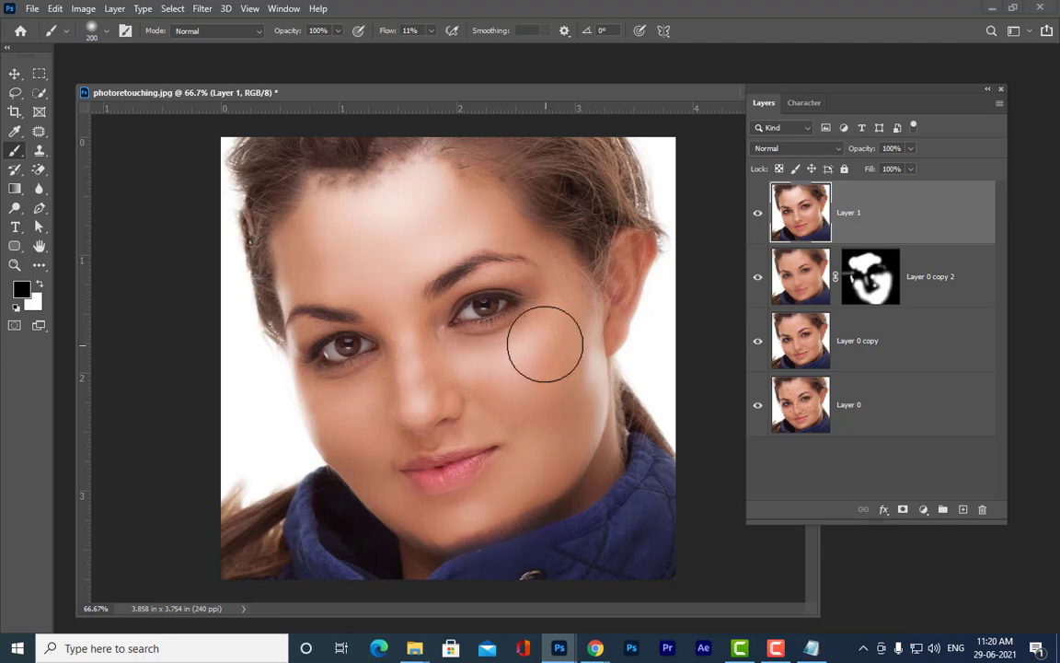
Add a Curves adjustment layer above Layer 1 and place its settings beside the face
drag(435, 102, 427, 88)
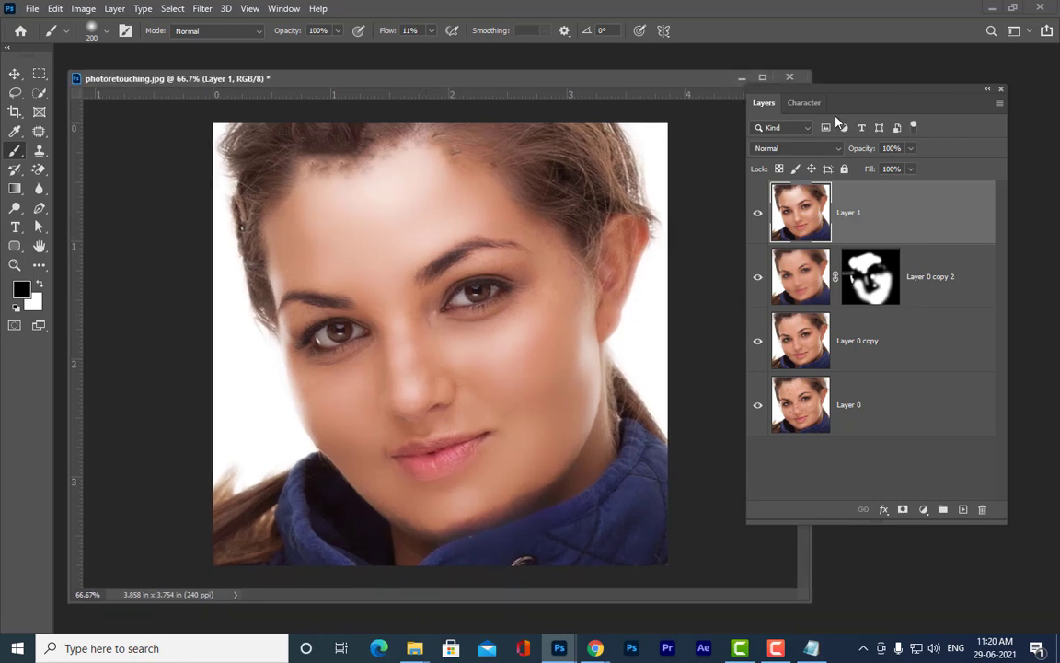
click(923, 509)
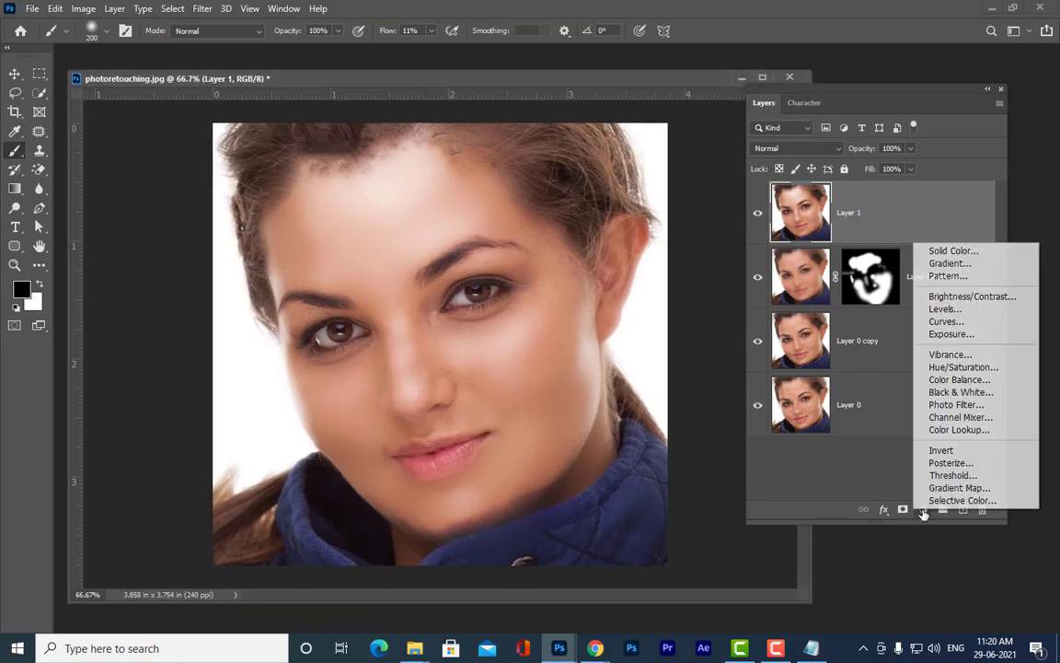
click(945, 324)
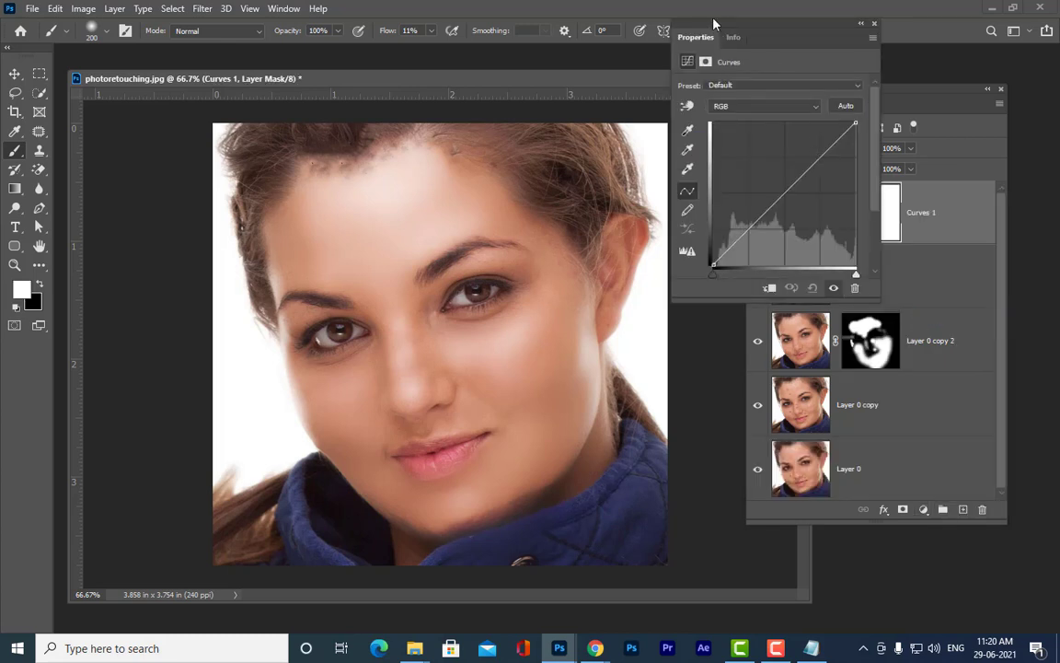
drag(697, 37, 660, 88)
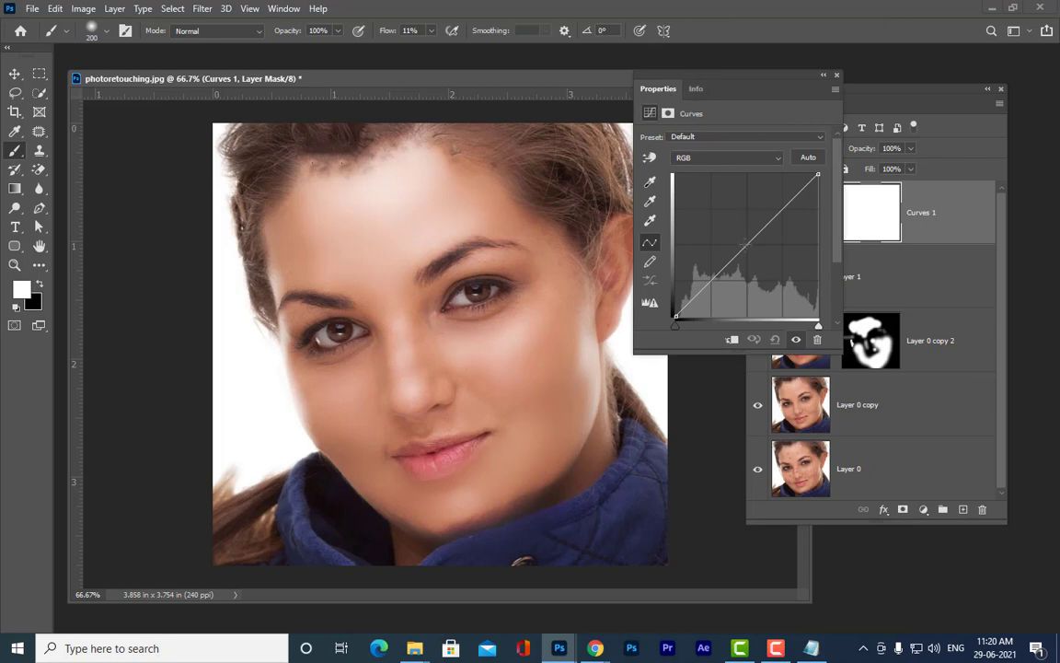
click(744, 243)
drag(745, 245, 737, 238)
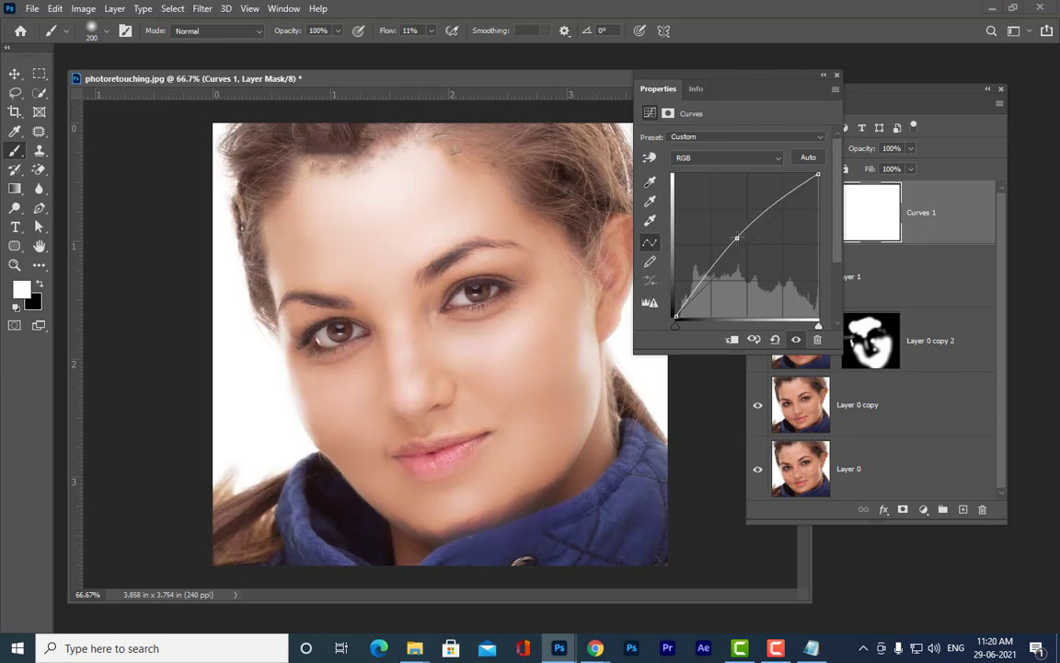
key(ctrl+z)
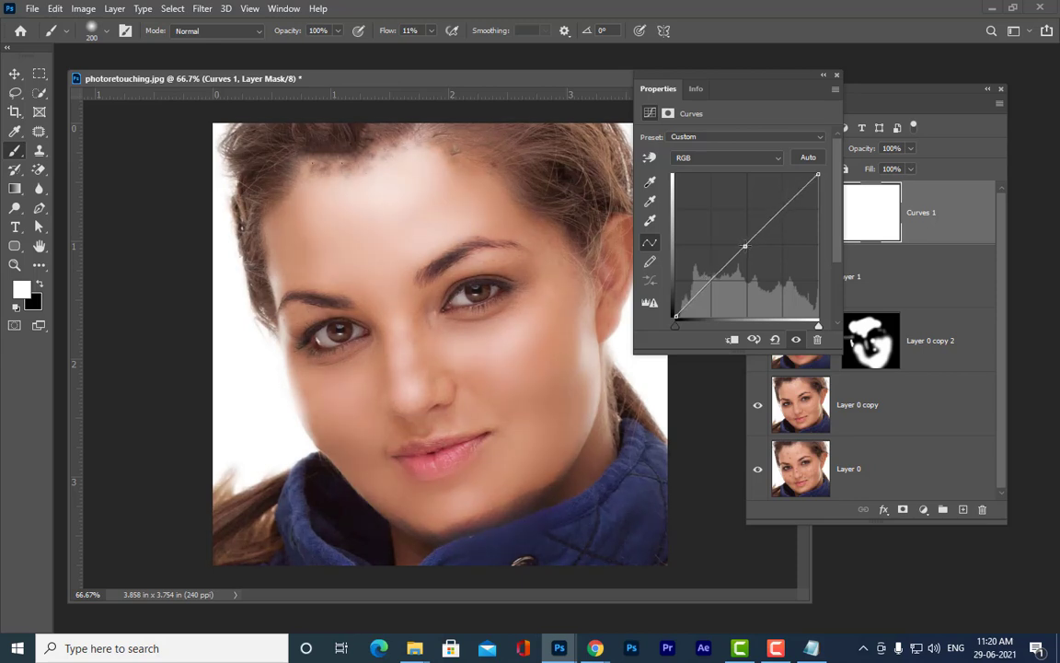
Raise the midpoint of the RGB curve slightly to brighten the photo, and close the curve settings
click(743, 245)
drag(743, 244, 741, 243)
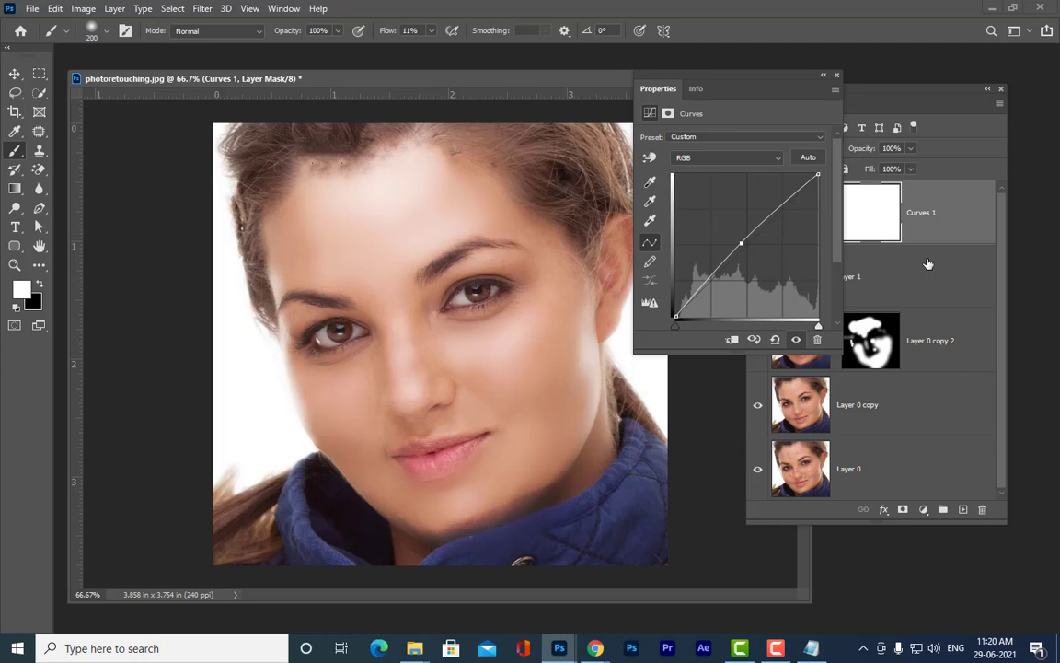
click(837, 75)
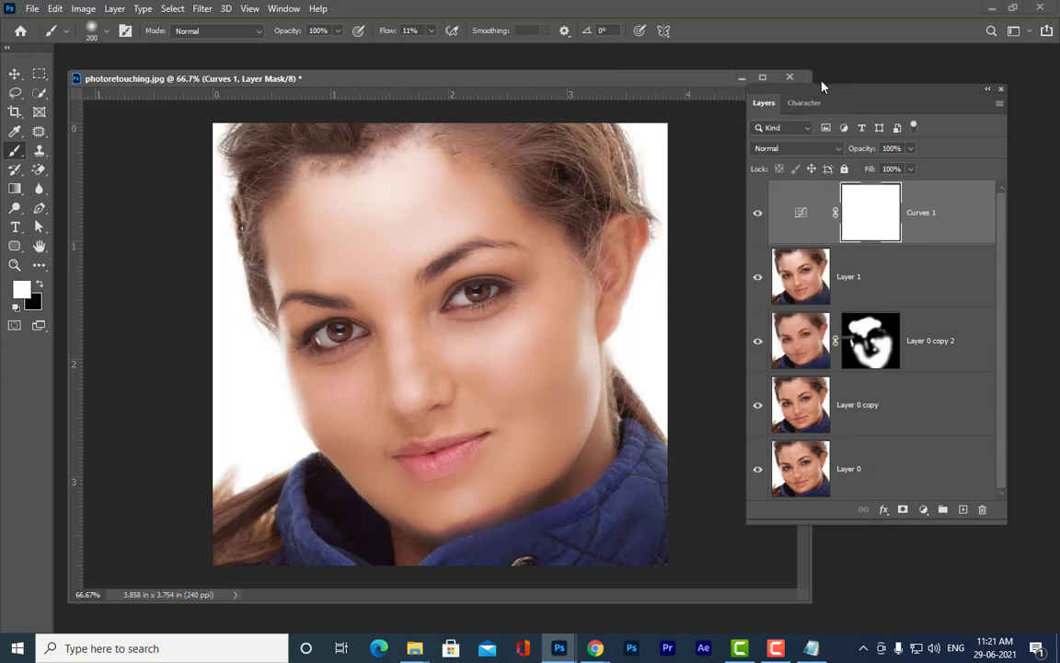
drag(853, 93, 813, 101)
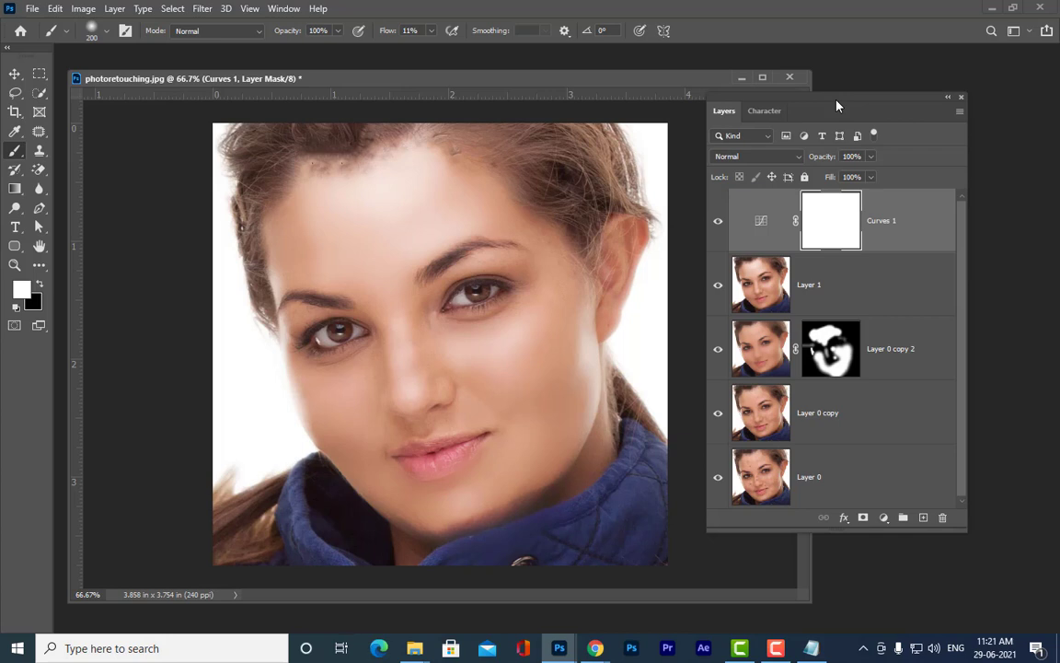
Move the layers list higher beside the photo and invert the Curves 1 layer mask to black
drag(836, 97, 837, 67)
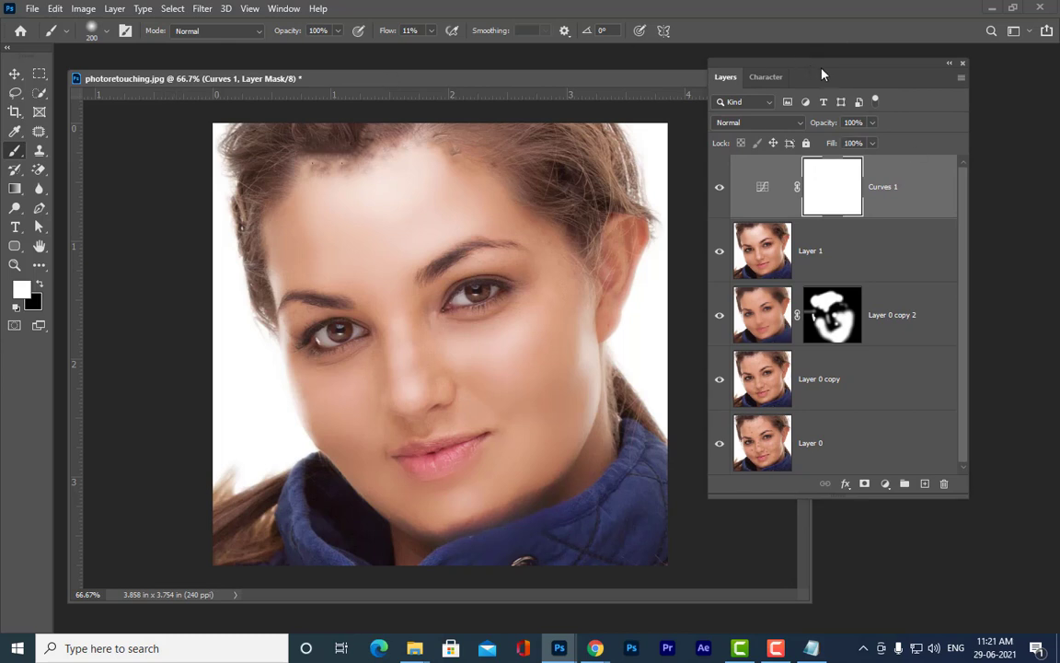
drag(827, 66, 800, 70)
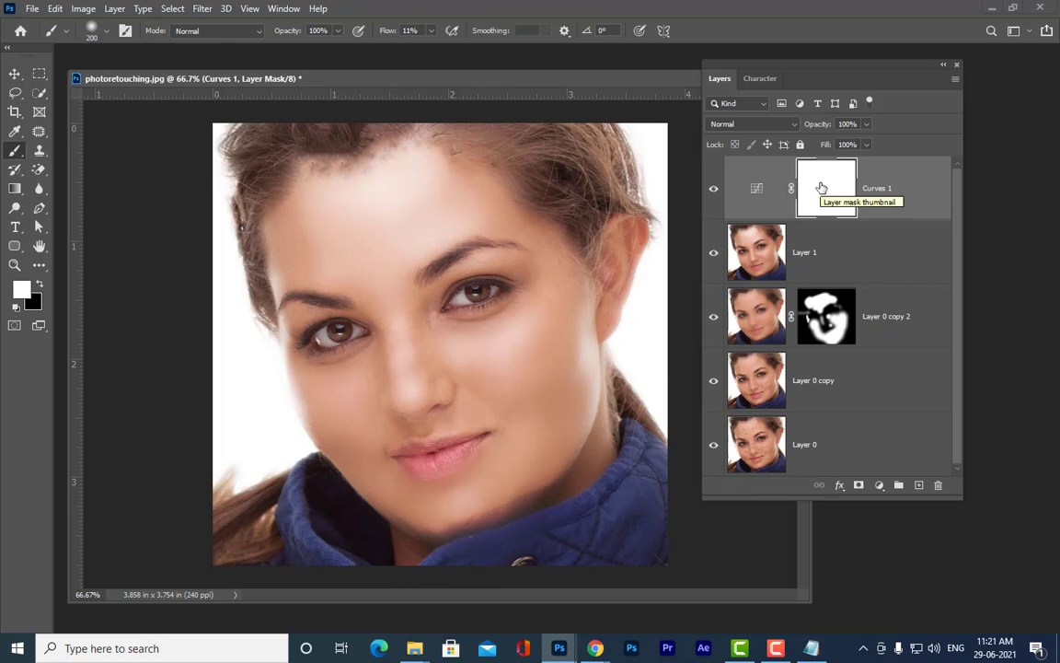
key(ctrl+i)
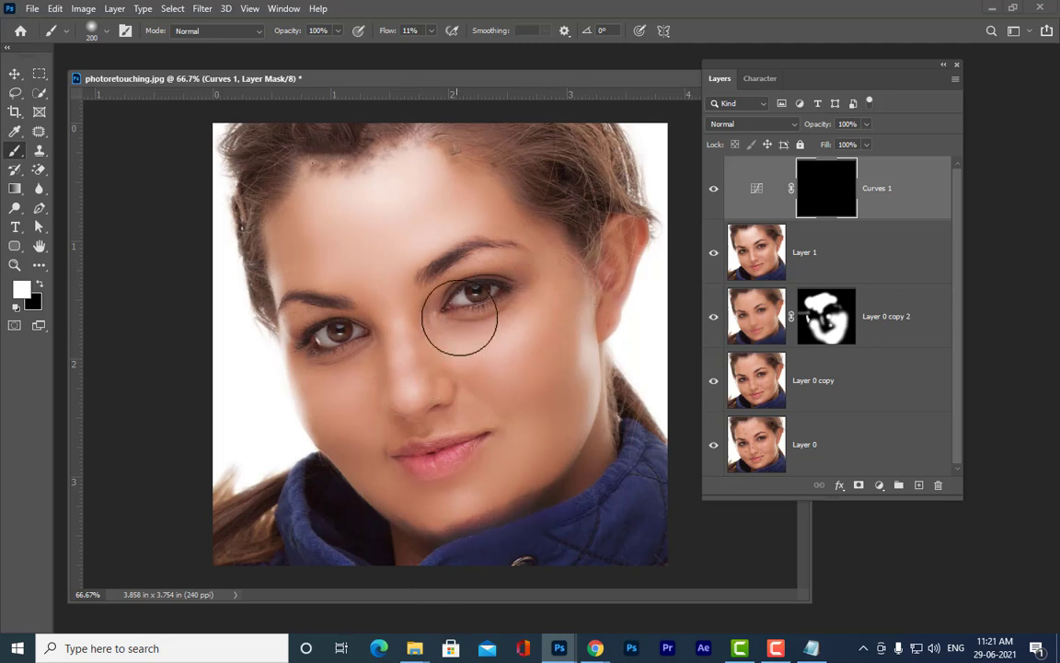
Paint white over the face on the Curves 1 mask with a brush enlarged to 400 pixels at 100% flow
mouse_move(431, 31)
mouse_down()
mouse_move(431, 59)
mouse_move(515, 52)
mouse_up()
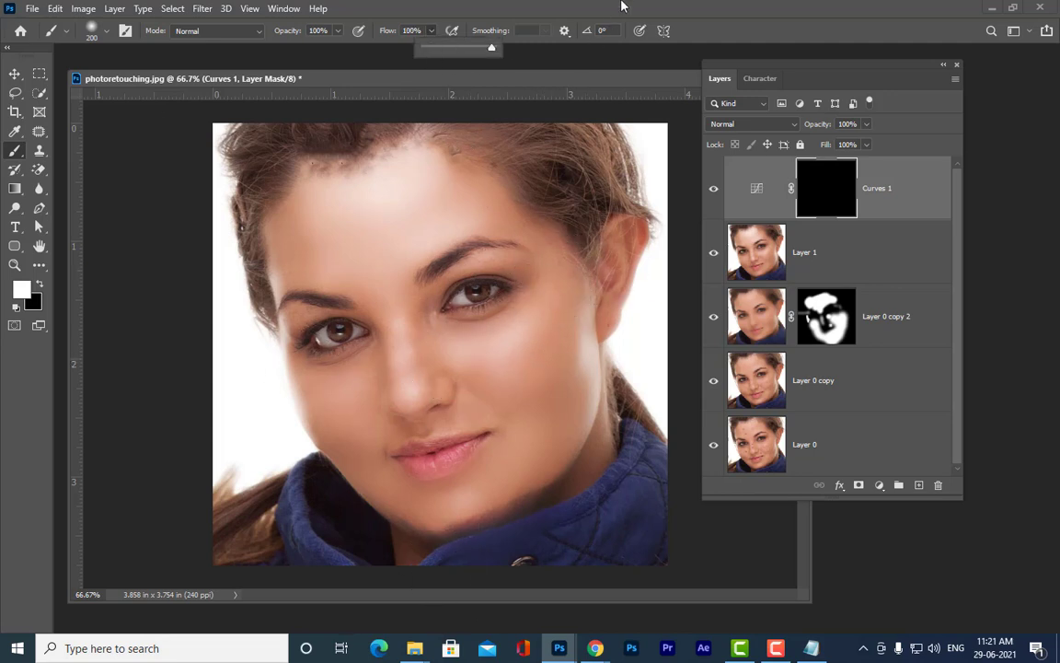
key(bracketright)
key(bracketright)
key(bracketright)
key(bracketright)
key(bracketright)
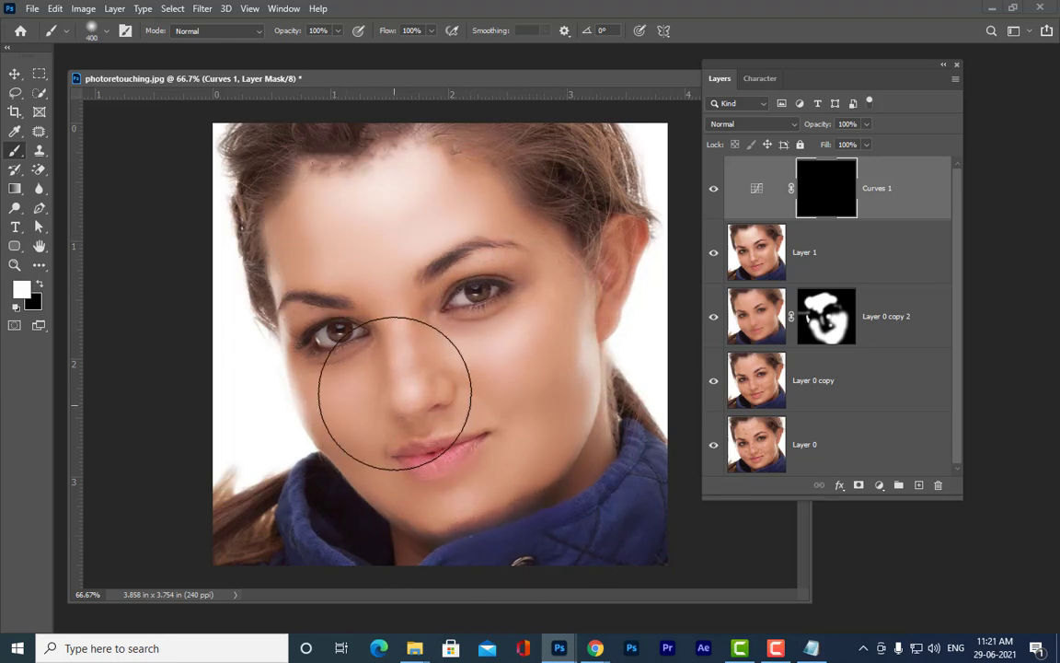
mouse_move(451, 471)
mouse_down()
mouse_move(549, 461)
mouse_move(586, 251)
mouse_move(529, 212)
mouse_move(540, 205)
mouse_up()
key(bracketleft)
key(bracketleft)
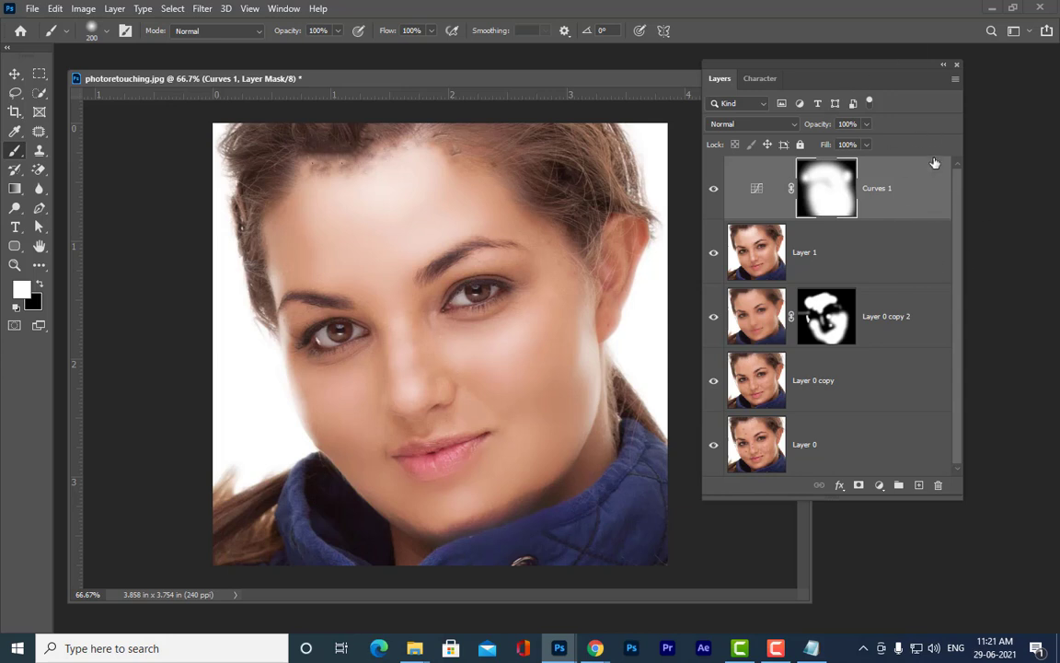
Stamp all visible layers into a new merged layer above Curves 1
key(ctrl+shift+alt+e)
key(x)
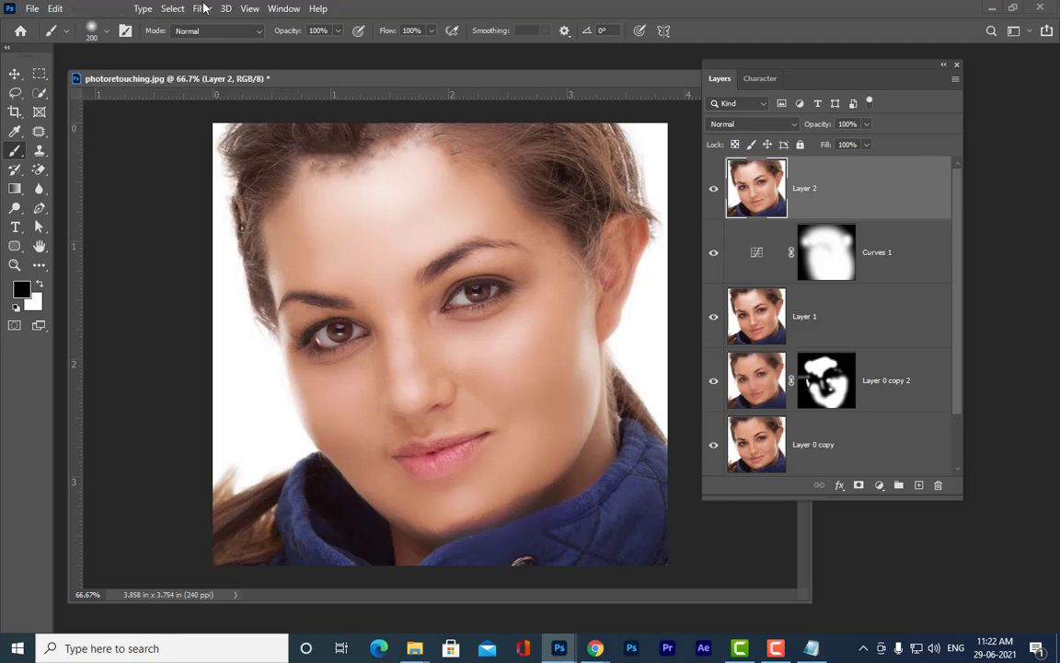
click(879, 485)
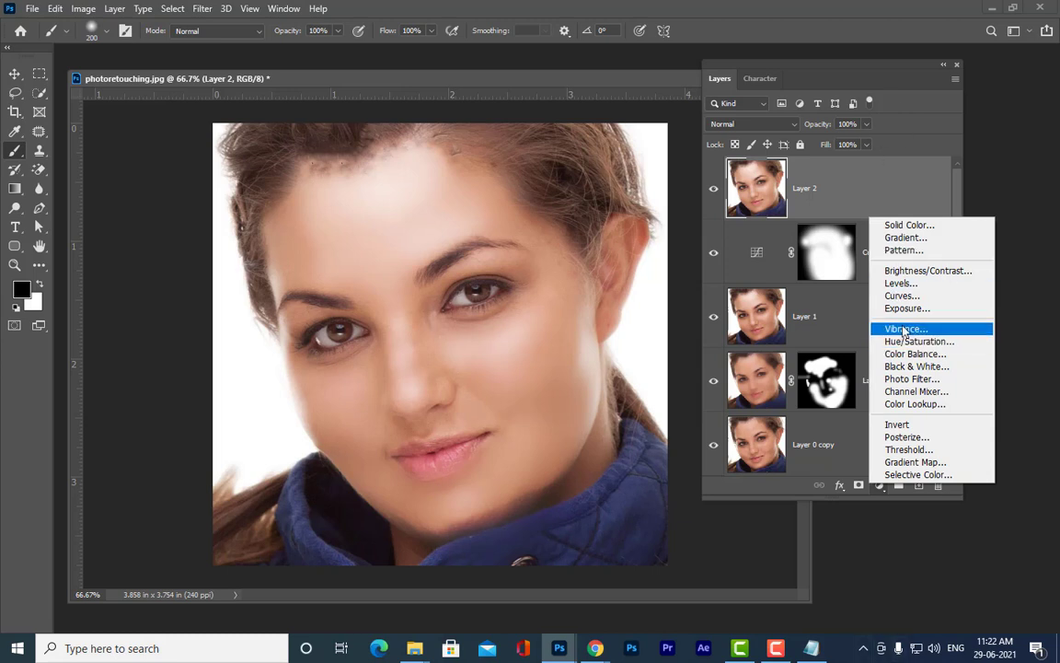
click(648, 51)
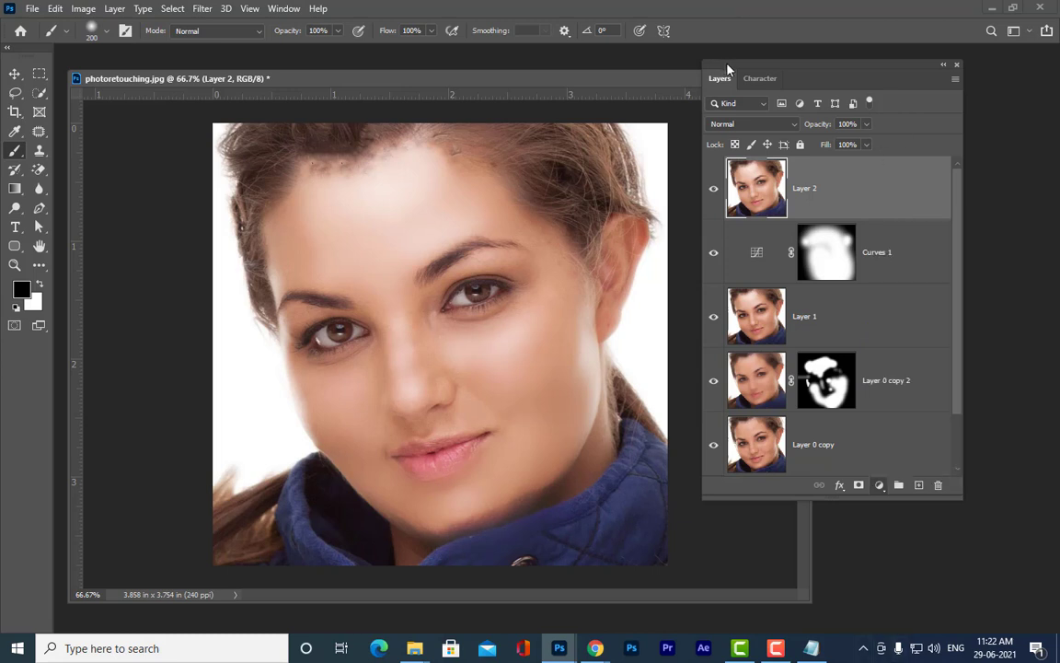
Open the Vibrance image adjustment for the merged layer and place its settings clear of the face
click(77, 9)
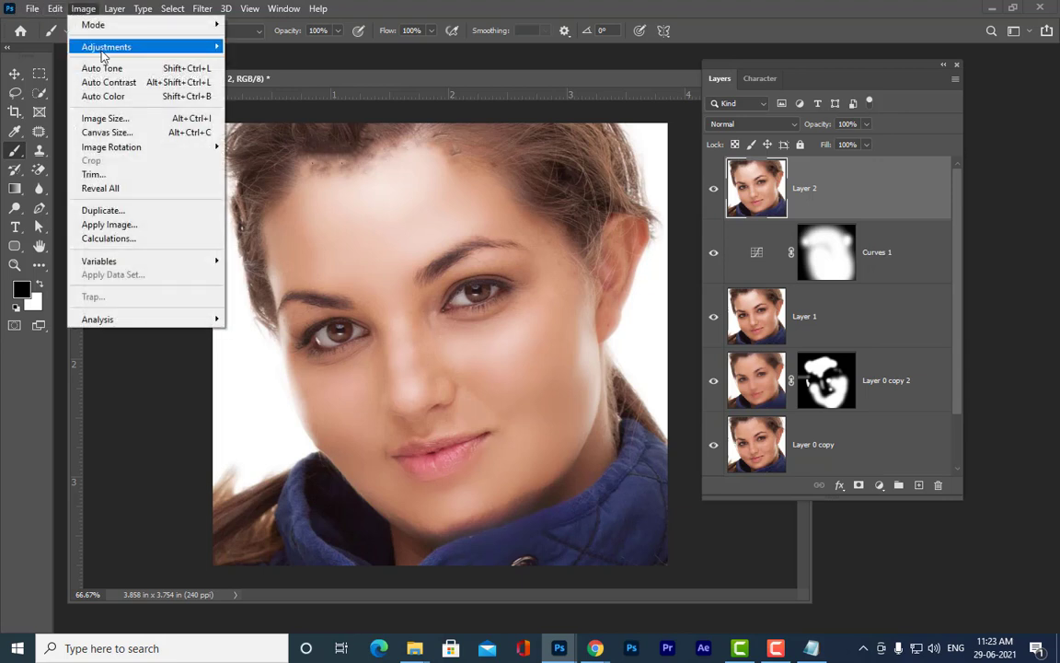
mouse_move(102, 55)
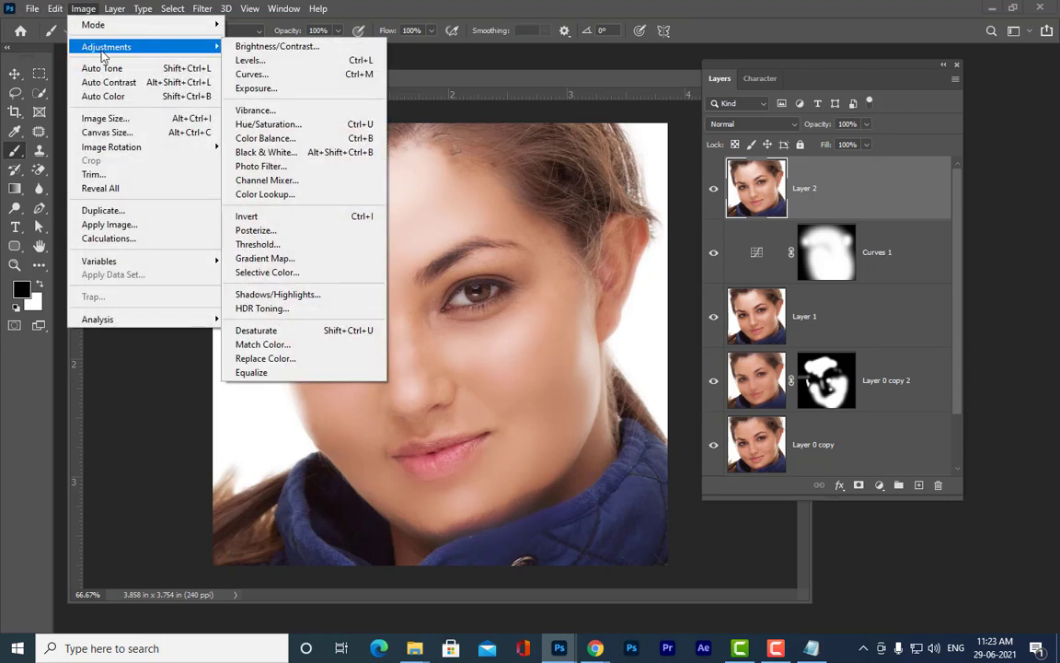
click(273, 111)
drag(760, 86, 704, 89)
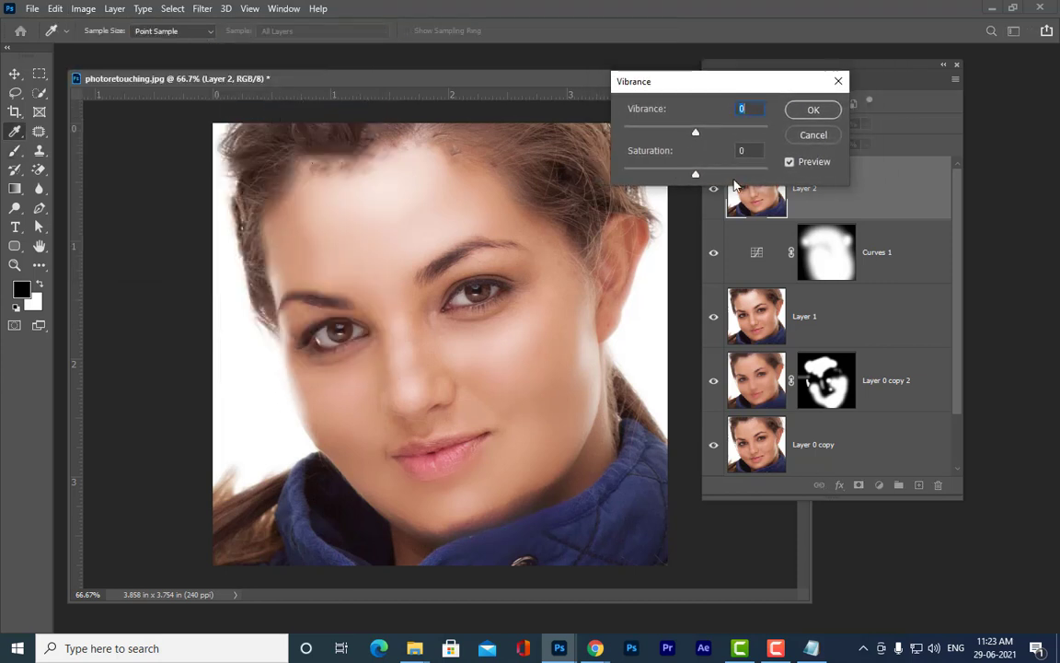
drag(645, 81, 559, 84)
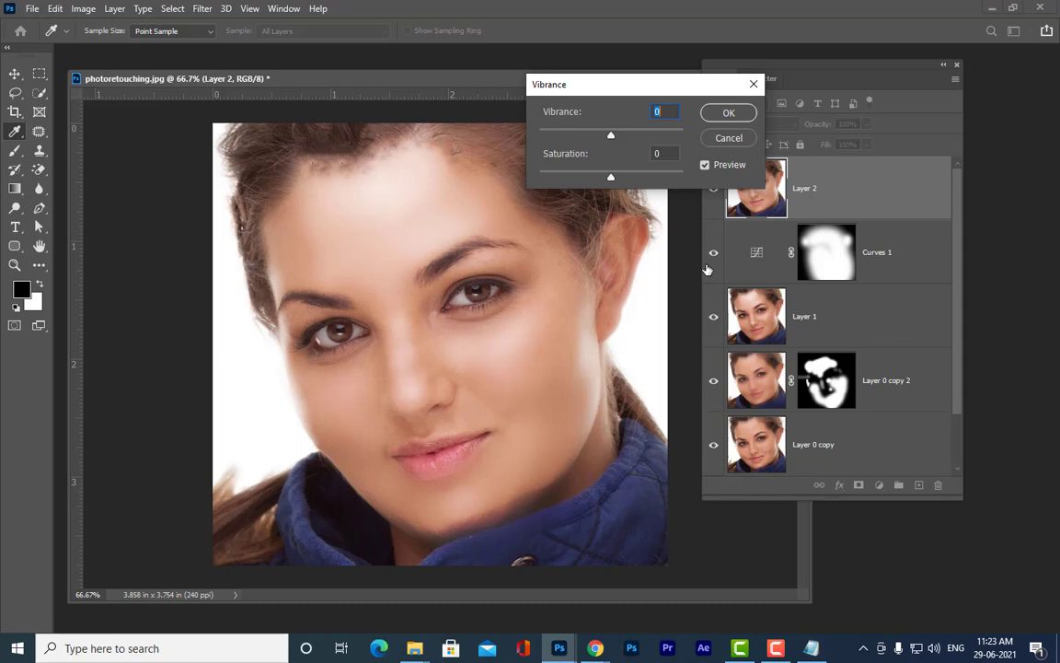
drag(530, 83, 525, 68)
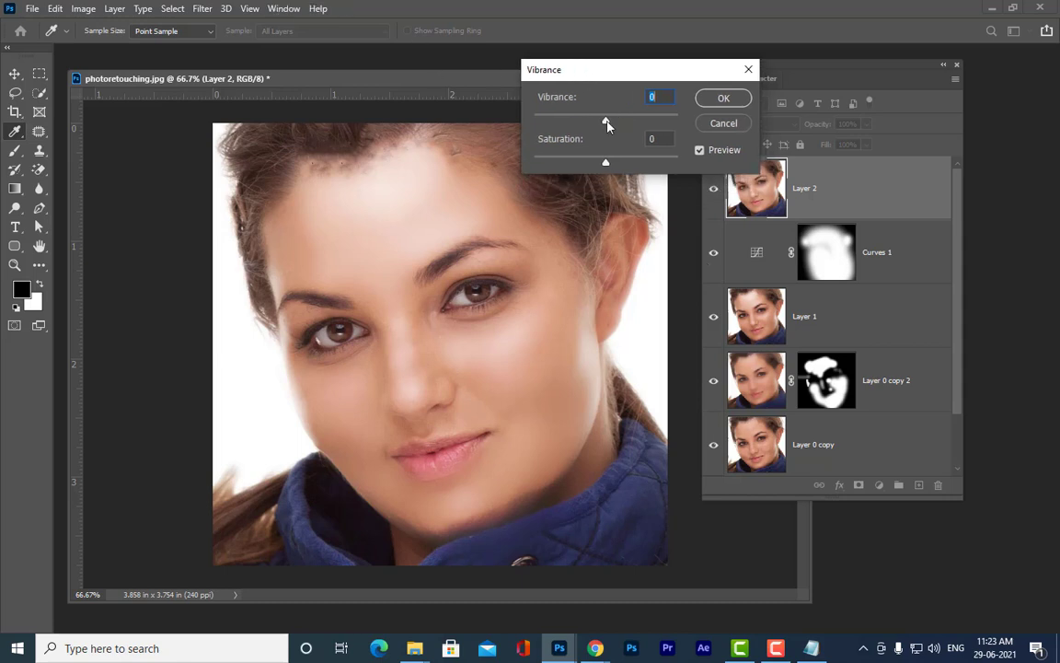
drag(627, 73, 636, 71)
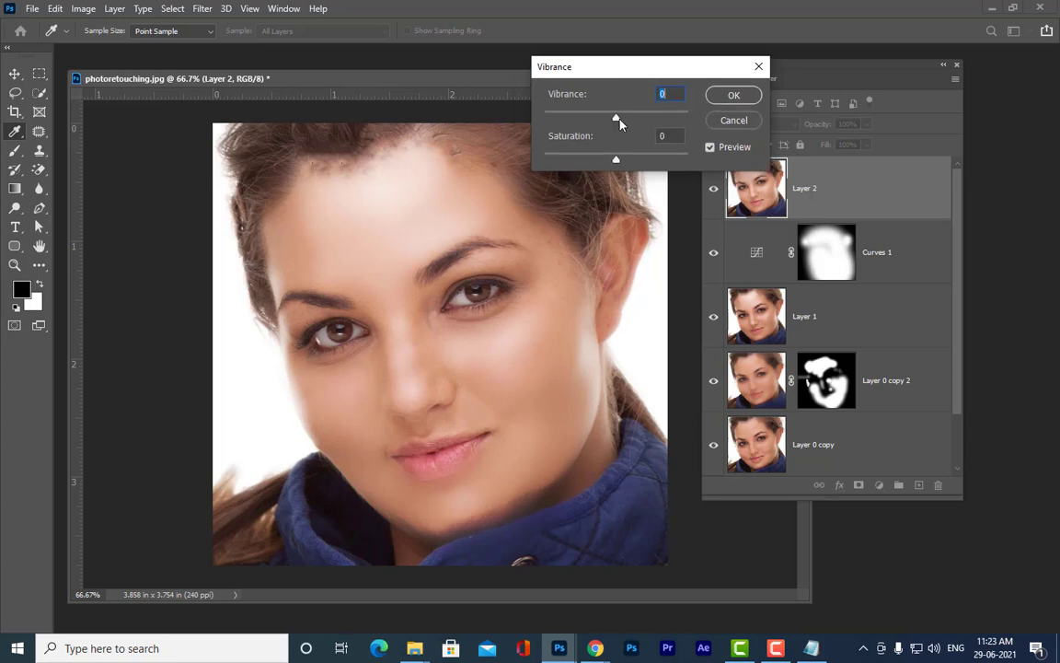
Raise the vibrance to +73, try the saturation at +26, and reset the saturation to 0
drag(618, 122, 674, 123)
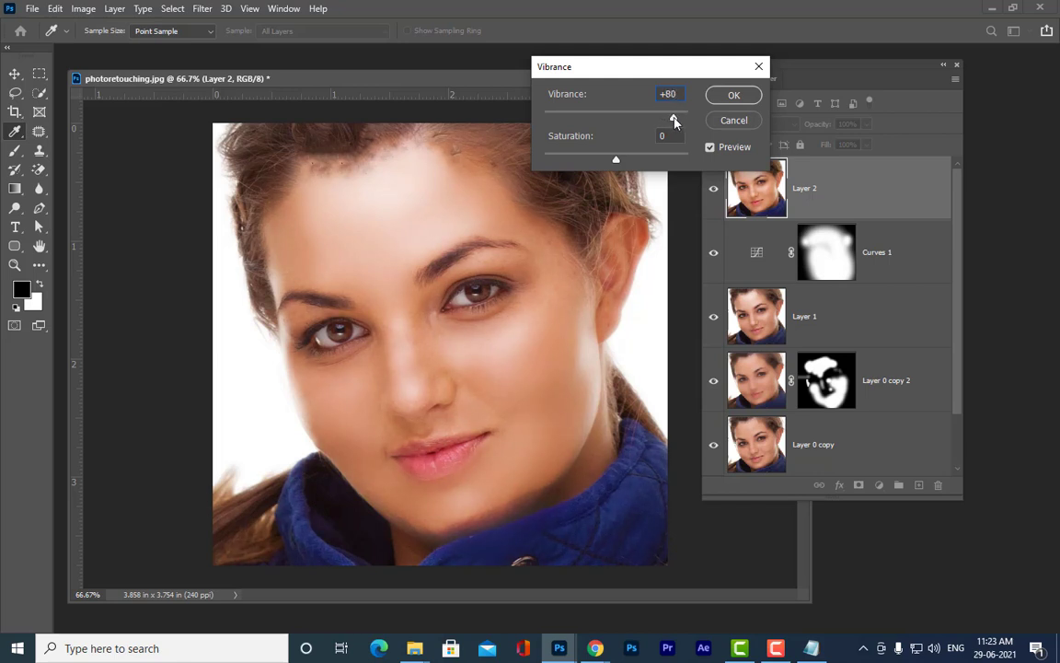
drag(675, 122, 669, 121)
drag(619, 166, 634, 168)
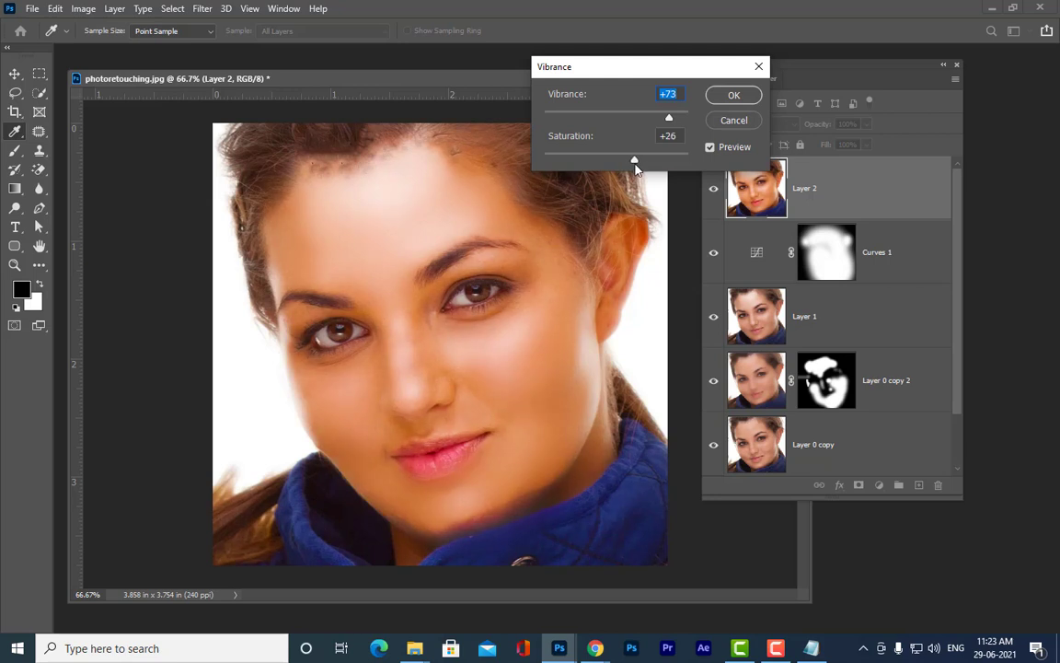
drag(635, 167, 617, 168)
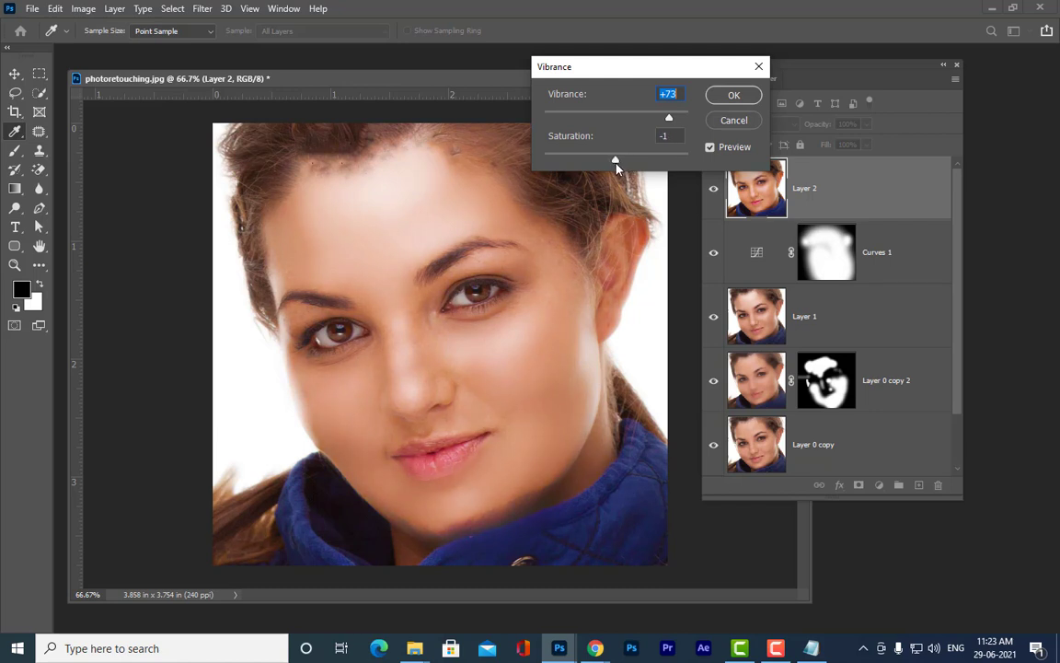
drag(617, 166, 614, 165)
text(0)
Lower the vibrance slightly and apply the adjustment to Layer 2
click(668, 120)
drag(669, 119, 657, 120)
click(735, 95)
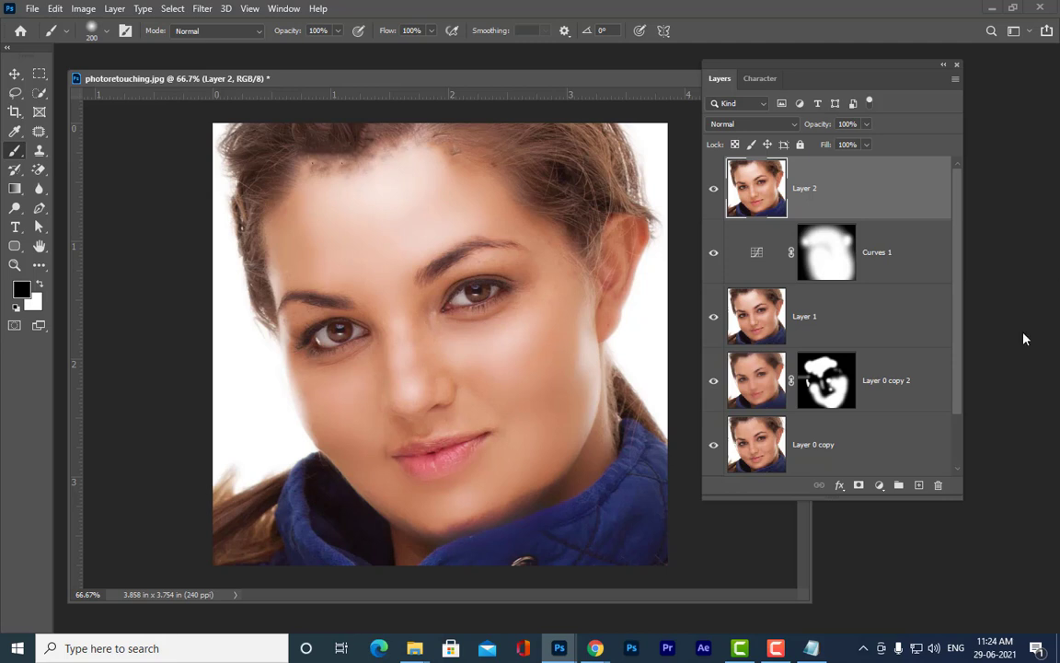
Hide all layers between Layer 2 and Layer 0, and toggle Layer 2 repeatedly to compare the retouched face with the original
drag(961, 496, 989, 546)
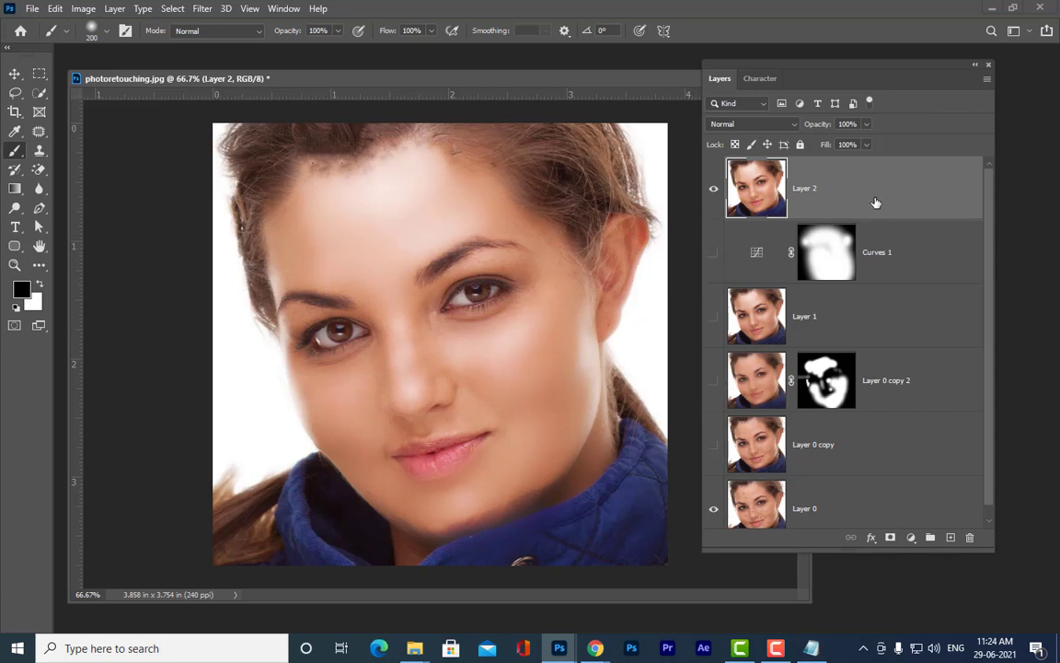
click(714, 189)
click(715, 190)
click(715, 189)
click(716, 199)
click(716, 200)
click(714, 195)
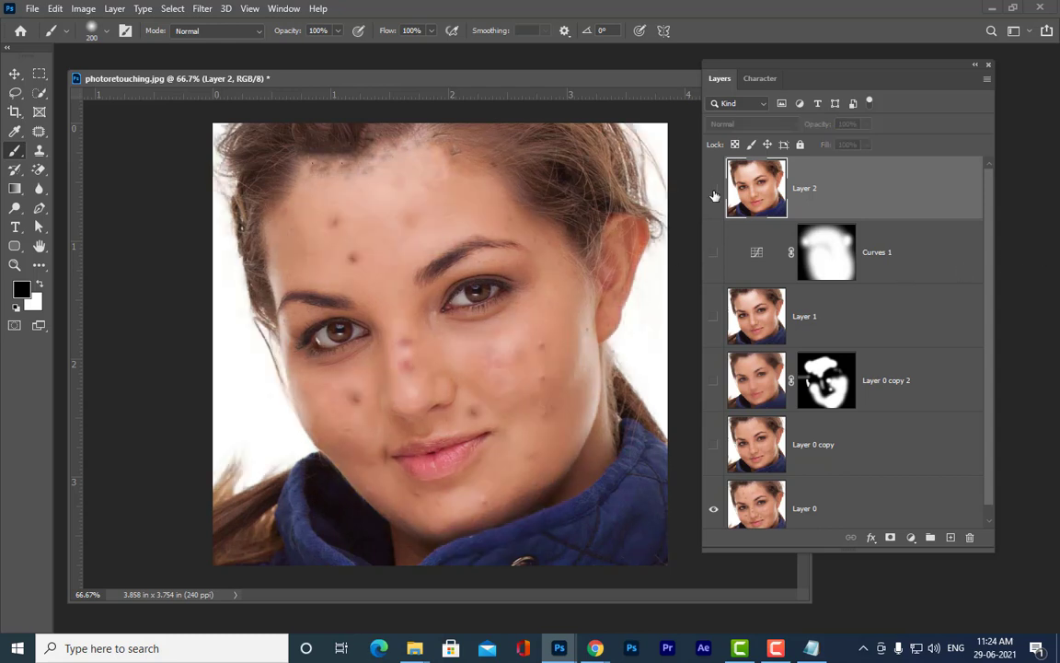
click(714, 193)
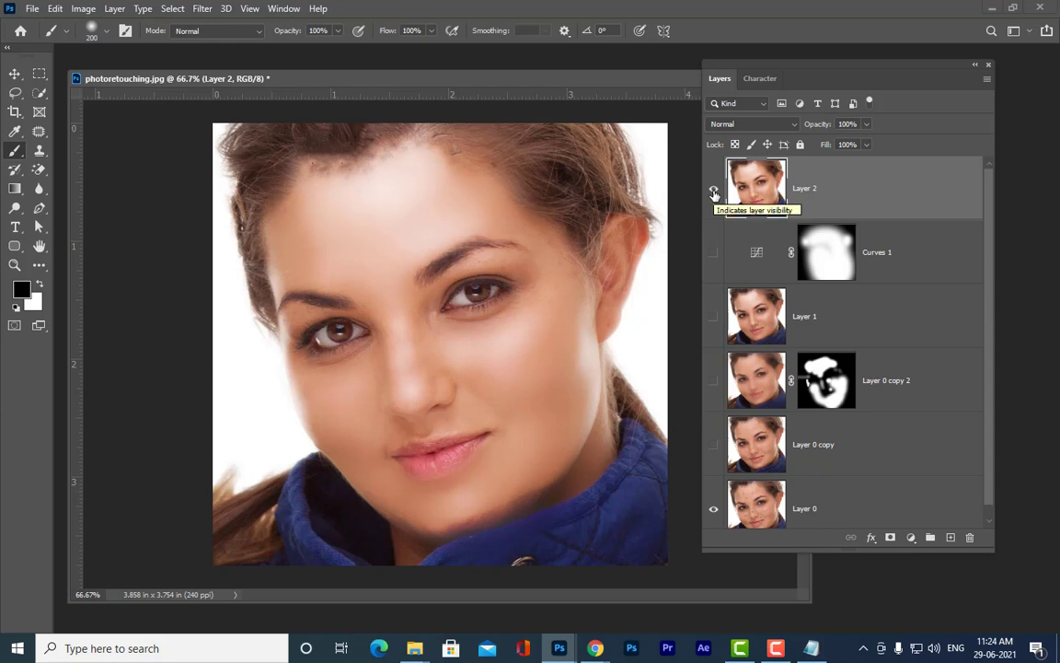
click(714, 193)
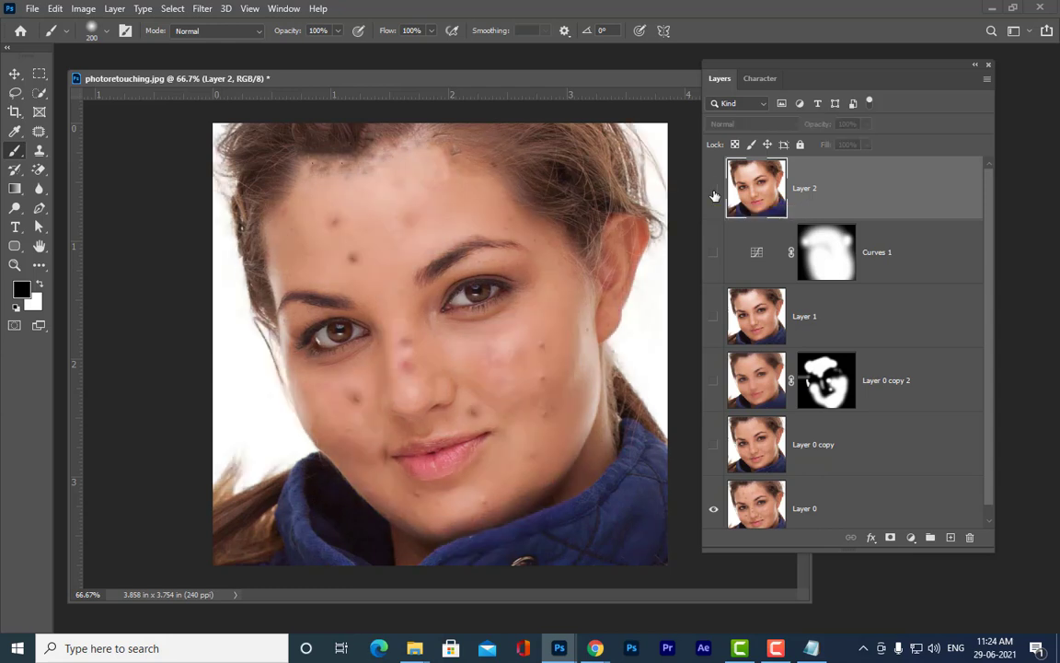
click(714, 194)
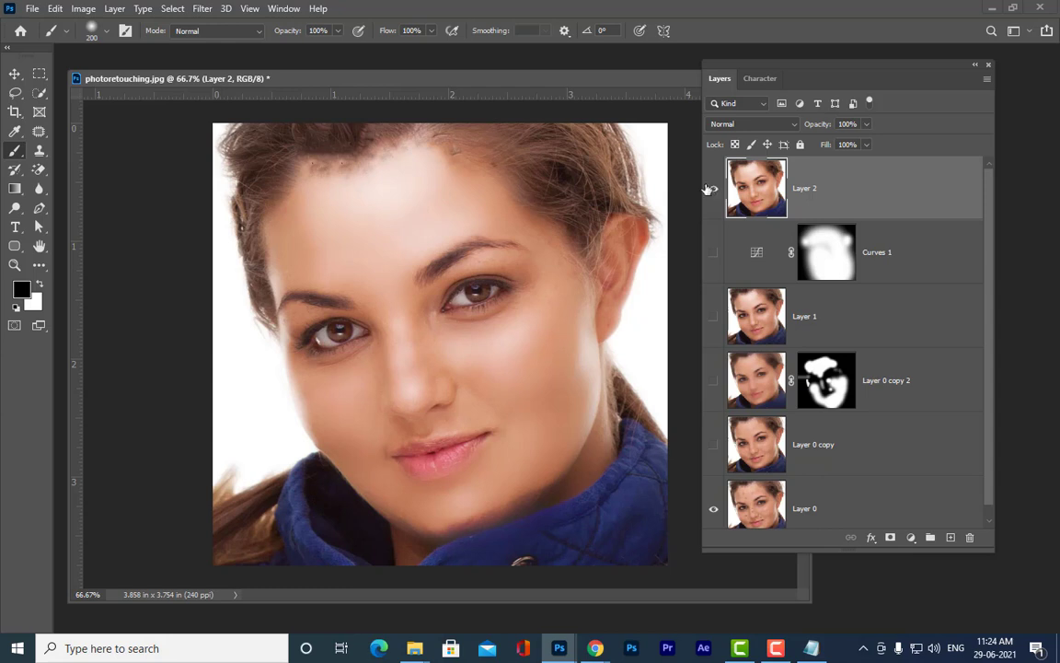
Add a new empty layer above Layer 2, and rearrange the layers list and an enlarged document window side by side
click(951, 539)
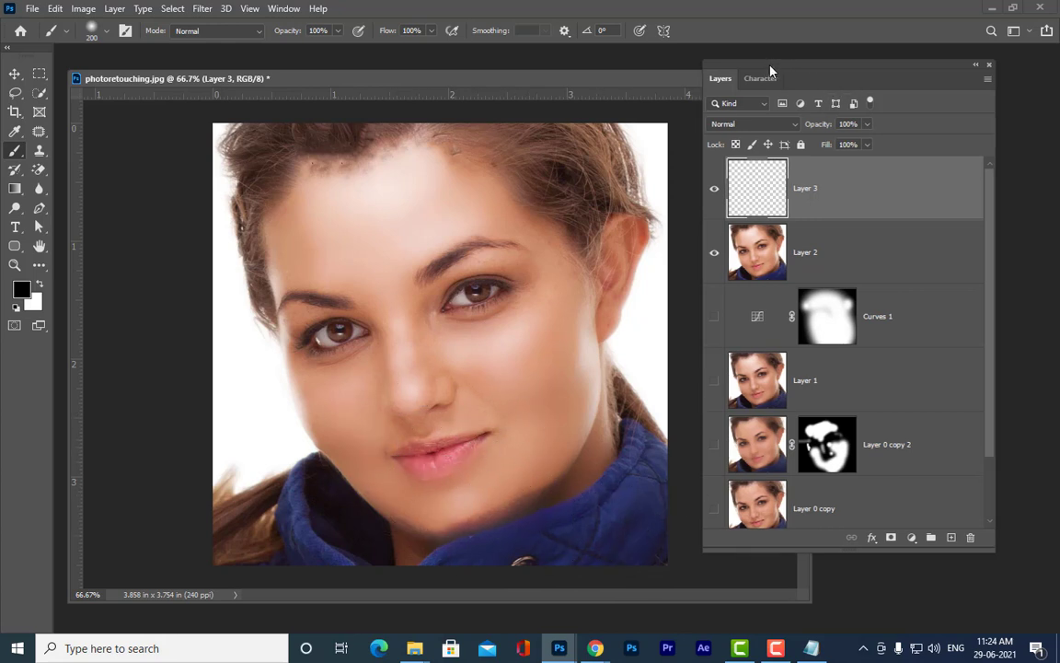
drag(770, 71, 1049, 148)
drag(800, 596, 818, 622)
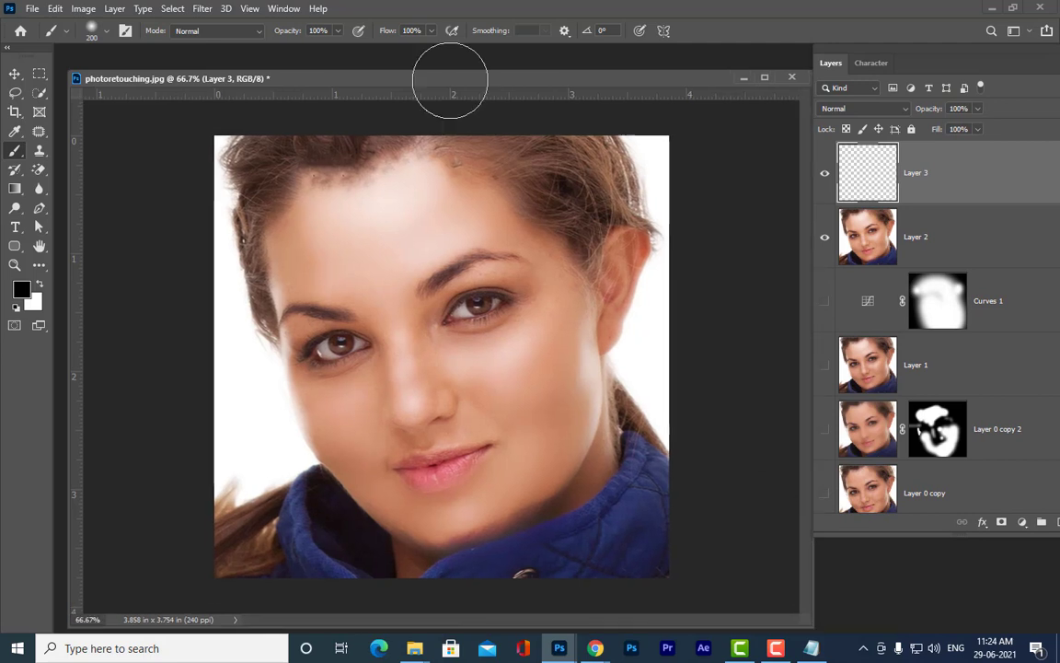
drag(357, 74, 323, 4)
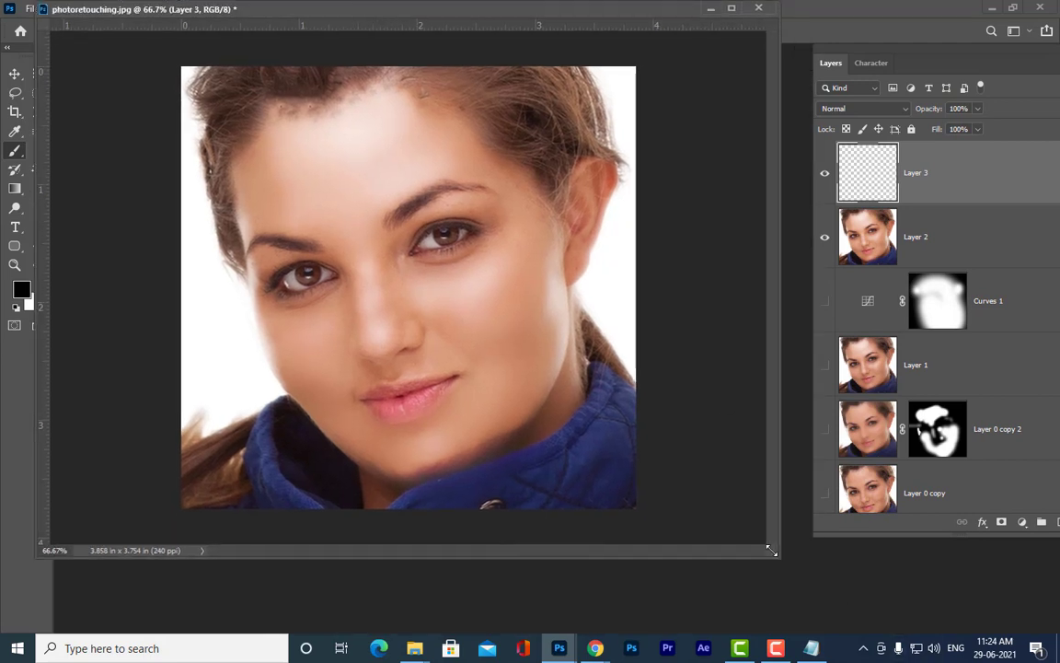
drag(780, 556, 808, 594)
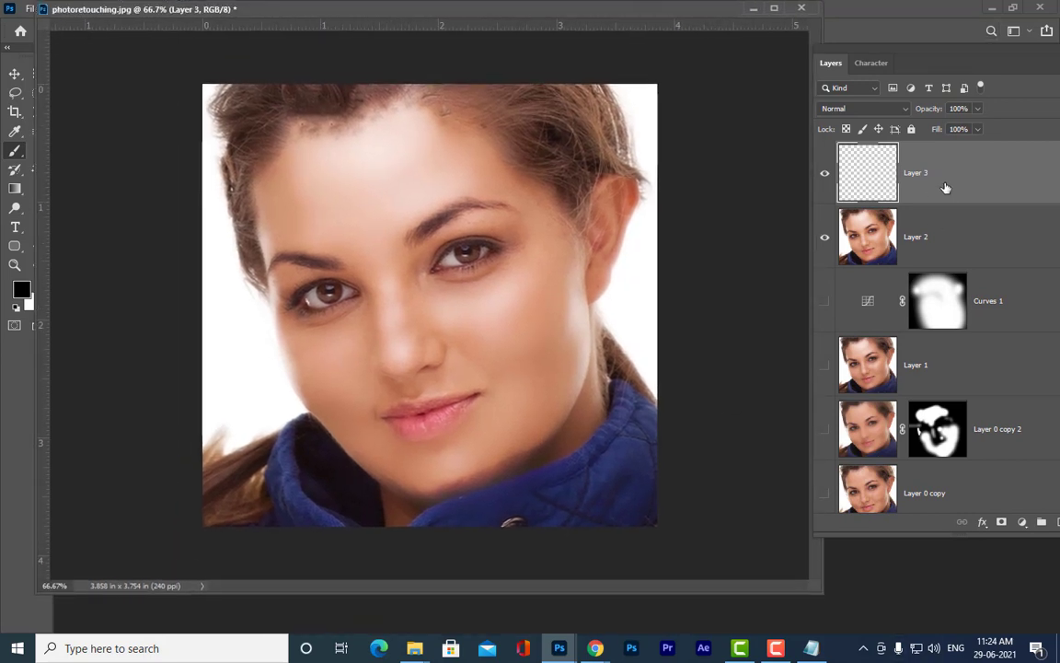
drag(317, 19, 384, 73)
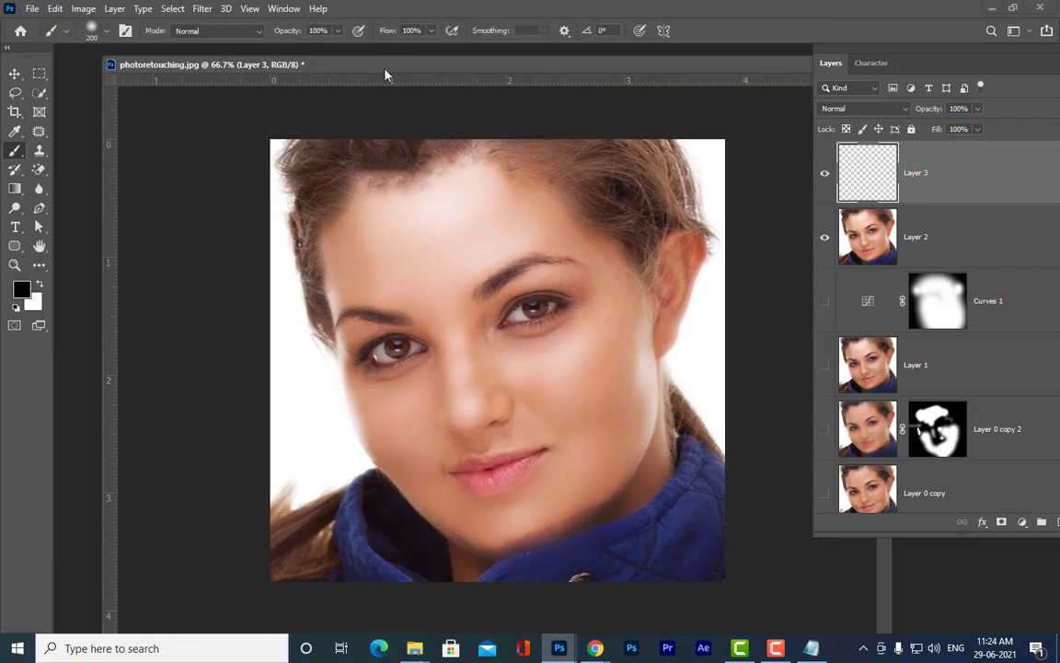
Start a Pen tool path at the mouth's left corner and trace the upper lip's edge towards the right corner
click(40, 211)
click(72, 191)
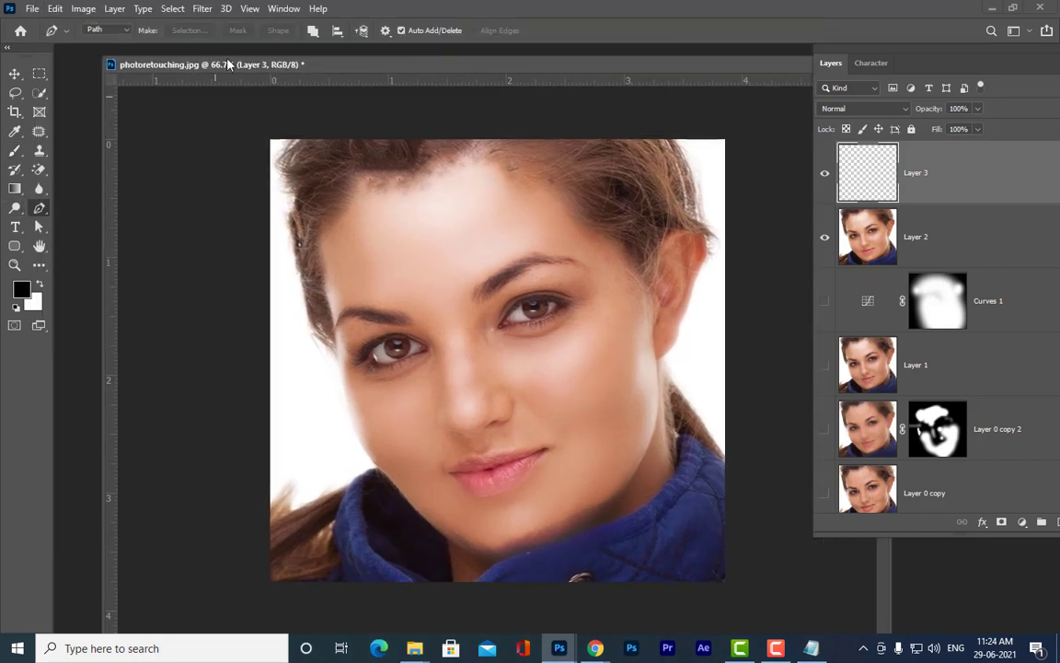
drag(219, 71, 155, 13)
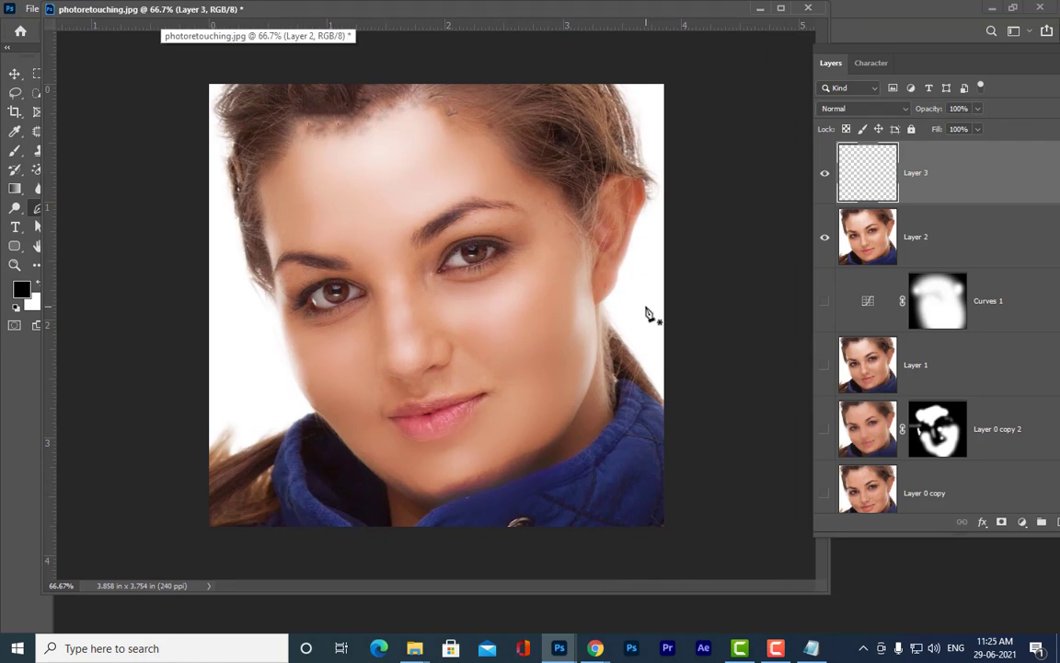
key(ctrl+plus)
key(ctrl+plus)
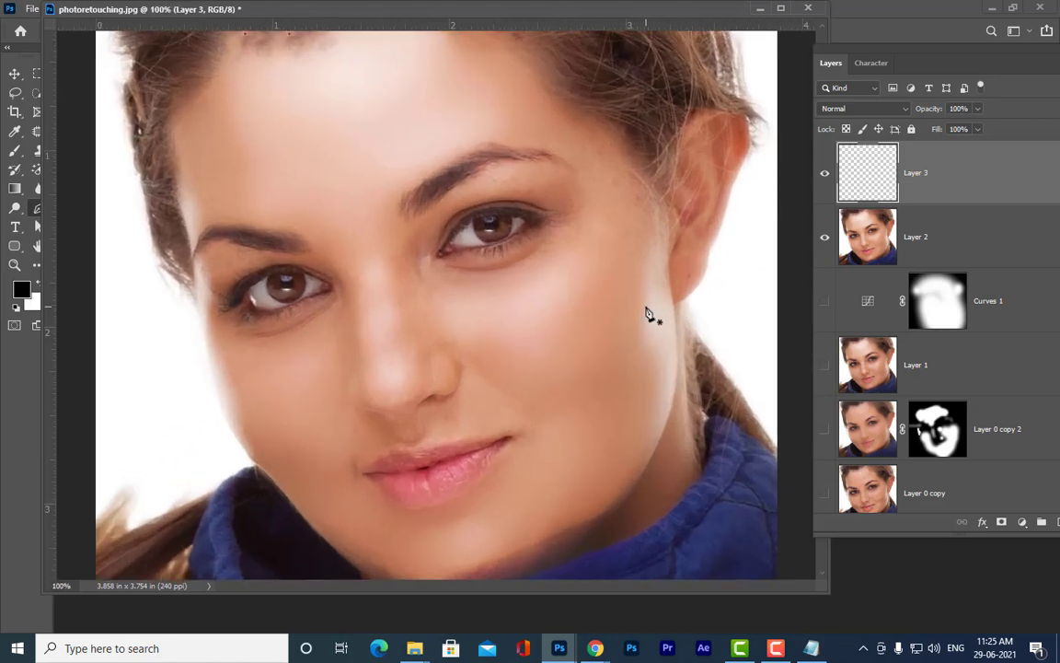
scroll(614, 282, down, 4)
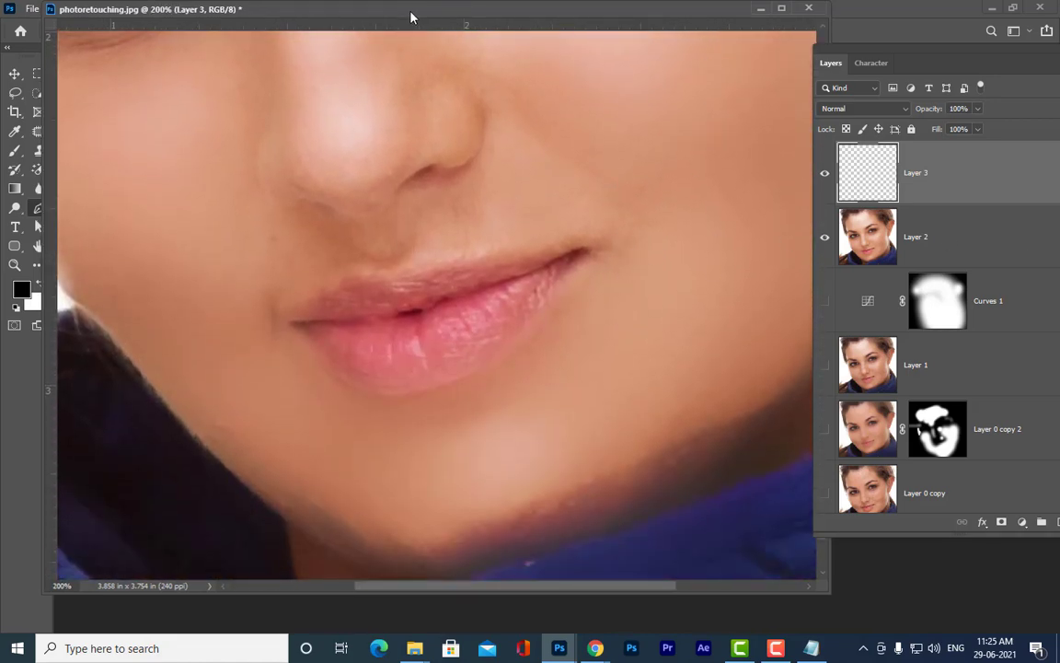
drag(371, 14, 386, 18)
click(307, 327)
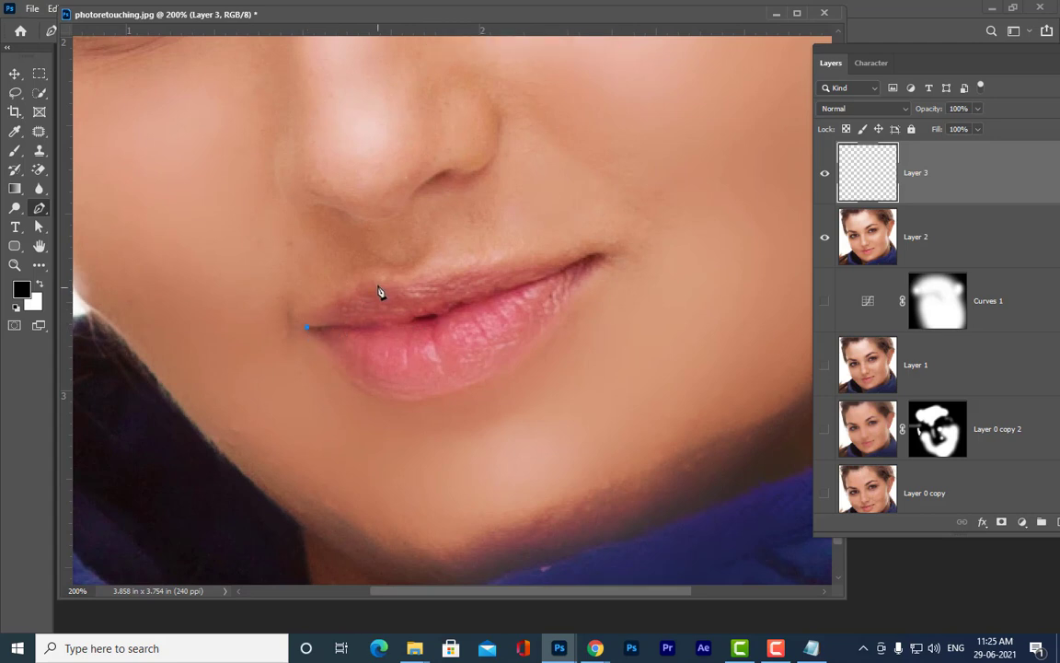
drag(367, 283, 417, 278)
click(460, 268)
click(527, 264)
click(578, 254)
Continue the path around the right corner and along the lower lip's edge, closing it at the starting anchor
drag(598, 257, 593, 270)
drag(557, 303, 546, 321)
drag(488, 373, 477, 385)
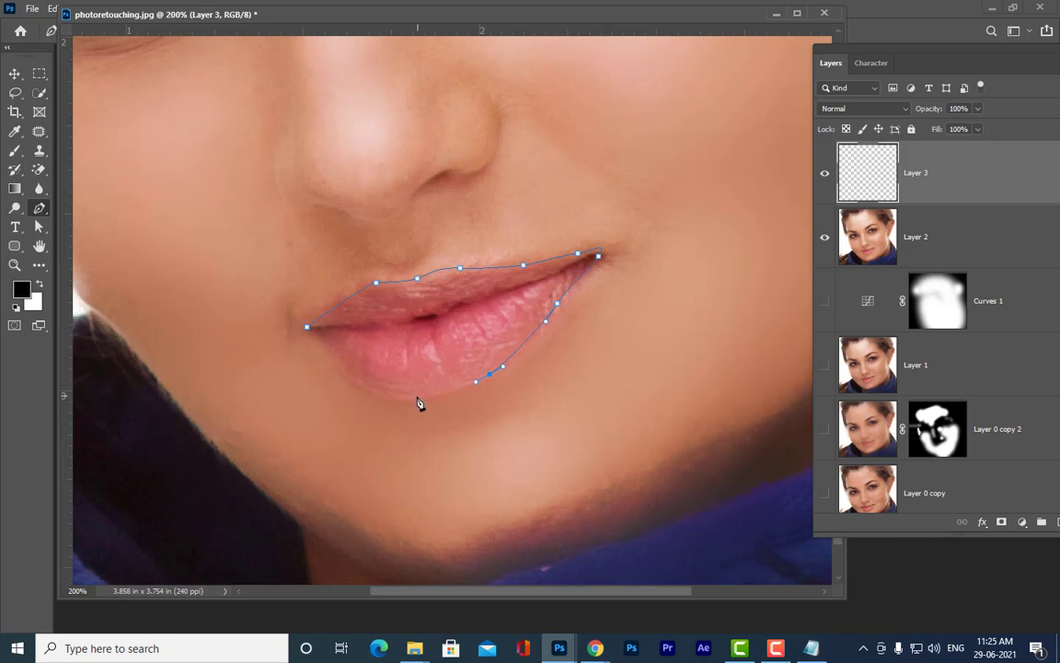
drag(403, 394, 324, 342)
click(307, 327)
drag(410, 16, 437, 73)
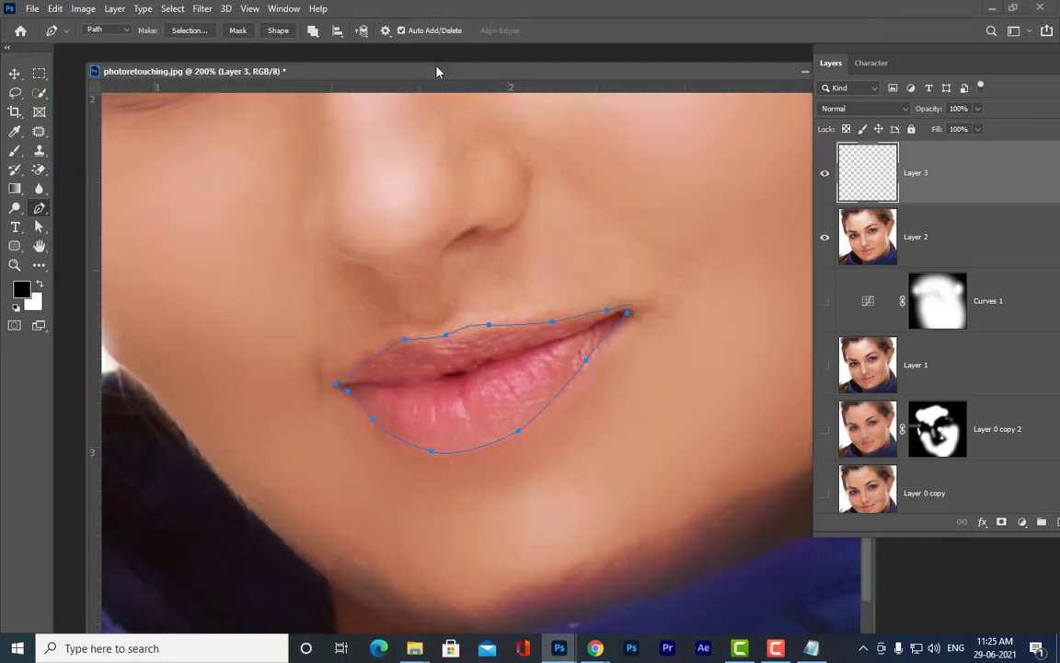
Reshape the lip path along the upper lip and right mouth corner with the Direct Selection tool
drag(37, 233, 75, 237)
drag(406, 341, 495, 331)
click(447, 337)
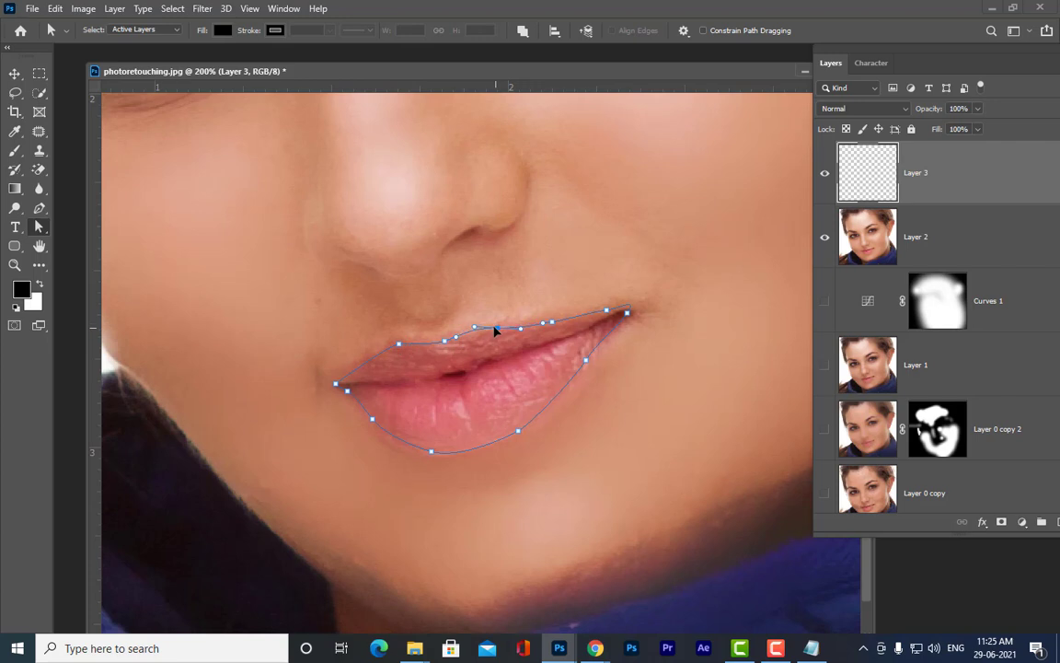
click(599, 320)
drag(599, 320, 626, 322)
Pull the lower lip's anchor points slightly inward so the path follows the lip edge
drag(589, 359, 583, 370)
click(519, 431)
drag(430, 451, 422, 448)
click(372, 420)
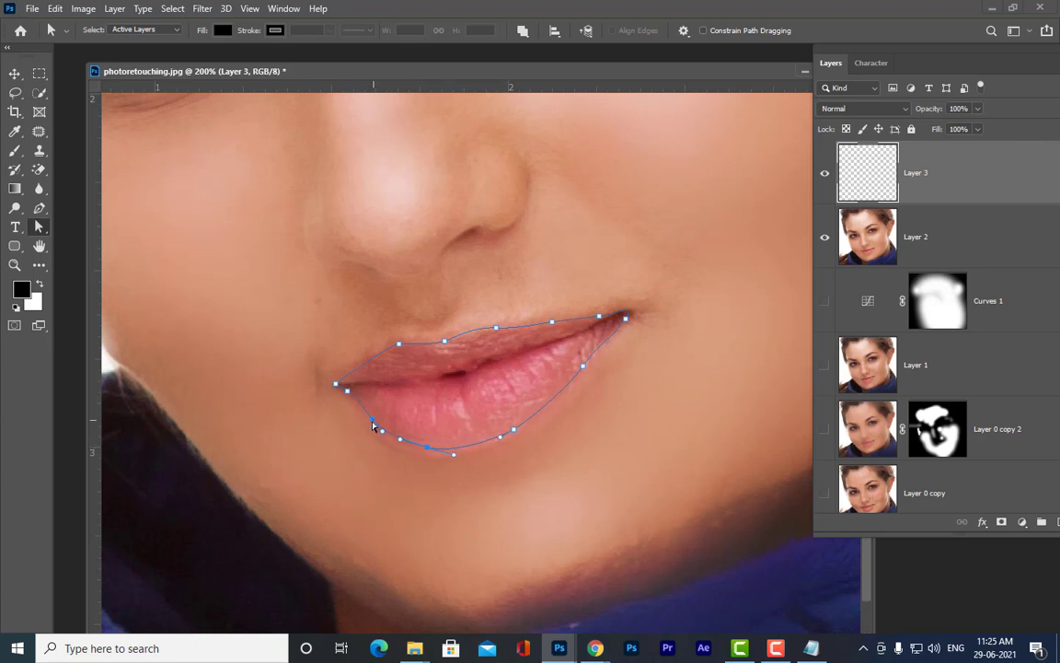
Fine-tune the path's anchor points at the upper lip's dip and peaks and near the left mouth corner
click(398, 343)
drag(399, 344, 442, 346)
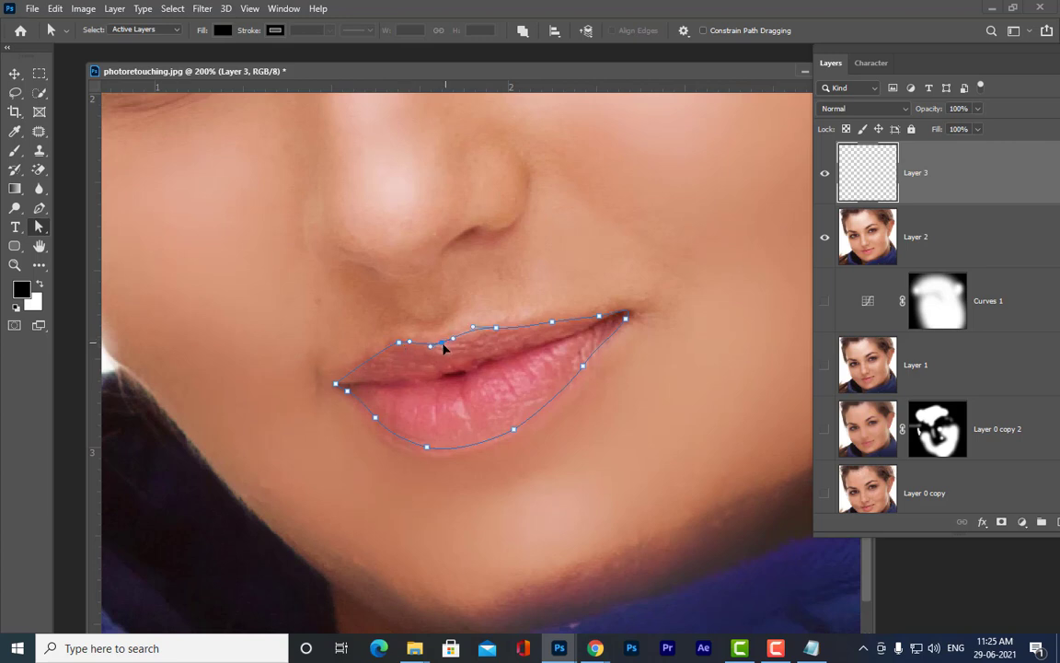
click(495, 328)
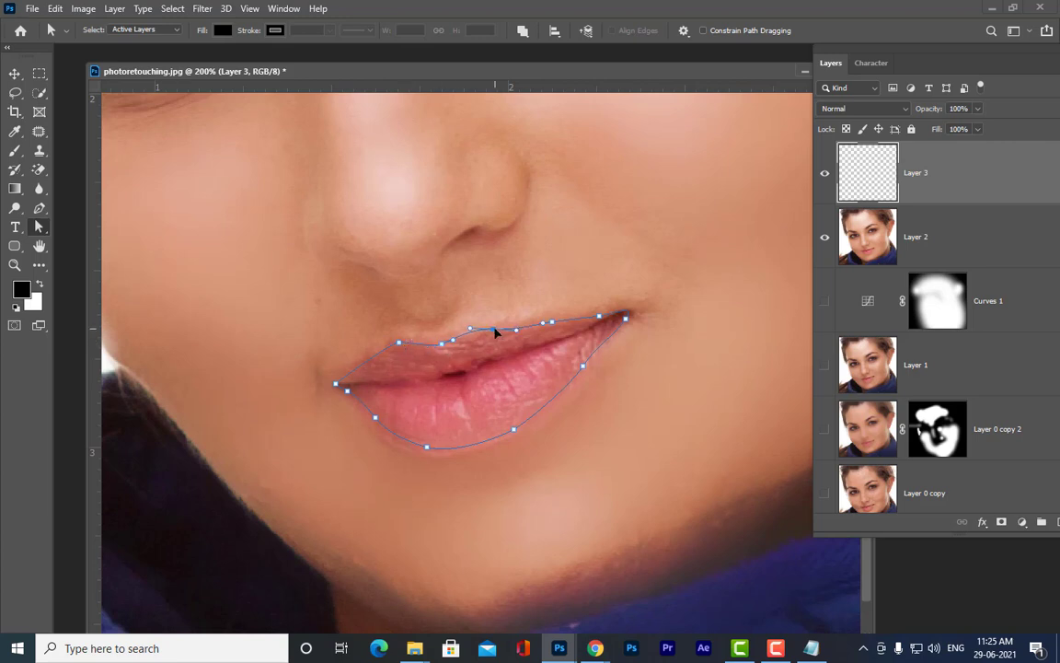
click(346, 392)
click(476, 293)
click(357, 399)
Convert the lip path to a selection and feather it by 2 pixels
key(ctrl+Return)
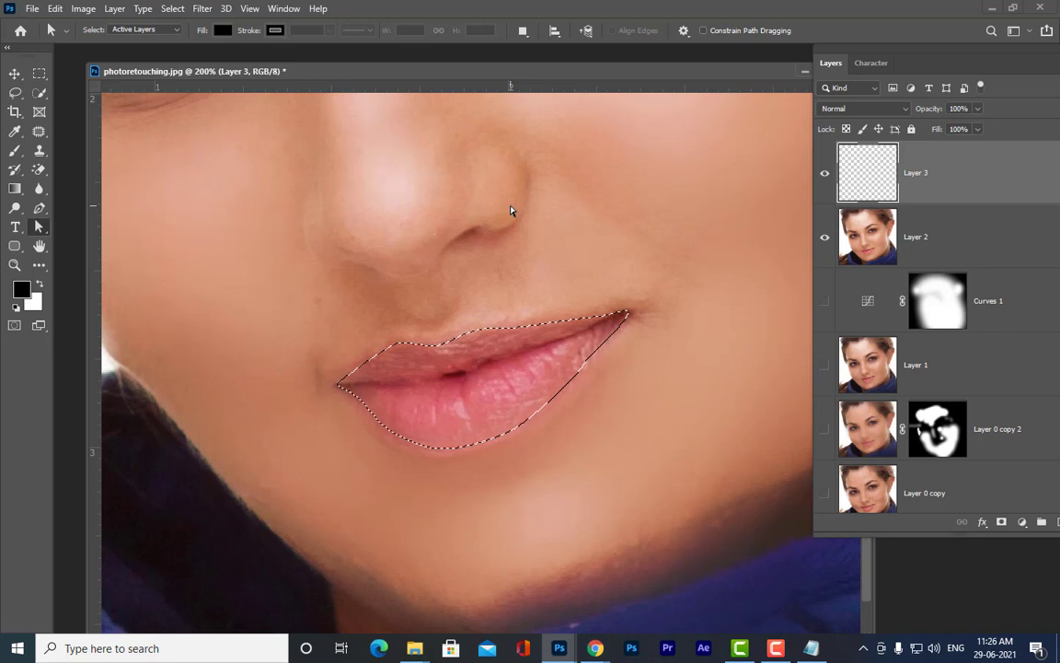
key(ctrl+minus)
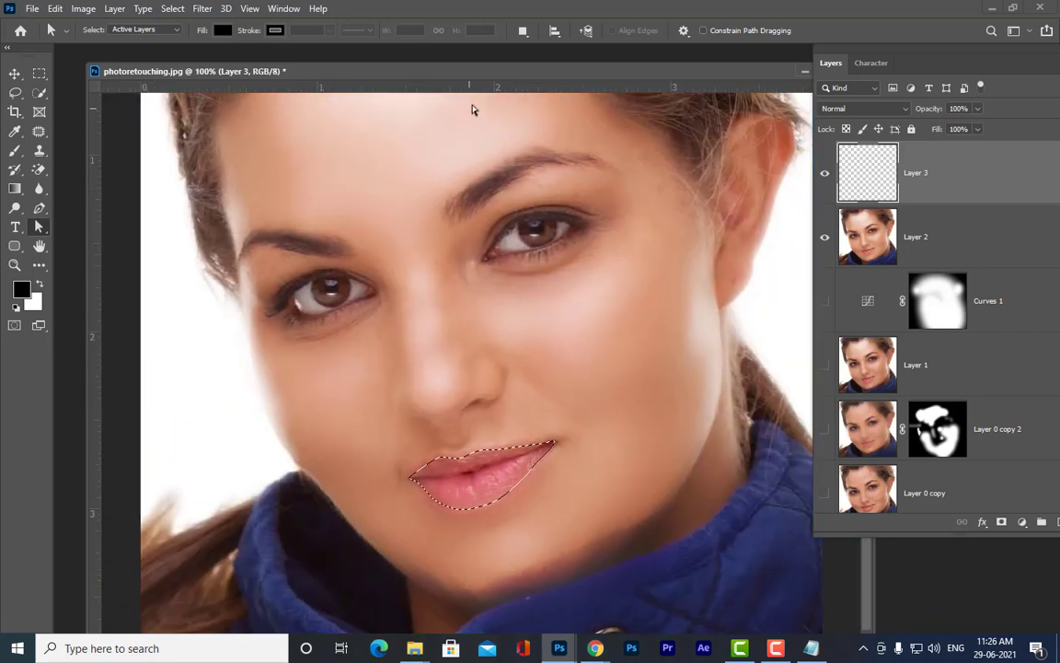
drag(476, 72, 476, 61)
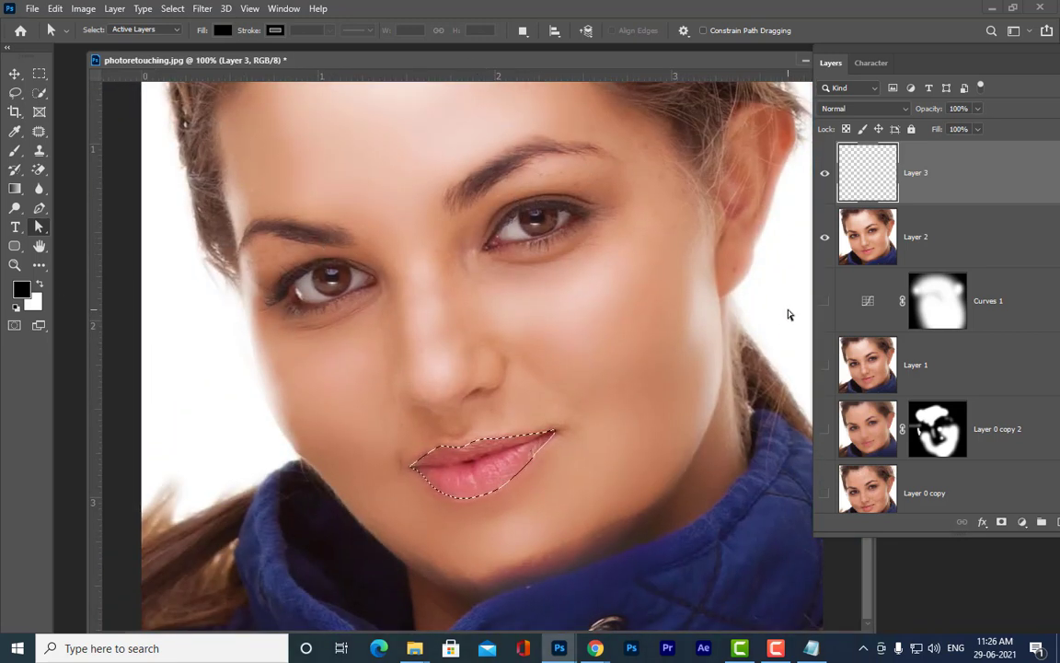
key(shift+F6)
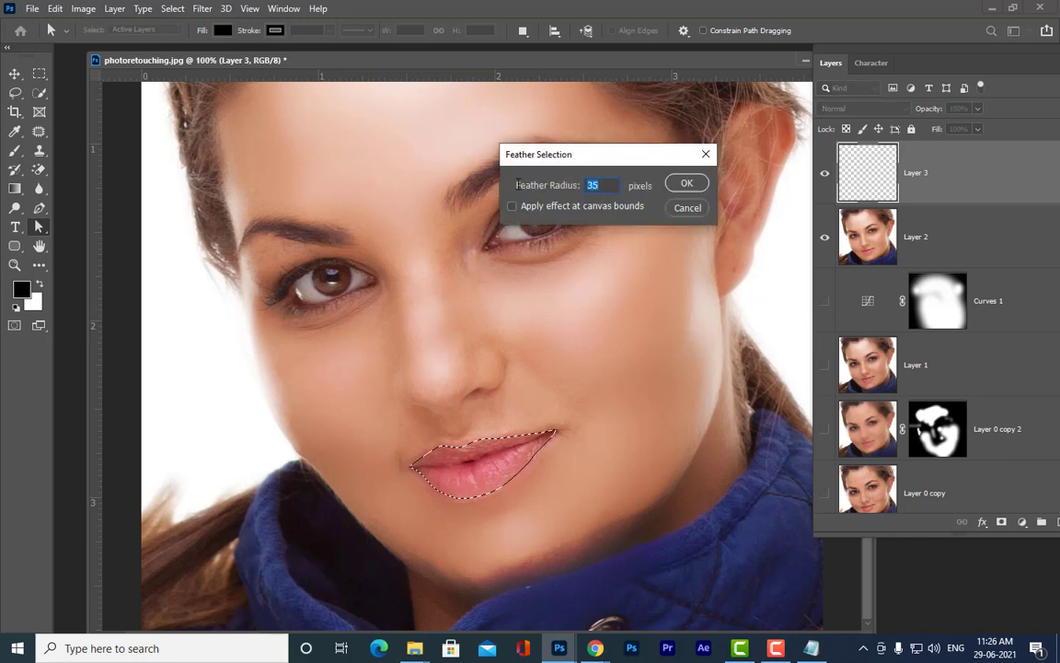
text(2)
click(681, 183)
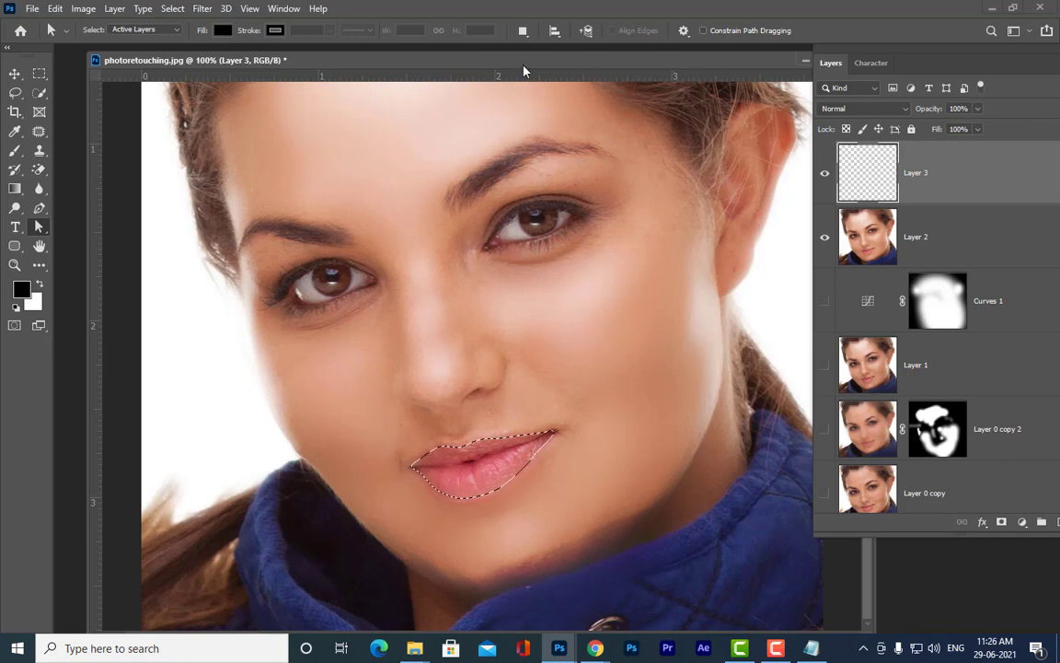
Set the foreground color to pure red, ff0000
mouse_move(524, 64)
mouse_down()
mouse_move(499, 67)
mouse_move(519, 71)
mouse_up()
drag(826, 42, 797, 55)
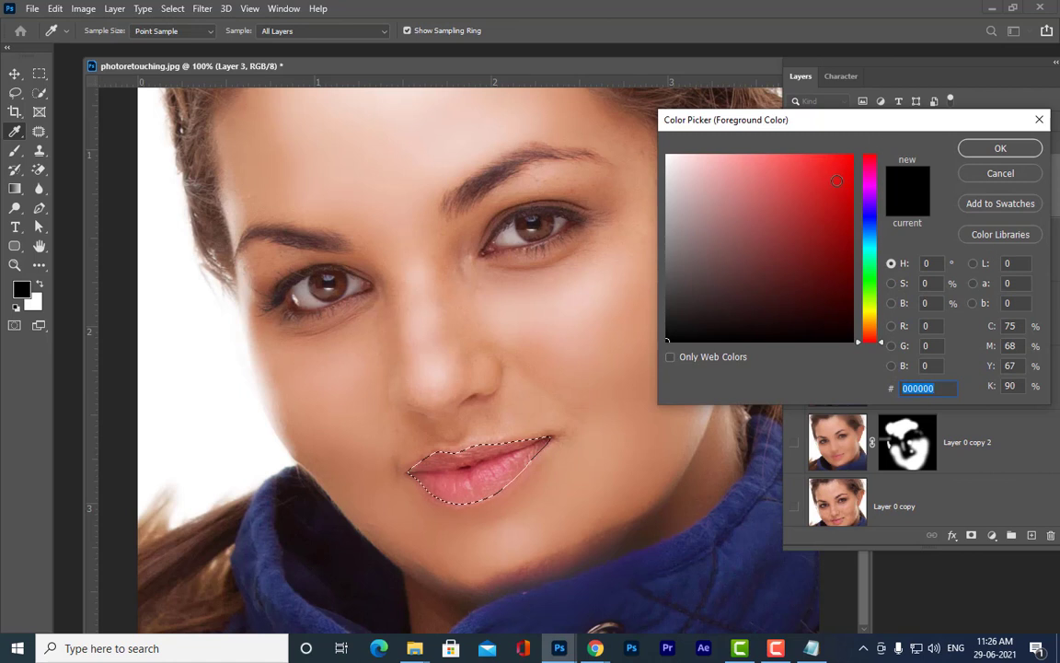
text(ff0000)
click(1000, 148)
Fill the lip selection on Layer 3 with the red foreground color and deselect it
key(a)
drag(501, 70, 491, 67)
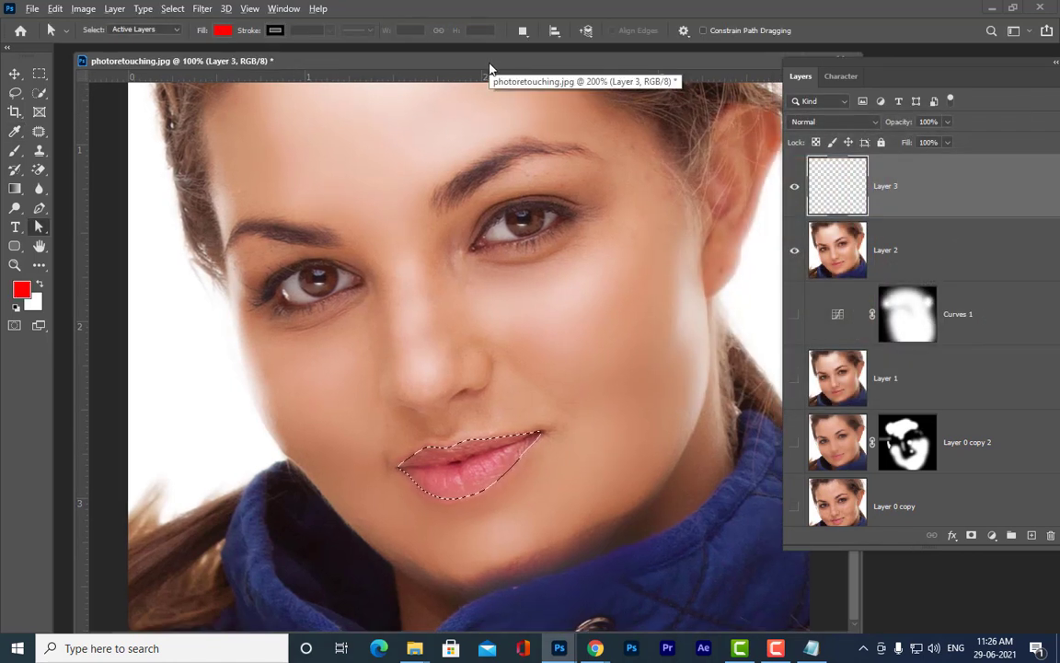
key(alt+BackSpace)
key(ctrl+d)
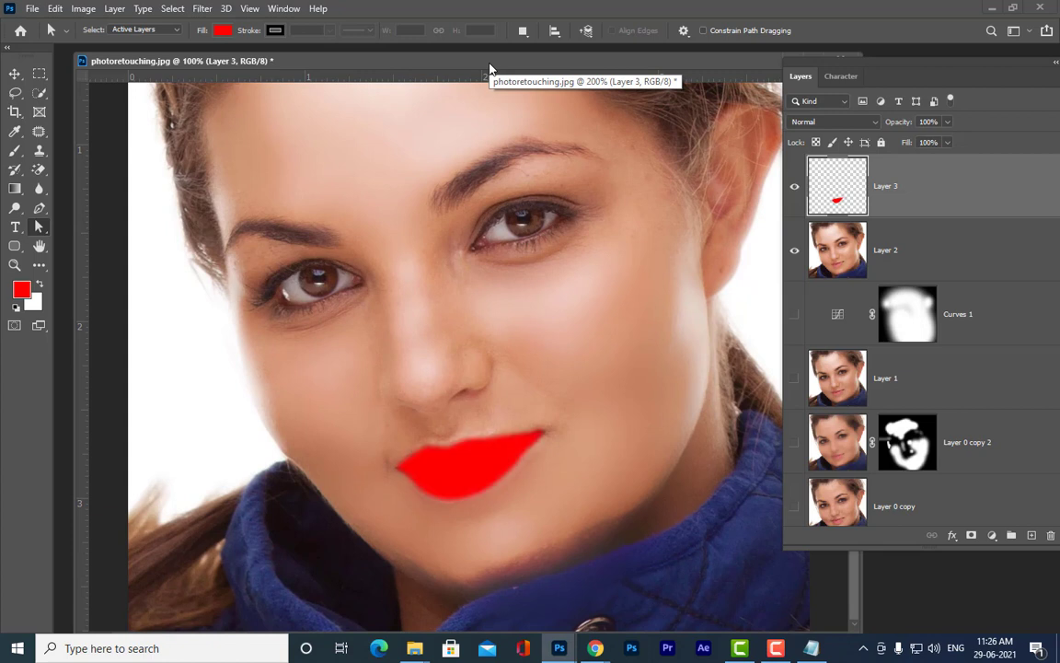
drag(490, 66, 475, 64)
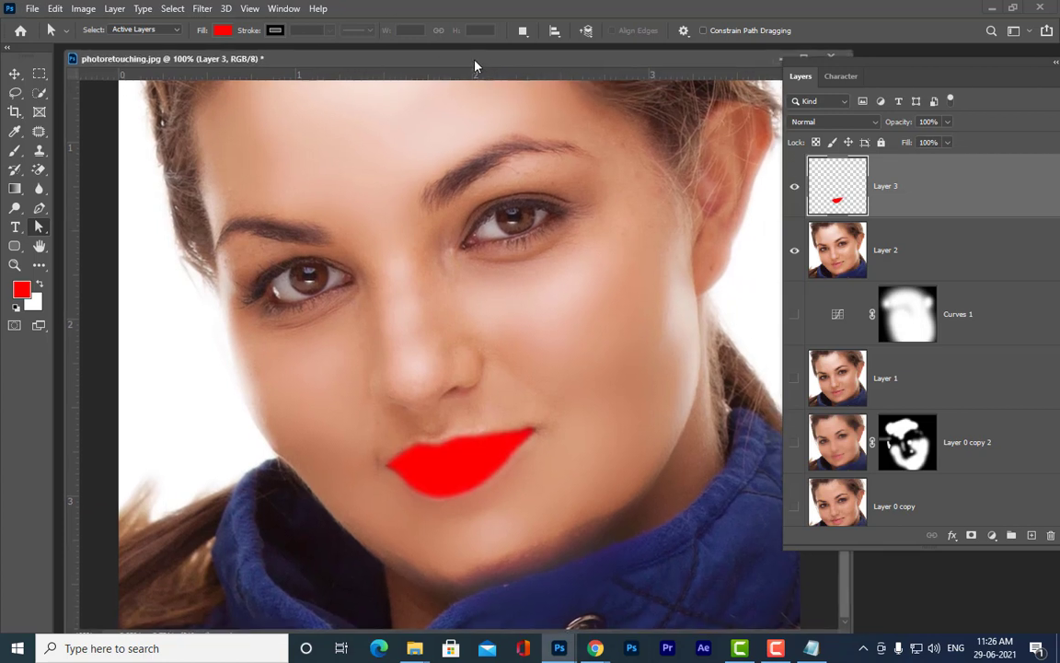
Set Layer 3's blend mode to Multiply
click(857, 121)
click(845, 179)
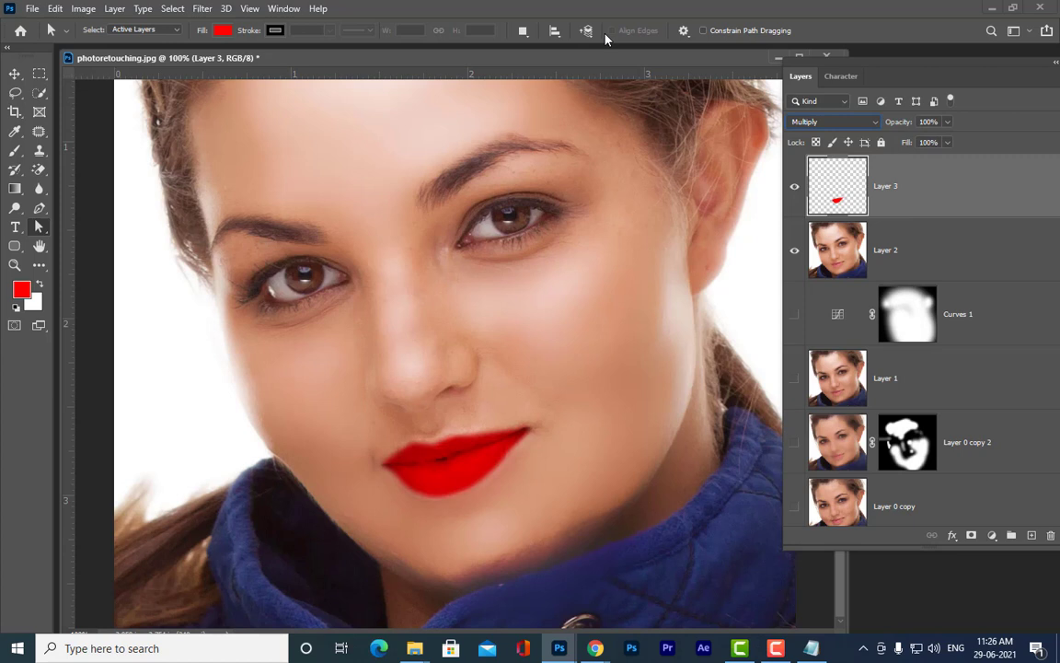
key(ctrl+minus)
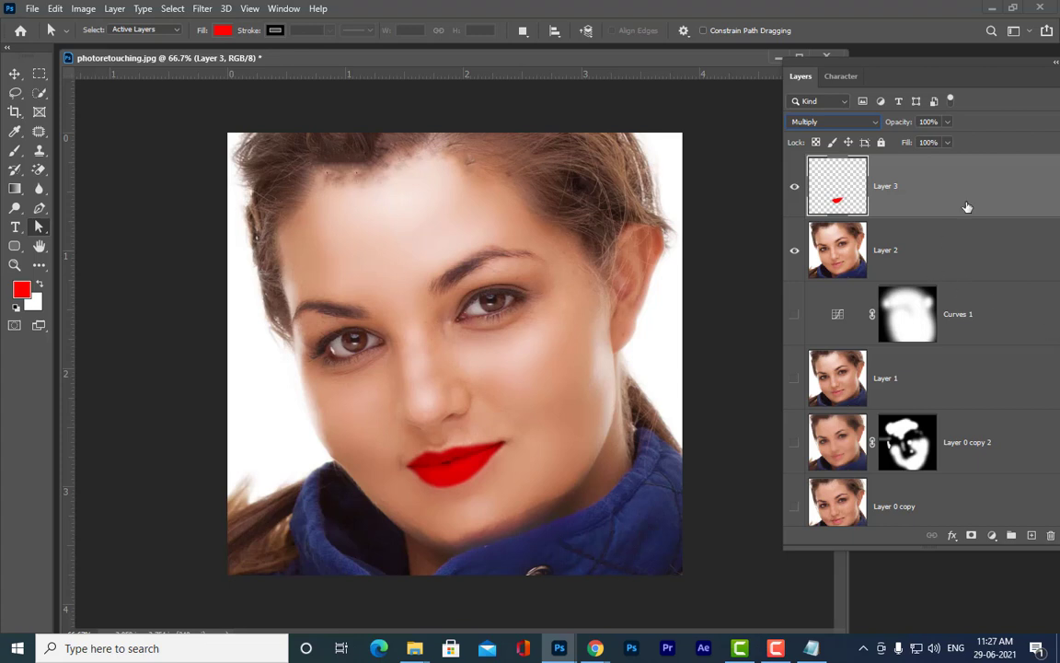
Open the Blending Options for Layer 3 and place the dialog clear of the lips
drag(909, 69, 827, 108)
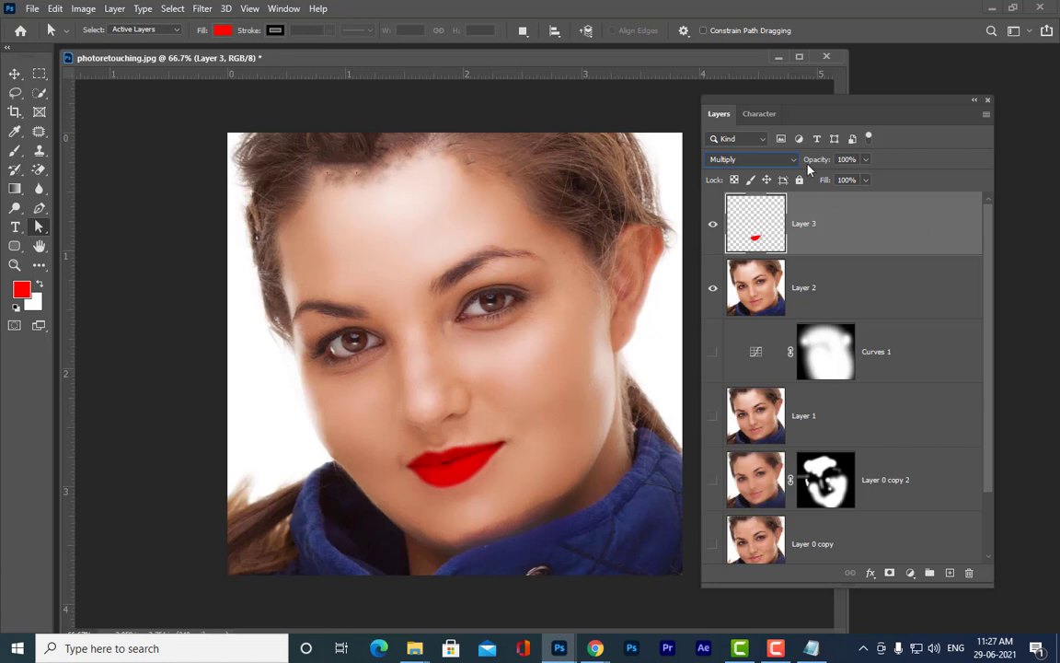
drag(798, 108, 805, 104)
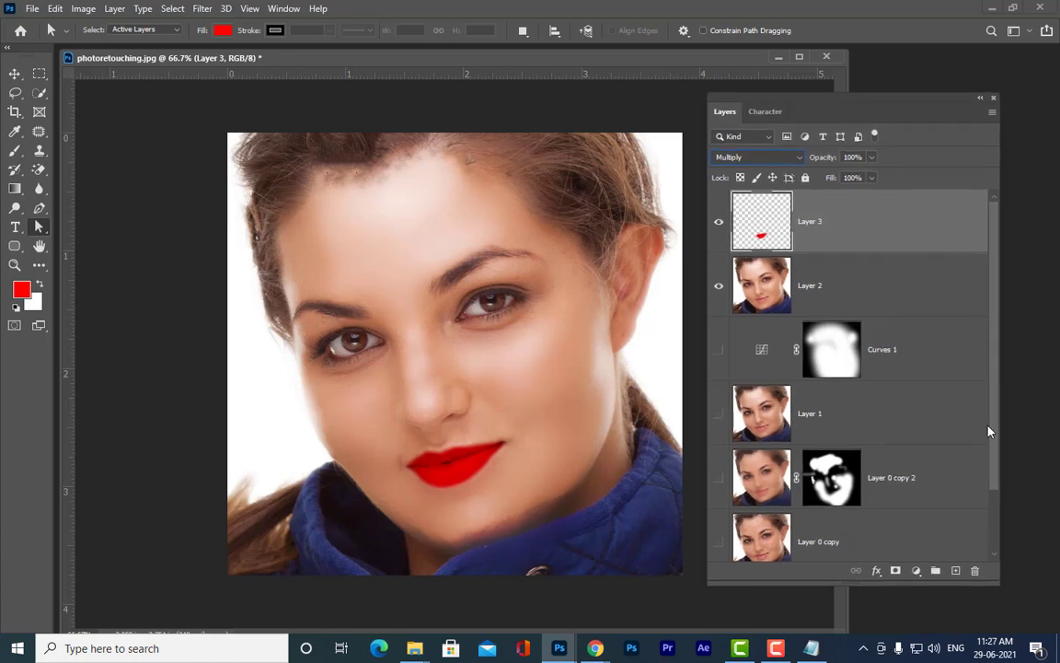
double_click(917, 231)
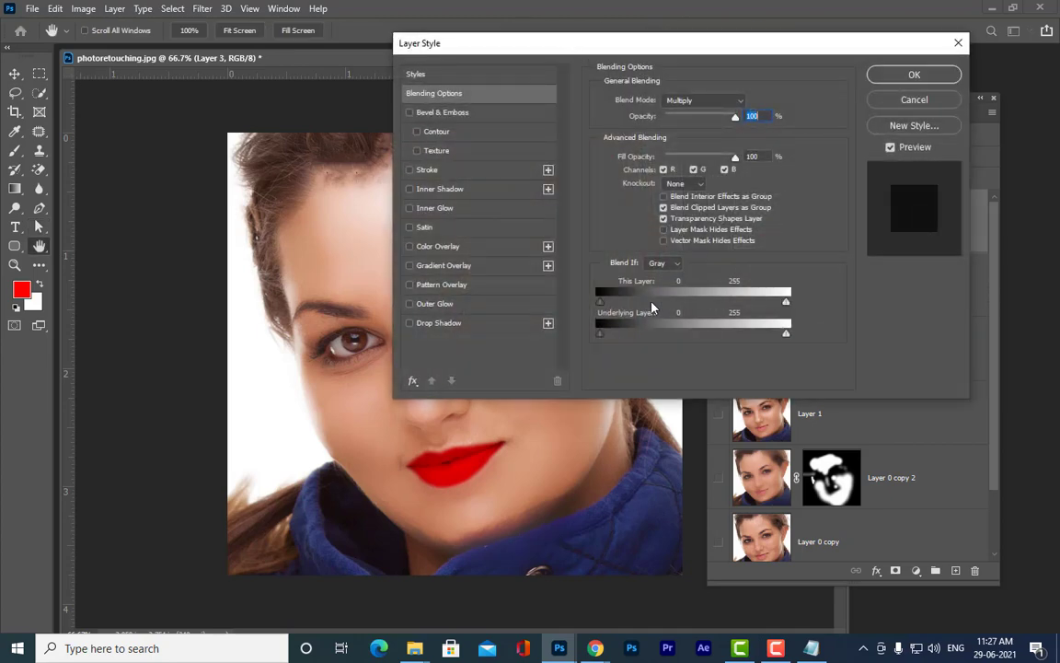
drag(590, 41, 780, 23)
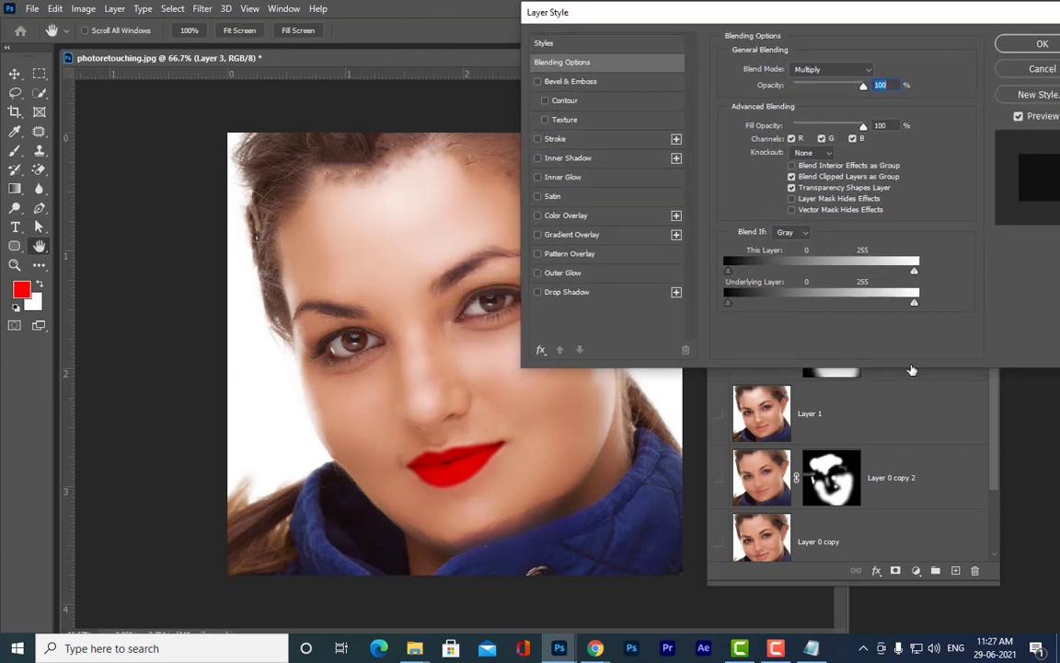
drag(649, 13, 676, 19)
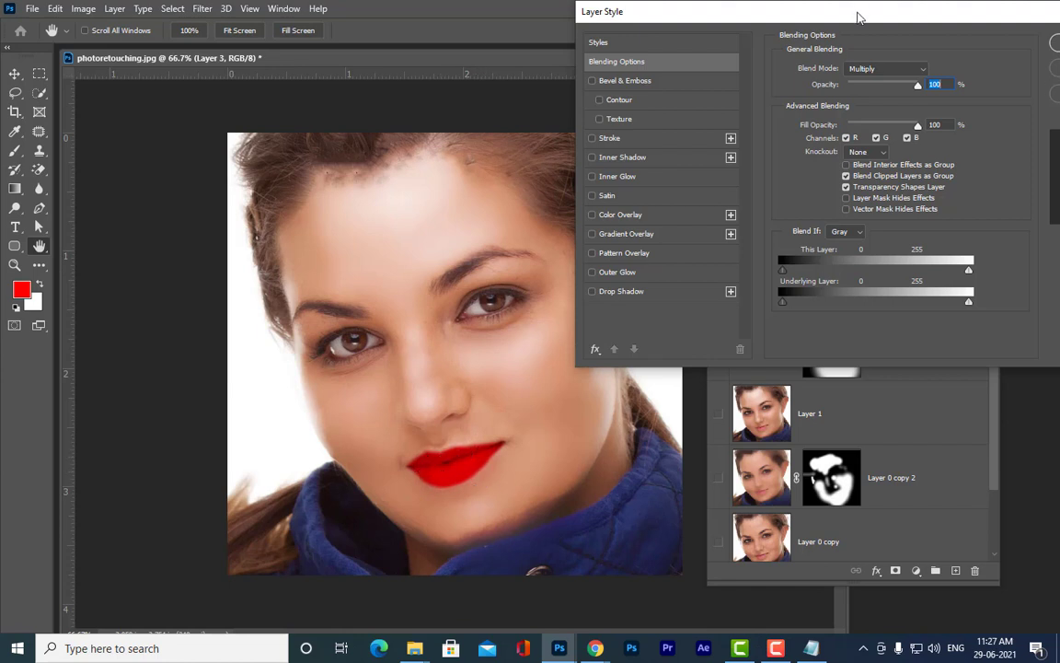
drag(856, 13, 841, 18)
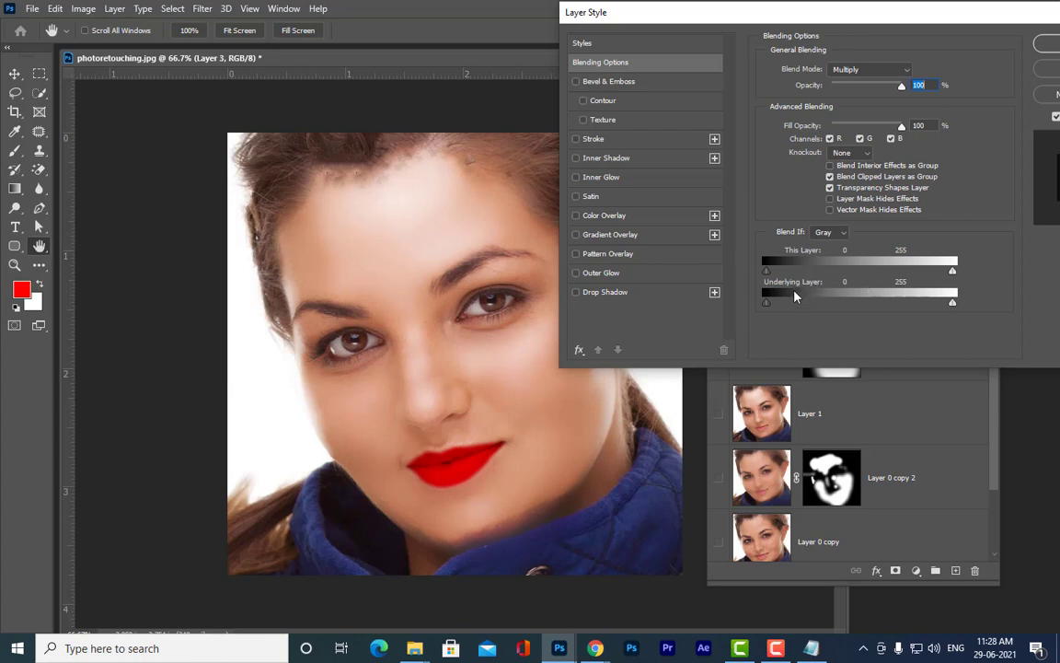
drag(857, 17, 382, 17)
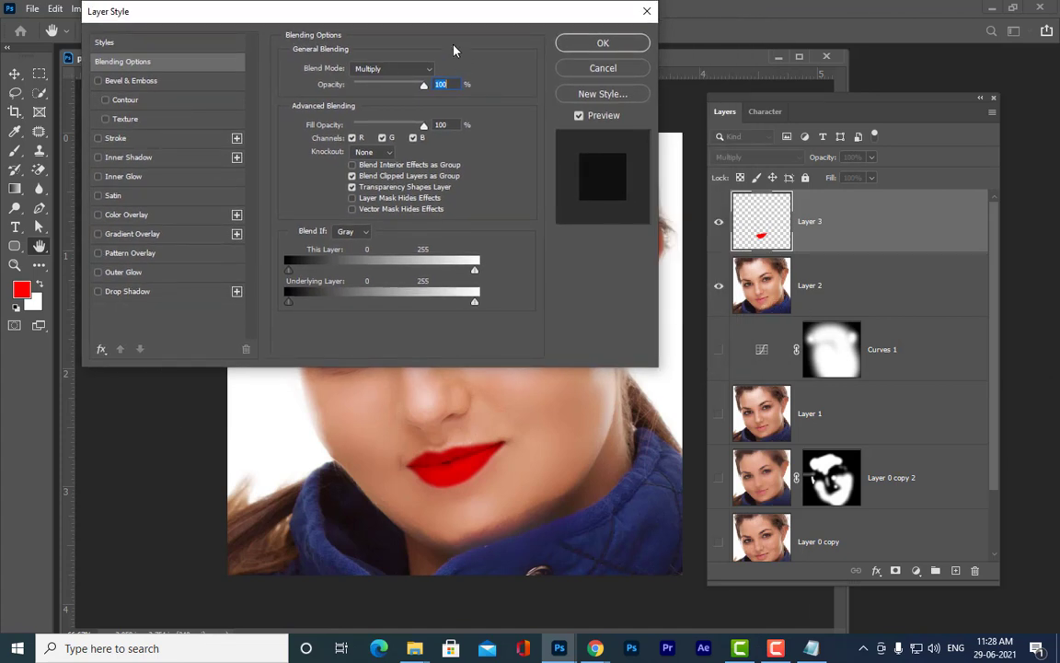
drag(347, 14, 242, 19)
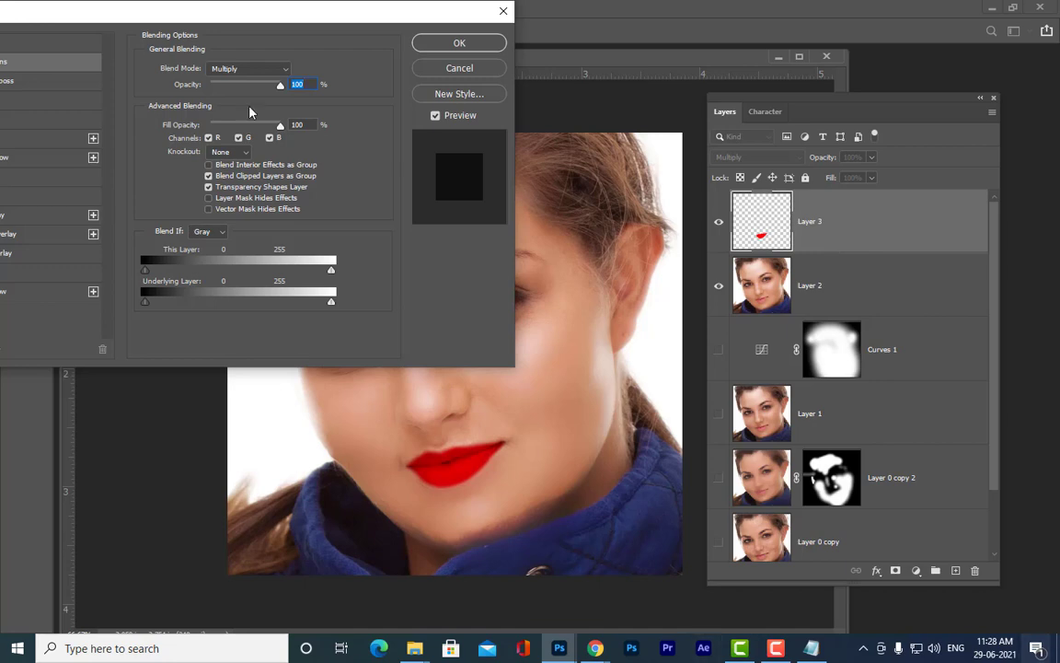
drag(203, 11, 784, 23)
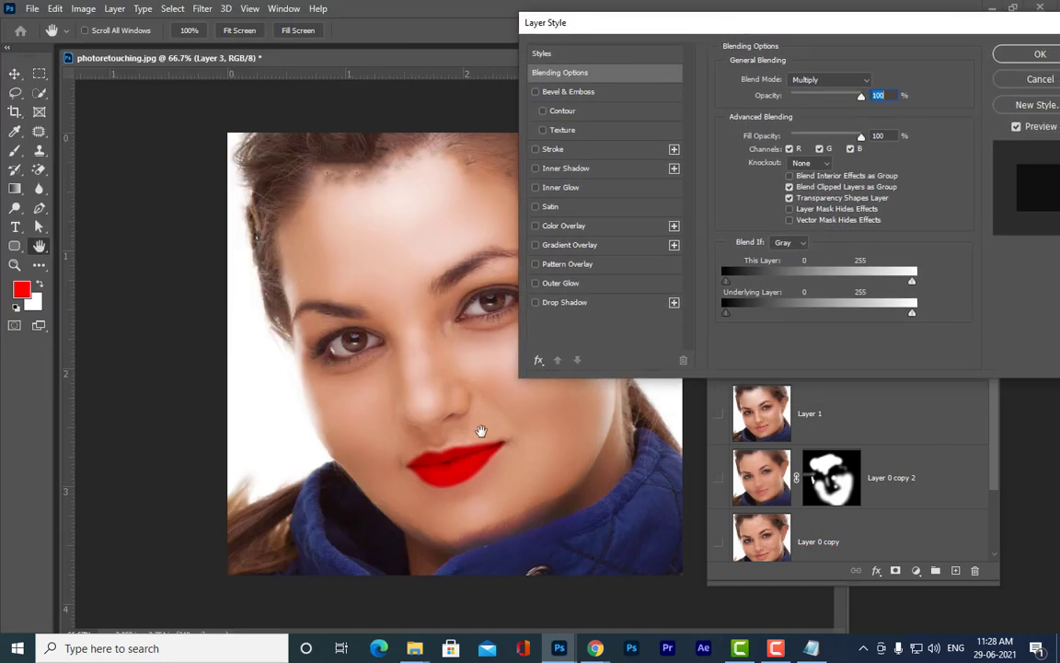
drag(859, 26, 308, 34)
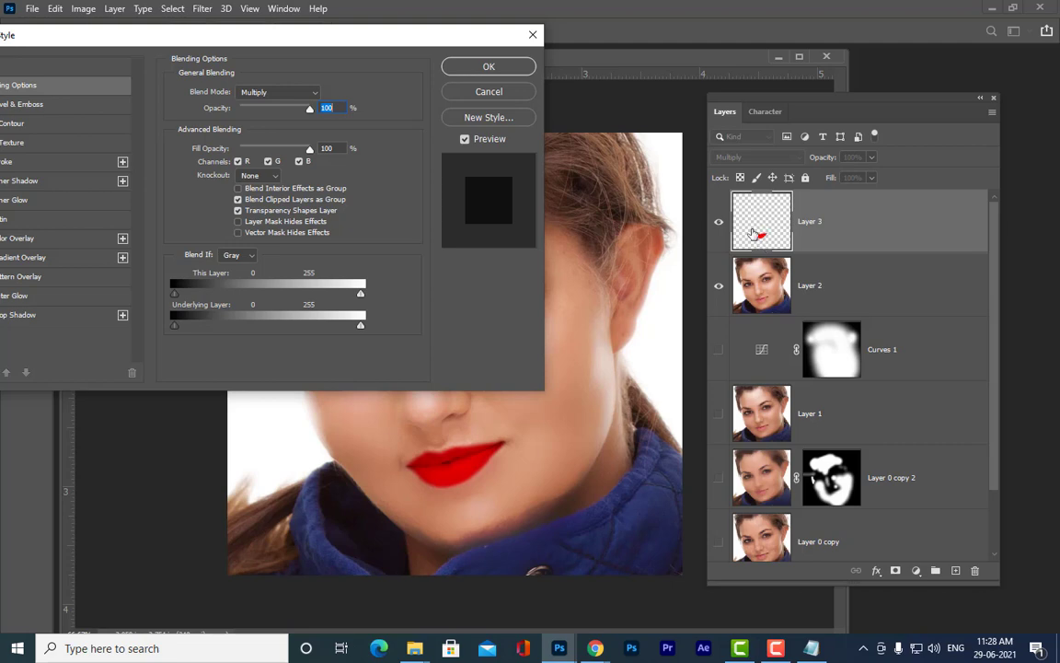
drag(152, 44, 757, 19)
drag(833, 12, 826, 13)
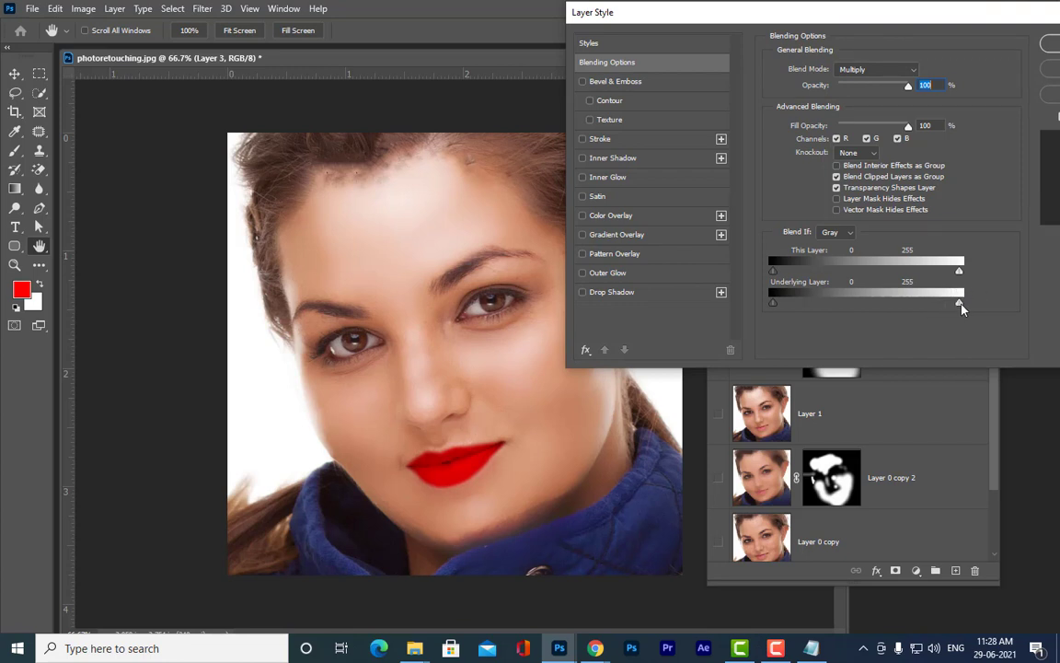
Test Blend If on Layer 3 by lowering the Underlying Layer's white limit to 126 and restoring it to 255
drag(961, 309, 867, 313)
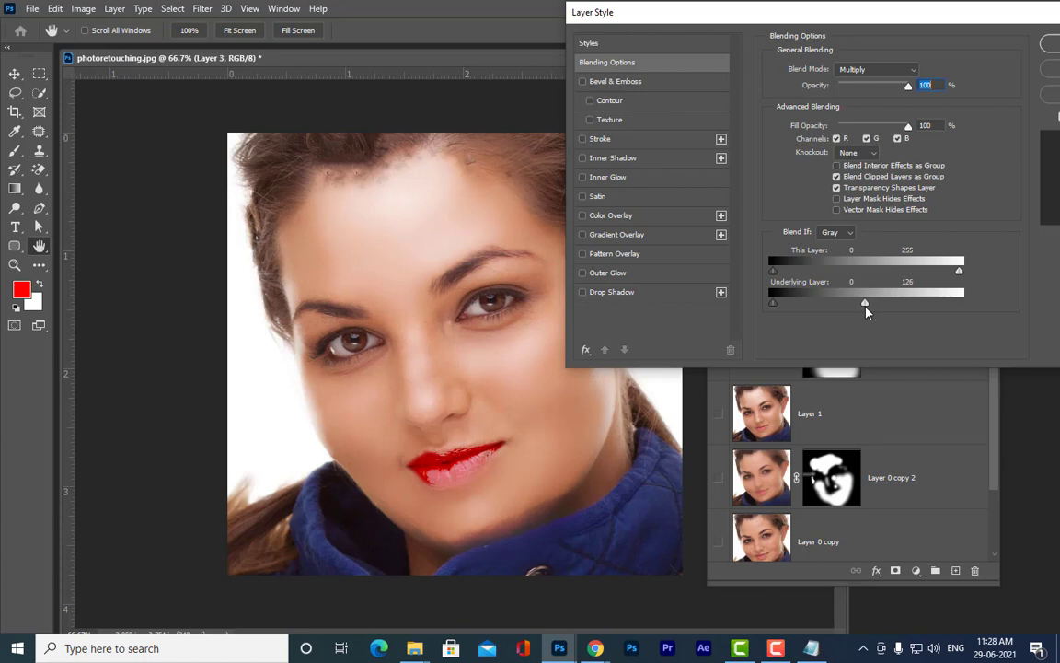
drag(866, 311, 974, 306)
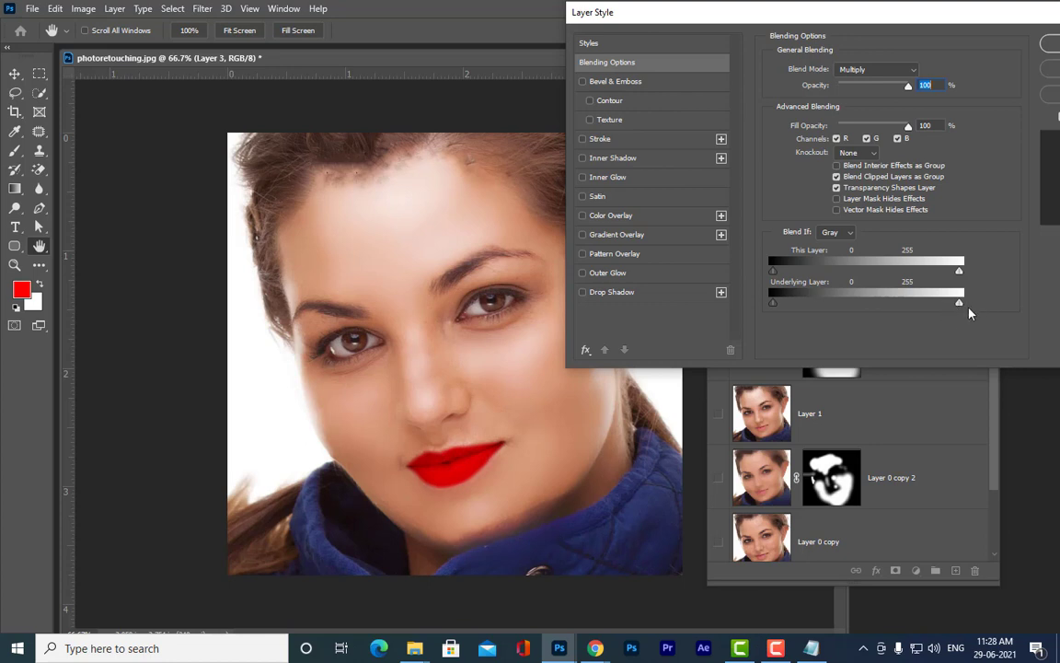
Split the white Blend If slider of Layer 3's Underlying Layer to 41 / 255 and apply the layer style
drag(959, 305, 806, 316)
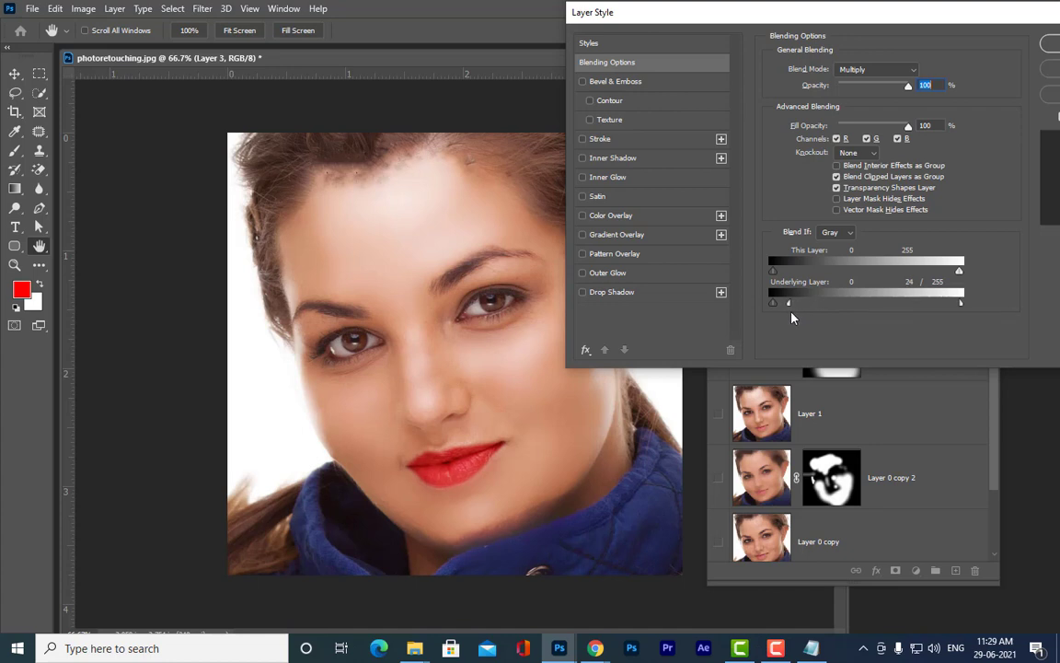
drag(790, 318, 803, 309)
drag(873, 22, 698, 36)
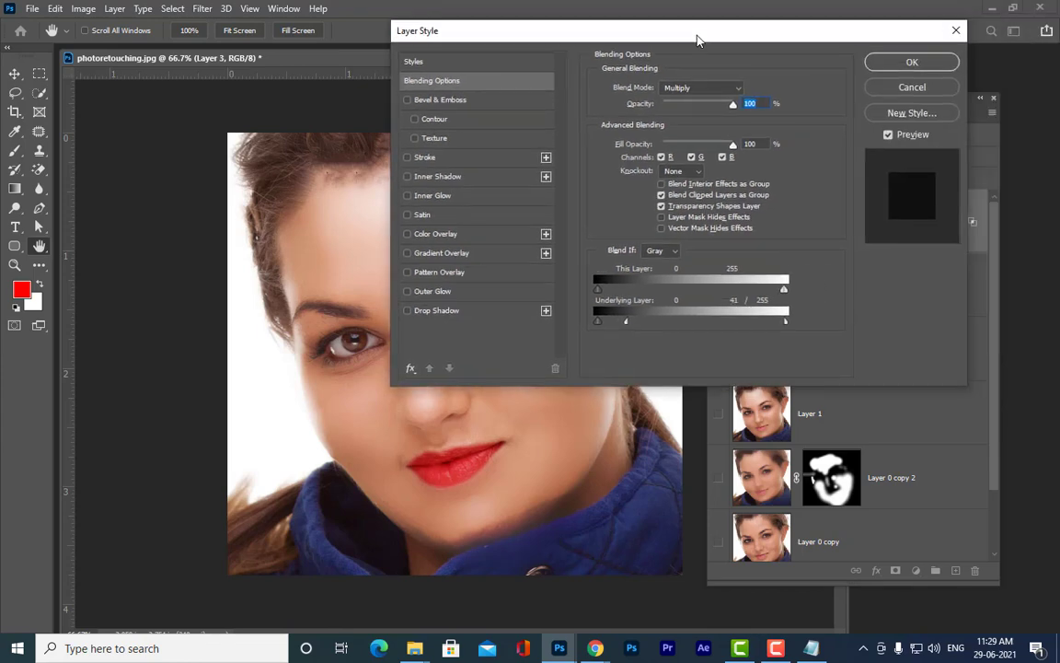
click(942, 62)
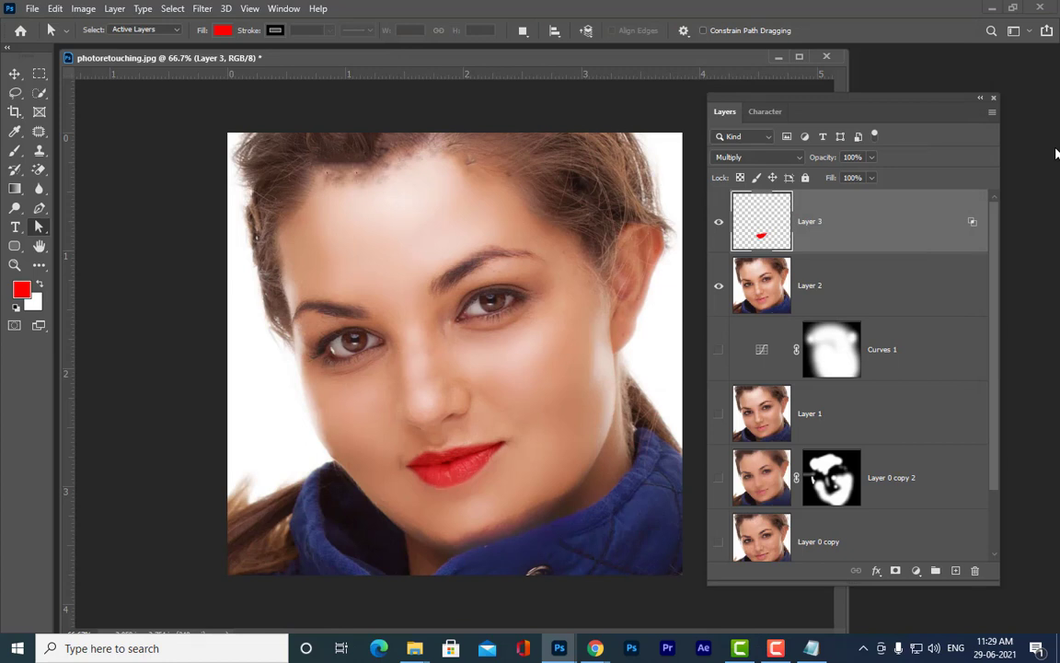
Duplicate Layer 3 and reduce the copy's opacity to soften the intensified lipstick
key(ctrl+j)
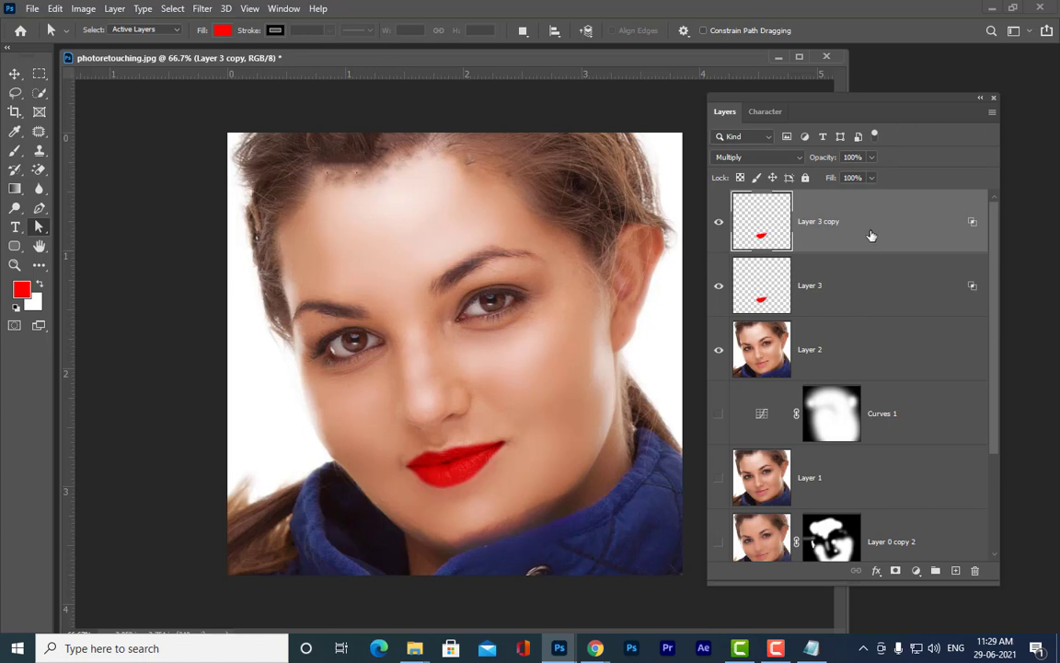
click(873, 159)
drag(873, 177, 830, 179)
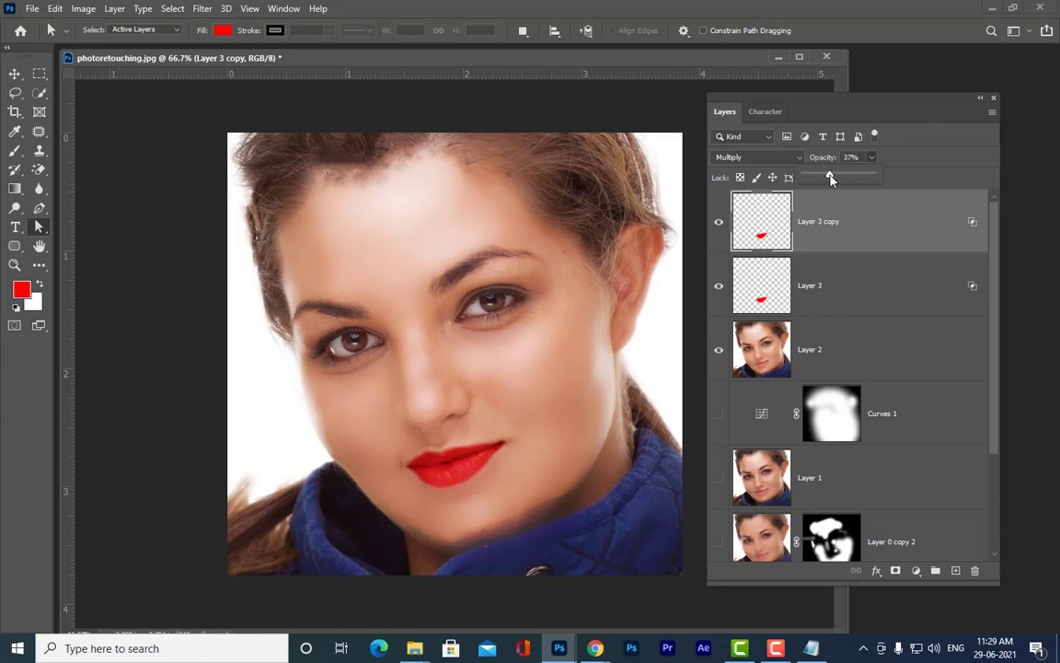
click(925, 157)
drag(876, 161, 863, 177)
drag(863, 176, 861, 227)
Stamp all visible layers into a new merged layer at the top of the stack
key(ctrl+shift+alt+e)
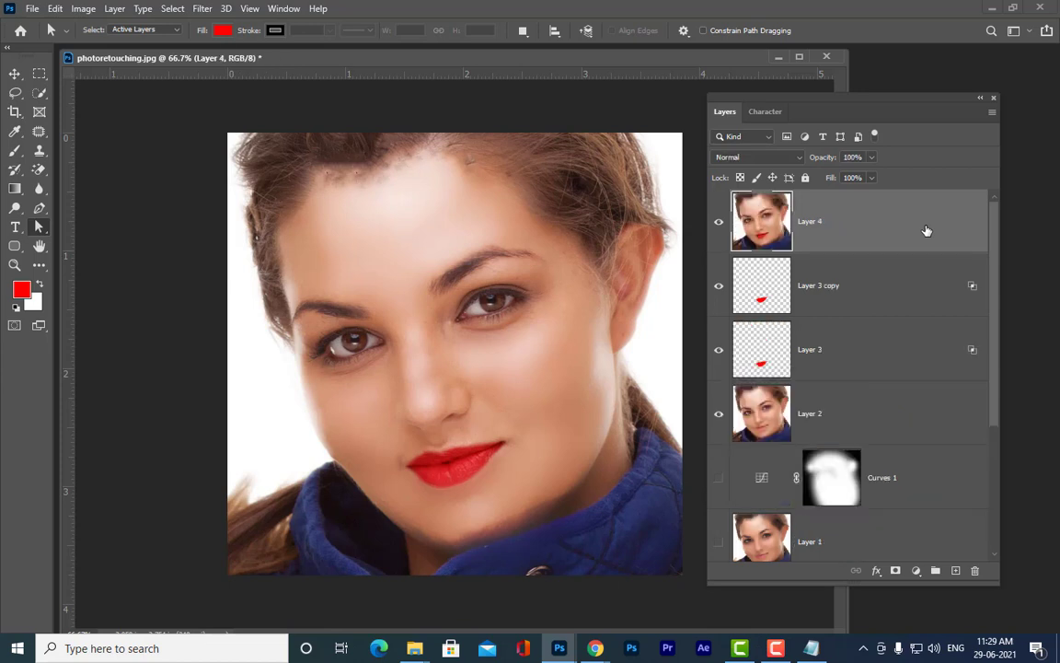
key(ctrl+minus)
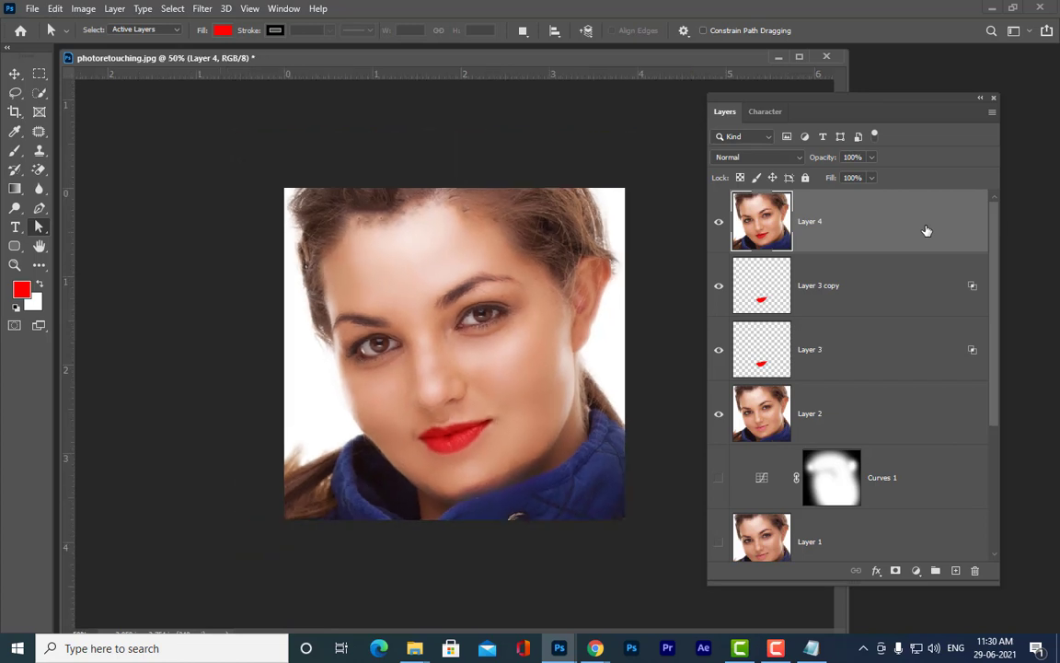
drag(770, 104, 791, 100)
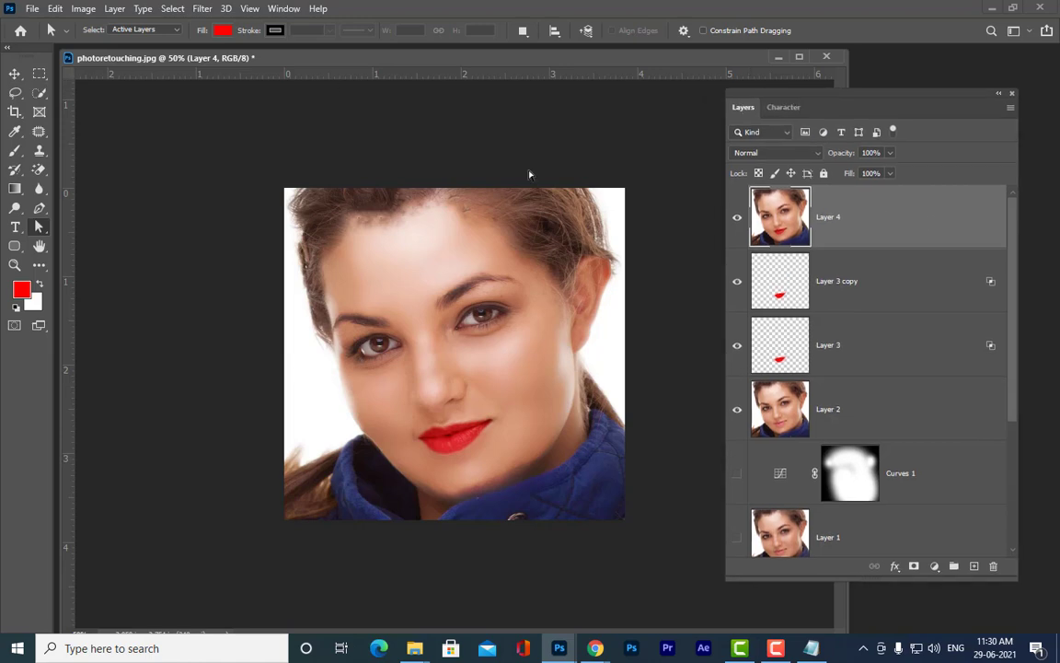
Create a new landscape document of 297 x 210 mm at 300 ppi and float it in its own window beside photoretouching.jpg
click(33, 8)
click(41, 23)
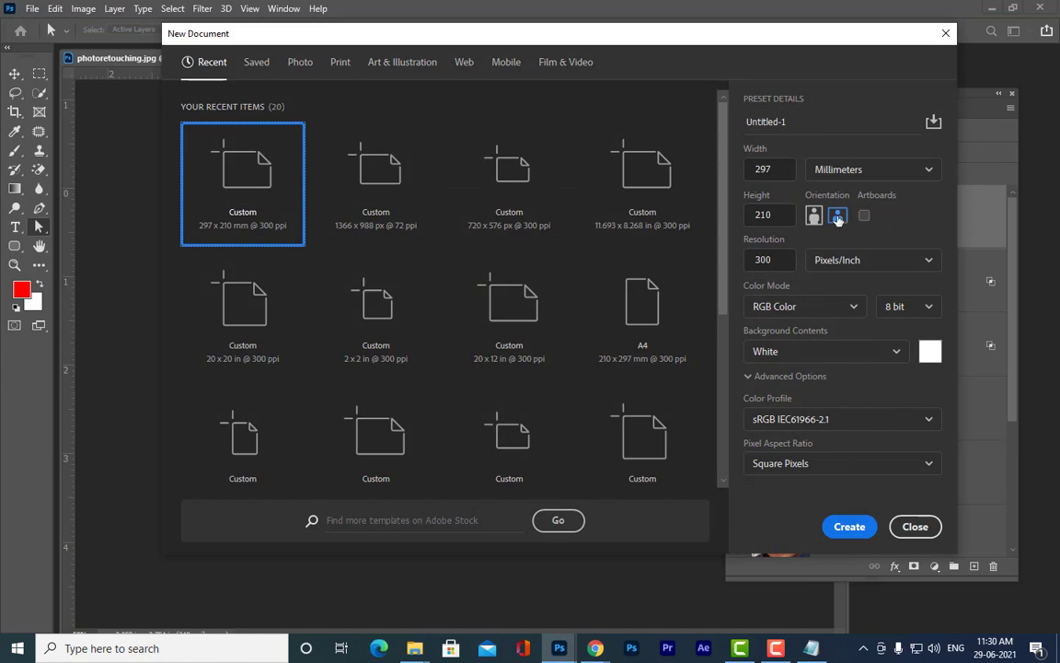
click(849, 526)
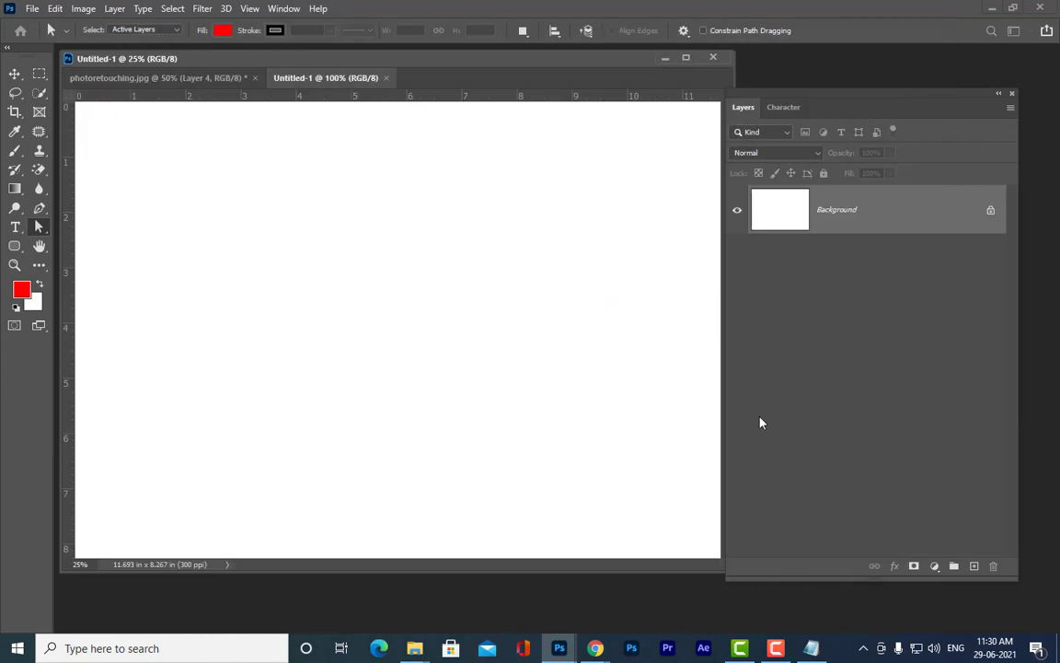
drag(350, 80, 208, 166)
drag(366, 64, 646, 85)
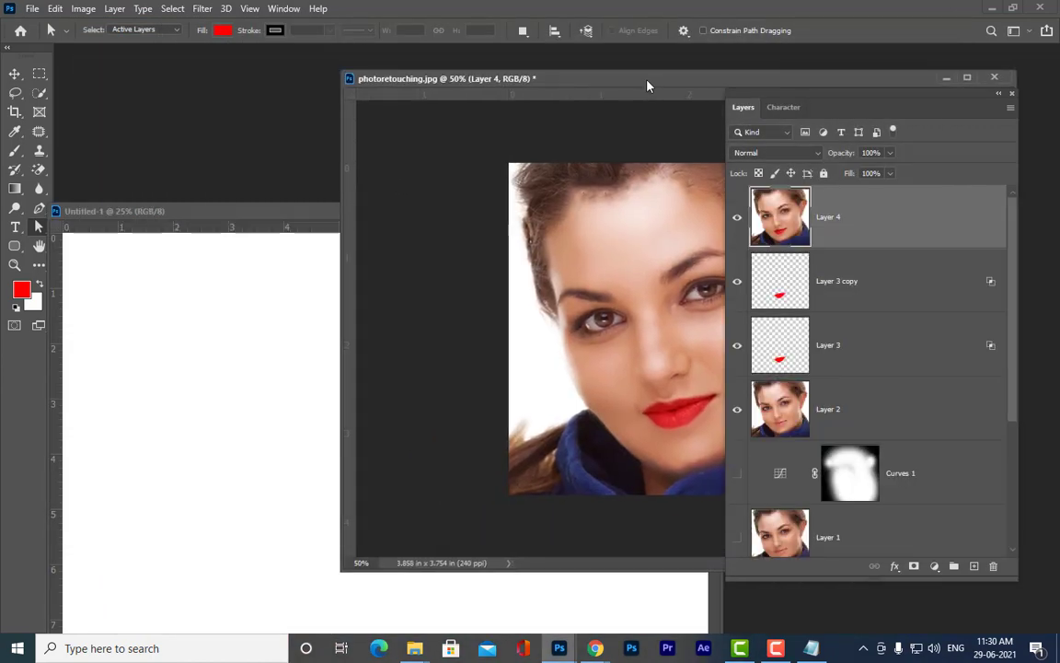
Copy the merged Layer 4 and the original Layer 0 from photoretouching.jpg into the new document, with the original left of the retouched version
drag(781, 216, 490, 467)
click(16, 75)
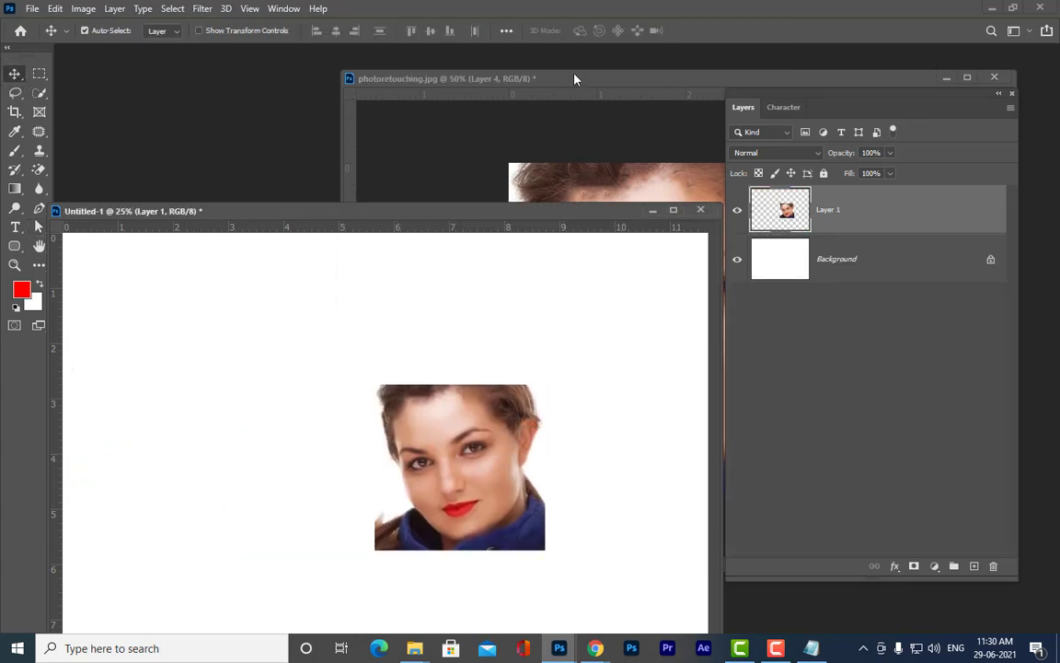
click(574, 79)
scroll(925, 367, down, 5)
click(894, 530)
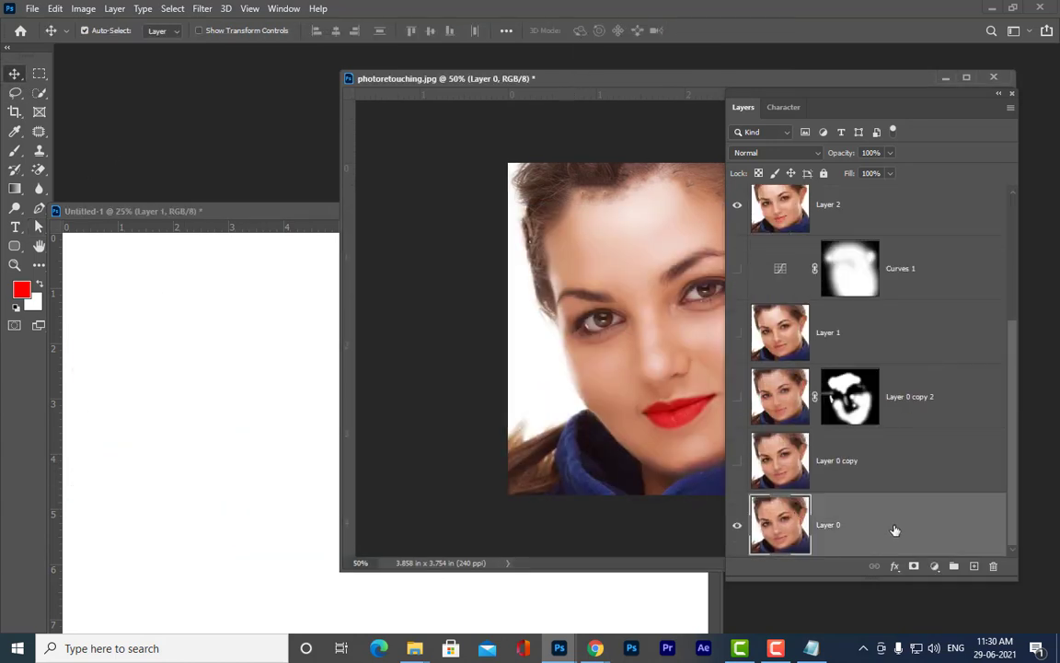
drag(894, 530, 324, 464)
Scale both portrait layers together to about 189% so the pair spans the full width of the new document
drag(398, 215, 407, 102)
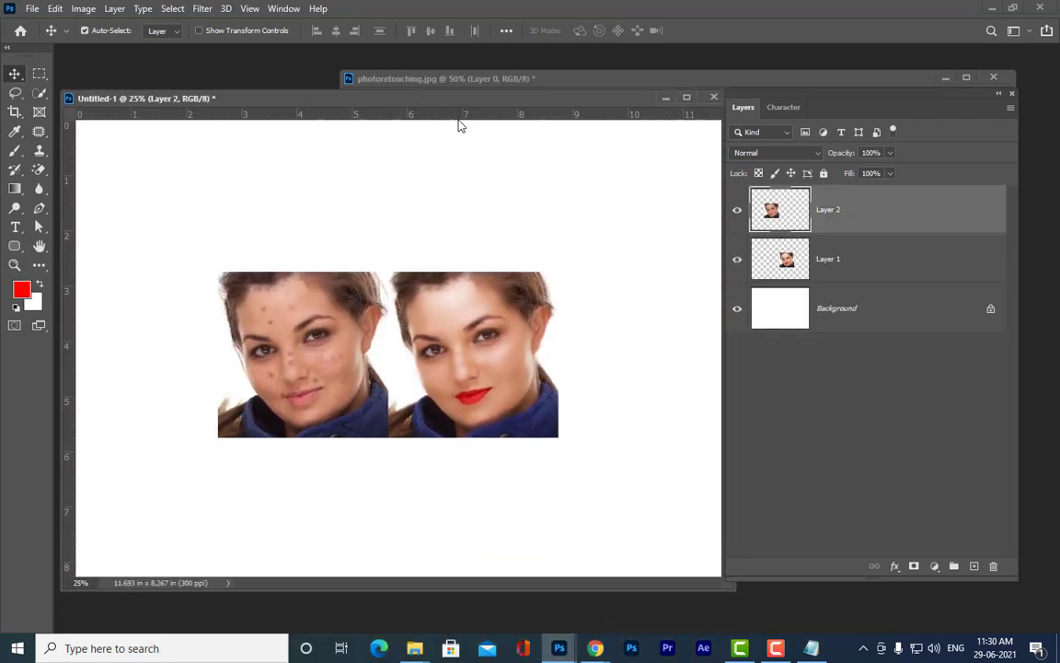
drag(736, 93, 793, 75)
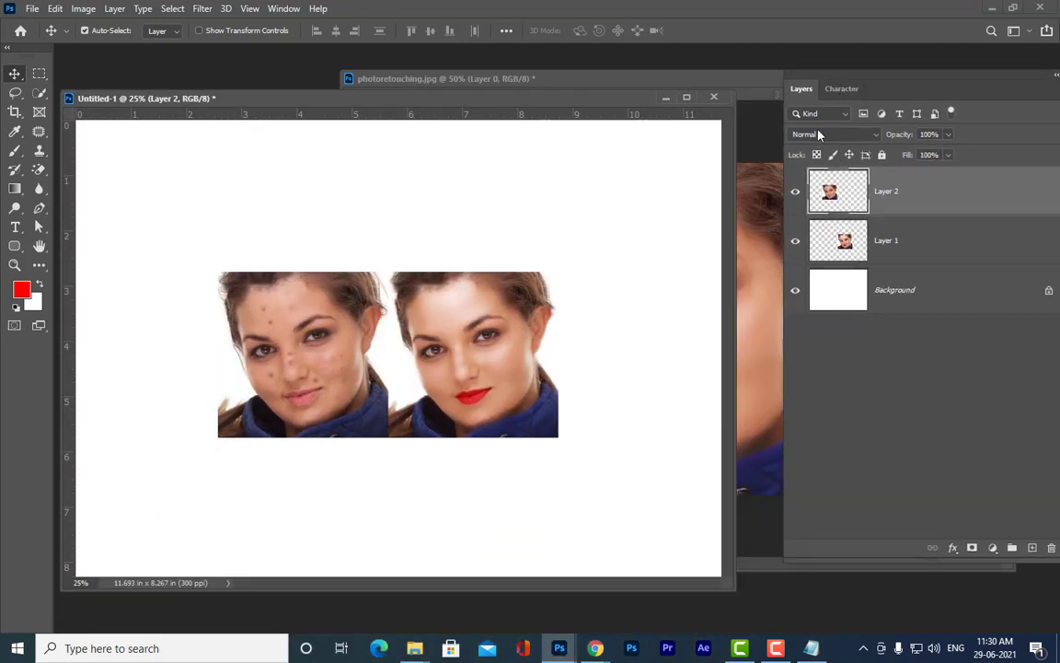
shift+click(899, 242)
key(ctrl+t)
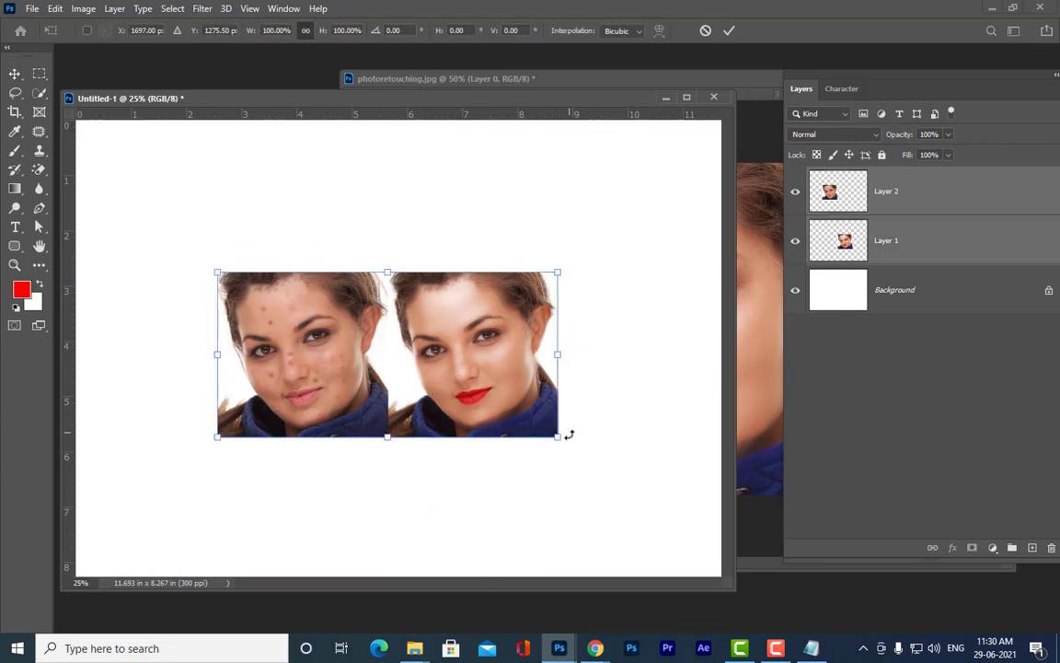
drag(563, 436, 693, 521)
drag(500, 418, 505, 411)
drag(714, 498, 723, 508)
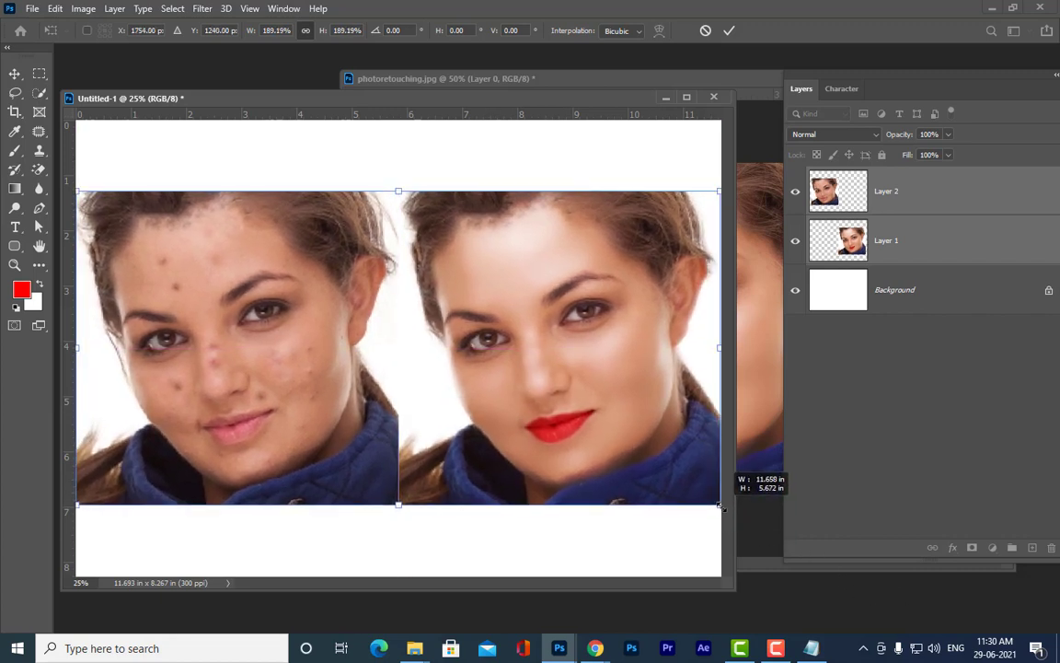
key(Return)
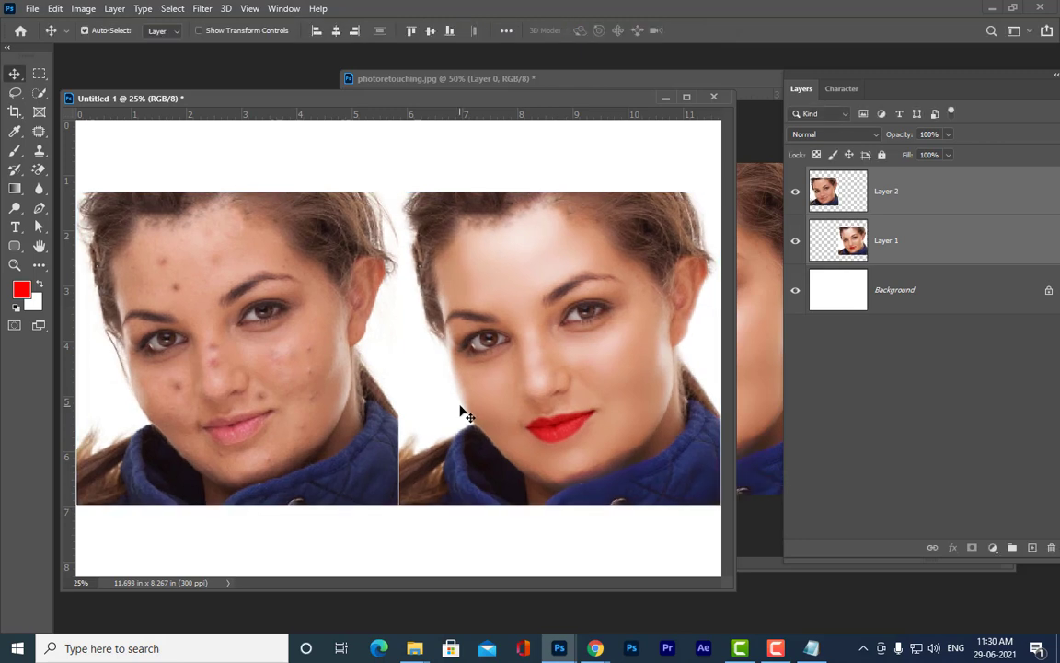
Crop the document to a rectangular selection around the two portraits, deselect, and enlarge the document window to show the whole comparison
click(39, 74)
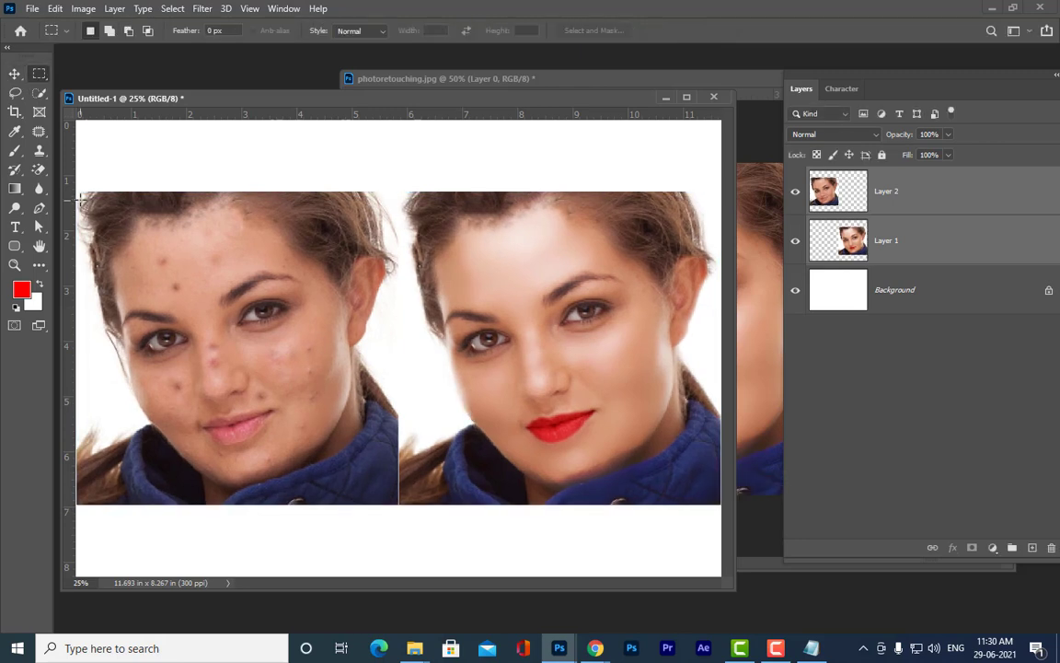
drag(77, 193, 736, 505)
click(83, 8)
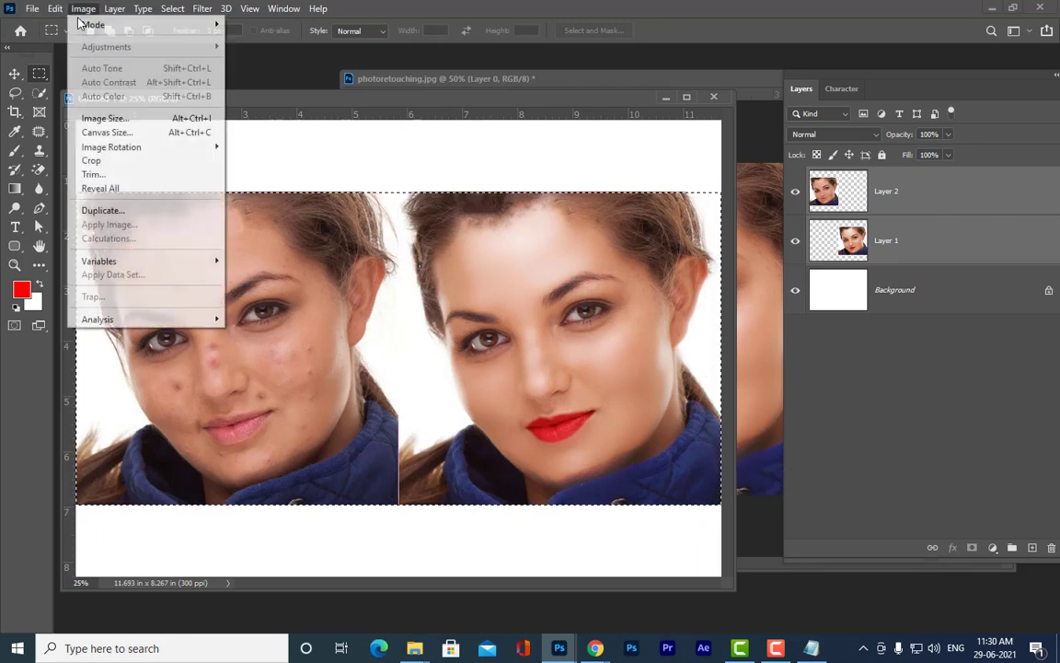
click(135, 158)
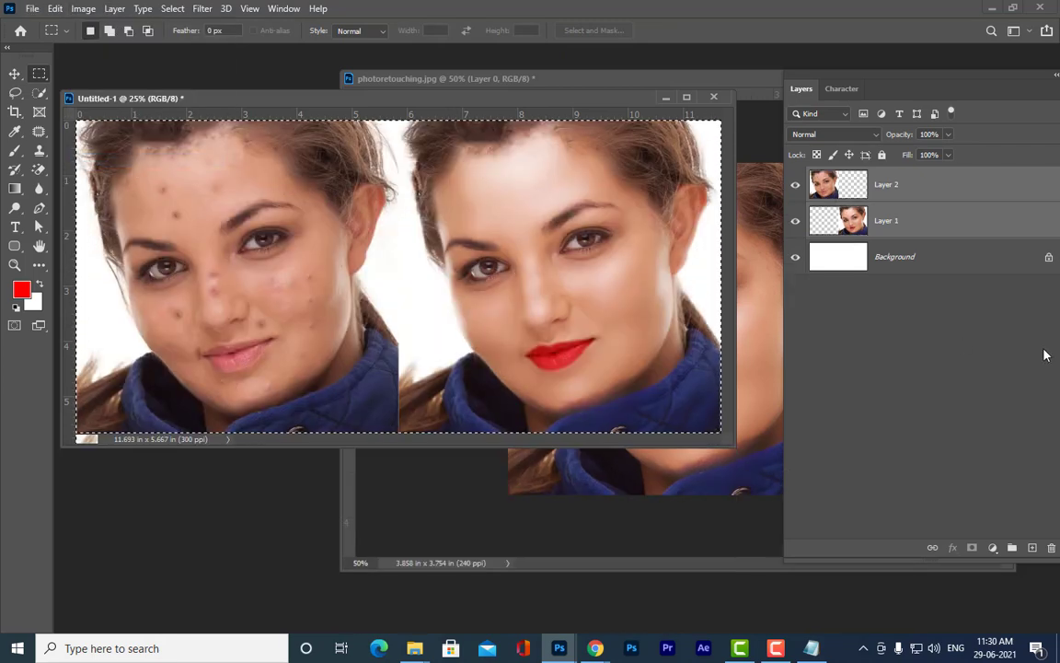
key(ctrl+d)
drag(730, 442, 771, 599)
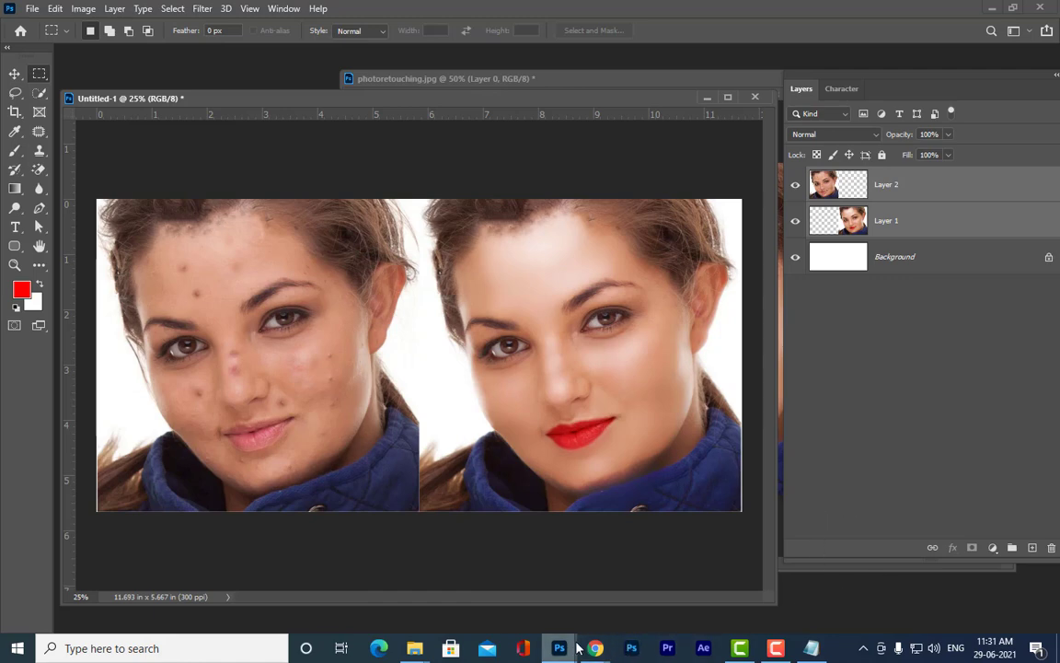
Switch to the Google Images page in Chrome, close the image preview, and search for "acne"
mouse_move(595, 649)
click(512, 575)
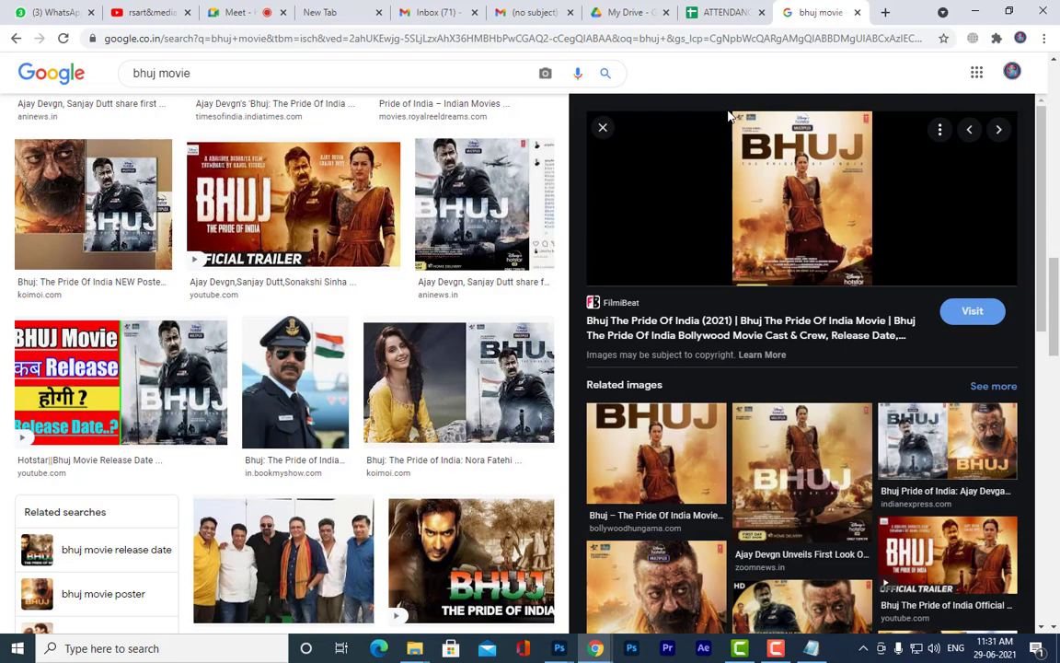
click(603, 127)
drag(195, 72, 3, 74)
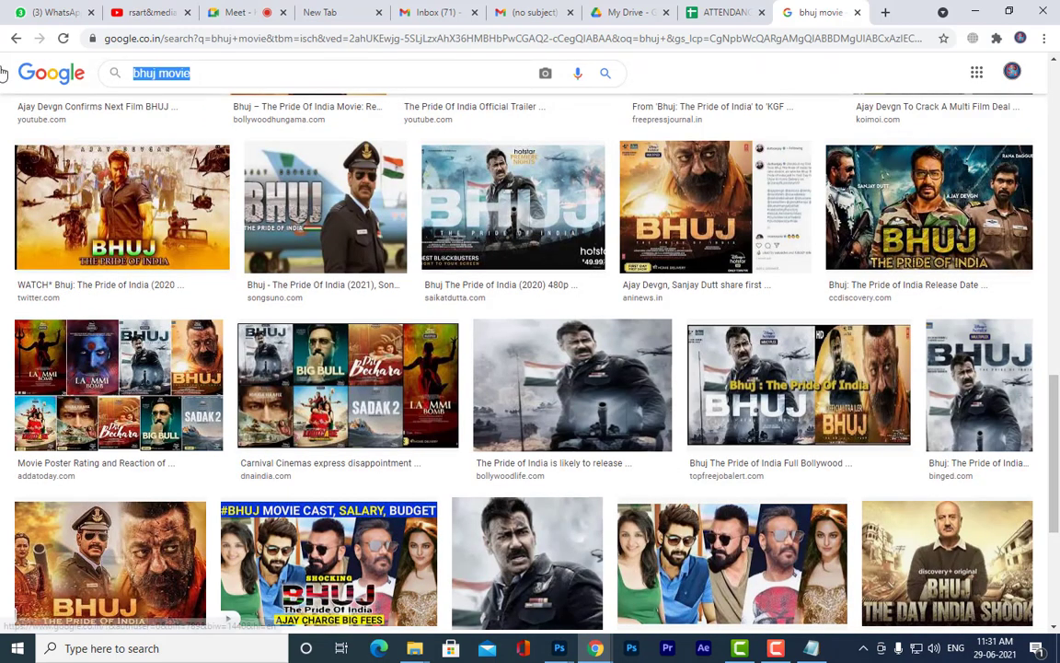
text(acne)
key(Return)
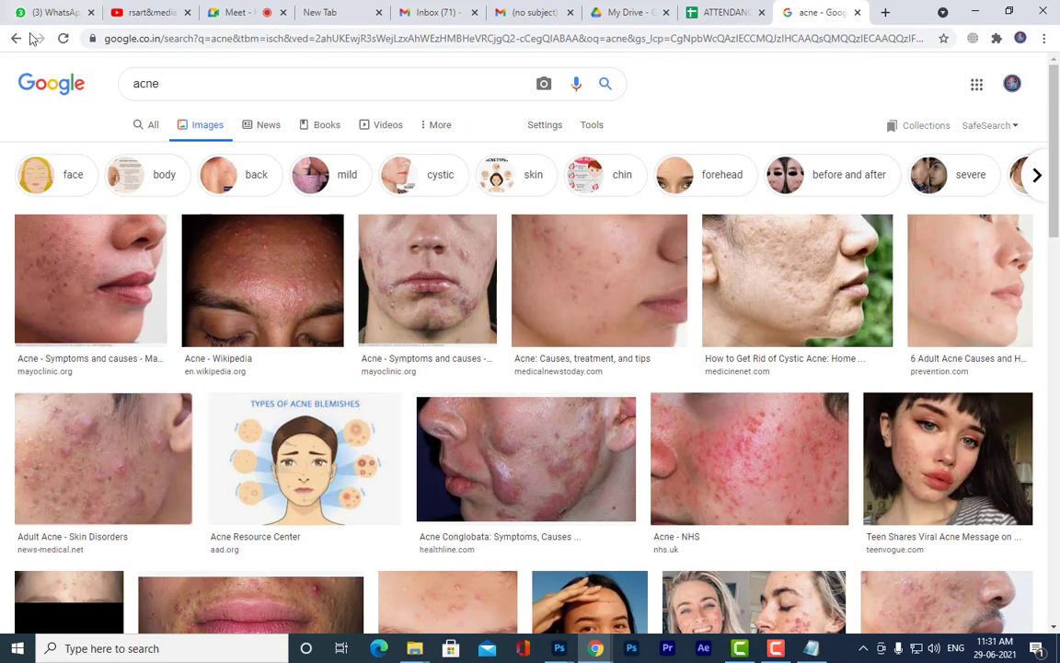
Open the dazeddigital.com portrait of the girl shading her forehead as a full-size image in its own browser tab
scroll(465, 244, down, 3)
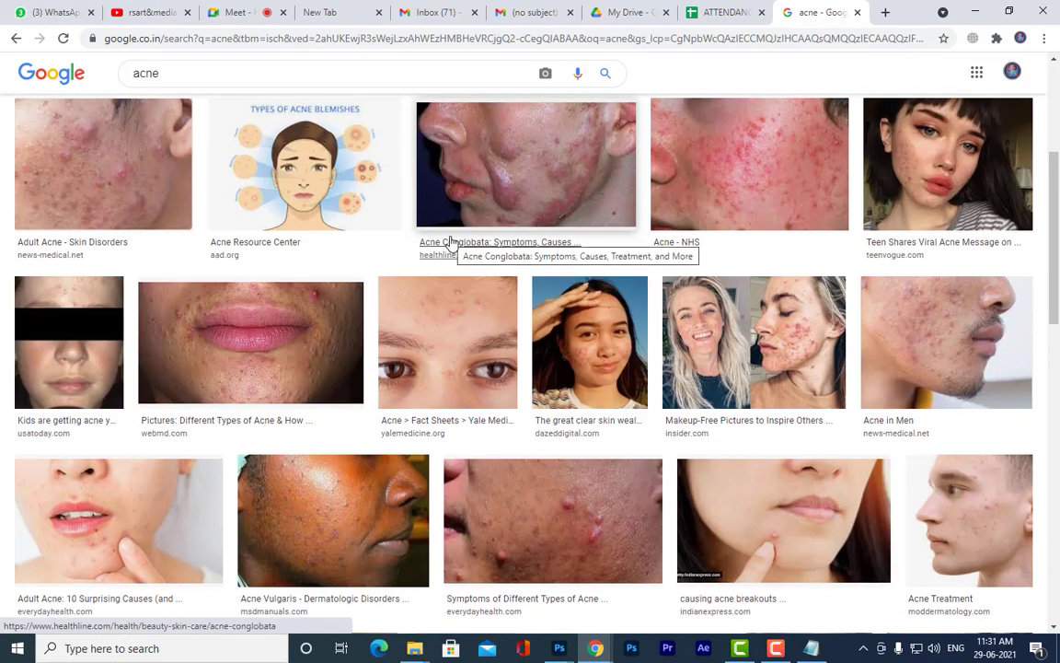
click(598, 341)
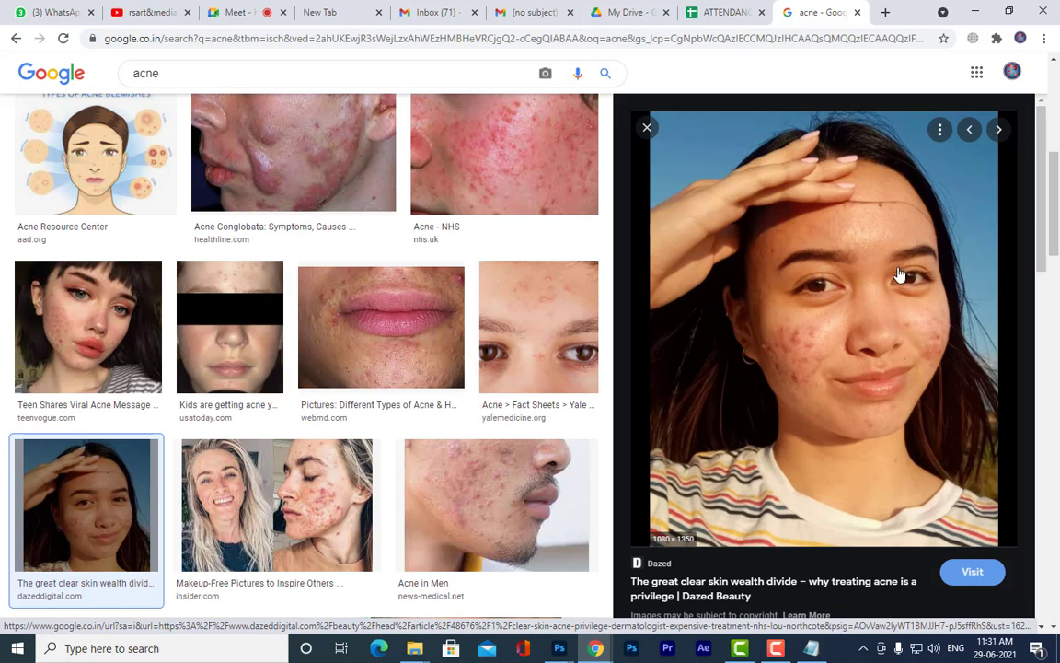
right_click(985, 265)
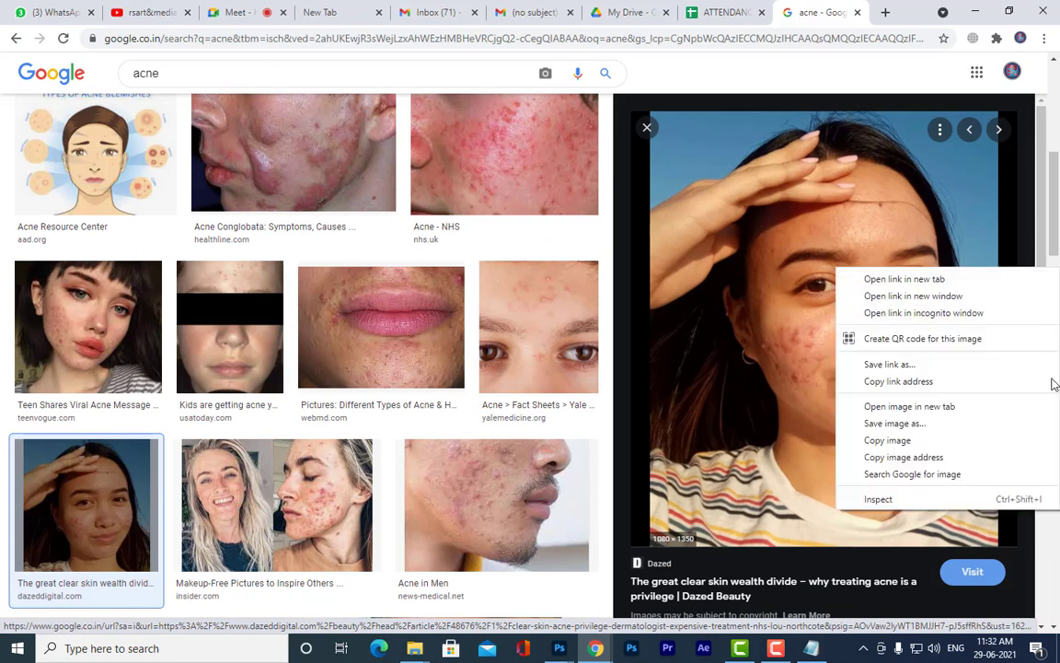
click(960, 407)
click(824, 12)
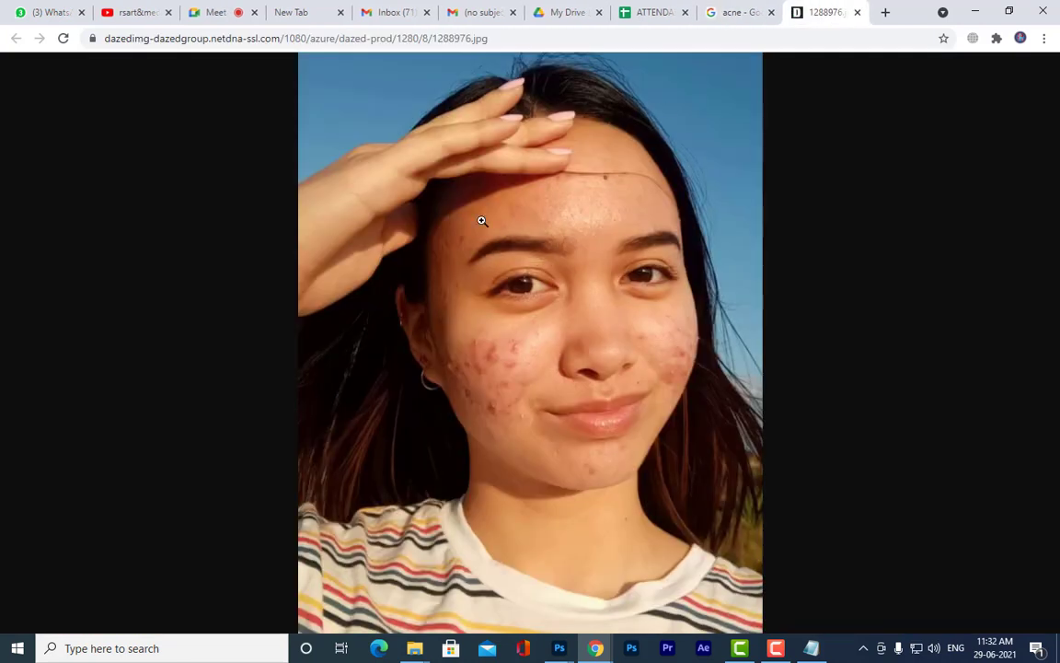
Save the full-size portrait to the Desktop as a JPEG named girl
right_click(526, 211)
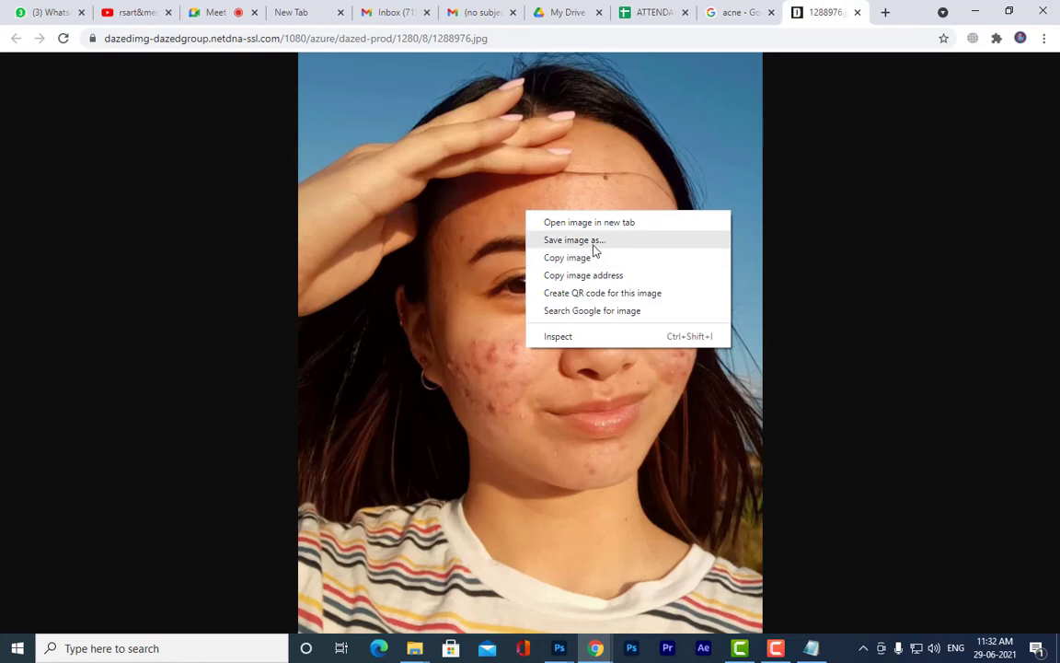
click(594, 241)
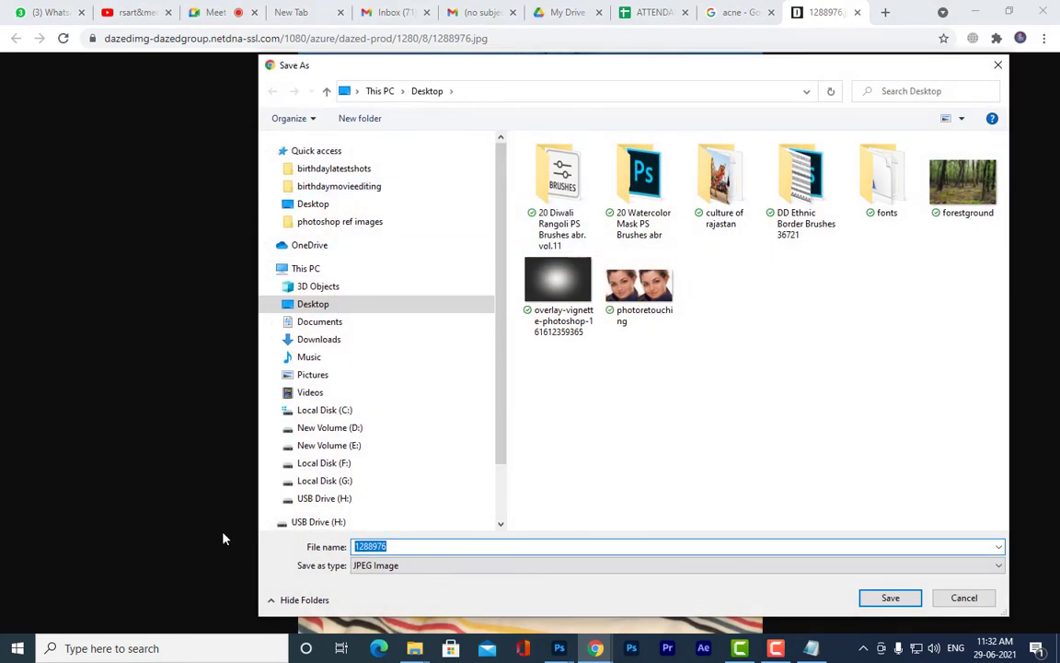
text(girl)
click(888, 596)
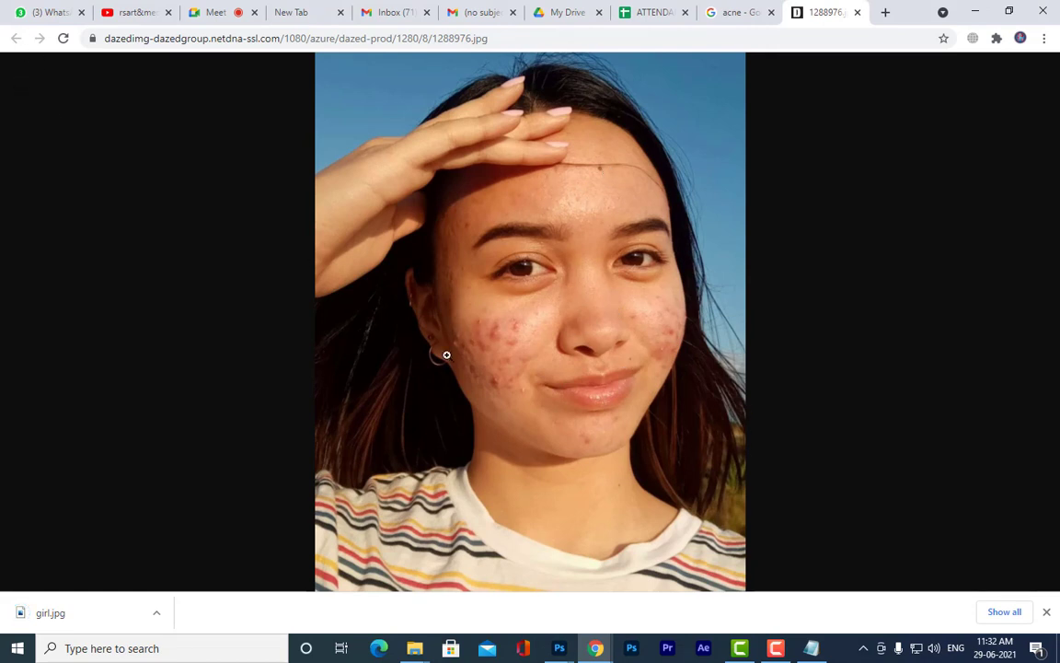
Switch to WhatsApp Web and send the girl image from the Desktop to the TTS 10-12 Photoshop group without a caption
click(36, 12)
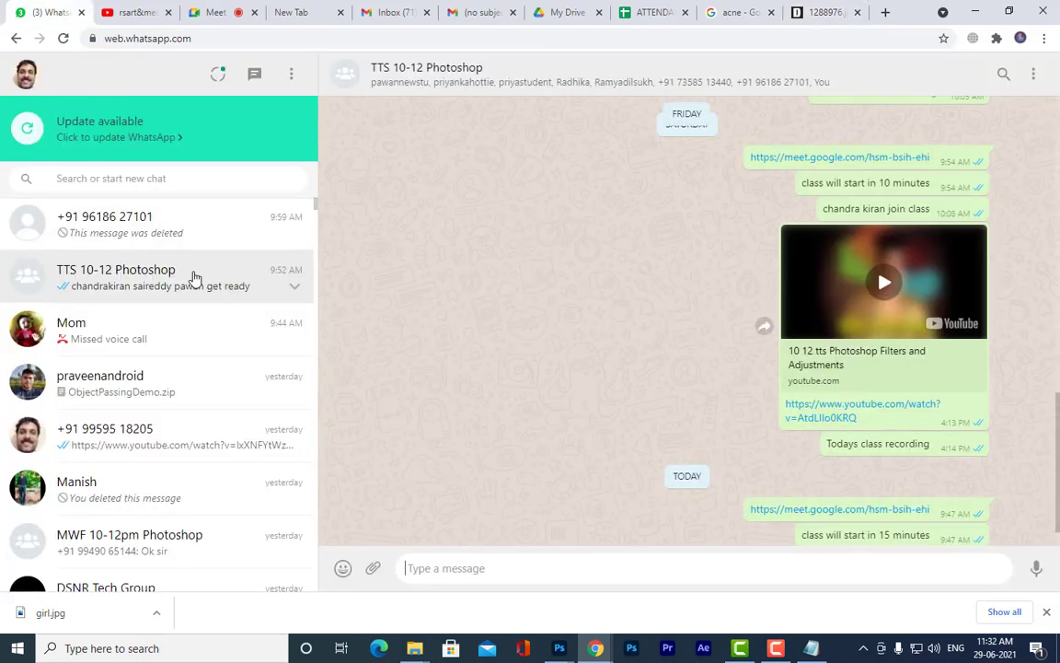
click(373, 569)
click(374, 524)
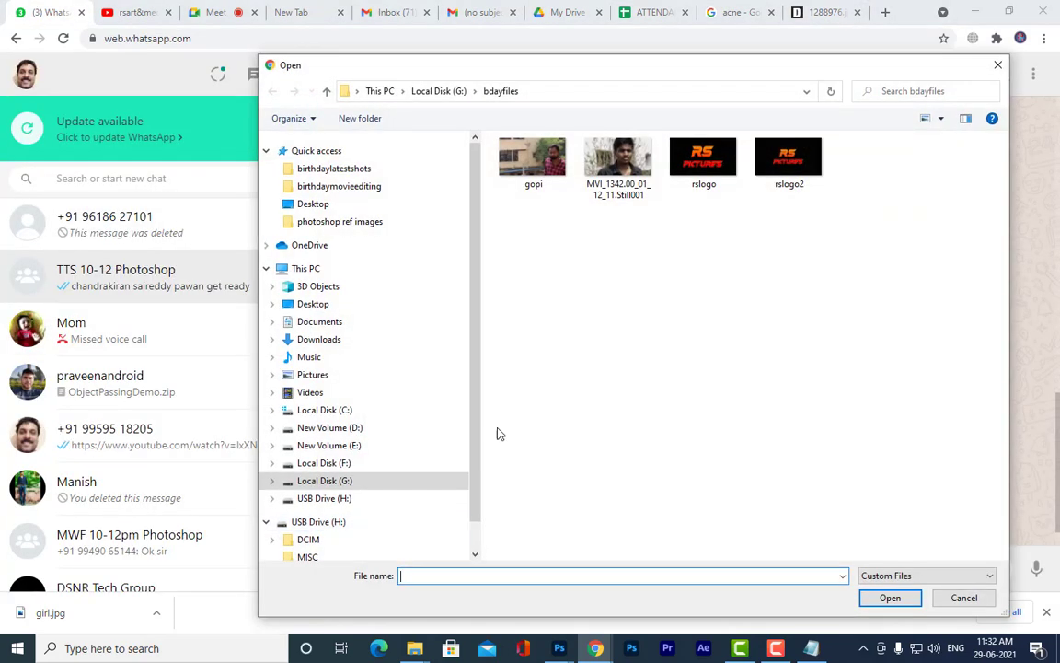
click(313, 203)
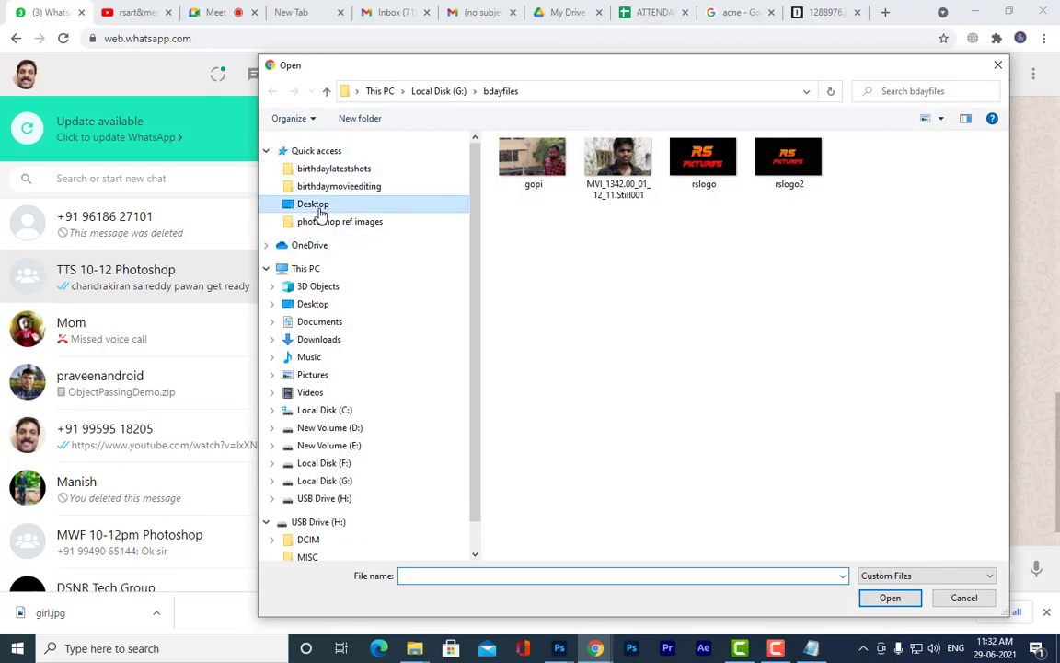
click(532, 292)
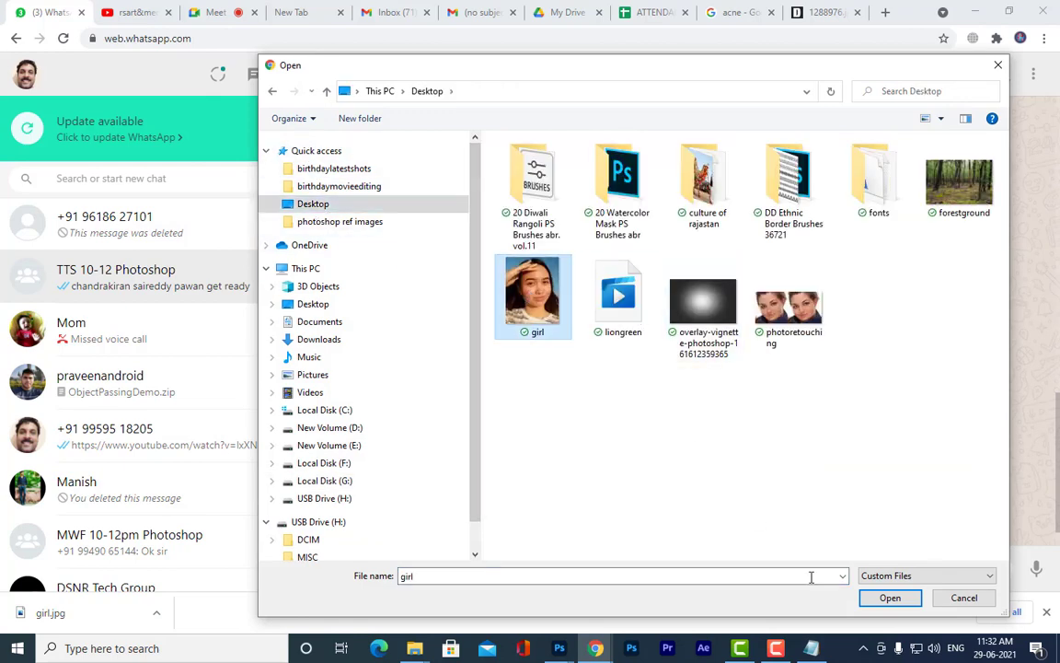
click(890, 597)
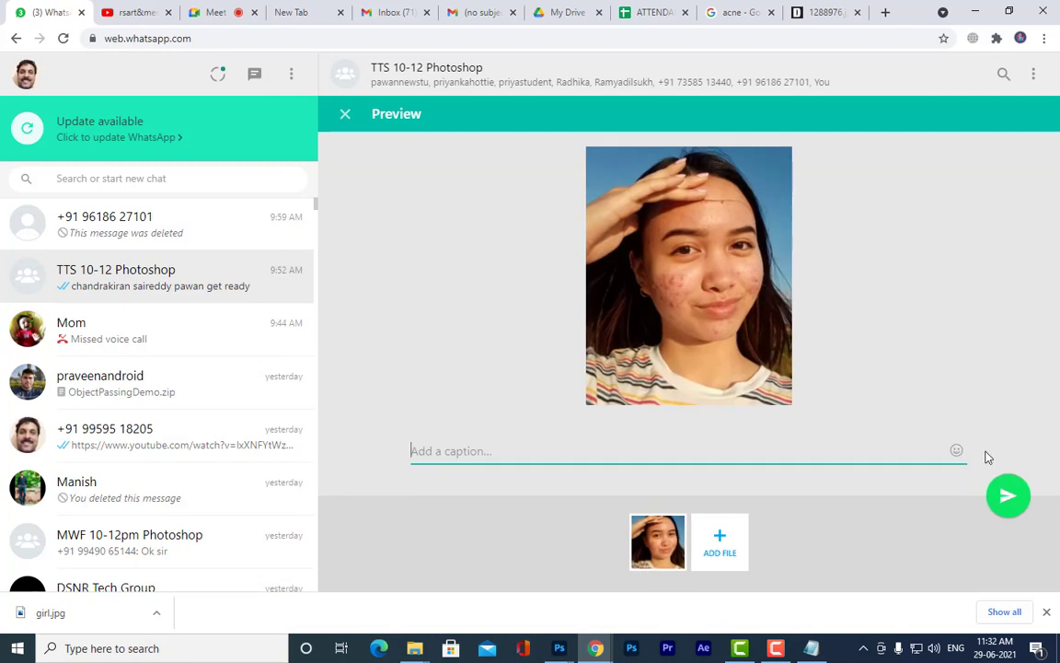
click(1006, 495)
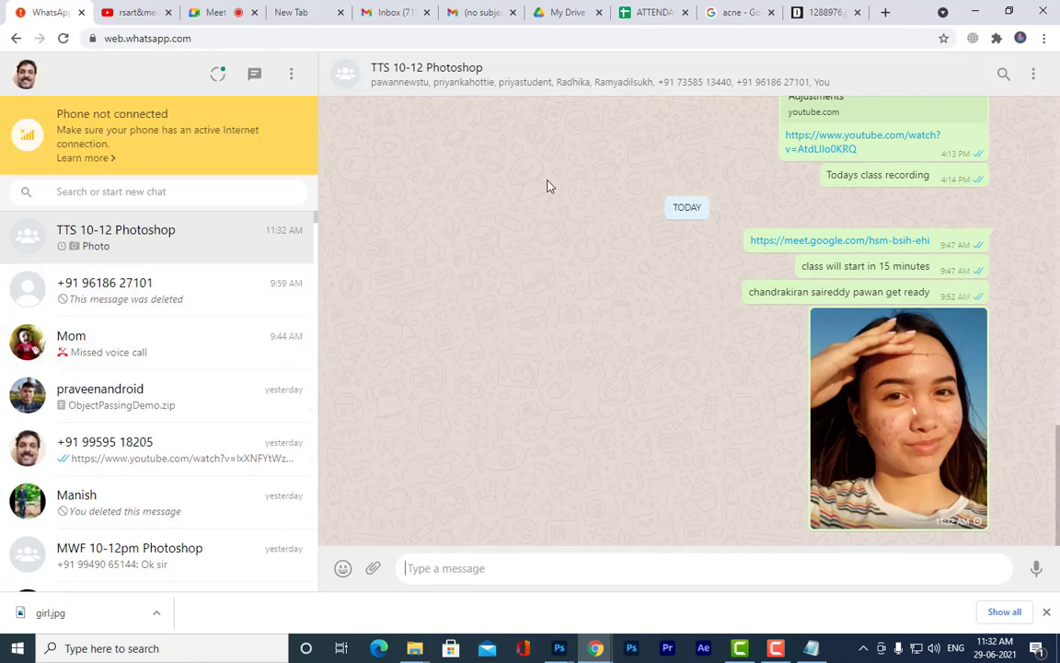
click(159, 300)
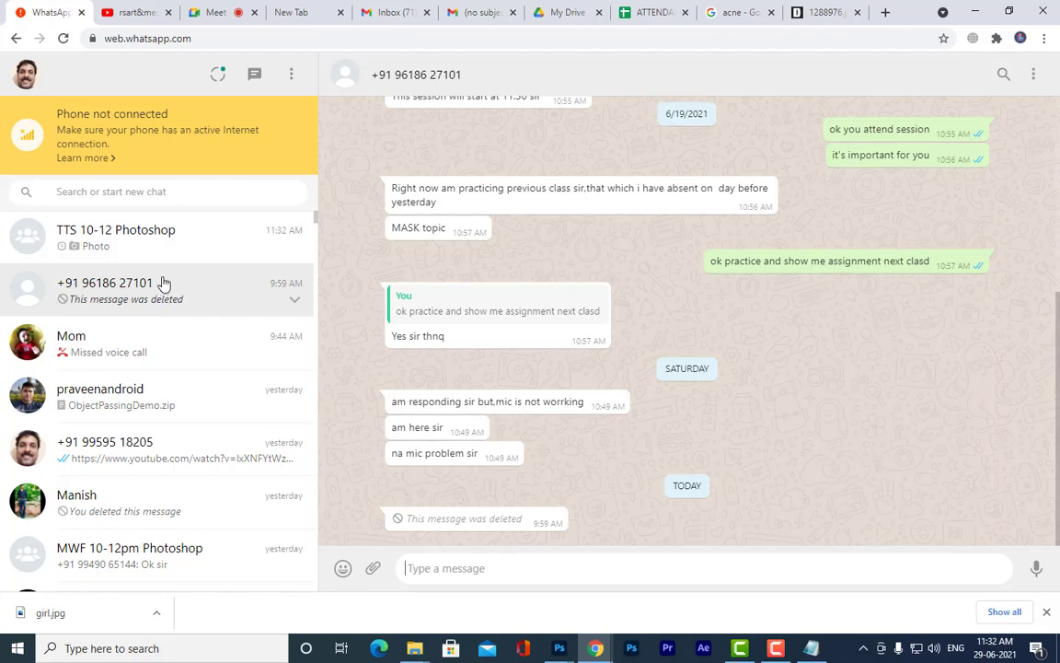
click(166, 262)
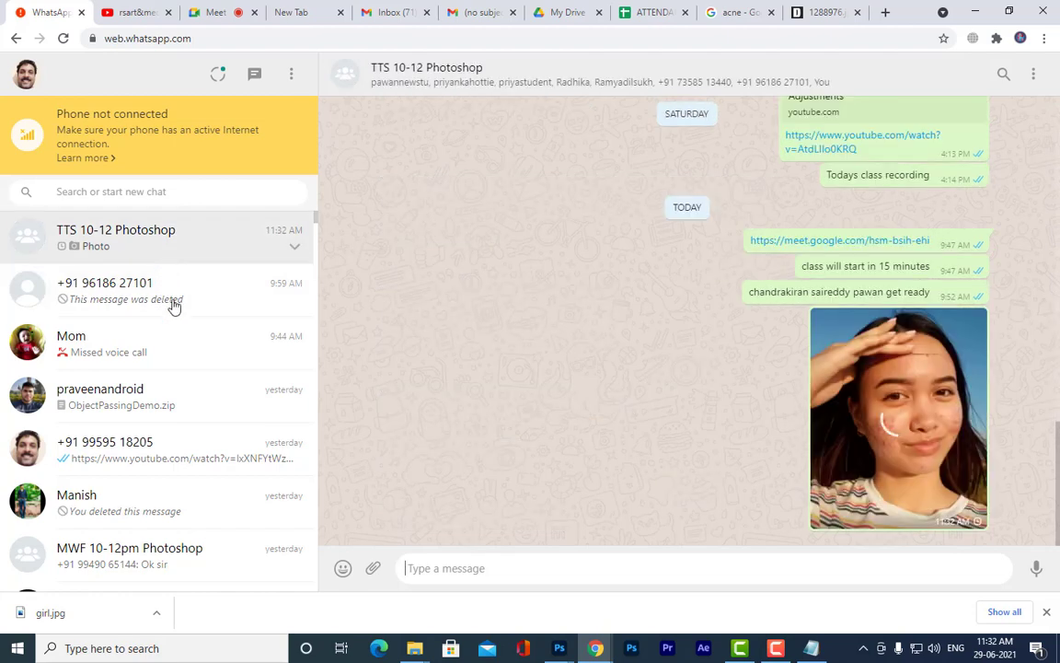
click(168, 426)
click(162, 255)
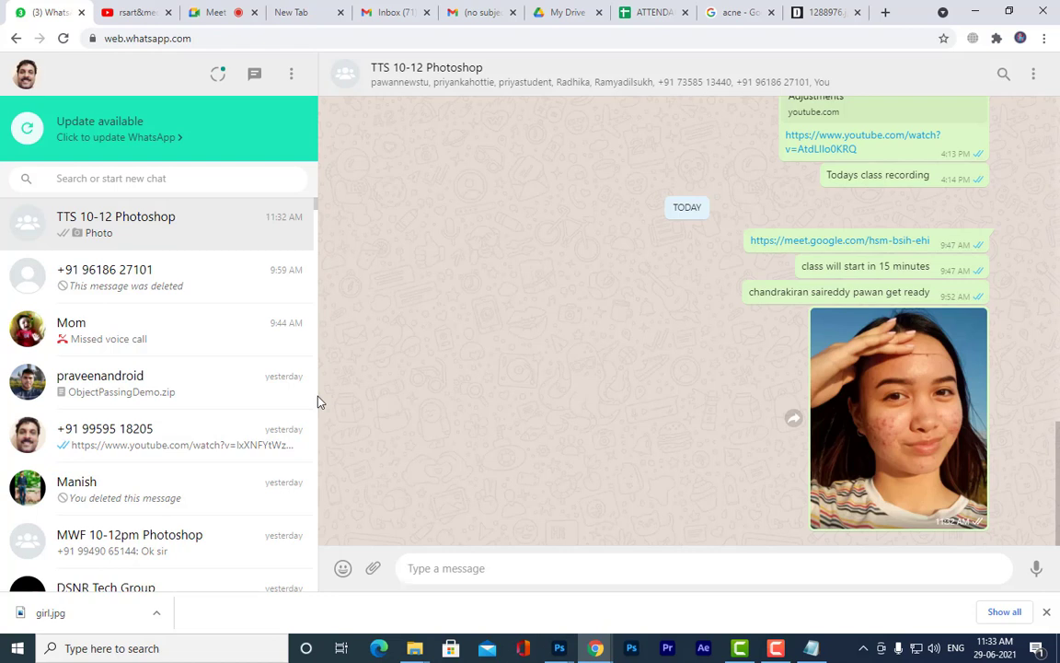
Switch to Photoshop and close both photoretouching.jpg and the untitled before/after comparison without saving changes
mouse_move(559, 646)
click(592, 618)
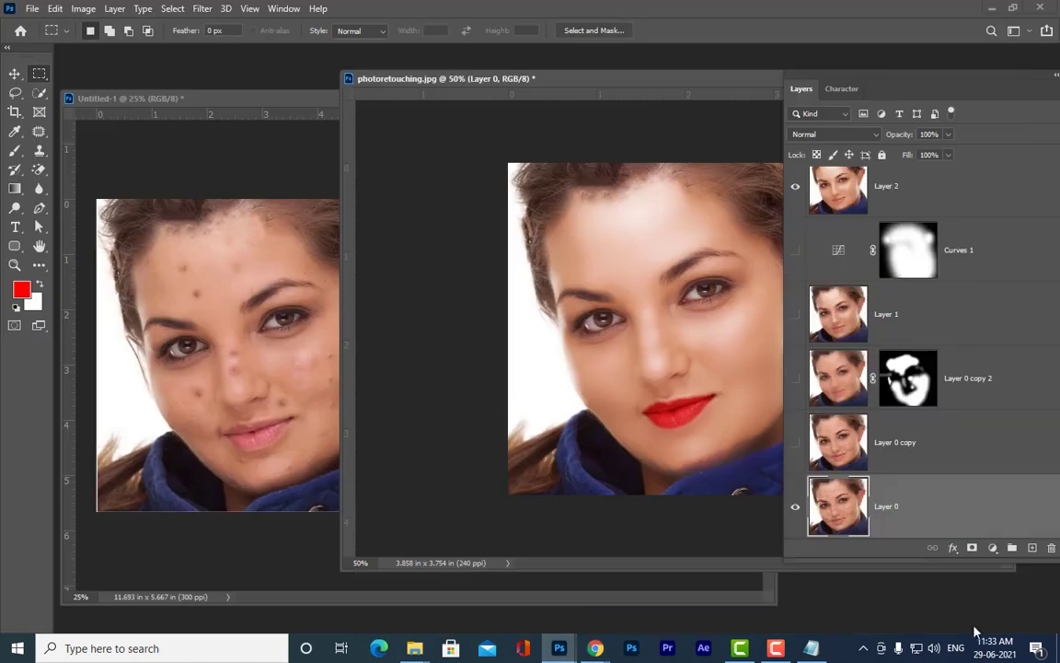
drag(678, 107, 431, 111)
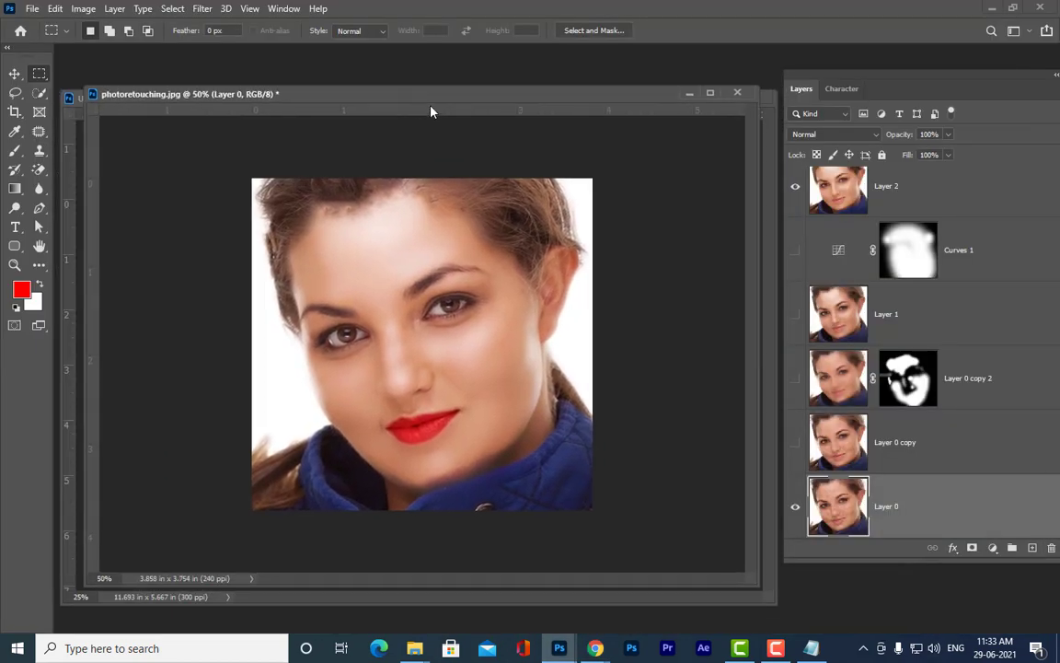
click(737, 92)
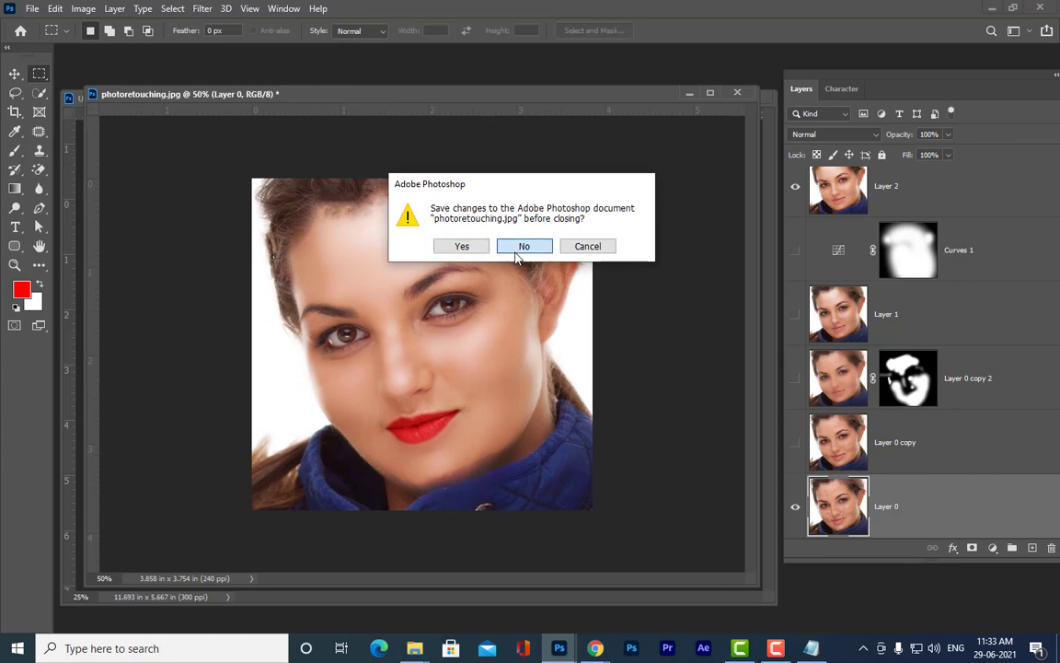
click(522, 247)
drag(614, 92, 635, 136)
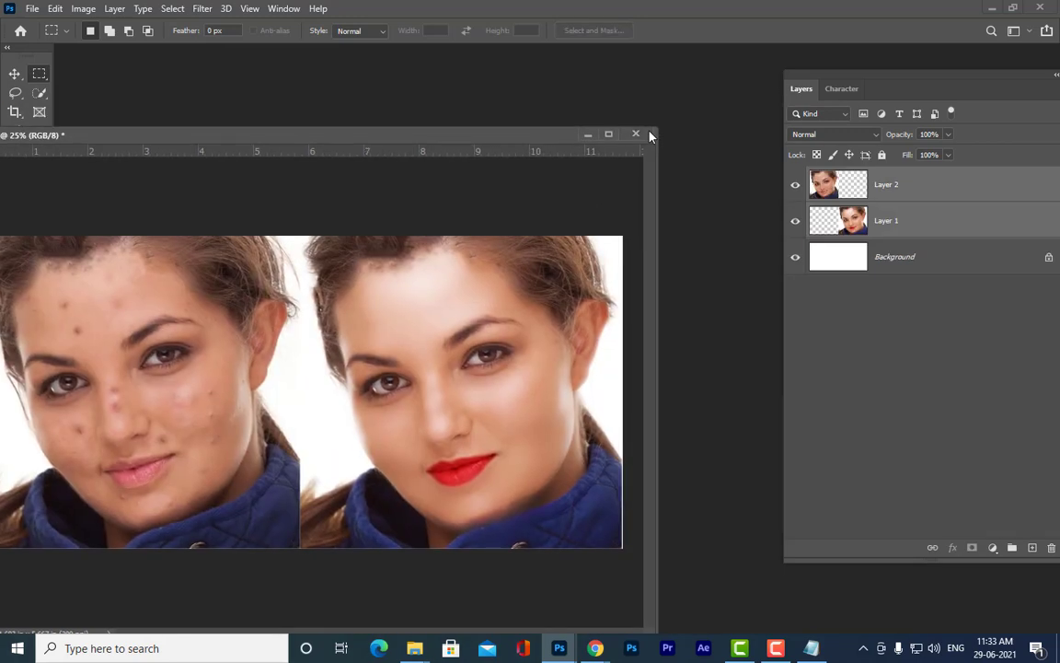
click(634, 135)
click(521, 245)
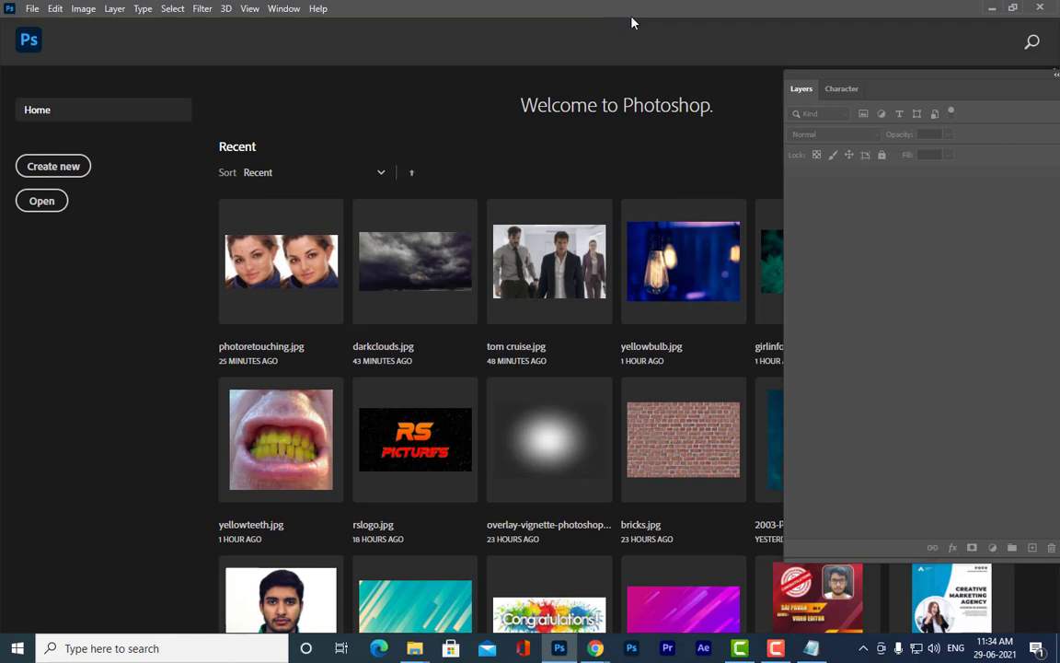
Switch to Chrome, open Google Images in a new tab, and search for "color correction"
click(776, 648)
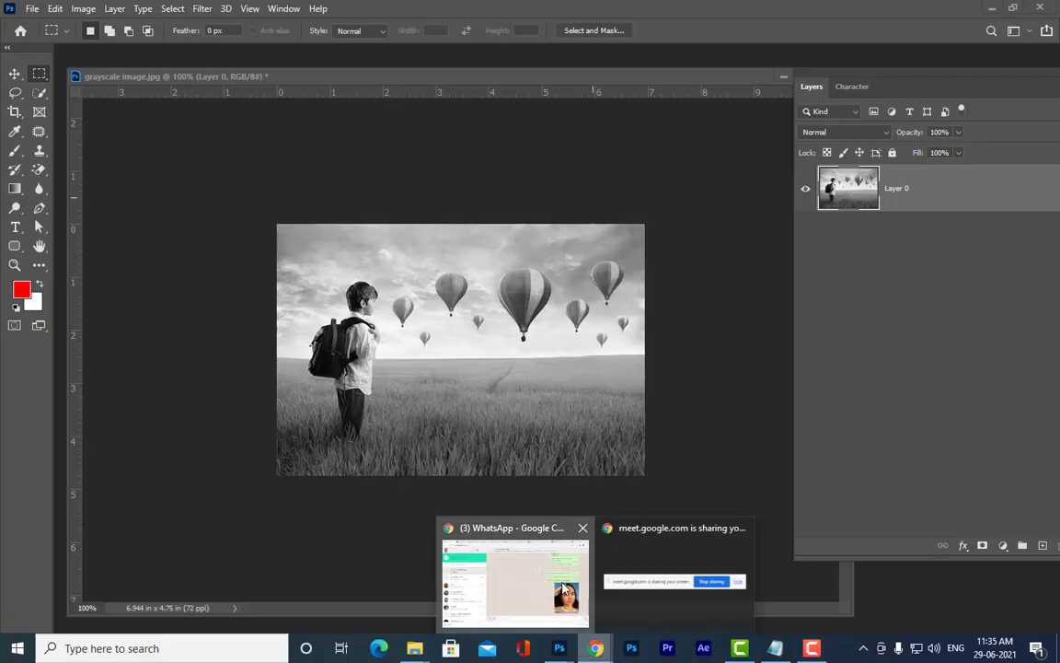
click(511, 562)
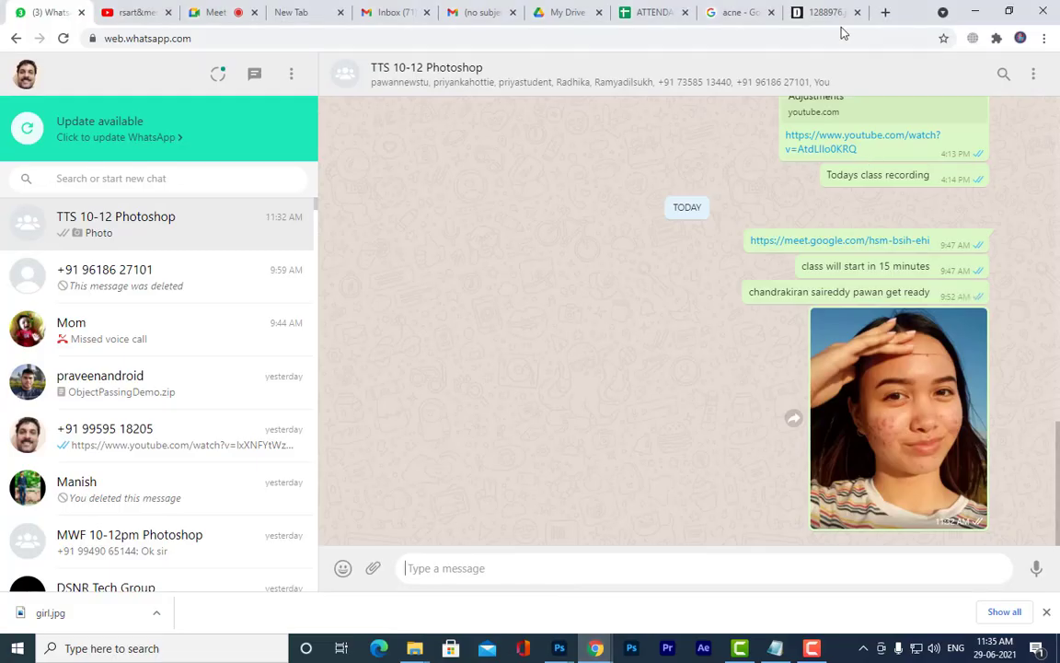
key(ctrl+t)
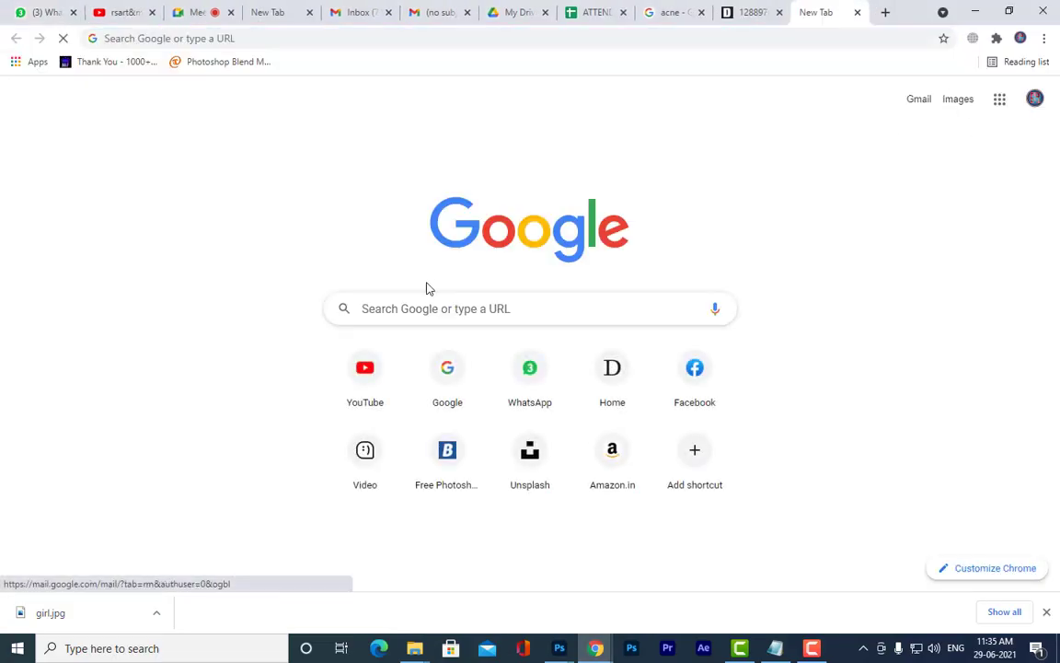
click(433, 267)
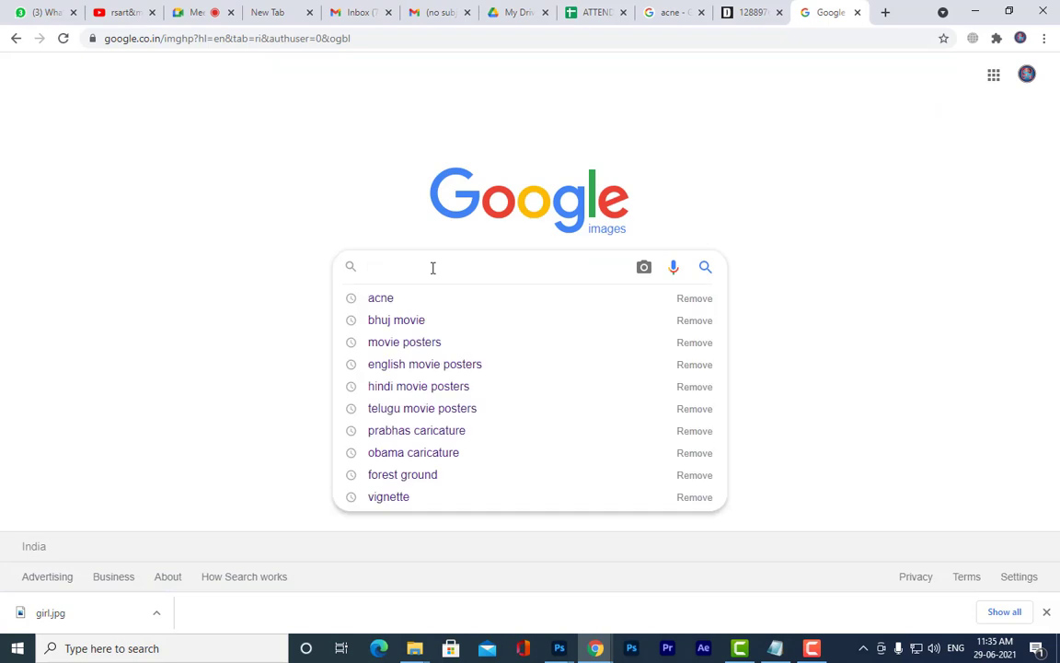
text(color)
key(Down)
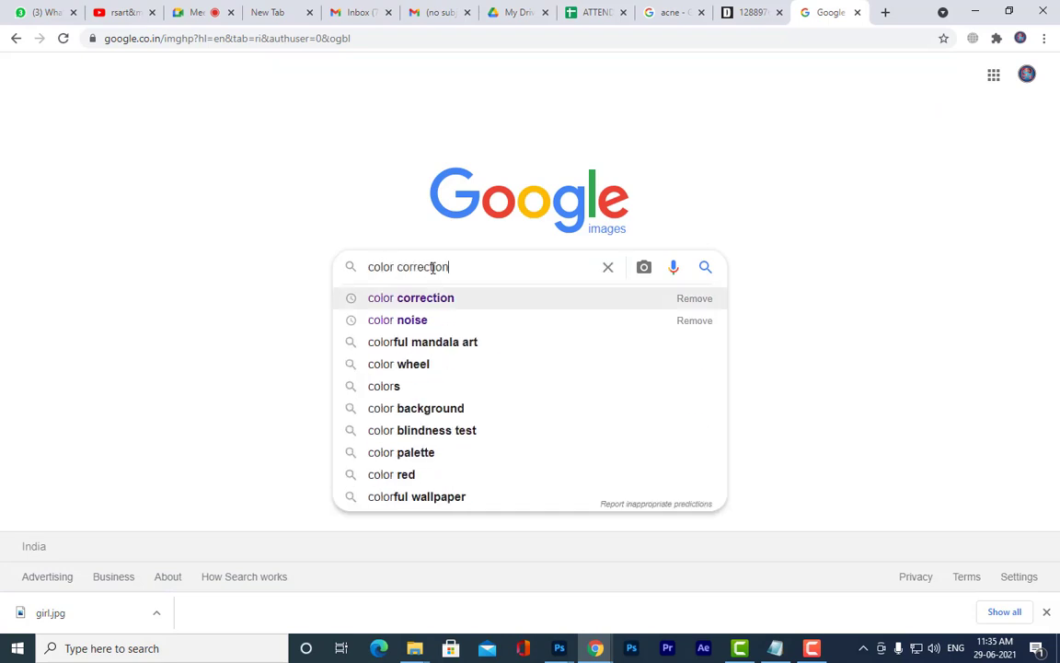
key(Return)
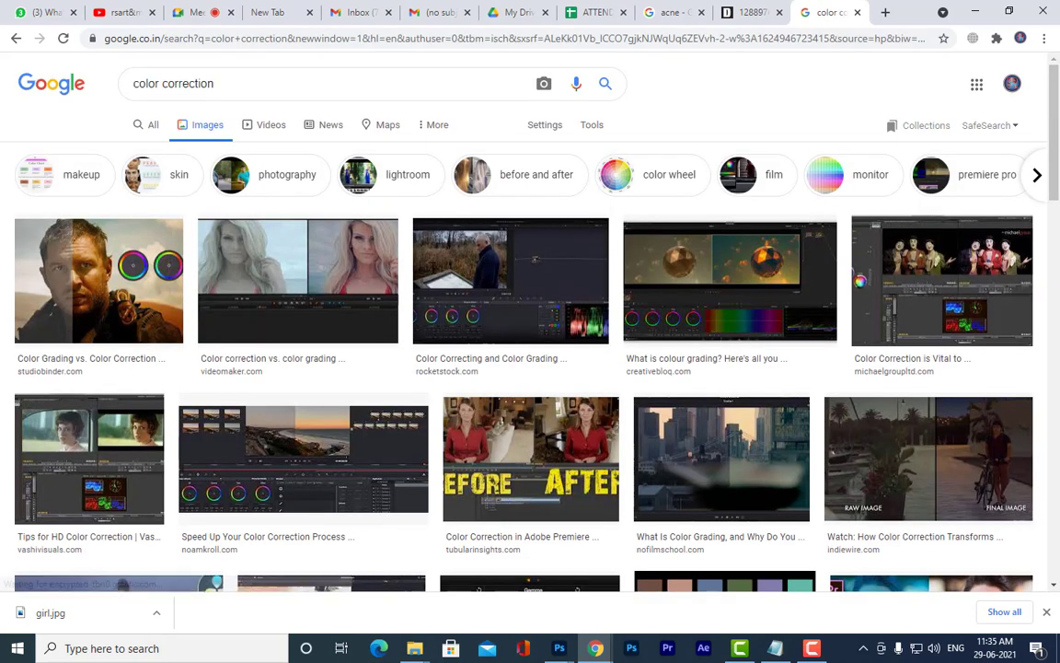
Examine the cinecom.net and SLR Lounge before/after color correction examples and browse their related images
scroll(248, 256, down, 5)
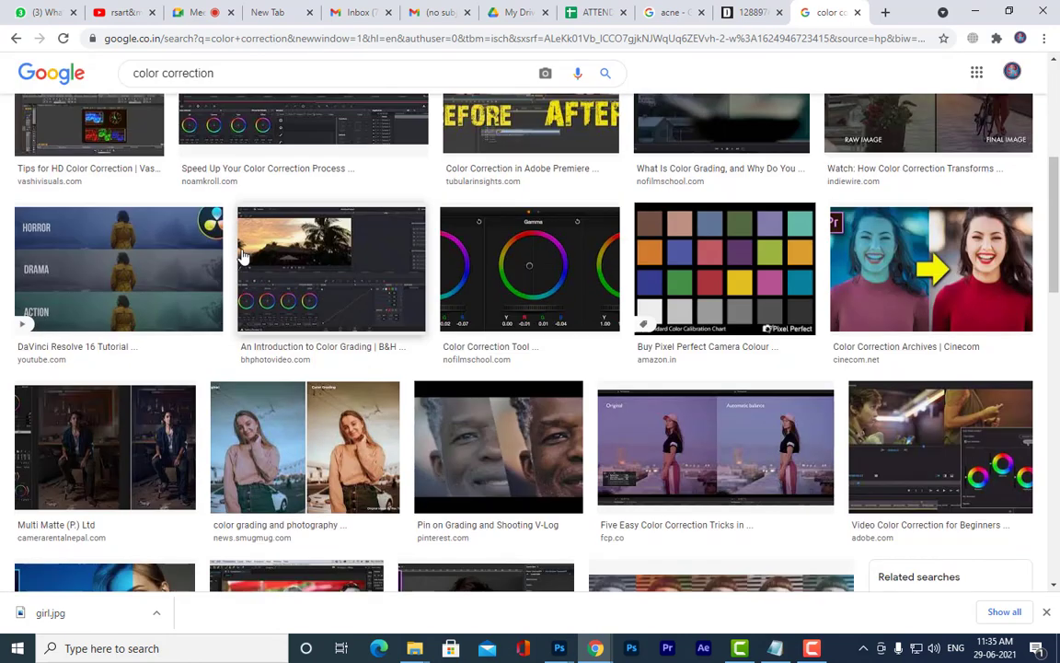
click(831, 226)
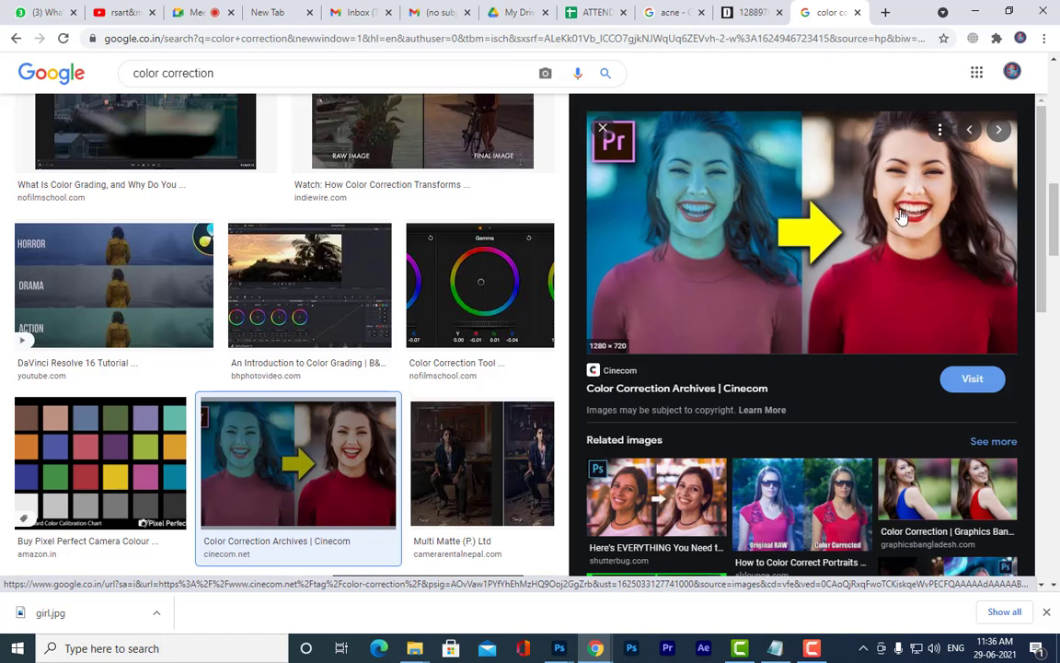
scroll(854, 263, down, 3)
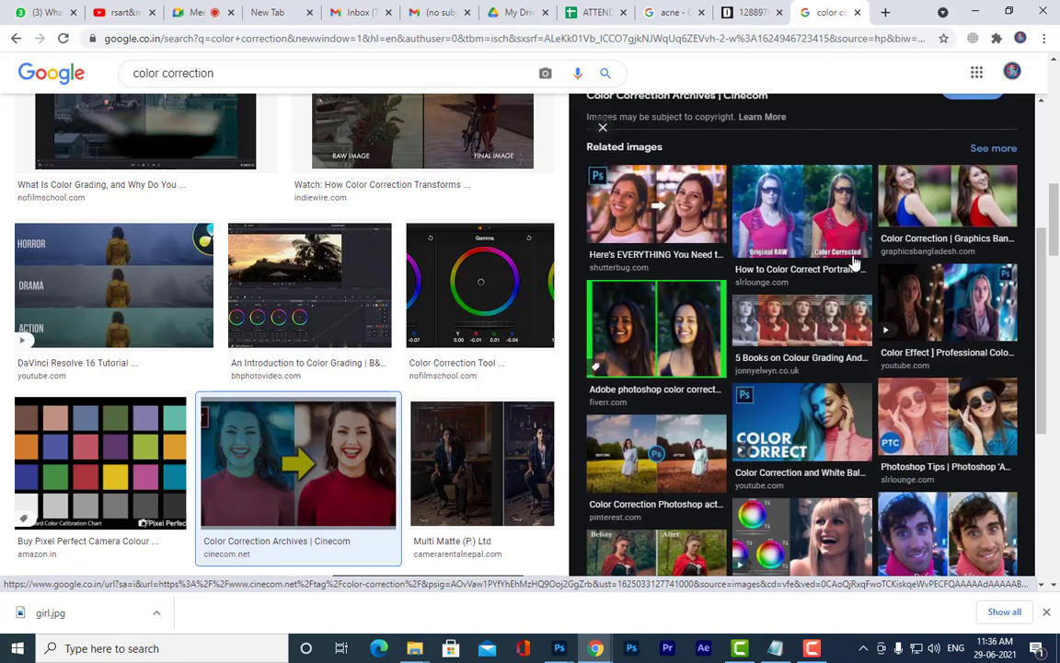
click(793, 219)
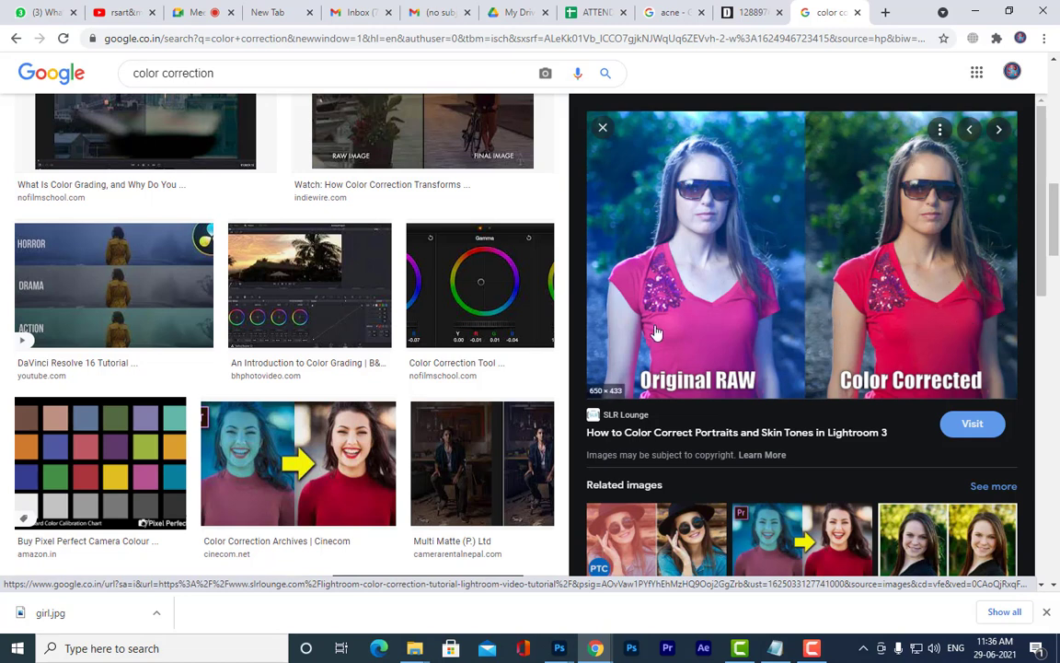
scroll(736, 240, down, 7)
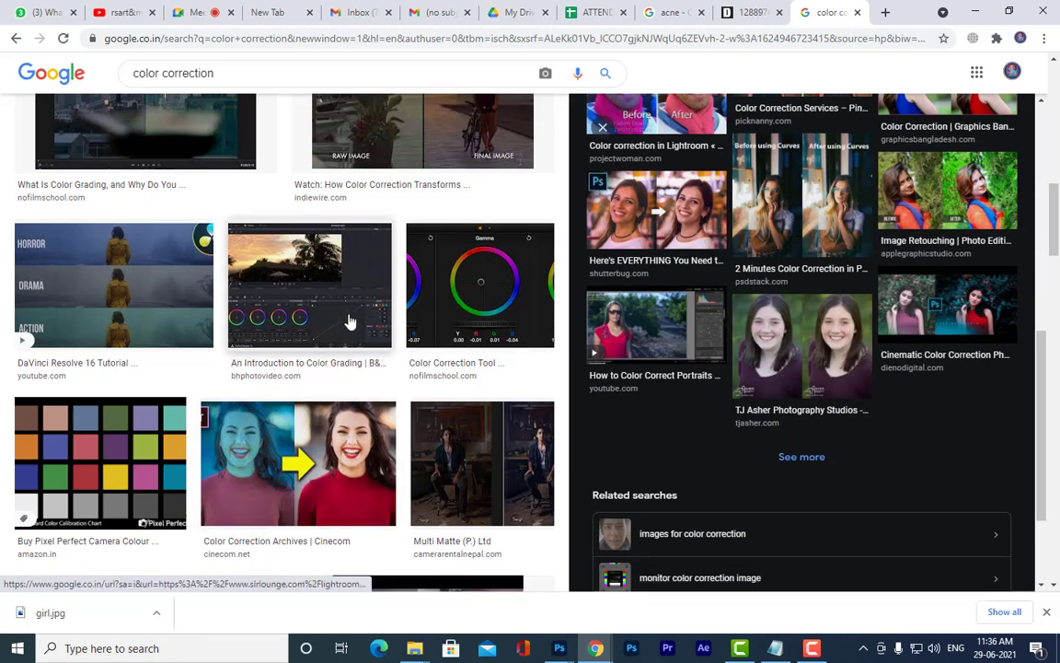
scroll(349, 319, down, 7)
scroll(350, 320, down, 2)
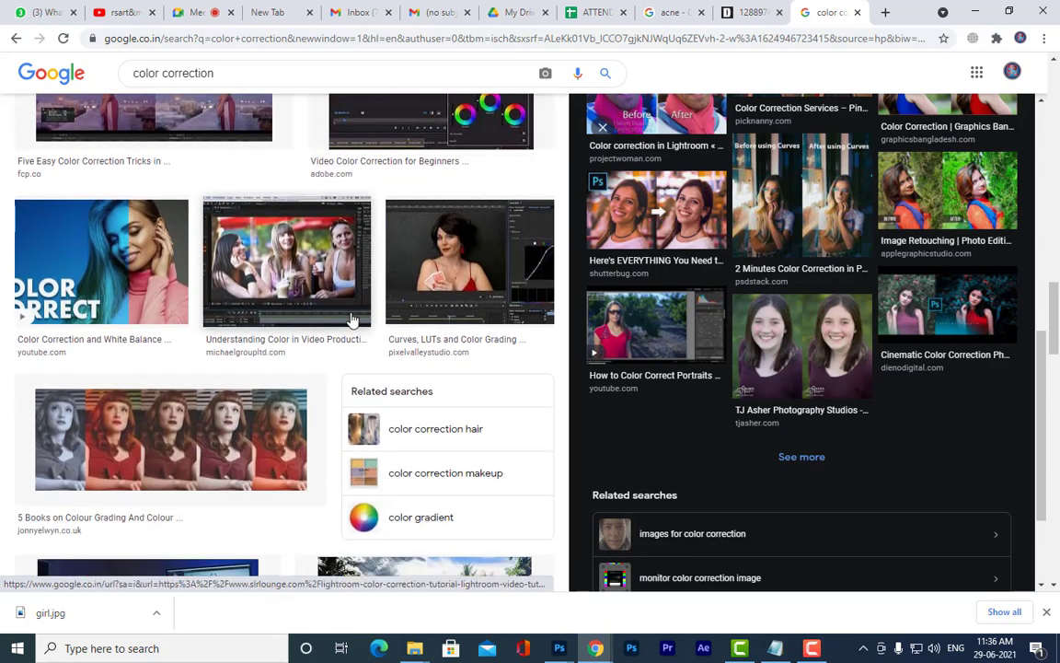
Examine the five-tone portrait from the colour grading books result, browse further color correction results, and close the image preview
click(276, 442)
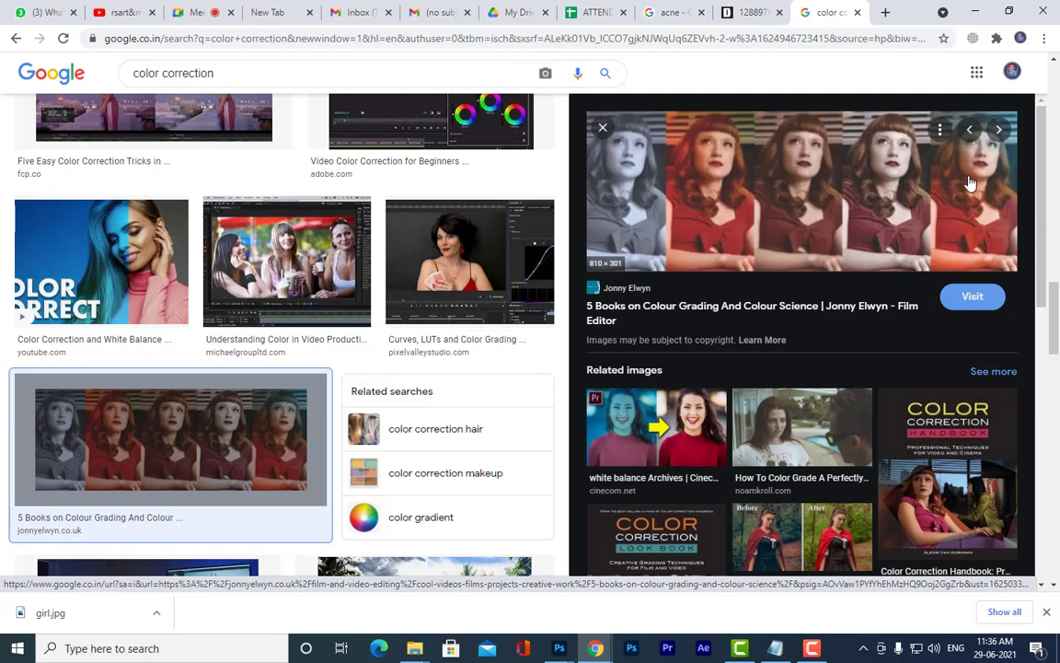
scroll(969, 183, down, 3)
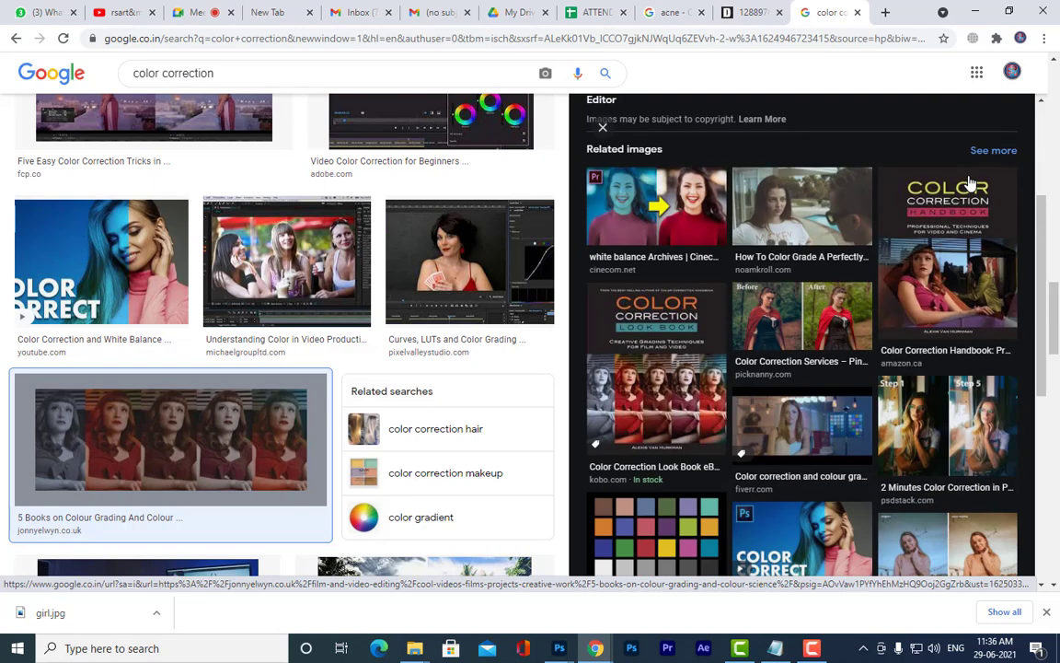
scroll(969, 183, down, 5)
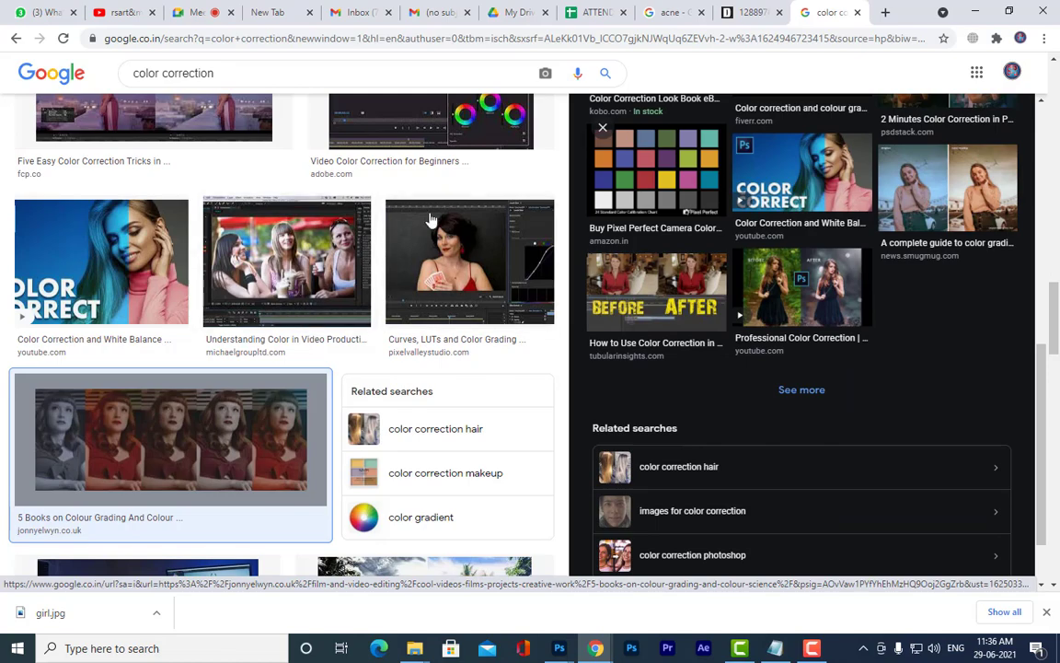
scroll(279, 383, down, 4)
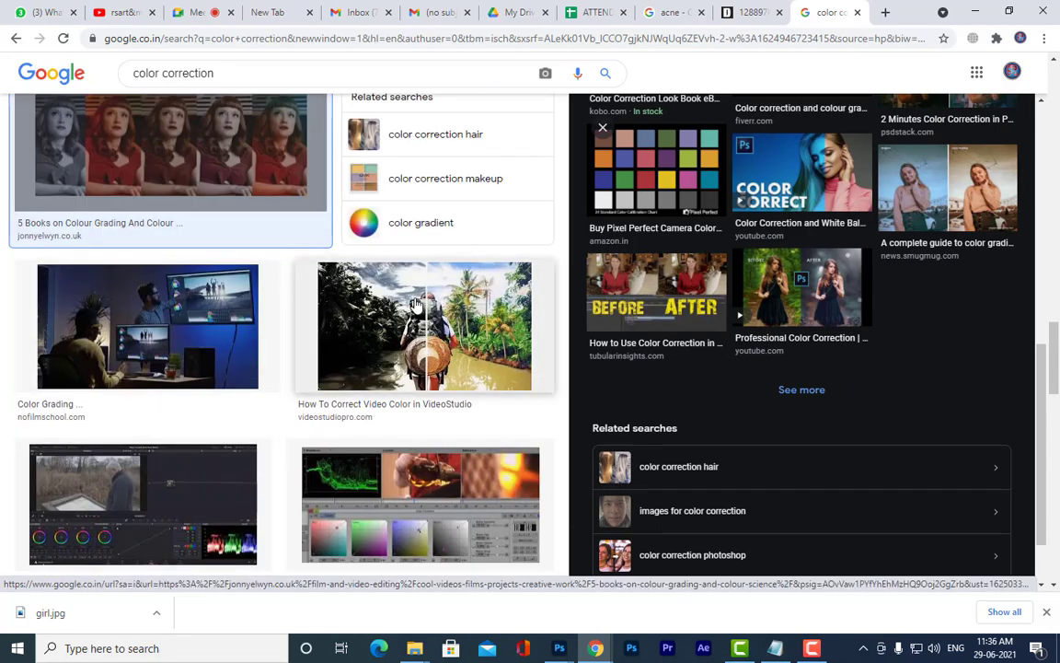
scroll(416, 303, down, 3)
scroll(23, 367, up, 5)
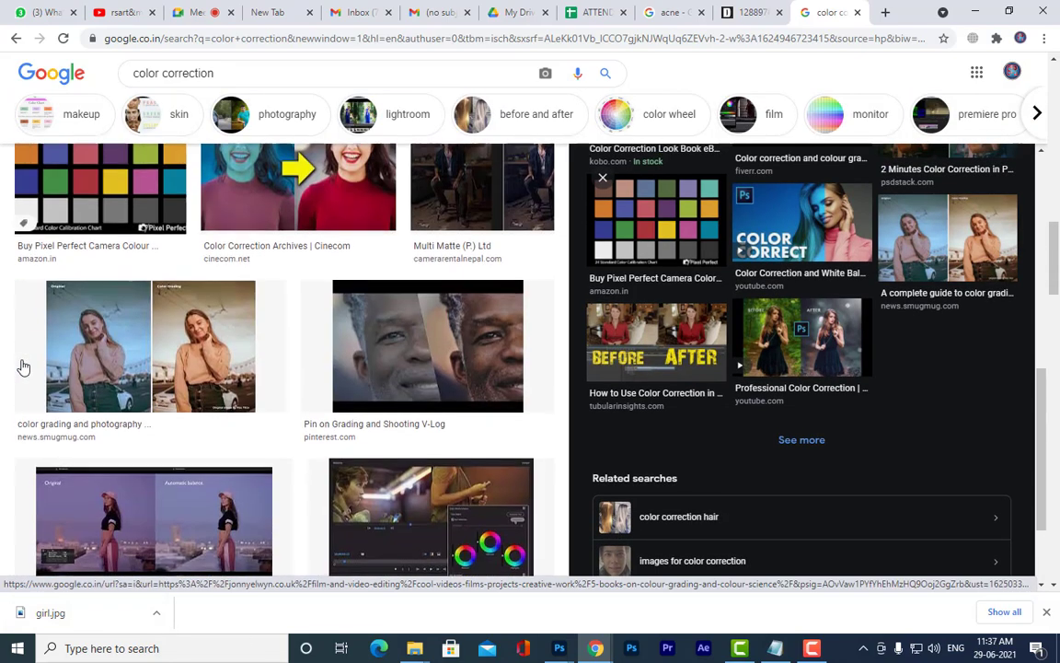
scroll(23, 367, up, 10)
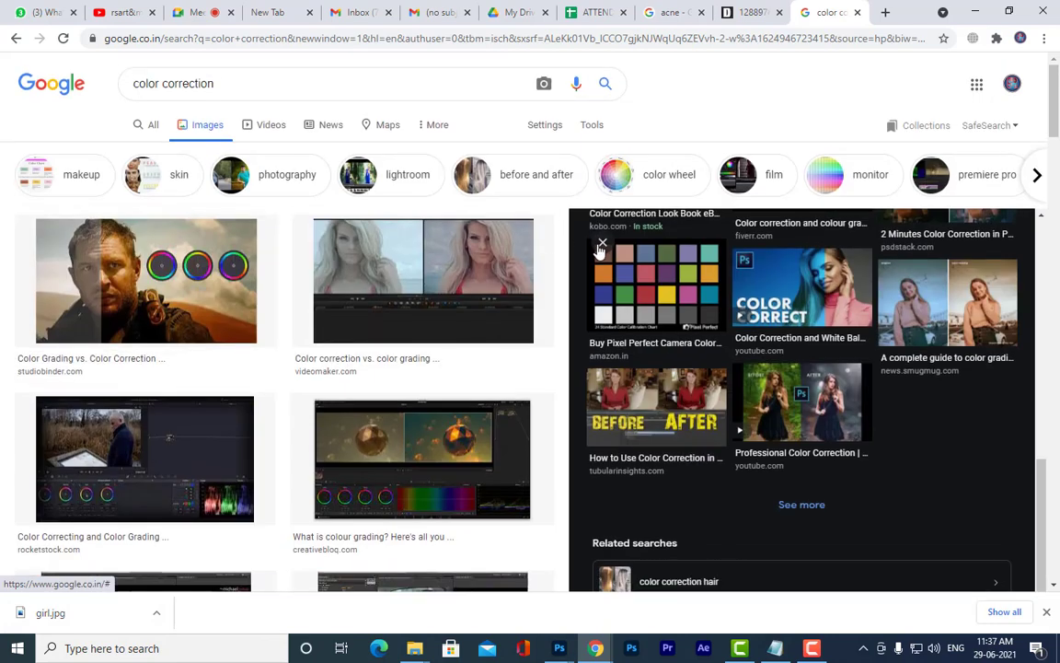
click(602, 243)
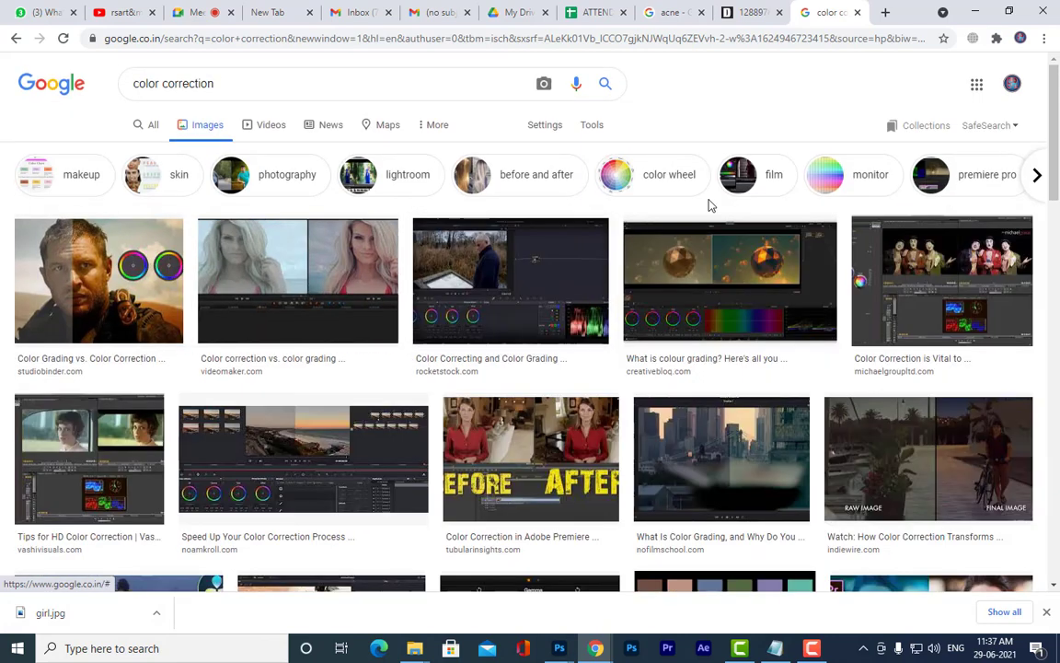
Switch to Notepad, review the color correction steps in photoshopnotes, highlight that section, and return to grayscale image.jpg in Photoshop
click(972, 12)
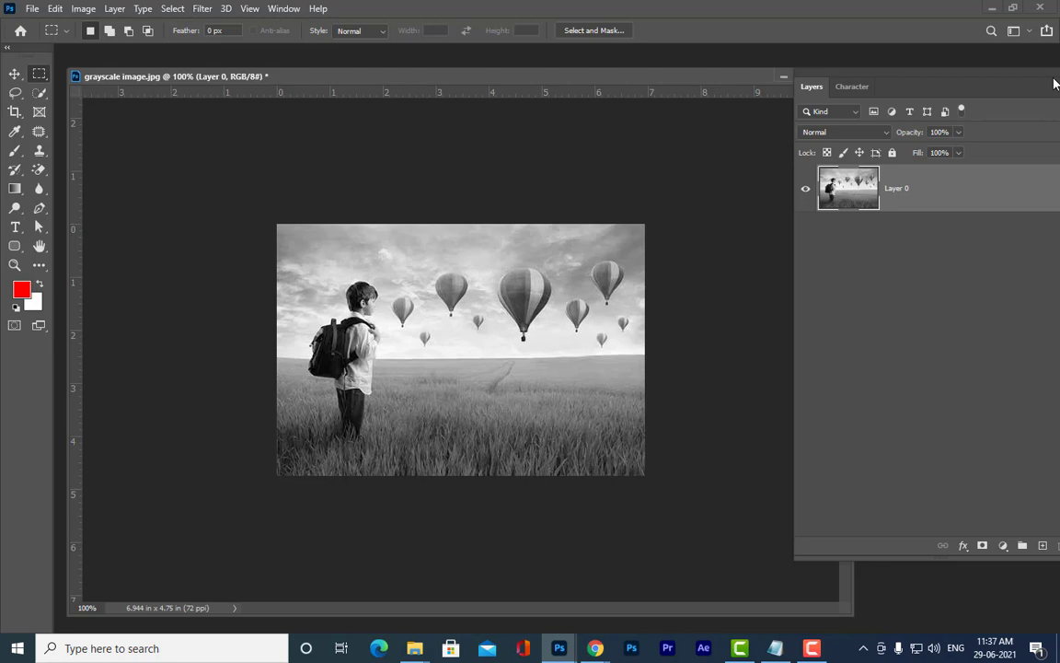
click(774, 648)
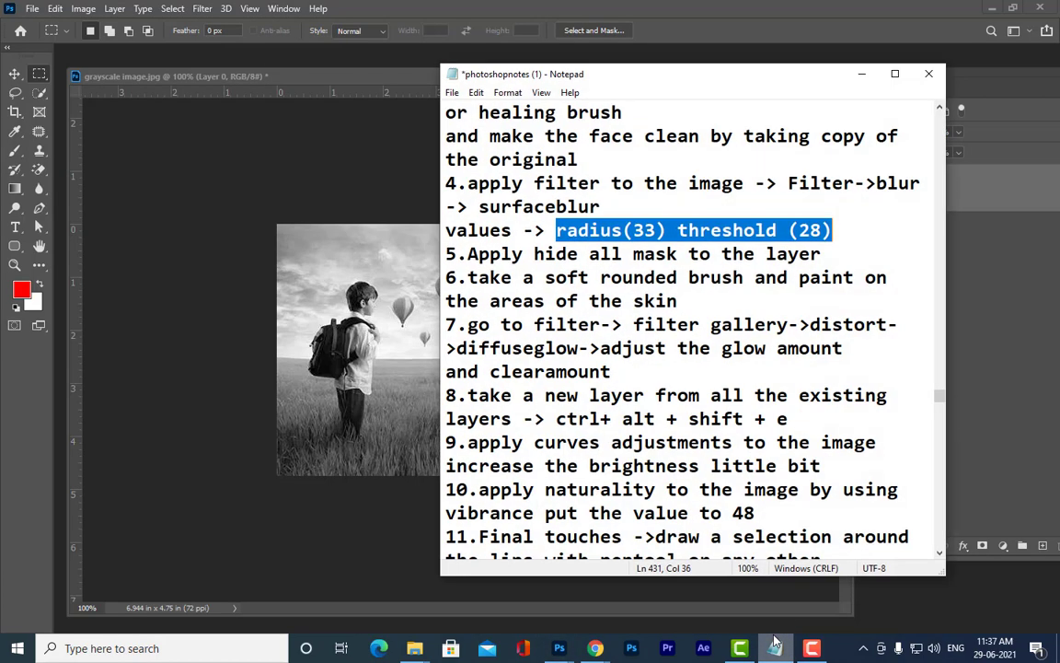
scroll(624, 280, down, 10)
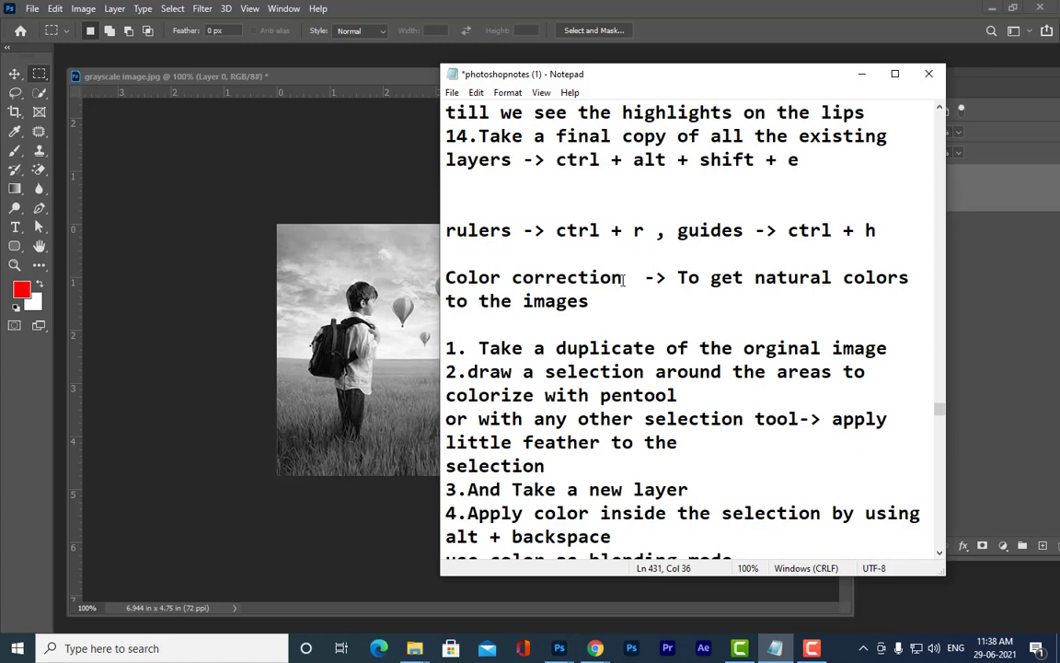
scroll(624, 280, down, 2)
click(448, 137)
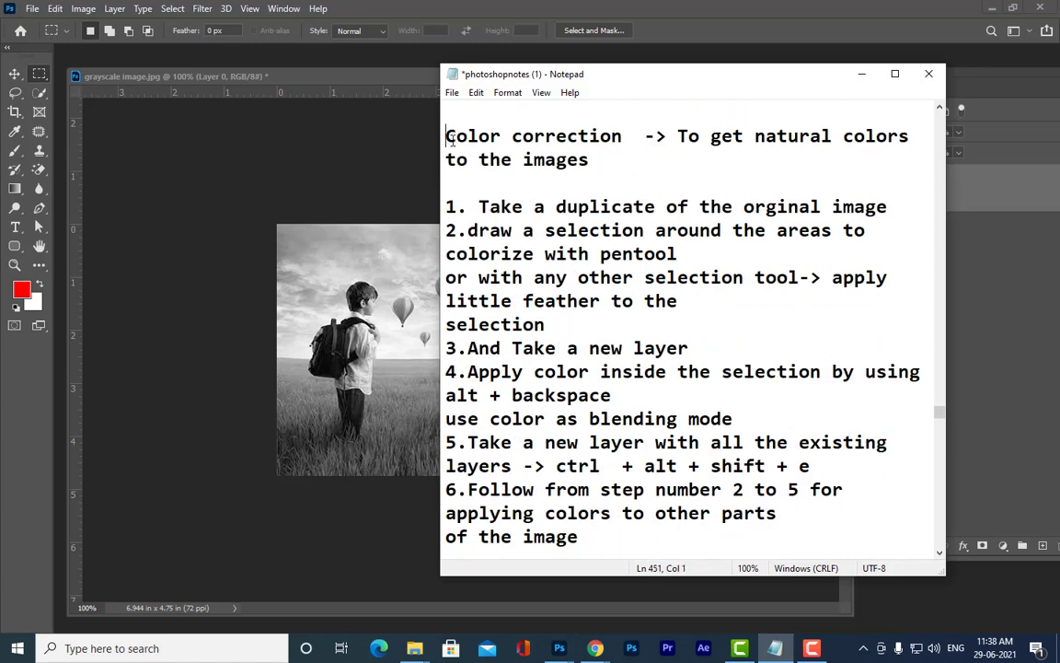
drag(449, 137, 580, 537)
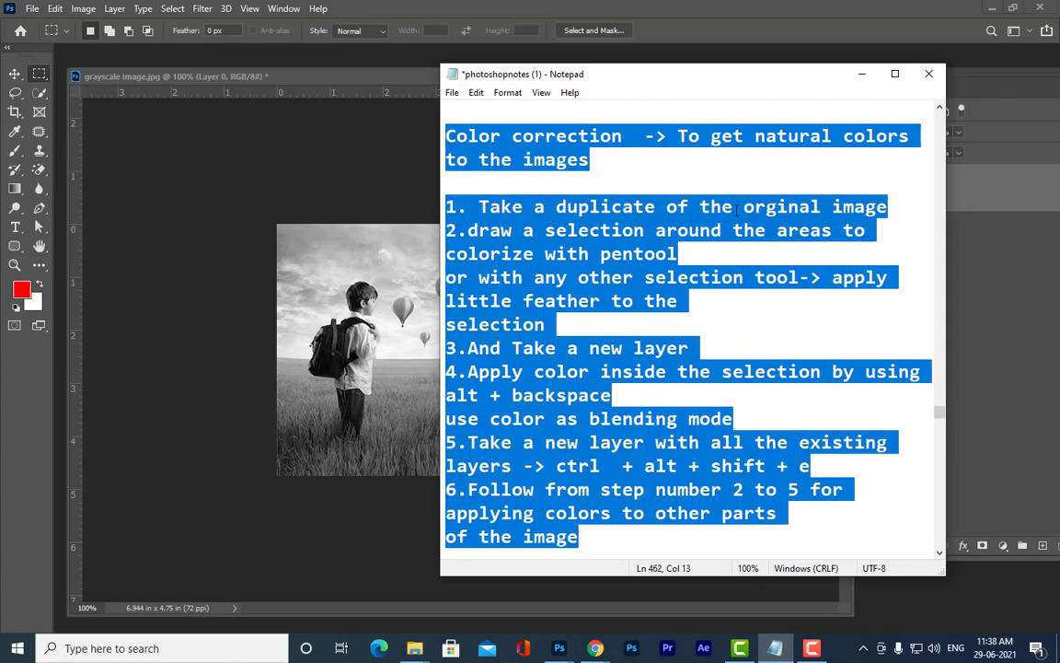
click(862, 74)
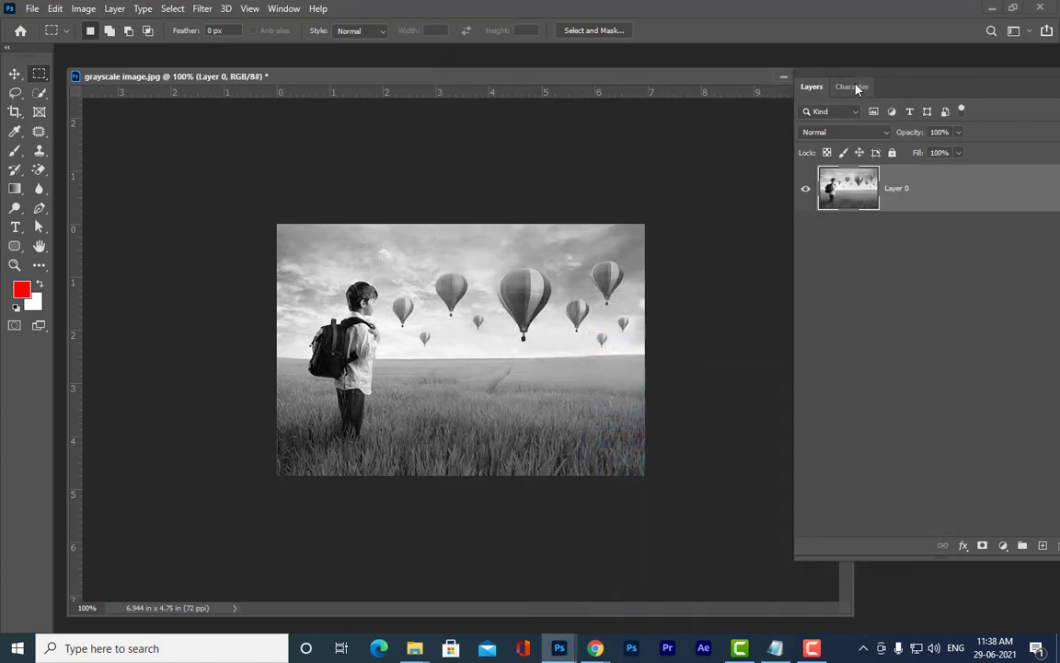
Duplicate Layer 0 of grayscale image.jpg and reposition the Layers panel clear of the photo
drag(856, 83, 761, 67)
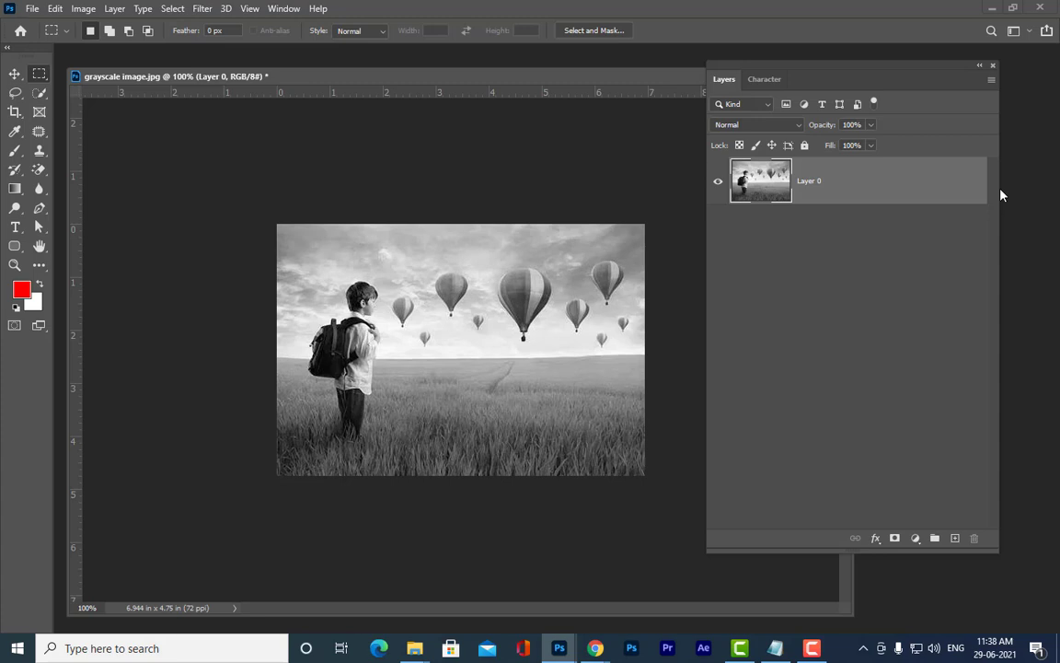
key(ctrl+j)
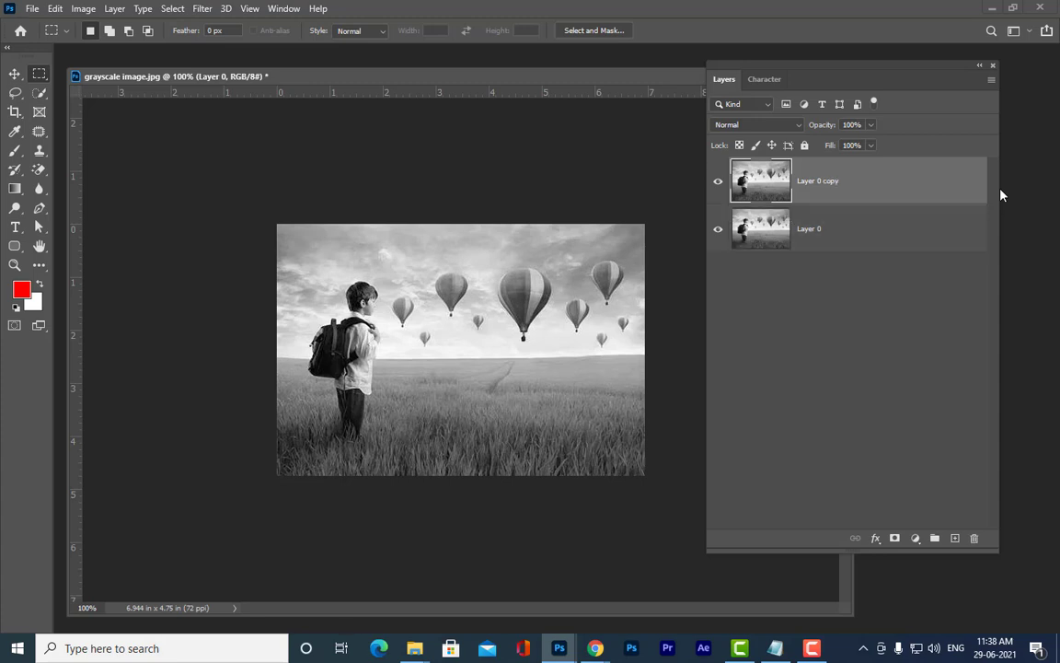
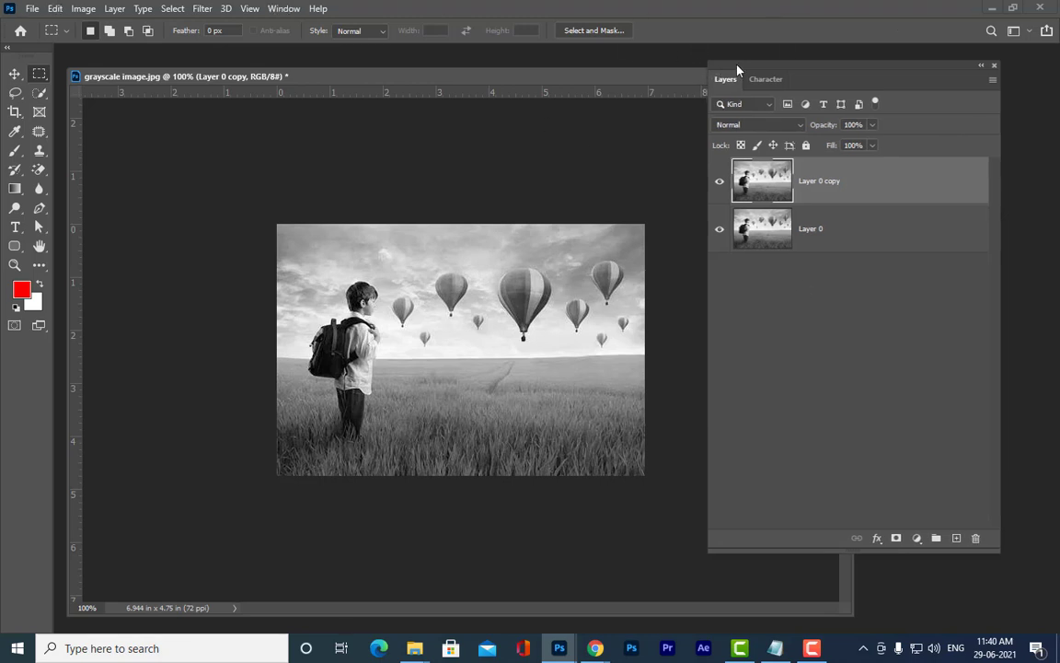
drag(709, 69, 761, 51)
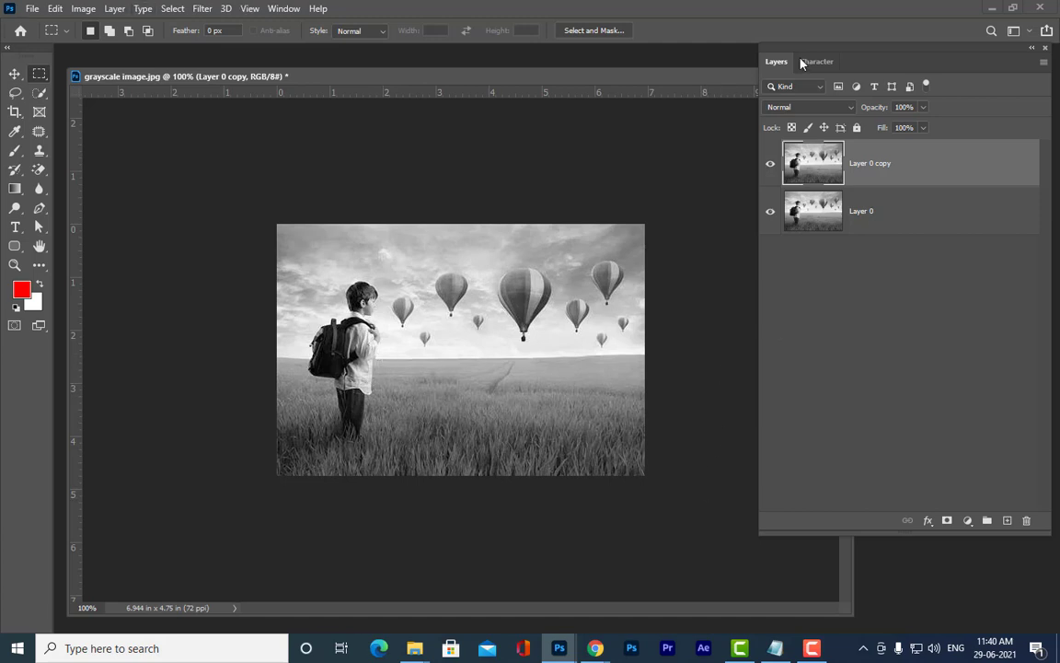
drag(828, 55, 769, 52)
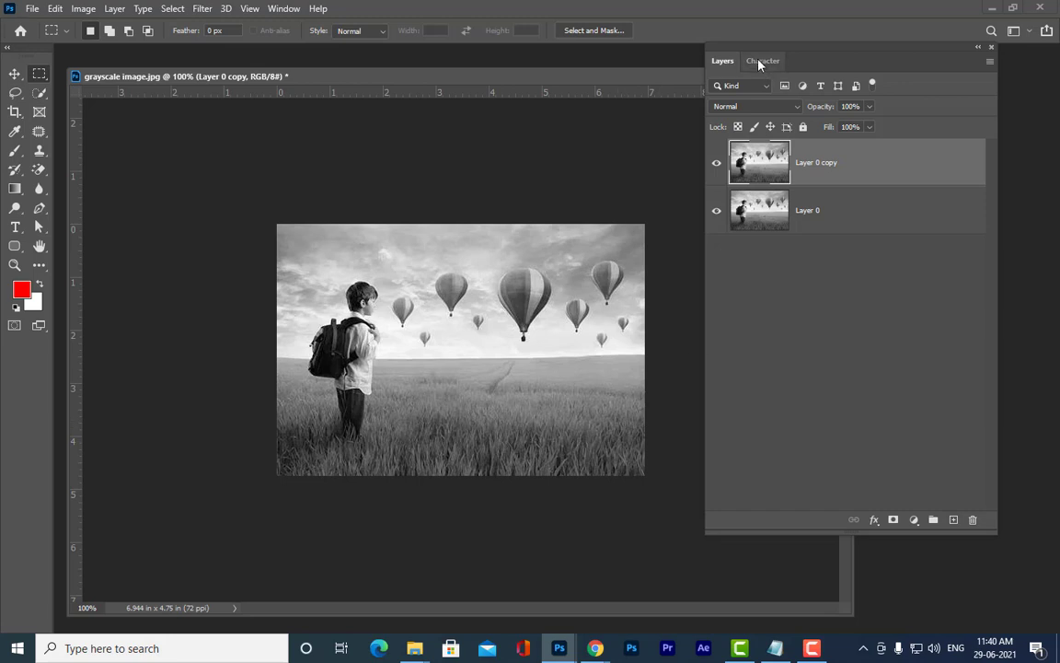
drag(756, 48, 777, 52)
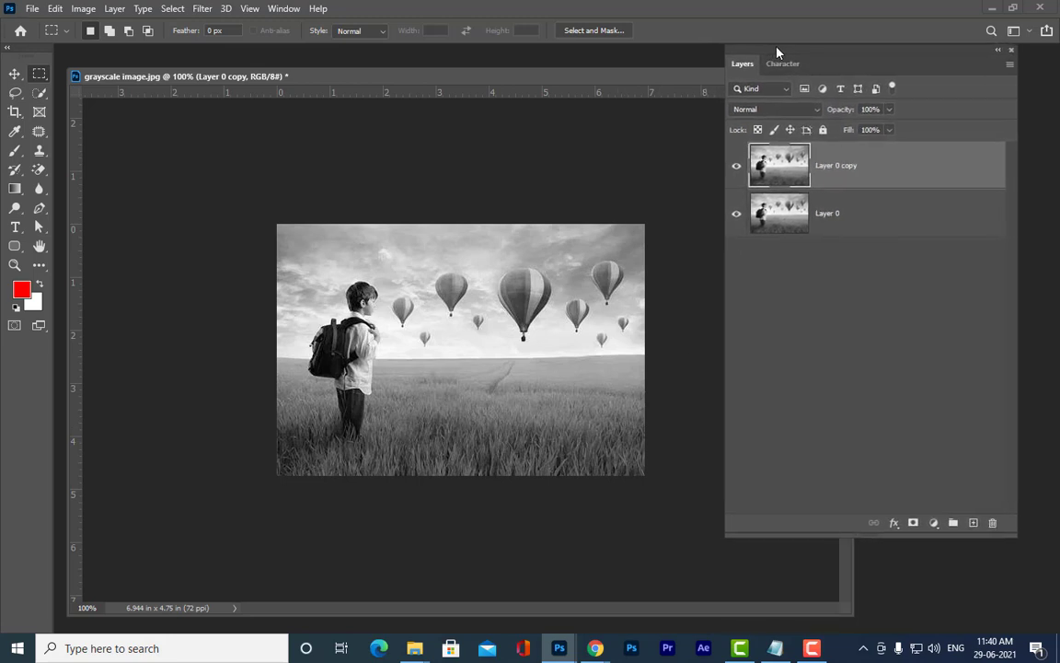
Start a Pen tool path at the boy's front, following the horizon to the photo's edge and along the bottom of the grass field
click(39, 208)
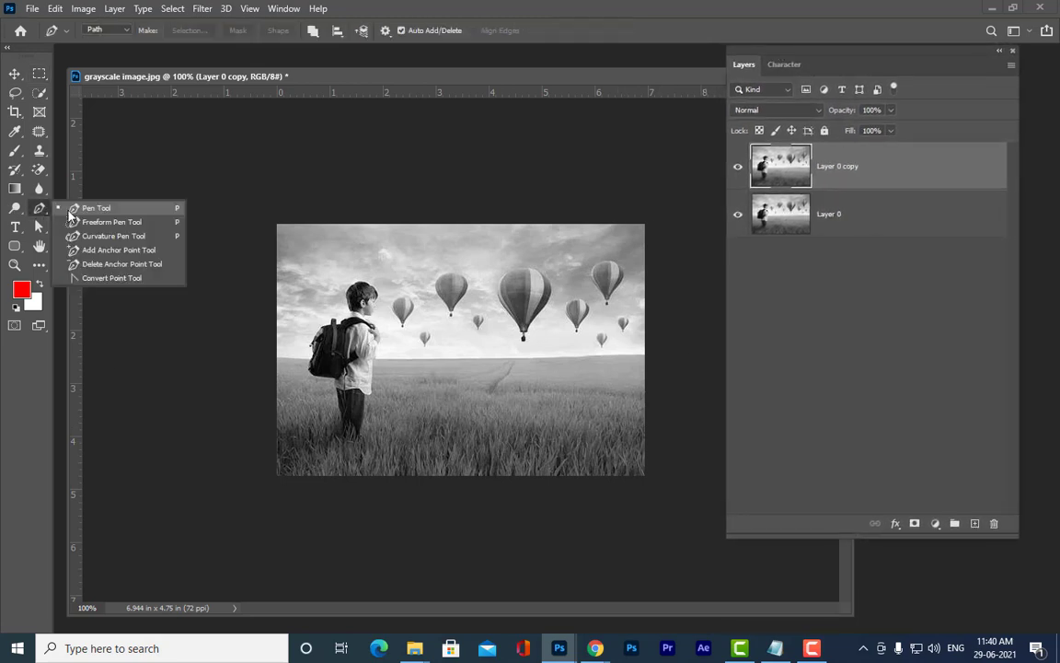
click(138, 207)
click(374, 357)
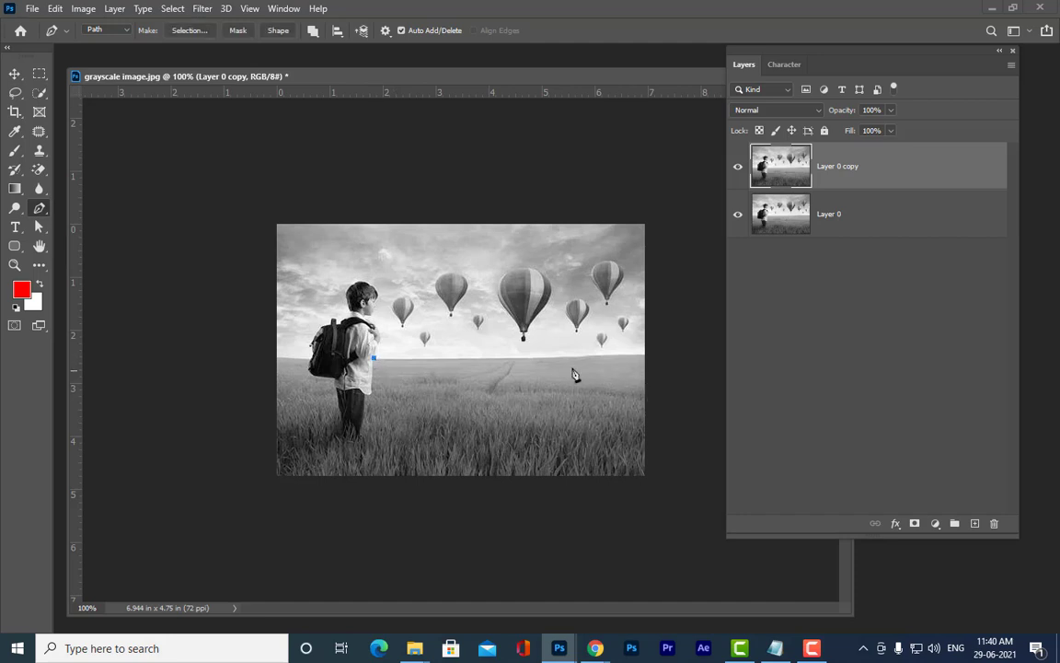
drag(531, 357, 543, 358)
click(645, 356)
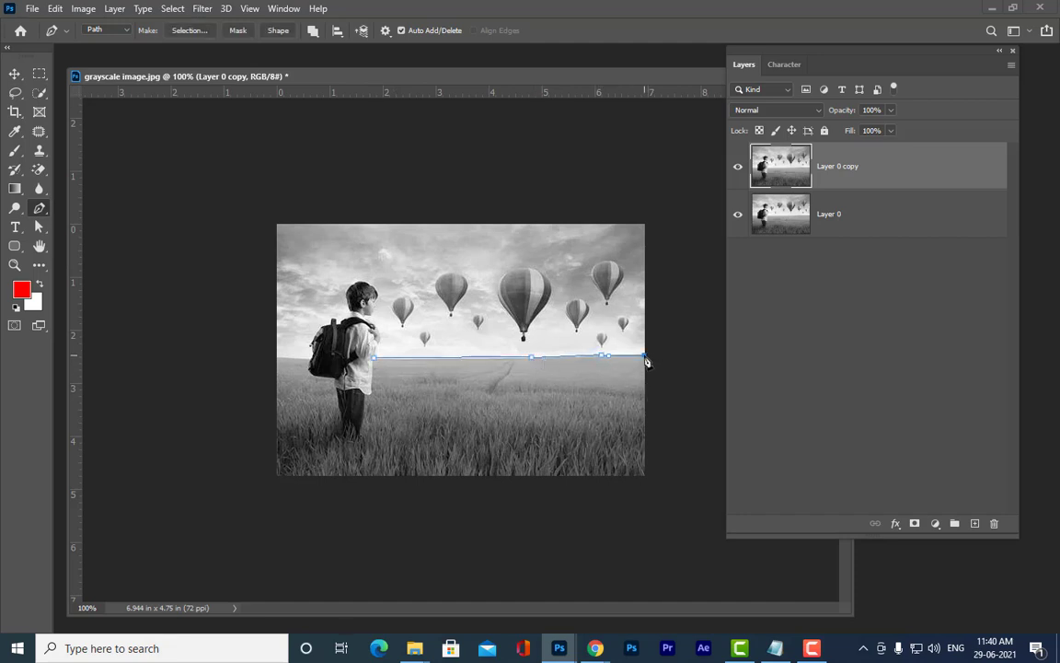
click(644, 475)
click(276, 477)
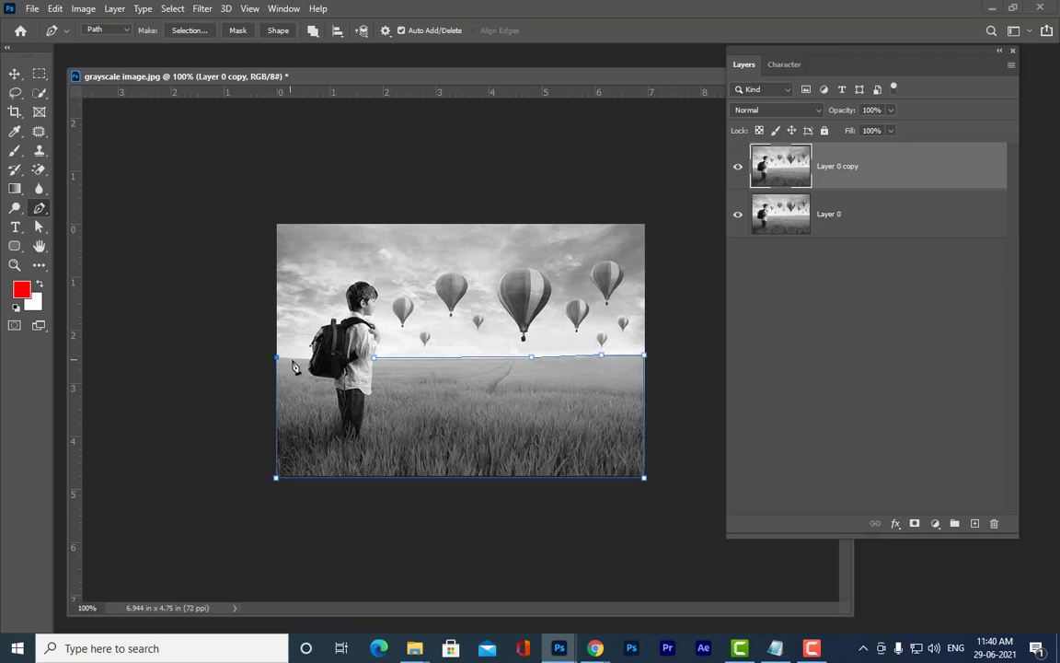
Continue the path along the horizon behind the boy, trace his backpack, shirt and legs to exclude them, and close it
drag(276, 357, 295, 358)
click(308, 374)
click(333, 377)
click(340, 405)
drag(345, 429, 350, 433)
click(359, 429)
click(364, 416)
click(371, 390)
click(373, 371)
click(373, 358)
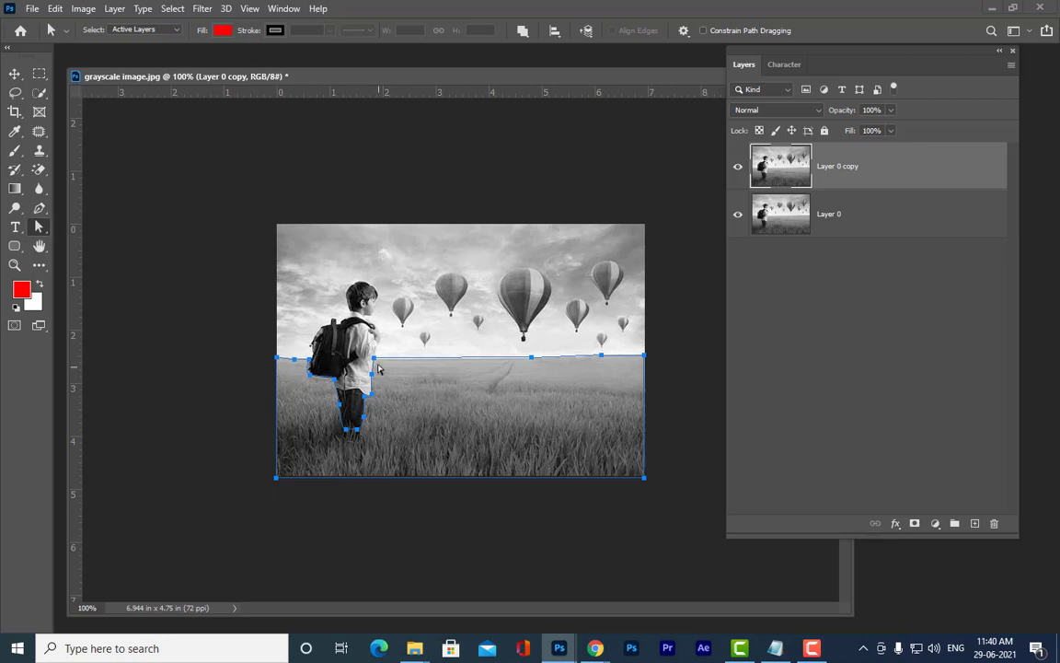
Adjust the path's anchor points along the horizon and convert the field path into a selection
click(377, 367)
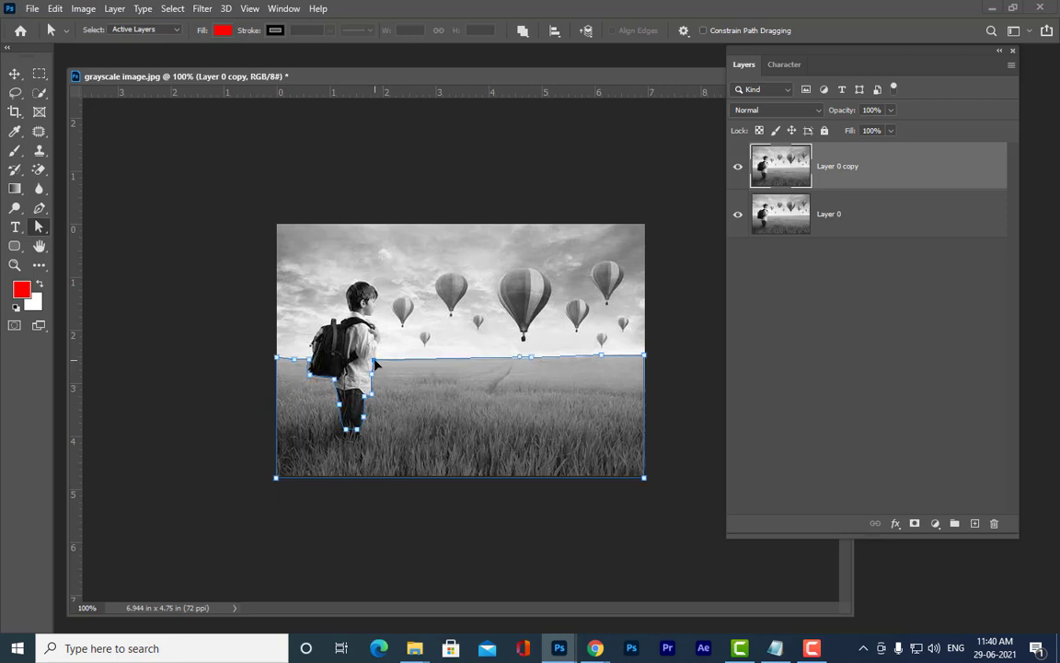
drag(532, 358, 529, 361)
drag(644, 356, 647, 369)
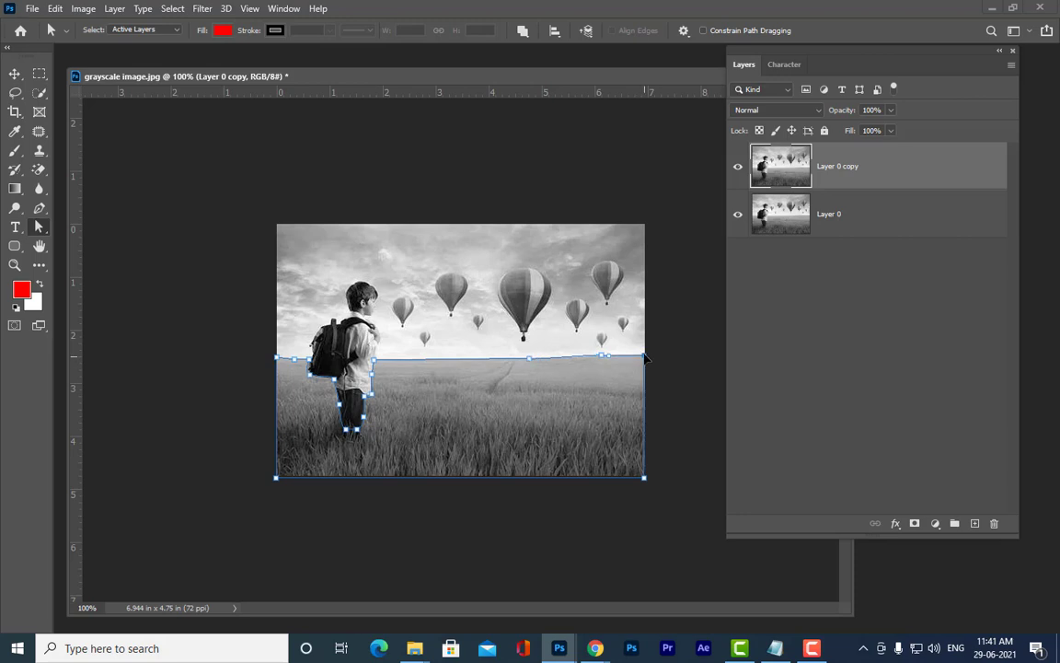
click(646, 478)
key(ctrl+Return)
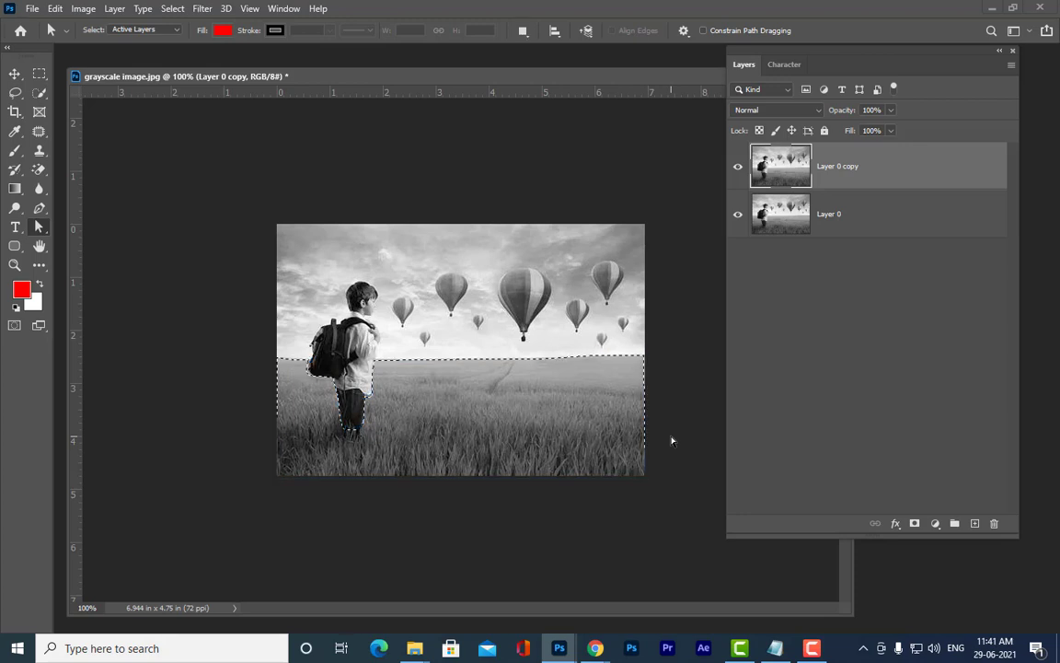
Feather the grass field selection with a 3-pixel radius
click(38, 74)
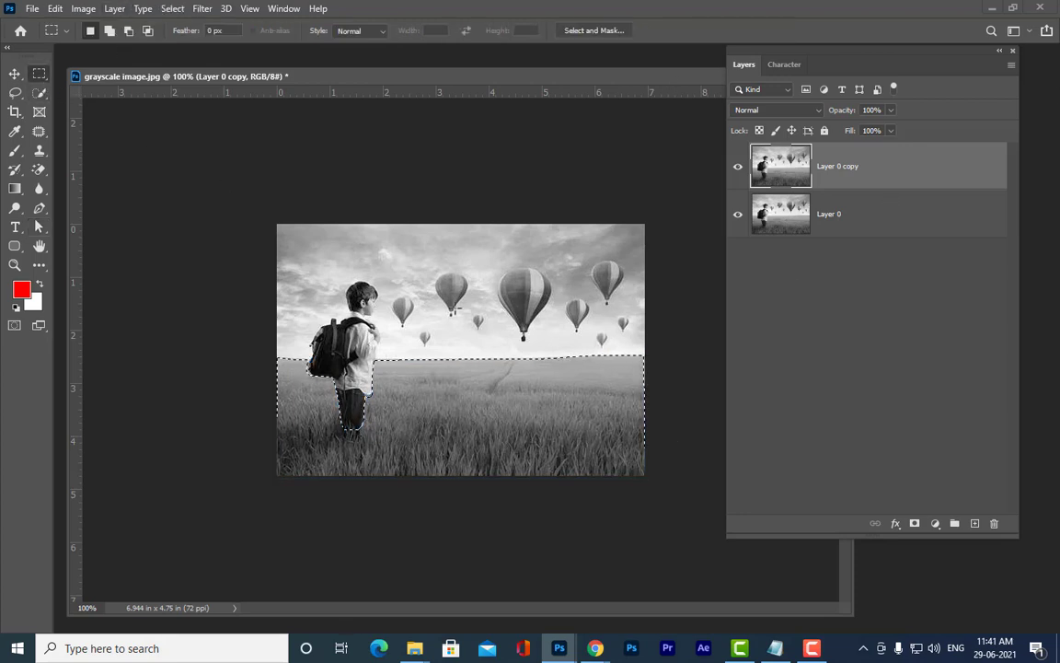
right_click(550, 373)
click(630, 136)
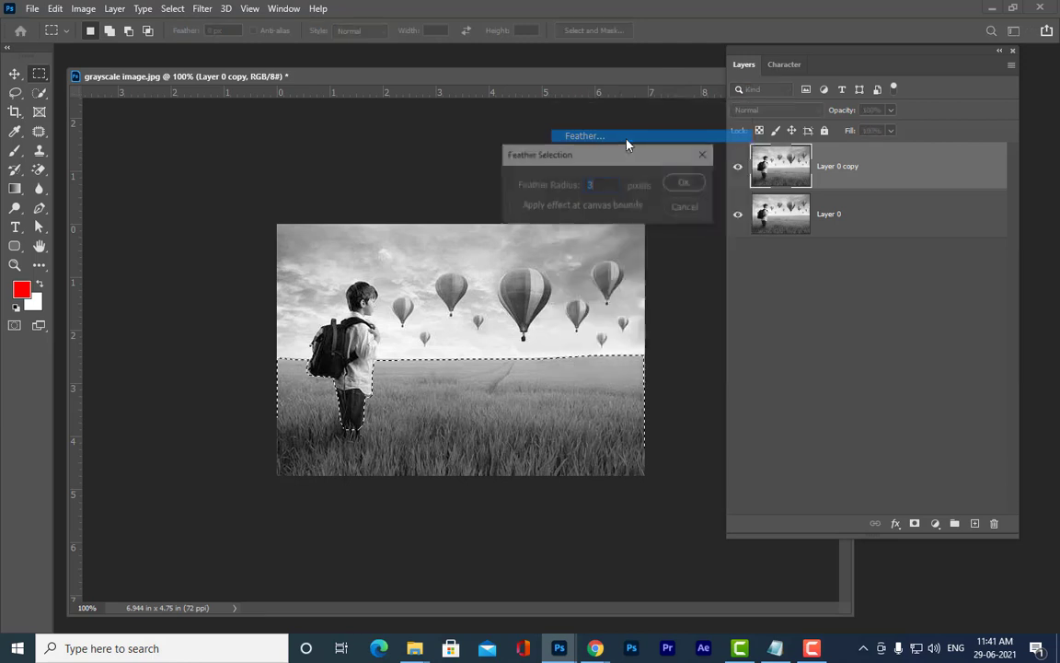
click(686, 182)
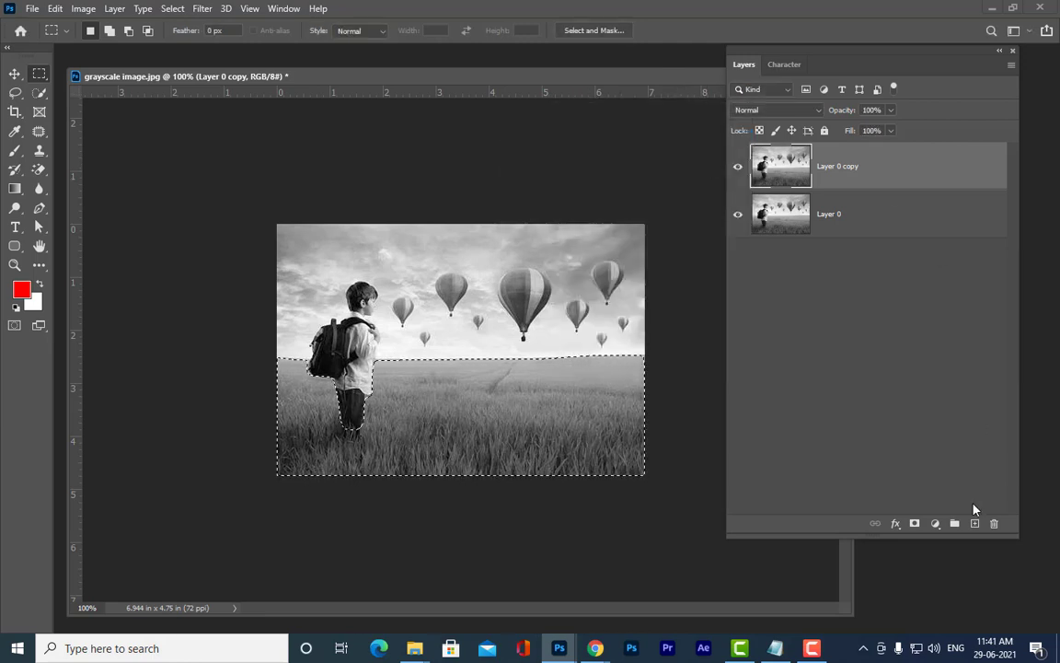
Add a new layer, fill the field selection with a dark green foreground color, and deselect
click(975, 522)
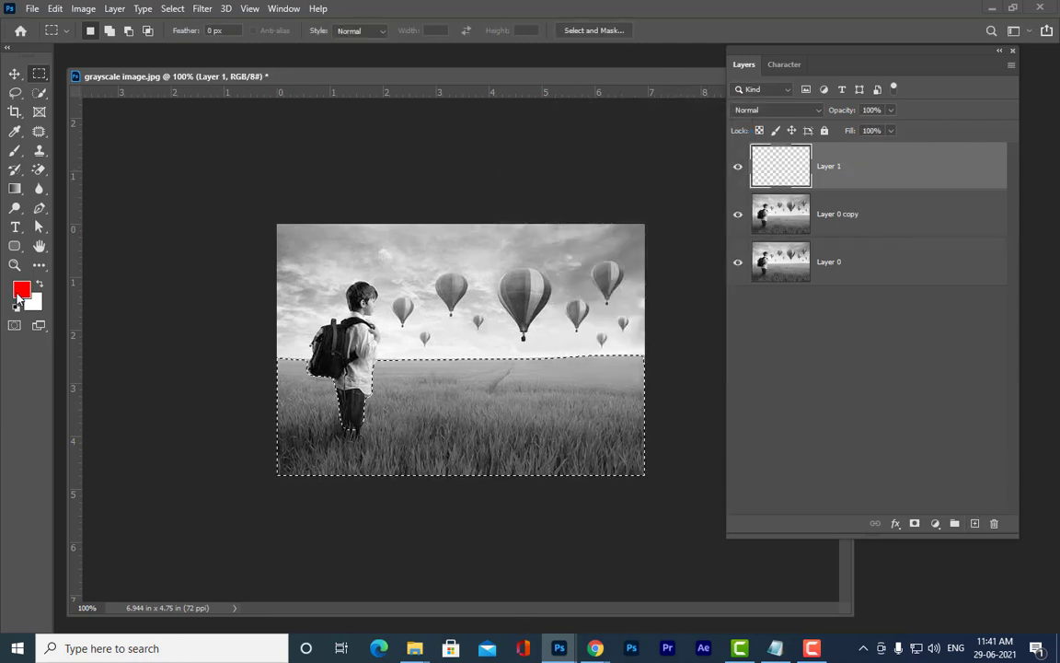
click(20, 289)
click(868, 293)
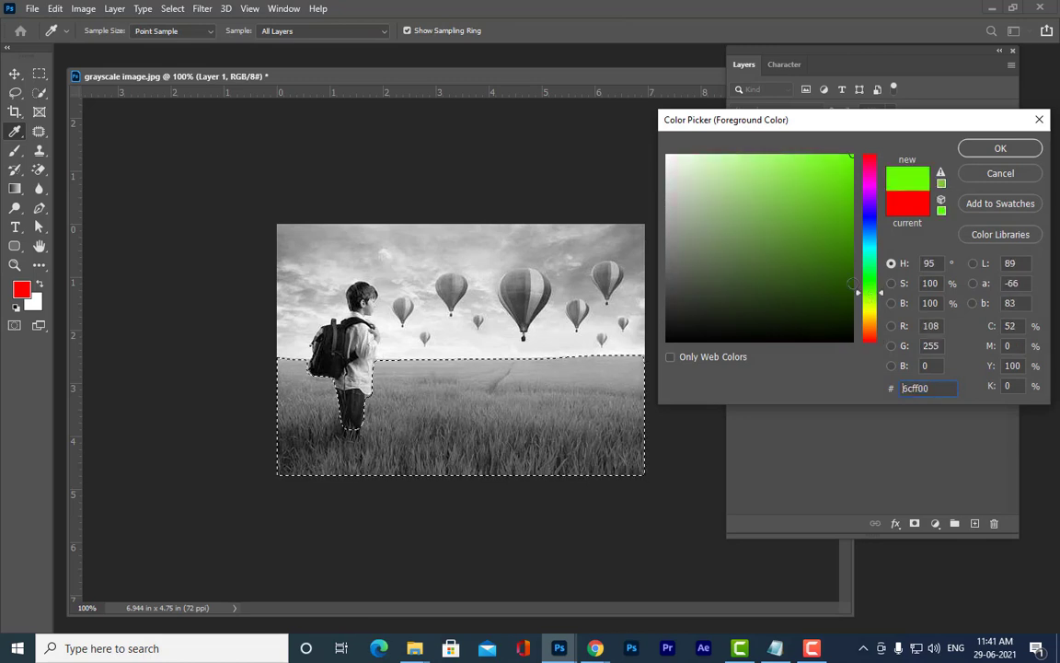
key(Return)
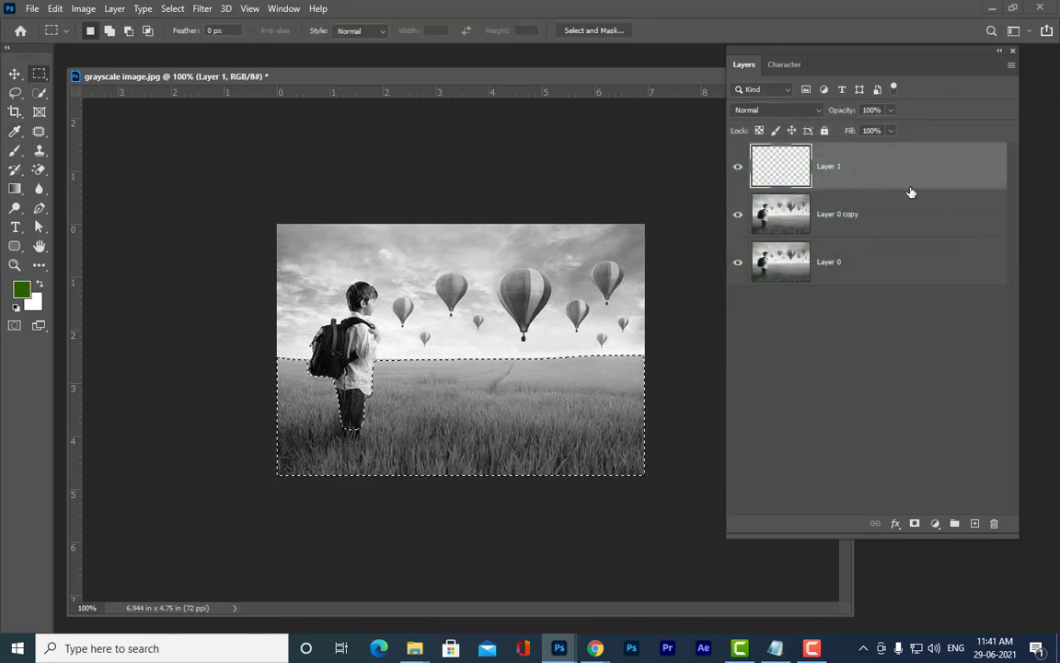
key(alt+BackSpace)
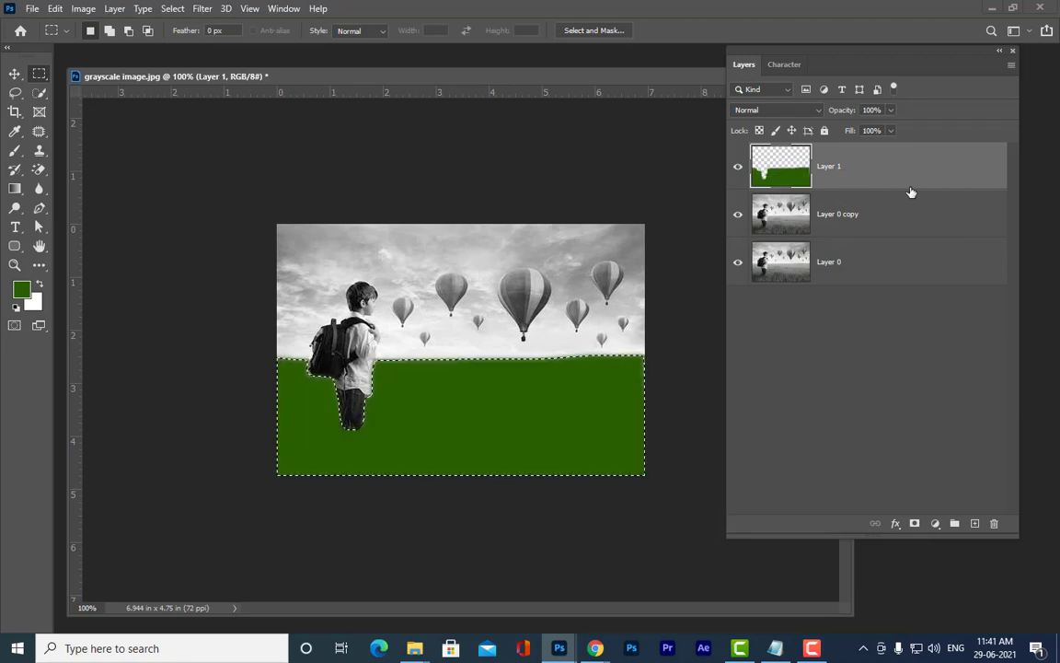
key(ctrl+d)
Set the green layer's blending mode to Color and reduce its opacity to about 73%
click(818, 112)
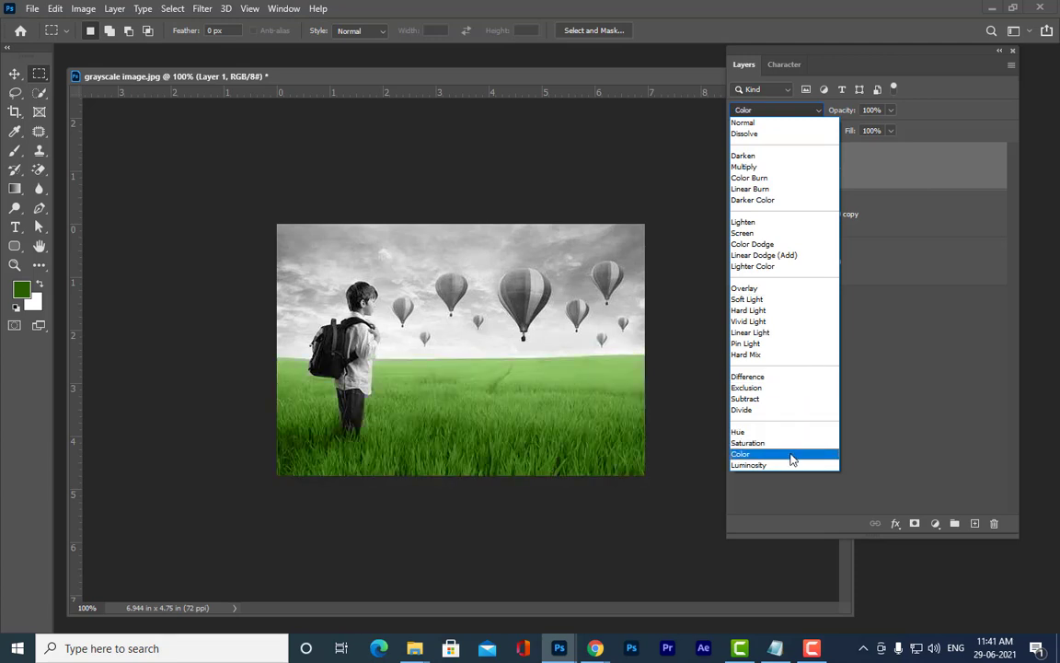
click(791, 458)
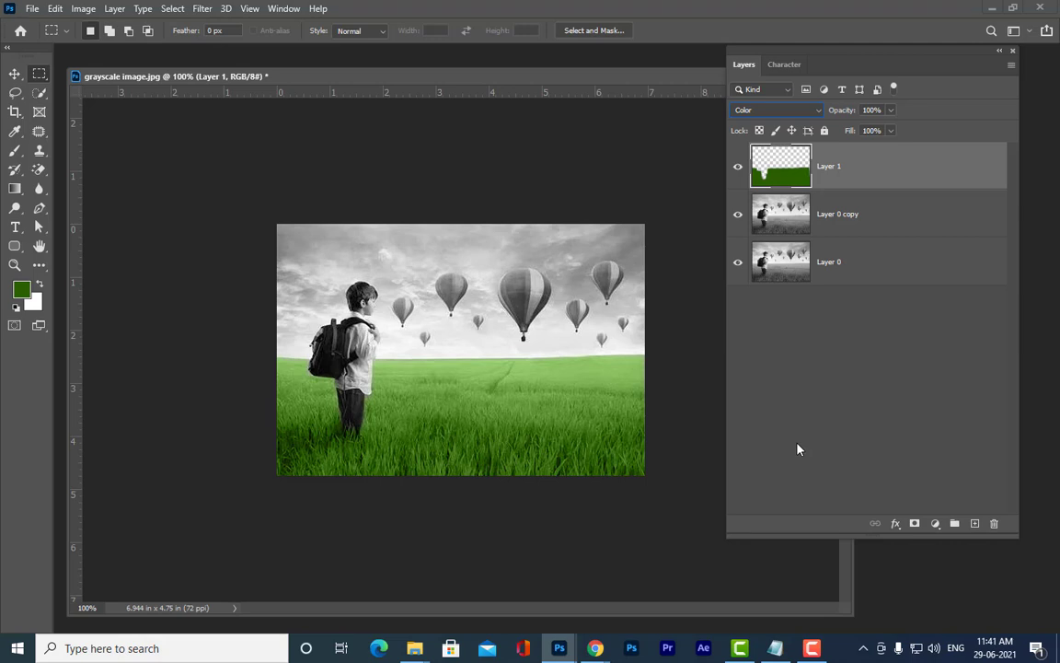
click(891, 109)
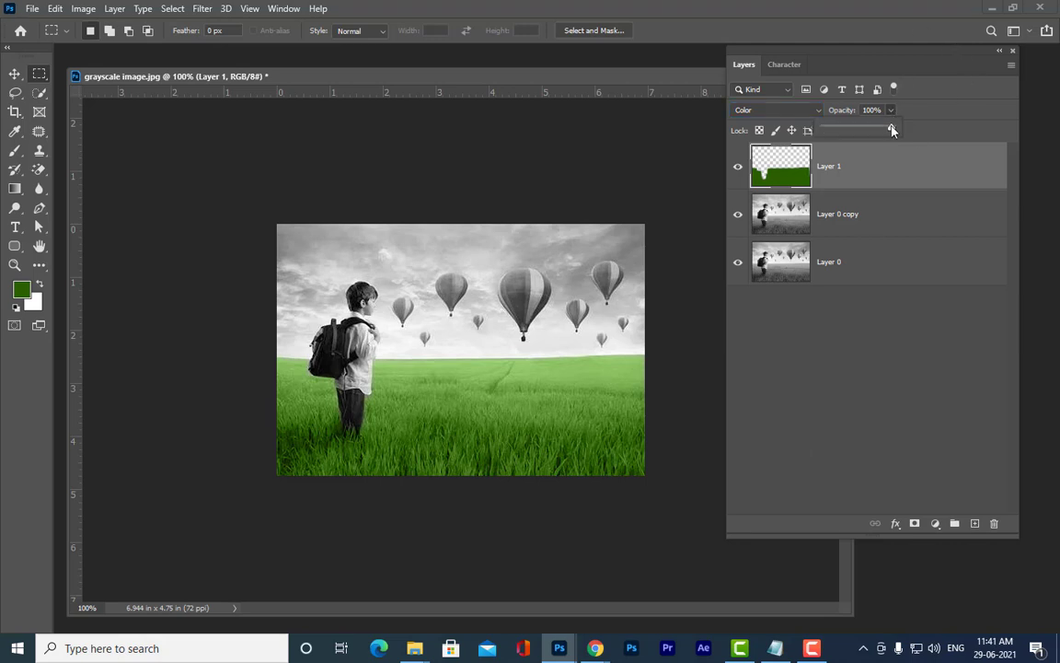
drag(891, 128, 883, 129)
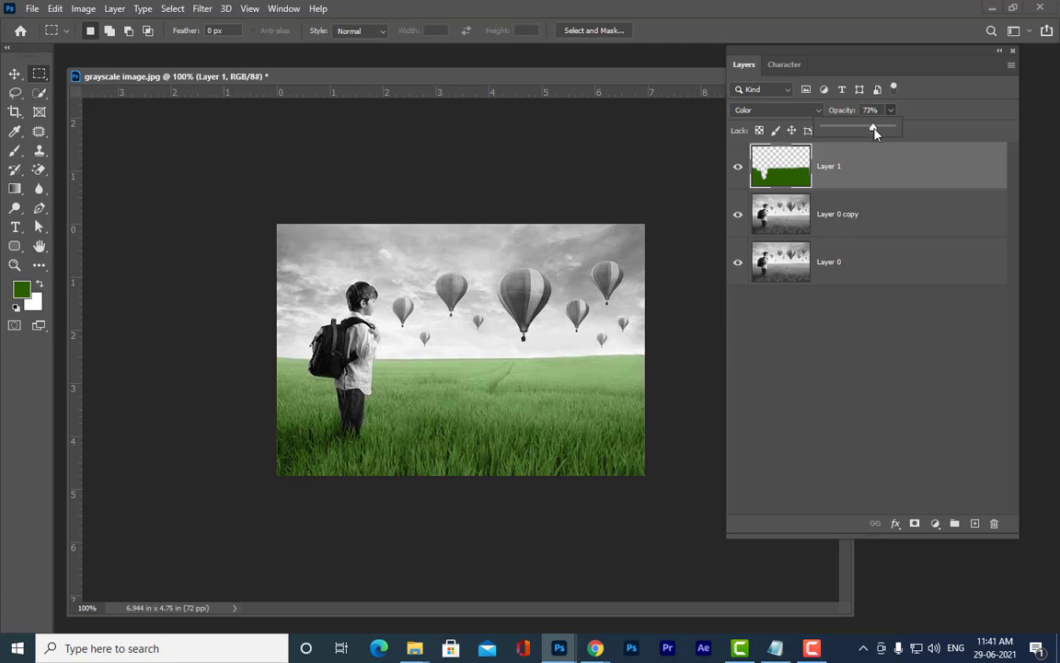
click(938, 109)
Stamp all visible layers into a new top layer and rearrange the Layers panel and document window
key(ctrl+shift+alt+e)
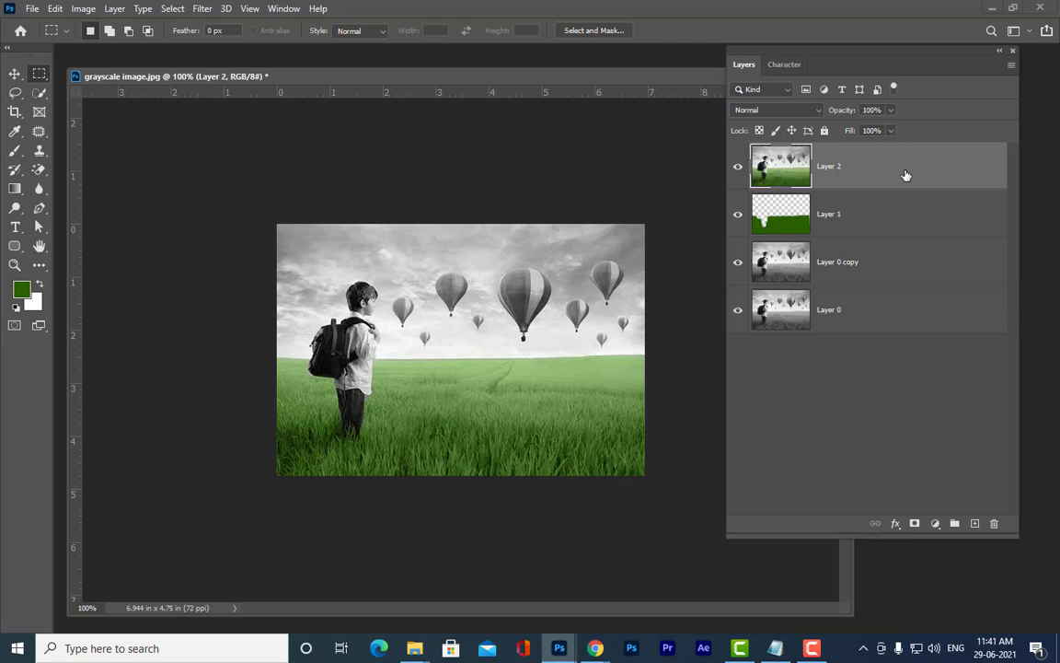
drag(762, 51, 795, 44)
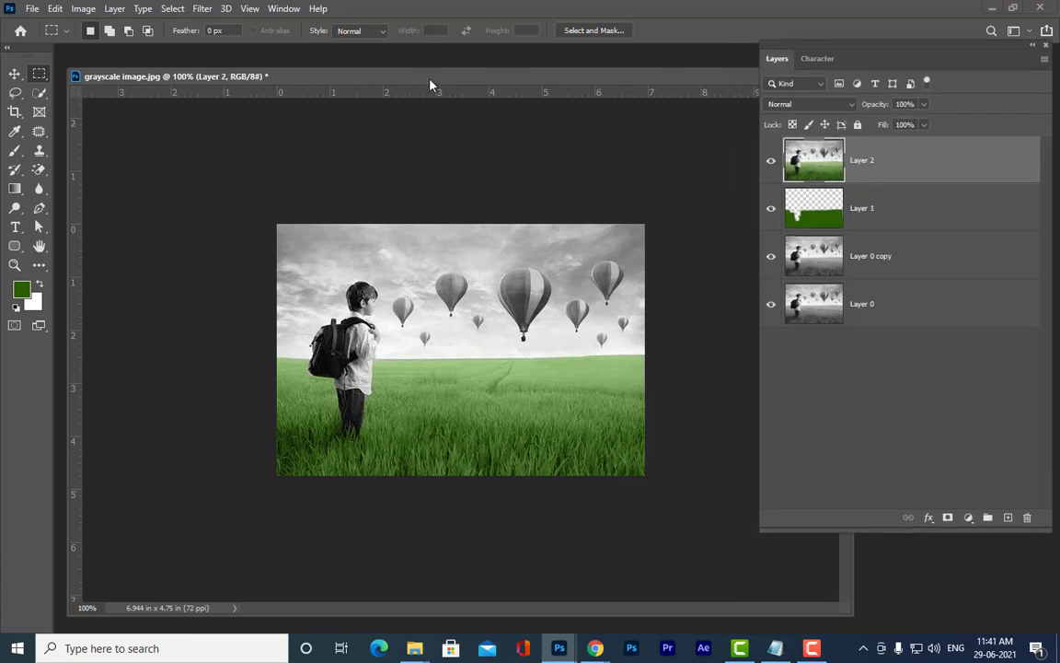
drag(386, 74, 404, 49)
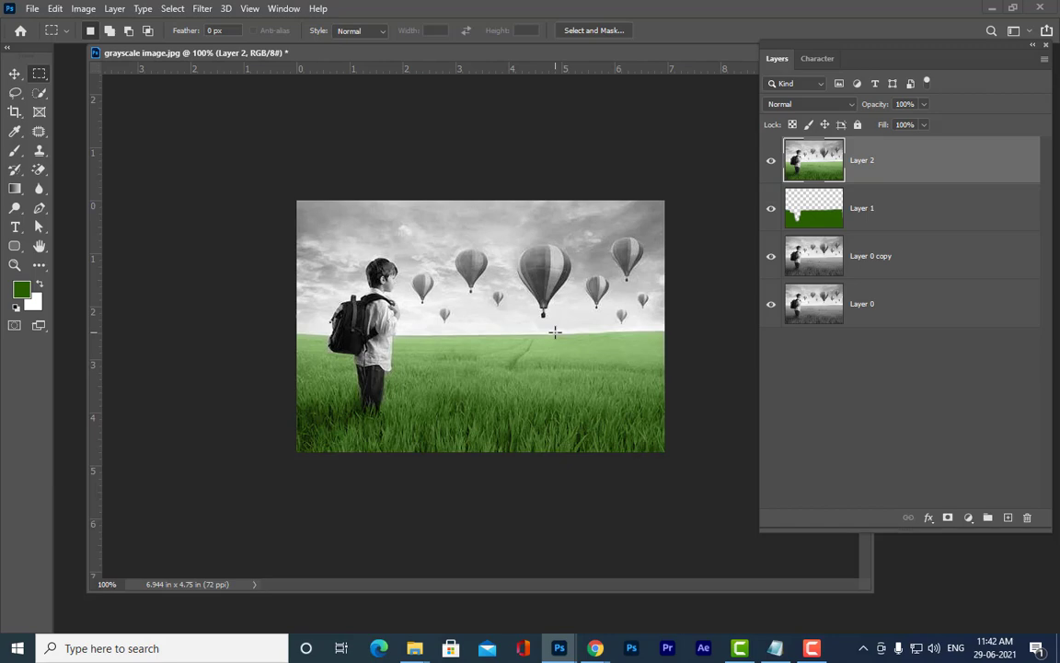
Open the acne2 portrait as a skin color reference
key(ctrl+o)
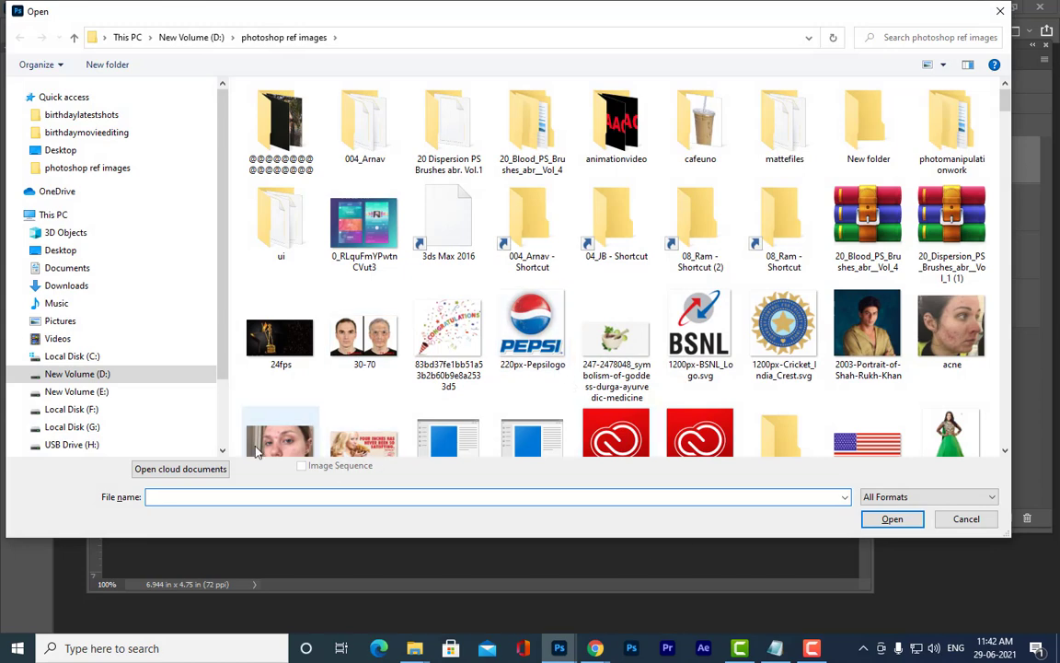
text(acne2)
click(893, 518)
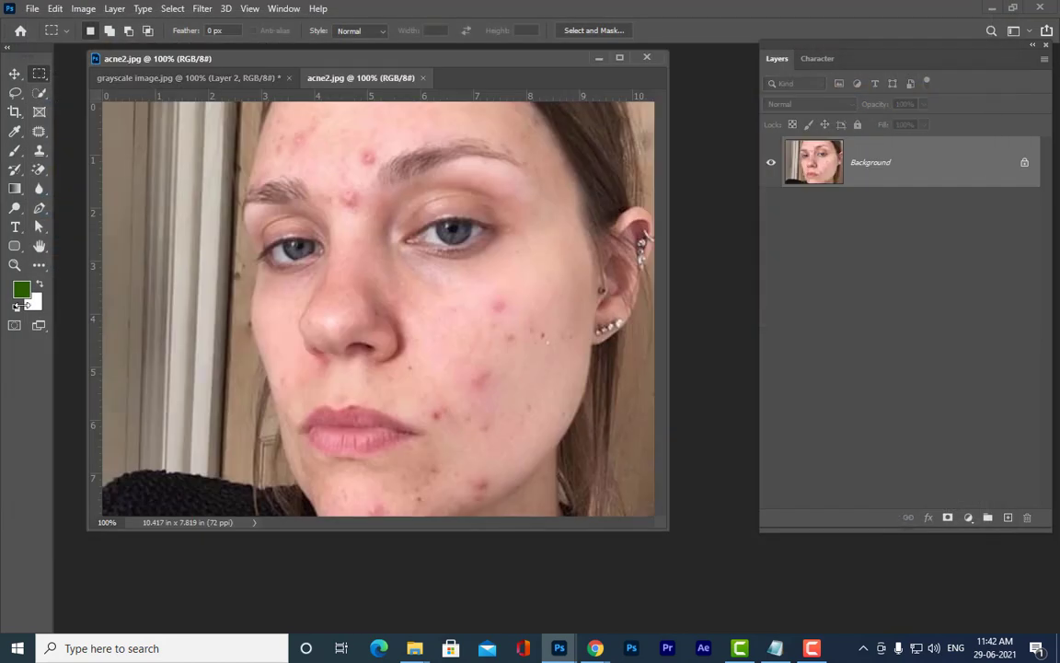
Set the foreground color to the light pink skin tone fac7c4 sampled from the woman's cheek
click(20, 289)
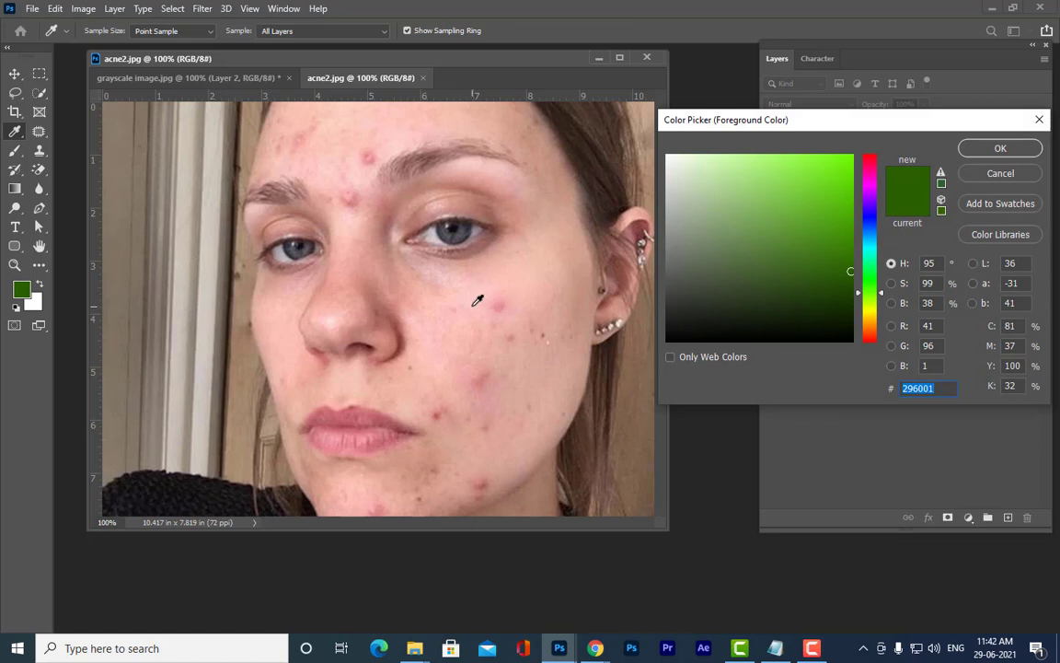
click(476, 298)
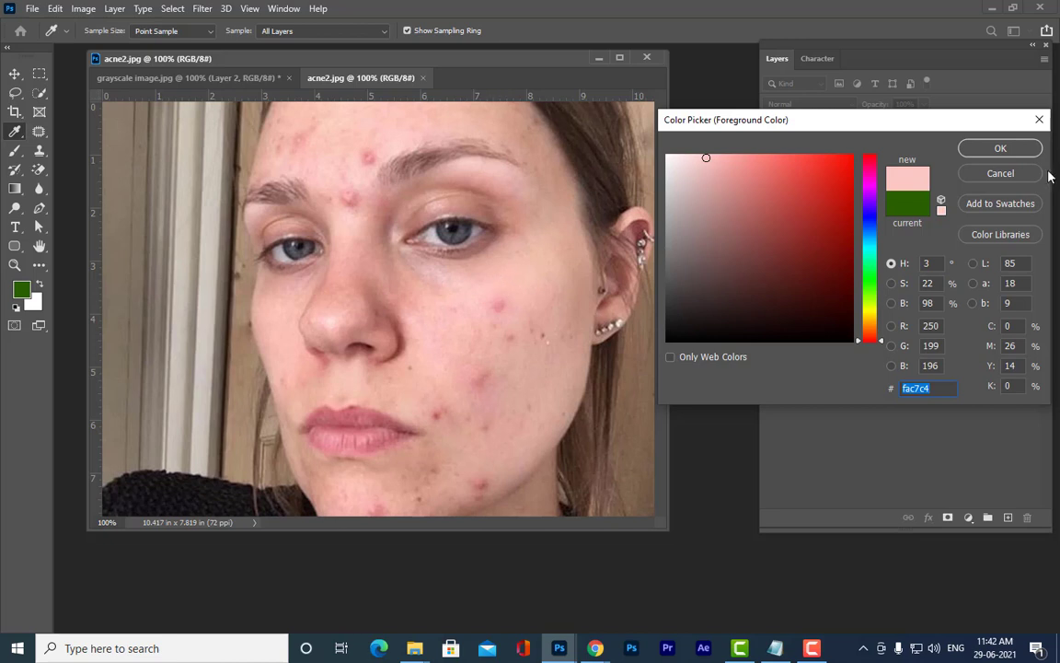
key(Tab)
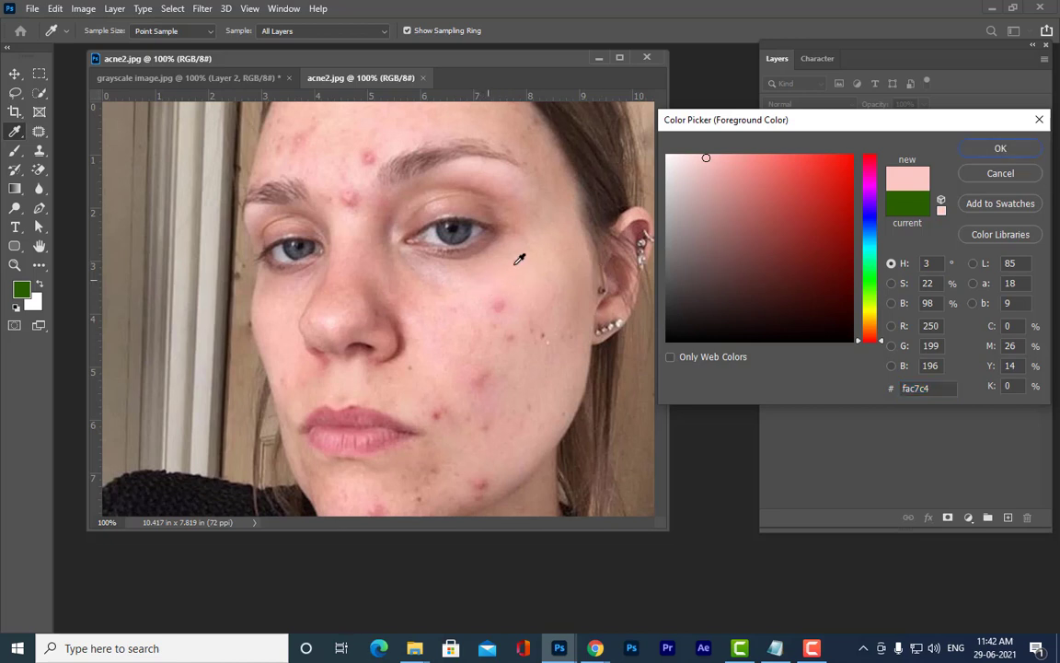
click(1000, 148)
key(m)
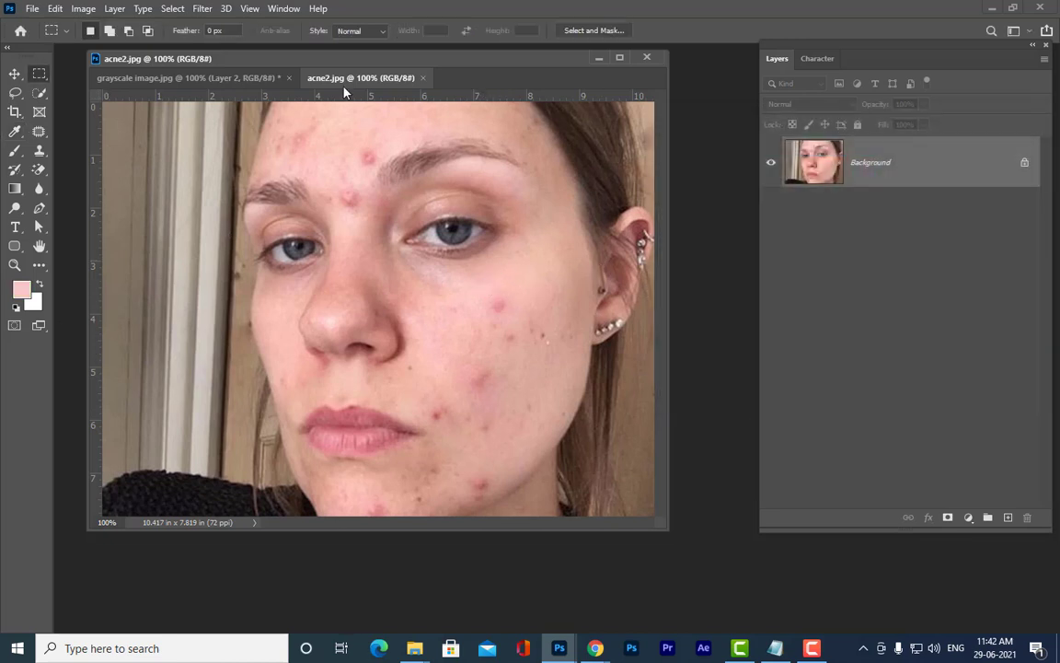
Detach the acne2.jpg document, clear it away, and reposition the grayscale image.jpg window
drag(345, 79, 368, 230)
click(600, 225)
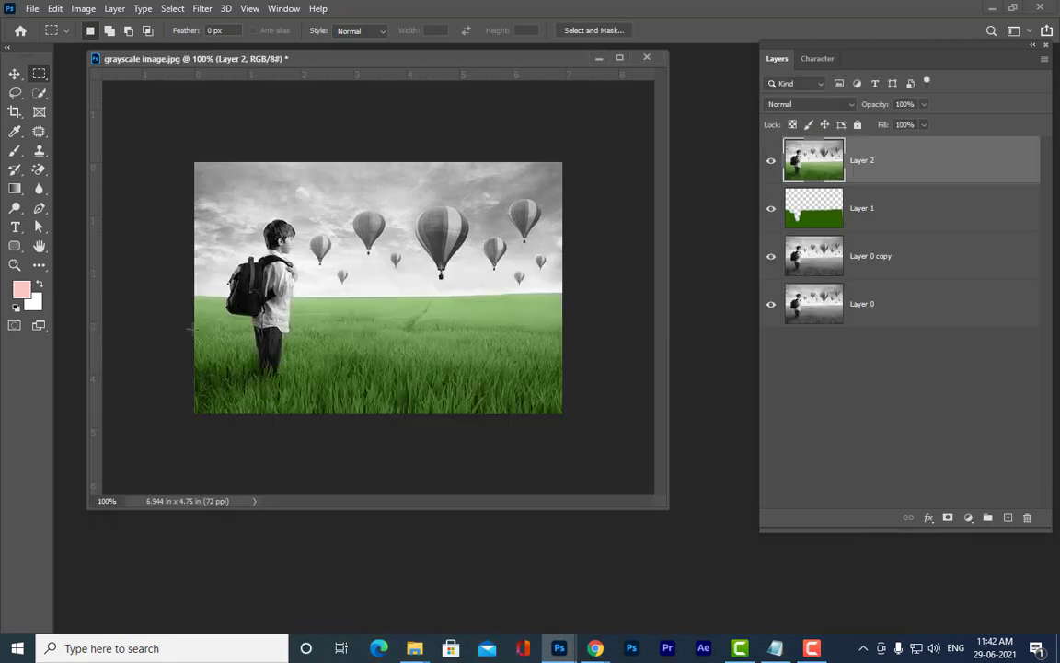
drag(319, 62, 428, 67)
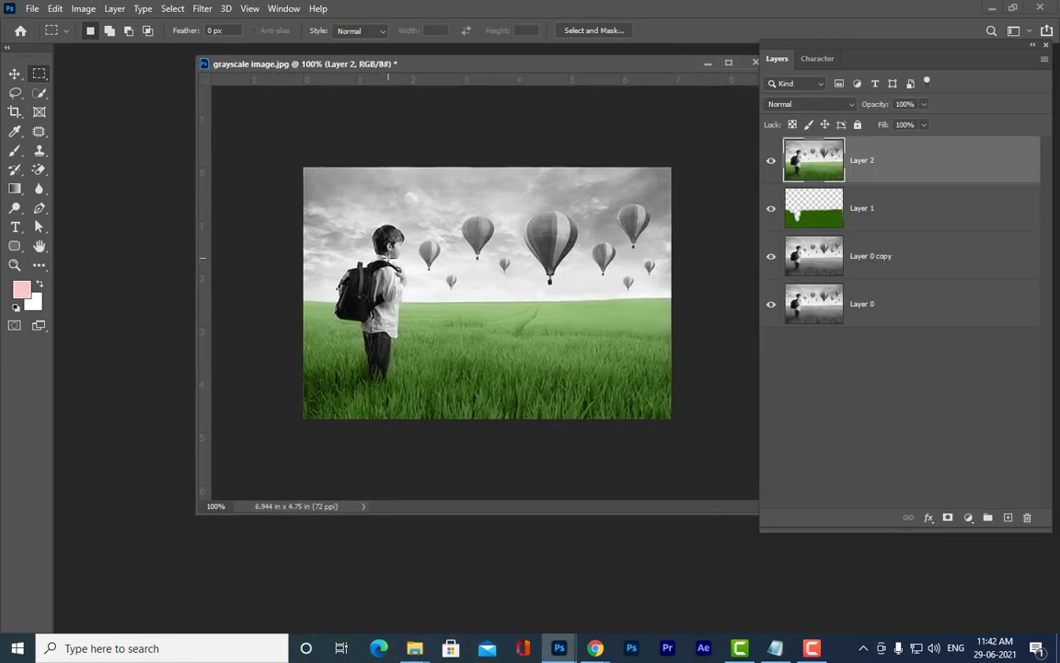
Draw a closed Pen path around the boy's face, ear and neck
scroll(386, 257, up, 8)
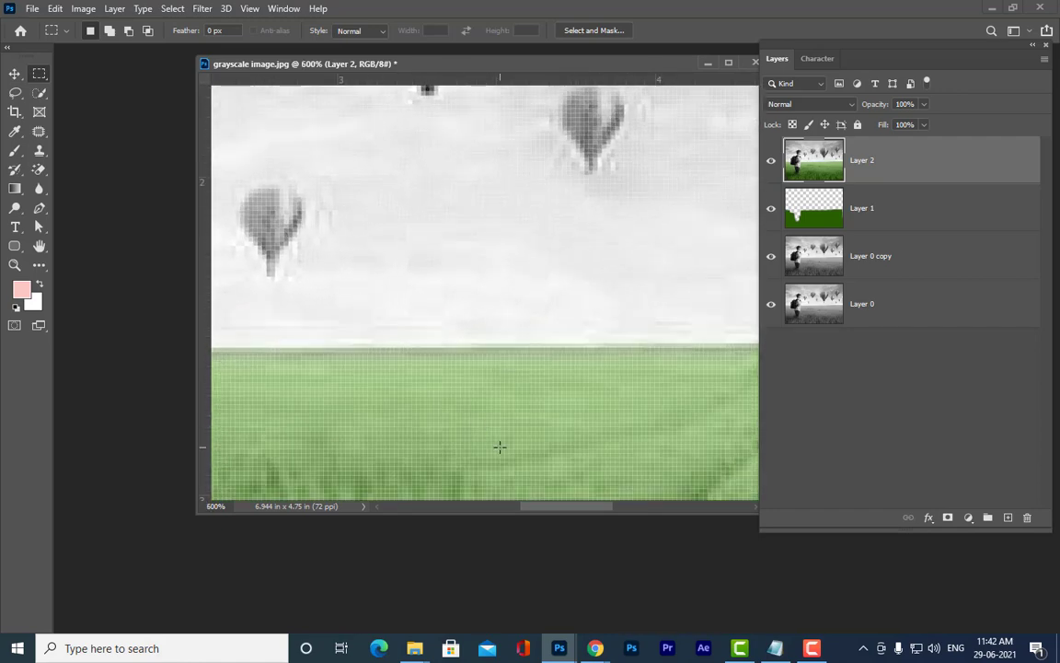
scroll(498, 446, down, 1)
drag(580, 511, 573, 408)
key(h)
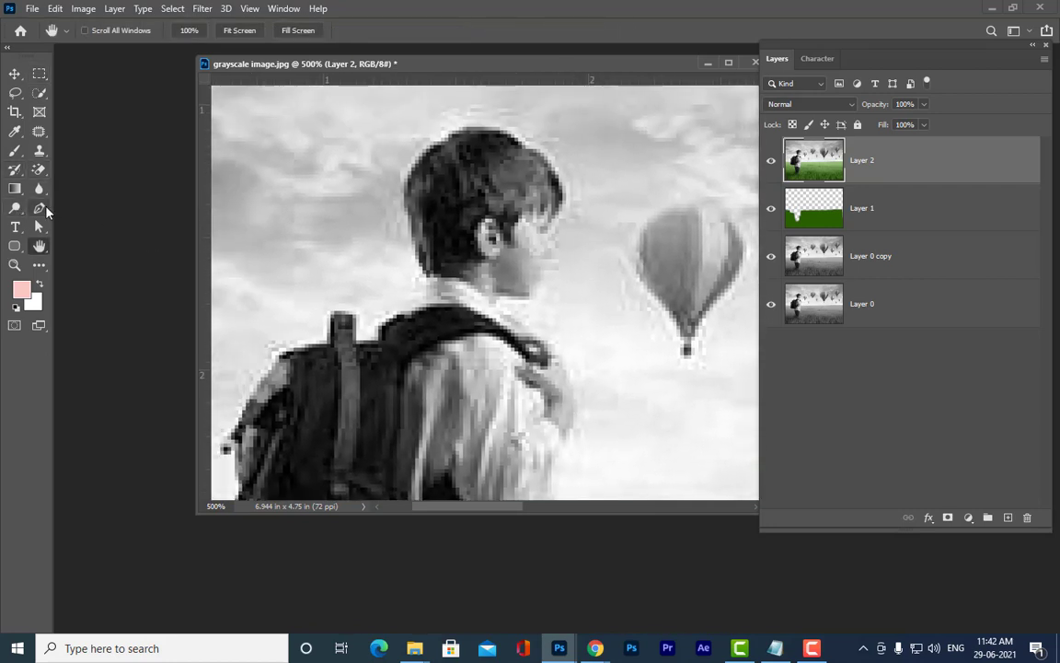
click(39, 208)
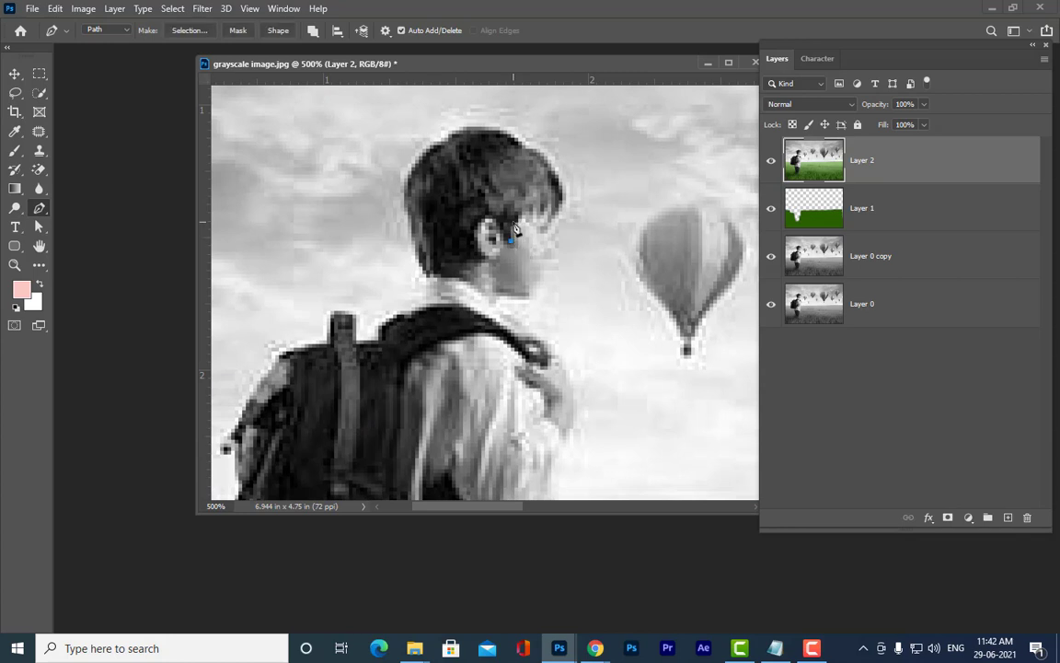
drag(537, 215, 543, 218)
click(558, 208)
click(556, 230)
click(553, 239)
click(526, 298)
click(497, 297)
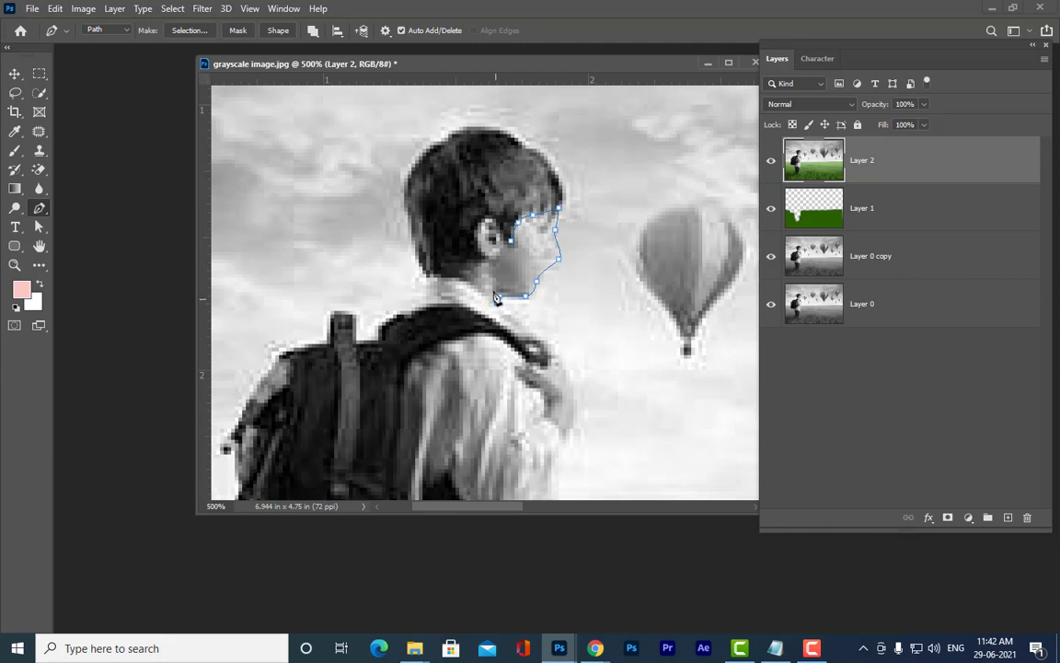
drag(479, 289, 514, 250)
Refine the face path's anchor points to follow the skin edges and convert the path to a selection
click(39, 226)
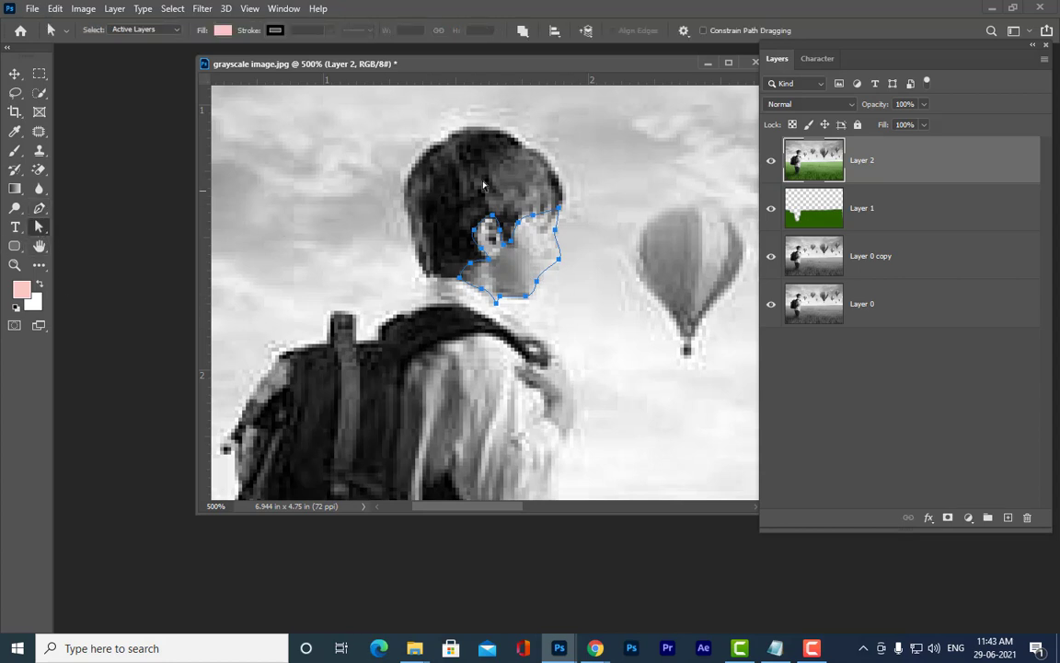
click(513, 243)
drag(518, 248, 517, 225)
drag(559, 208, 564, 202)
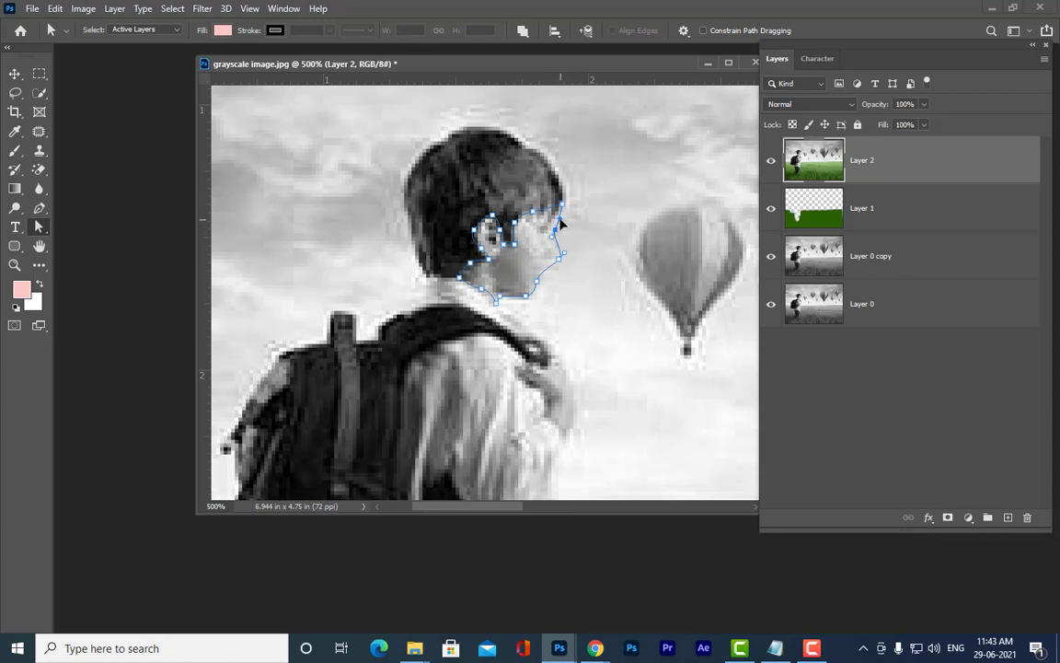
click(558, 260)
drag(557, 275, 538, 302)
drag(463, 281, 493, 301)
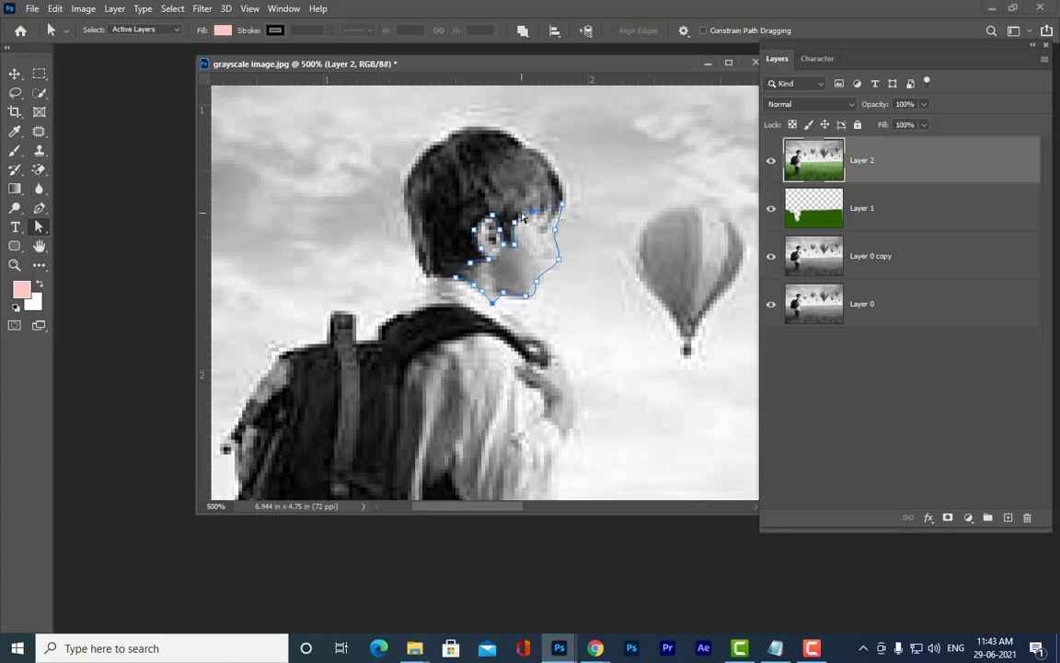
drag(522, 216, 523, 219)
click(633, 255)
key(ctrl+Return)
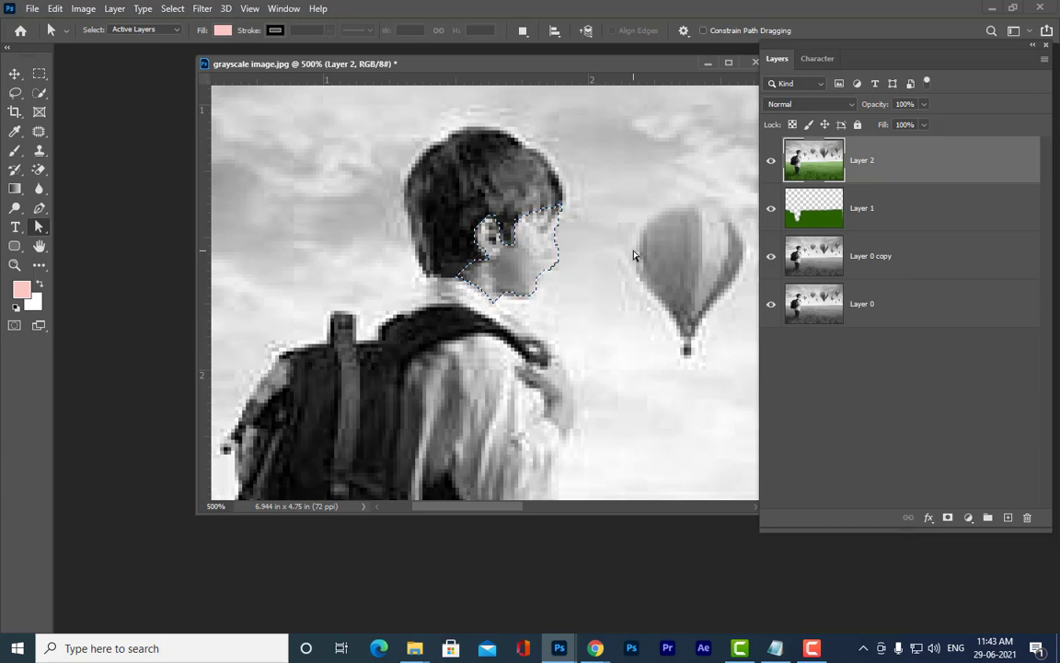
Feather the face selection with a 1-pixel radius
click(41, 77)
right_click(551, 219)
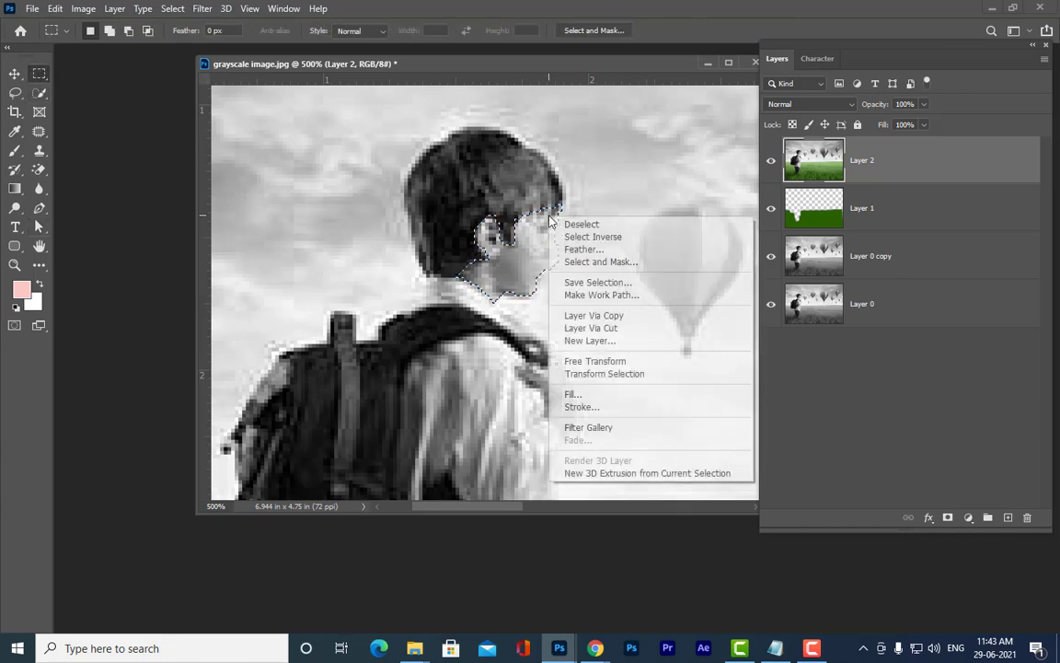
click(584, 249)
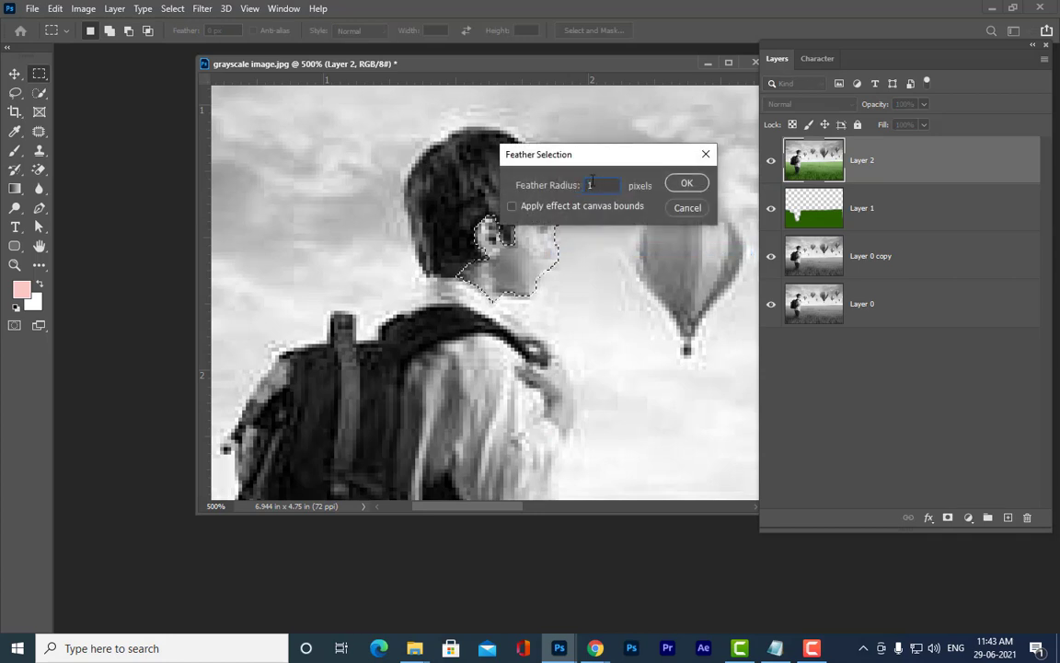
drag(618, 159, 590, 180)
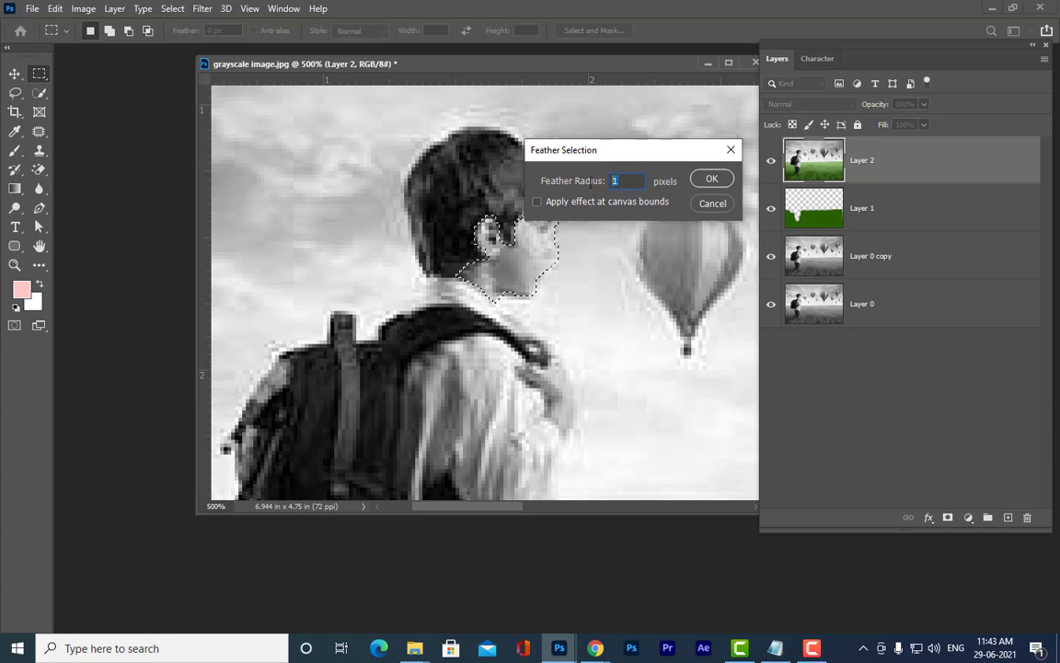
click(711, 181)
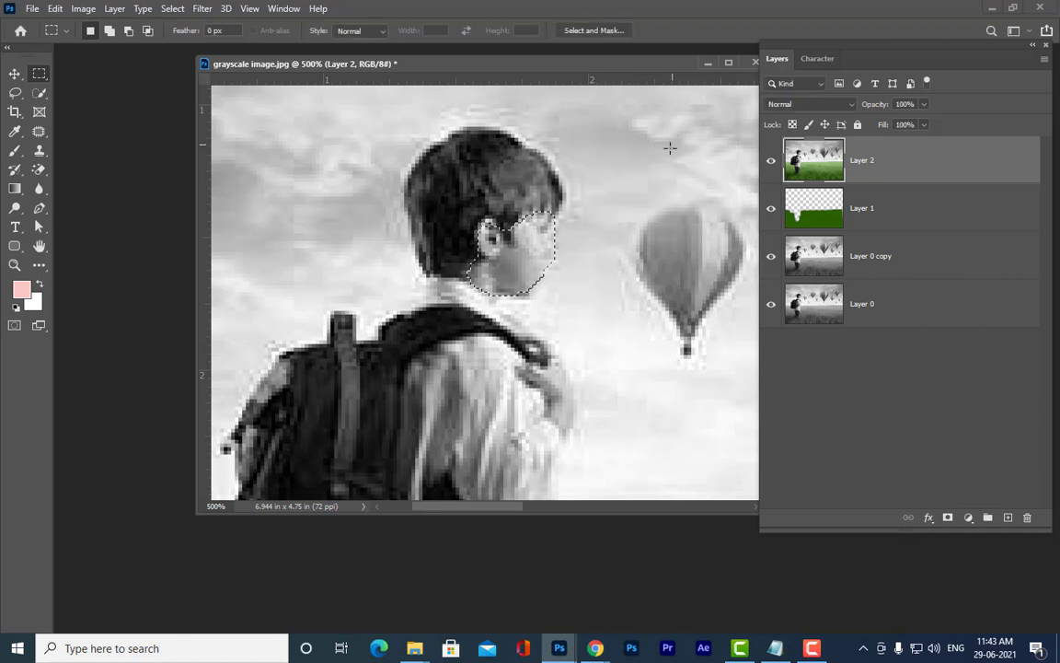
right_click(545, 228)
click(563, 250)
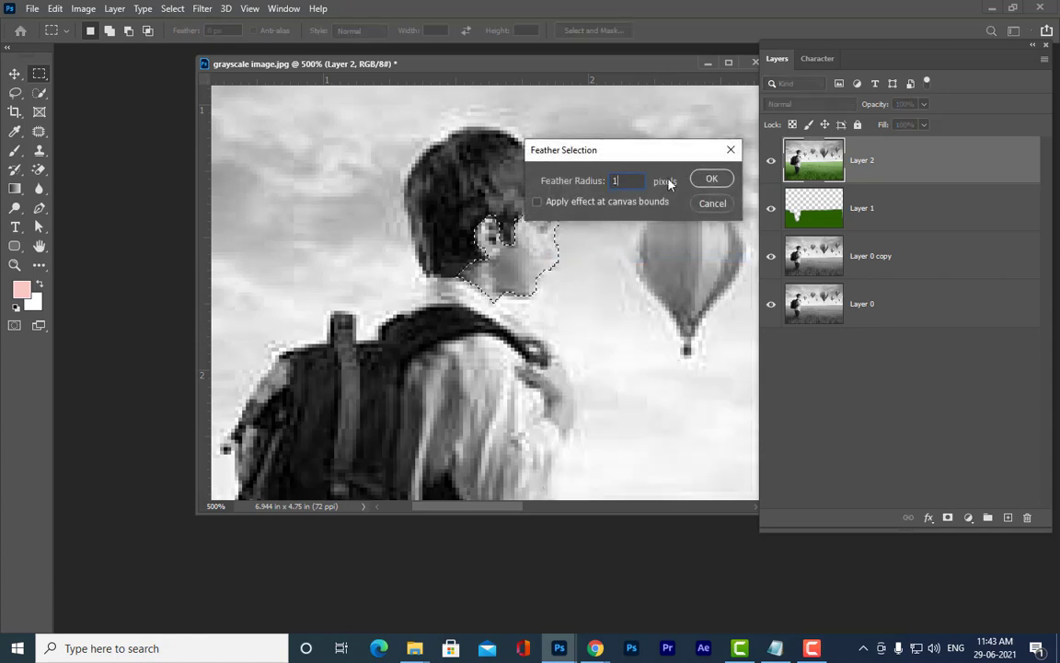
click(711, 179)
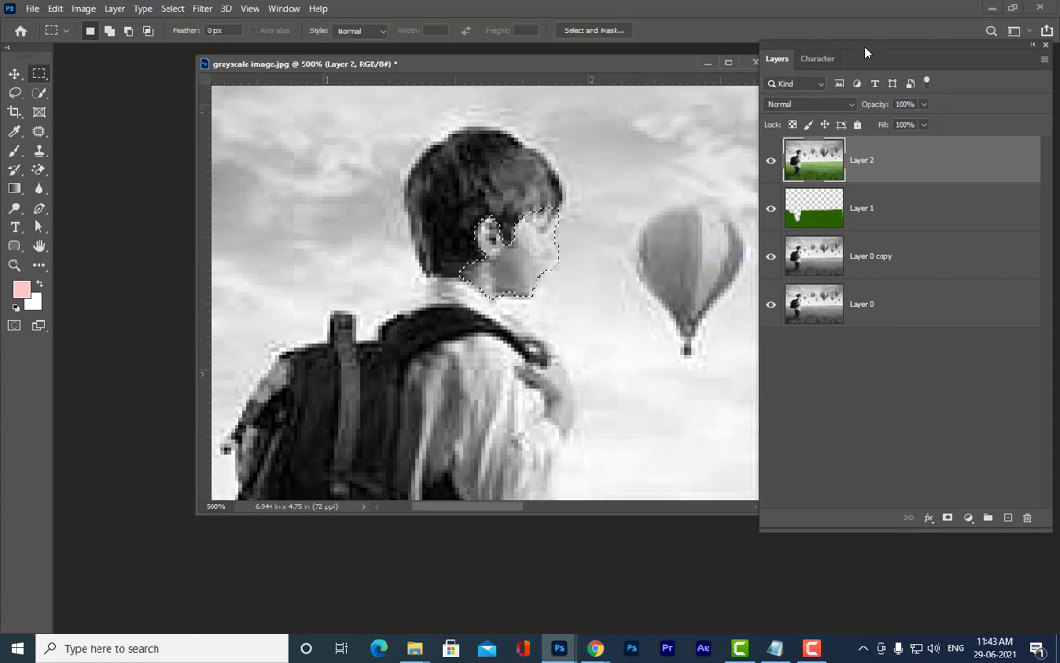
Add a new layer, fill the face selection with the pink foreground color, and deselect
drag(864, 52, 838, 59)
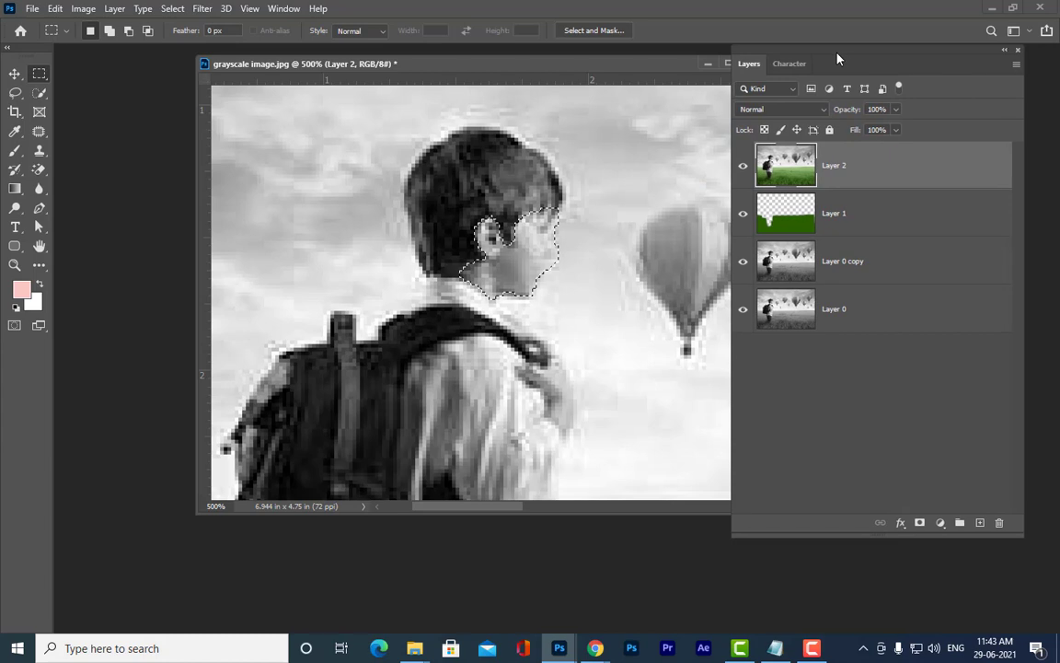
click(979, 522)
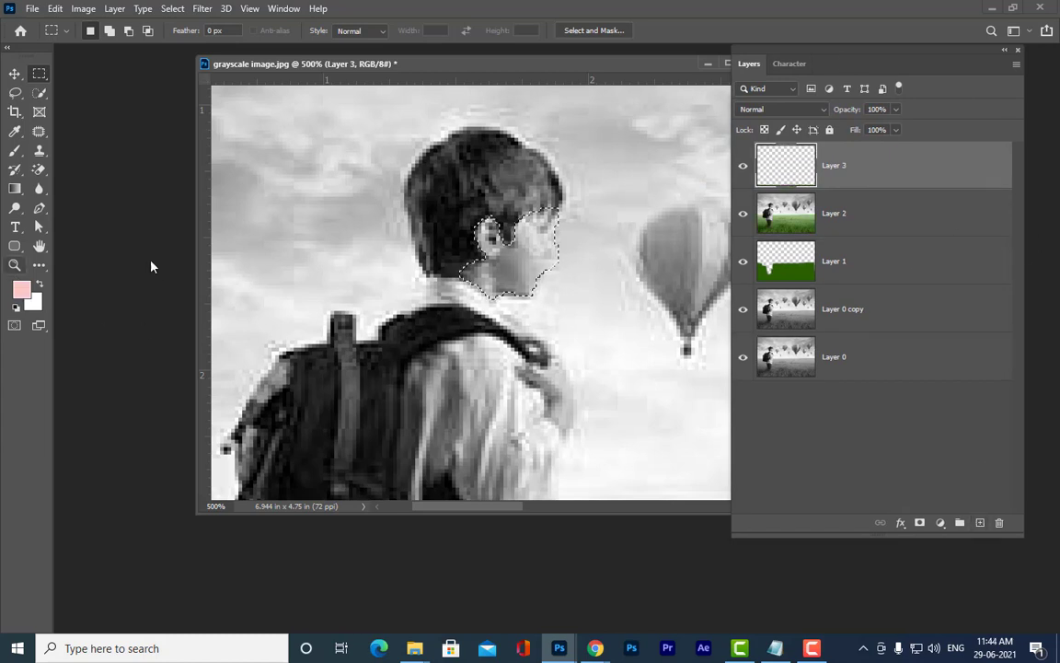
key(alt+BackSpace)
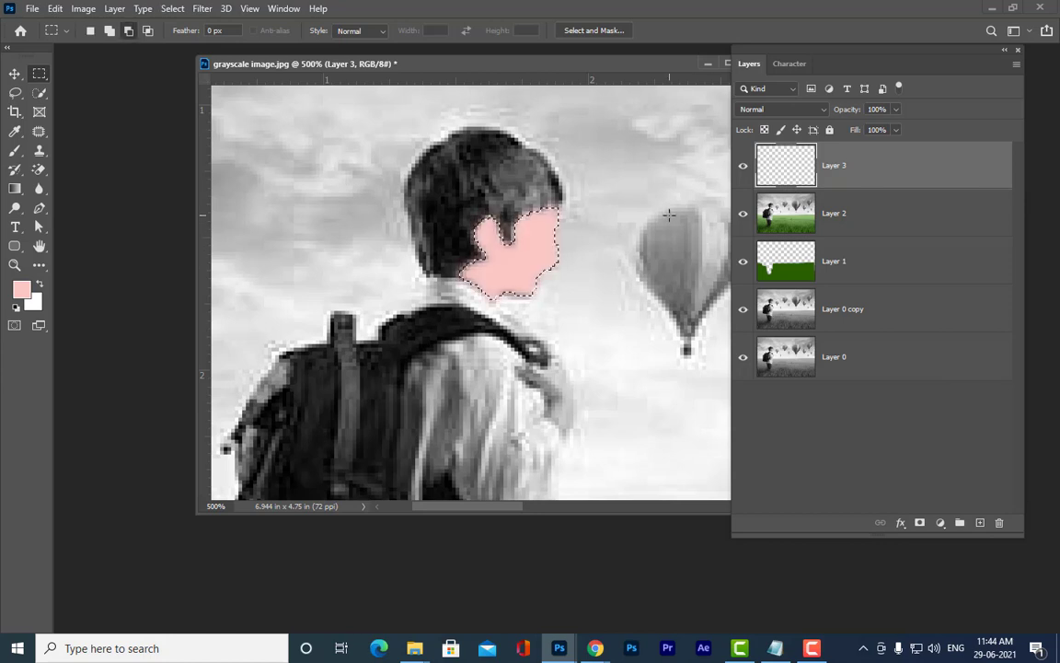
key(ctrl+d)
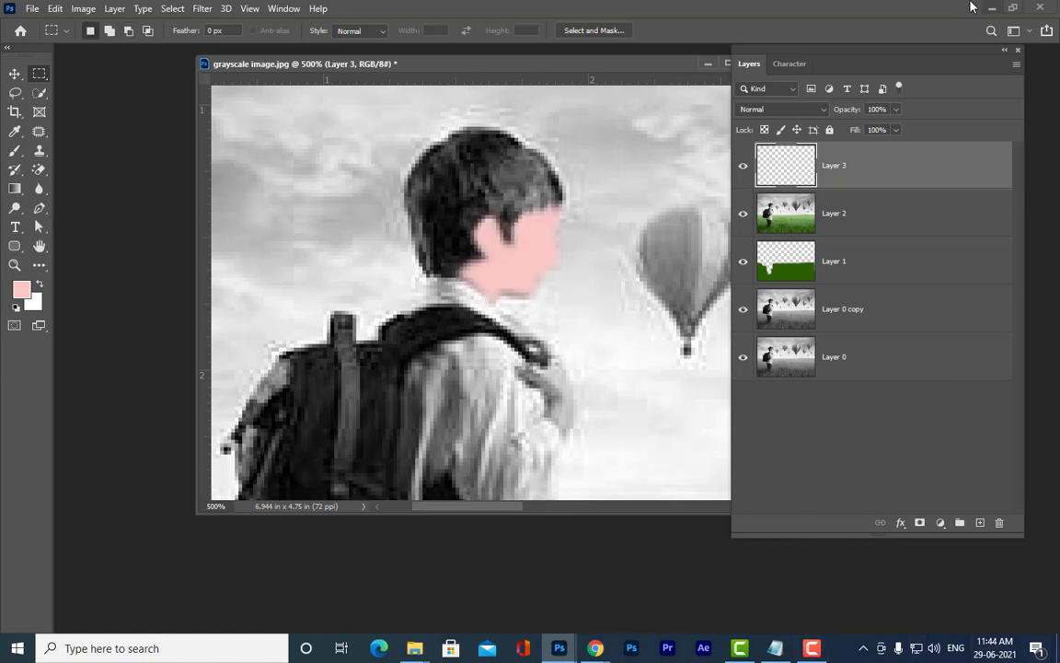
Set the skin layer's blending mode to Color and reduce its opacity to about 46%
click(814, 111)
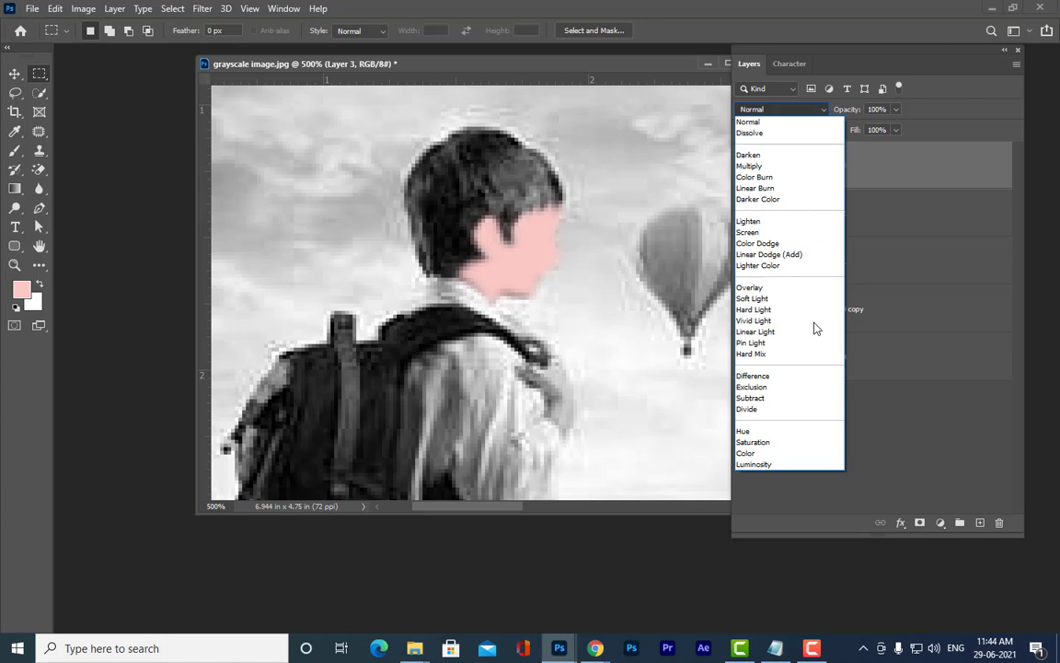
click(788, 454)
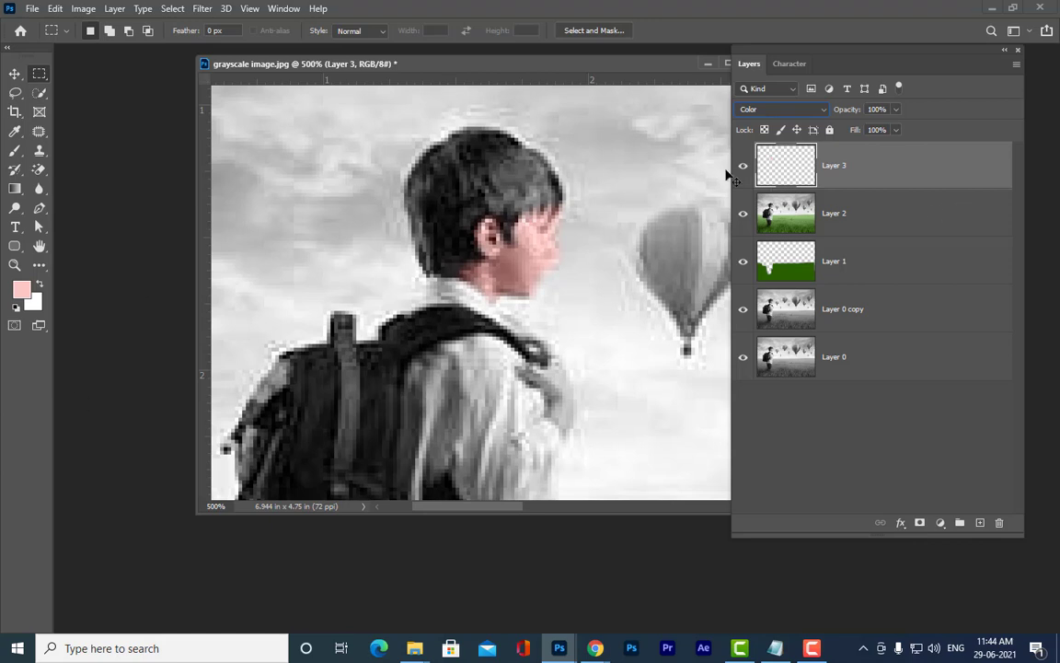
click(898, 109)
drag(898, 130, 866, 133)
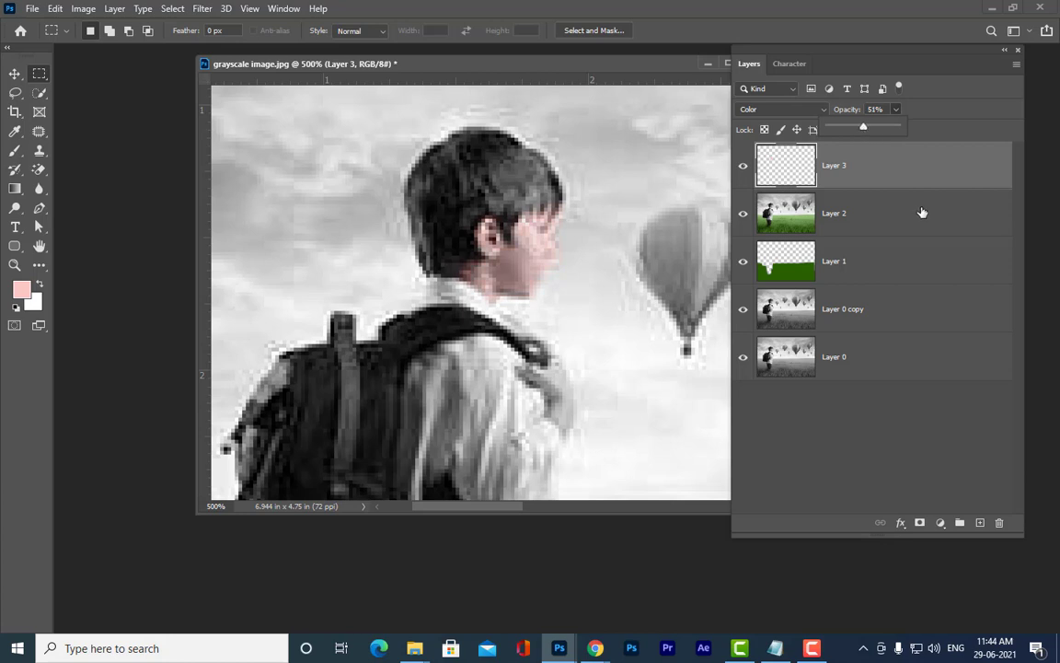
drag(786, 53, 829, 48)
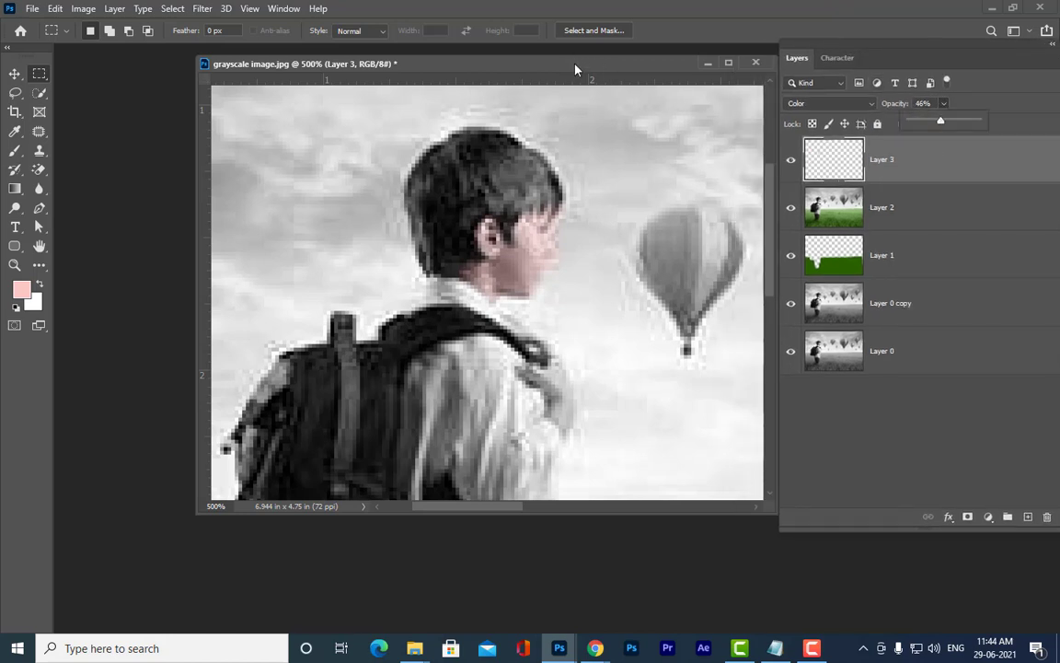
Draw a closed Pen path around the boy's hand at the backpack strap
drag(575, 69, 511, 71)
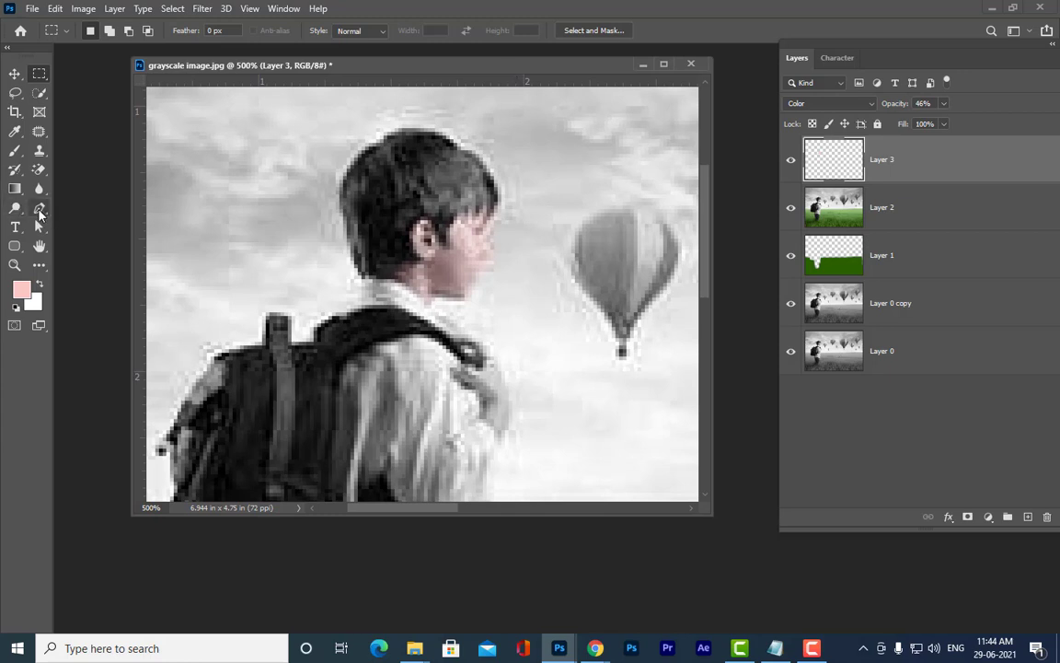
click(38, 210)
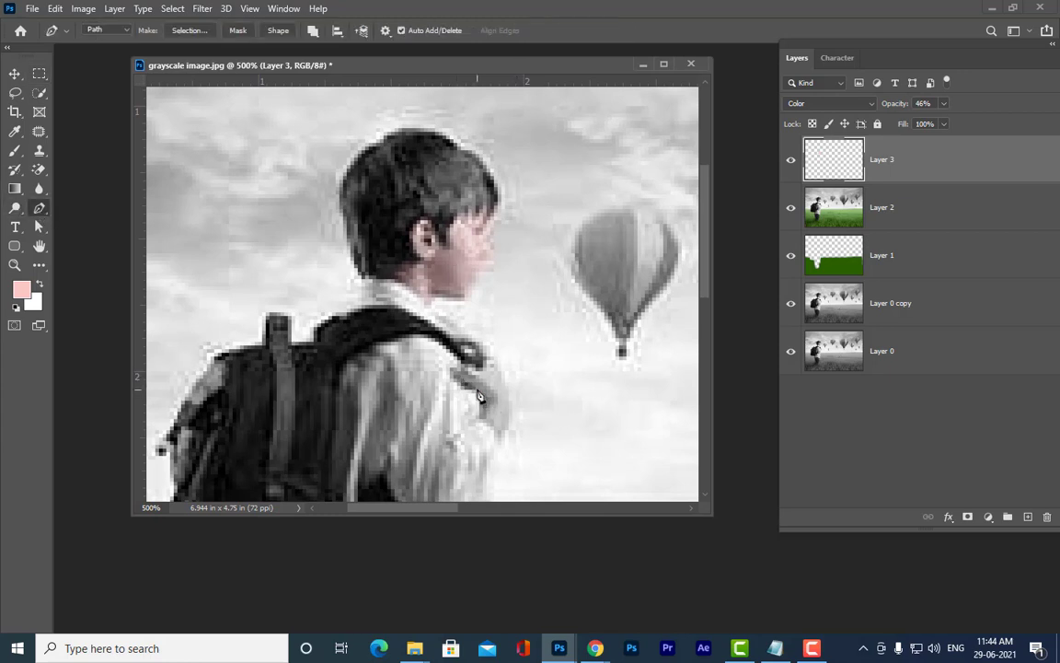
drag(480, 396, 487, 350)
click(509, 390)
drag(509, 391, 482, 424)
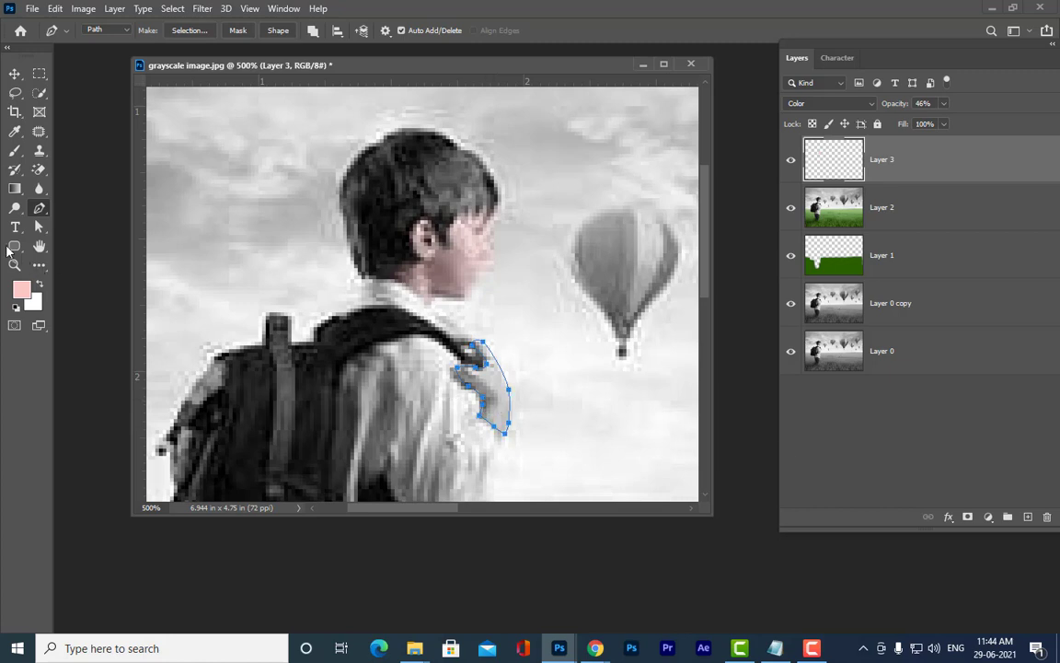
Adjust the hand path's outer anchor points and convert the path to a selection
click(39, 227)
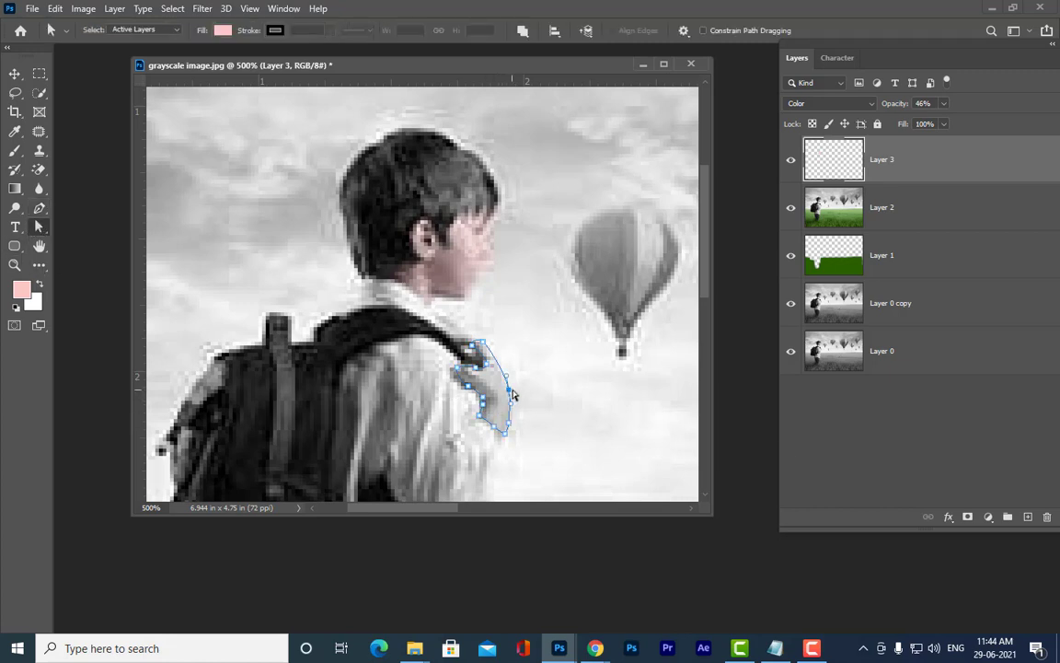
drag(508, 394, 512, 397)
drag(508, 425, 517, 417)
click(506, 432)
key(ctrl+Return)
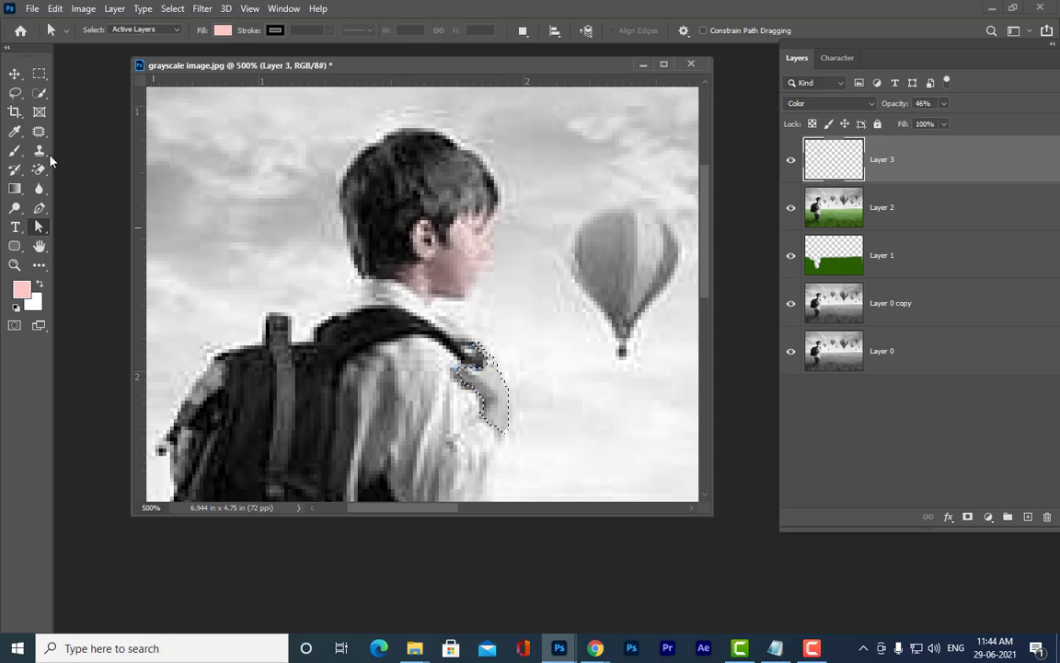
Feather the hand selection, fill it with the pink foreground color on the skin layer, and deselect
click(40, 73)
right_click(483, 384)
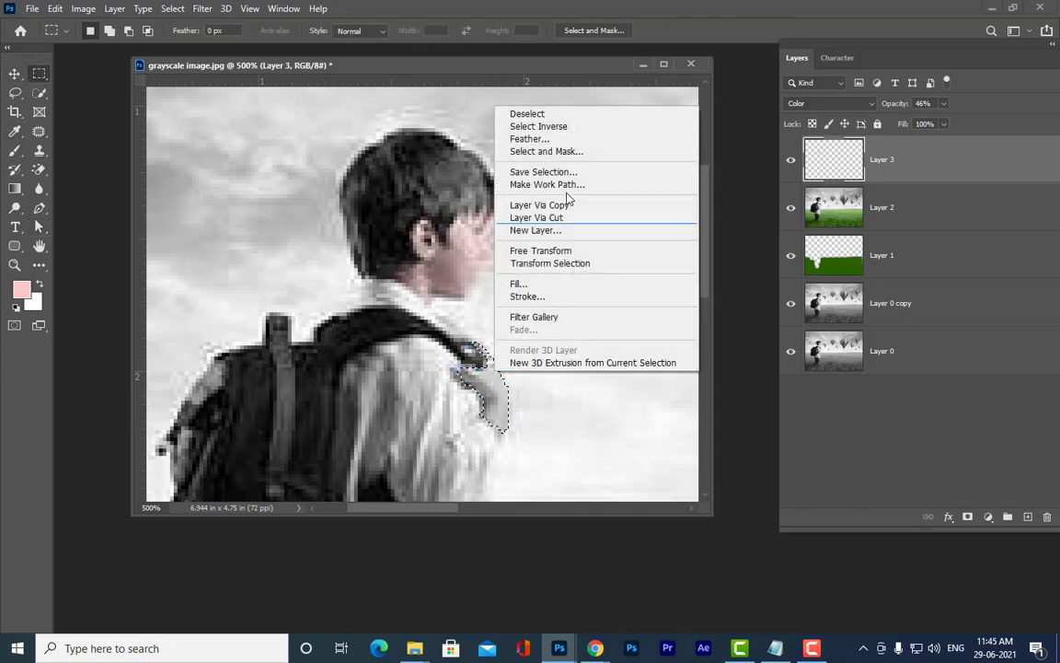
click(553, 135)
click(713, 179)
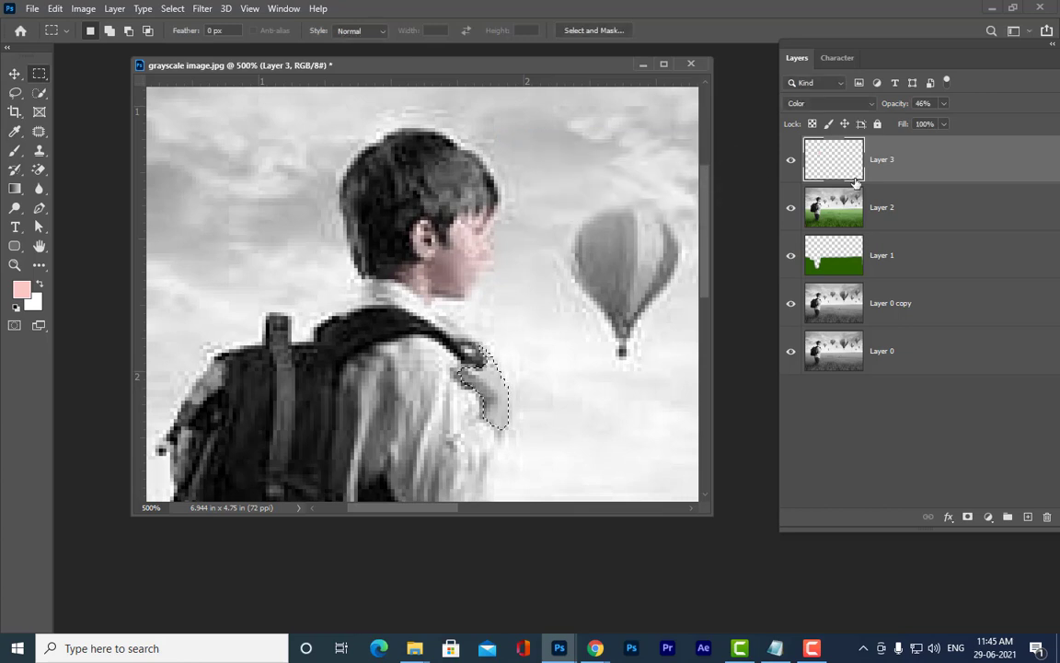
key(alt+BackSpace)
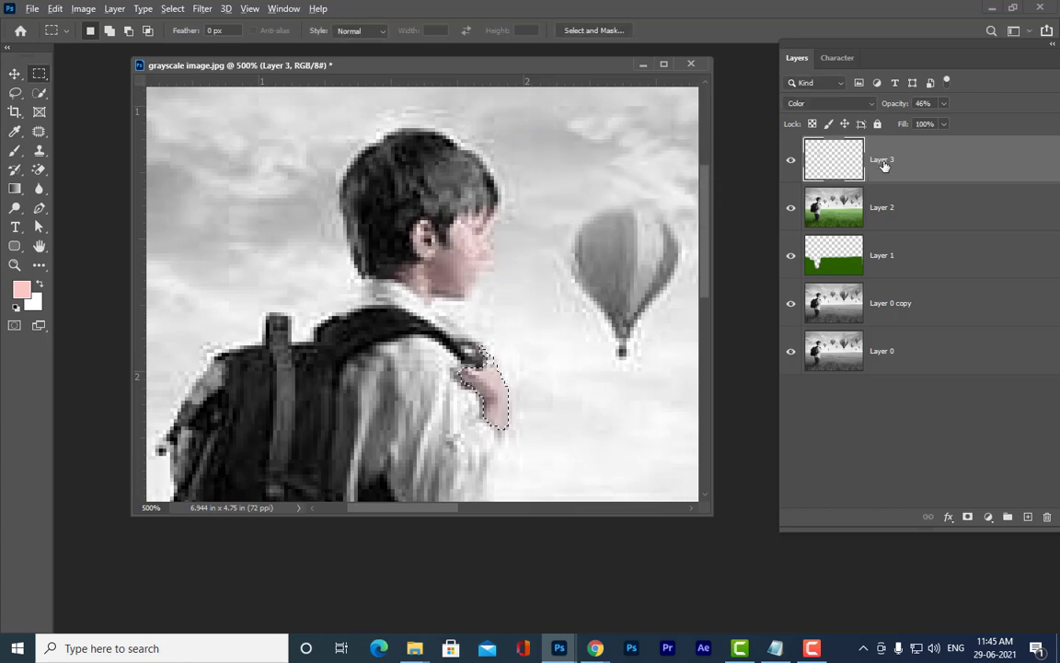
key(ctrl+d)
Stamp all visible layers into a new merged layer above the skin layer
key(ctrl+1)
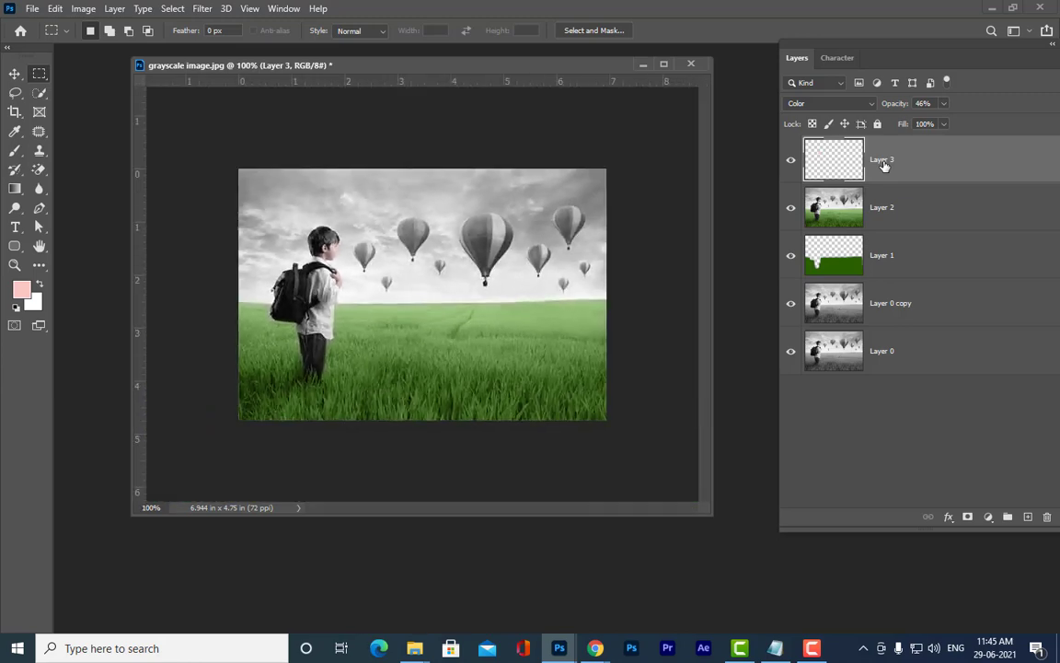
key(ctrl+plus)
key(ctrl+minus)
key(ctrl+plus)
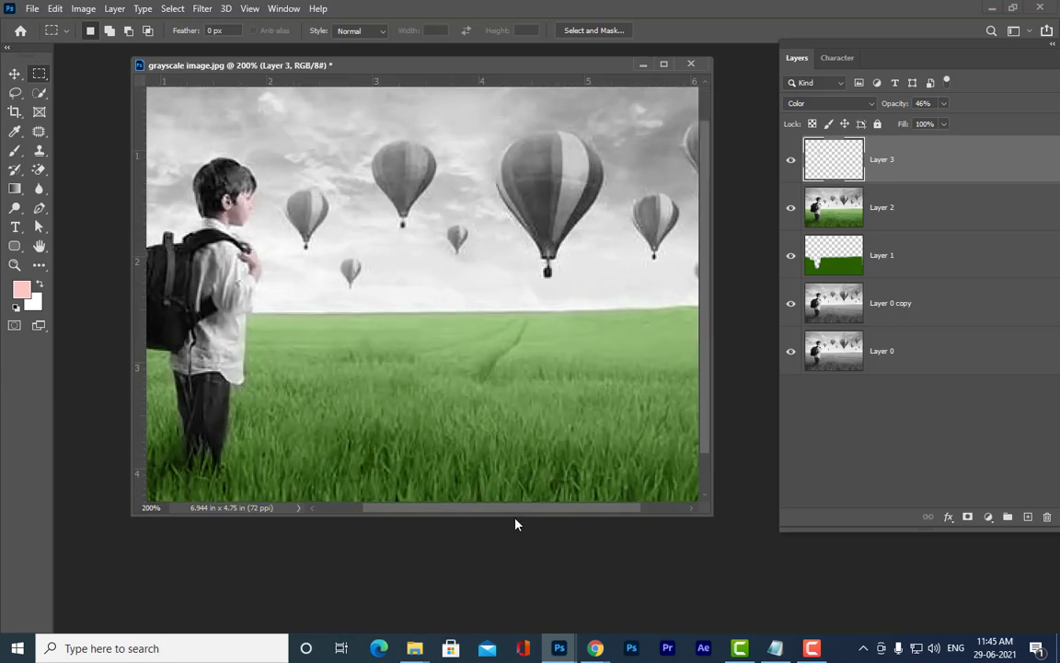
drag(516, 517, 470, 515)
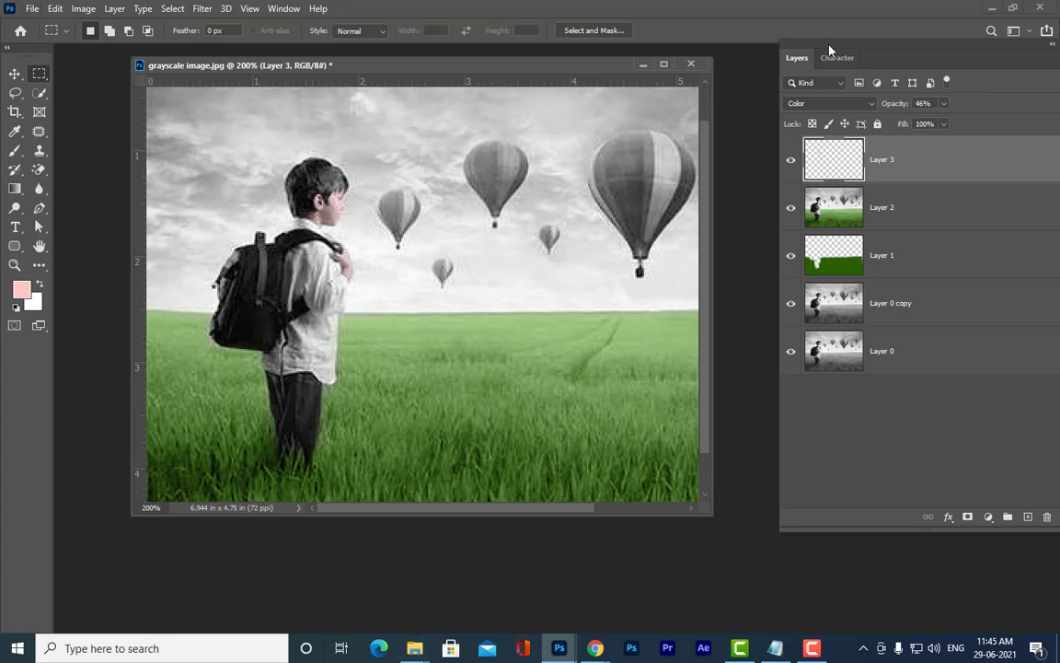
drag(830, 49, 741, 95)
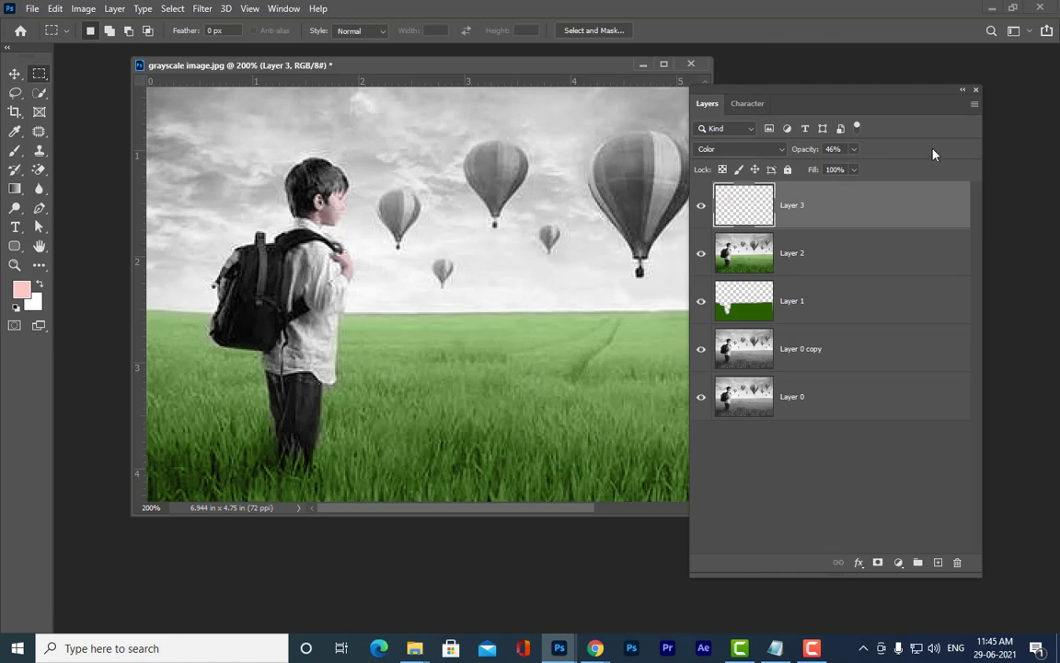
key(ctrl+alt+shift+e)
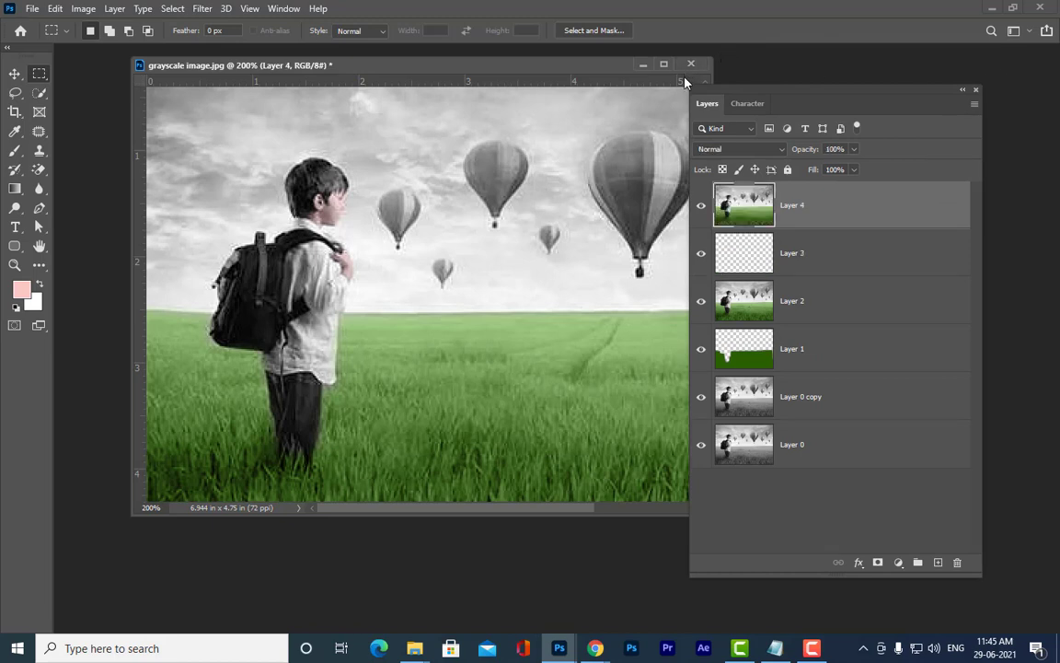
Move the Layers panel aside and enlarge the document window to show more of the photo
drag(709, 90, 787, 91)
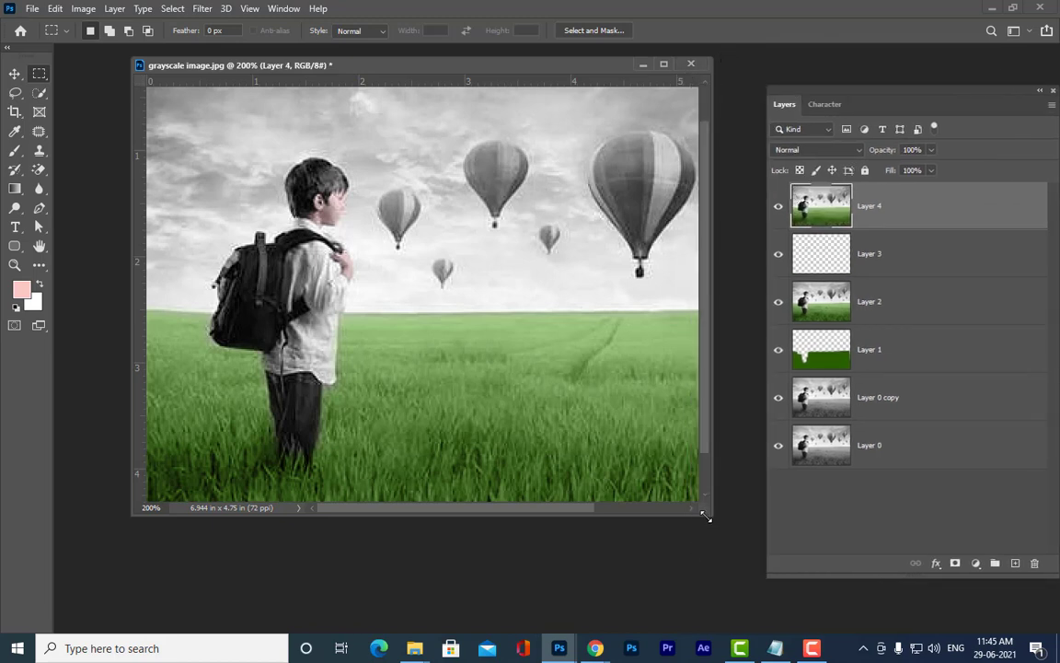
drag(705, 518, 833, 633)
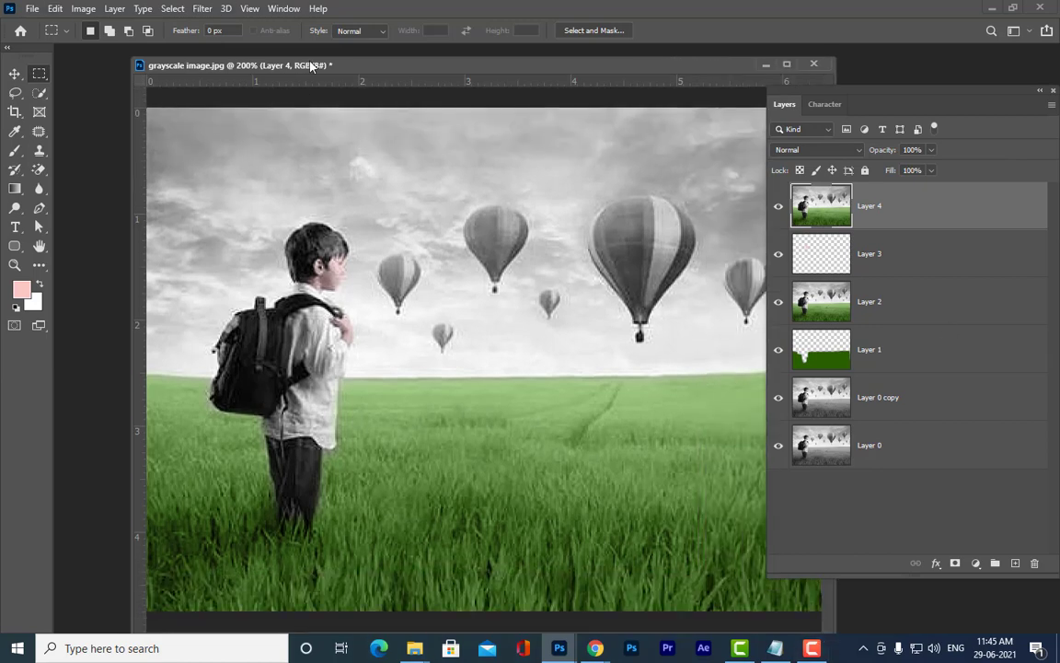
drag(313, 66, 328, 67)
Draw a closed Pen path around the boy's hair, following the nape, crown, fringe, sideburn and the edge of the ear
click(39, 208)
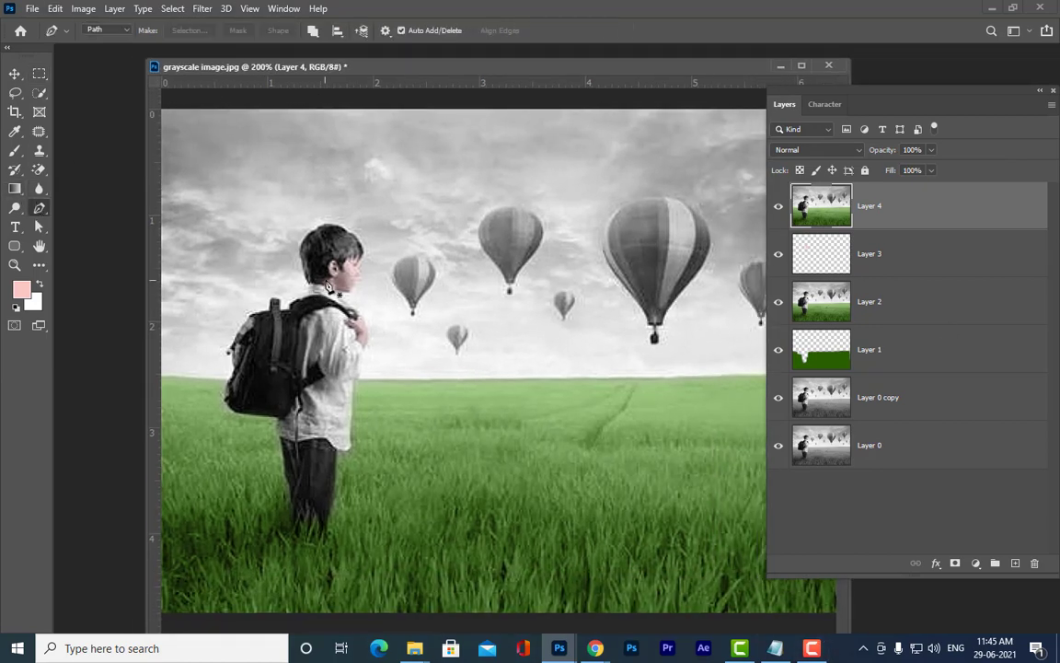
key(ctrl+plus)
key(ctrl+plus)
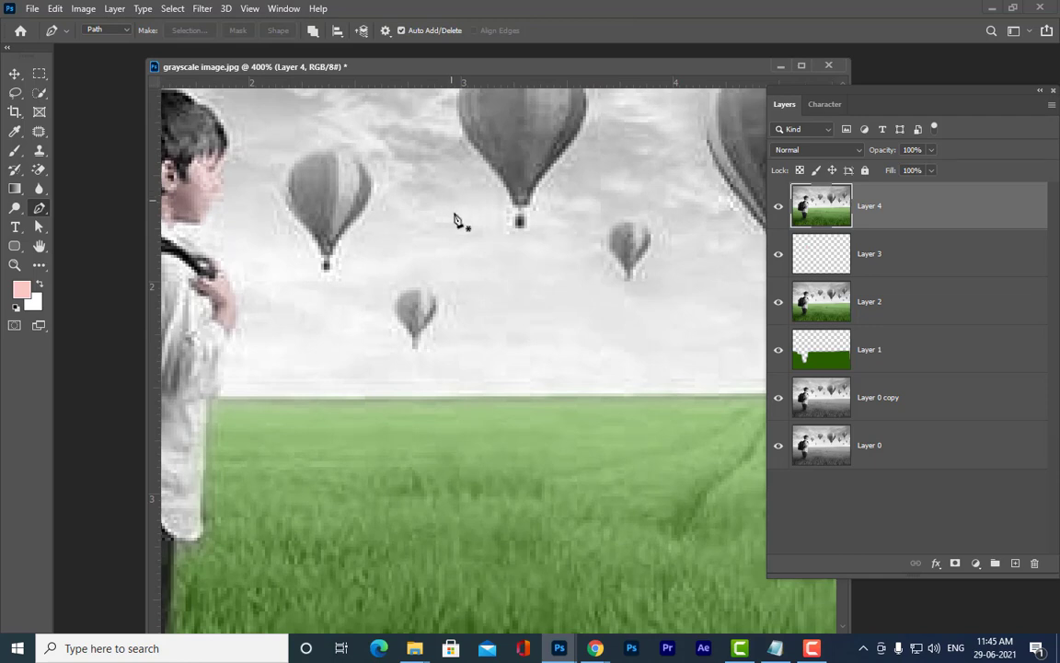
key(h)
drag(390, 250, 696, 430)
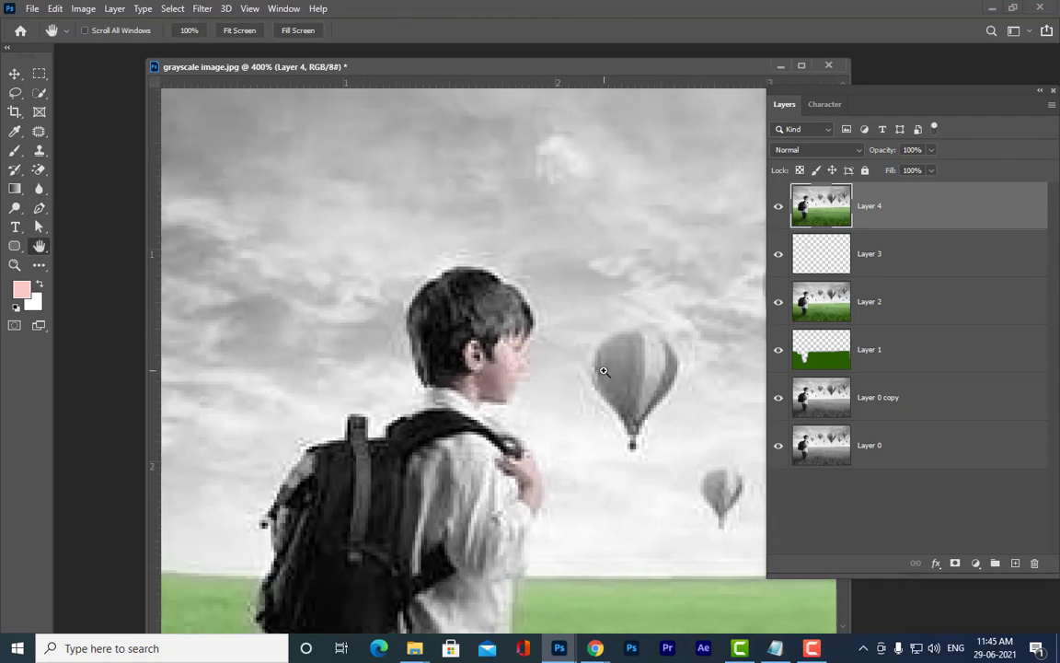
key(ctrl+plus)
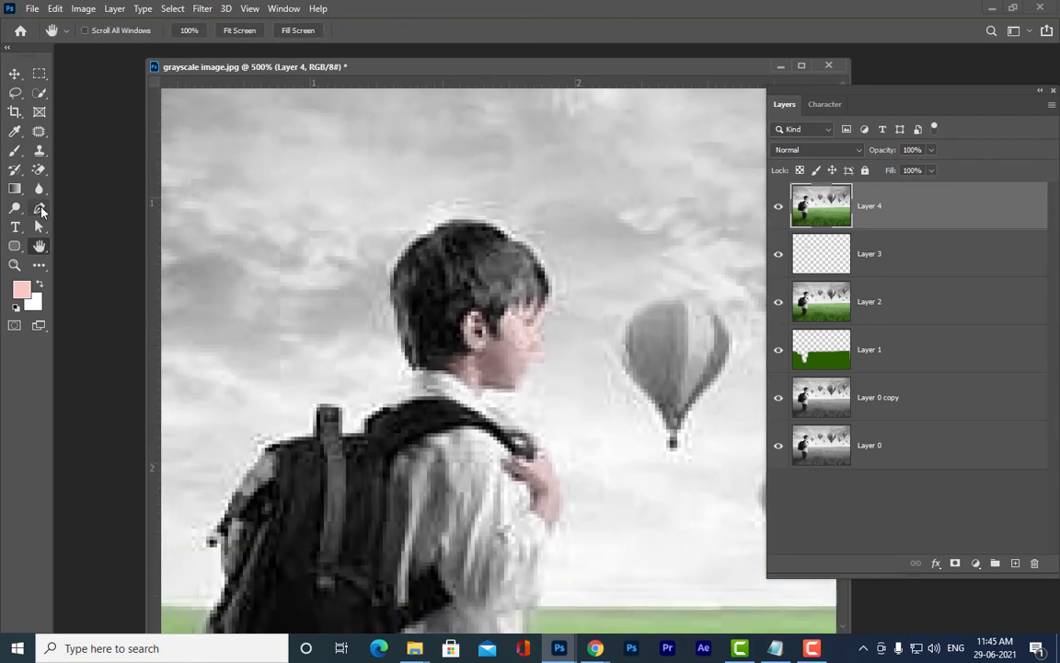
click(41, 209)
click(470, 351)
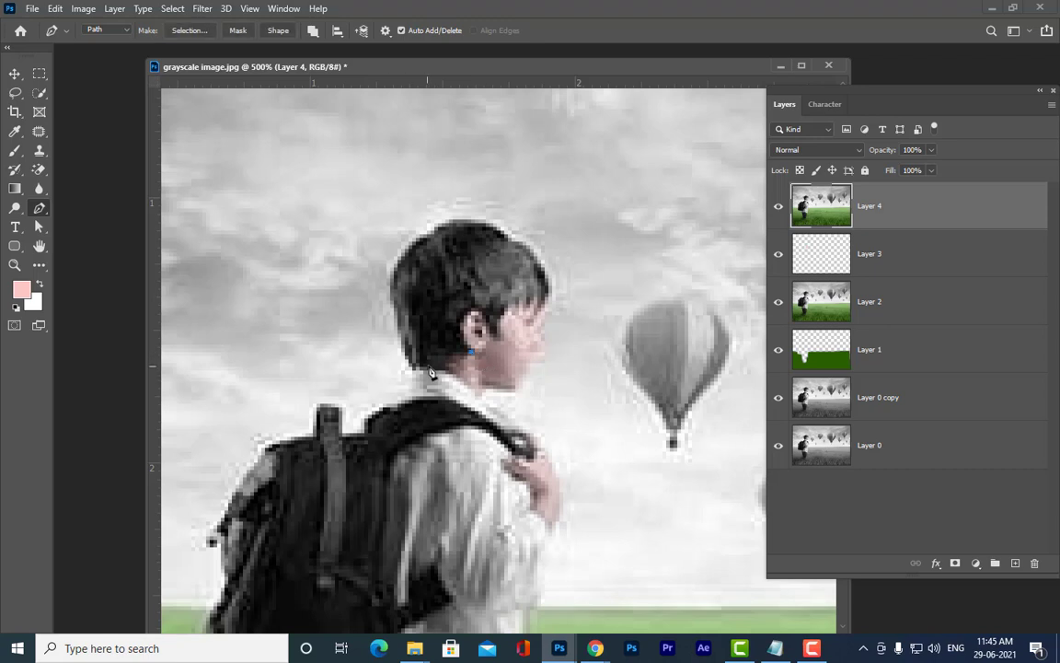
drag(434, 366, 421, 367)
click(409, 362)
click(394, 307)
click(393, 291)
click(396, 261)
click(438, 227)
drag(469, 219, 482, 217)
click(539, 268)
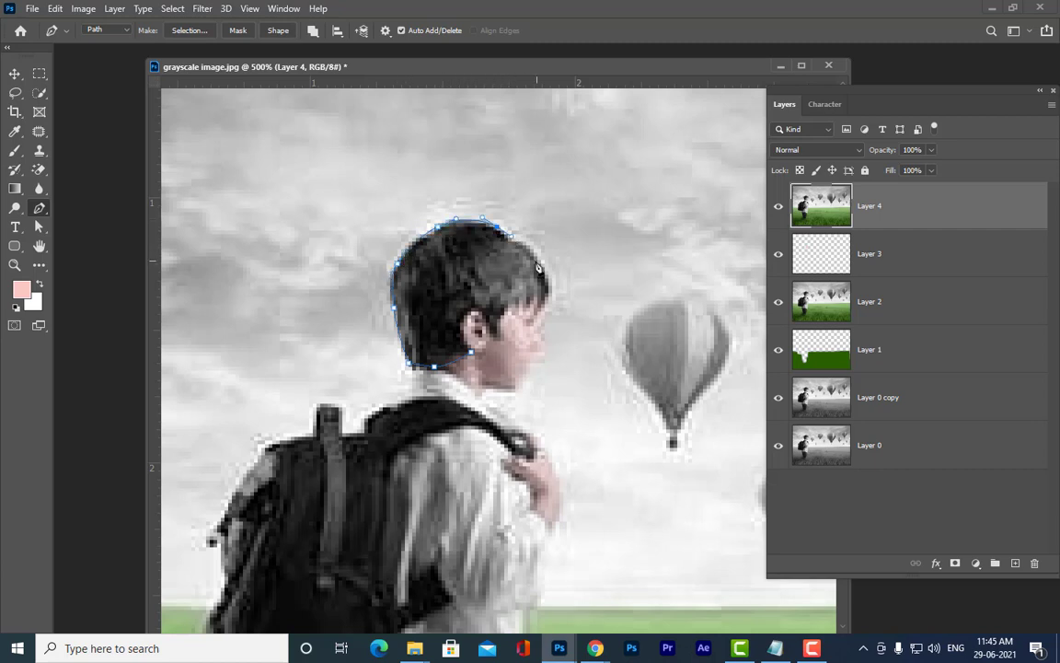
click(547, 291)
drag(526, 298, 505, 319)
click(500, 314)
click(497, 336)
drag(472, 311, 467, 342)
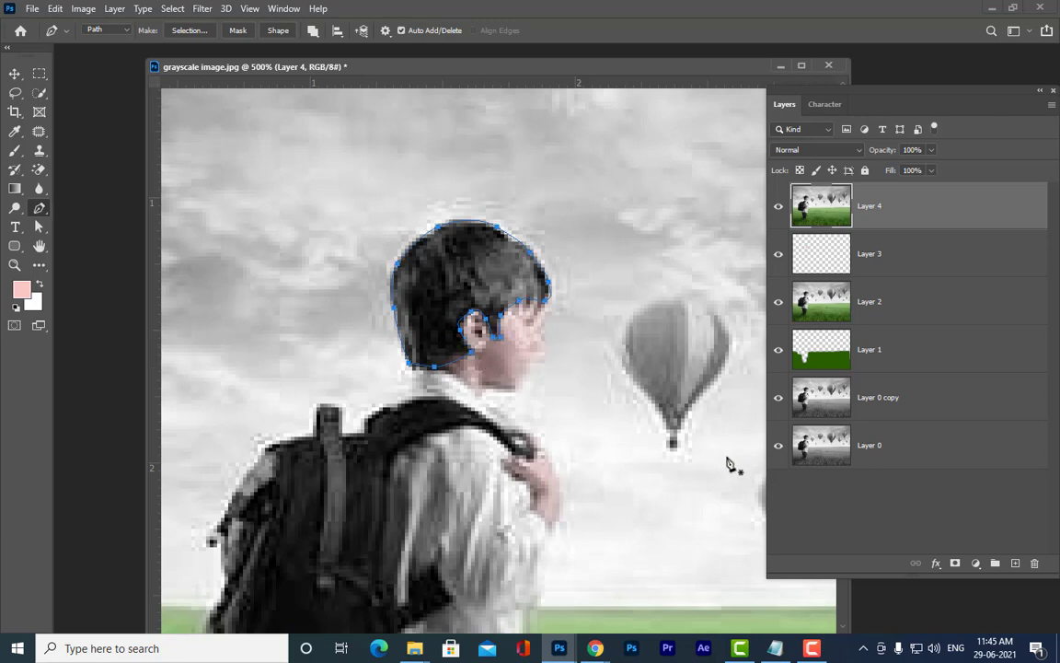
Refine the hair path's anchor points around the ear and outer contour, and convert the path to a selection
click(38, 228)
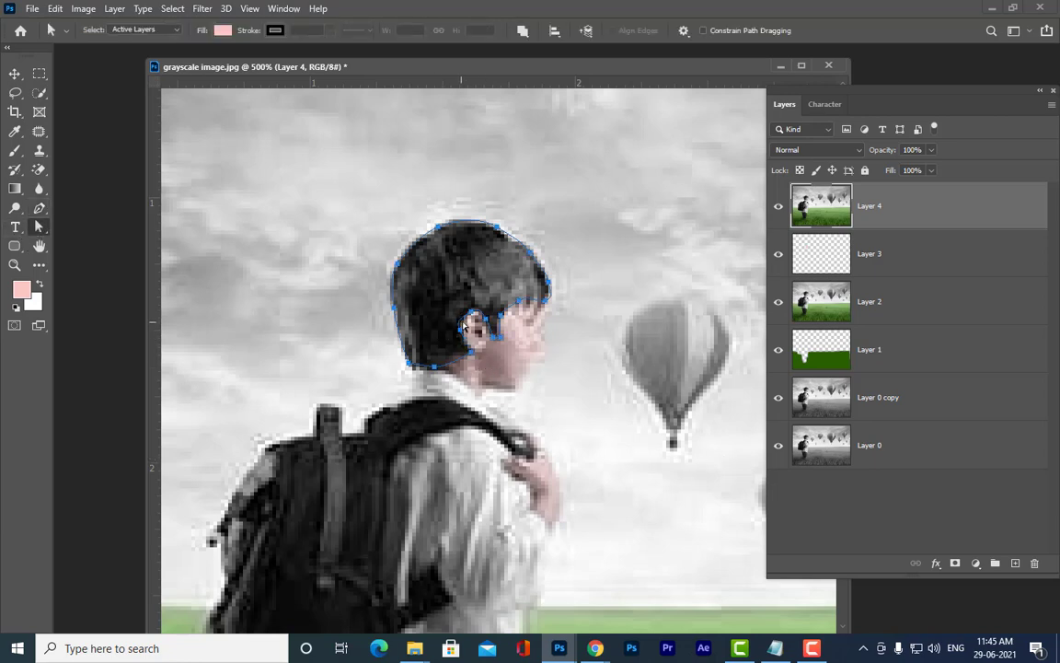
key(ctrl+plus)
key(ctrl+minus)
drag(464, 336, 468, 340)
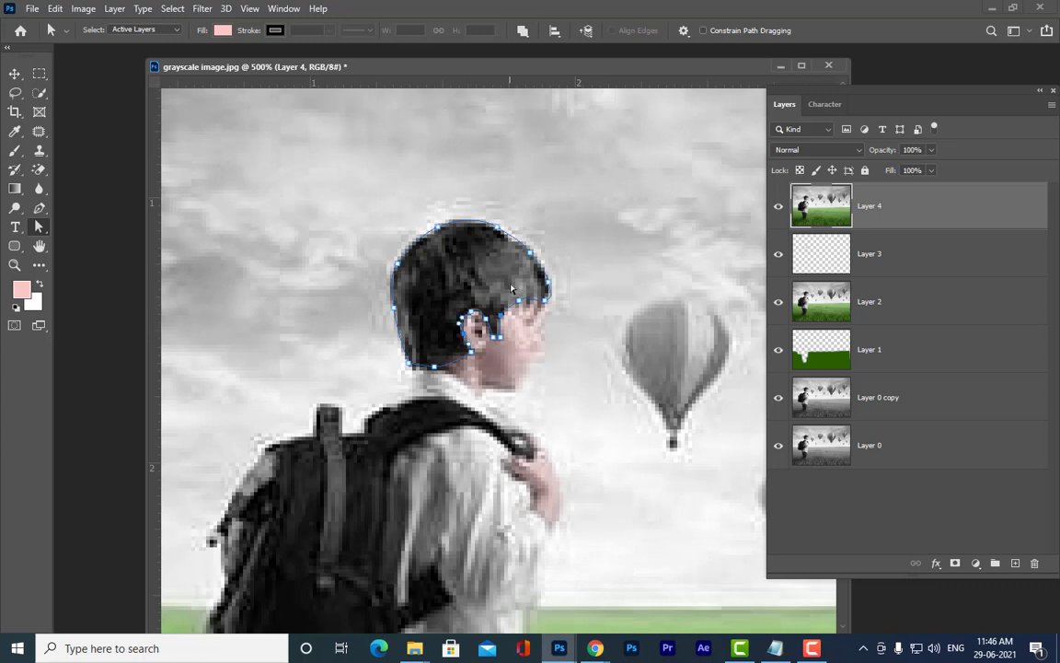
click(441, 234)
drag(551, 289, 548, 281)
drag(393, 311, 396, 314)
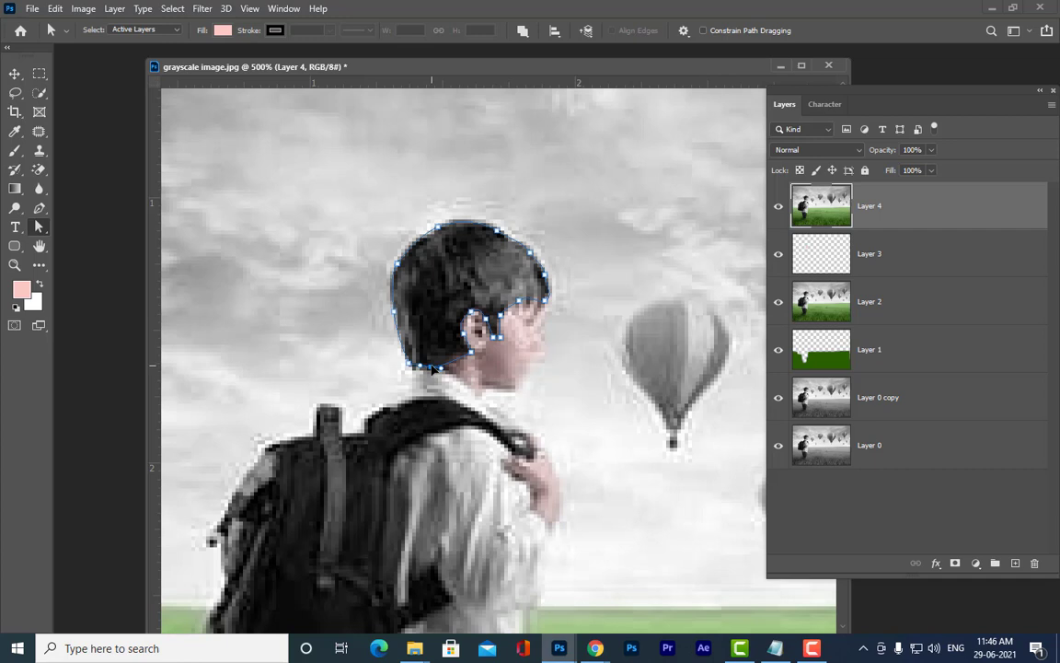
click(642, 278)
key(ctrl+Return)
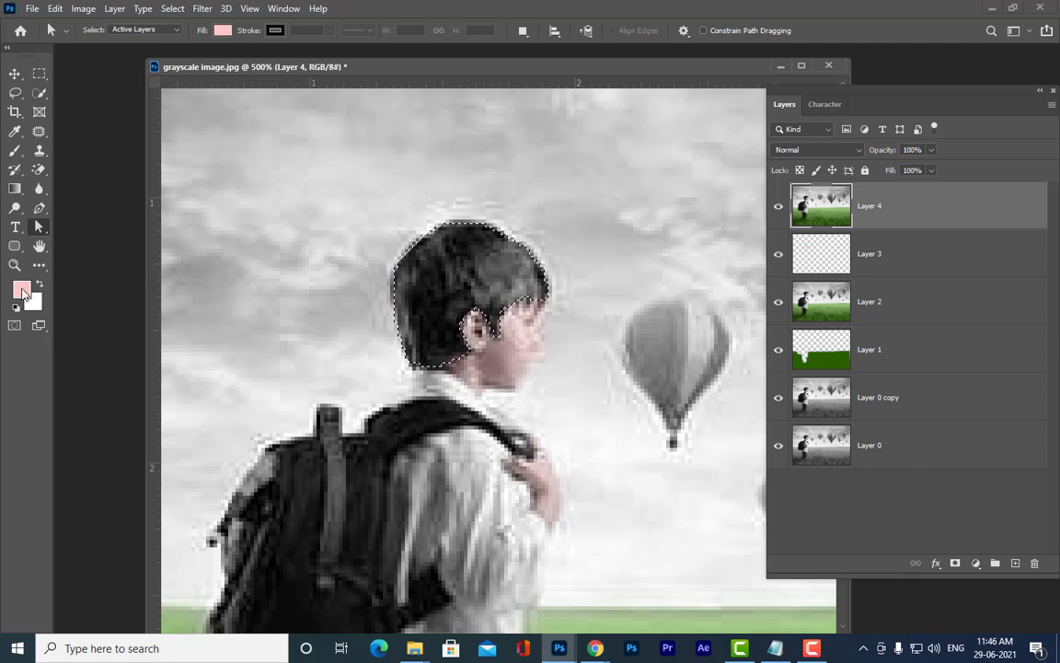
Set the foreground color to dark brown #371301
click(21, 290)
click(850, 302)
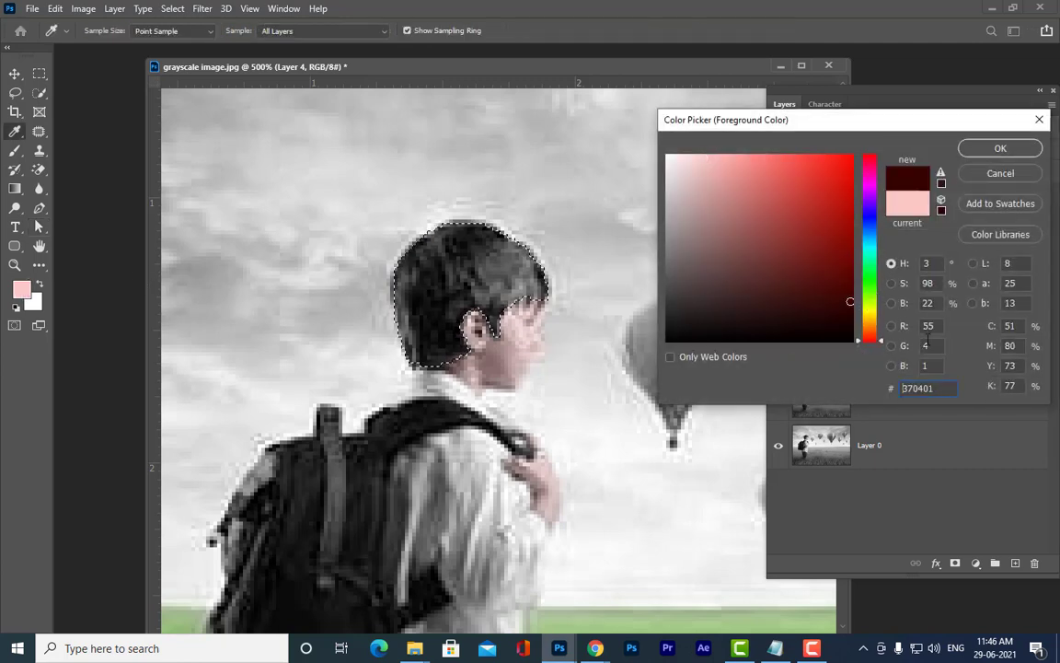
key(Tab)
drag(882, 347, 882, 337)
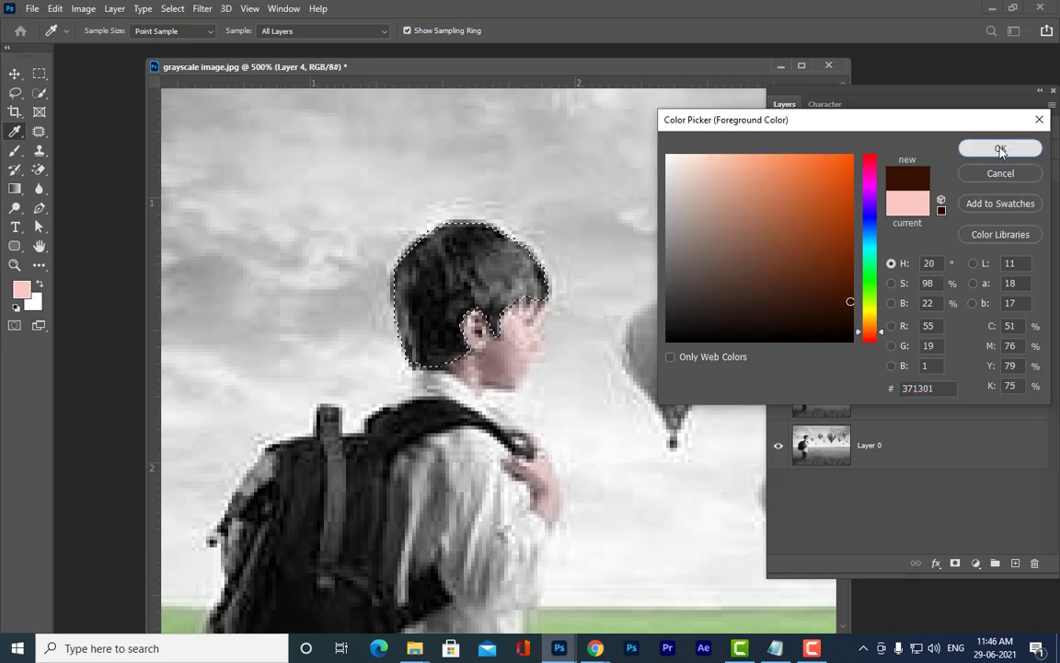
click(1010, 147)
Soften the edge of the hair selection with a small feather
key(a)
click(38, 74)
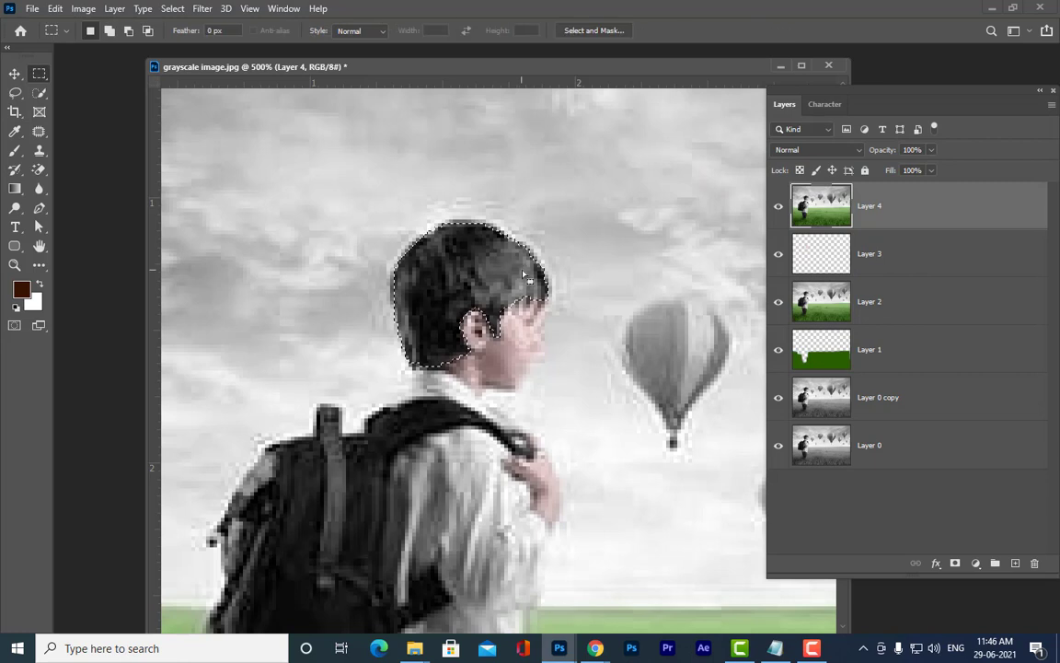
right_click(525, 273)
click(546, 304)
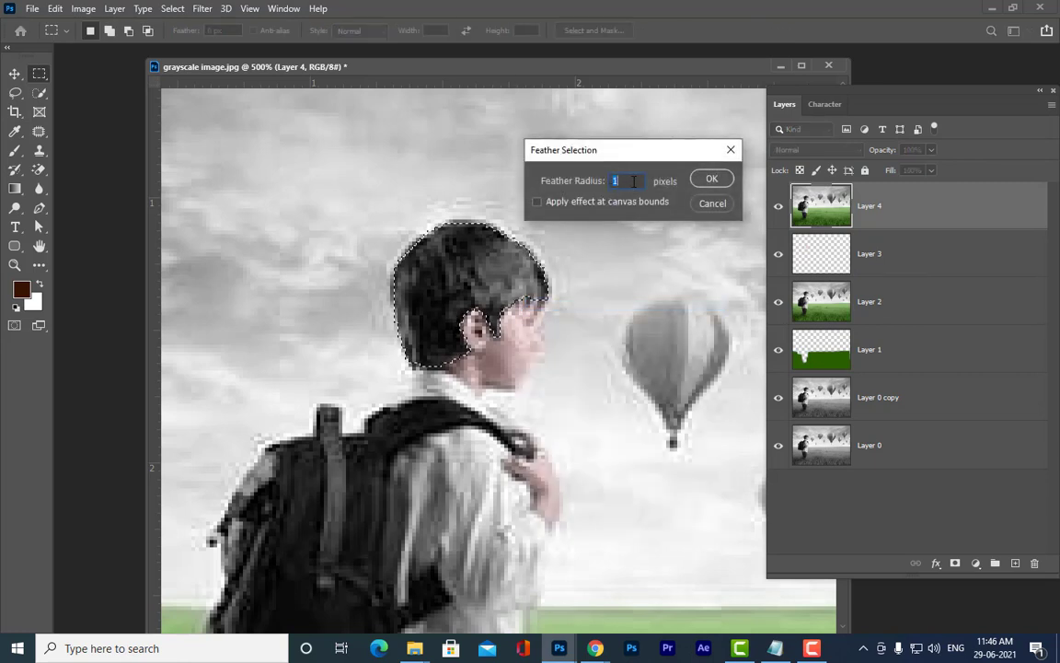
click(711, 178)
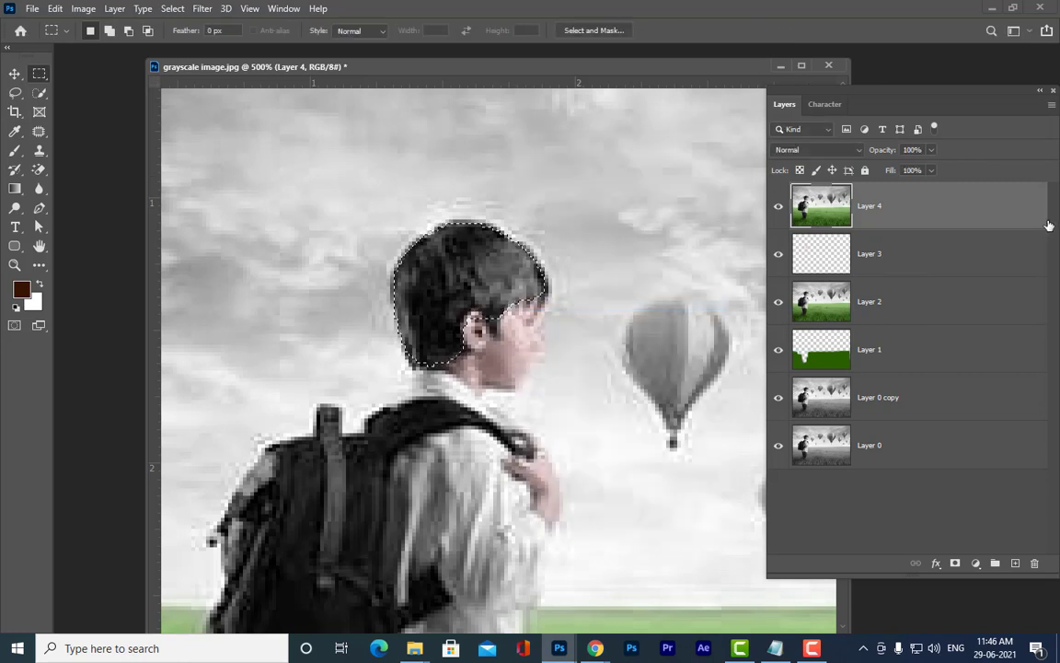
right_click(494, 249)
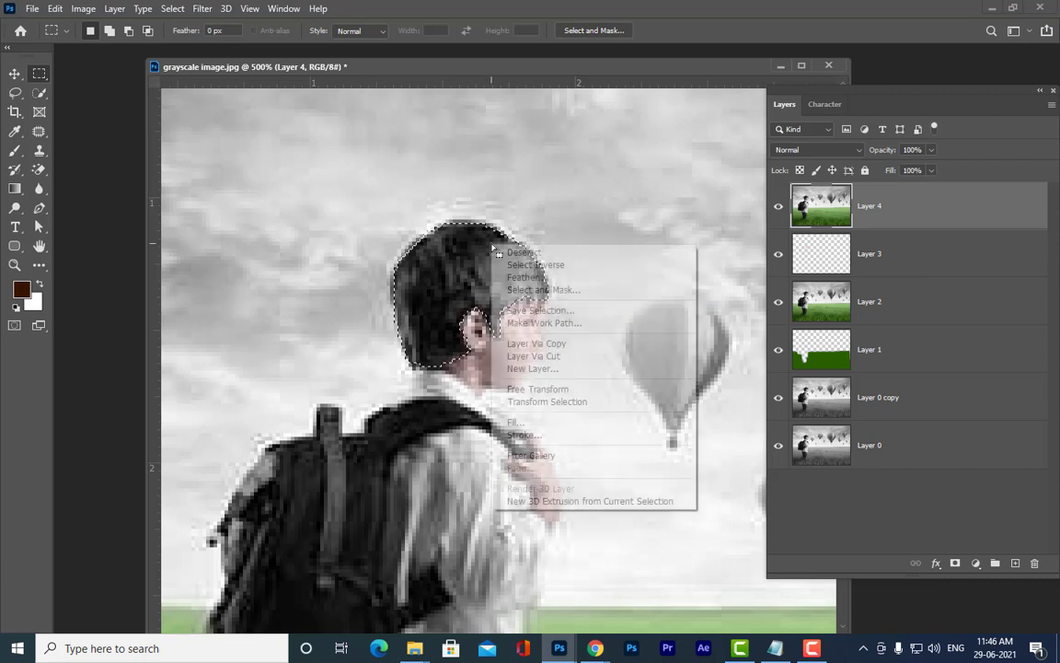
click(534, 277)
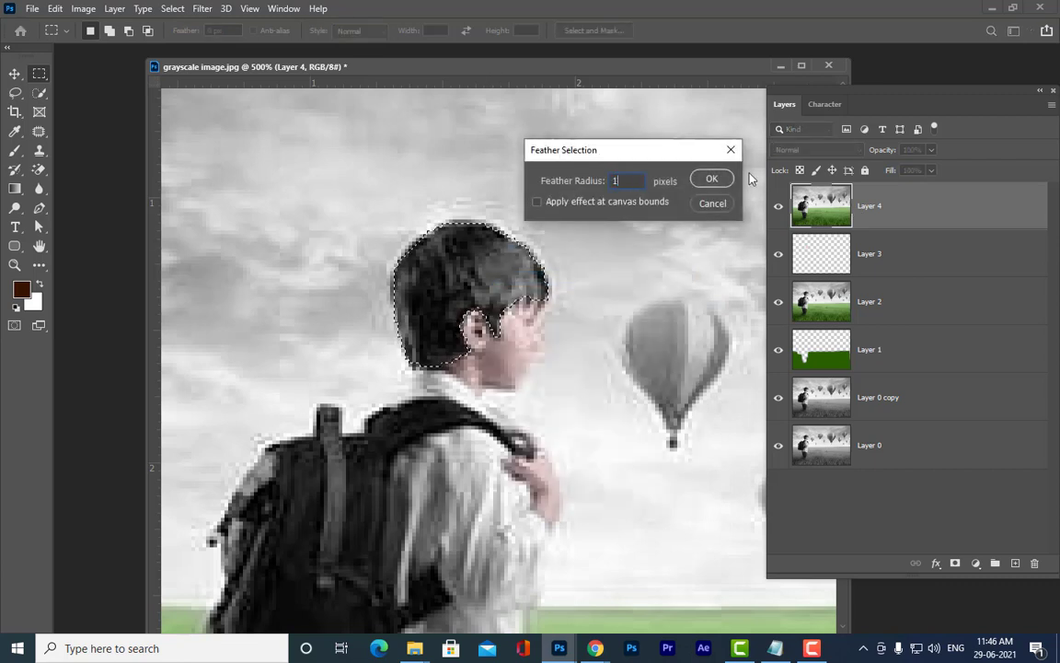
click(712, 179)
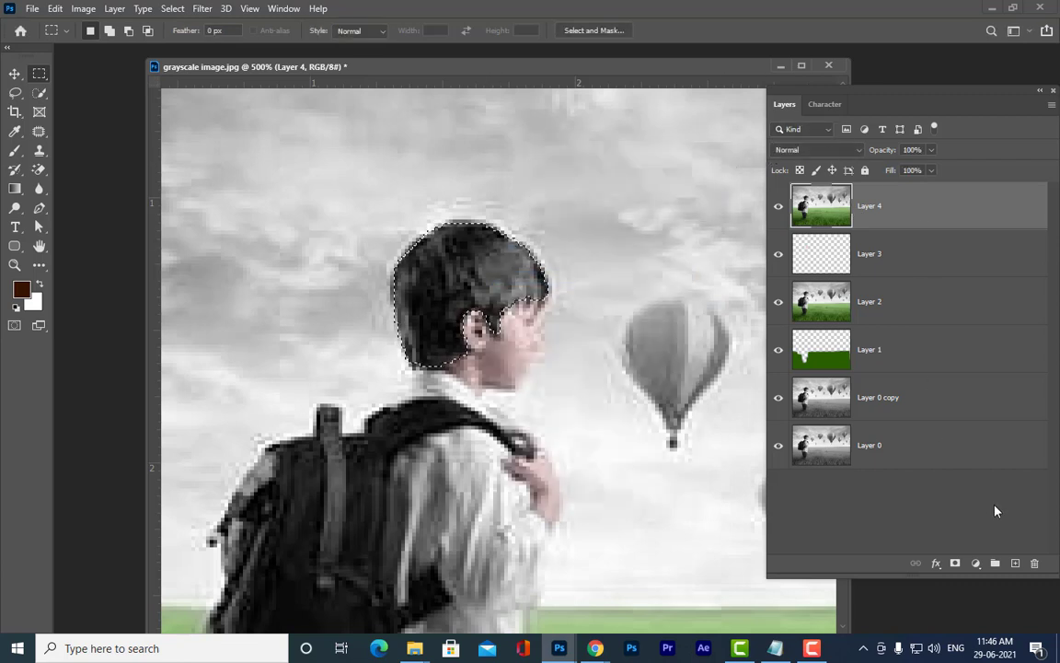
Add a new layer, fill the hair selection with the dark brown foreground color, and deselect
key(ctrl+shift+alt+n)
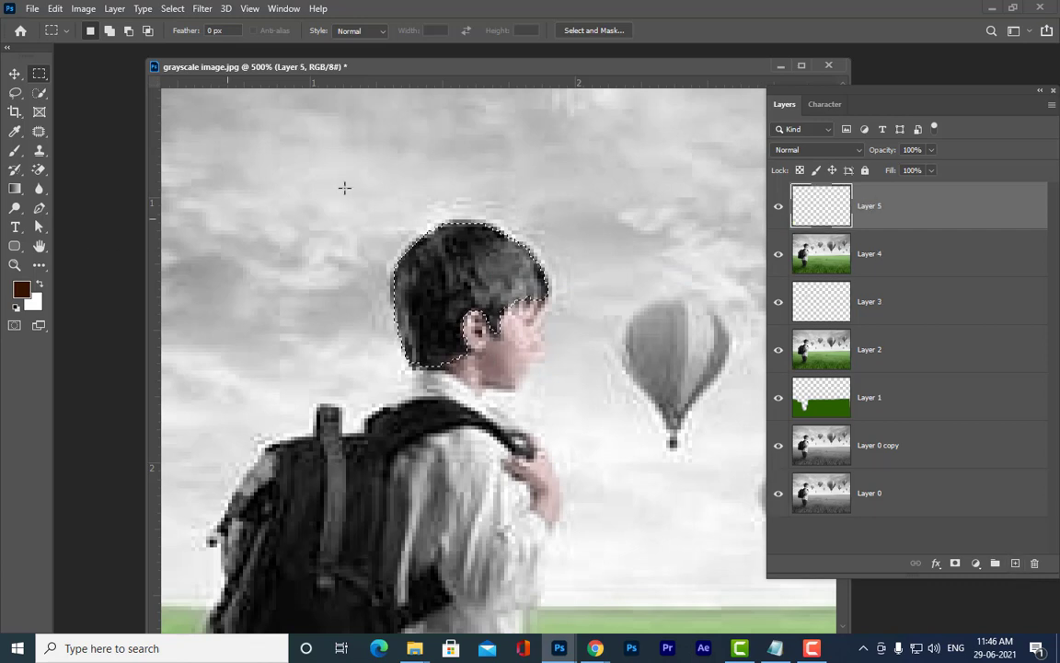
key(alt+BackSpace)
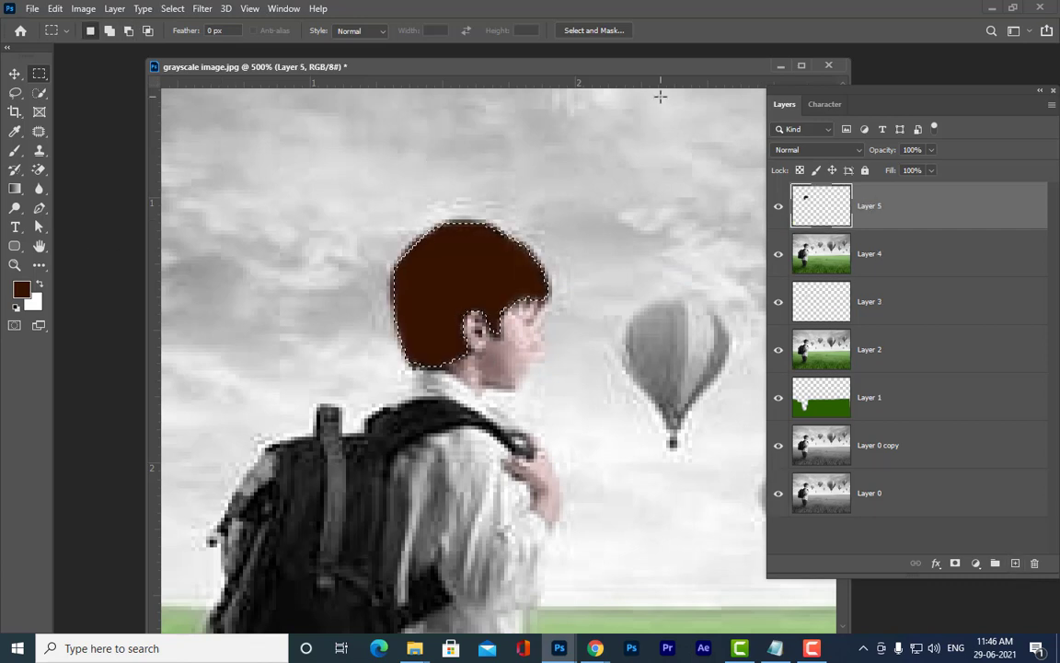
Set the hair layer's blending mode to Color and reduce its opacity to about 43%
click(827, 149)
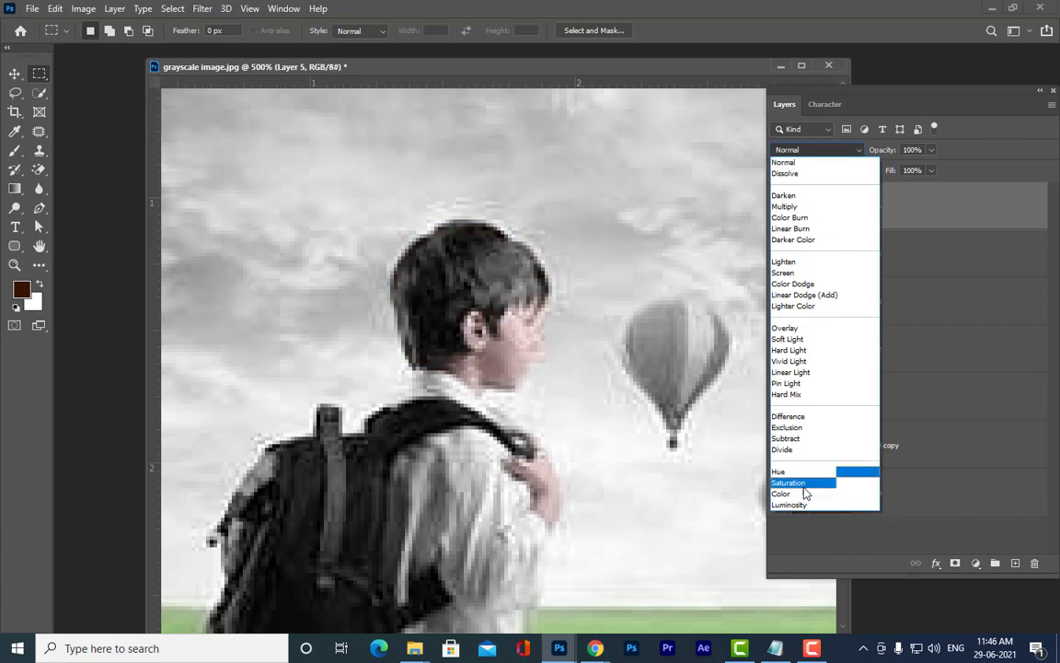
click(800, 492)
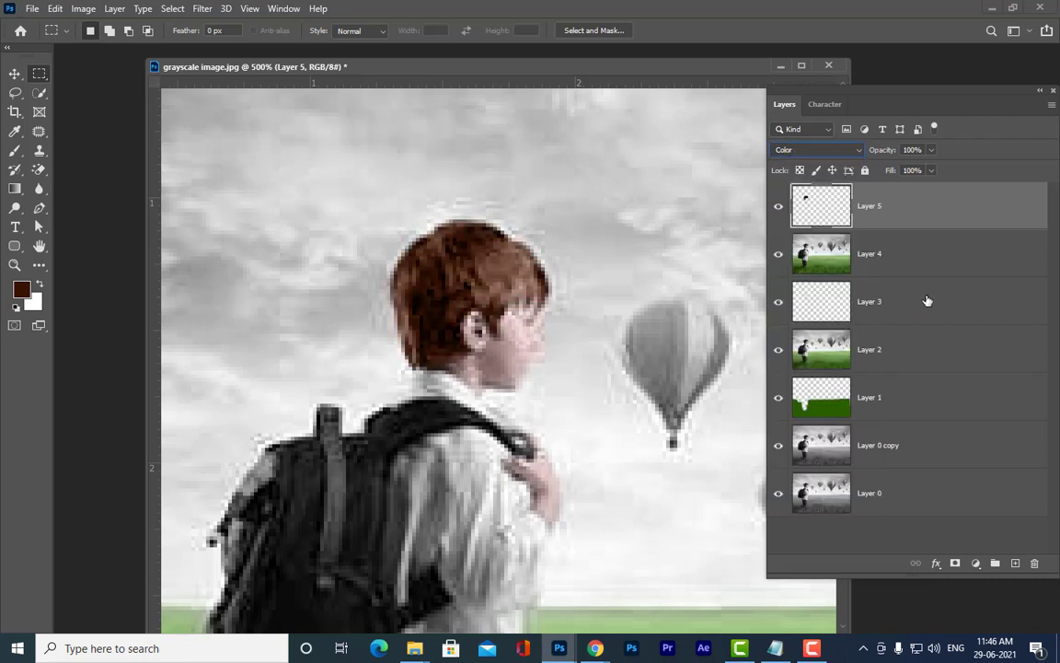
key(ctrl+minus)
key(ctrl+minus)
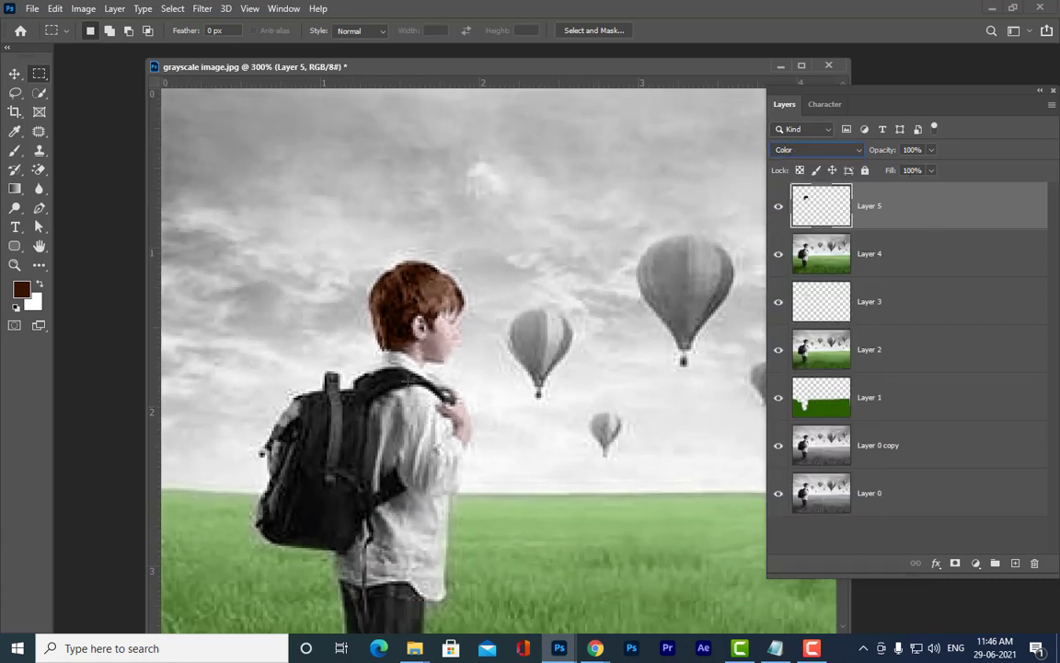
click(931, 170)
drag(773, 90, 812, 90)
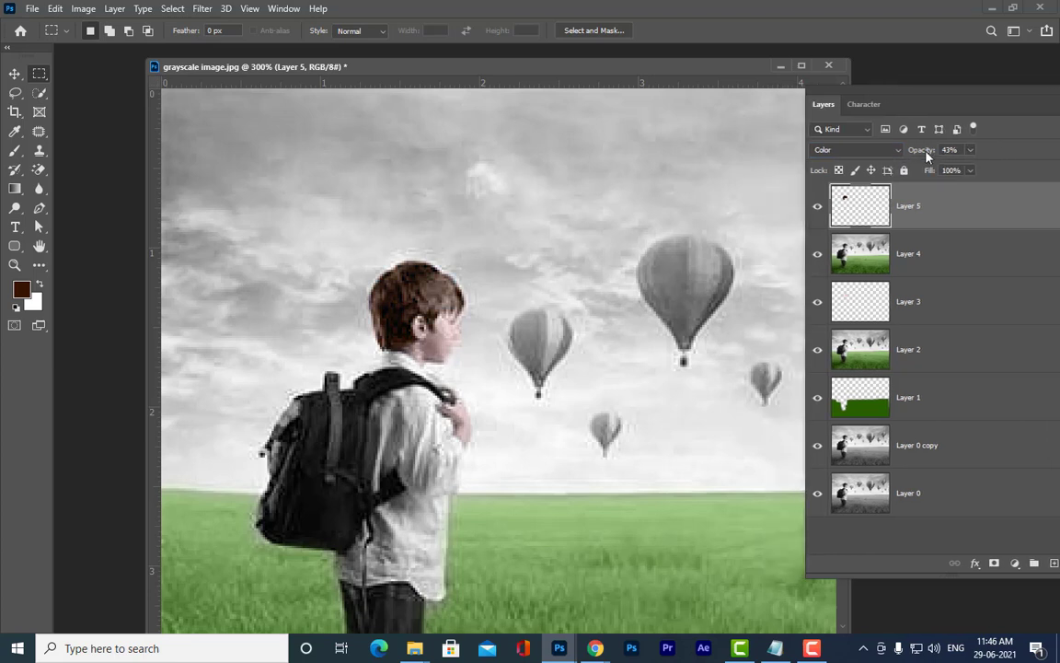
Stamp all visible layers into a new merged layer at the top of the stack
key(ctrl+minus)
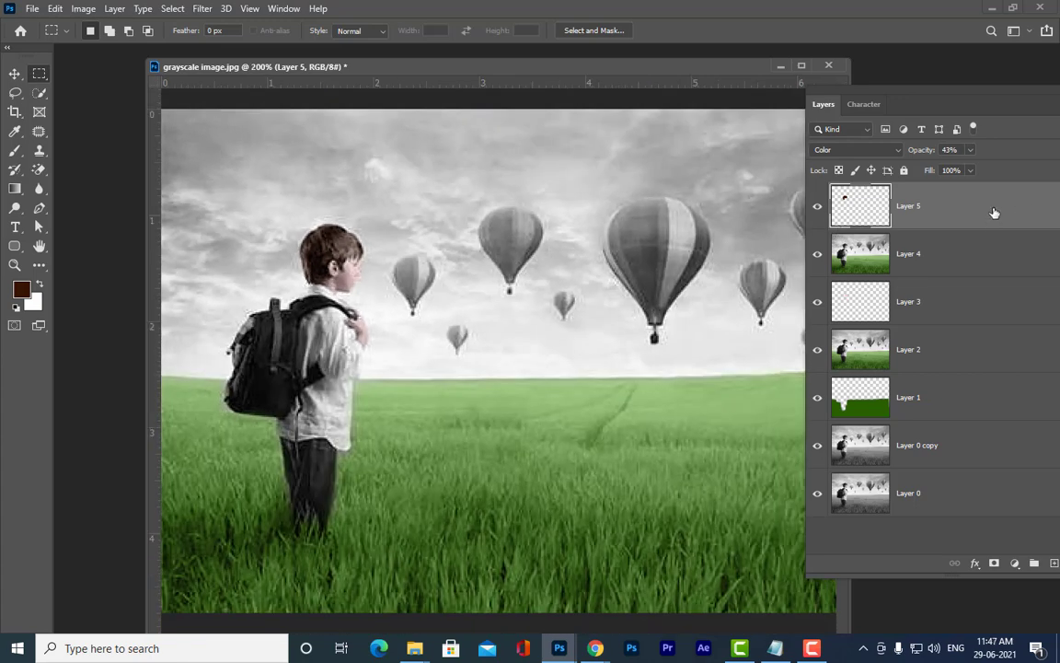
key(ctrl+shift+alt+e)
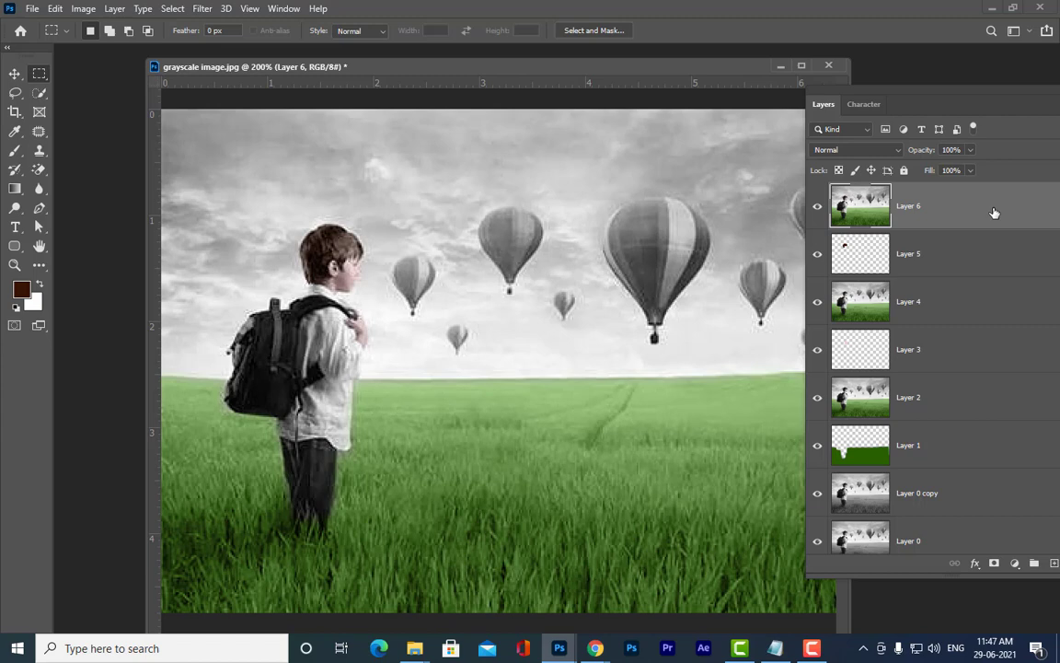
key(ctrl+minus)
key(ctrl+plus)
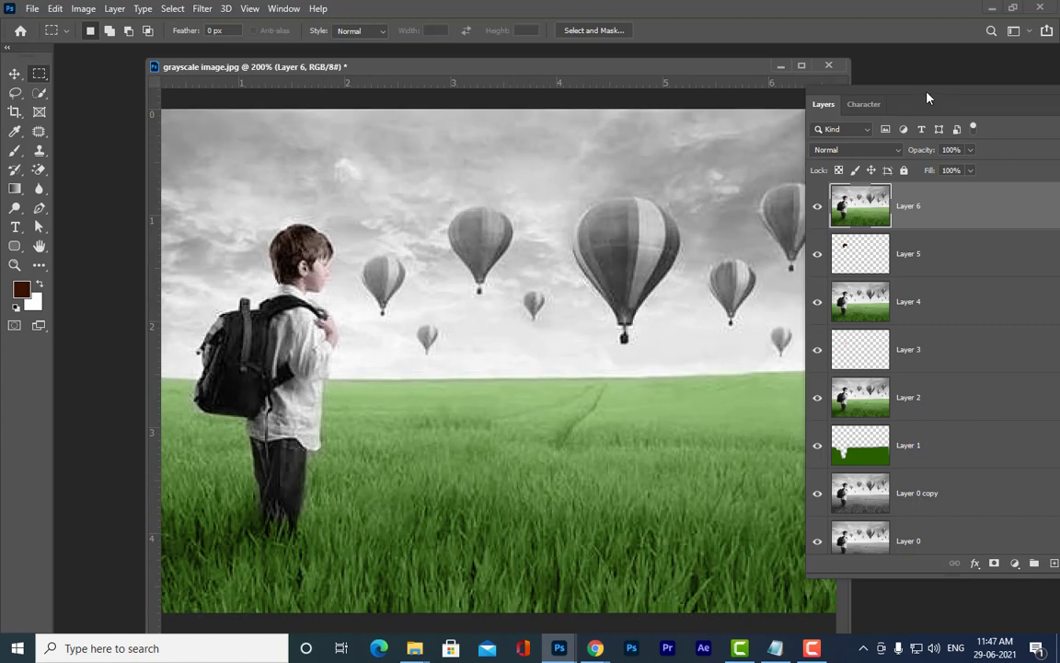
drag(927, 100, 793, 73)
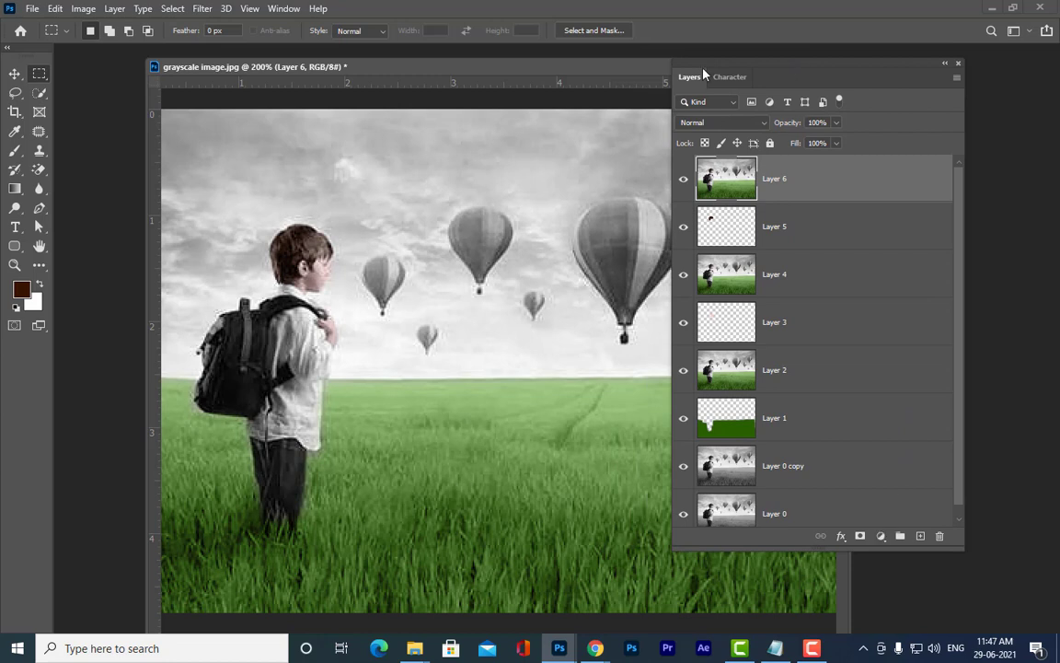
drag(705, 74, 808, 81)
Trace a closed Pen path around the boy's trousers, from the shirt hem down to the grass
click(39, 207)
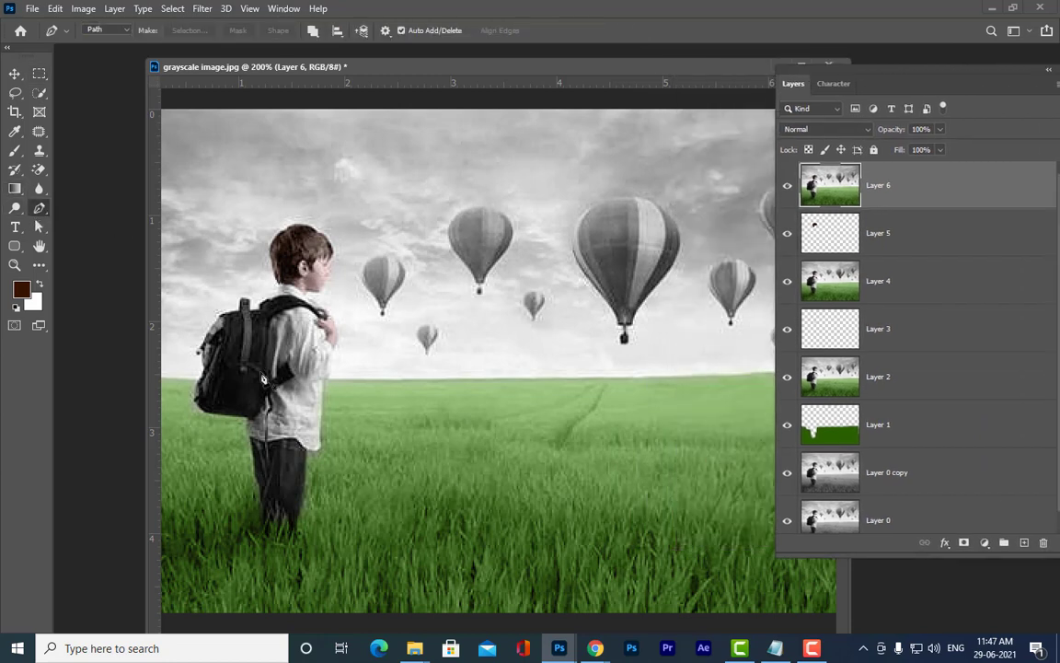
click(258, 438)
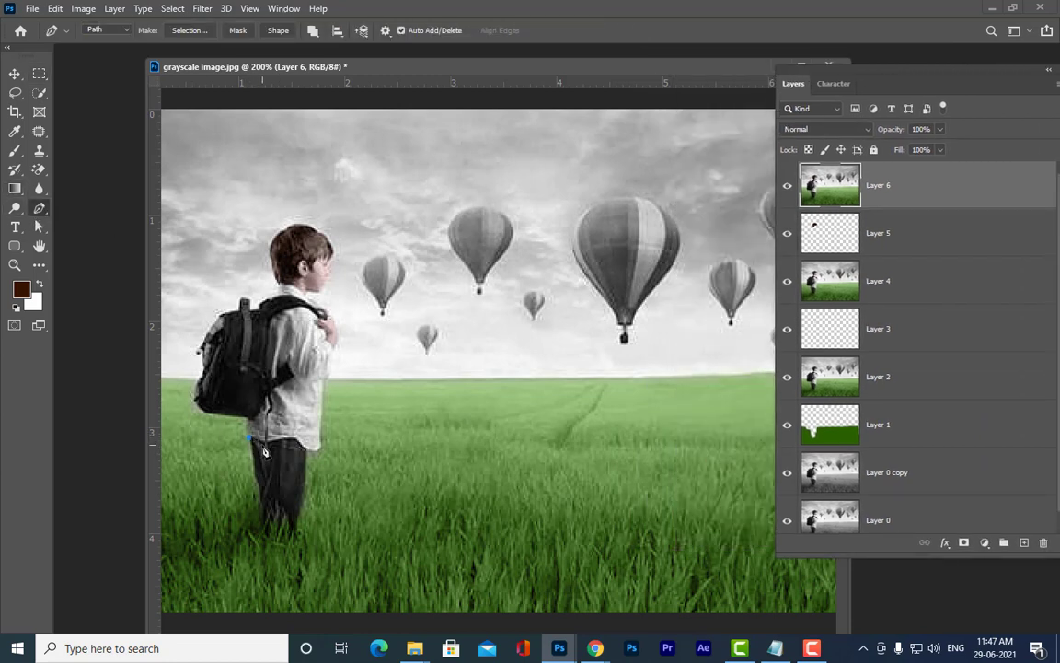
click(262, 442)
click(274, 443)
click(289, 439)
click(304, 449)
click(301, 507)
click(291, 525)
click(273, 518)
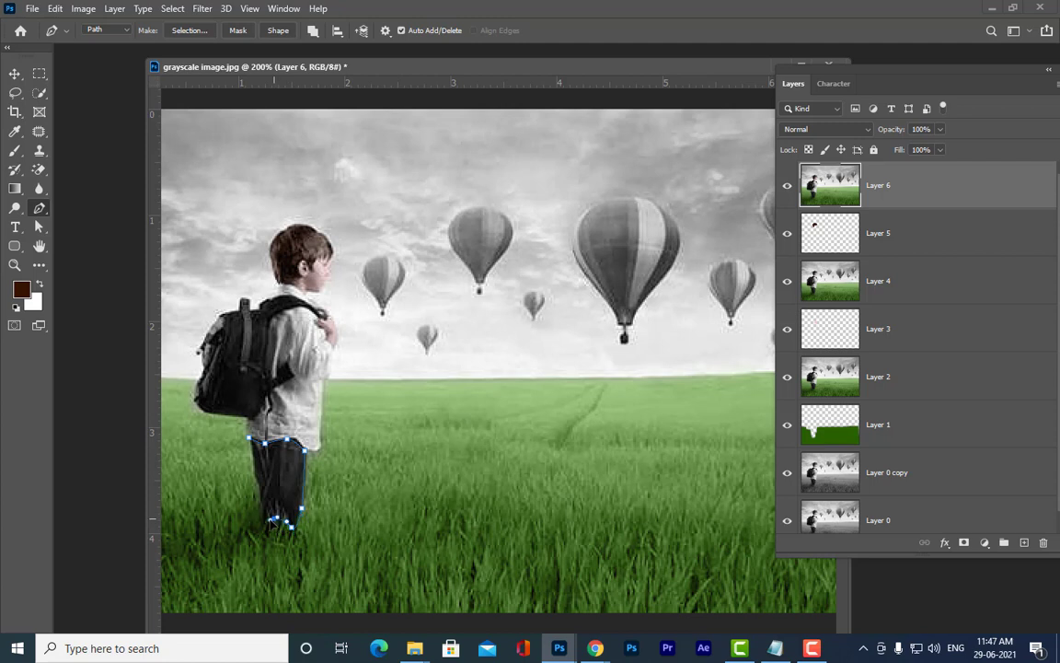
click(262, 516)
click(256, 485)
click(253, 443)
Adjust the trouser path's anchor points to follow the waist and leg edges, and convert the path to a selection
click(38, 227)
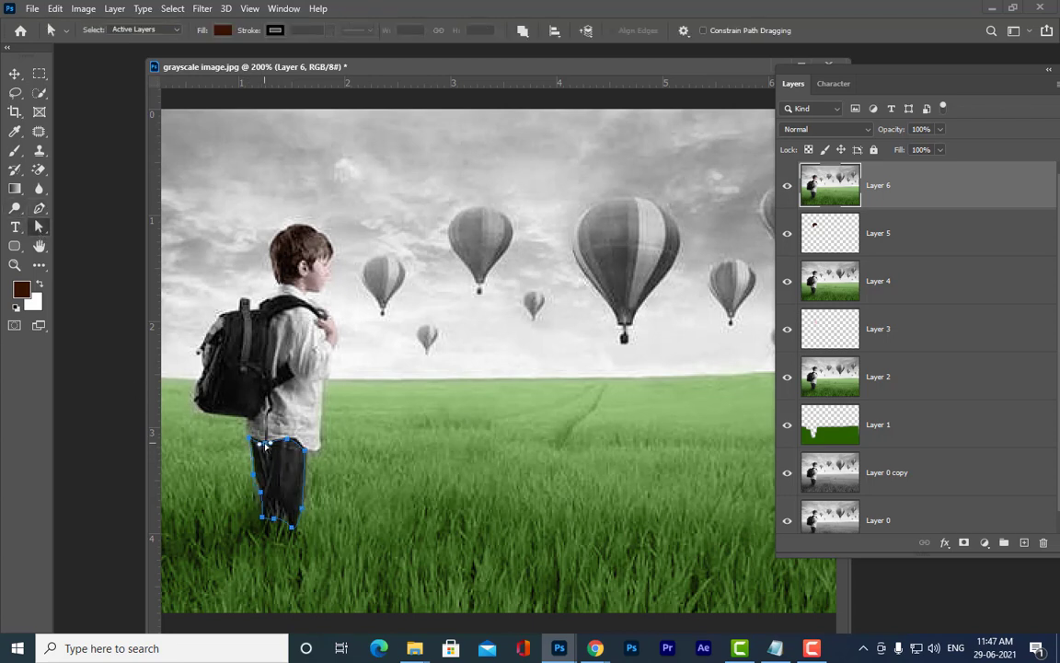
click(267, 442)
drag(267, 444, 291, 441)
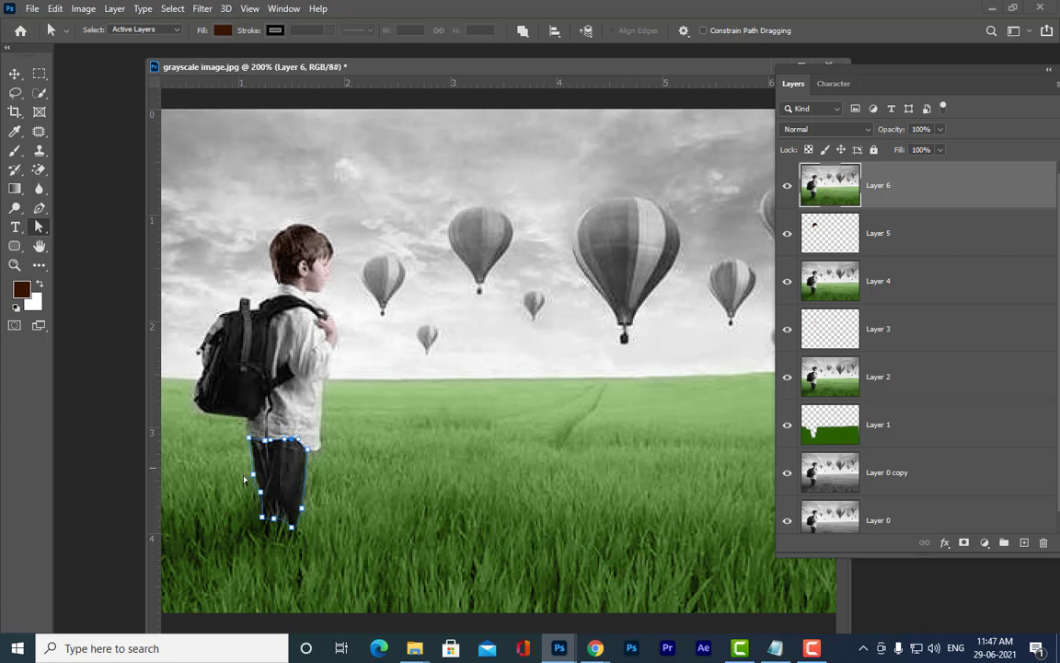
drag(257, 488, 256, 493)
click(433, 478)
key(ctrl+Return)
Feather the trouser selection by 2 pixels
click(38, 73)
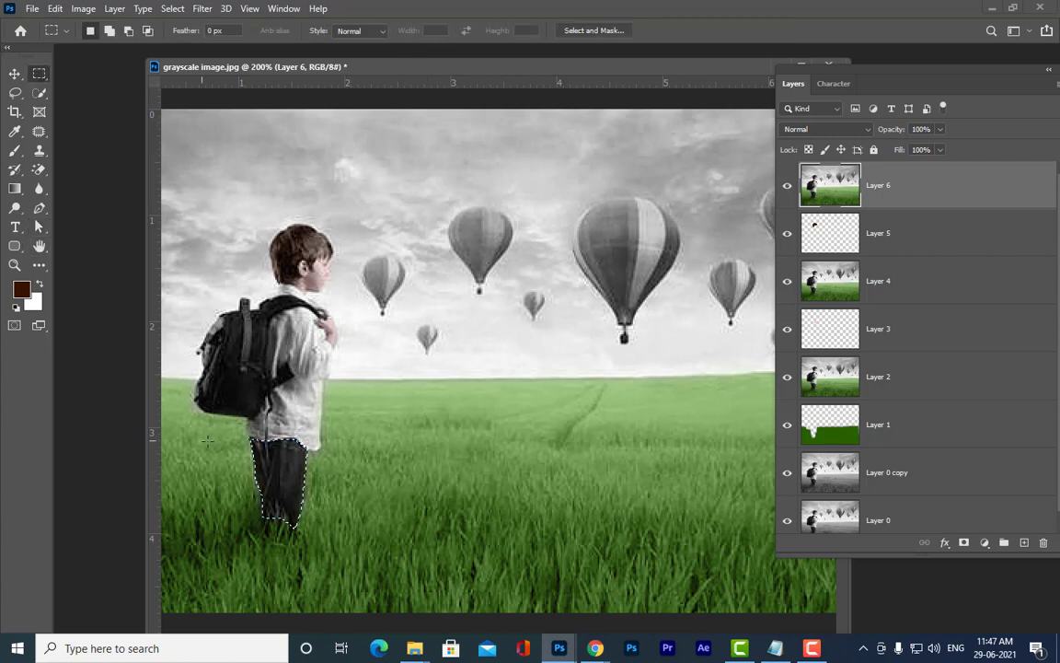
right_click(273, 197)
click(294, 227)
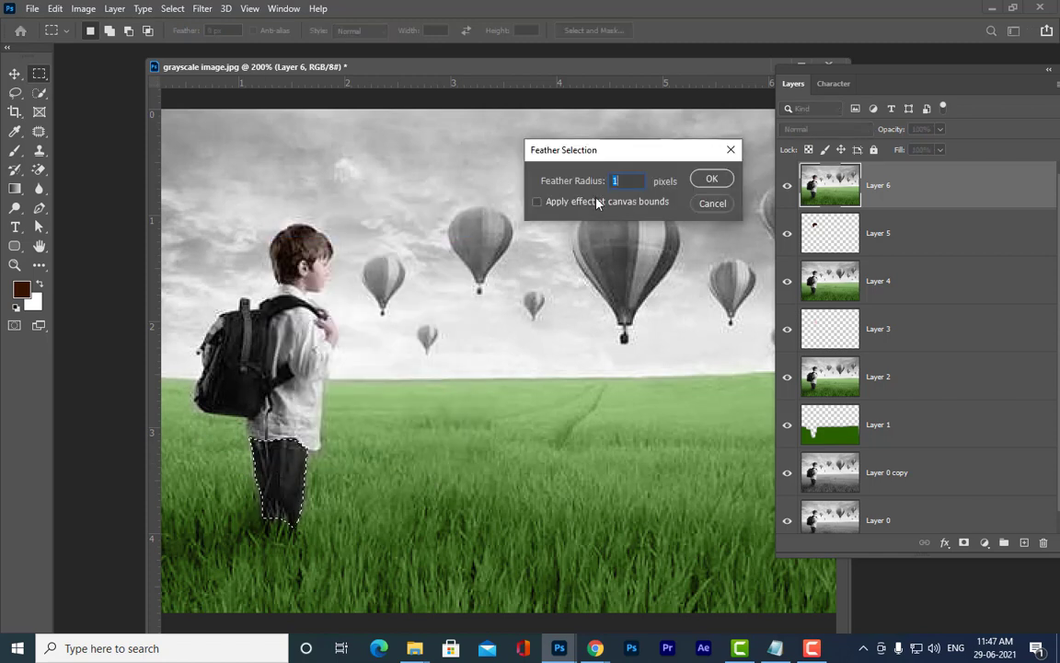
text(2)
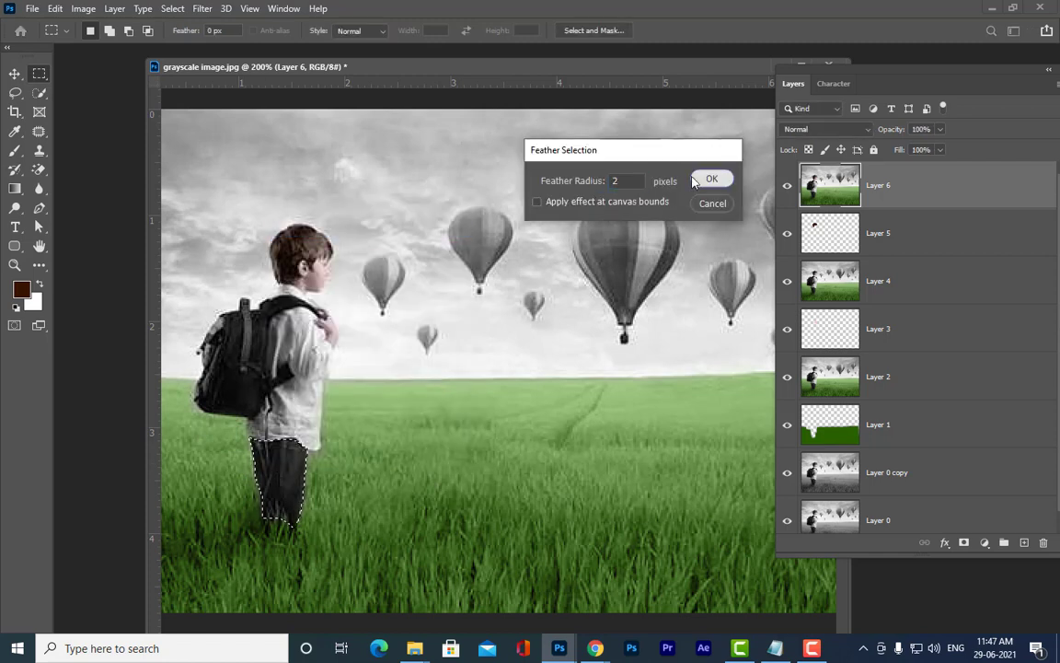
click(695, 181)
Add a new layer, fill the trouser selection with dark blue #021f8a, and deselect
drag(800, 60, 739, 60)
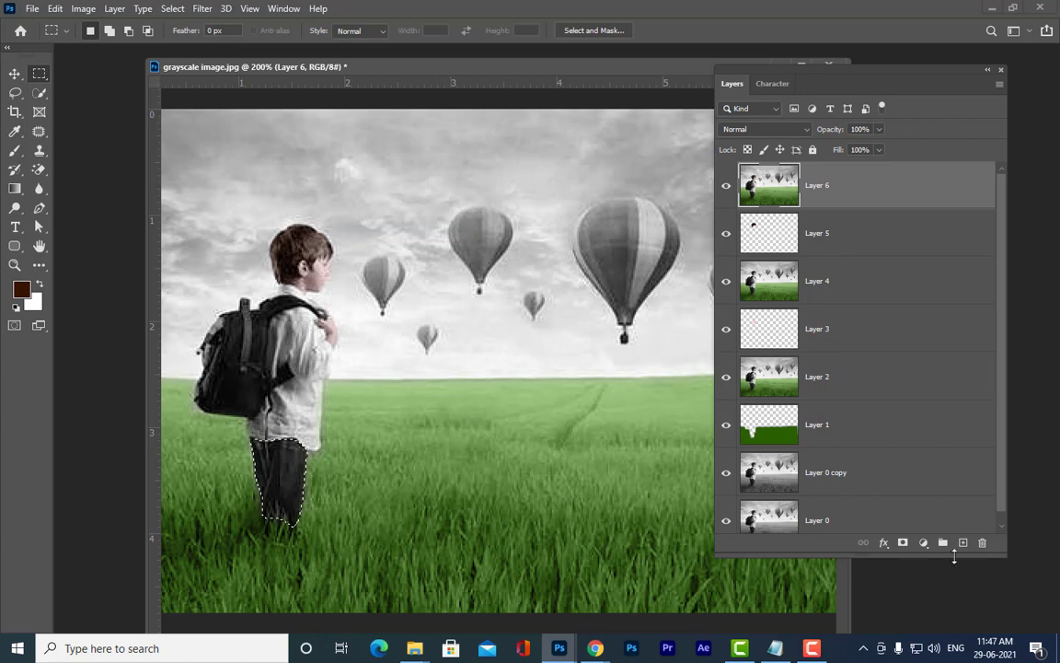
key(ctrl+shift+alt+n)
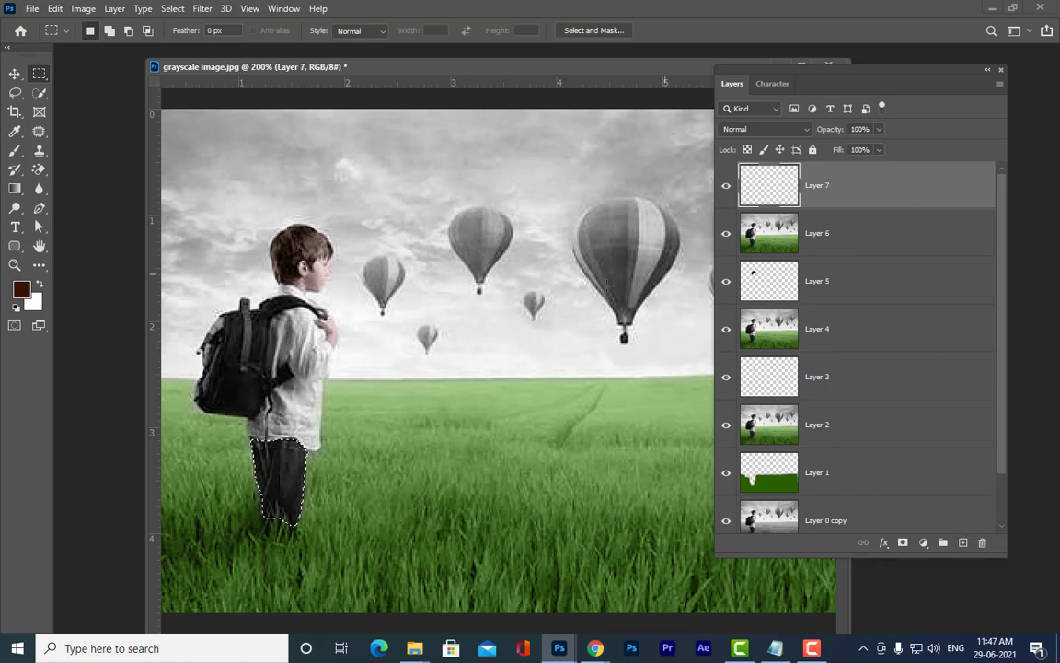
click(21, 288)
click(870, 228)
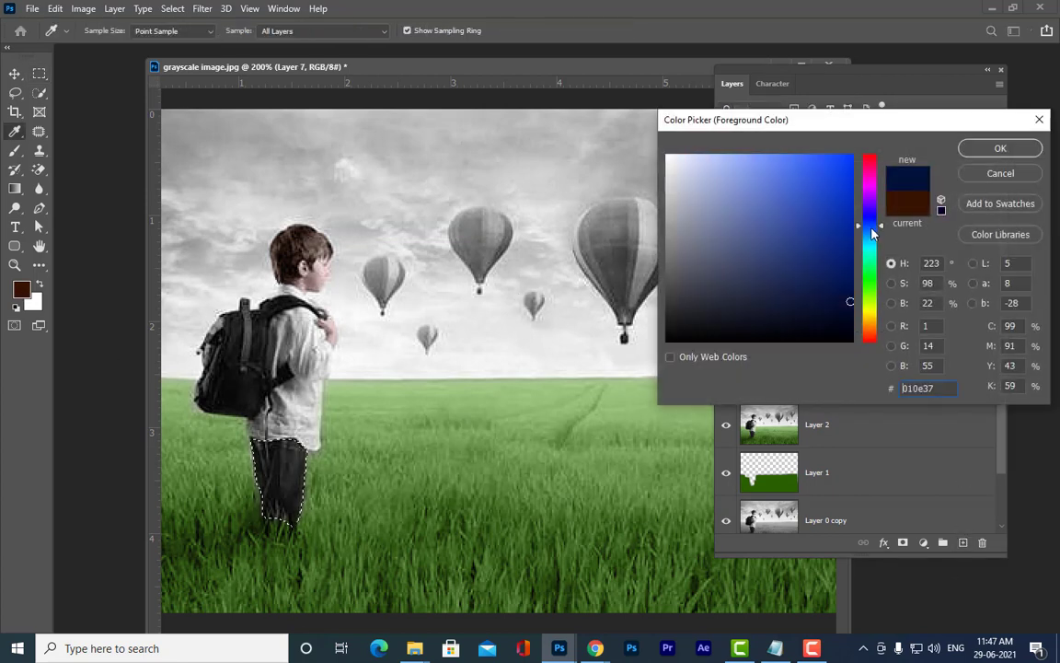
click(855, 236)
click(873, 229)
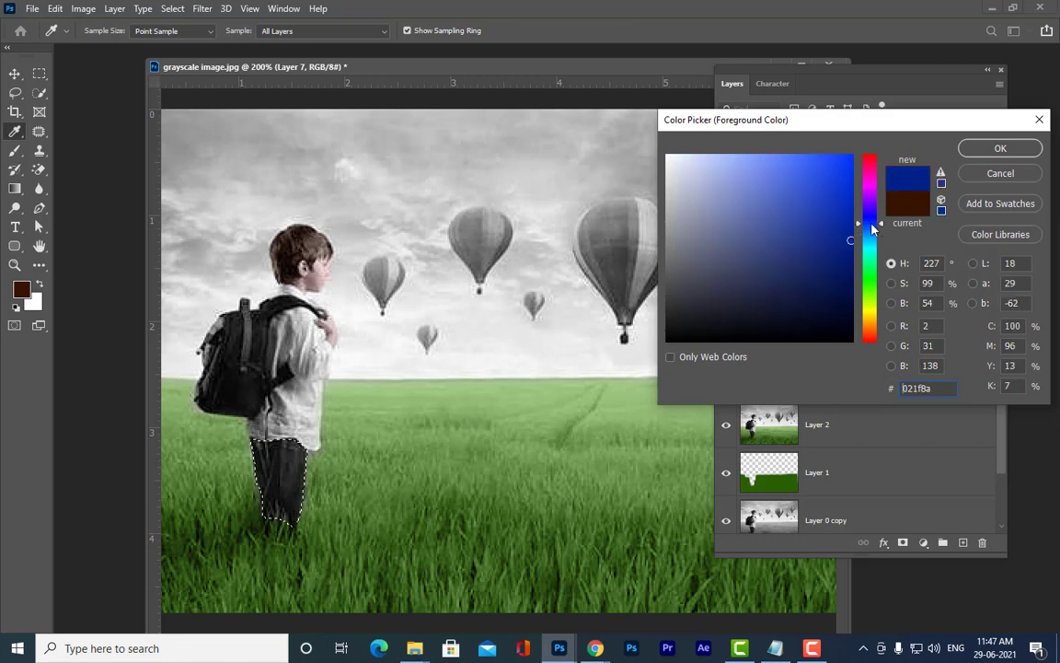
click(1000, 148)
key(m)
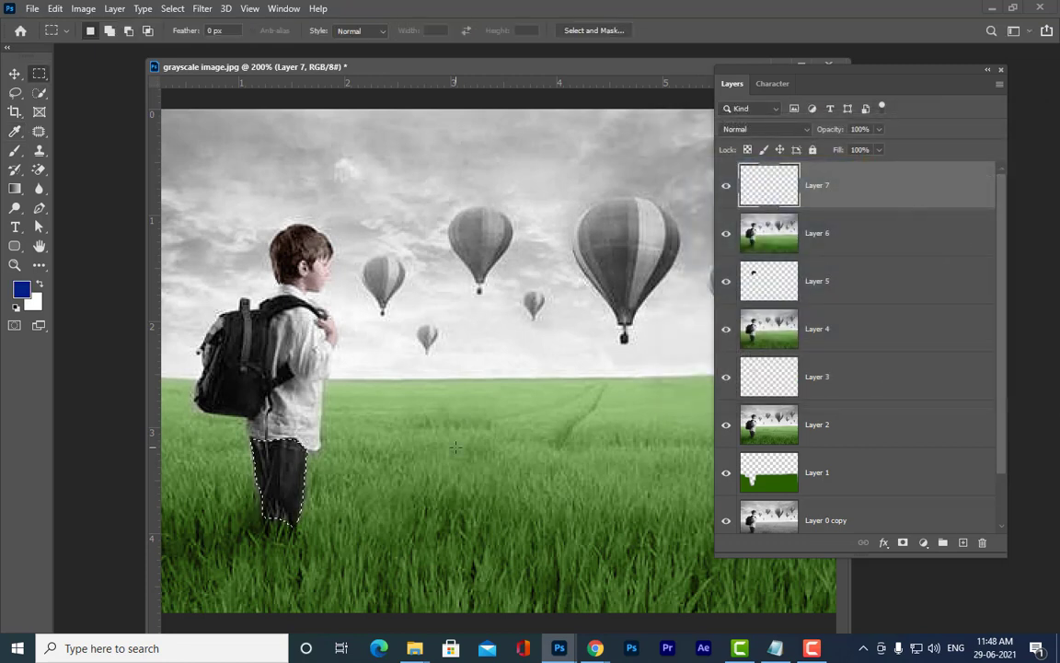
key(alt+BackSpace)
key(ctrl+d)
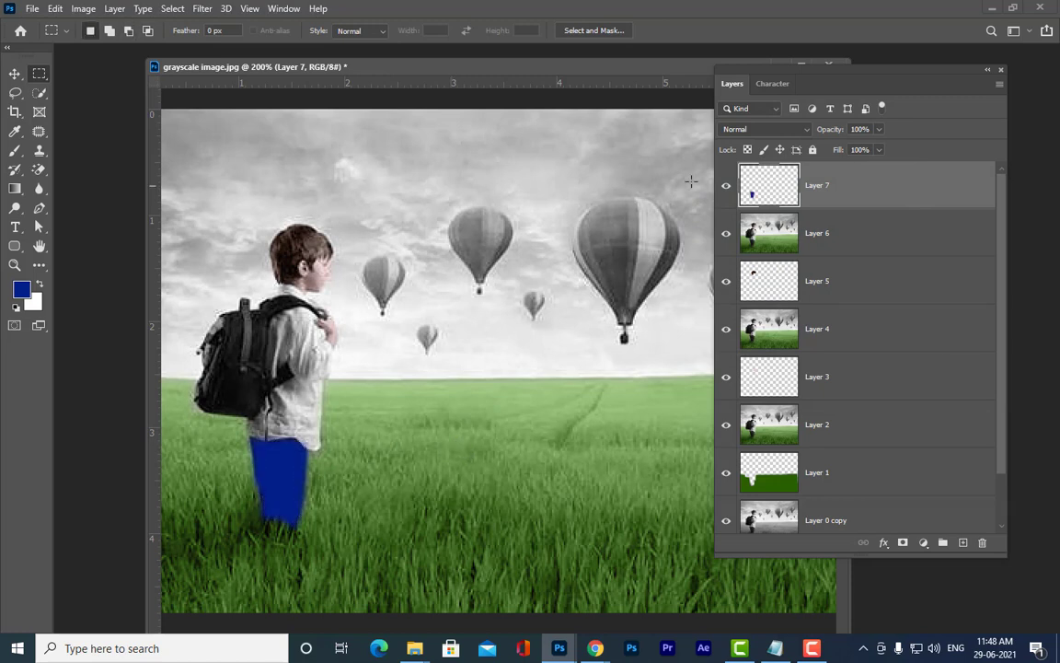
Set the trouser layer's blending mode to Color and reduce its opacity to about 29%
click(764, 129)
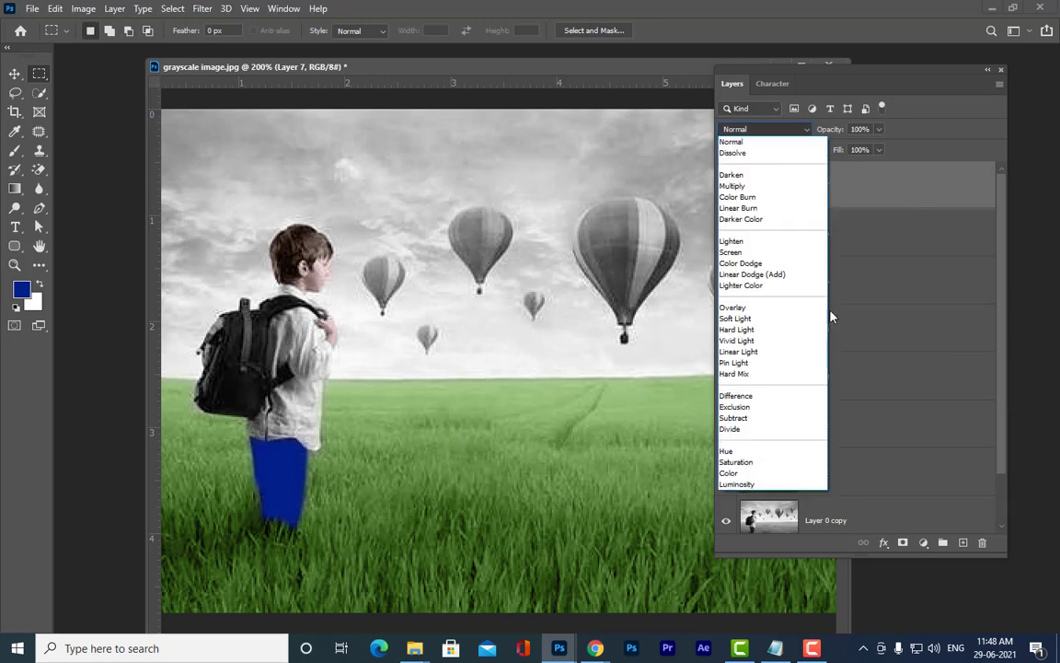
click(781, 478)
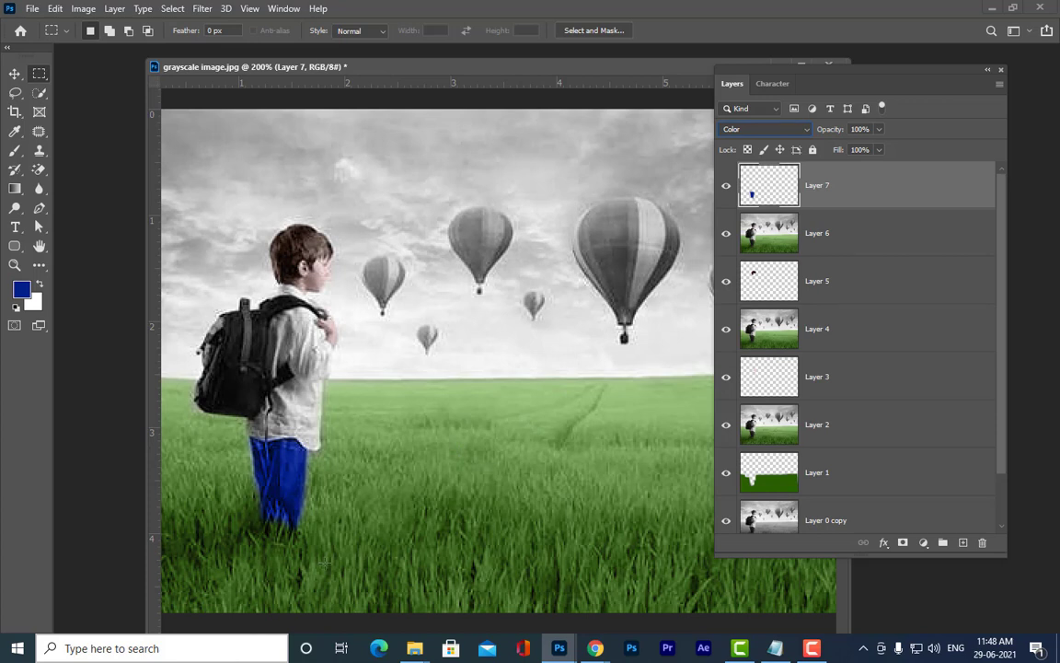
click(878, 129)
drag(881, 148, 837, 152)
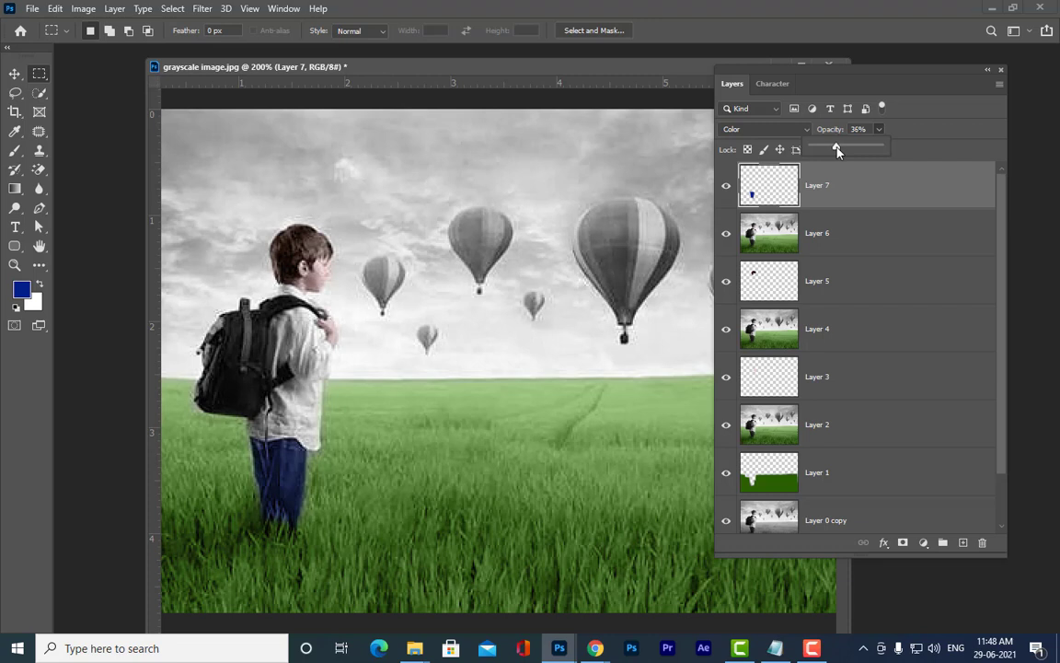
drag(838, 151, 832, 151)
drag(797, 83, 889, 76)
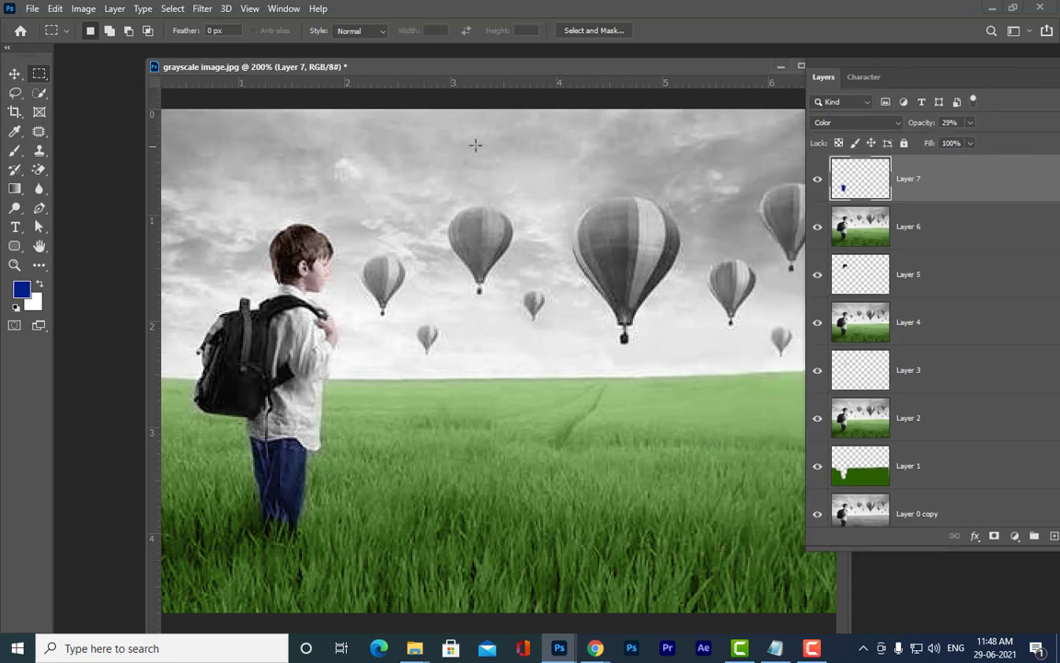
Stamp the visible layers, including the blue trousers, into a new merged layer on top
key(ctrl+minus)
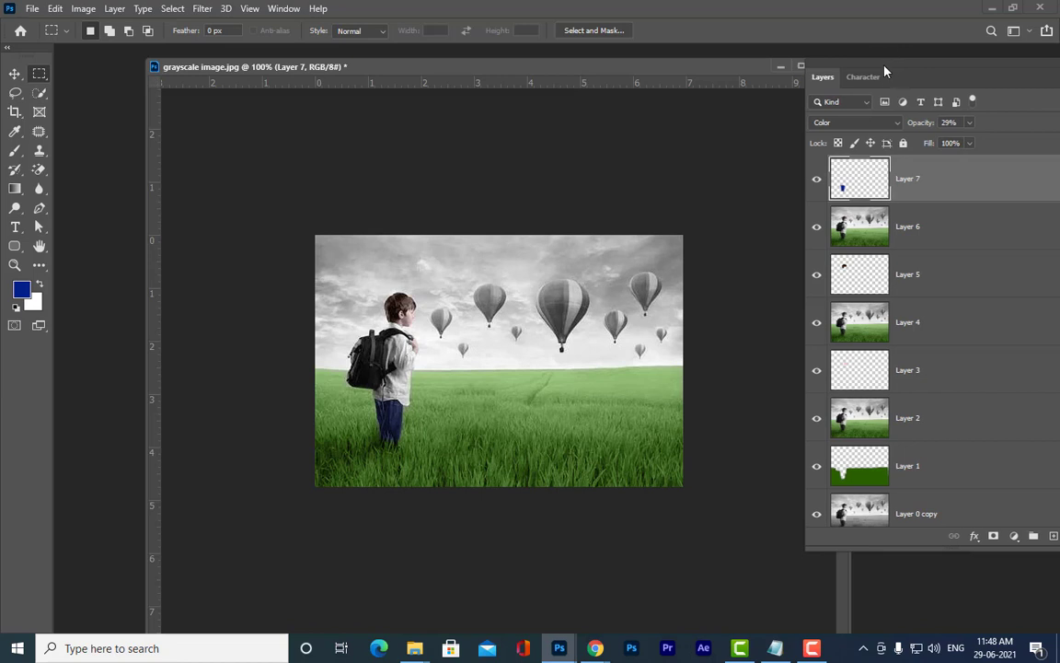
drag(886, 69, 824, 69)
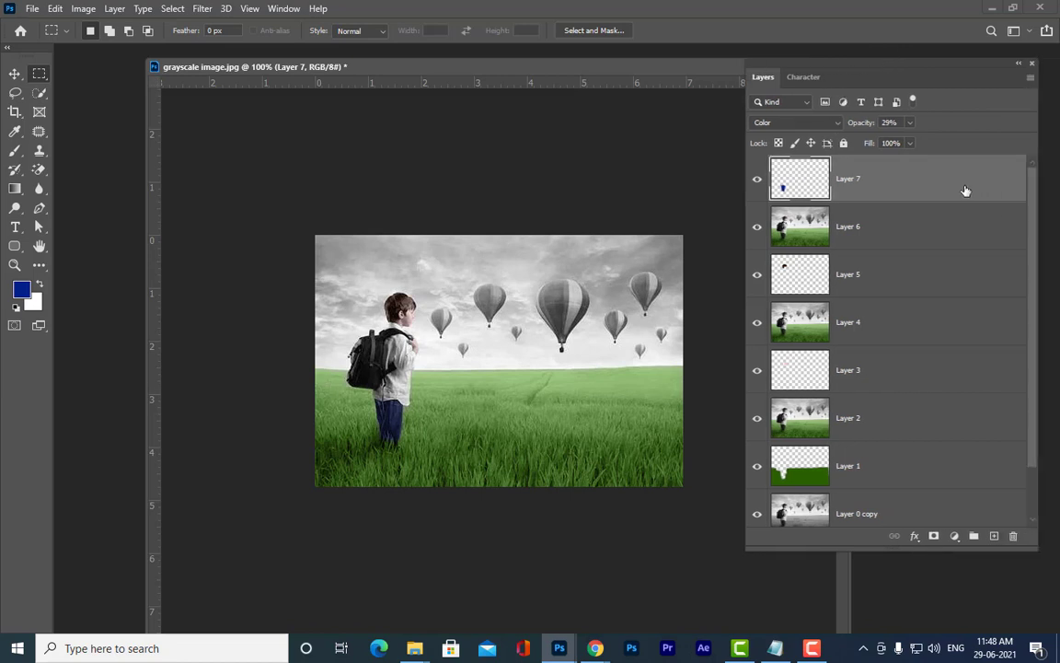
key(ctrl+alt+shift+e)
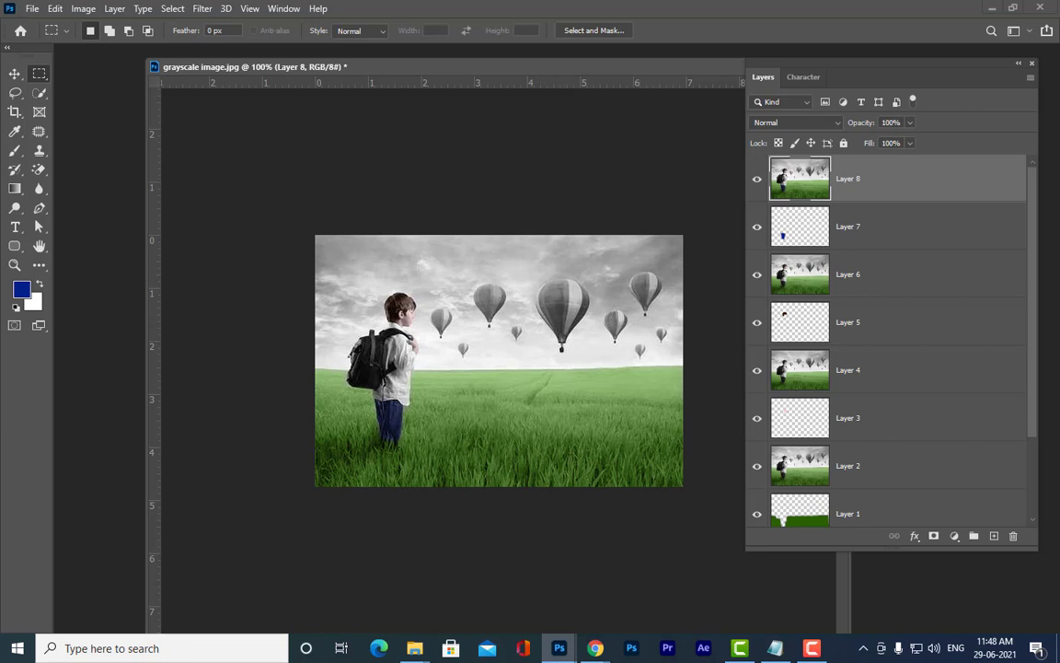
drag(811, 66, 1049, 71)
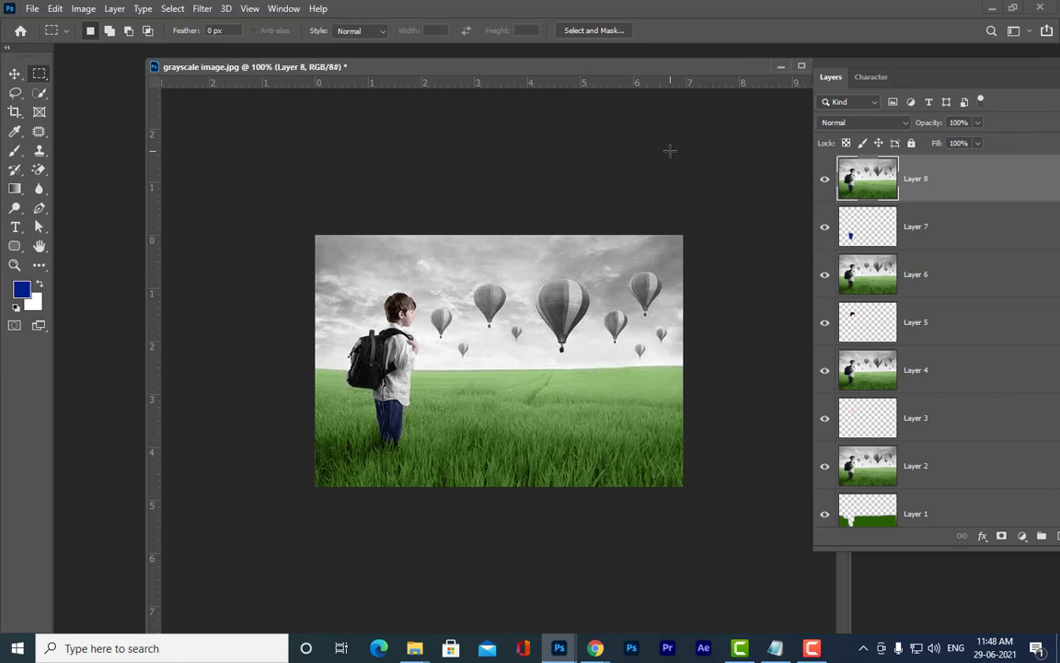
key(ctrl+plus)
key(ctrl+minus)
drag(478, 69, 411, 90)
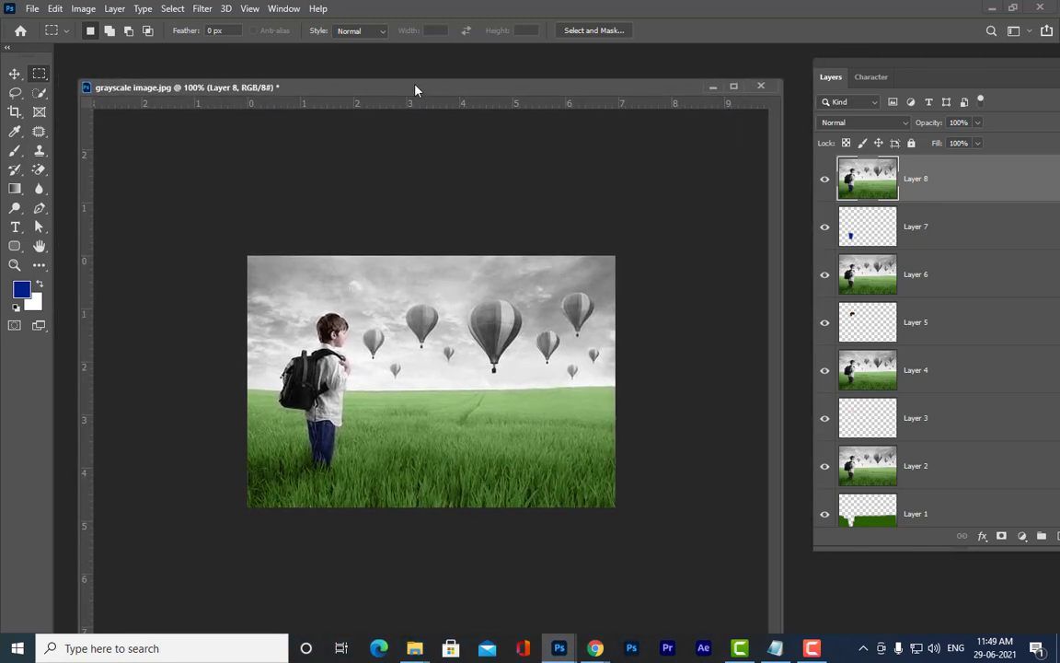
key(ctrl+plus)
key(ctrl+minus)
drag(221, 87, 217, 92)
Select the largest balloon and the two bigger ones to its right with the Quick Selection tool, using a brush size of about 25
click(38, 94)
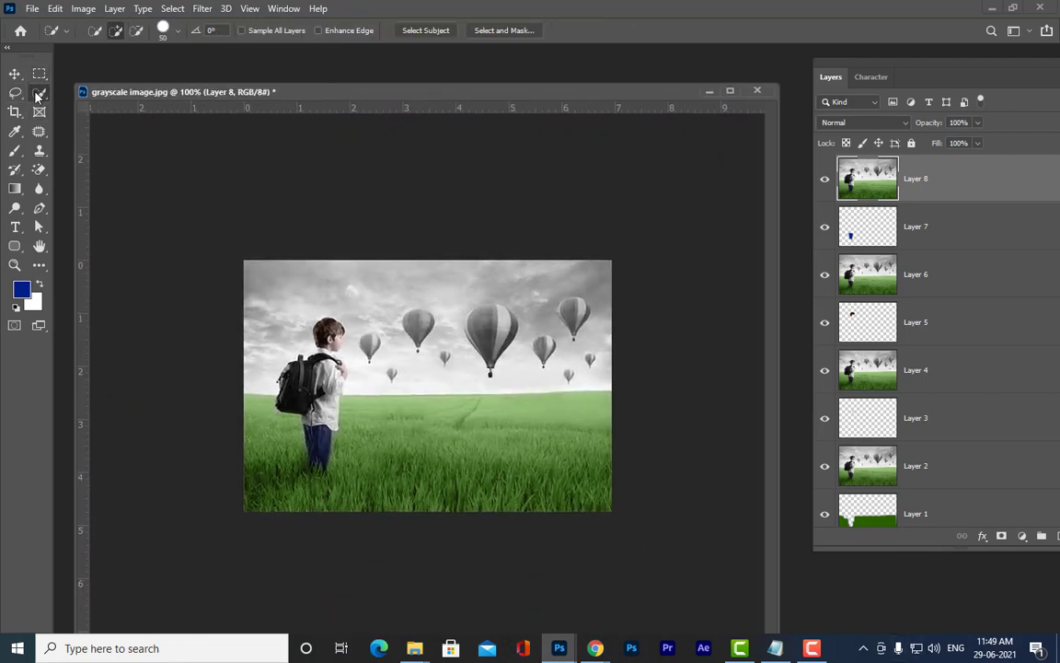
right_click(38, 95)
click(78, 107)
drag(777, 373, 806, 375)
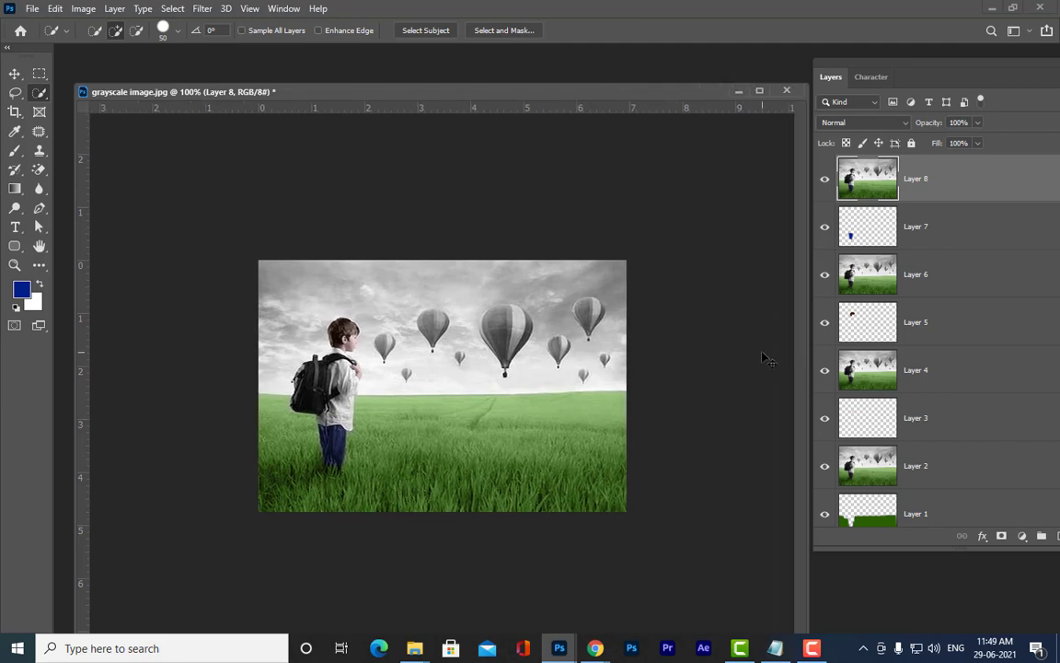
key(ctrl+plus)
key(ctrl+minus)
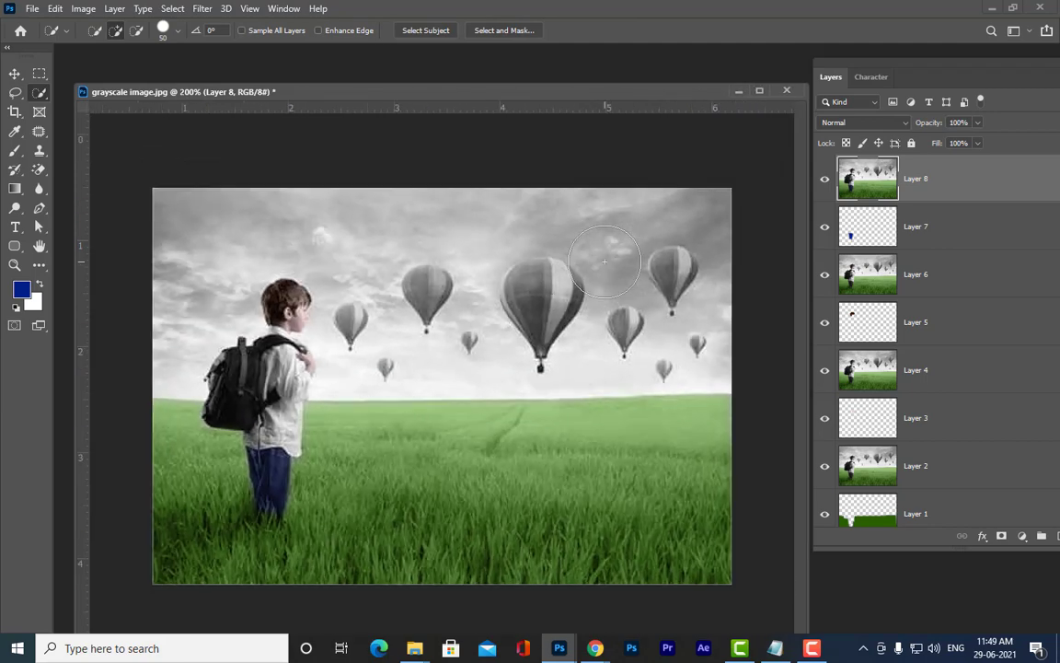
key(bracketleft)
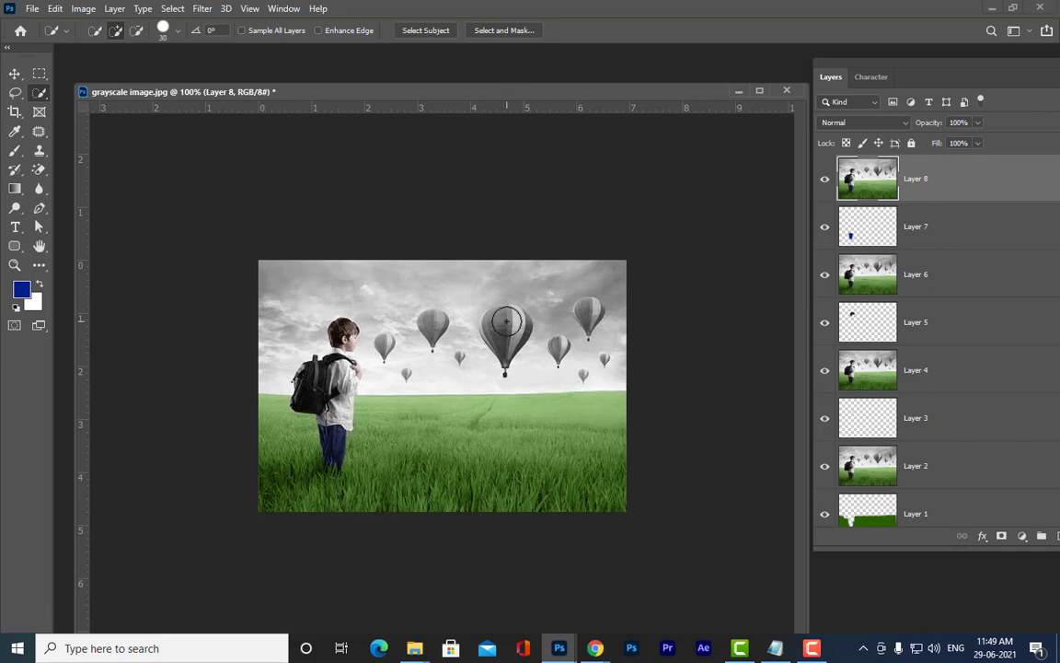
key(bracketright)
click(557, 348)
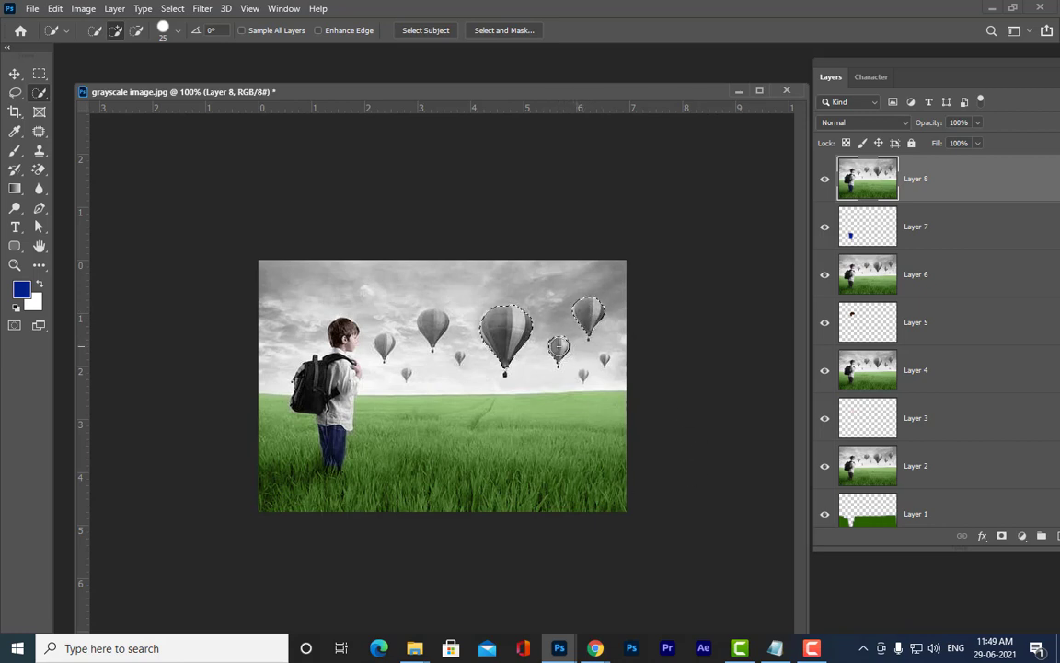
Add all the remaining balloons to the selection with the Quick Selection brush reduced to size 9
key(bracketleft)
key(bracketleft)
key(bracketleft)
key(bracketleft)
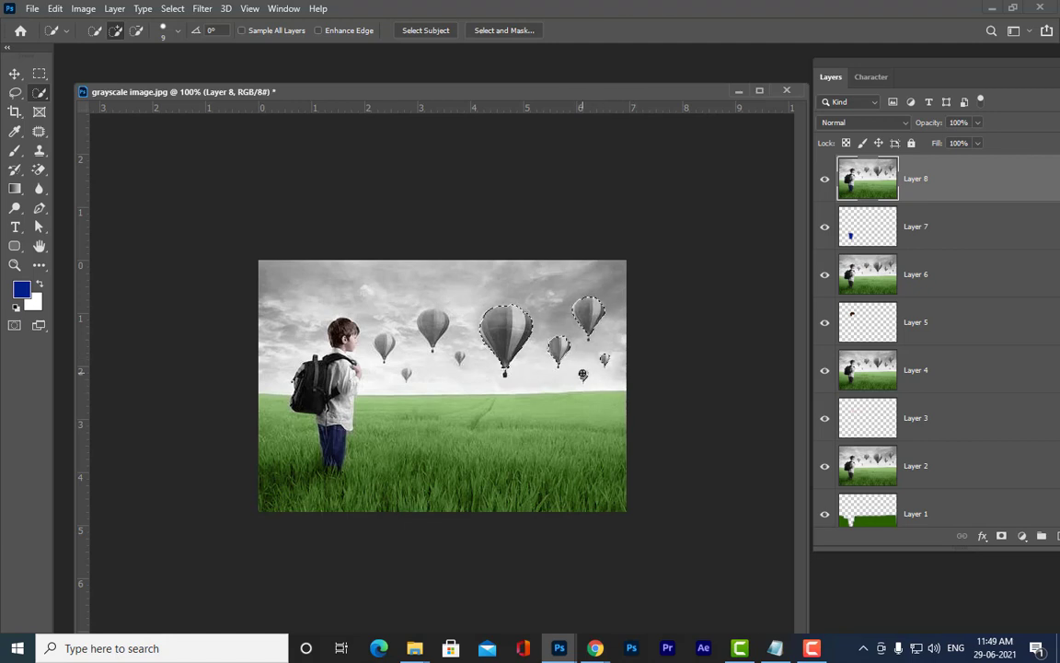
click(433, 327)
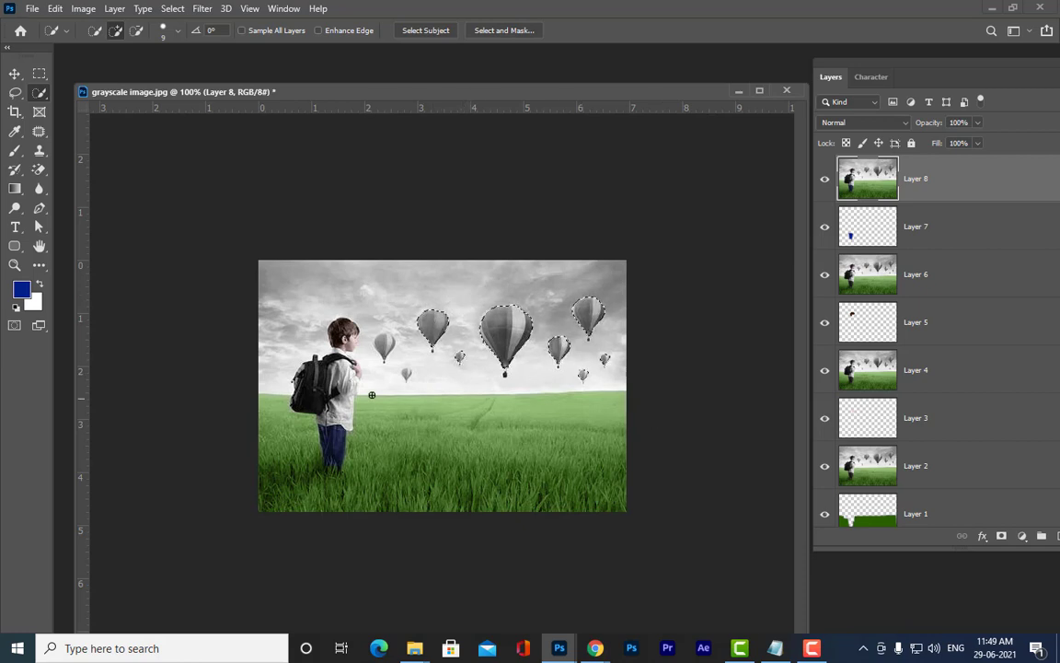
click(388, 344)
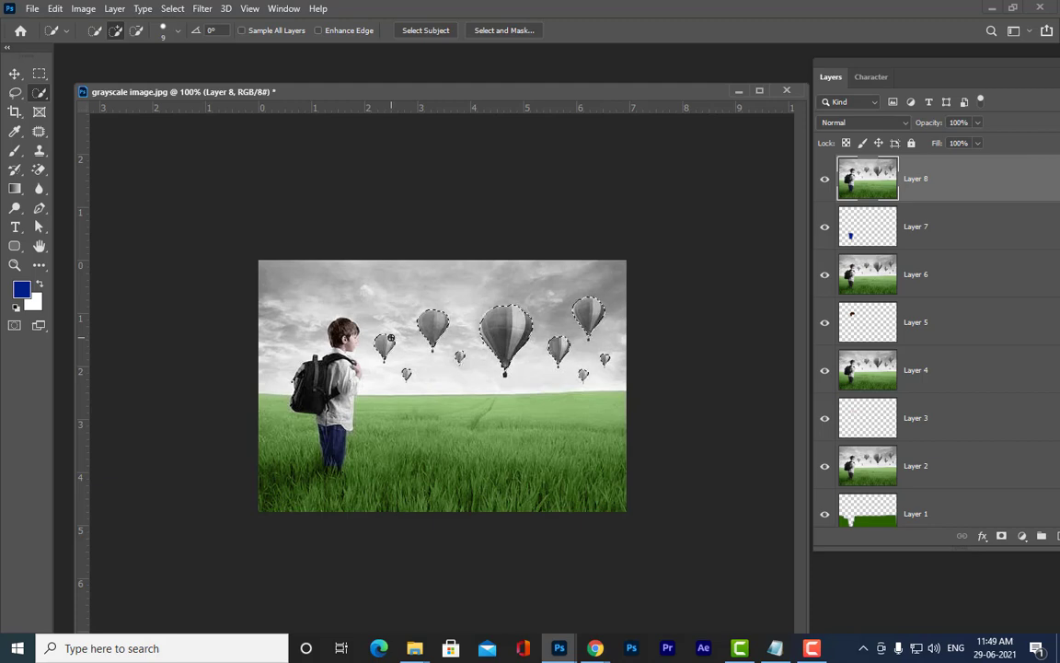
Clean up the edges of the balloon selection with the Quick Selection tool, subtracting any stray areas around the balloons
key(ctrl+plus)
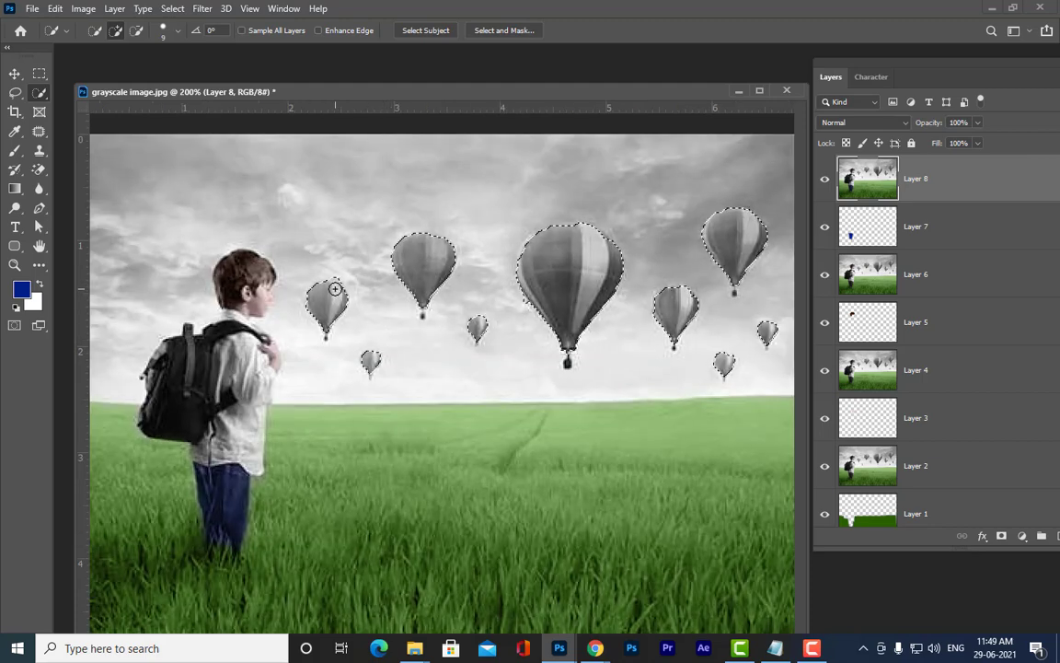
key(alt)
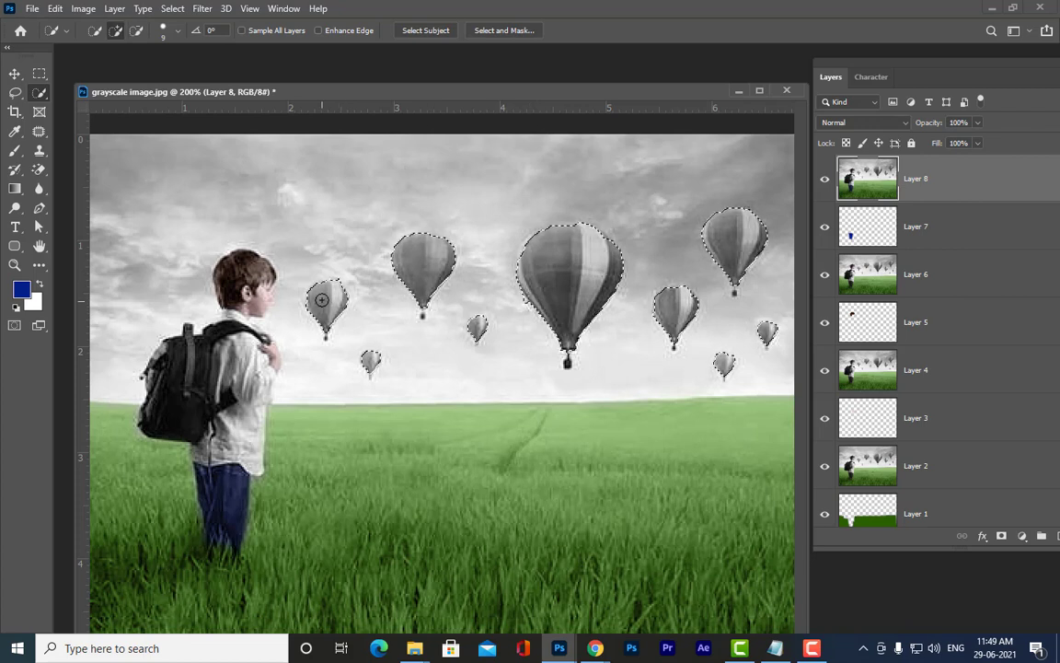
key(alt)
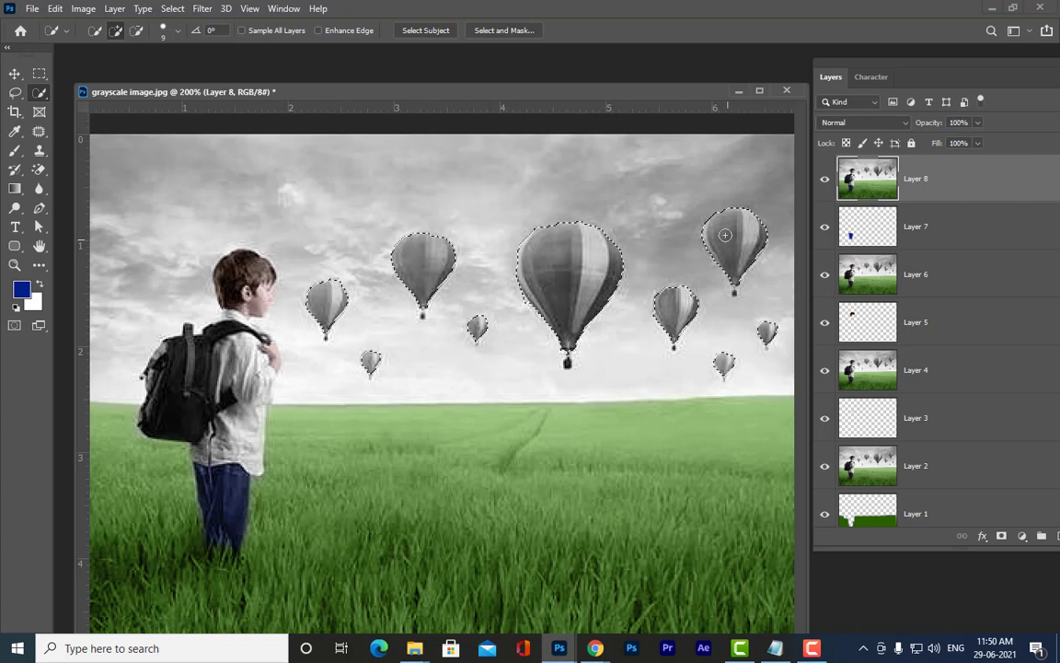
key(ctrl+minus)
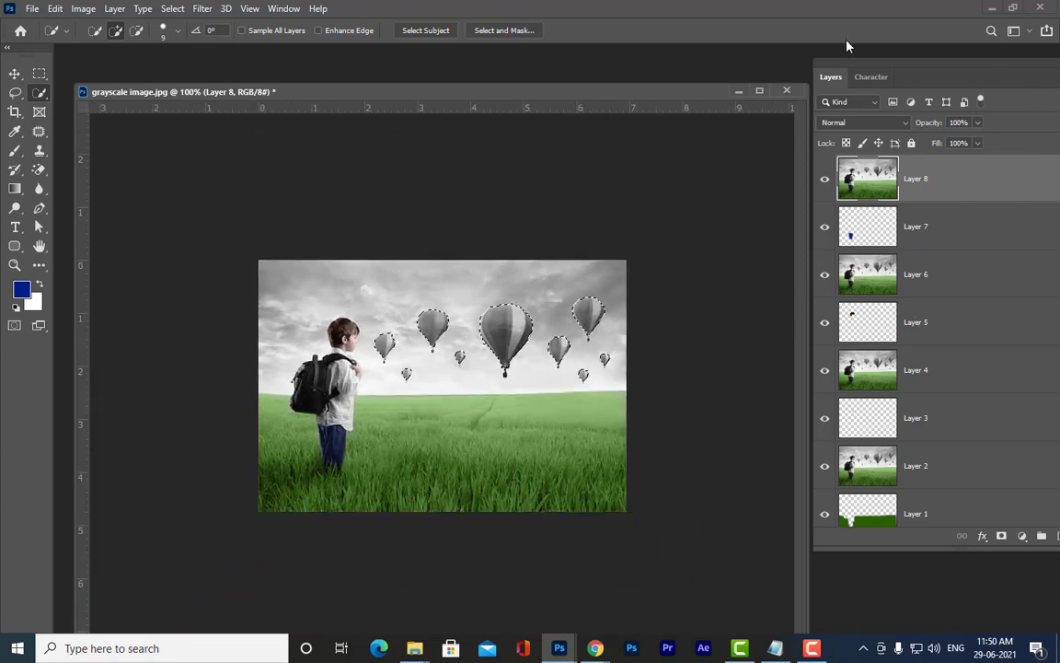
Add a new empty layer above the merged layer, keeping the balloons selected
drag(842, 64, 691, 71)
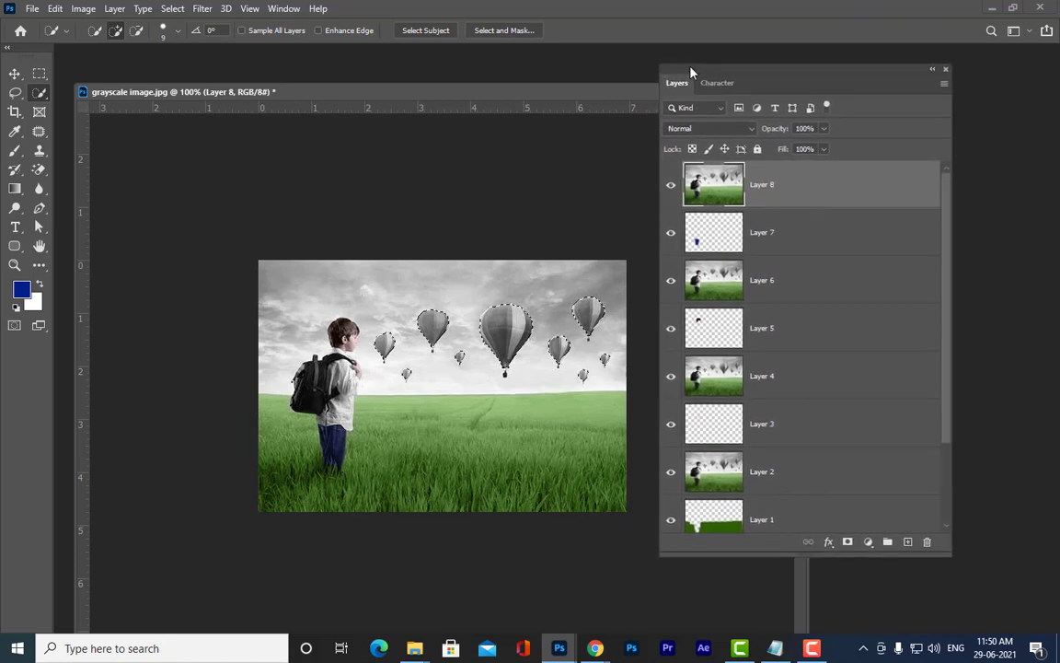
click(908, 544)
drag(705, 74, 730, 76)
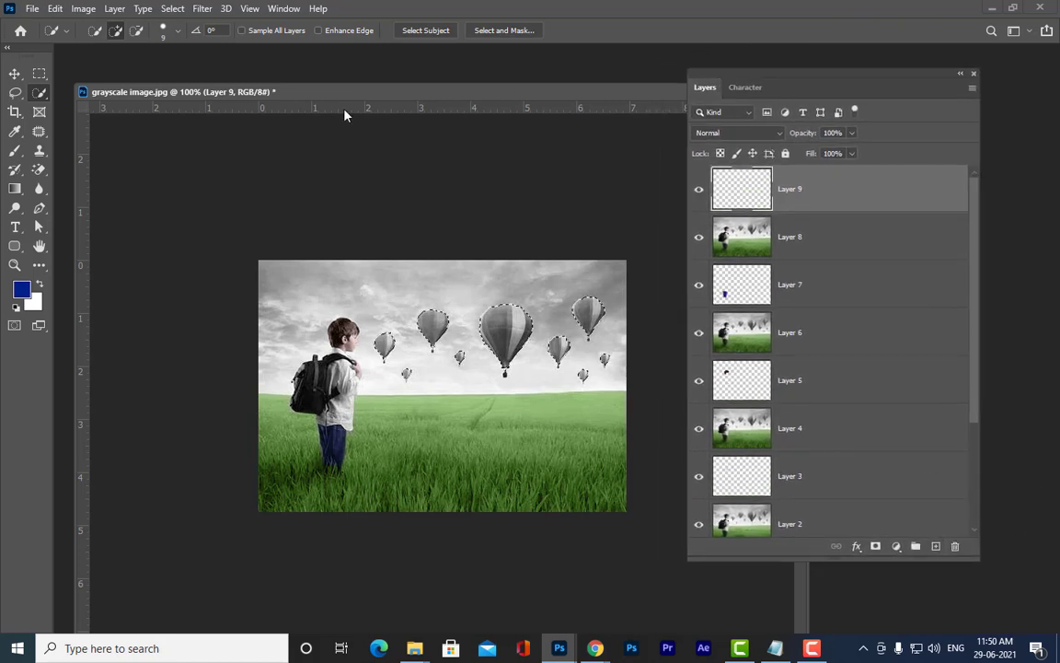
Fill the selected balloons with the manycolors linear gradient drawn horizontally across them, and set the layer's blending mode to Color
key(g)
click(94, 37)
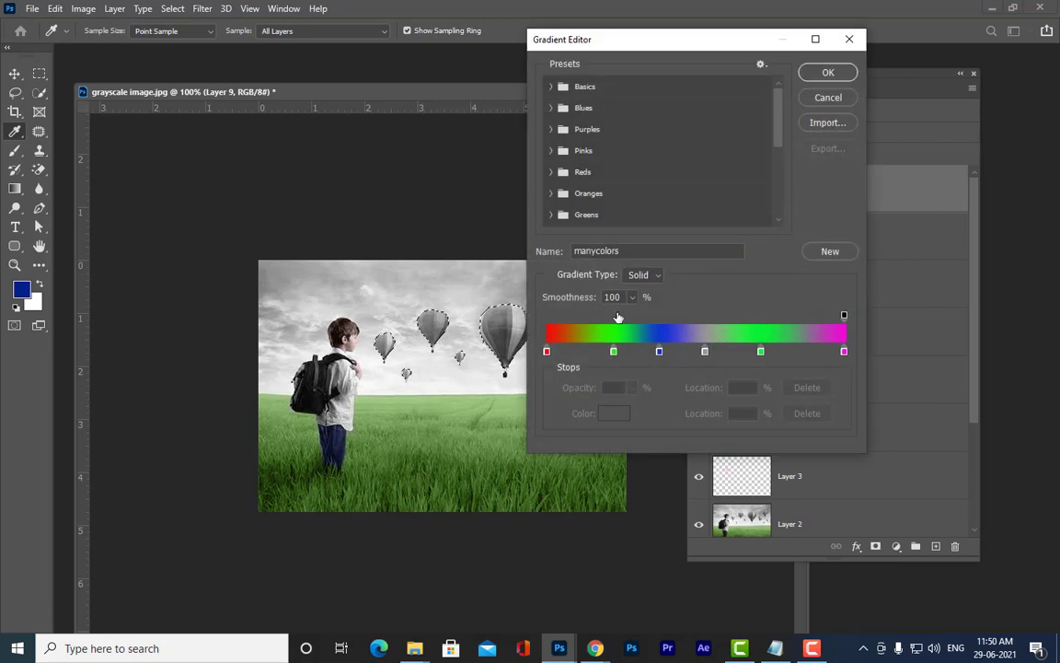
click(810, 77)
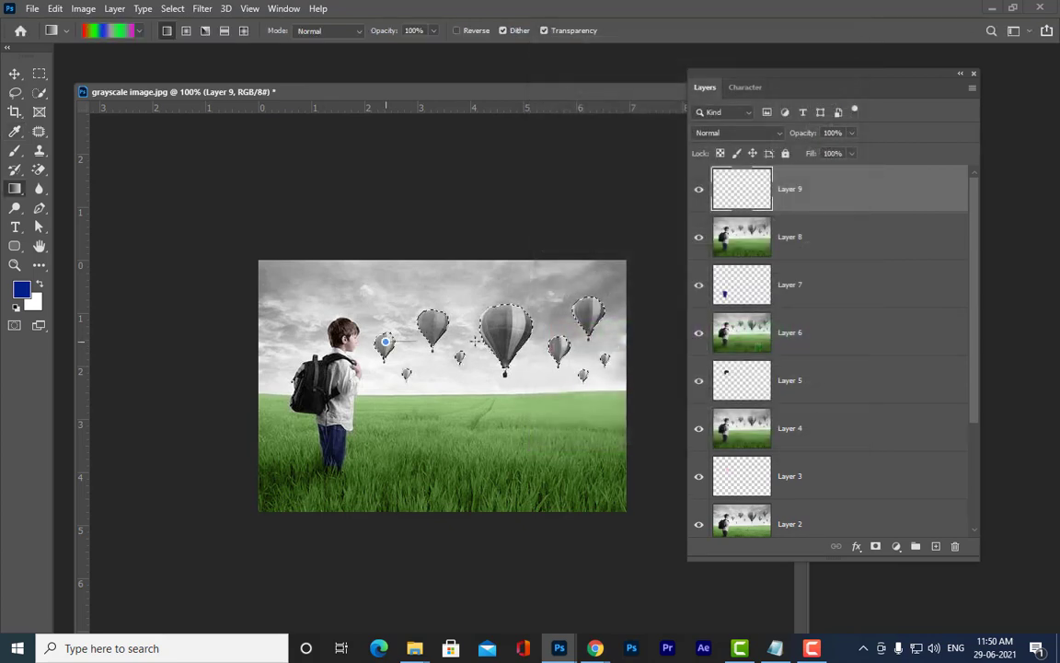
drag(476, 341, 575, 341)
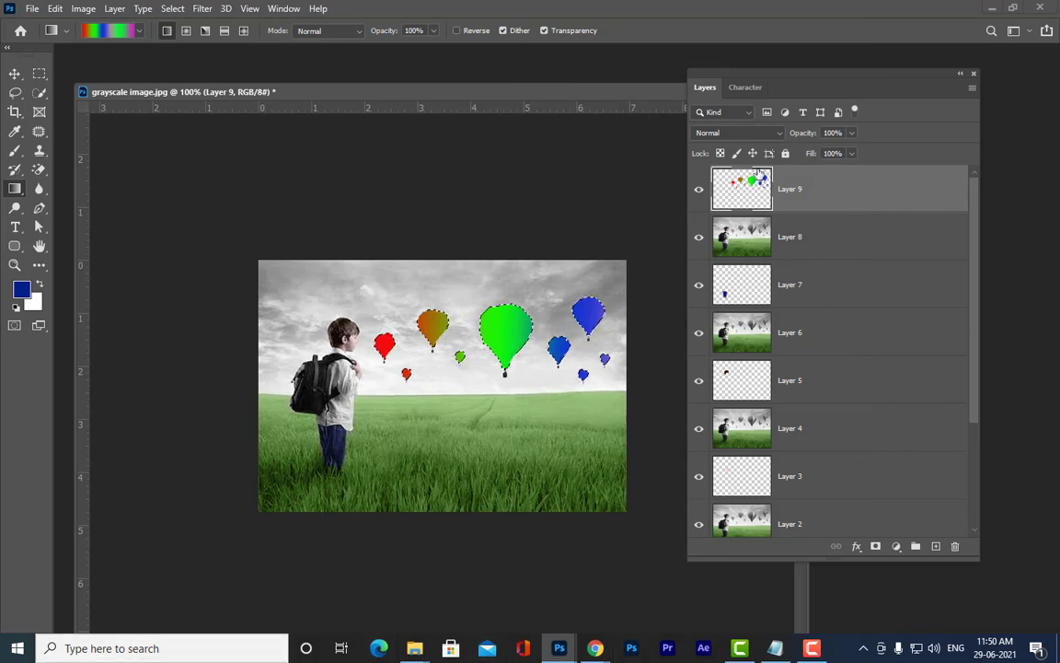
click(739, 133)
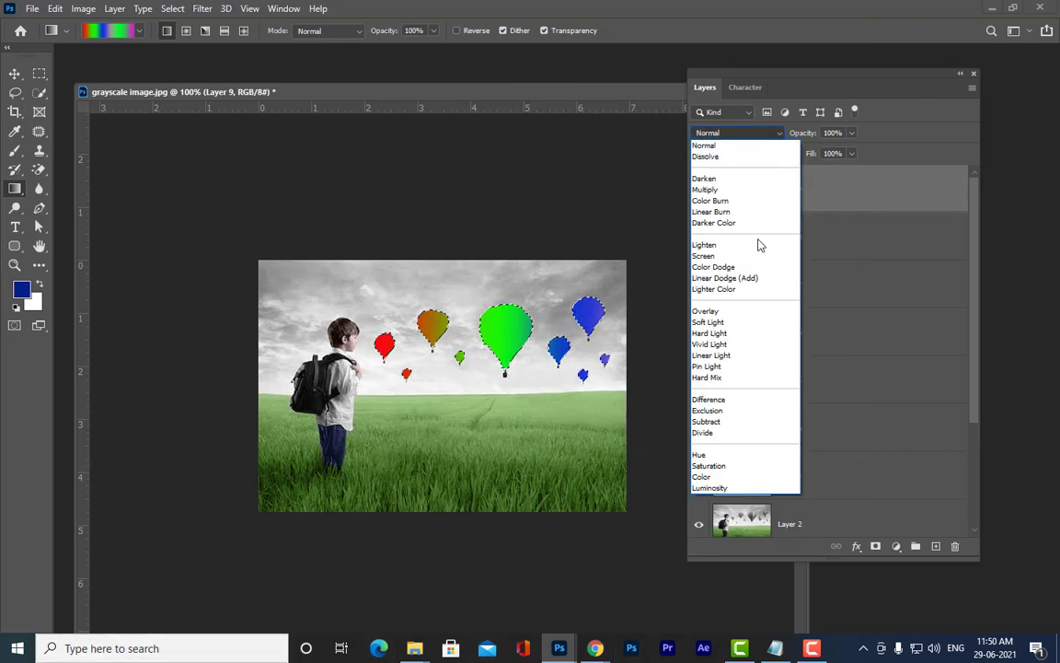
click(736, 476)
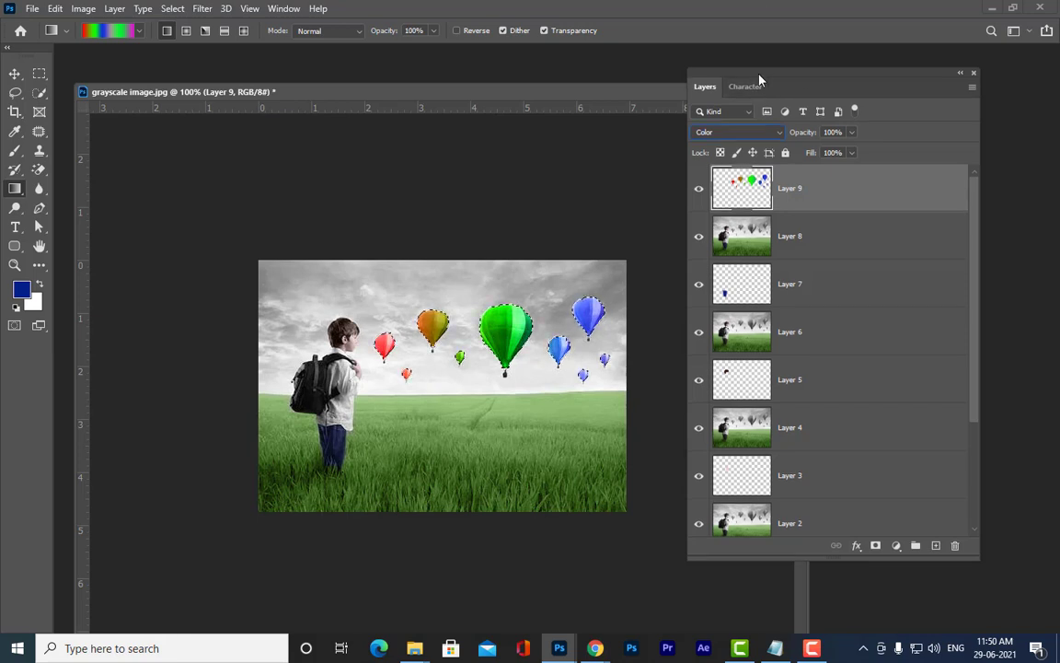
Invert the balloon selection and subtract the grass area below the horizon with the Rectangular Marquee tool
drag(754, 81, 802, 72)
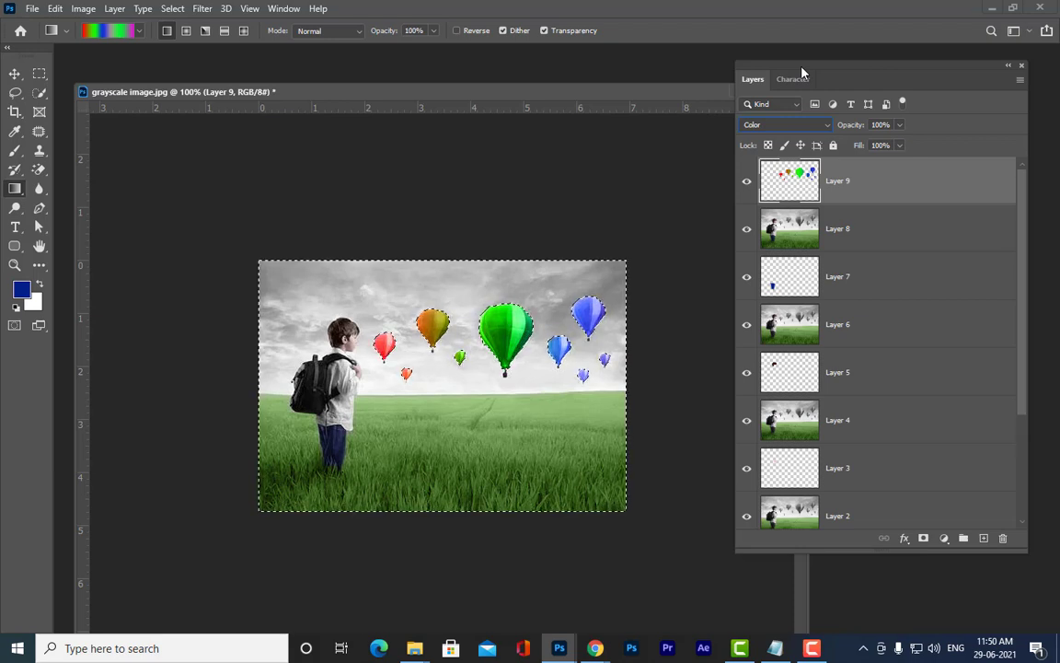
drag(803, 69, 1040, 85)
drag(521, 96, 527, 78)
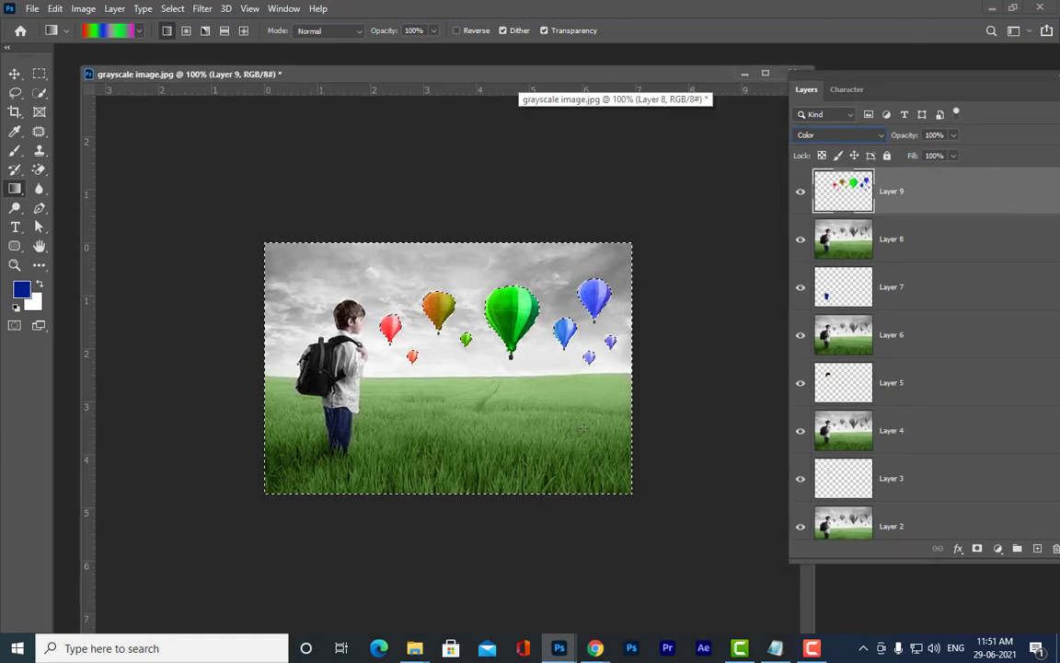
key(ctrl+plus)
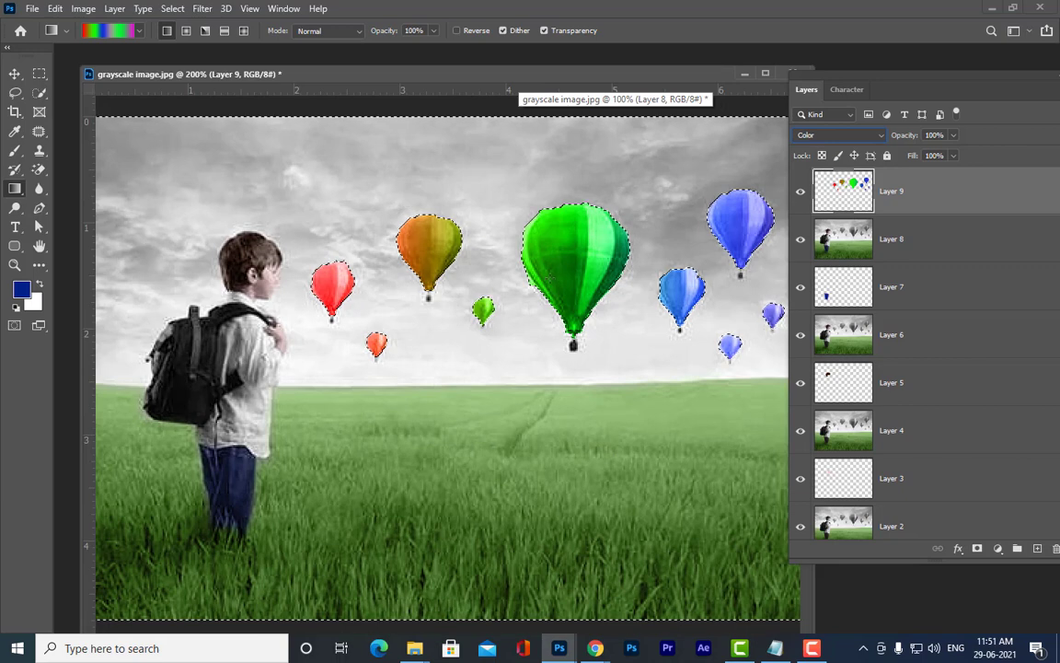
key(ctrl+minus)
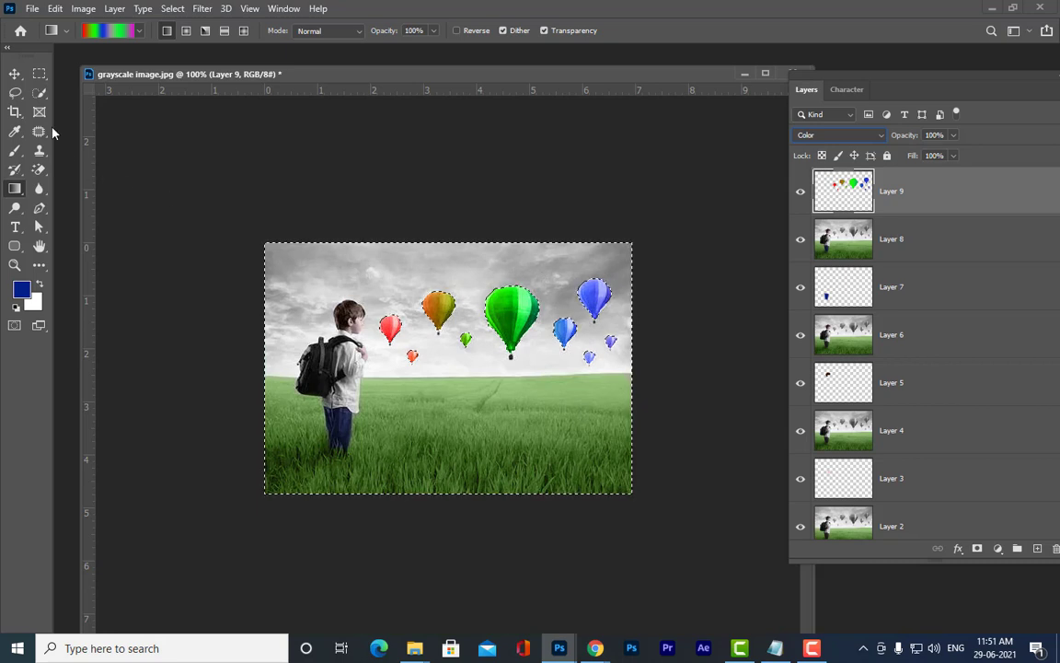
click(39, 73)
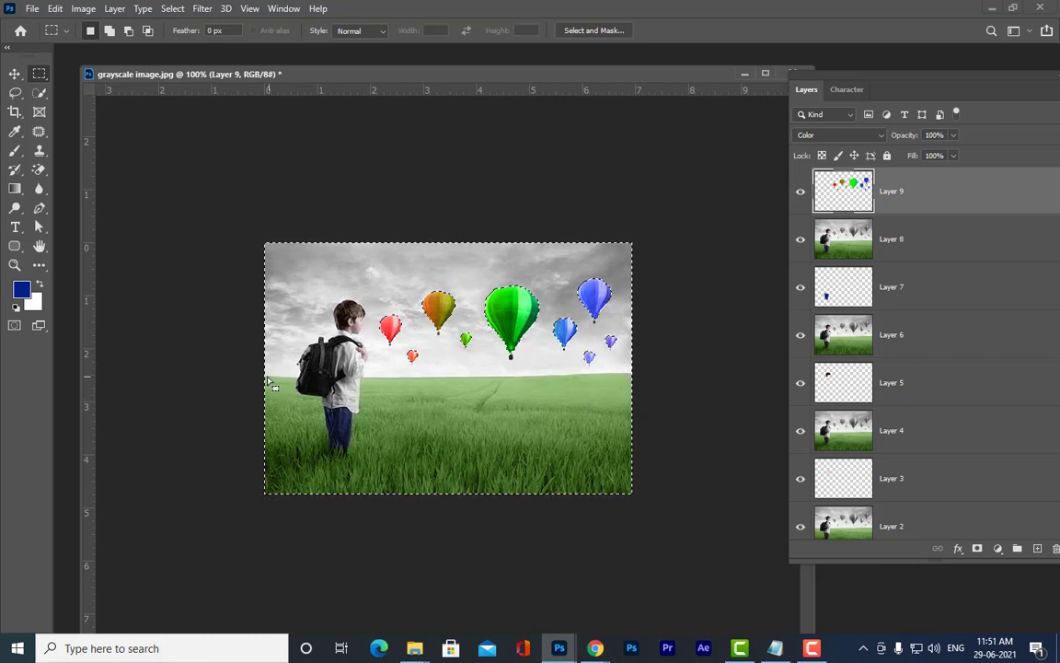
key(shift)
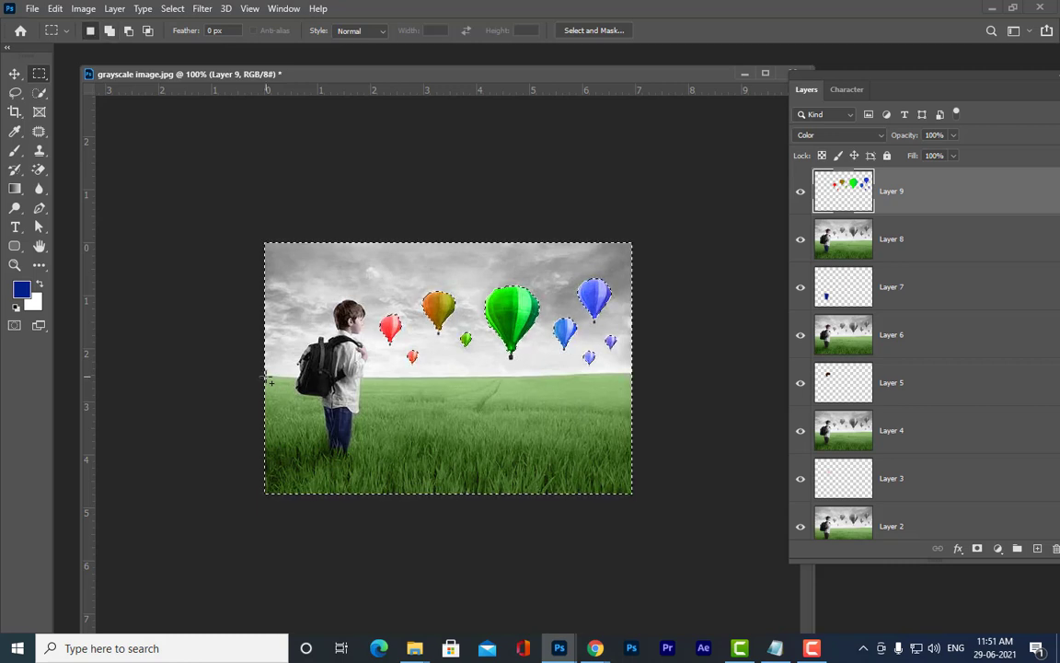
key(alt)
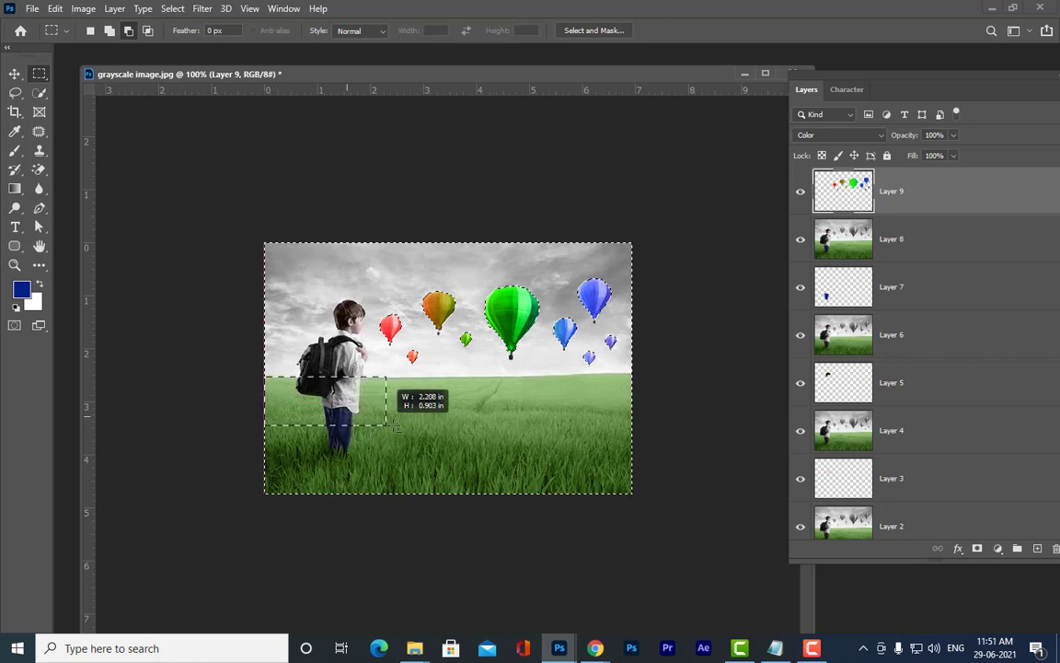
drag(394, 425, 663, 544)
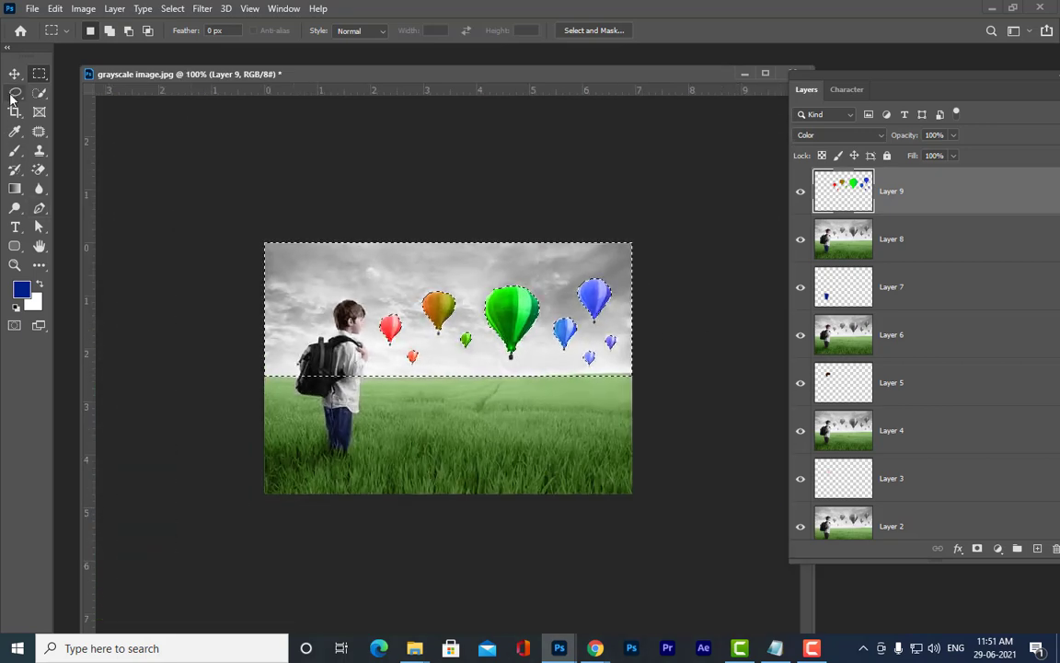
Subtract the remaining sliver of grass at the right end of the horizon from the selection with the Lasso tool
click(14, 94)
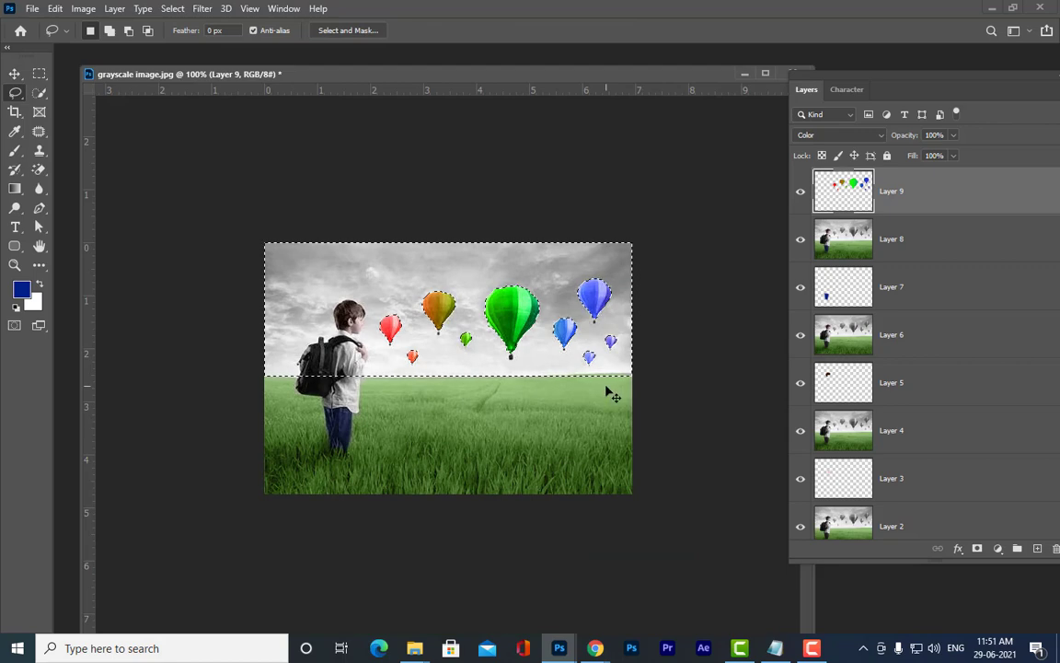
key(ctrl+plus)
drag(806, 92, 895, 98)
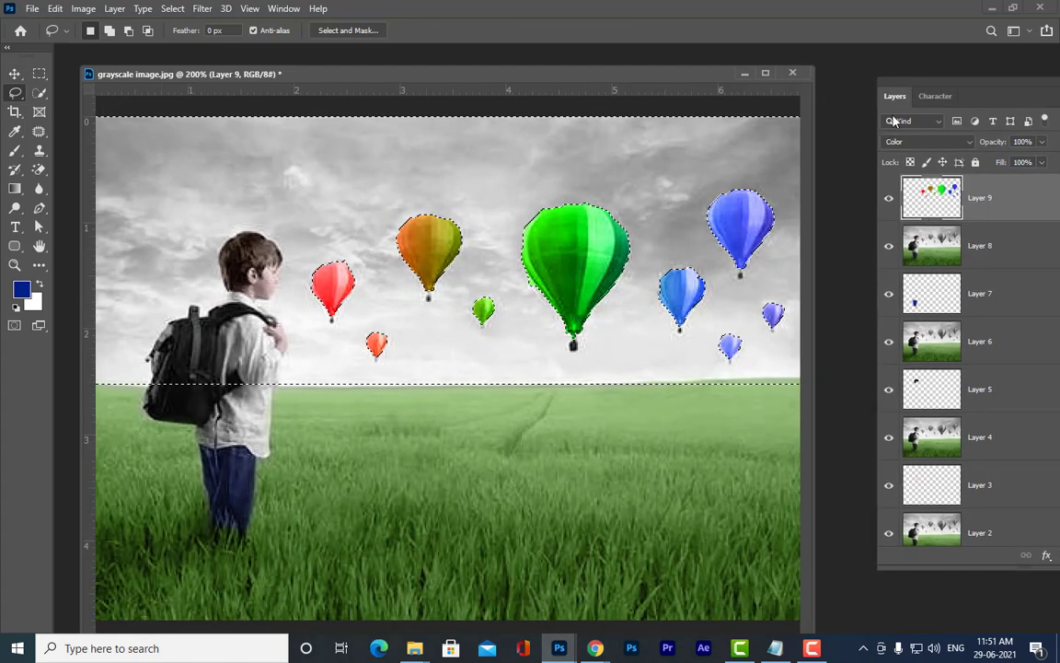
drag(596, 77, 579, 30)
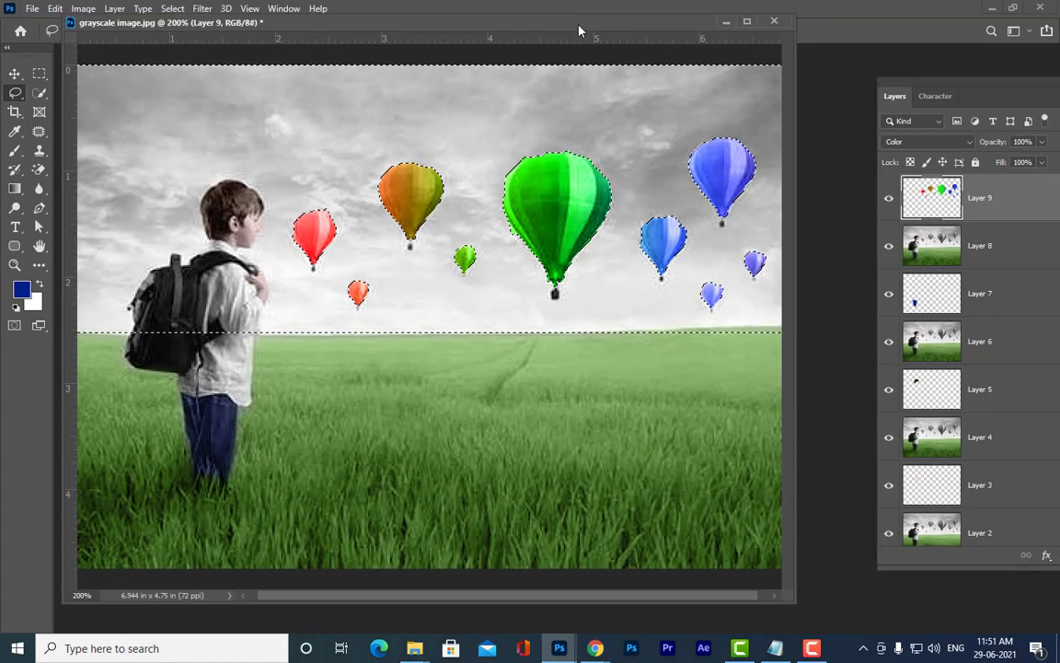
click(775, 596)
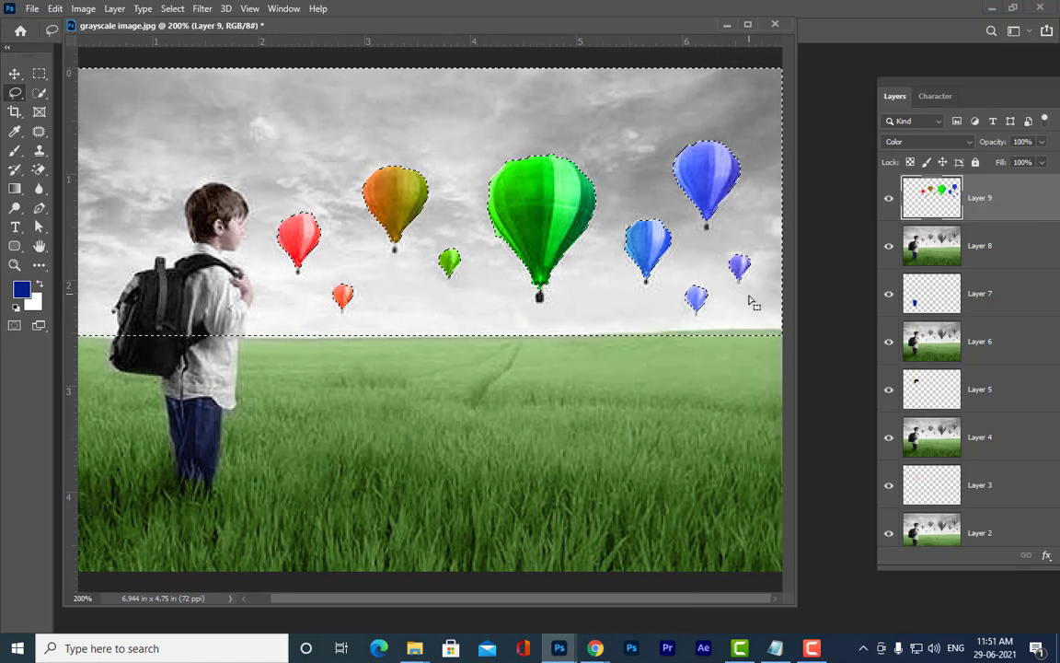
key(ctrl+minus)
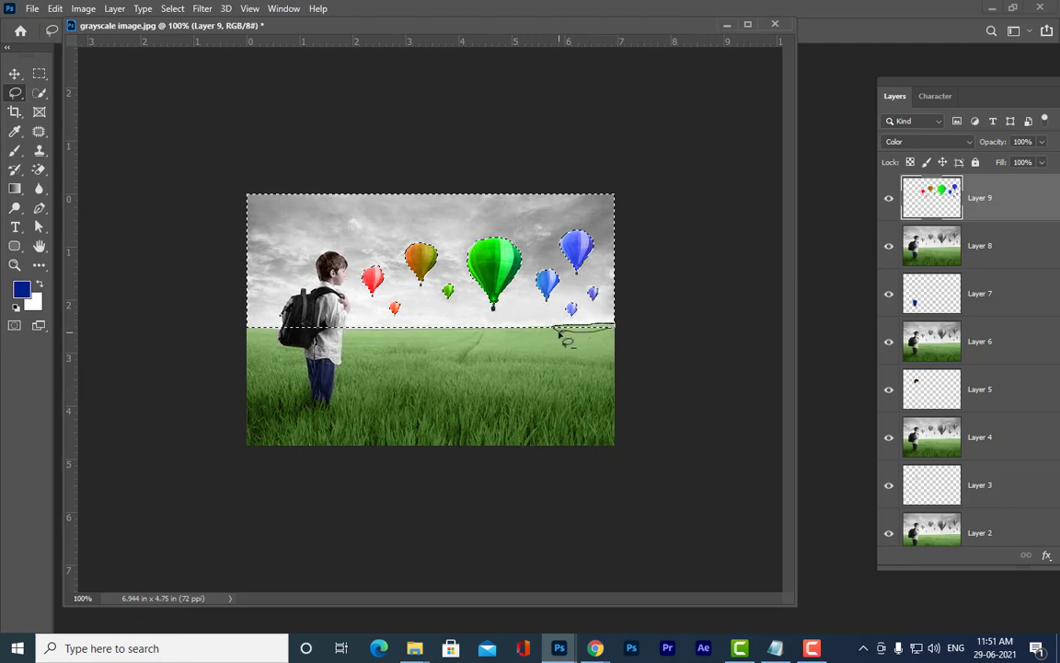
drag(558, 334, 566, 338)
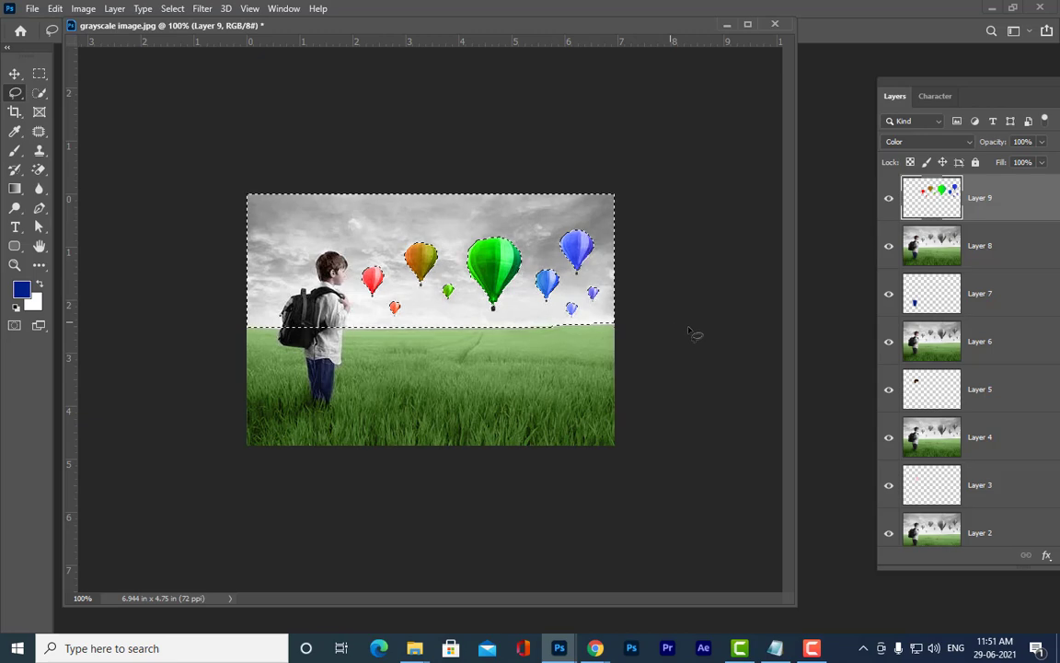
Subtract the boy and his backpack from the sky selection by outlining them with the Polygonal Lasso tool
drag(466, 26, 478, 41)
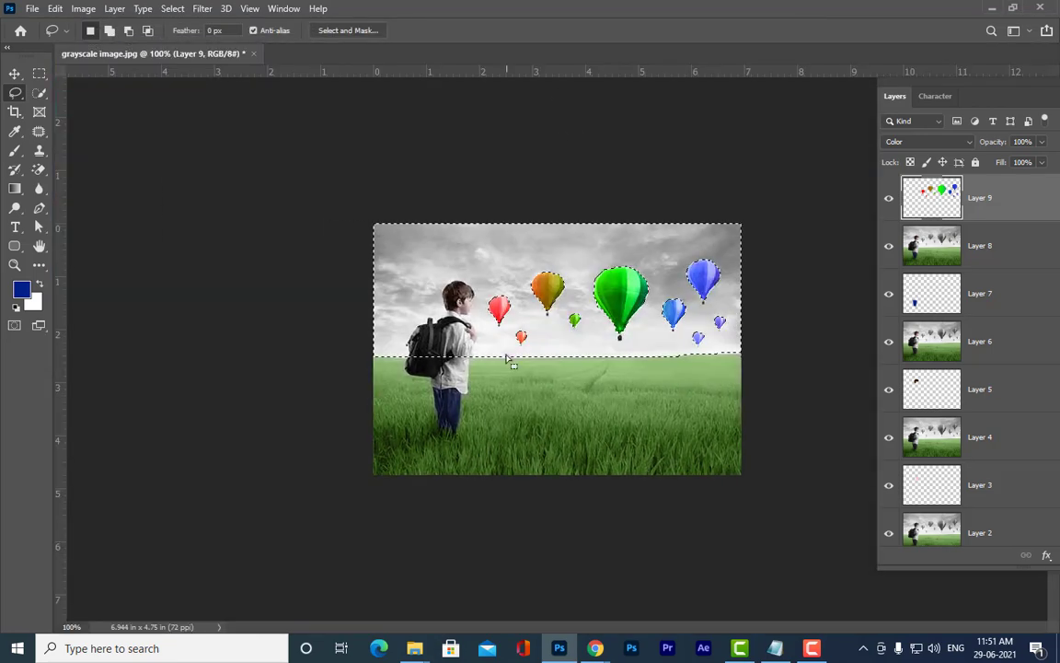
right_click(16, 91)
click(64, 106)
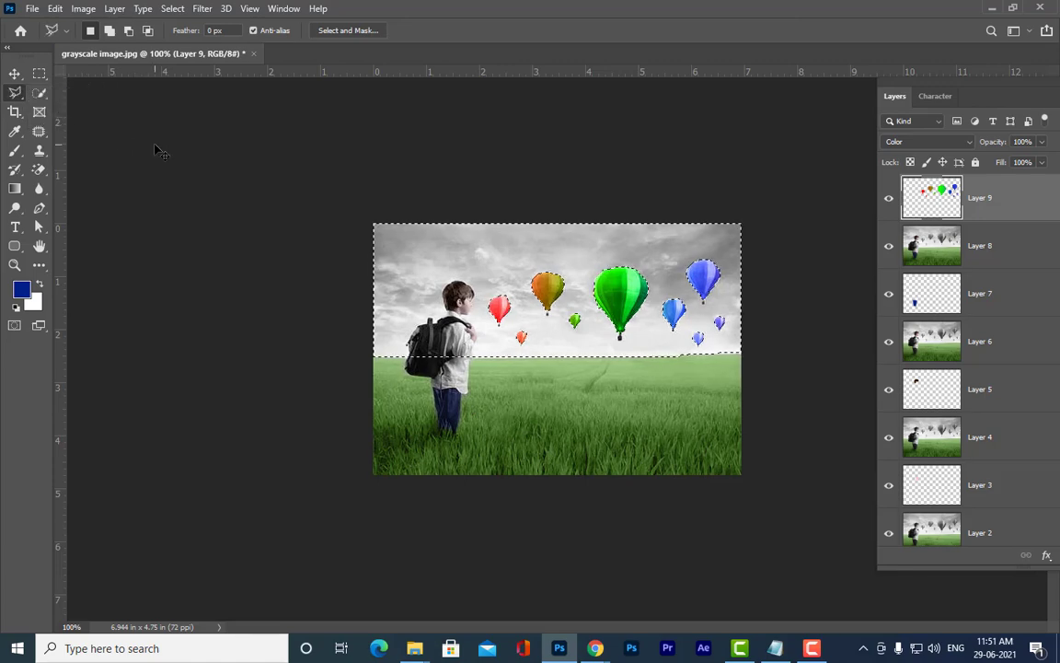
key(ctrl+plus)
key(alt)
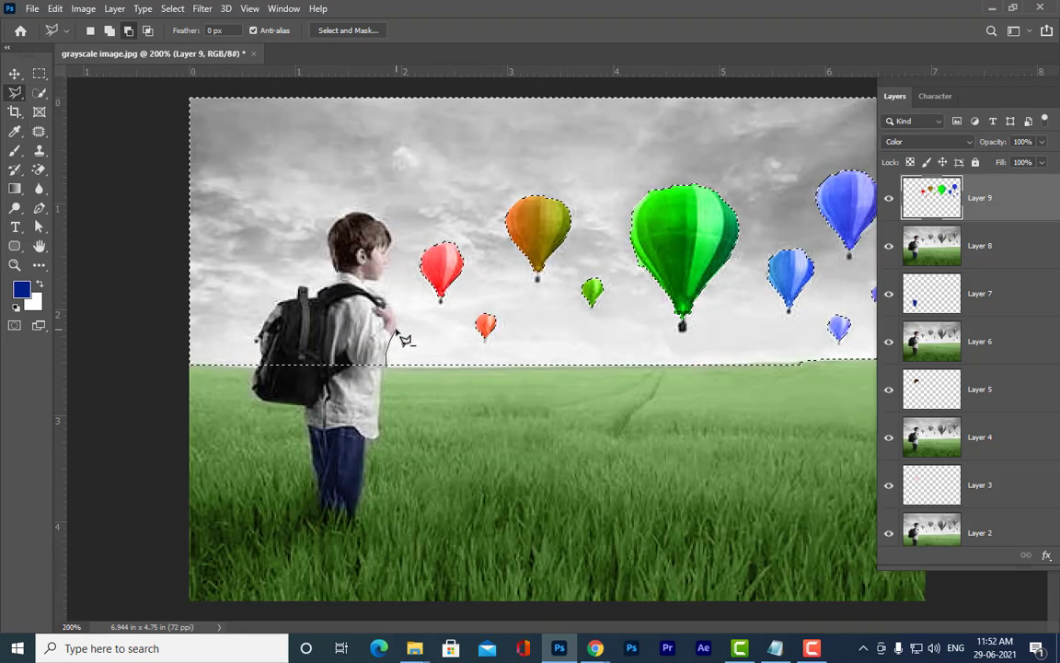
click(386, 364)
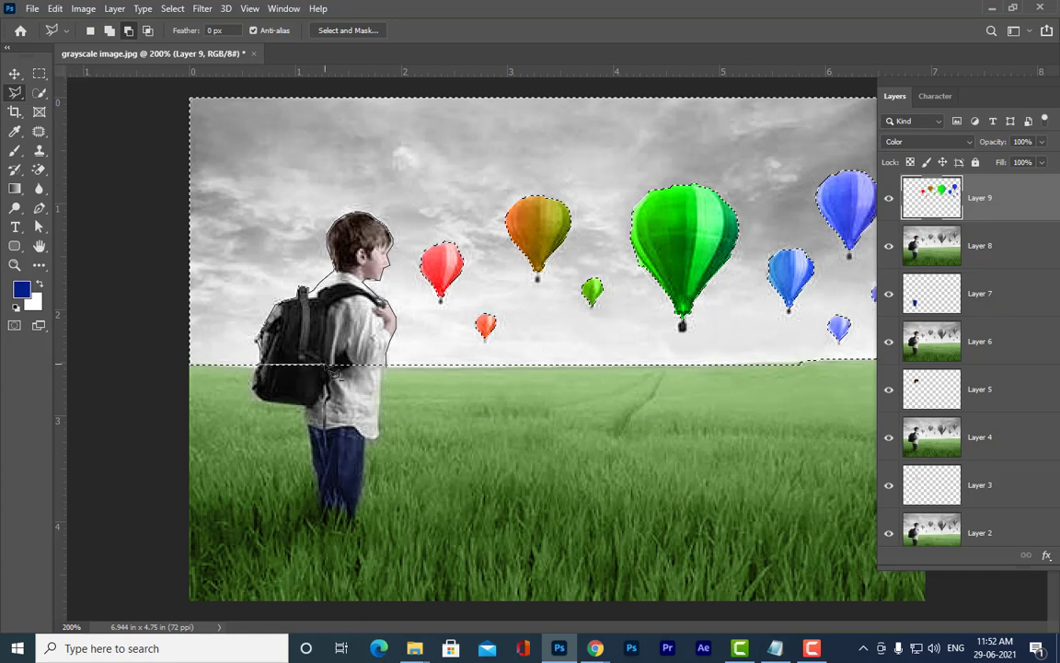
click(262, 368)
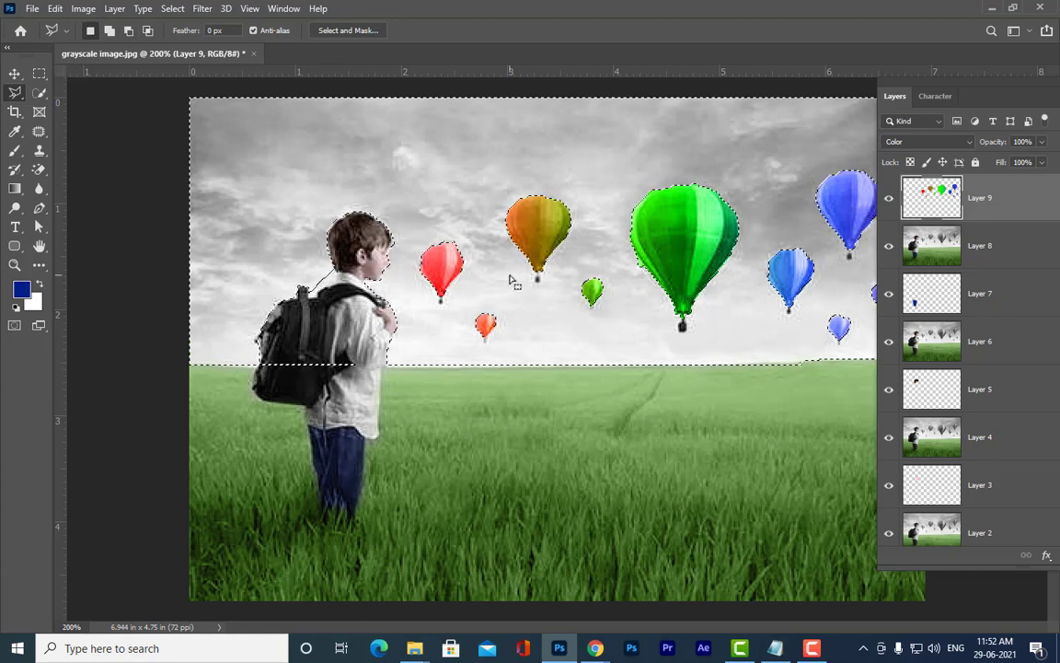
click(267, 368)
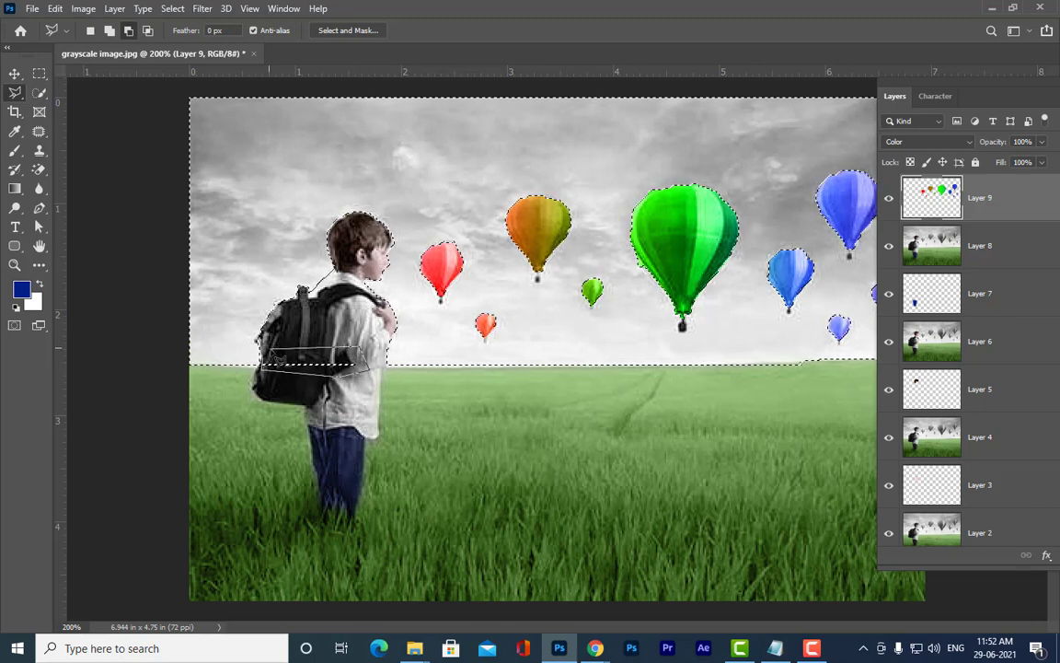
key(Escape)
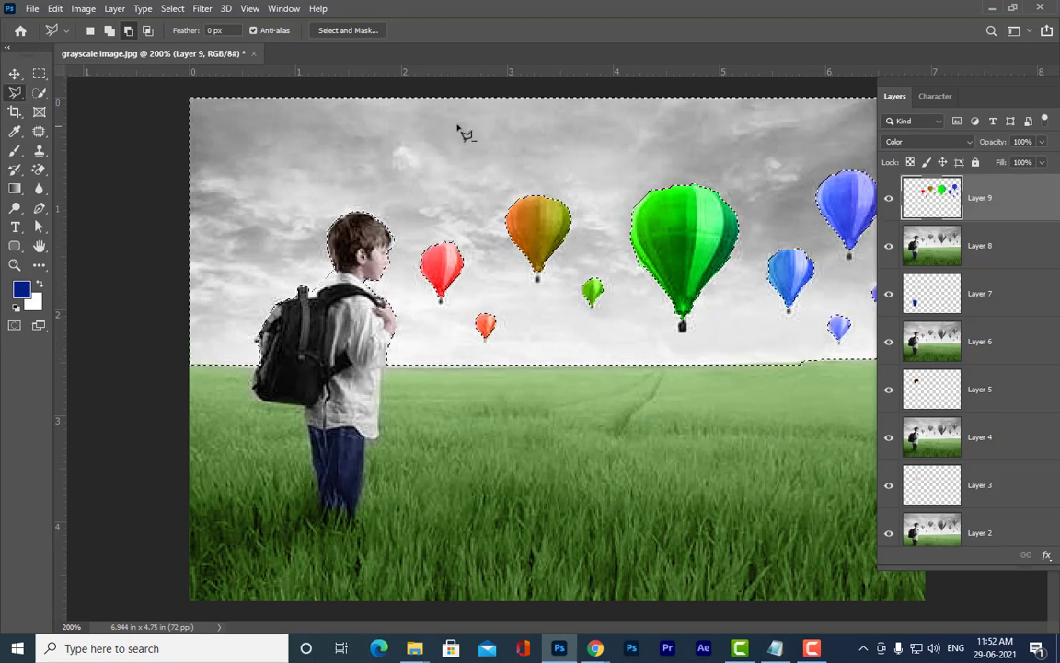
key(ctrl+minus)
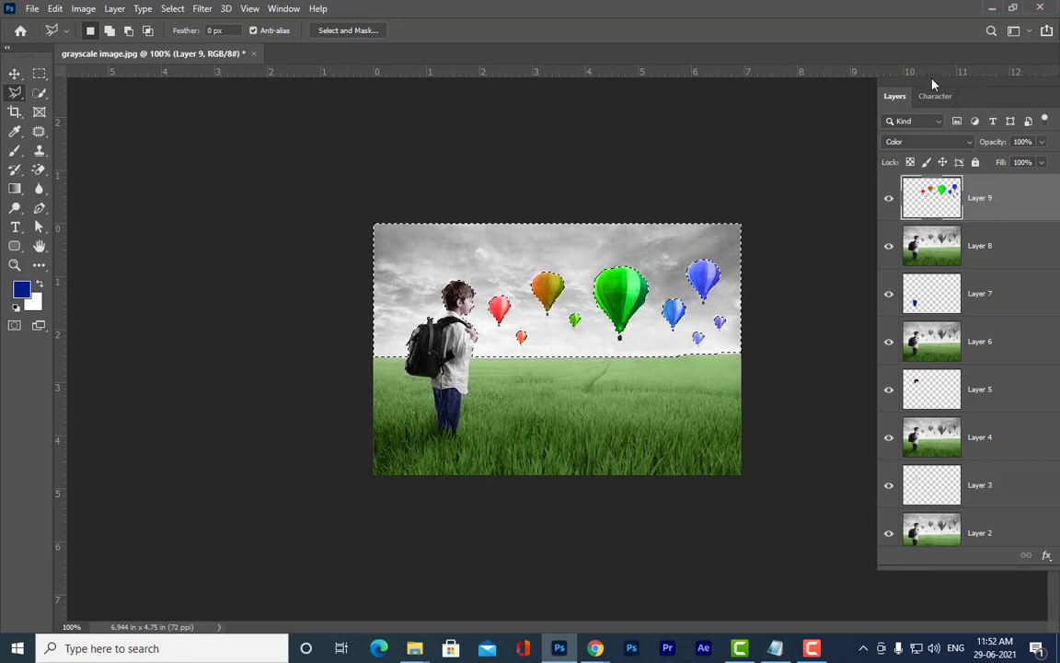
Add a new empty layer above the balloon color layer, keeping the sky selected
drag(932, 84, 812, 92)
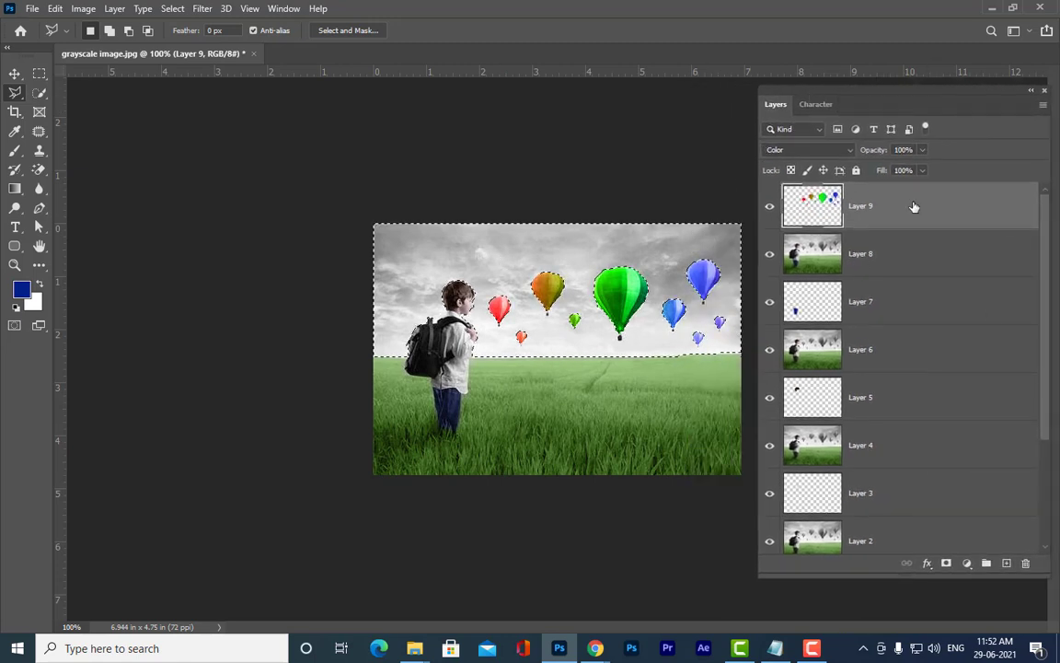
click(1004, 563)
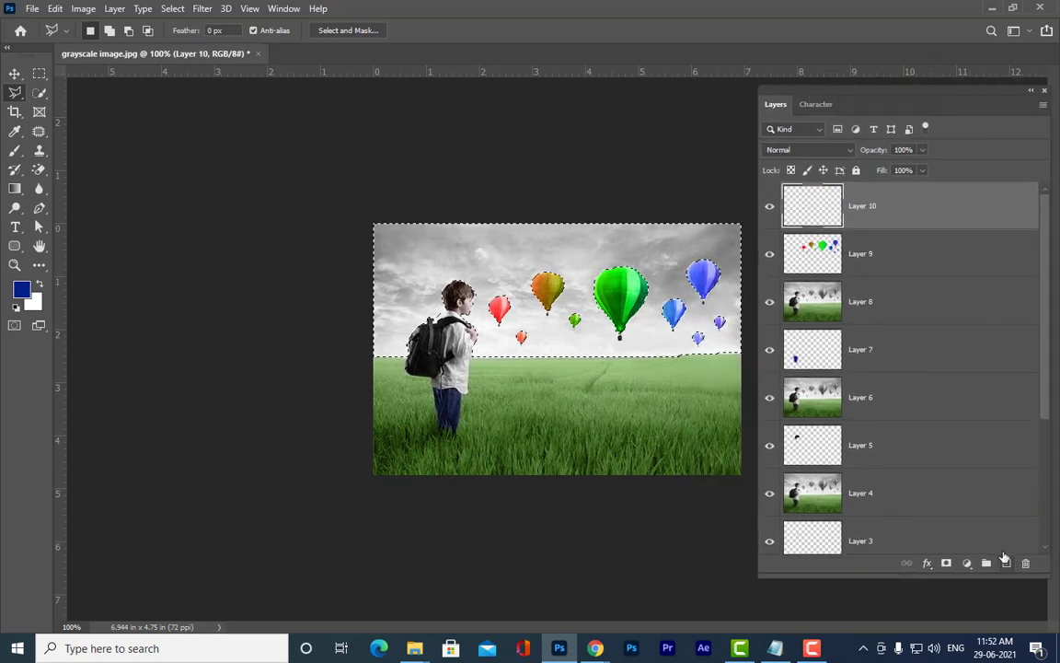
Set the foreground color to a pale blue, #b4c4ff
click(17, 290)
click(720, 154)
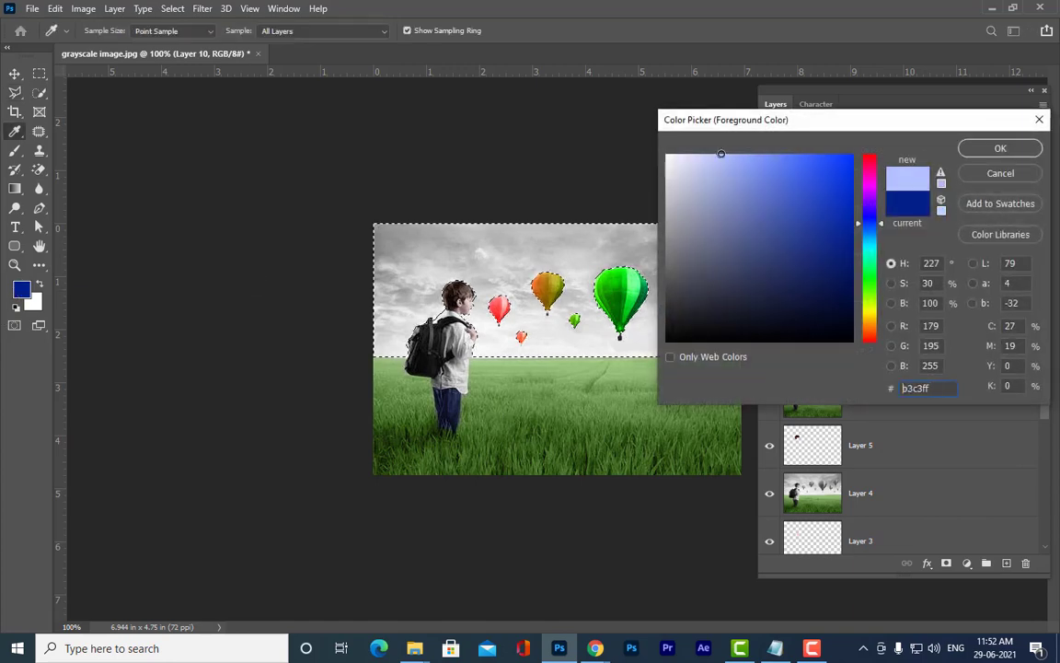
click(1000, 148)
key(l)
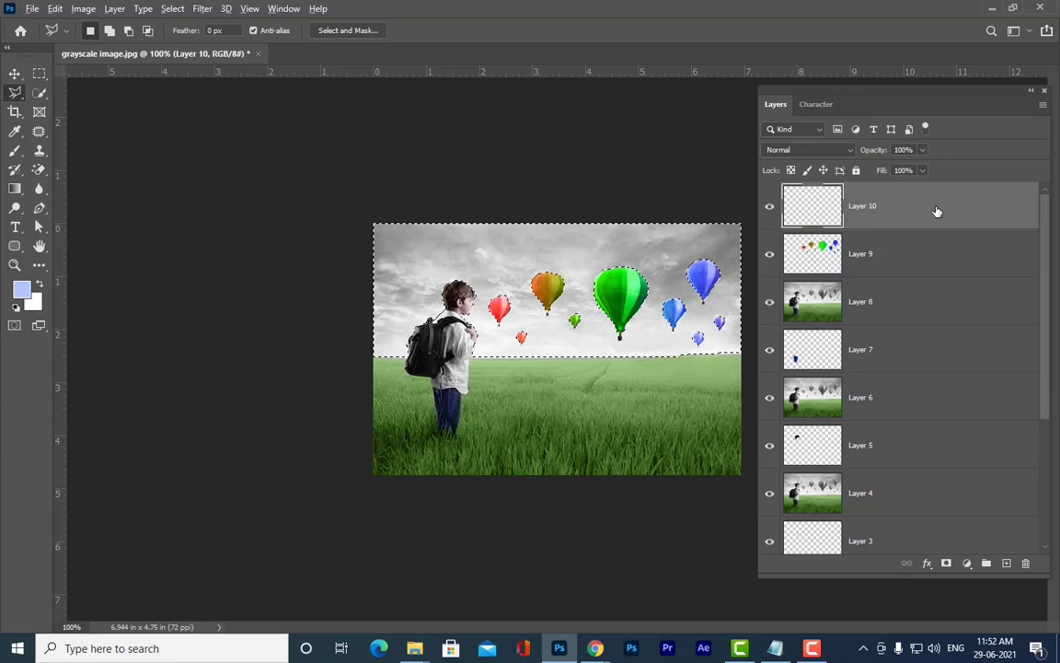
Fill the selected sky on the empty top layer with a more saturated medium blue and clear the selection
click(19, 289)
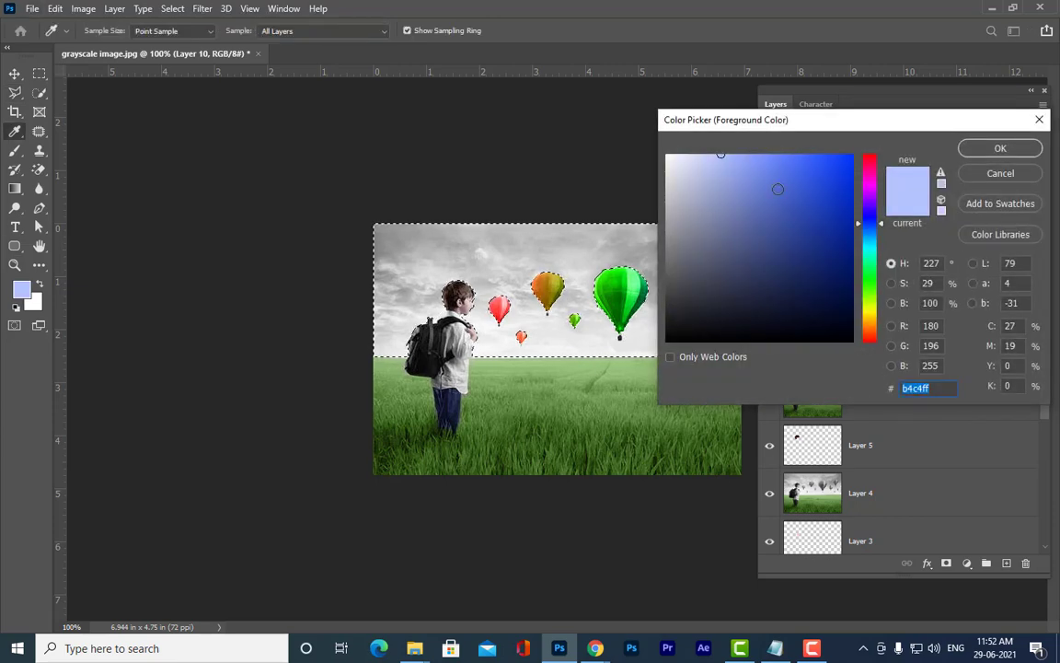
click(779, 159)
click(1000, 148)
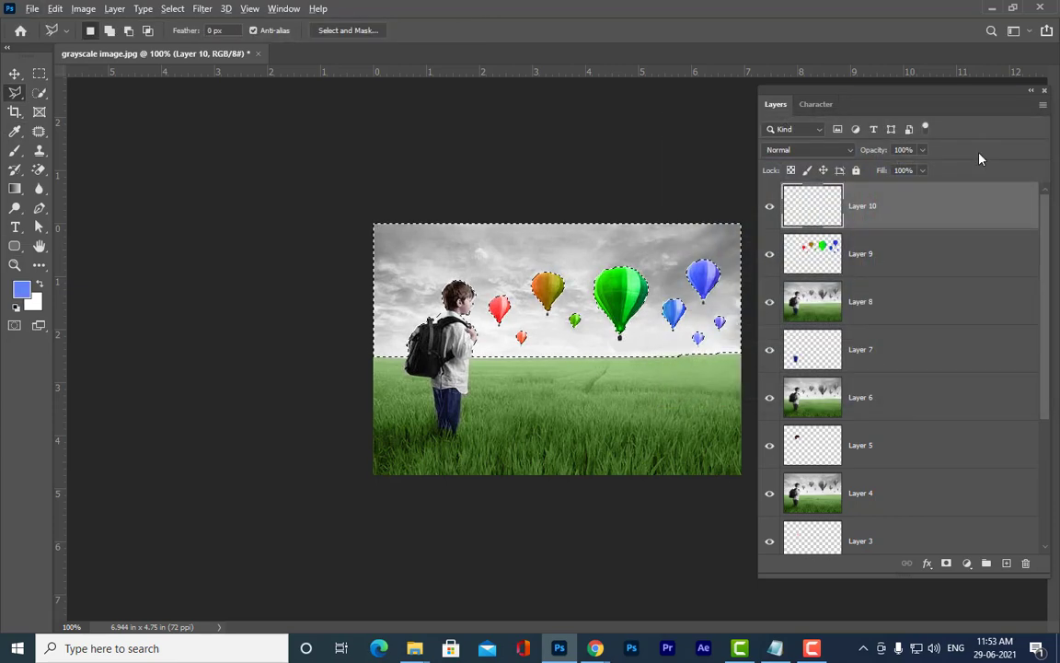
key(alt+BackSpace)
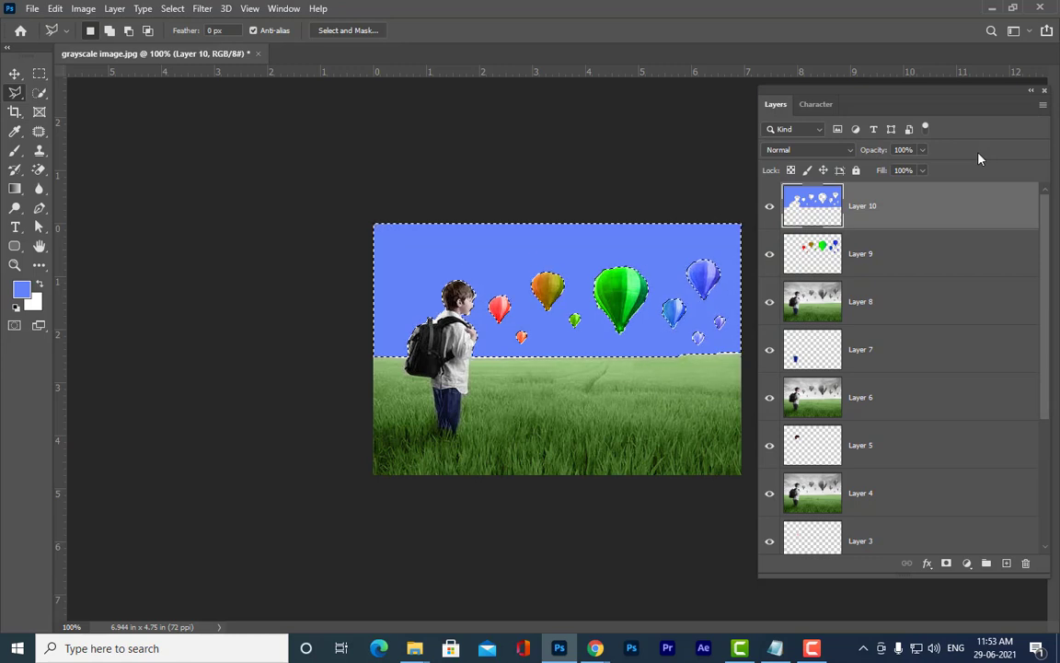
key(ctrl+d)
Set the blue sky layer's blending mode to Color and reduce its opacity to 60%
click(838, 152)
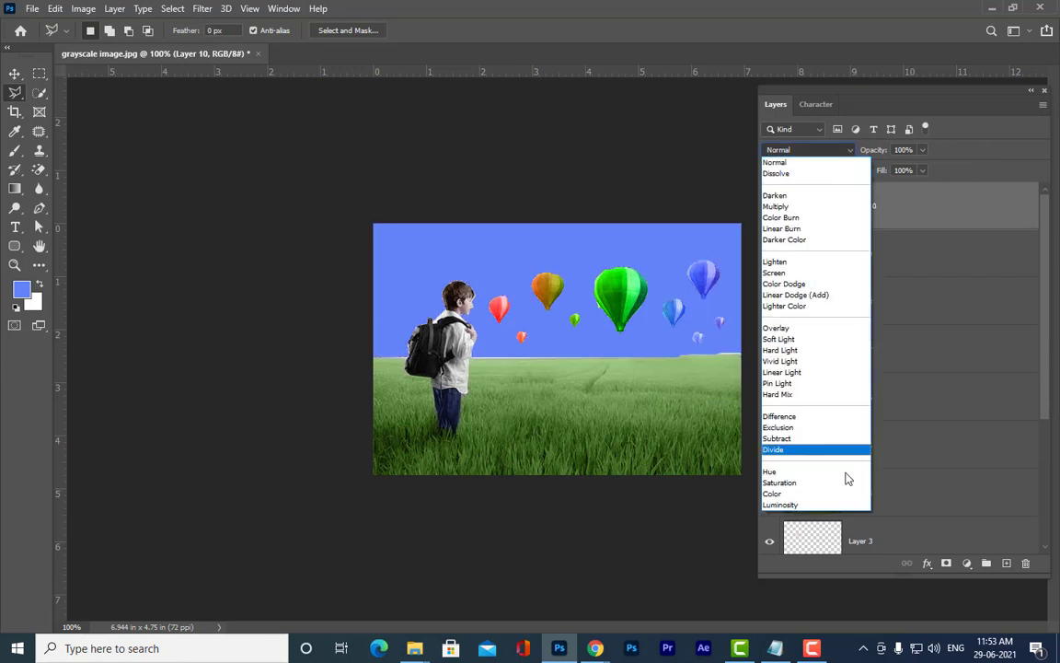
click(826, 495)
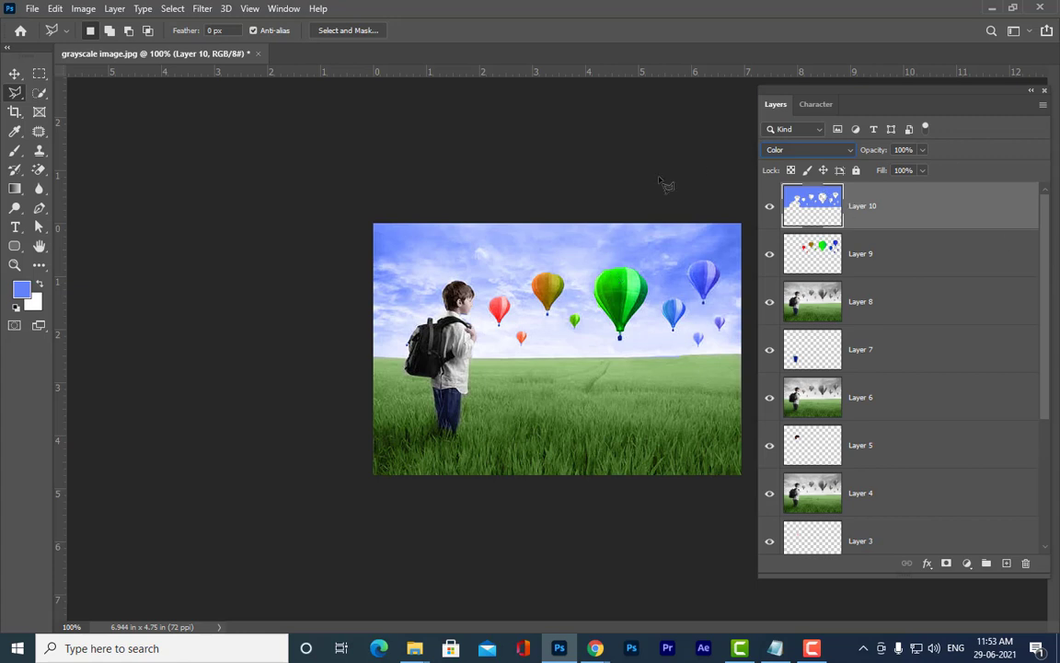
click(923, 150)
drag(924, 170, 897, 173)
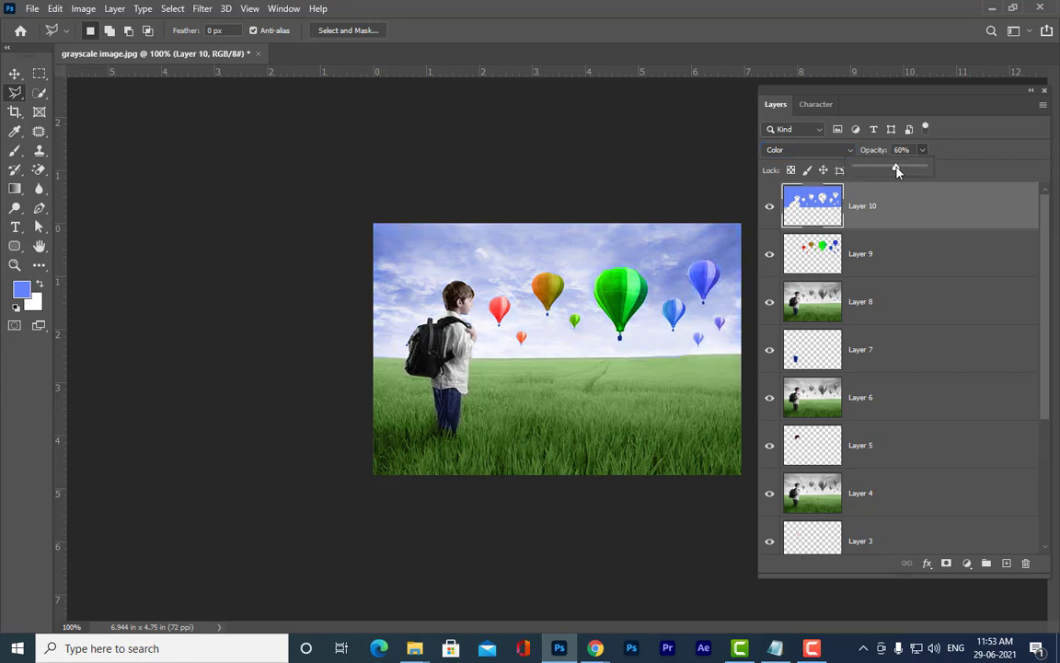
click(961, 131)
Stamp all visible layers into a new merged layer at the top of the stack
drag(854, 92, 863, 100)
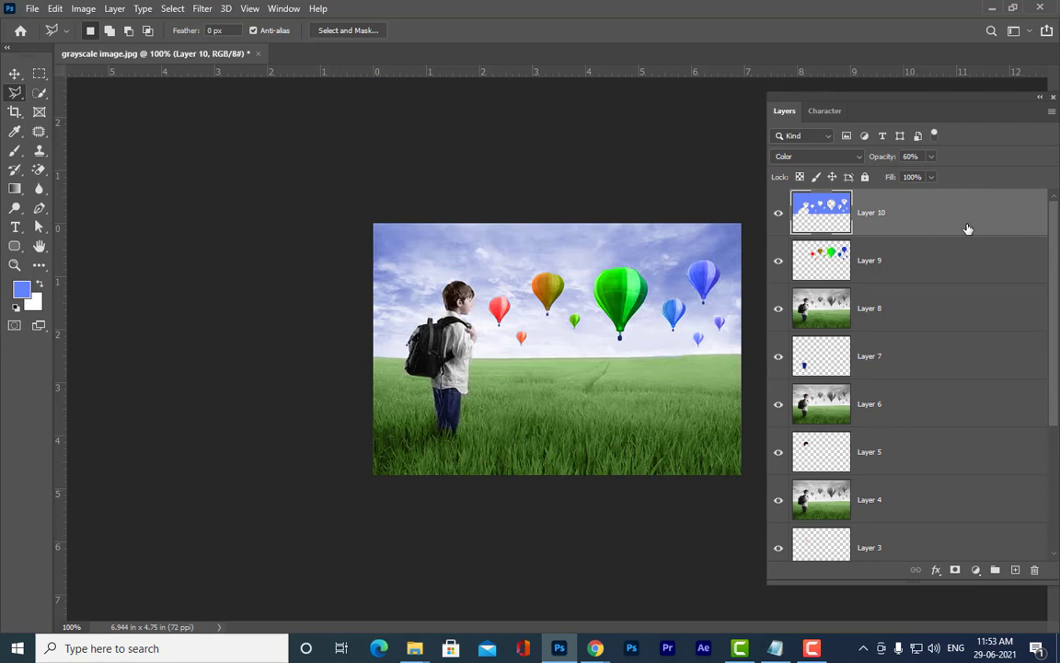
key(ctrl+alt+shift+e)
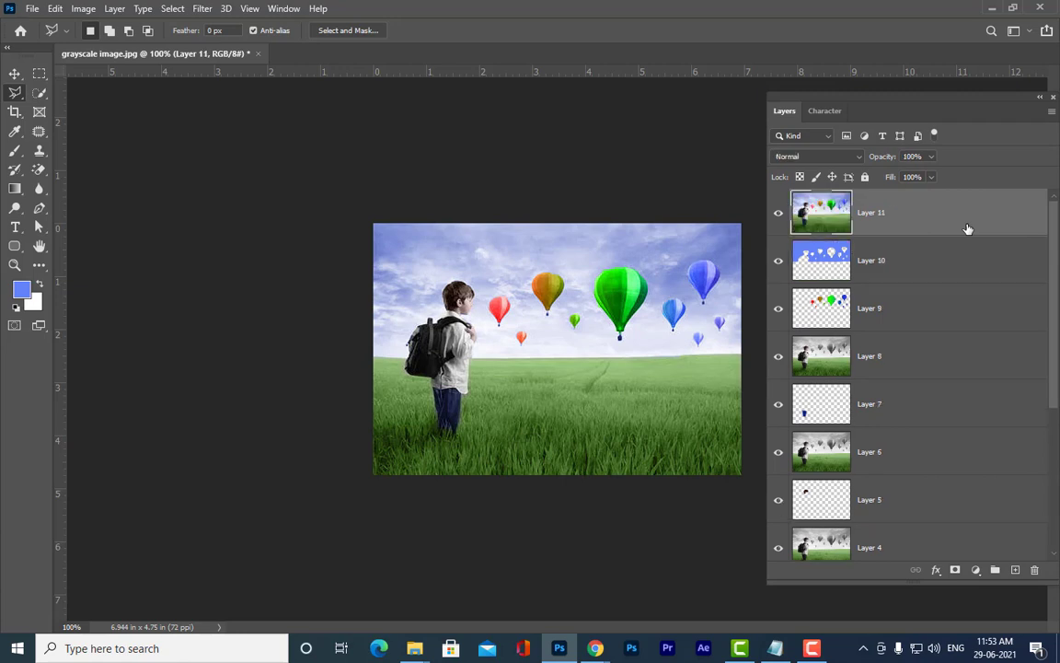
Create a landscape 297 x 210 mm RGB document at 300 ppi and float both documents in separate windows
click(32, 8)
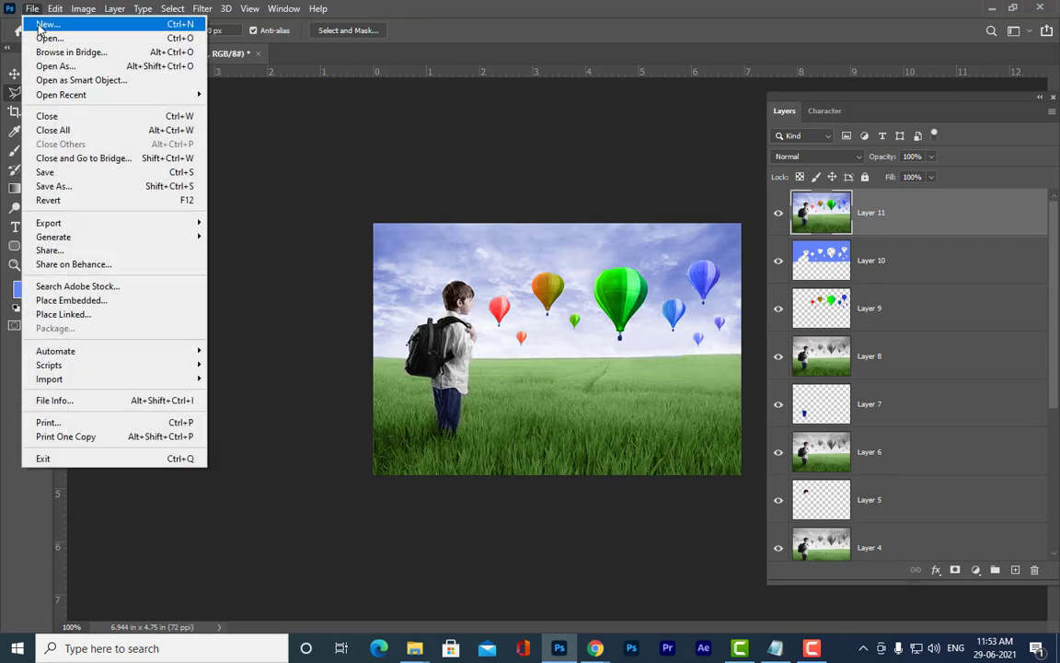
click(49, 26)
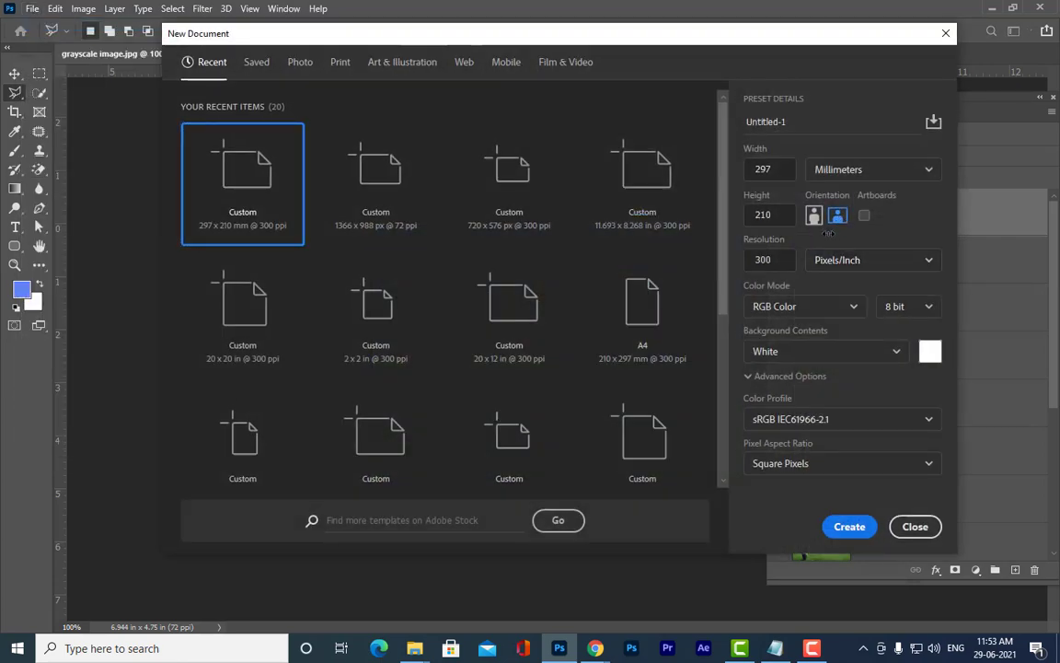
click(847, 526)
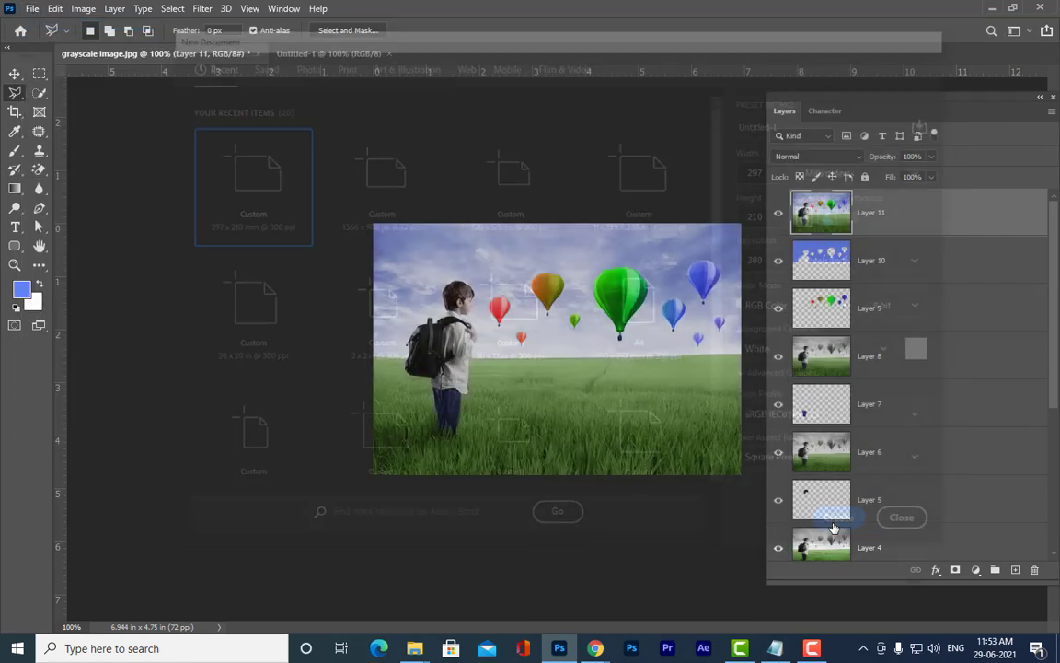
drag(355, 57, 66, 162)
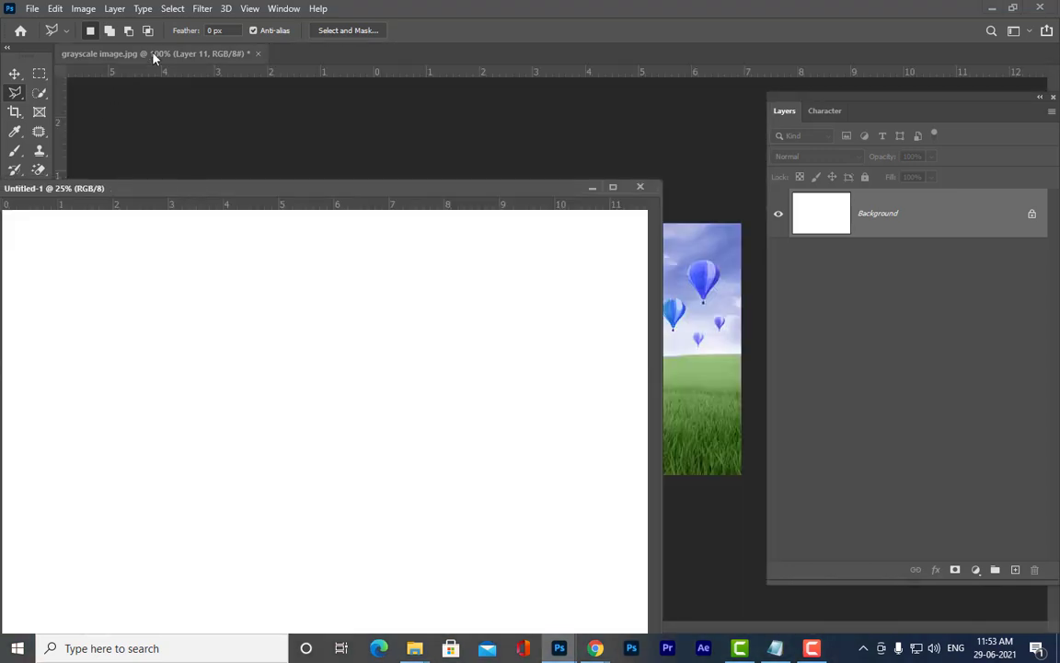
drag(153, 55, 483, 115)
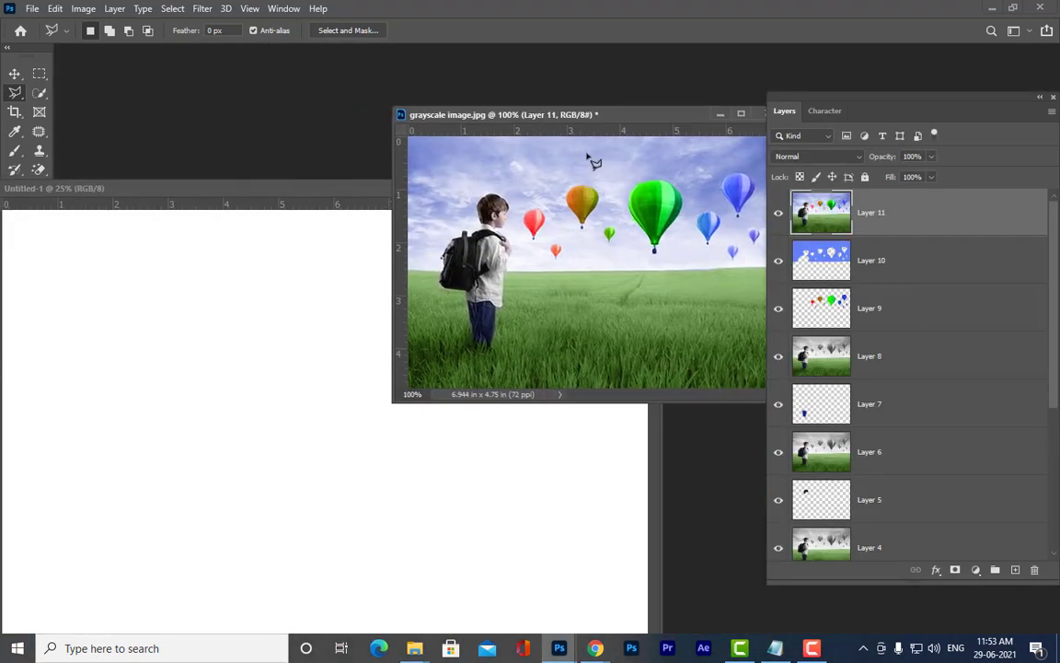
Copy the merged colorized layer and the original grayscale Layer 0 from the photo into the new document
drag(792, 228, 329, 367)
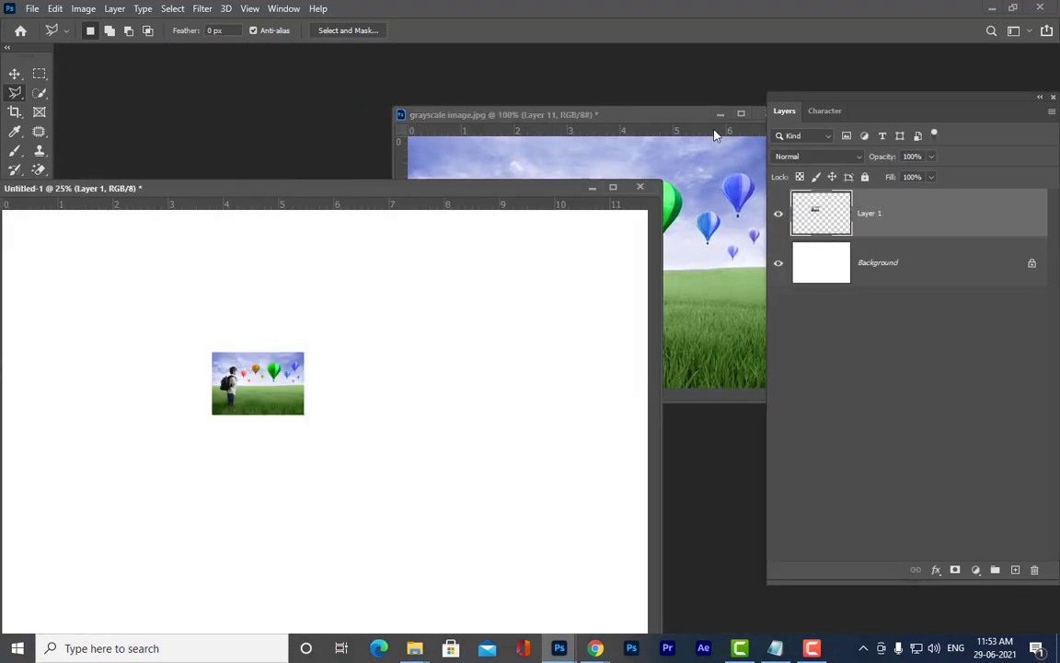
click(693, 118)
scroll(968, 378, down, 5)
click(912, 542)
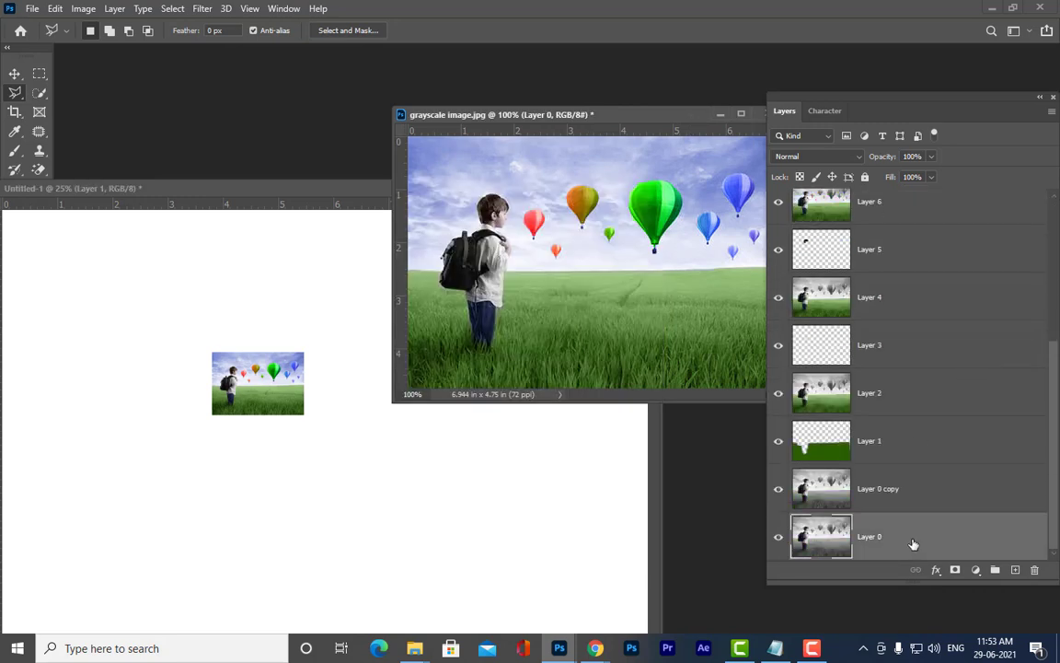
drag(913, 542, 142, 509)
Arrange the two copies edge to edge near the middle of the page, grayscale on the left and colorized on the right
drag(313, 193, 432, 219)
click(14, 73)
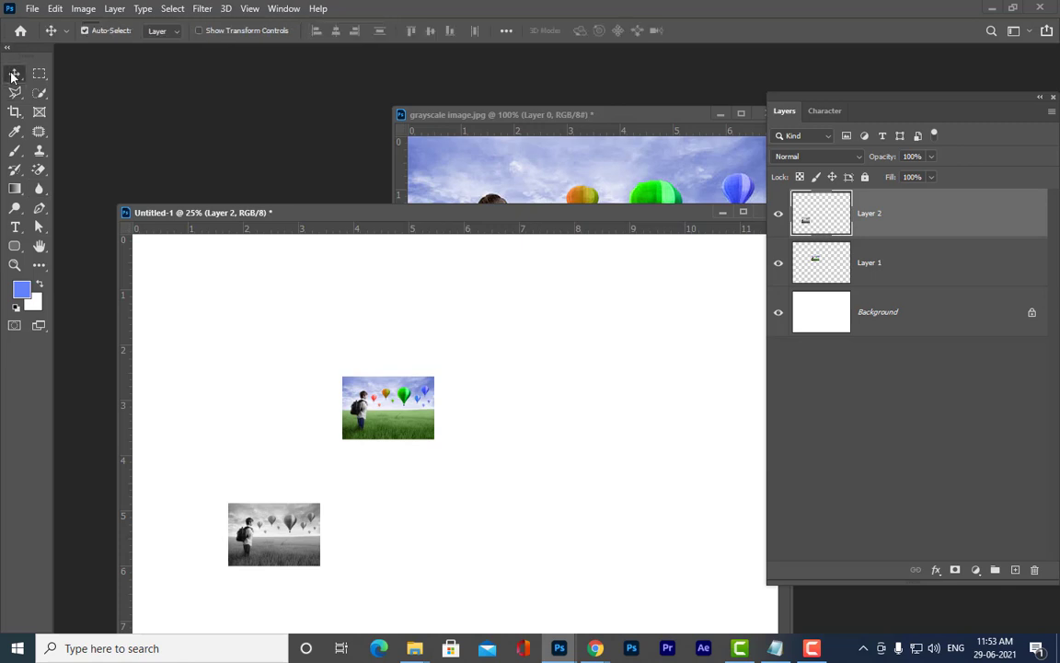
drag(407, 214, 361, 75)
drag(363, 276, 543, 367)
drag(230, 384, 386, 322)
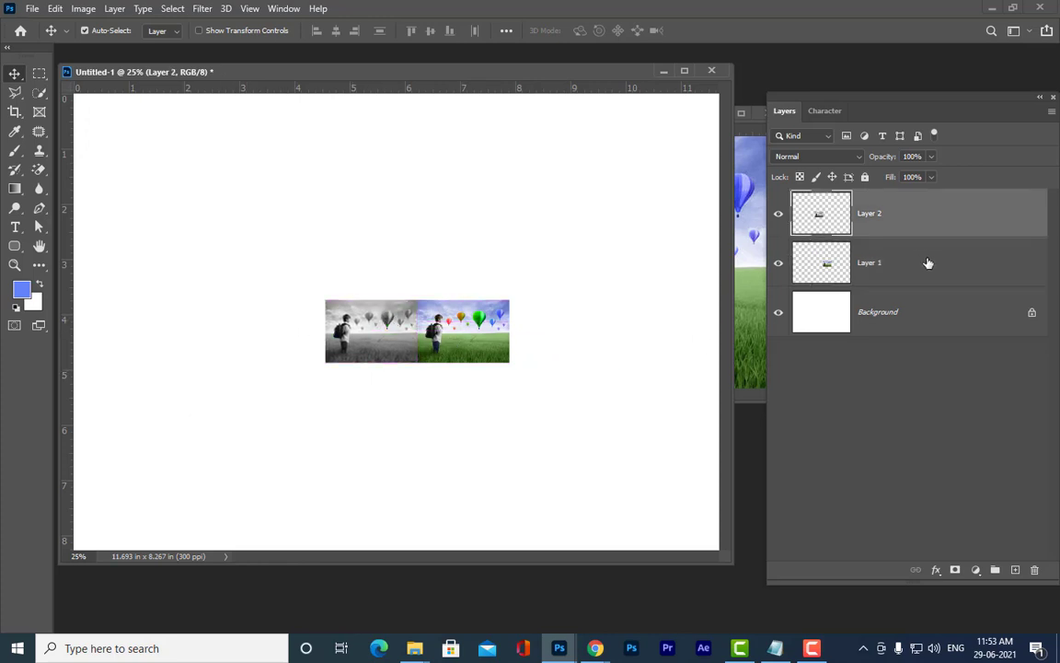
Scale the grayscale and colorized layers up together with Free Transform until the pair spans almost the full page width
ctrl+click(928, 263)
drag(359, 66, 393, 89)
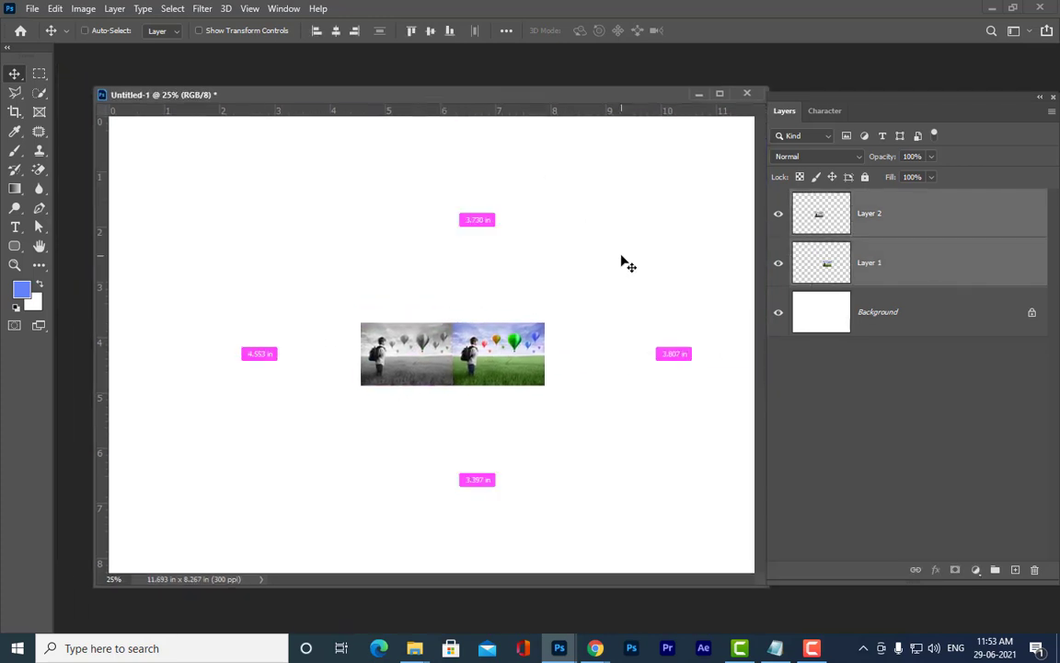
key(ctrl+t)
drag(545, 386, 698, 527)
mouse_move(629, 393)
mouse_down()
mouse_move(609, 360)
mouse_move(596, 394)
mouse_move(610, 395)
mouse_up()
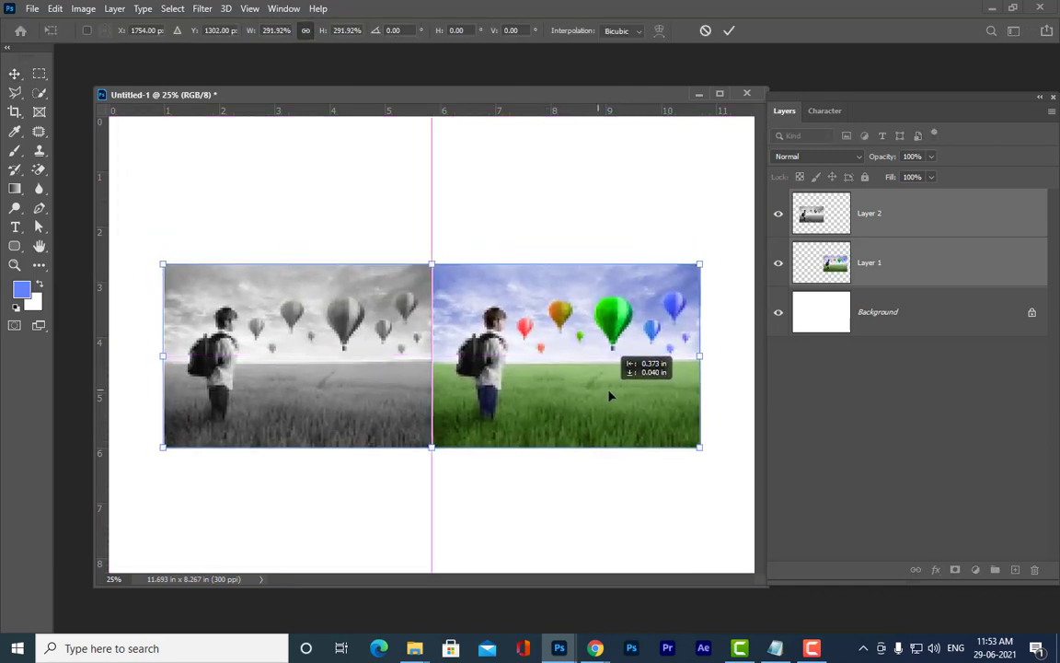
drag(701, 263, 752, 236)
key(Return)
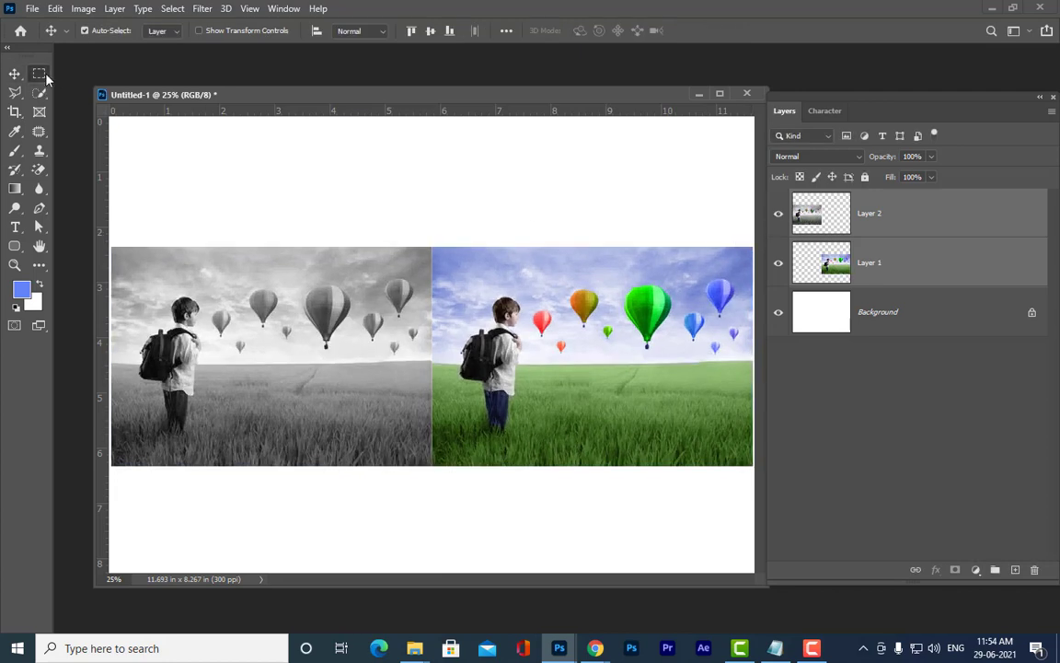
Crop the document to a rectangular selection around the before-and-after pair and clear the selection
click(39, 73)
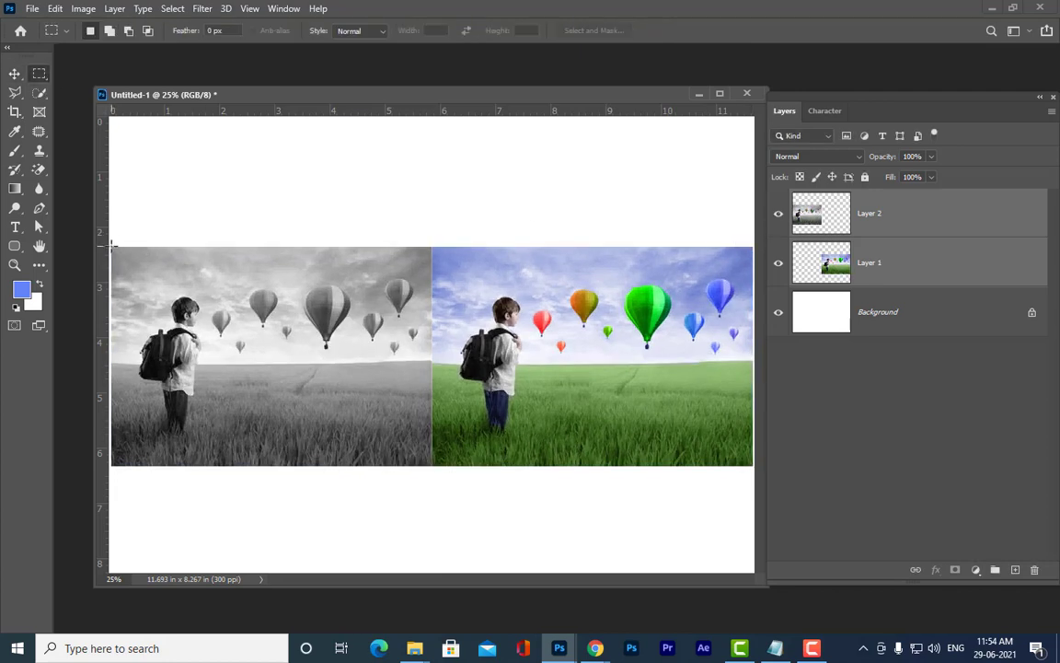
drag(111, 247, 753, 467)
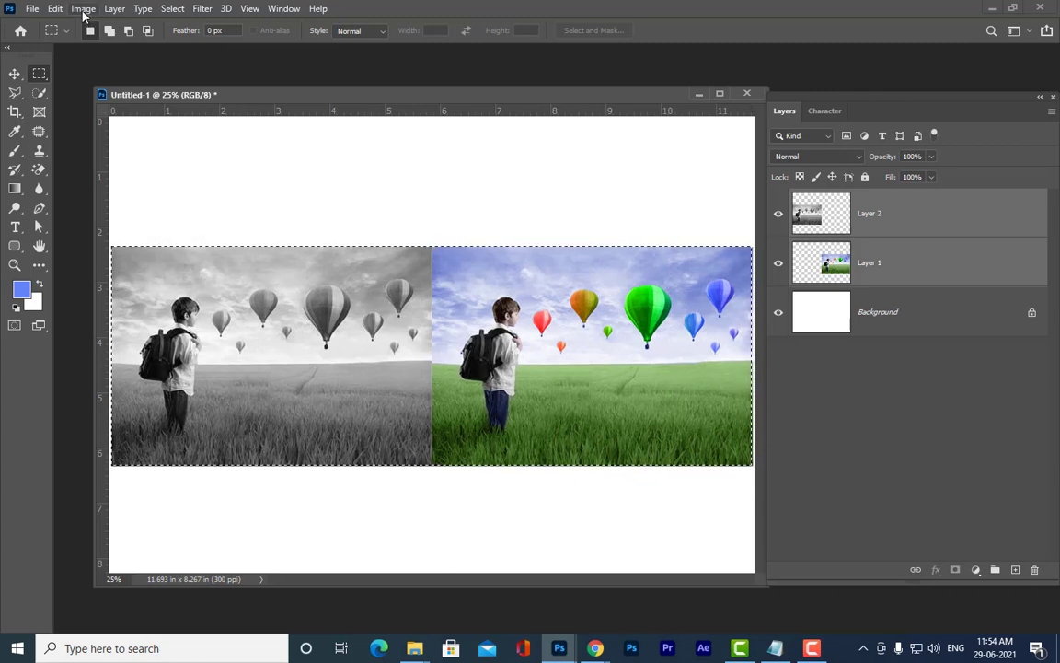
click(83, 13)
click(125, 162)
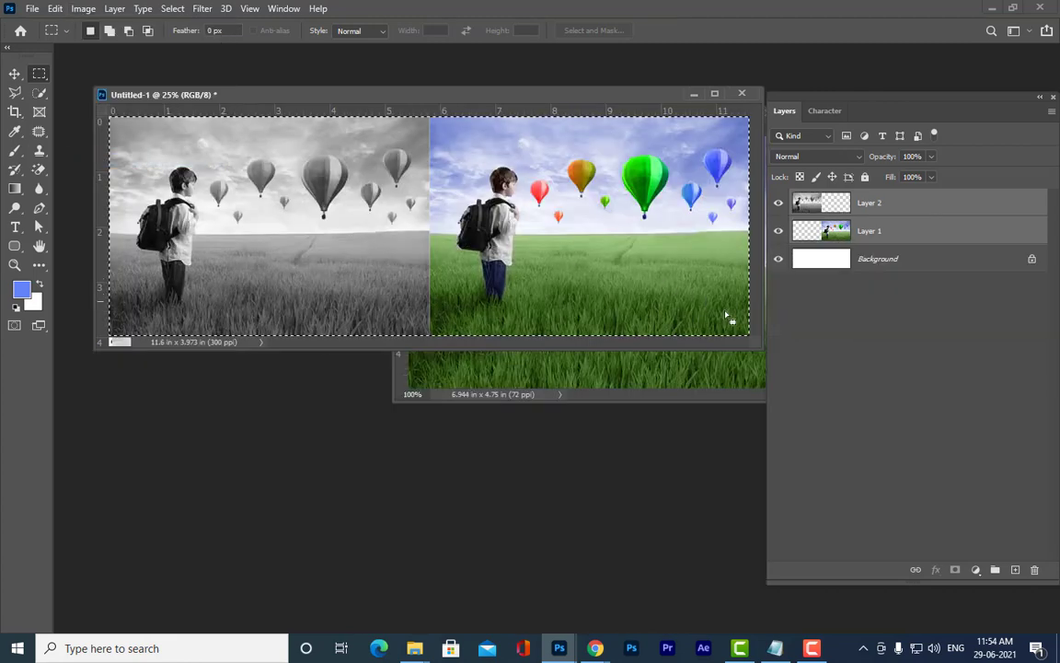
key(ctrl+d)
Move the Layers panel aside and enlarge and reposition the comparison's document window for an unobstructed view of both pictures
drag(822, 107, 900, 99)
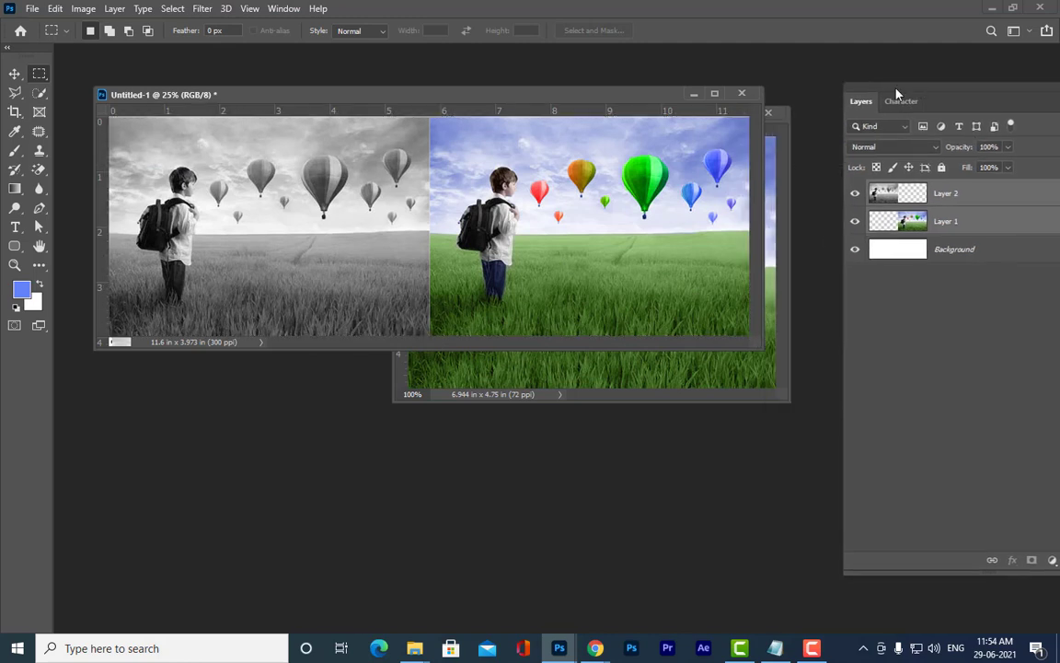
drag(753, 347, 843, 484)
drag(617, 98, 560, 116)
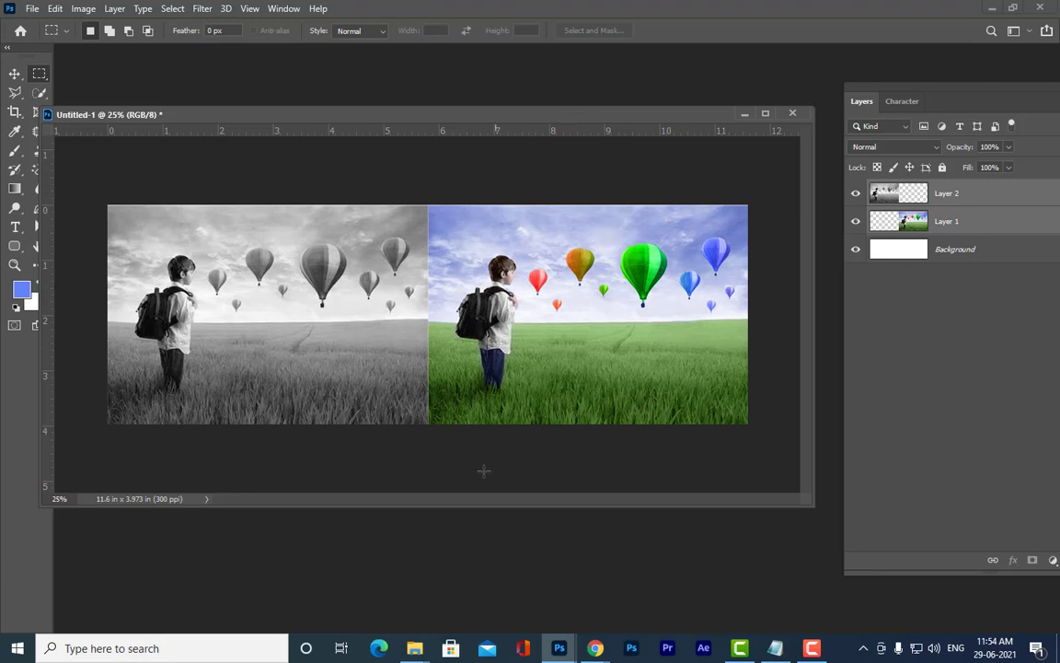
Switch to the Chrome window showing the color correction image search
click(595, 648)
click(489, 603)
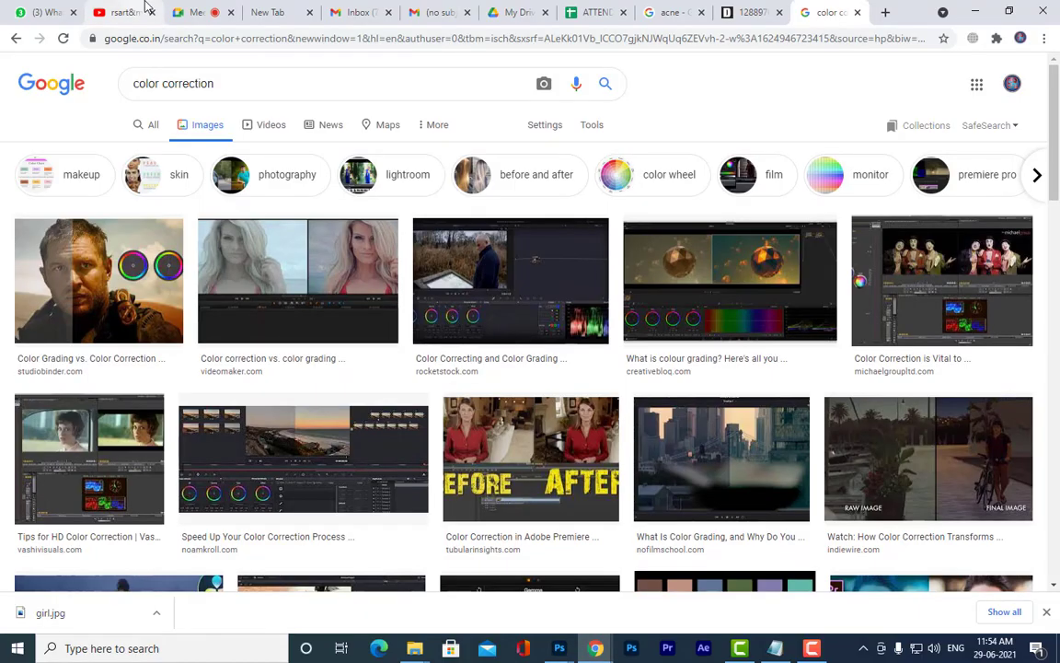